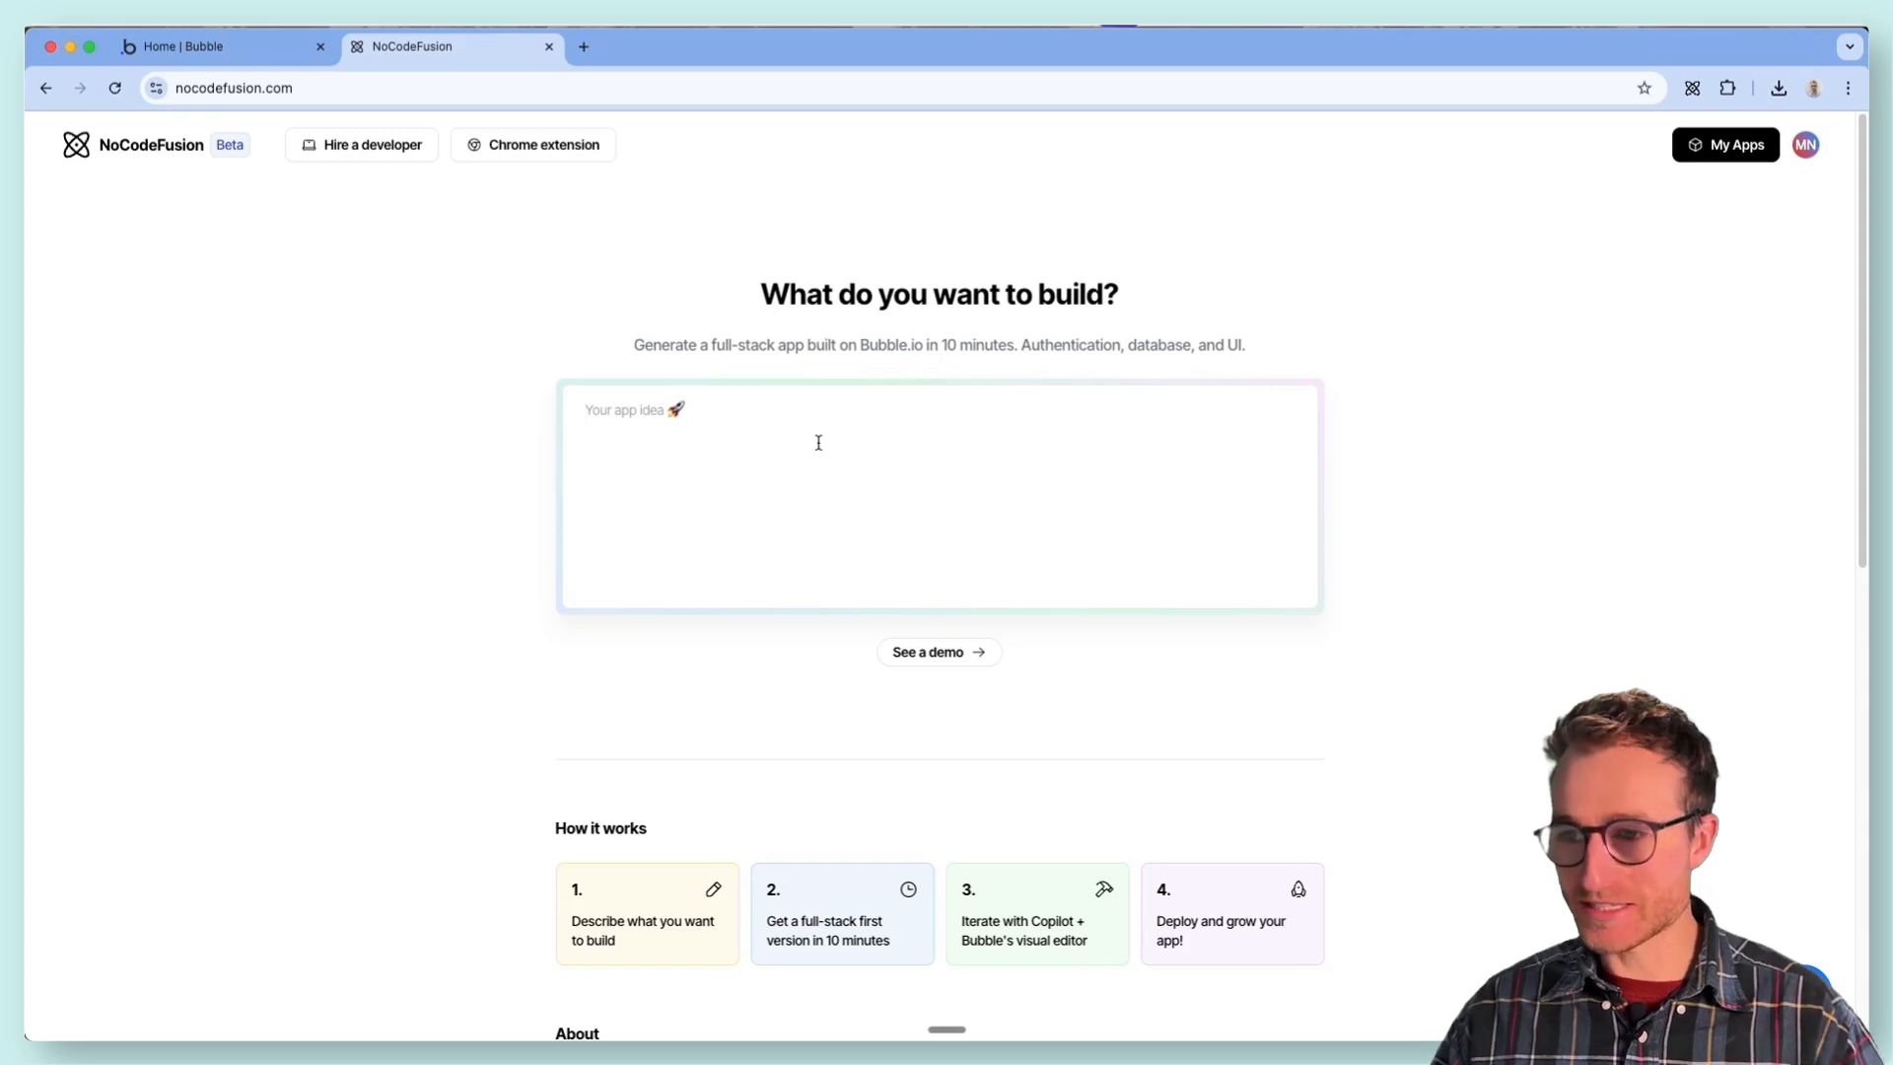
- Enter the app idea for an Asana-like project management tool covering projects, task fields, a user dashboard and account management
click(818, 442)
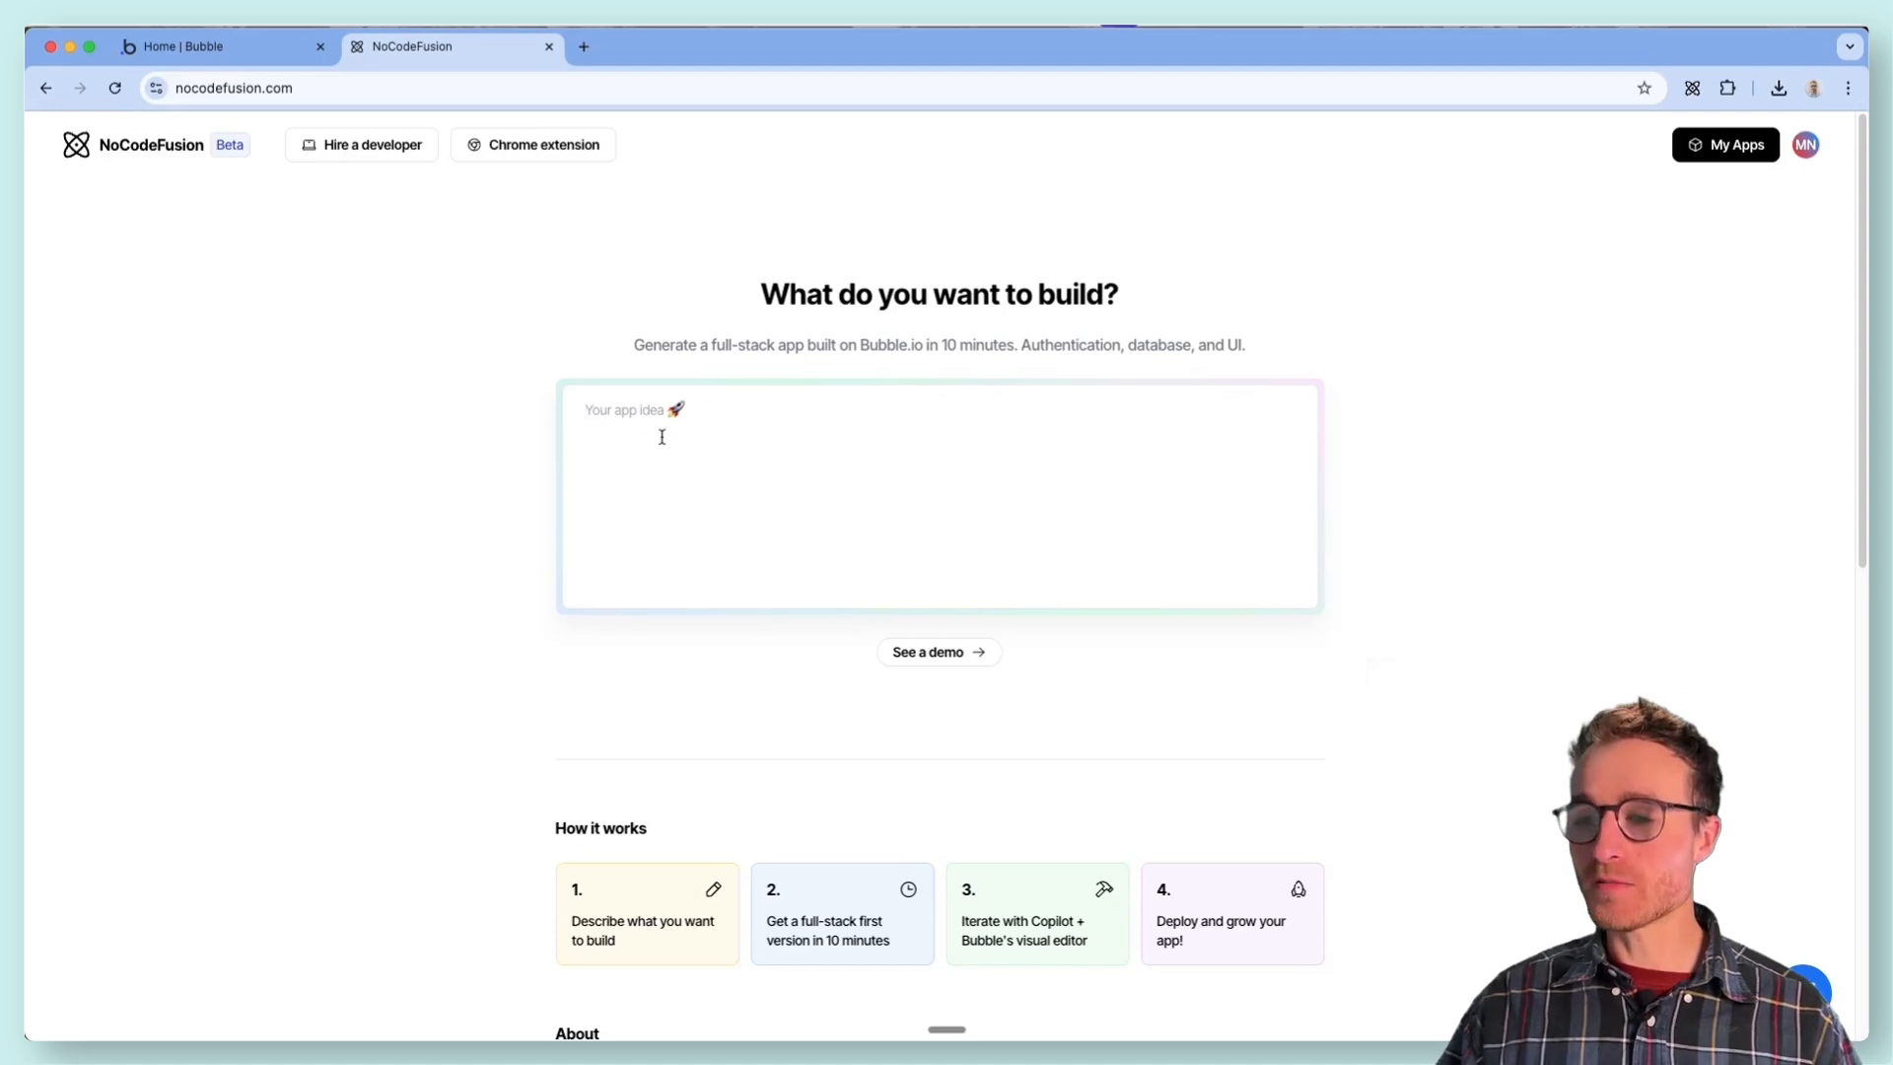
text(Create a project management tool like Asana where users can create projects and tasks. A task can belong to a project. Each task should have a title, description, due date, status, and file attachment. There should be a user dashboard where a user can see all their projects in one tab, and tasks in another. Users should also have a place where they can manage their account information.)
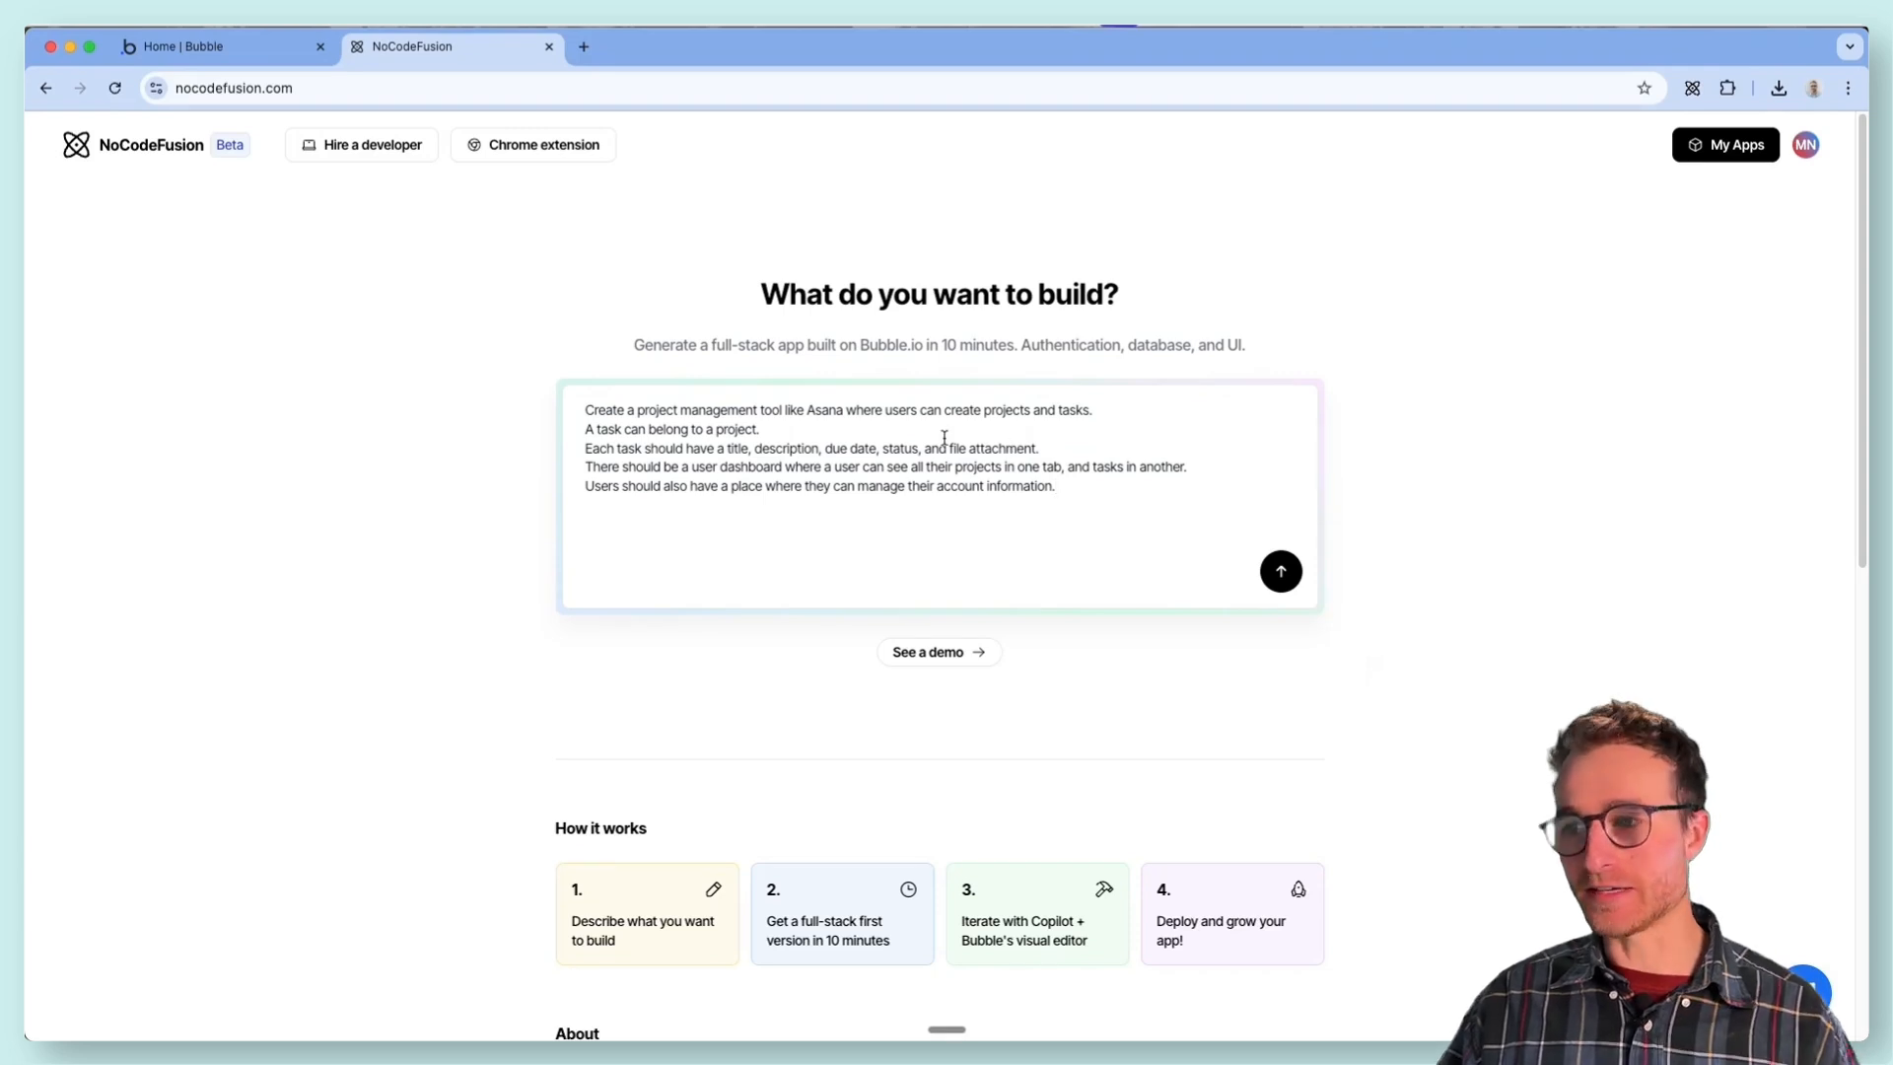
drag(1090, 488, 568, 435)
key(super+c)
key(BackSpace)
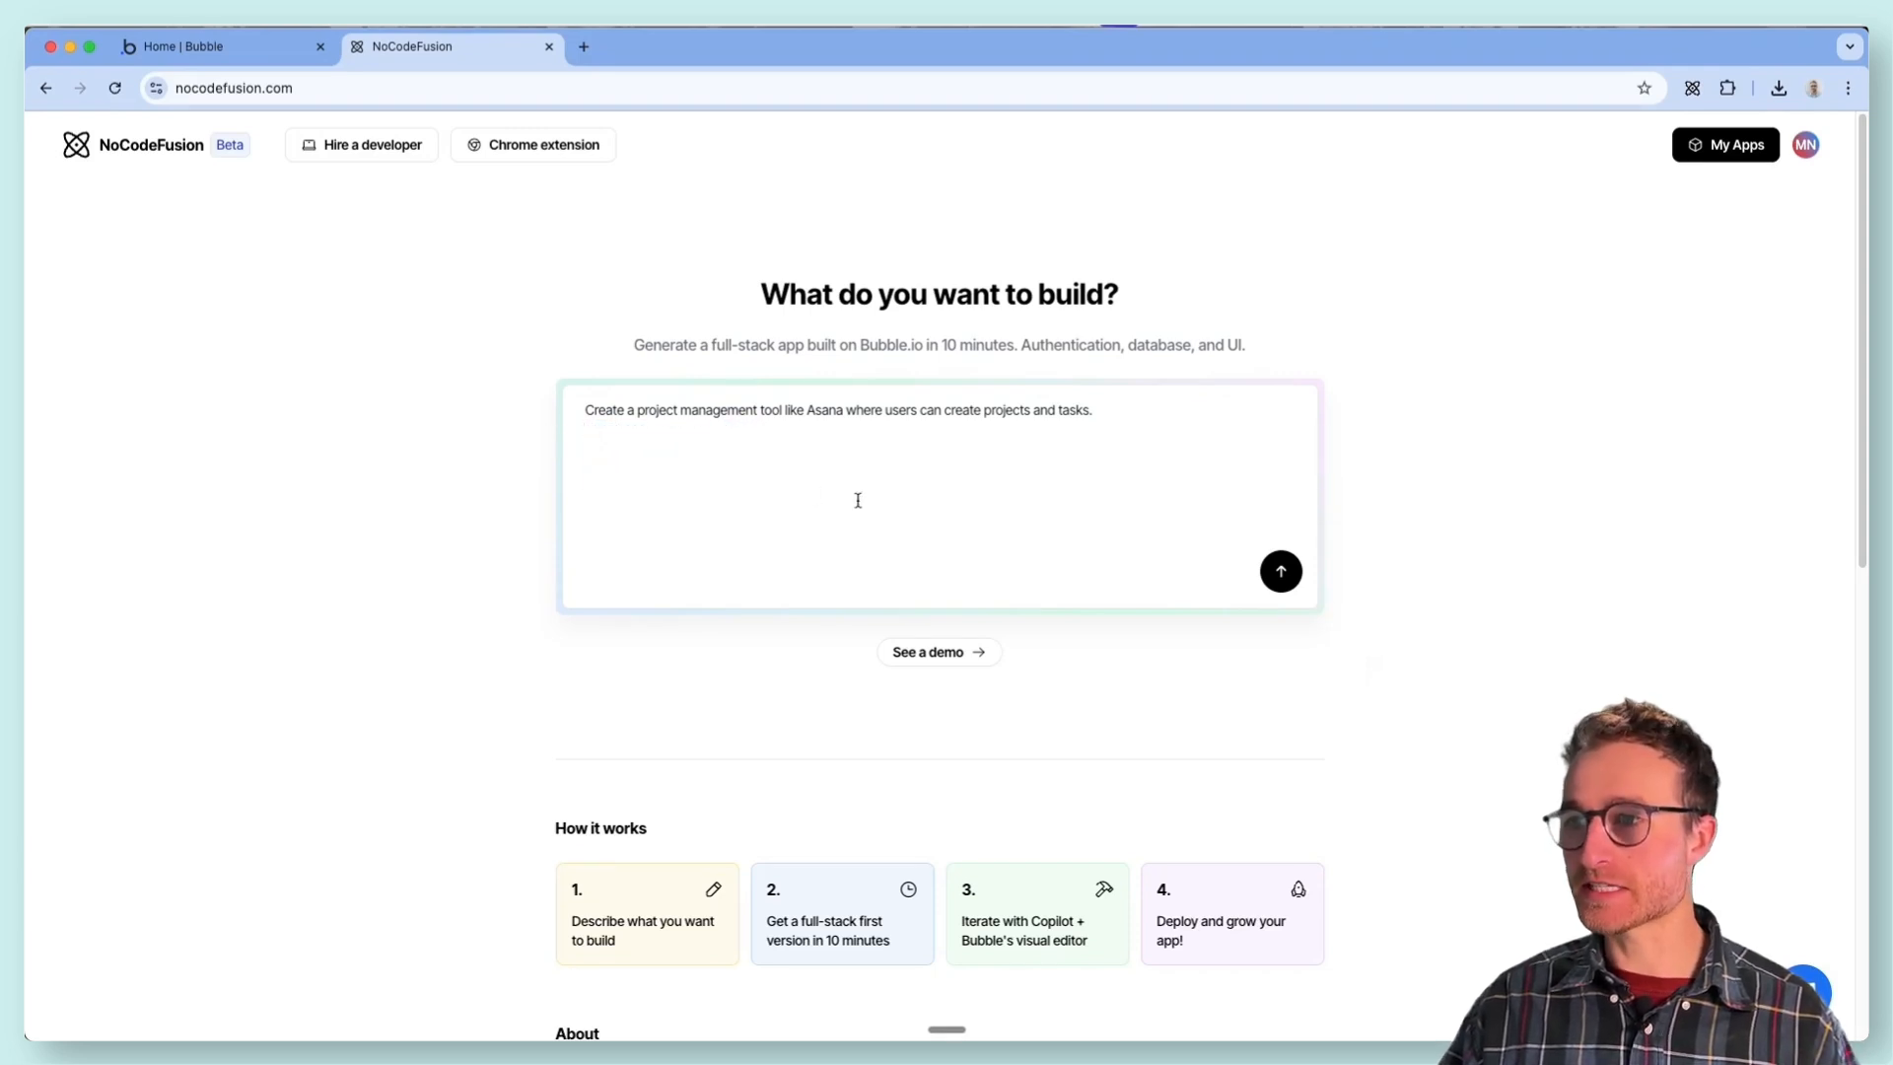
key(super+v)
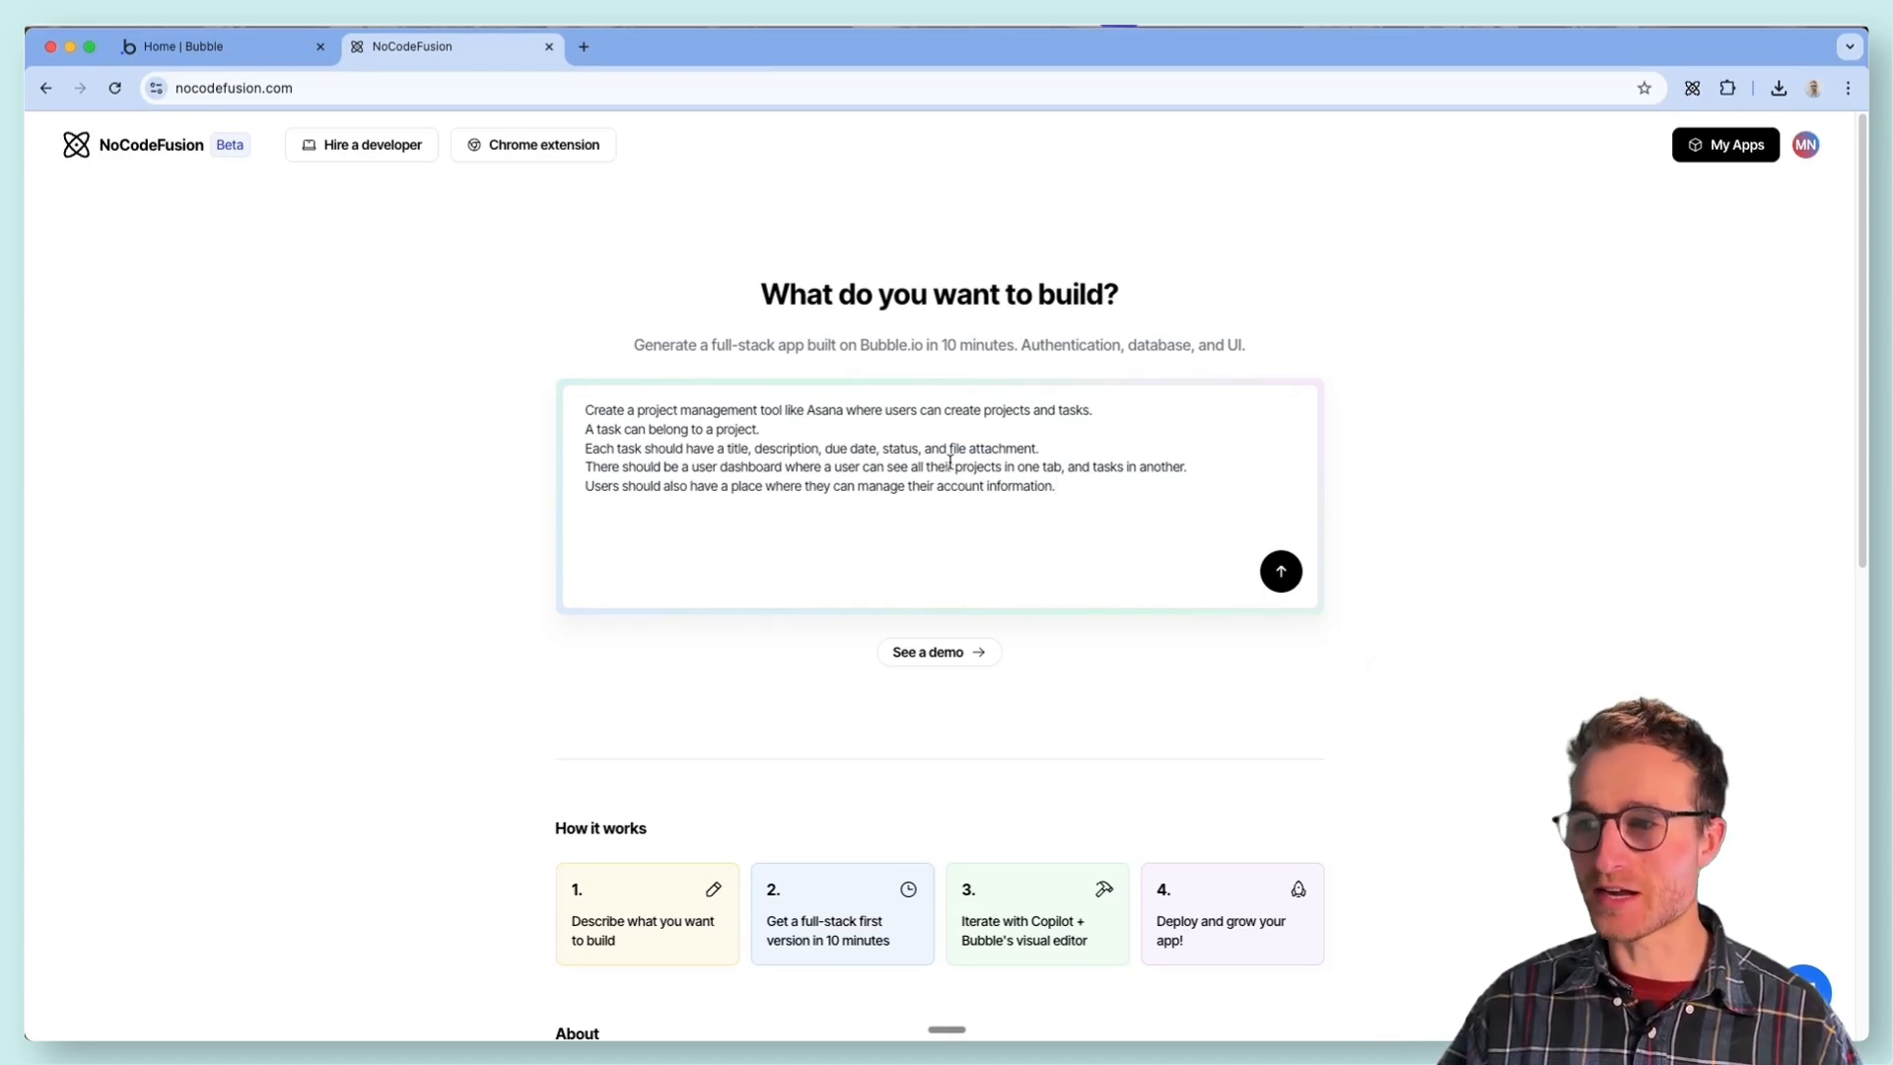
- Review the prompt's sentences on task-project relation, task fields, the dashboard's two tabs and account management
scroll(740, 448, up, 5)
scroll(442, 499, down, 1)
scroll(503, 473, up, 1)
drag(576, 670, 202, 477)
click(187, 469)
drag(481, 469, 29, 473)
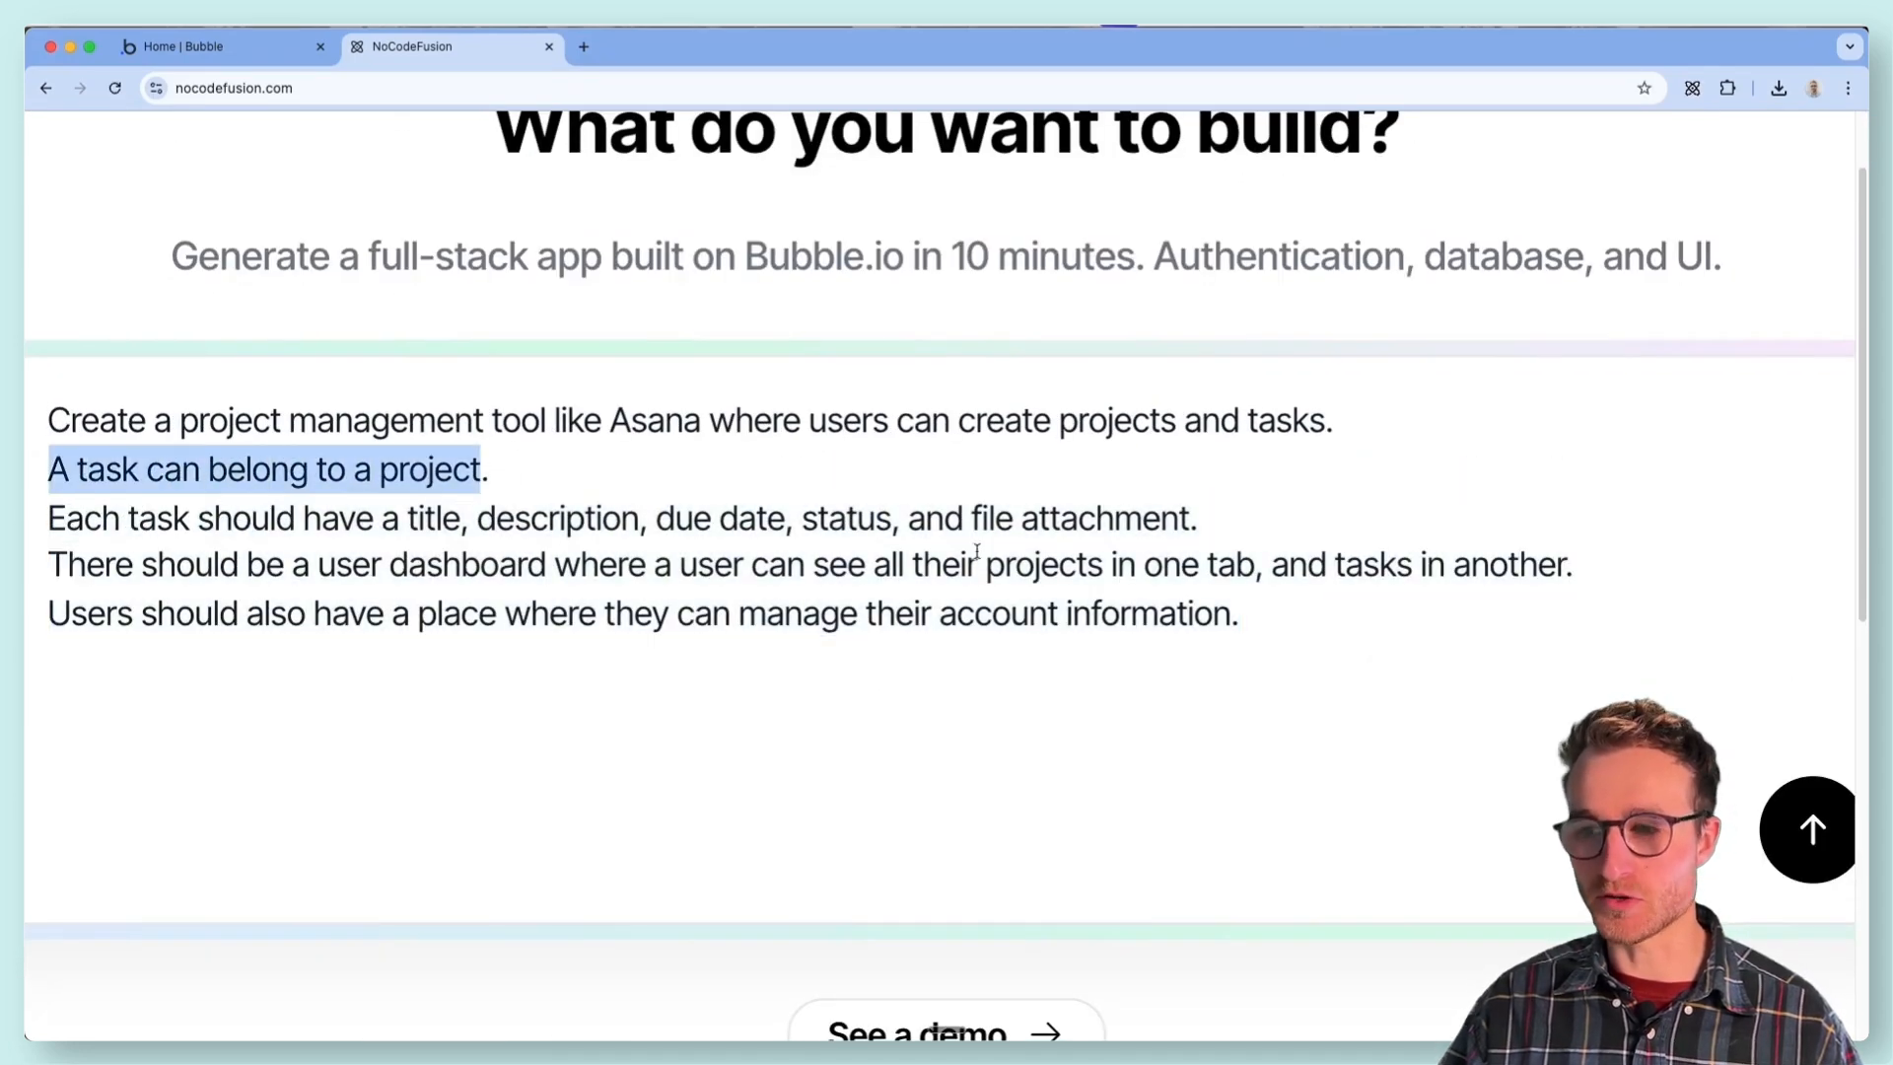
drag(1268, 532, 57, 526)
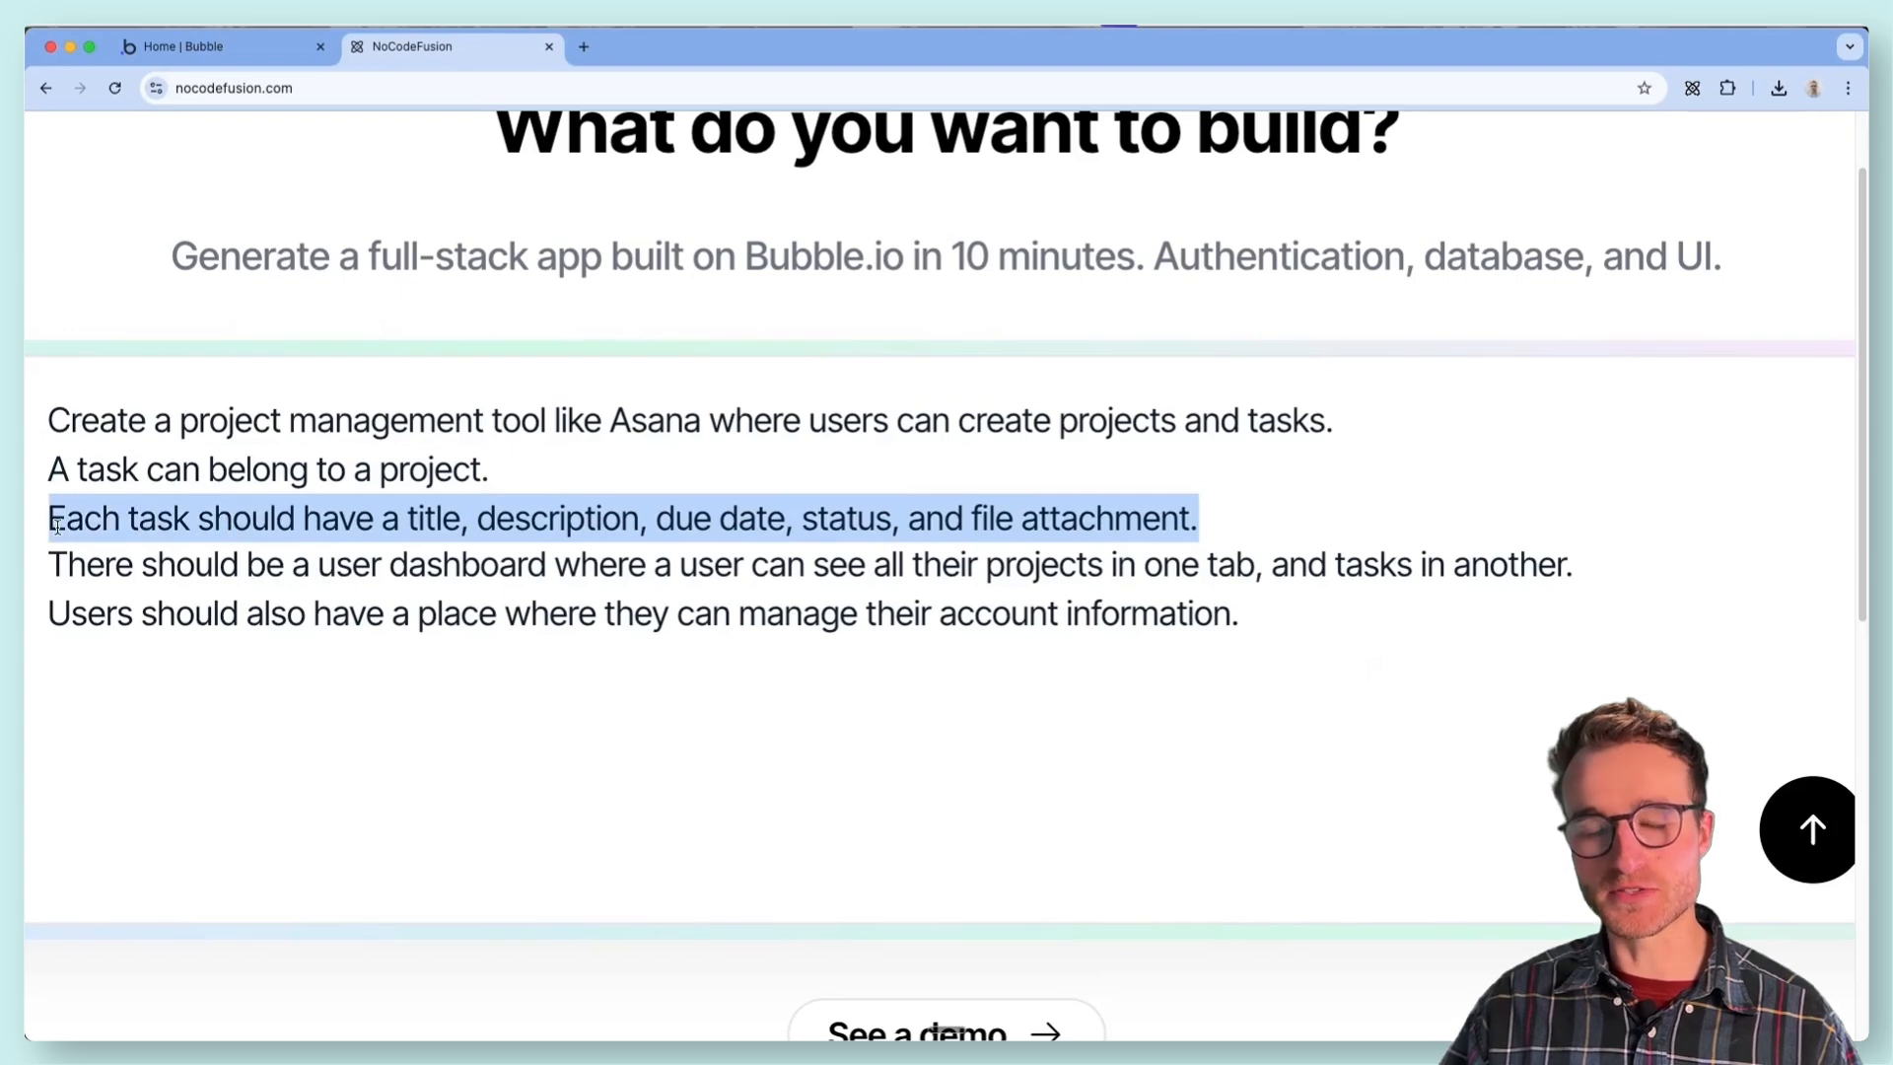
scroll(509, 611, down, 1)
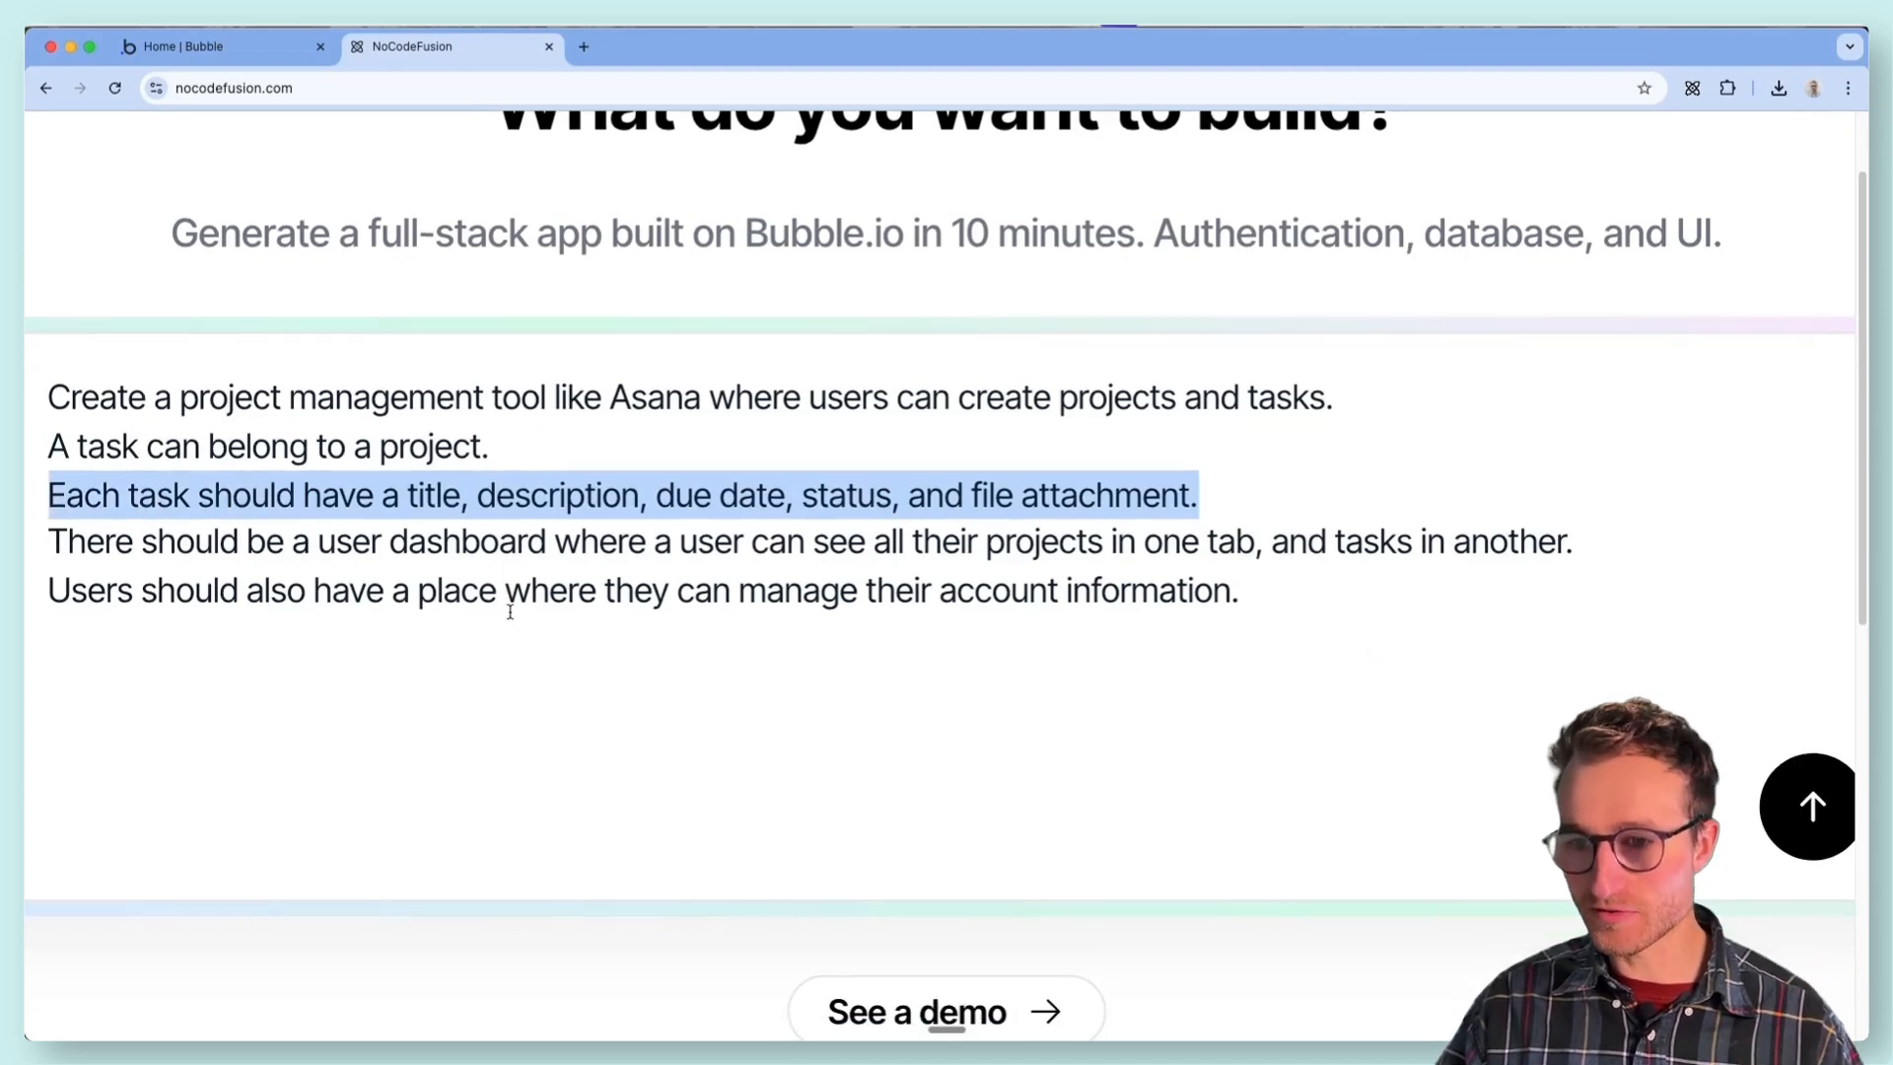
drag(50, 540, 1592, 544)
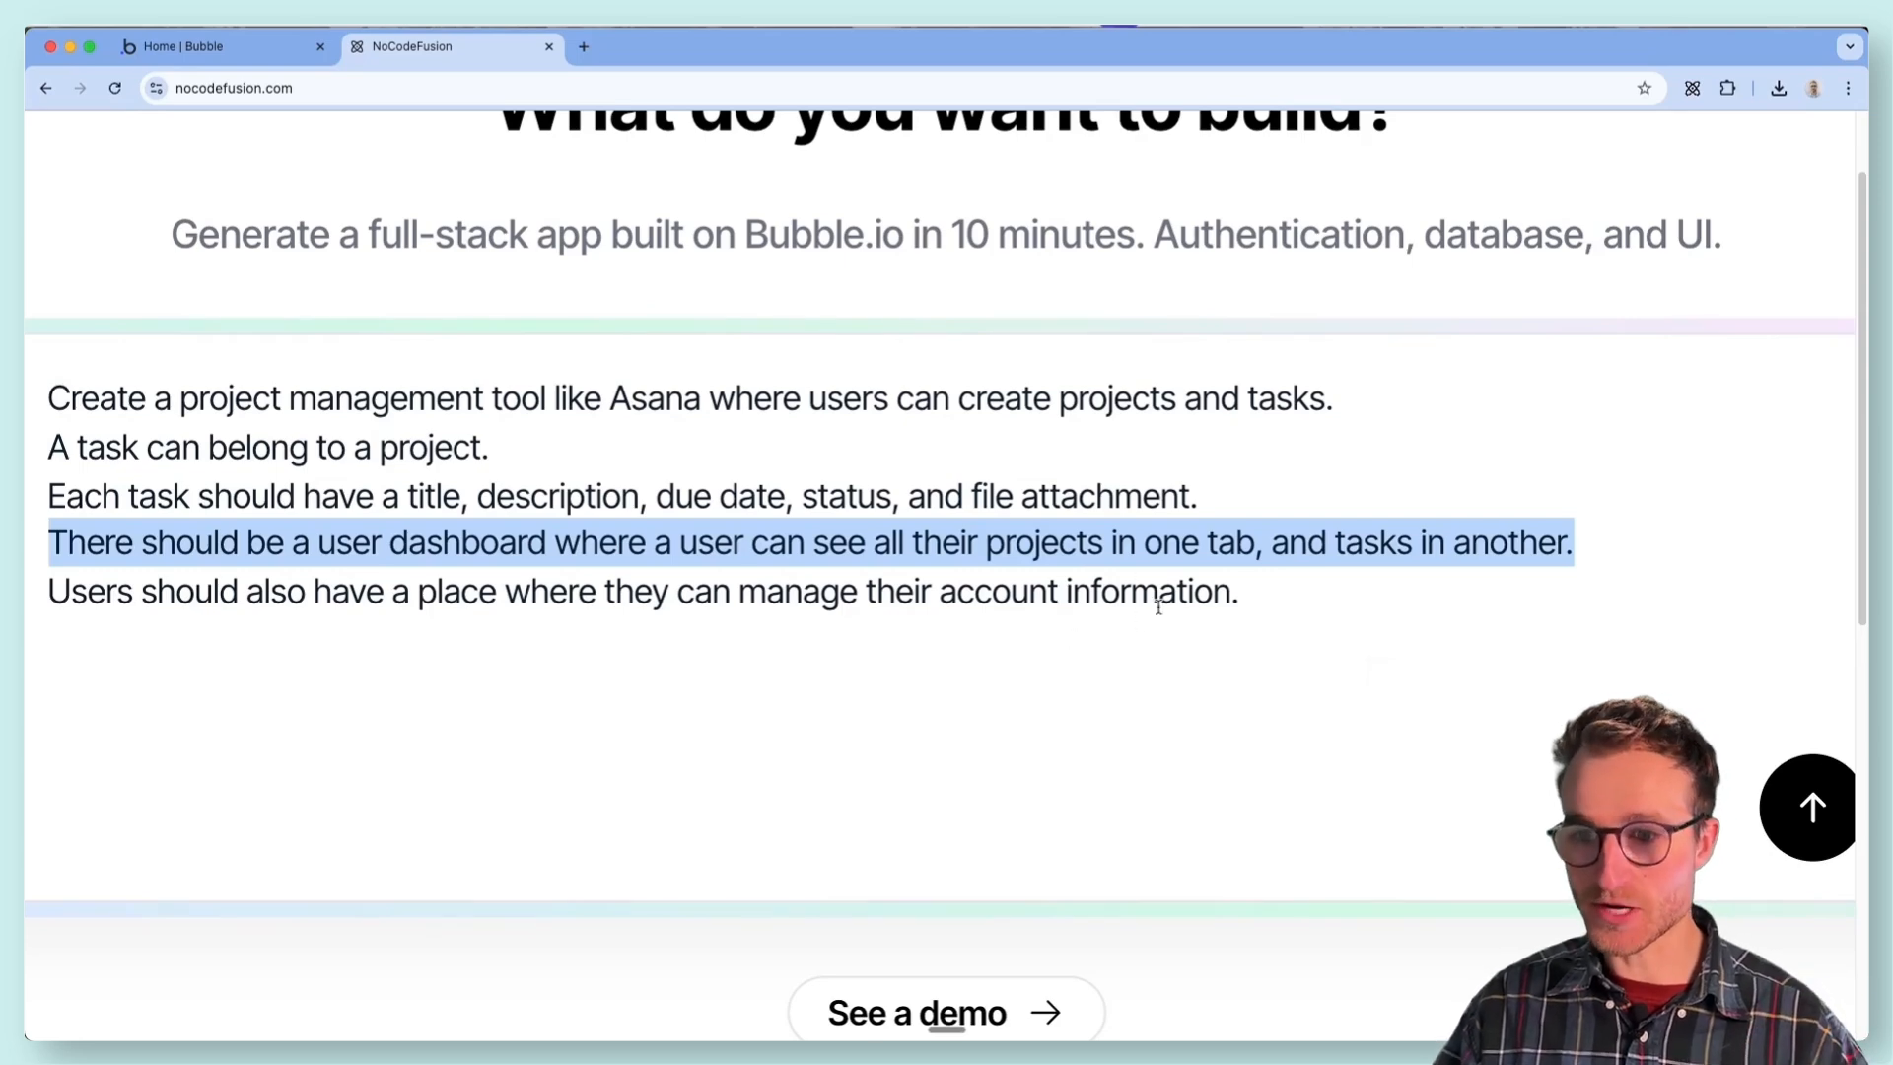
drag(1284, 591, 46, 592)
click(1015, 596)
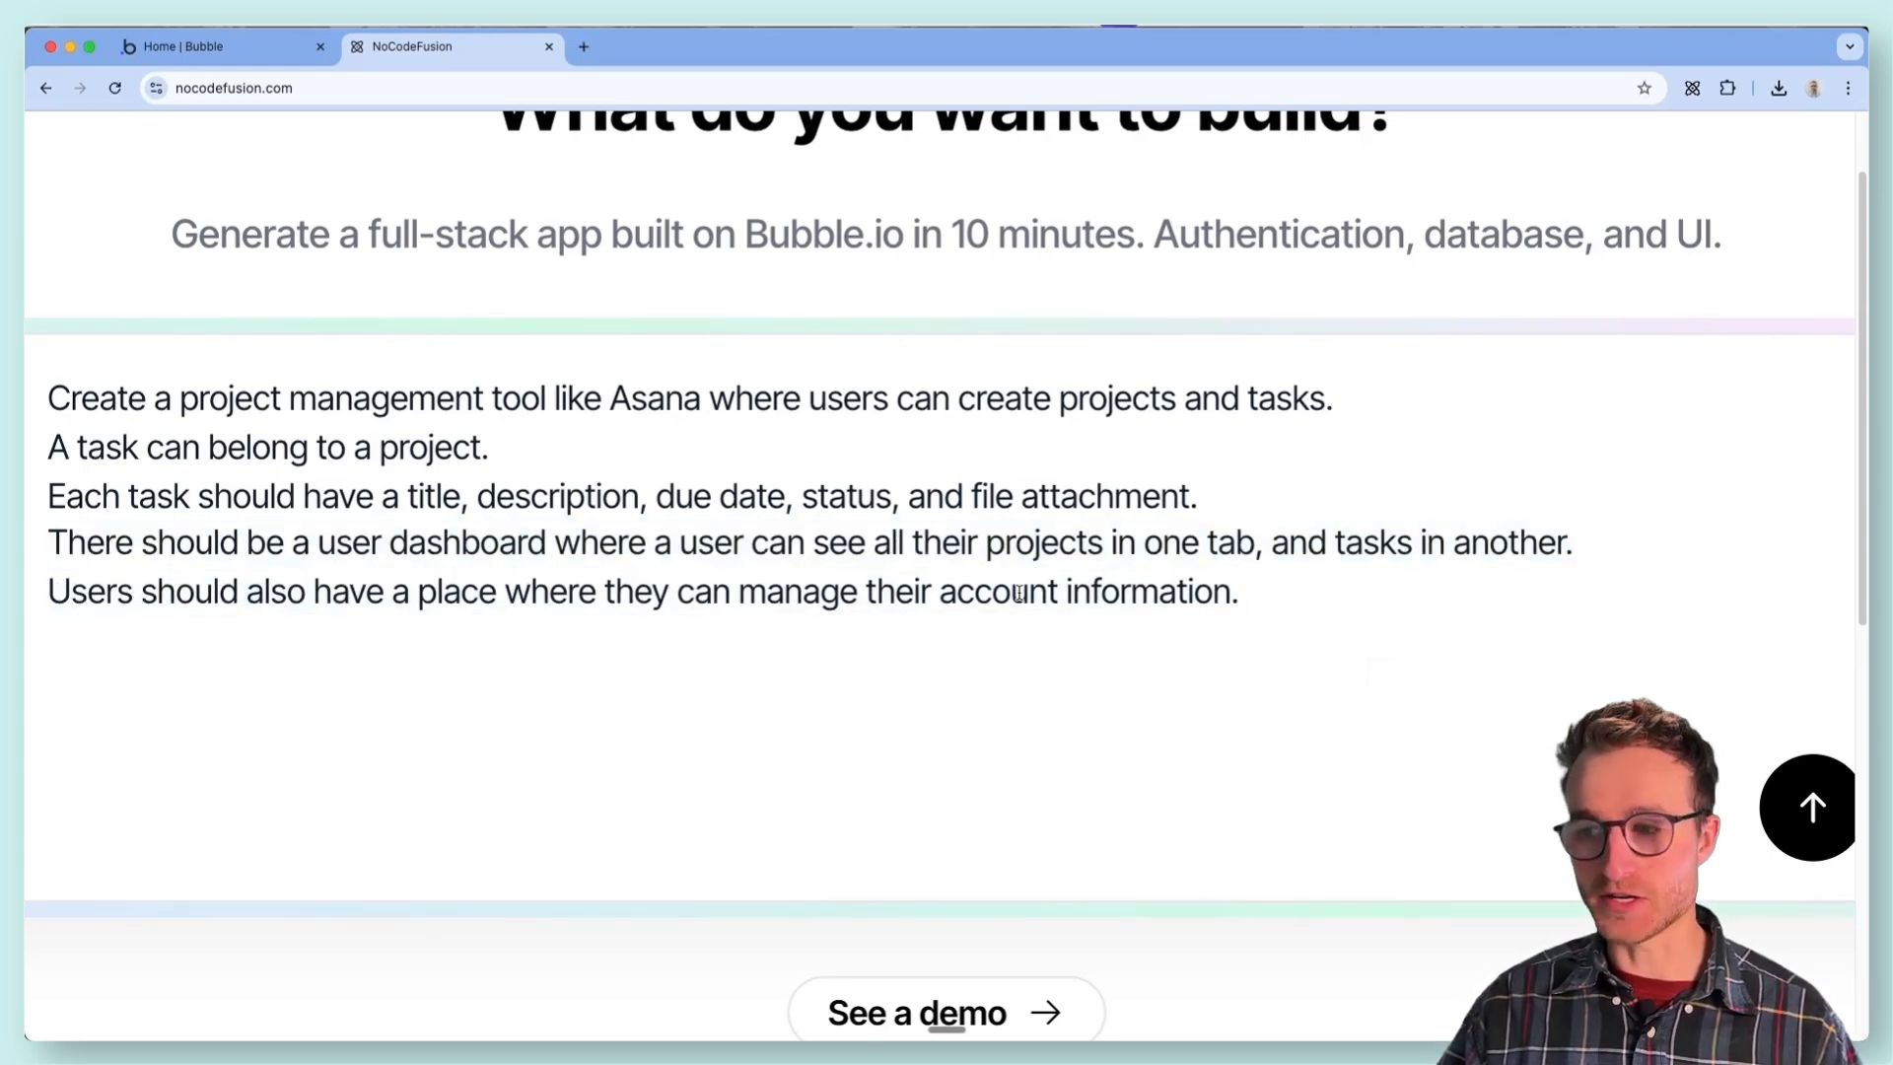
- Trim the prompt to its first sentence, restore the full feature description, and submit the app idea
drag(1115, 488, 527, 428)
key(super+c)
key(BackSpace)
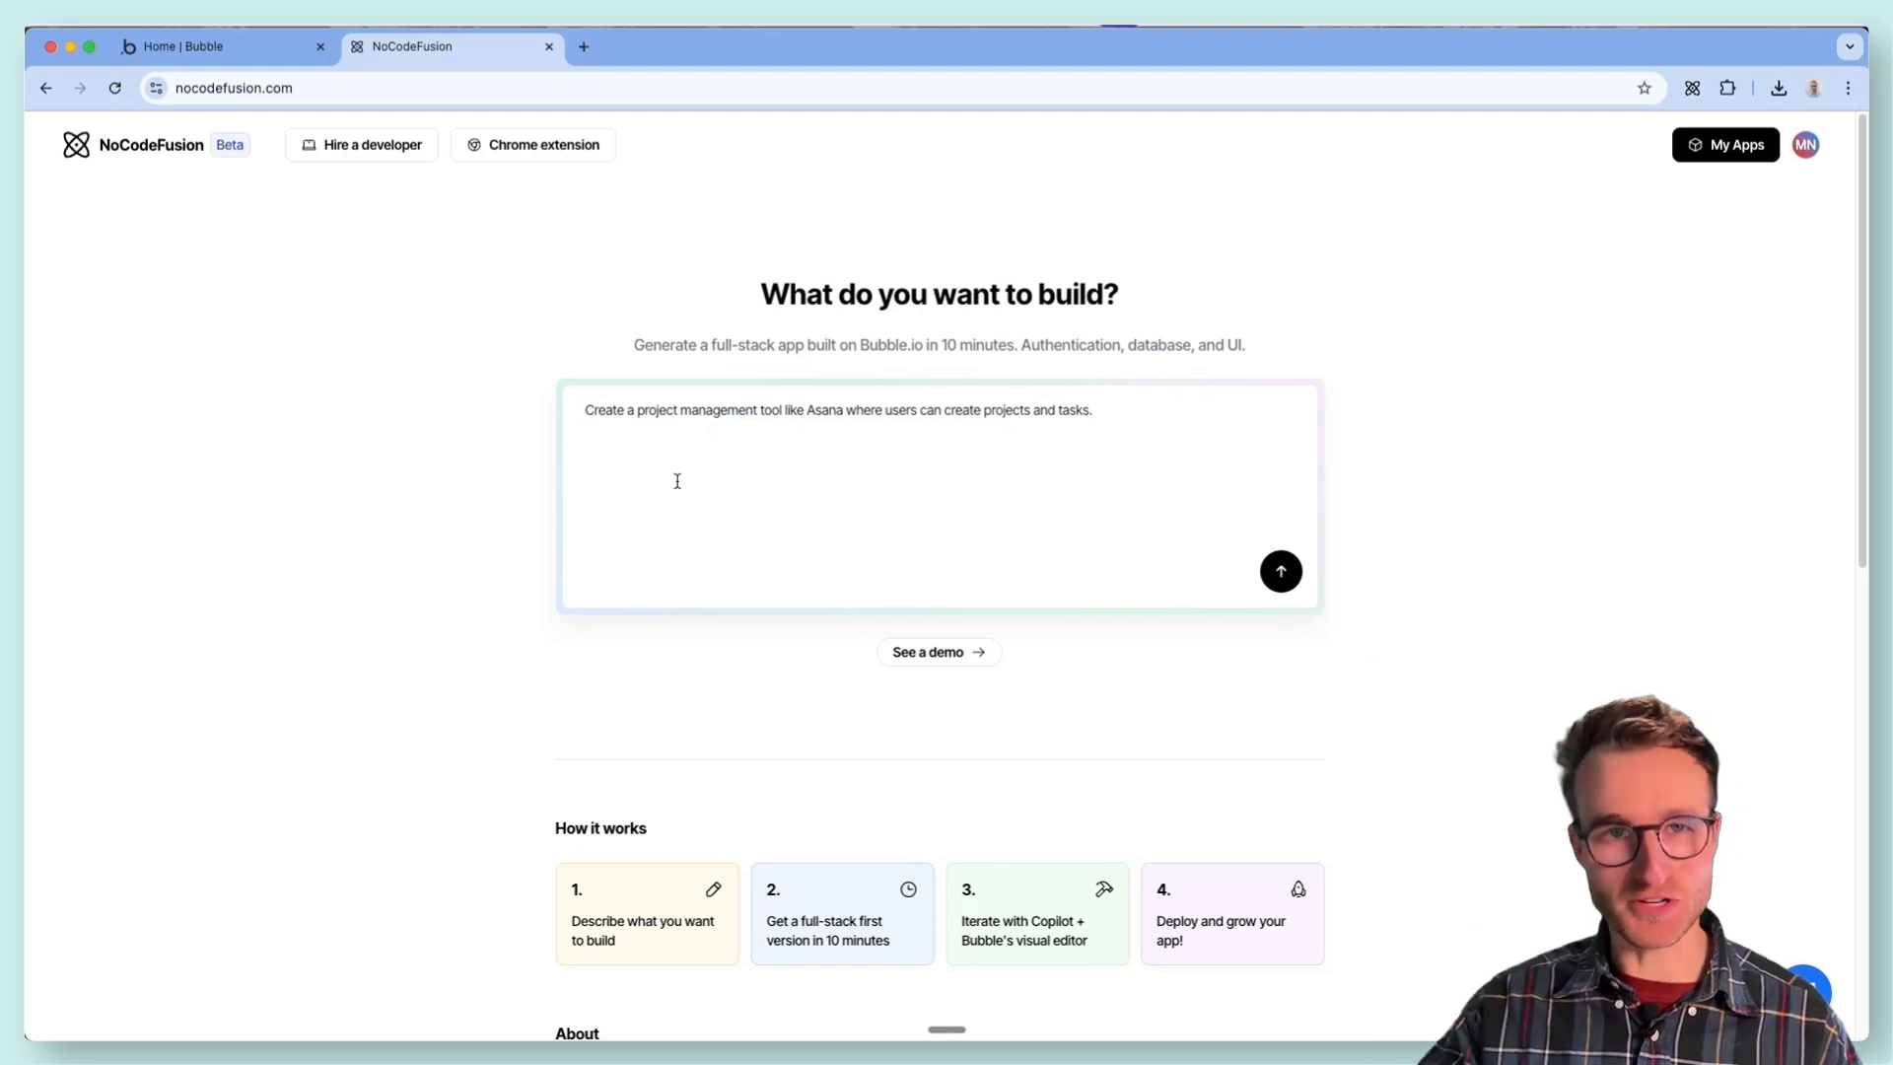
key(super+v)
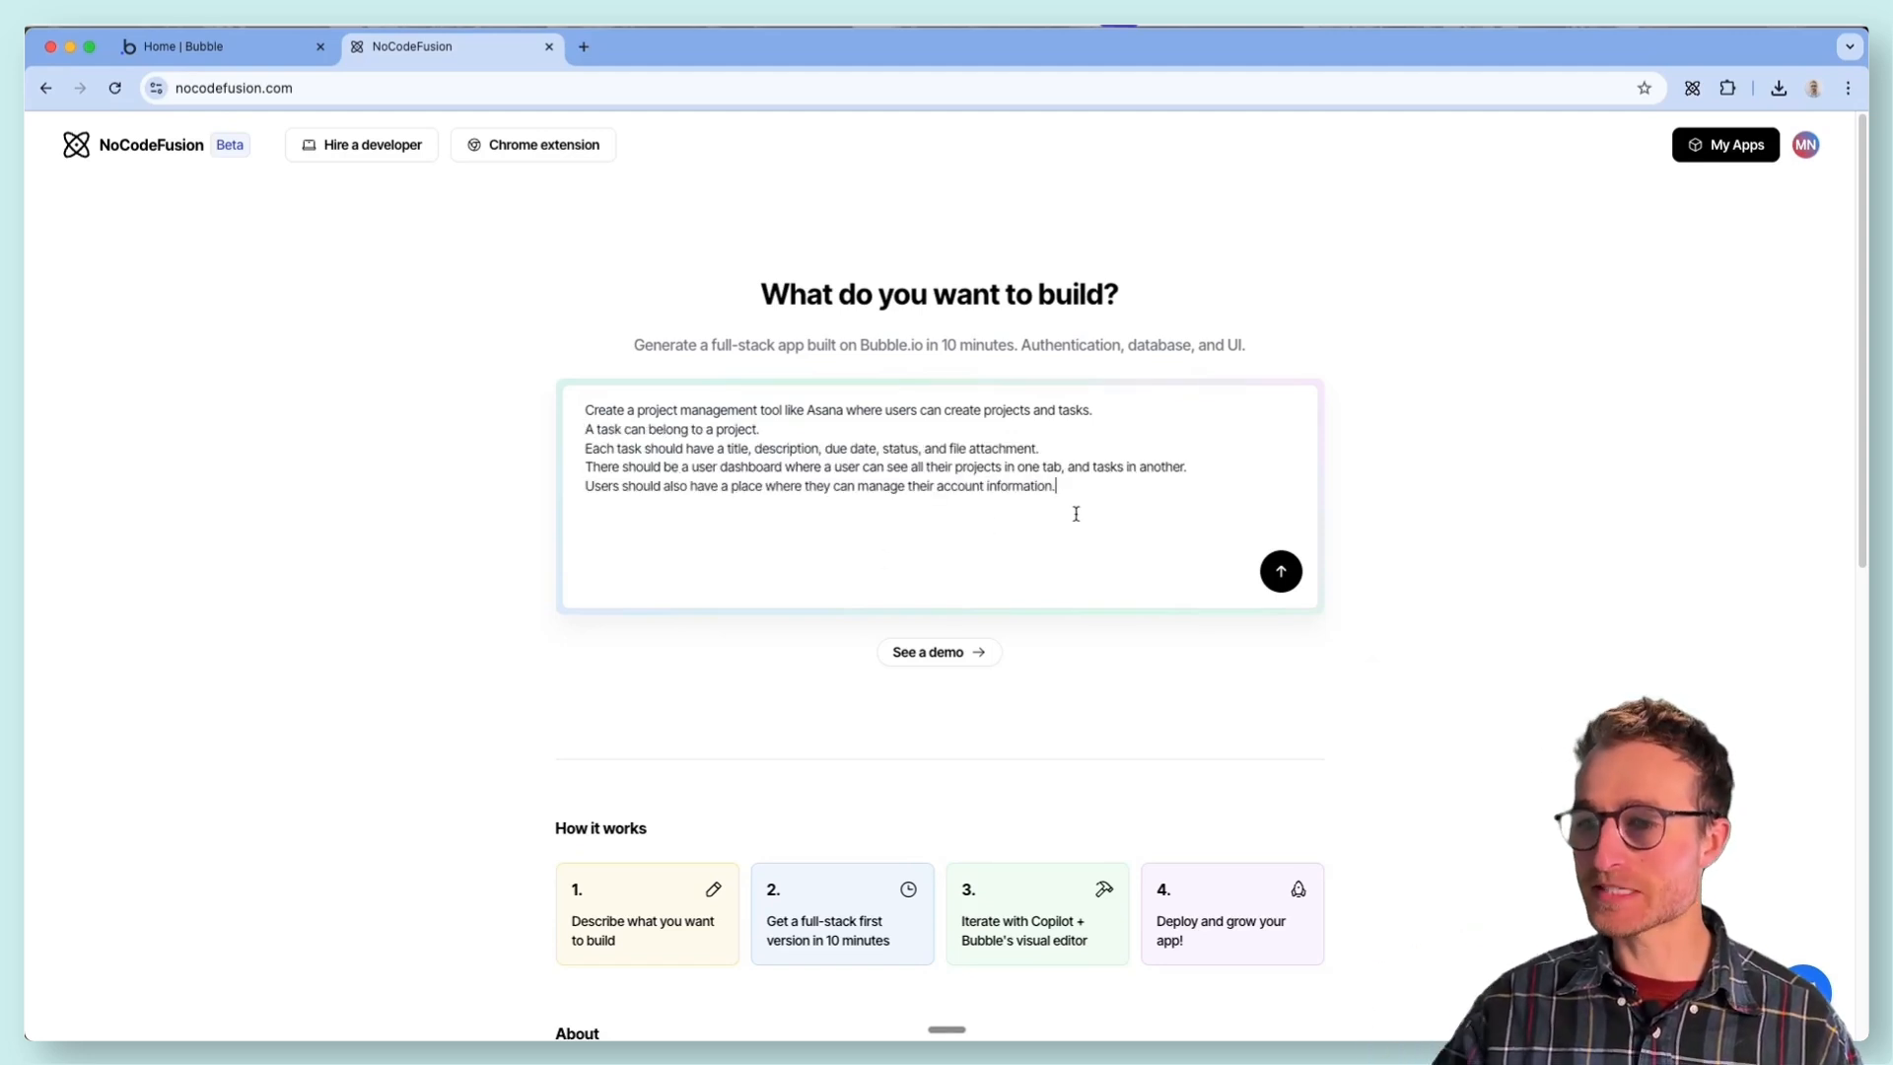
click(1272, 570)
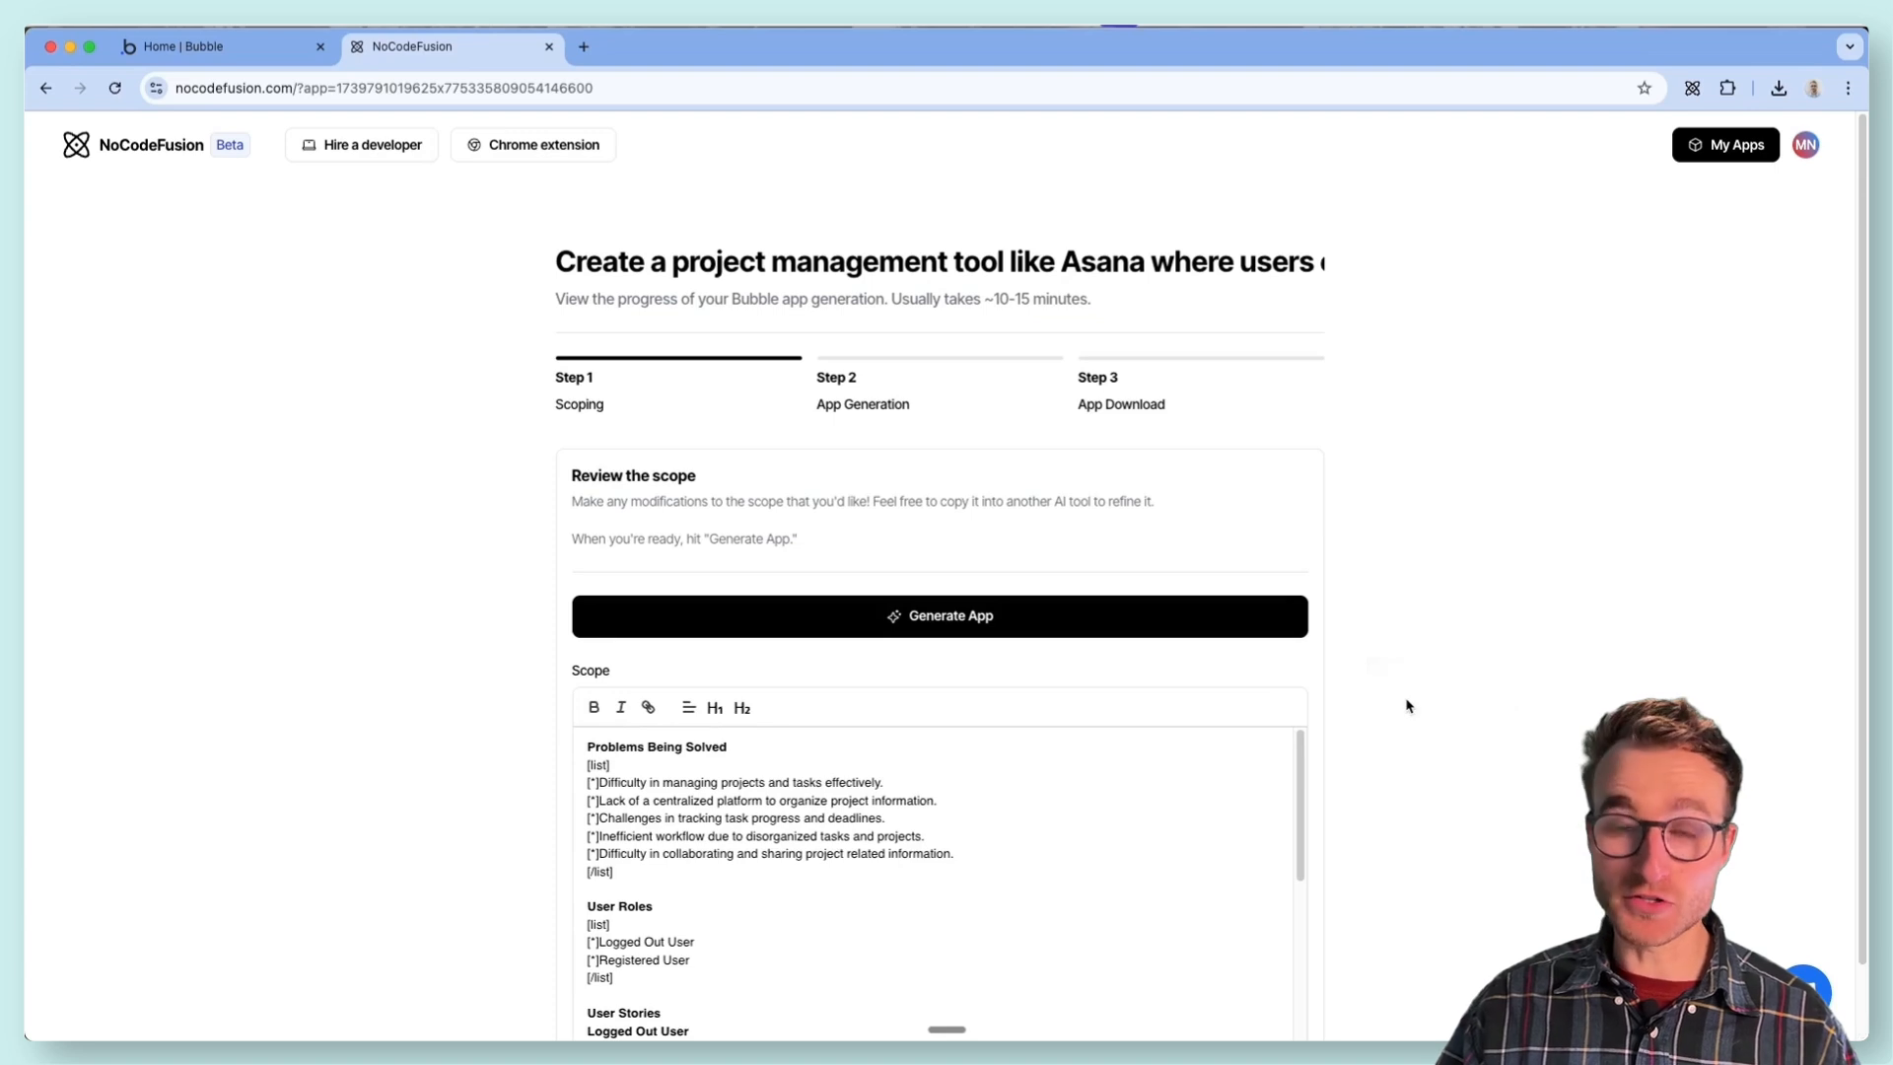
- Review the generated scope, including the problems being solved, the user roles and the user stories
scroll(1423, 735, down, 2)
scroll(969, 785, down, 3)
scroll(969, 785, down, 5)
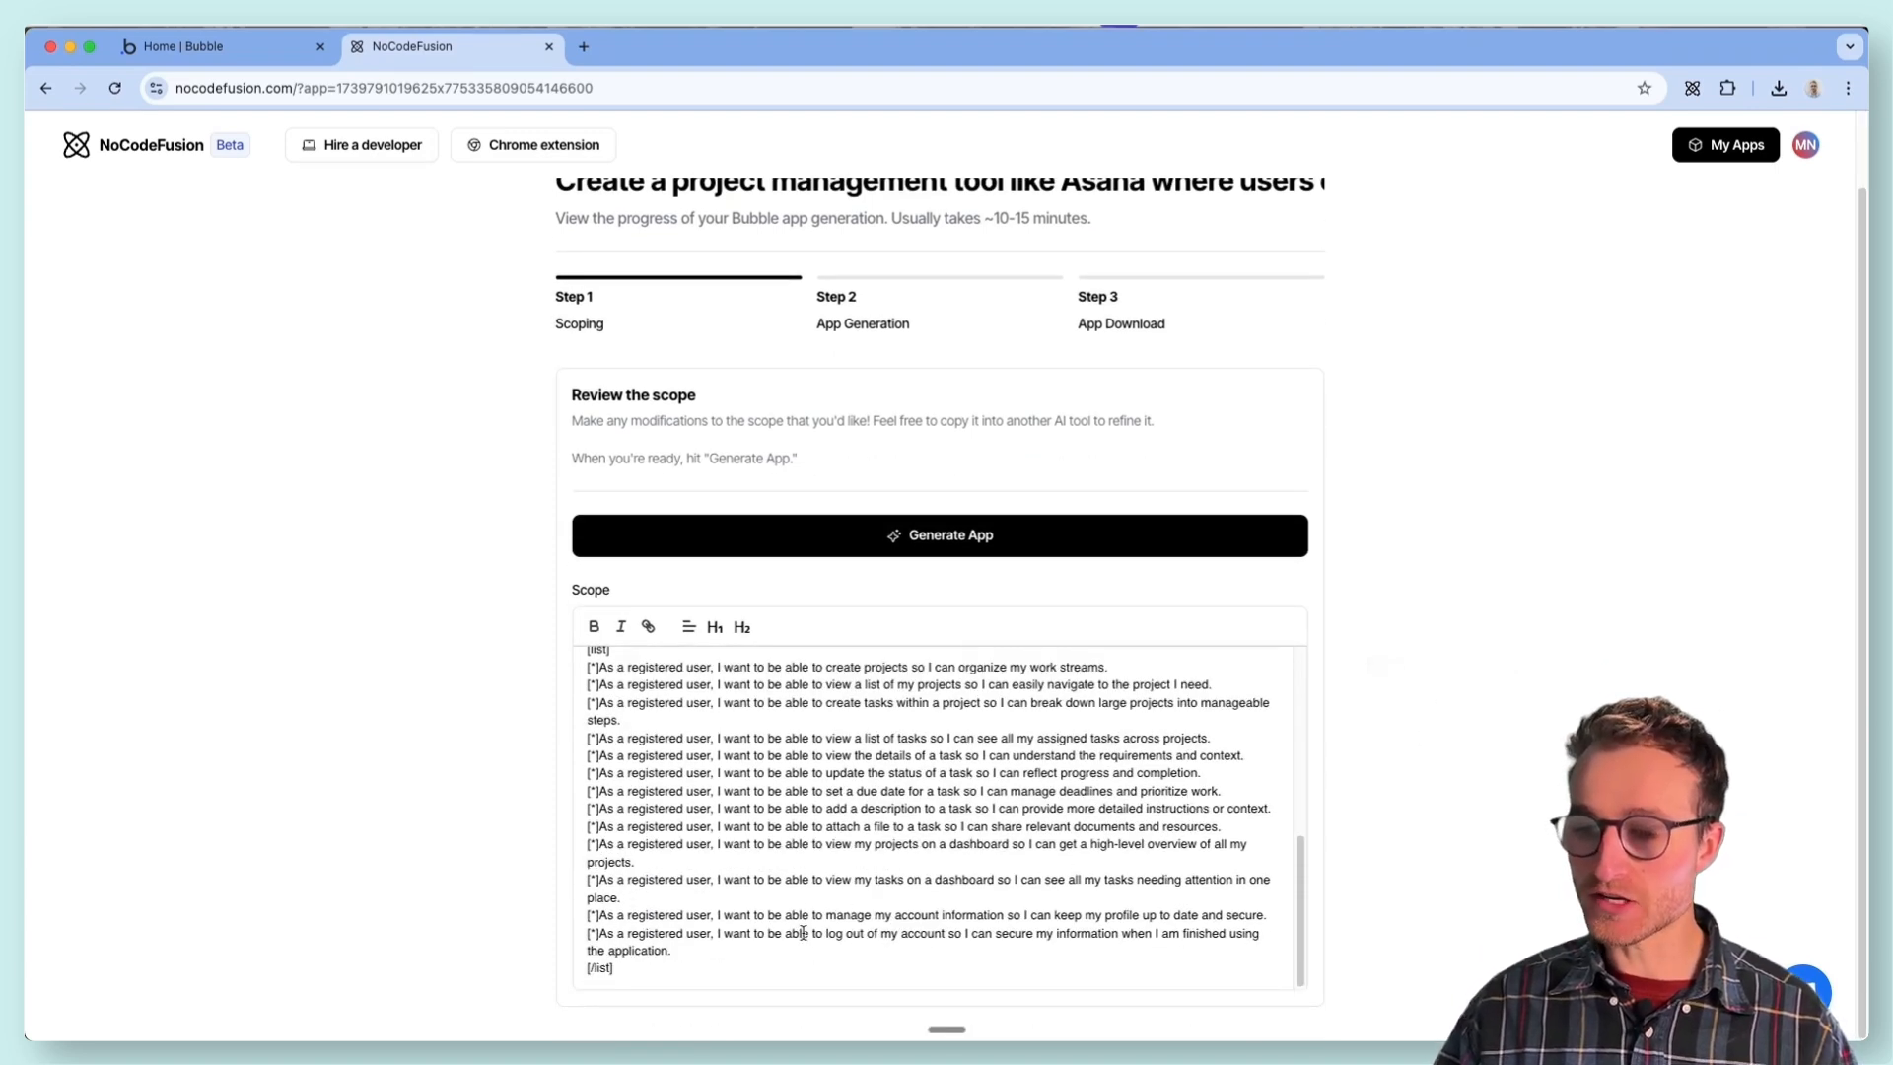
scroll(722, 963, up, 10)
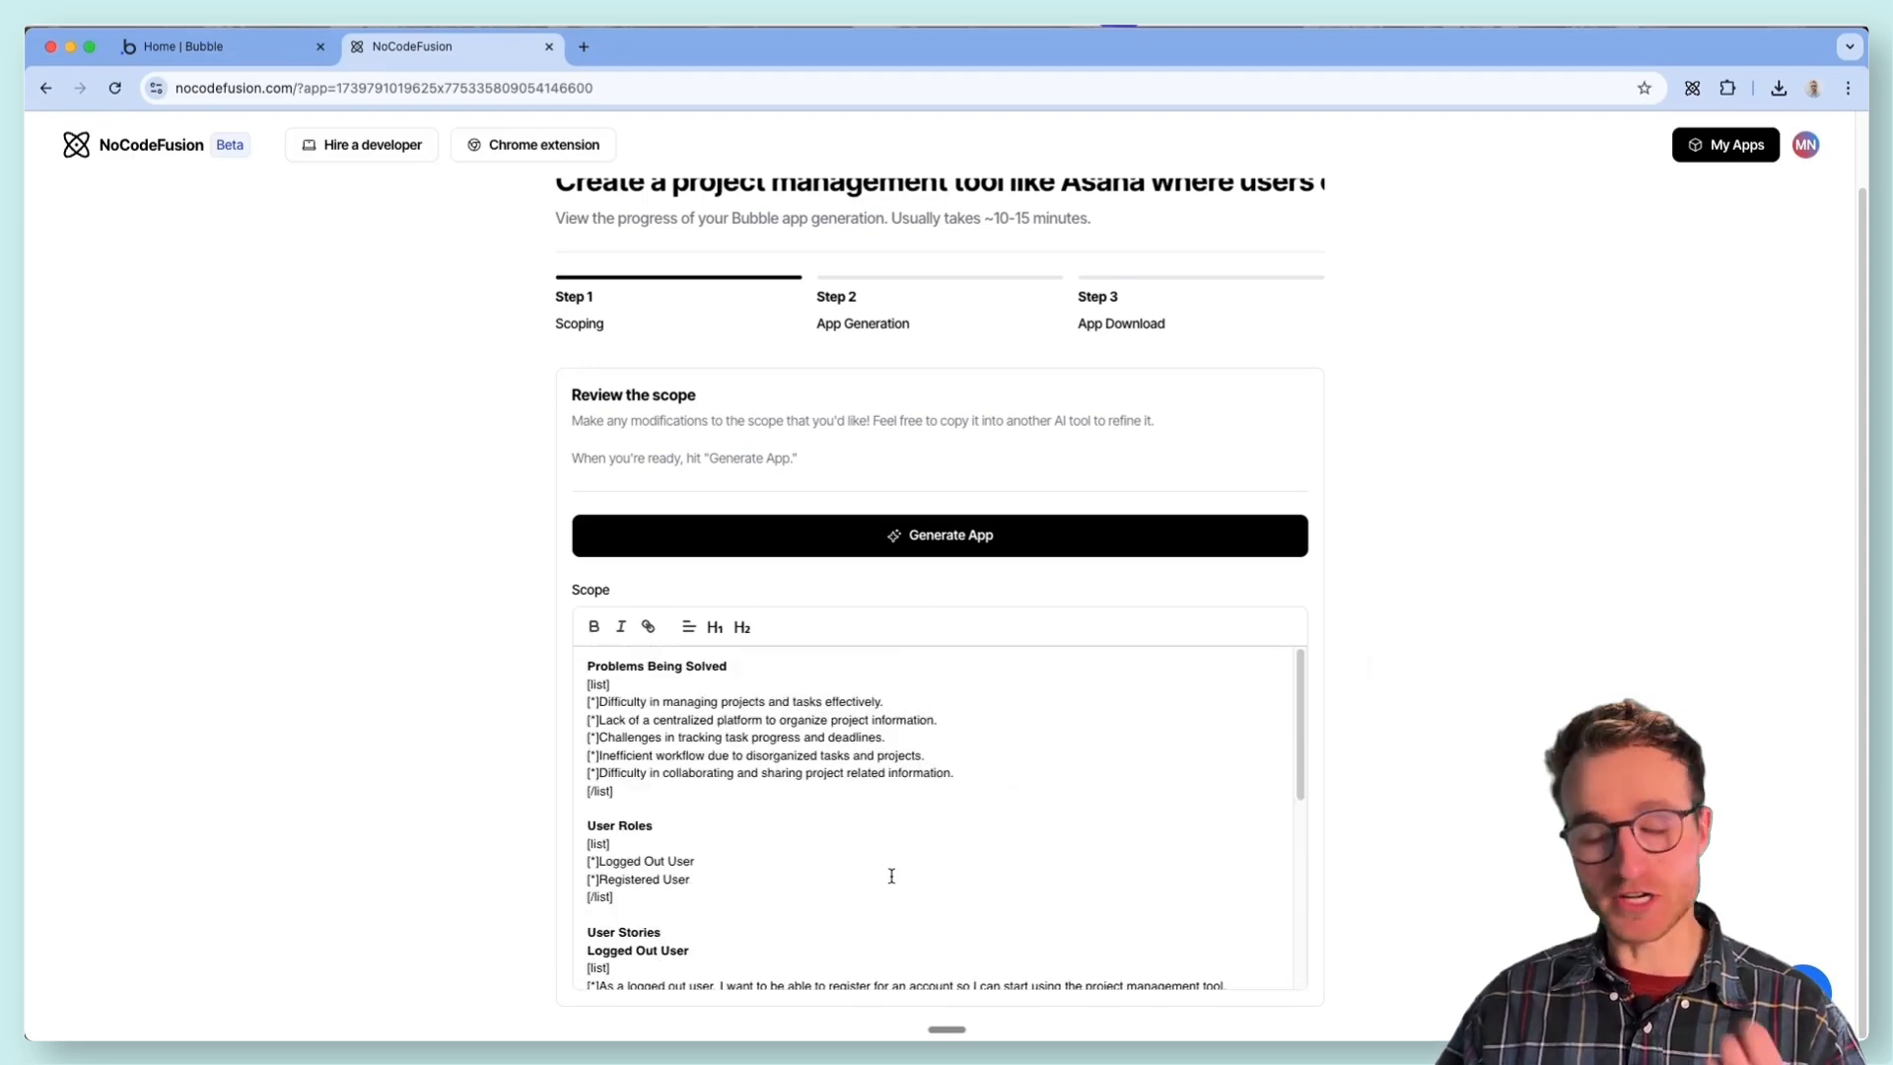
scroll(887, 857, down, 5)
scroll(793, 745, up, 1)
drag(664, 704, 573, 702)
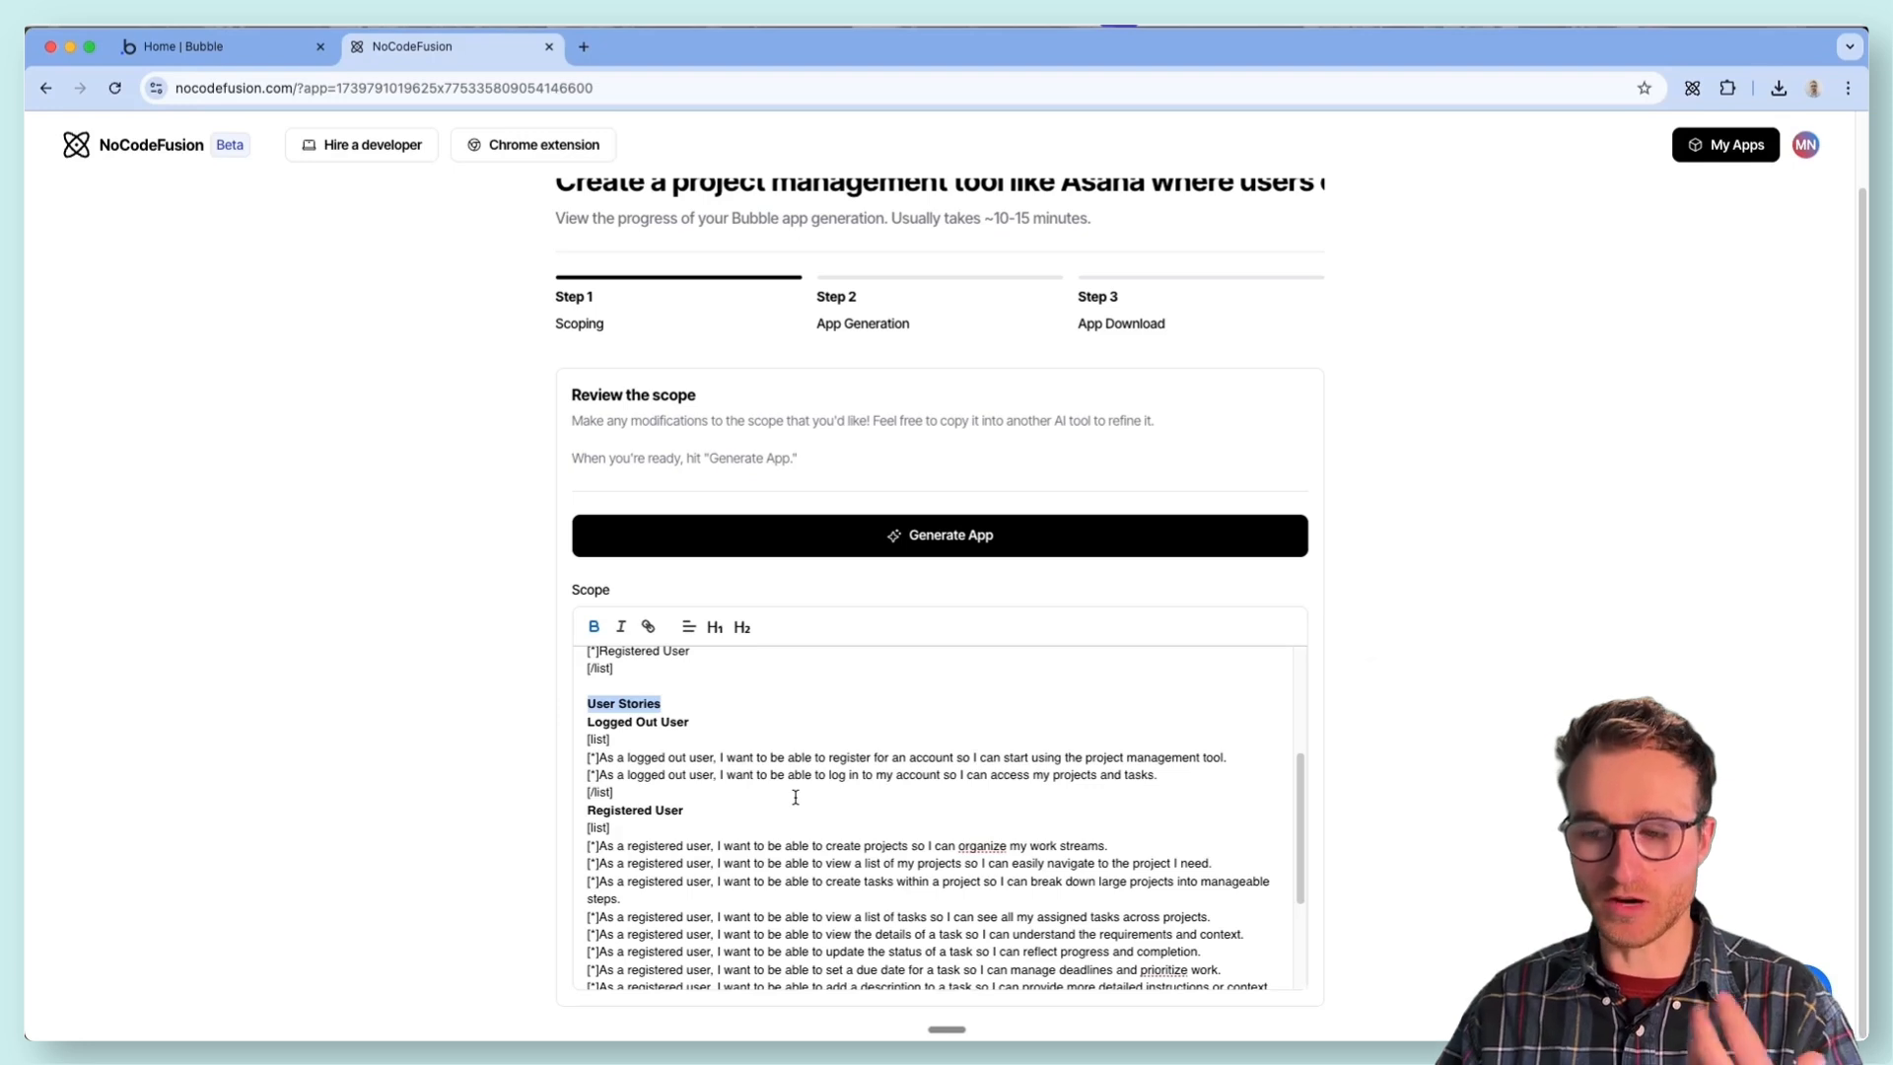
scroll(796, 797, down, 4)
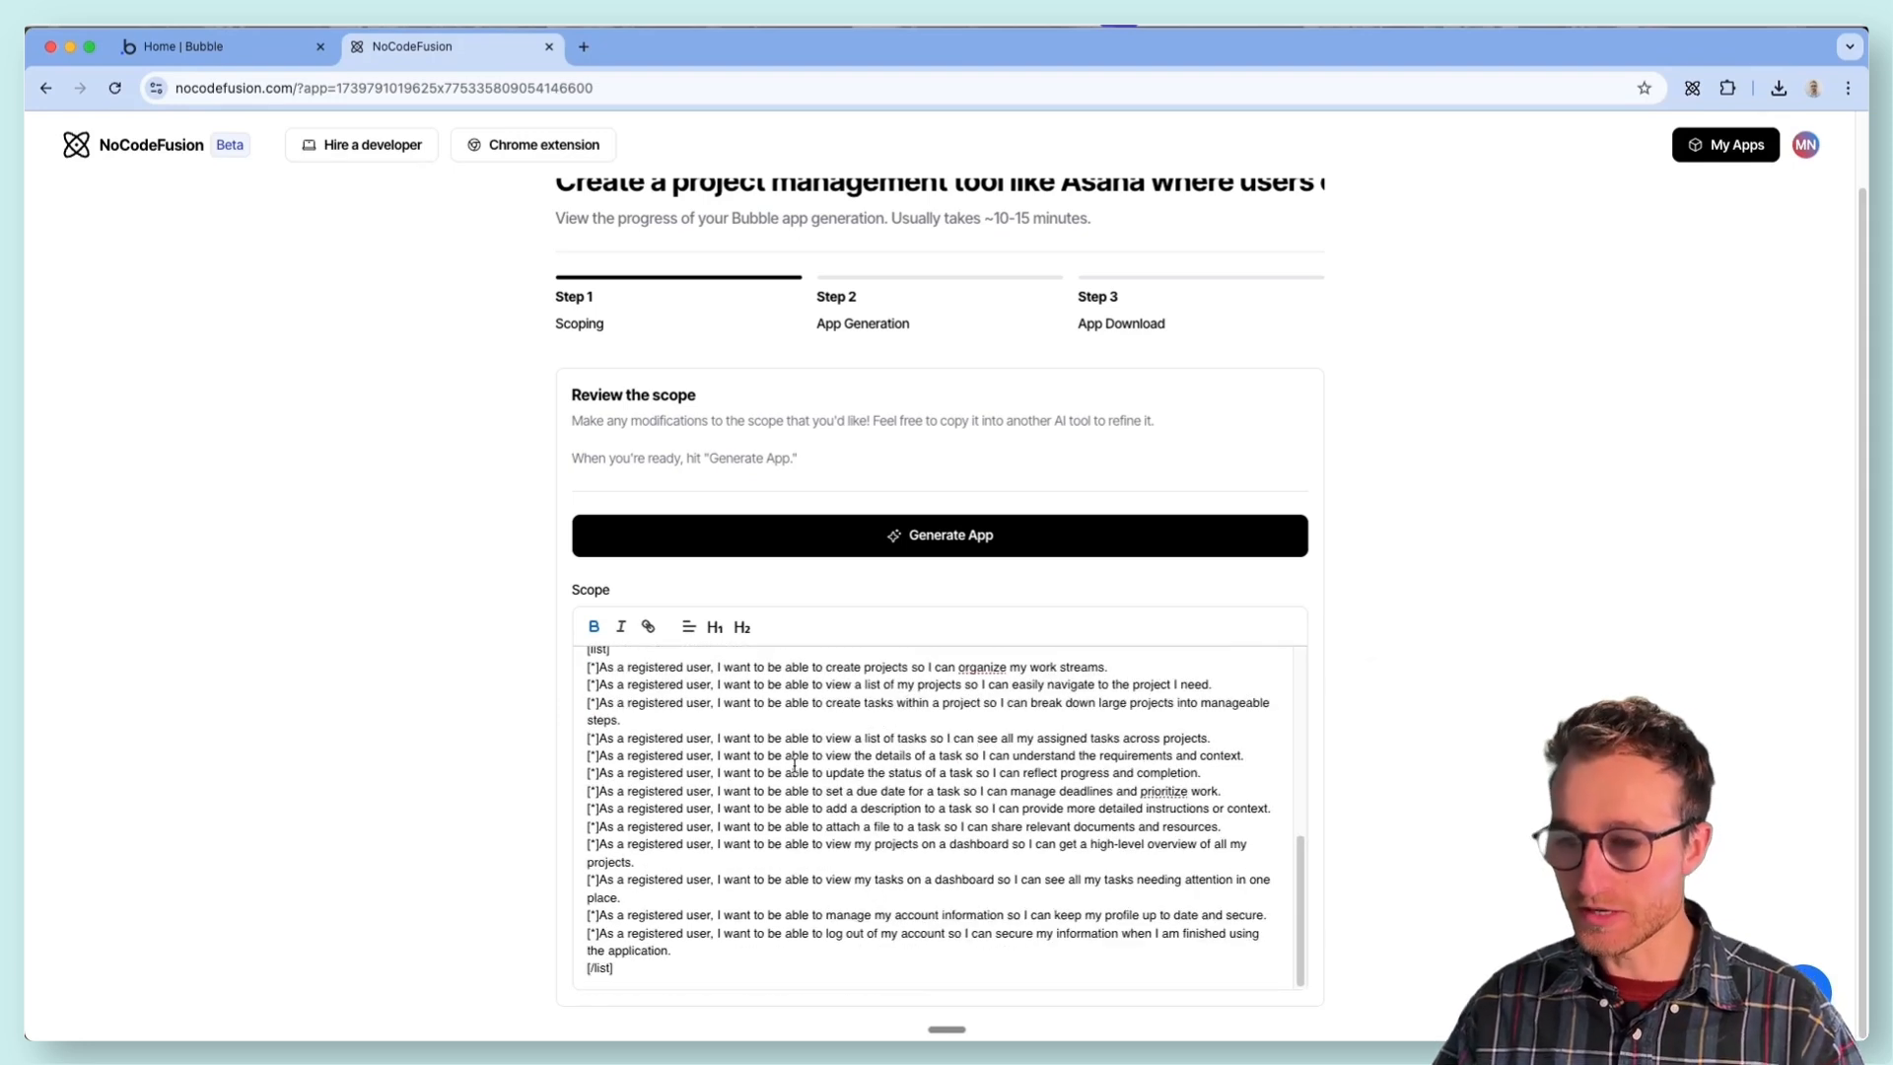
drag(720, 737, 598, 738)
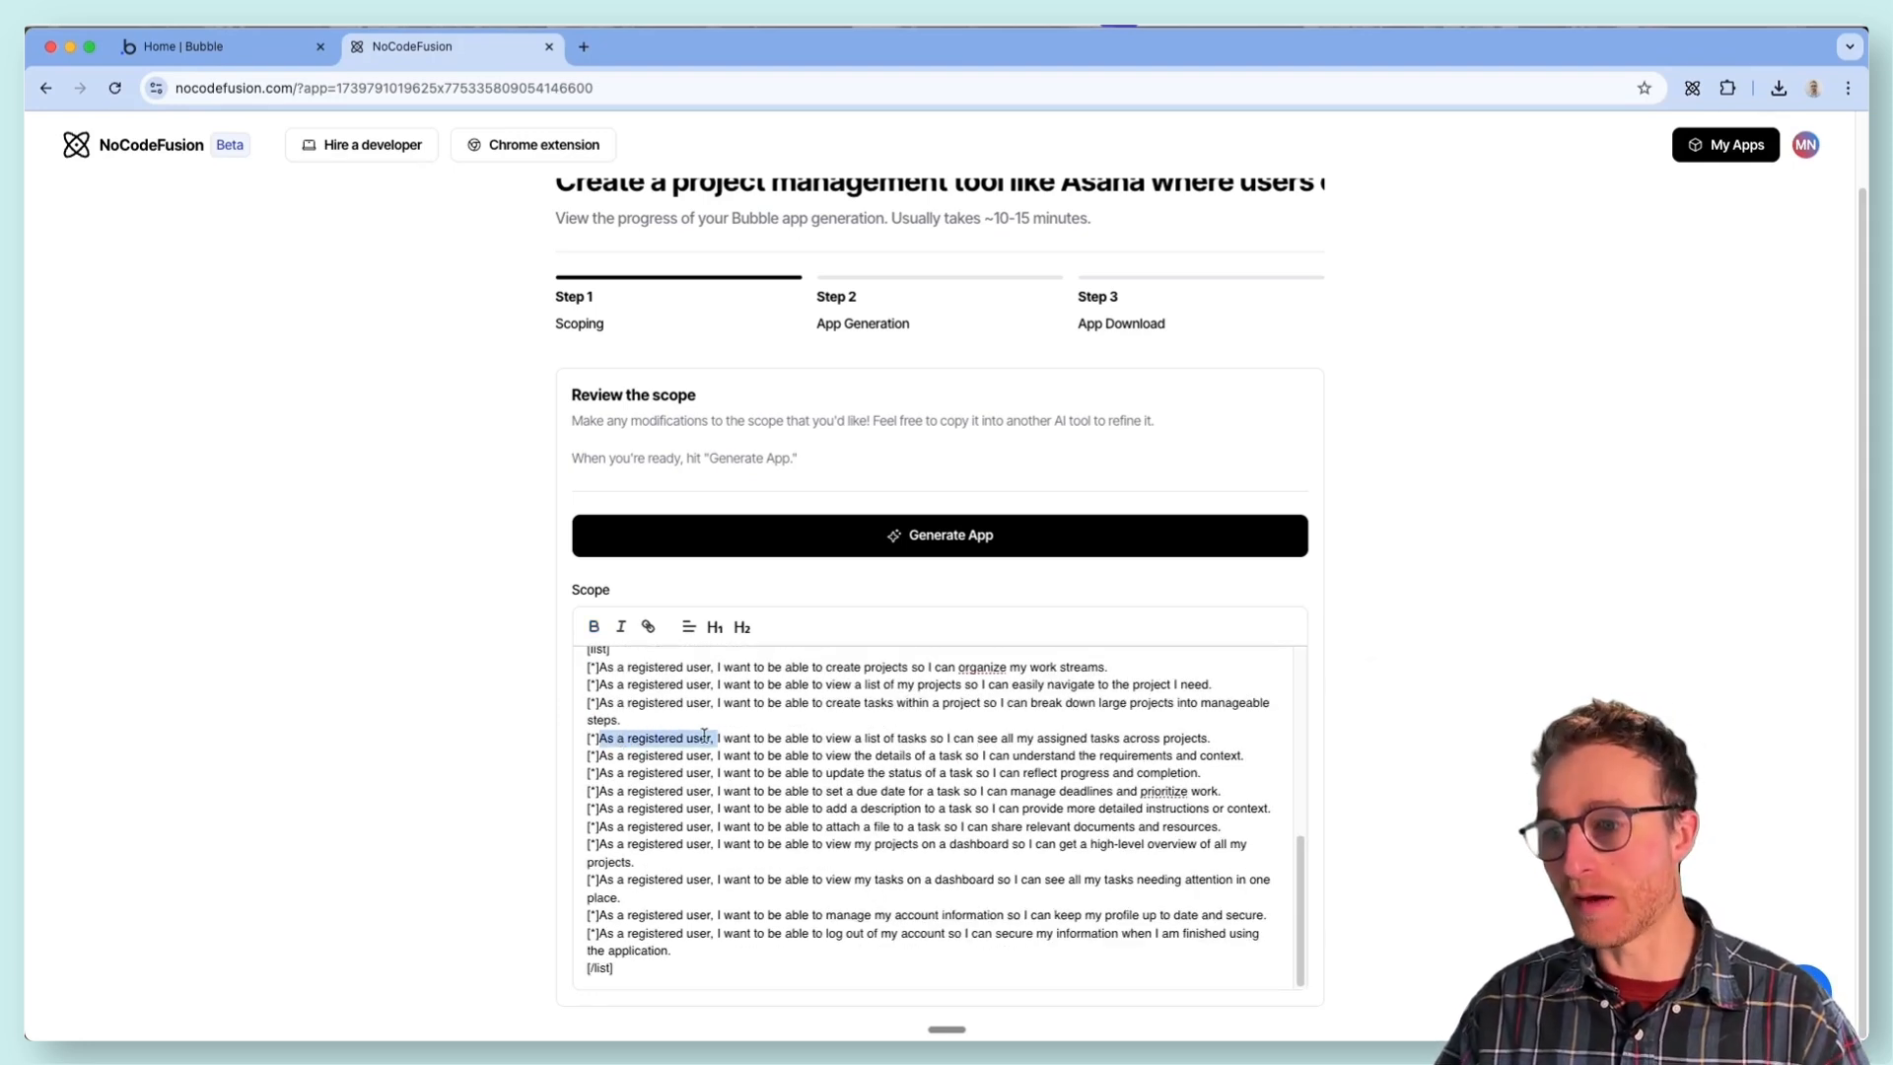
drag(707, 737, 1216, 734)
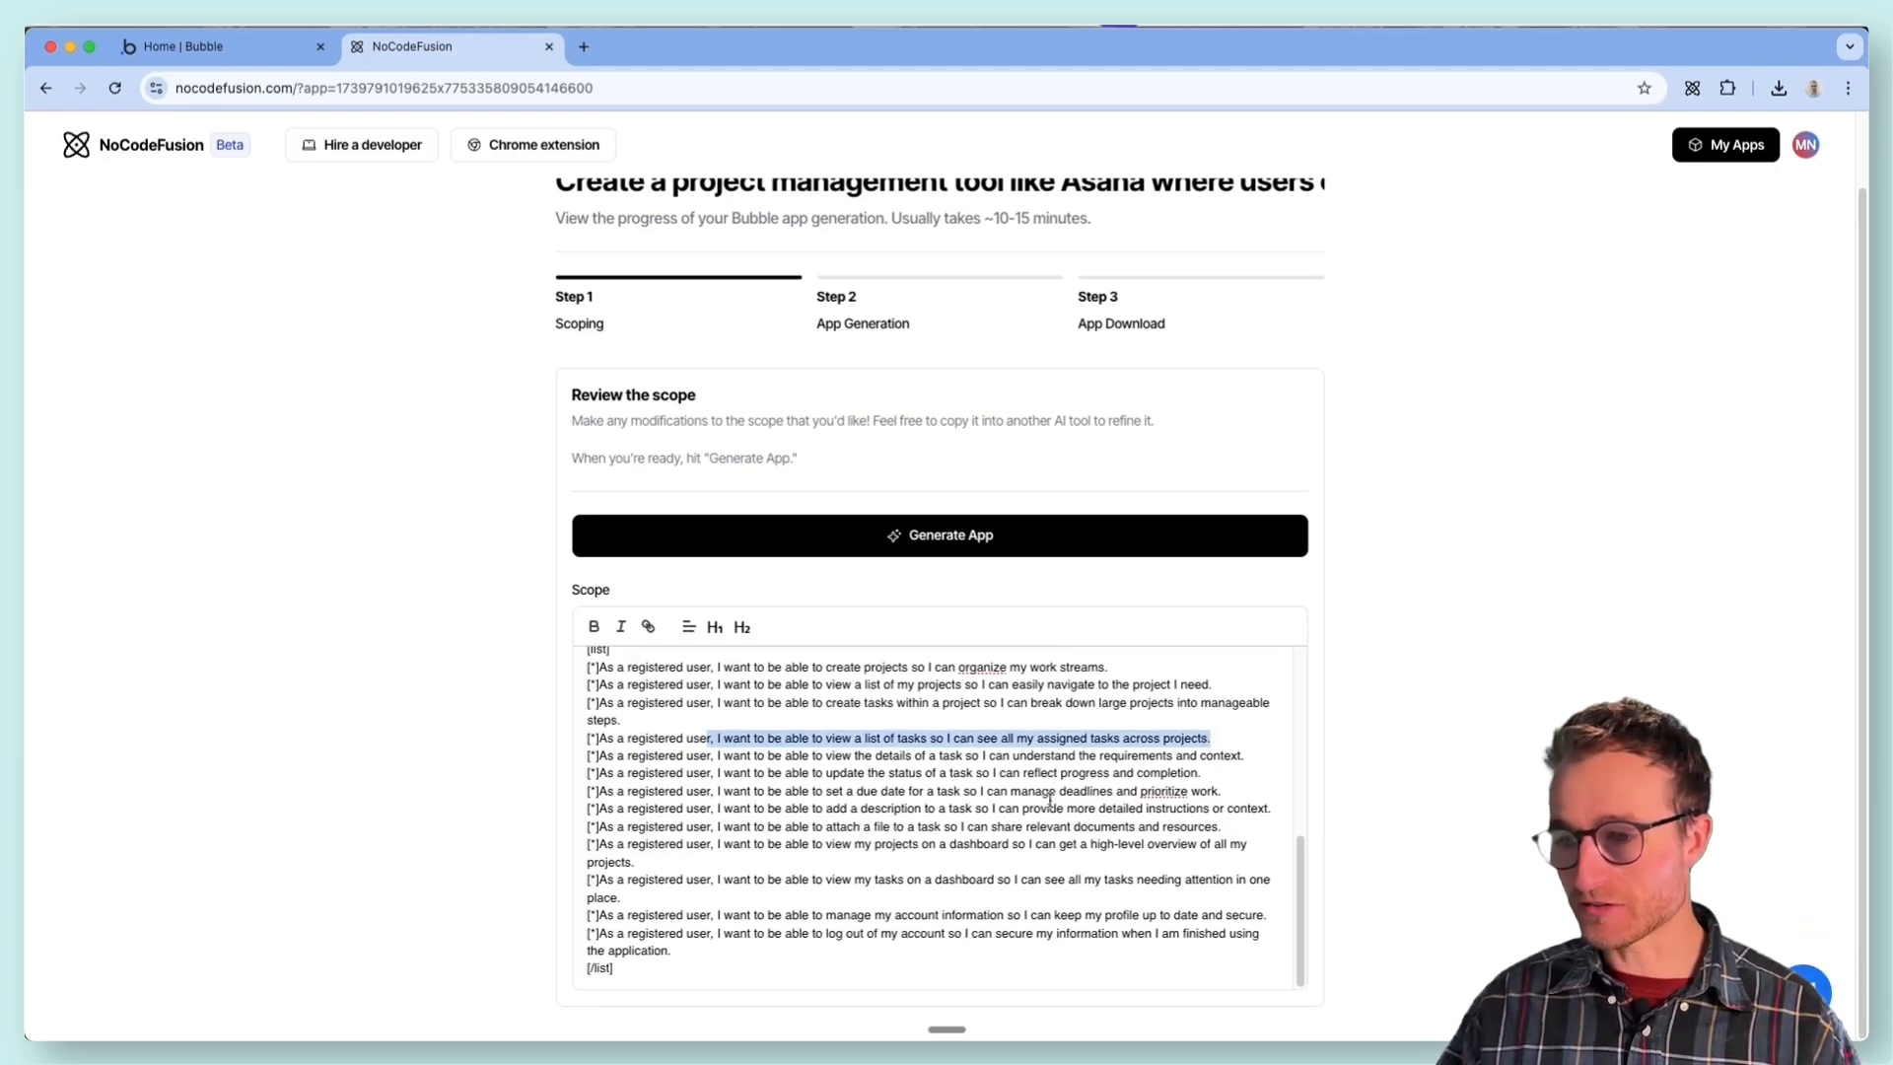
click(783, 939)
scroll(784, 939, up, 10)
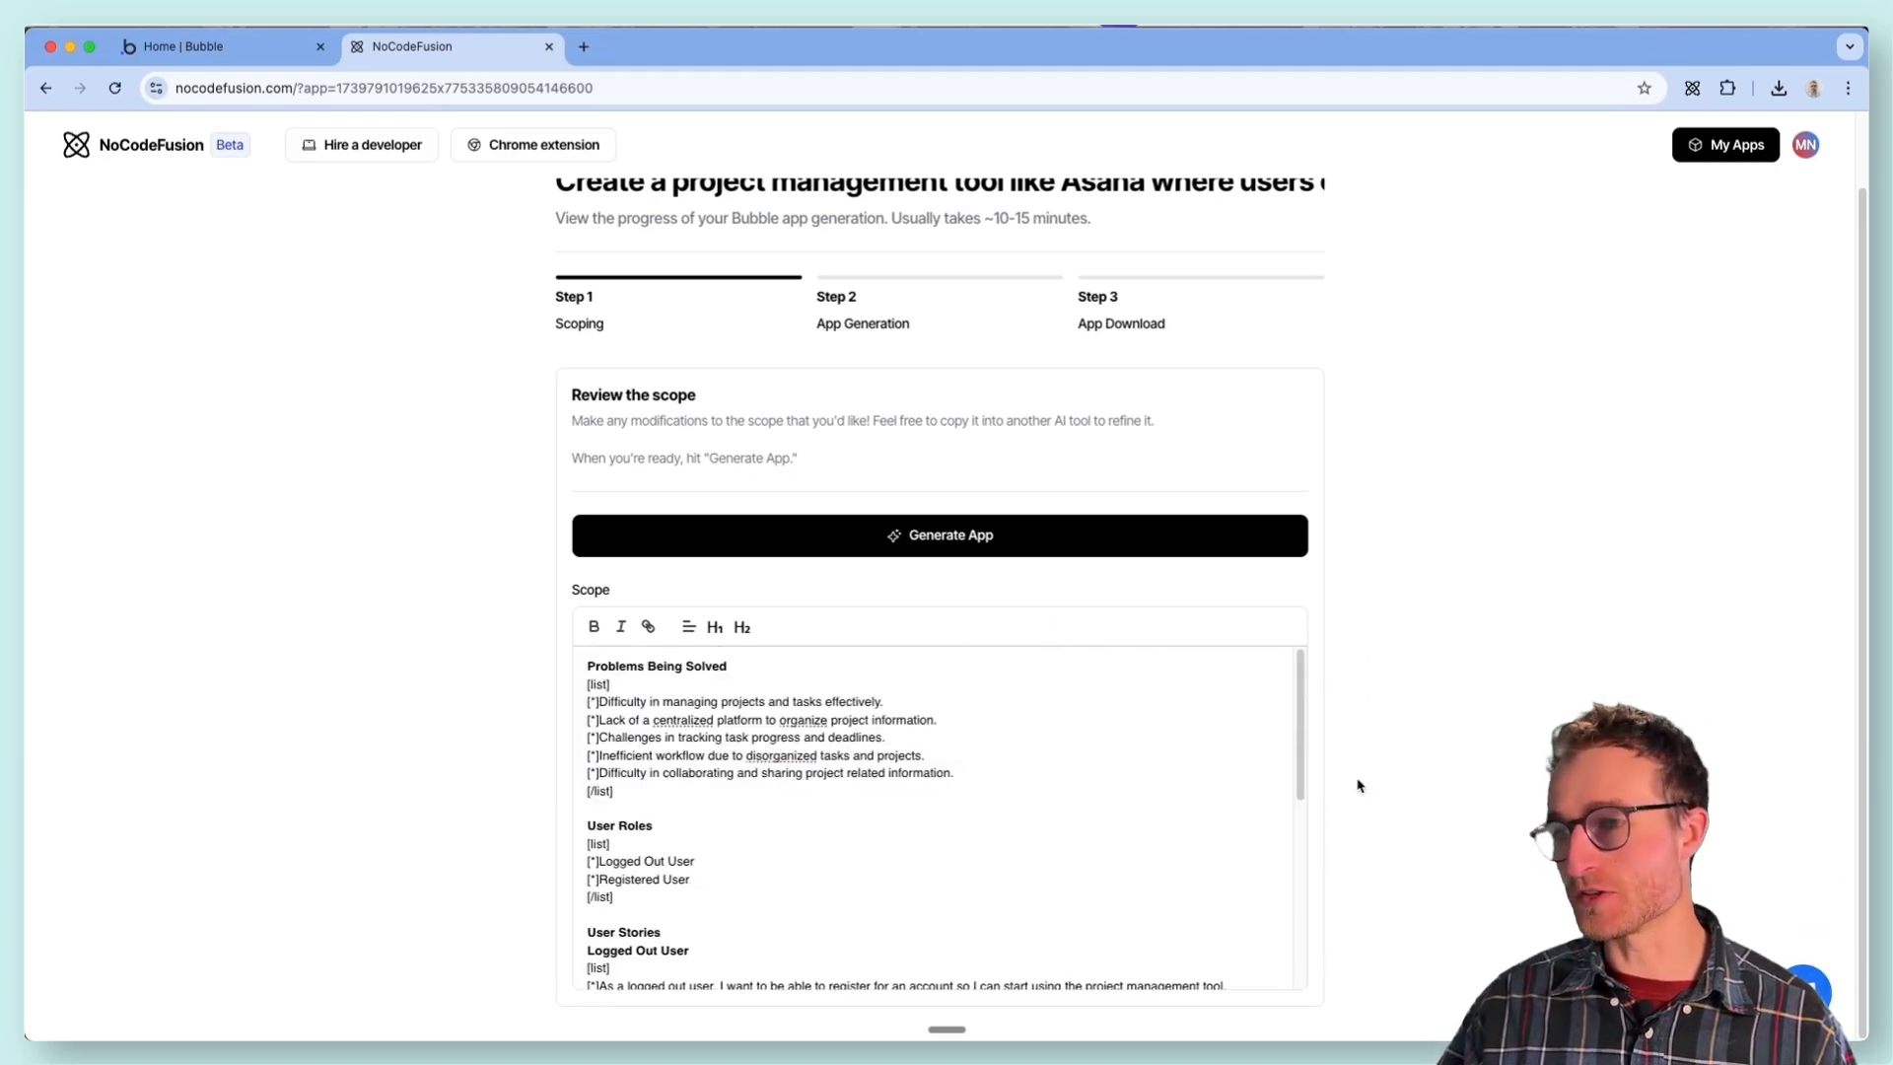
- Generate the app from the reviewed scope and check its list of generated pages, database items and subpages
scroll(1358, 778, up, 2)
click(917, 620)
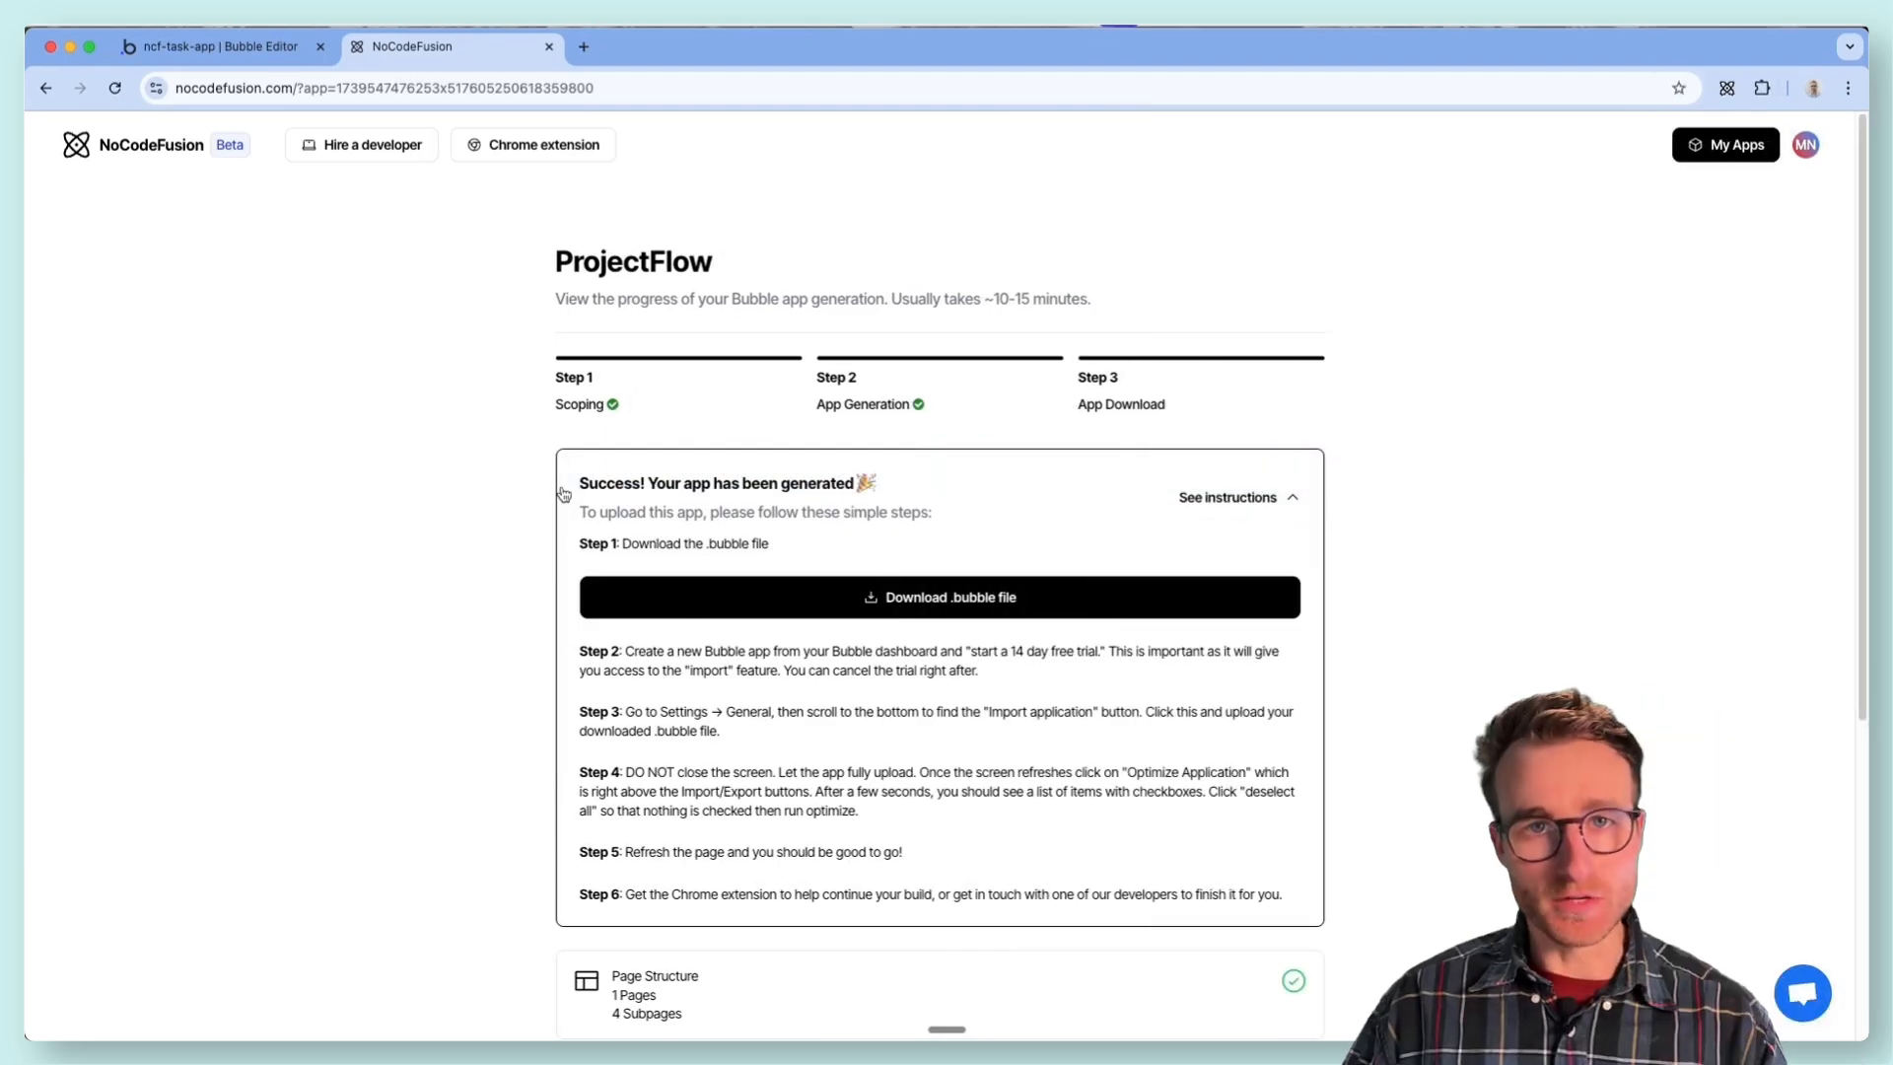
scroll(582, 513, down, 5)
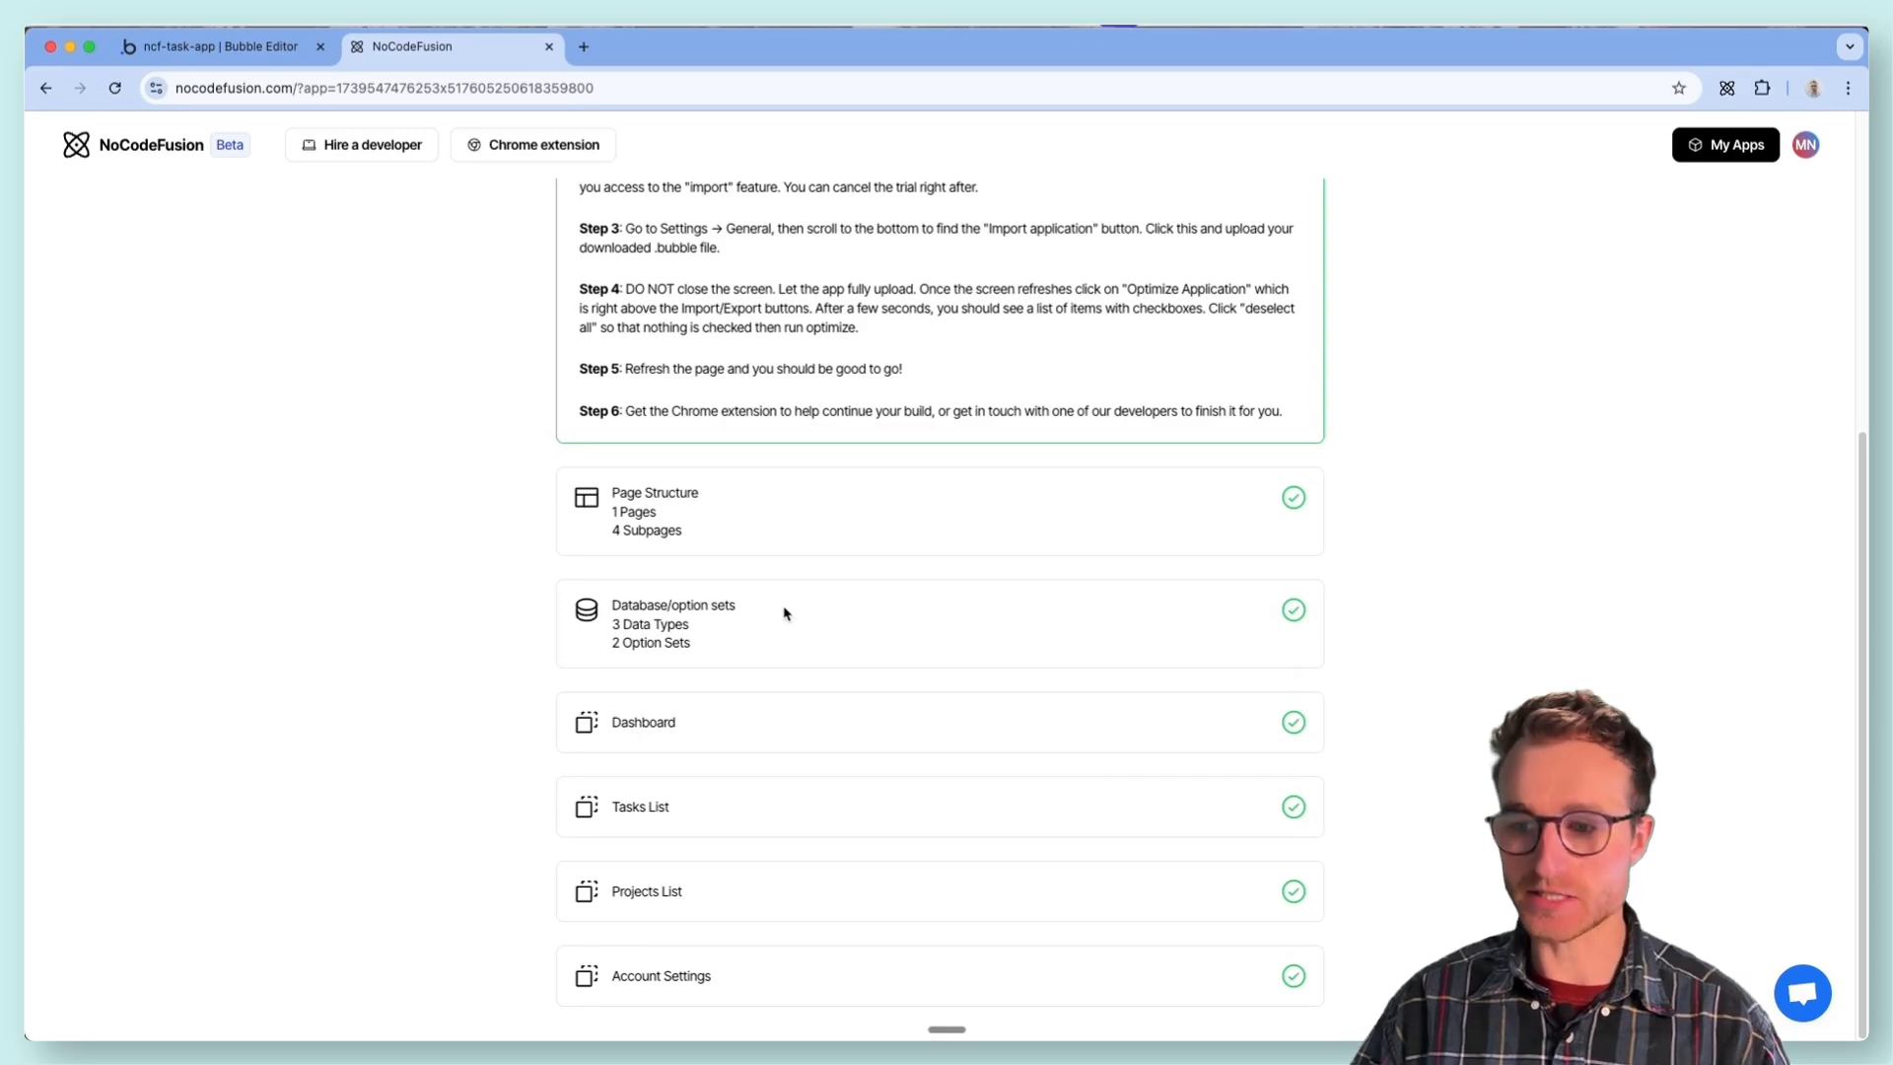
scroll(790, 772, up, 2)
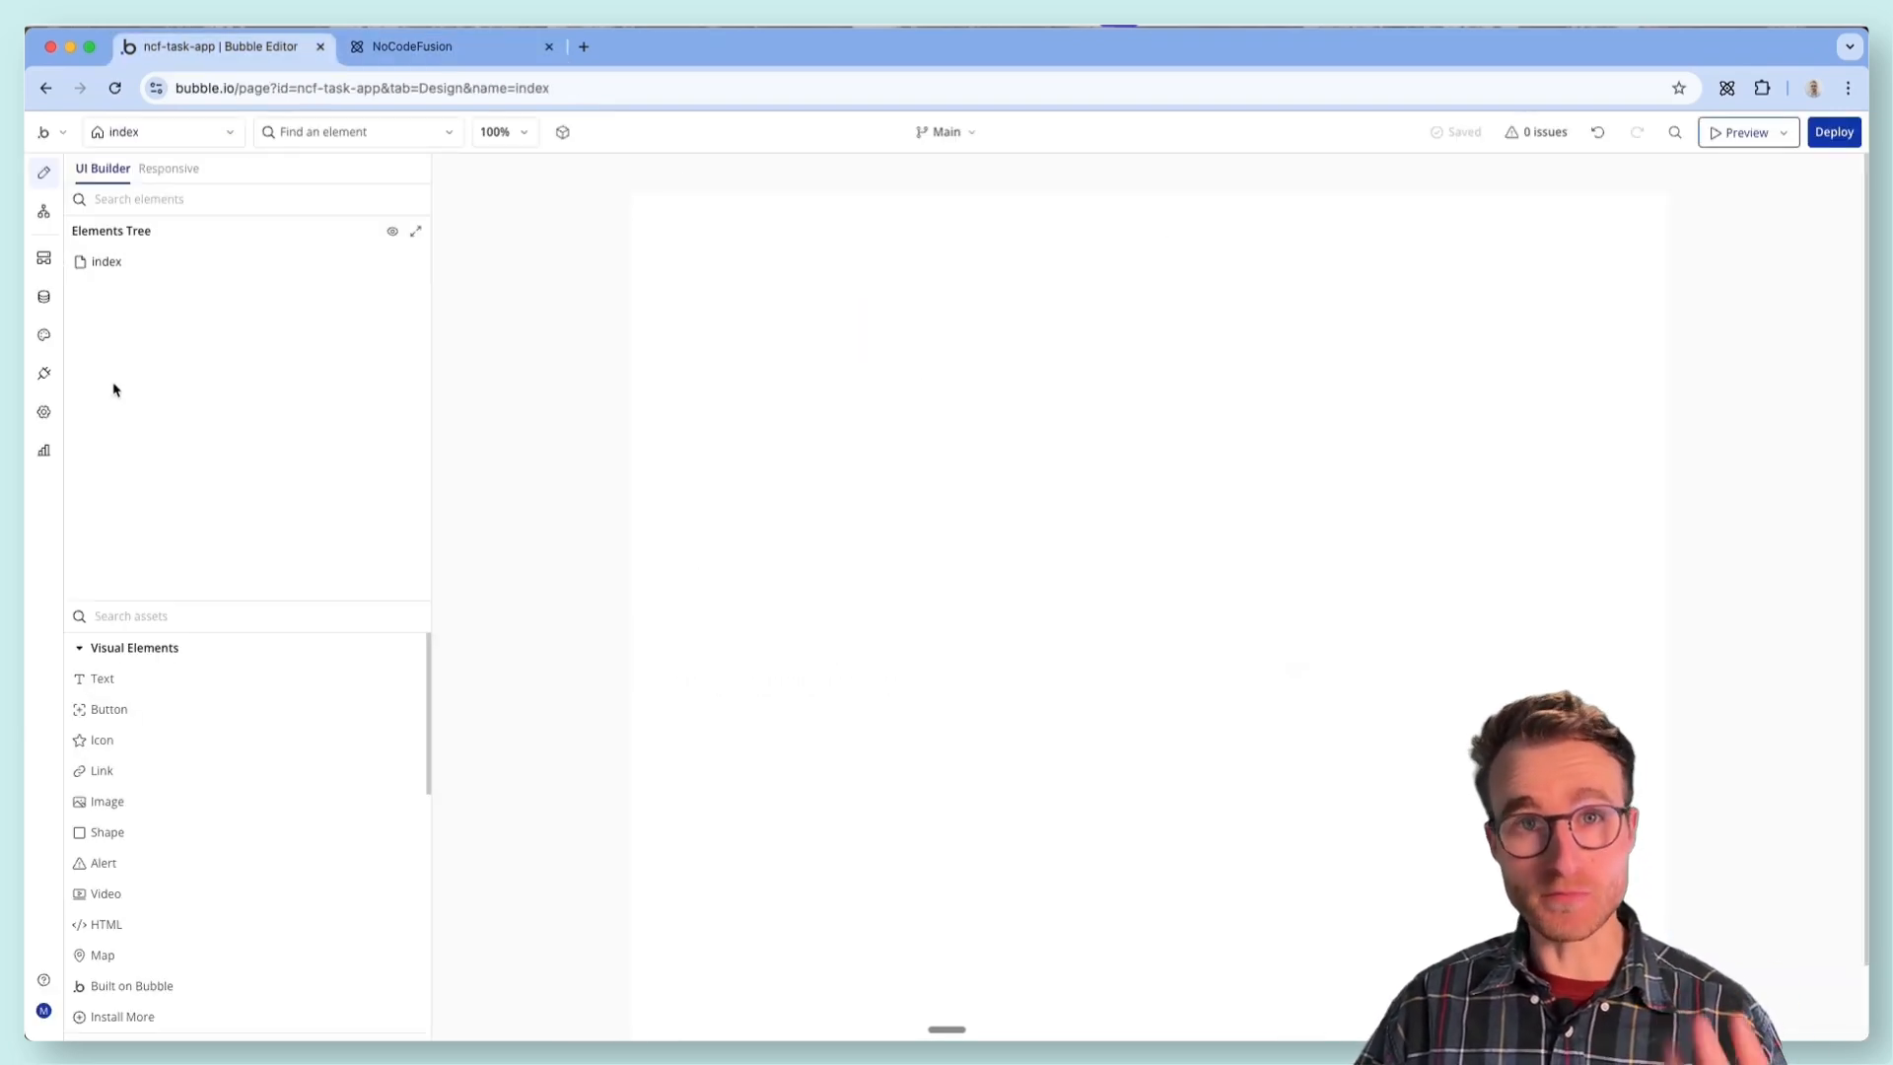
- Open the general settings of the ncf-task-app at the app file management section
click(43, 411)
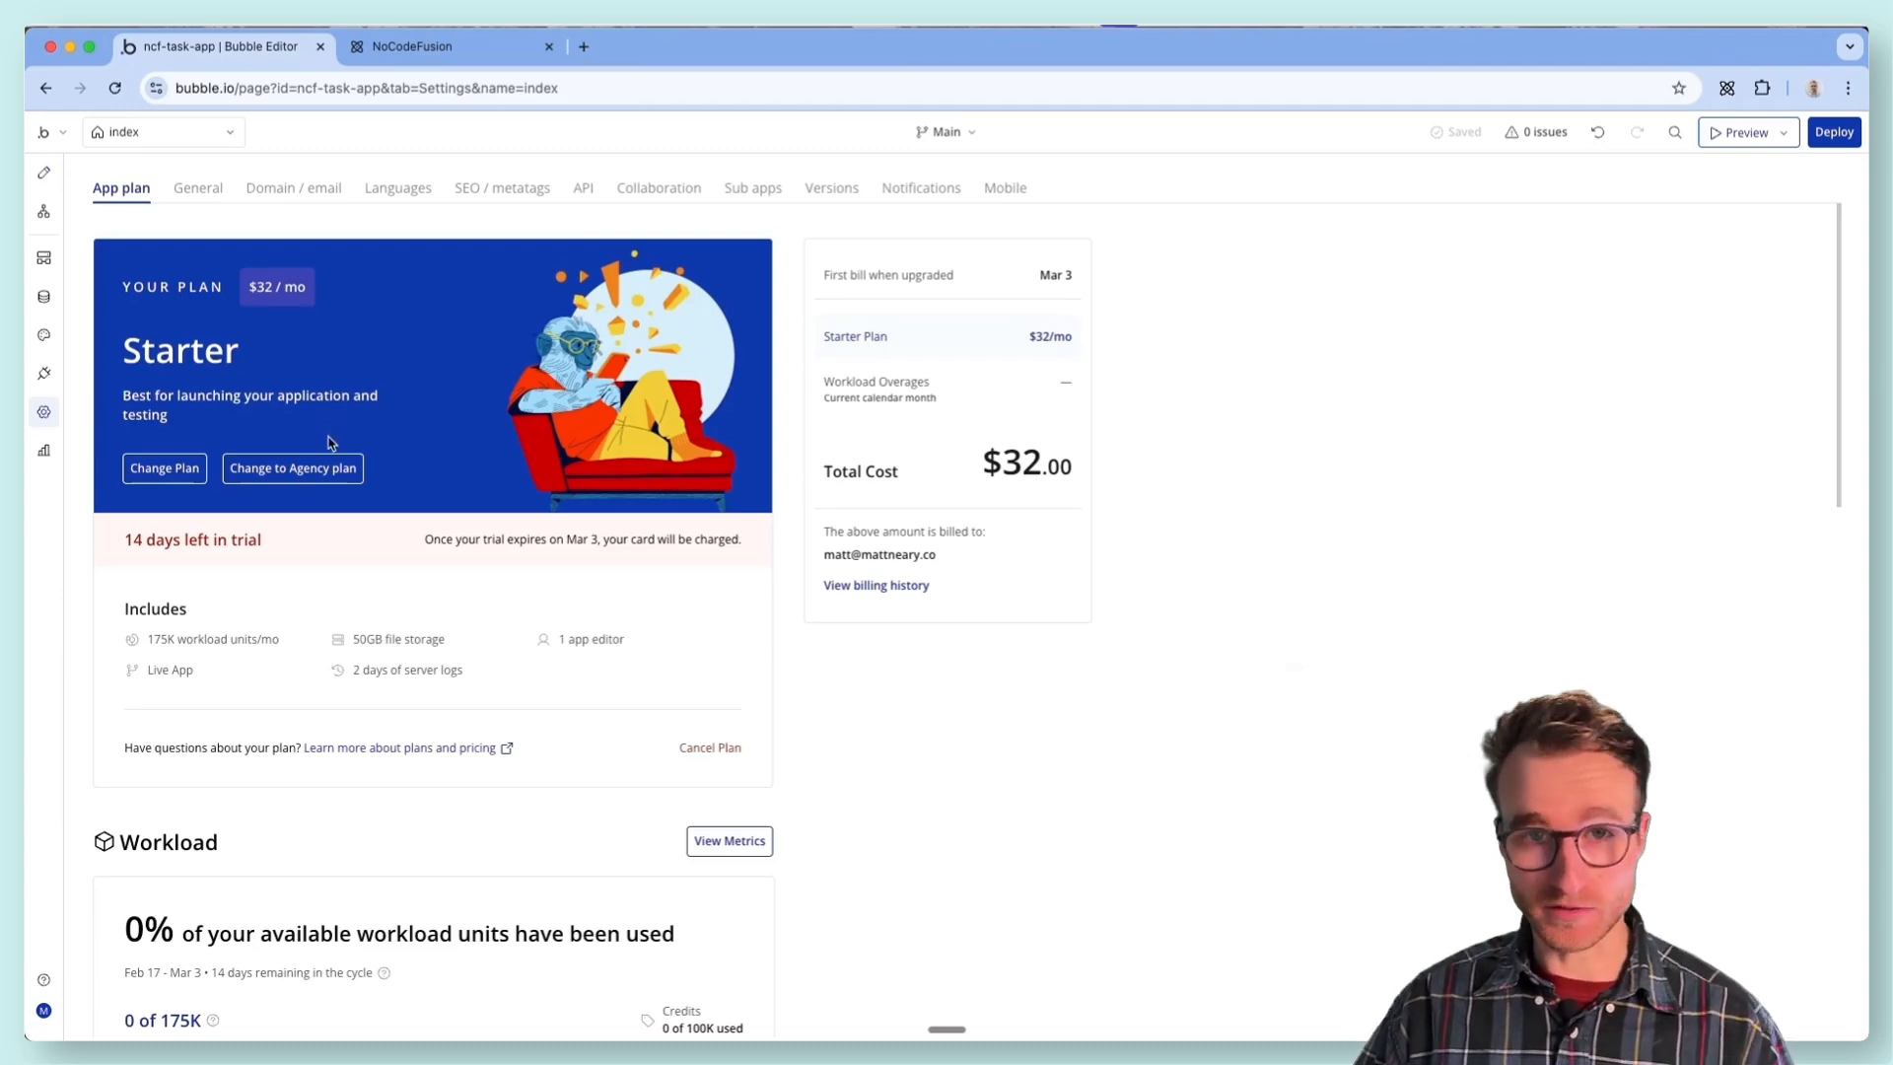
click(197, 188)
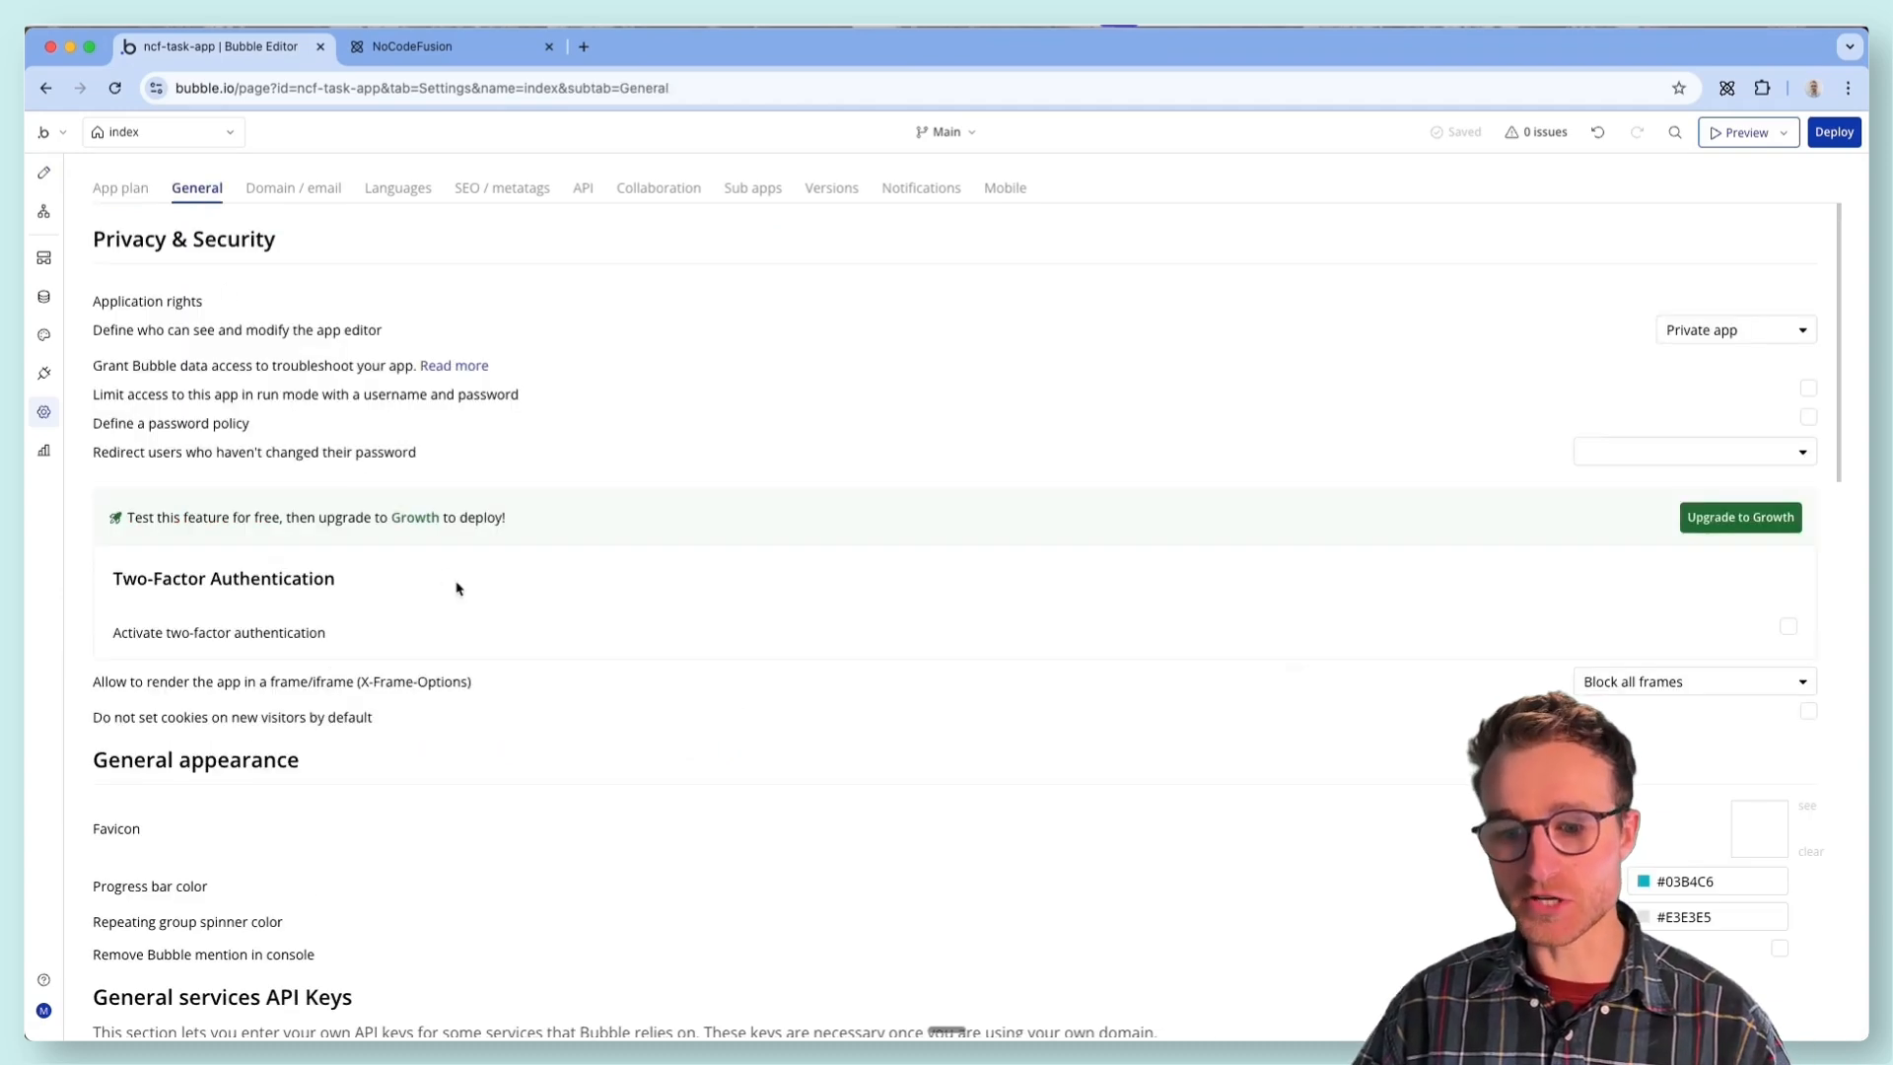
scroll(545, 657, down, 15)
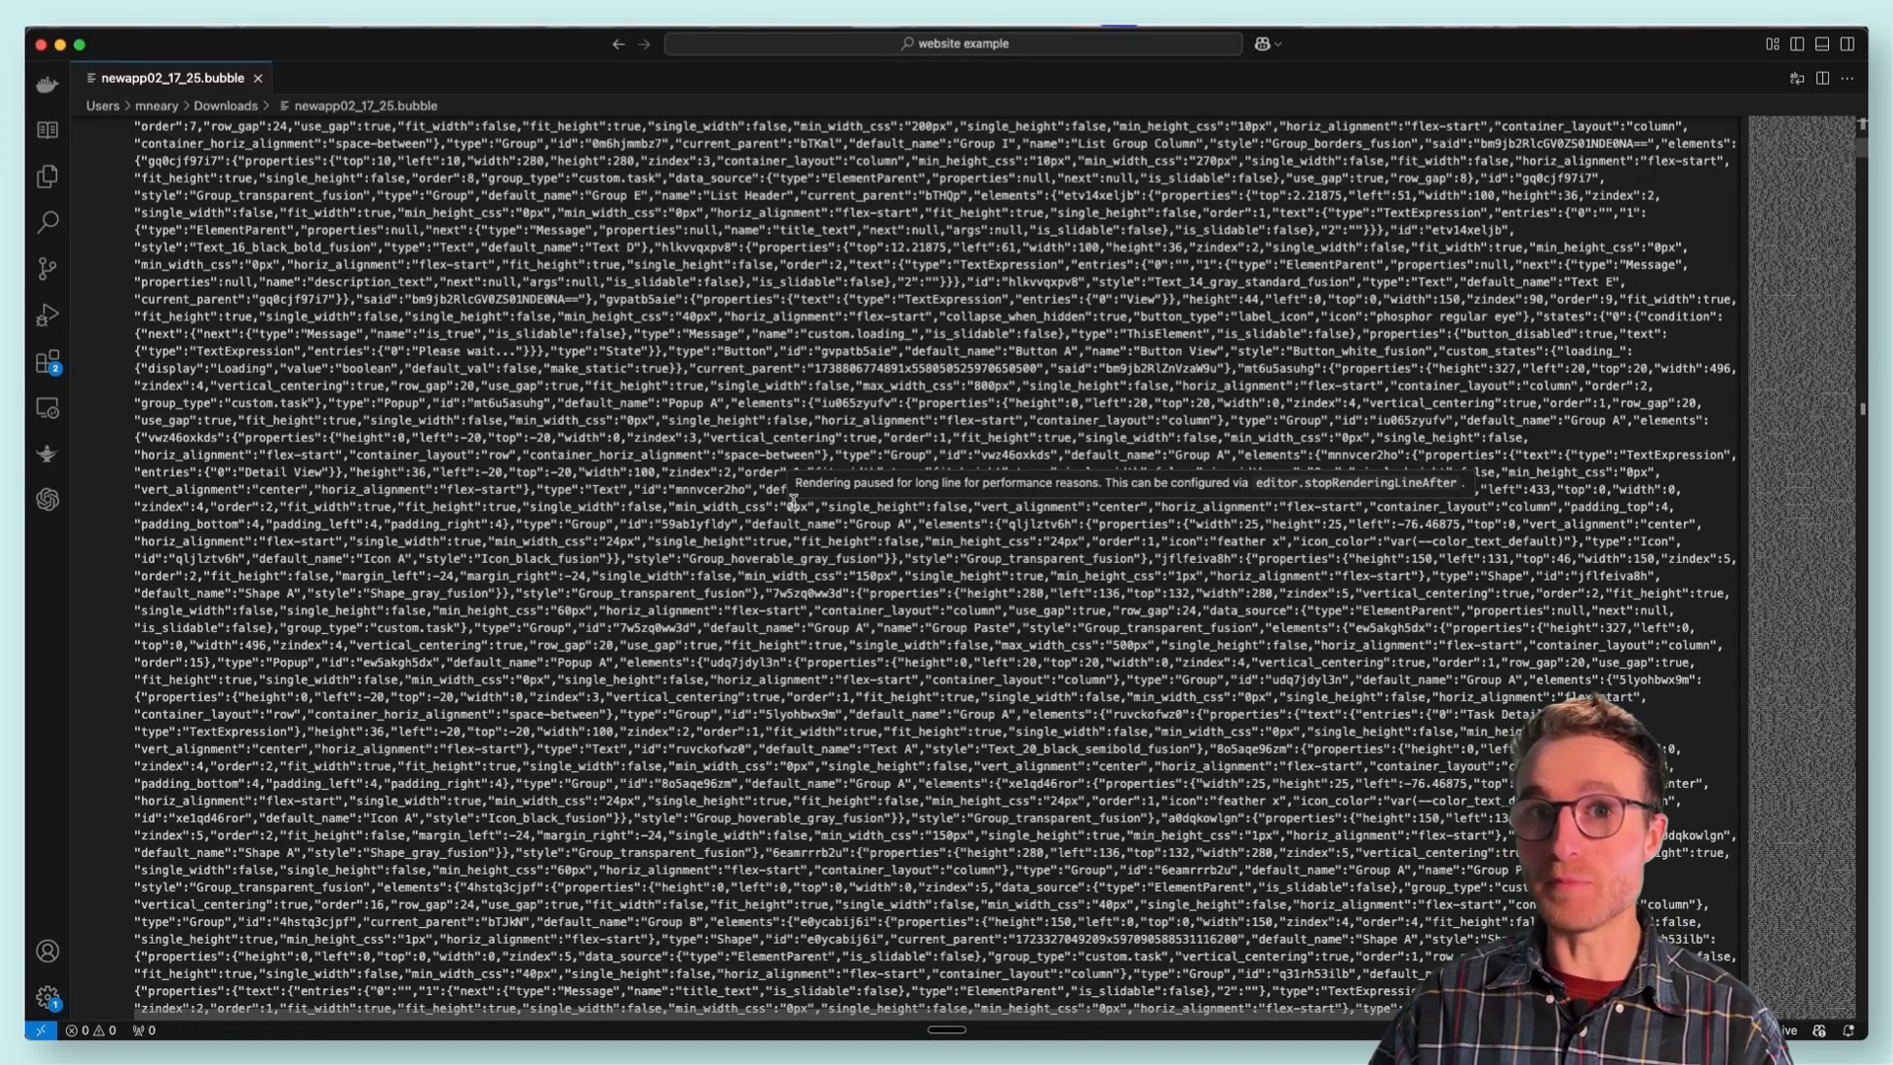
- Skim the code in newapp02_17_25.bubble and switch back to the Bubble editor
scroll(779, 513, down, 10)
scroll(776, 518, down, 15)
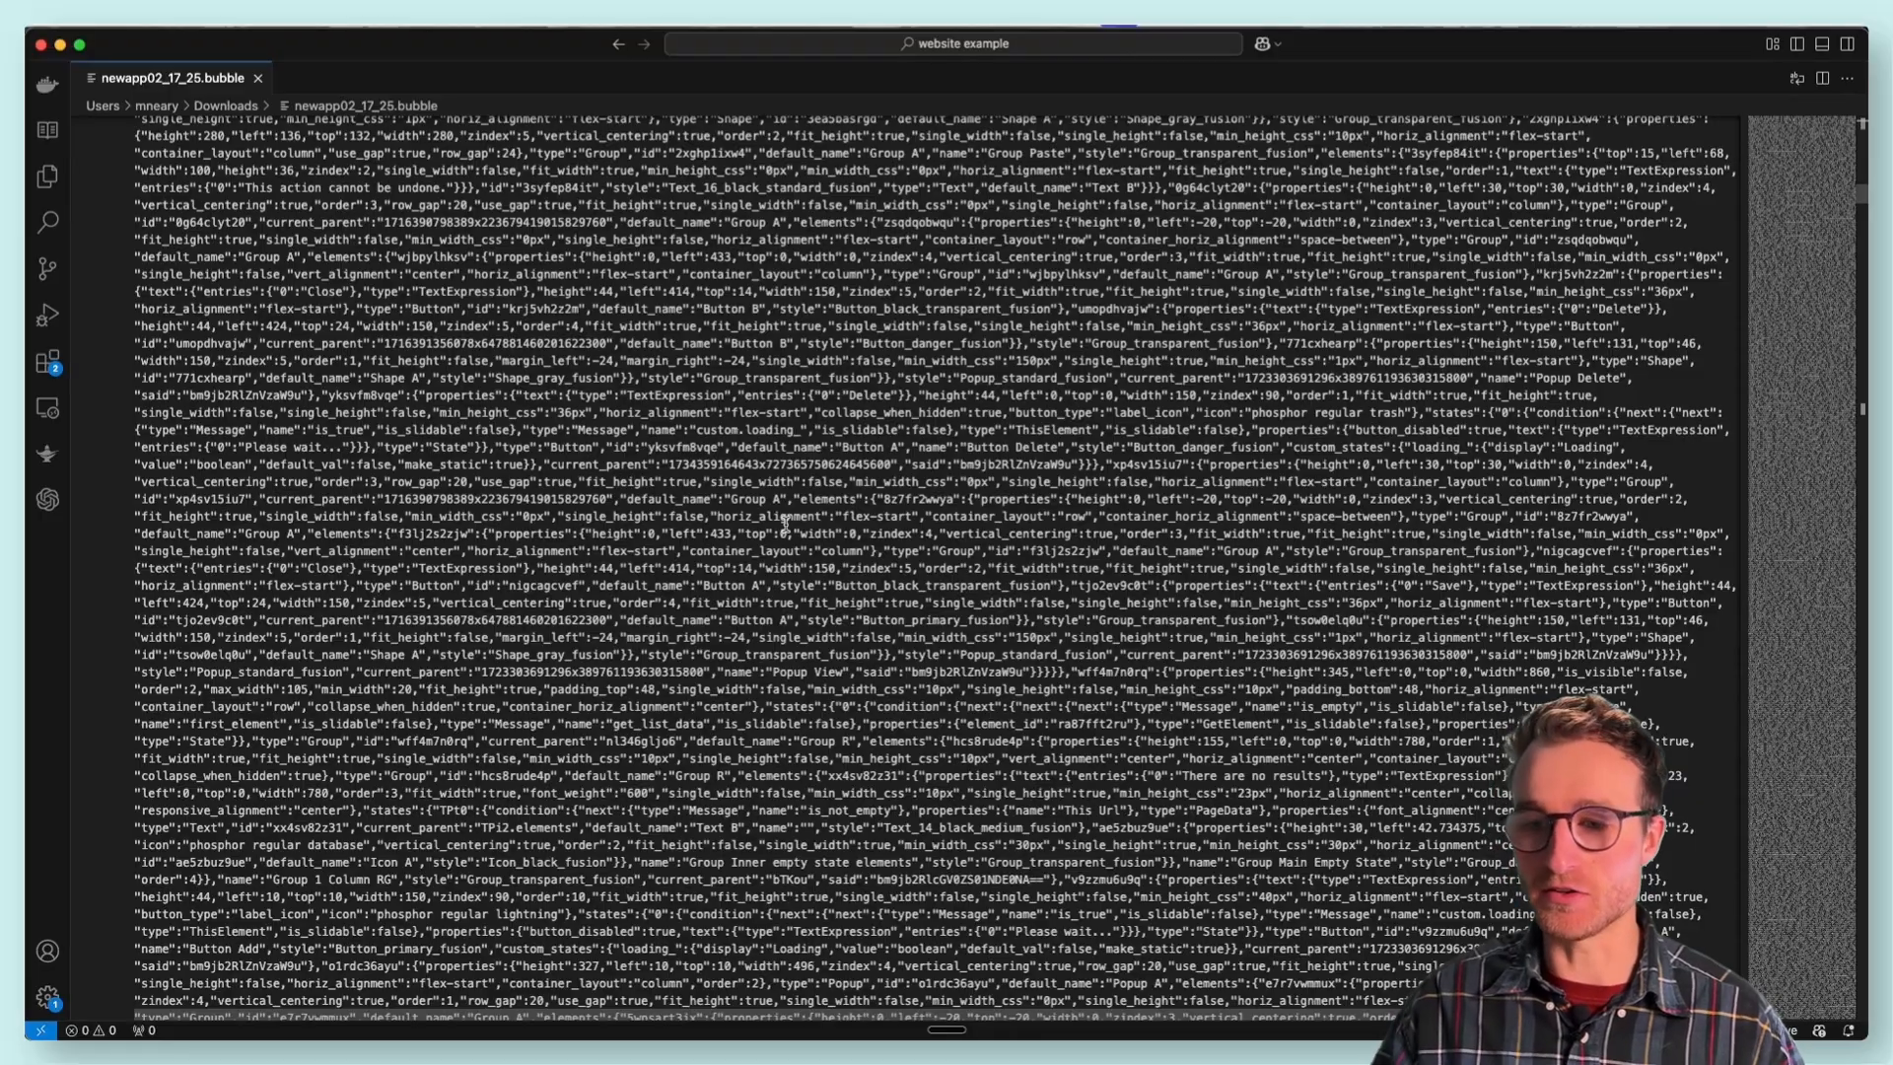
key(super+Tab)
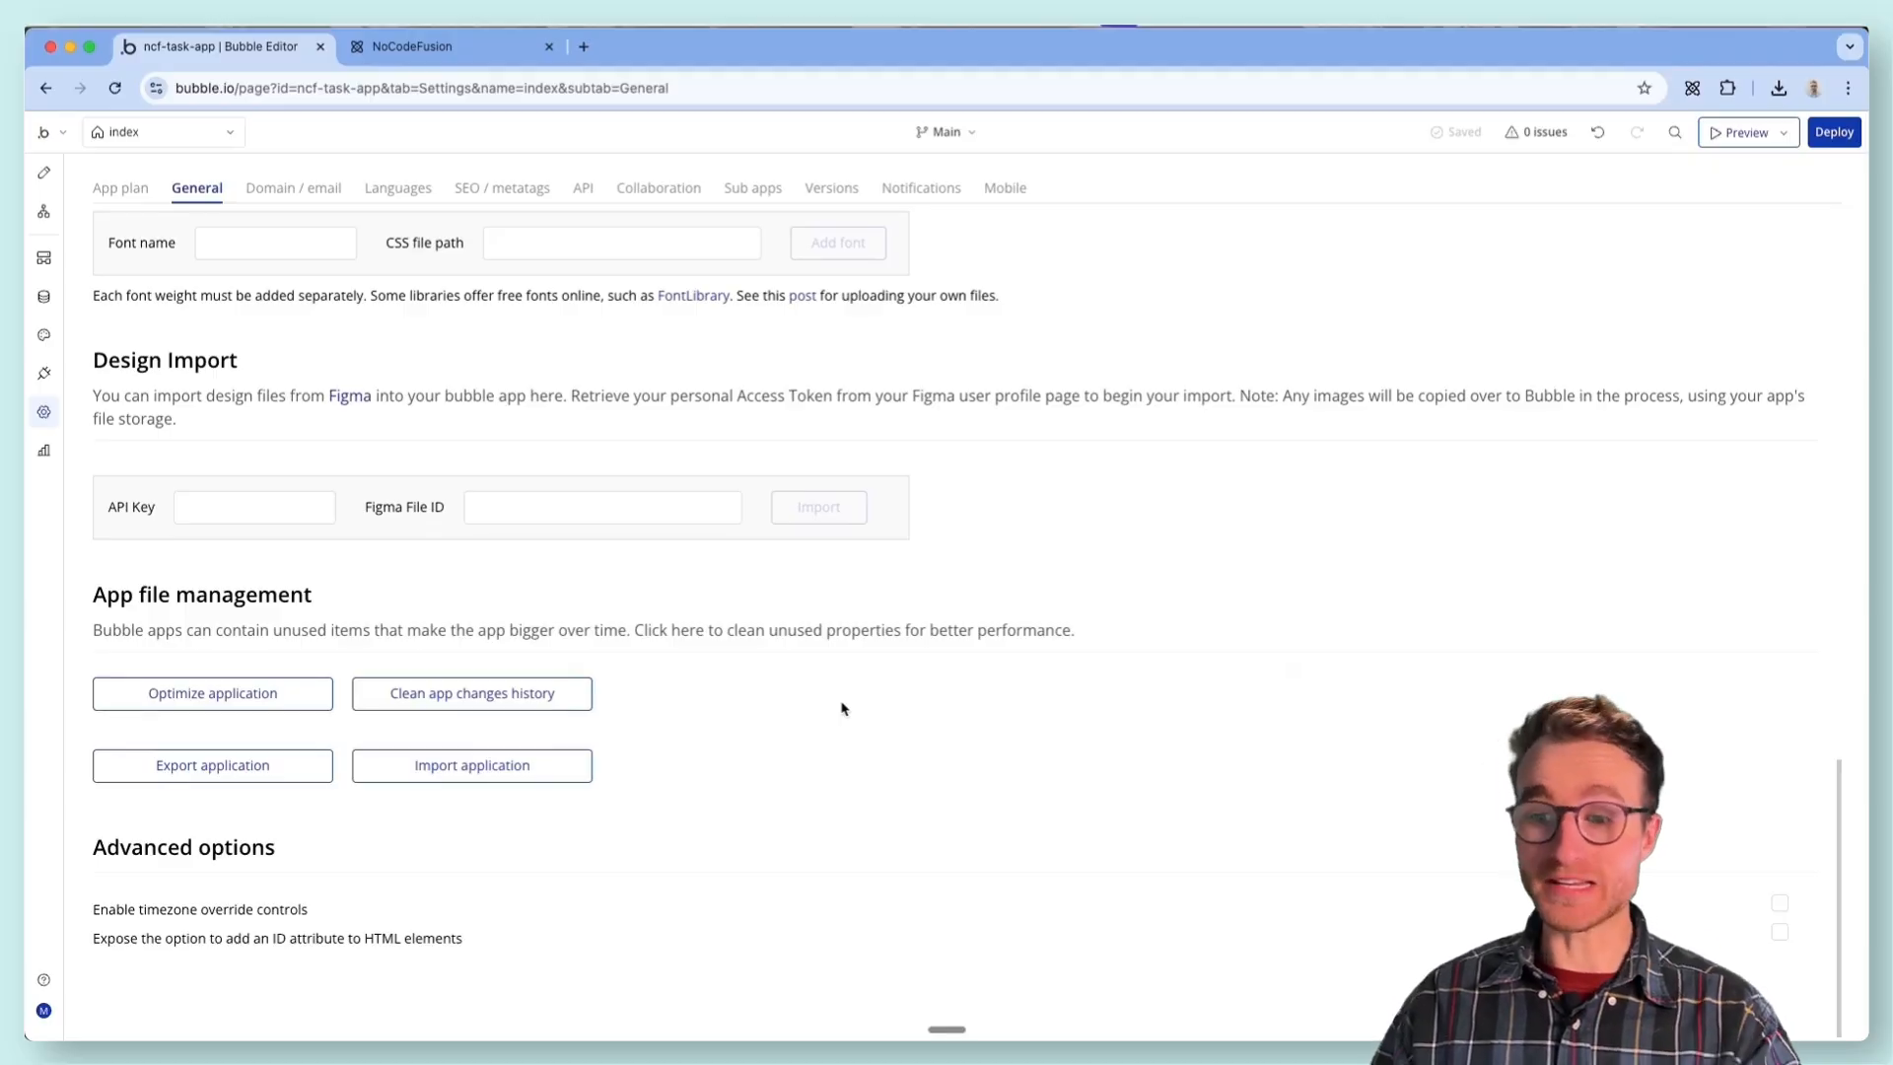
- Start the application import in Bubble and open the settings of the ai-task-manager app
click(537, 775)
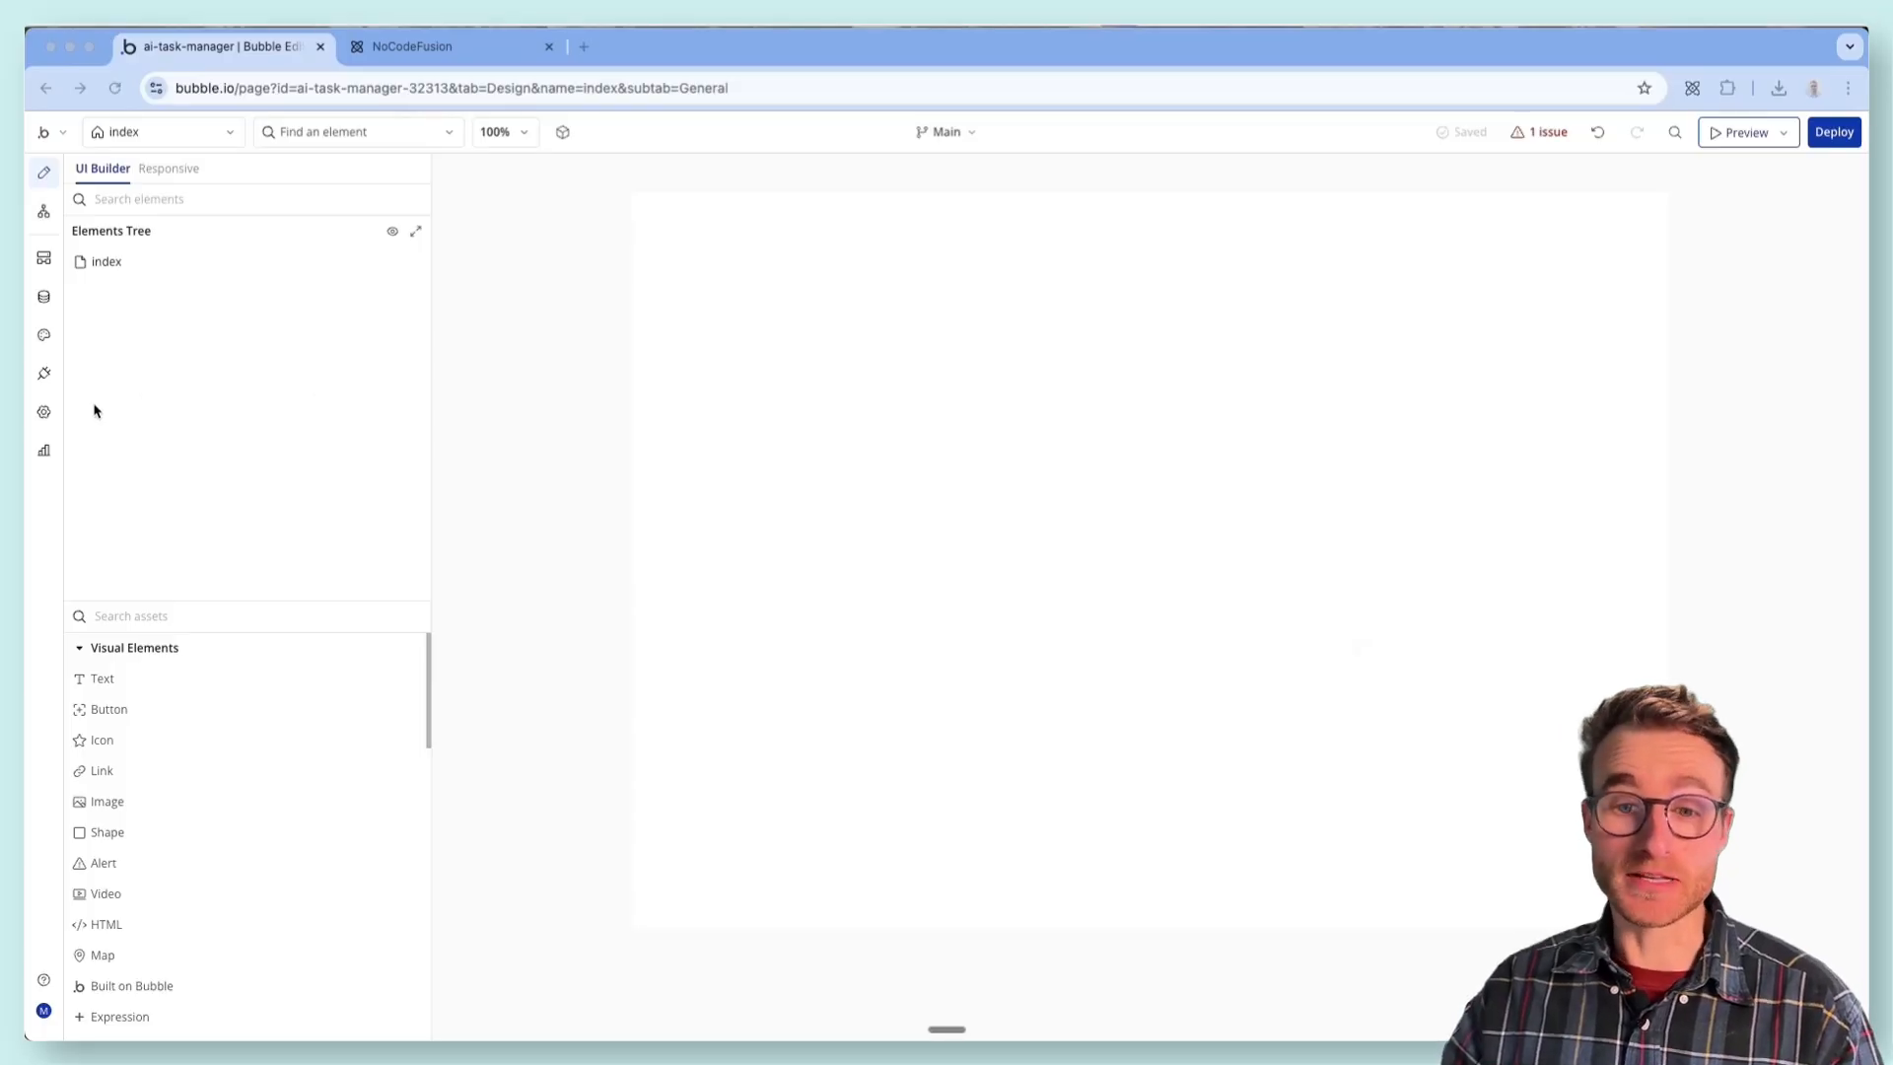
click(44, 414)
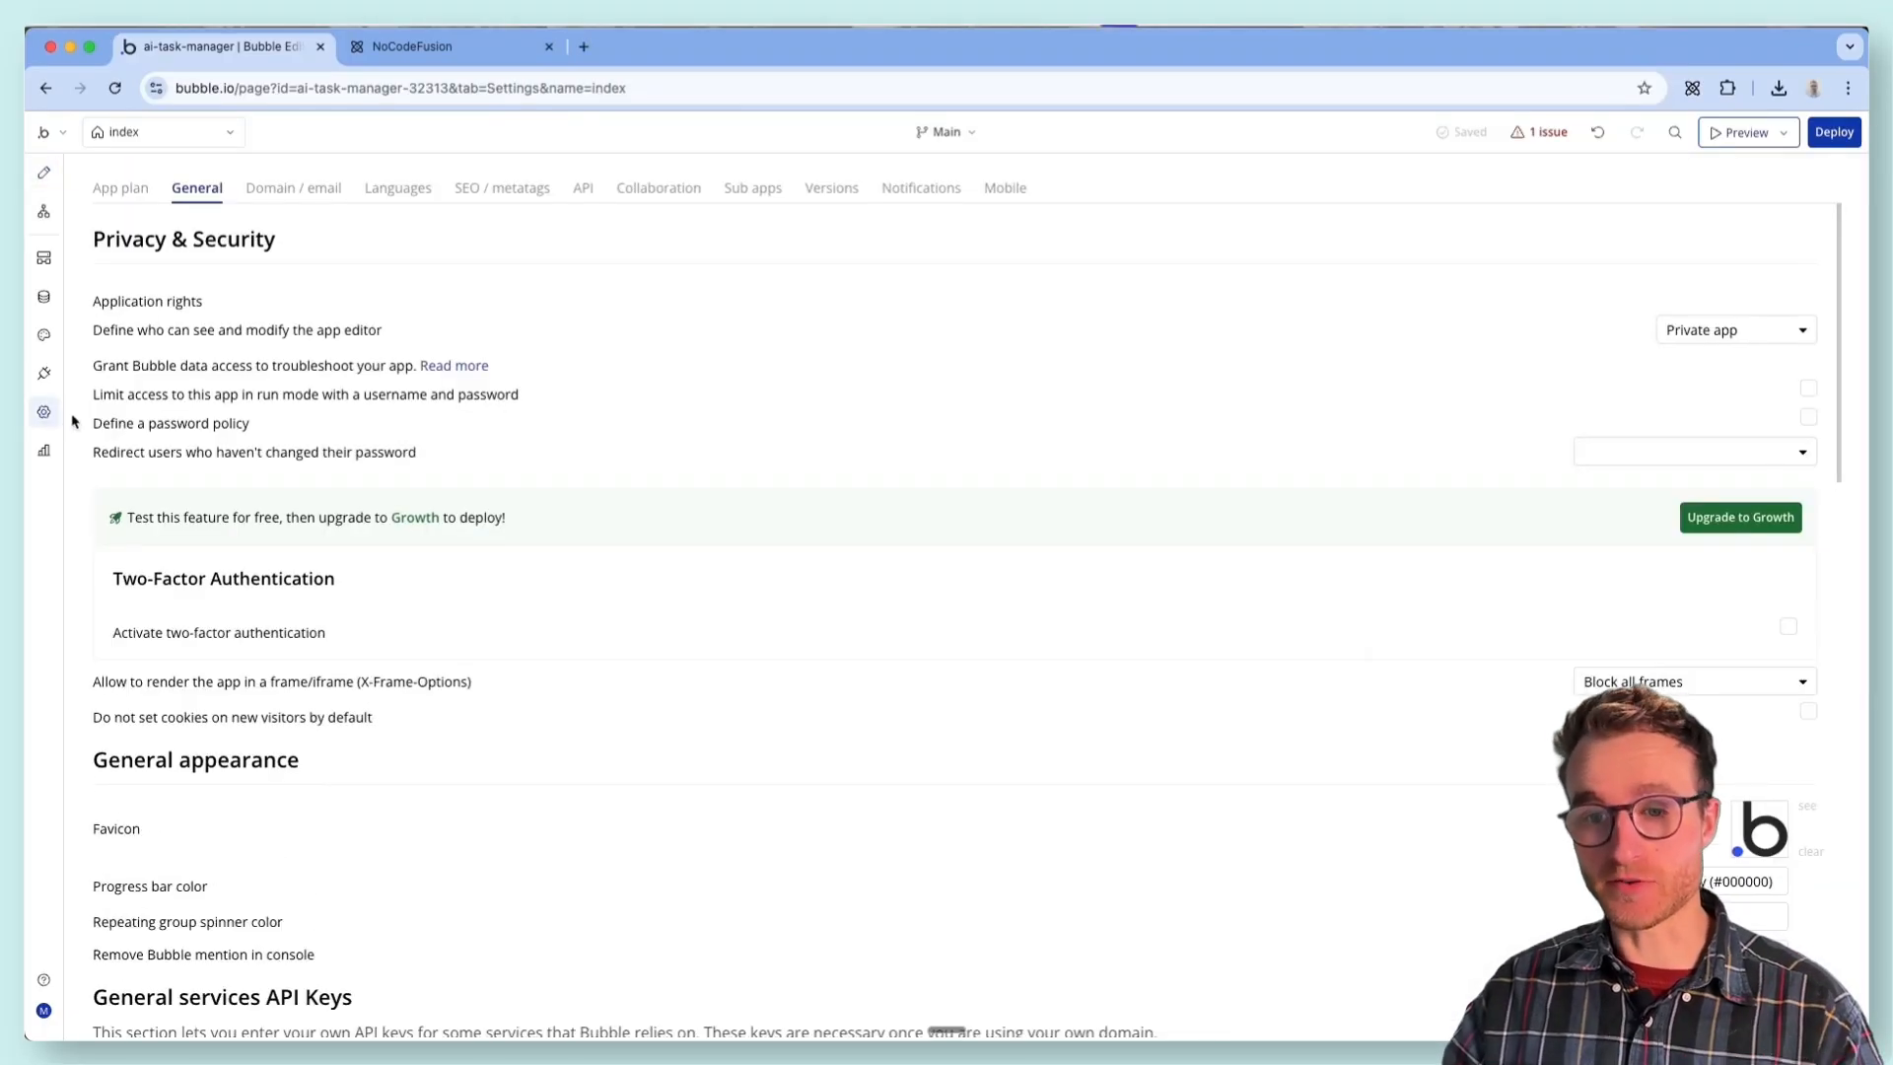
- Switch to NoCodeFusion and read its instructions for importing and optimizing the generated app
click(391, 59)
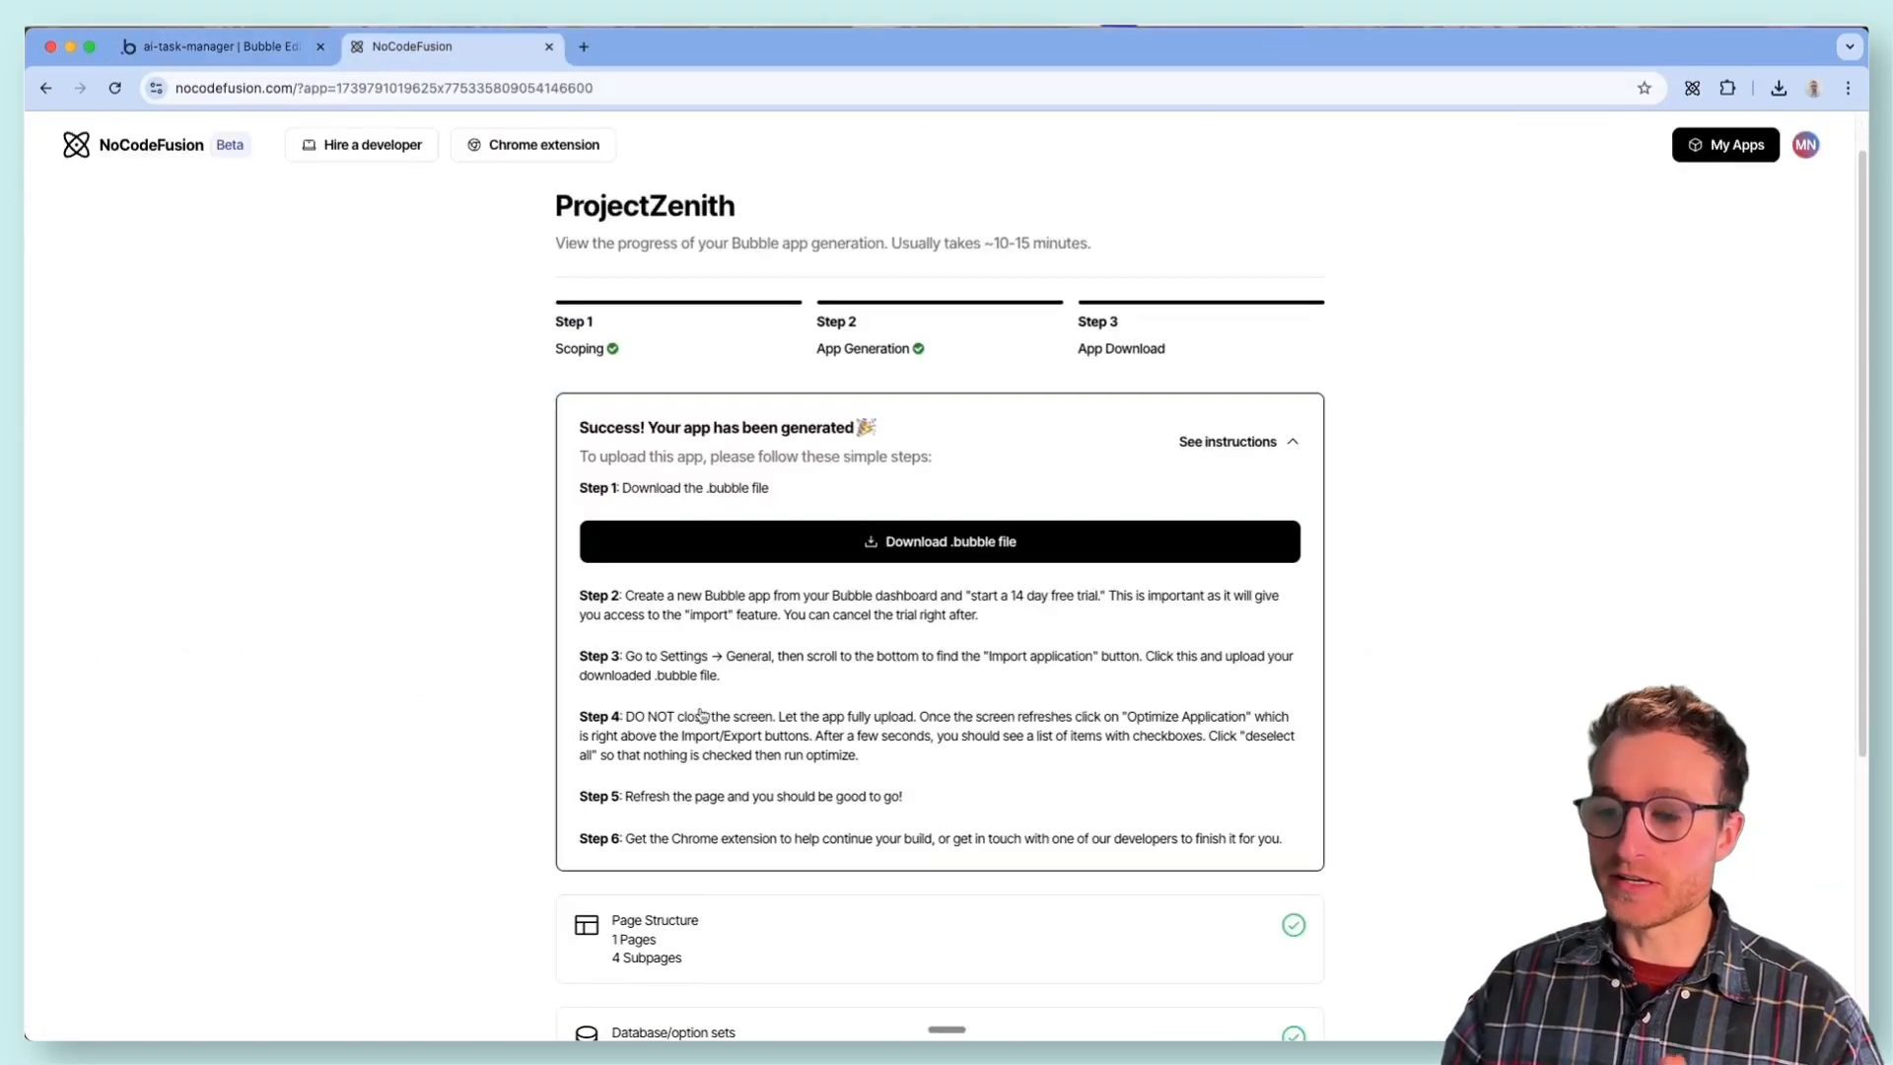
scroll(1167, 739, up, 5)
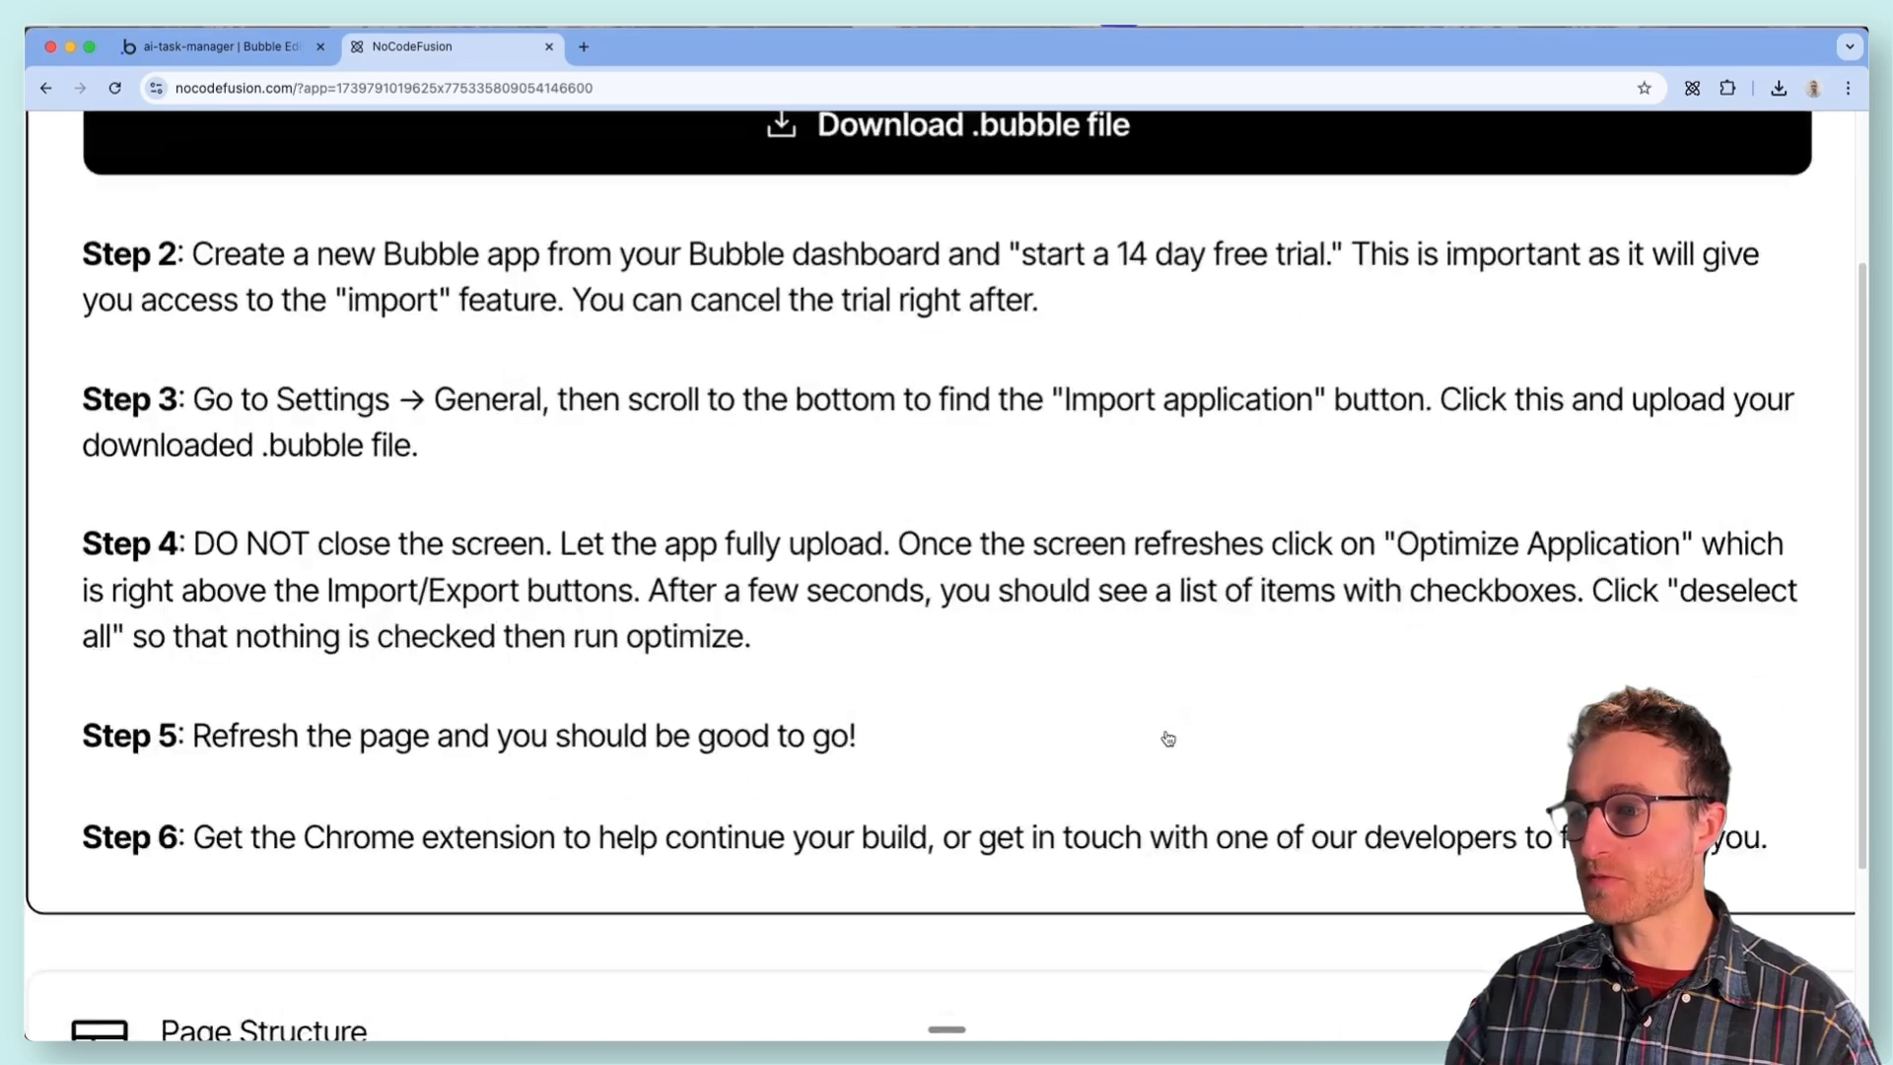
scroll(1612, 532, down, 3)
scroll(1606, 518, down, 4)
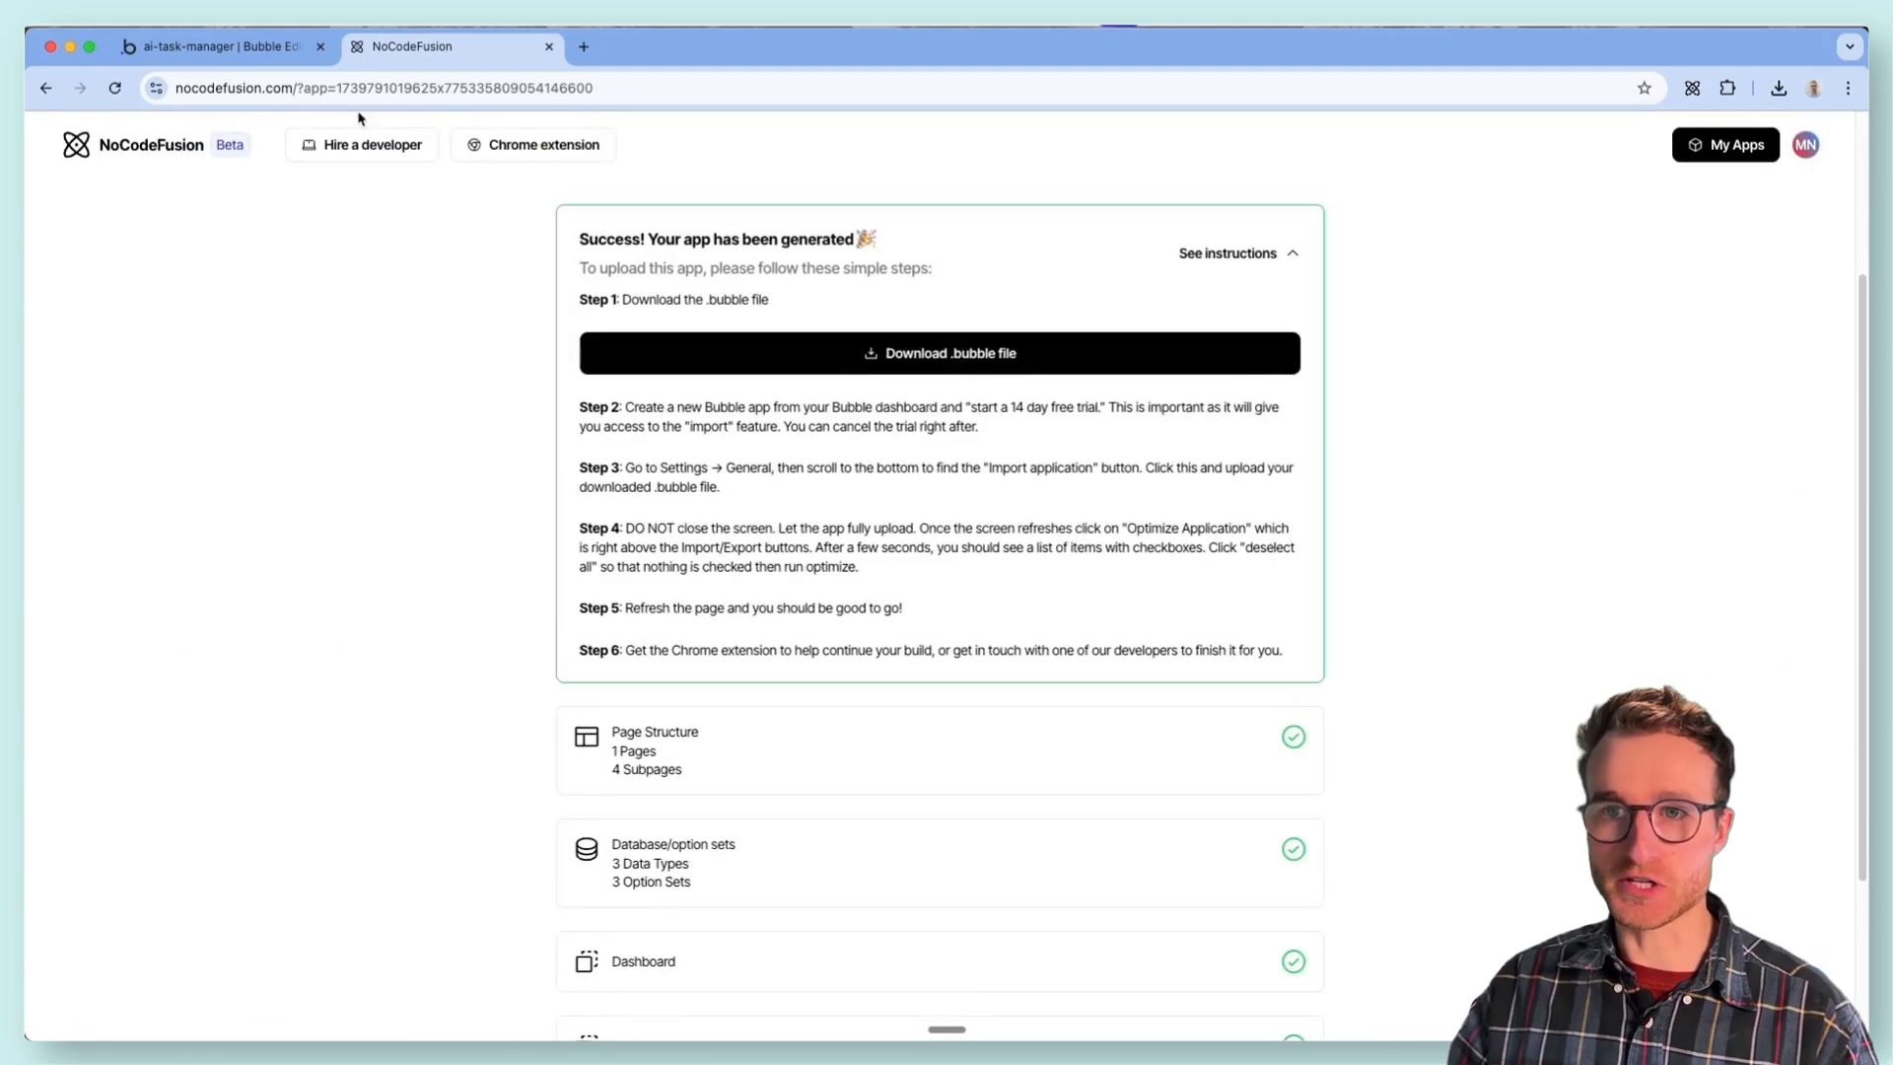
- Return to the Bubble editor and run Optimize application for ai-task-manager from its app file management settings
click(239, 49)
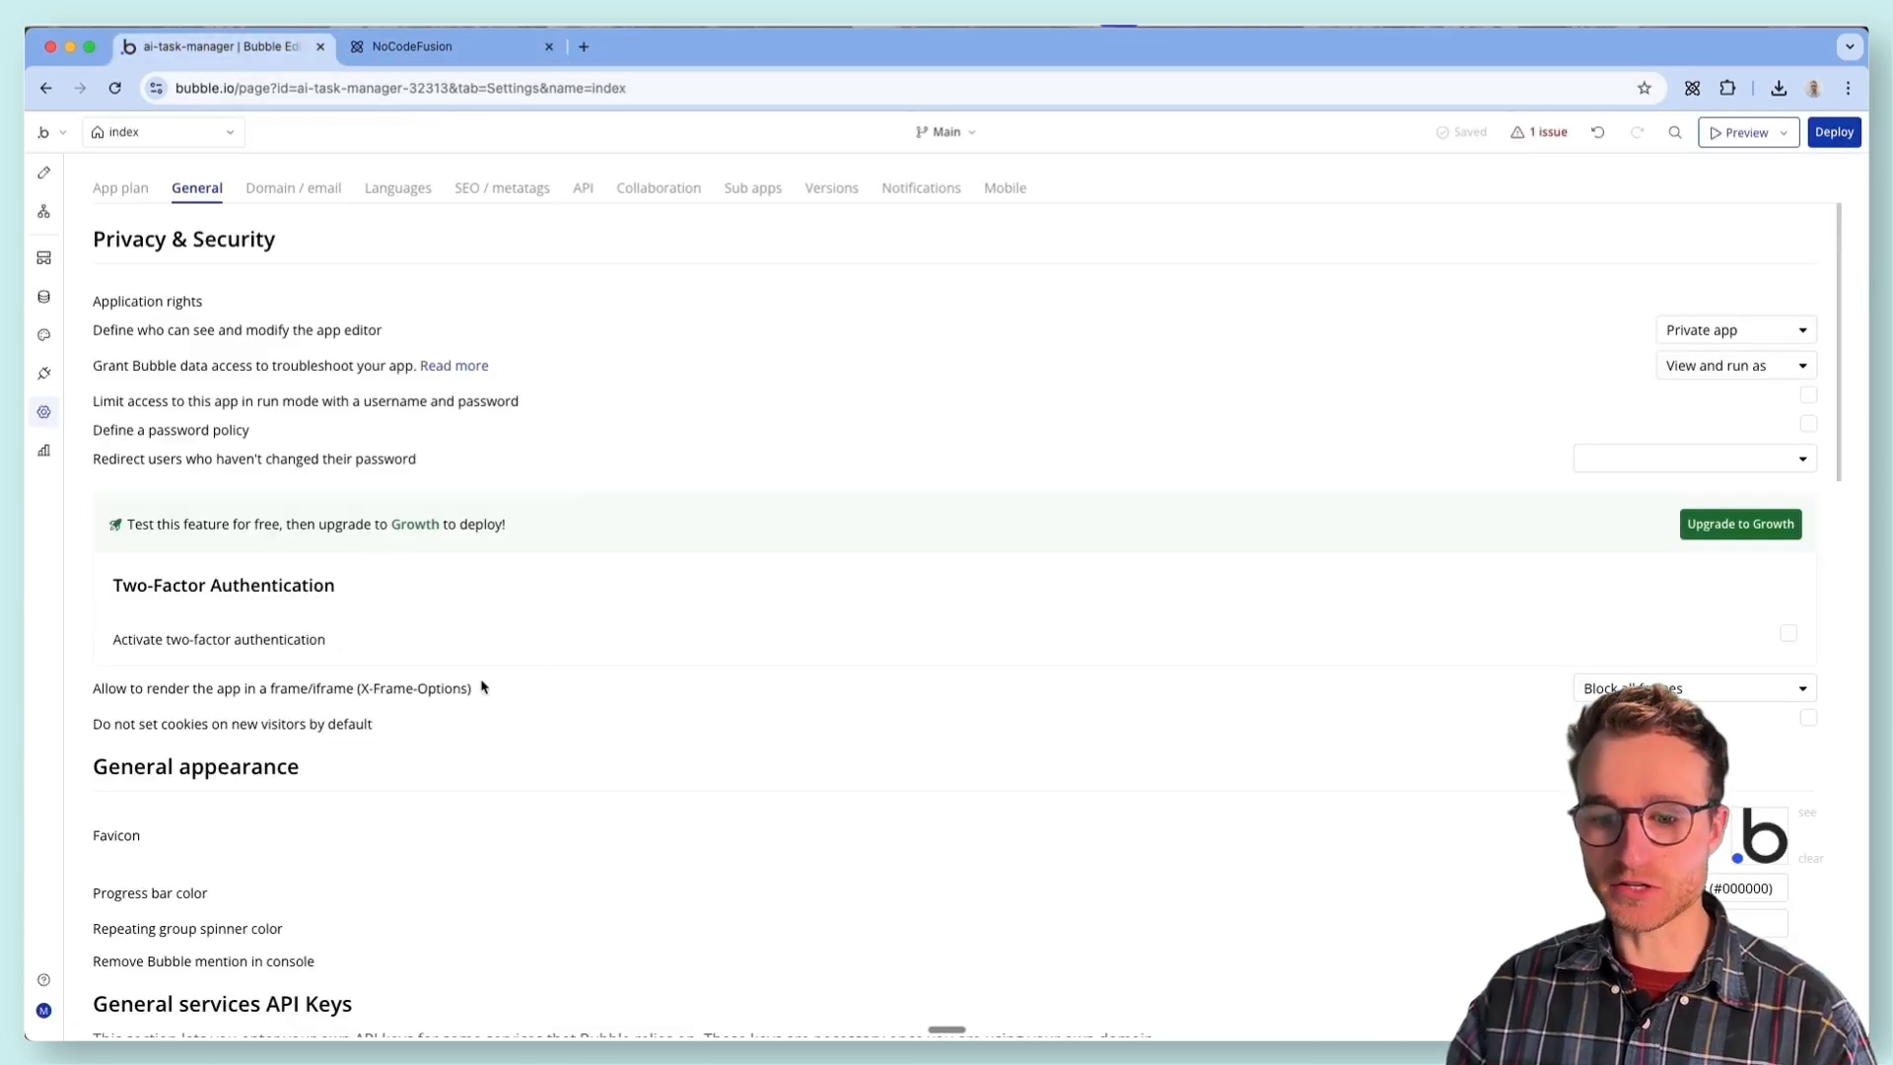
scroll(493, 710, down, 15)
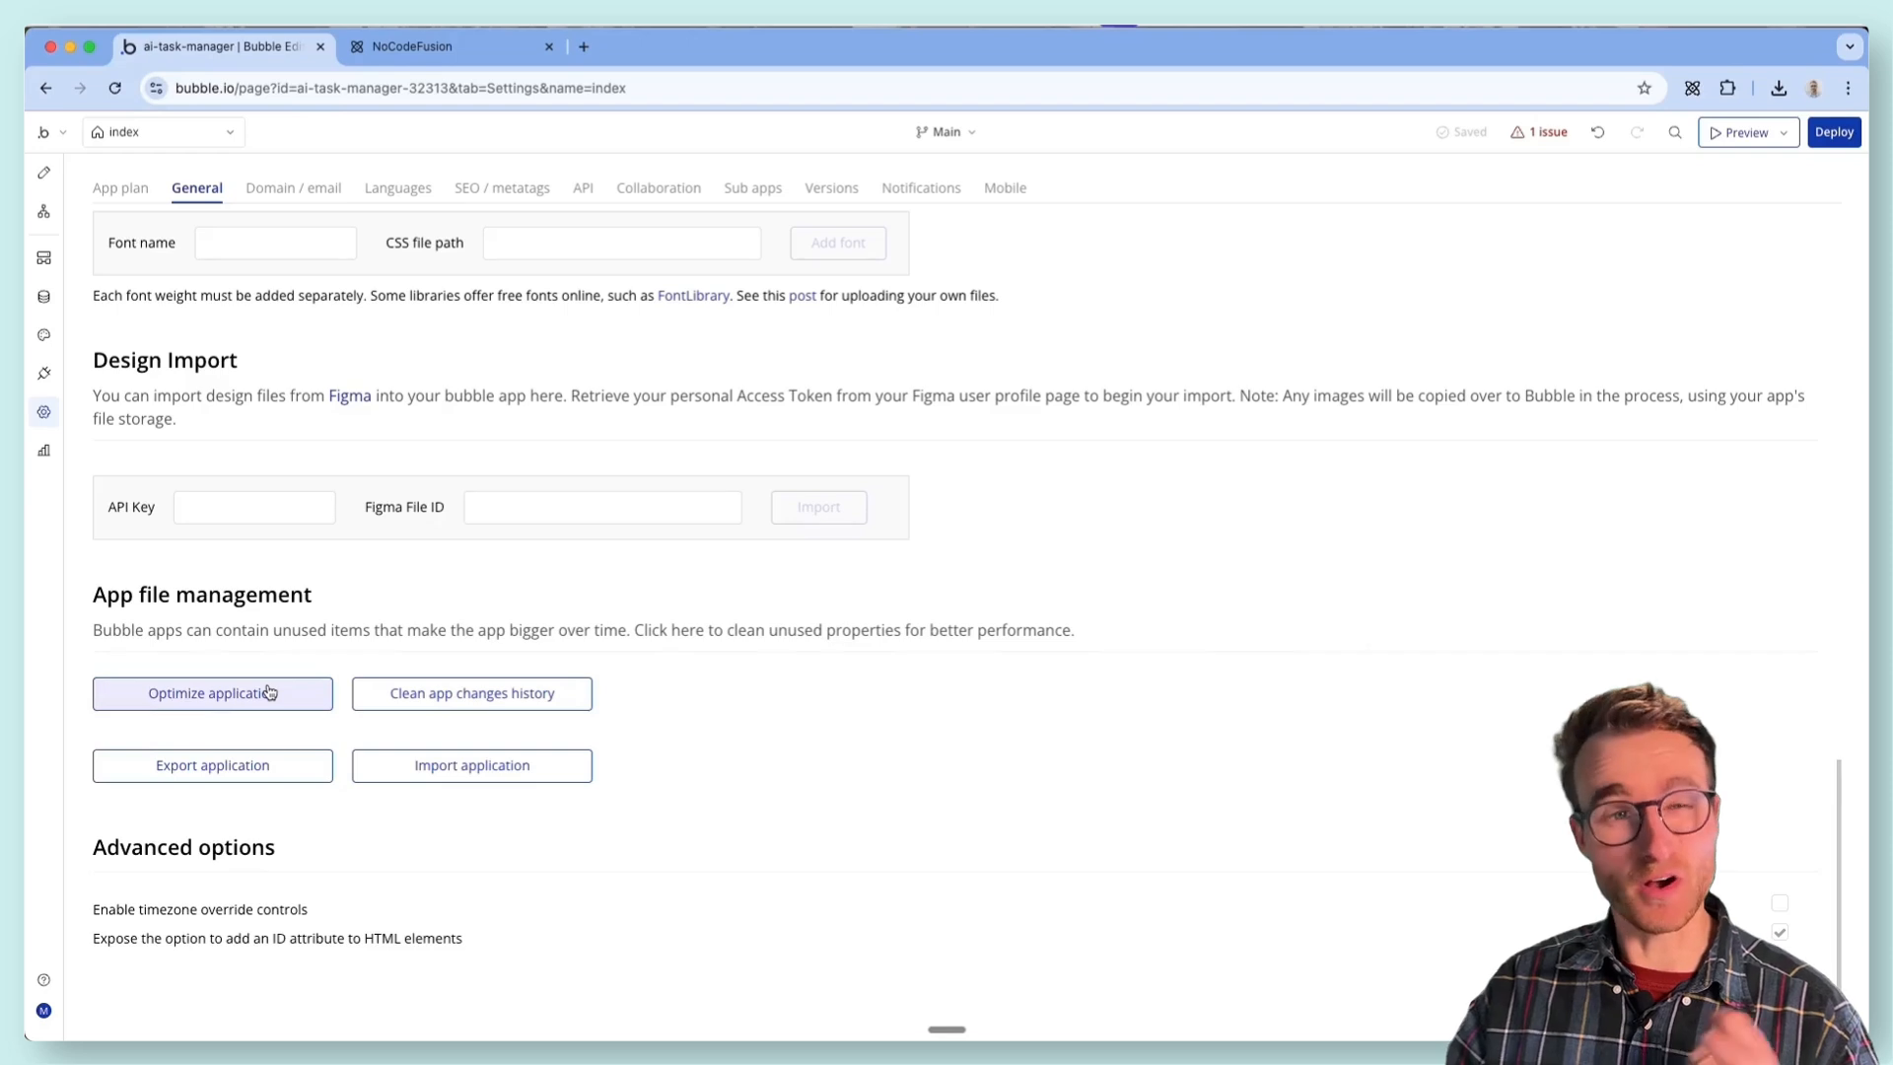
click(269, 695)
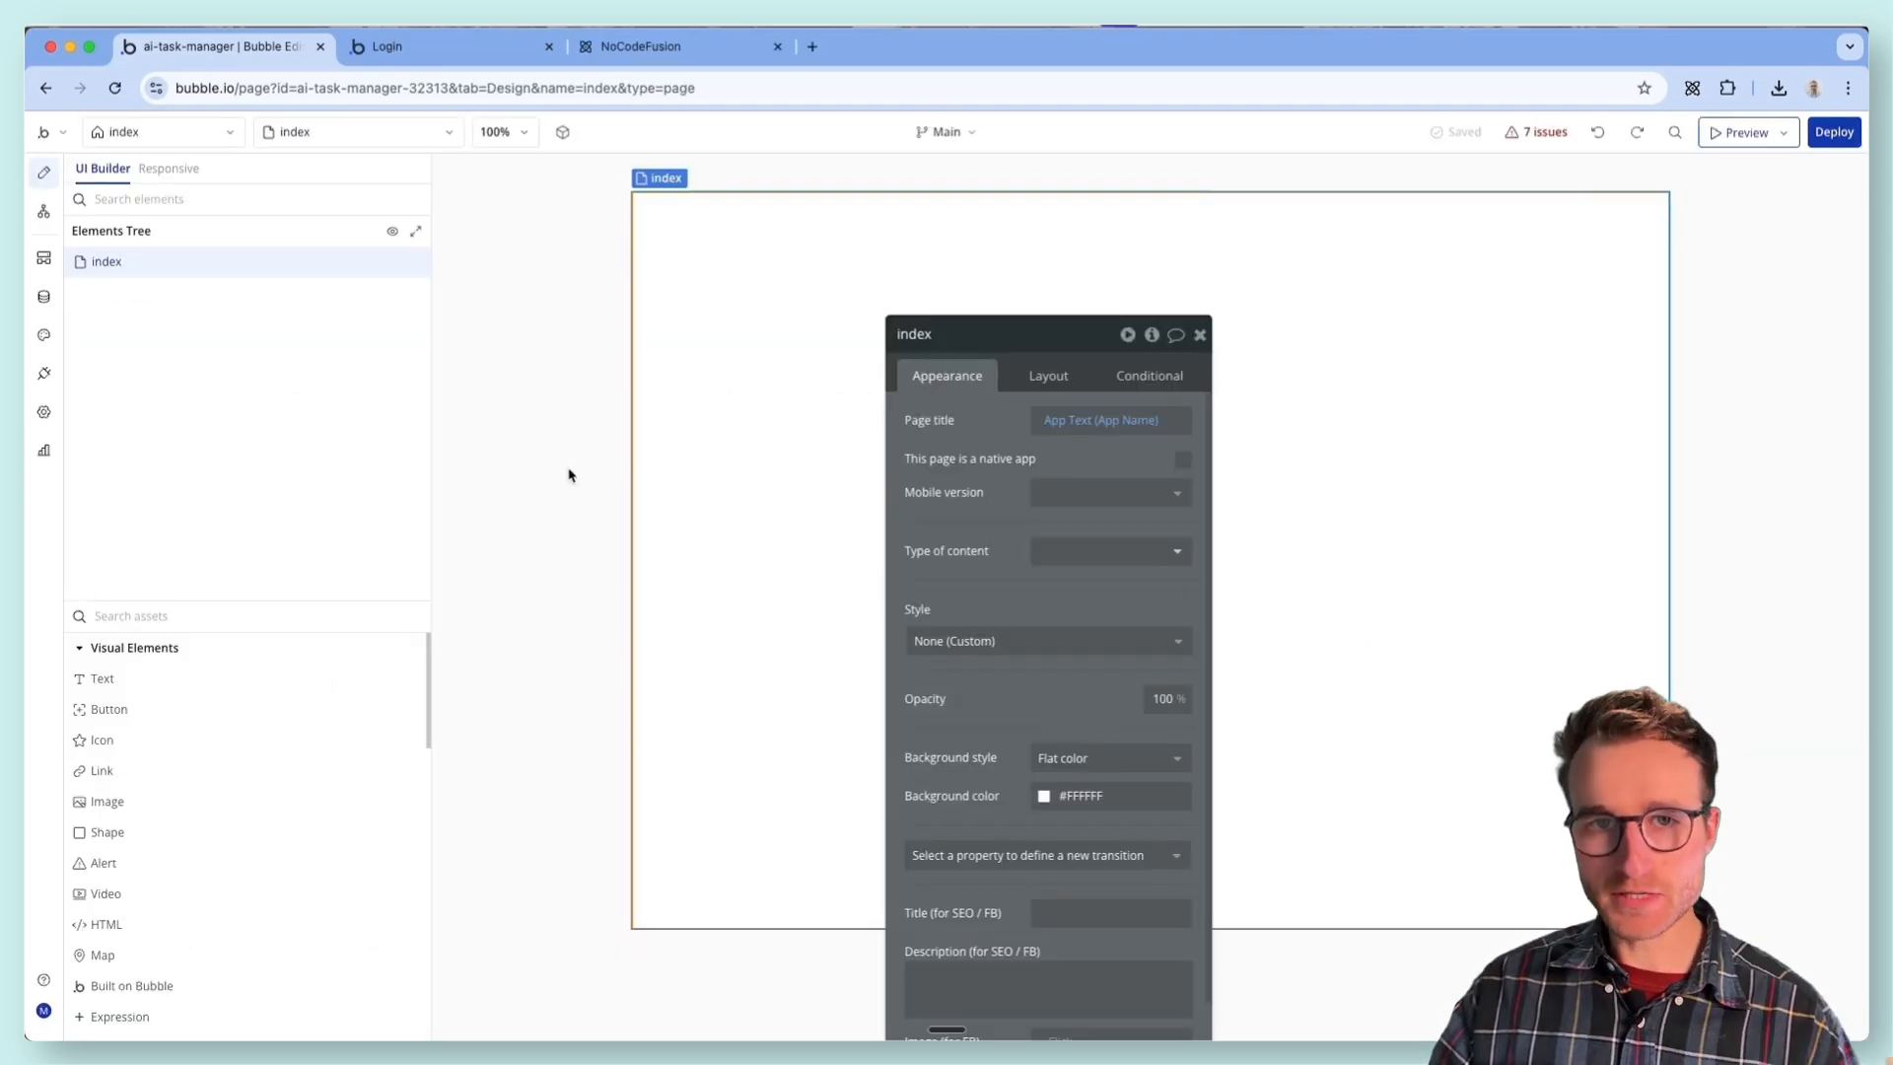
- Review the app's list of reported issues and close it
click(1529, 134)
drag(428, 342, 423, 357)
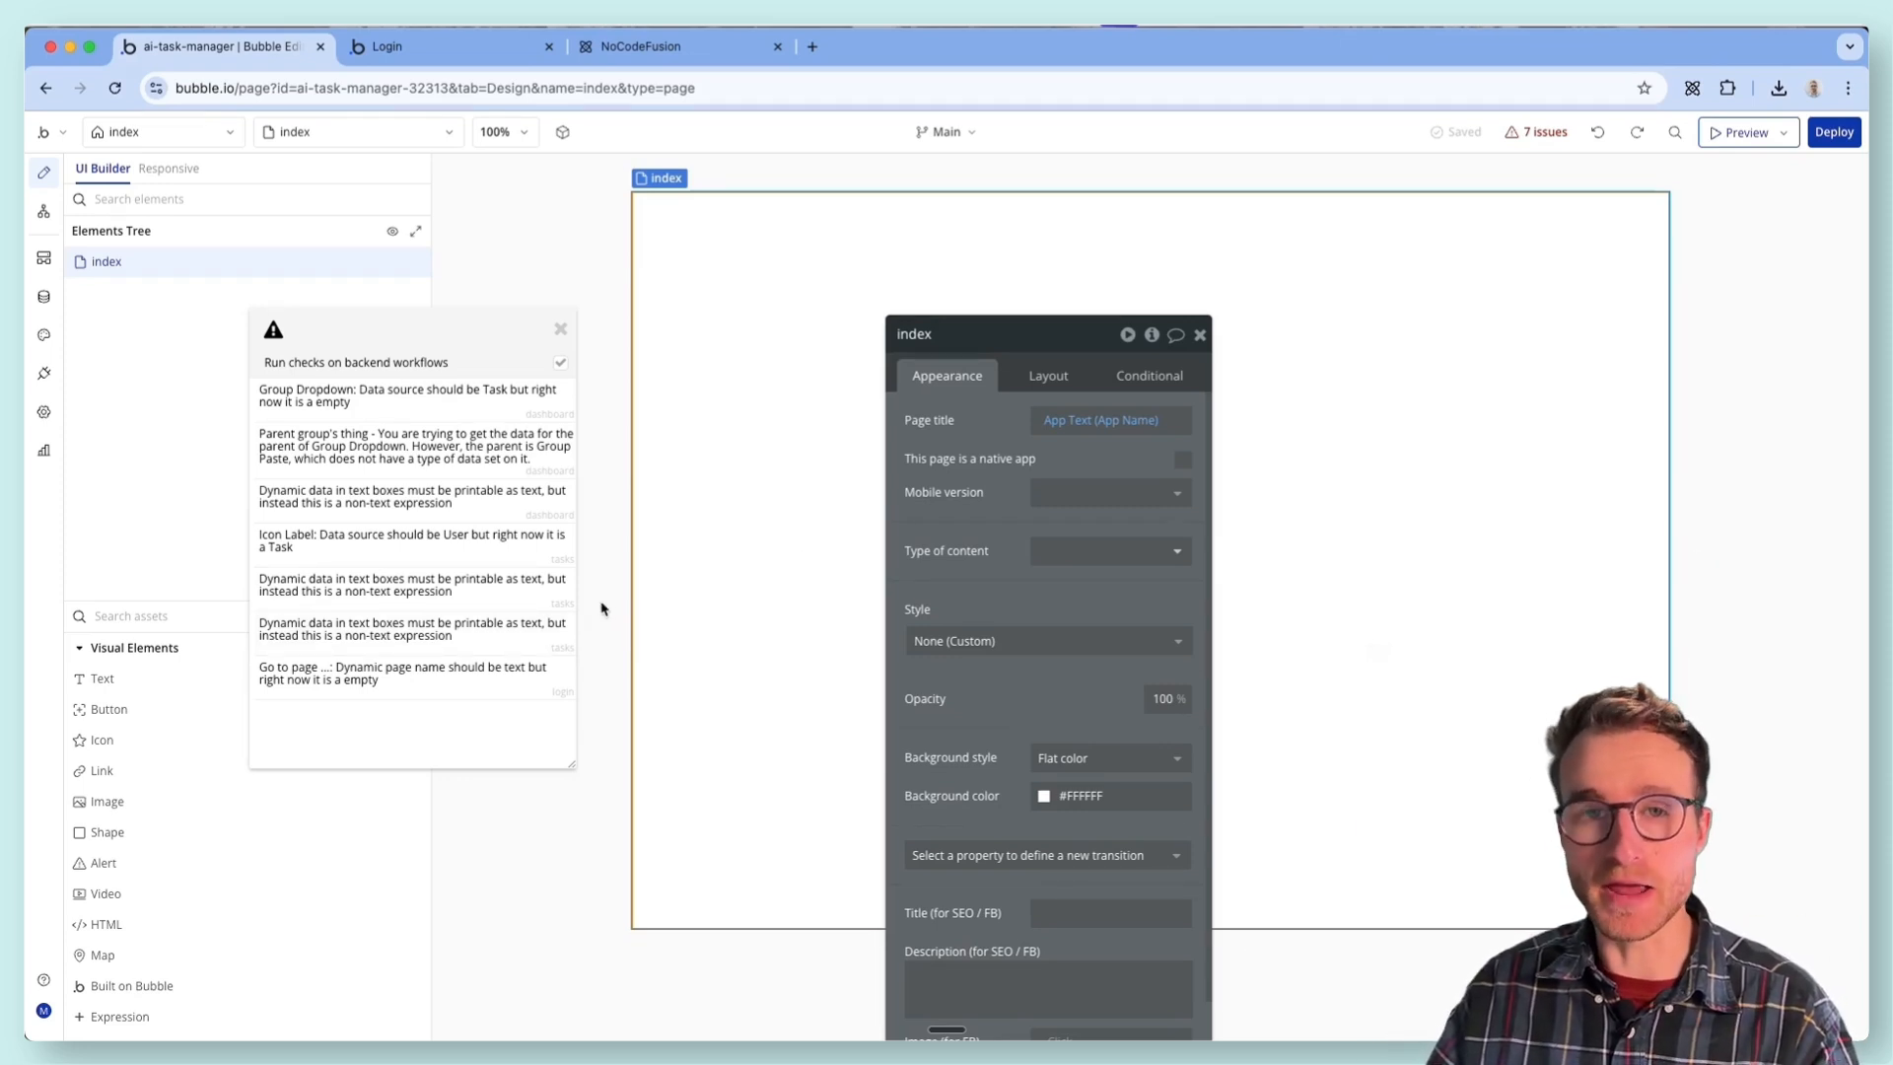
drag(435, 340, 658, 354)
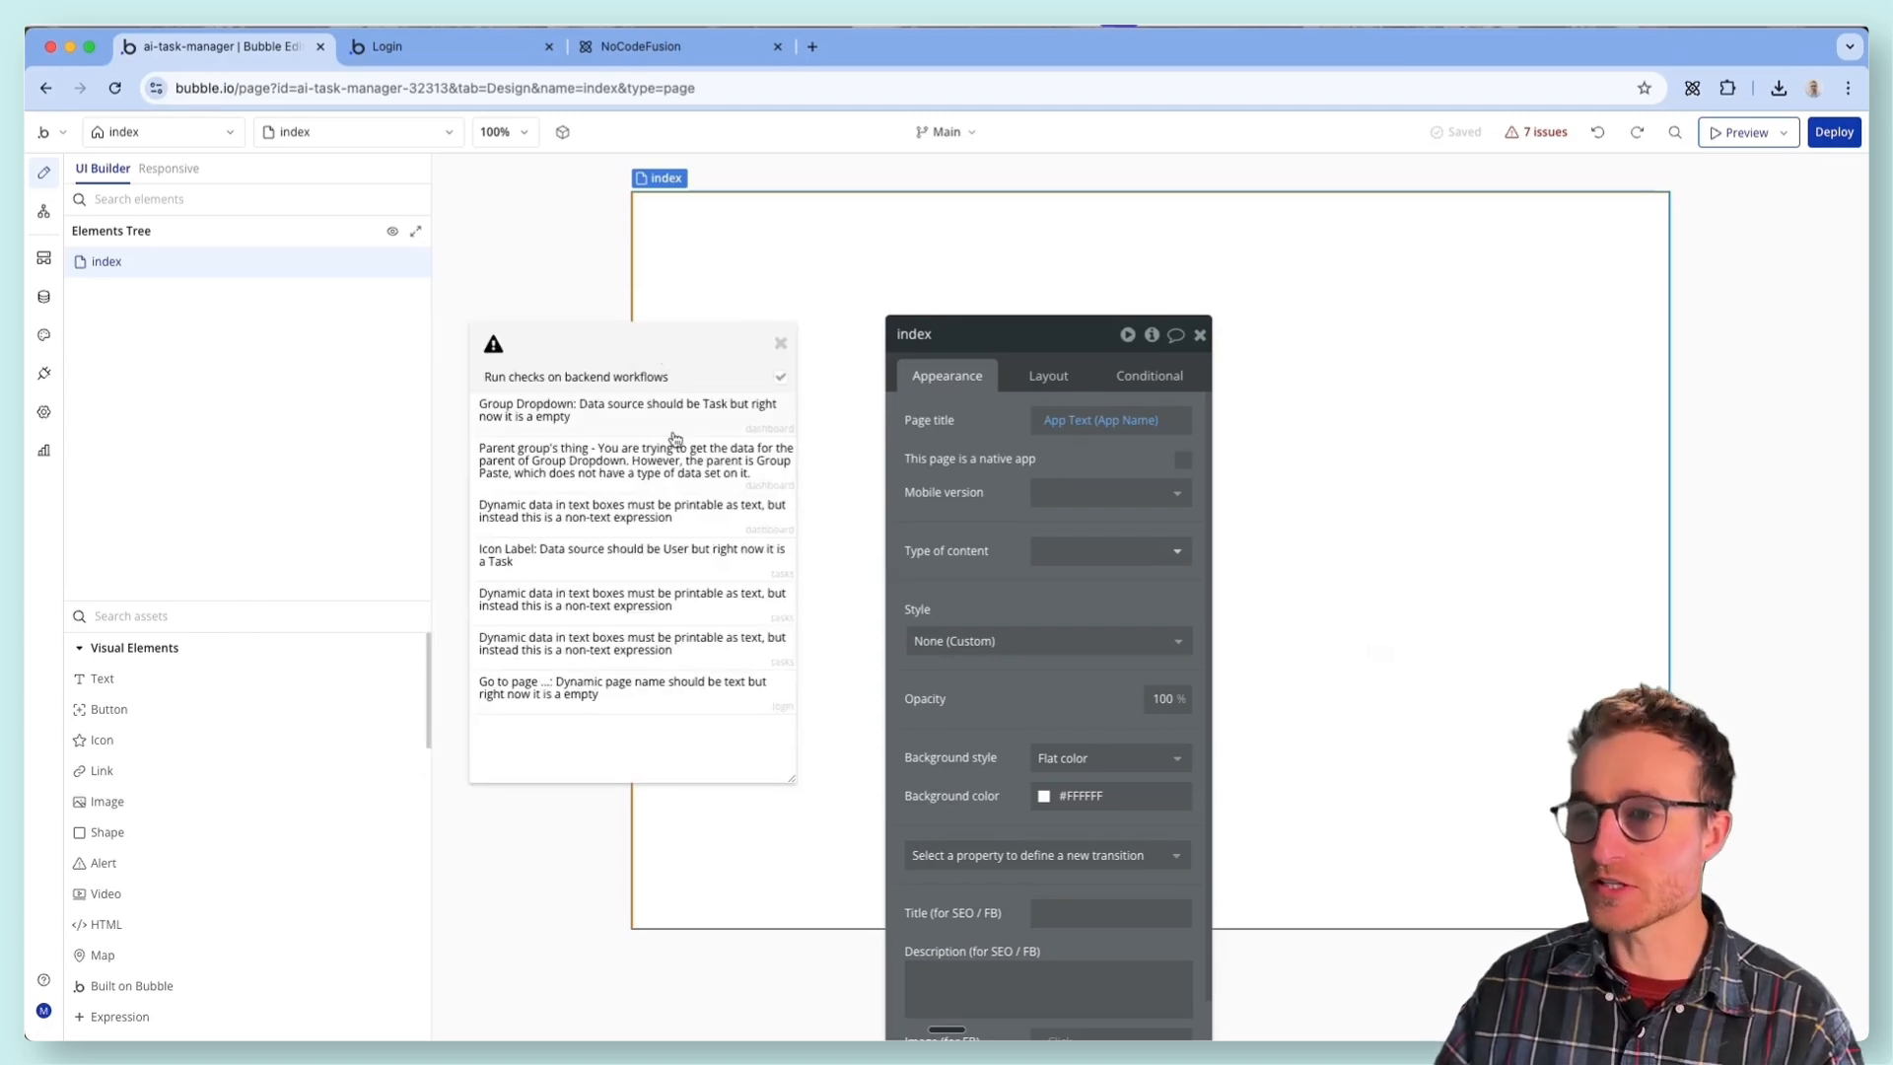
mouse_move(669, 444)
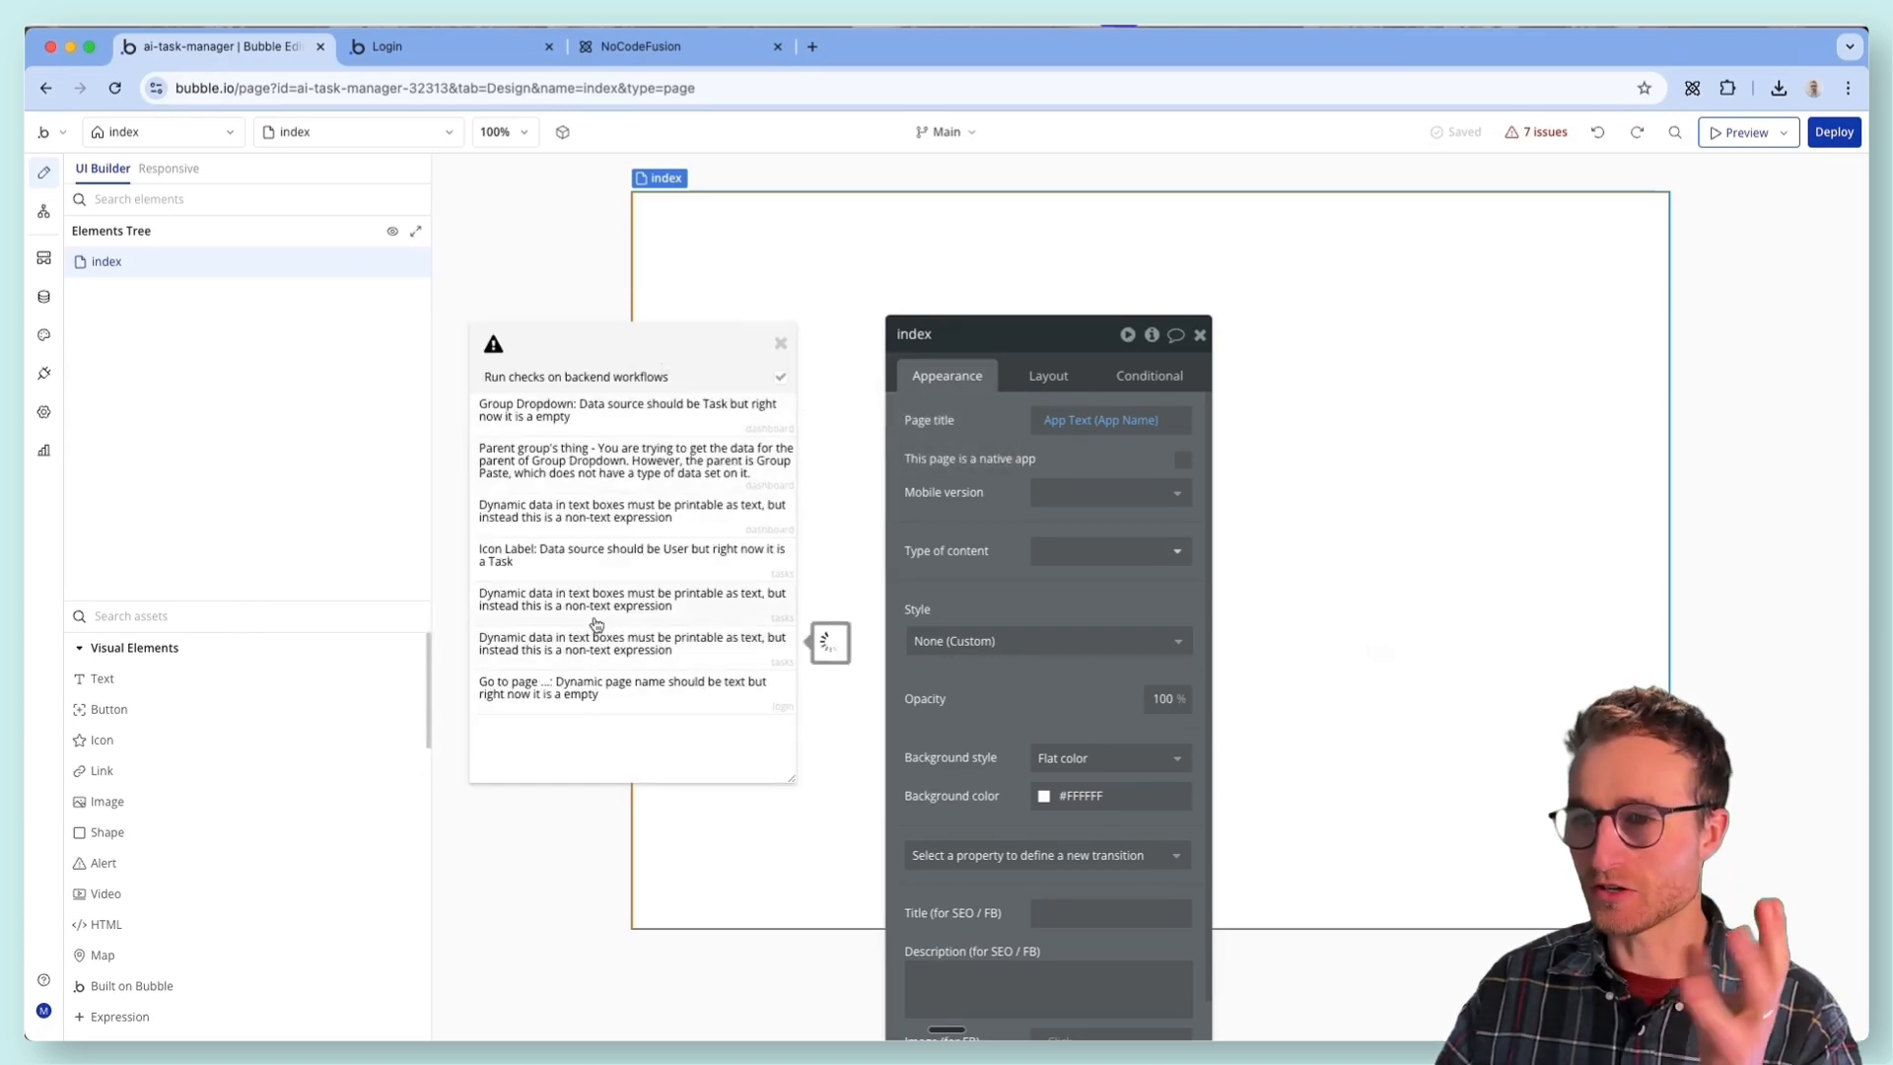
click(780, 342)
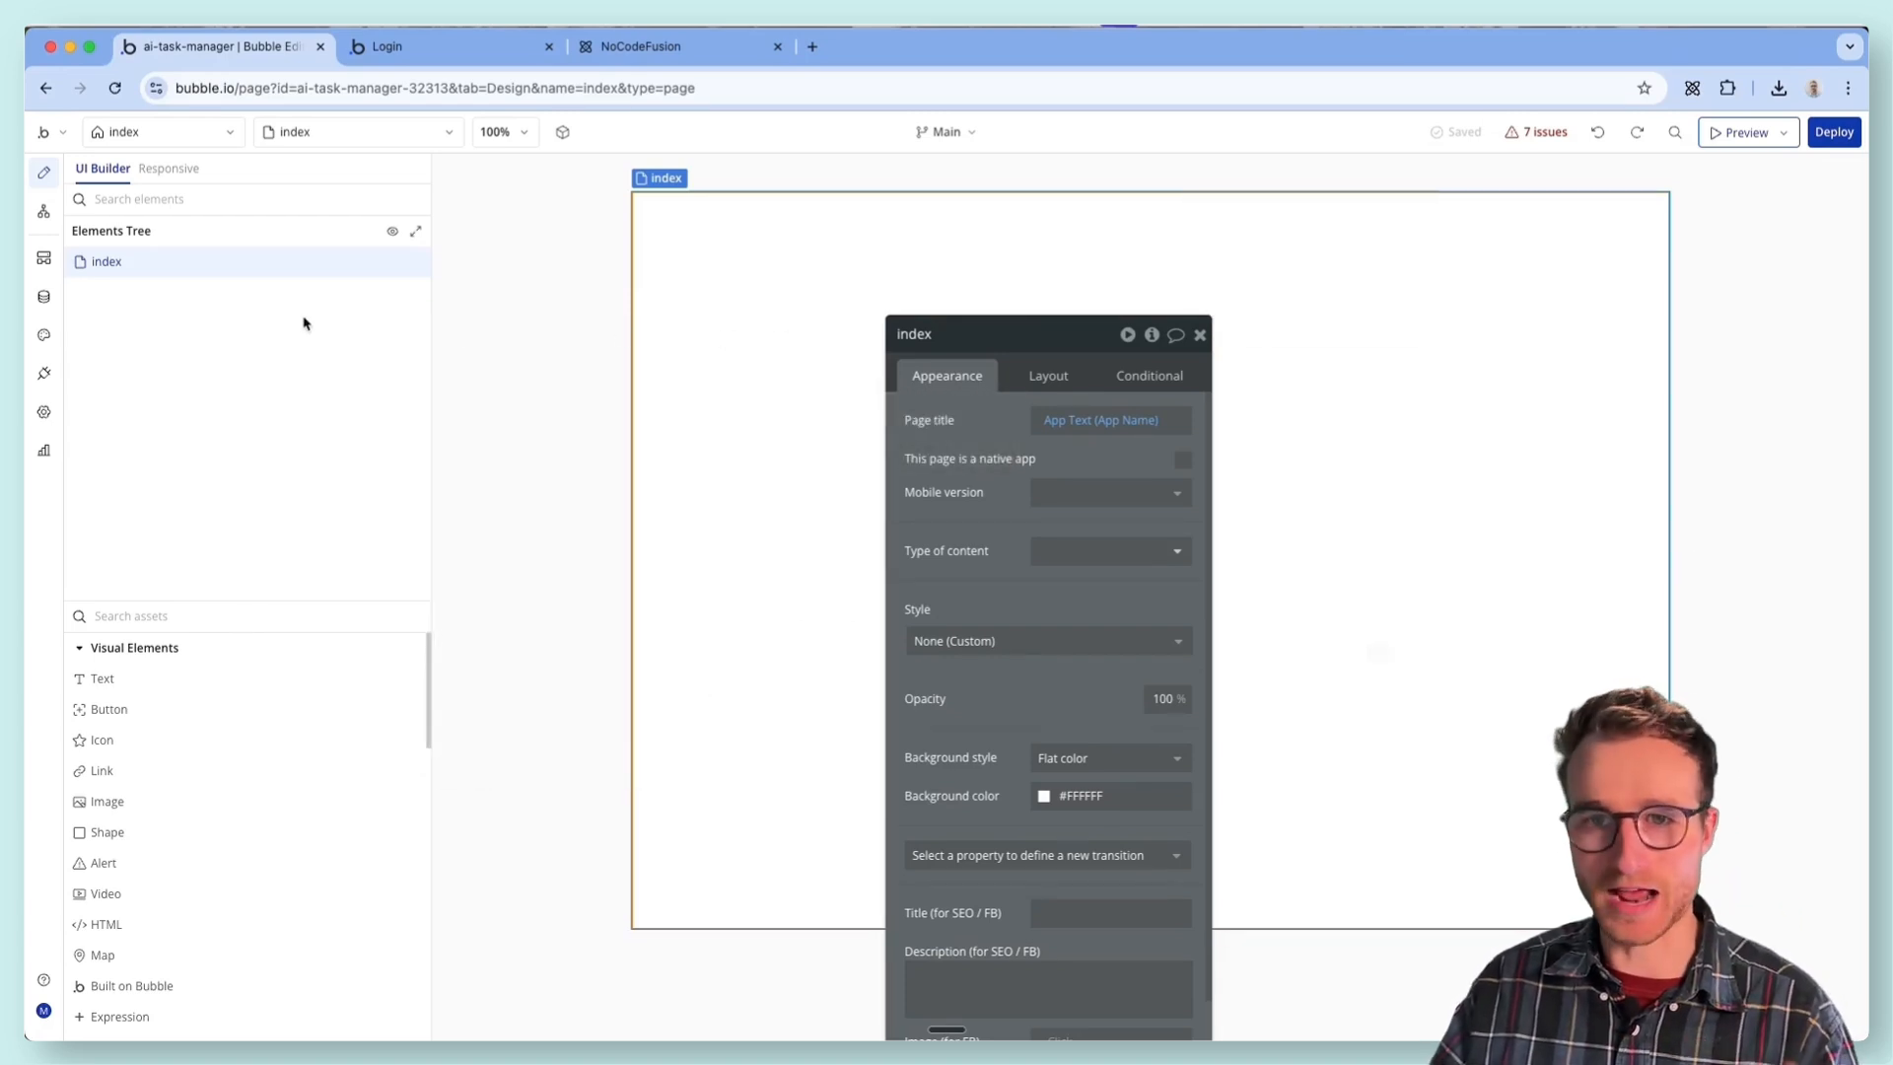
- Examine the fields of the Task data type in the app's database, including File, Name, Description, Due Date and Project
click(43, 296)
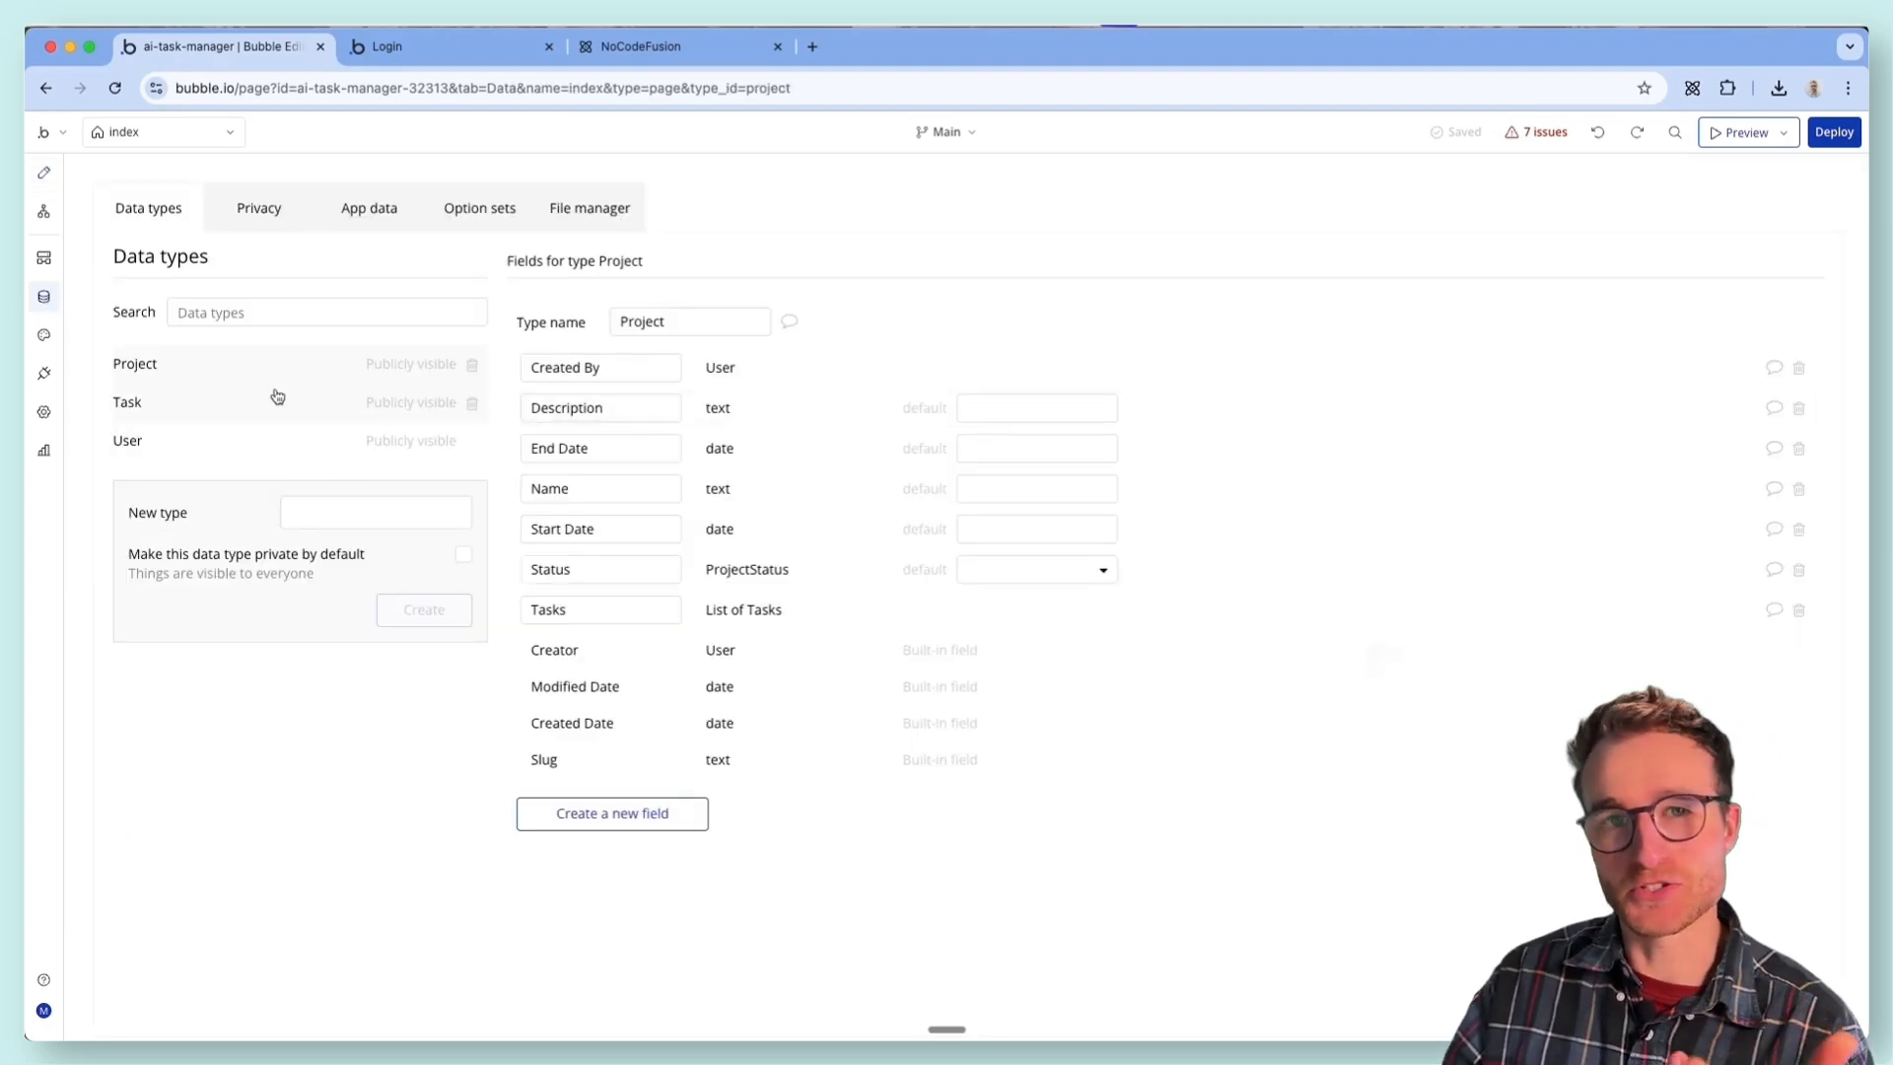
click(225, 404)
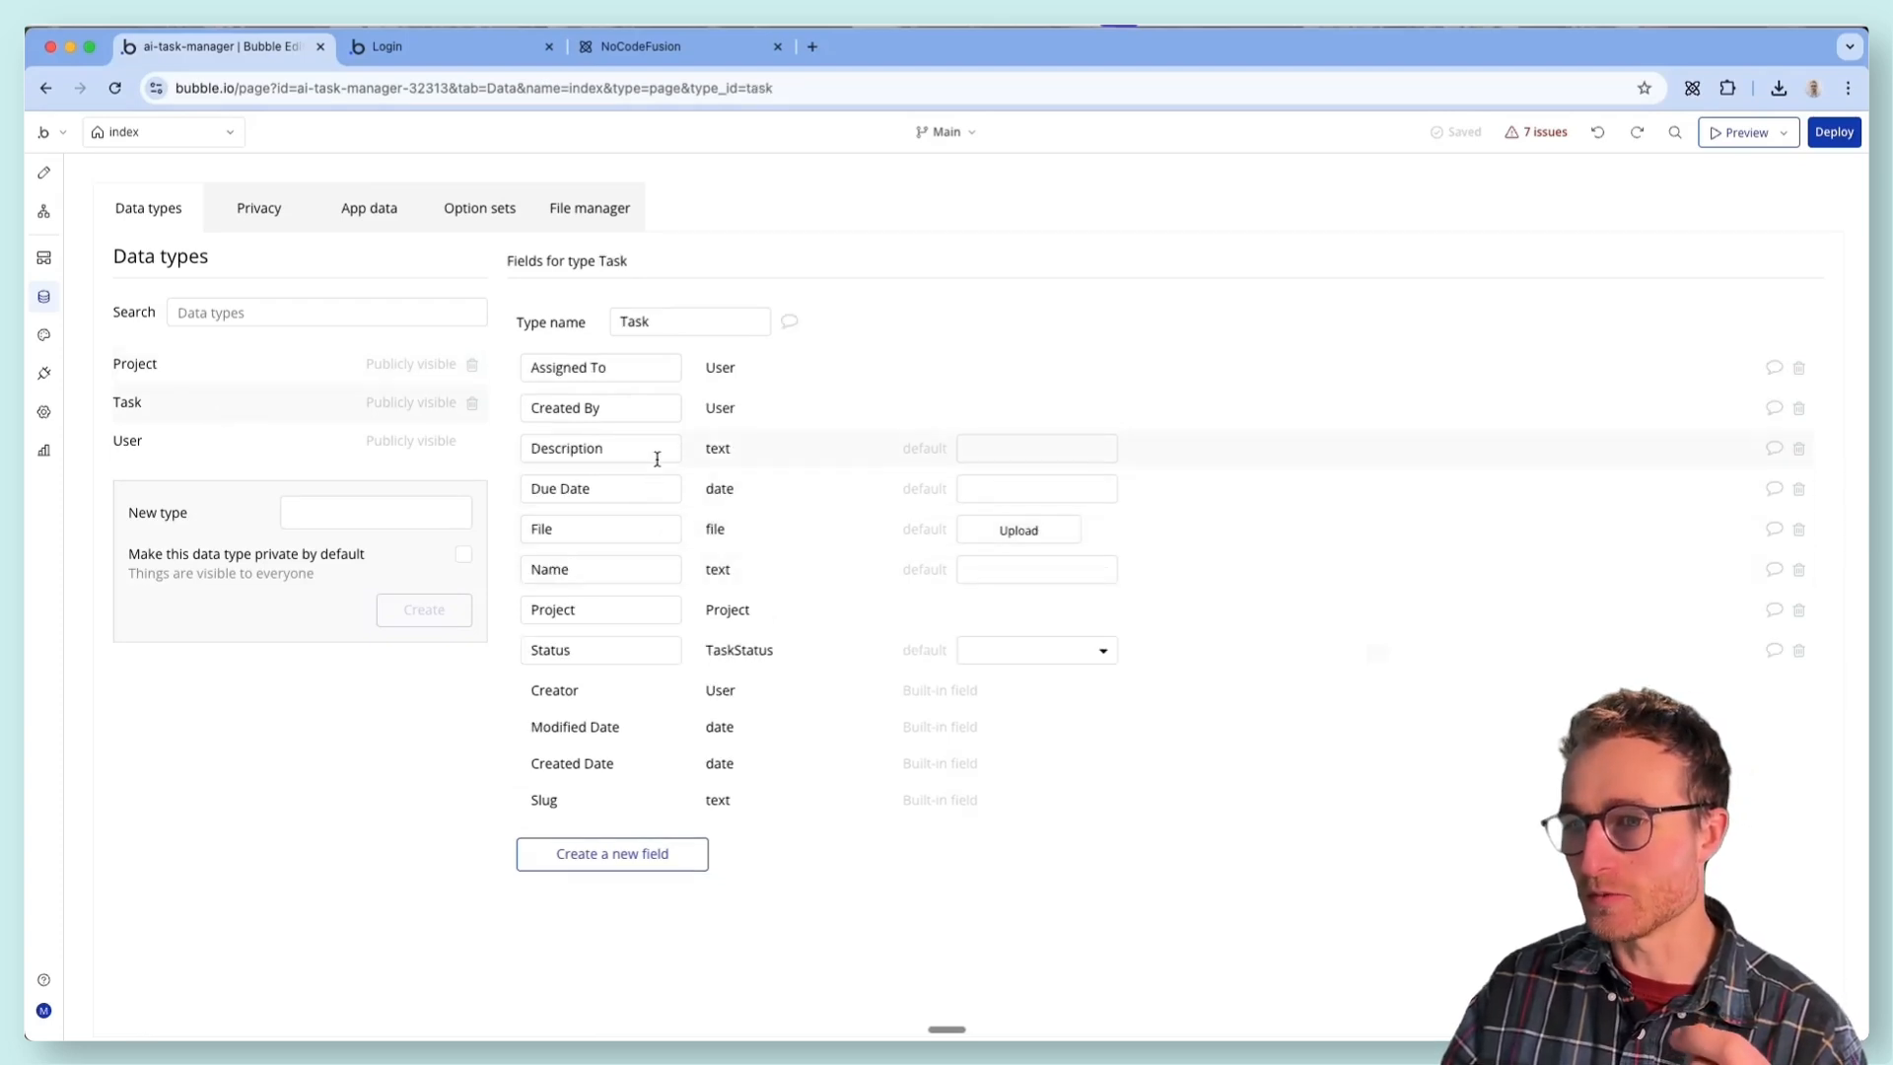
double_click(625, 529)
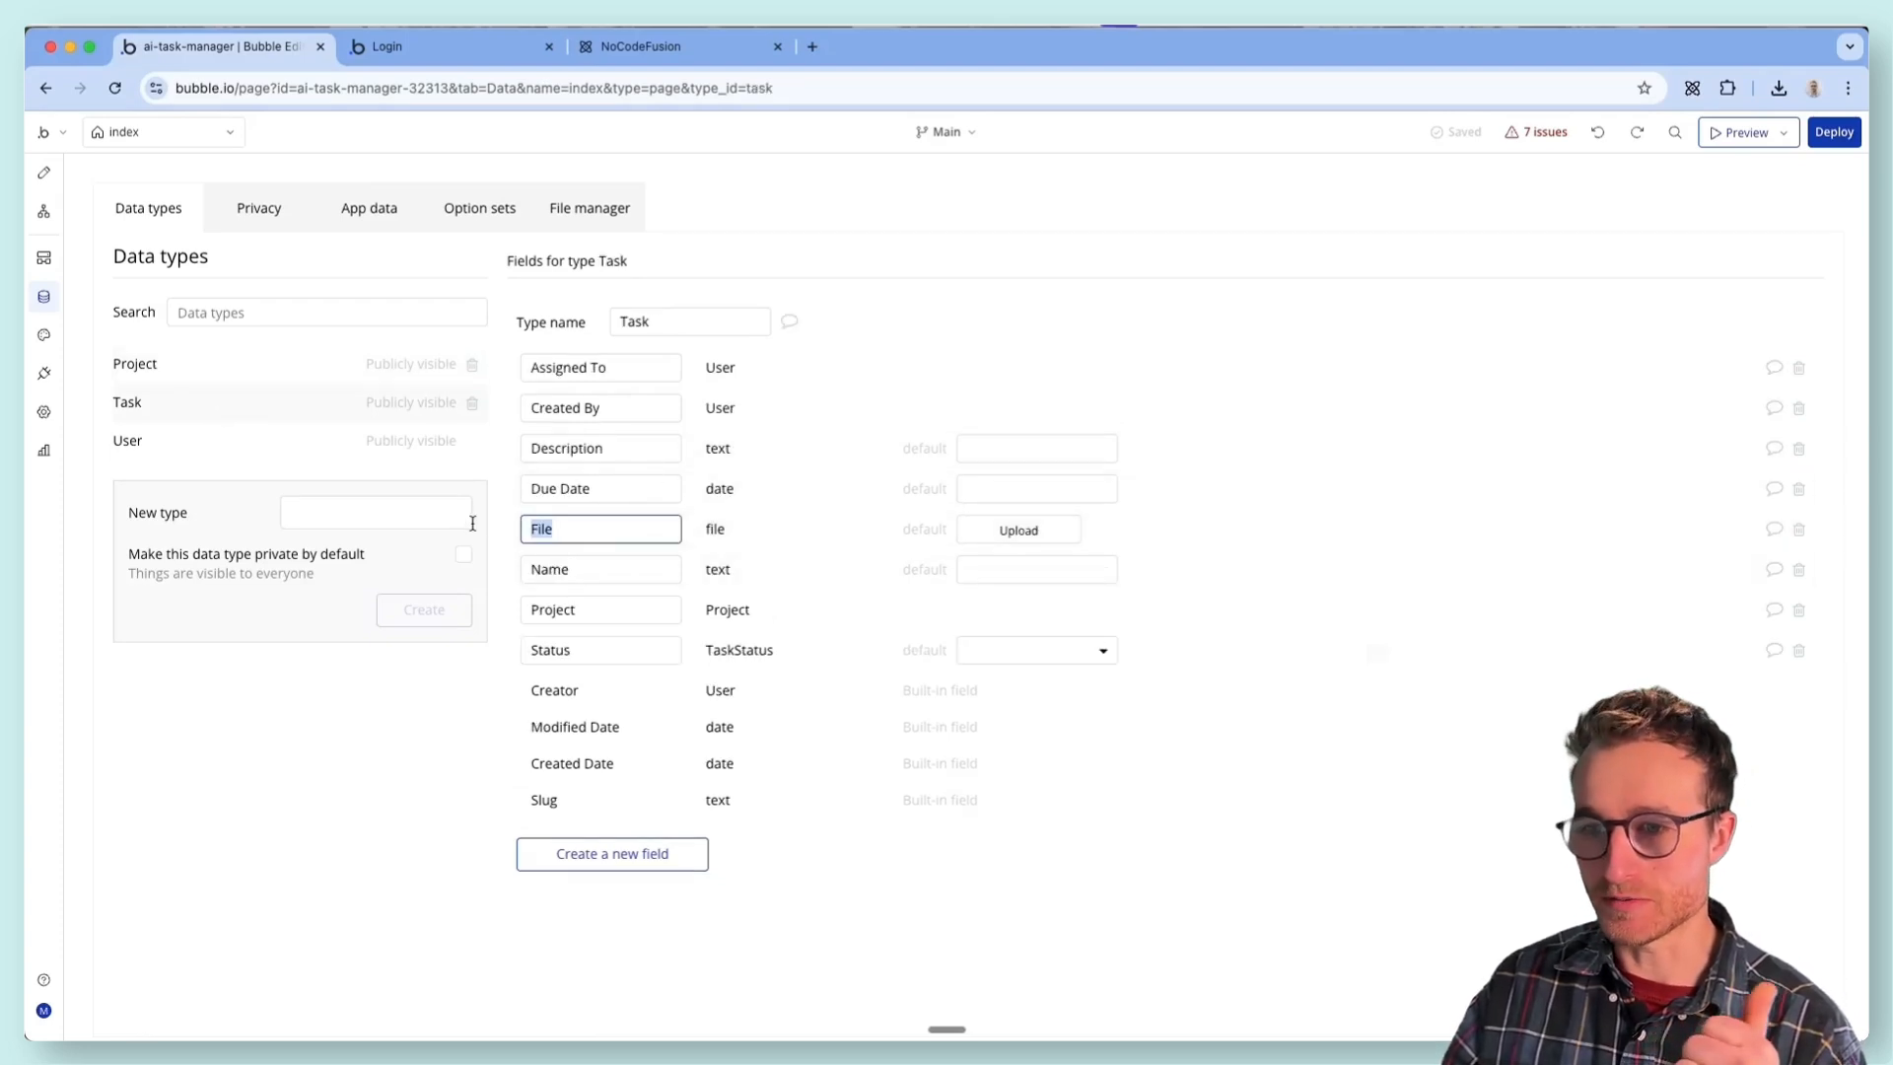
double_click(637, 569)
double_click(636, 447)
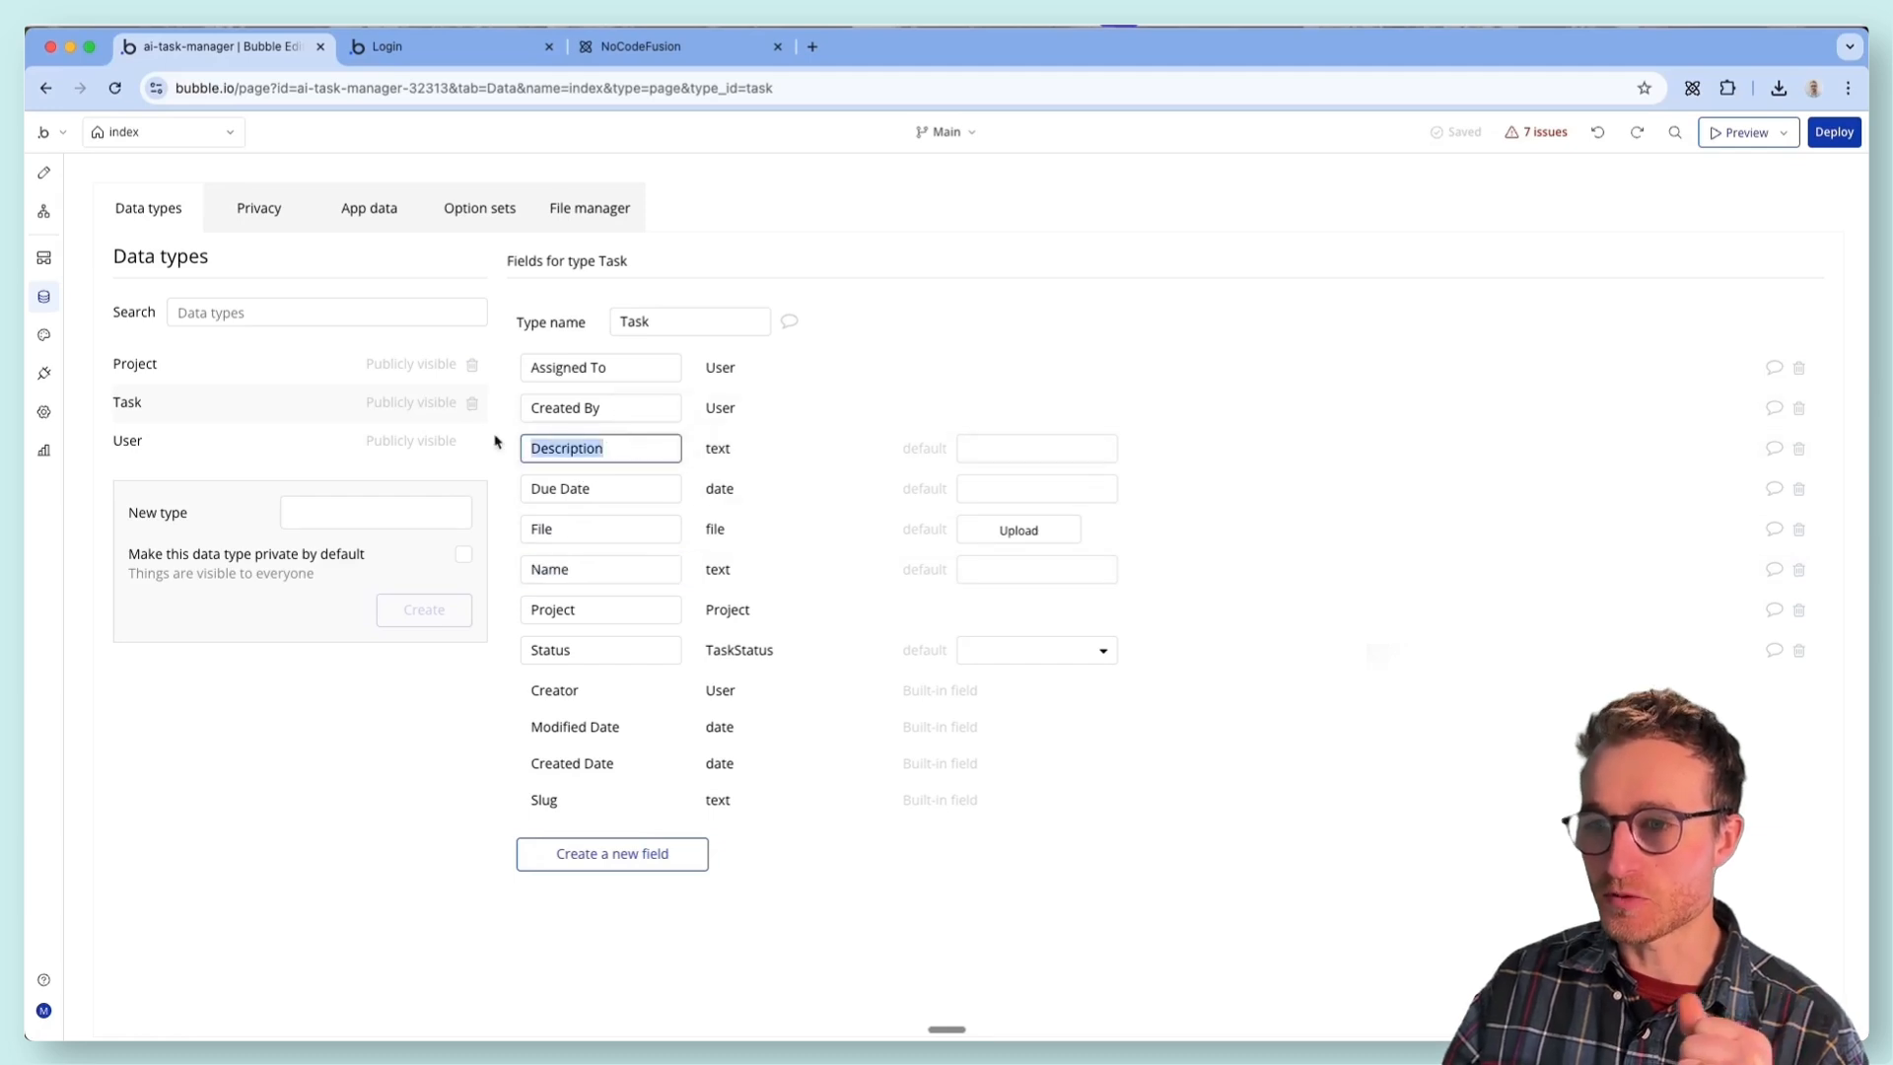
double_click(612, 487)
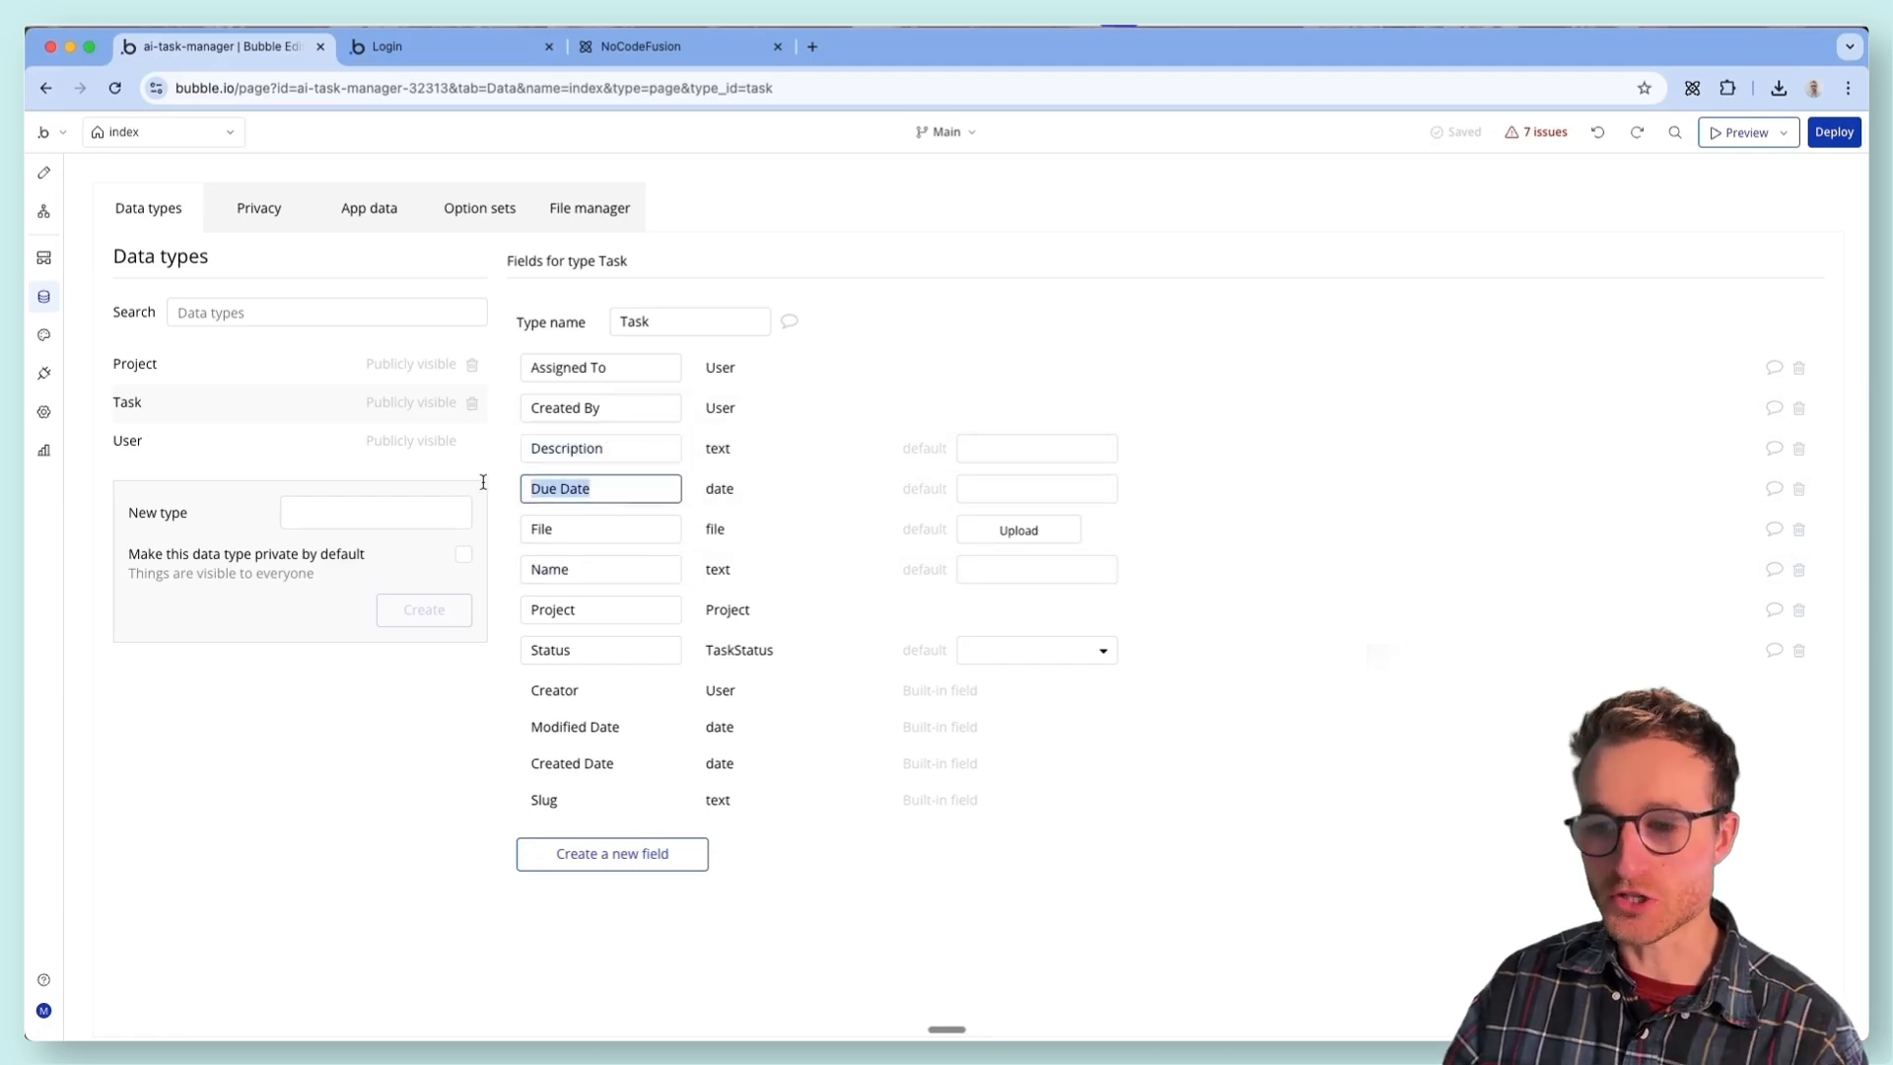
double_click(621, 609)
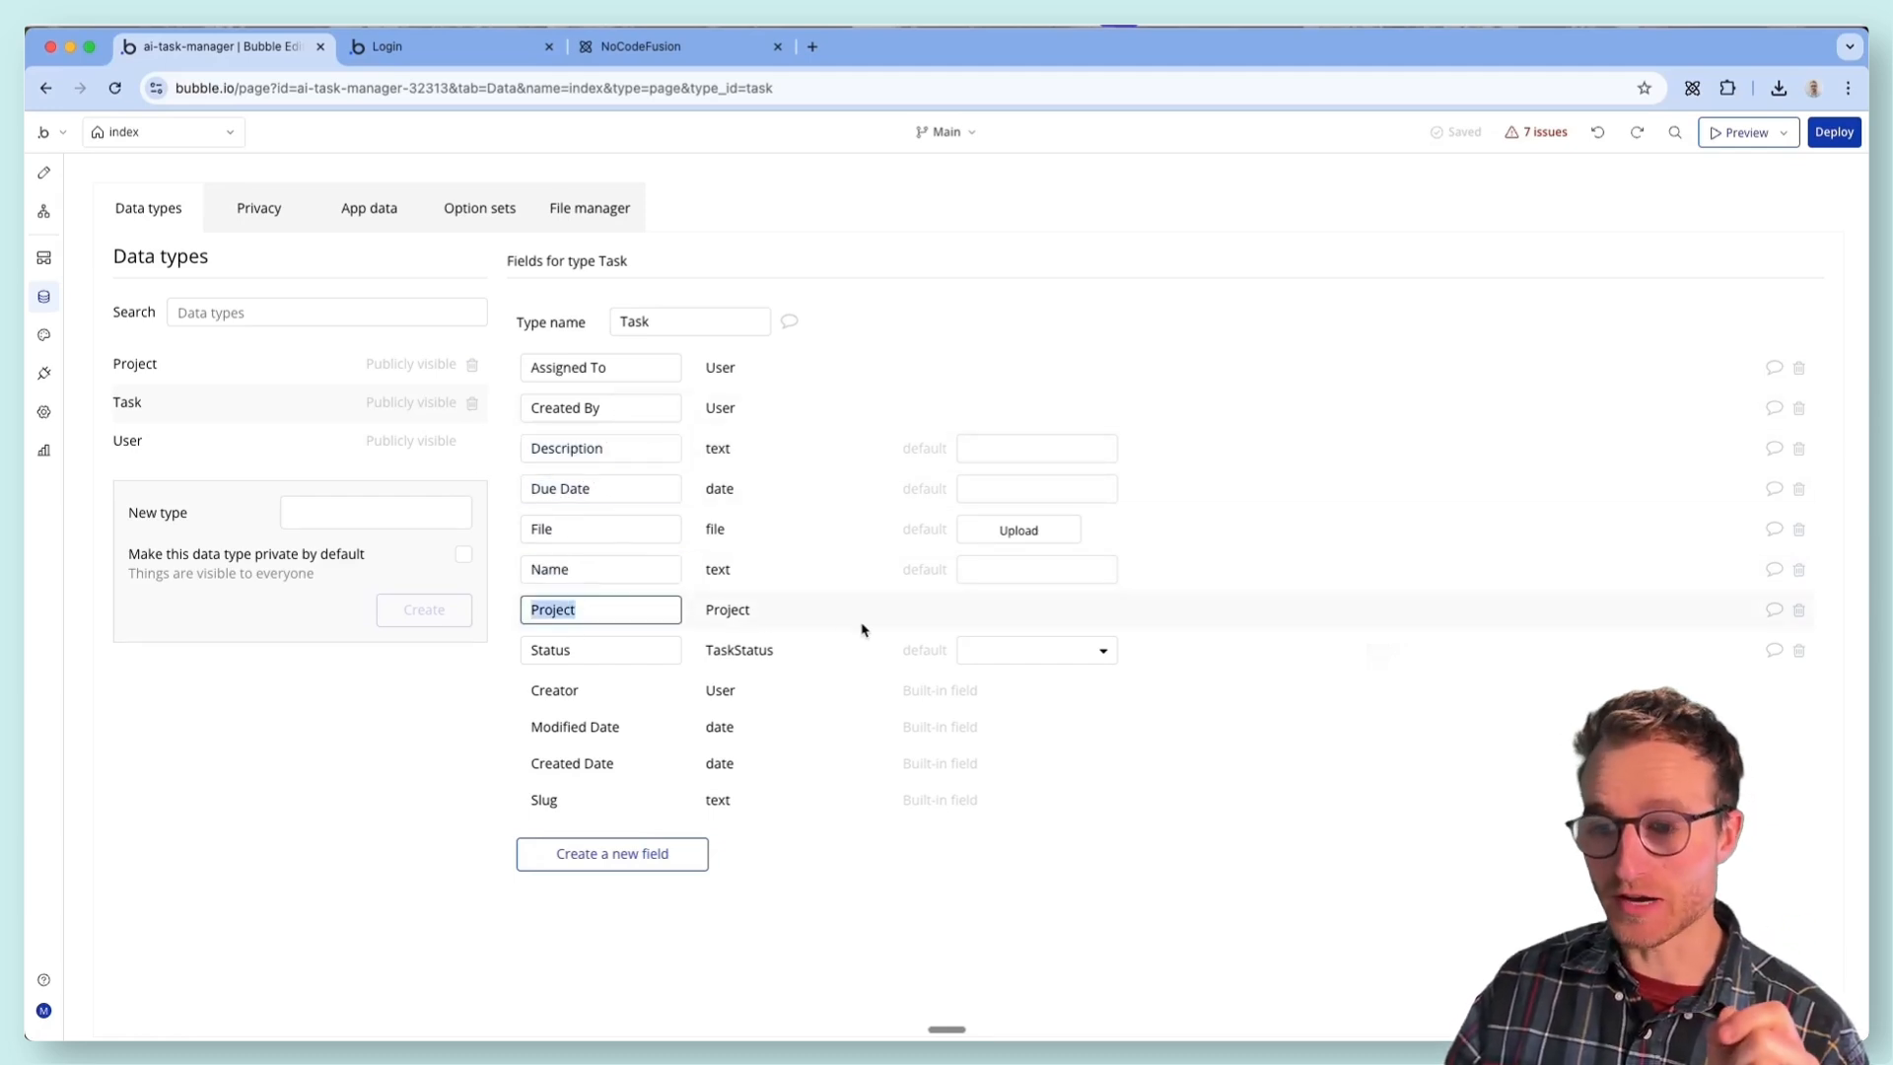
- Set the default value of the Task type's Status field to To Do
double_click(649, 646)
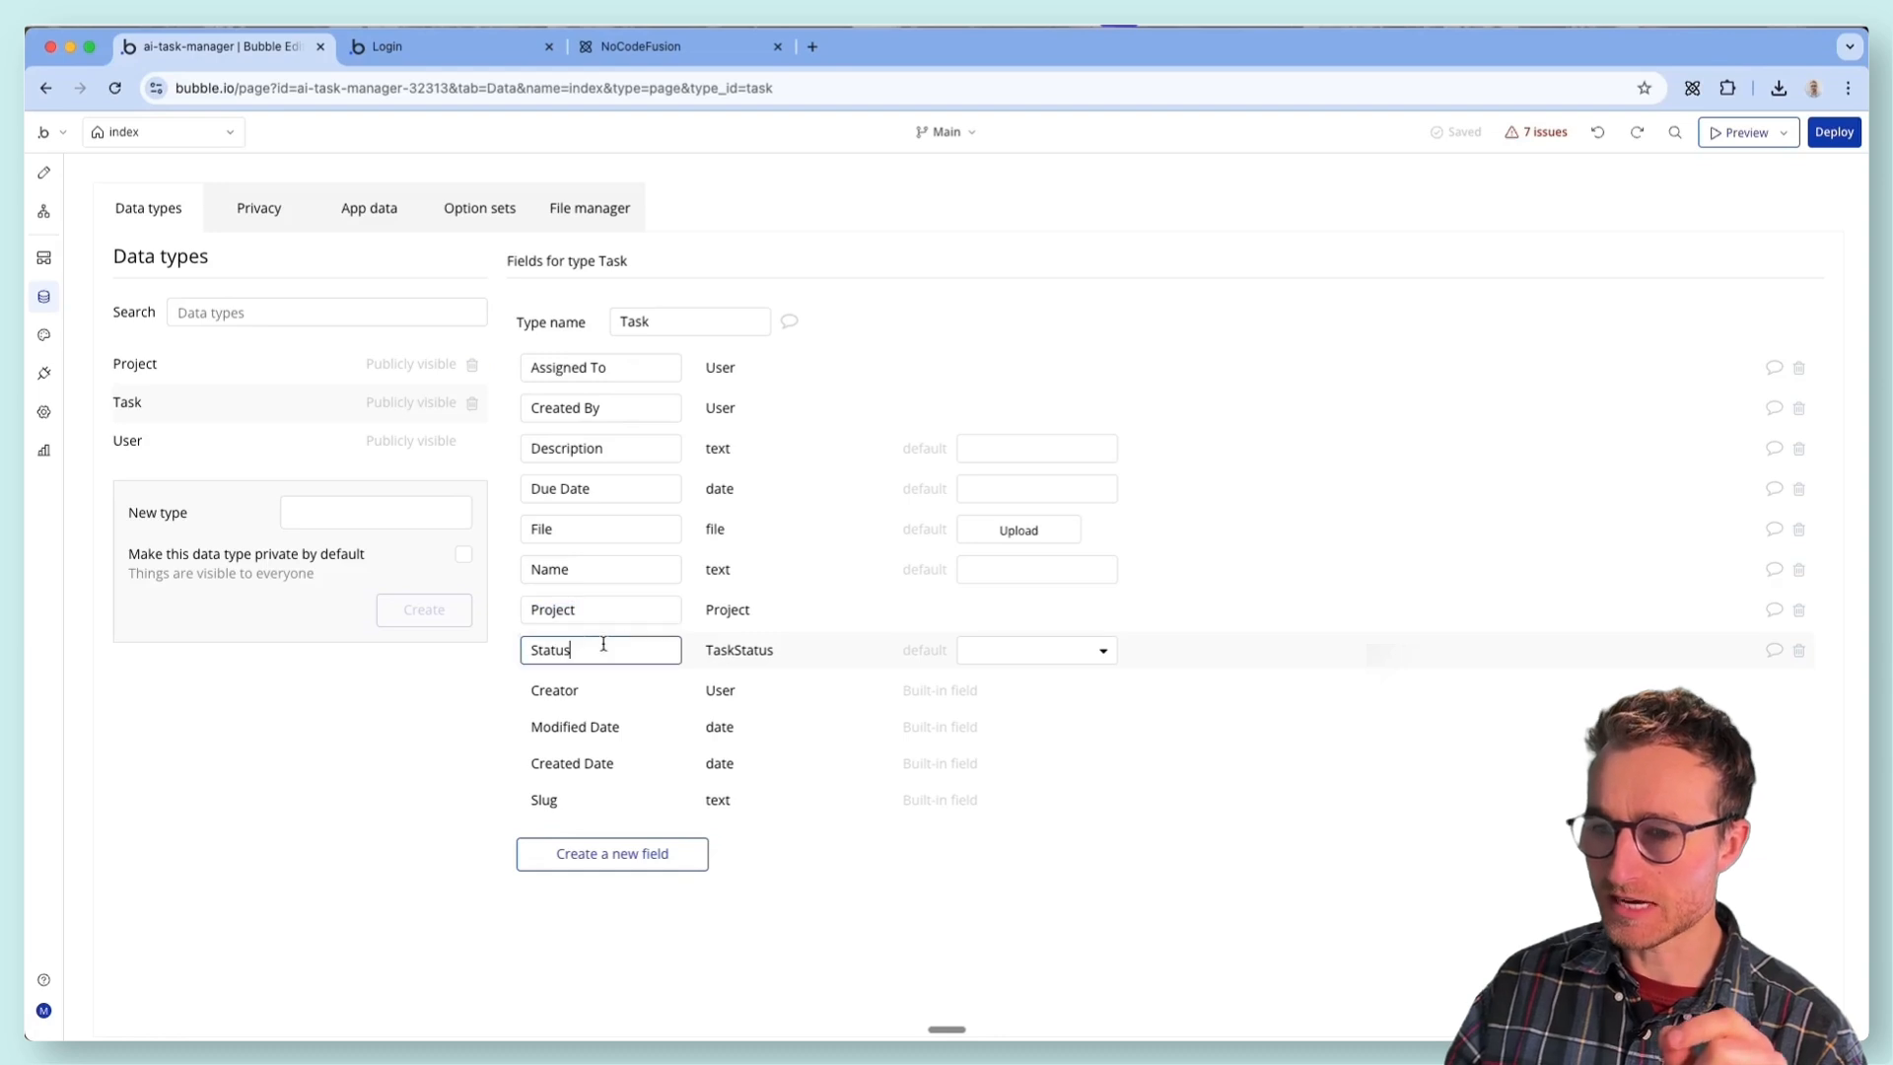
click(1064, 649)
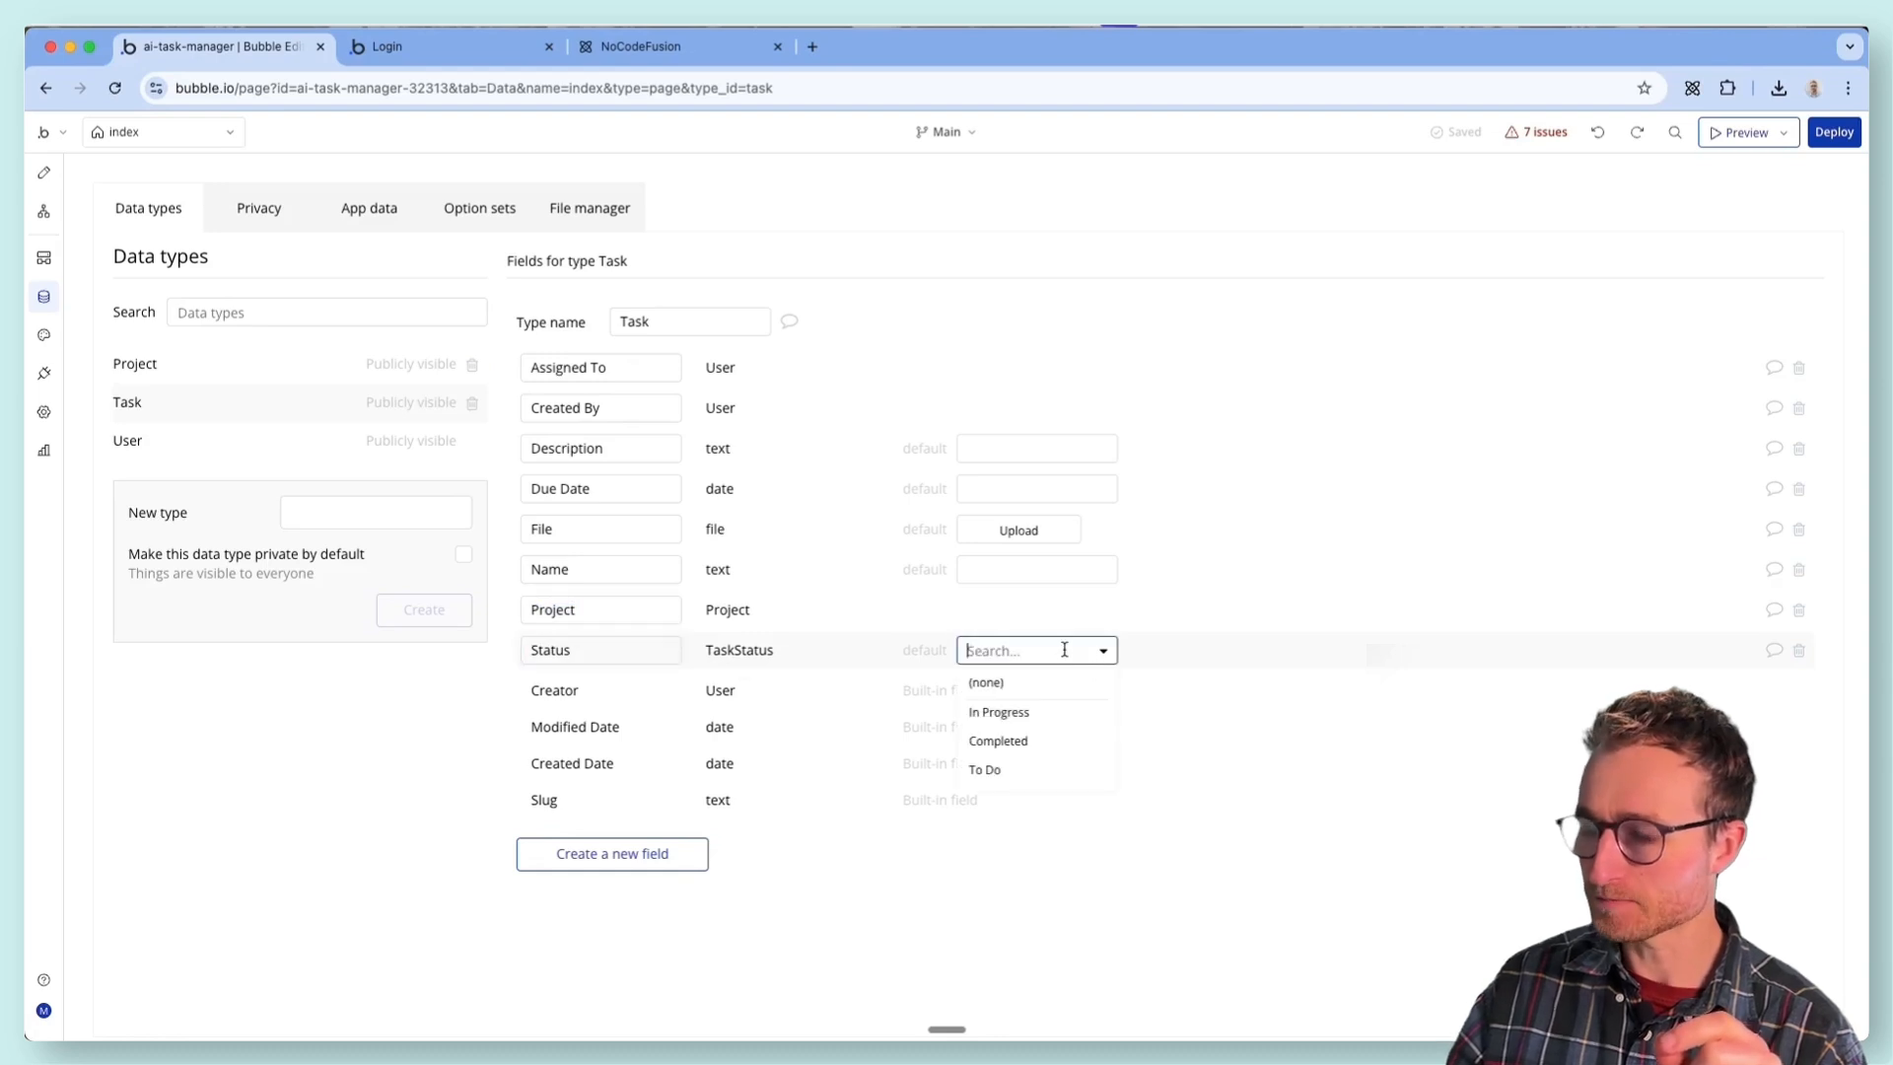
click(998, 769)
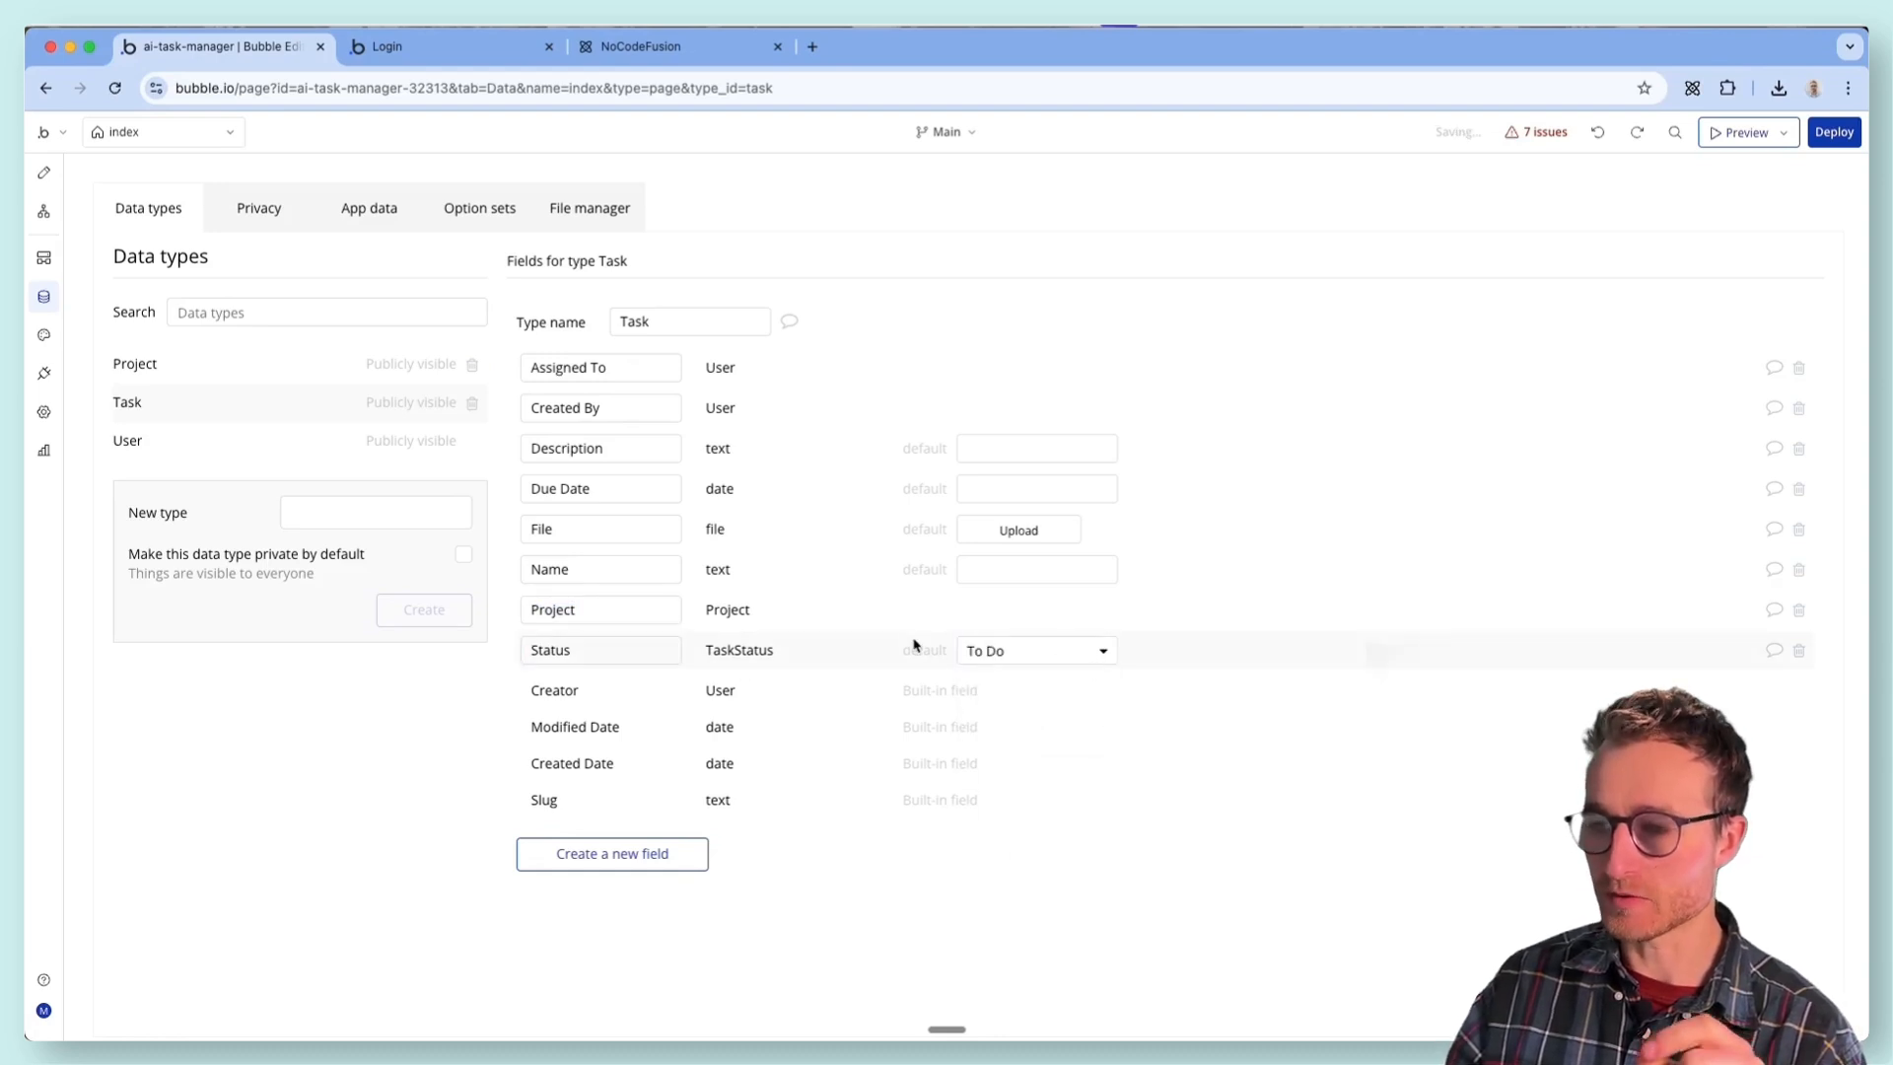
- Review the options in the TaskStatus, ProjectStatus and UserRole option sets
click(480, 211)
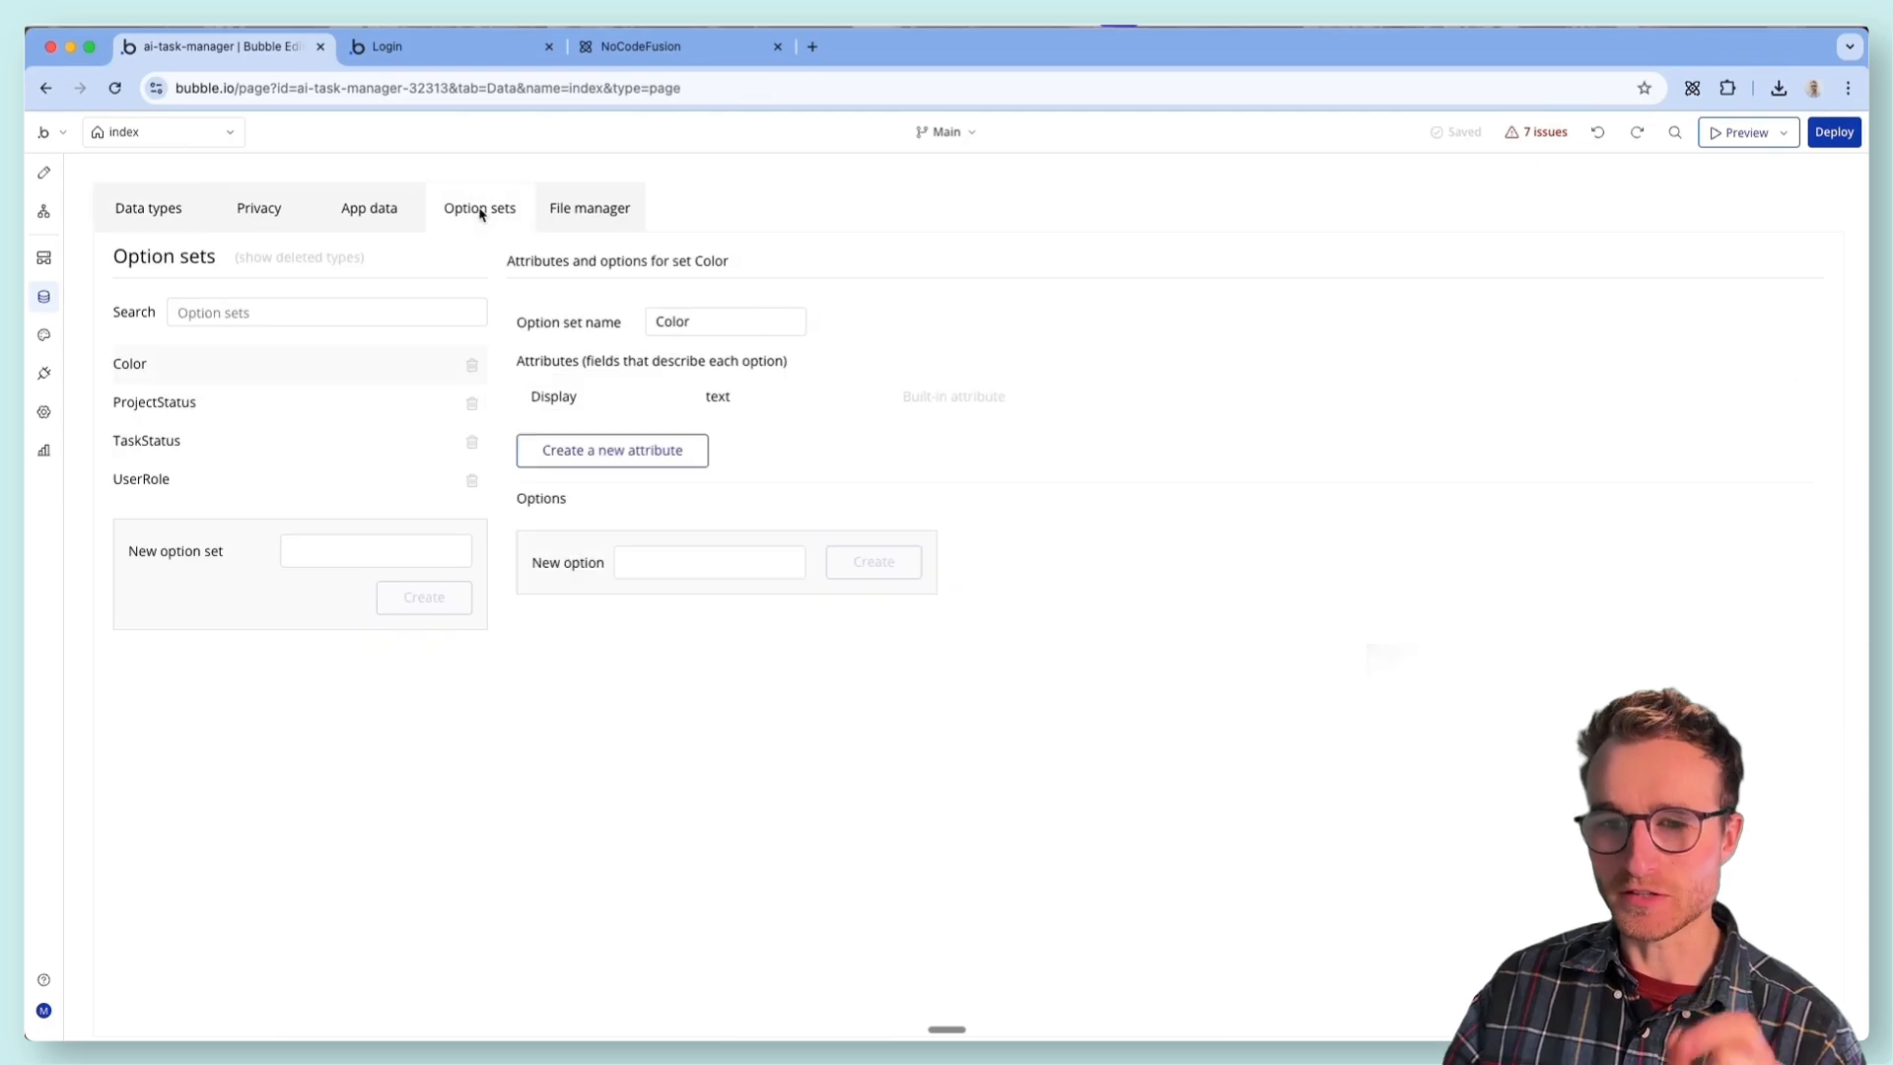
click(306, 449)
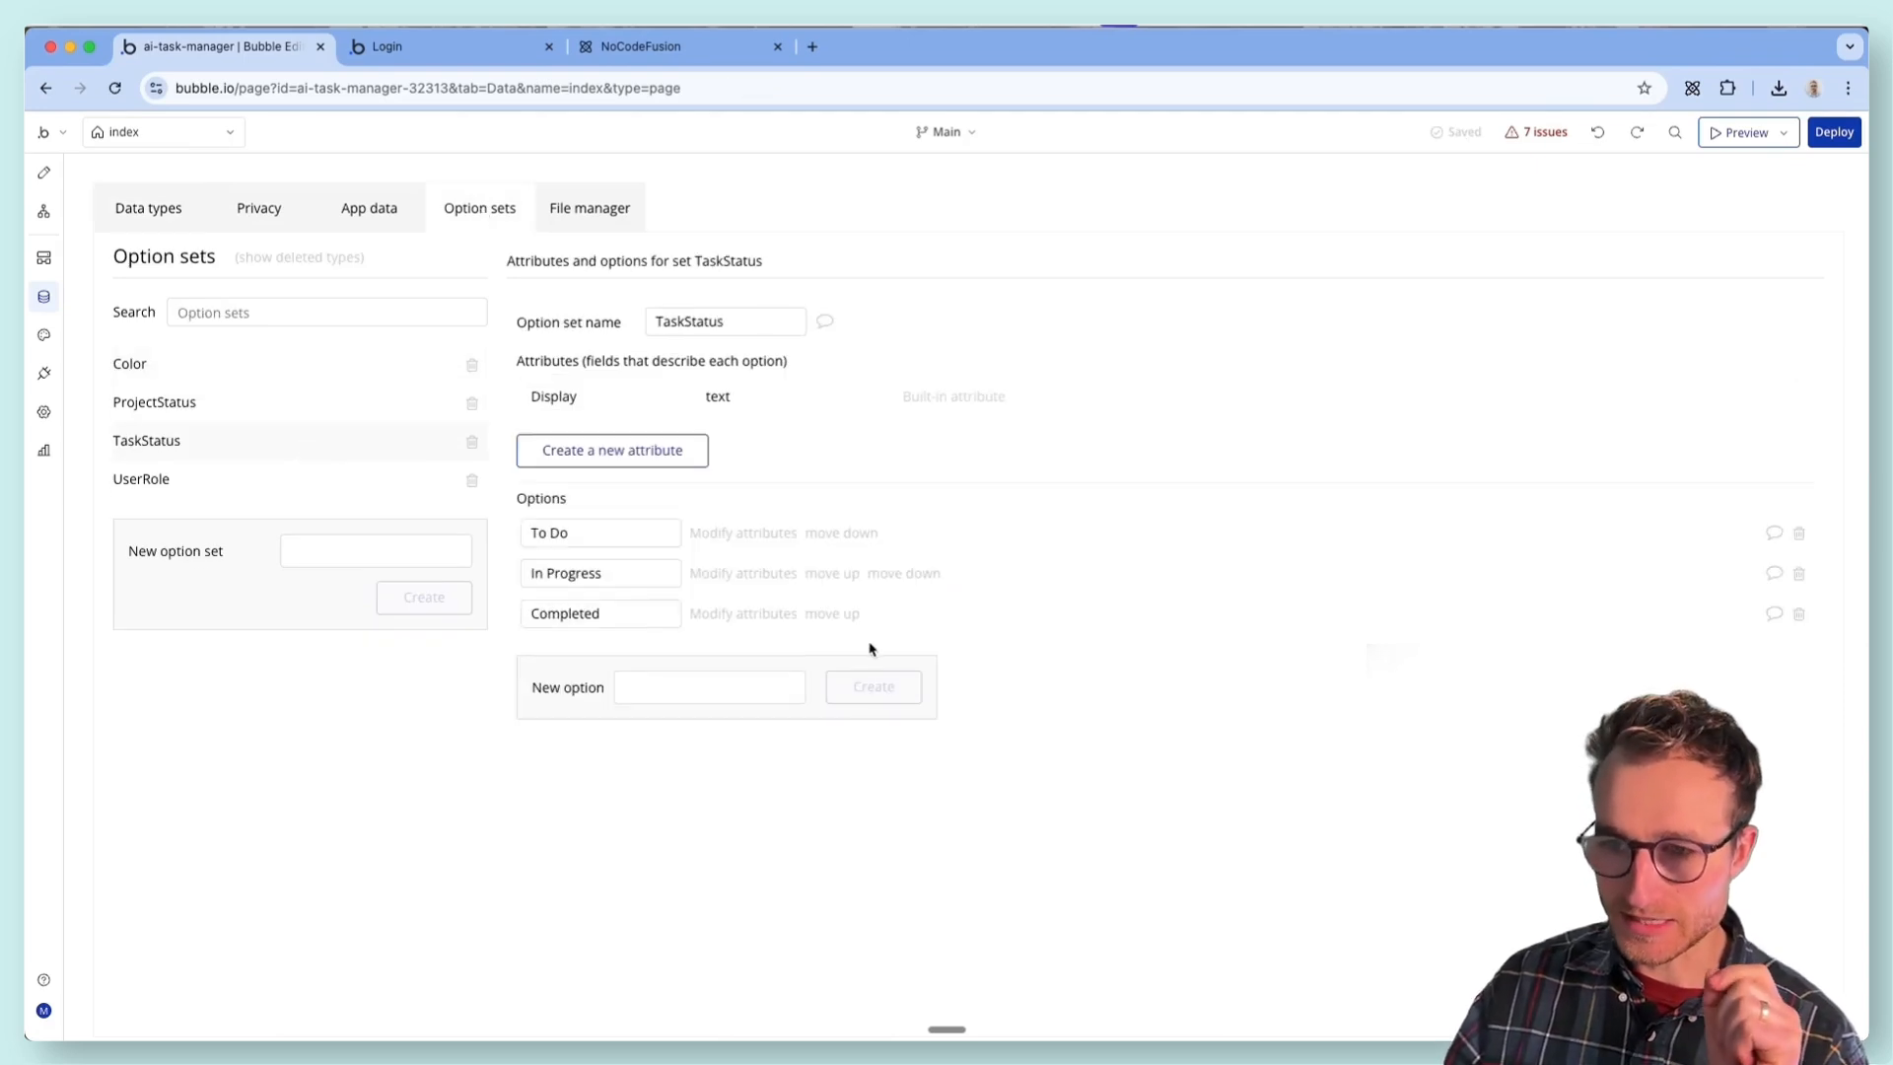
click(273, 414)
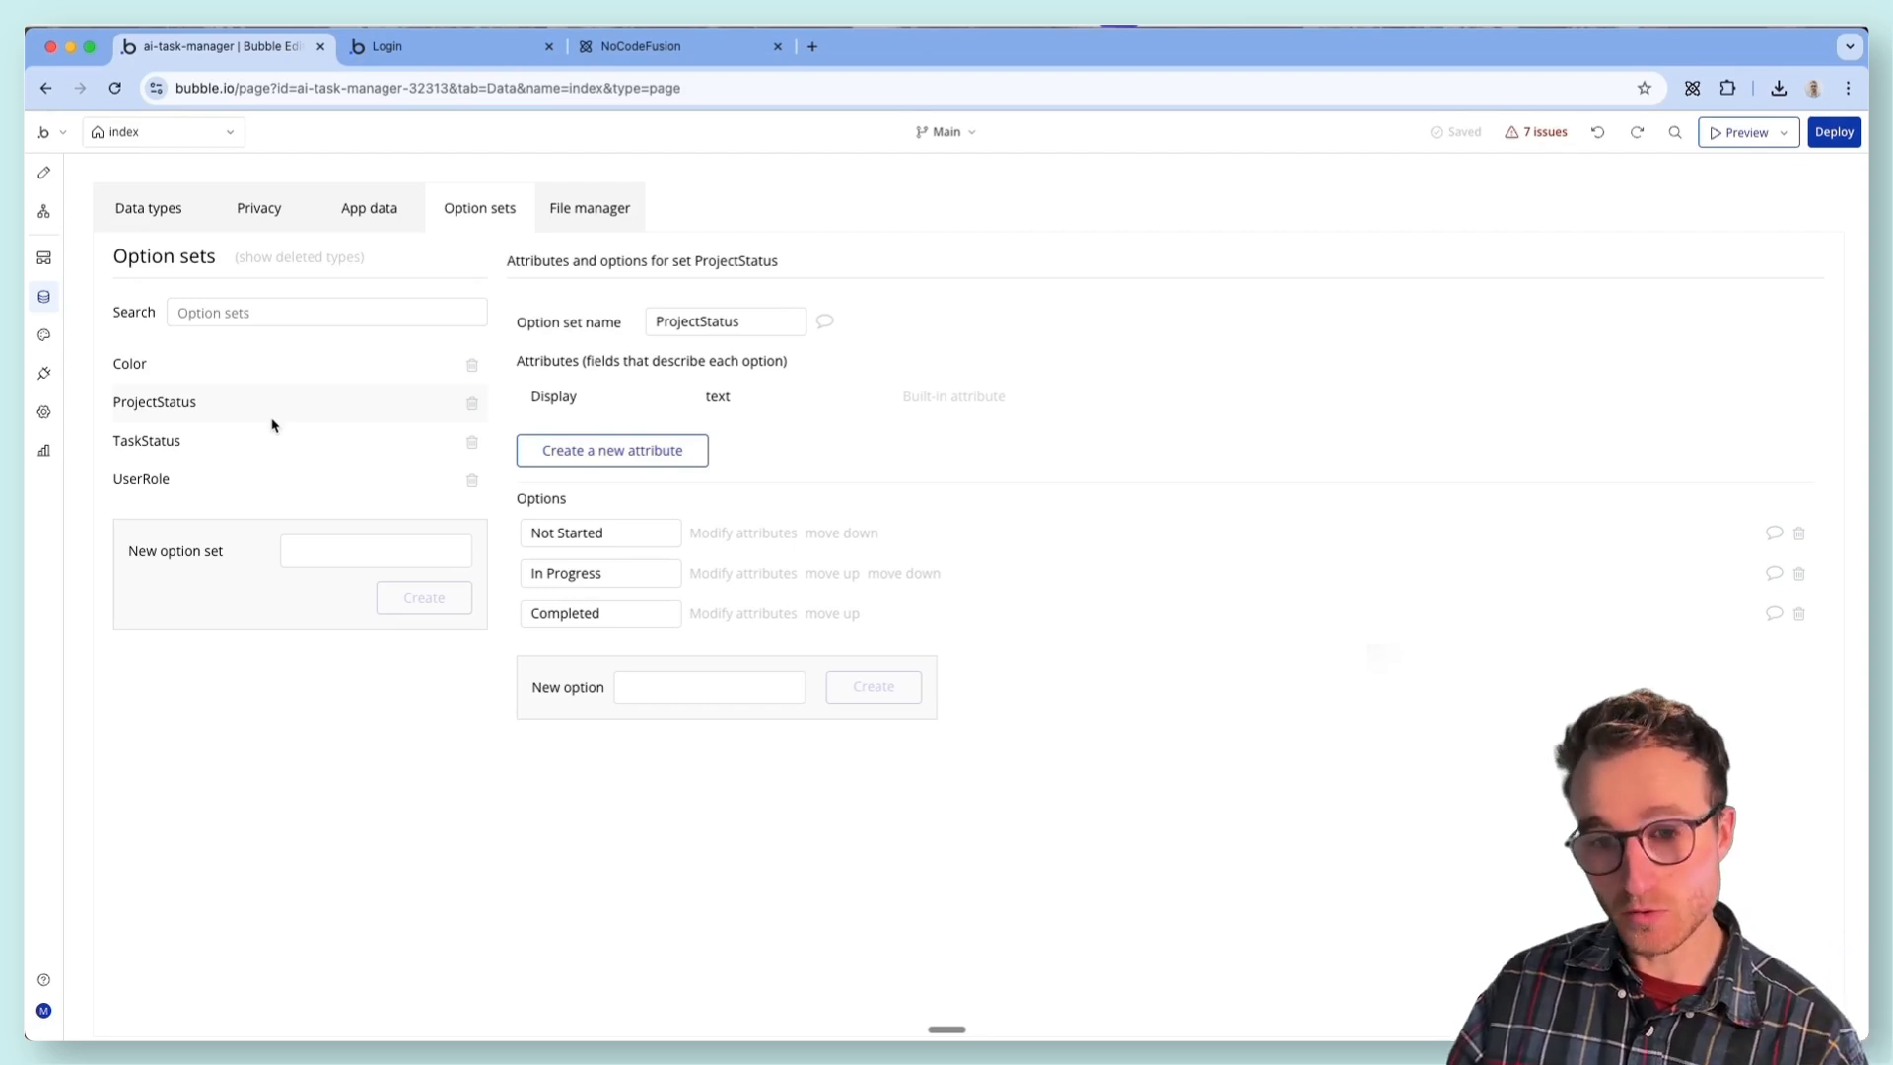
click(275, 485)
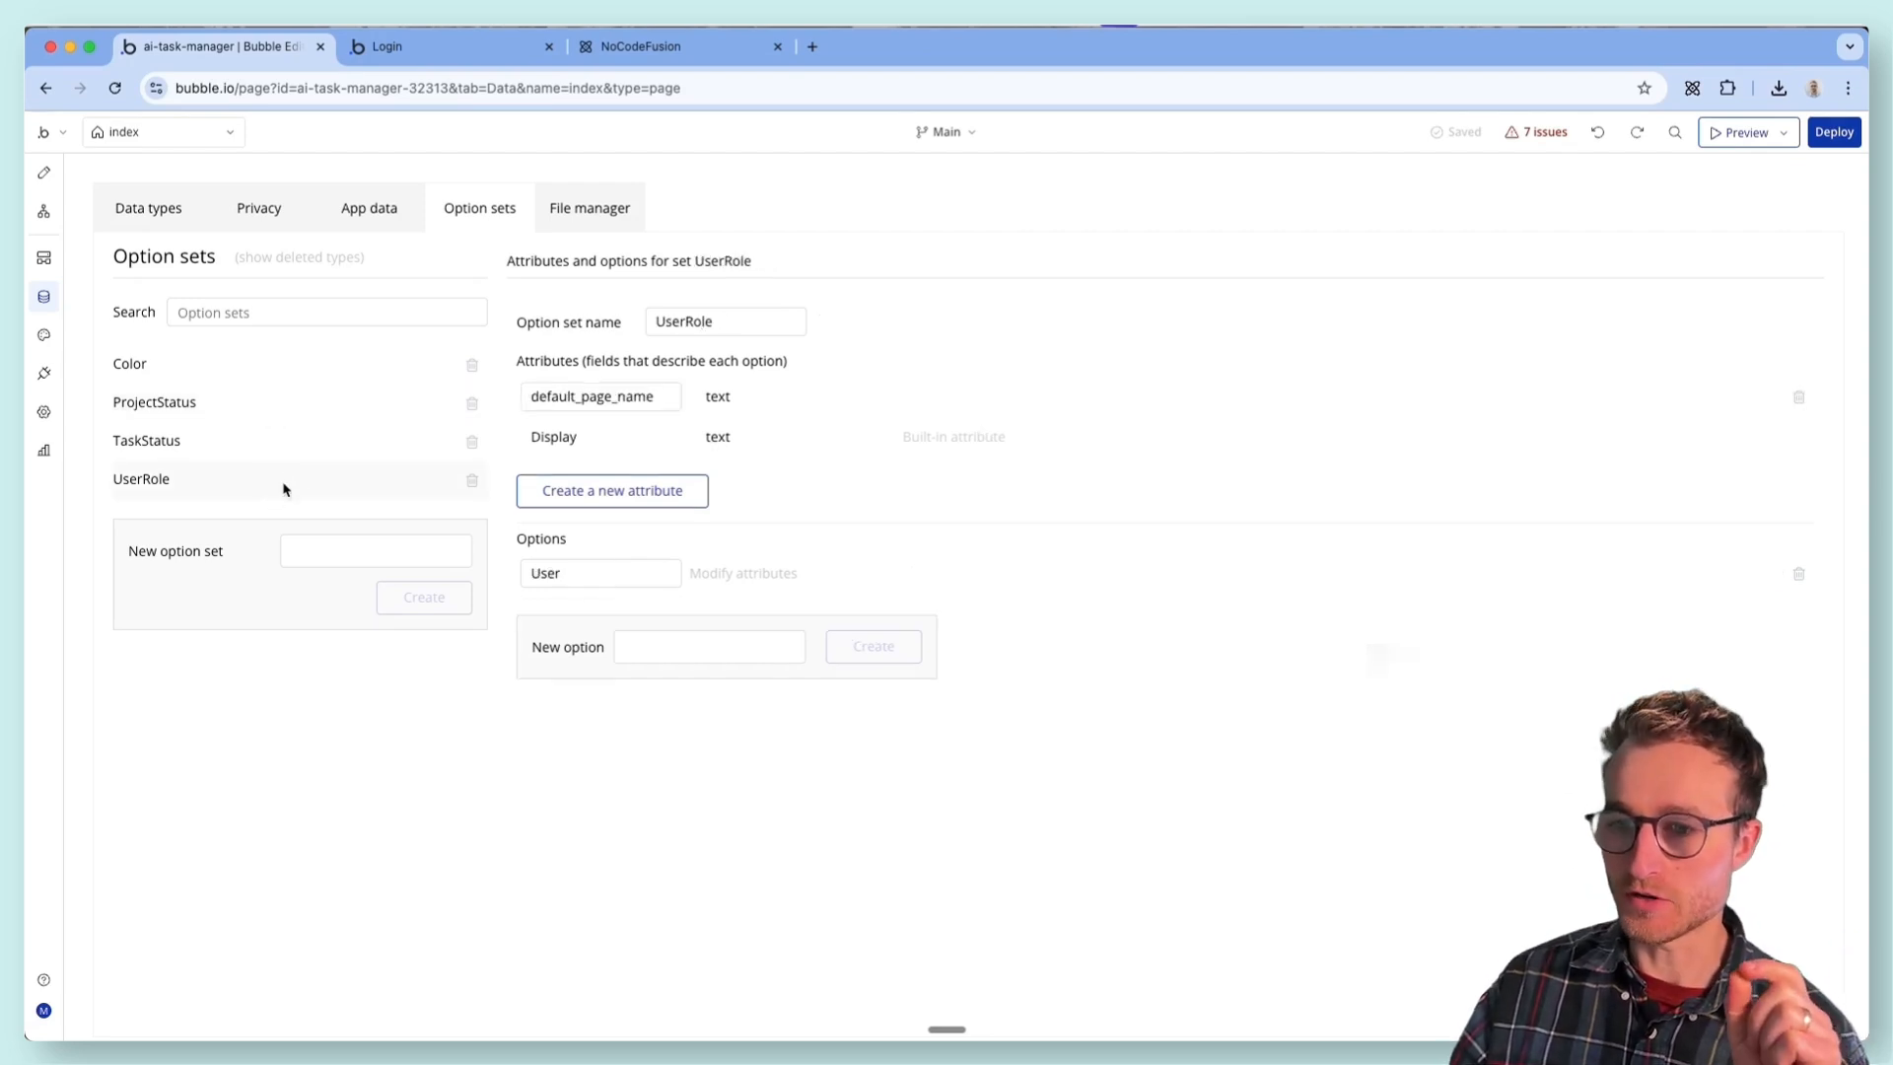
- Rename the User option in the UserRole option set to Standard User
mouse_move(606, 576)
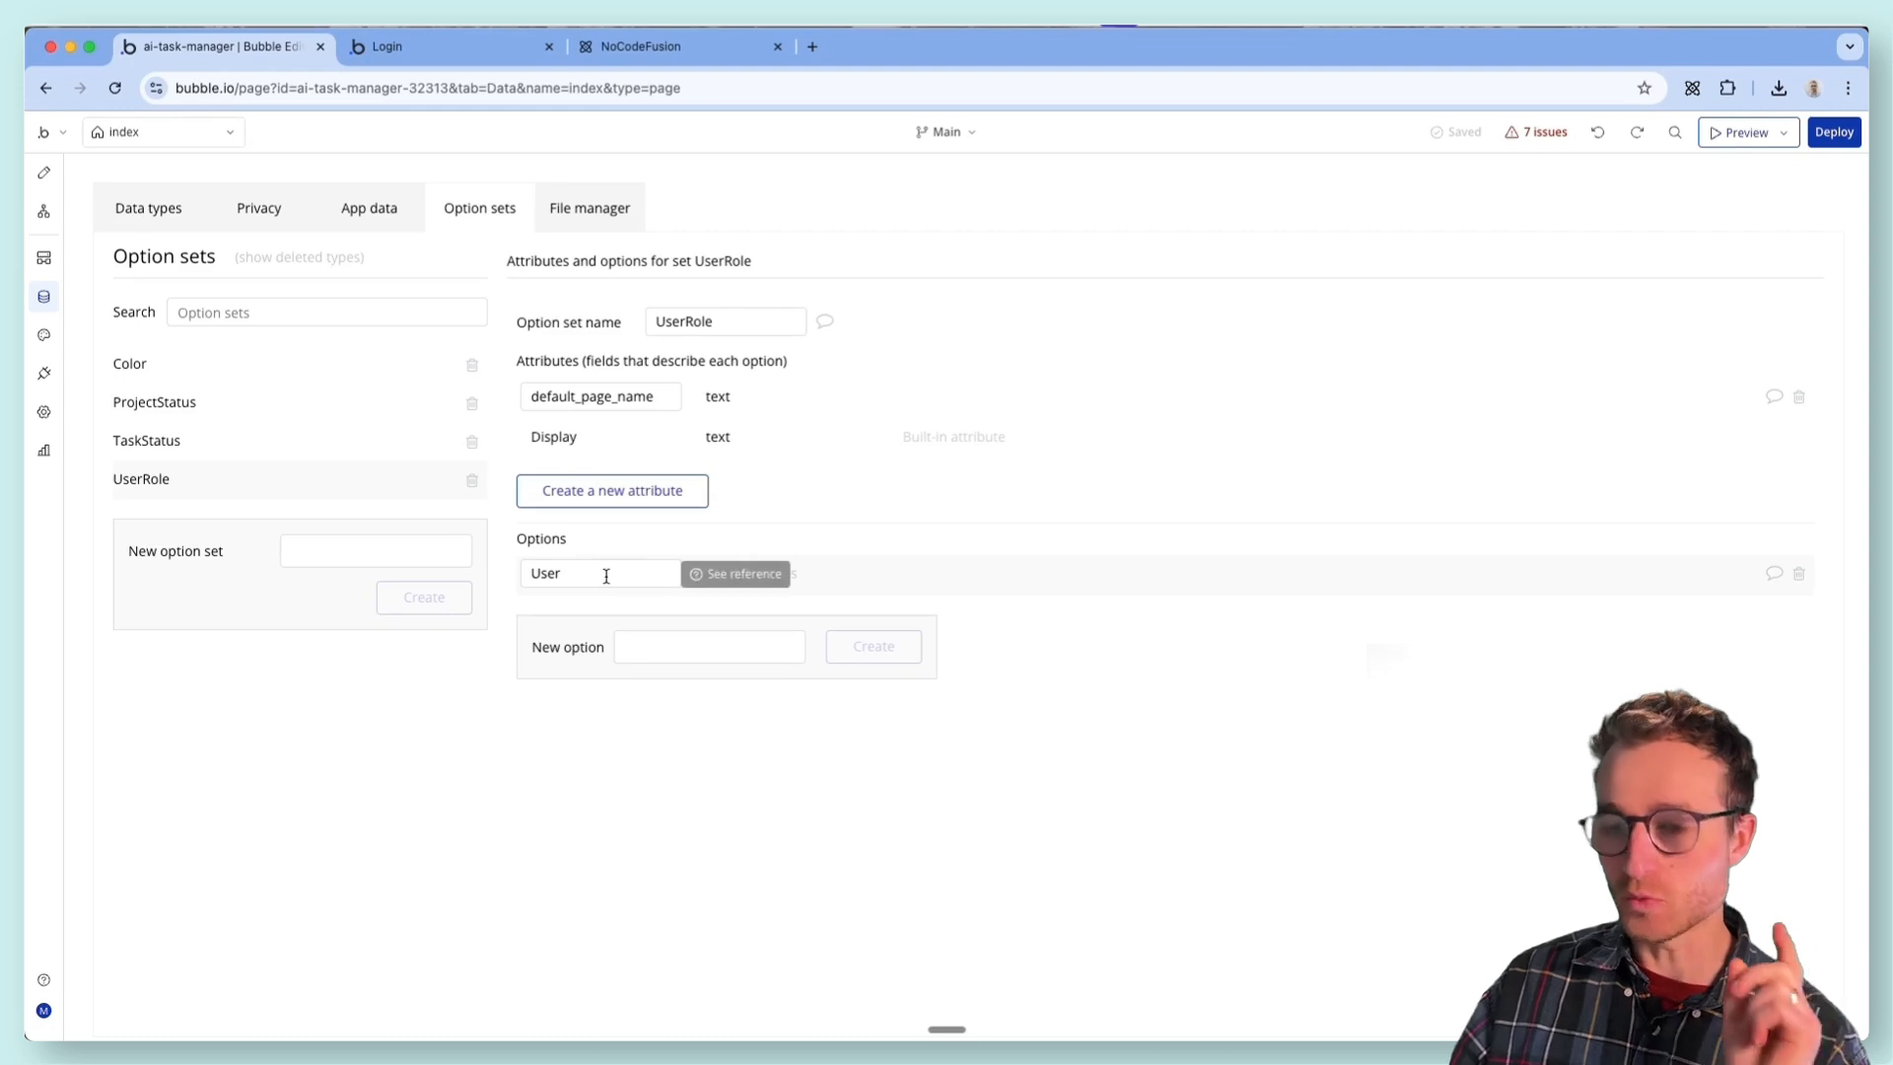
drag(601, 570, 529, 563)
click(529, 563)
text(Standar)
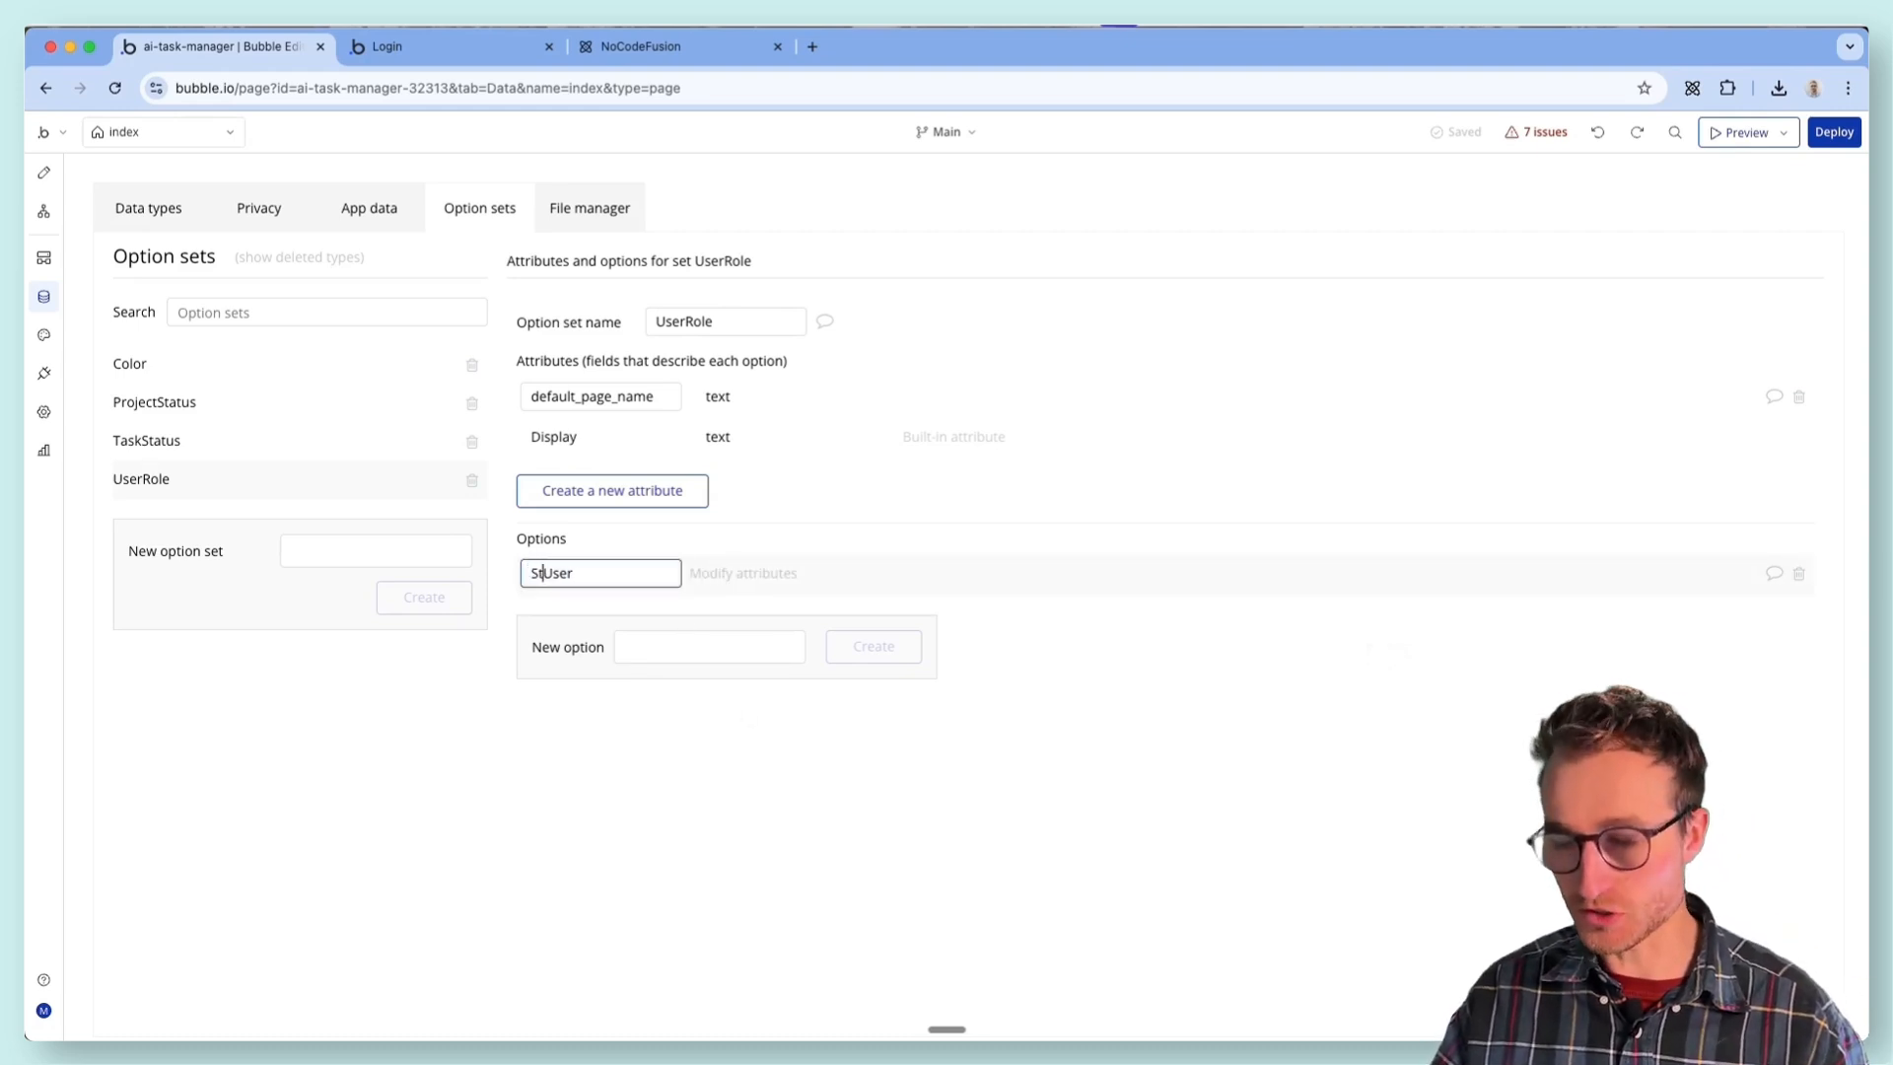
text(d)
click(587, 796)
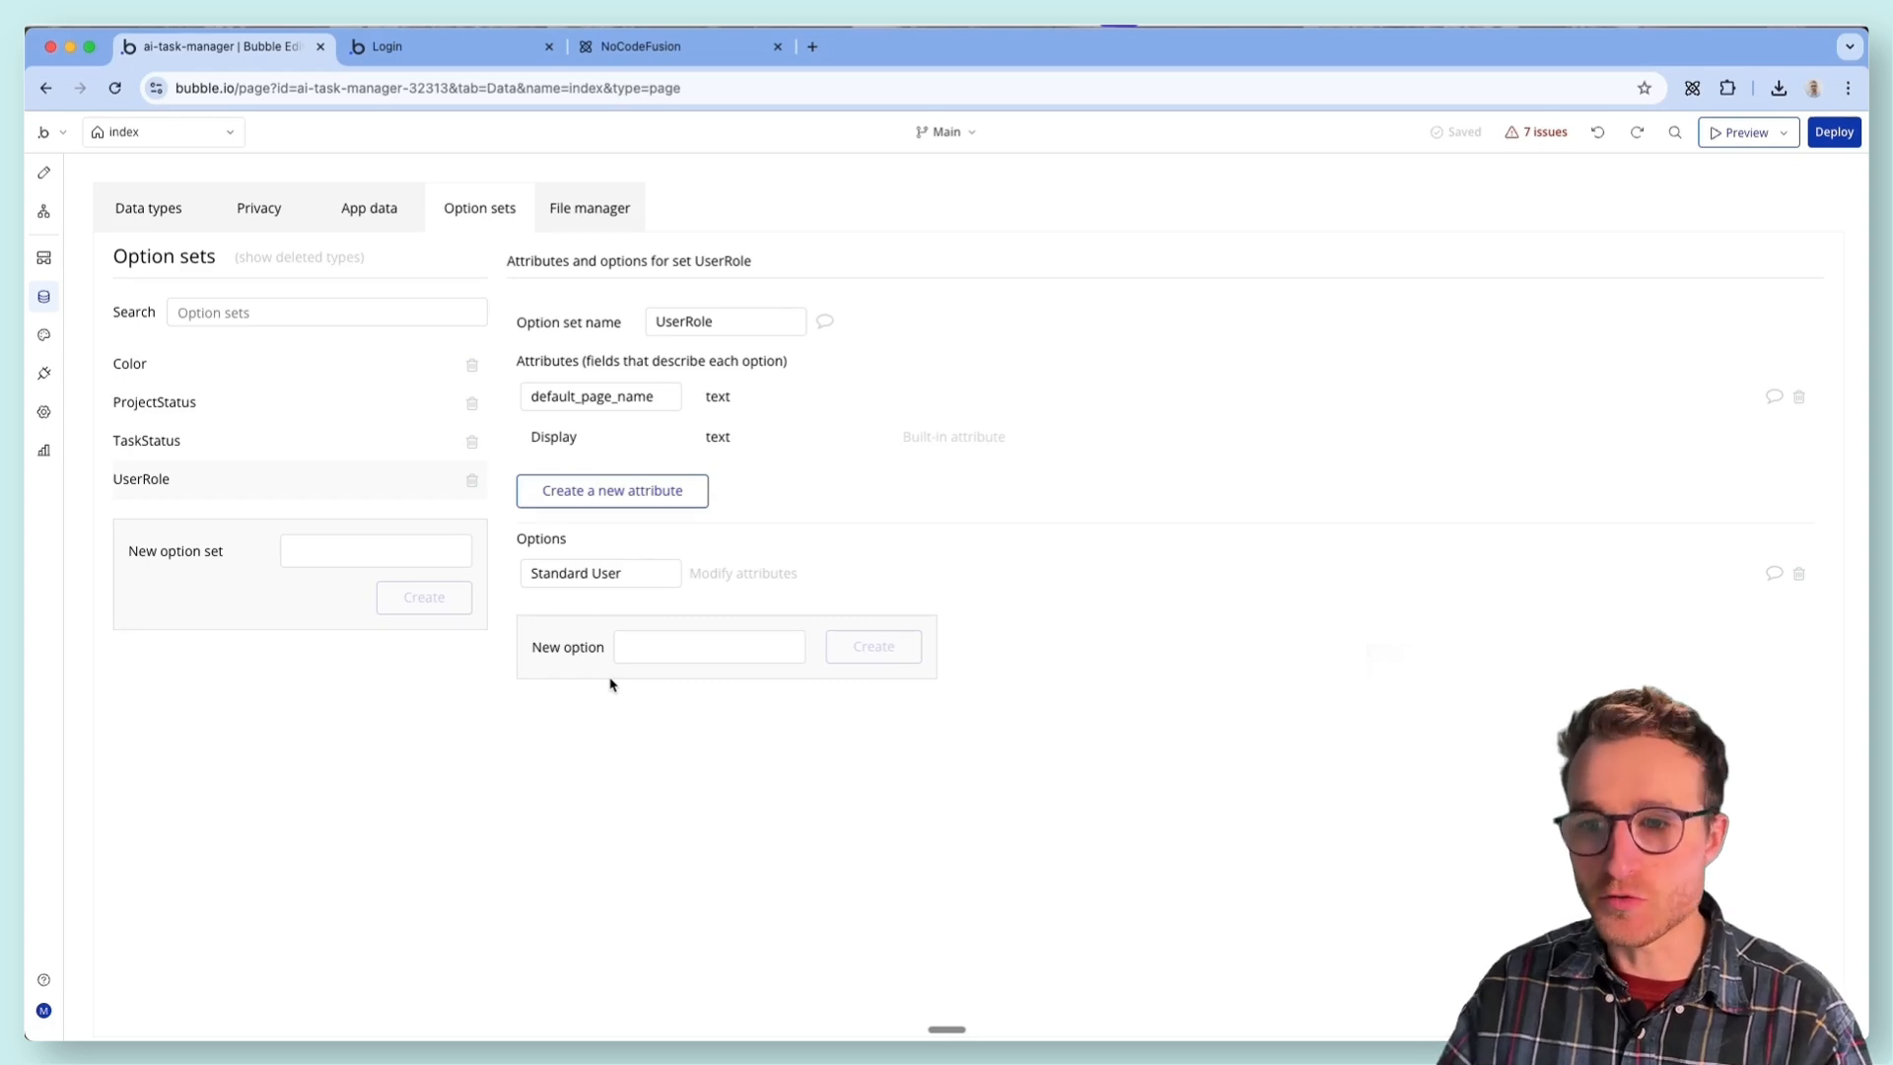
- Check the Color option set, then compare the Project type's Tasks field with the Task type's Project field
click(223, 373)
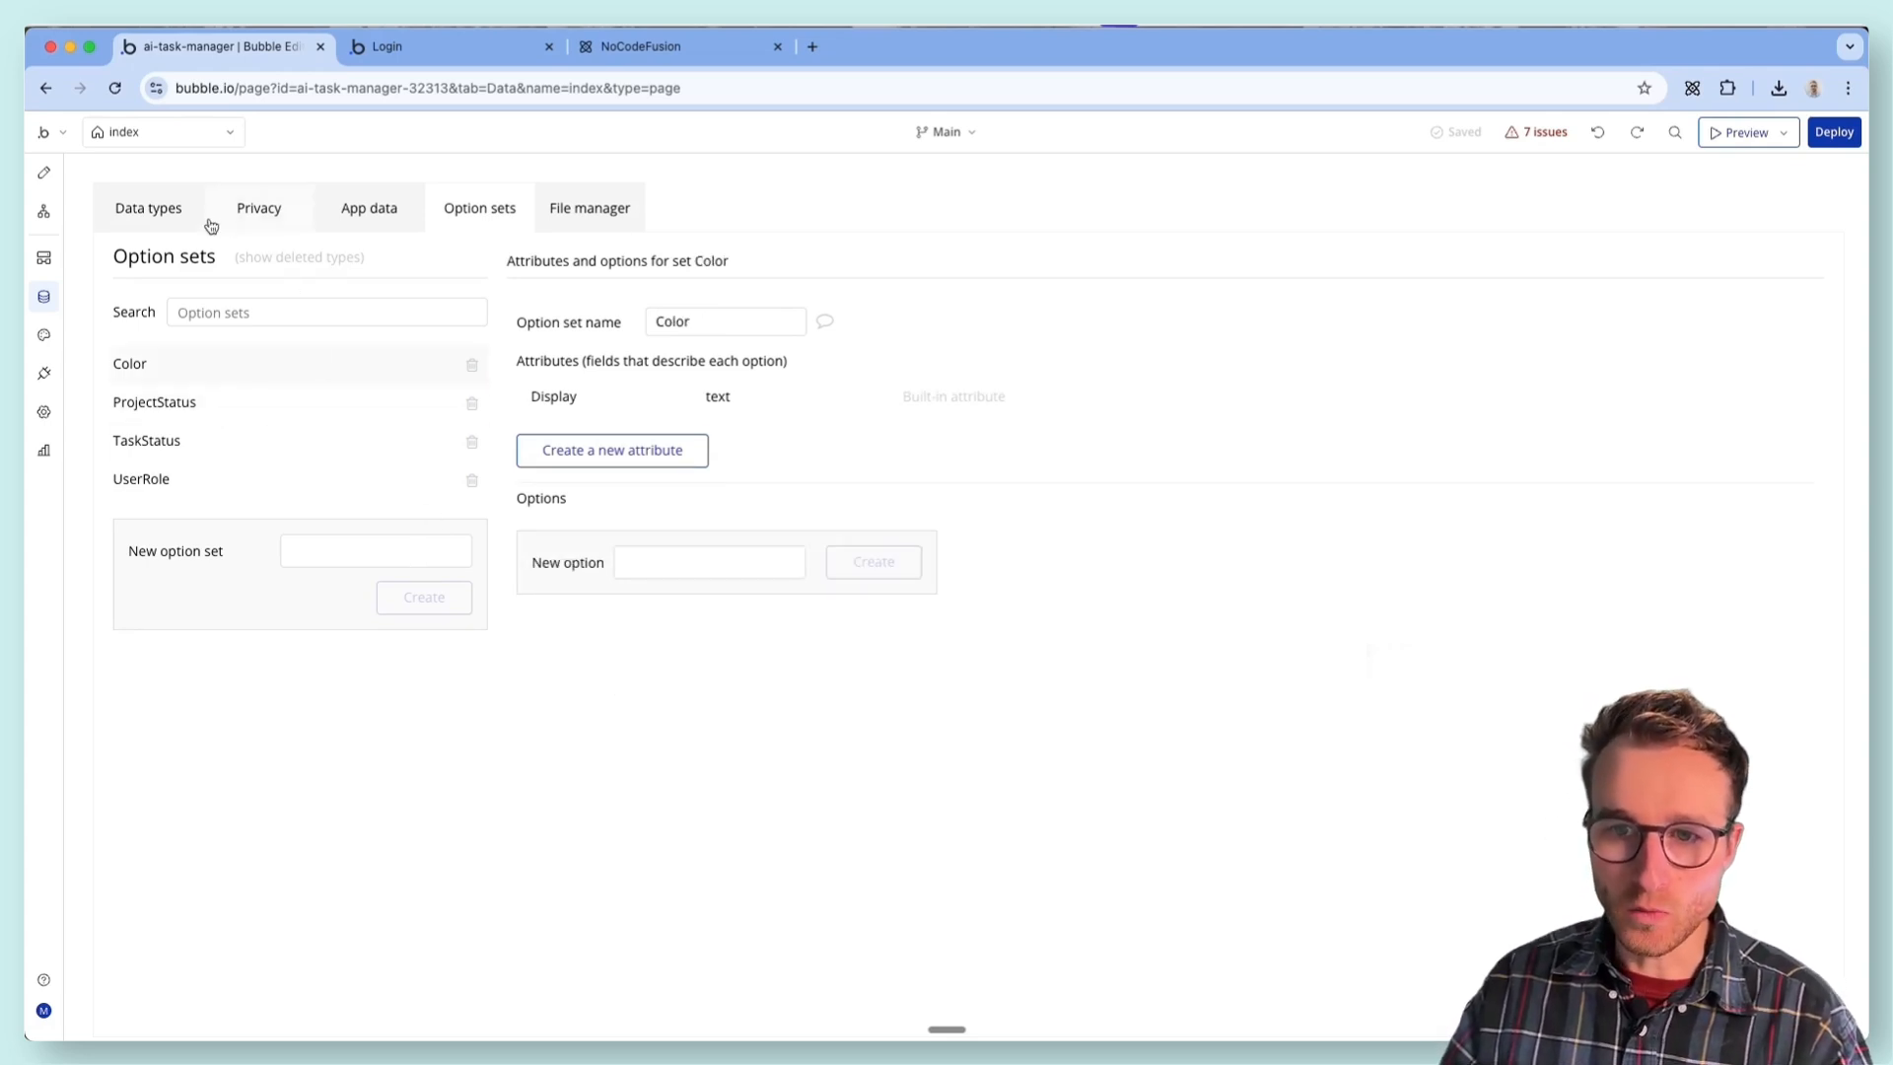
click(158, 222)
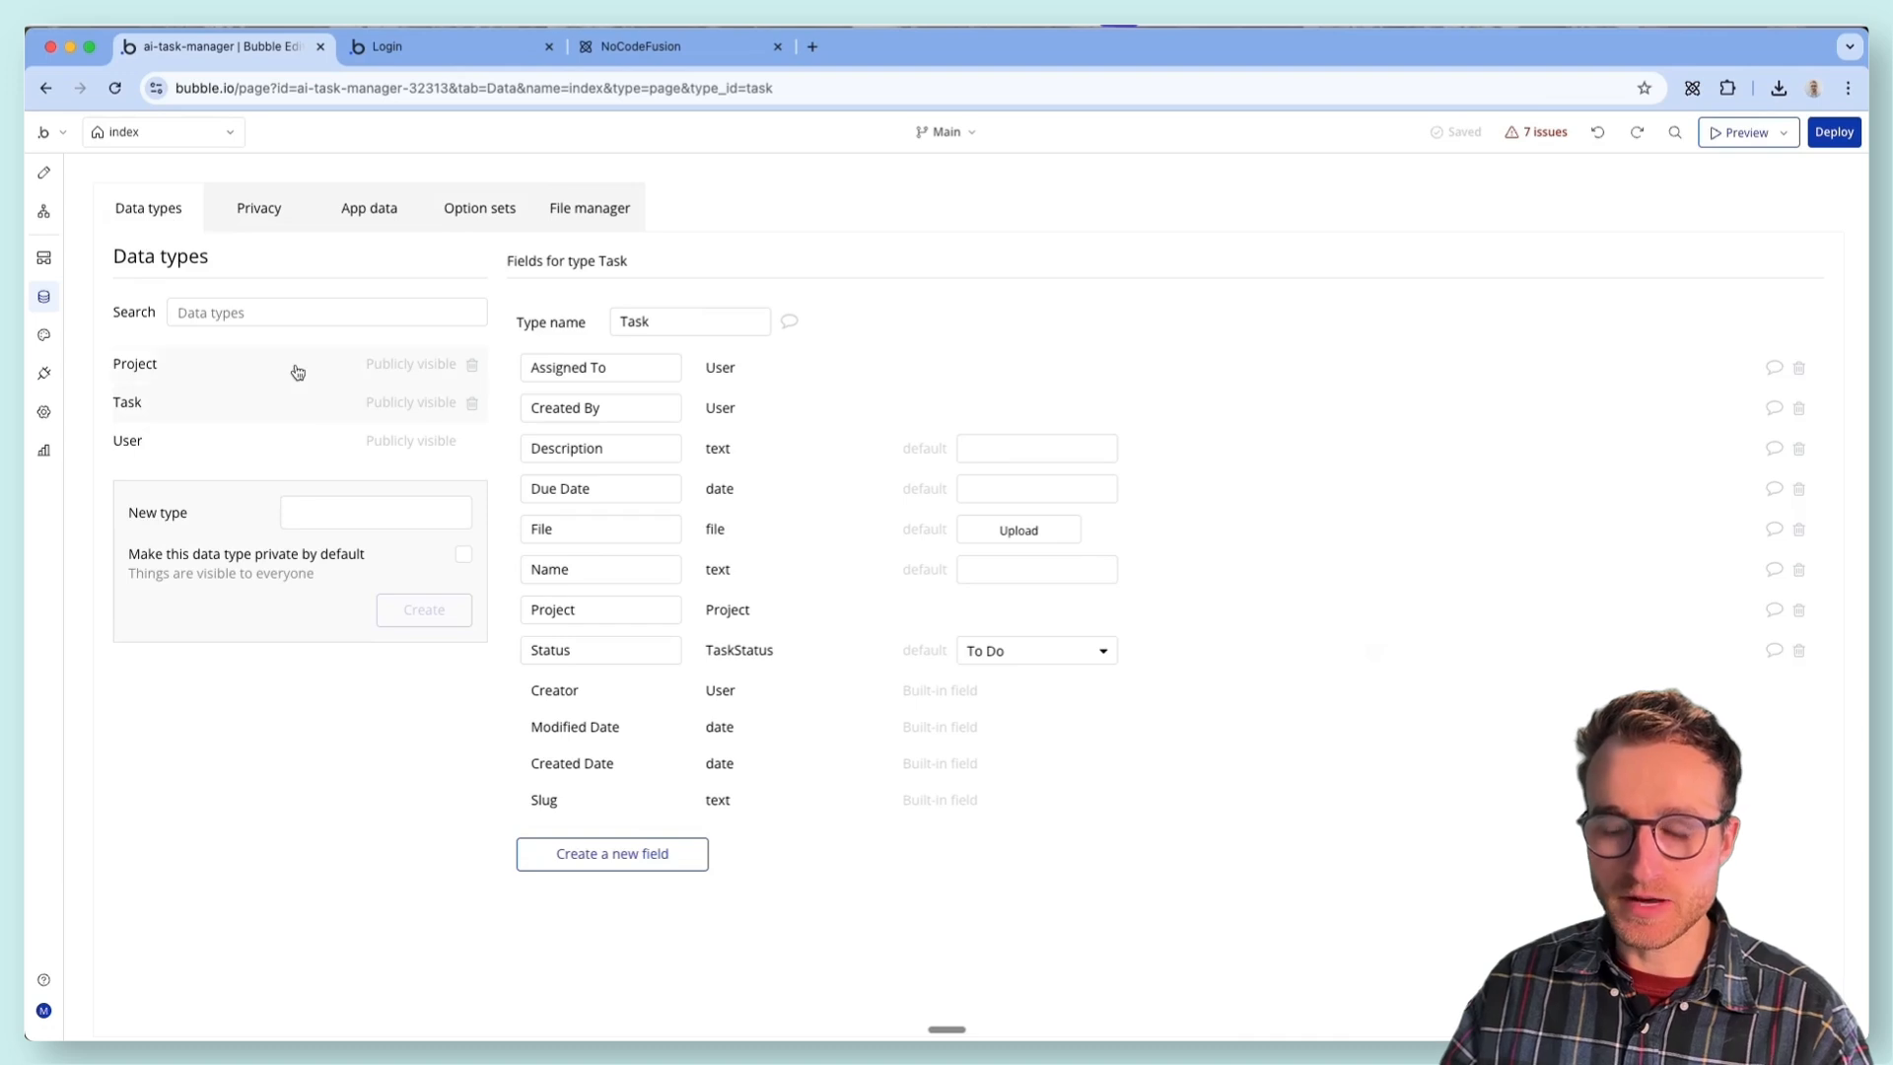
click(321, 370)
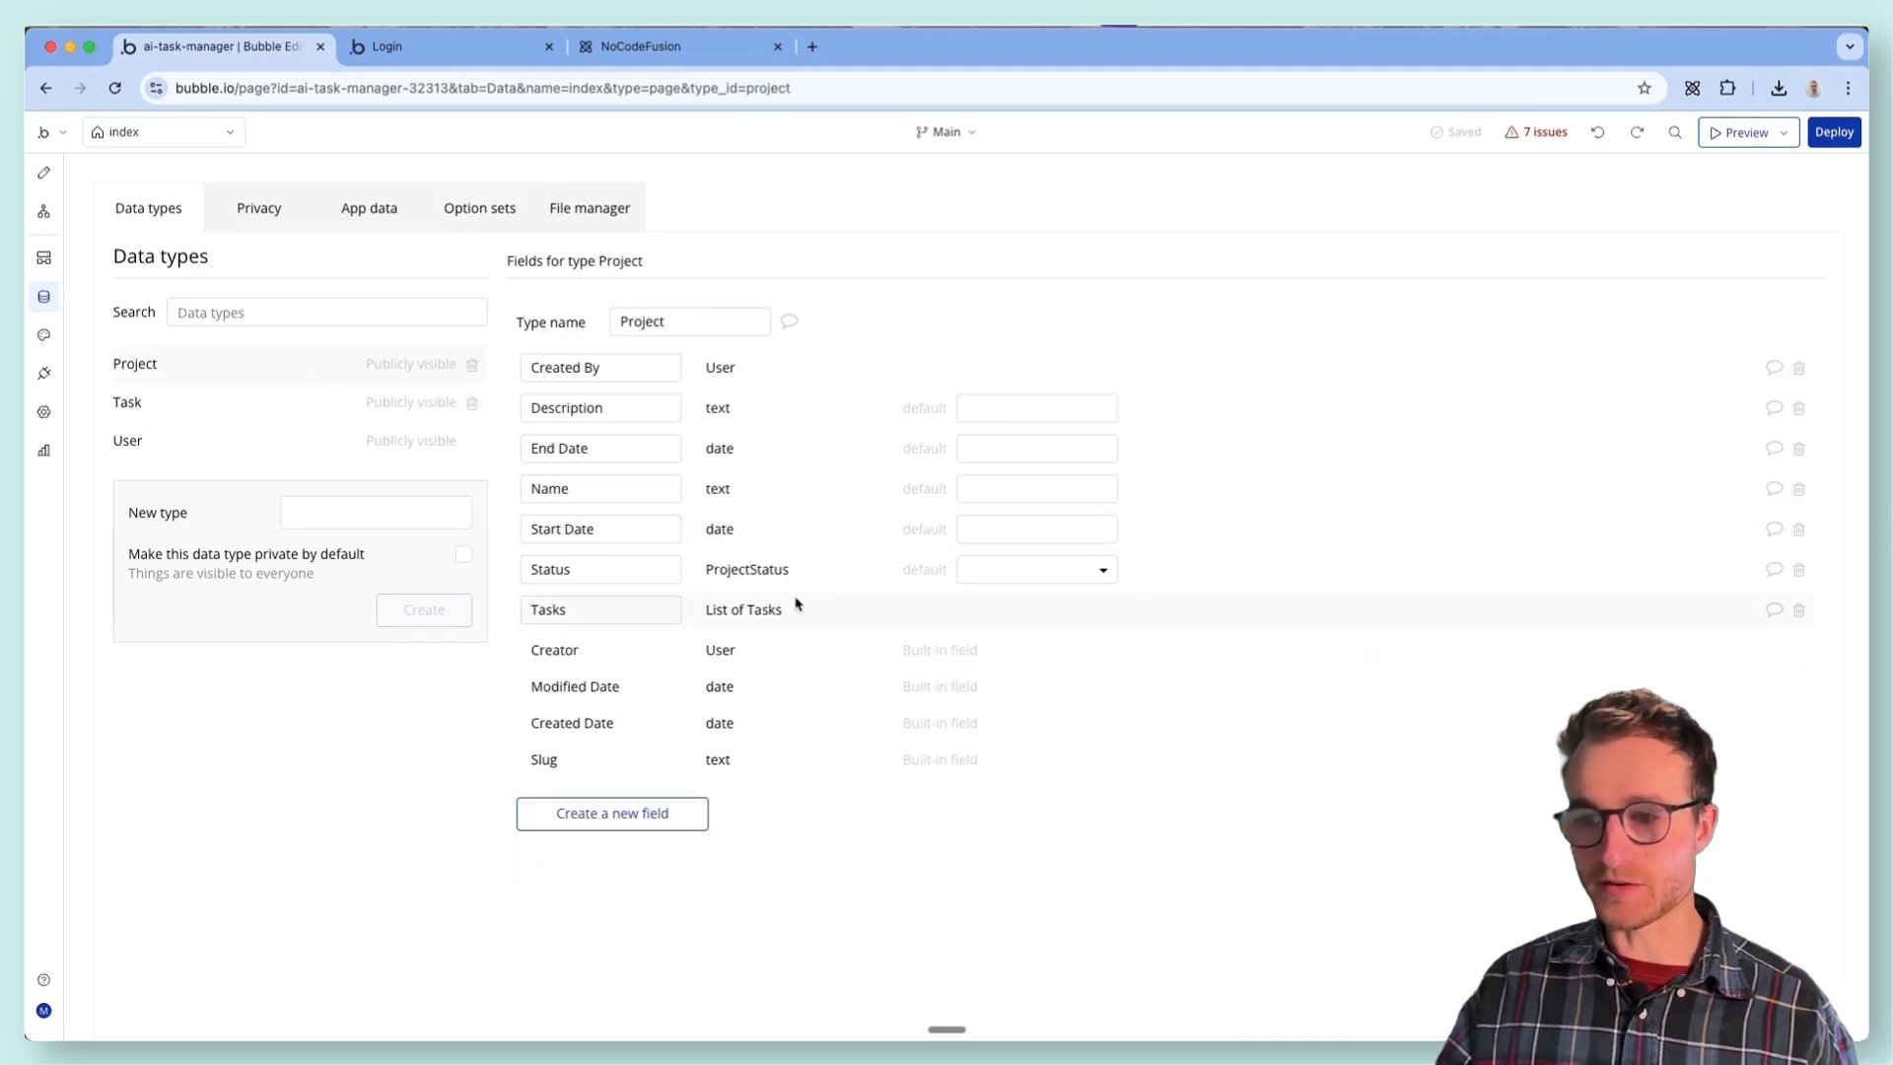
click(543, 620)
double_click(525, 615)
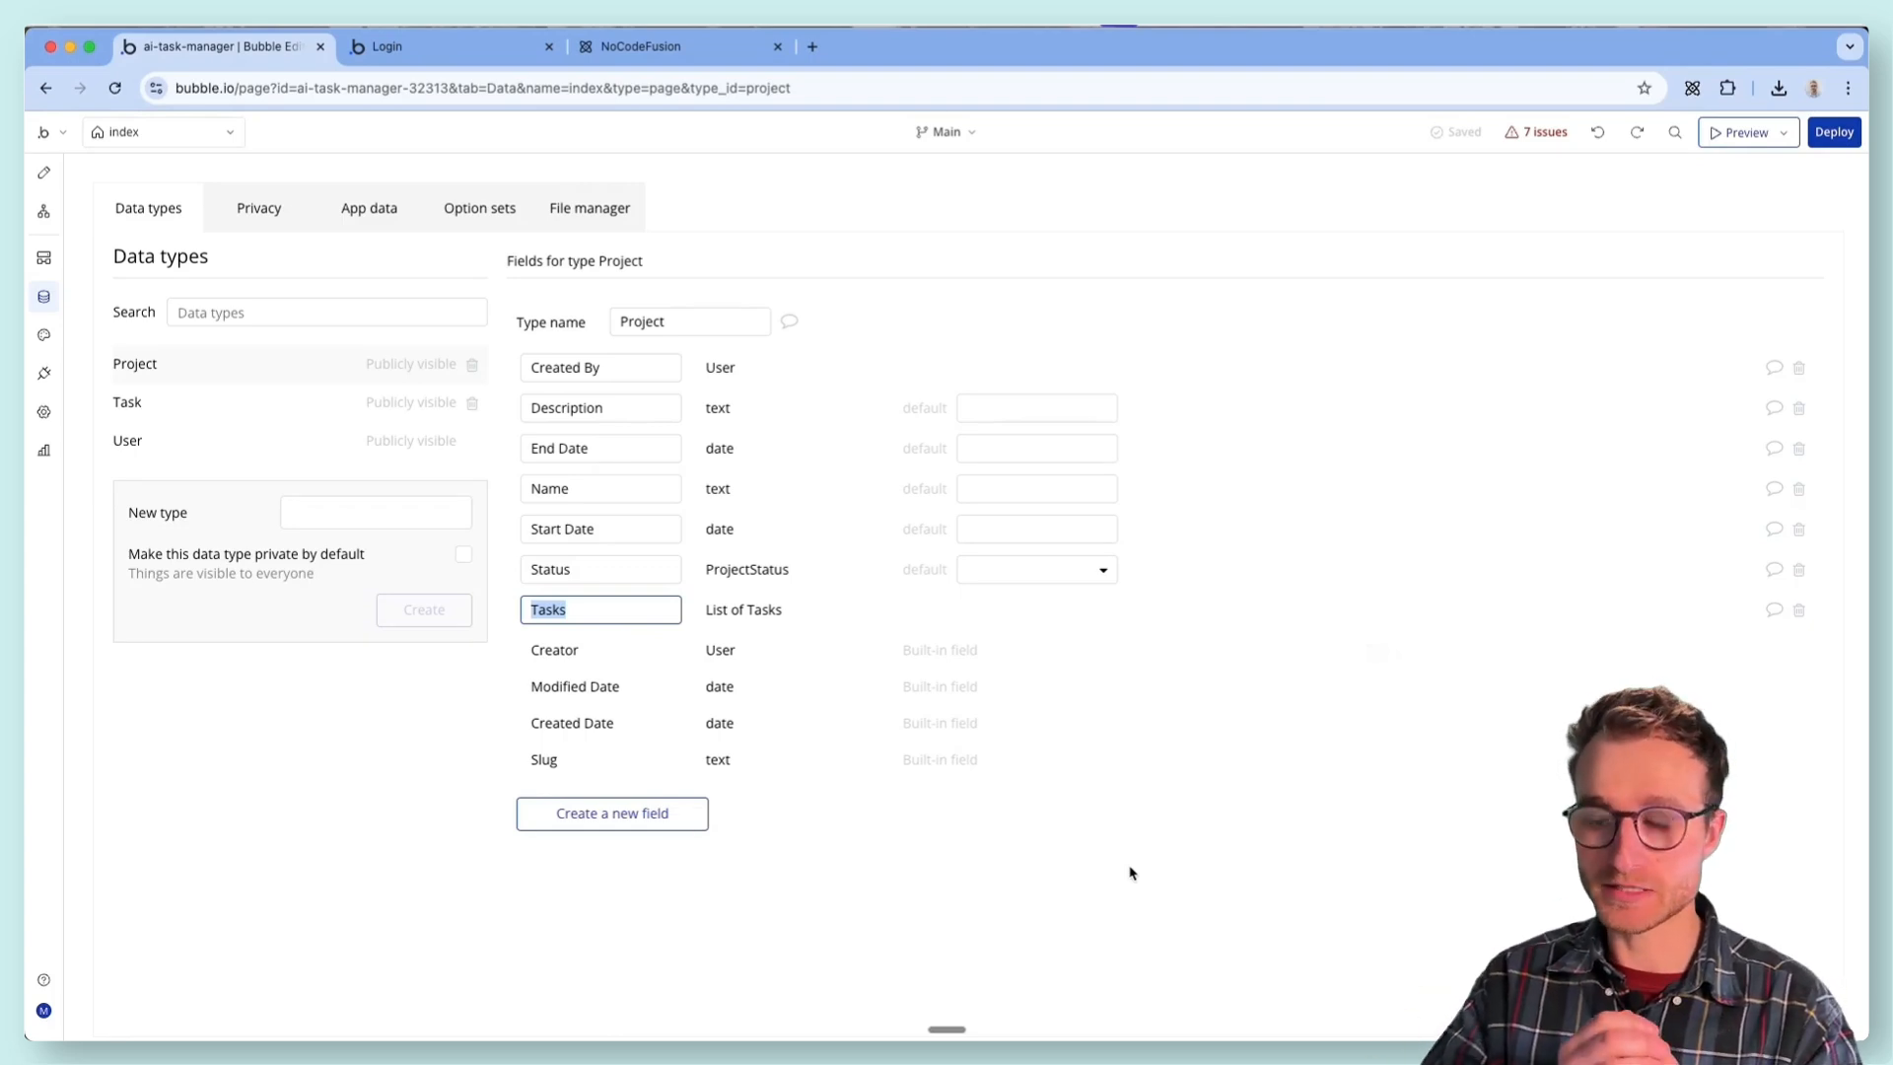
click(143, 391)
click(143, 392)
drag(597, 612, 526, 601)
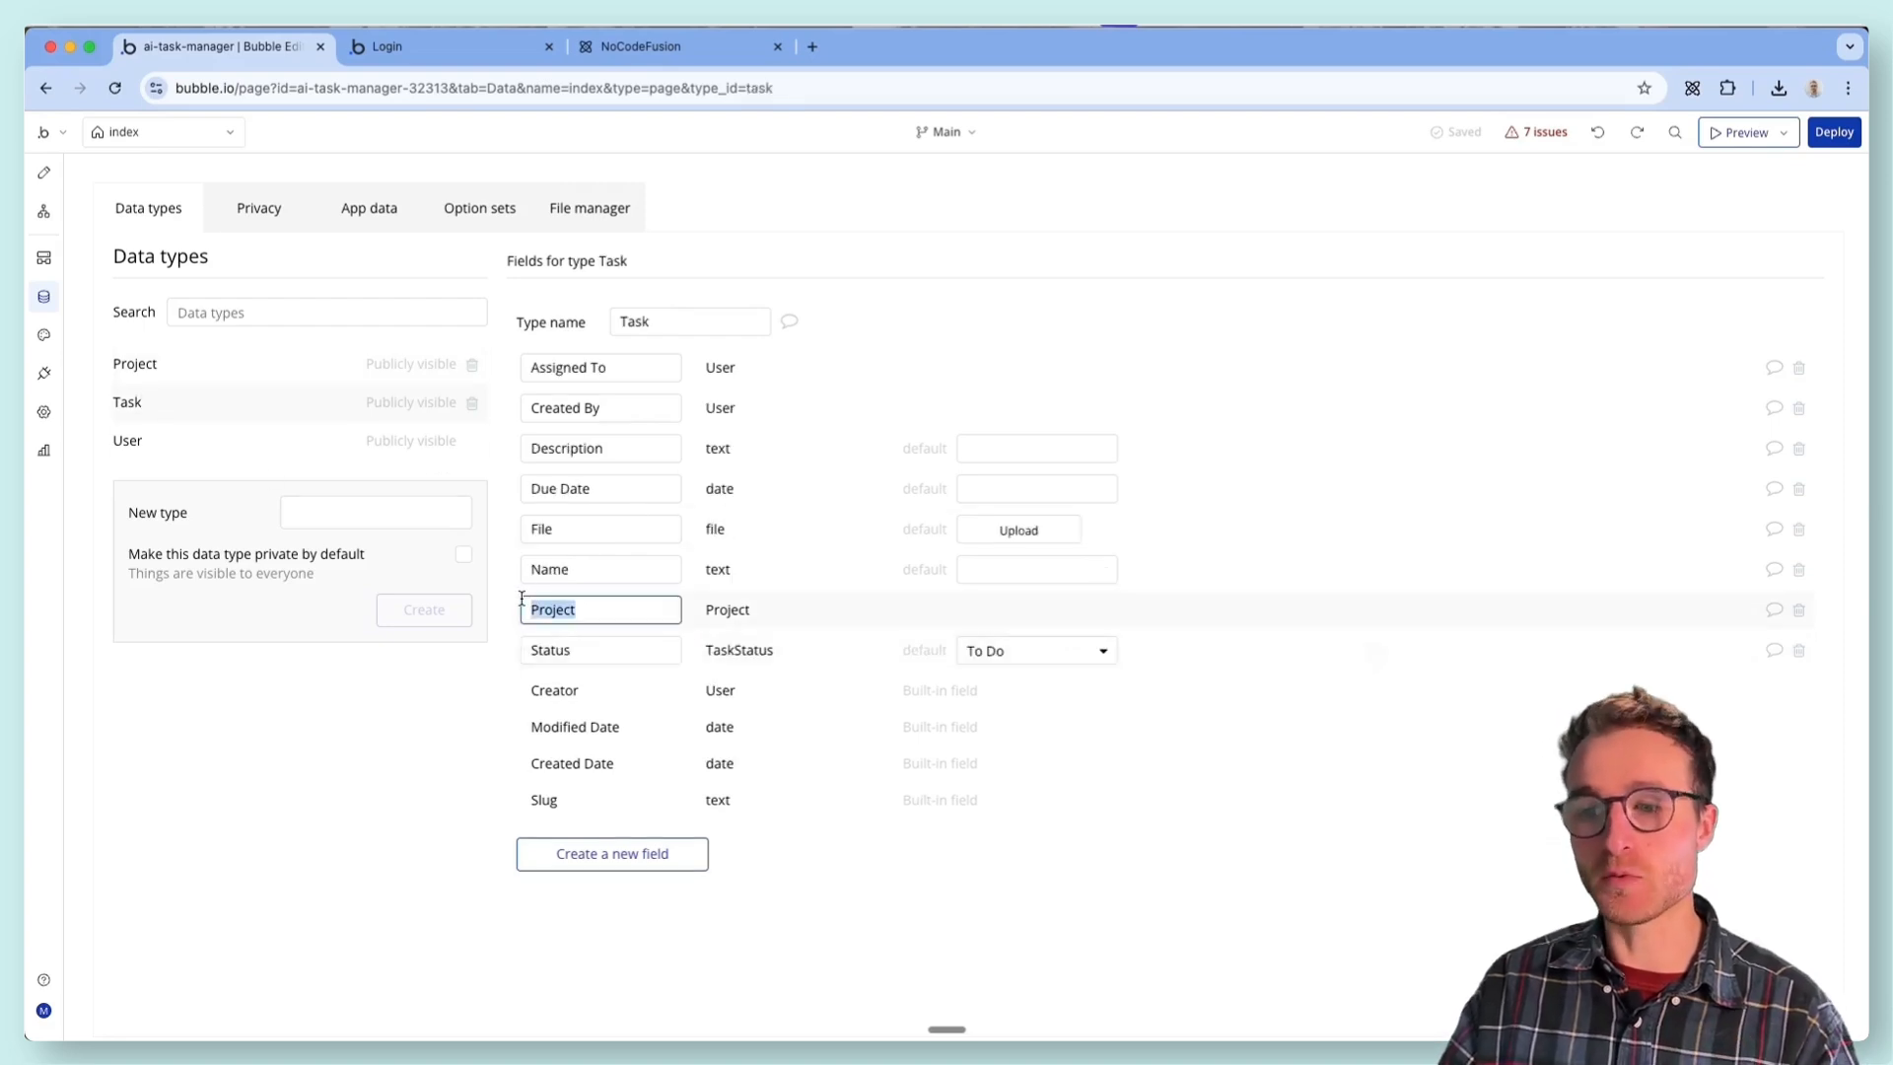
- Delete the Tasks list field from the Project data type
click(182, 365)
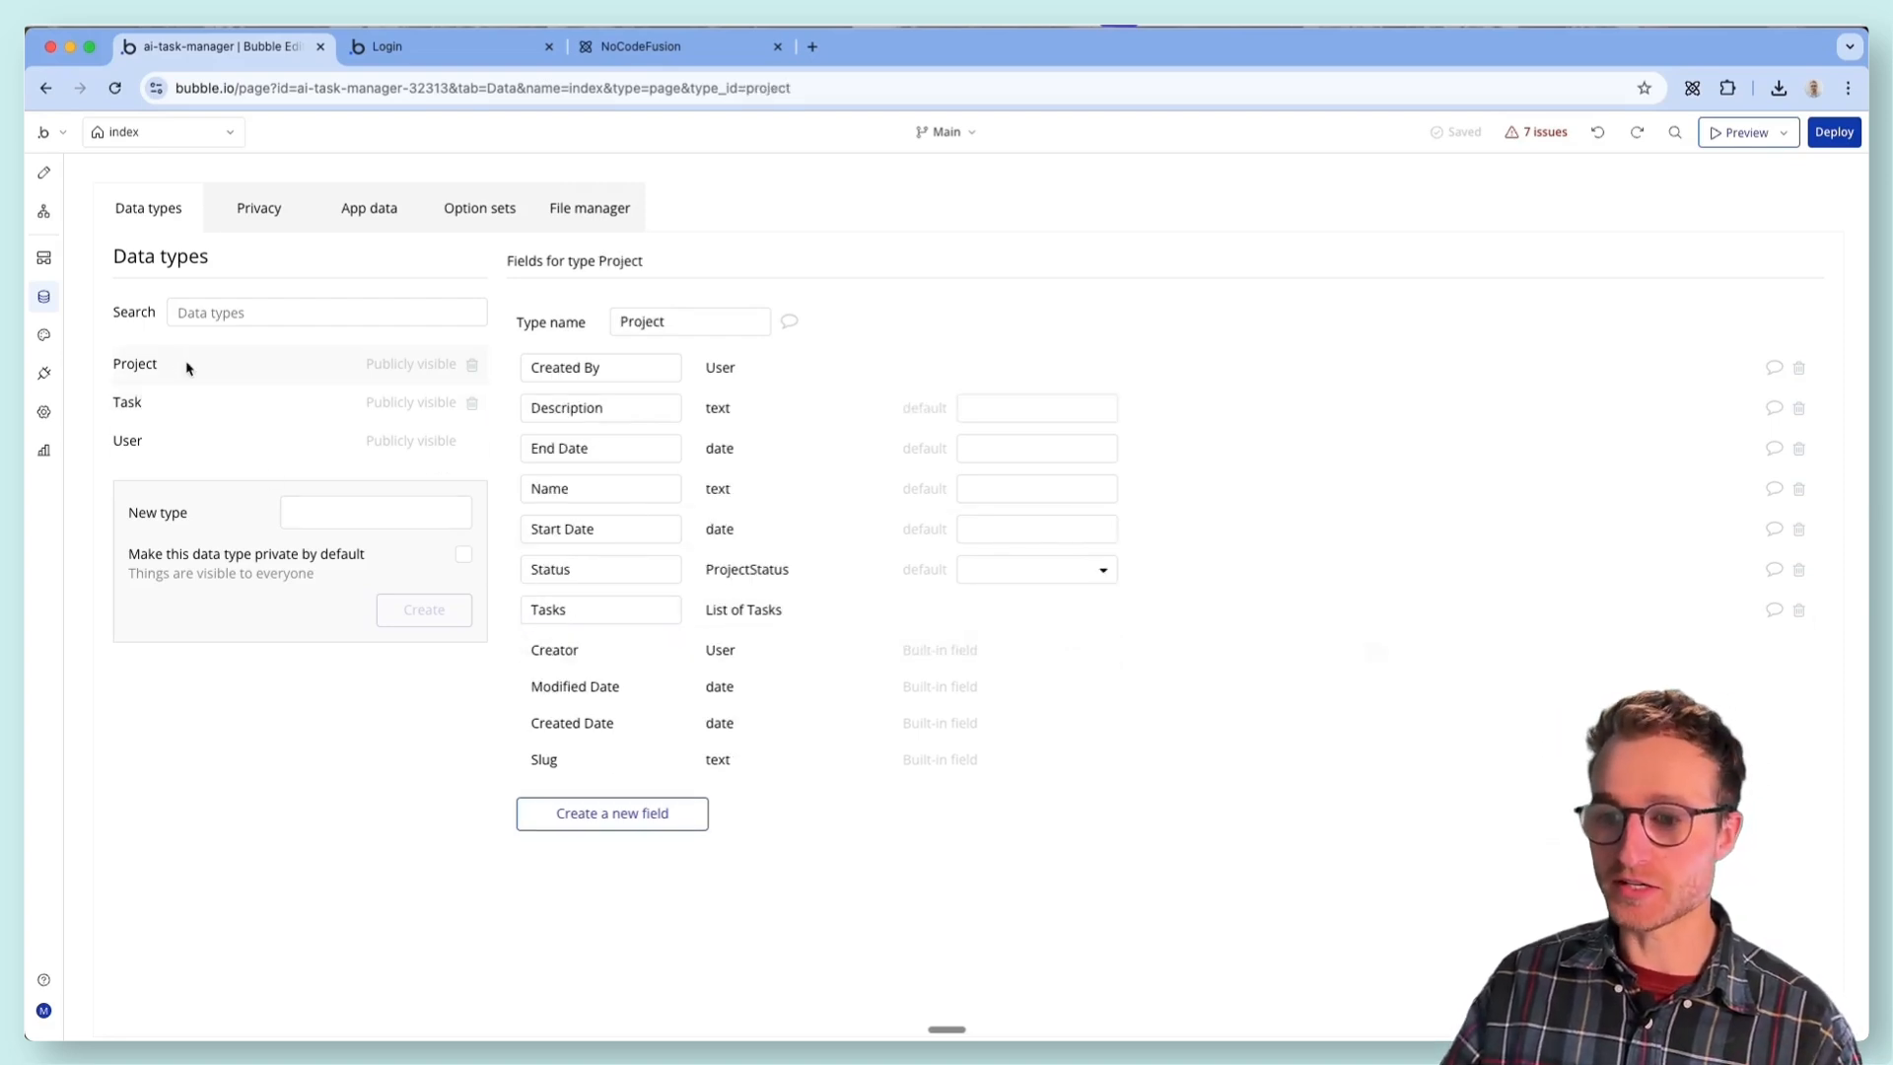
click(1800, 613)
click(946, 393)
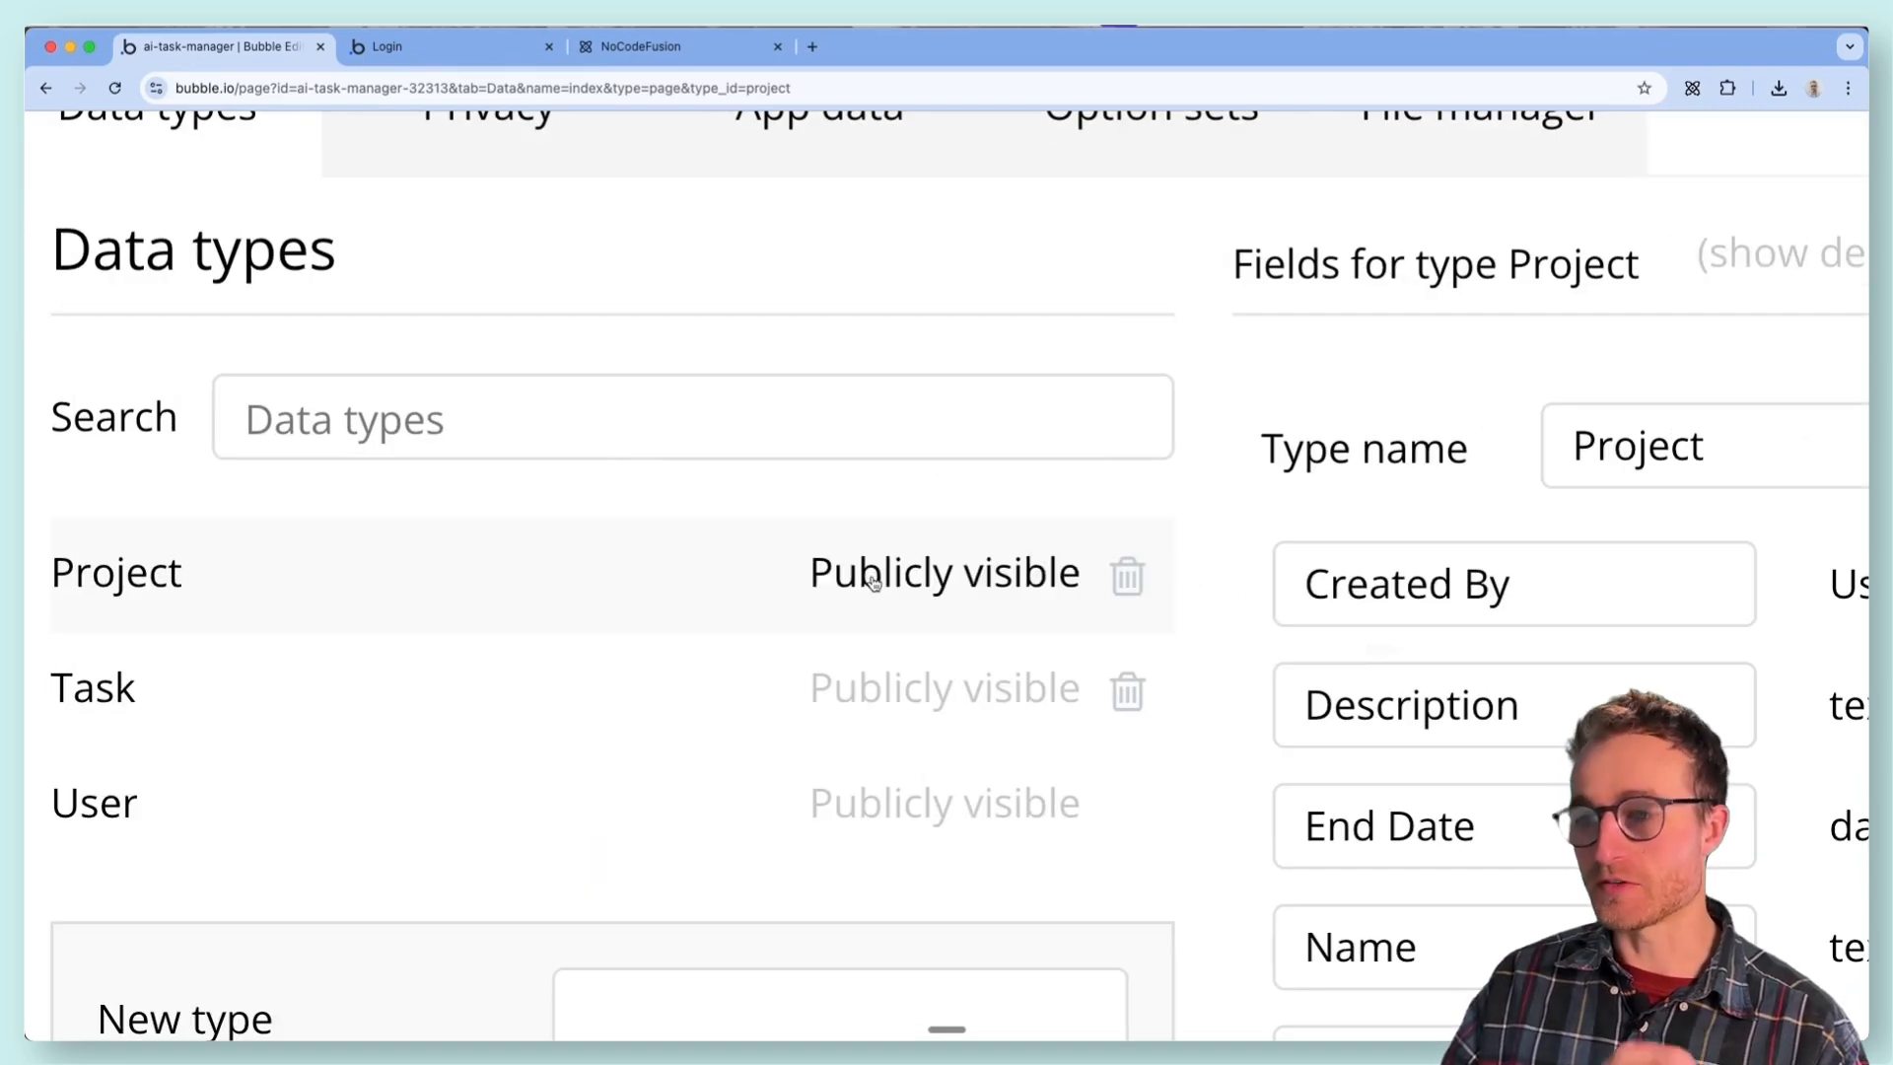
- Check the privacy rules for Project and look over the Task and Project data types again
click(591, 118)
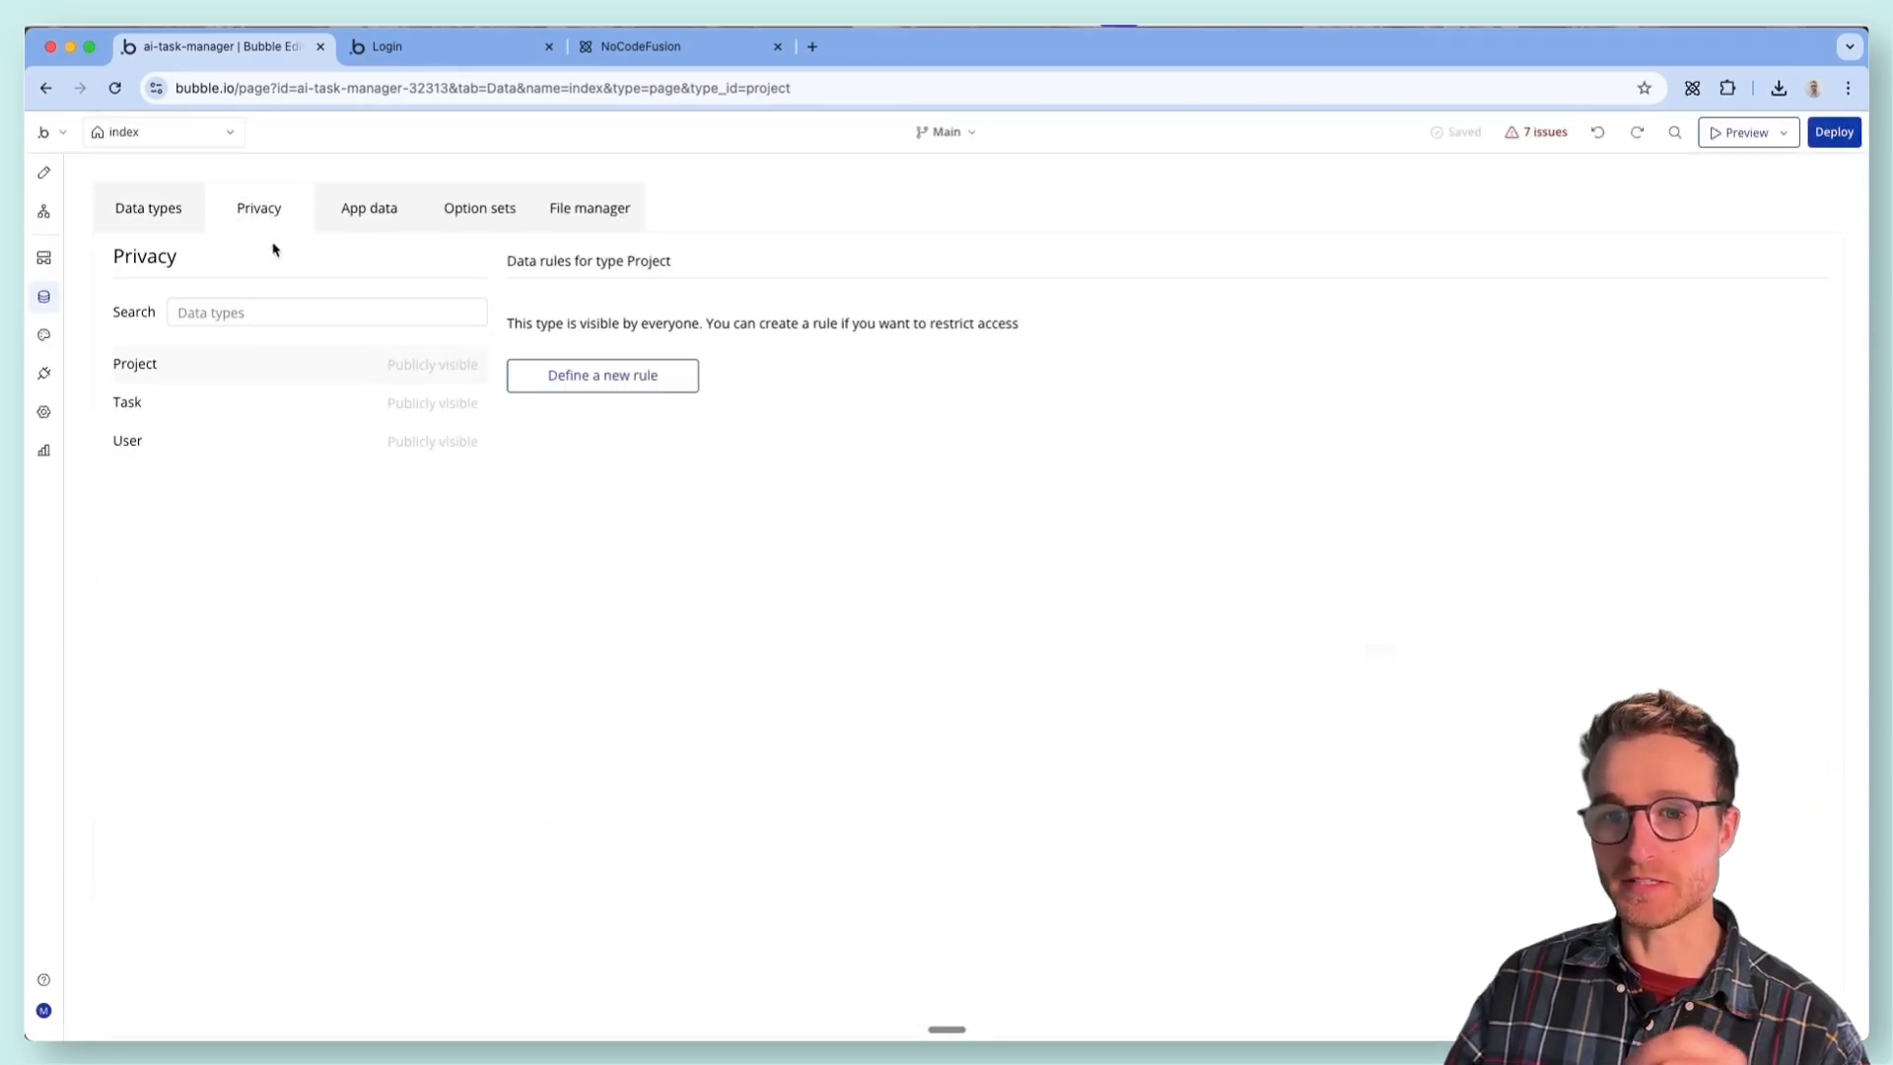
click(150, 202)
click(235, 411)
click(247, 363)
click(237, 400)
click(236, 365)
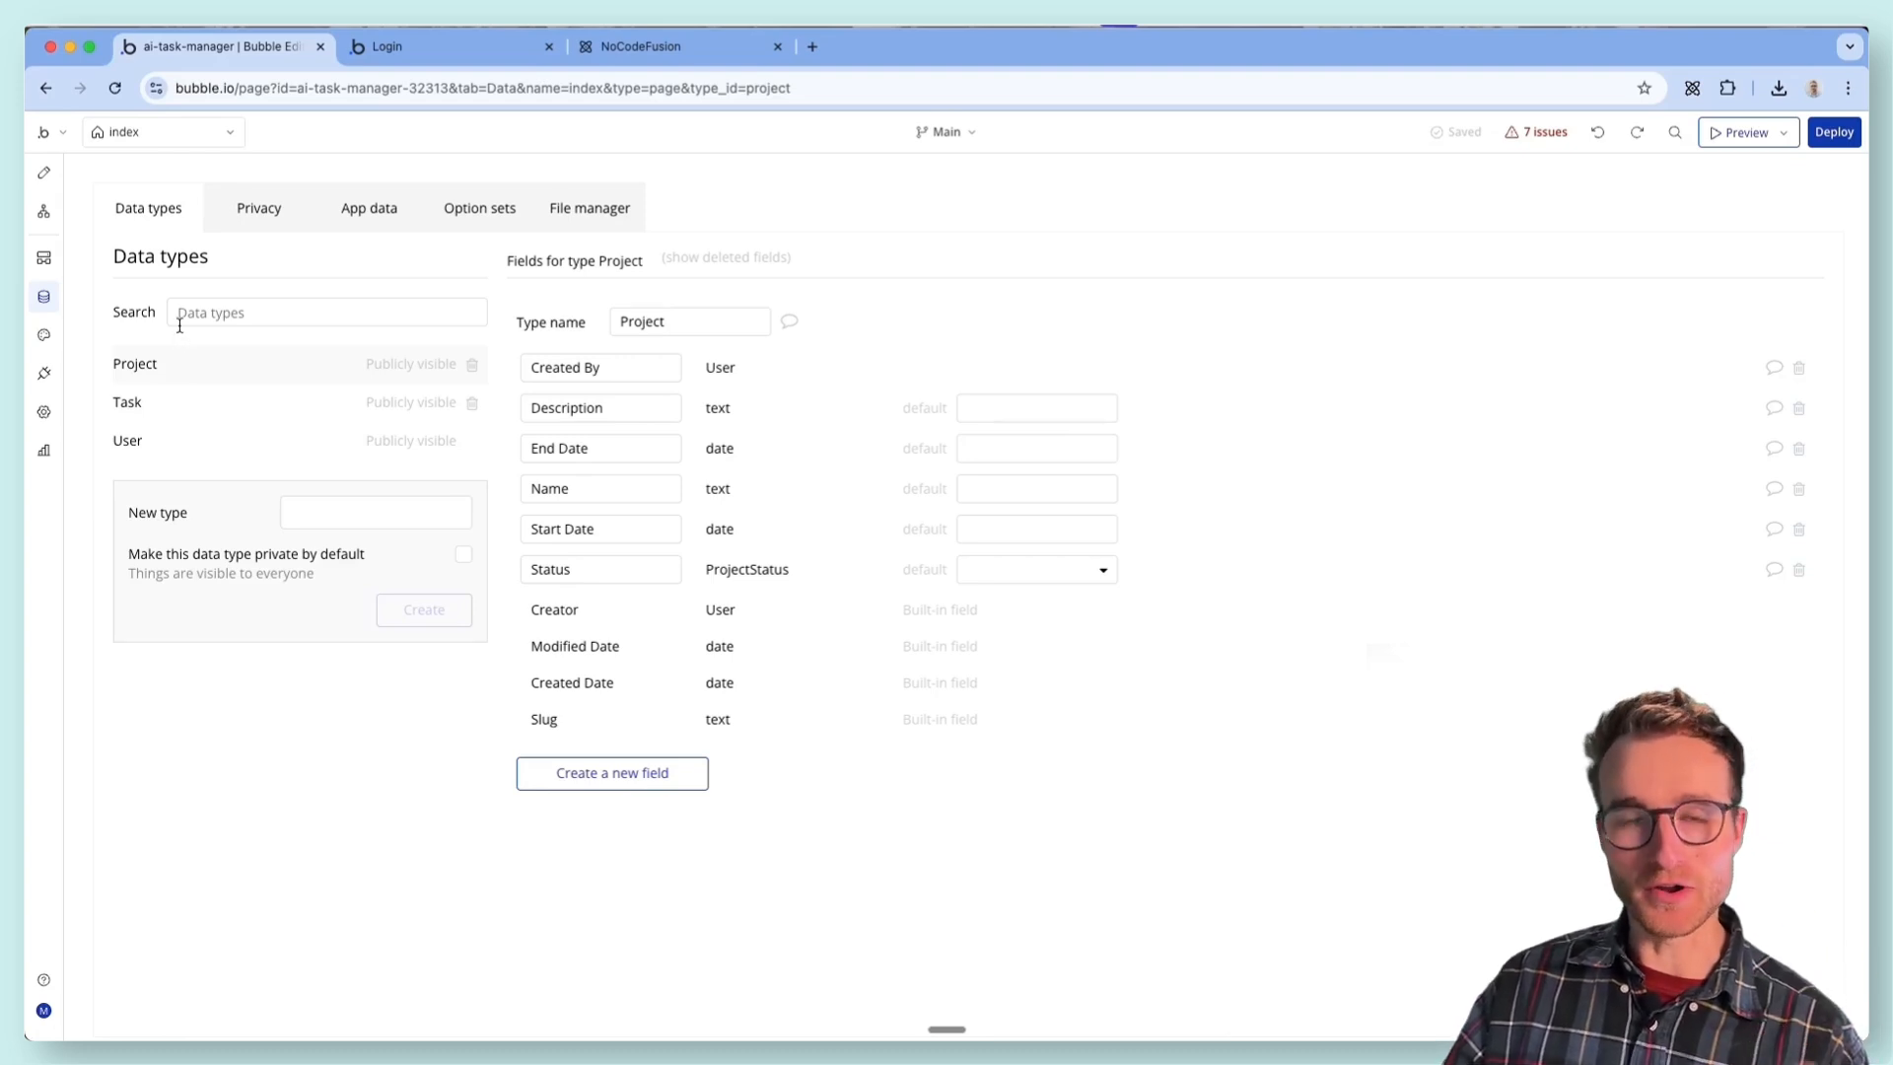
- Return to the design view and open the login page for editing
click(154, 138)
click(40, 180)
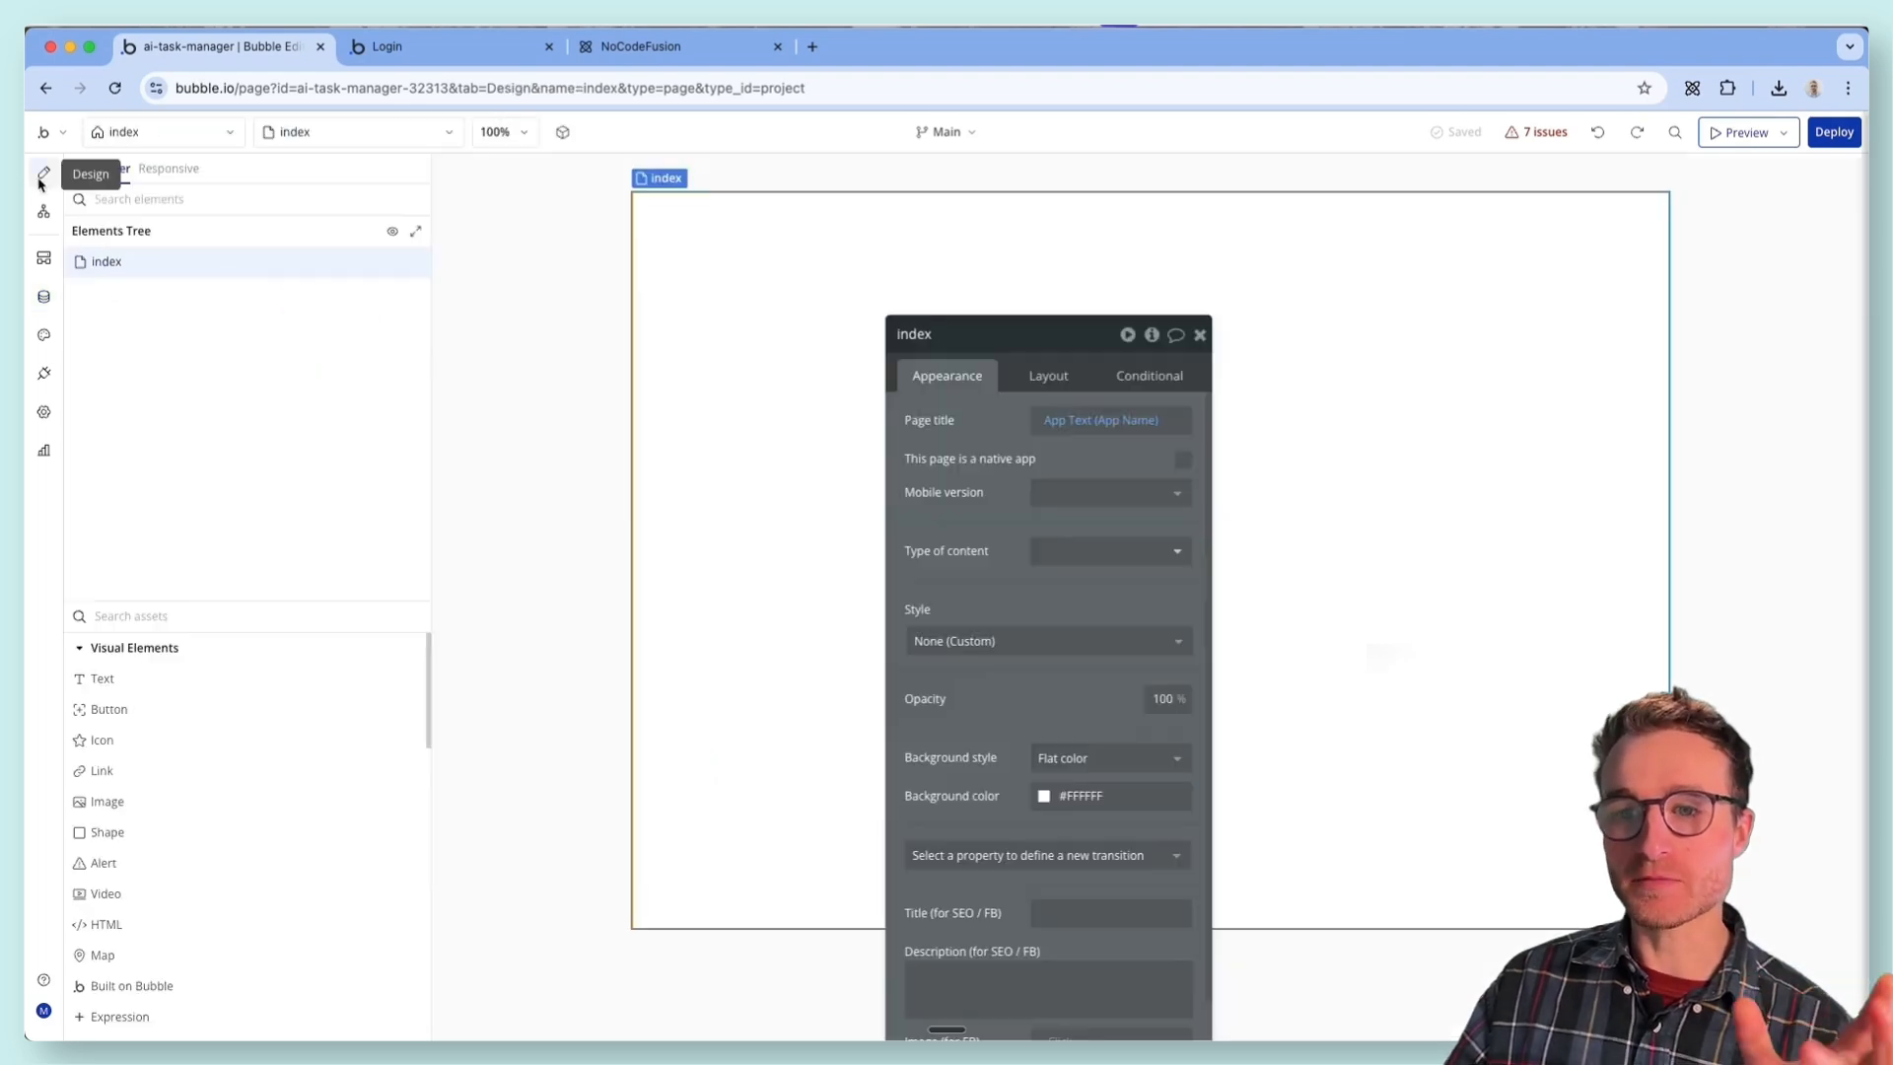
click(211, 139)
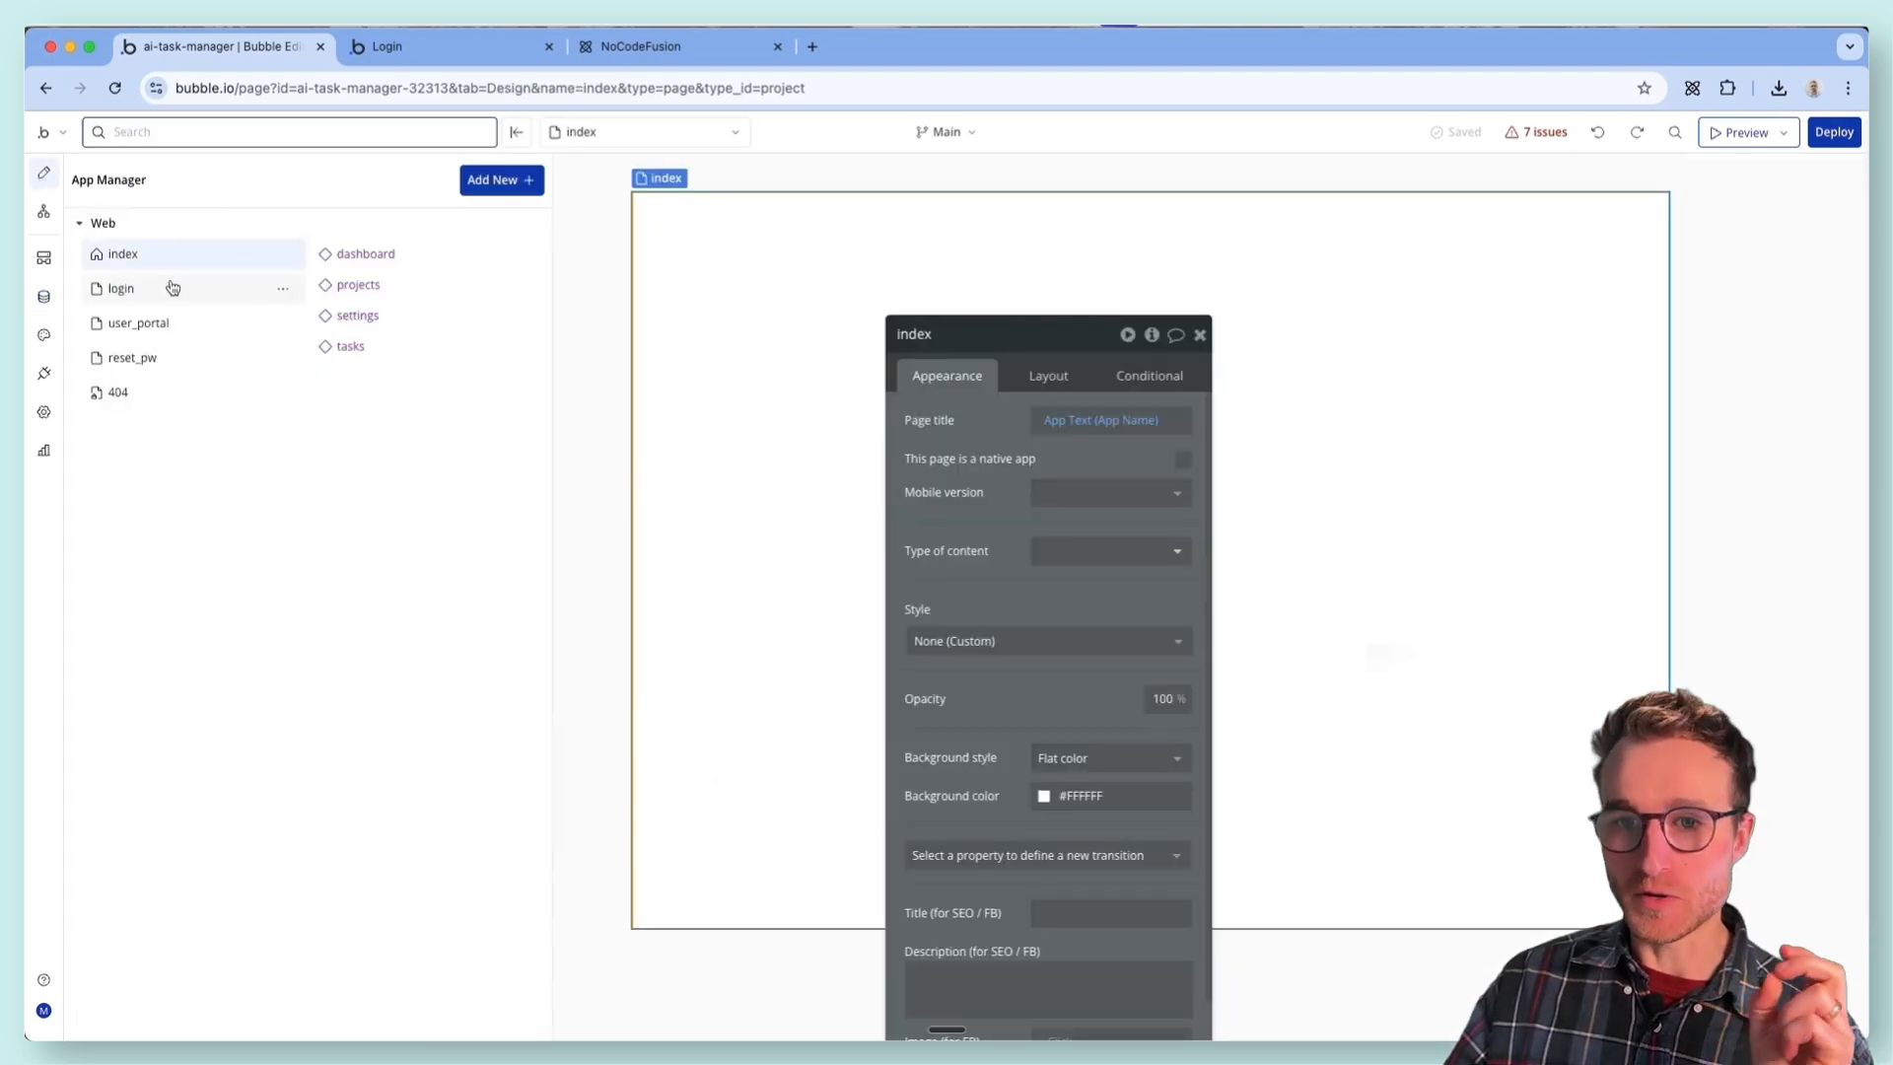
click(173, 287)
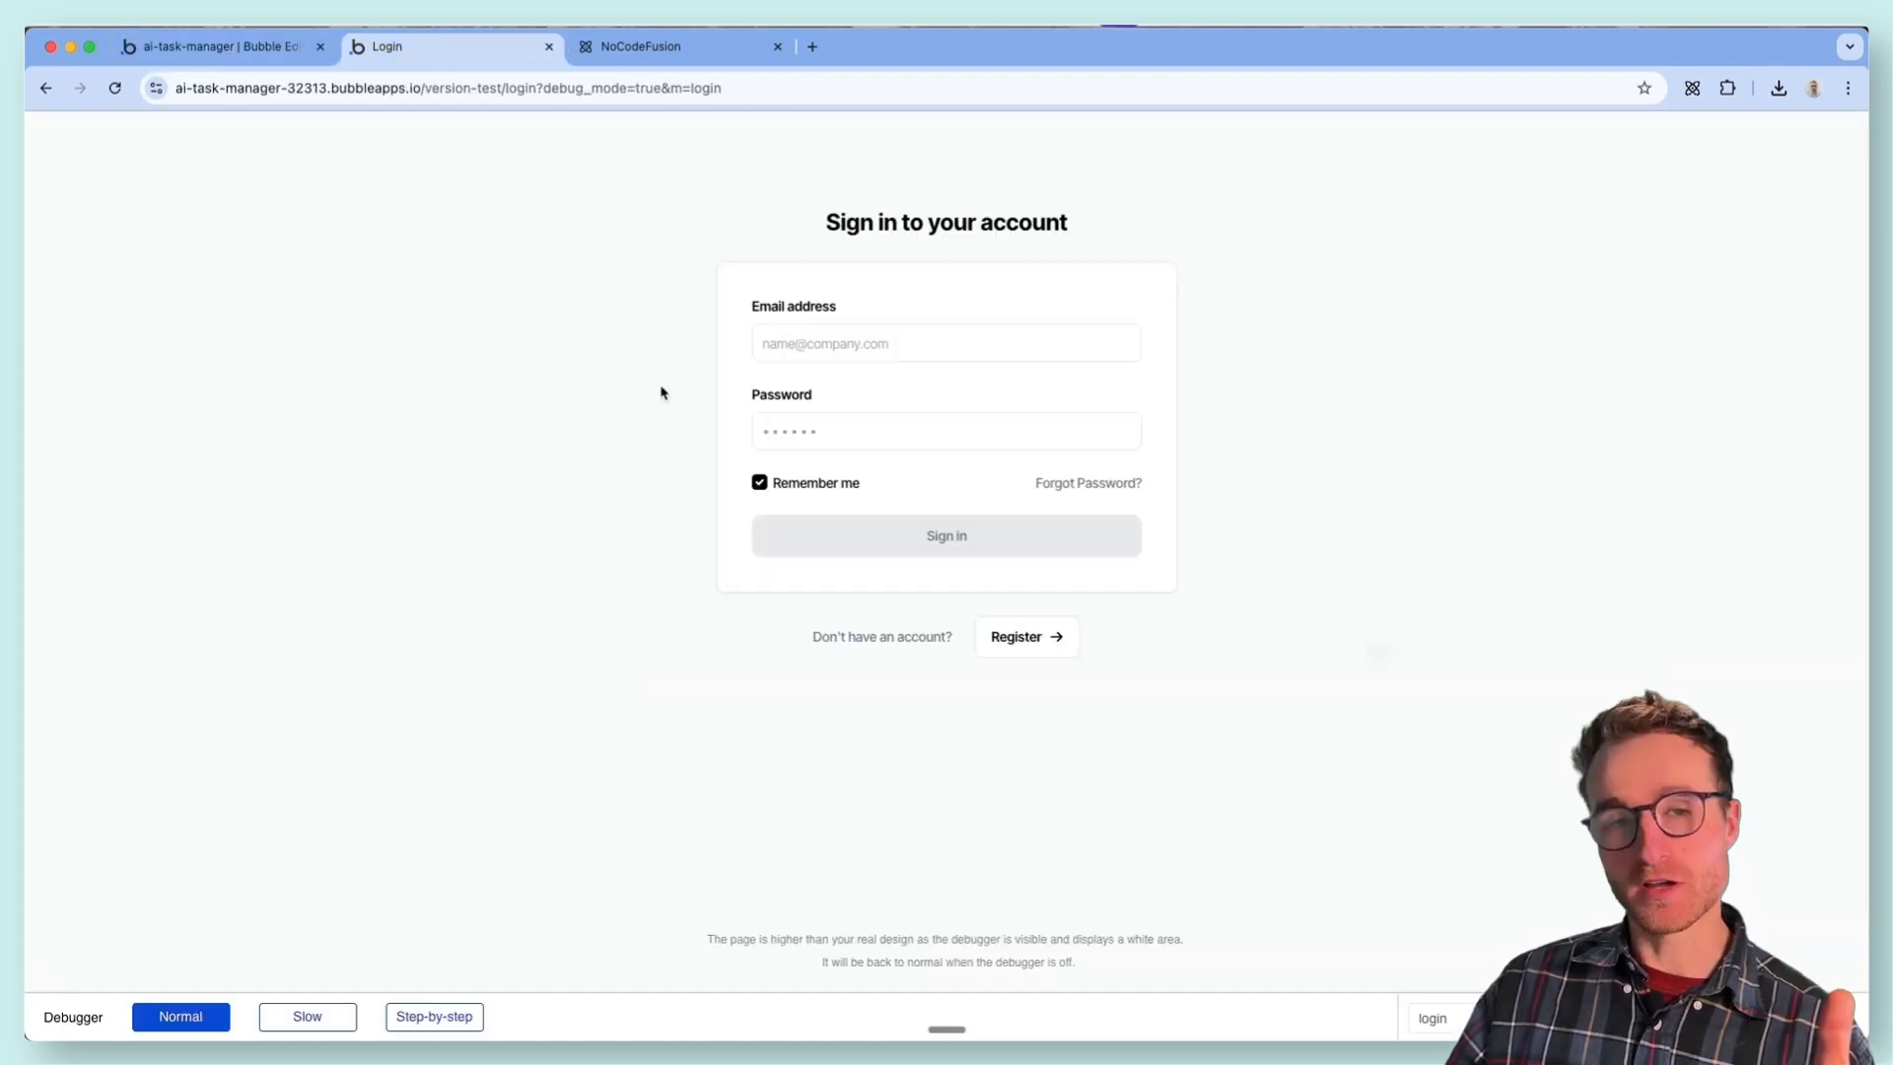
- In the login page preview, toggle between the registration and sign-in forms to check how they switch
click(1054, 638)
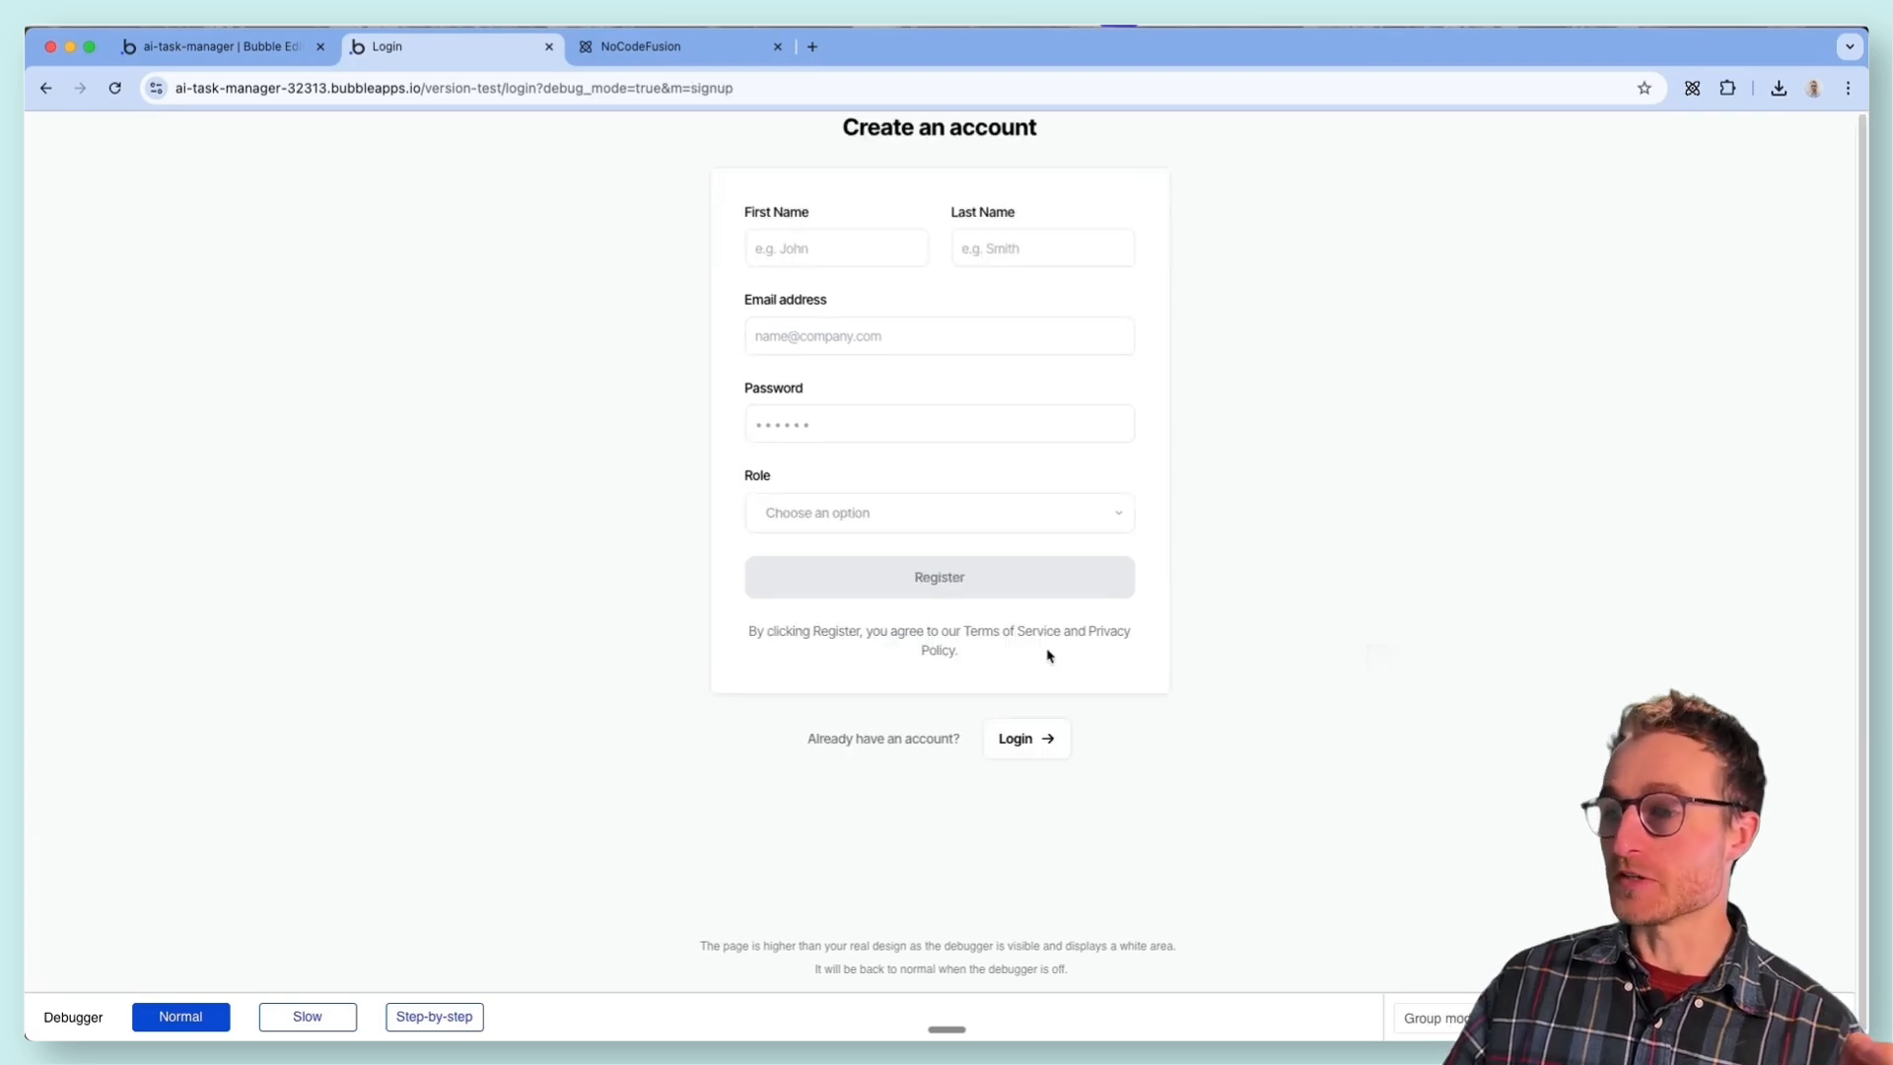
click(1035, 741)
click(1048, 639)
click(1031, 739)
click(1035, 643)
click(1032, 738)
- In the login page editor, expand Group Main Content and Group mode and make the Group Sign in and Group Register elements visible
key(ctrl+shift+Tab)
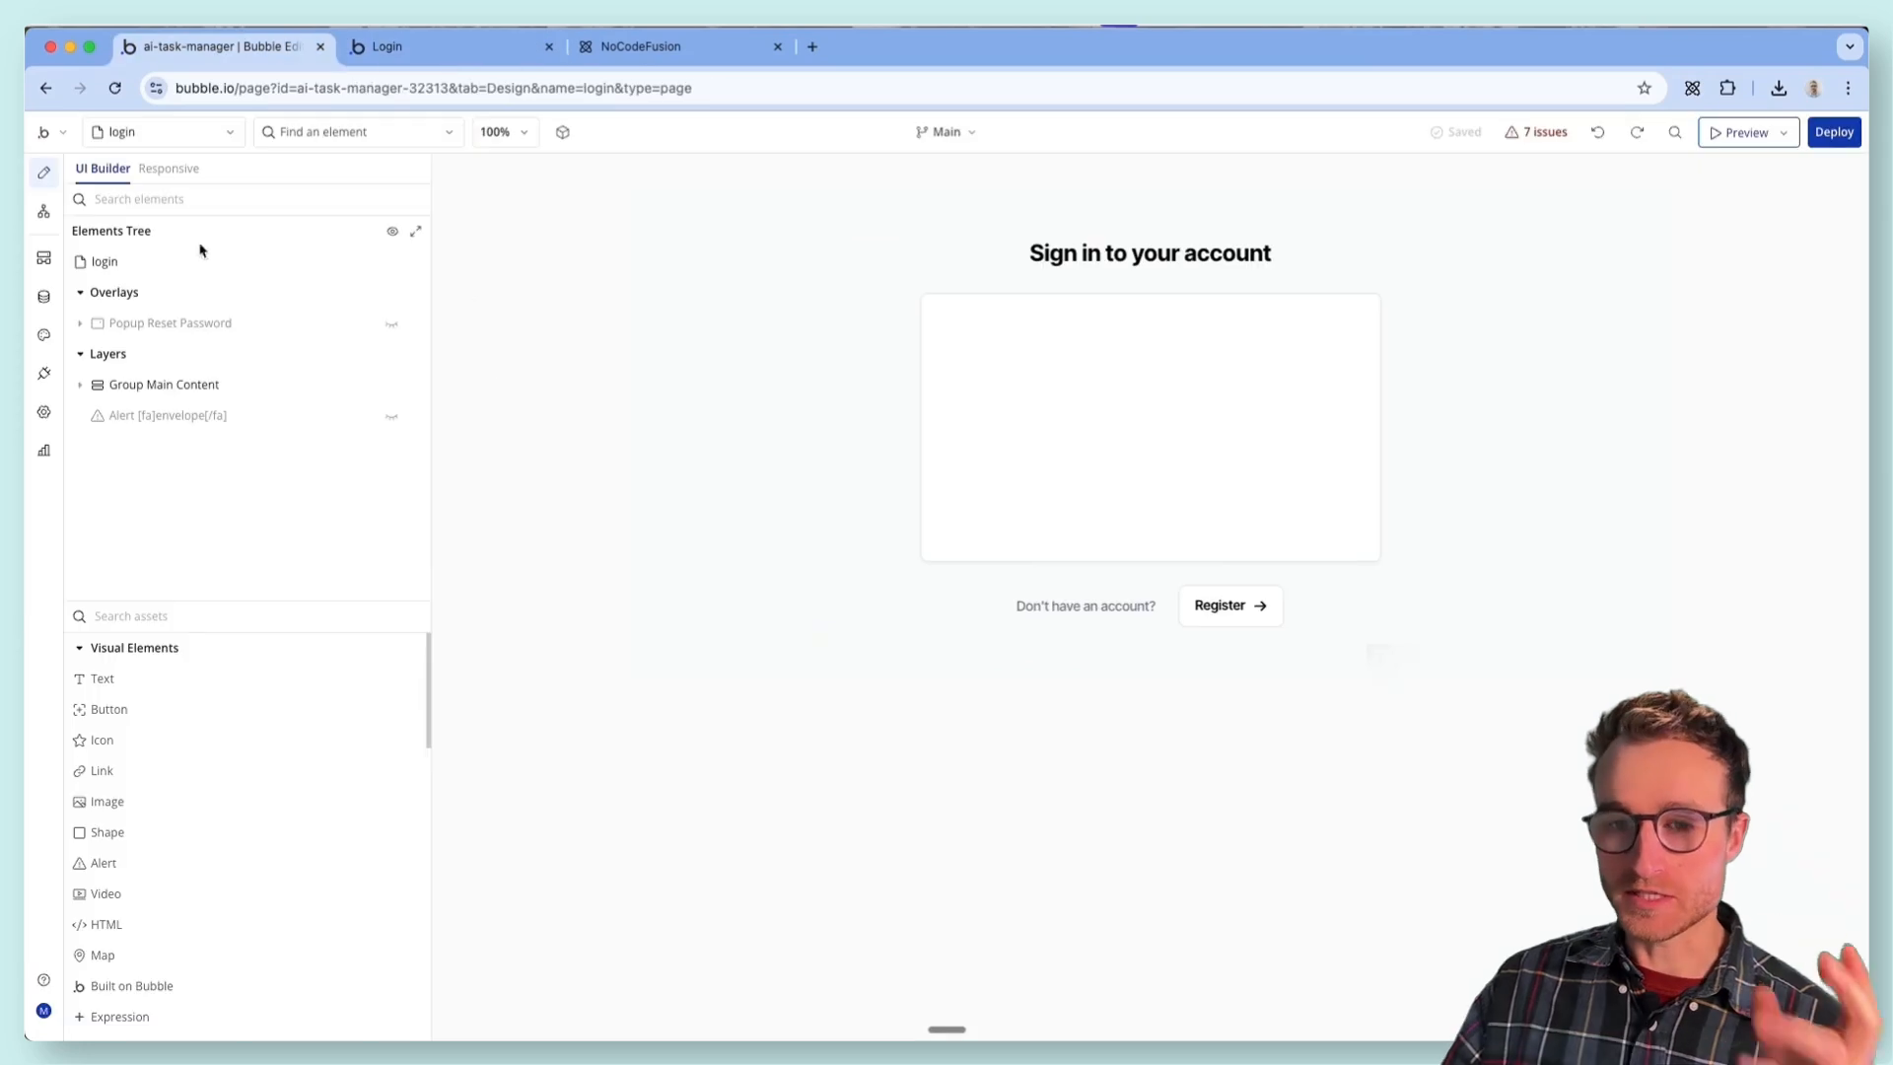
click(82, 384)
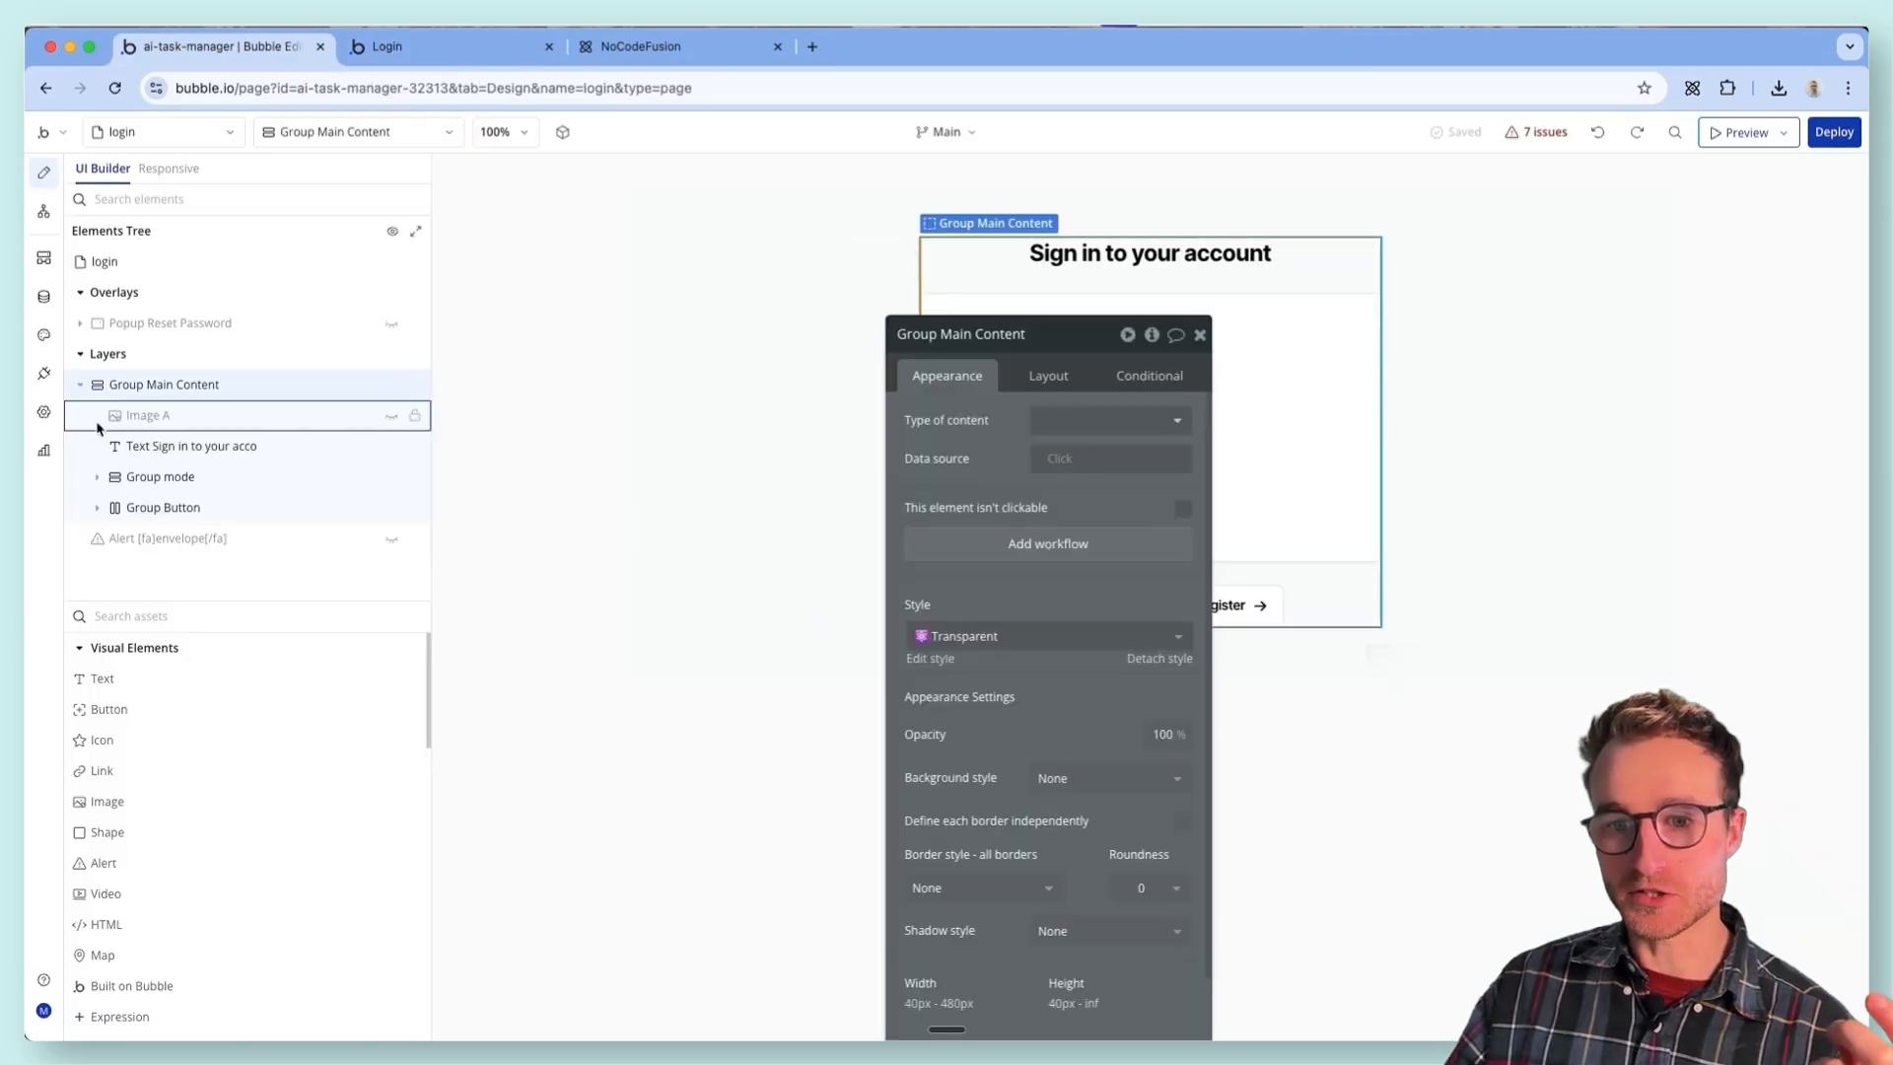
click(100, 478)
drag(937, 334, 494, 551)
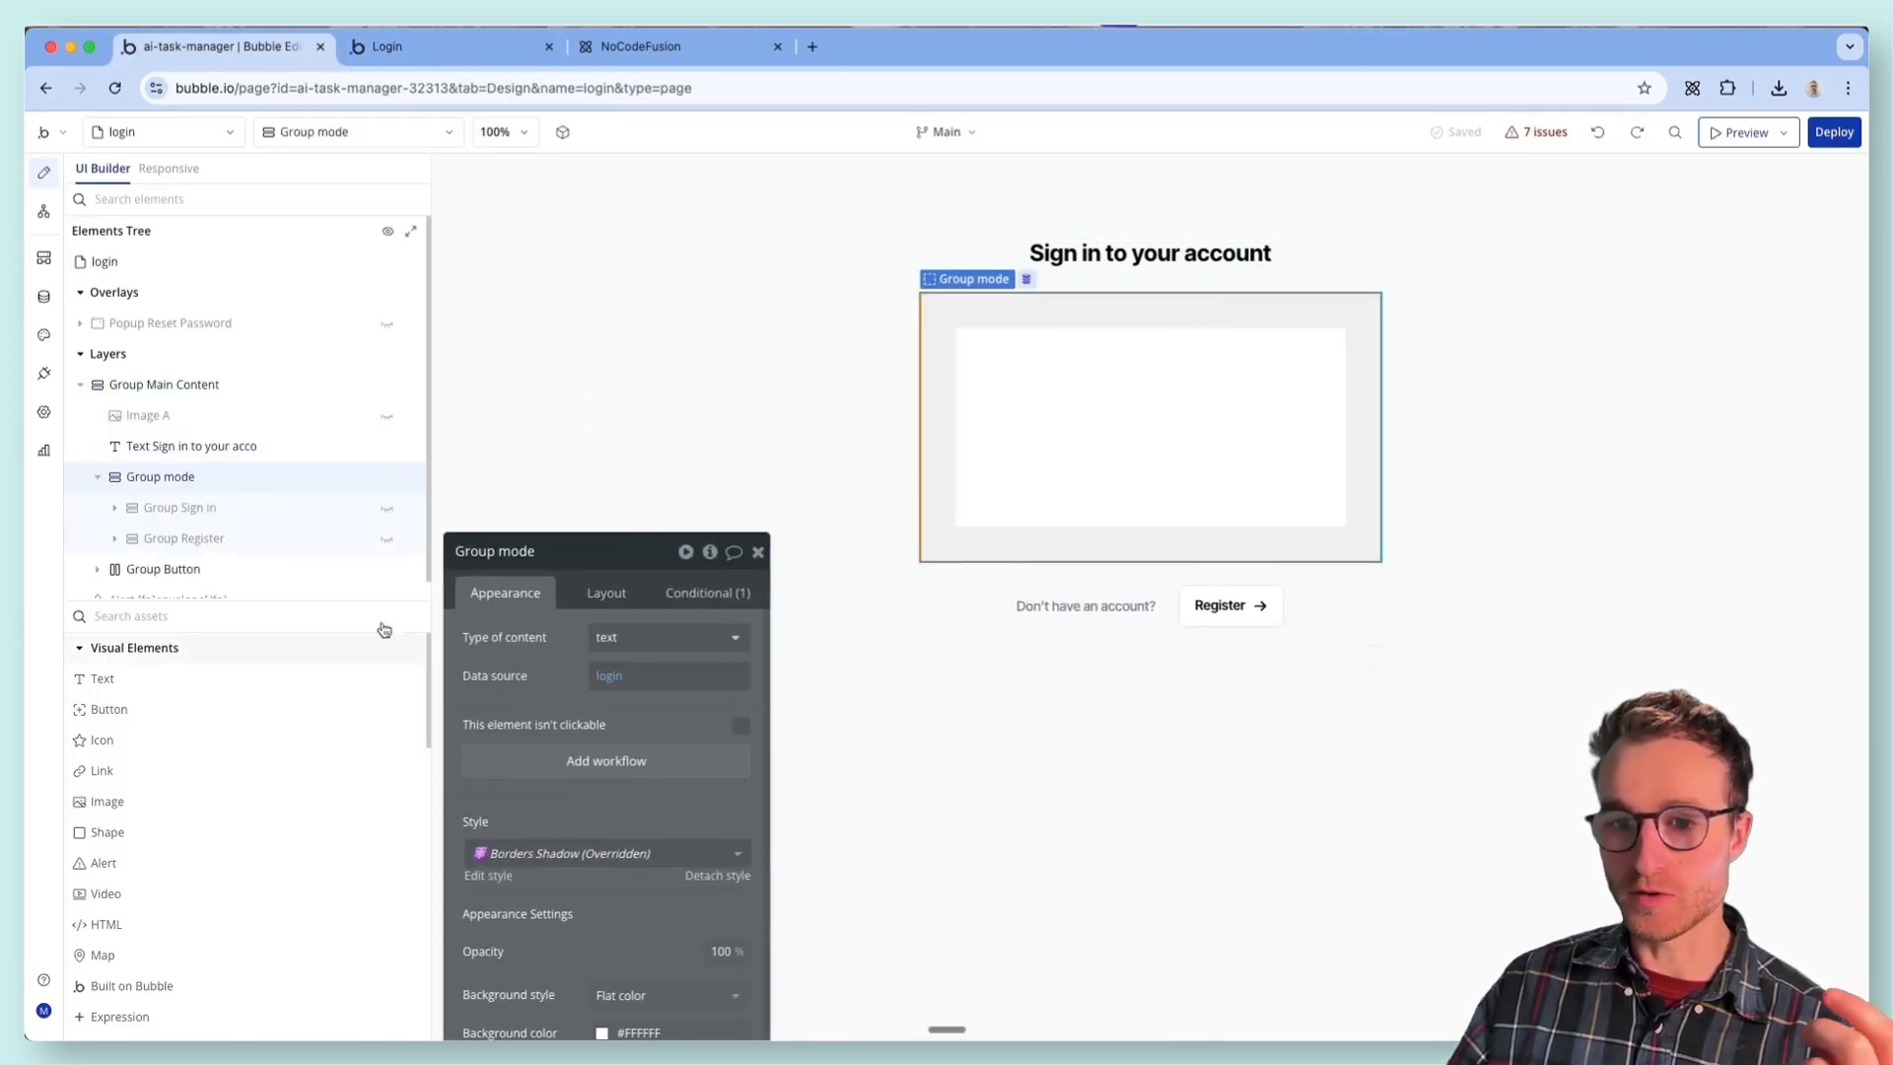
click(386, 510)
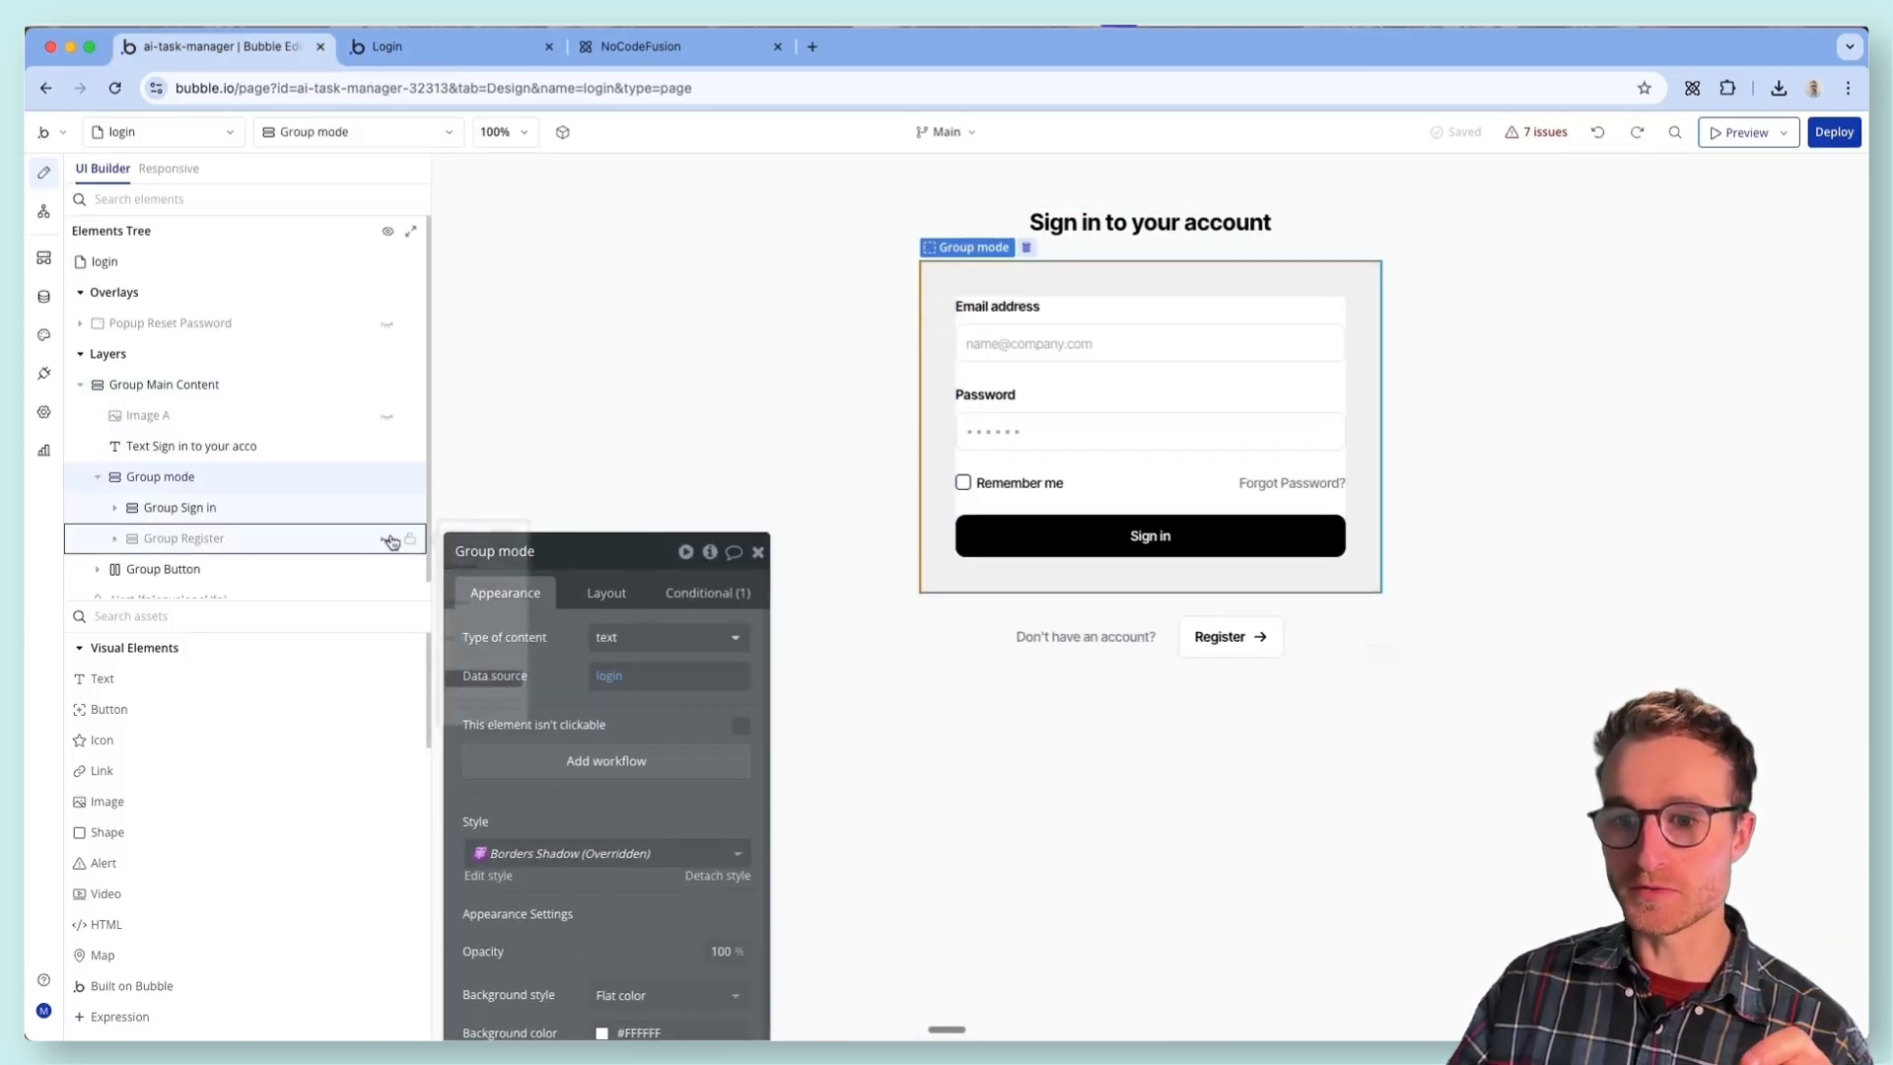
click(386, 539)
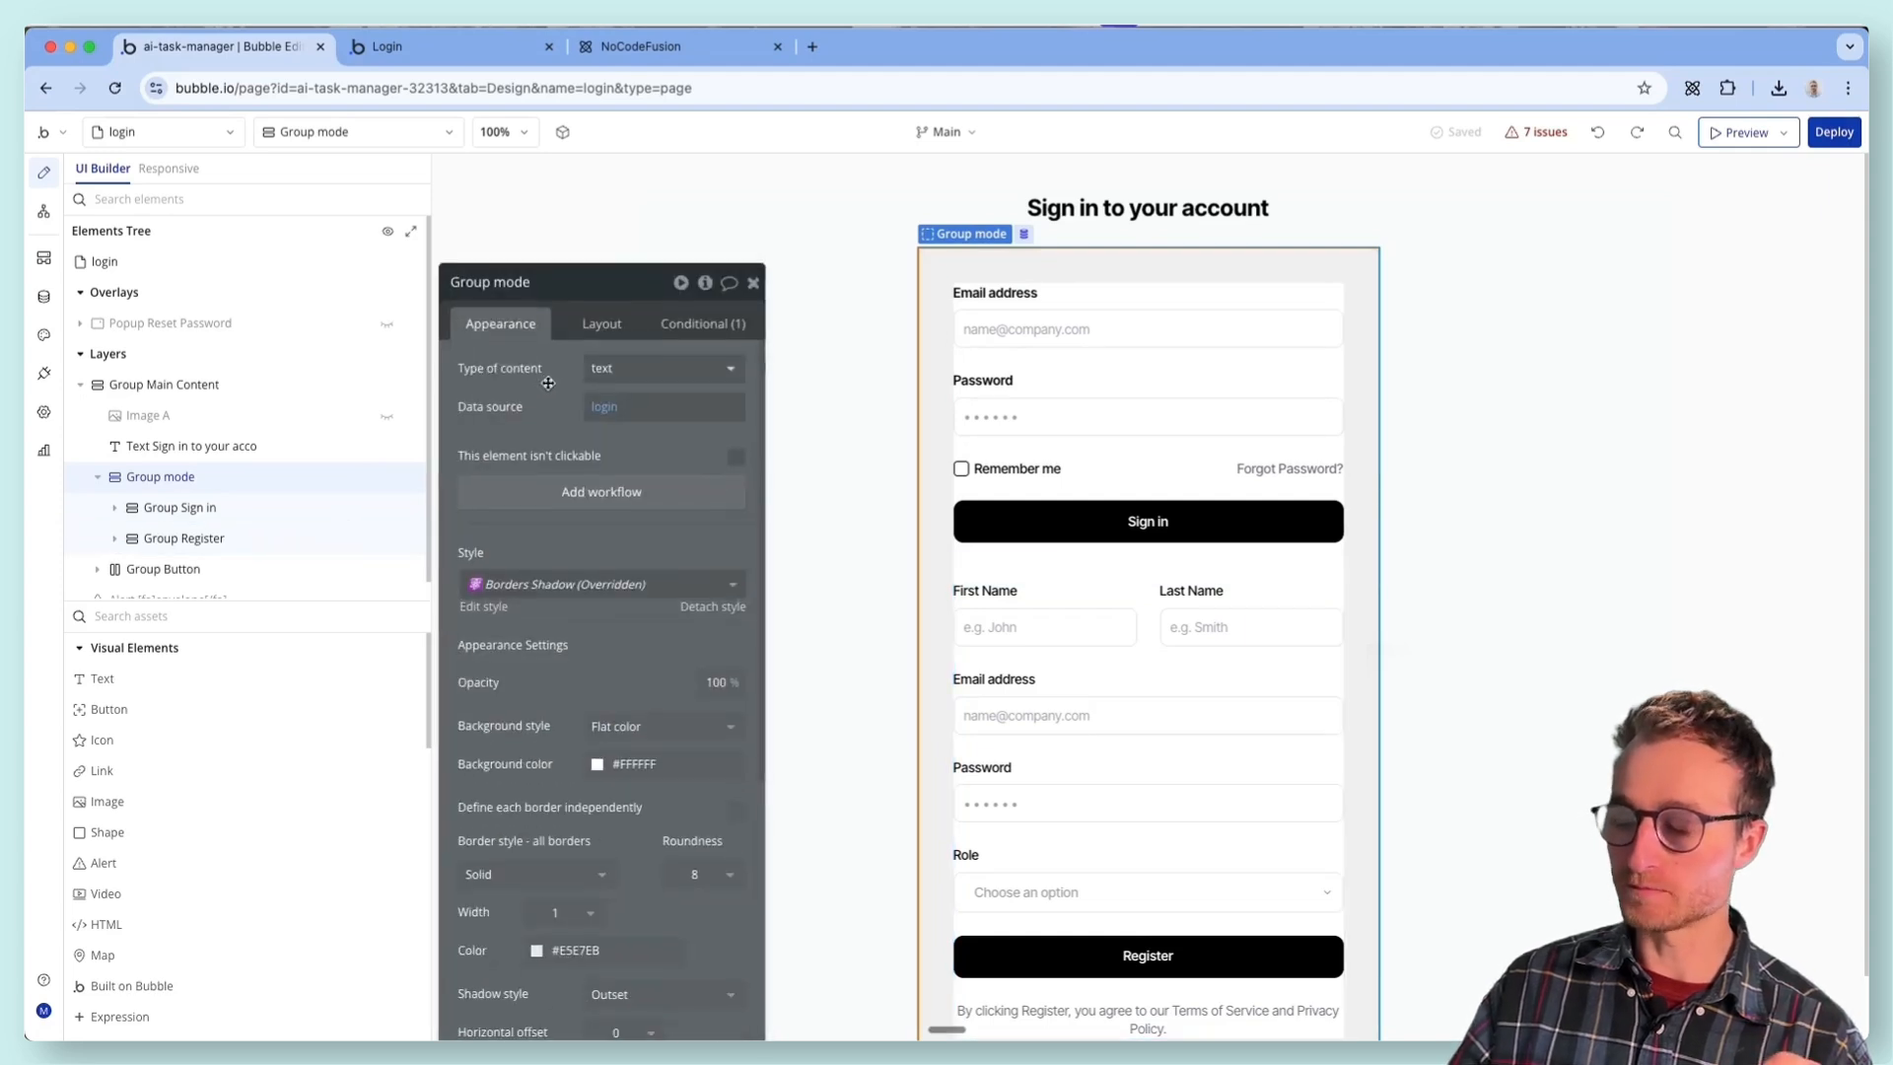
- Open the Sign in button's workflow and examine the settings of its Log the user in action
click(1118, 520)
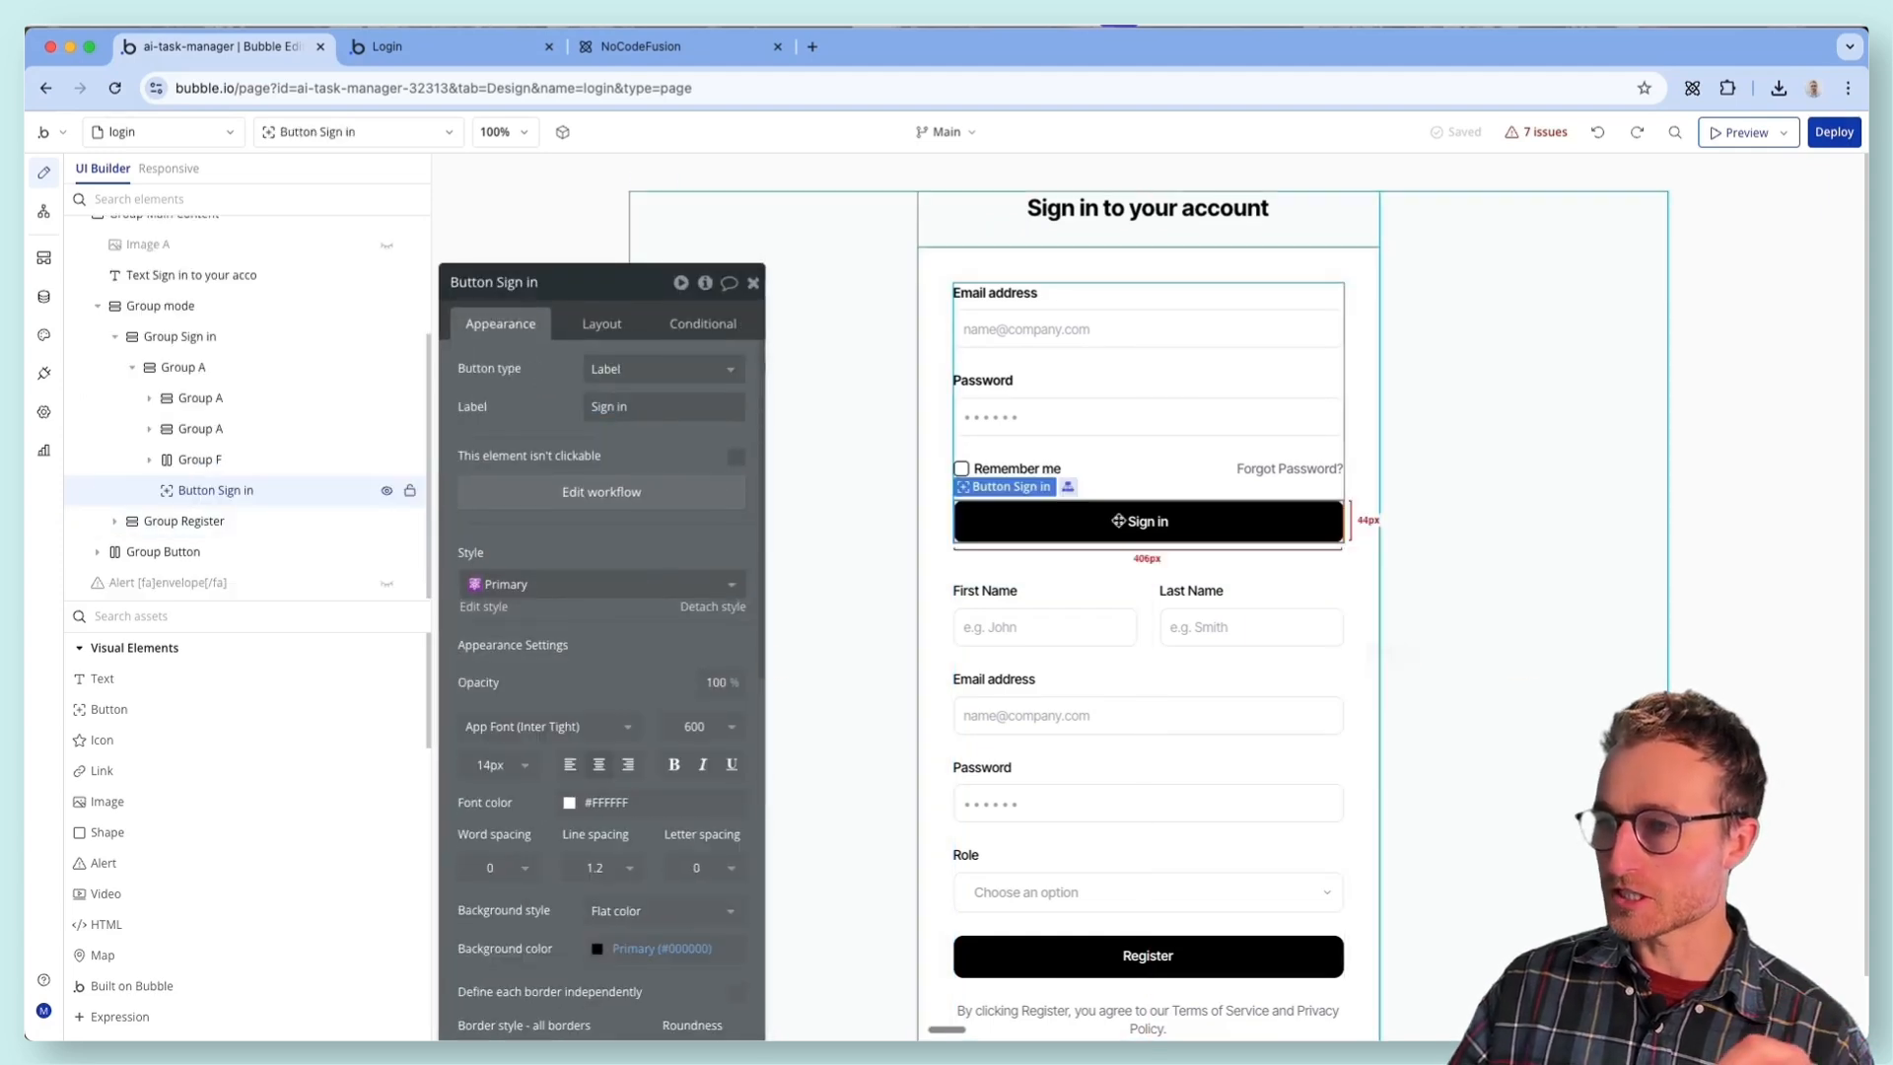
click(645, 492)
click(1064, 335)
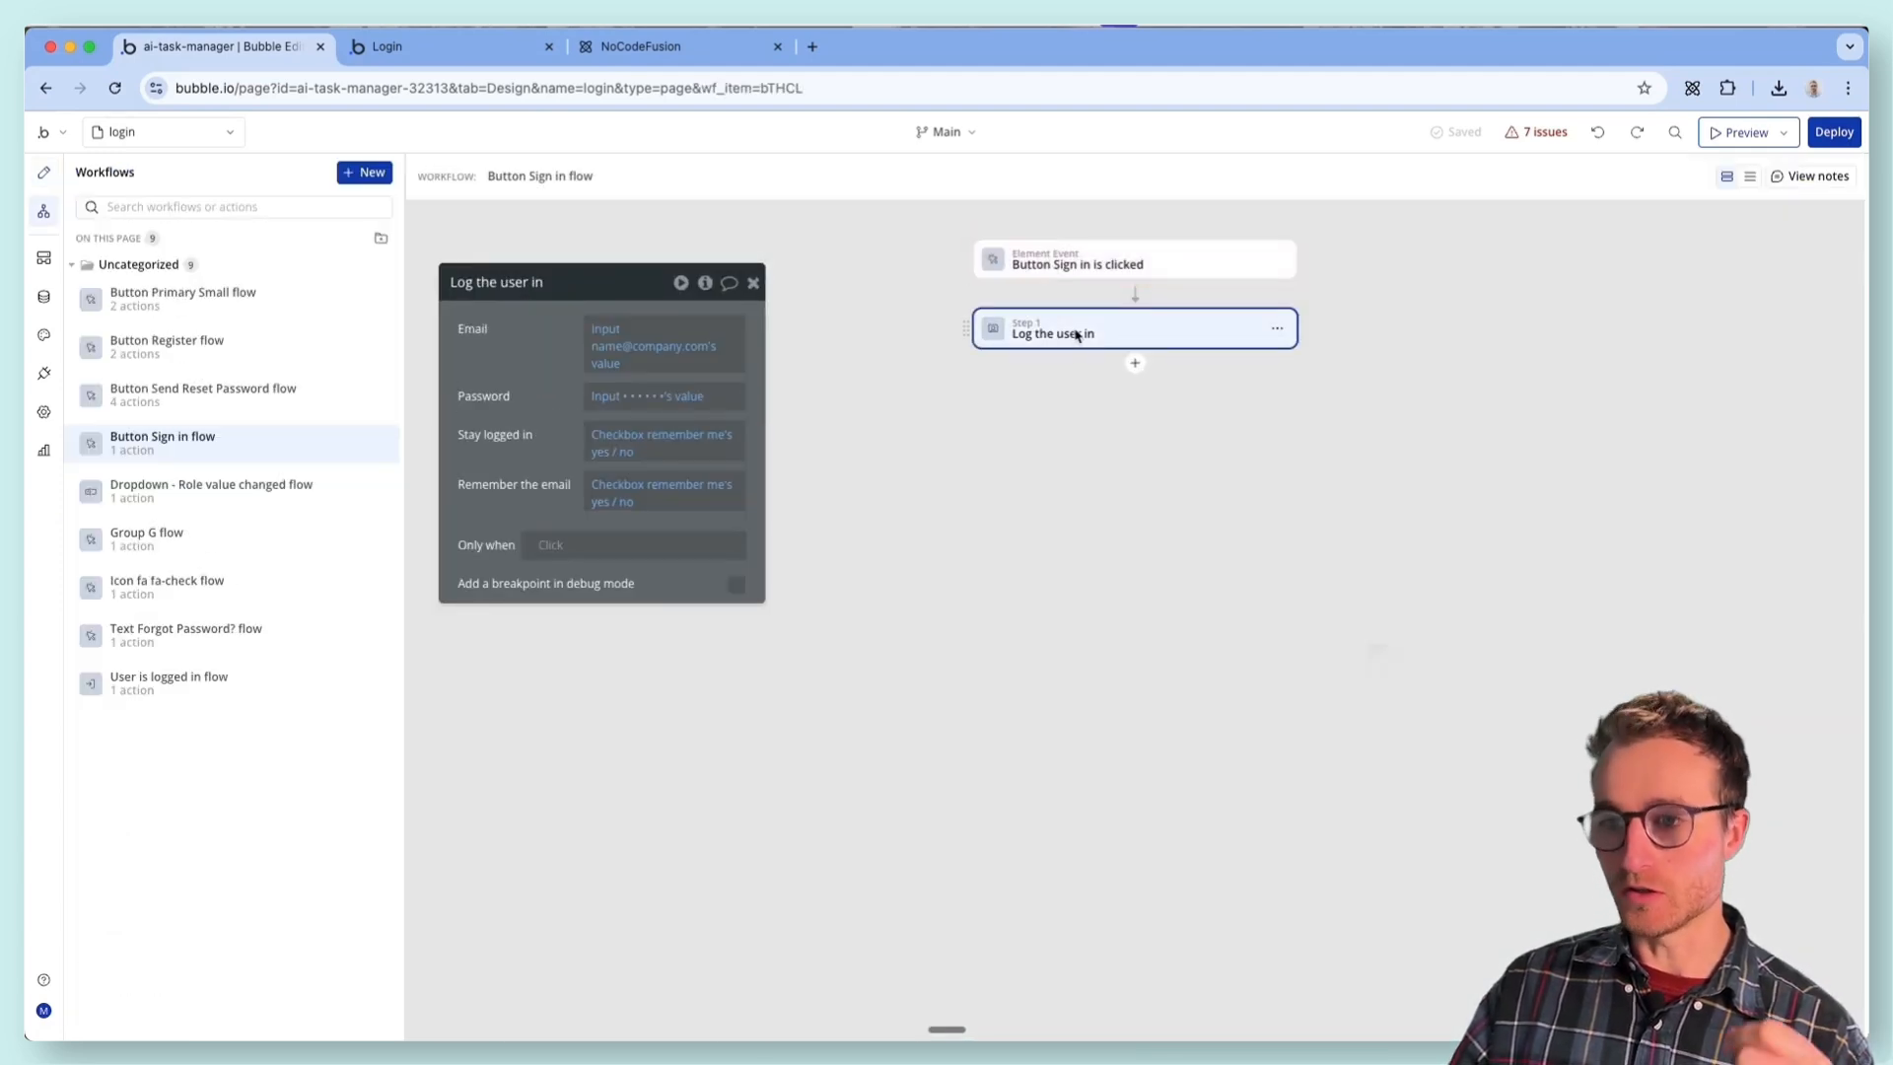
drag(567, 460, 695, 461)
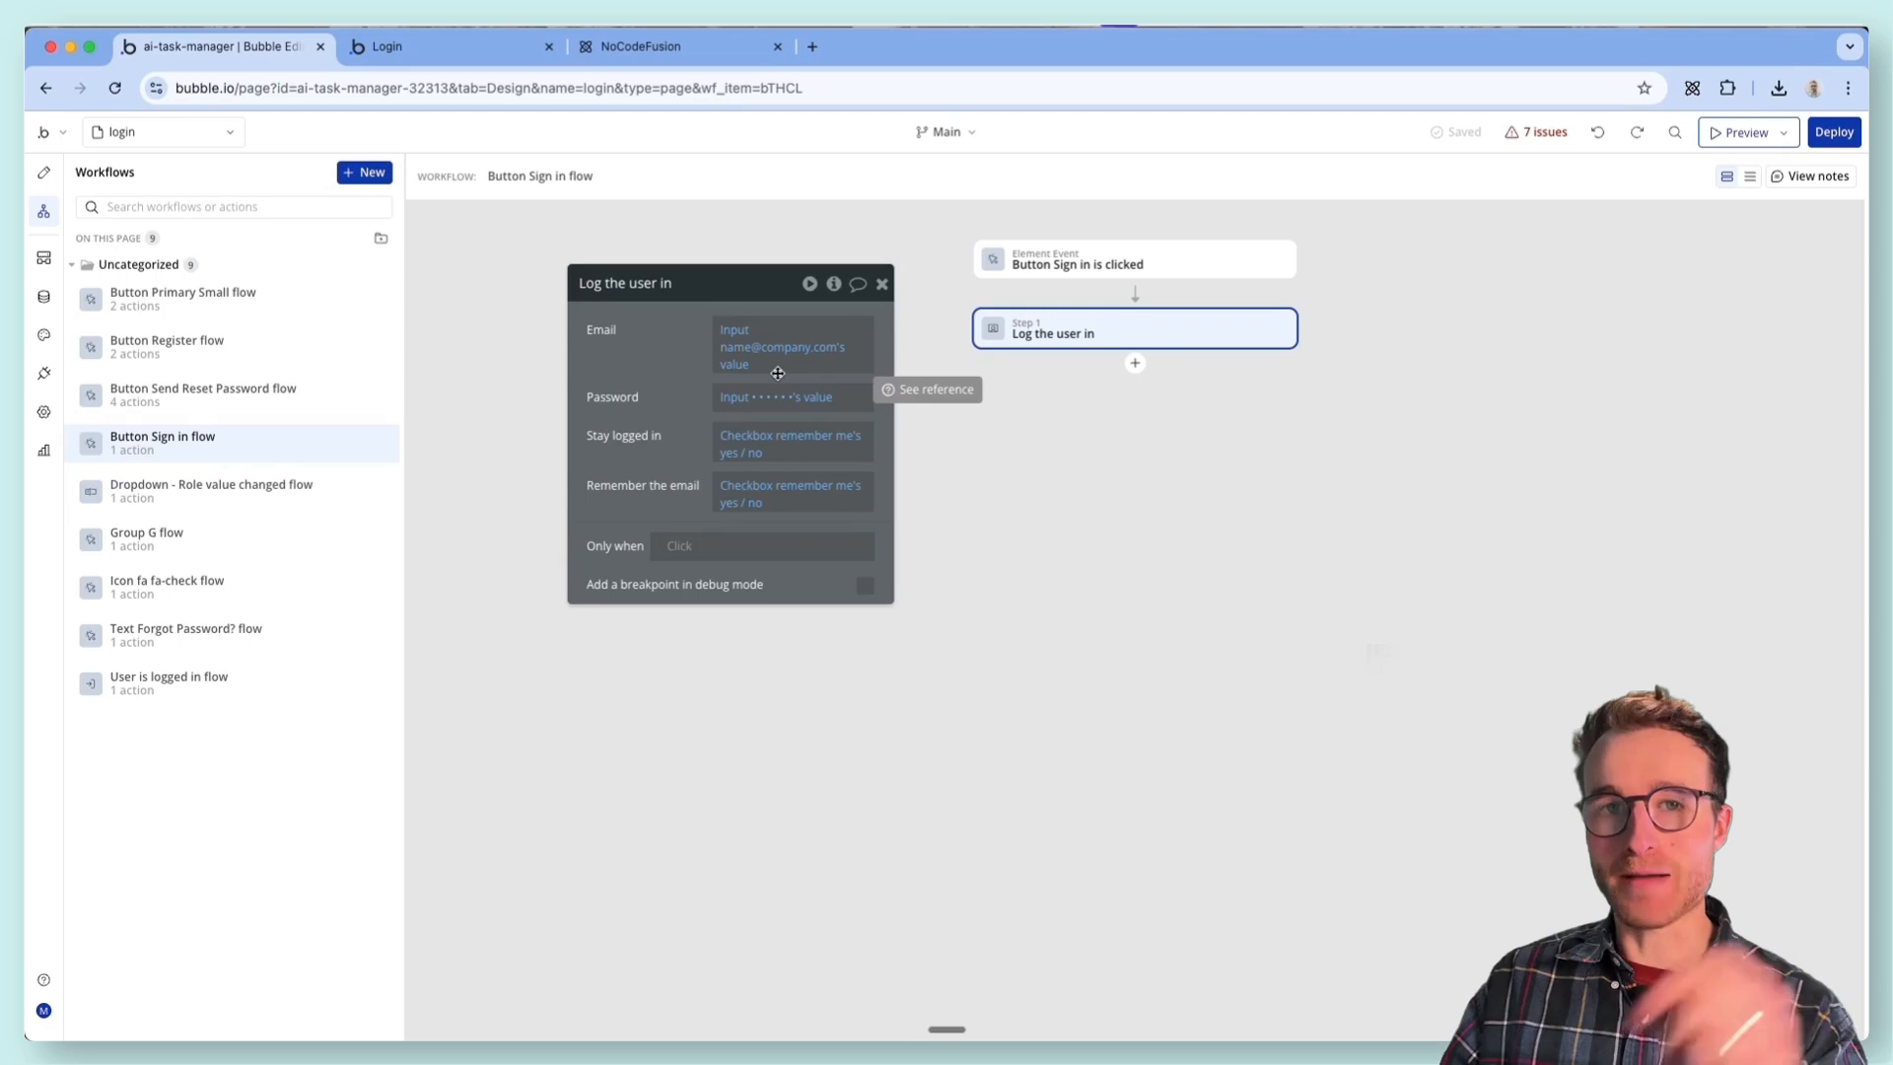
- Review the Register button's workflow and delete its "Set a thing's slug" action with the empty slug
click(43, 172)
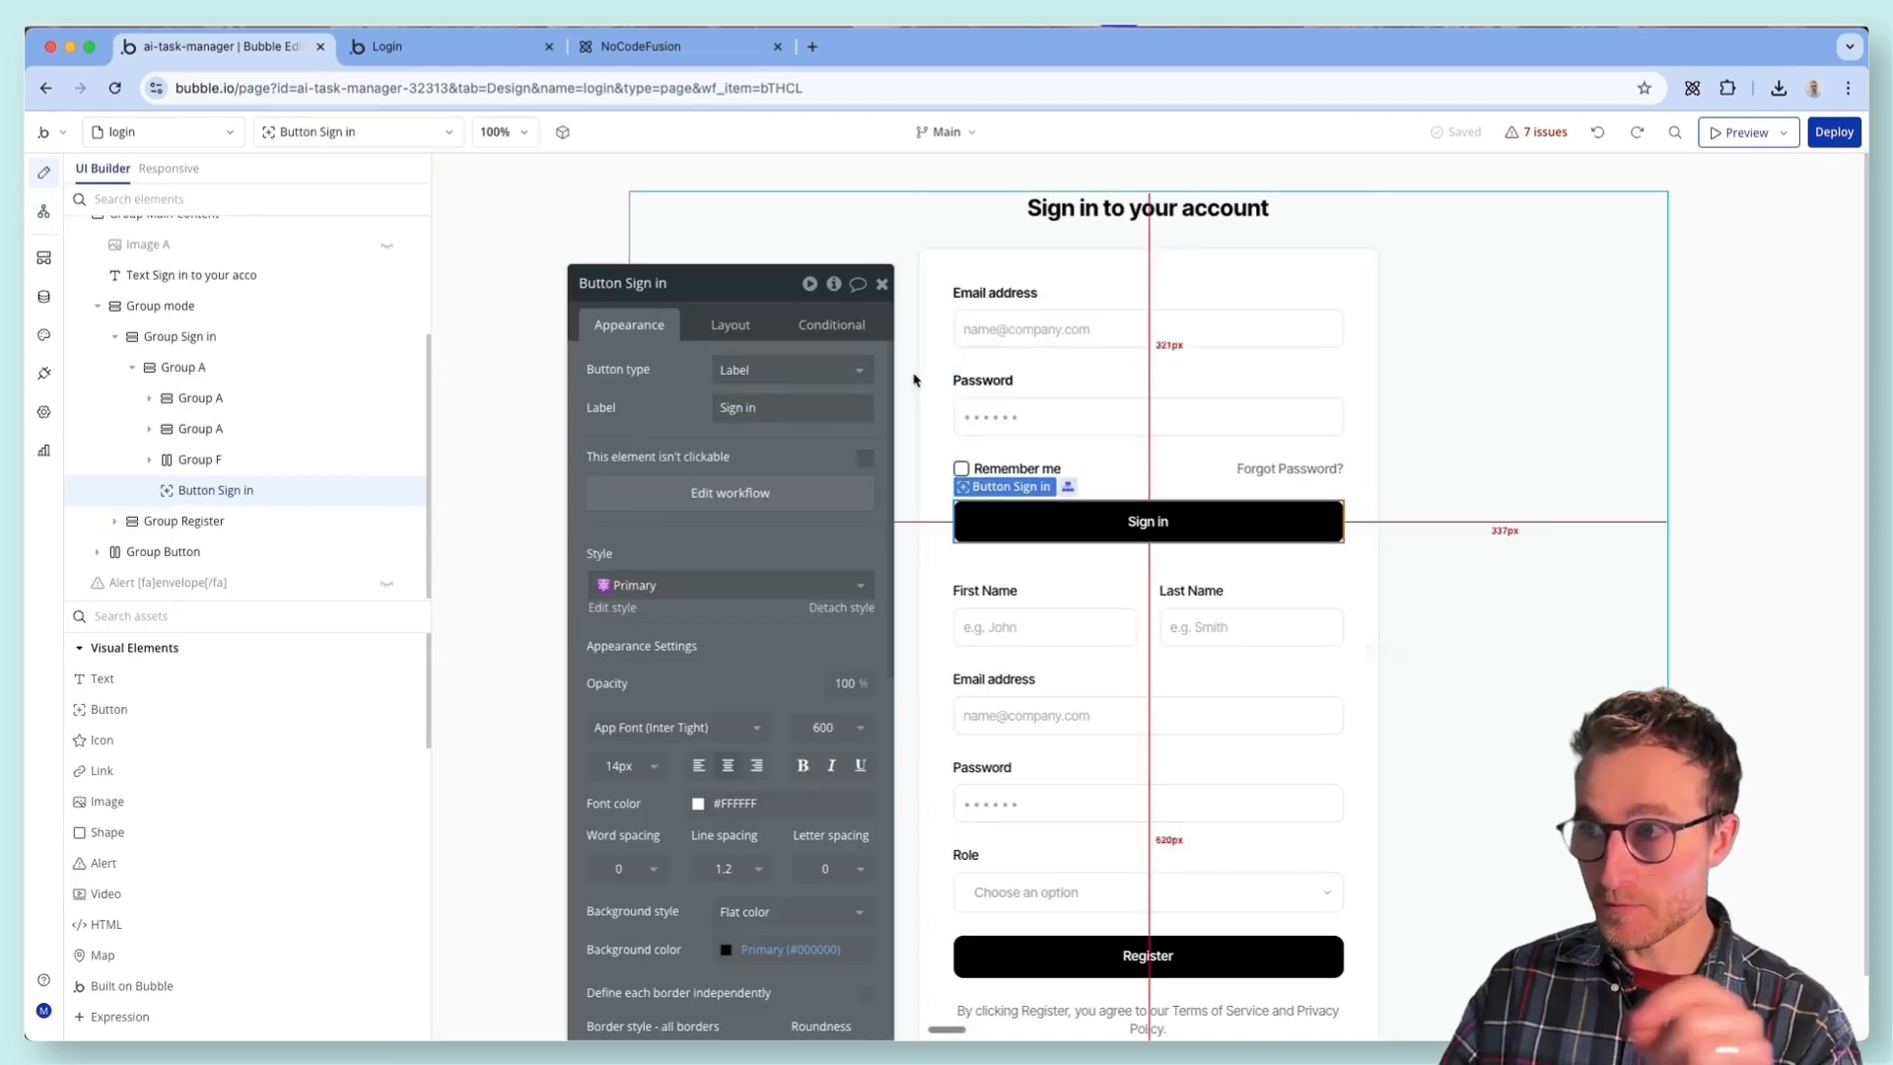
click(1077, 949)
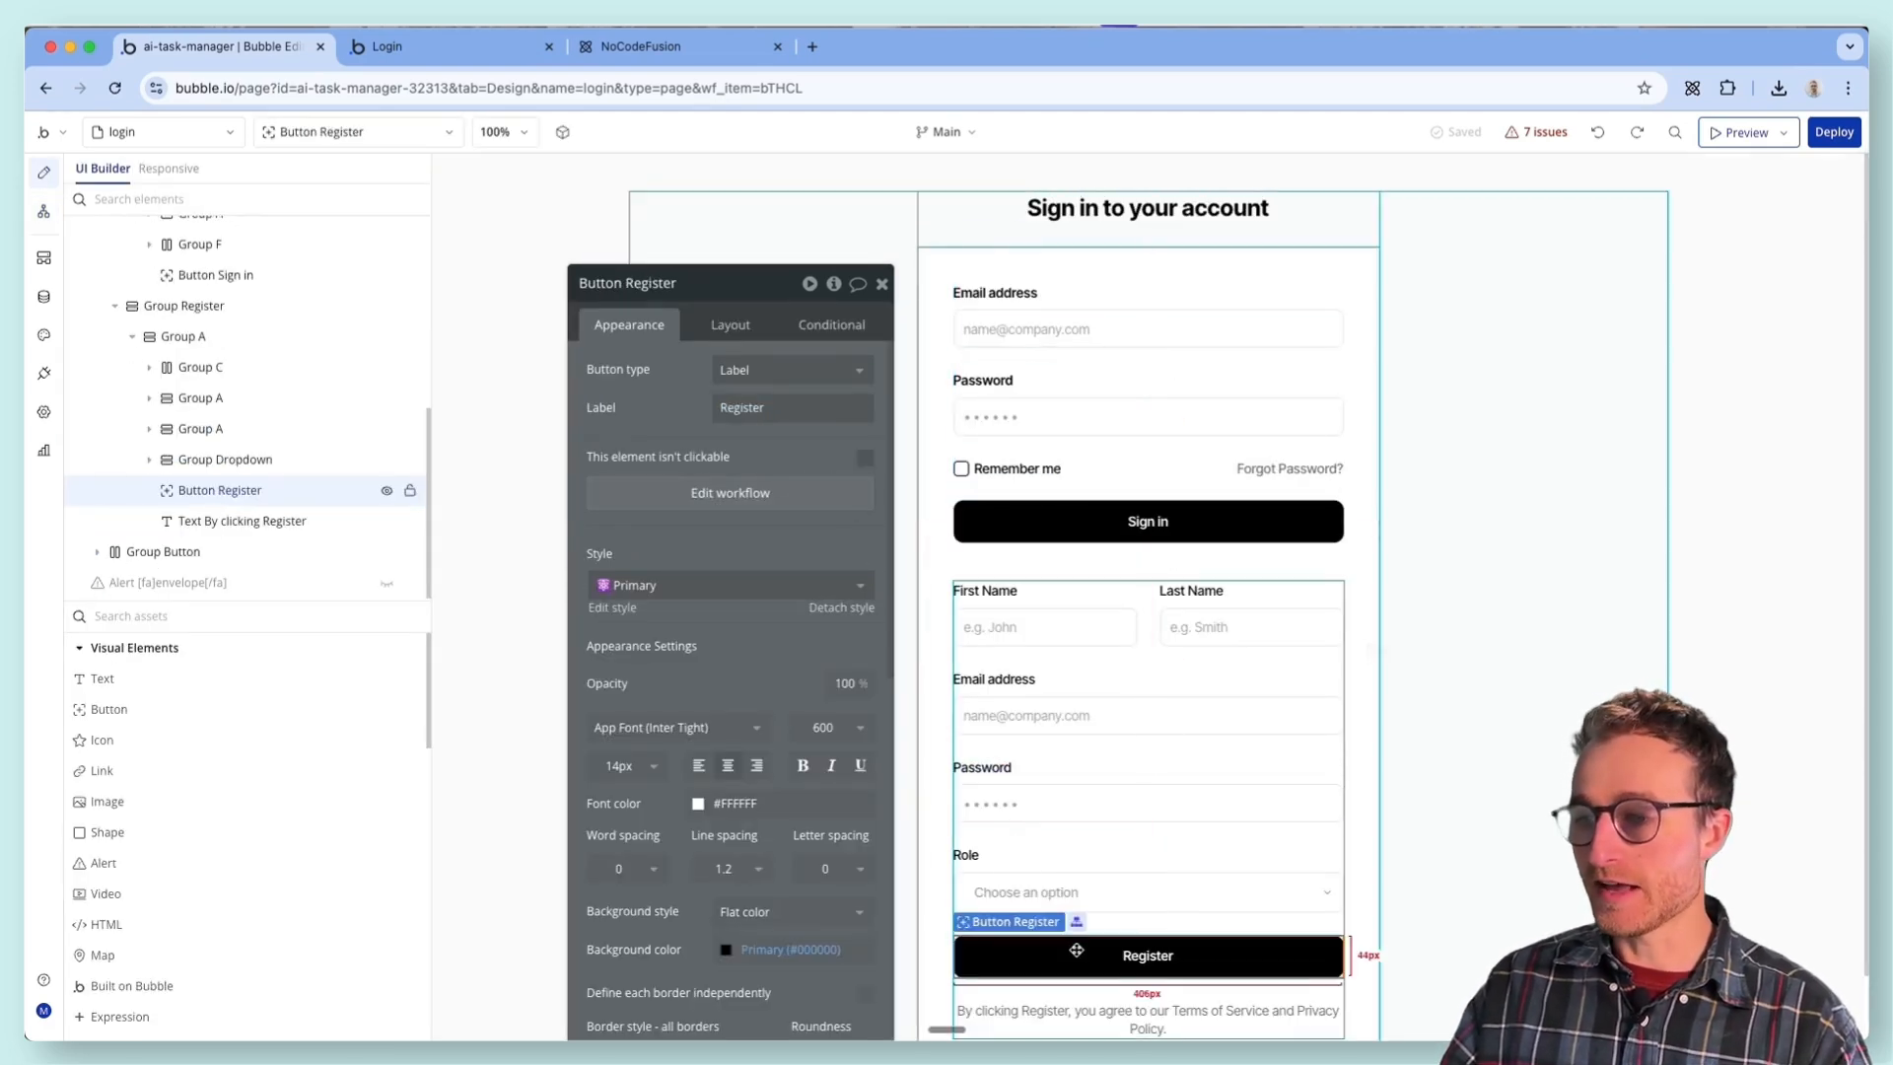
click(764, 503)
click(1158, 340)
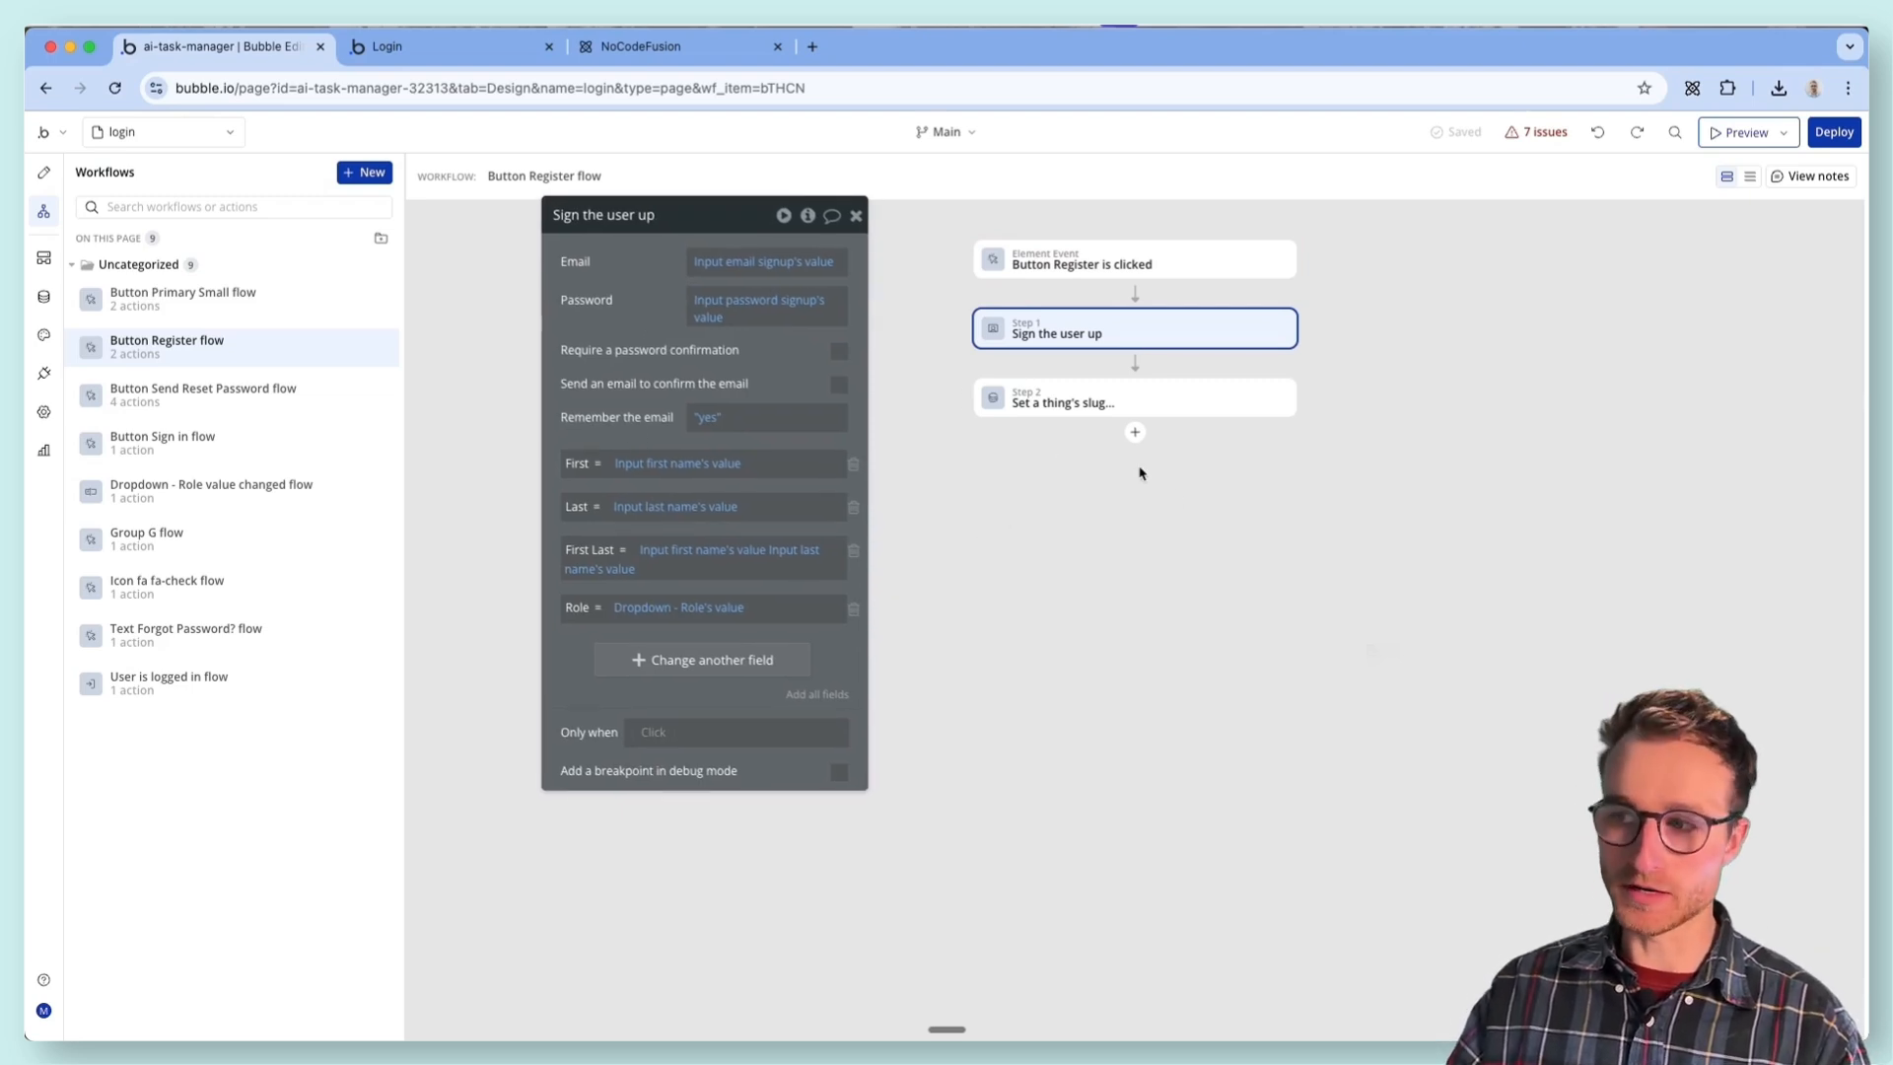
click(1138, 406)
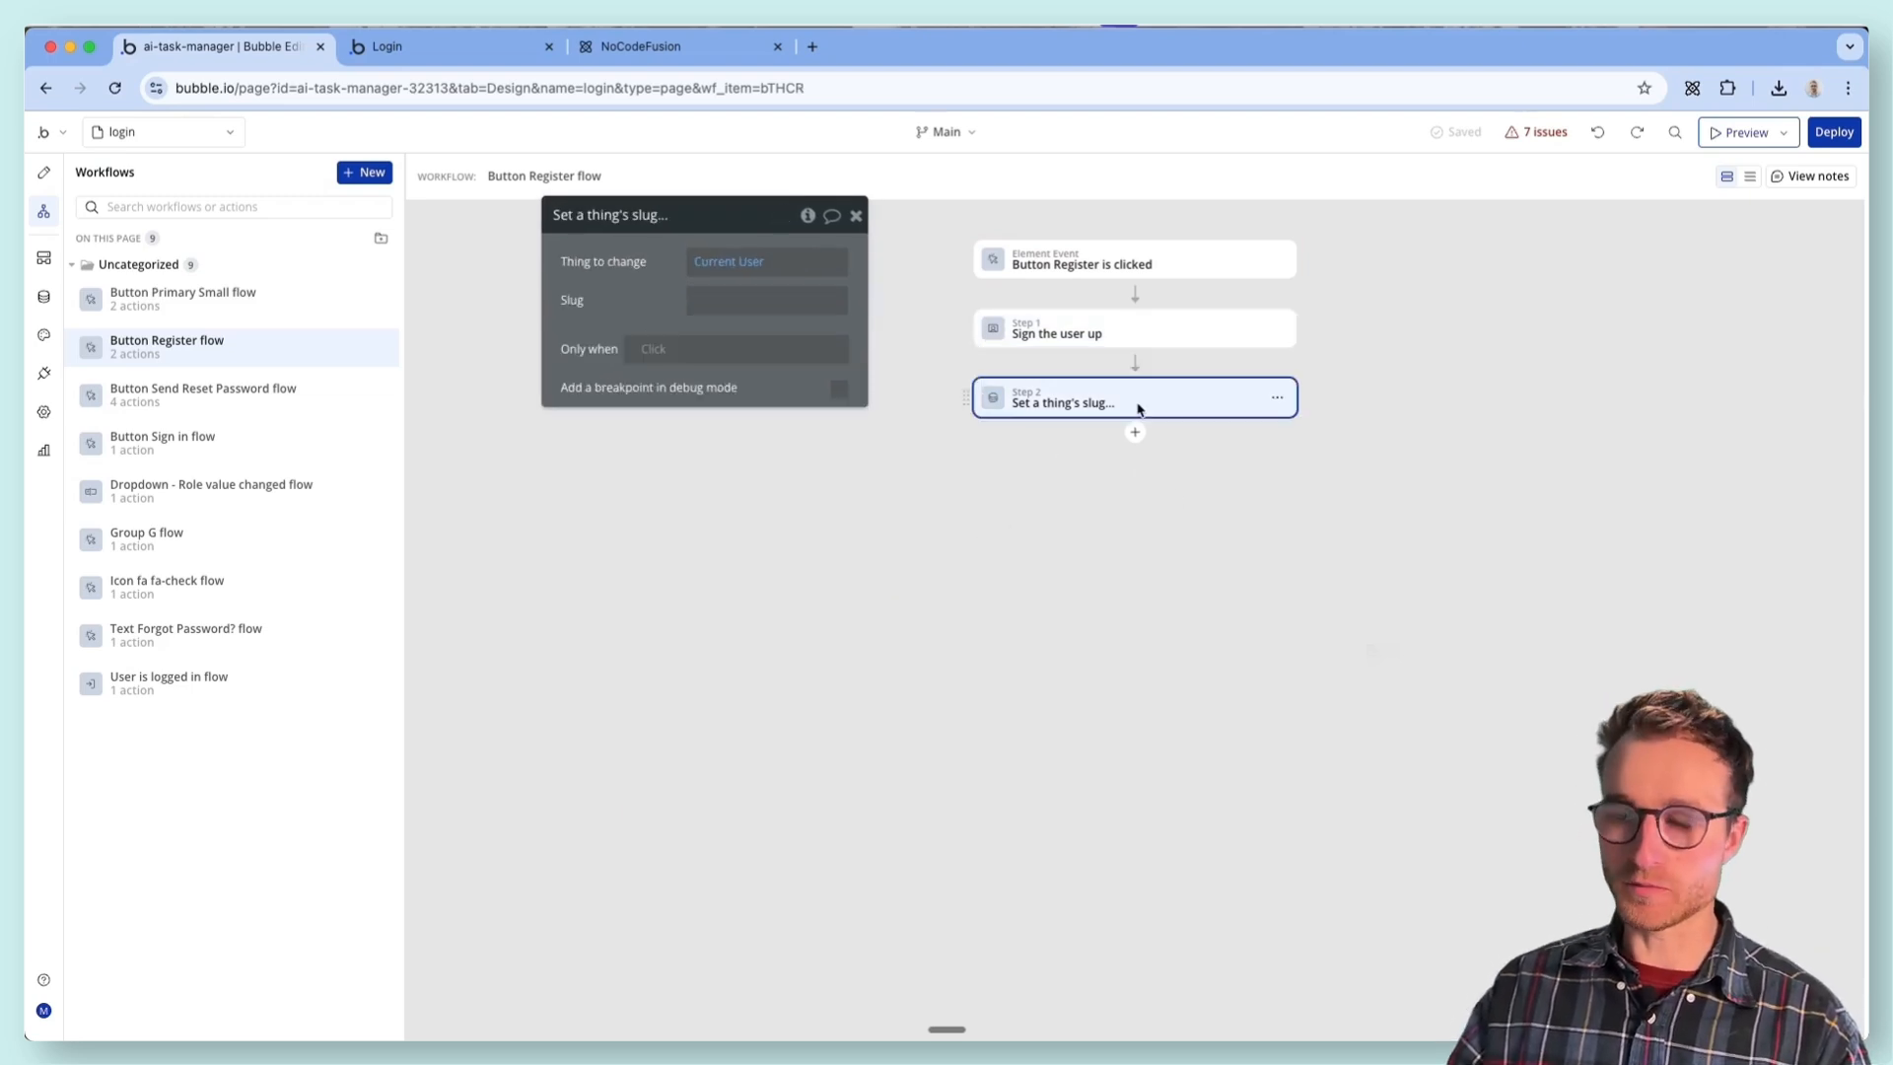
click(1281, 397)
click(779, 312)
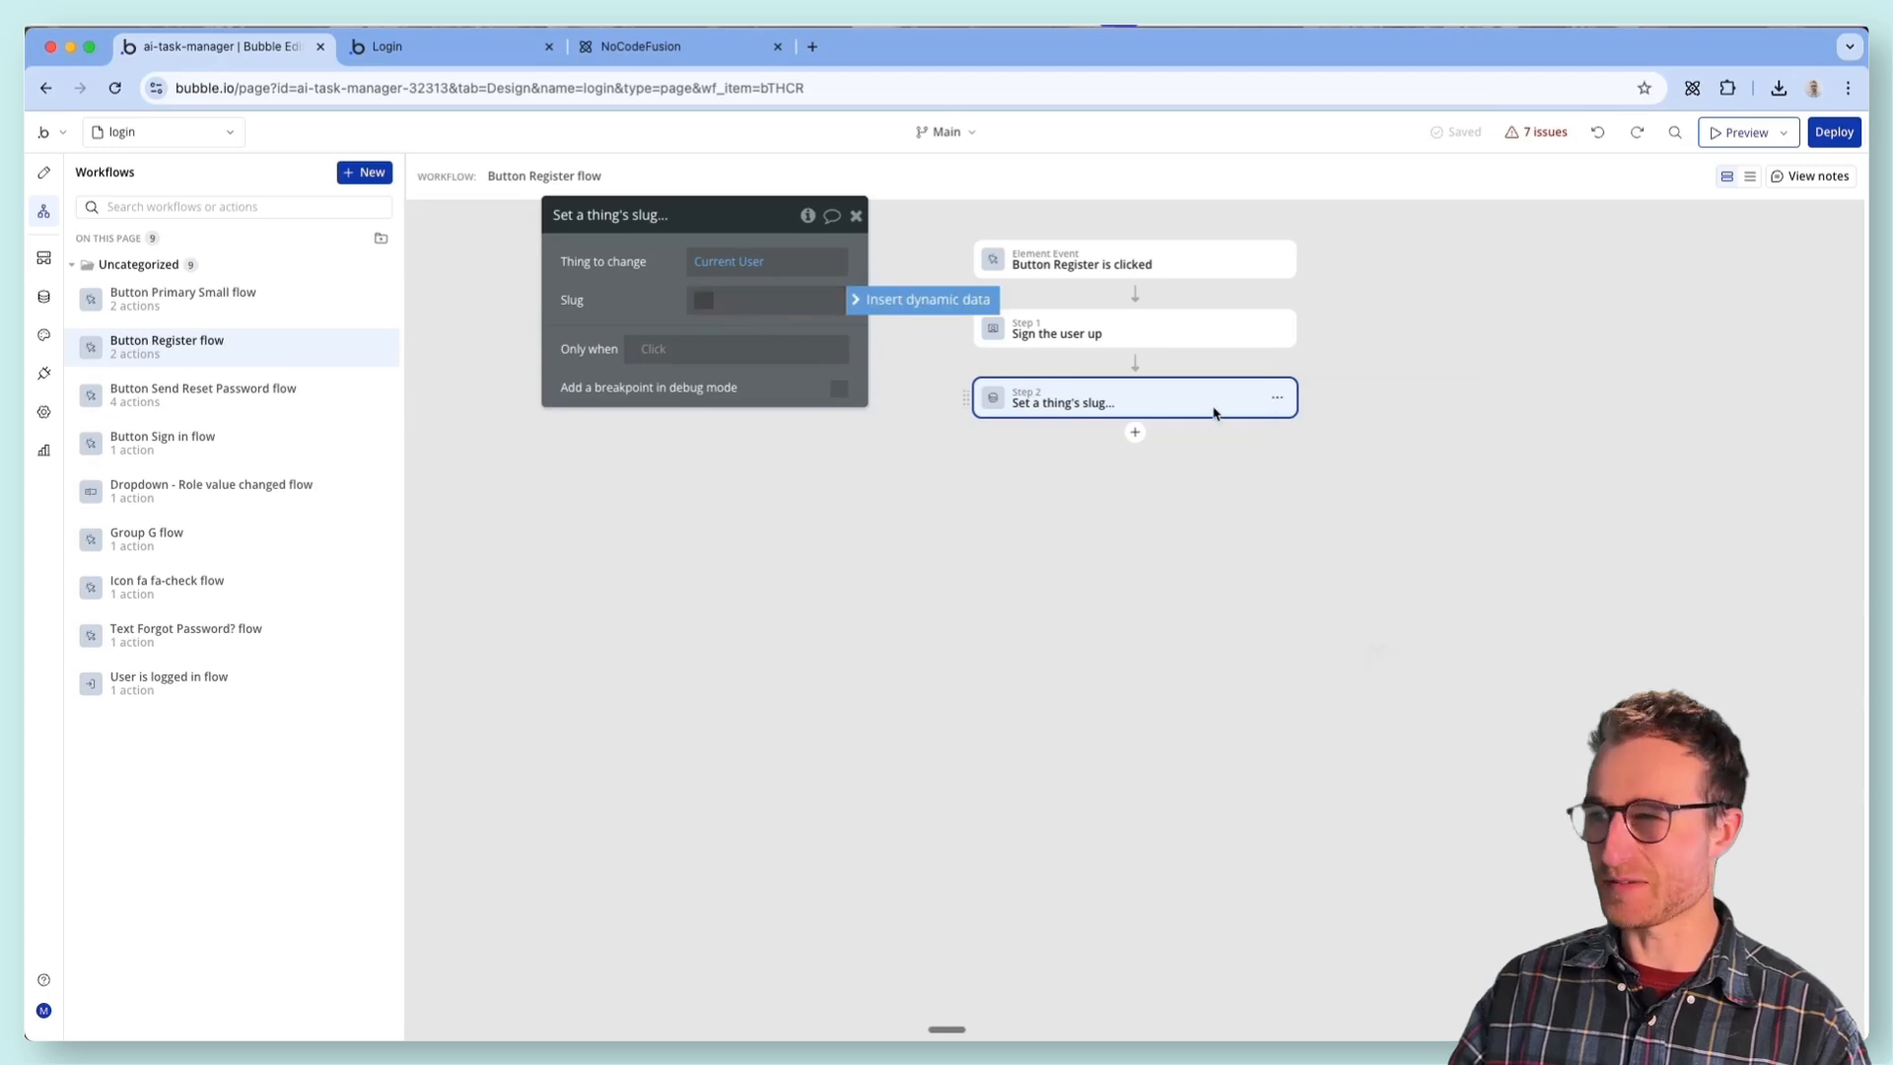
click(1280, 404)
click(1366, 658)
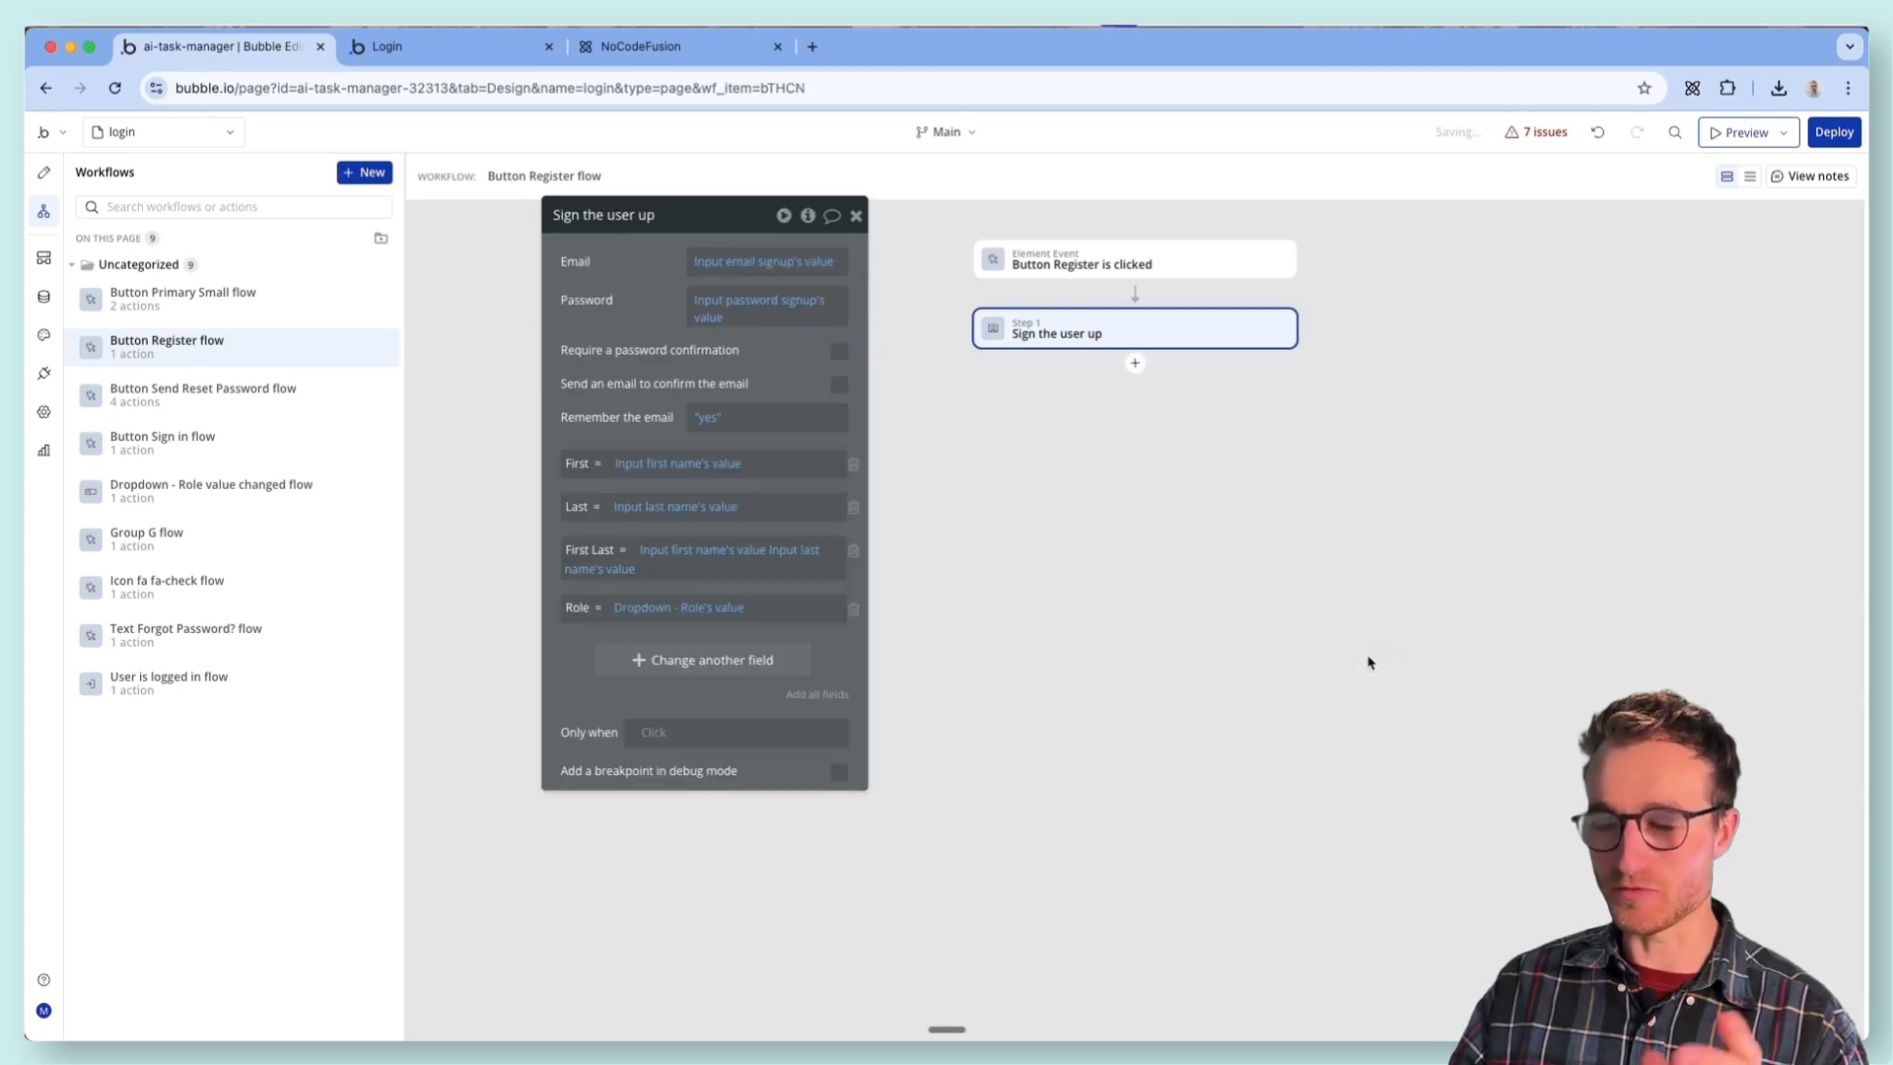
- Refresh the login page preview to load the updated version and switch to the registration form
key(ctrl+Tab)
right_click(785, 140)
click(626, 126)
key(super+r)
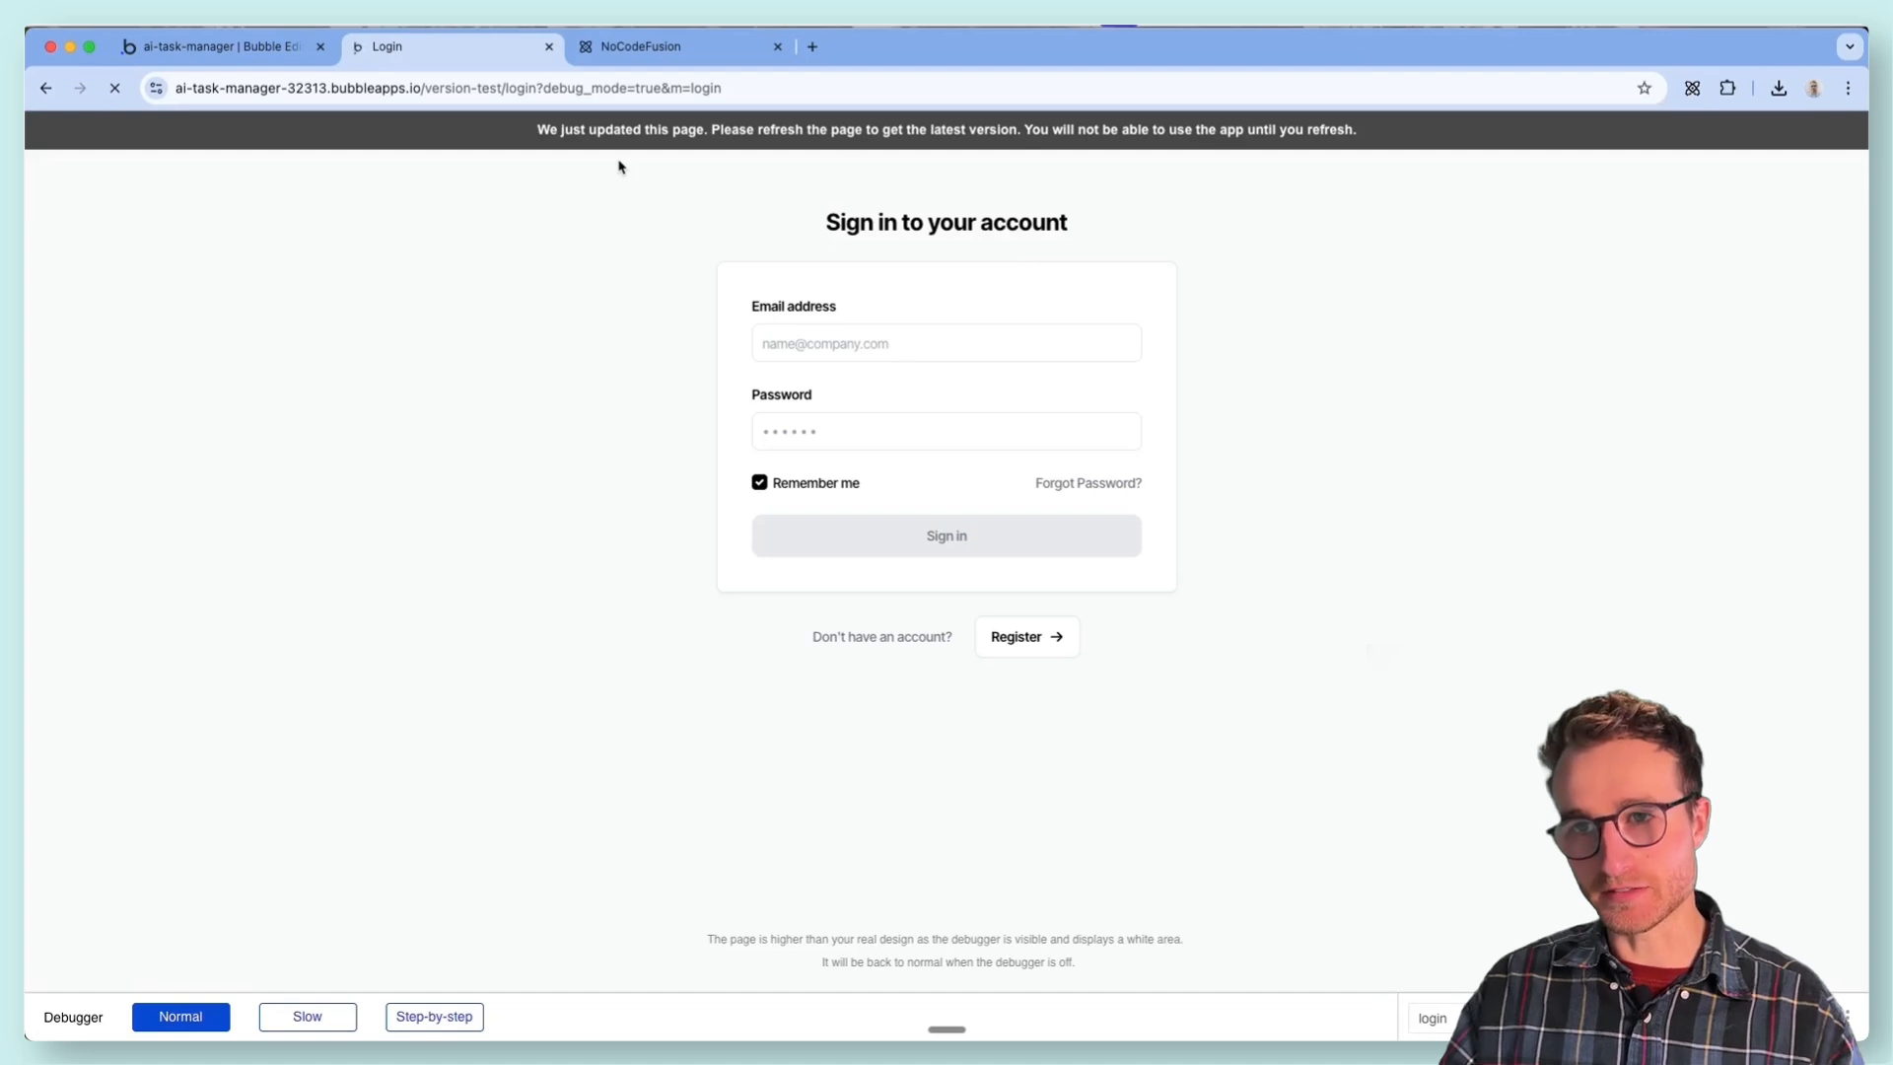
click(1026, 636)
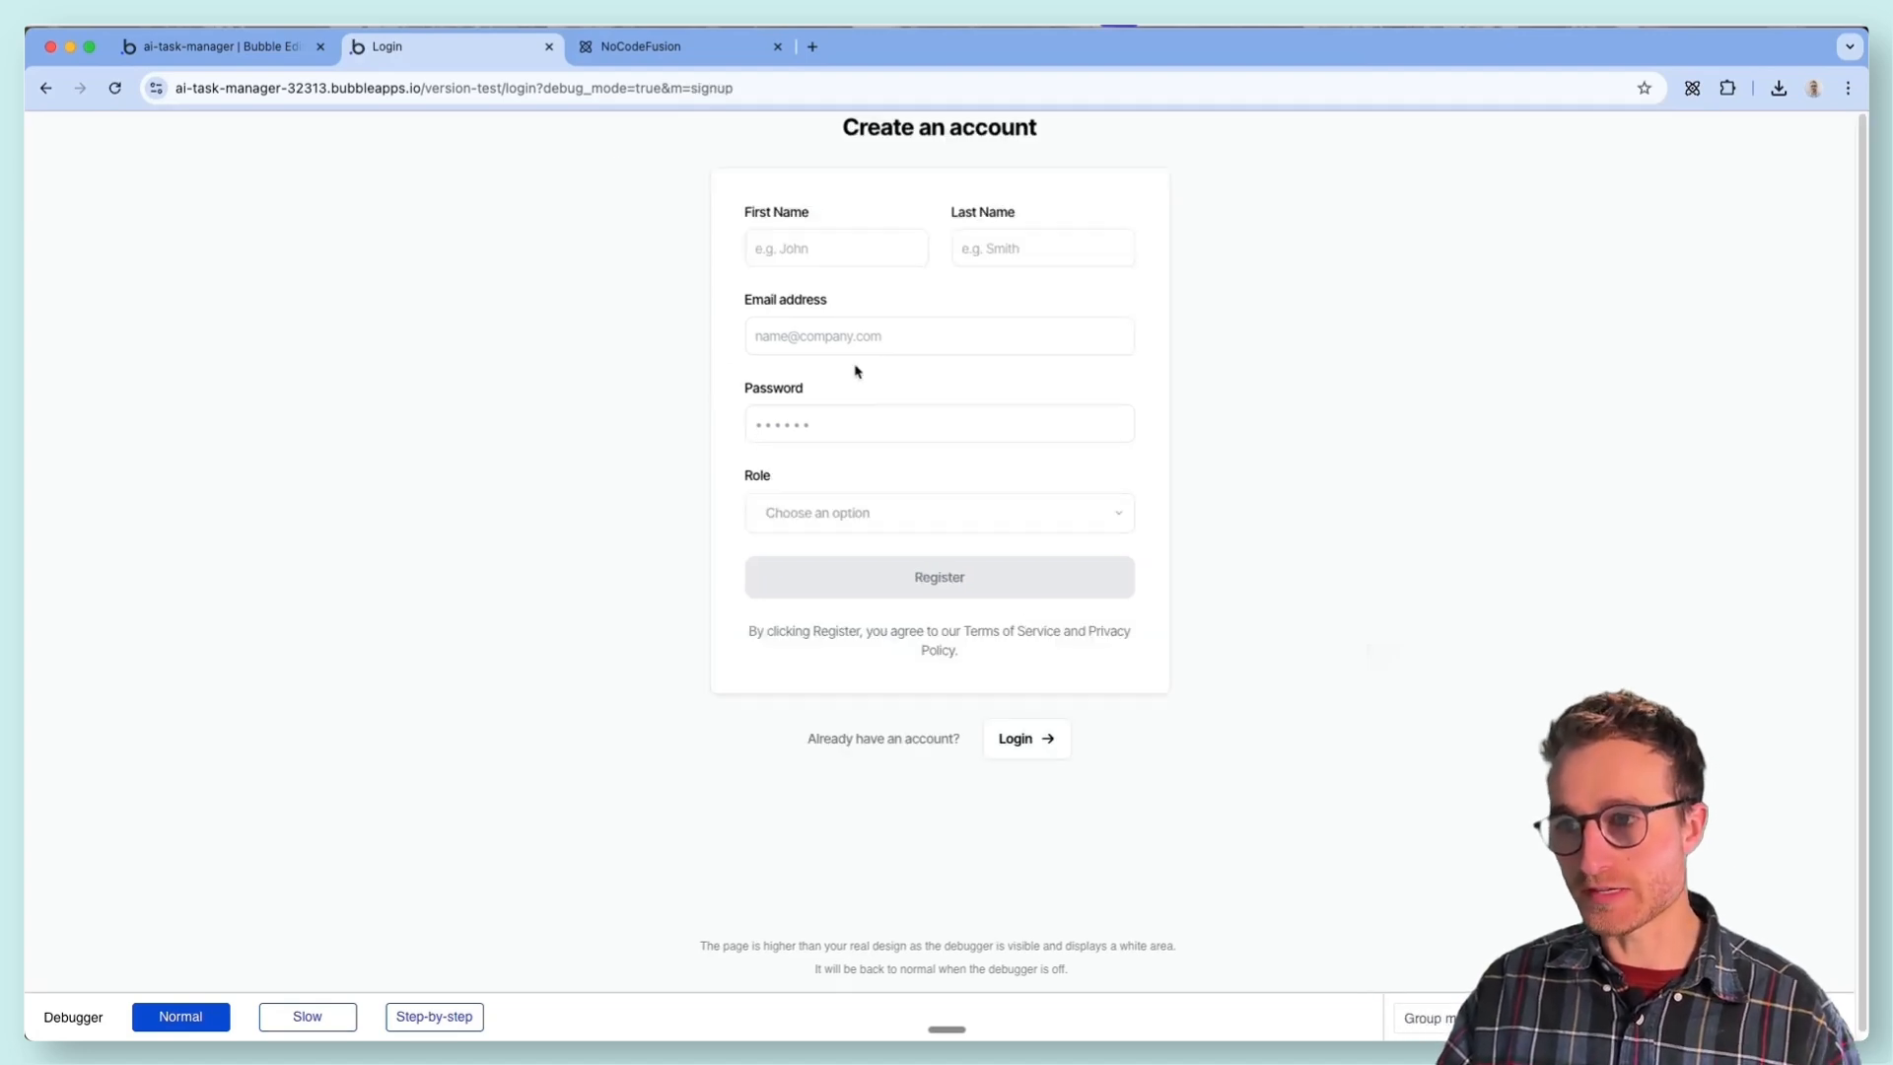
- Fill in the registration form with the name, email and account password, choose the Standard User role and register the account
click(825, 256)
click(833, 296)
click(845, 515)
click(781, 478)
click(805, 516)
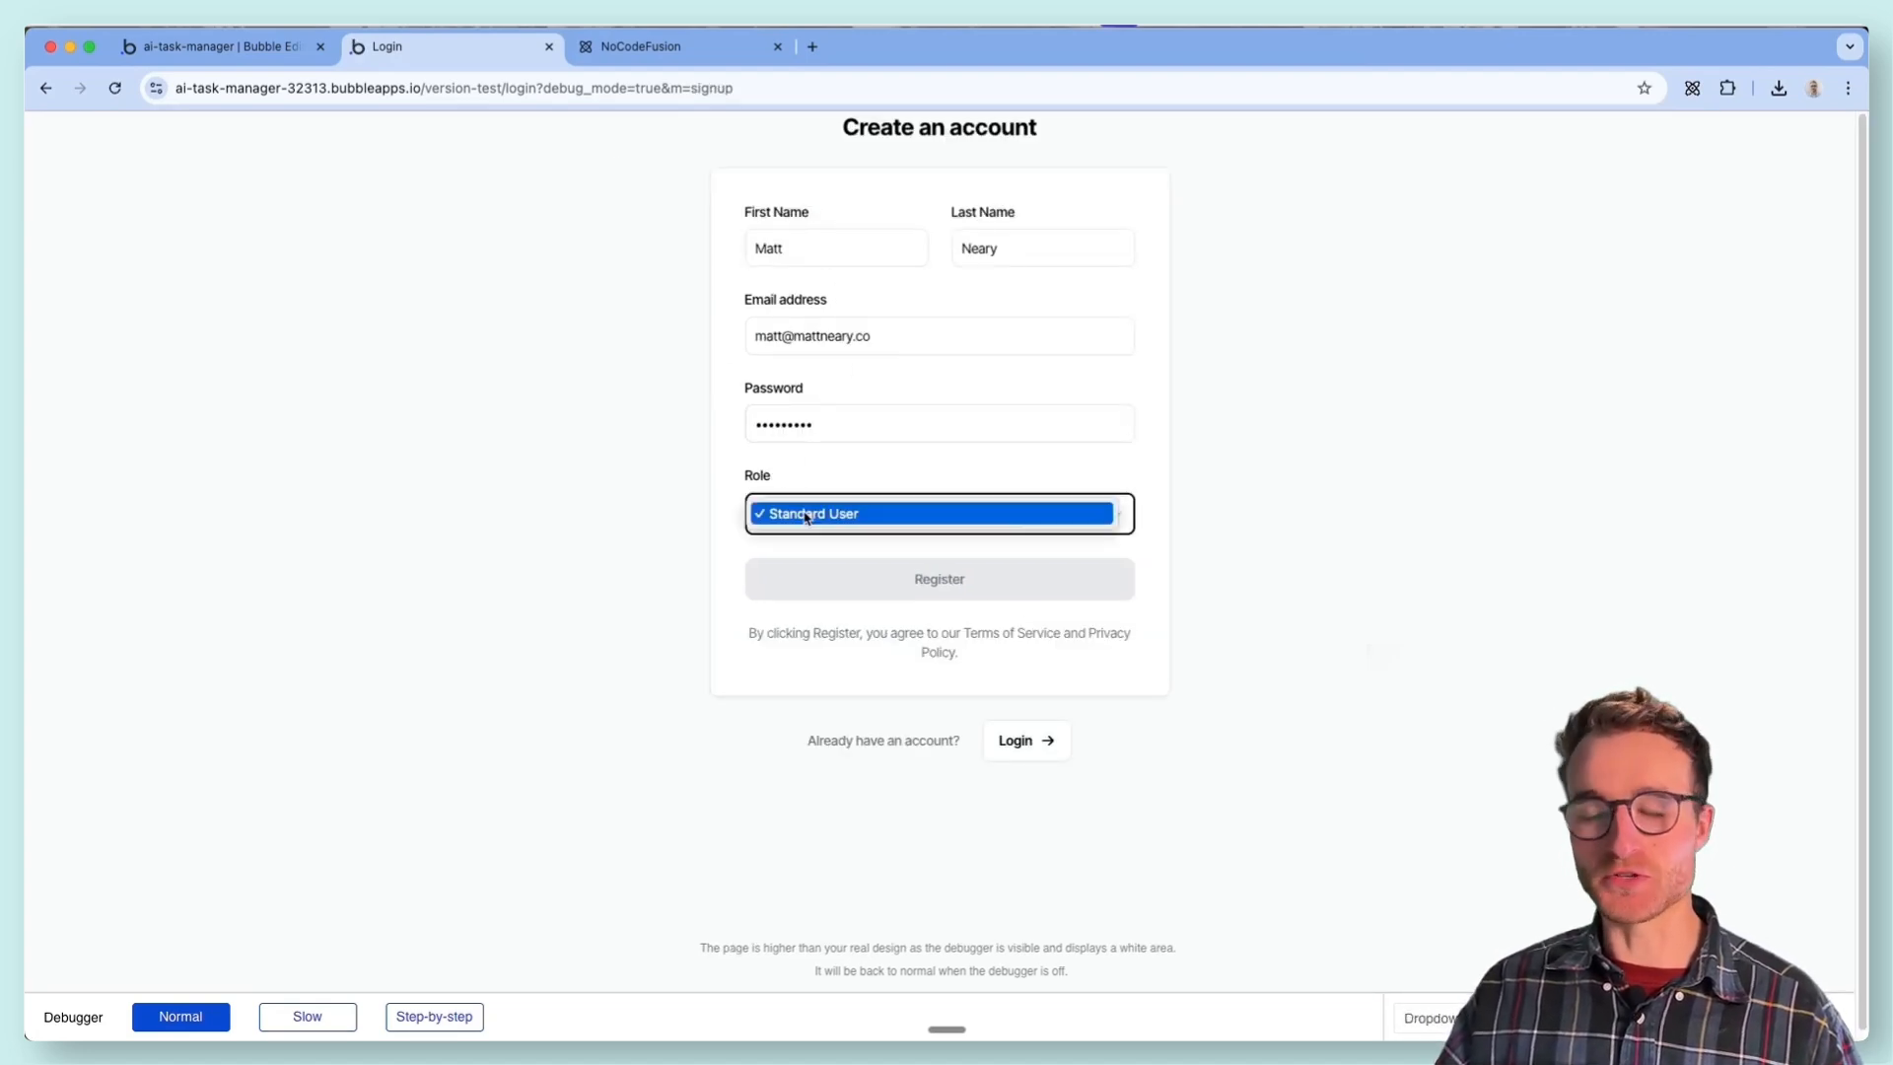
click(855, 513)
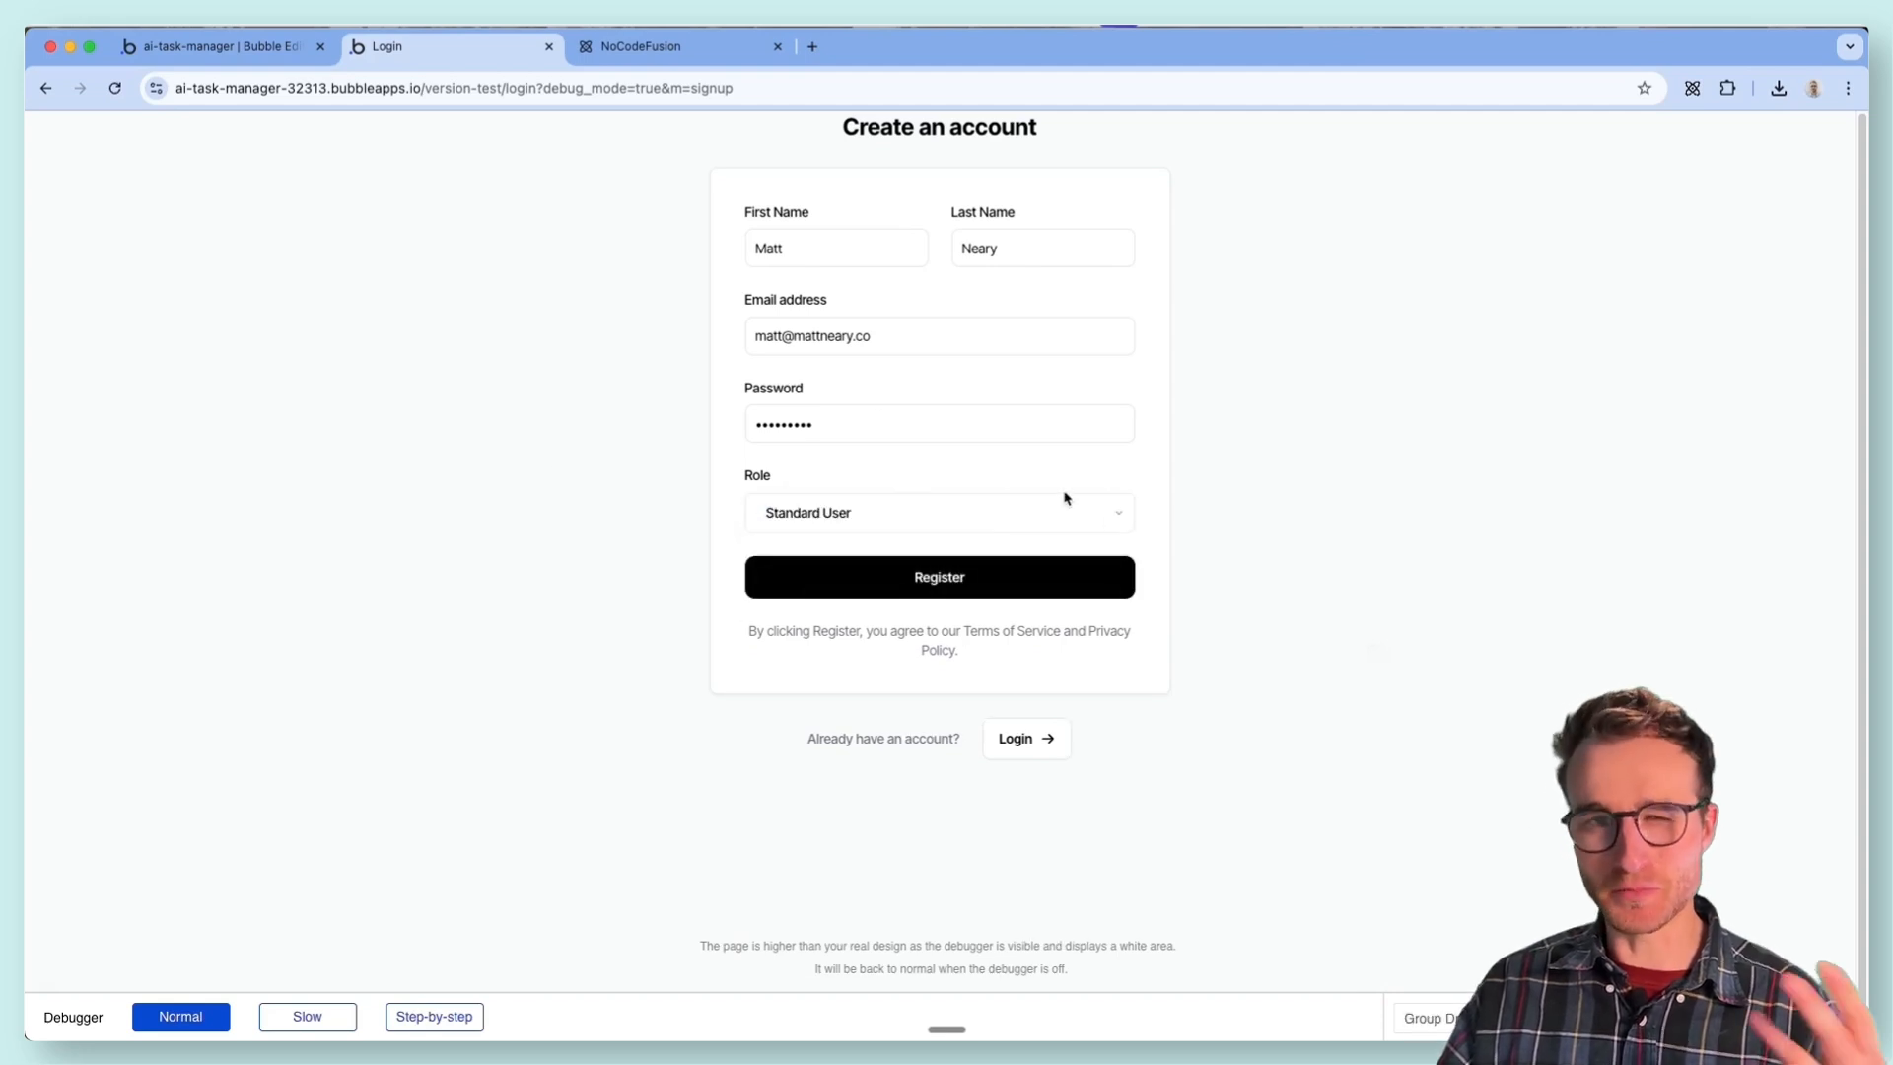
click(882, 576)
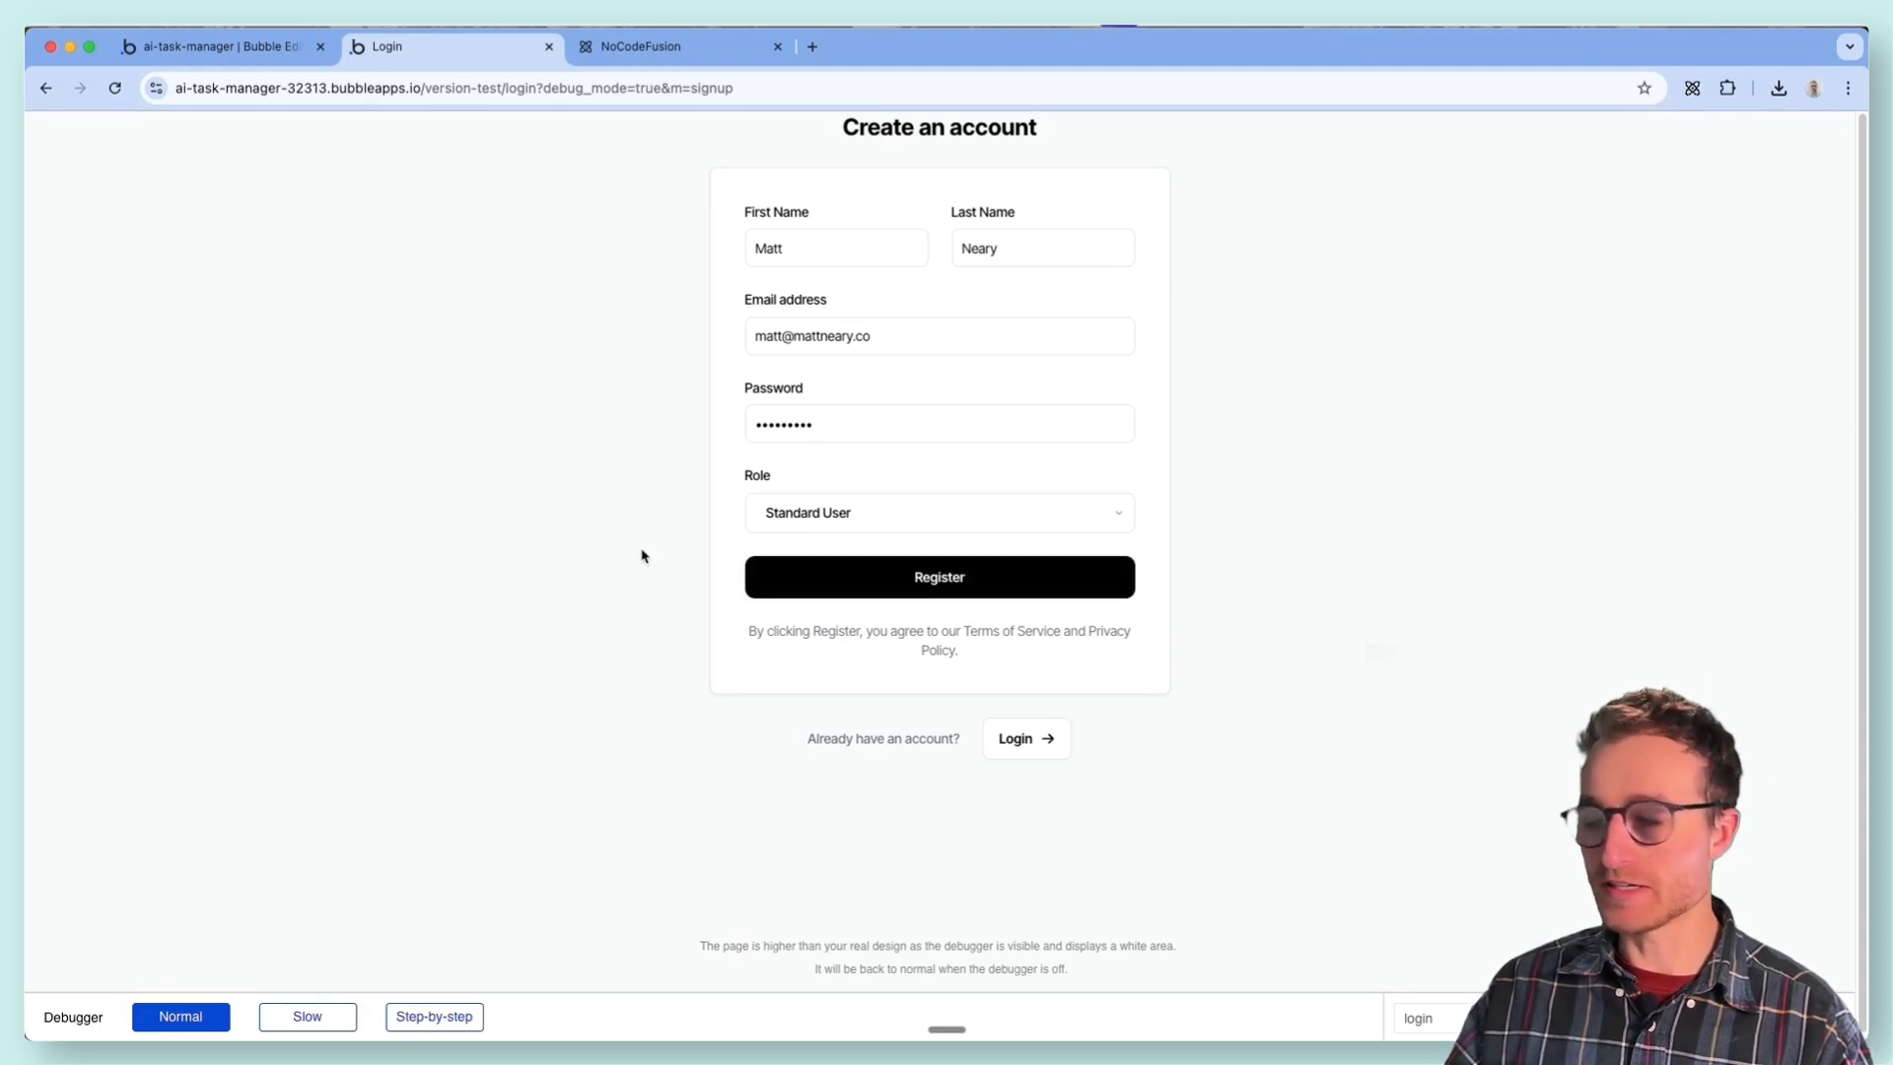
- Reload the preview, then check the All Users entries in the editor's app data for the registered account
click(114, 88)
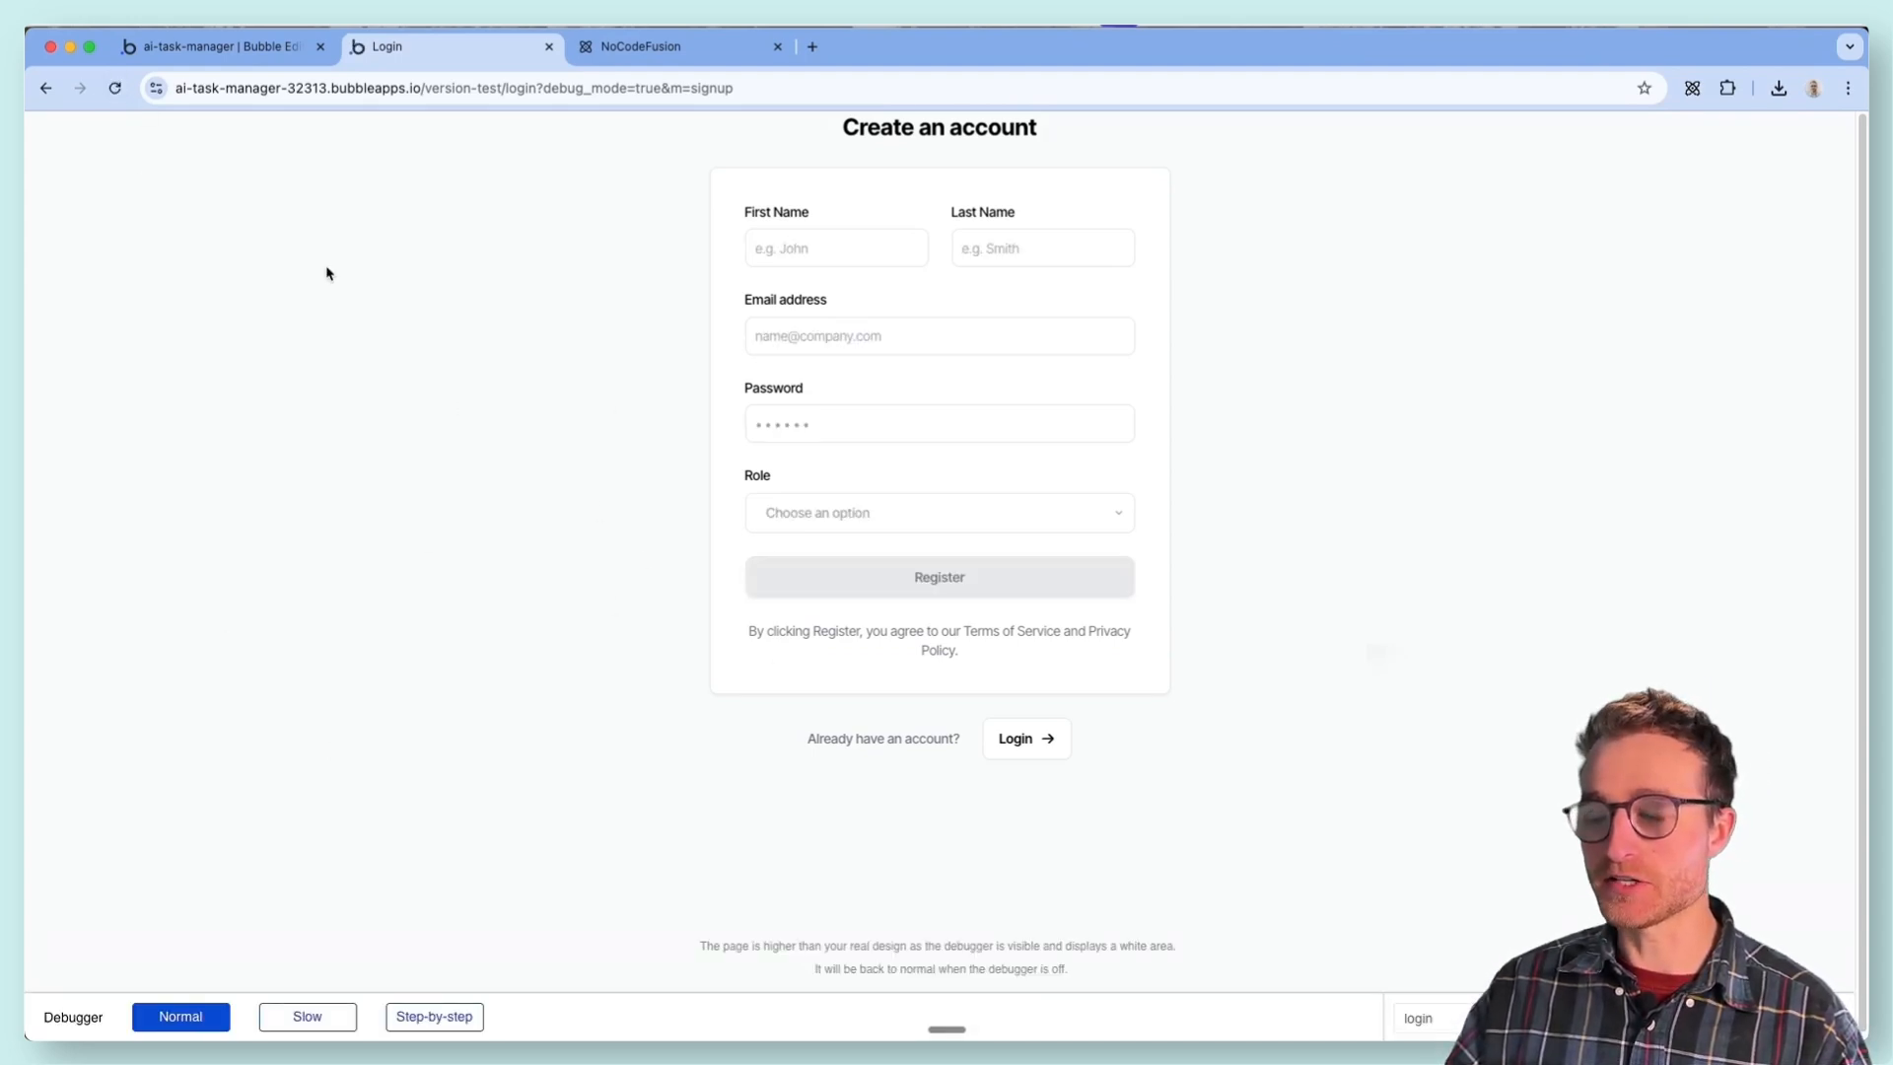
click(217, 47)
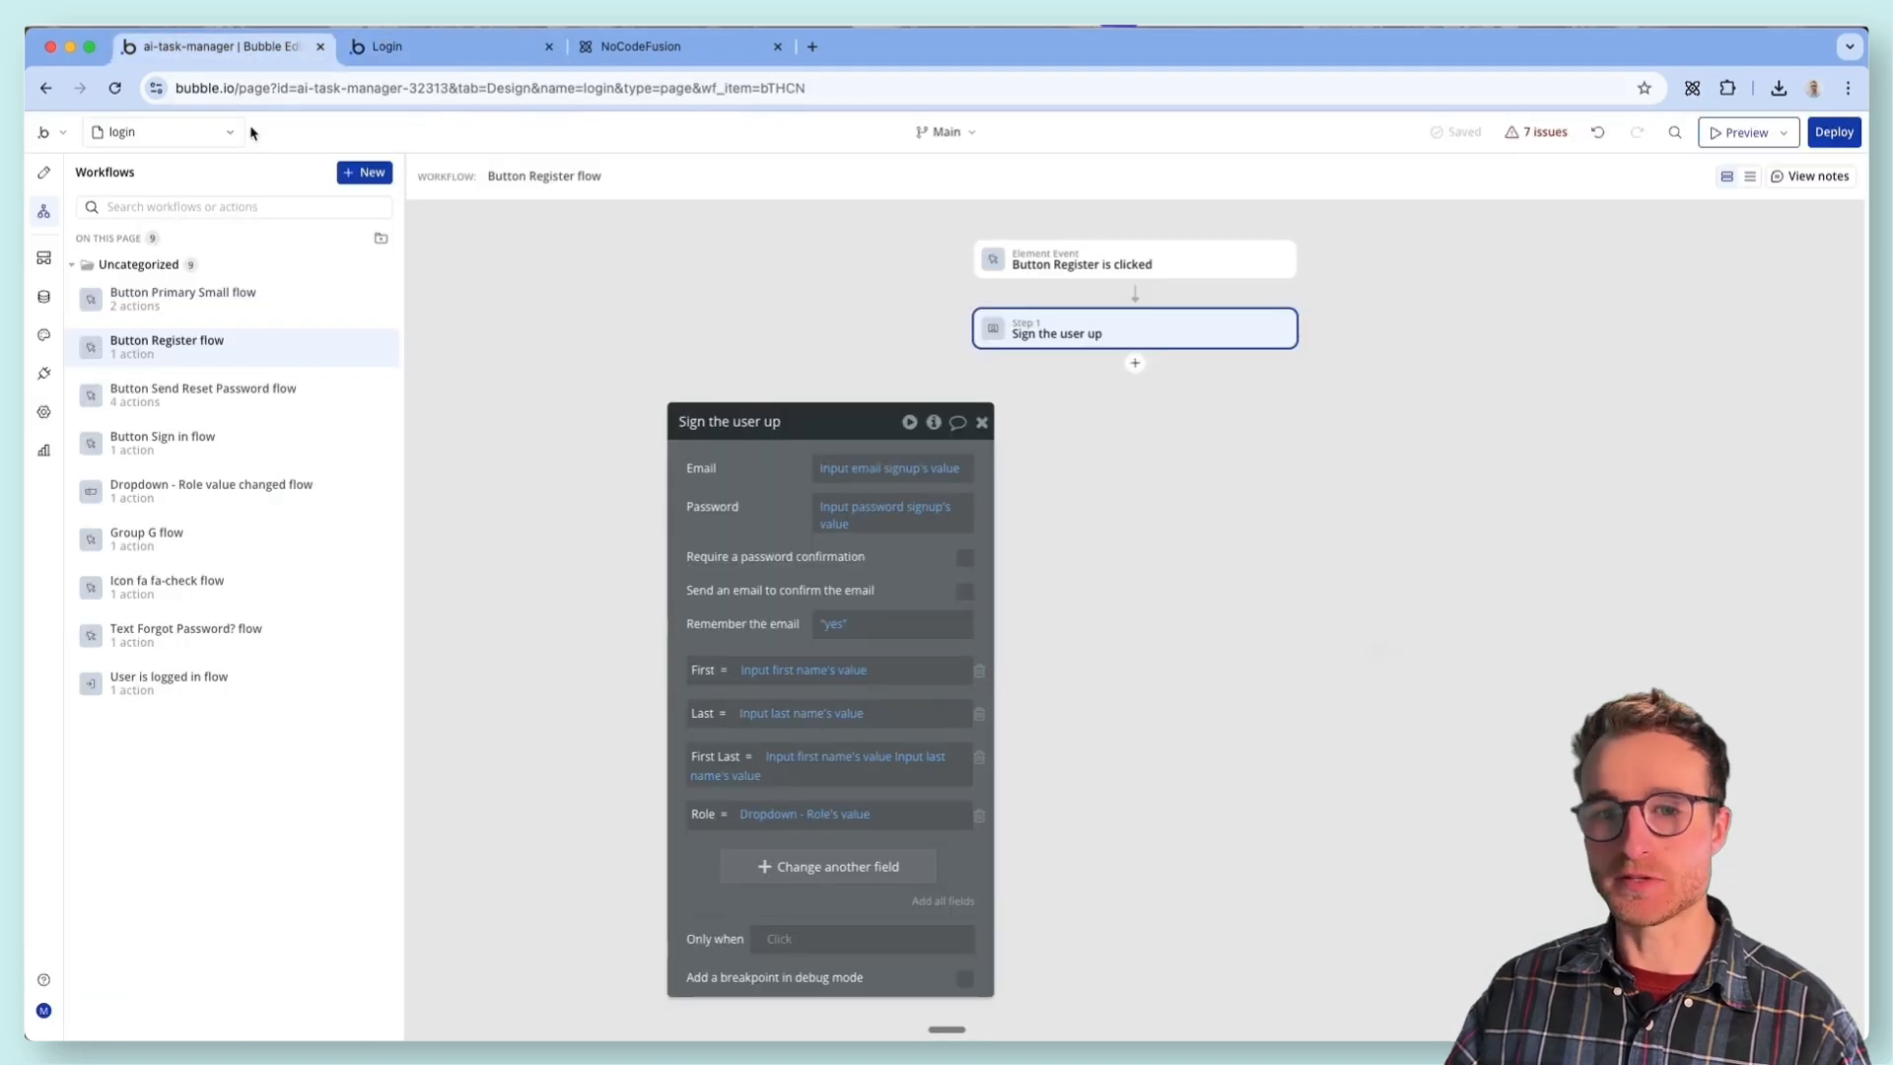
click(43, 296)
click(346, 210)
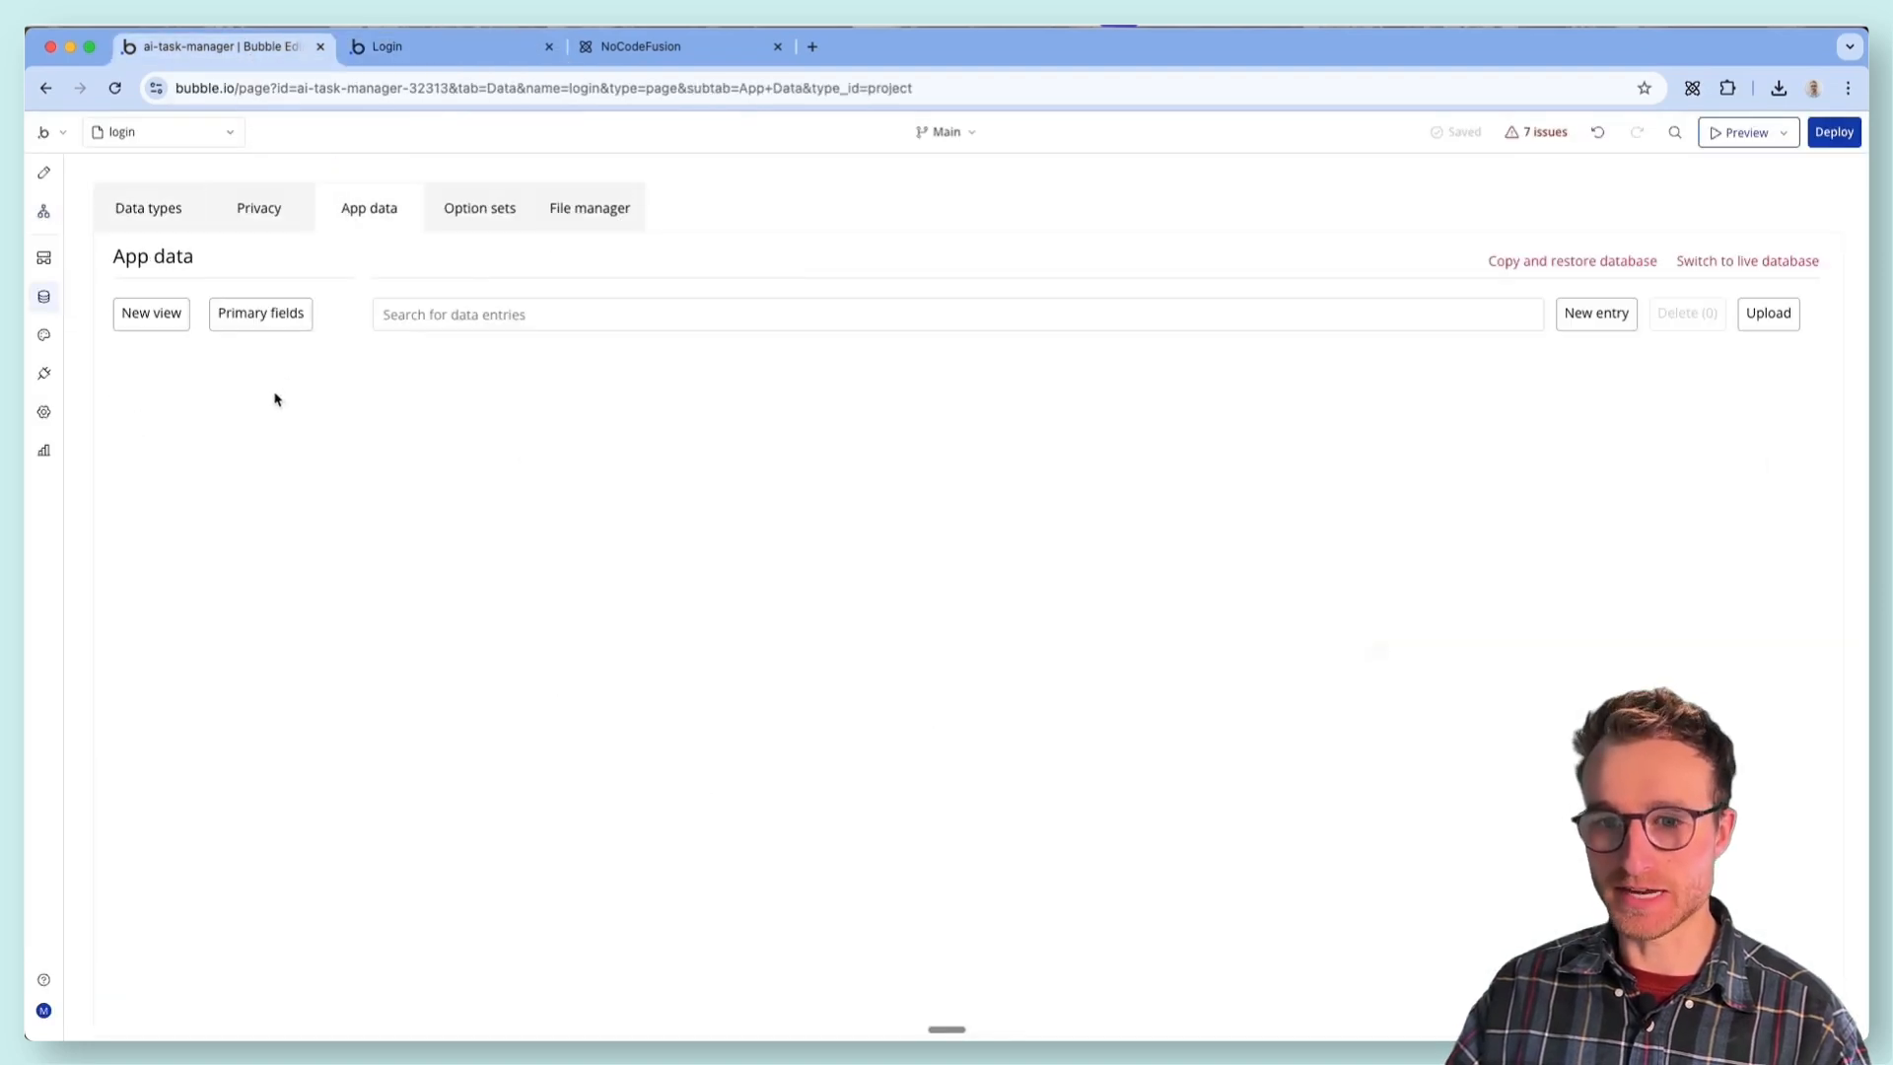
click(201, 541)
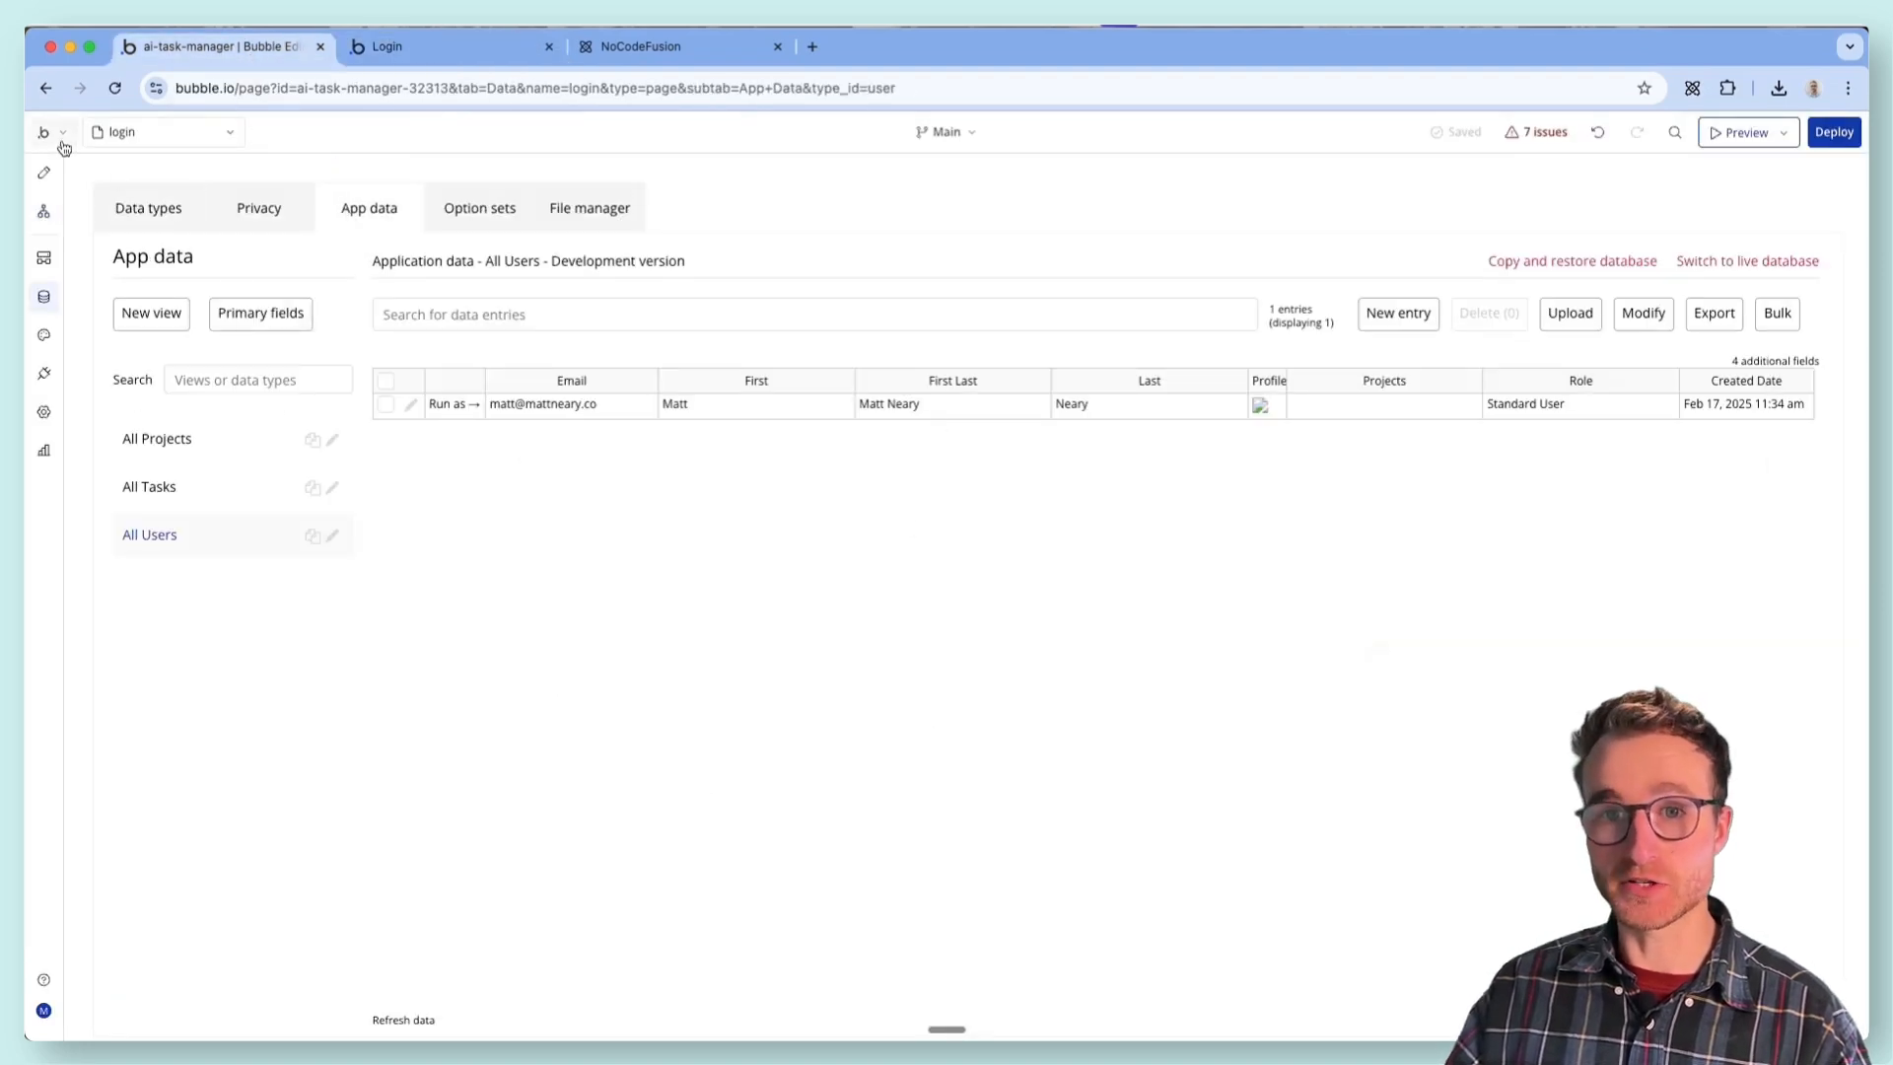
- Inspect the redirect in the "User is logged in" workflow and the Standard User option's default_page_name attribute, leaving the option unchanged
click(43, 211)
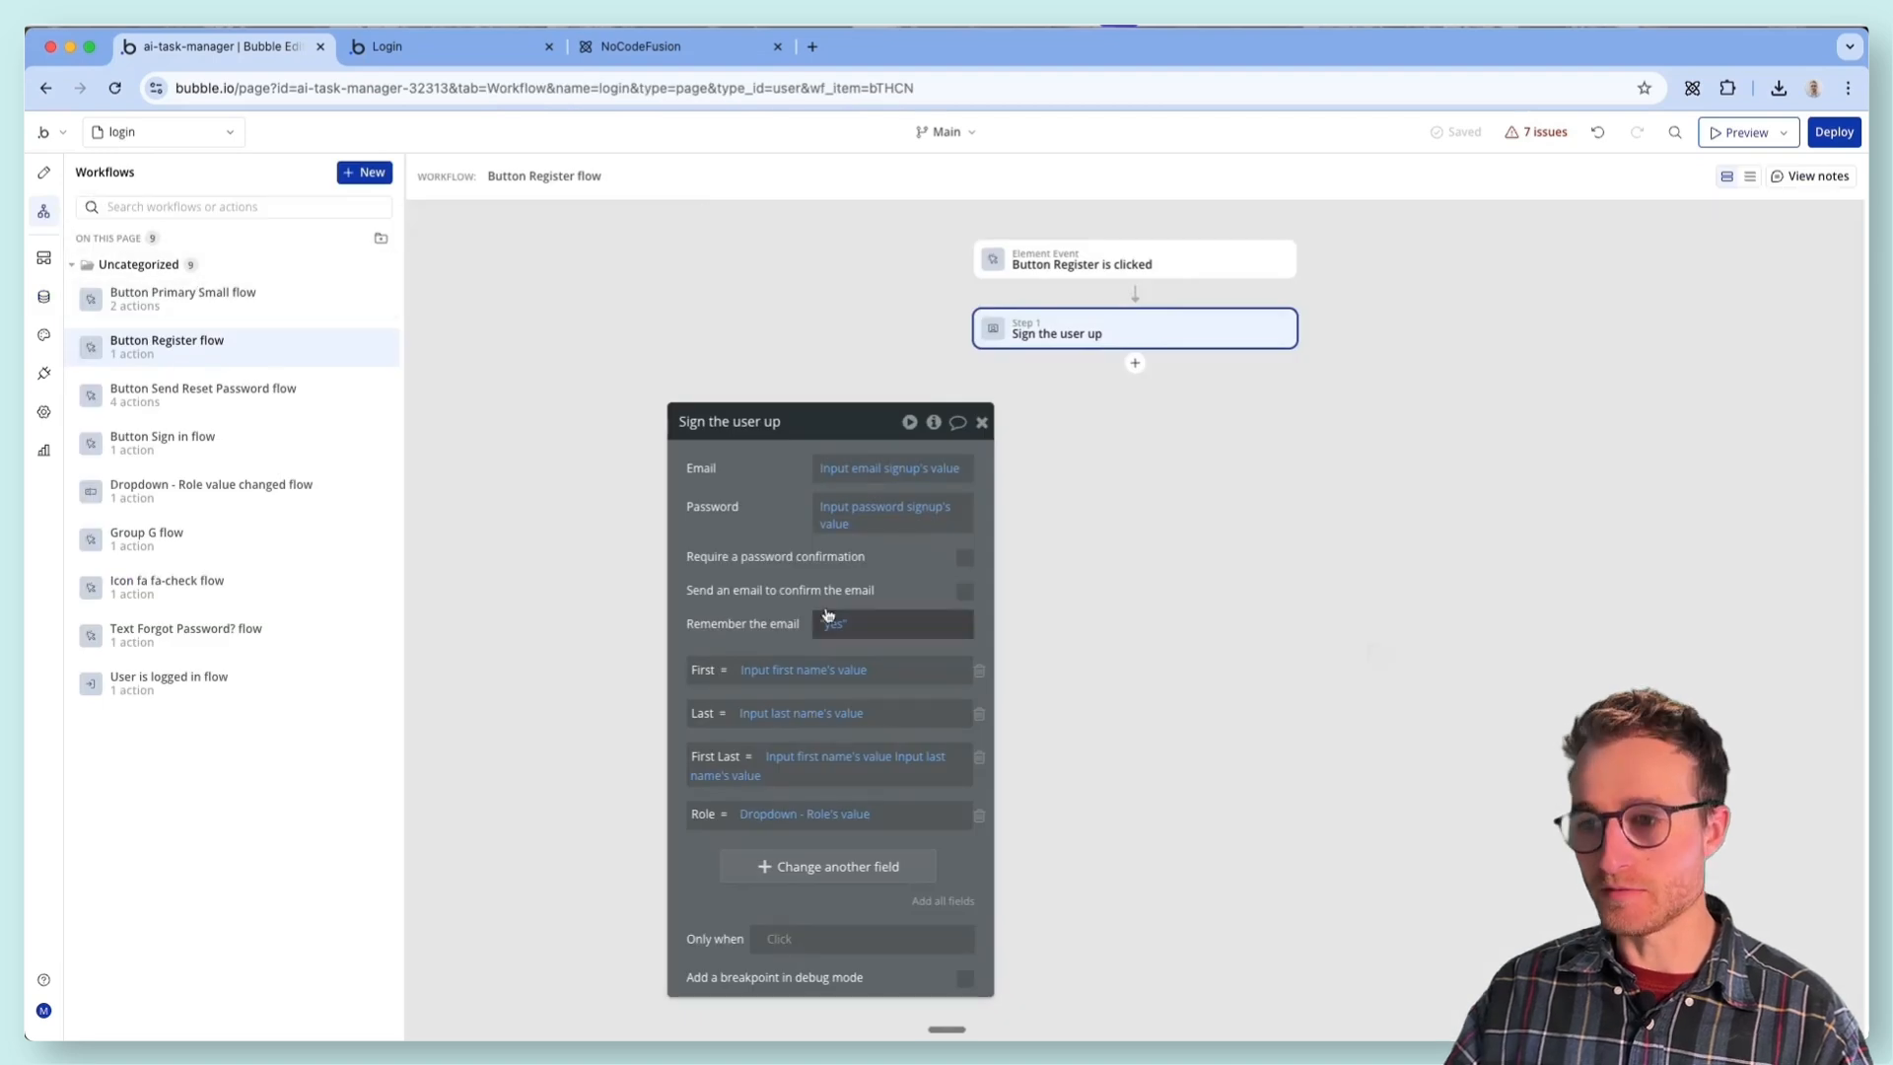
click(146, 688)
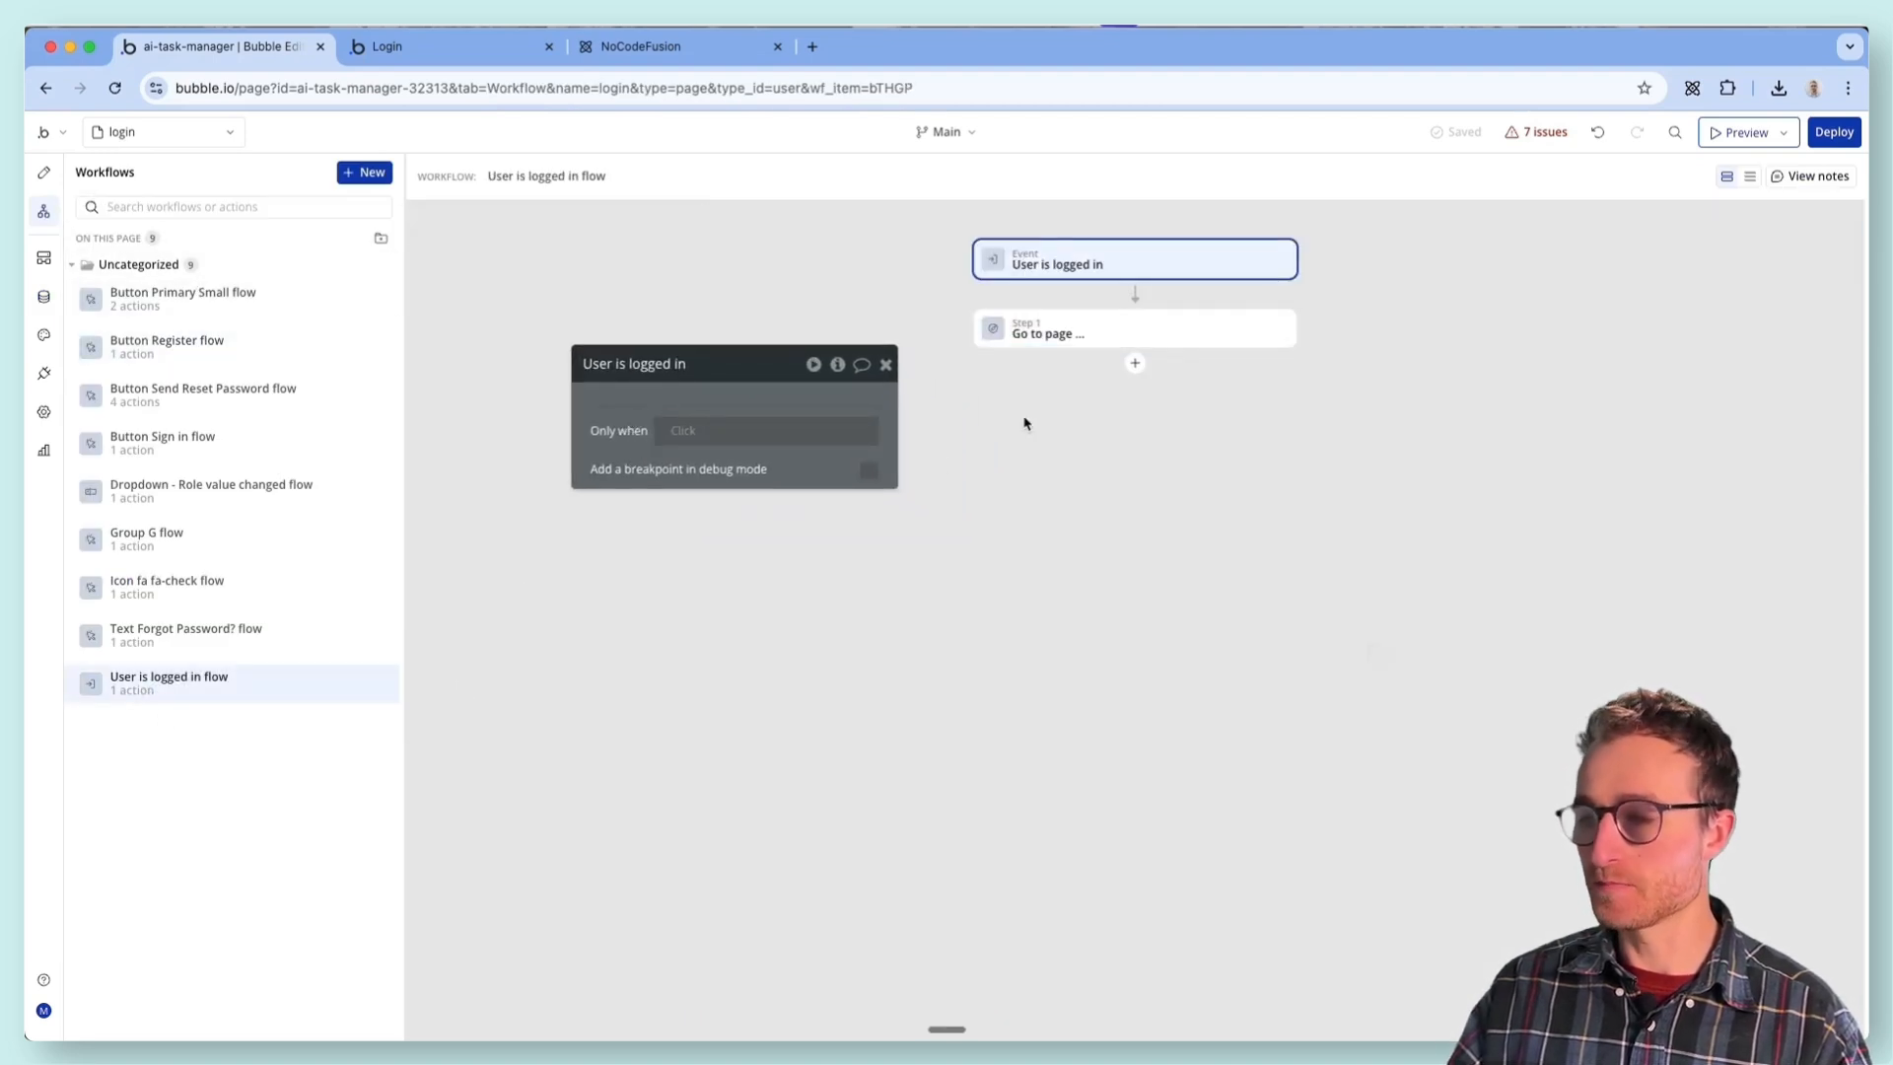
click(1085, 340)
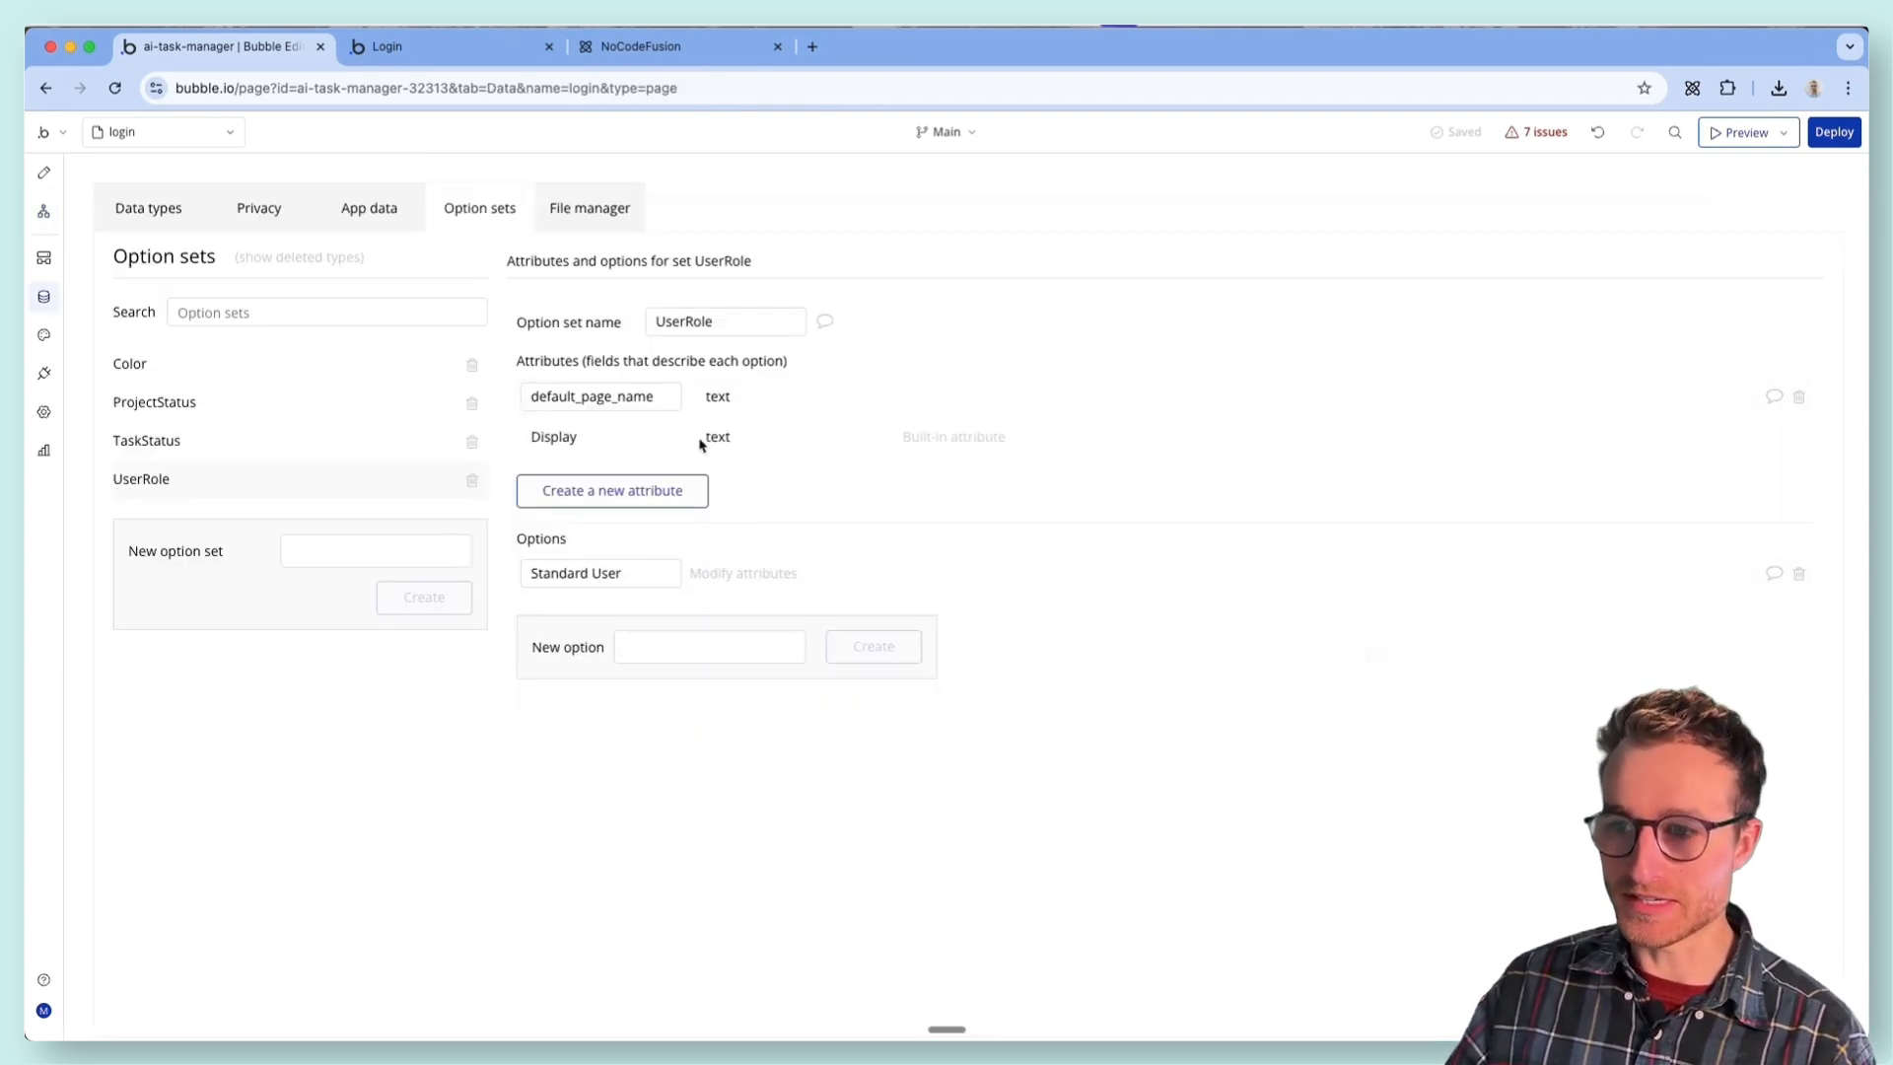
click(766, 576)
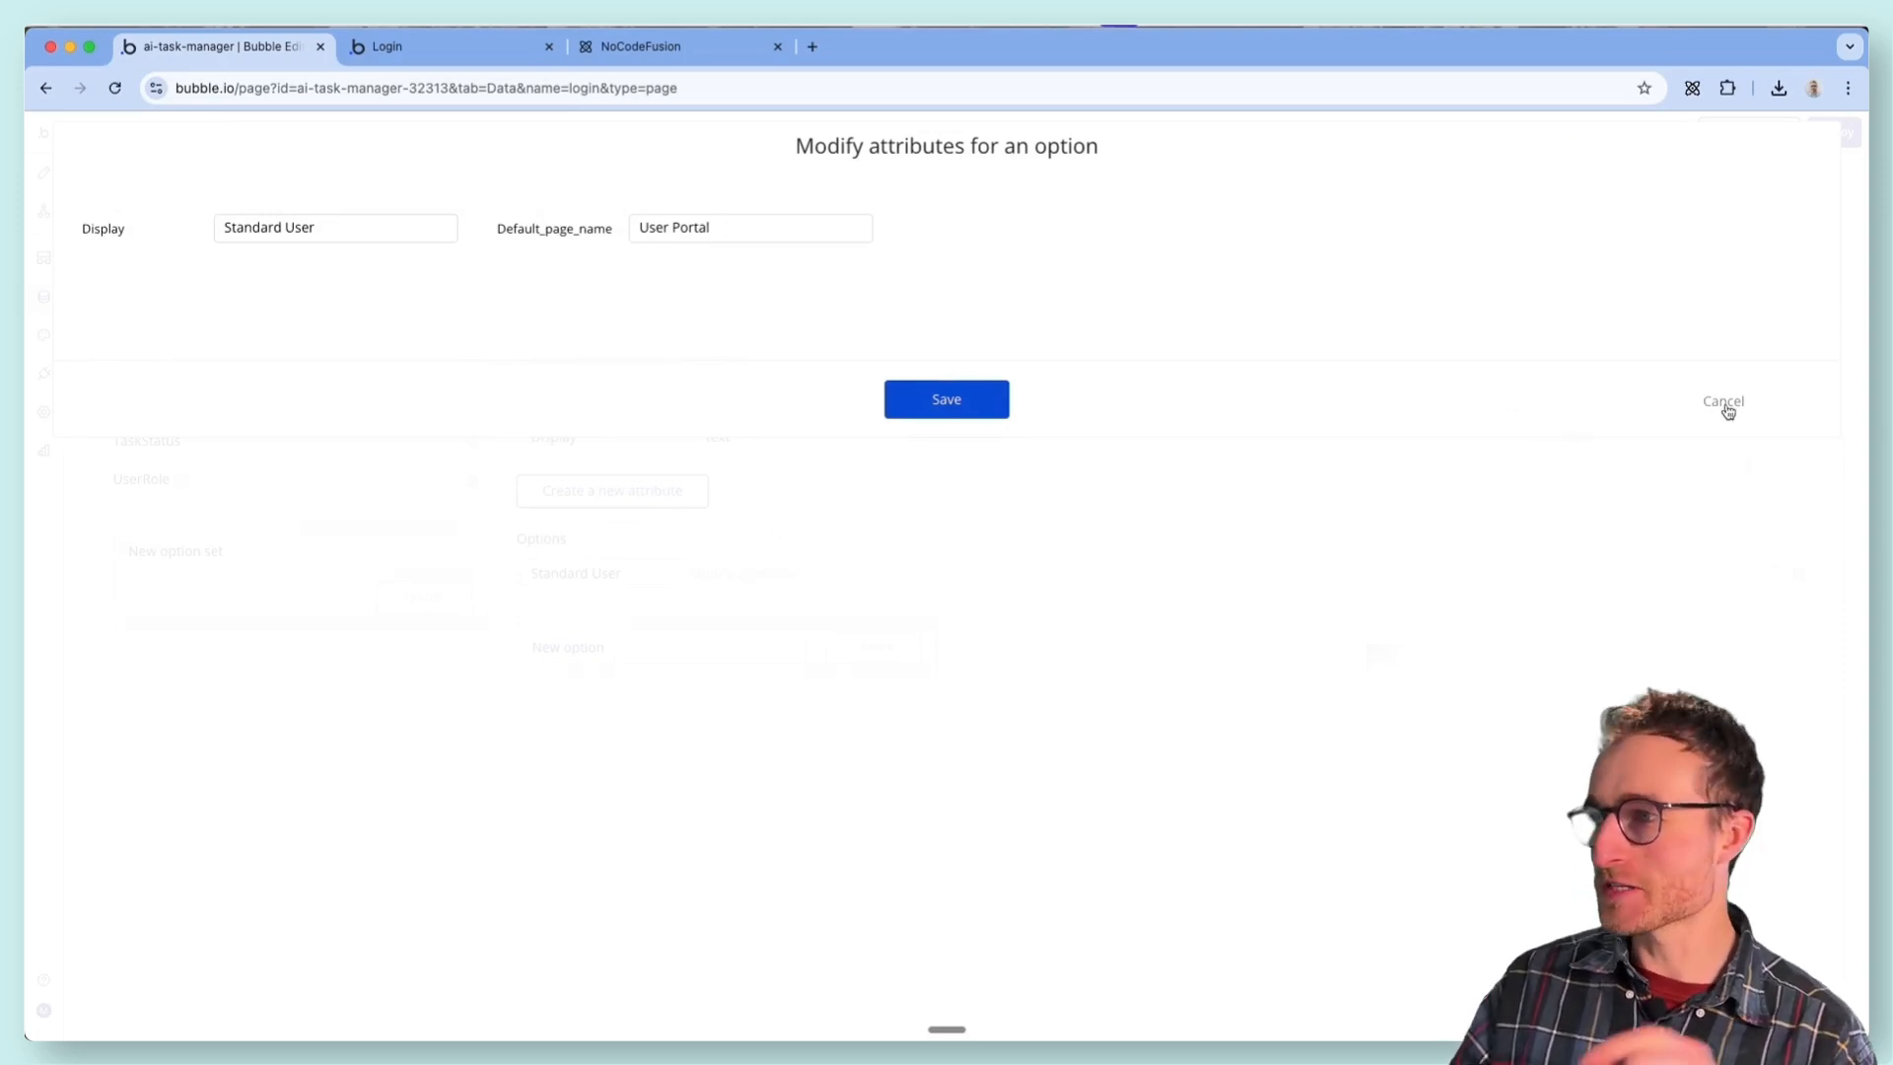
drag(702, 228, 624, 238)
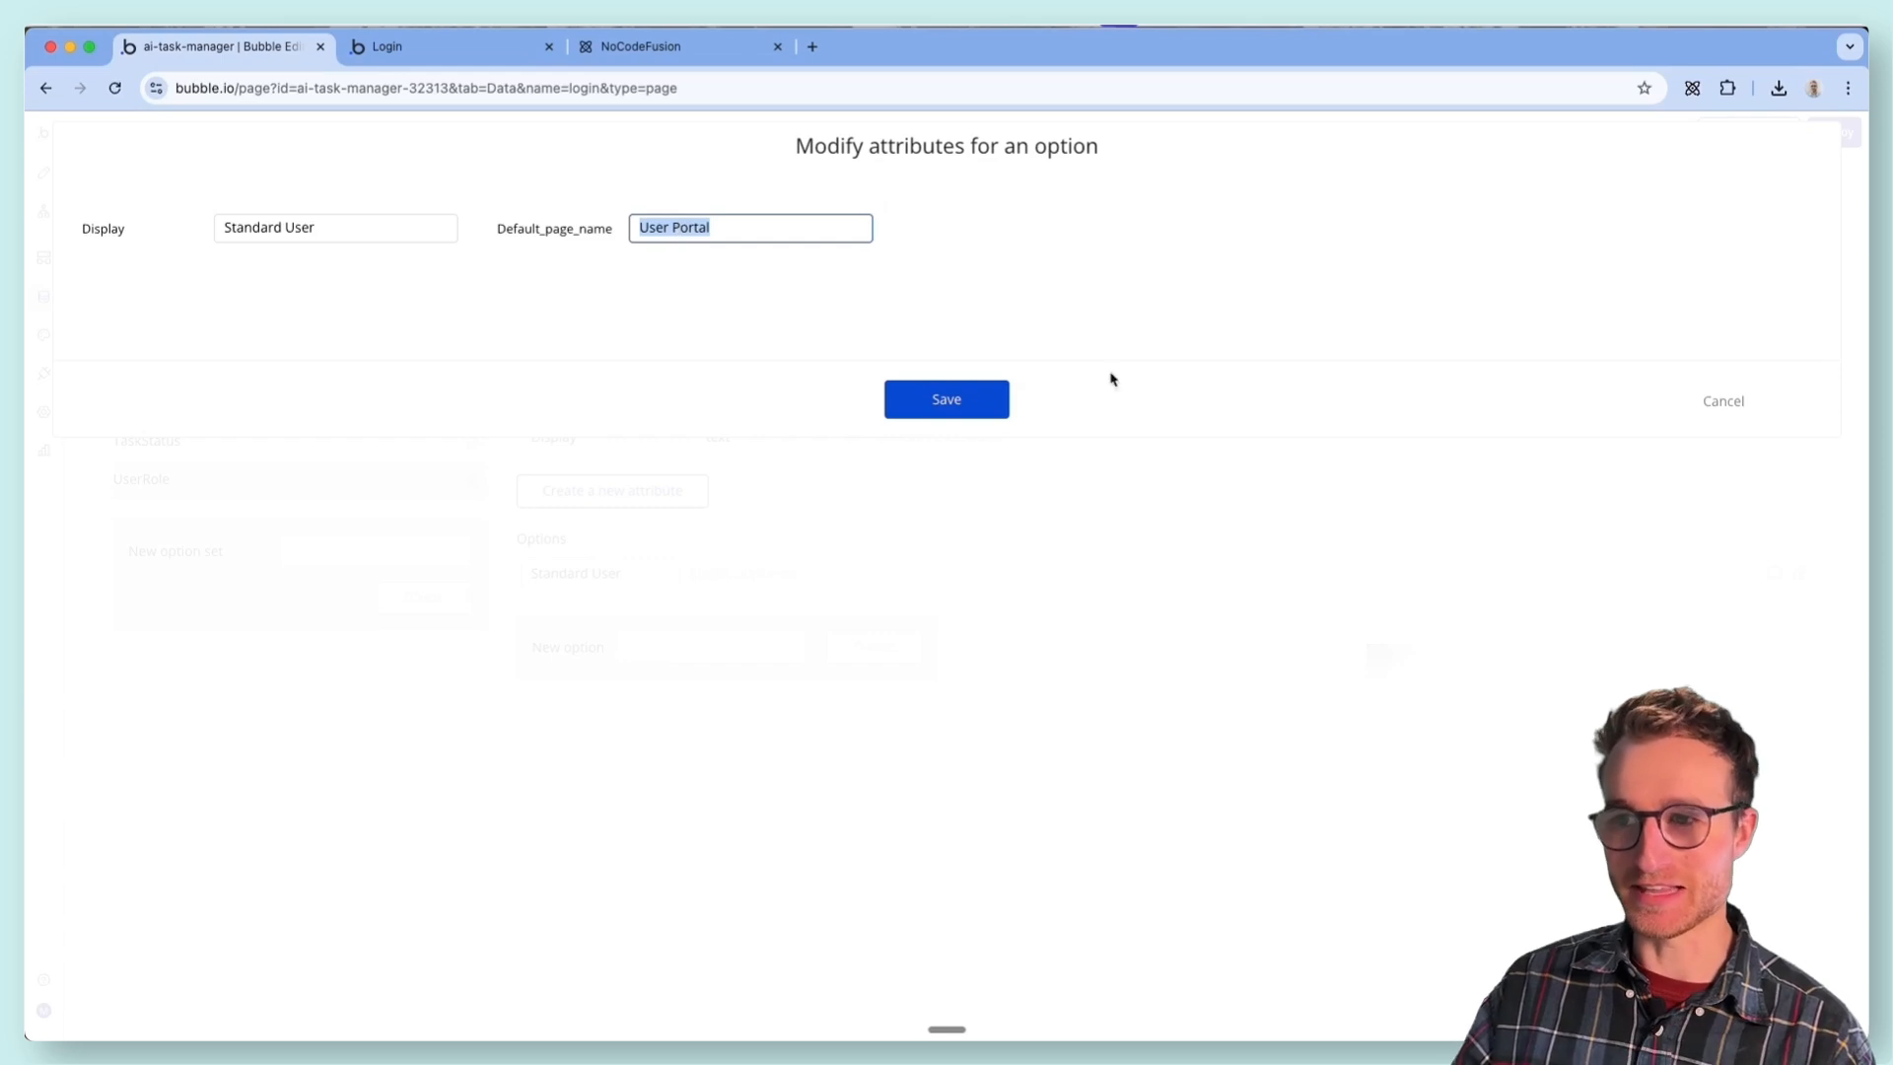
click(1721, 400)
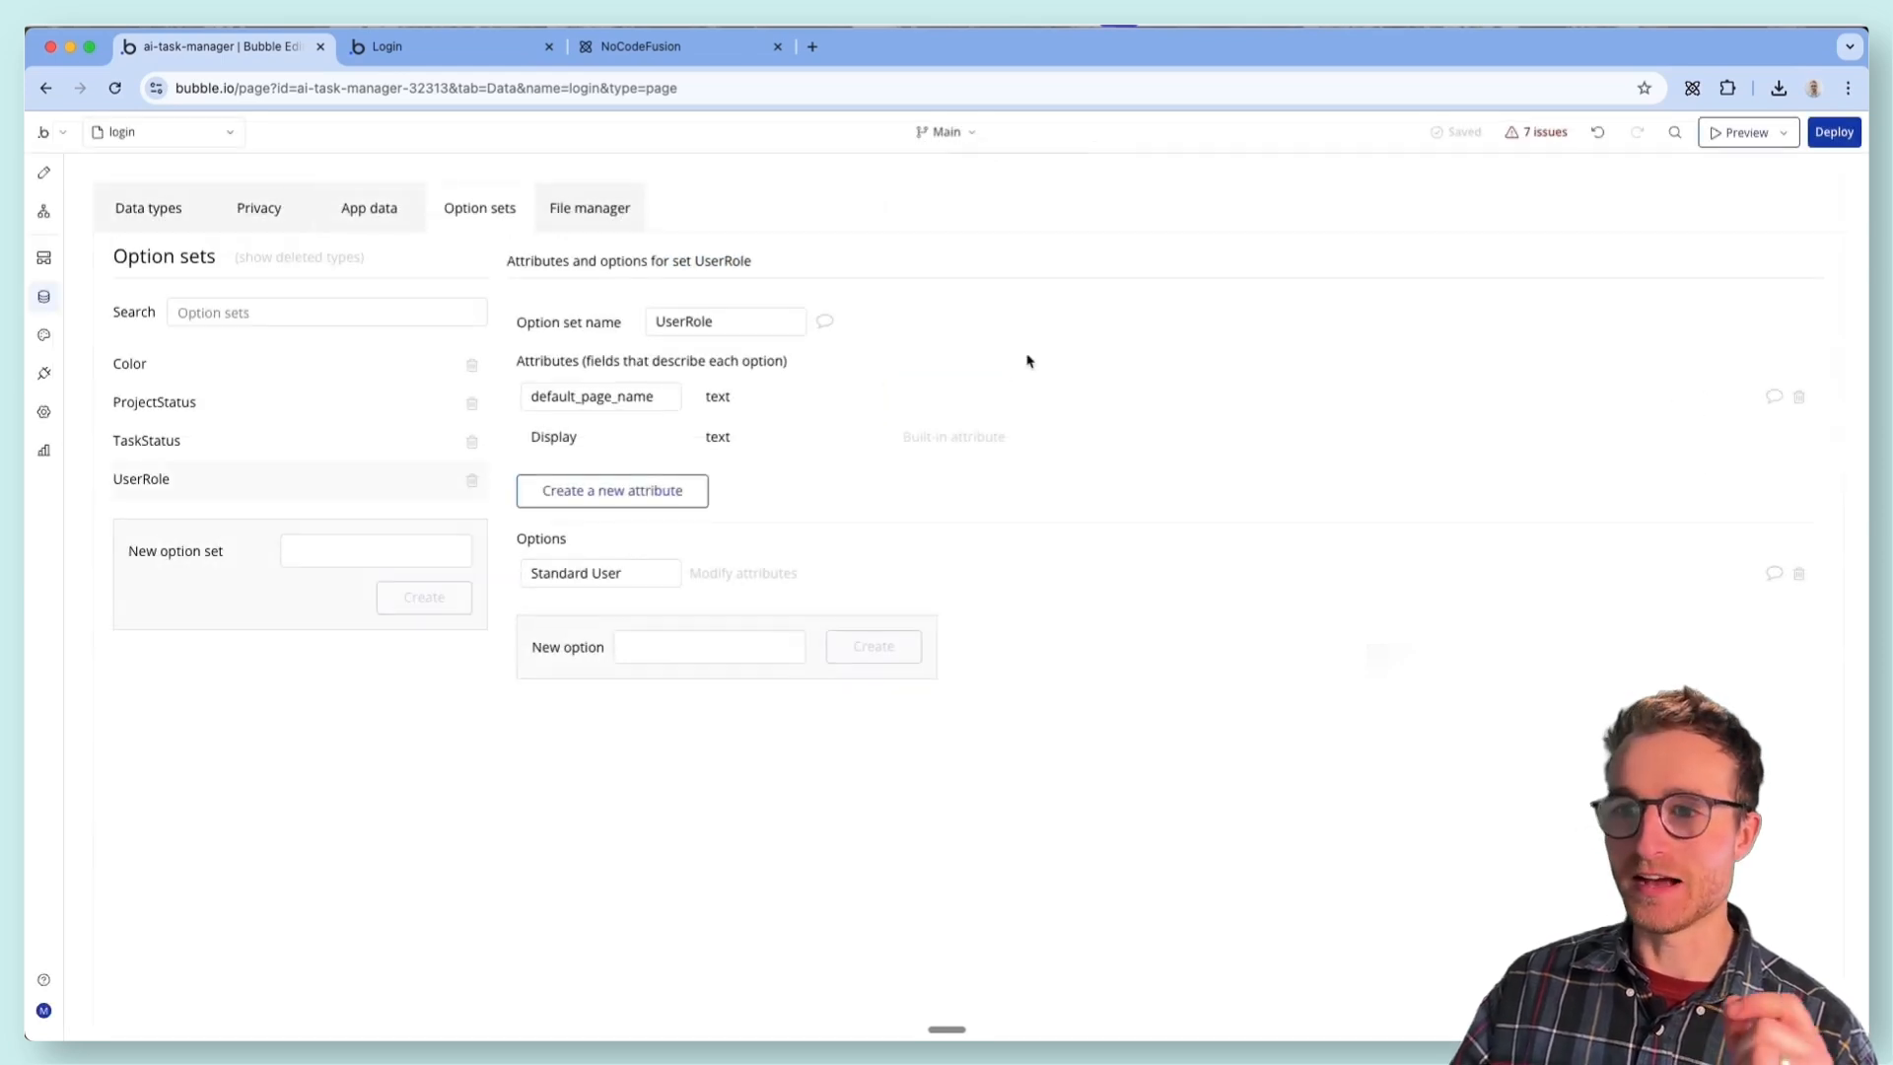
- In the "User is logged in" workflow, replace the dynamic Go to page action with one whose destination is user_portal
click(41, 210)
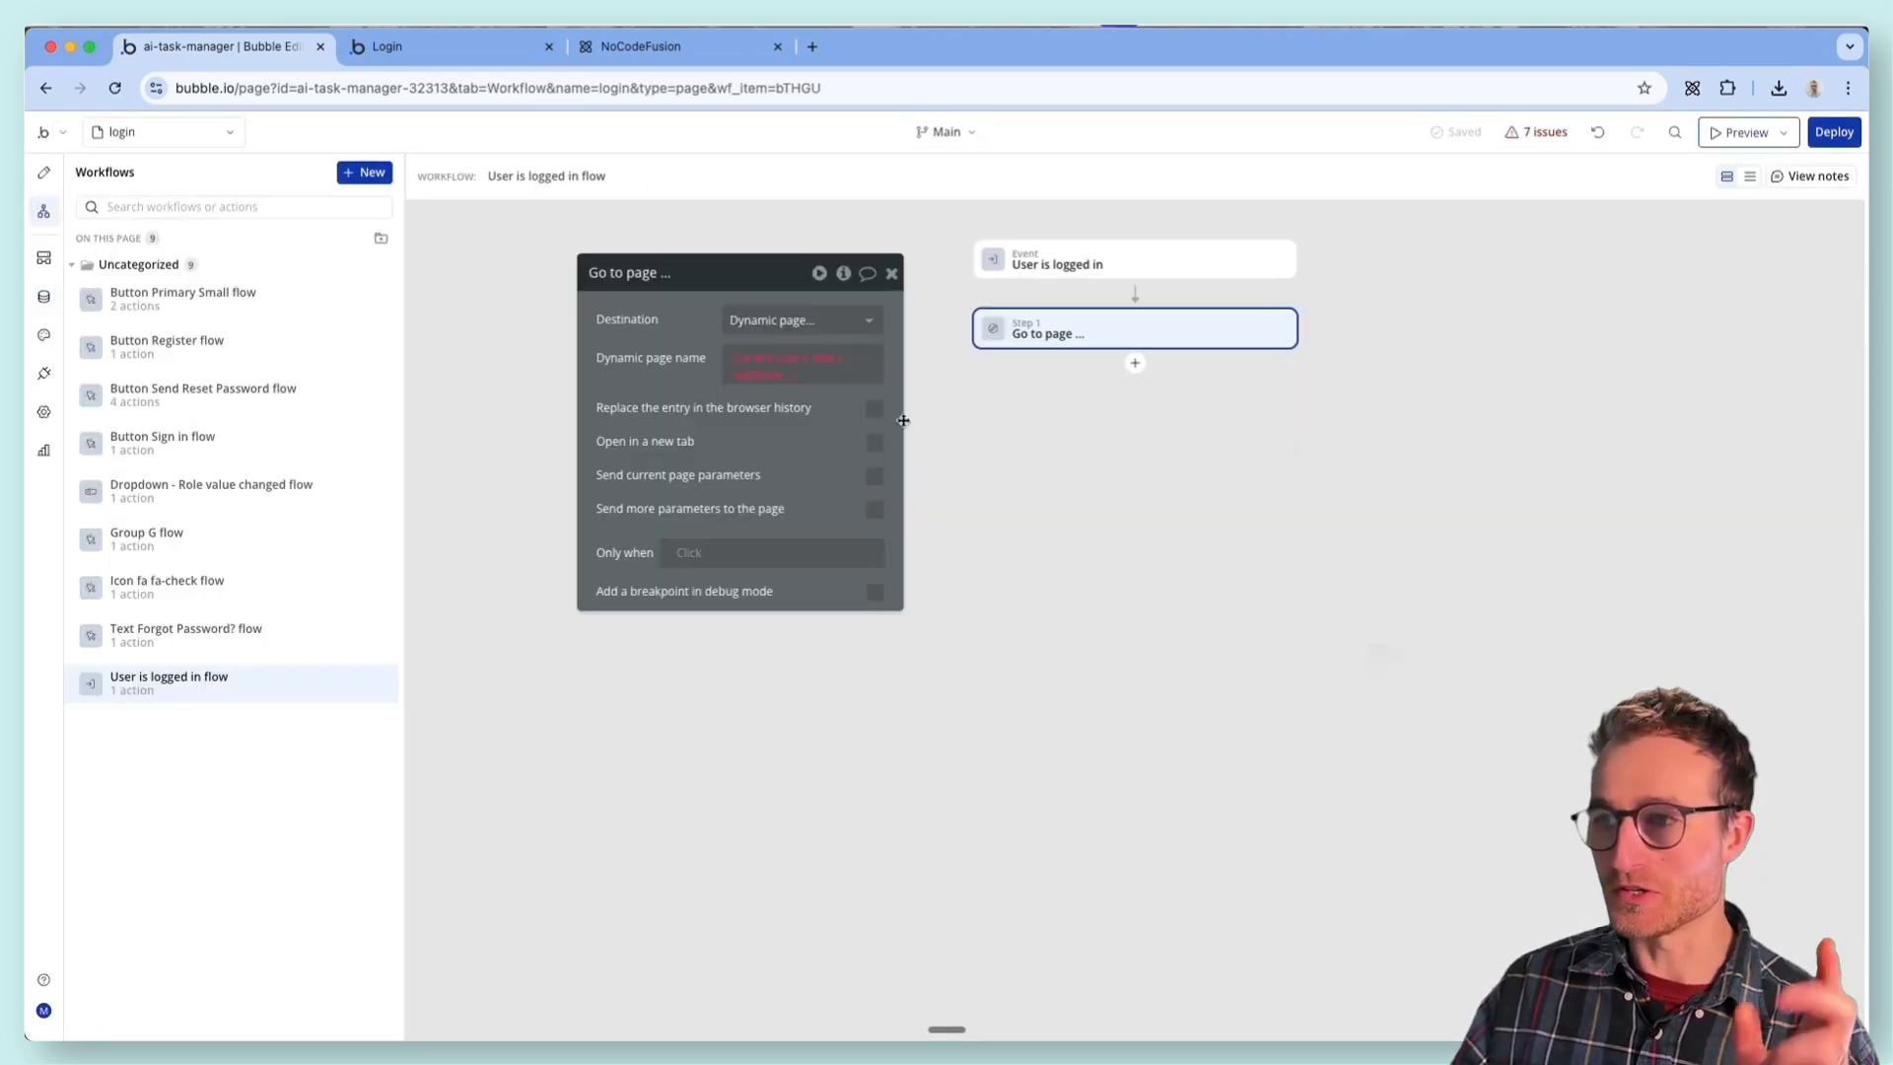
right_click(1282, 329)
click(1336, 617)
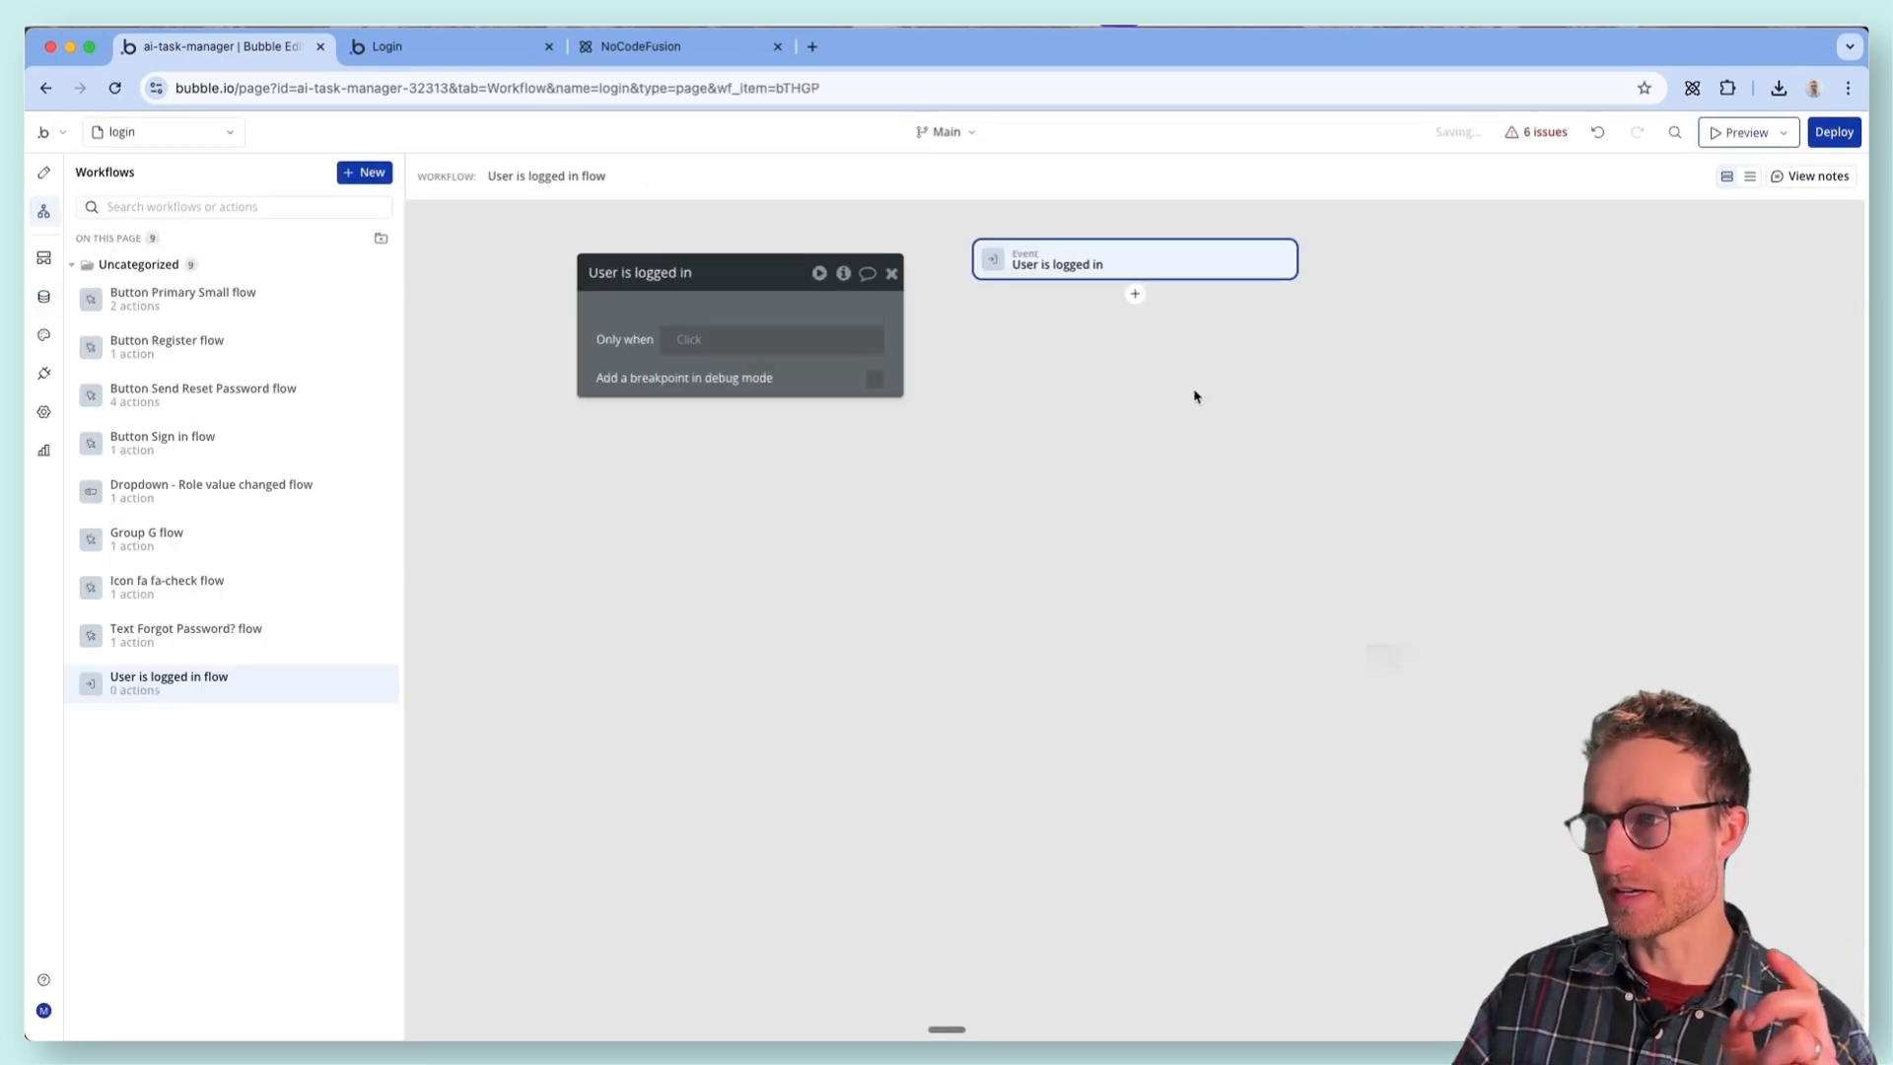
click(1134, 293)
mouse_move(1183, 371)
click(1420, 373)
click(769, 320)
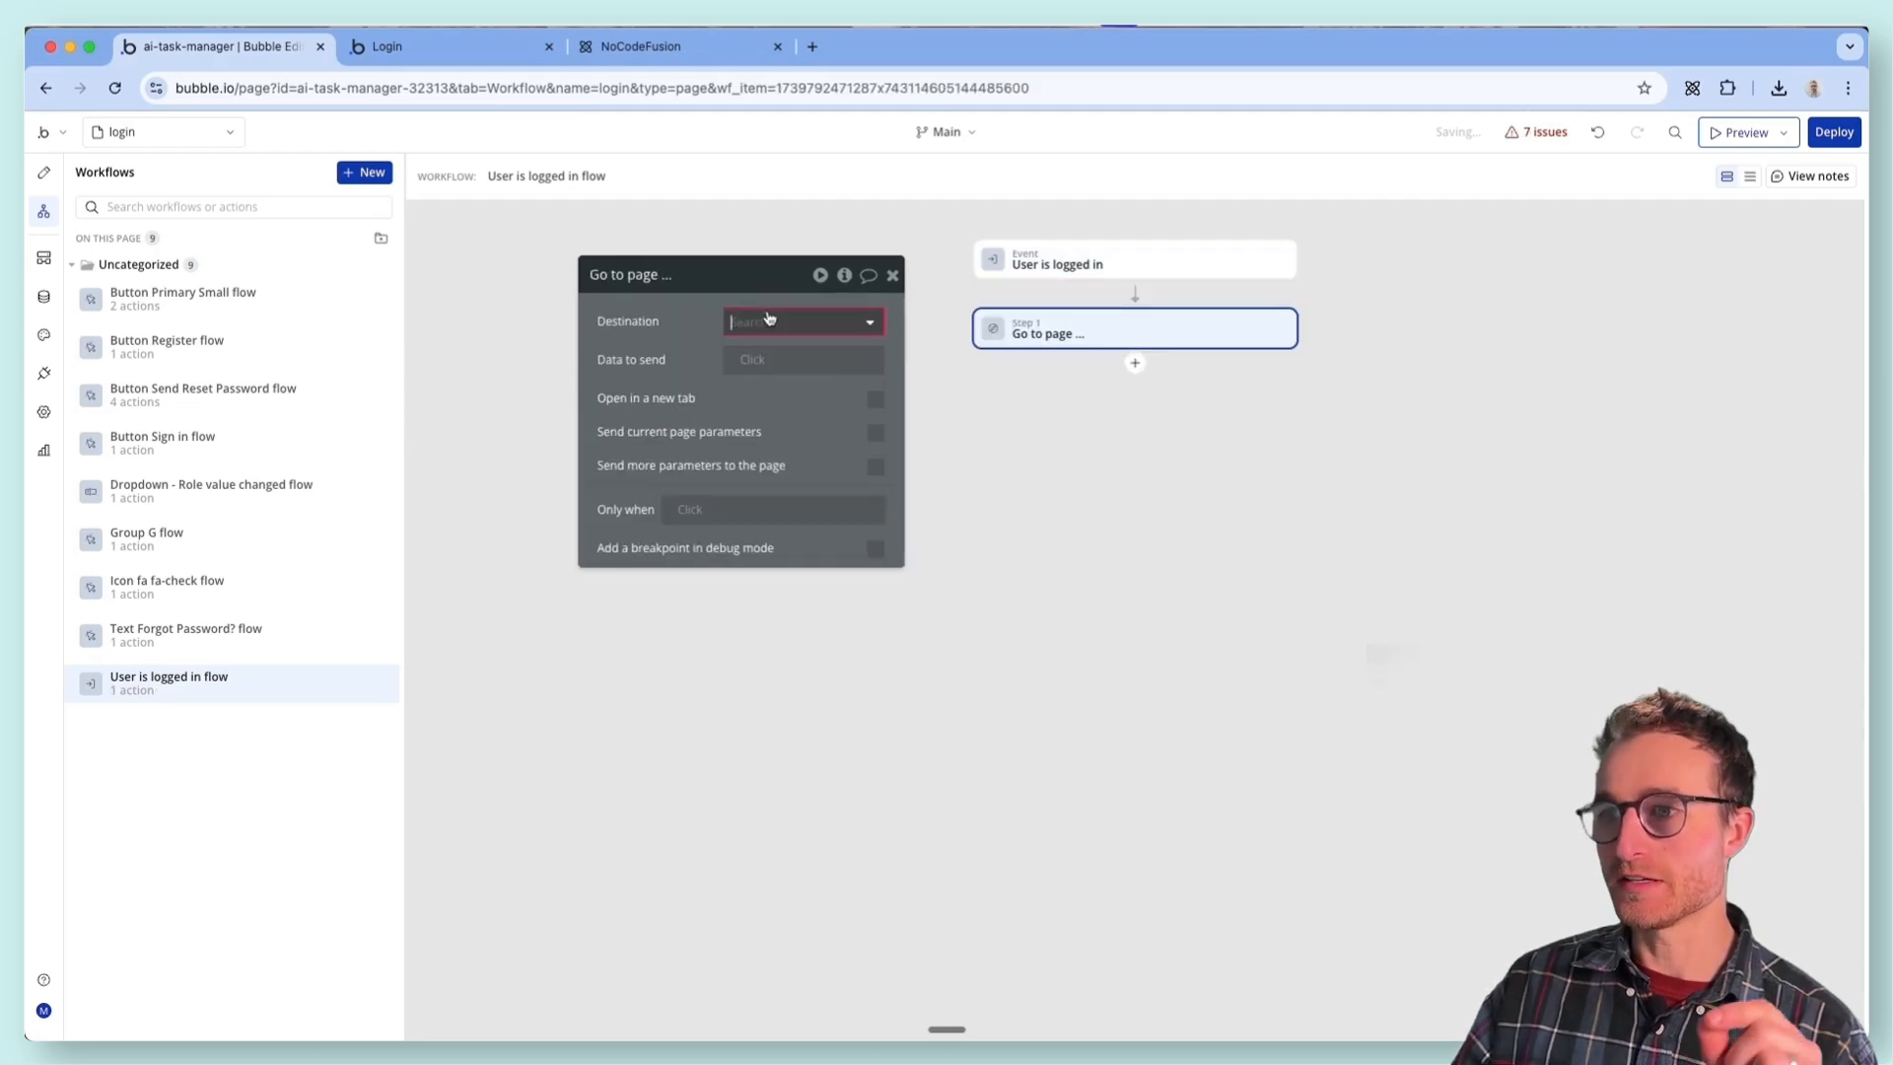
click(788, 410)
- Refresh the login page preview to test the redirect for a logged-in user, check the page address, and return to the editor
click(394, 49)
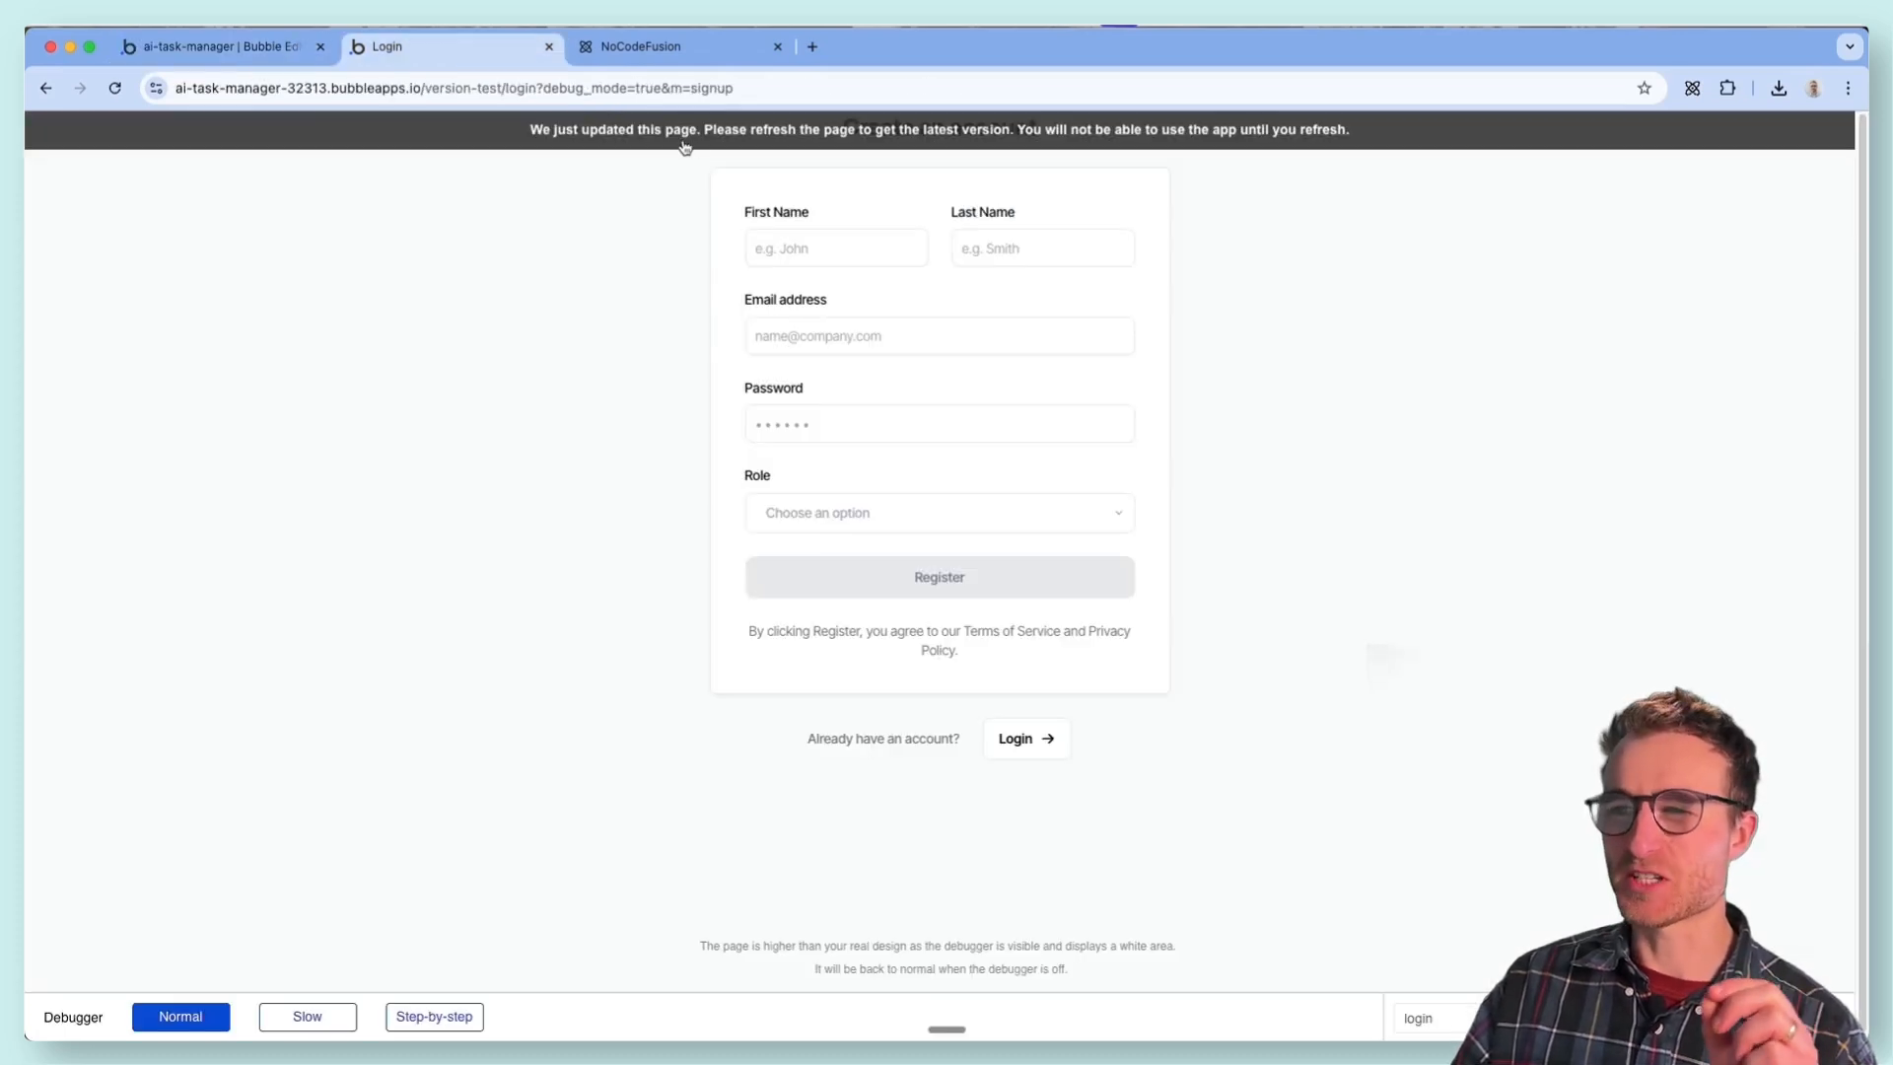
click(693, 147)
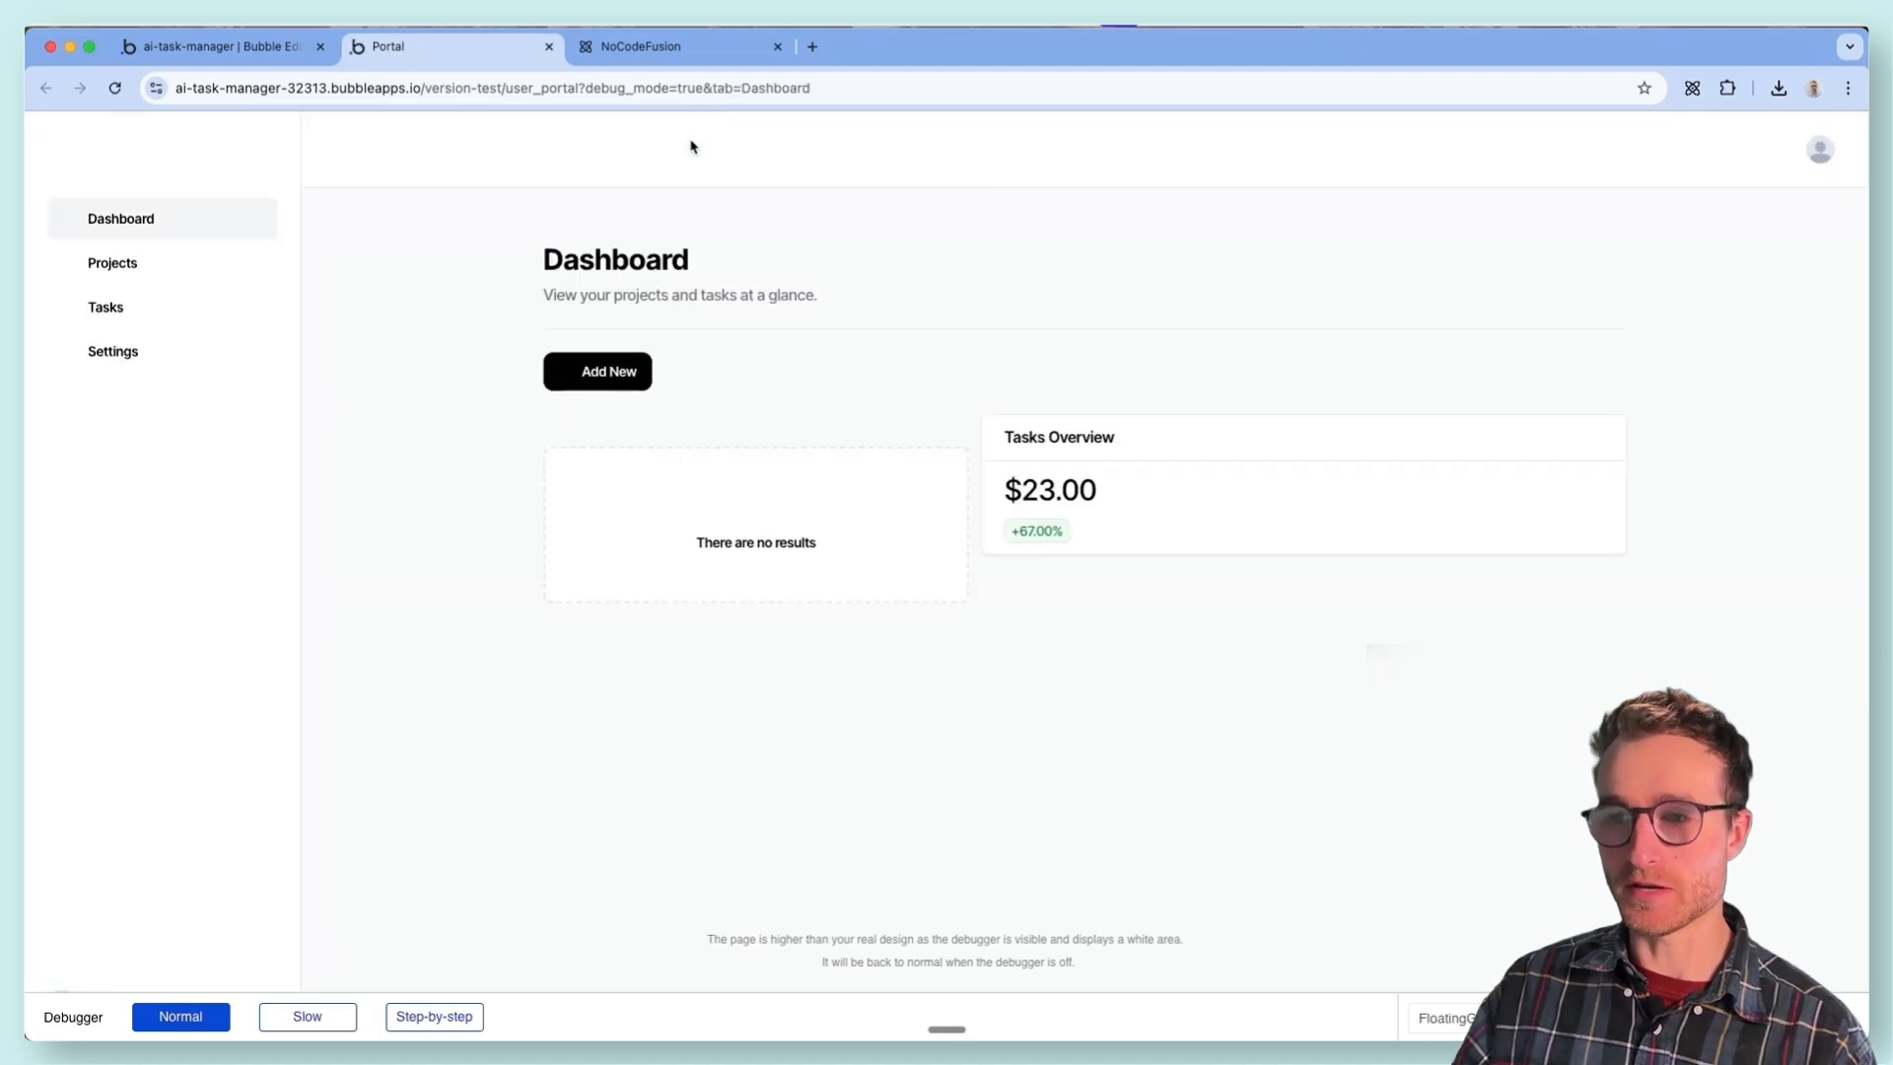
drag(578, 84, 517, 79)
click(246, 49)
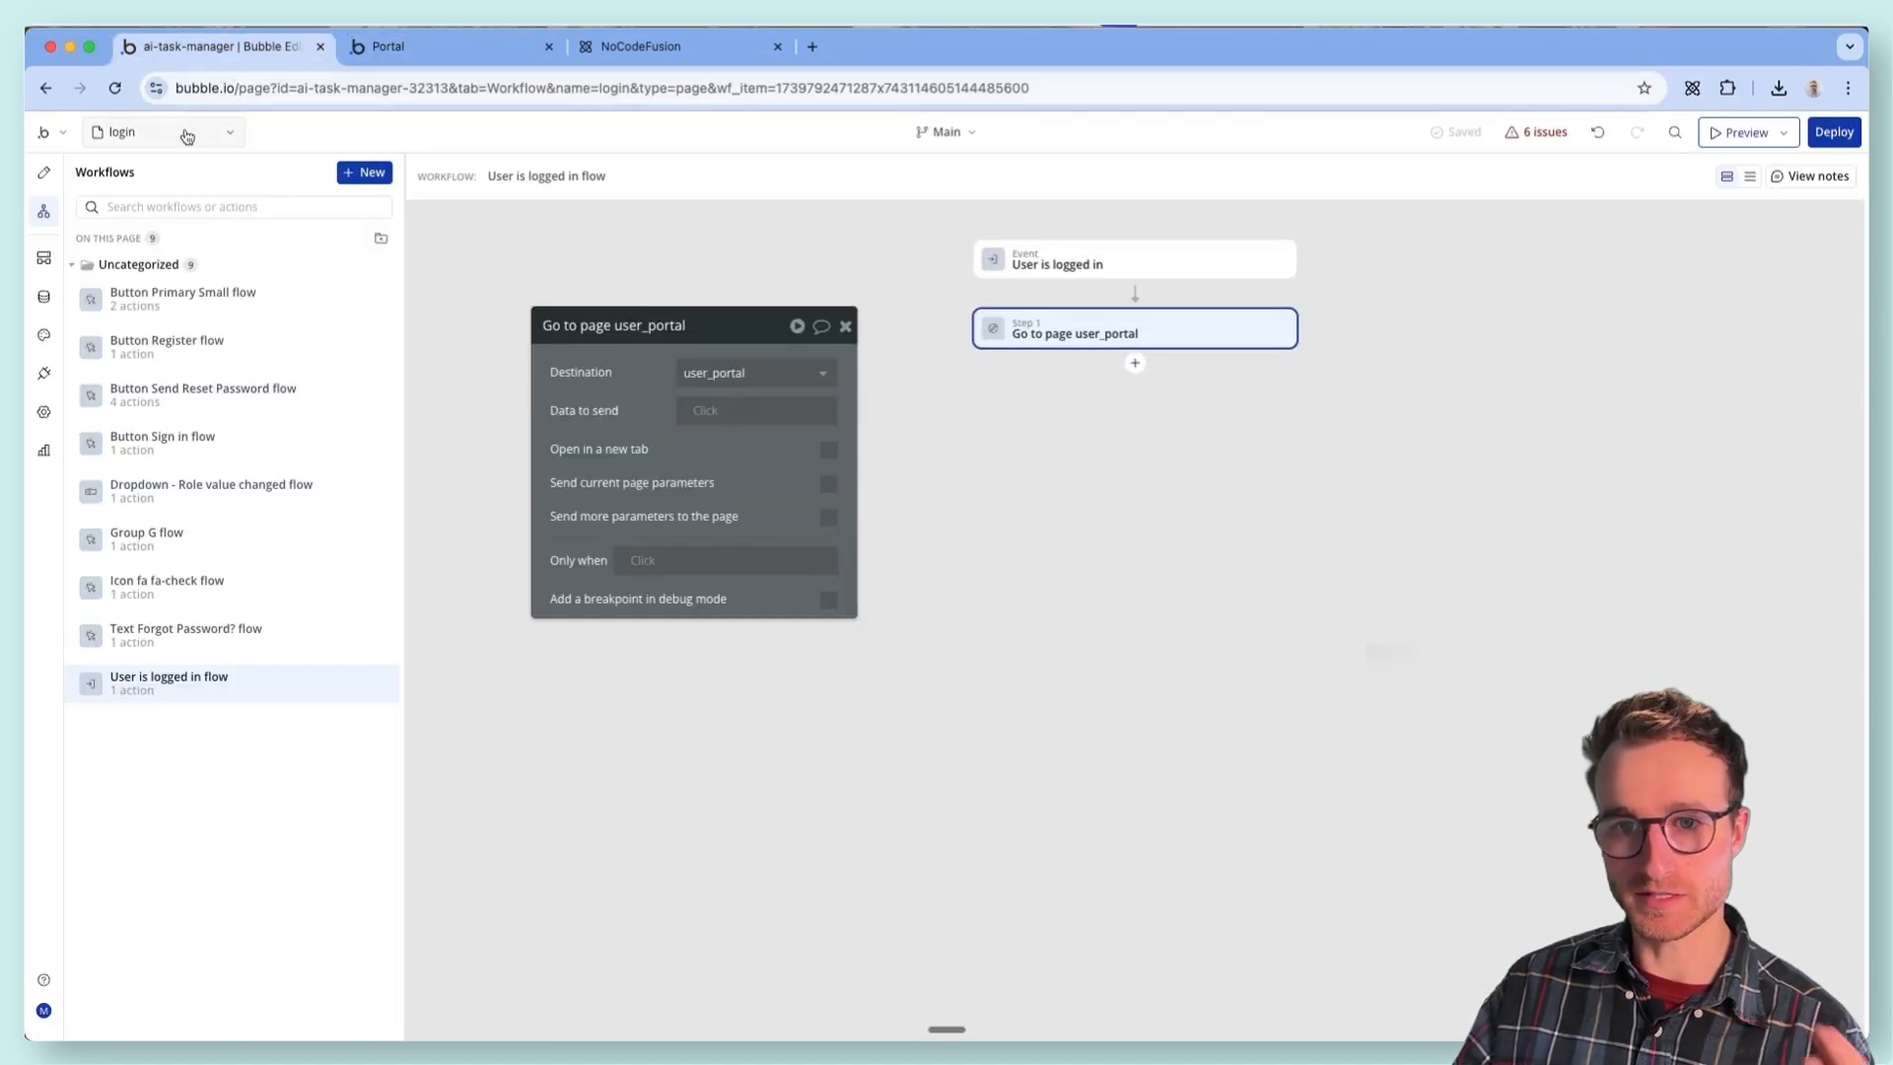
- Open the user_portal page in the workflow editor, then switch to the portal preview
click(185, 131)
click(148, 326)
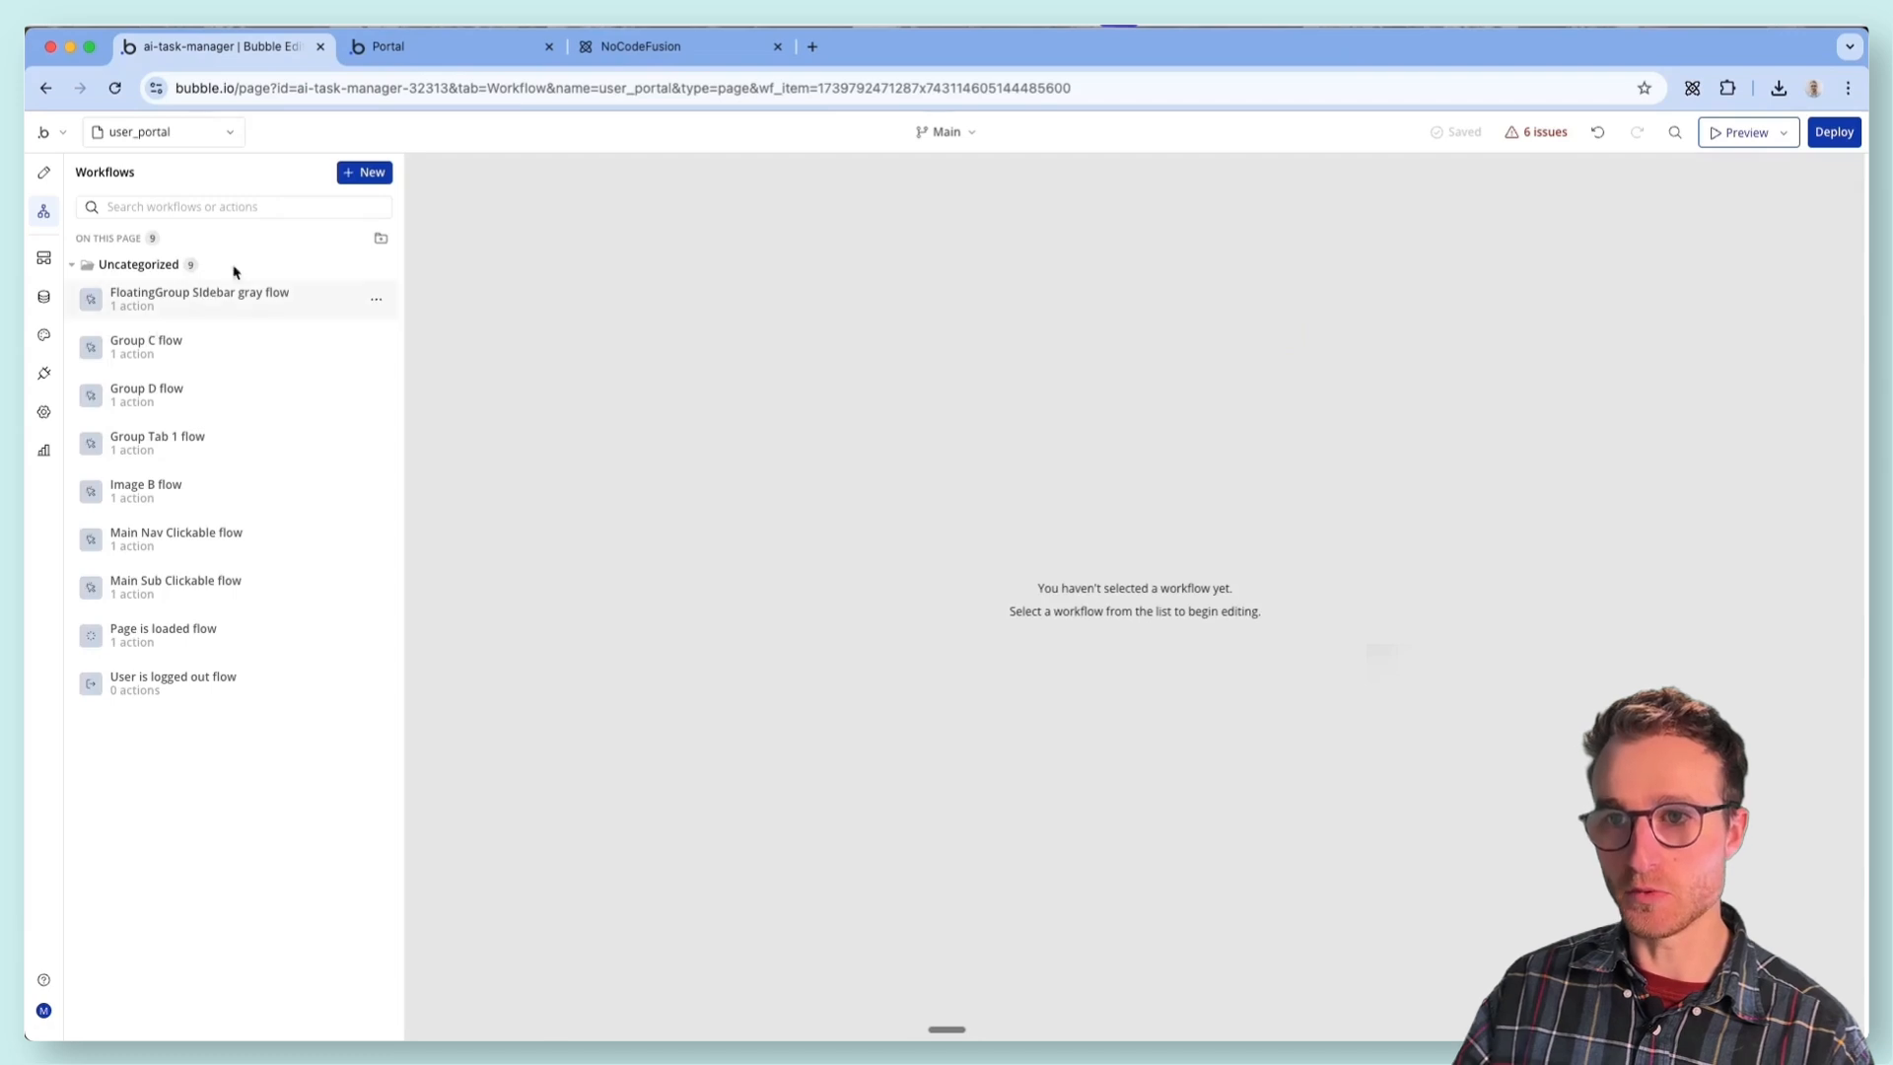
click(386, 46)
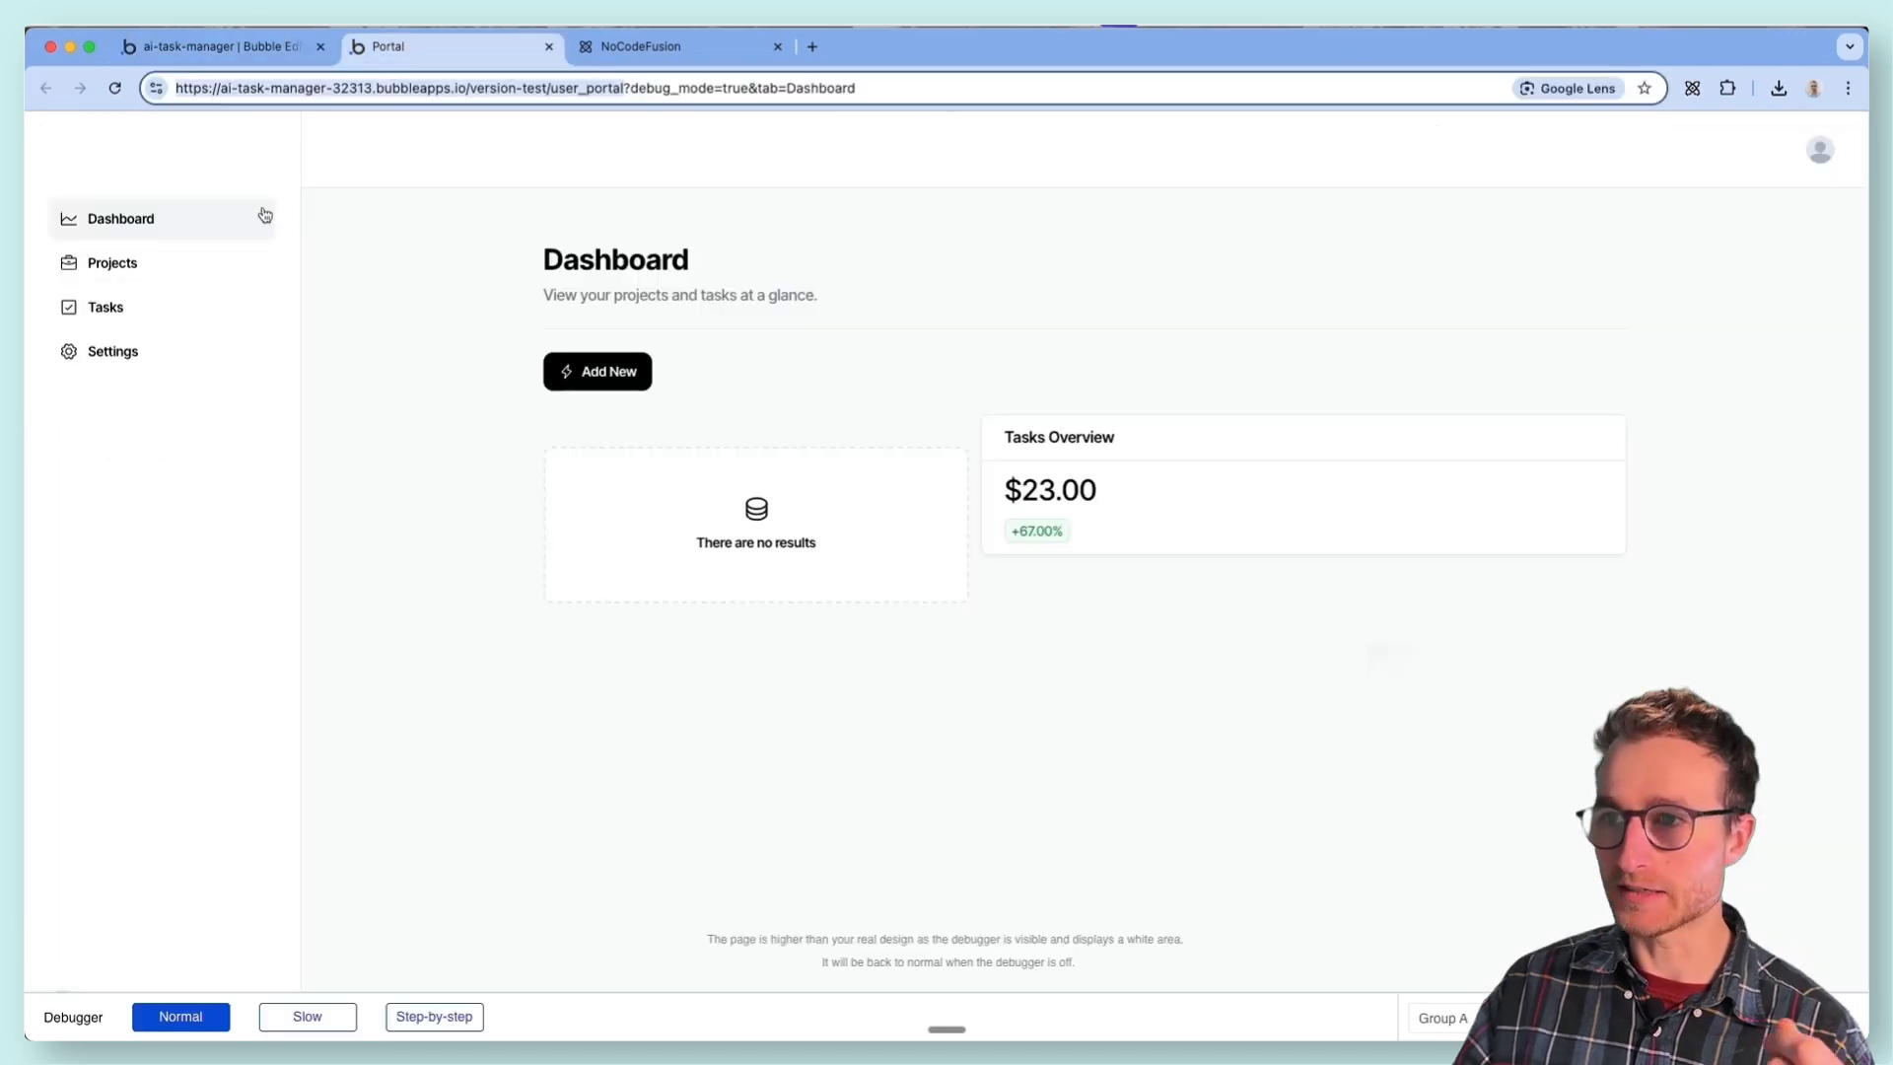
- Browse the Dashboard, Projects, Tasks and Settings sections of the portal preview to check the navigation
click(137, 279)
click(144, 362)
click(148, 313)
click(162, 268)
click(179, 229)
click(167, 266)
click(169, 322)
click(165, 264)
click(165, 266)
click(169, 284)
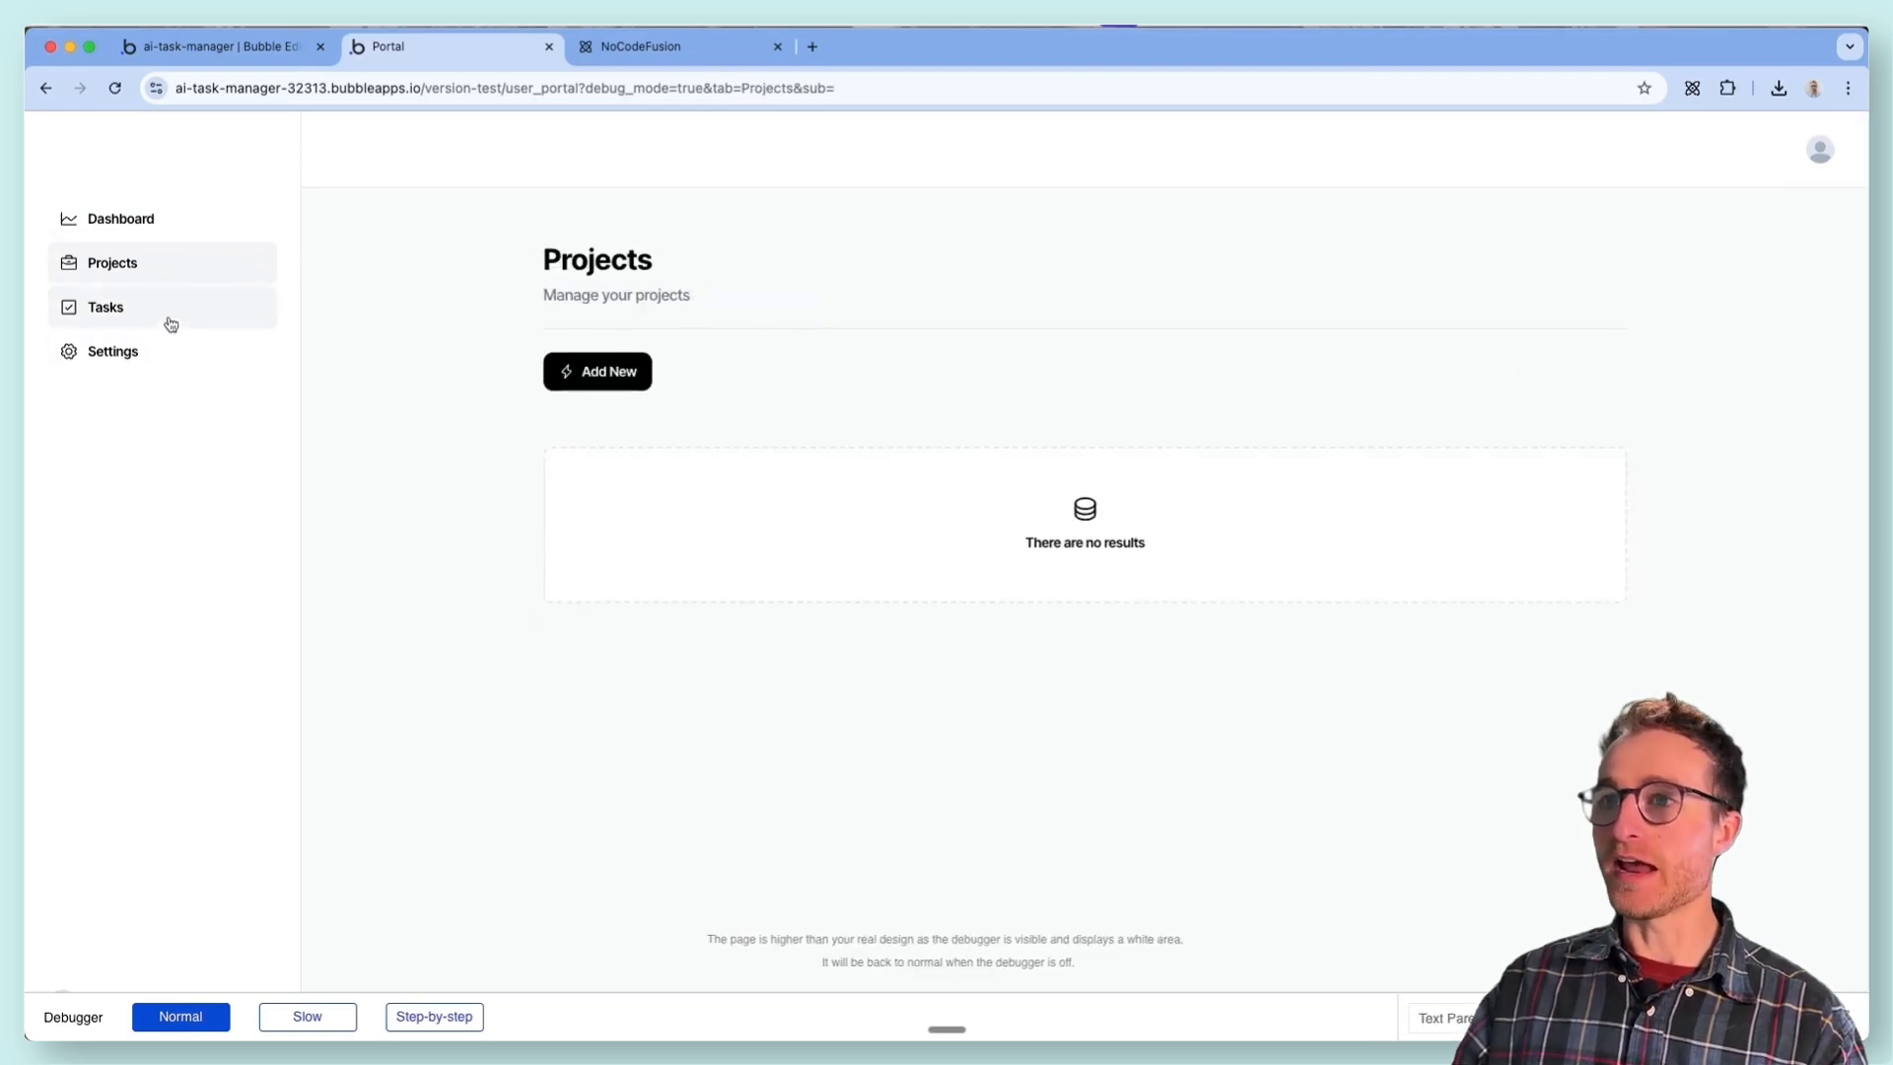
click(169, 309)
click(168, 357)
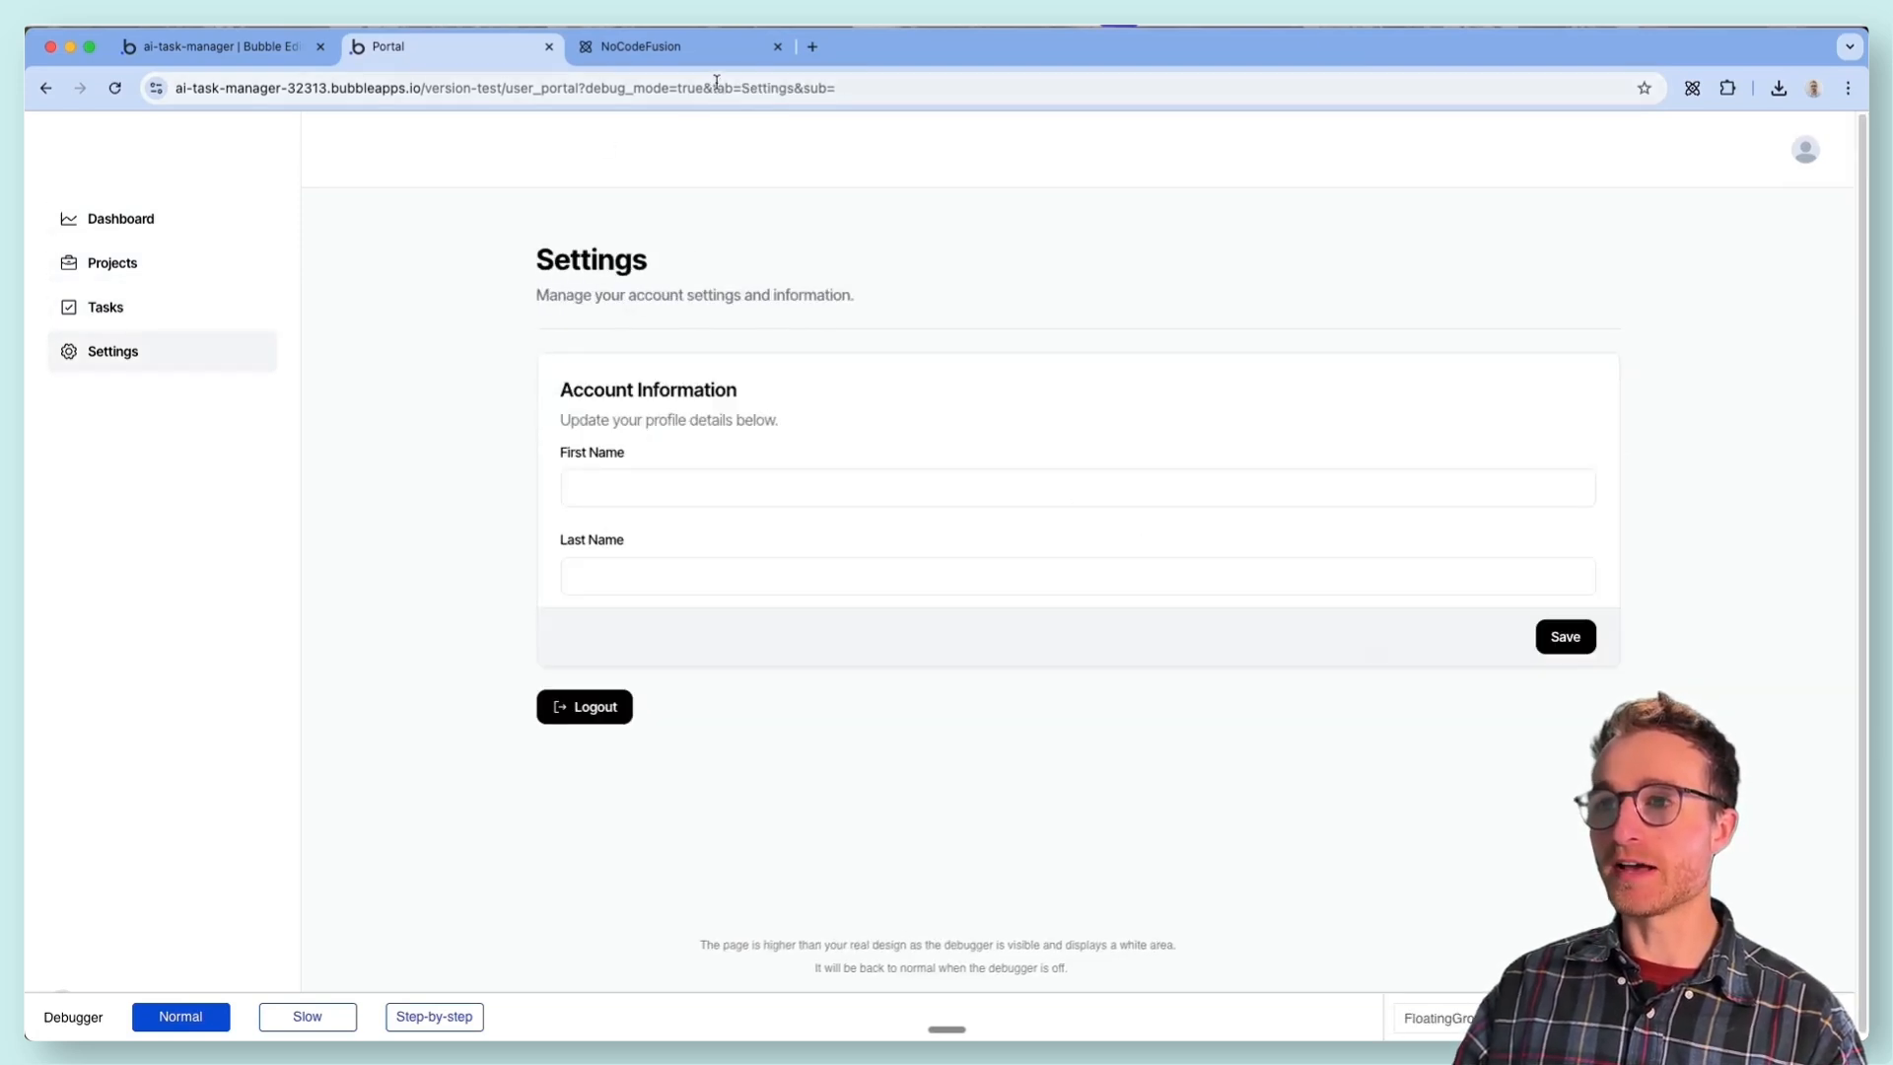
- Inspect the tab parameter in the page address while moving from Settings to Tasks and Projects
click(717, 82)
drag(757, 88, 785, 89)
click(784, 89)
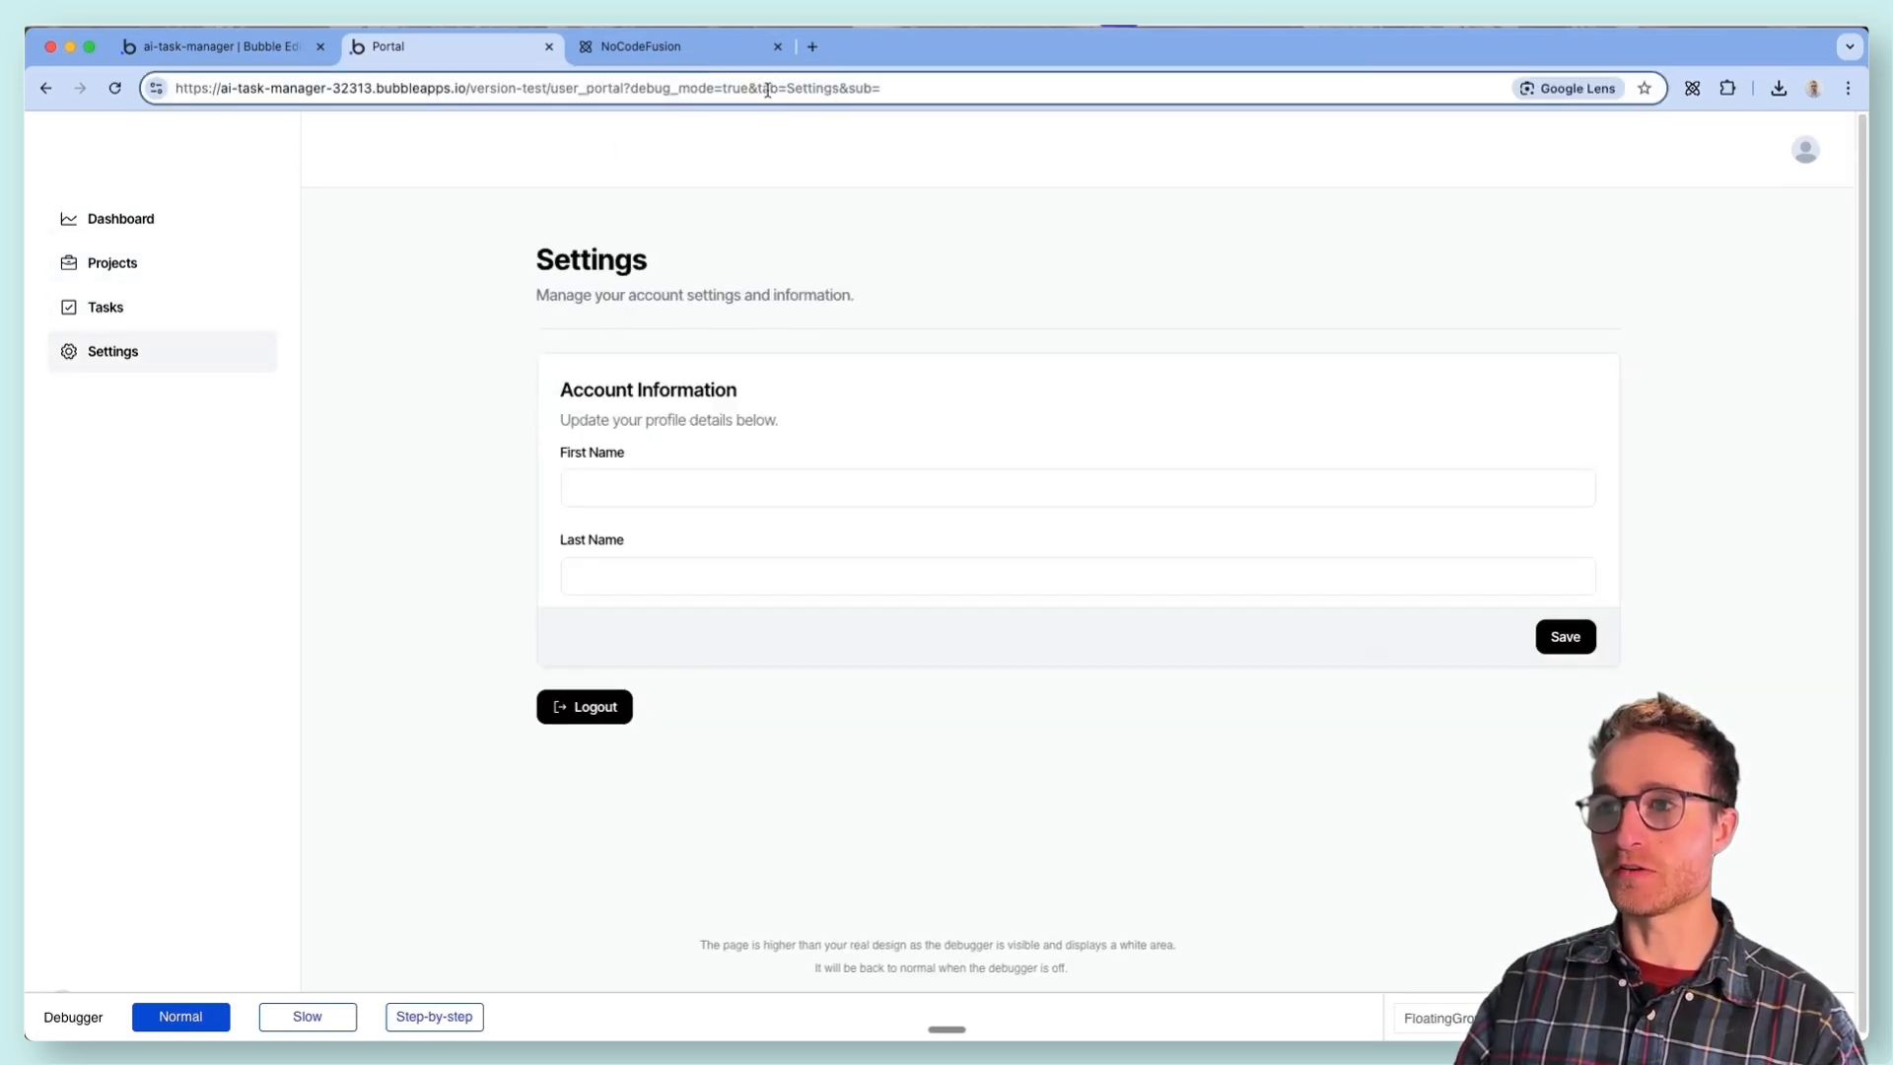
click(162, 307)
click(176, 260)
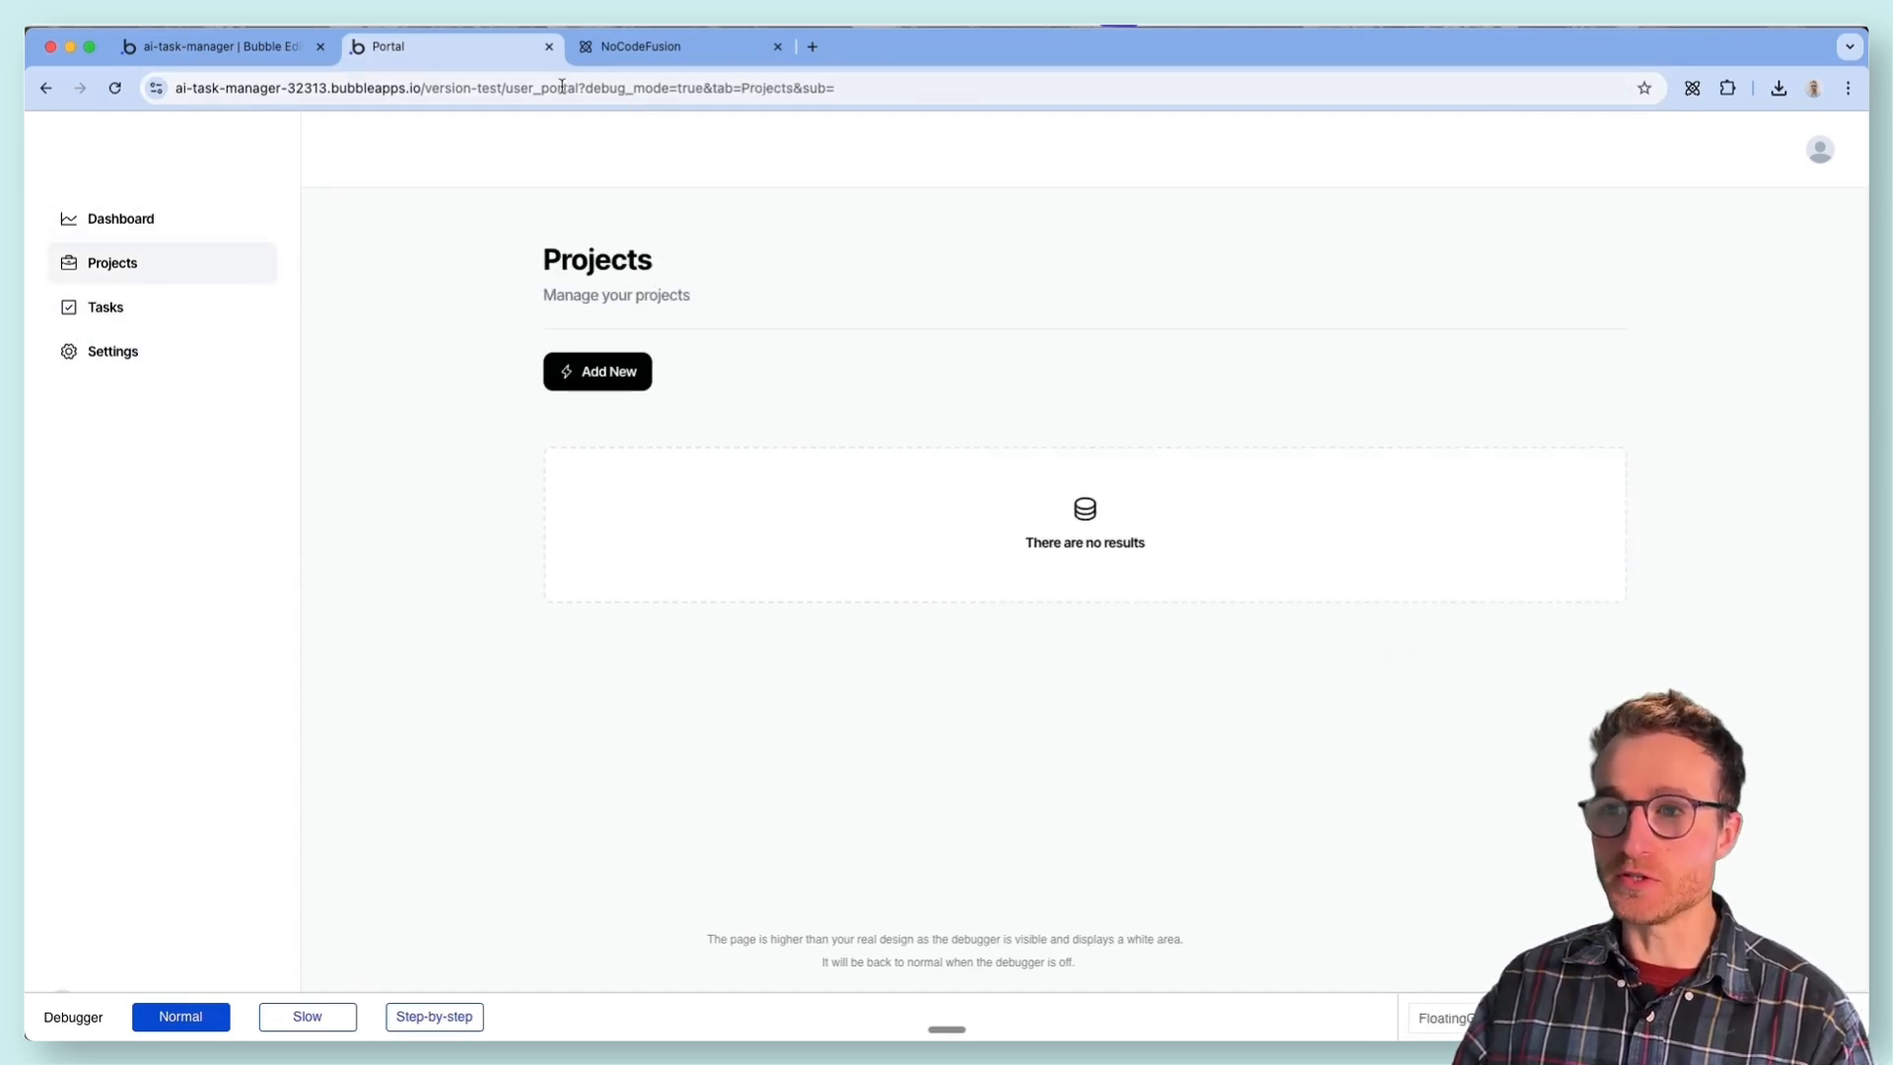
- Try replacing the query parameters in the user_portal address with /projects, then examine the tab parameter in the page address
drag(849, 88, 588, 88)
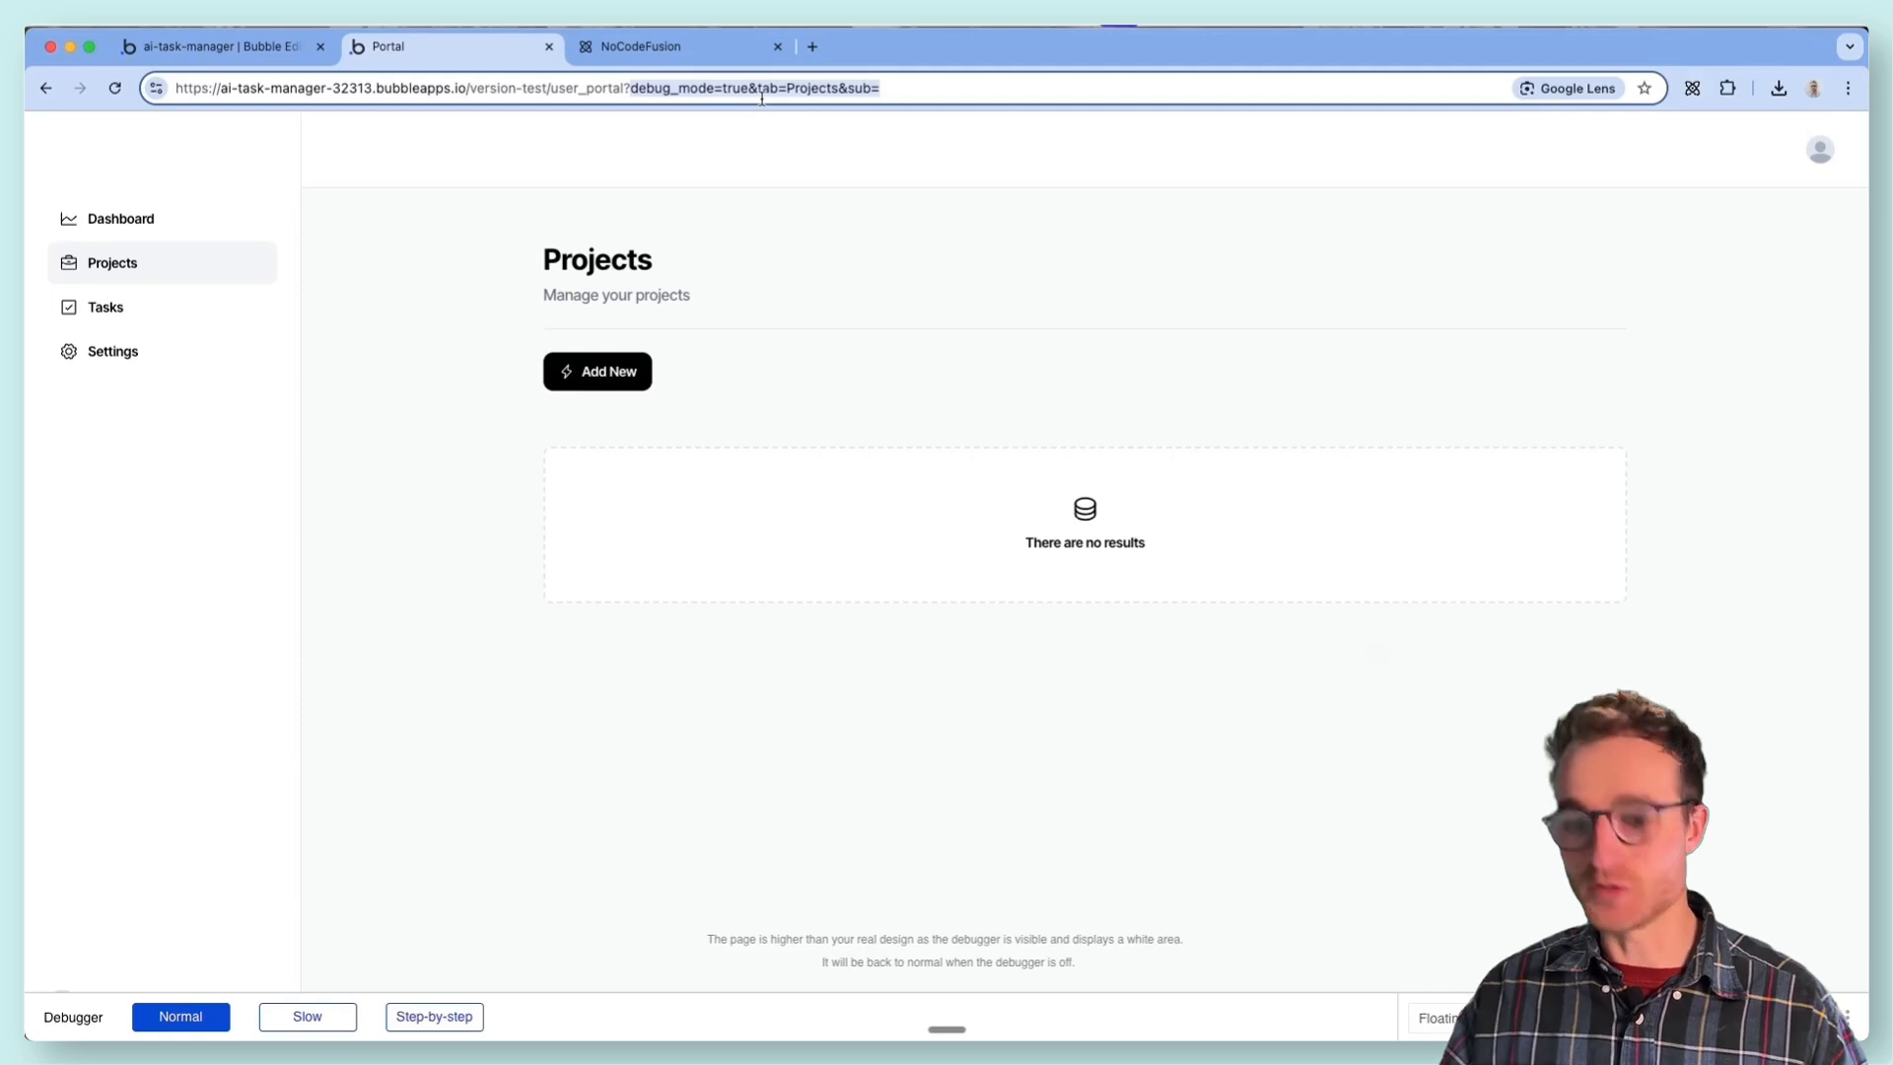
key(super)
key(super)
key(BackSpace)
key(BackSpace)
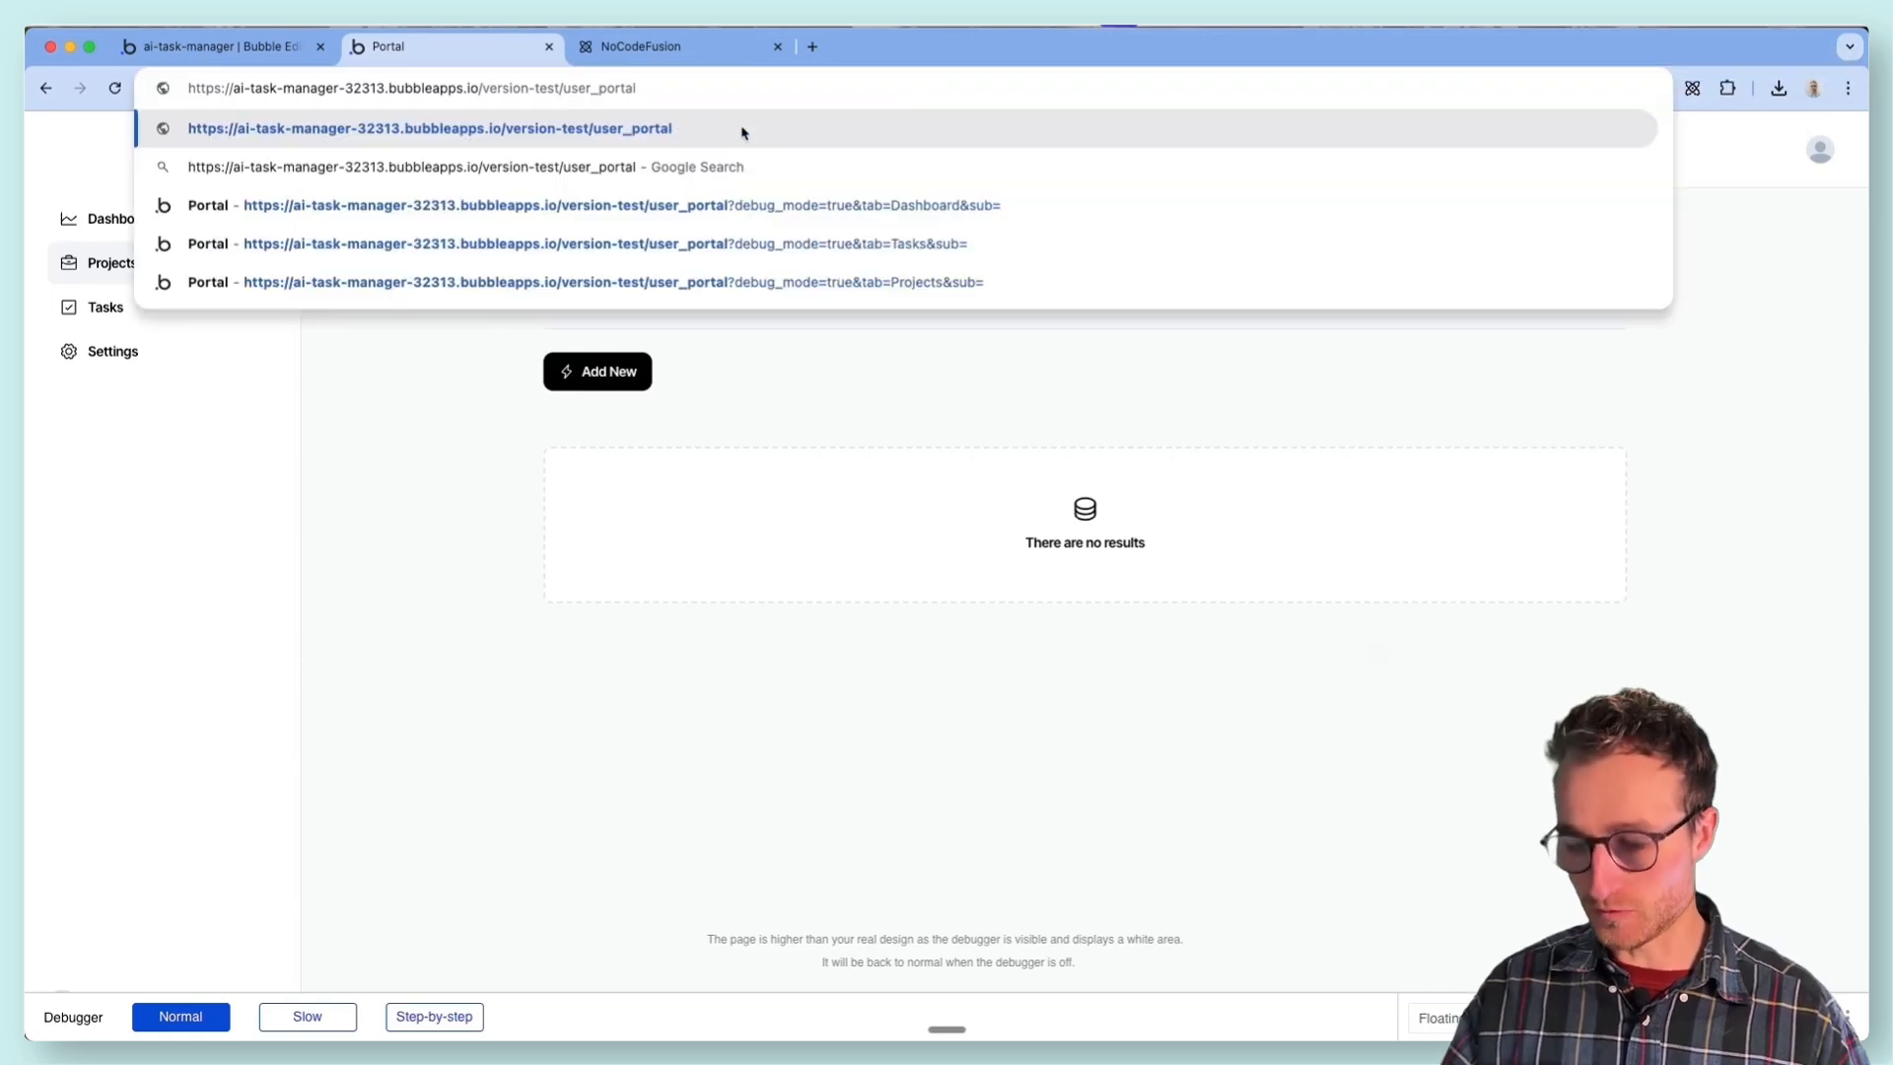
text(/projects)
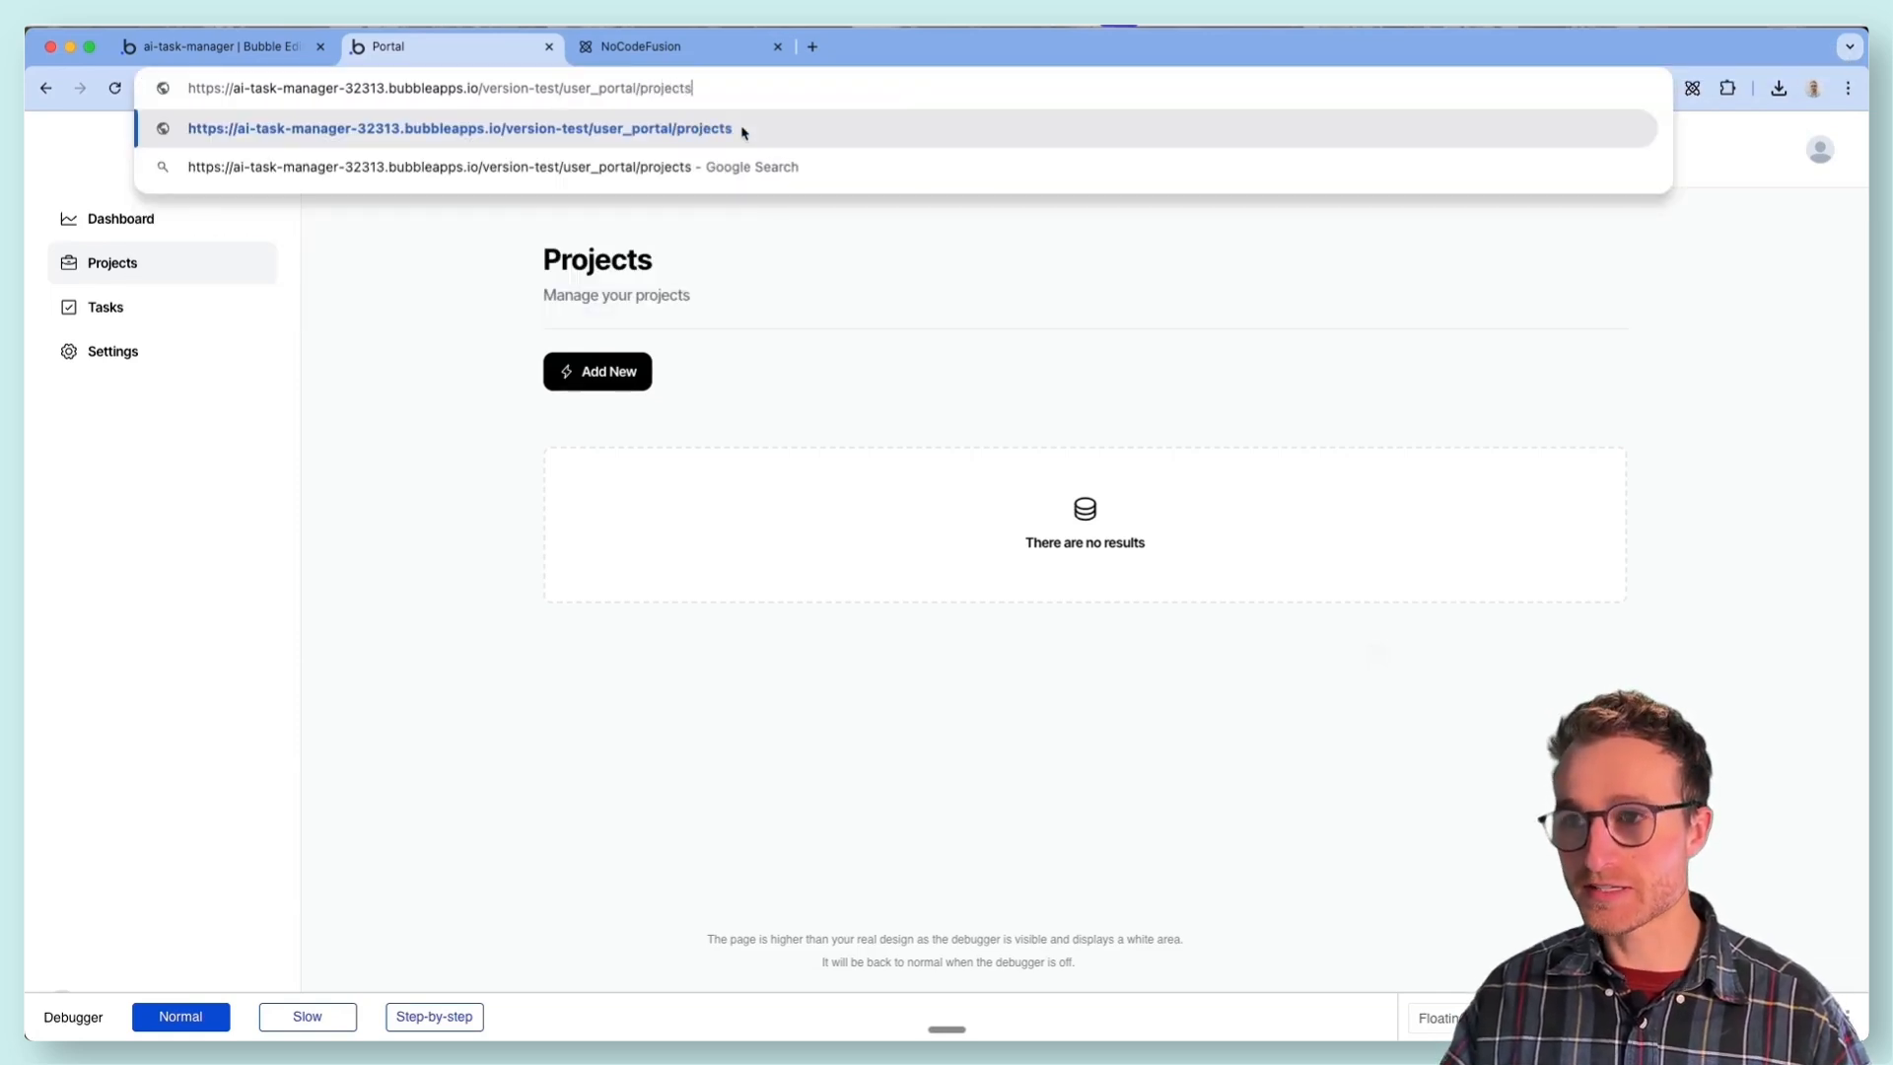
key(Return)
drag(711, 87, 781, 90)
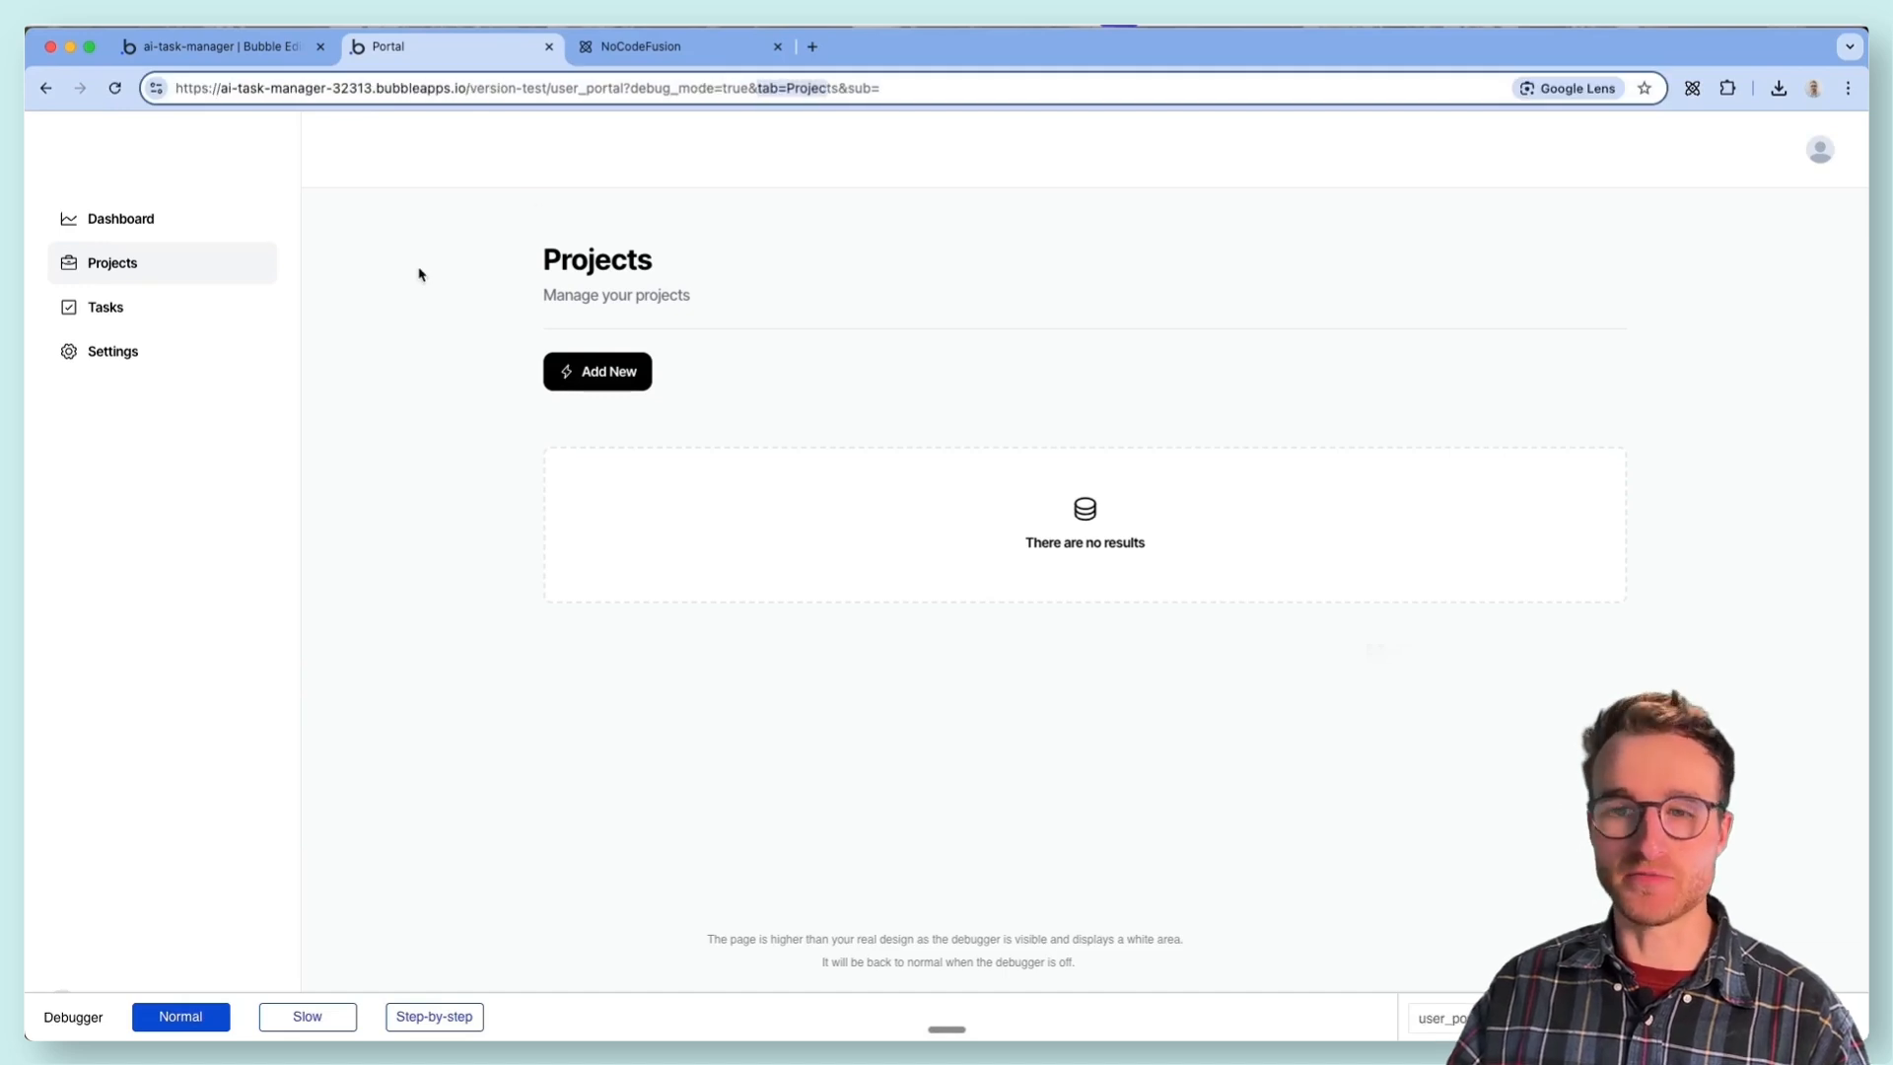
- Go through the portal's Dashboard, Projects, Tasks and Settings sections once more in the preview
click(64, 217)
click(116, 264)
click(127, 315)
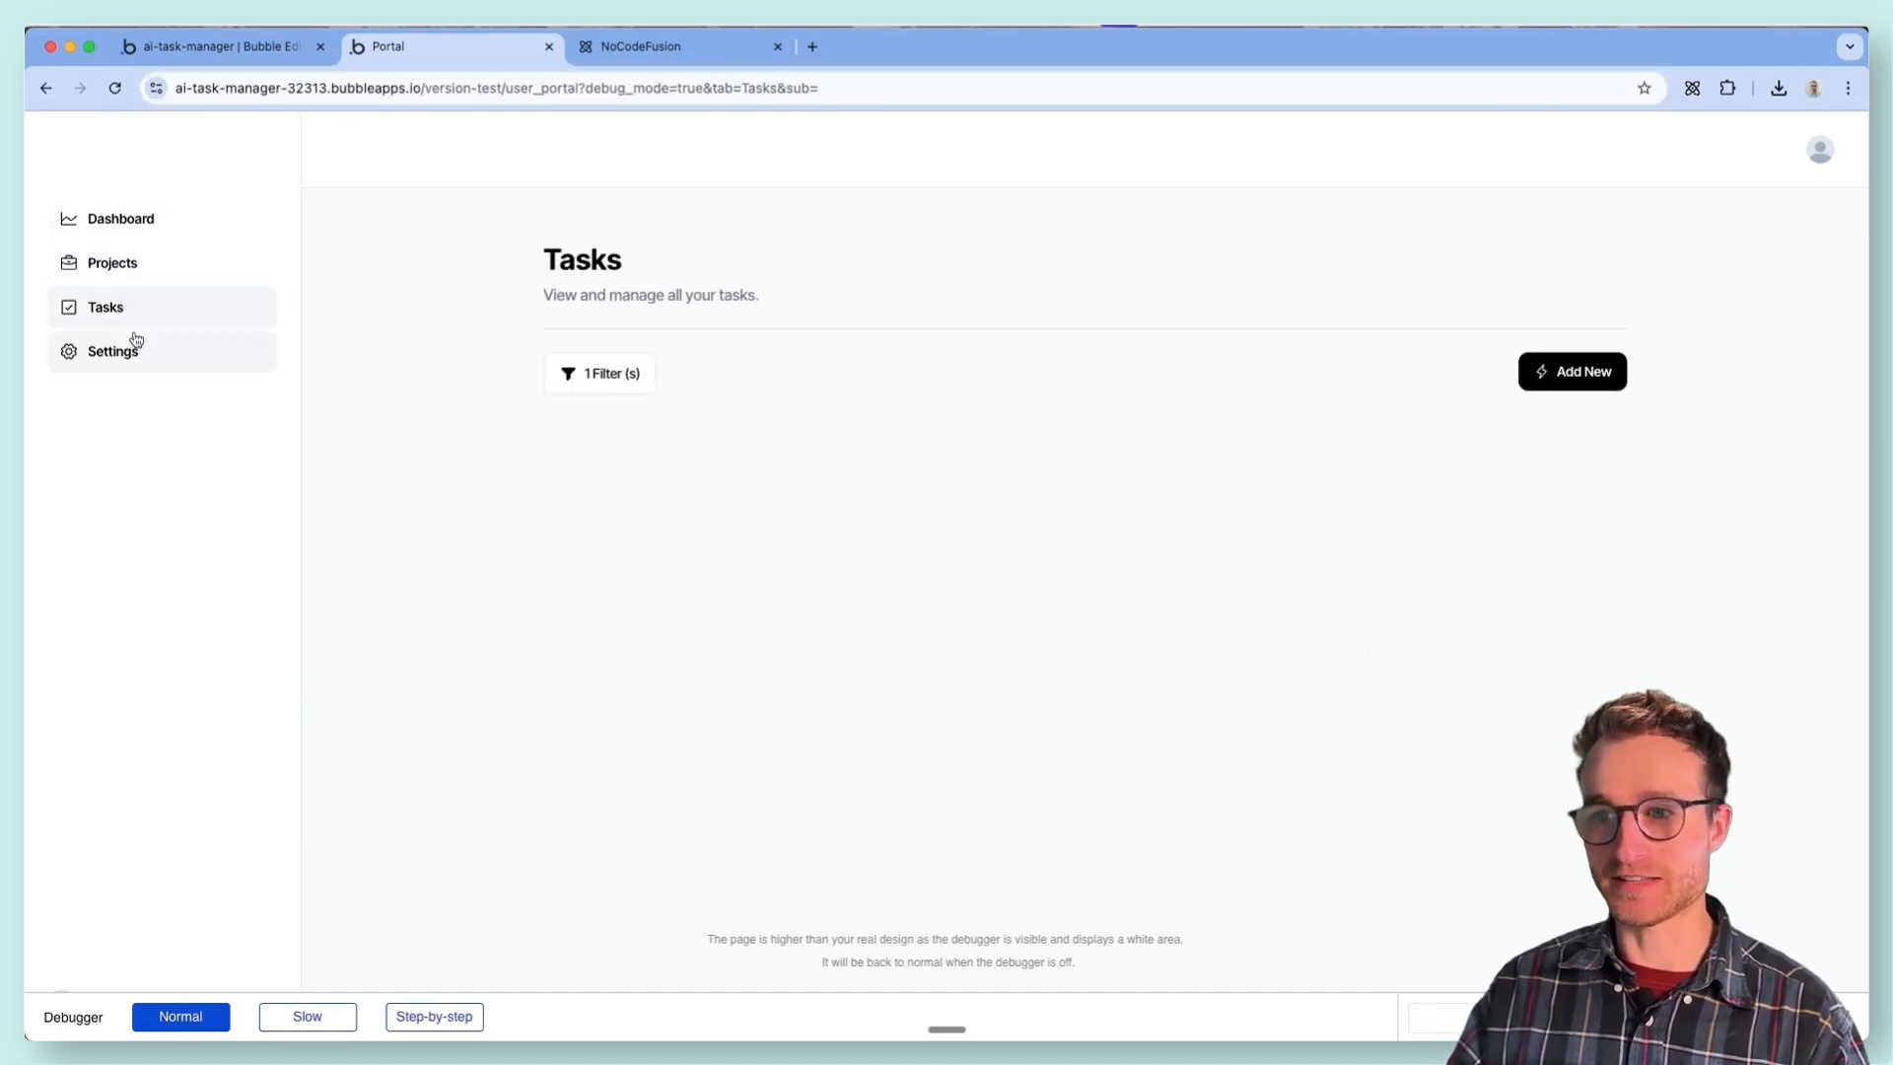
click(139, 370)
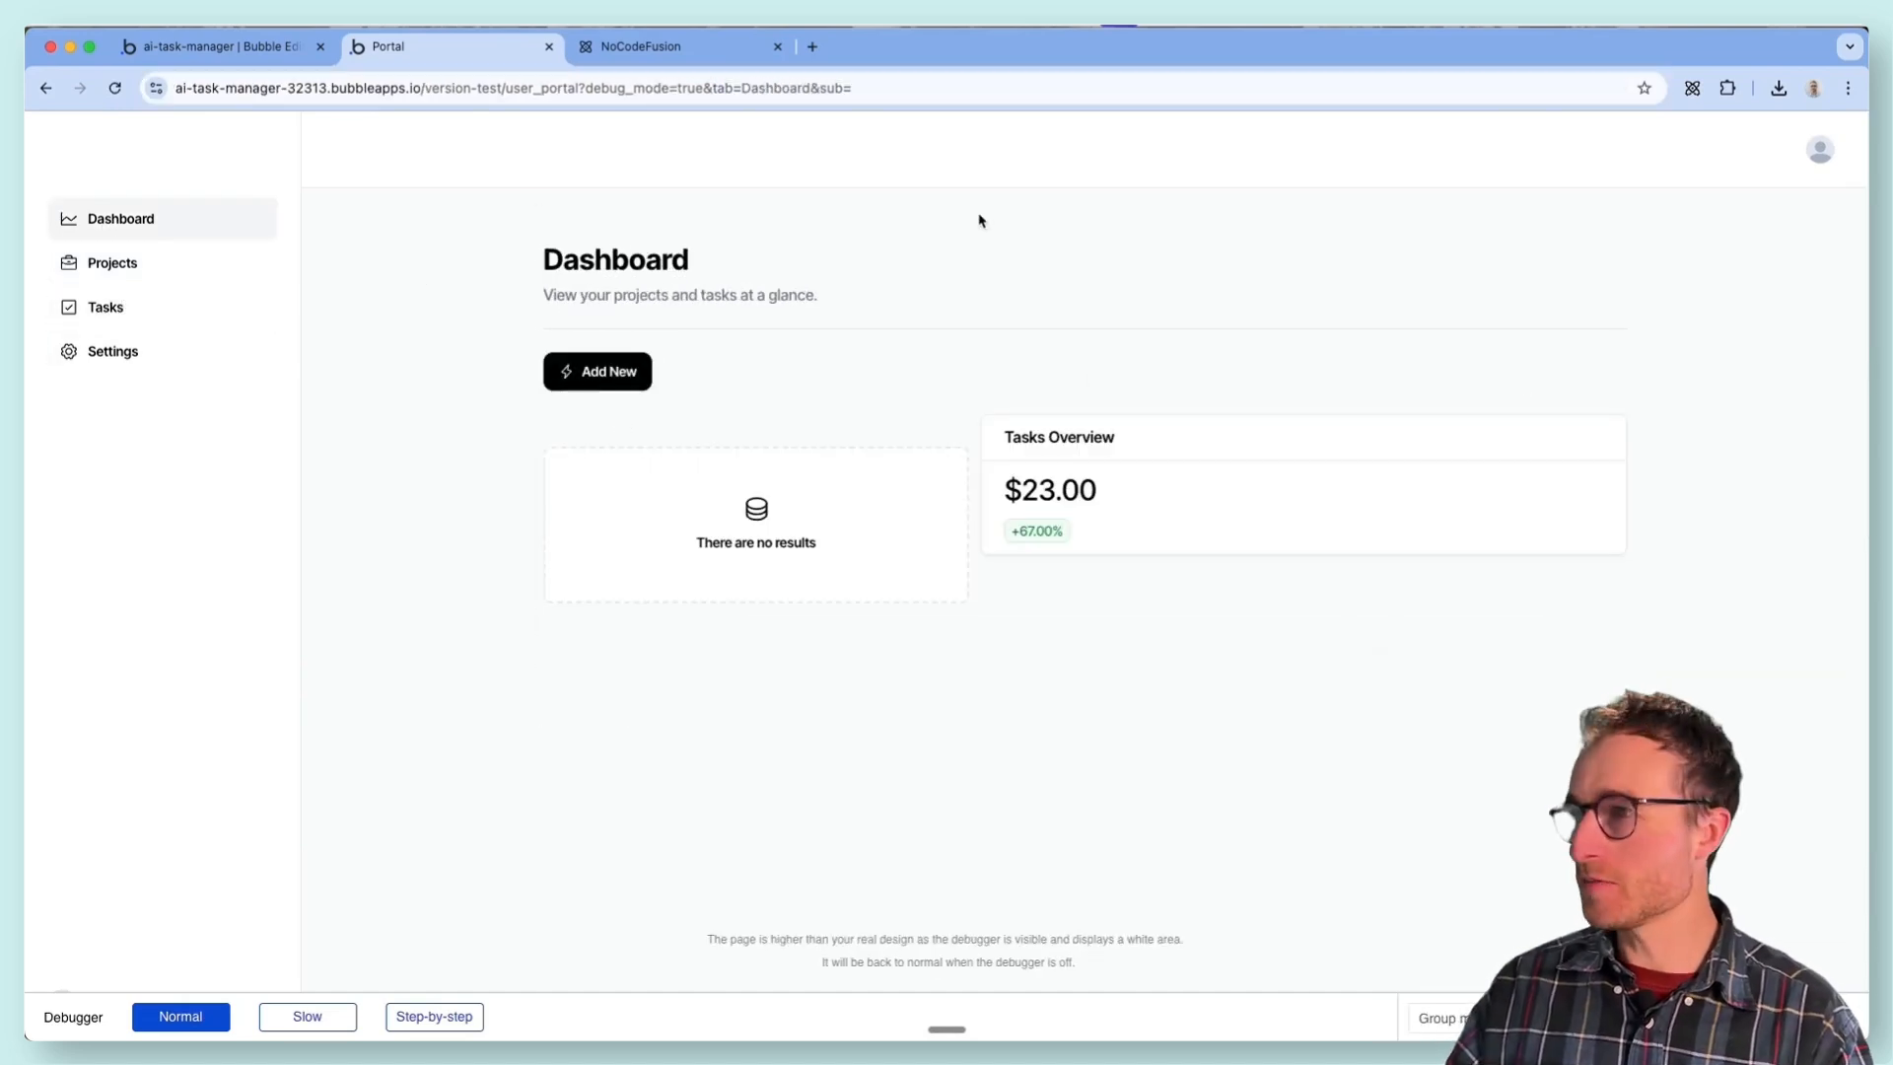
- View the Add New forms on the Dashboard and Projects sections without saving, and compare the Tasks and Projects sections
click(591, 375)
click(1147, 246)
click(171, 265)
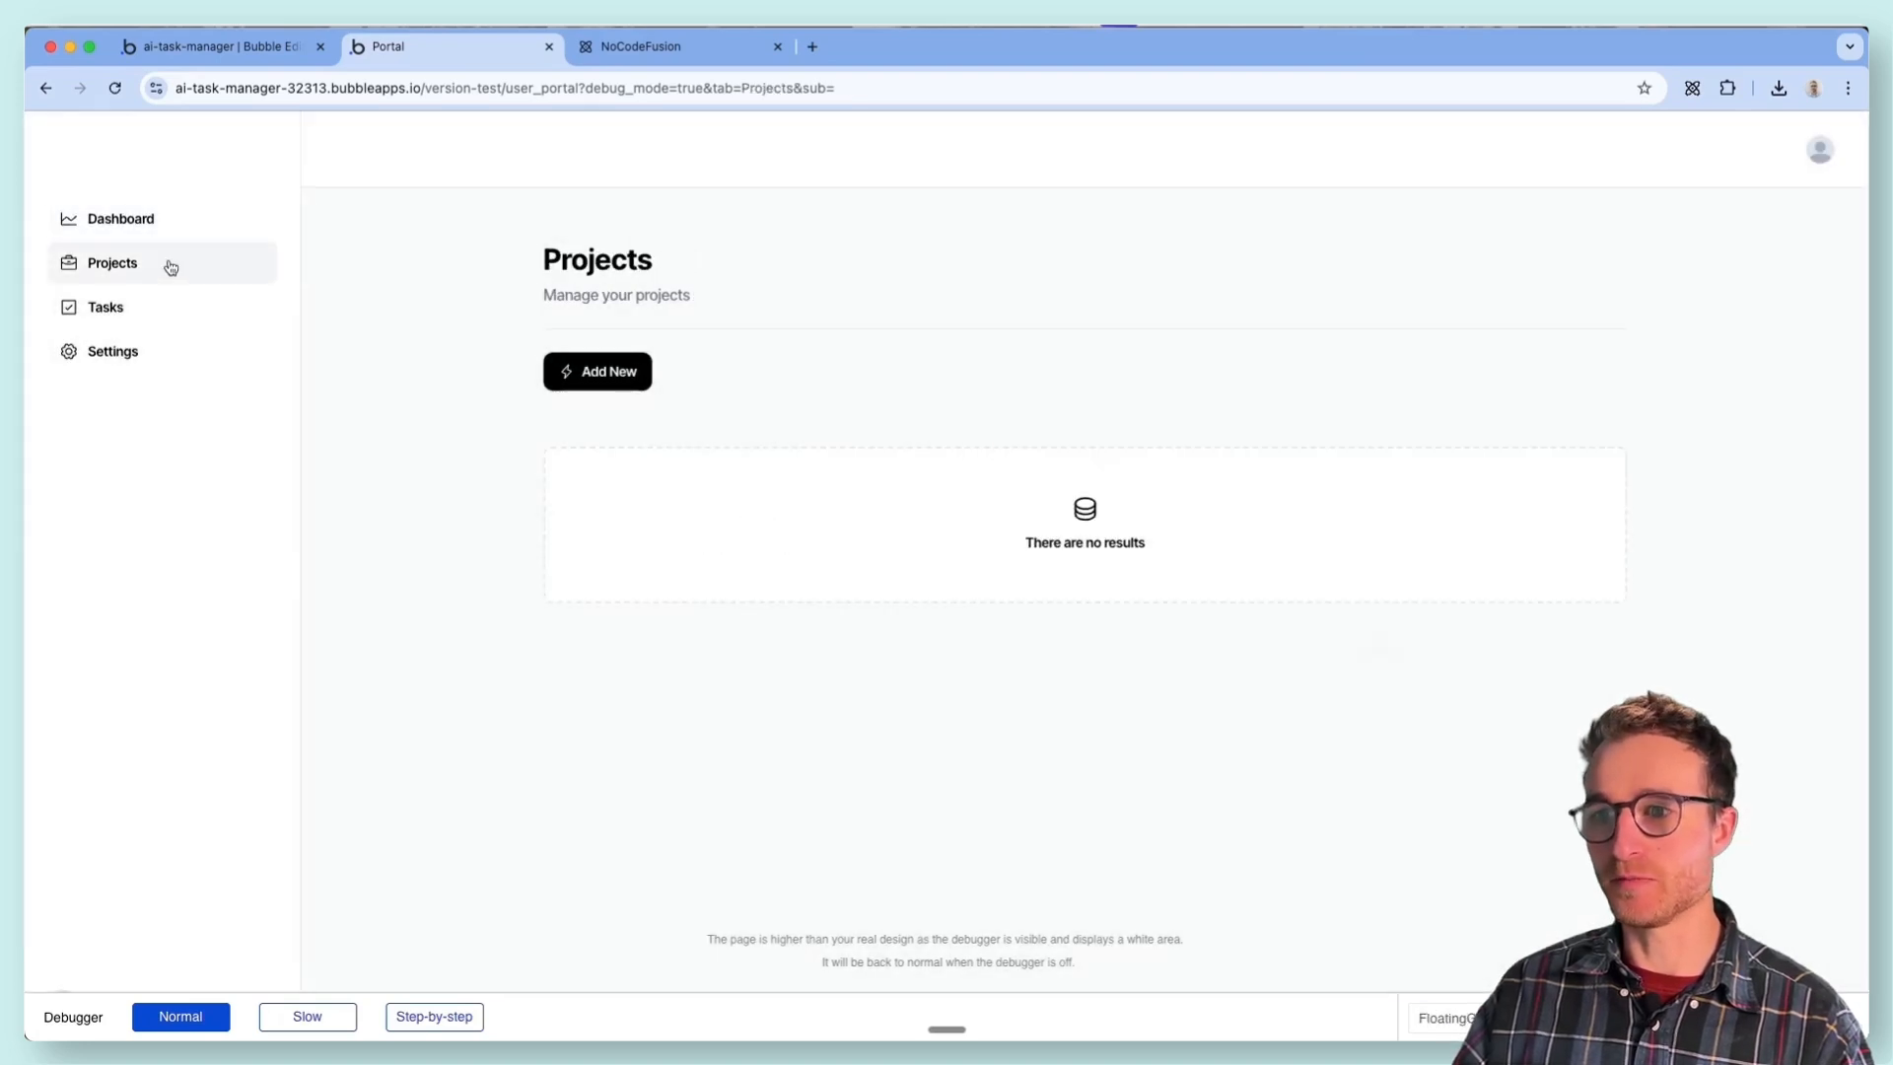
click(634, 383)
click(581, 454)
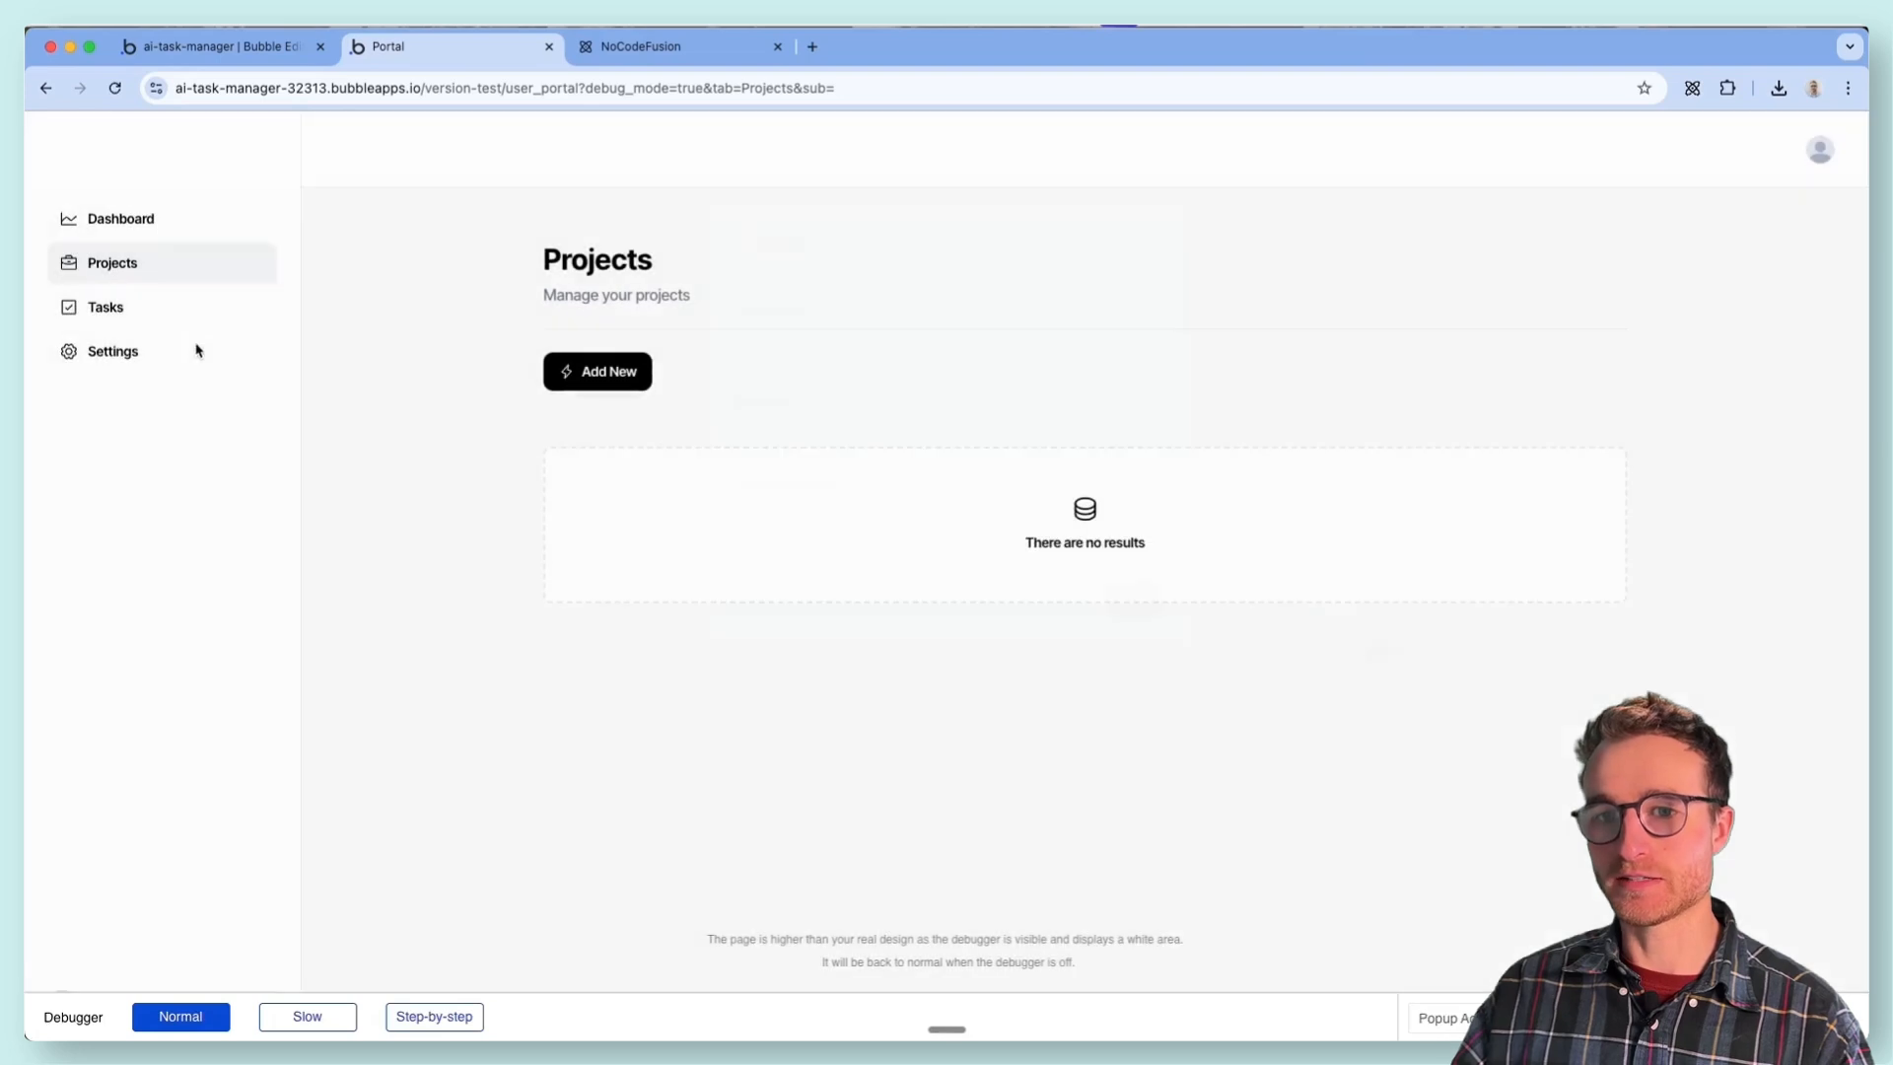
click(203, 320)
click(200, 263)
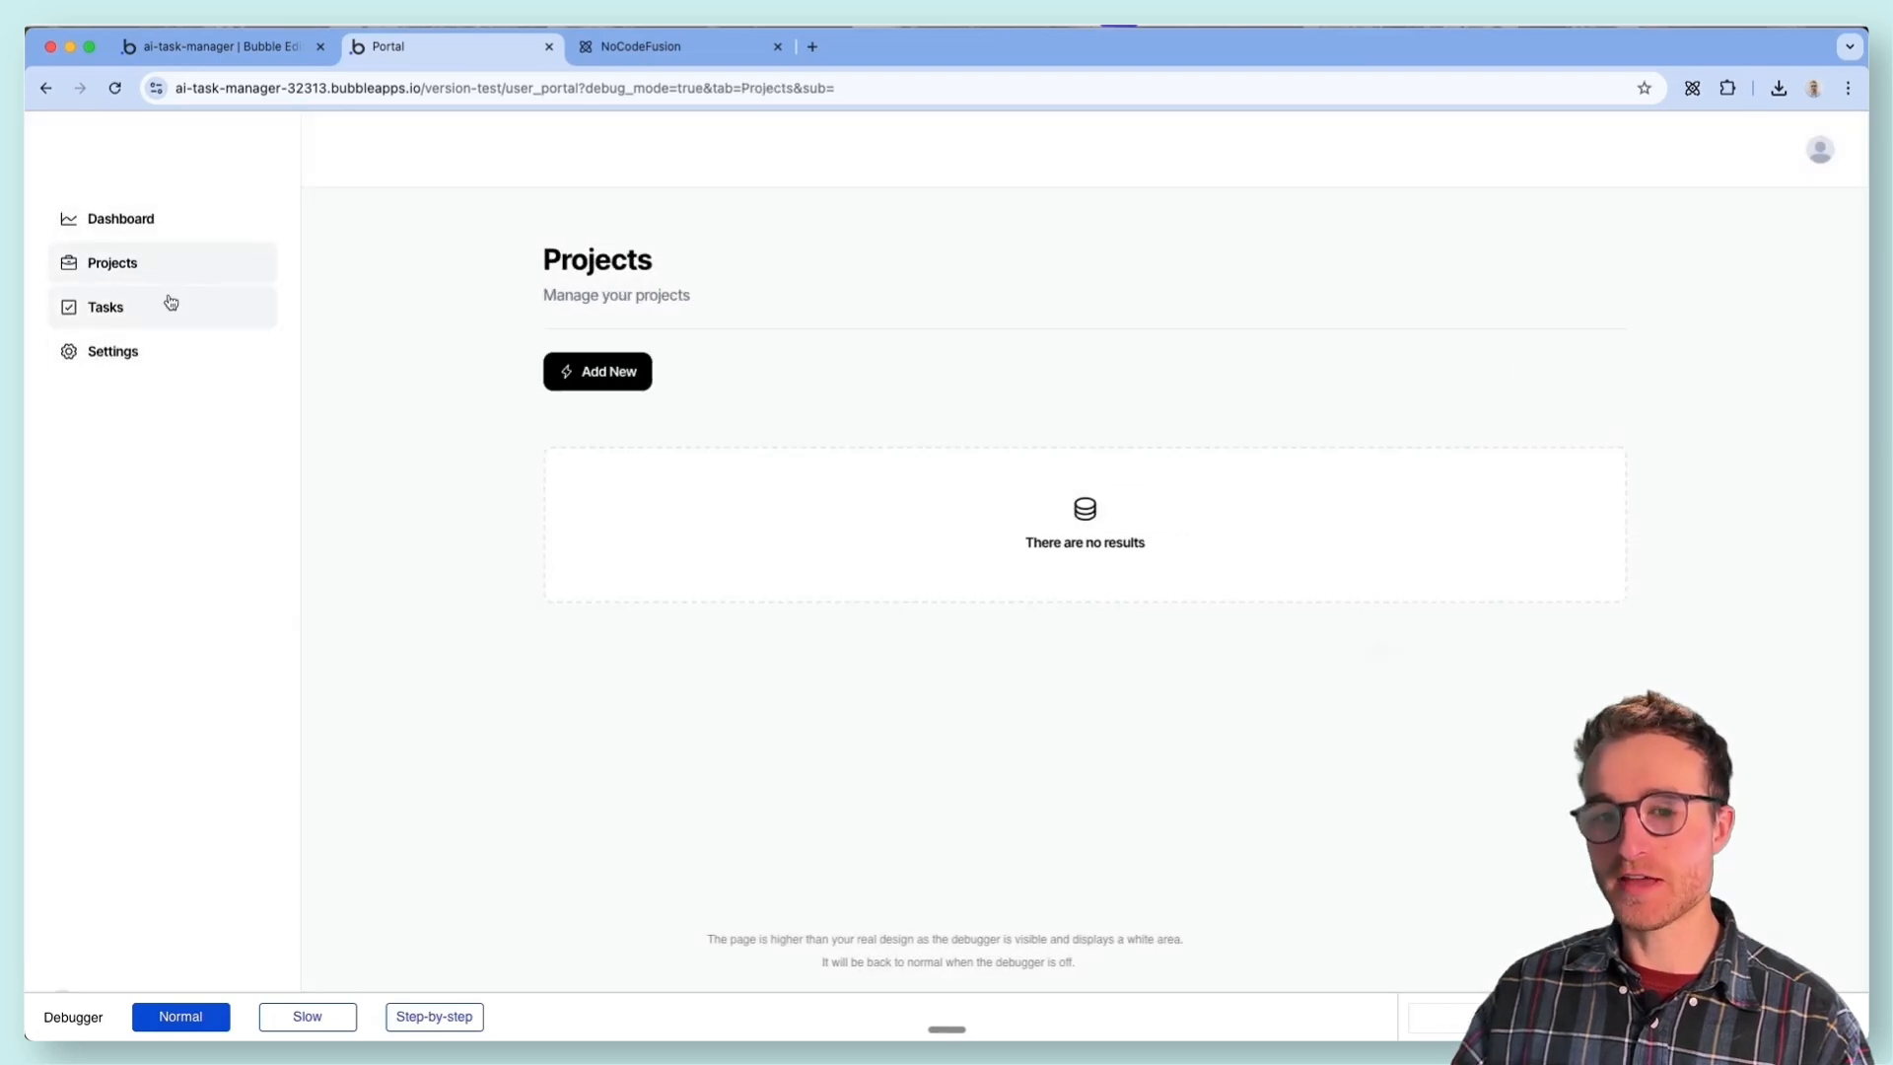
click(190, 305)
click(189, 270)
- Add a project named "My AI App" with the description "This is a test description" and dates Feb 17 to Feb 28, and save it
click(625, 378)
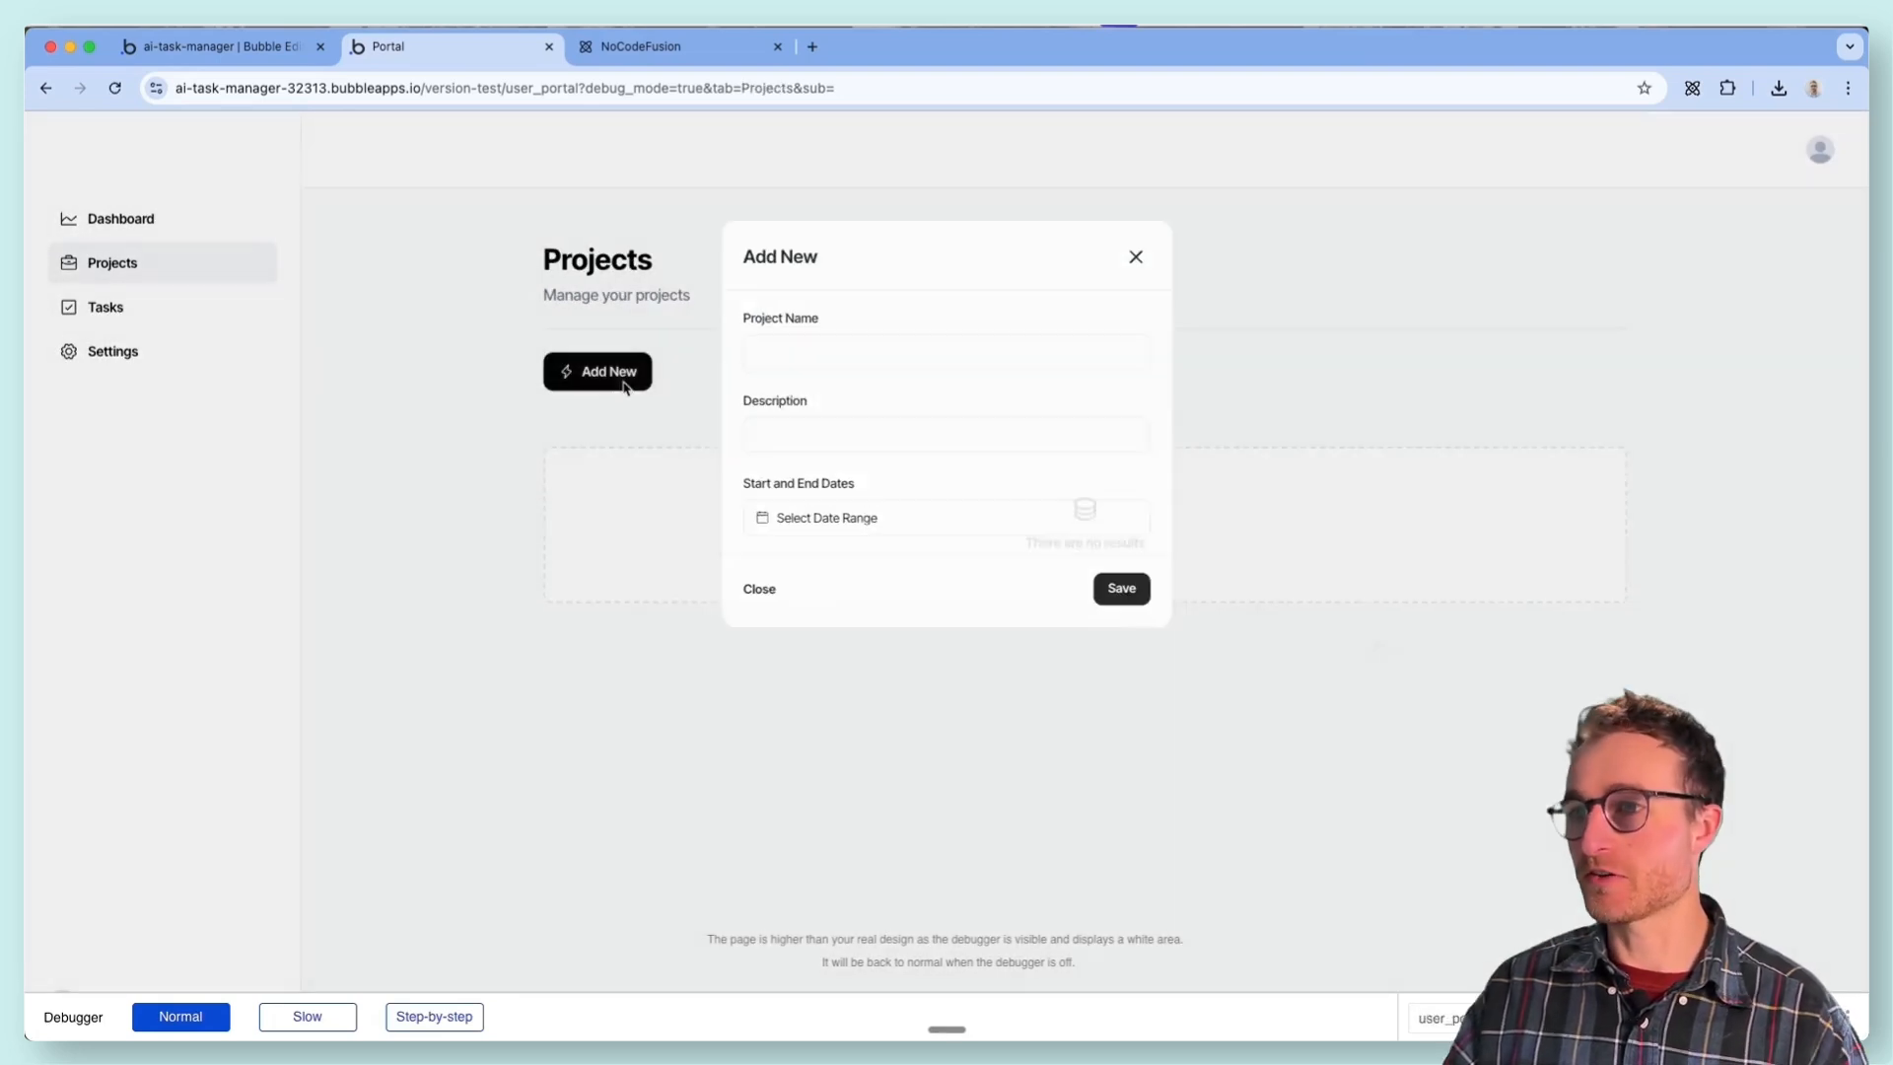
click(917, 336)
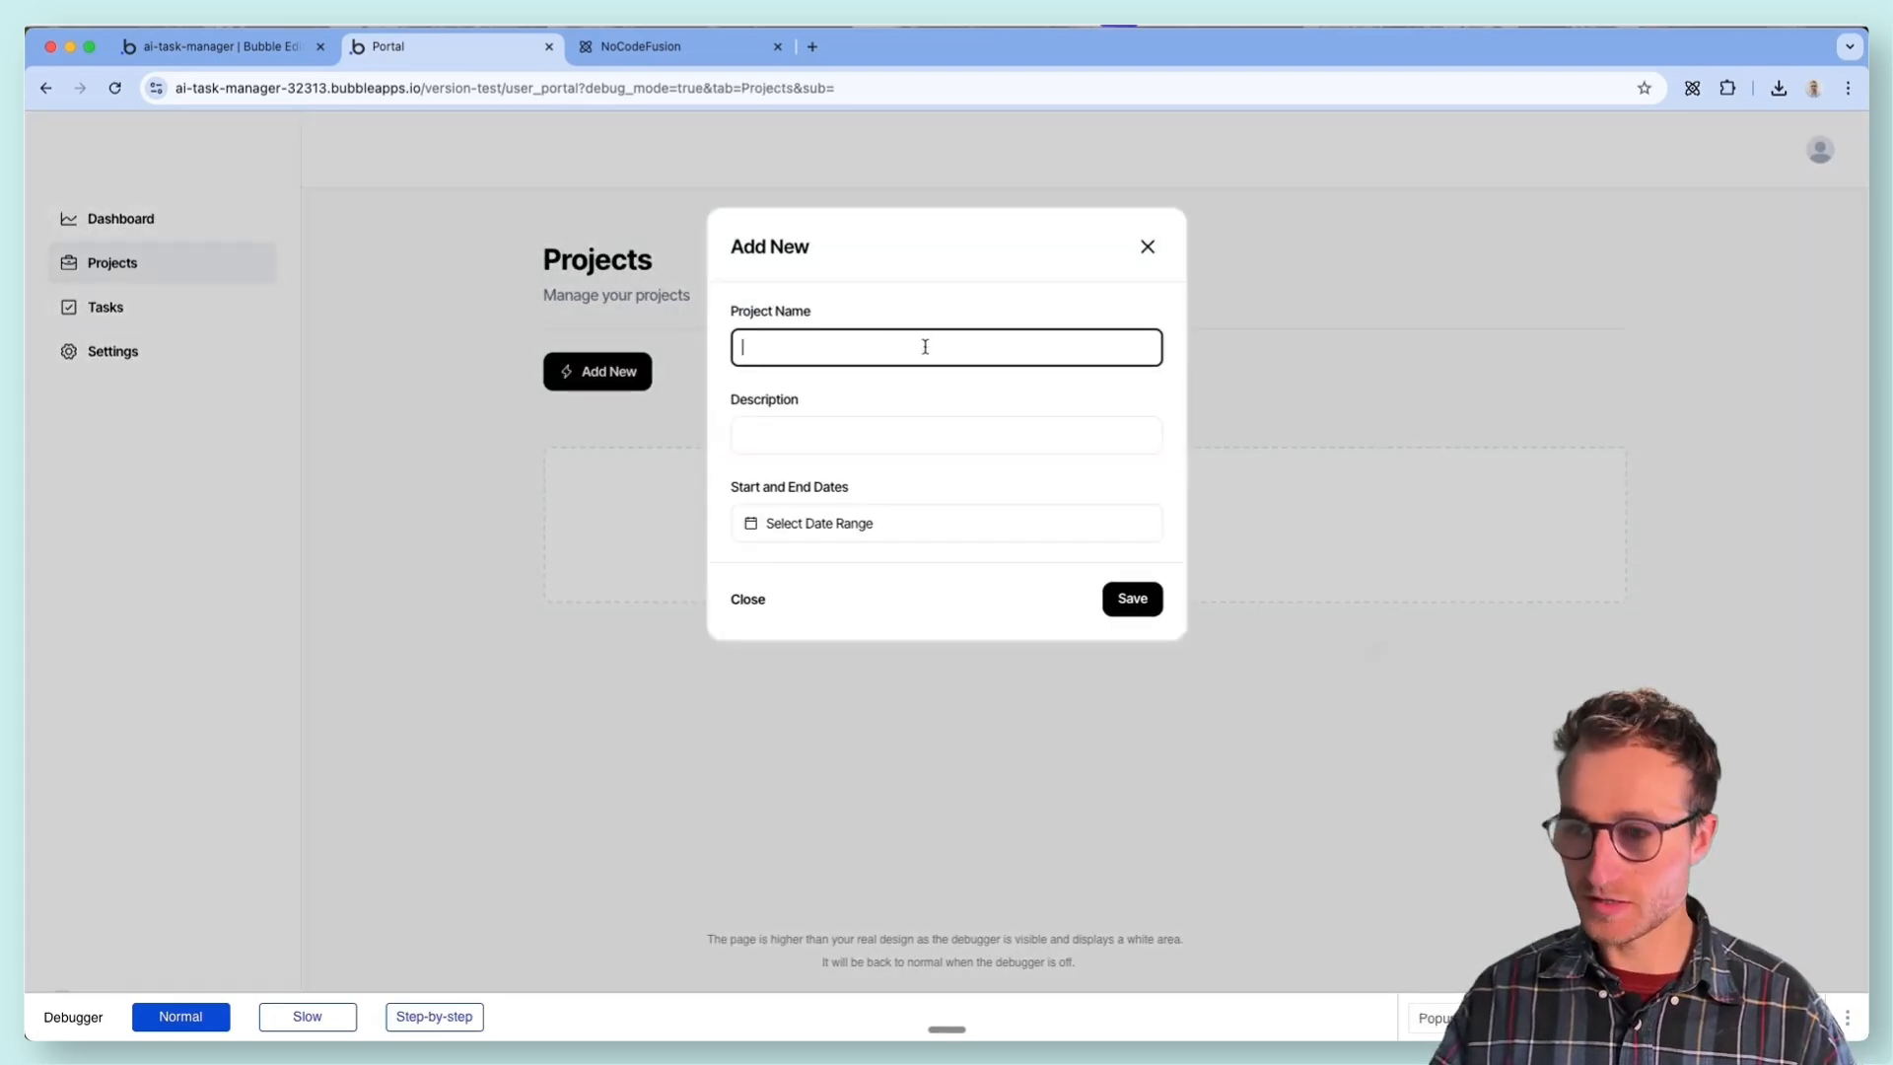
text(My AI App)
click(825, 439)
text(This is a test description)
click(749, 523)
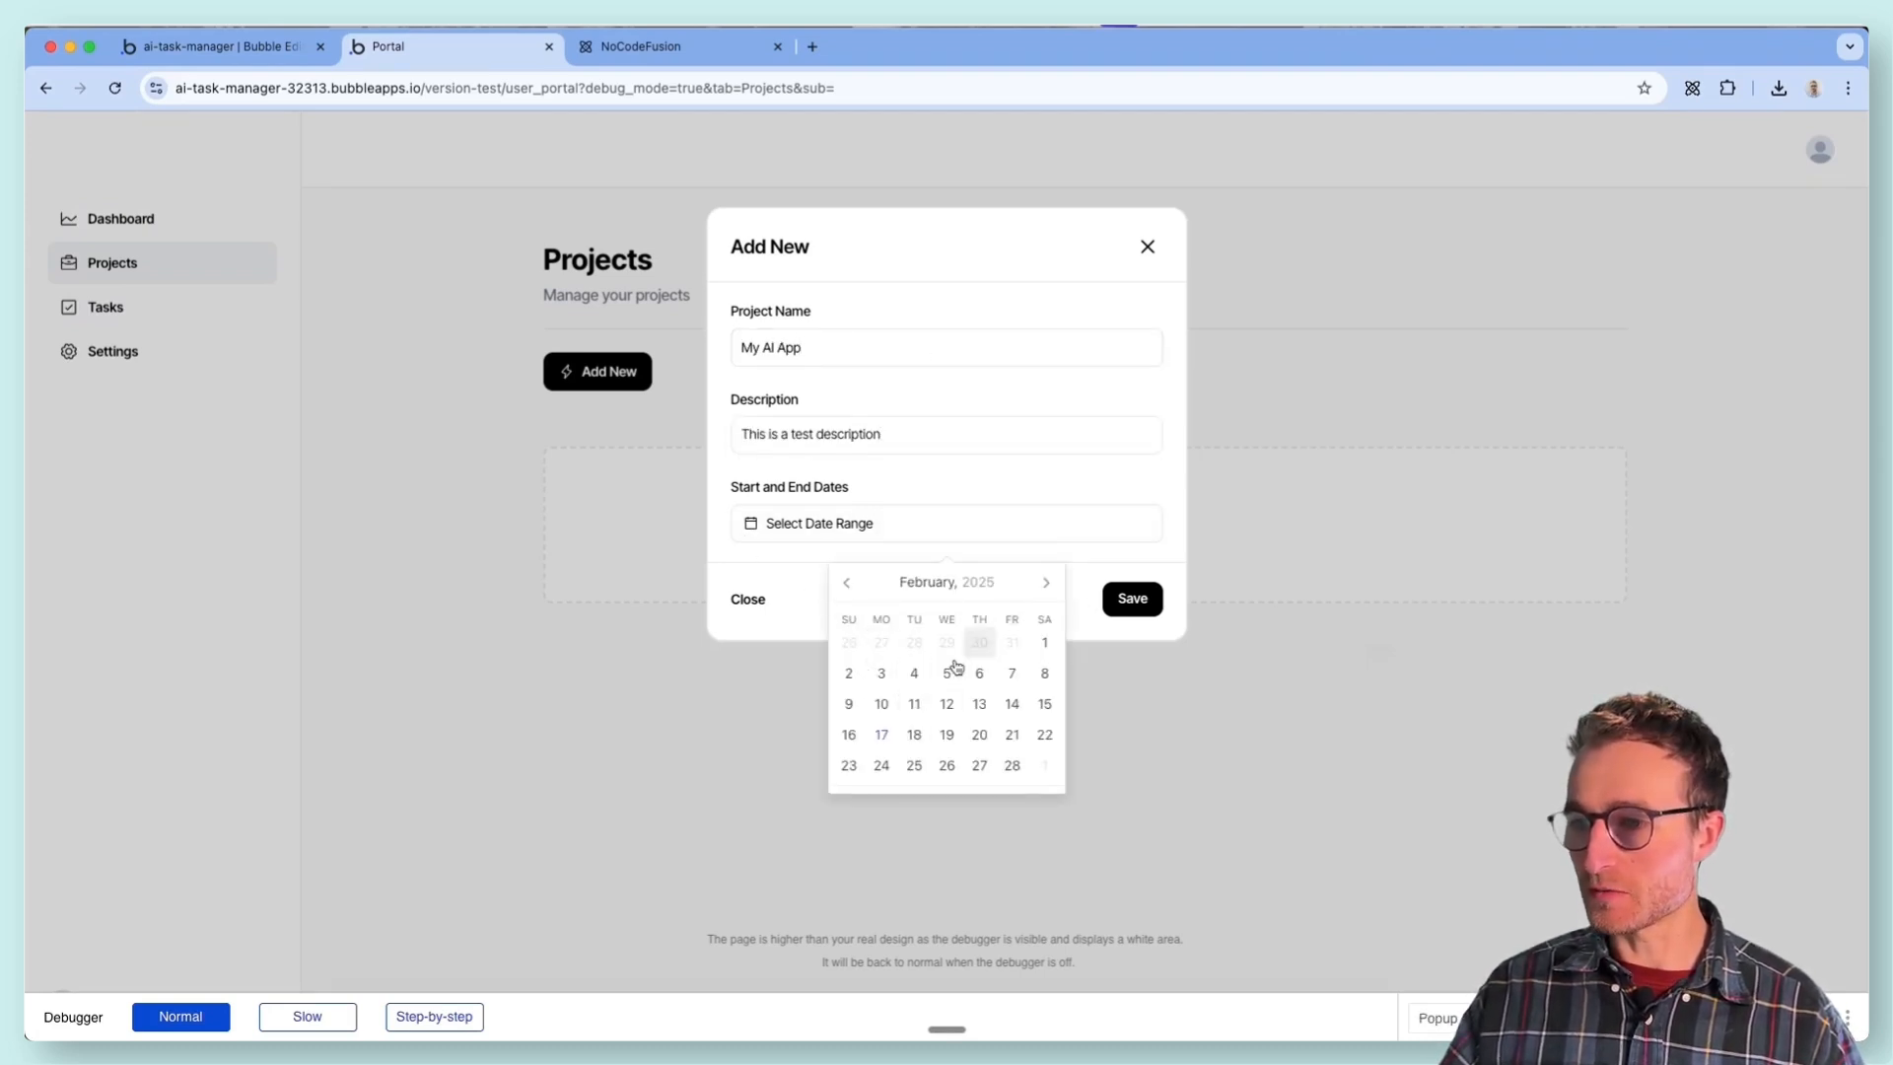
click(884, 735)
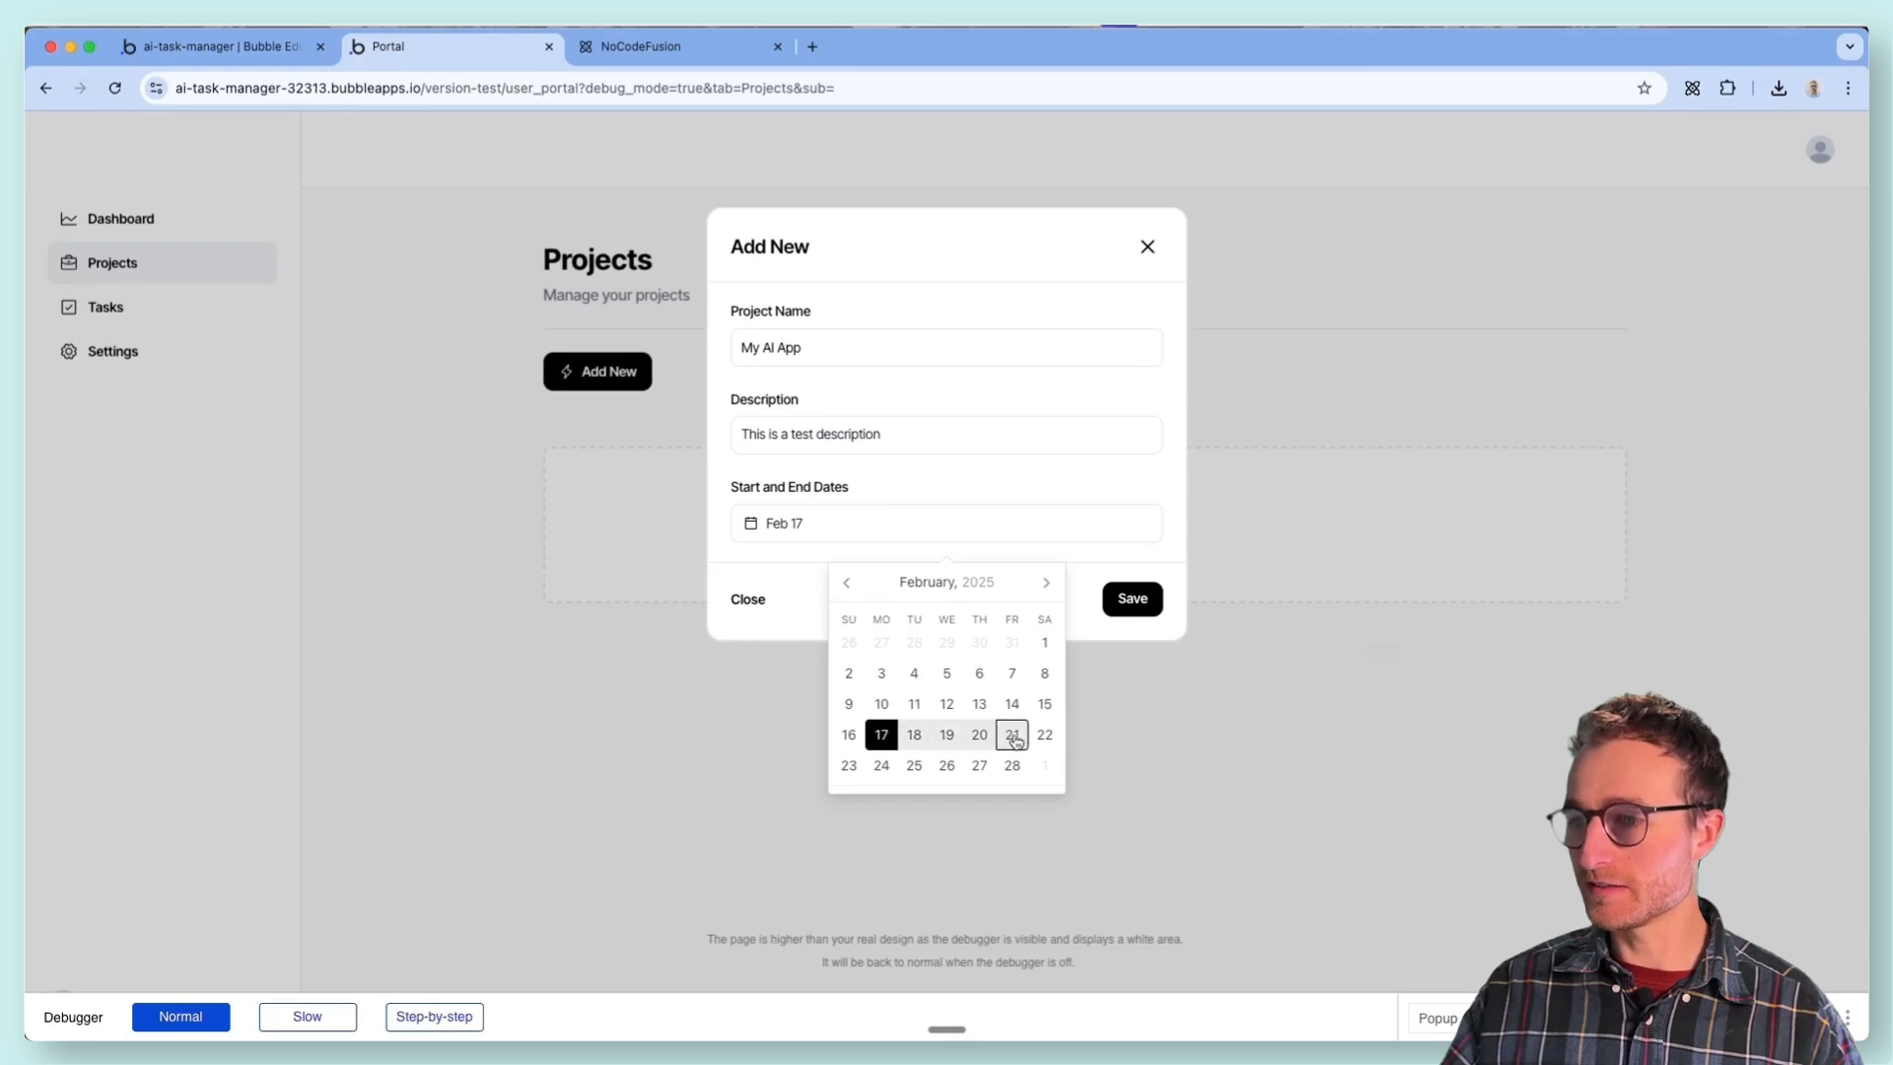
click(1011, 765)
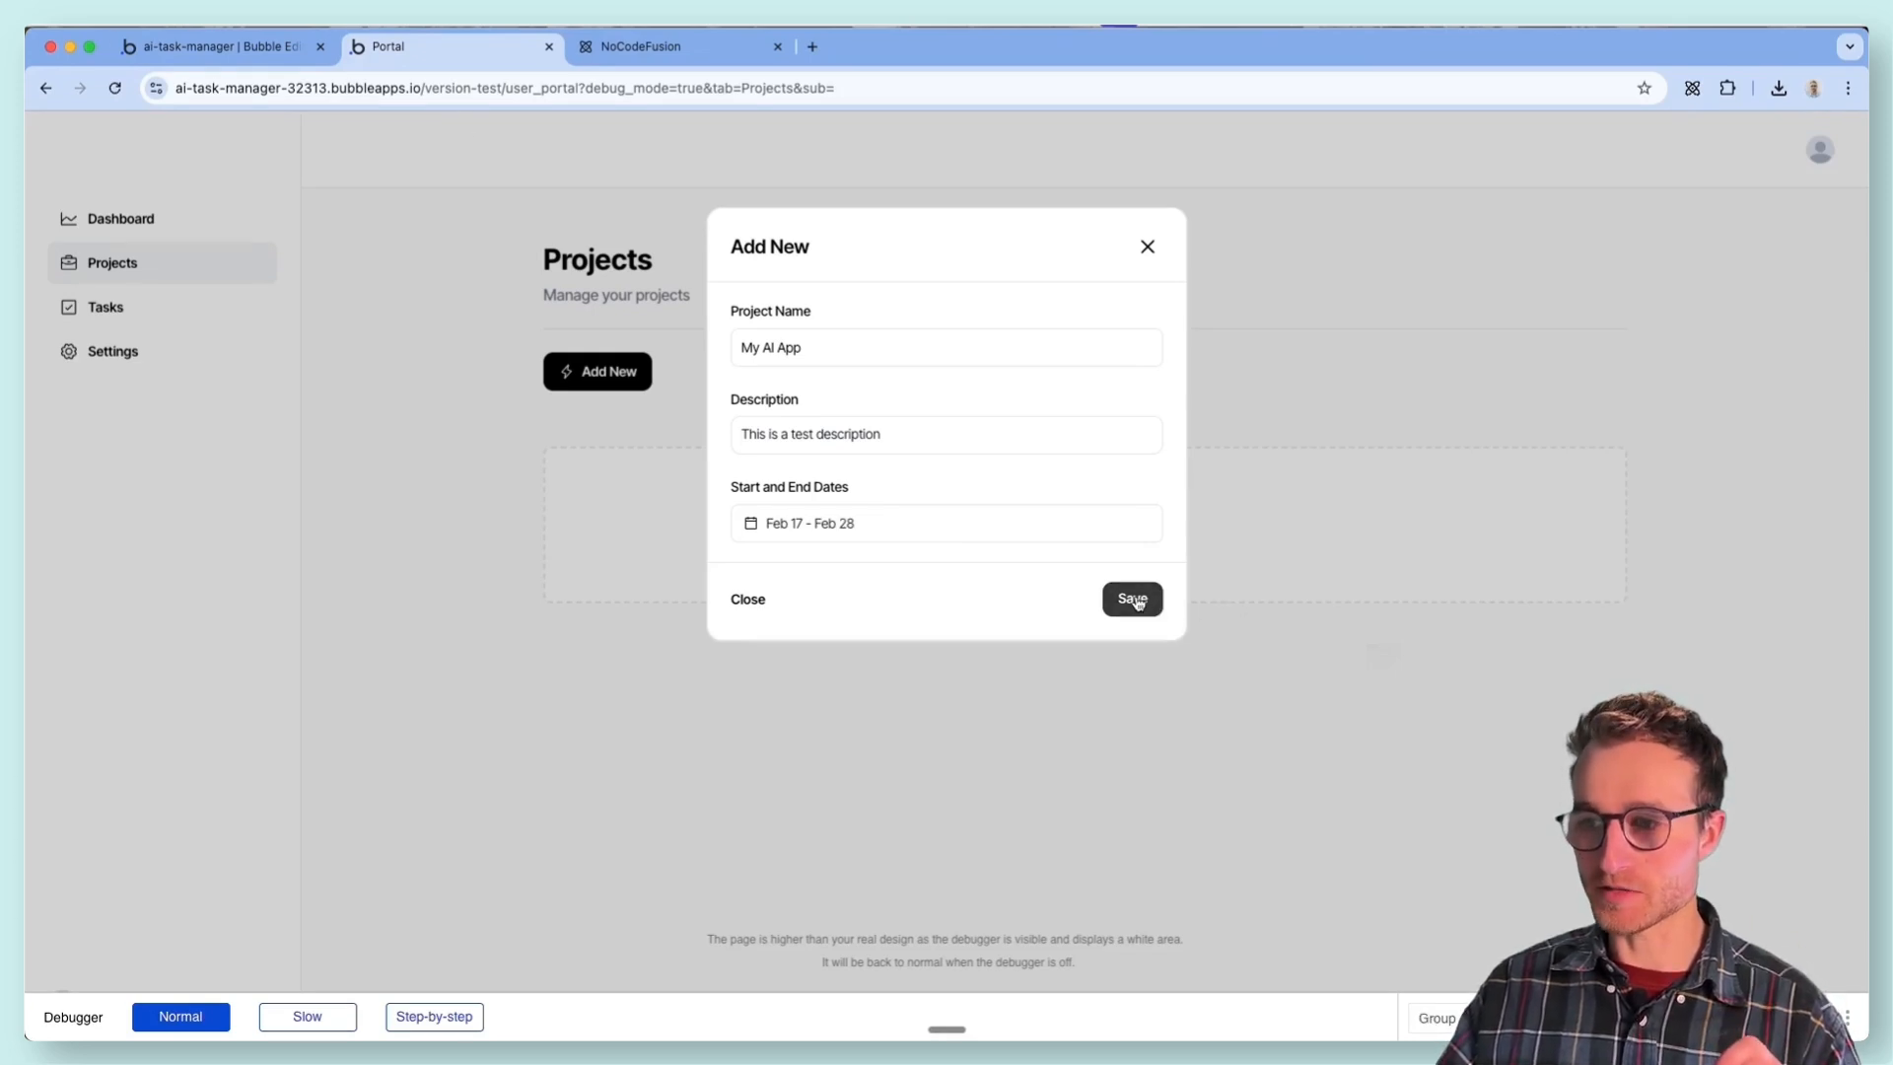
click(1136, 600)
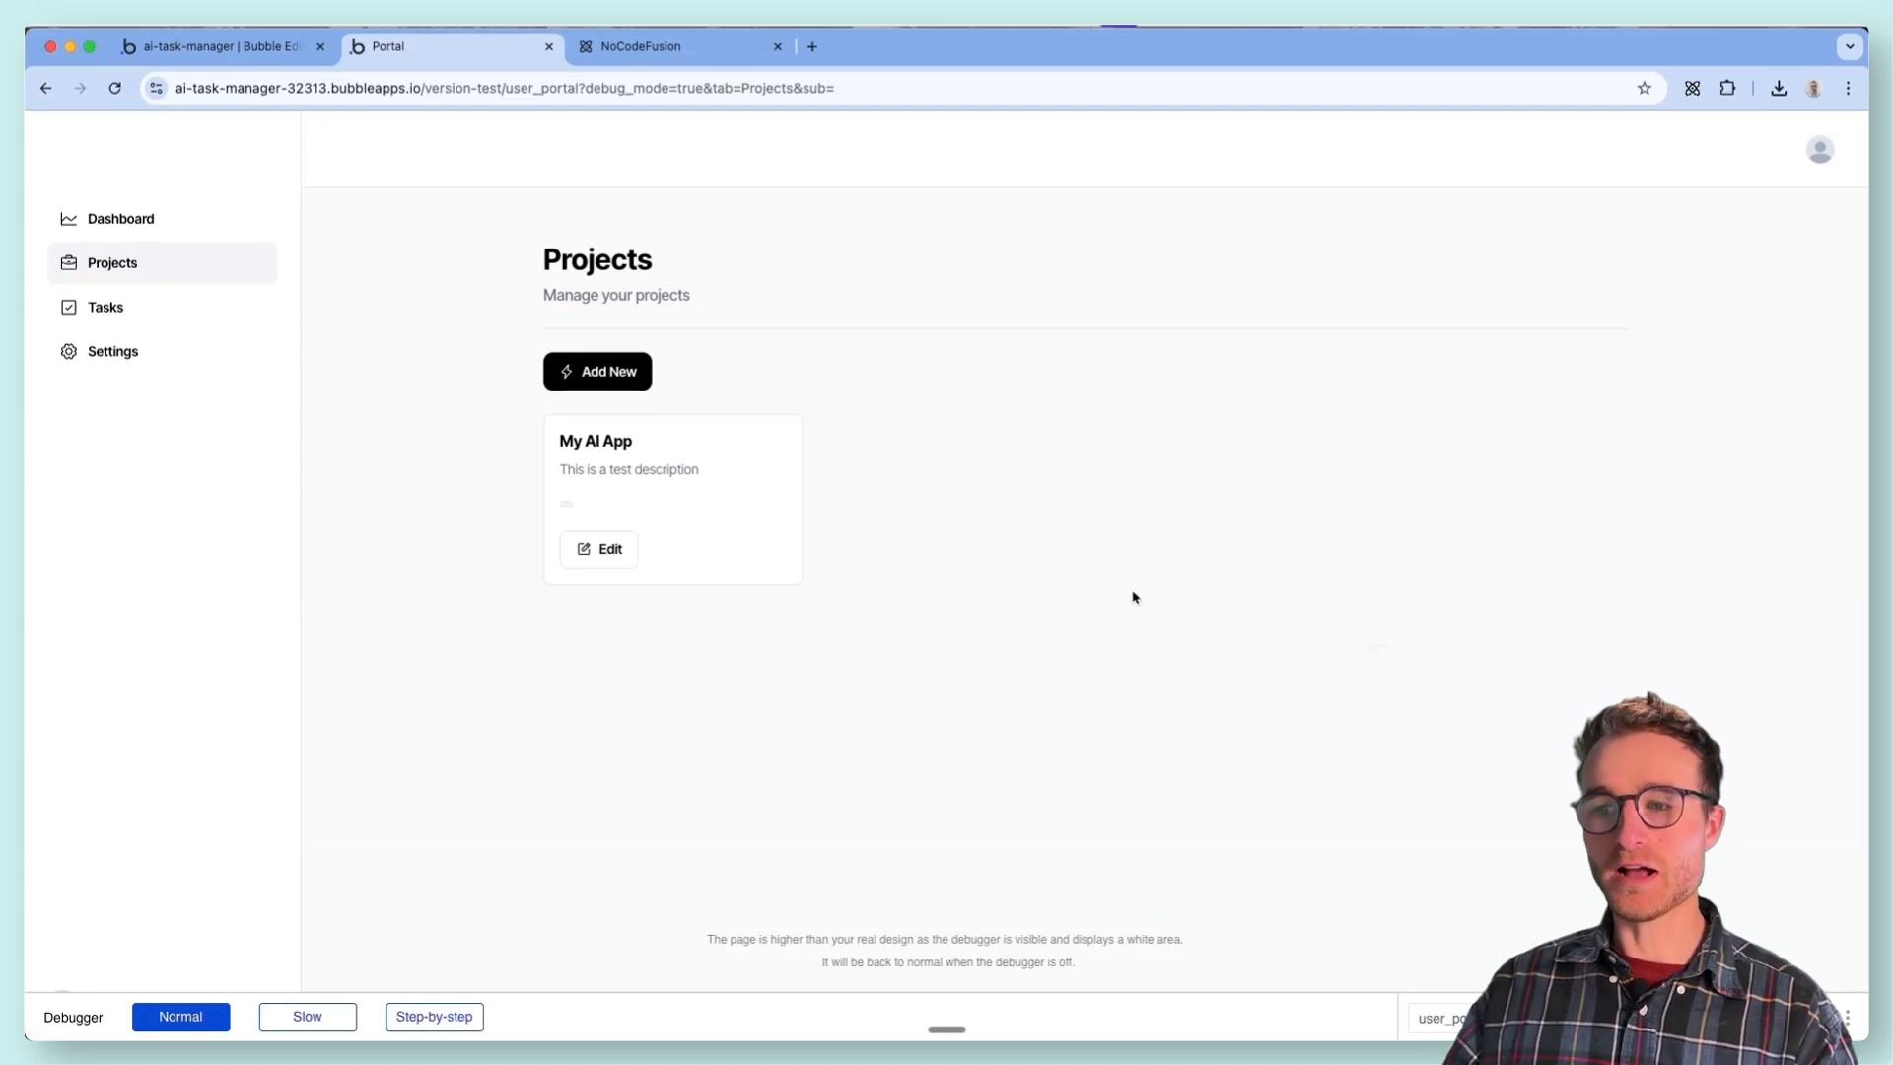
- Inspect the My AI App entry under All Projects in the editor's app data, checking its date fields, and leave it unchanged
click(253, 49)
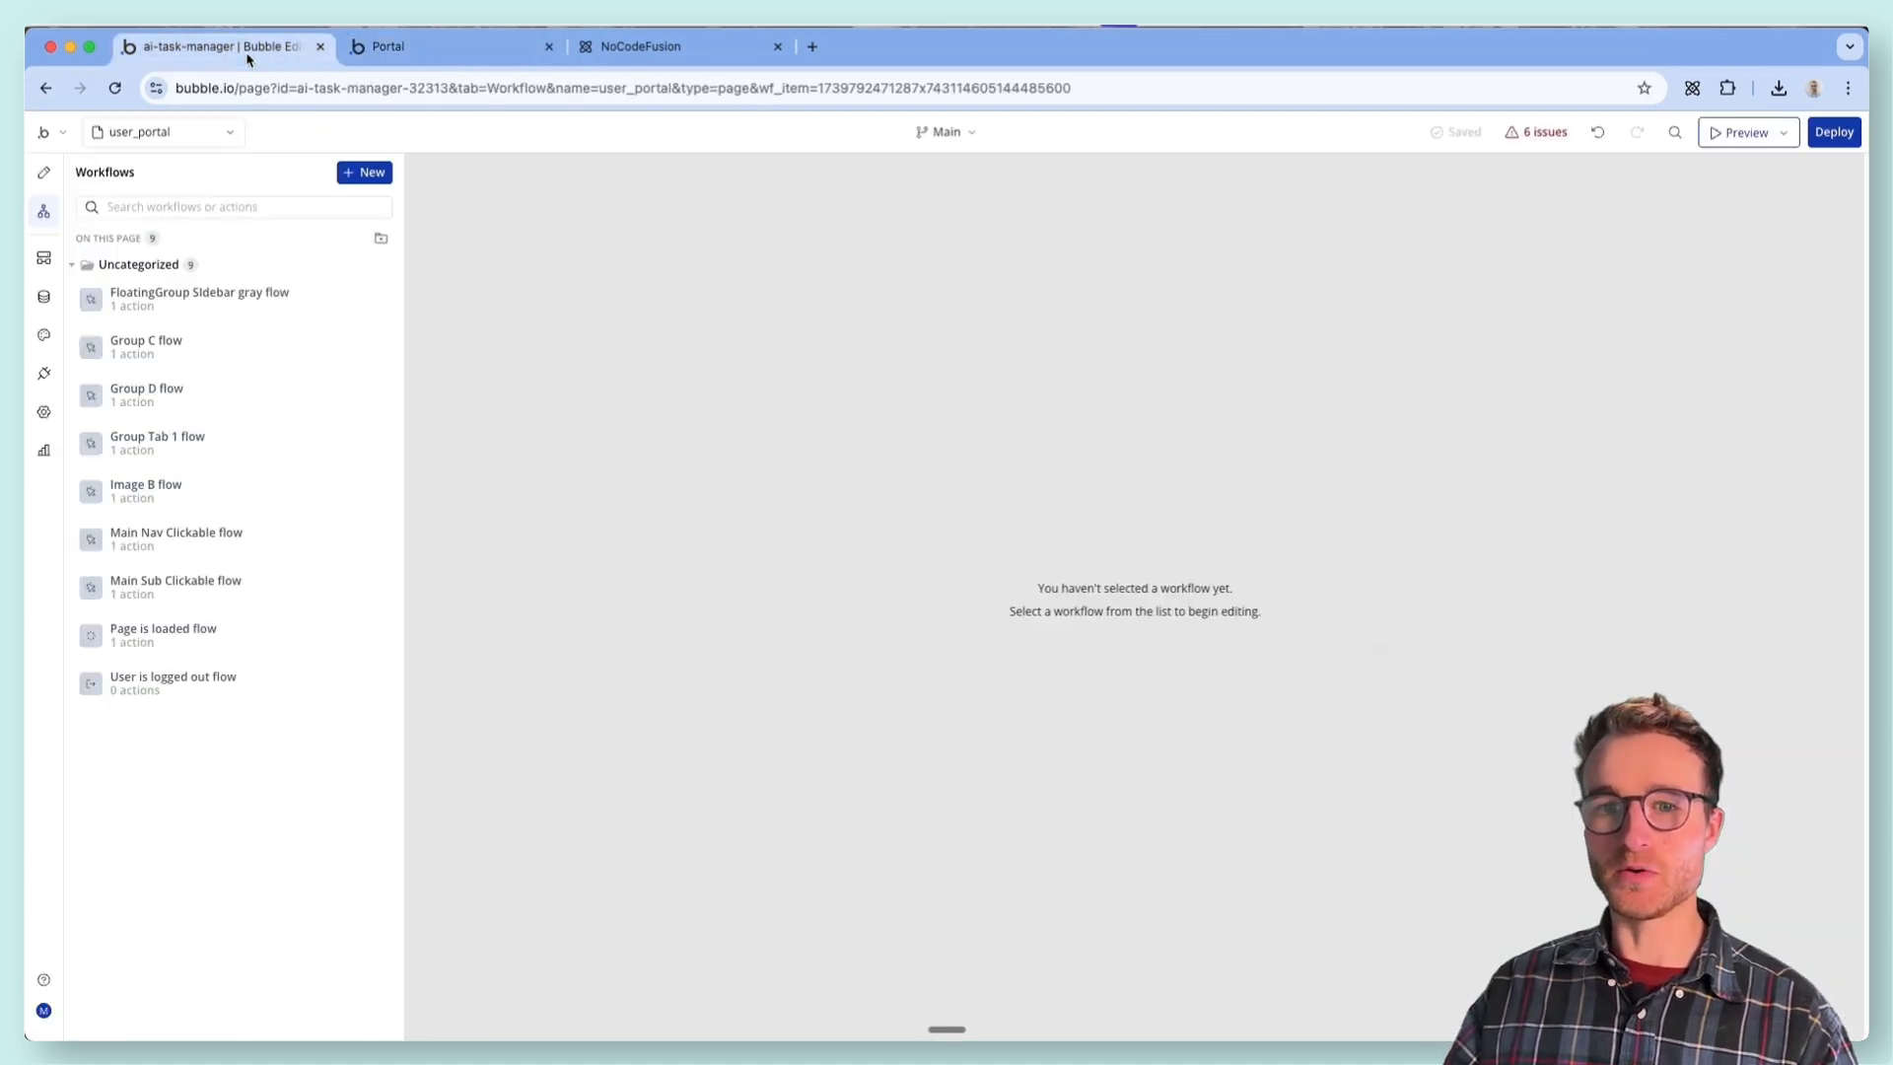
click(43, 296)
click(367, 208)
click(227, 445)
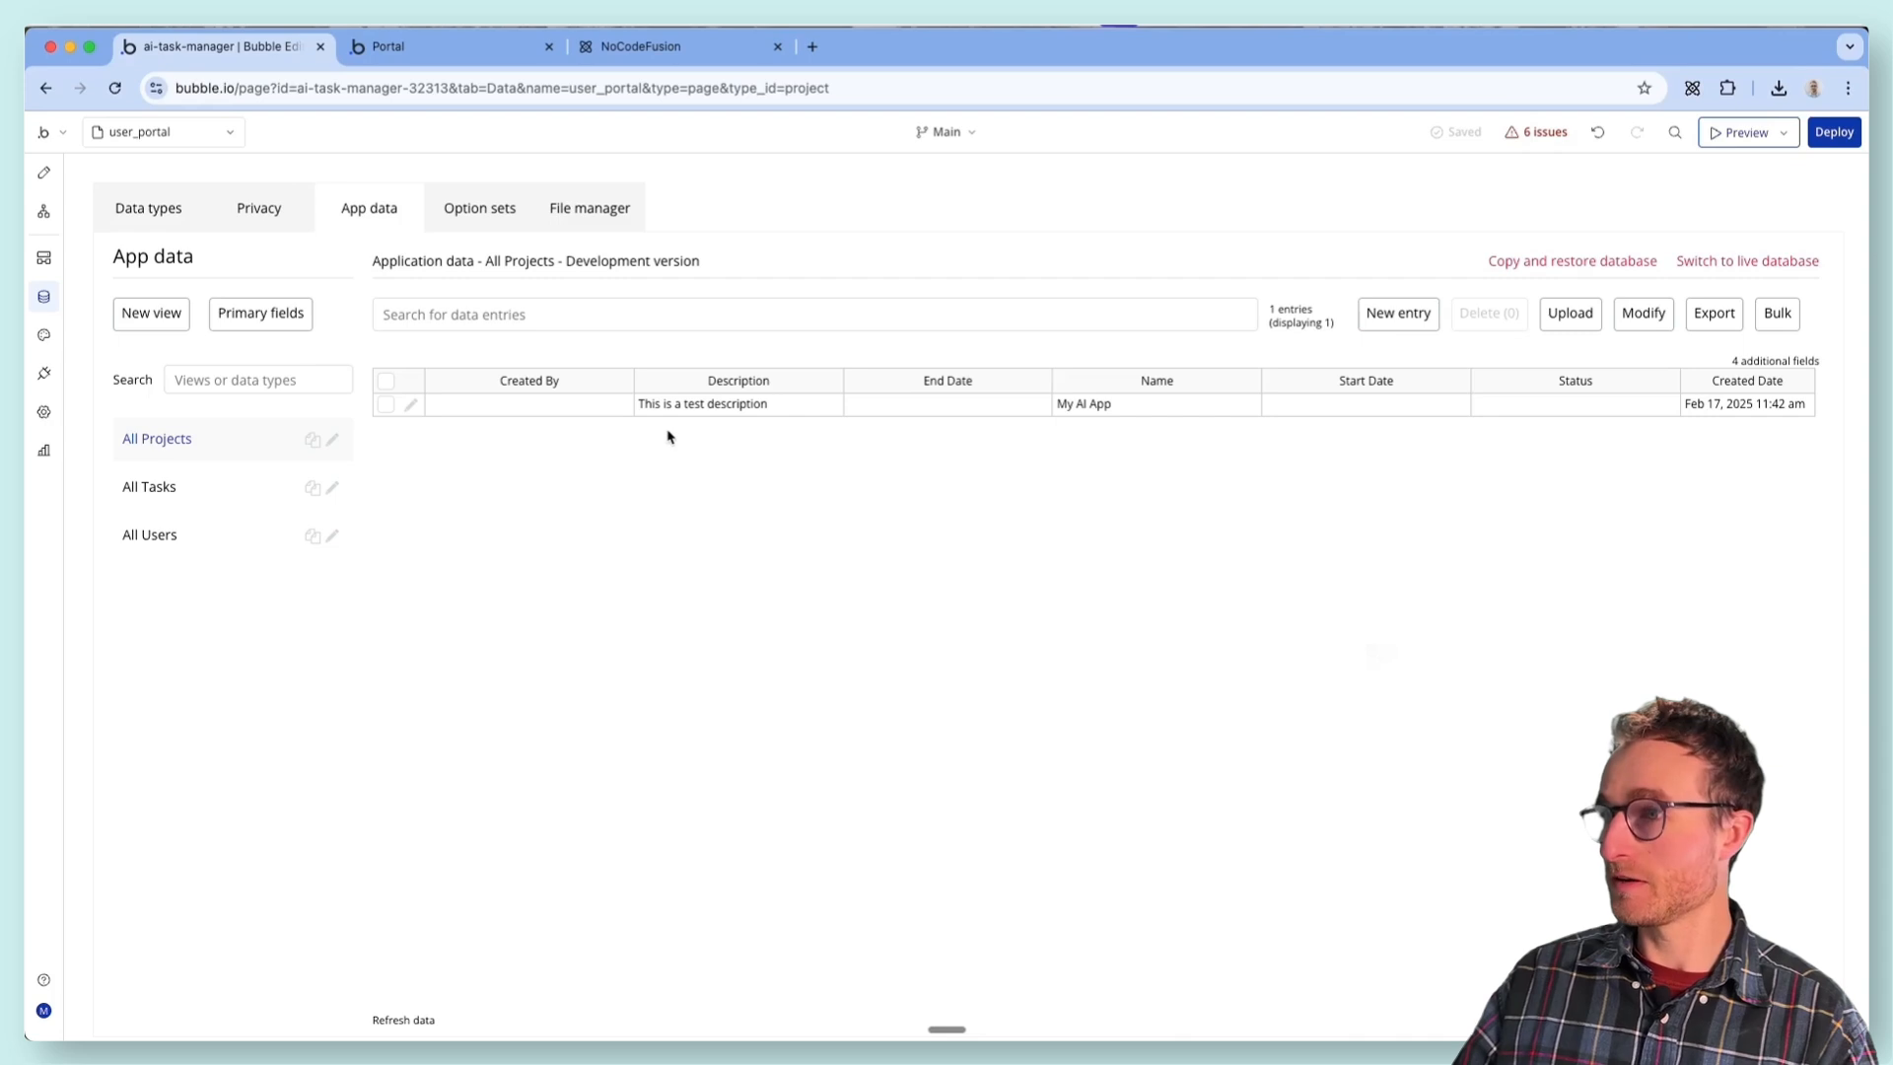
click(410, 404)
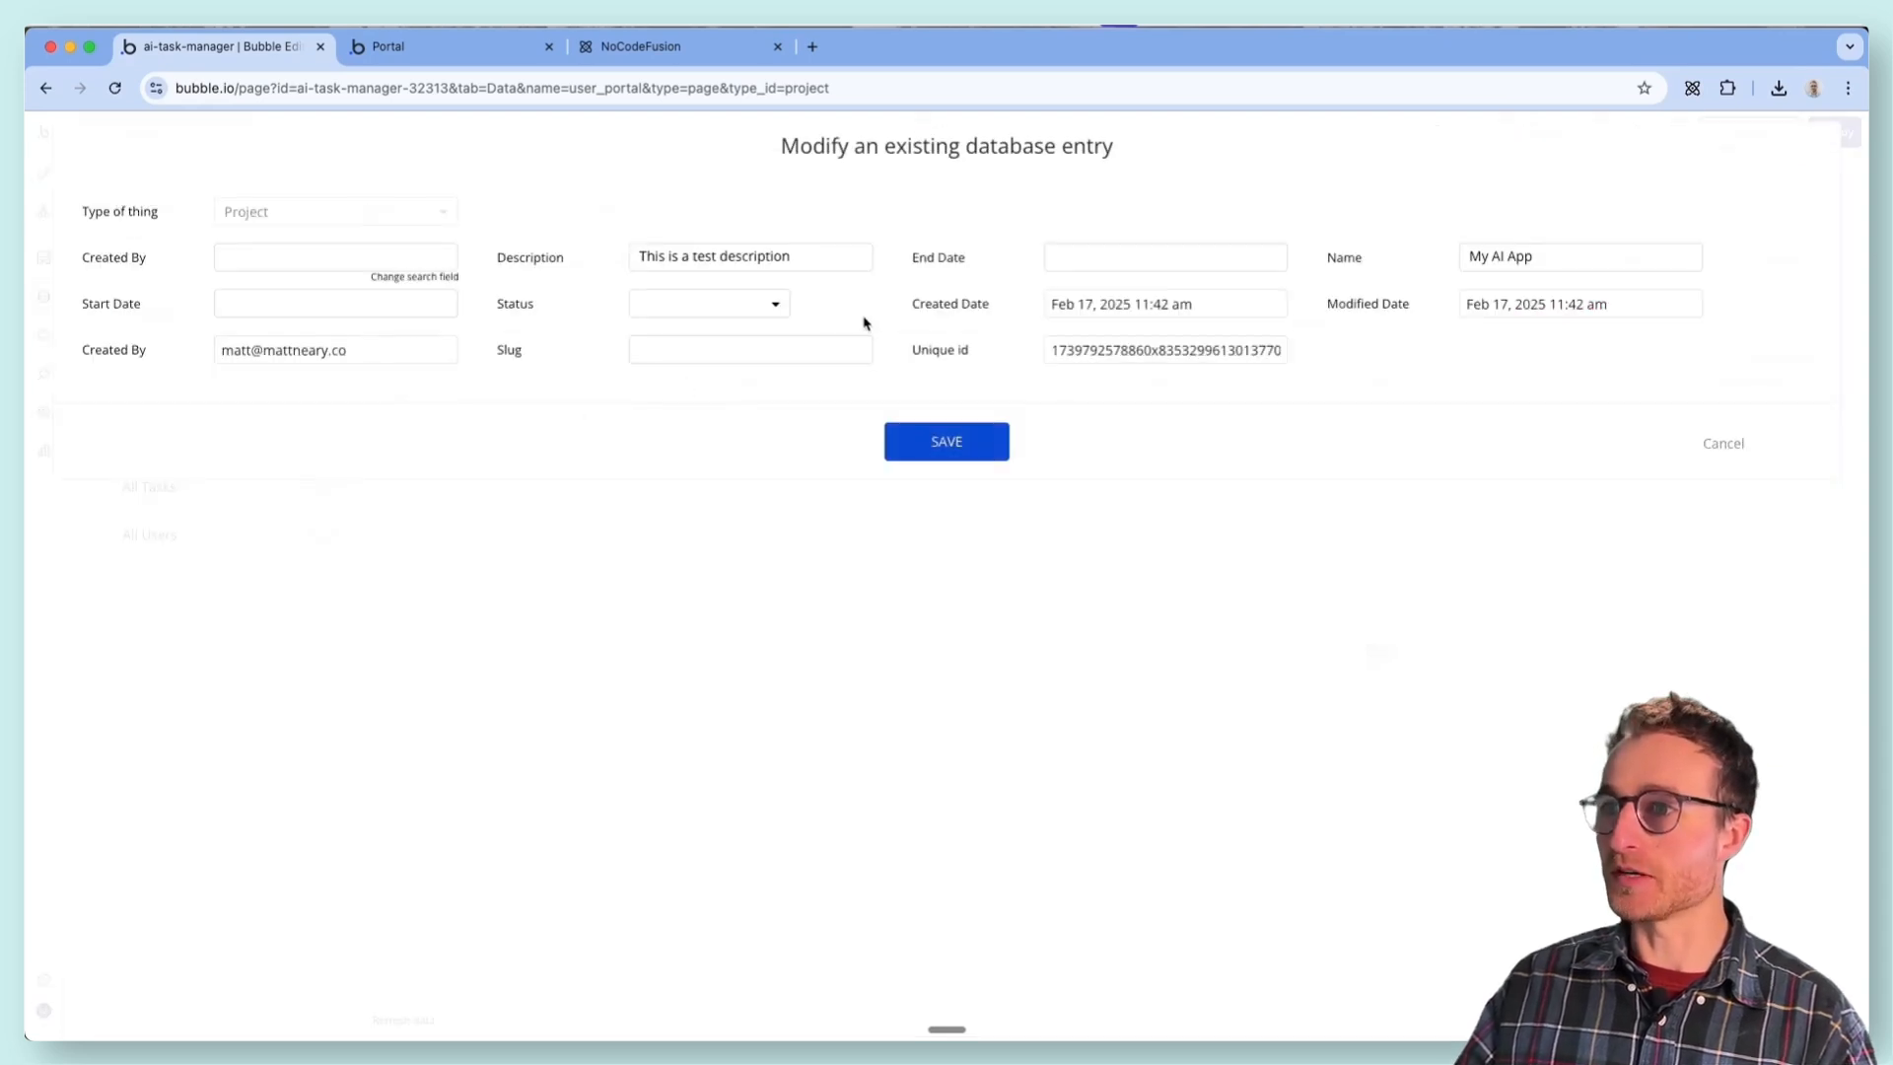
click(1045, 258)
click(1733, 446)
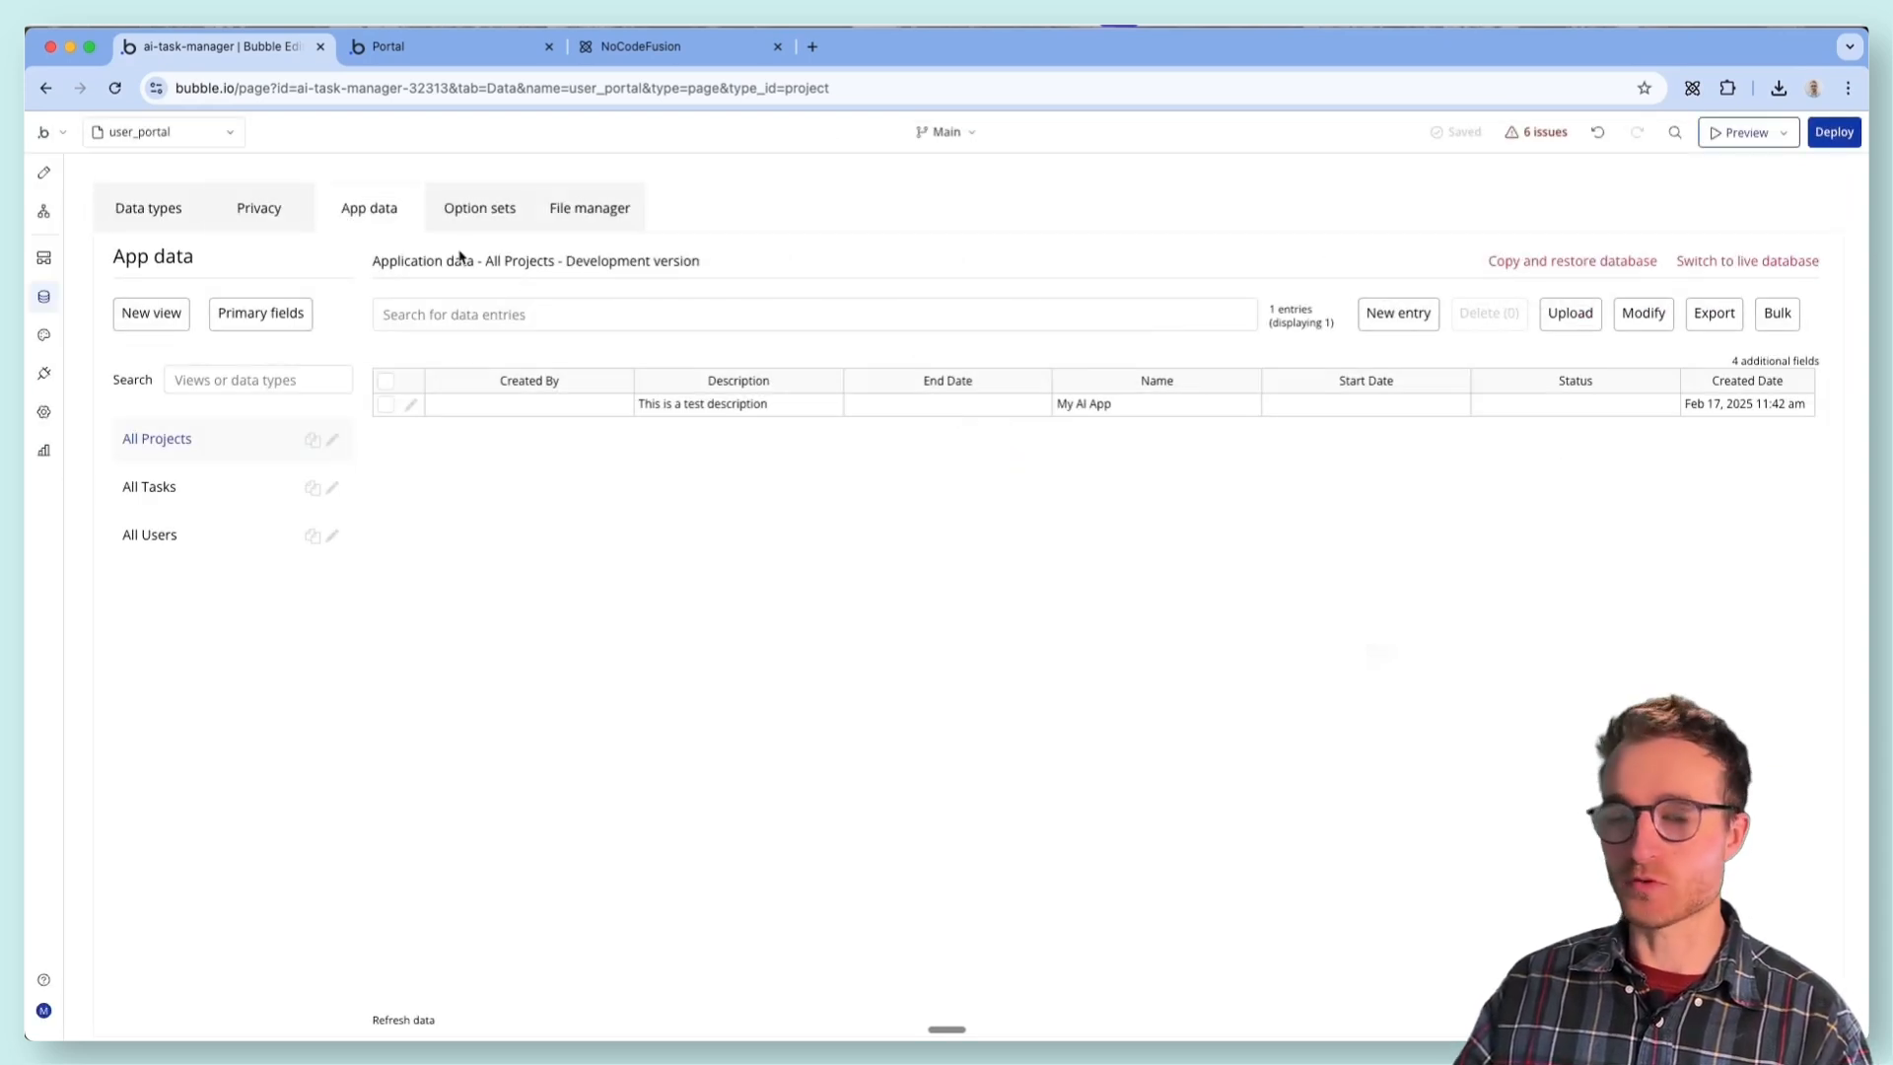
- Open the editor's design view, then return to the preview and examine the My AI App project's Edit form without changing it
click(43, 172)
click(399, 46)
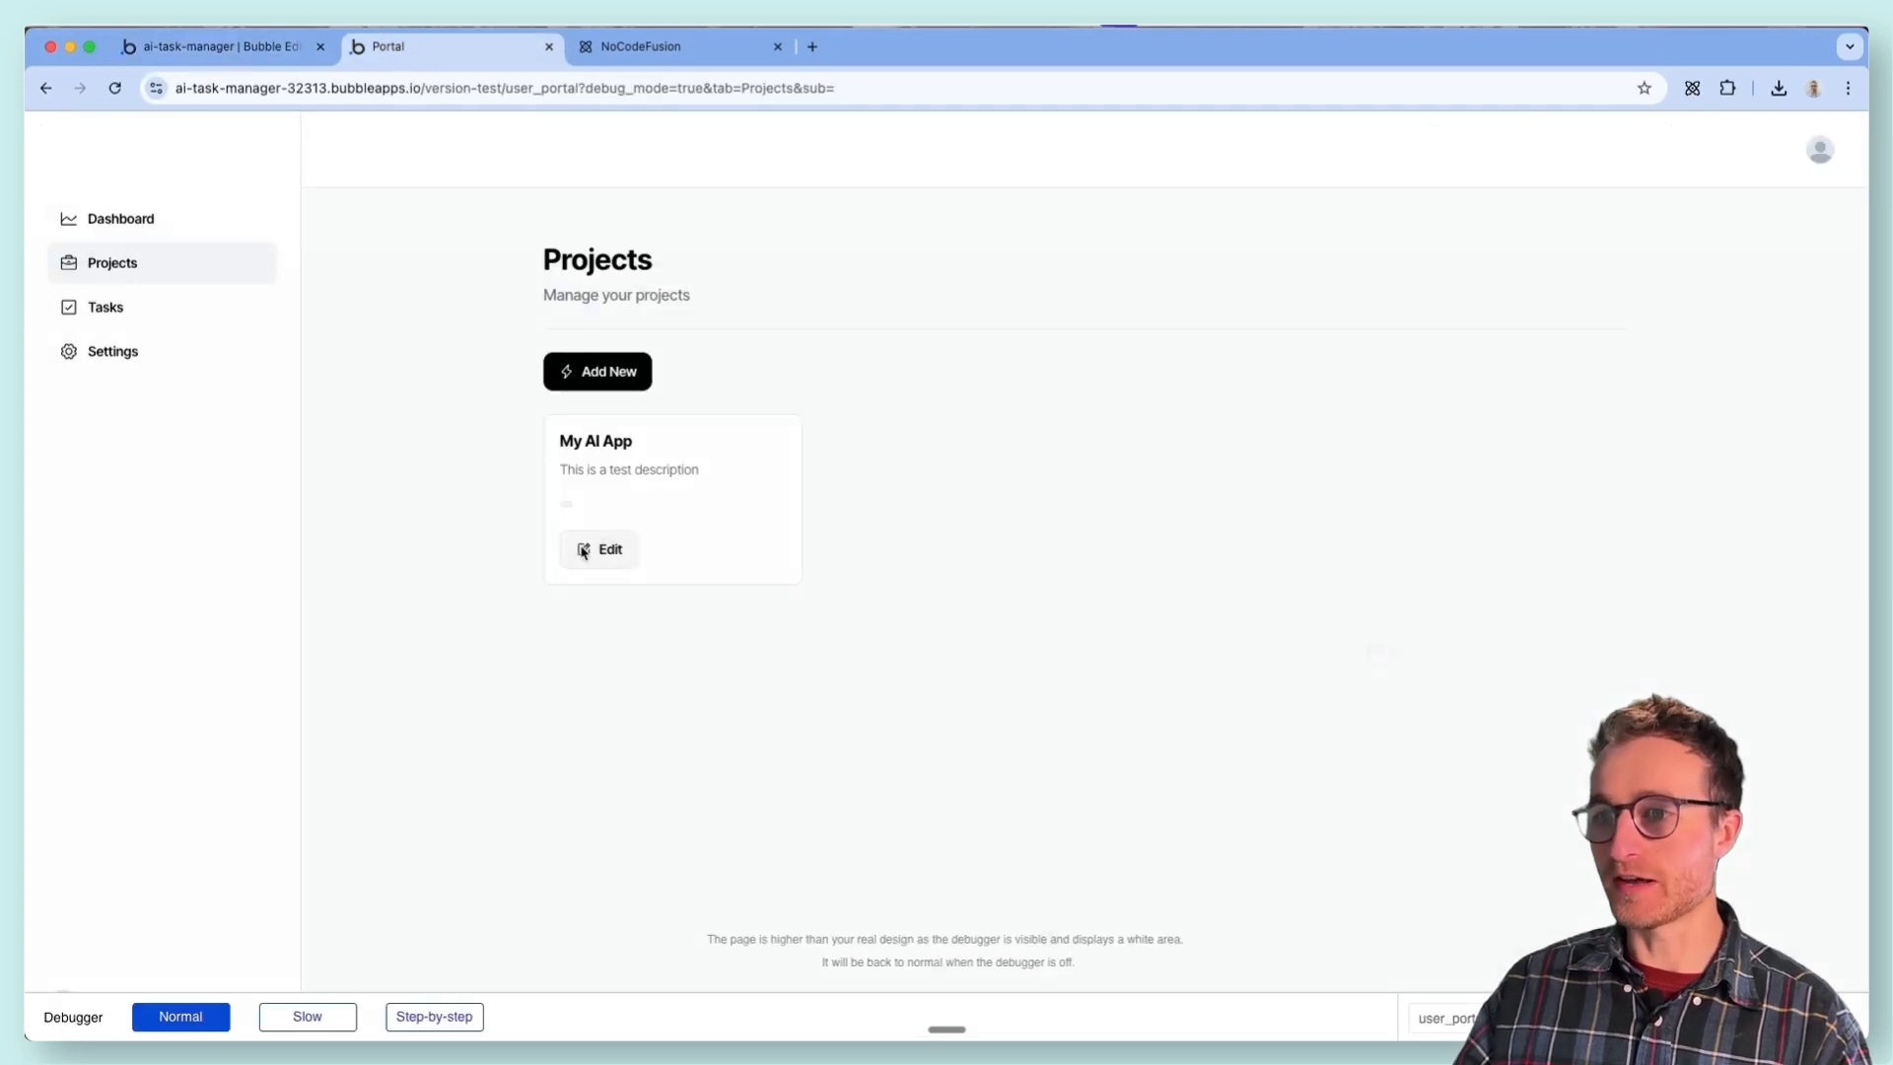
click(585, 550)
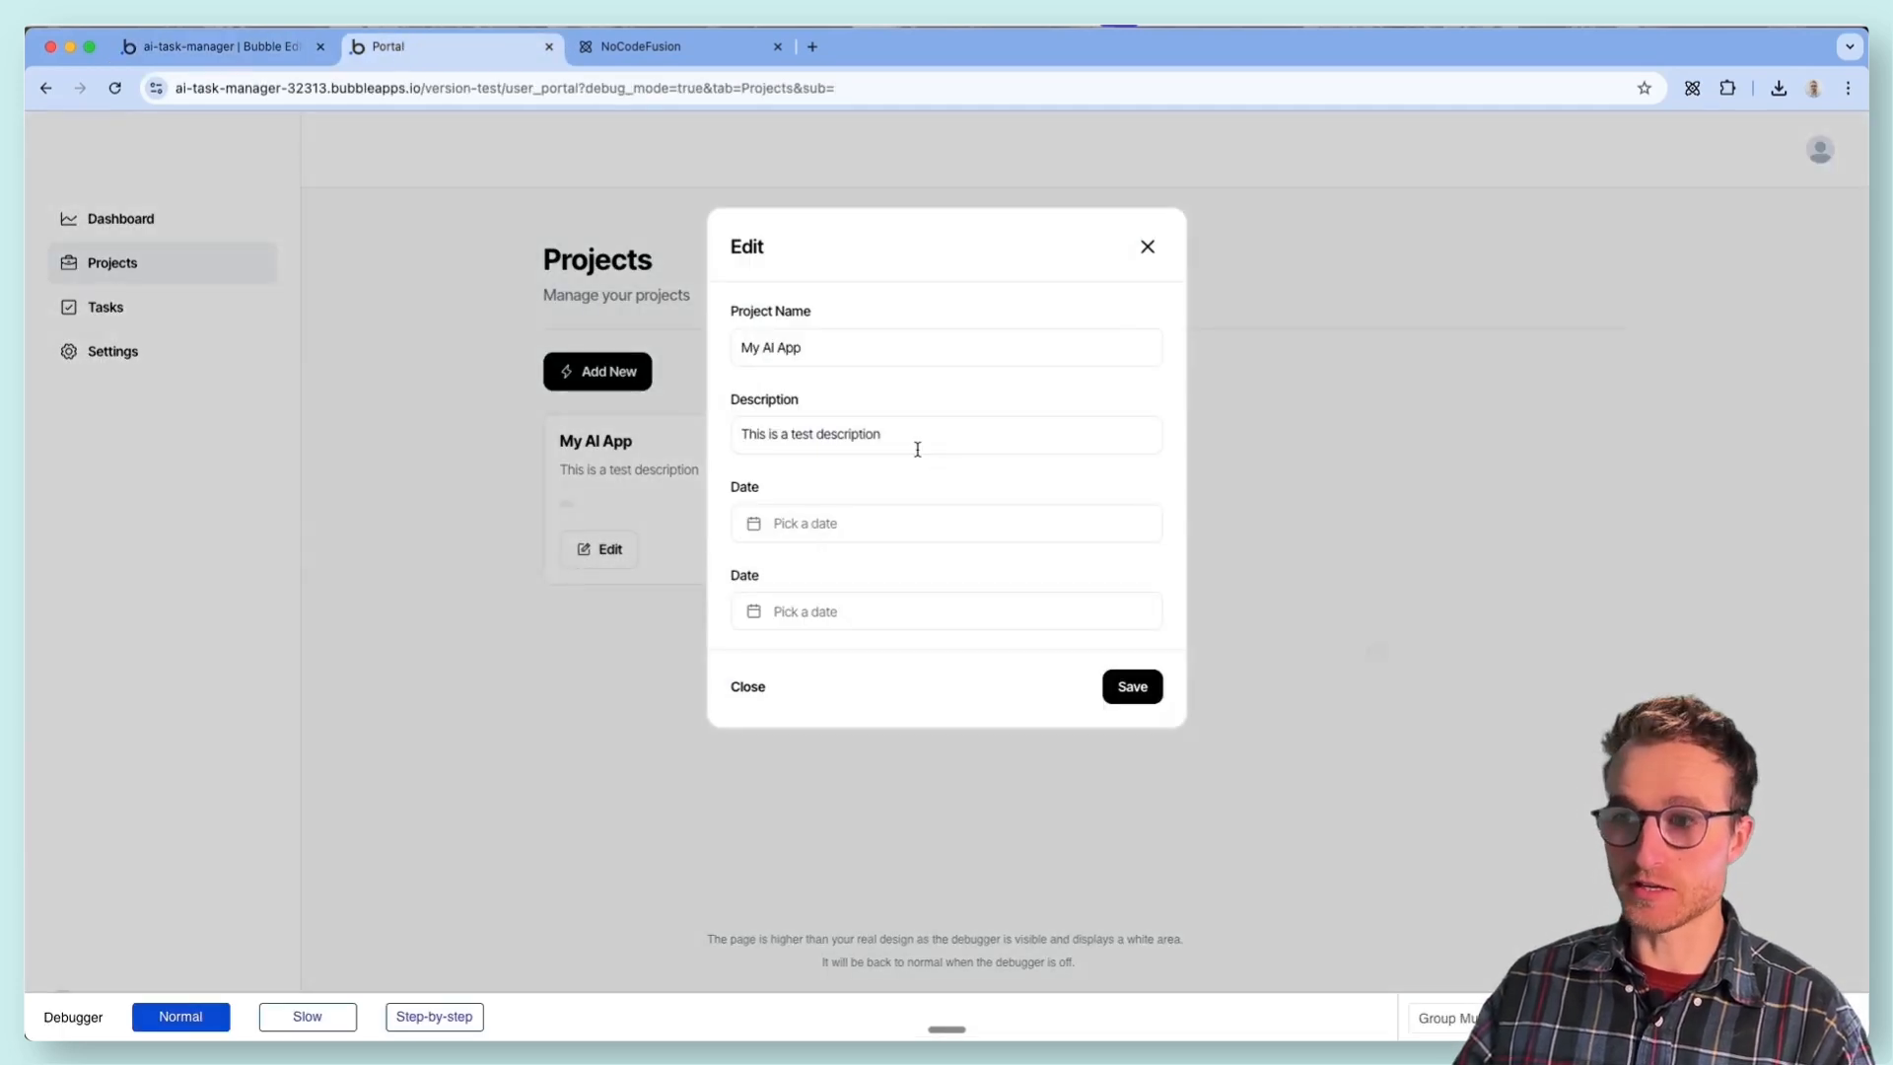
click(1151, 250)
click(599, 549)
click(1147, 247)
- Add a second project named "Test project" with the description "A test description", leaving its date range empty, and save it
click(599, 372)
click(886, 335)
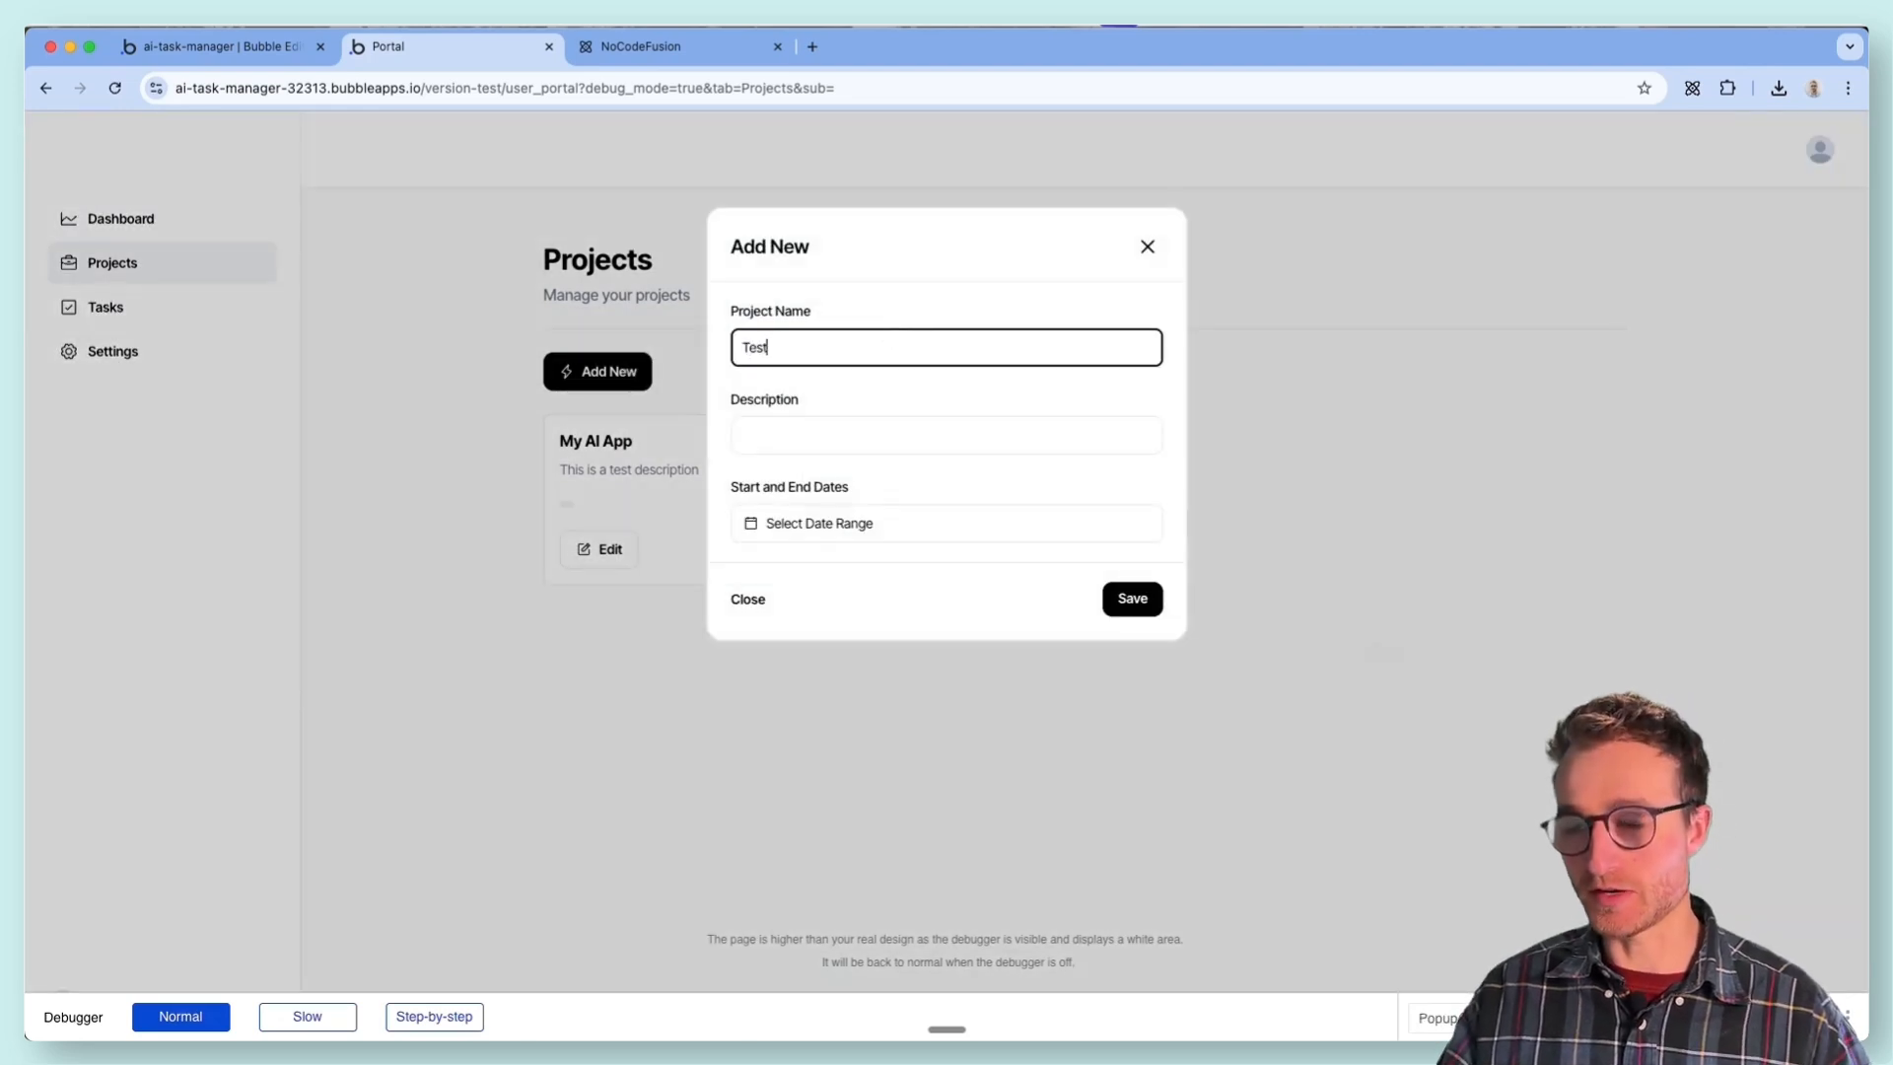
text(Test project)
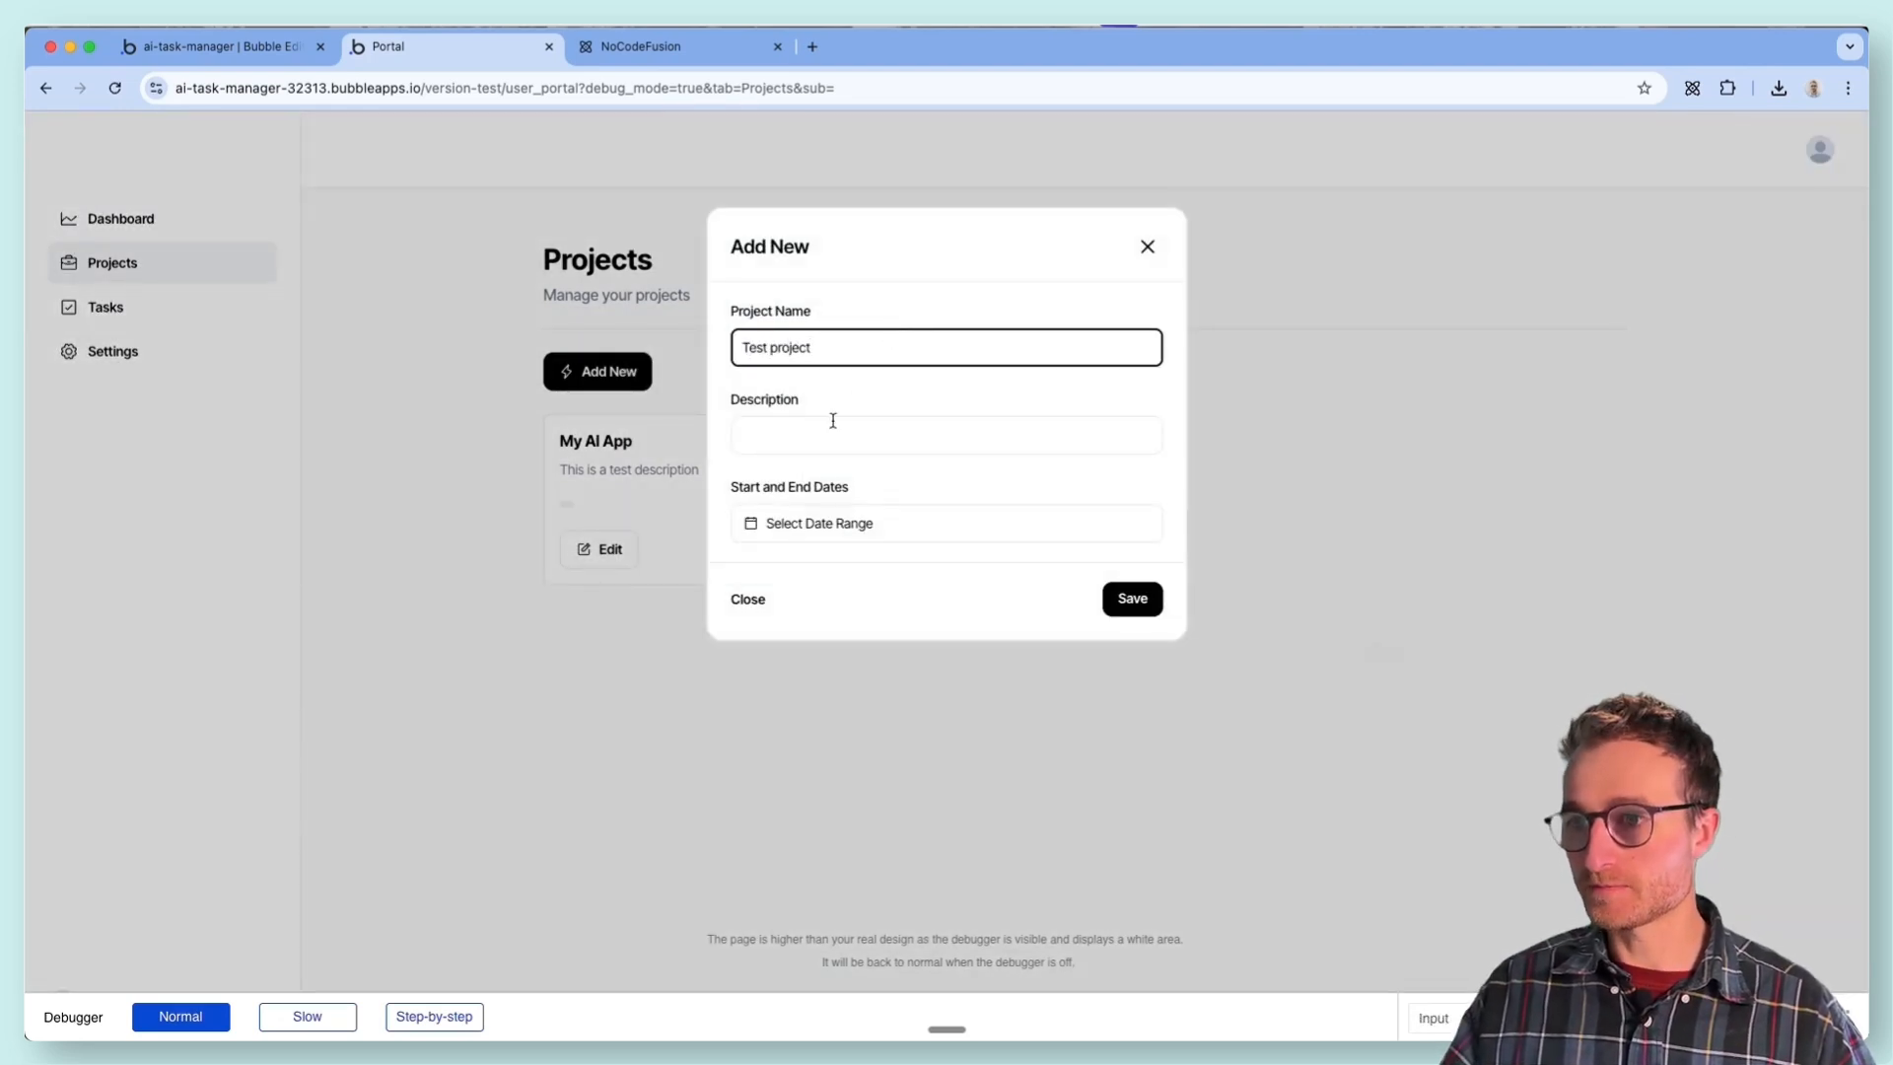
click(1132, 597)
- Compare the Edit forms of the My AI App and Test project cards, then close them without changes
click(581, 566)
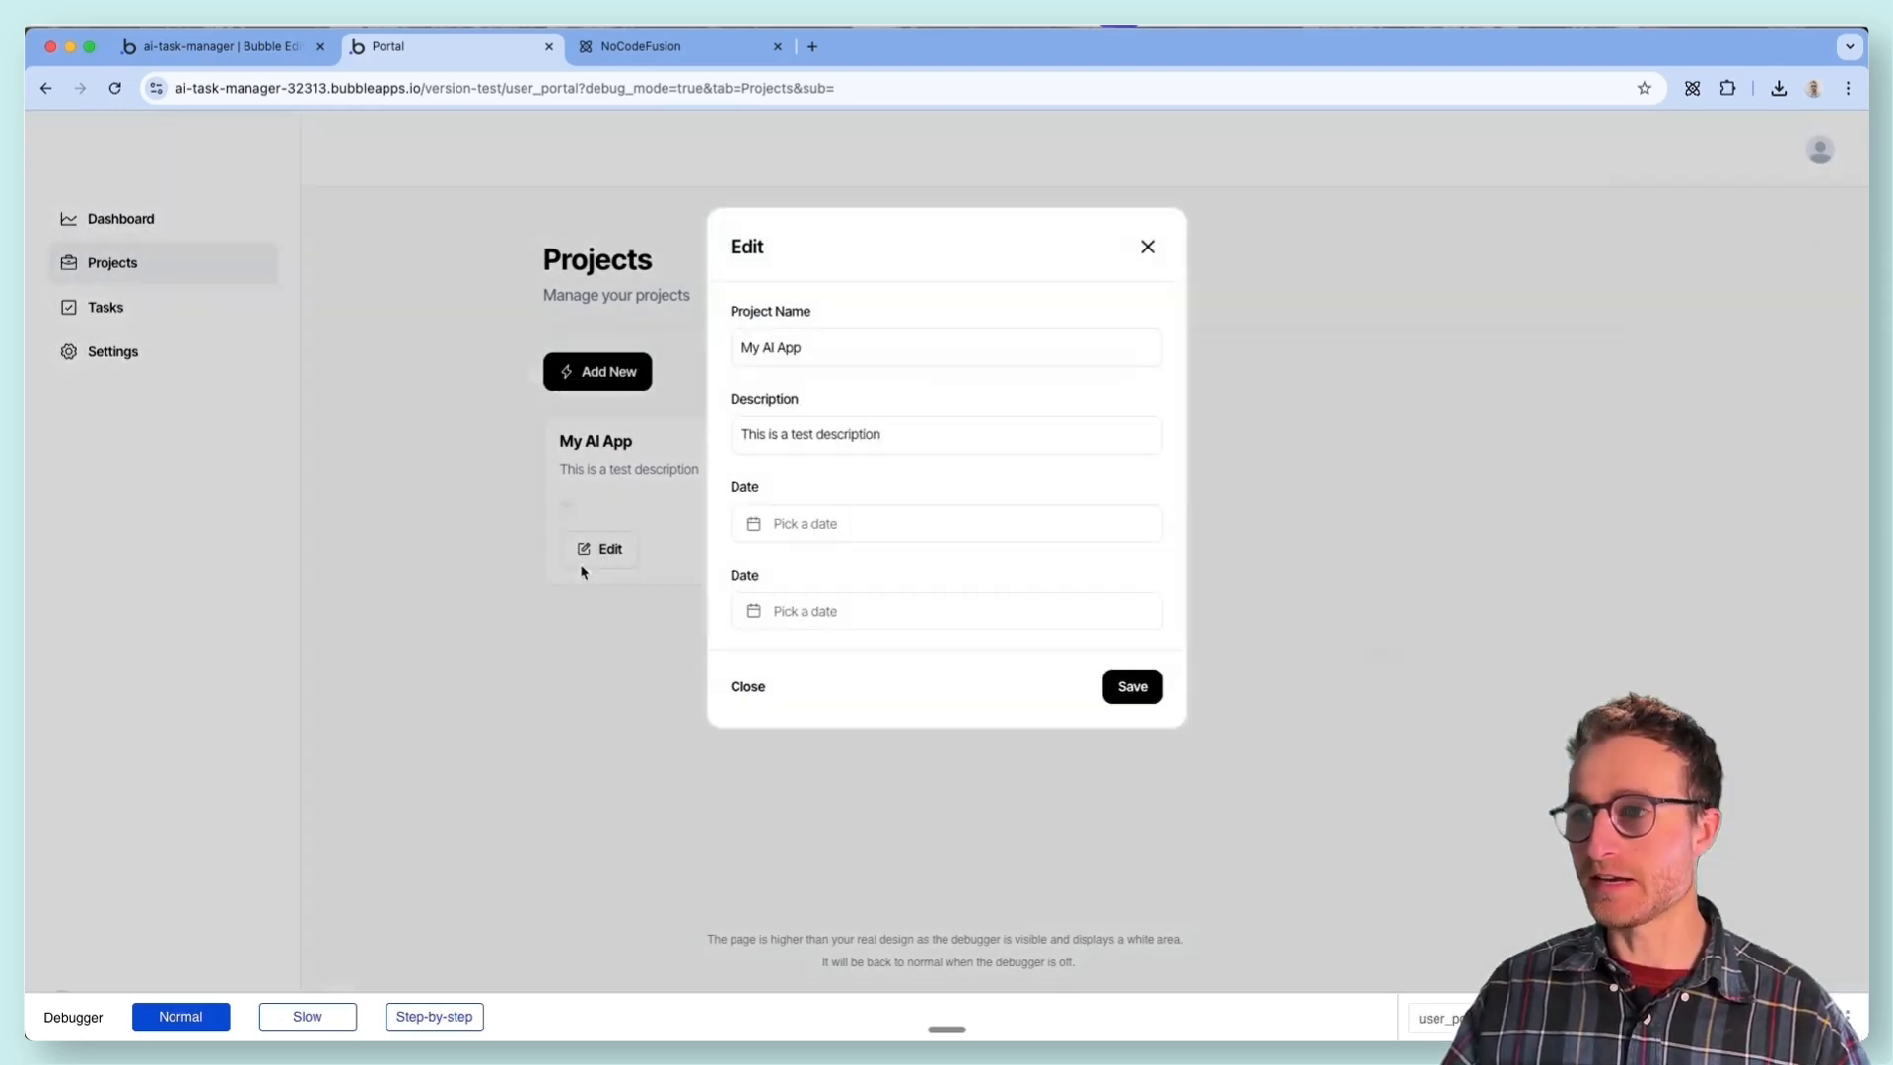
click(573, 597)
click(874, 548)
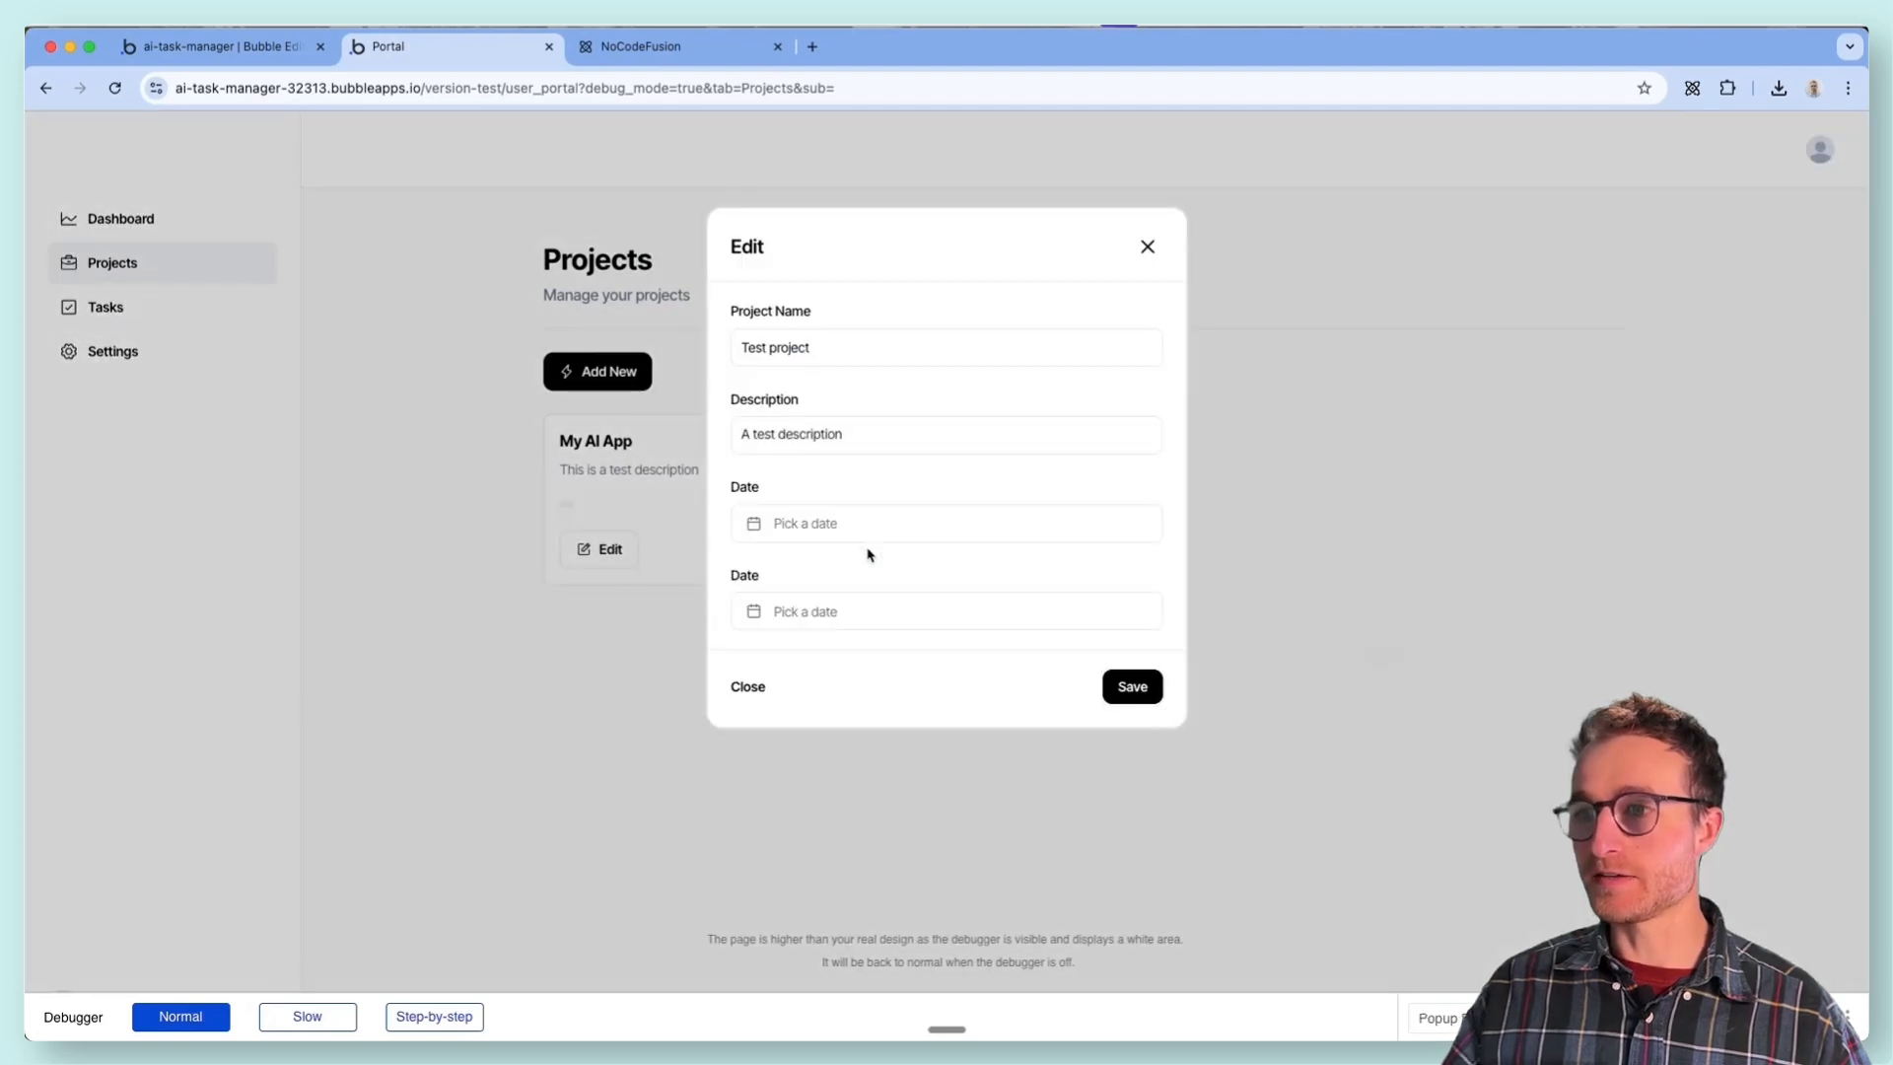
click(939, 352)
click(606, 641)
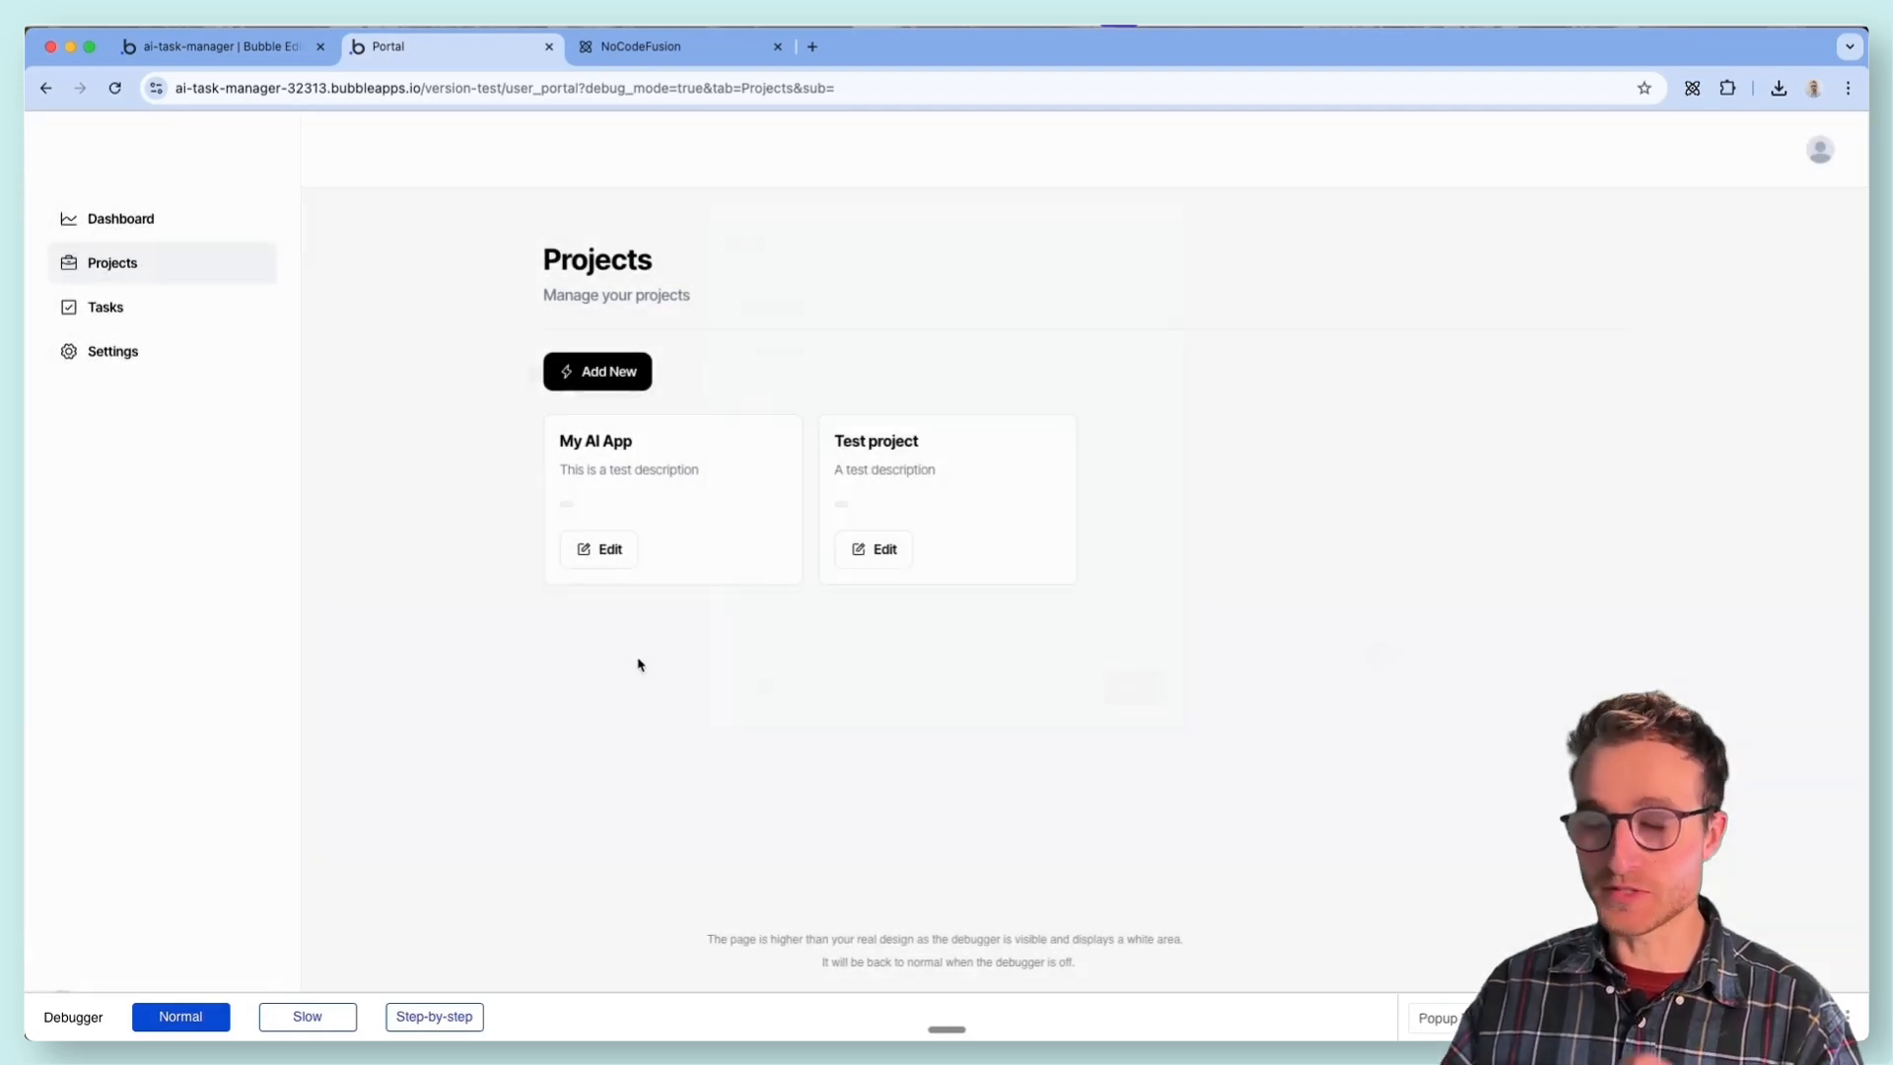
- Inspect the sidebar's Group C element on the user_portal page in the editor, then return to the portal preview
click(273, 51)
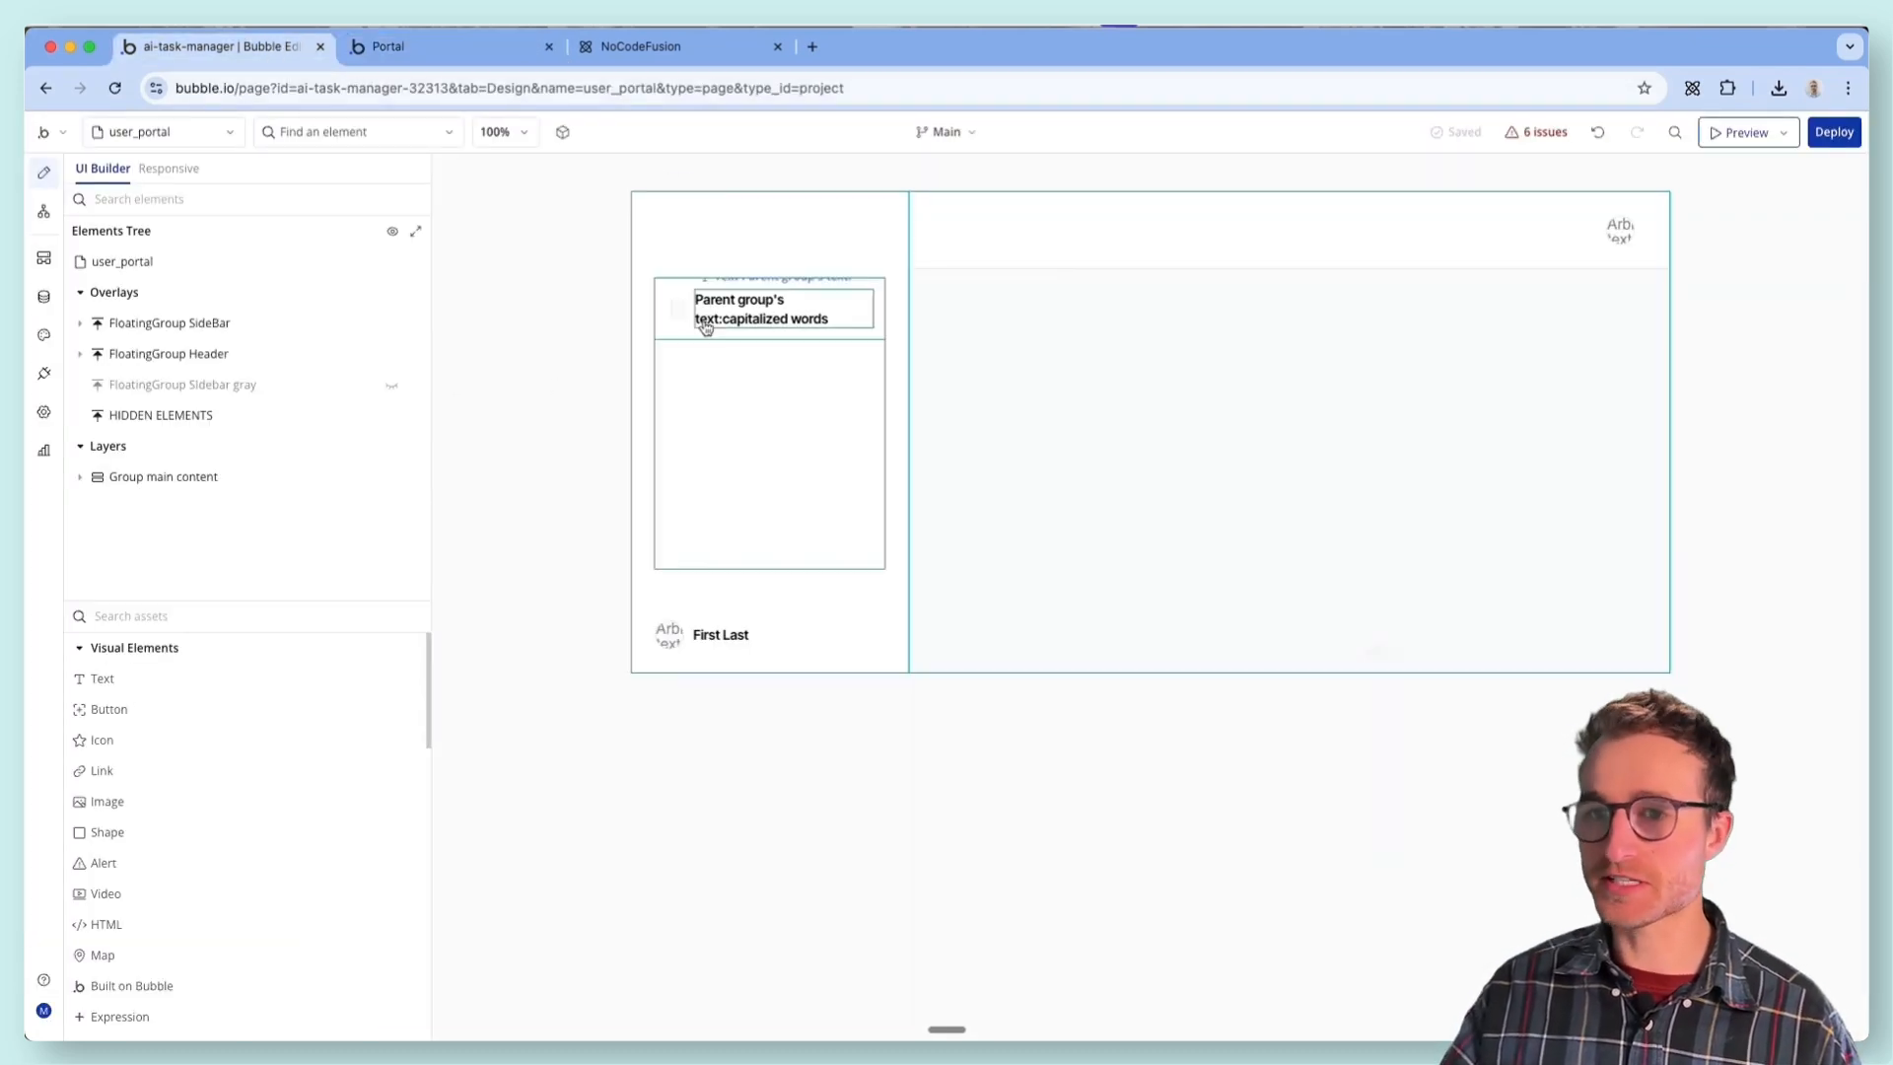
click(208, 135)
click(276, 325)
click(237, 405)
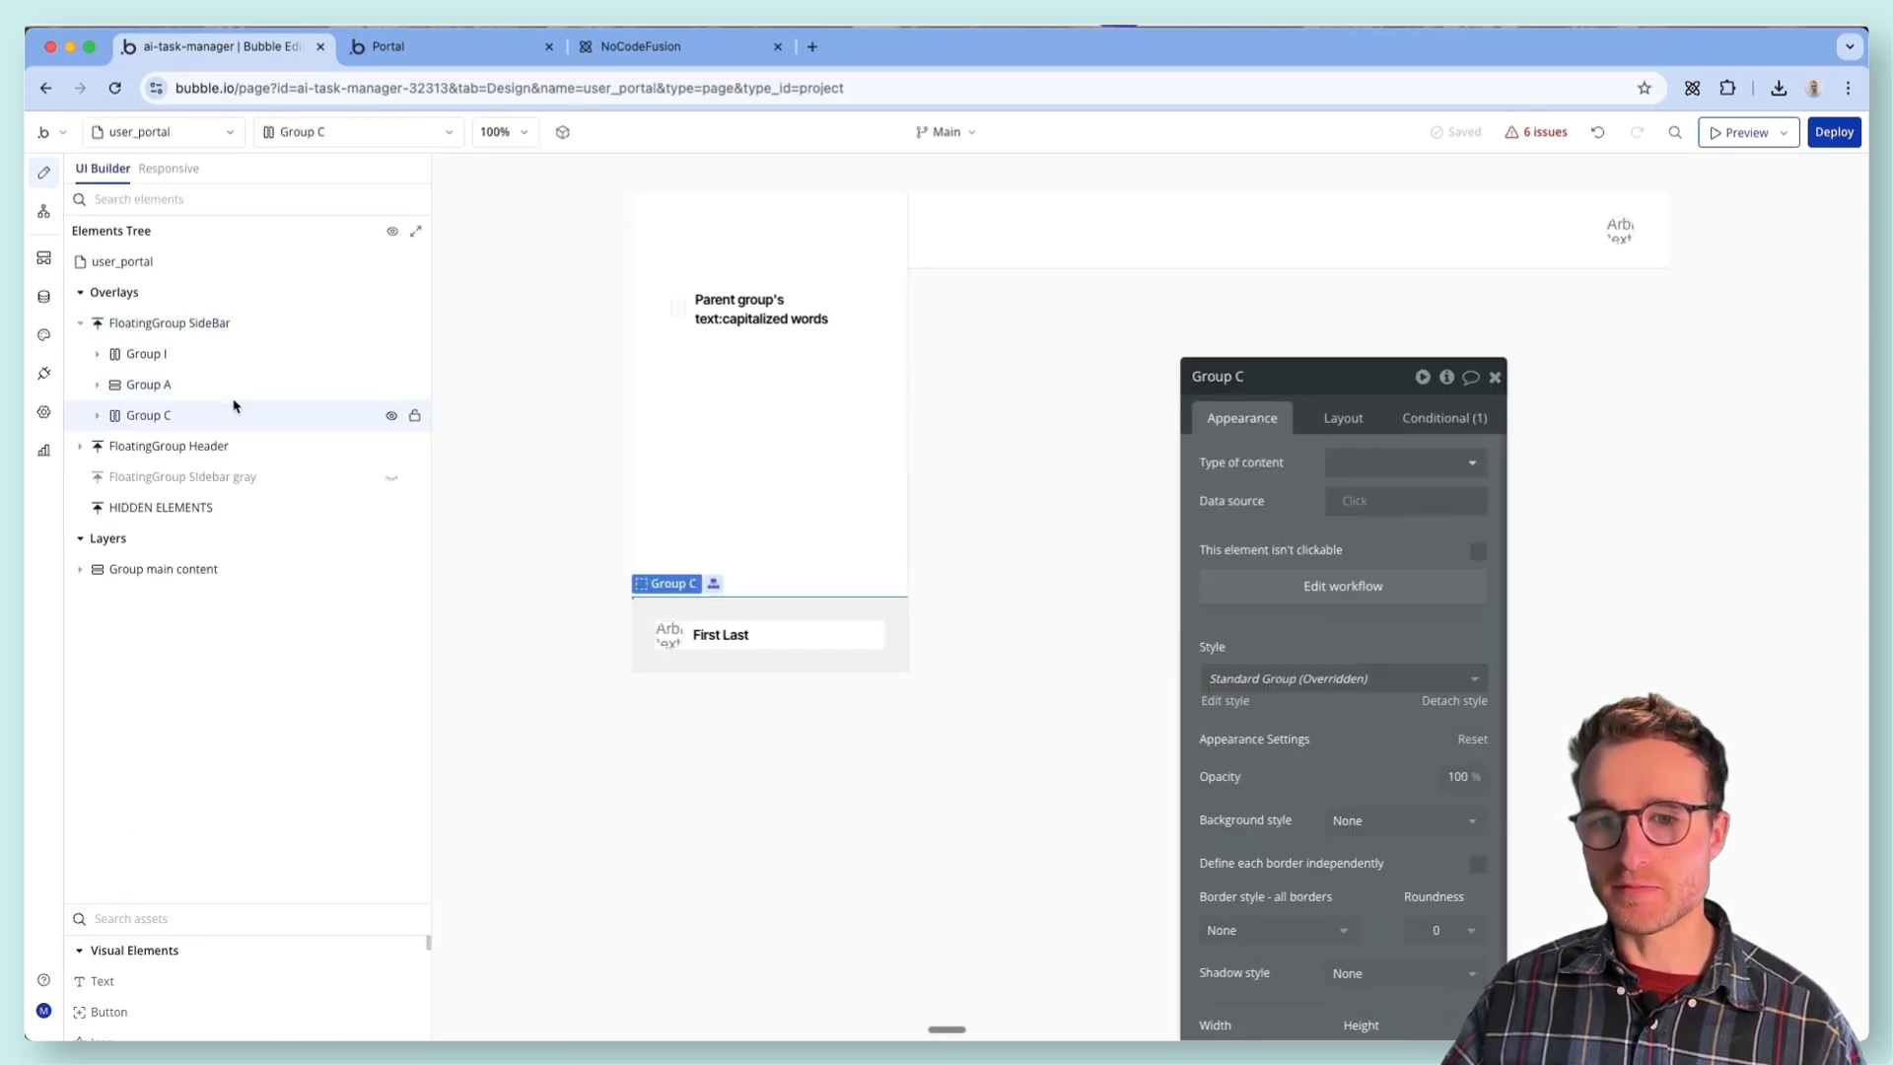
click(395, 46)
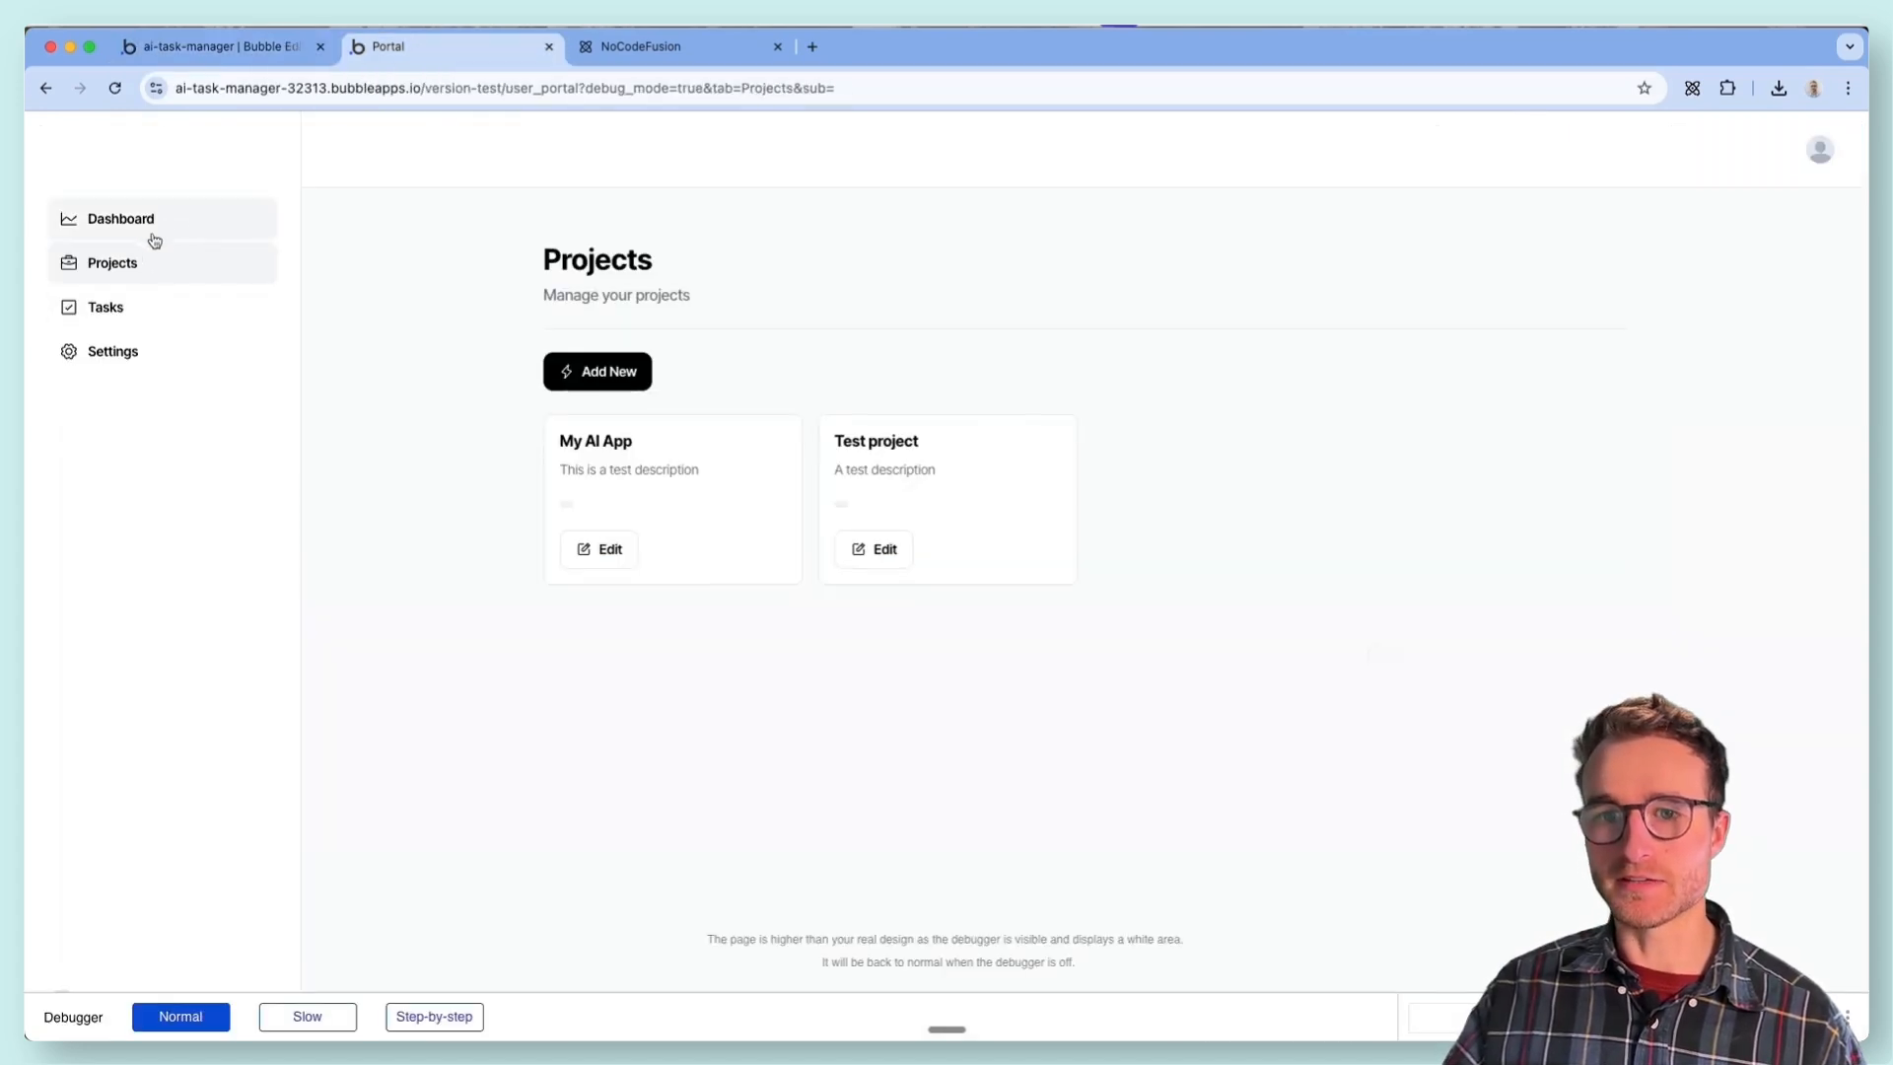
- Switch to the editor and inspect the arbitrary text behind the data source of the sidebar's RepeatingGroup Vertical Tabs
click(192, 47)
click(98, 384)
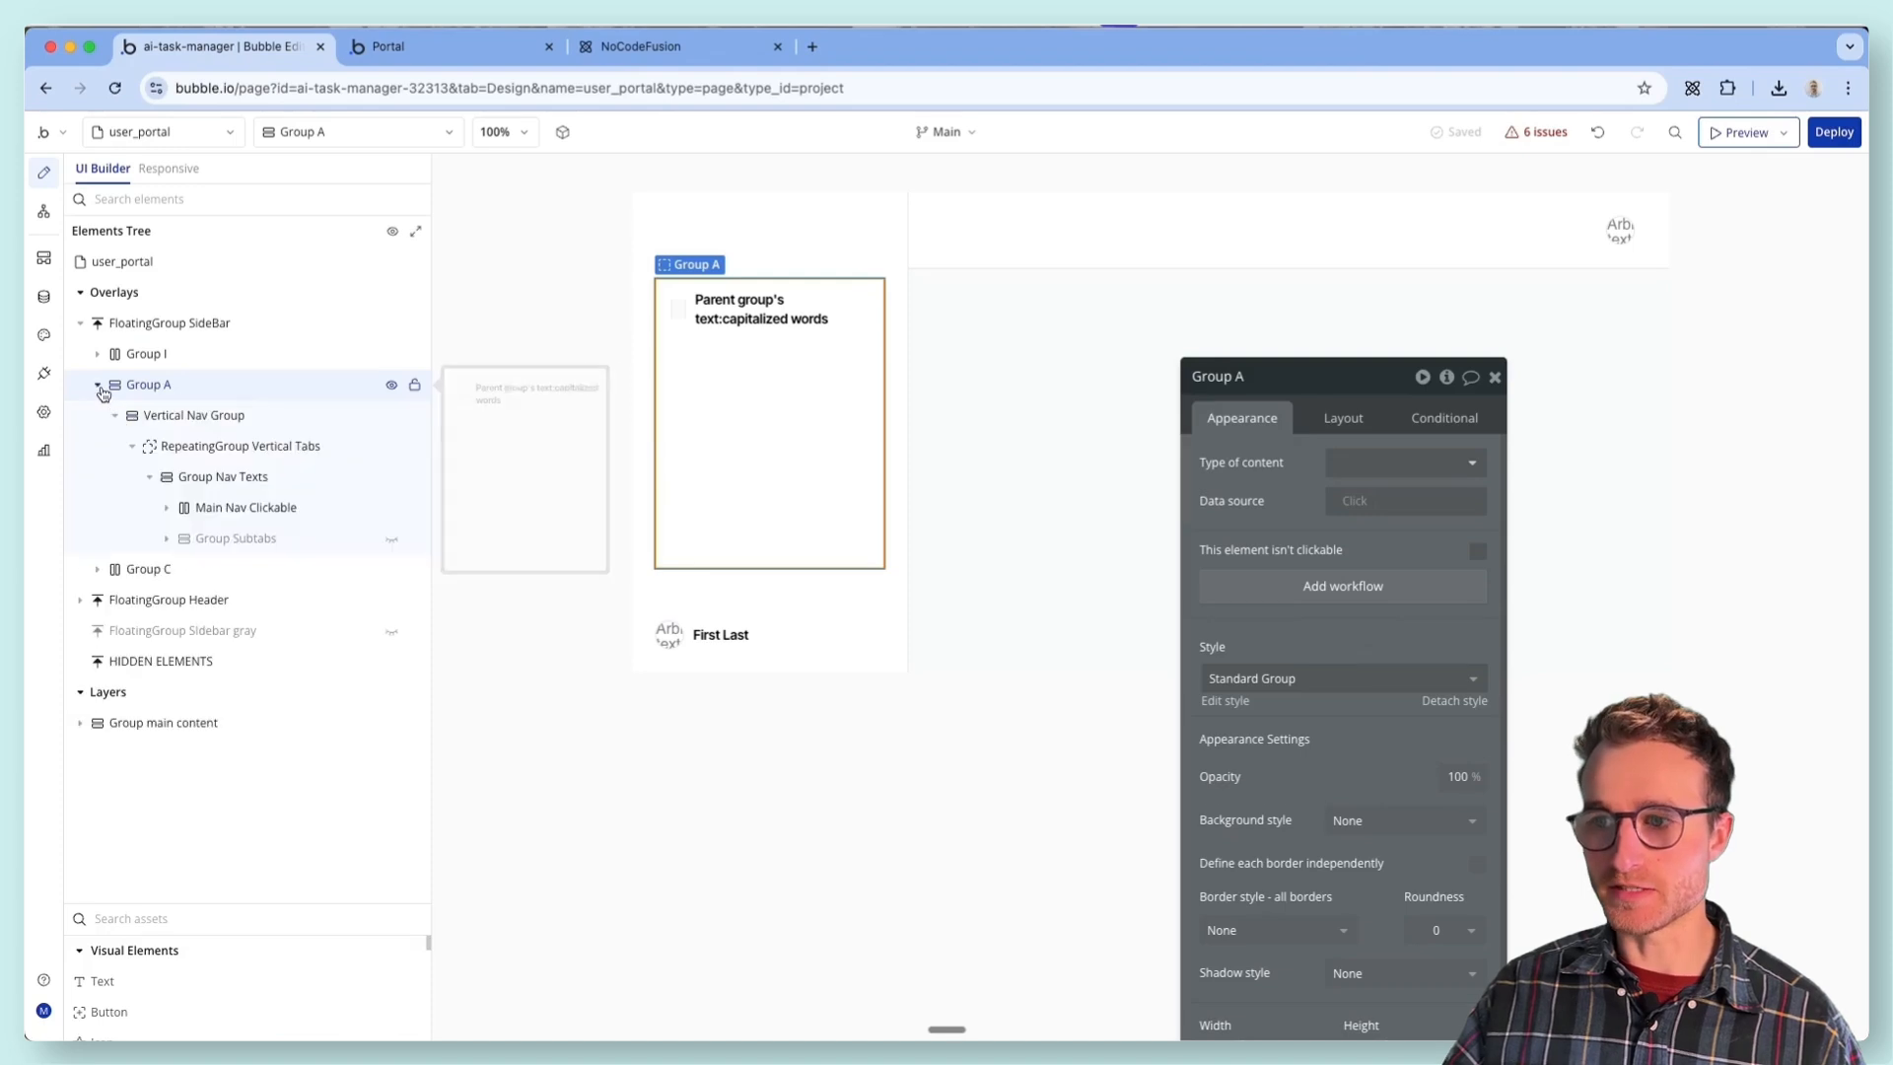
click(226, 446)
drag(1278, 511, 1082, 447)
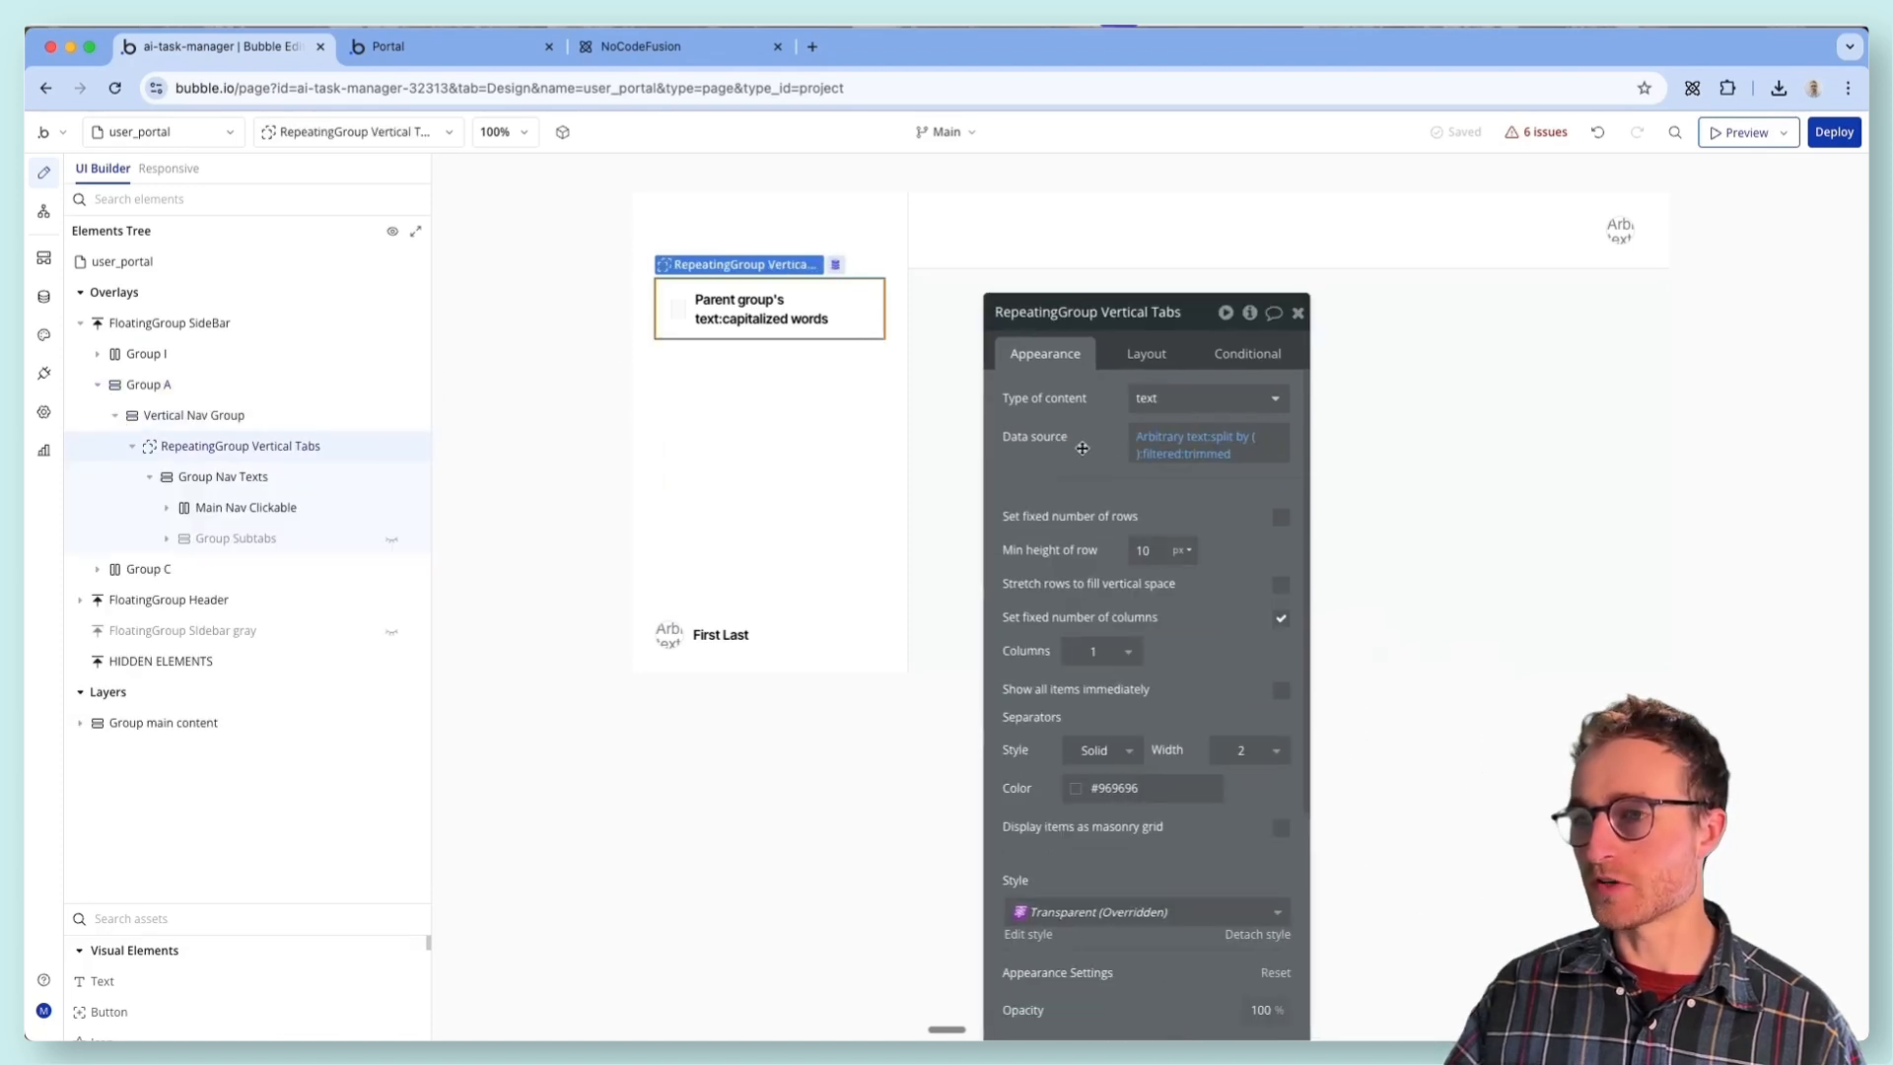
click(1183, 442)
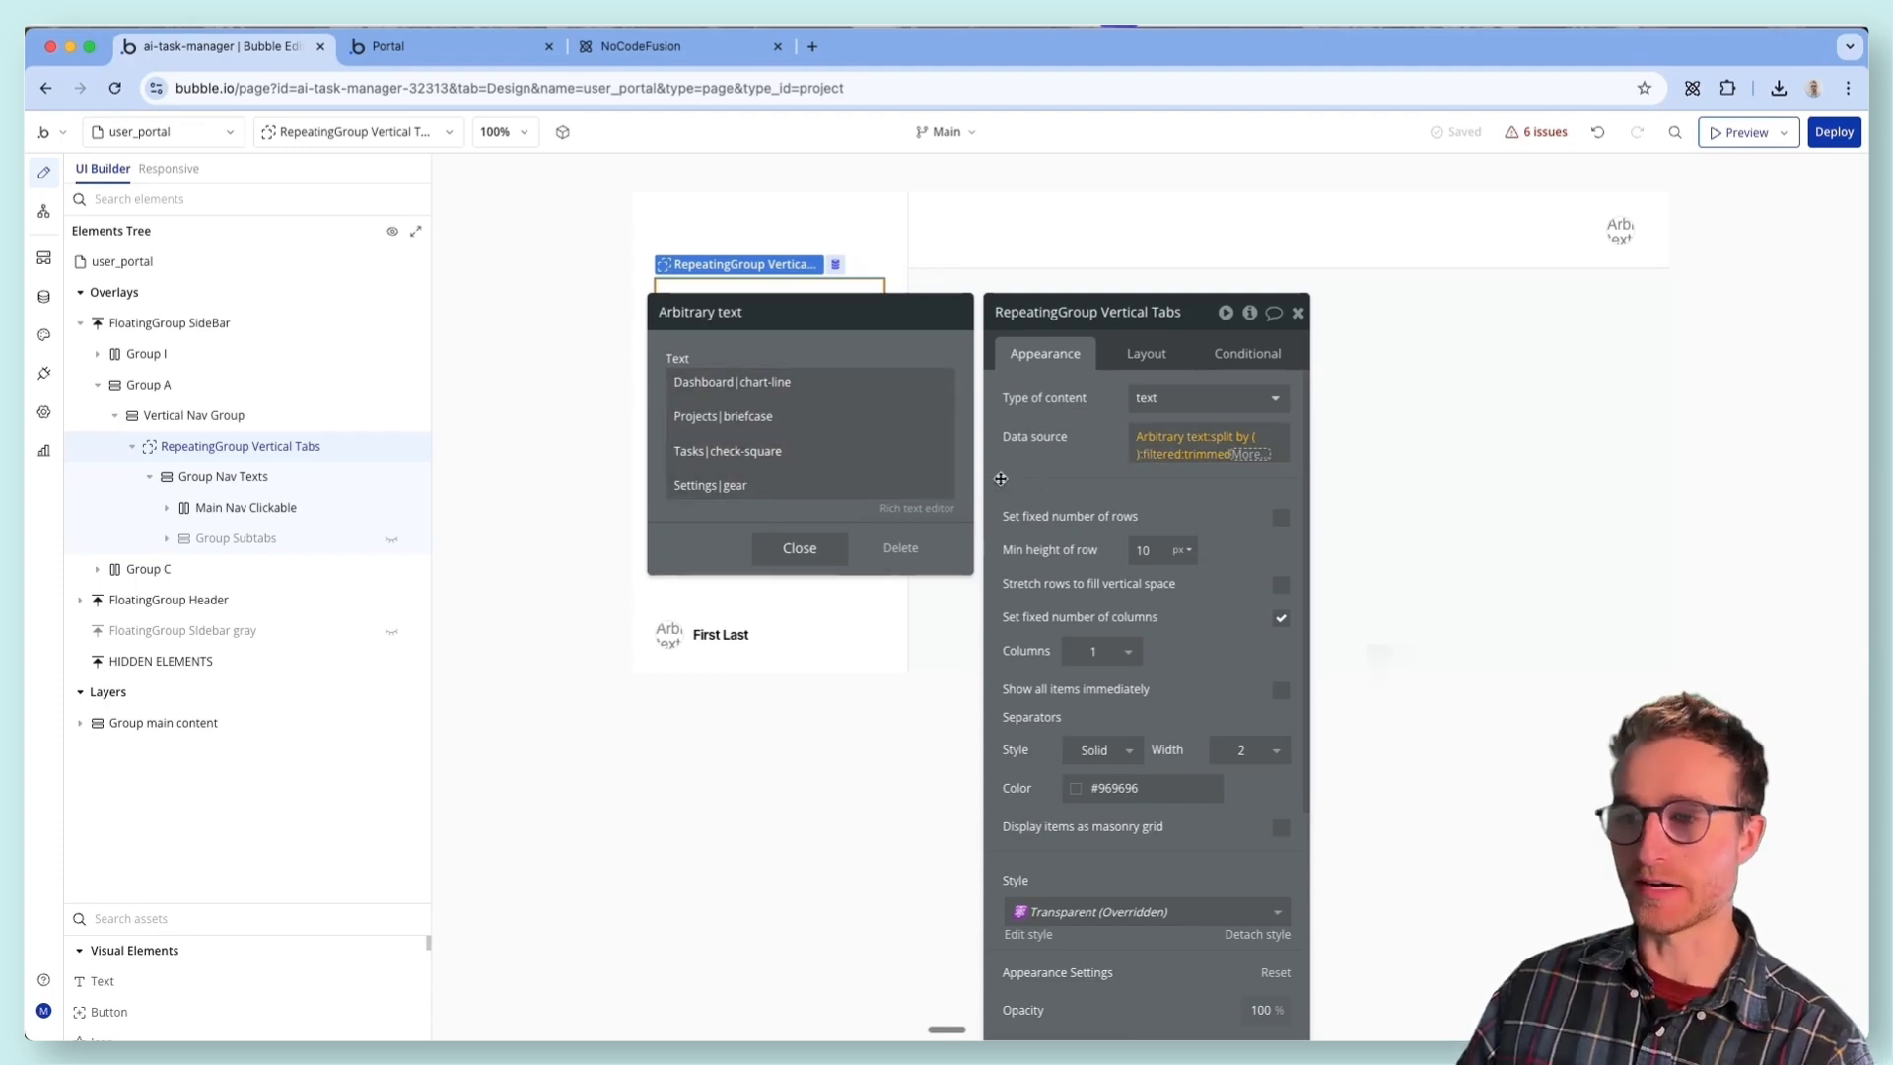
mouse_move(311, 451)
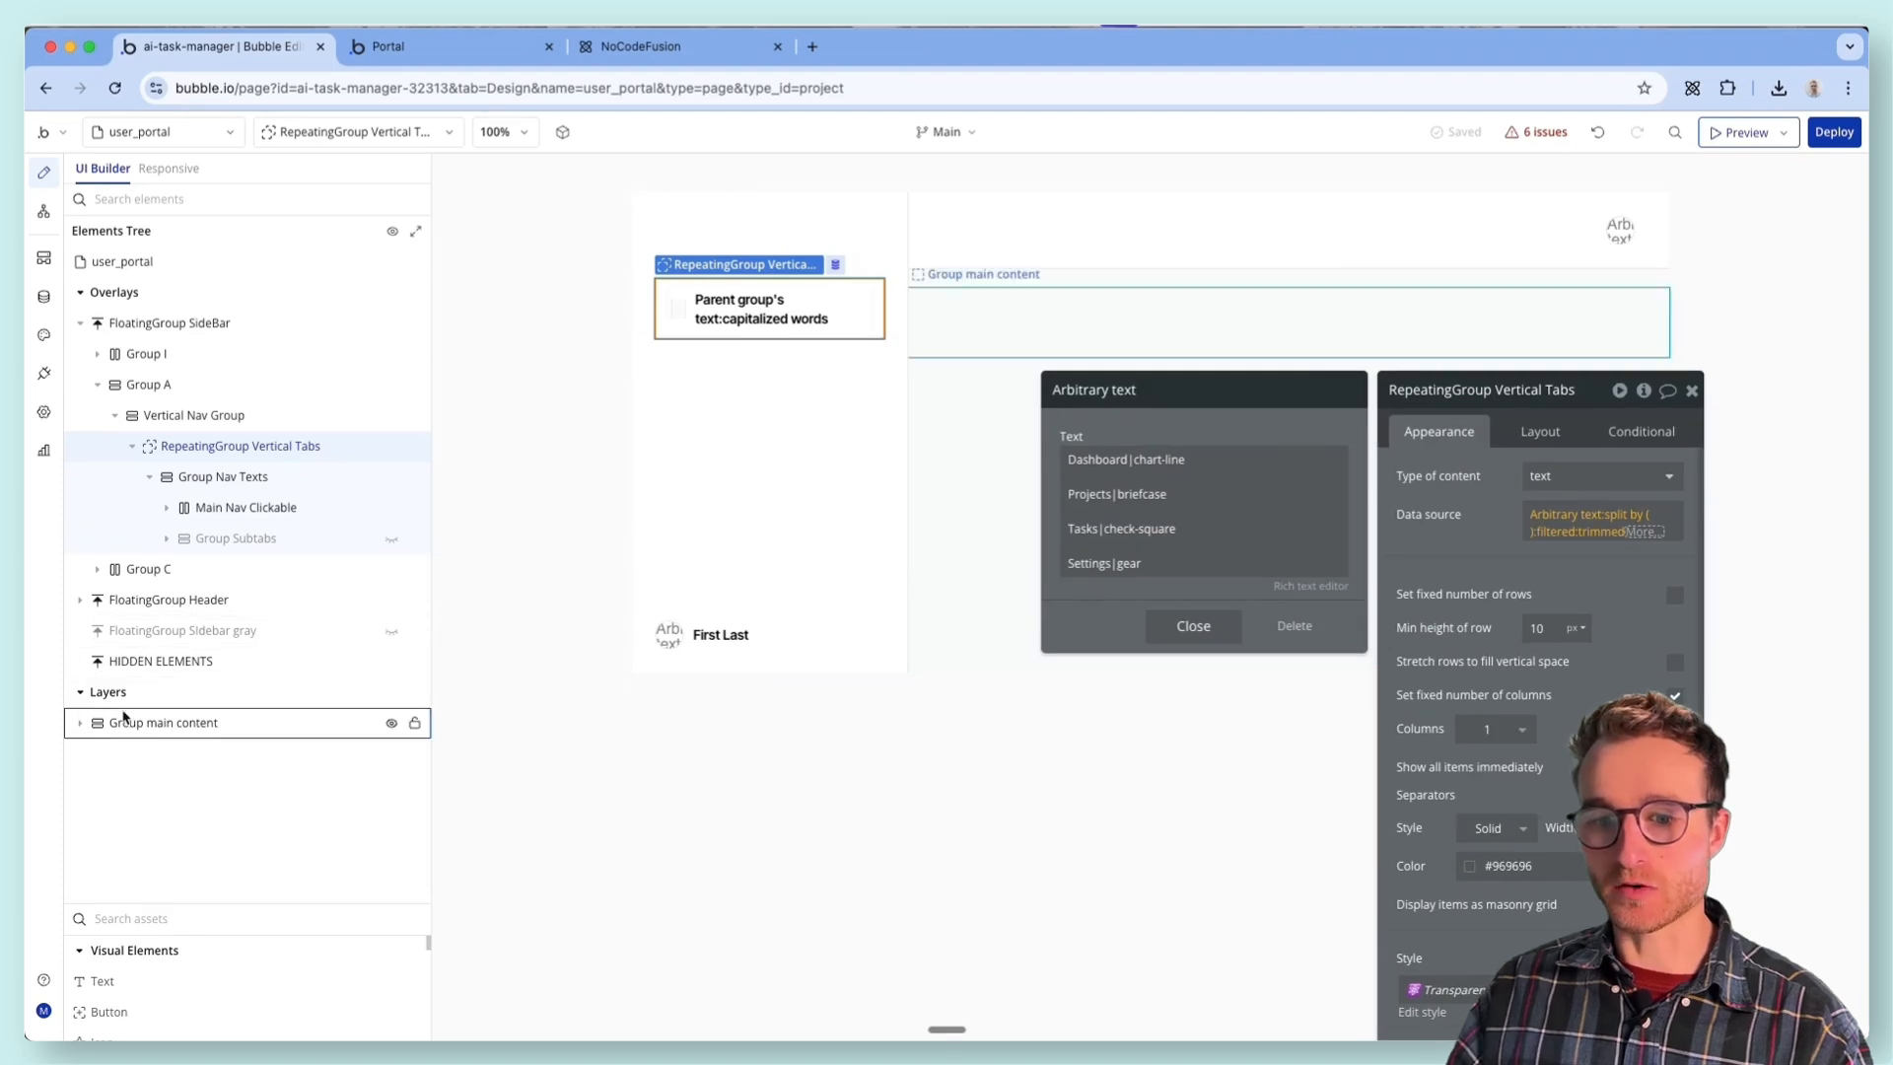
- Expand Group main content to view its nested elements, and briefly preview the Tasks element on the canvas
click(182, 724)
click(80, 722)
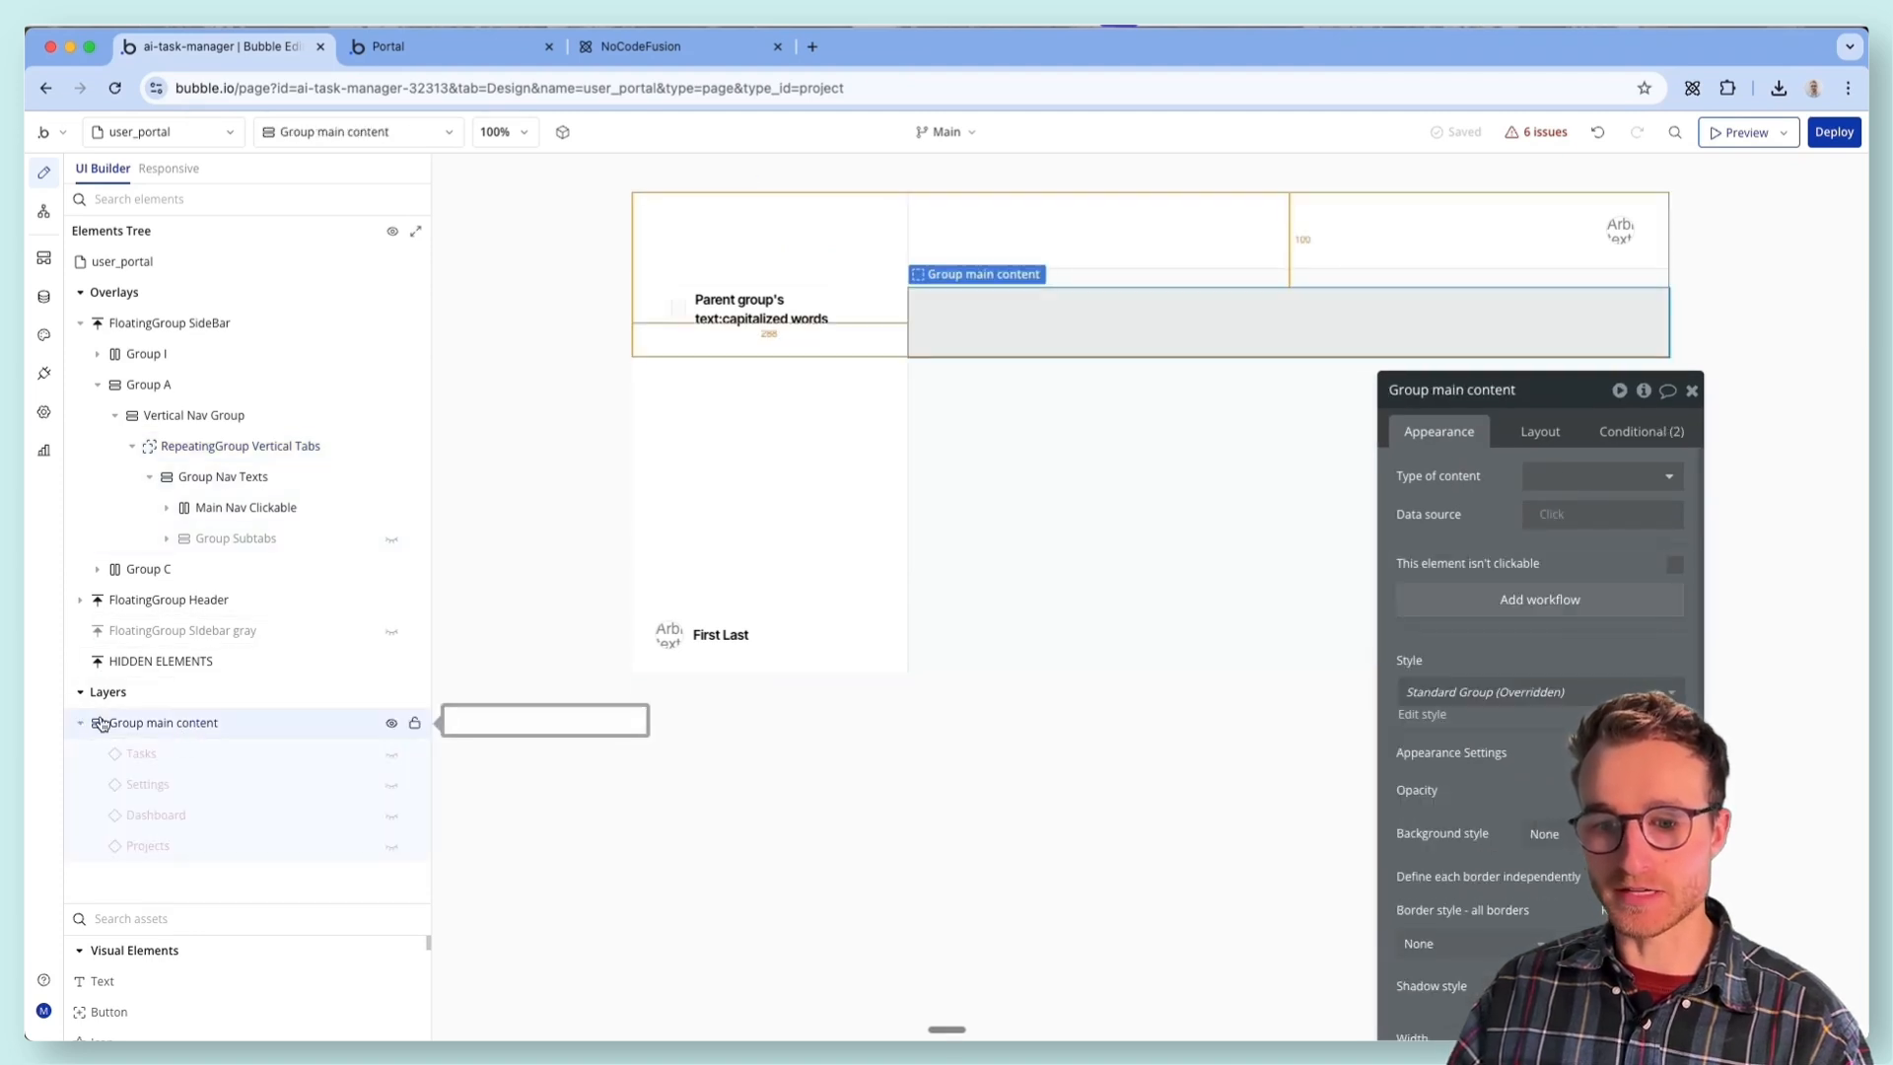
click(392, 755)
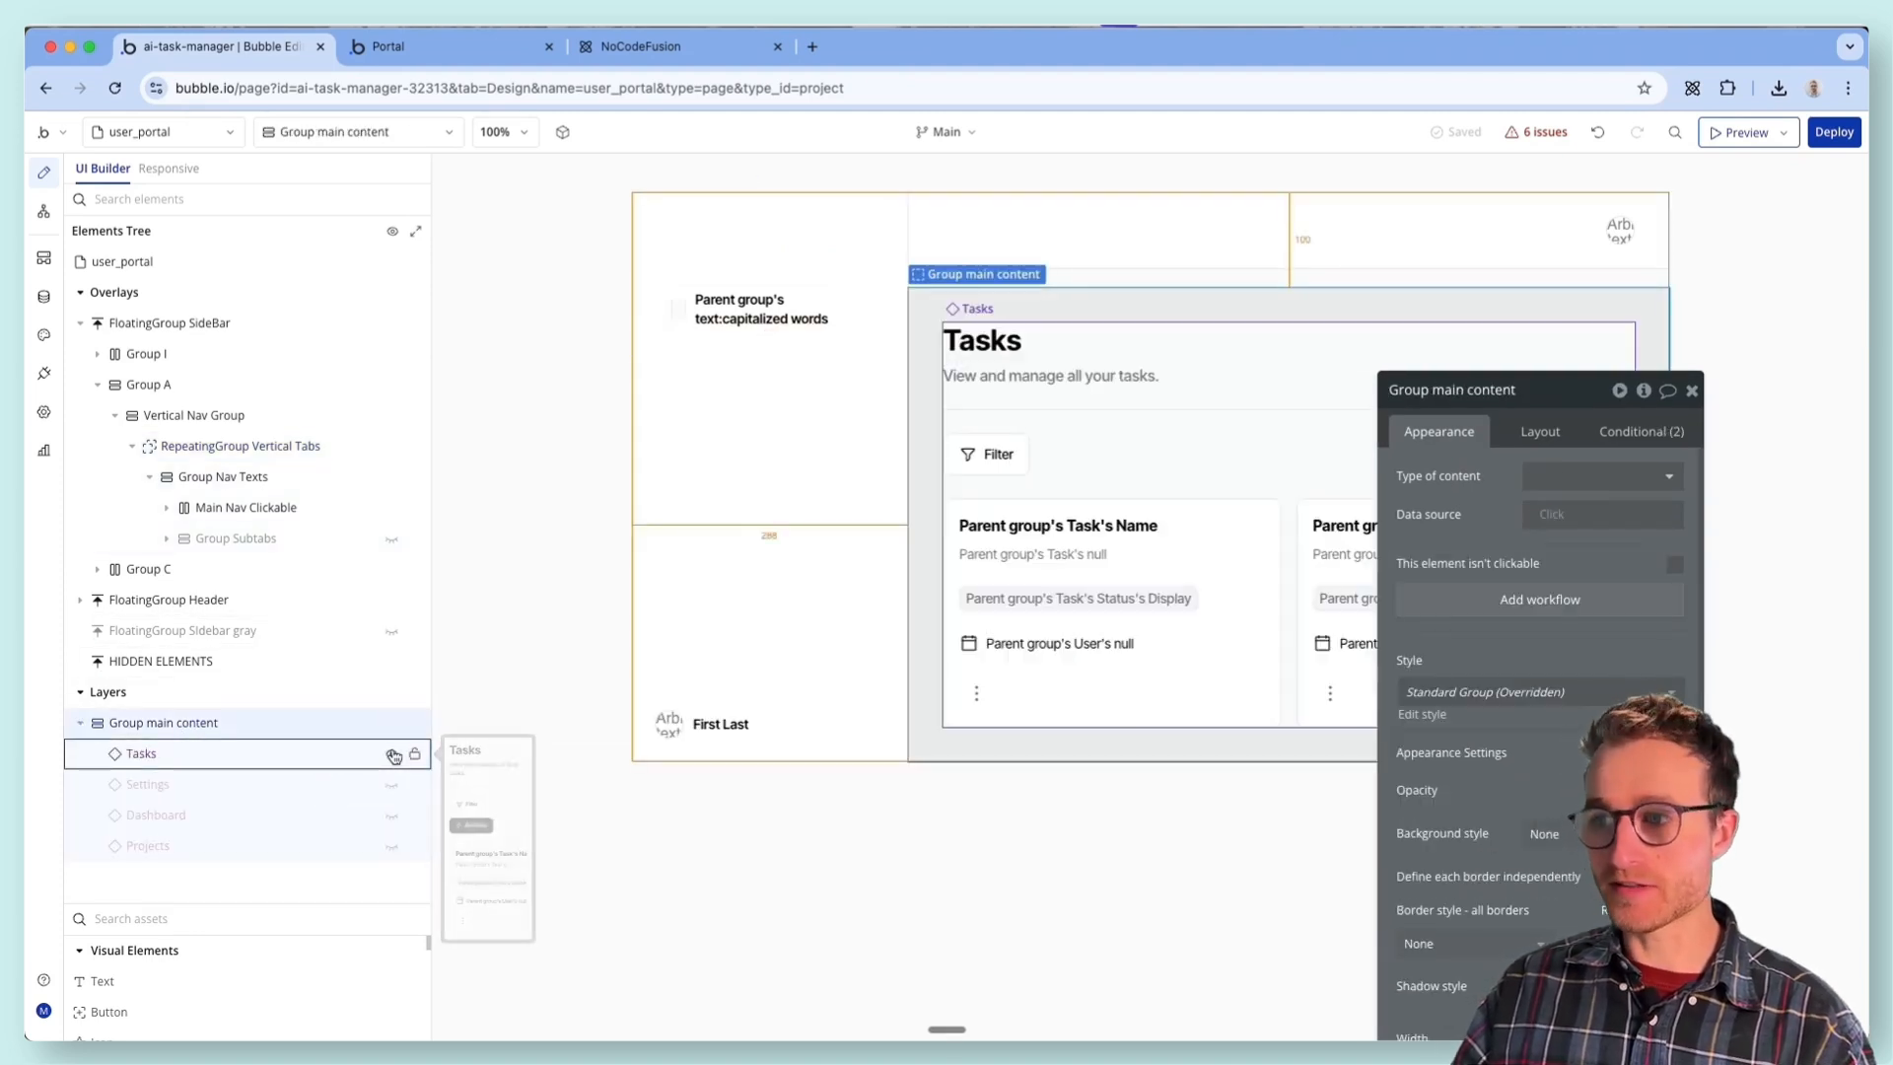
click(392, 755)
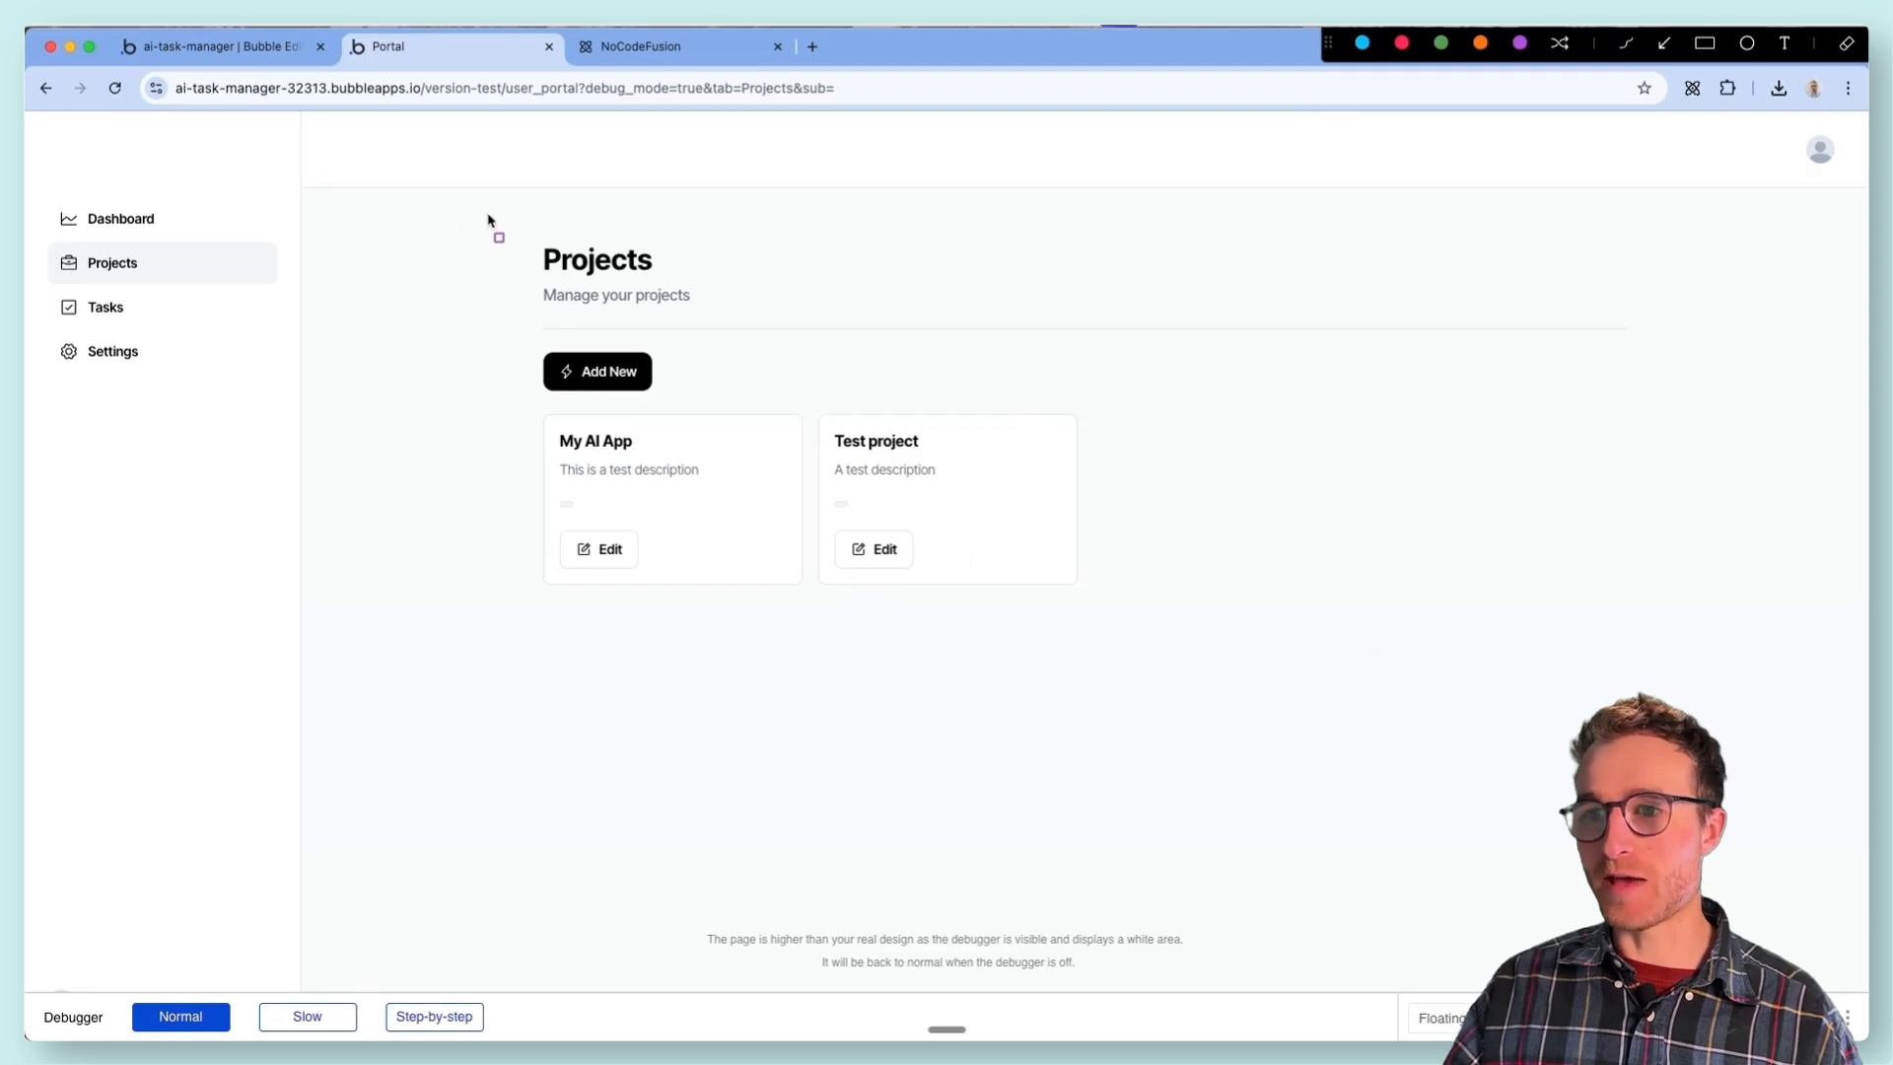
- Mark out the main content area in the portal preview and review the sidebar's Tasks, Projects and Dashboard entries
mouse_move(487, 219)
mouse_down()
mouse_move(1043, 578)
mouse_move(1668, 896)
mouse_move(1755, 896)
mouse_up()
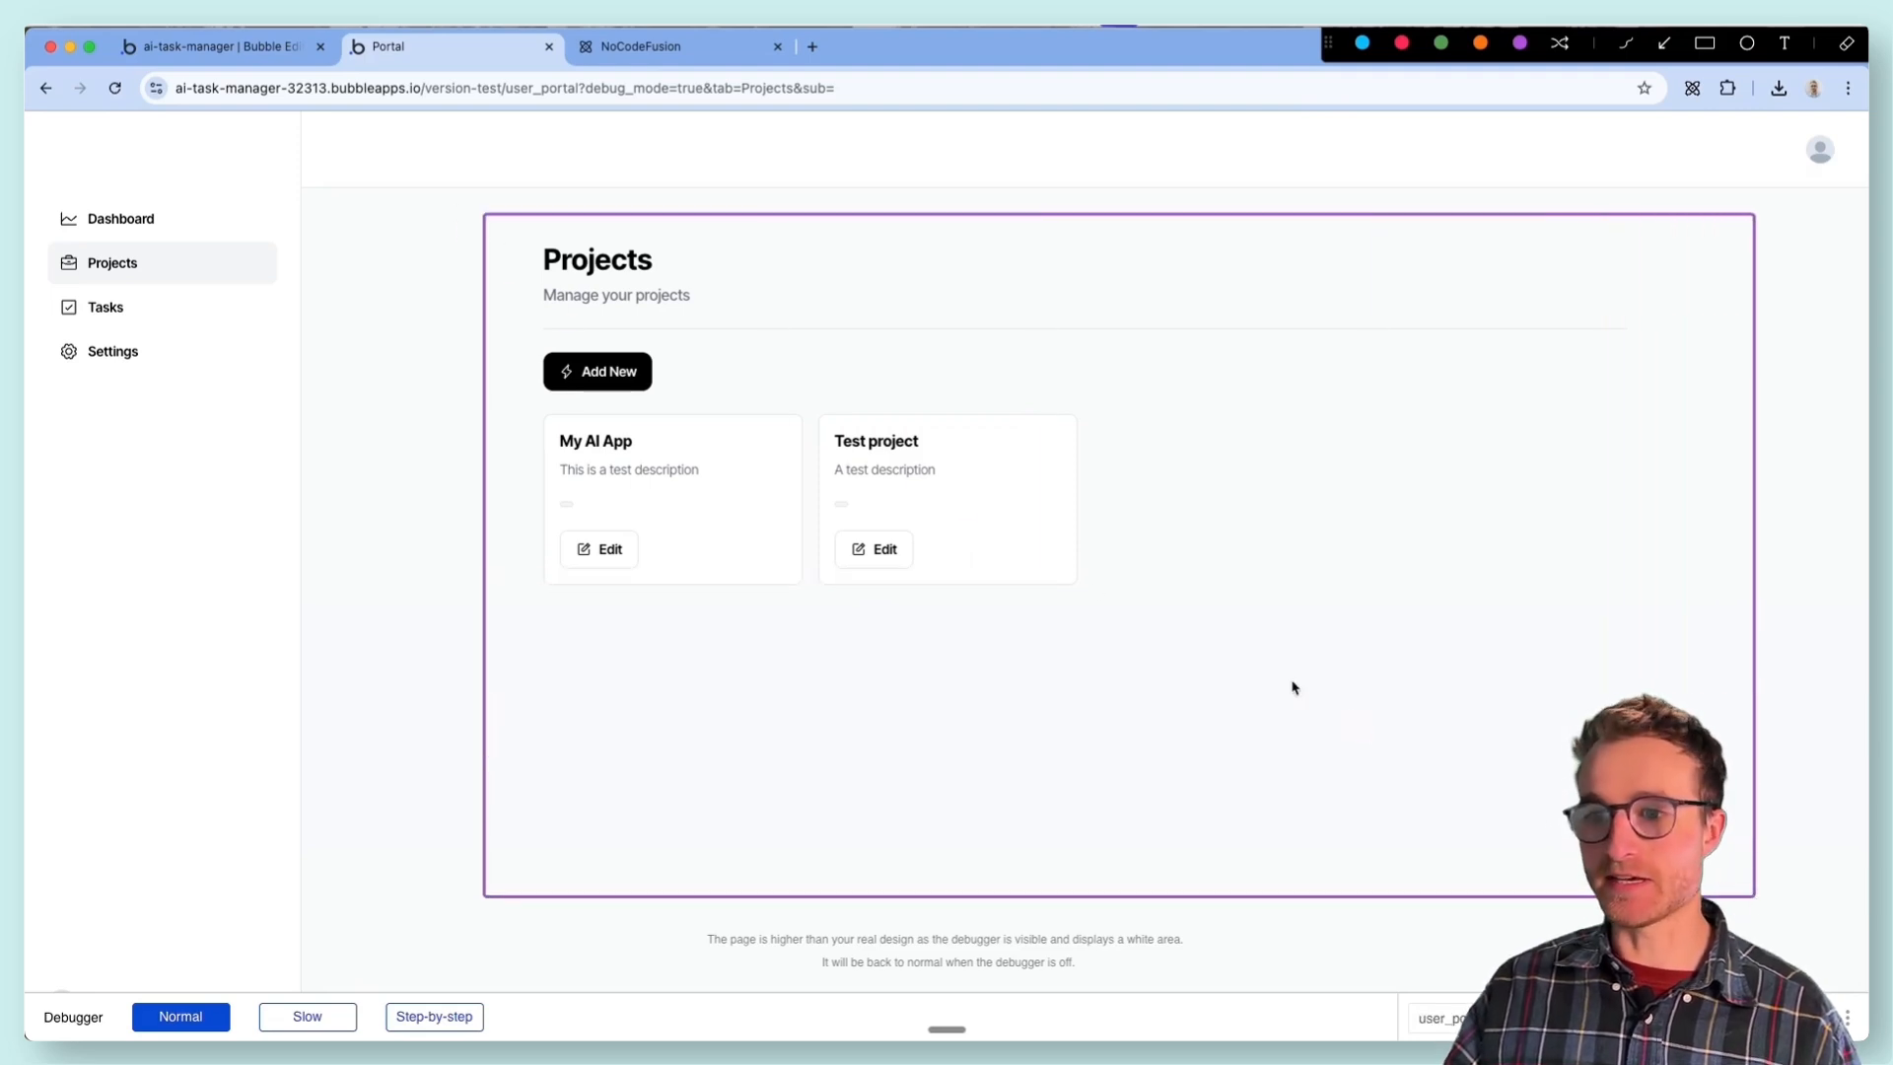
click(132, 312)
click(148, 262)
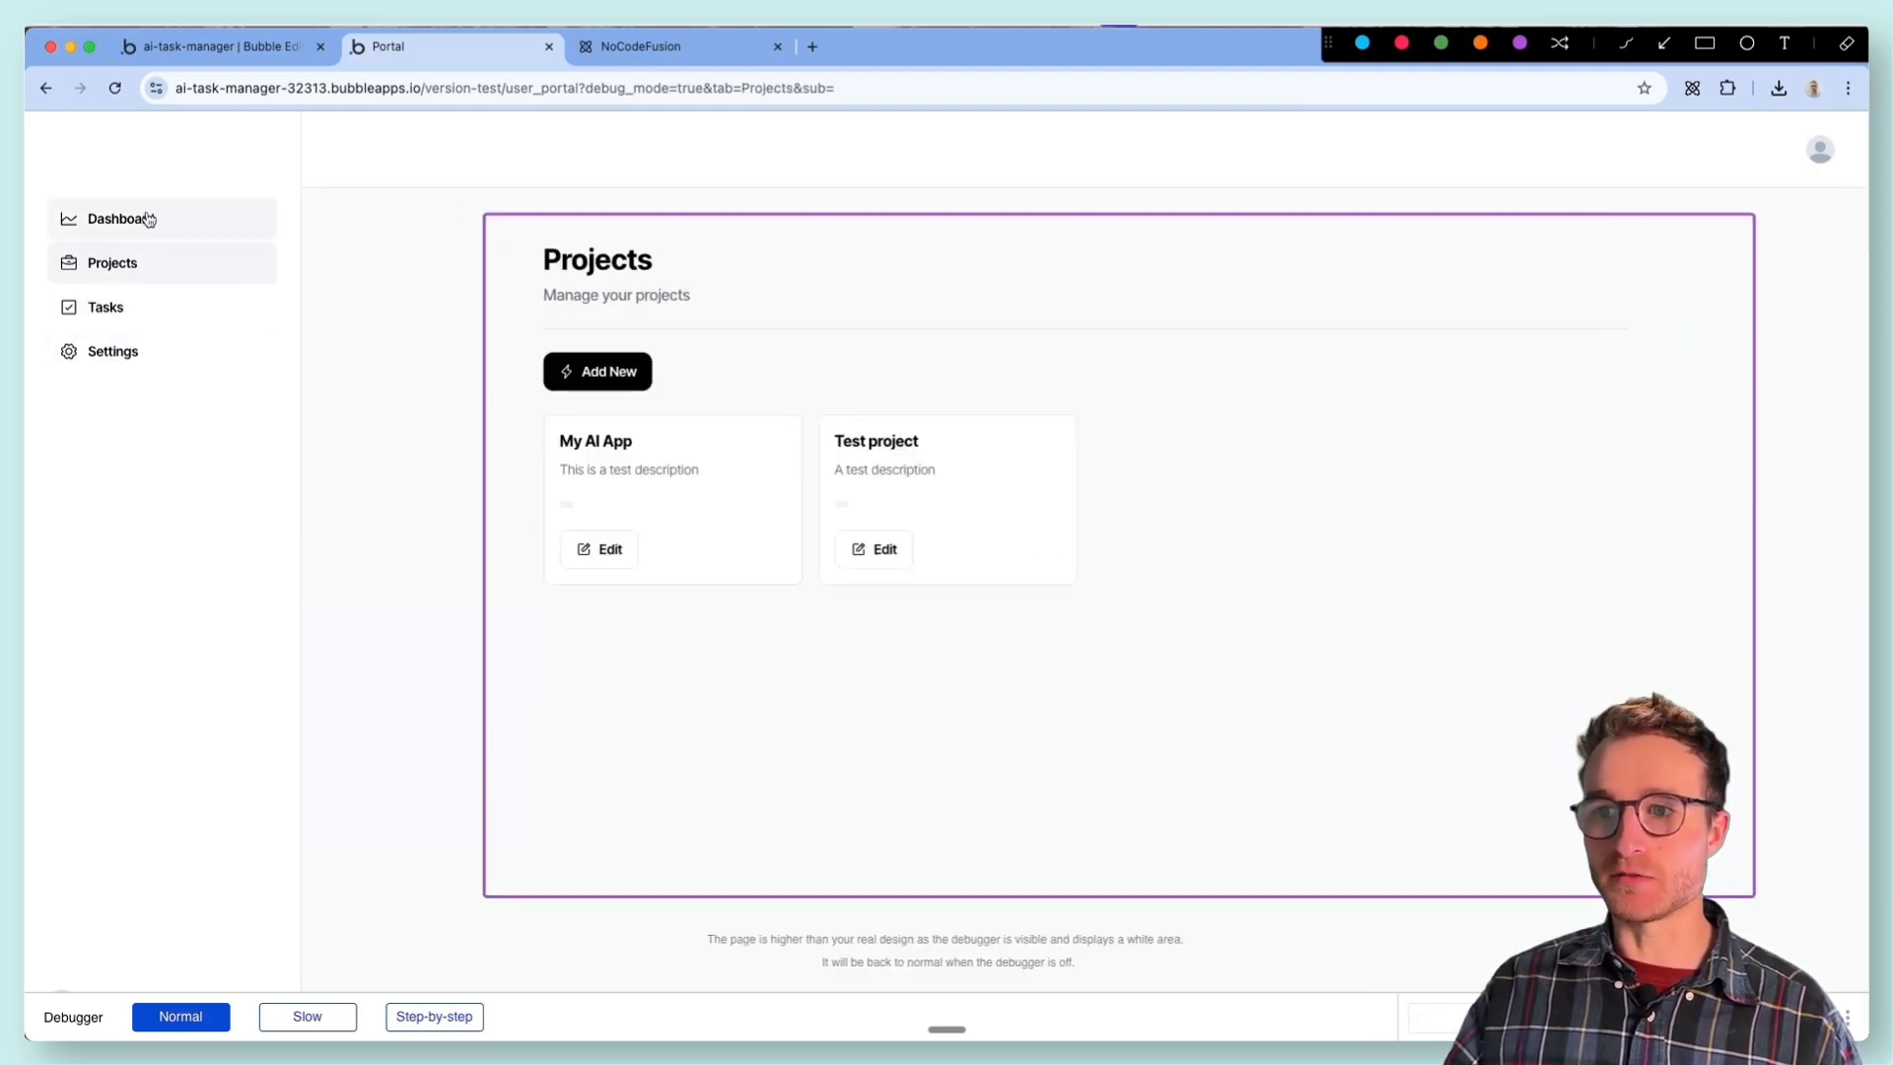
click(148, 219)
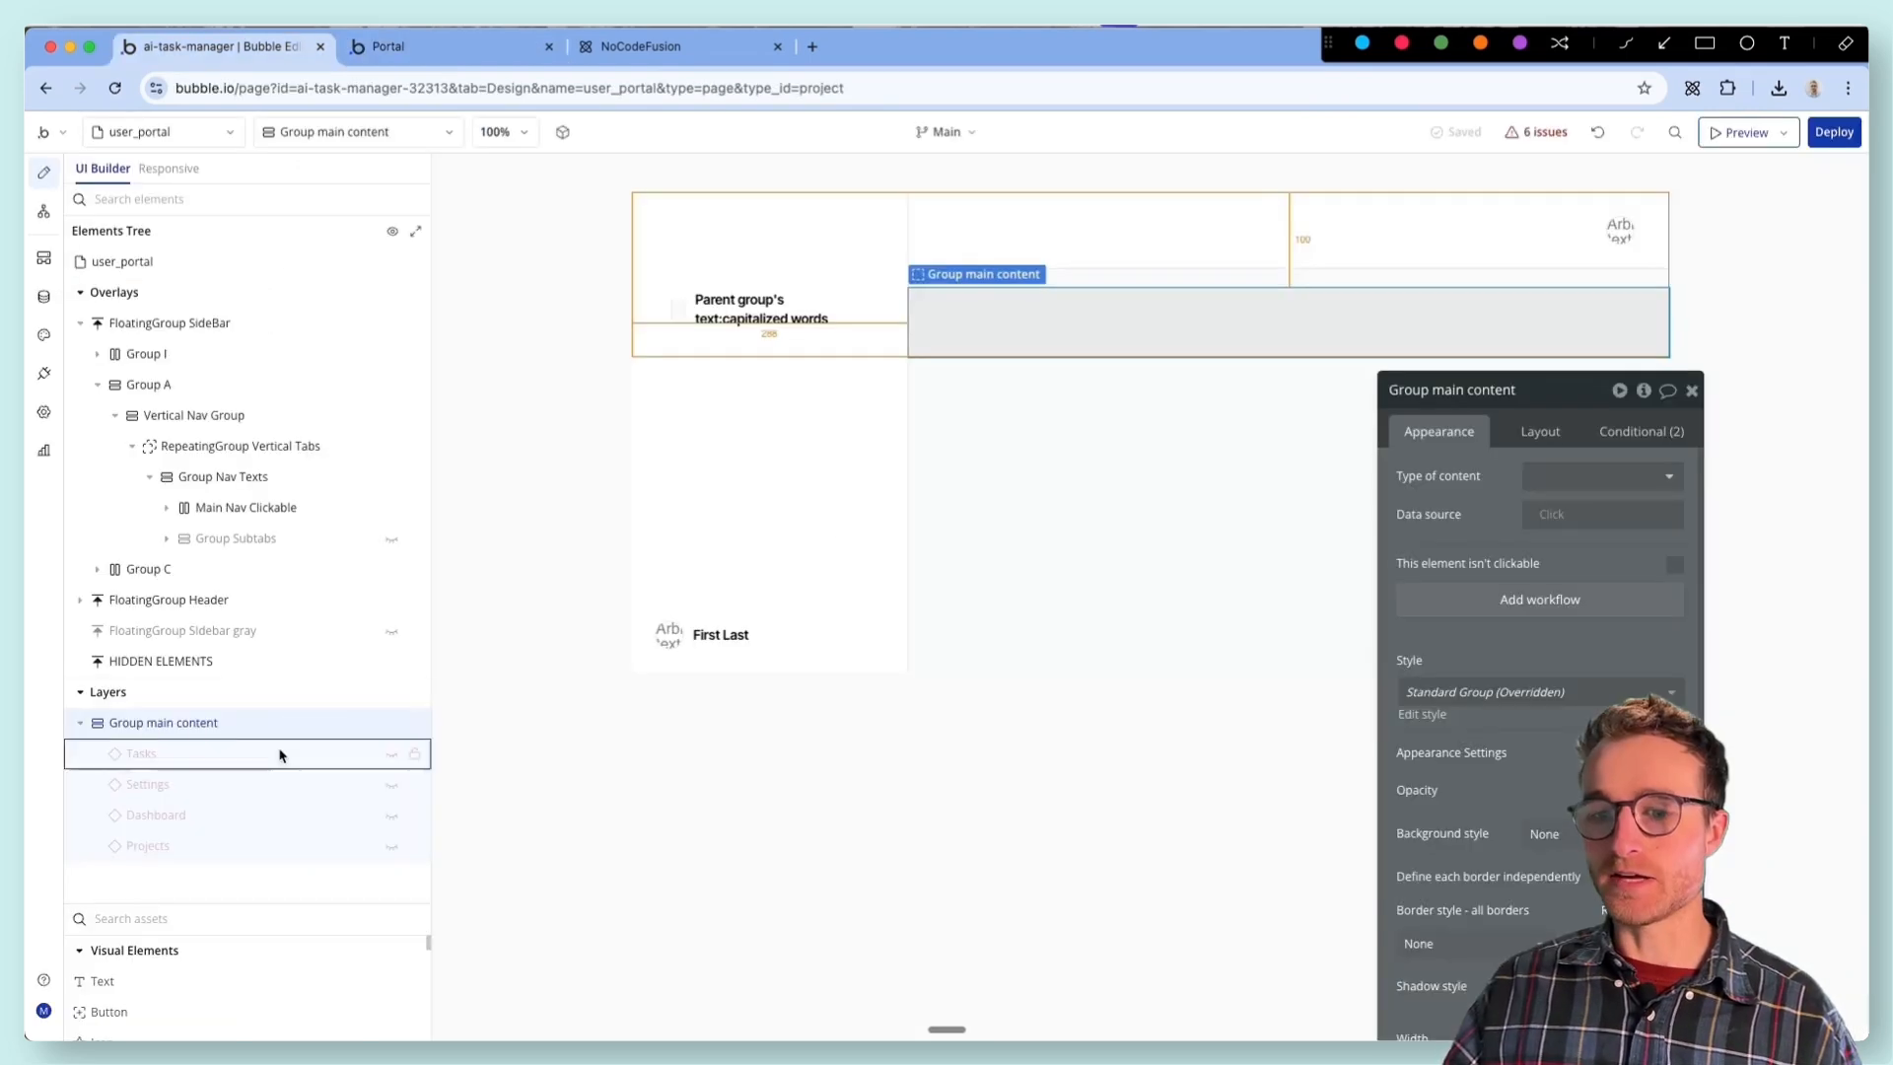
- Examine the Tasks element's visibility condition in the editor without changing it
click(296, 753)
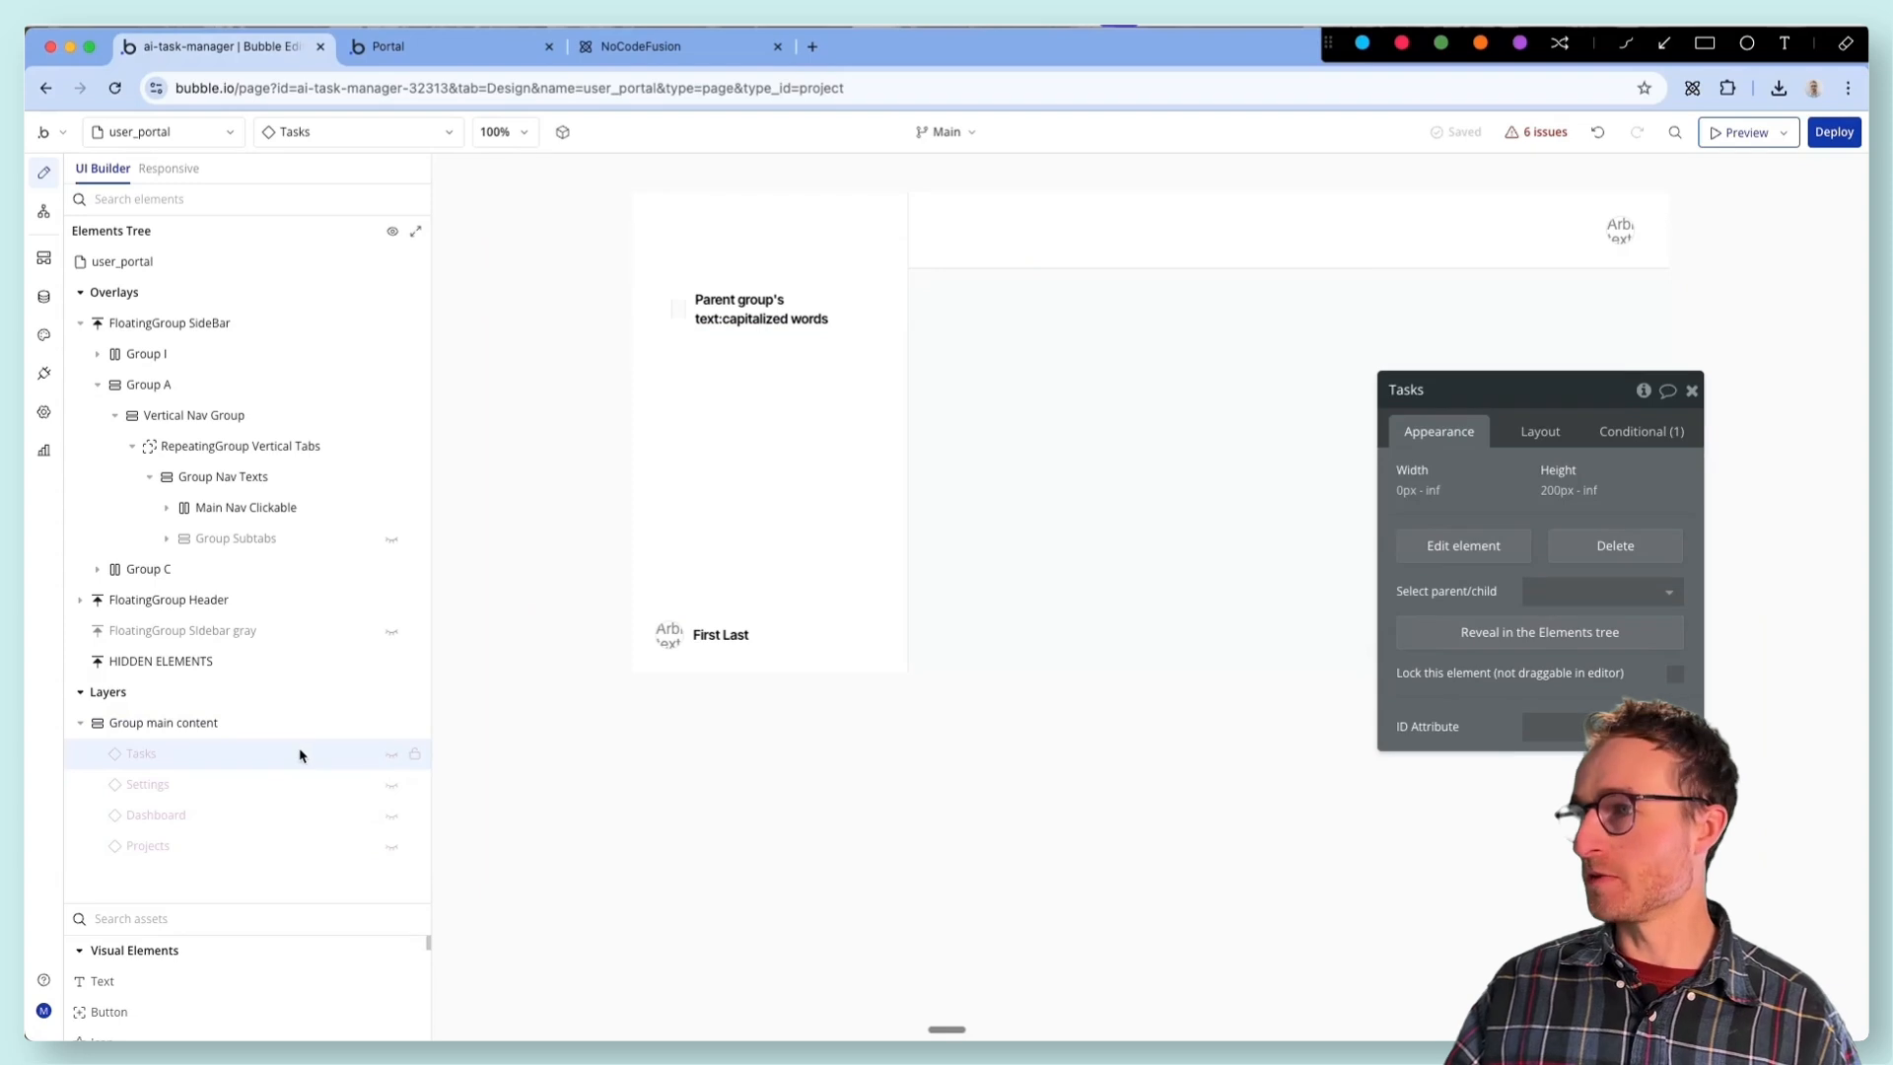
drag(1459, 389, 940, 395)
click(1066, 473)
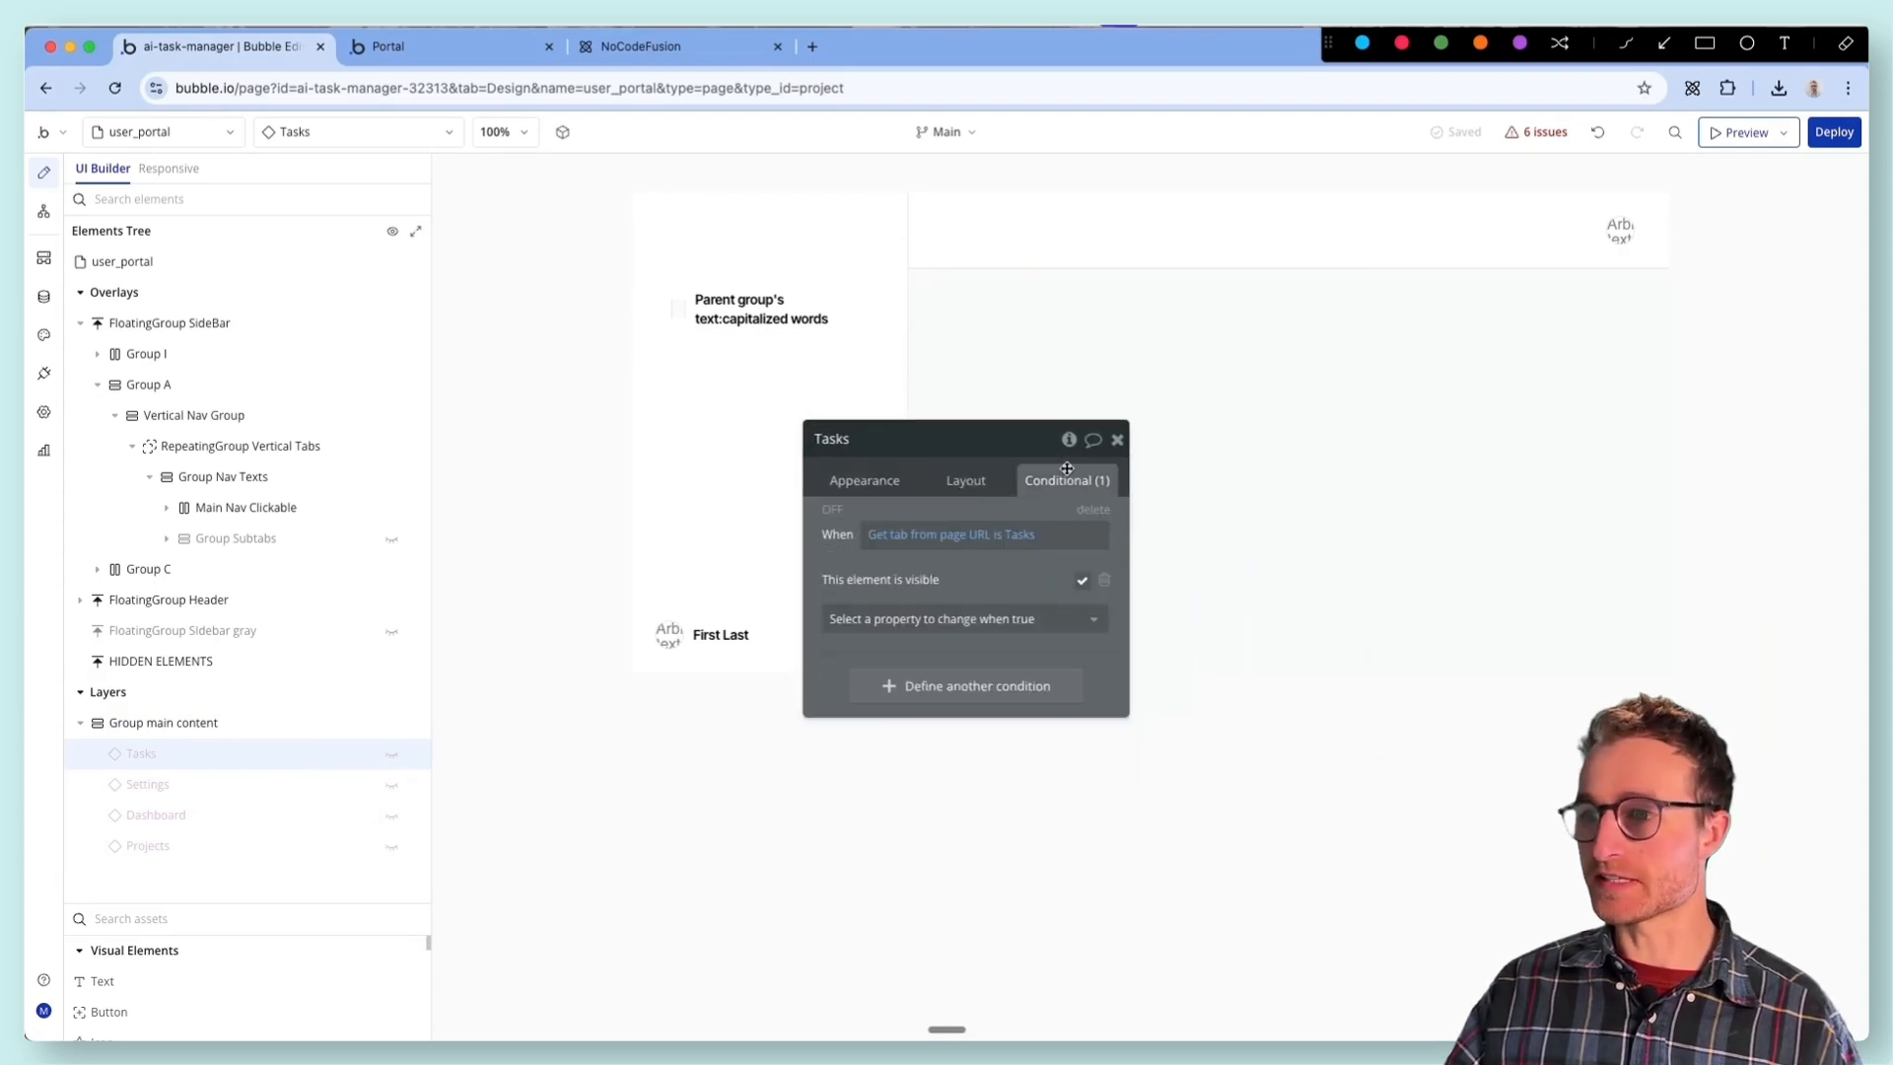
drag(916, 497, 694, 533)
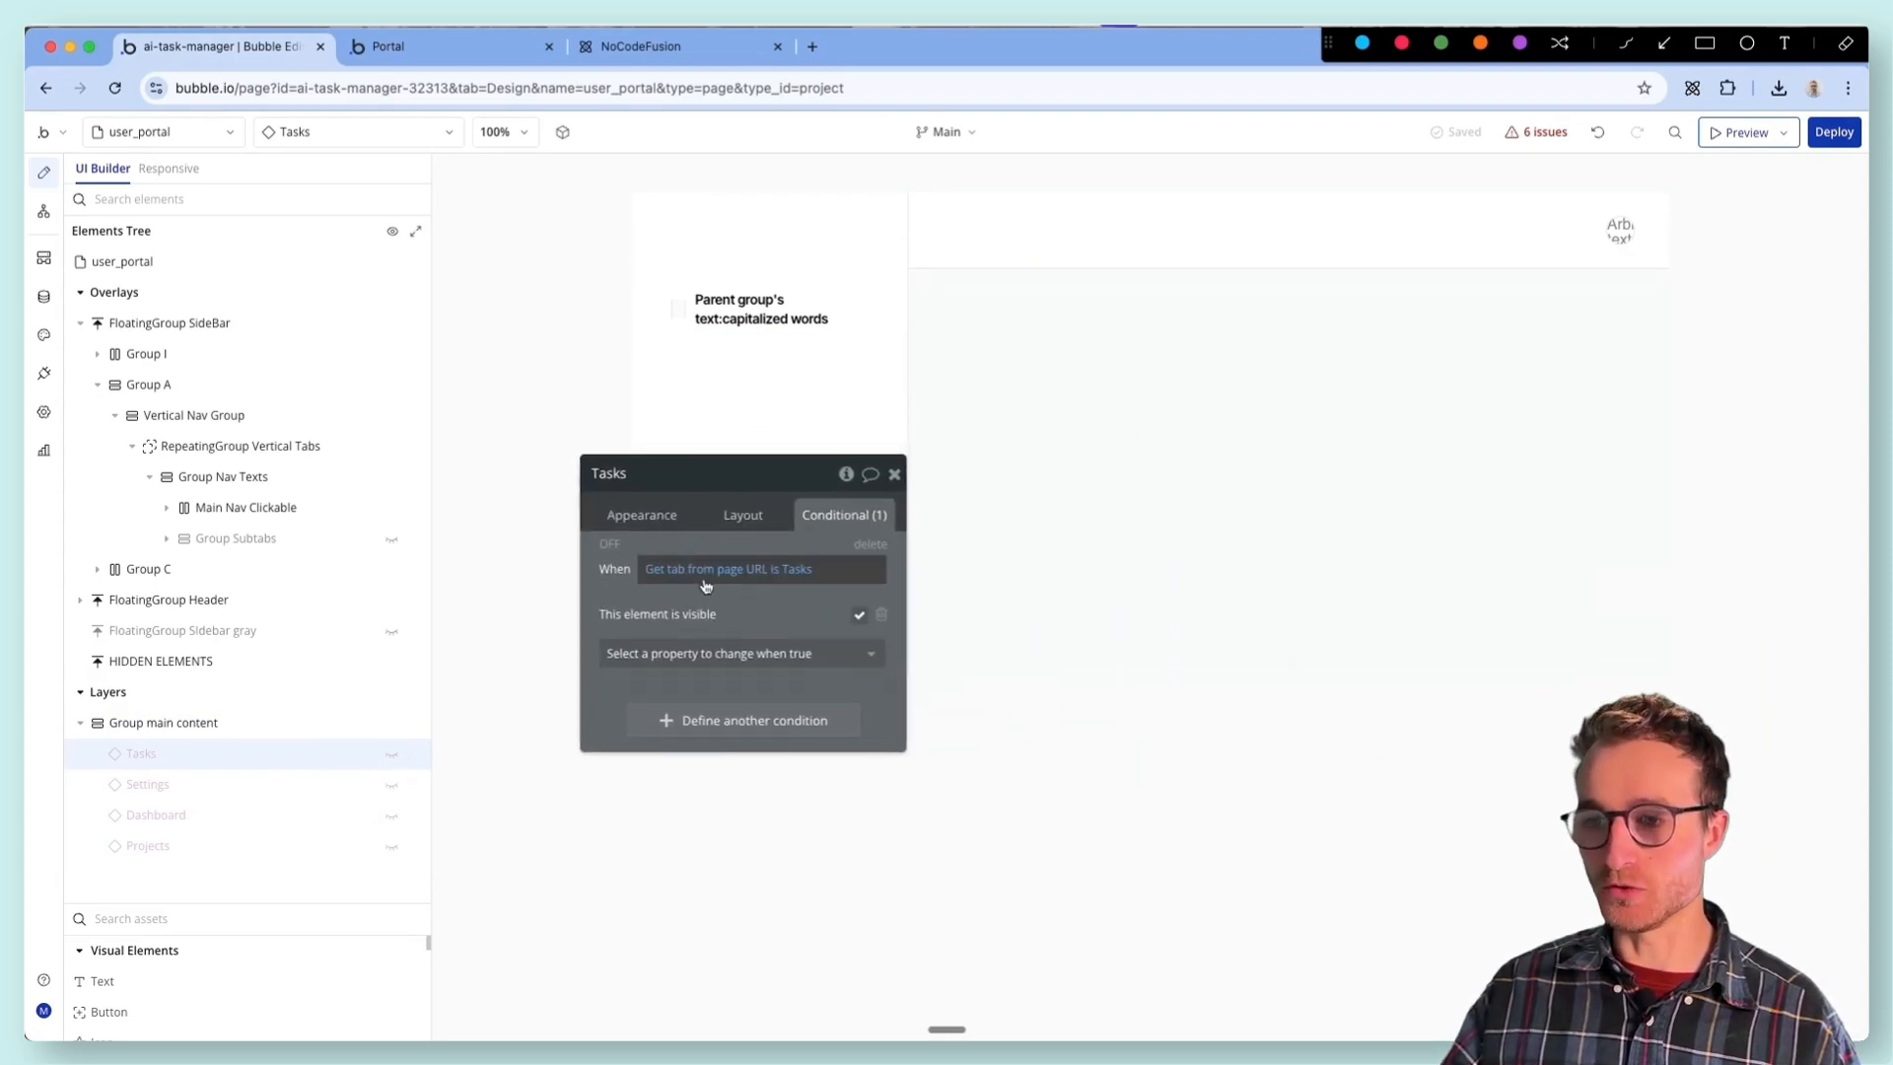
click(759, 572)
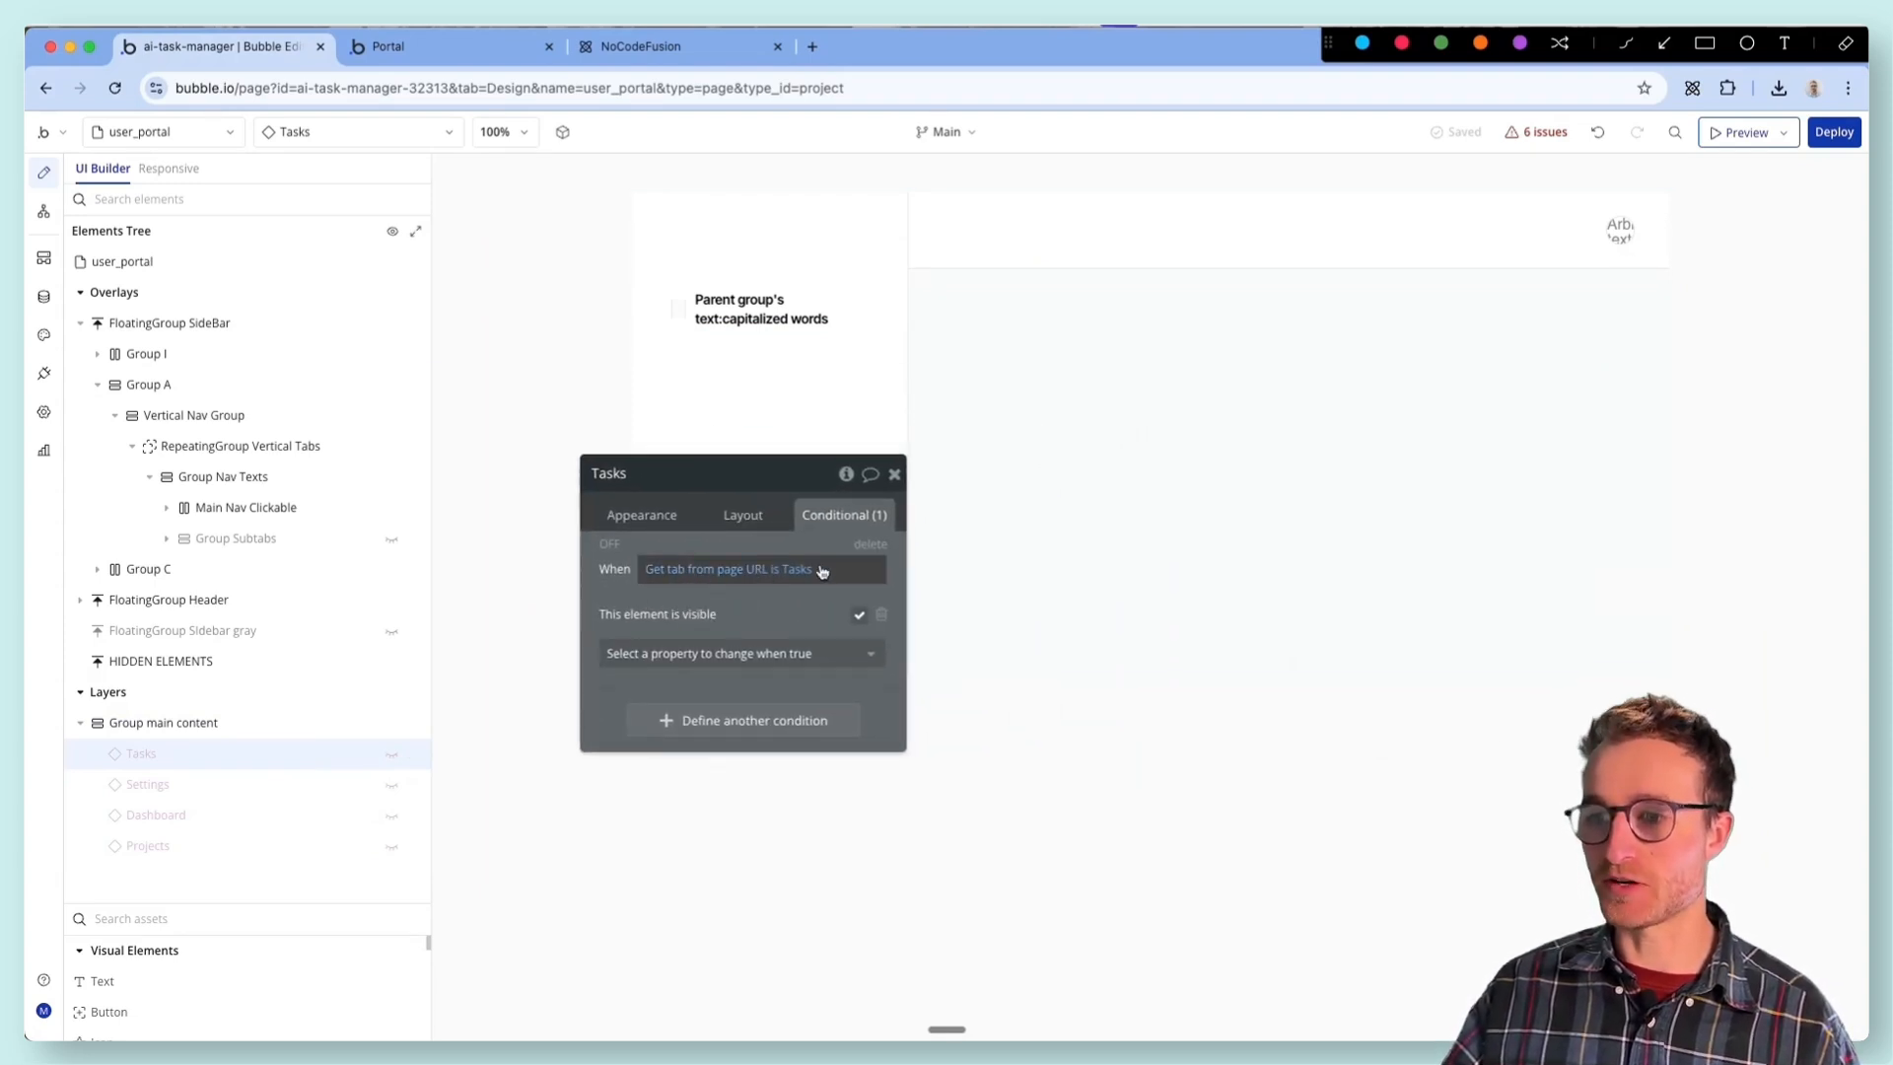
click(714, 613)
- Examine the Settings element's visibility condition without changing it
click(148, 783)
click(805, 569)
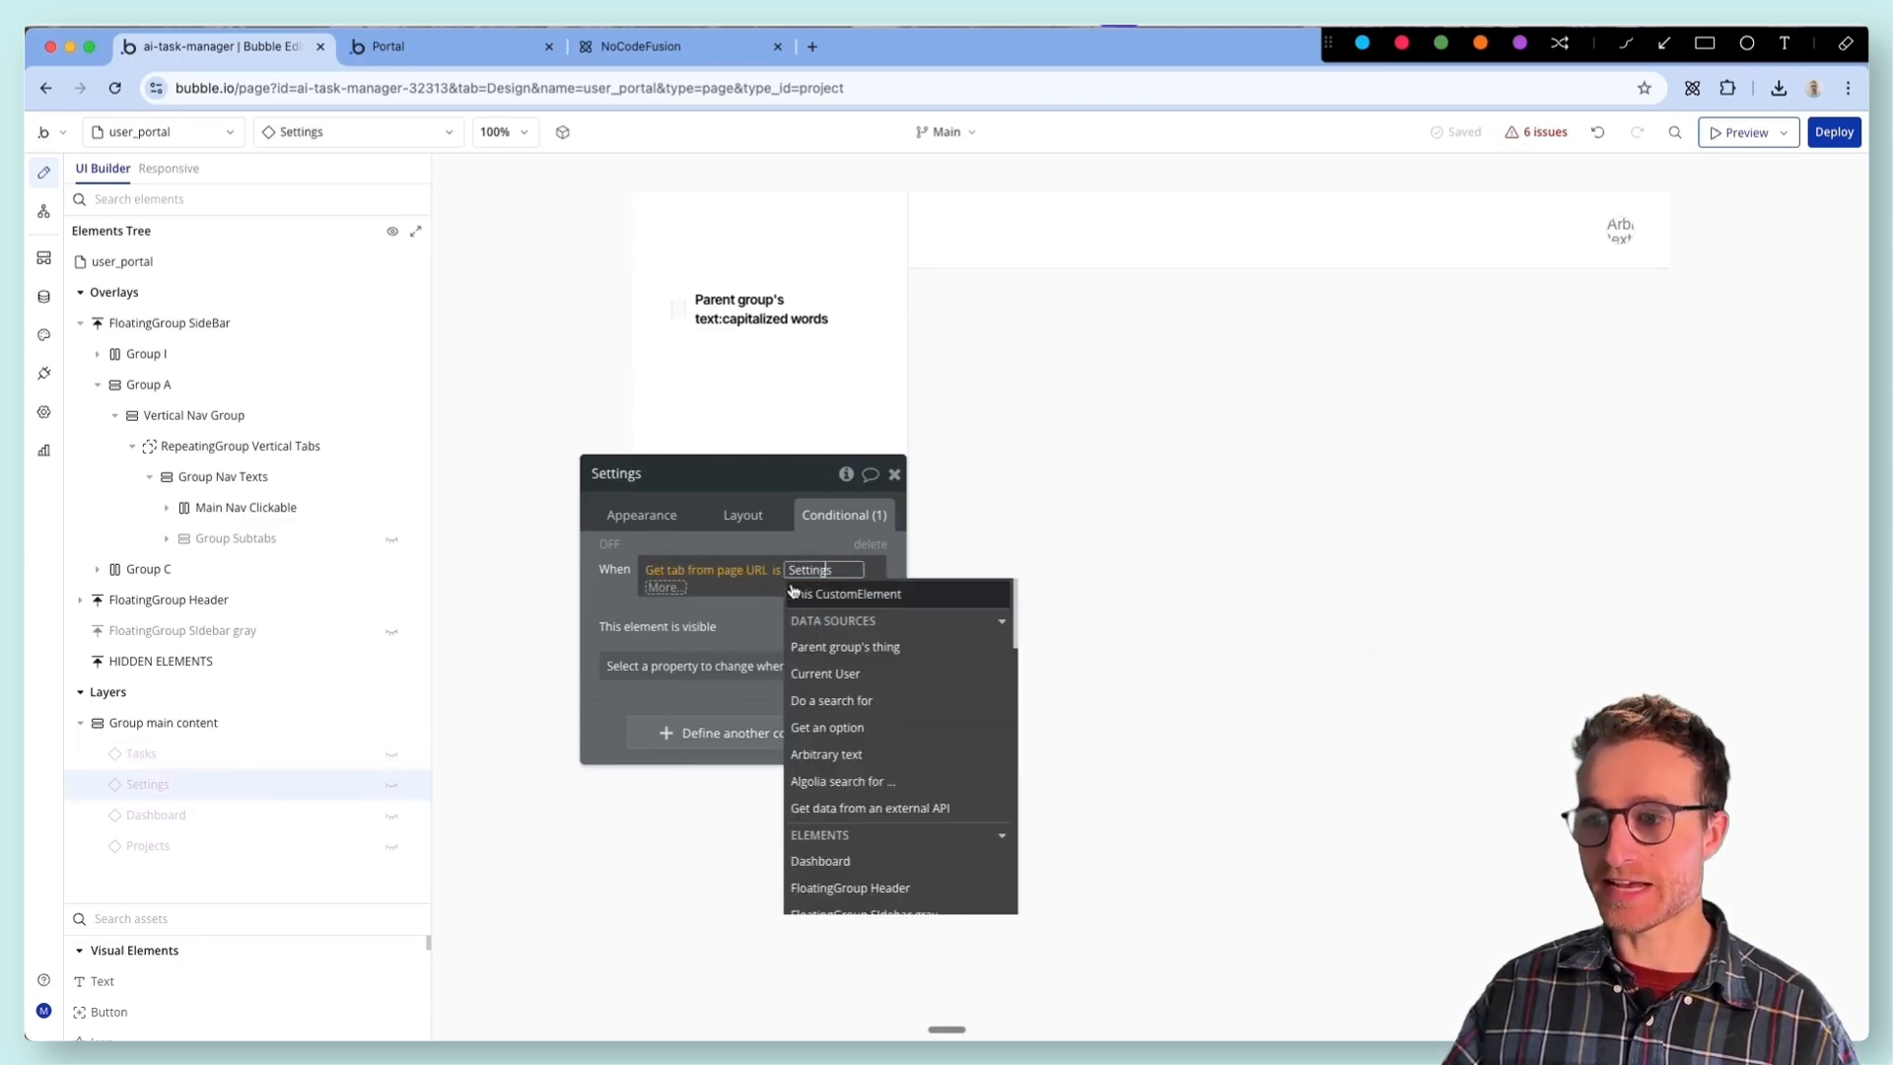
click(735, 616)
drag(734, 616, 1071, 620)
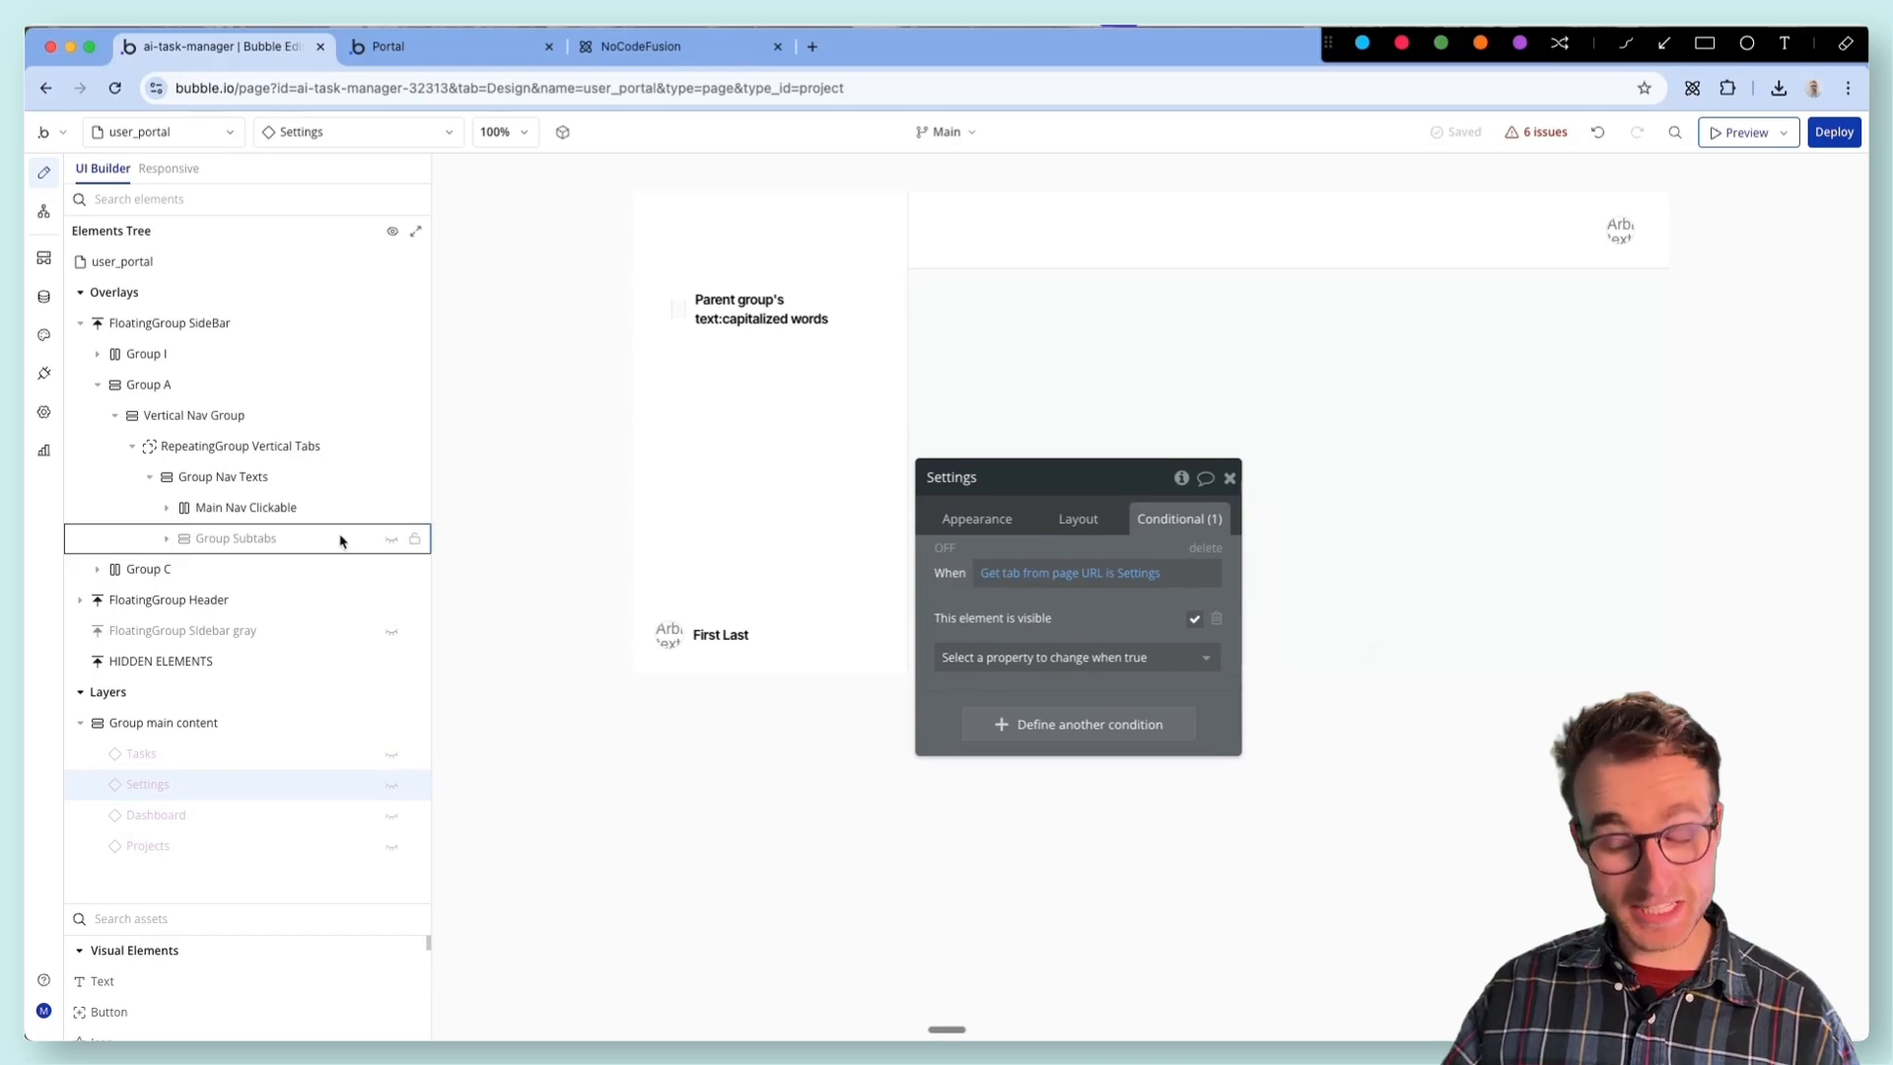
- Compare the RepeatingGroup Vertical Tabs' conditions with the page URL tab conditions on the Settings and Tasks elements
click(303, 446)
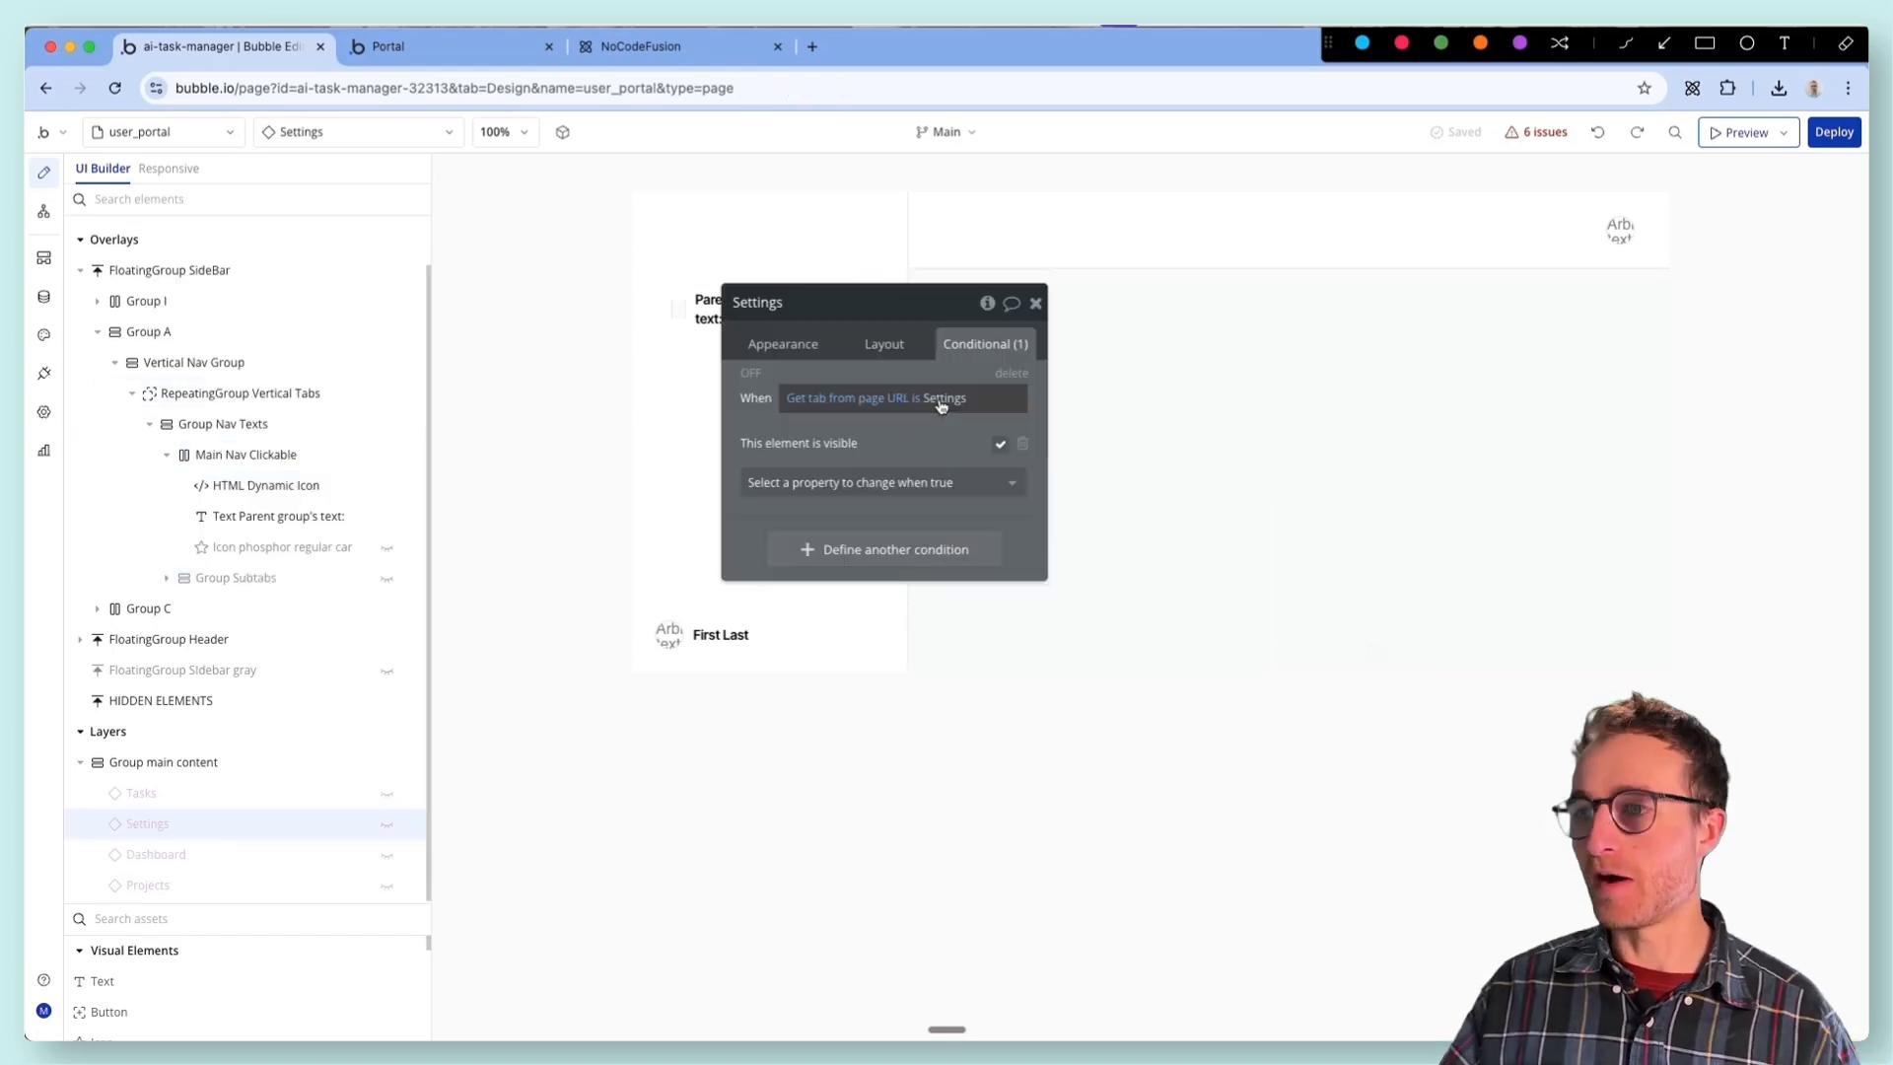
click(943, 402)
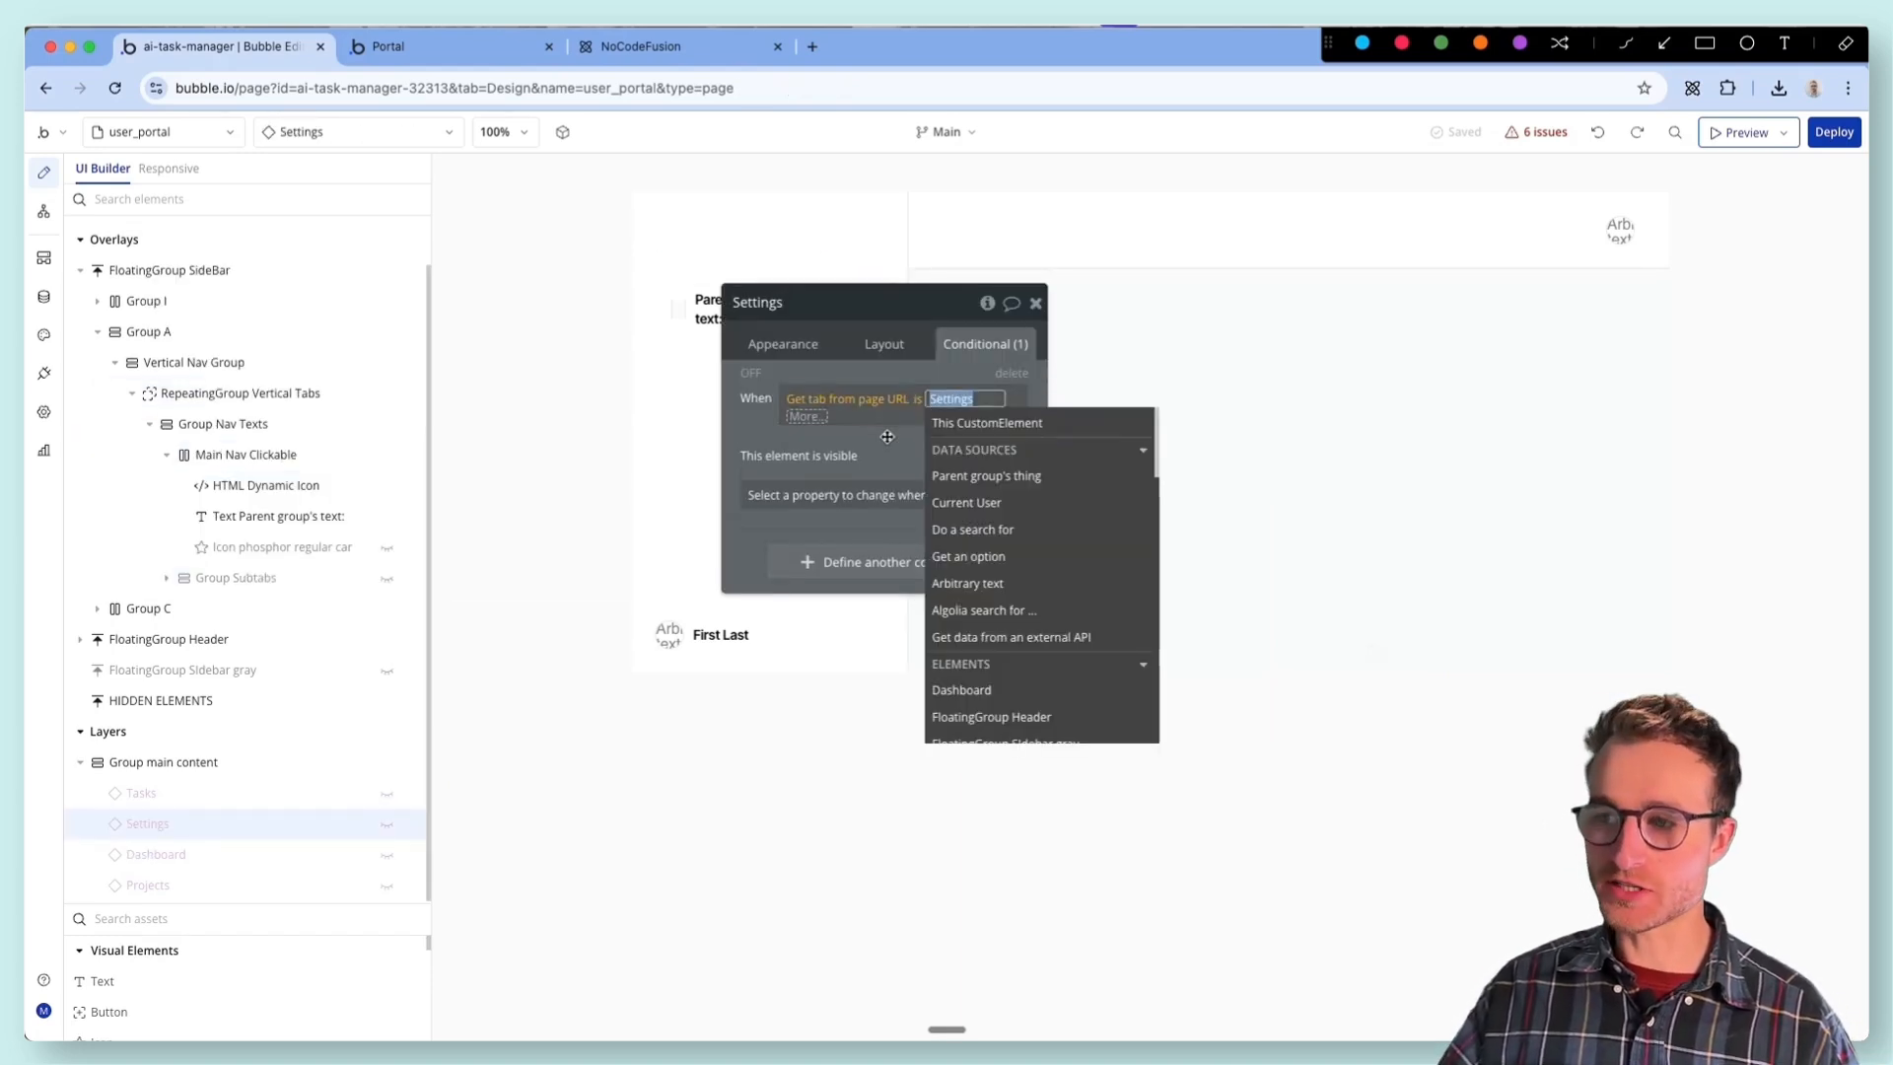
click(887, 436)
drag(887, 437, 1103, 591)
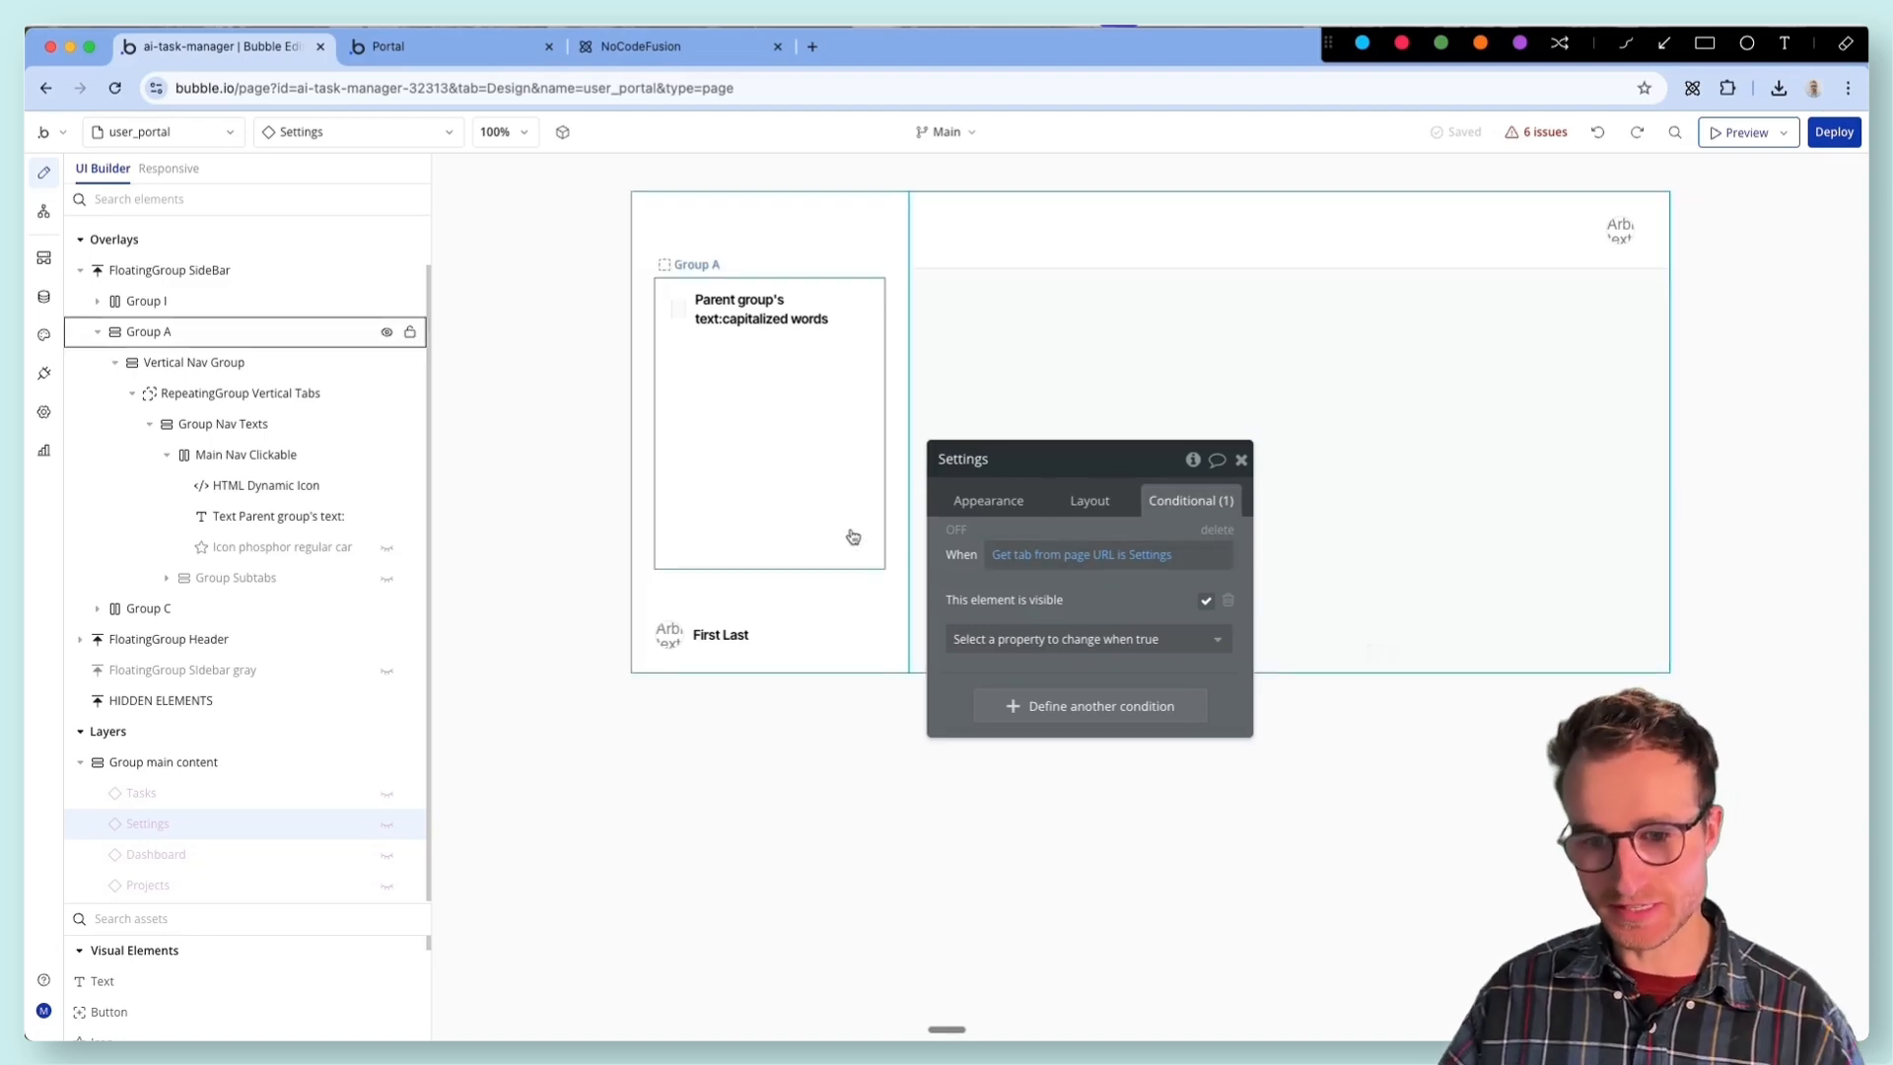
click(141, 793)
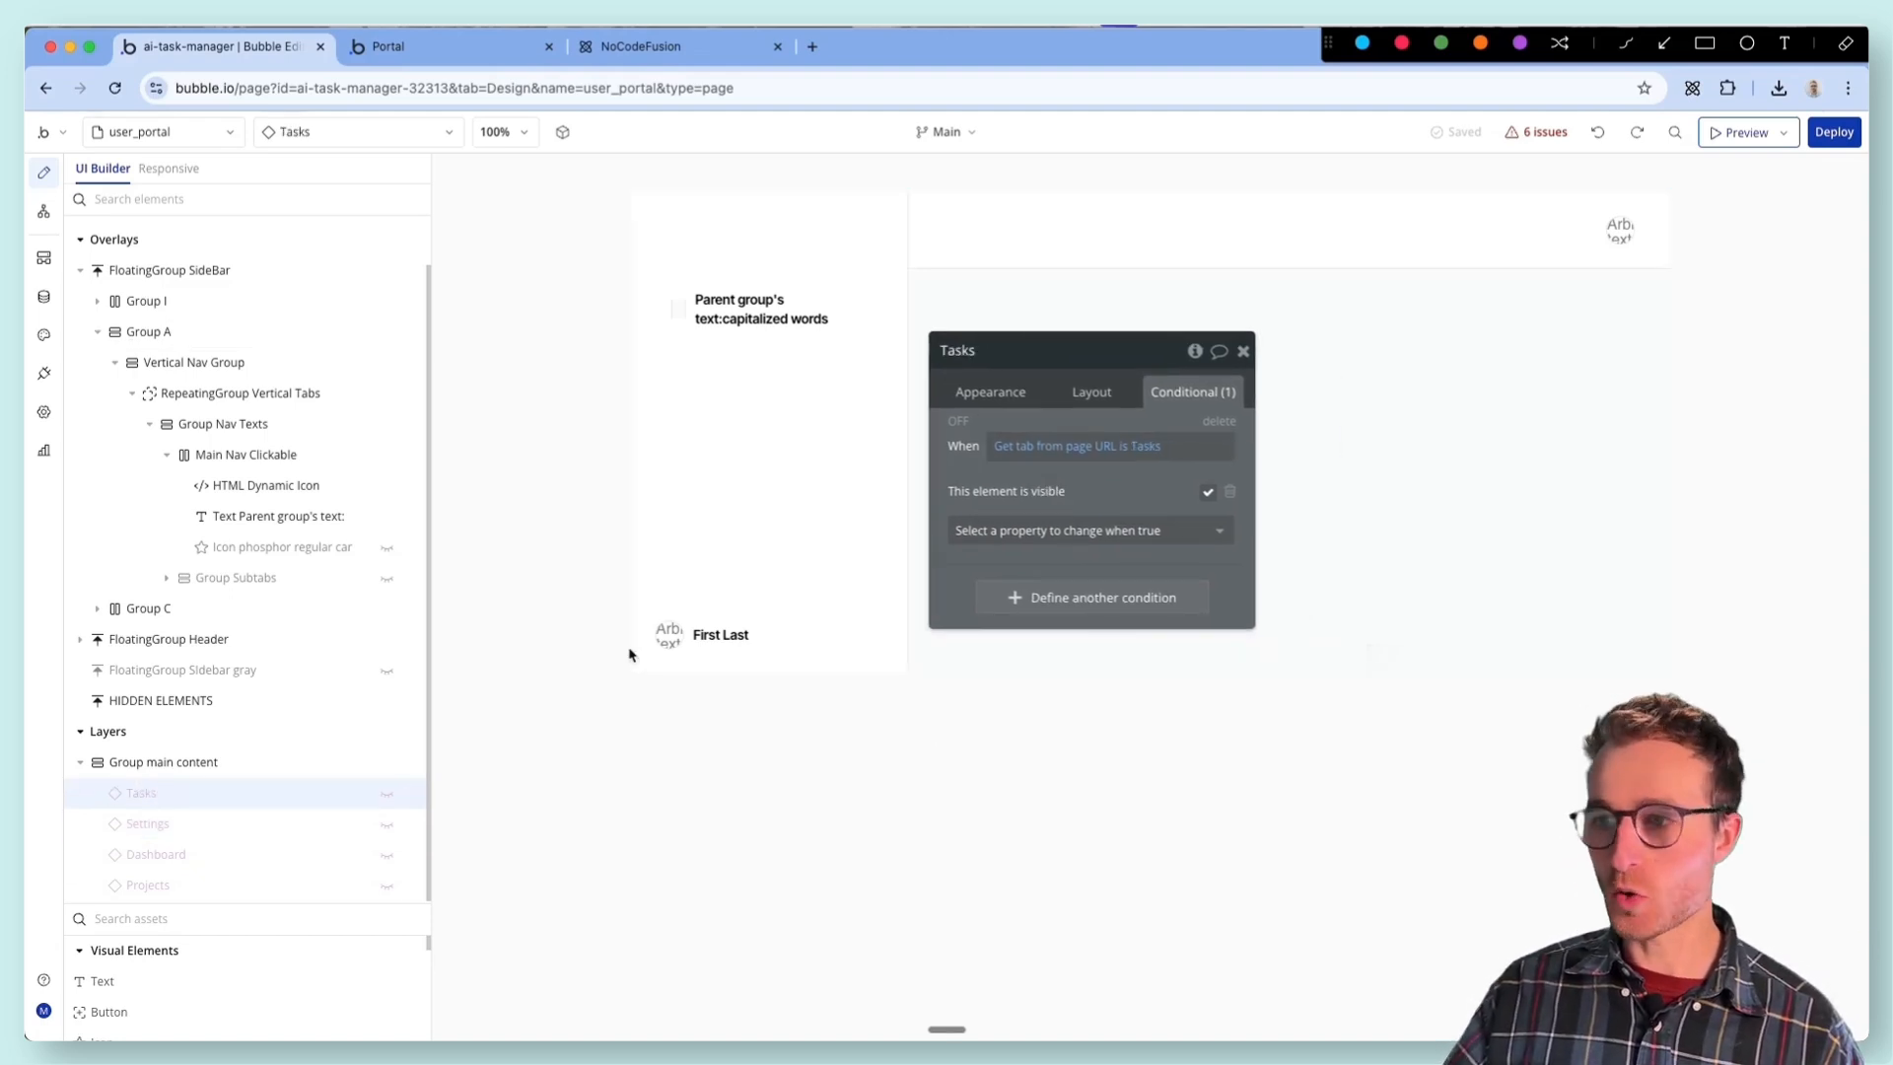
- Open the Projects reusable element for editing and open the workflow of its Add New button
click(976, 391)
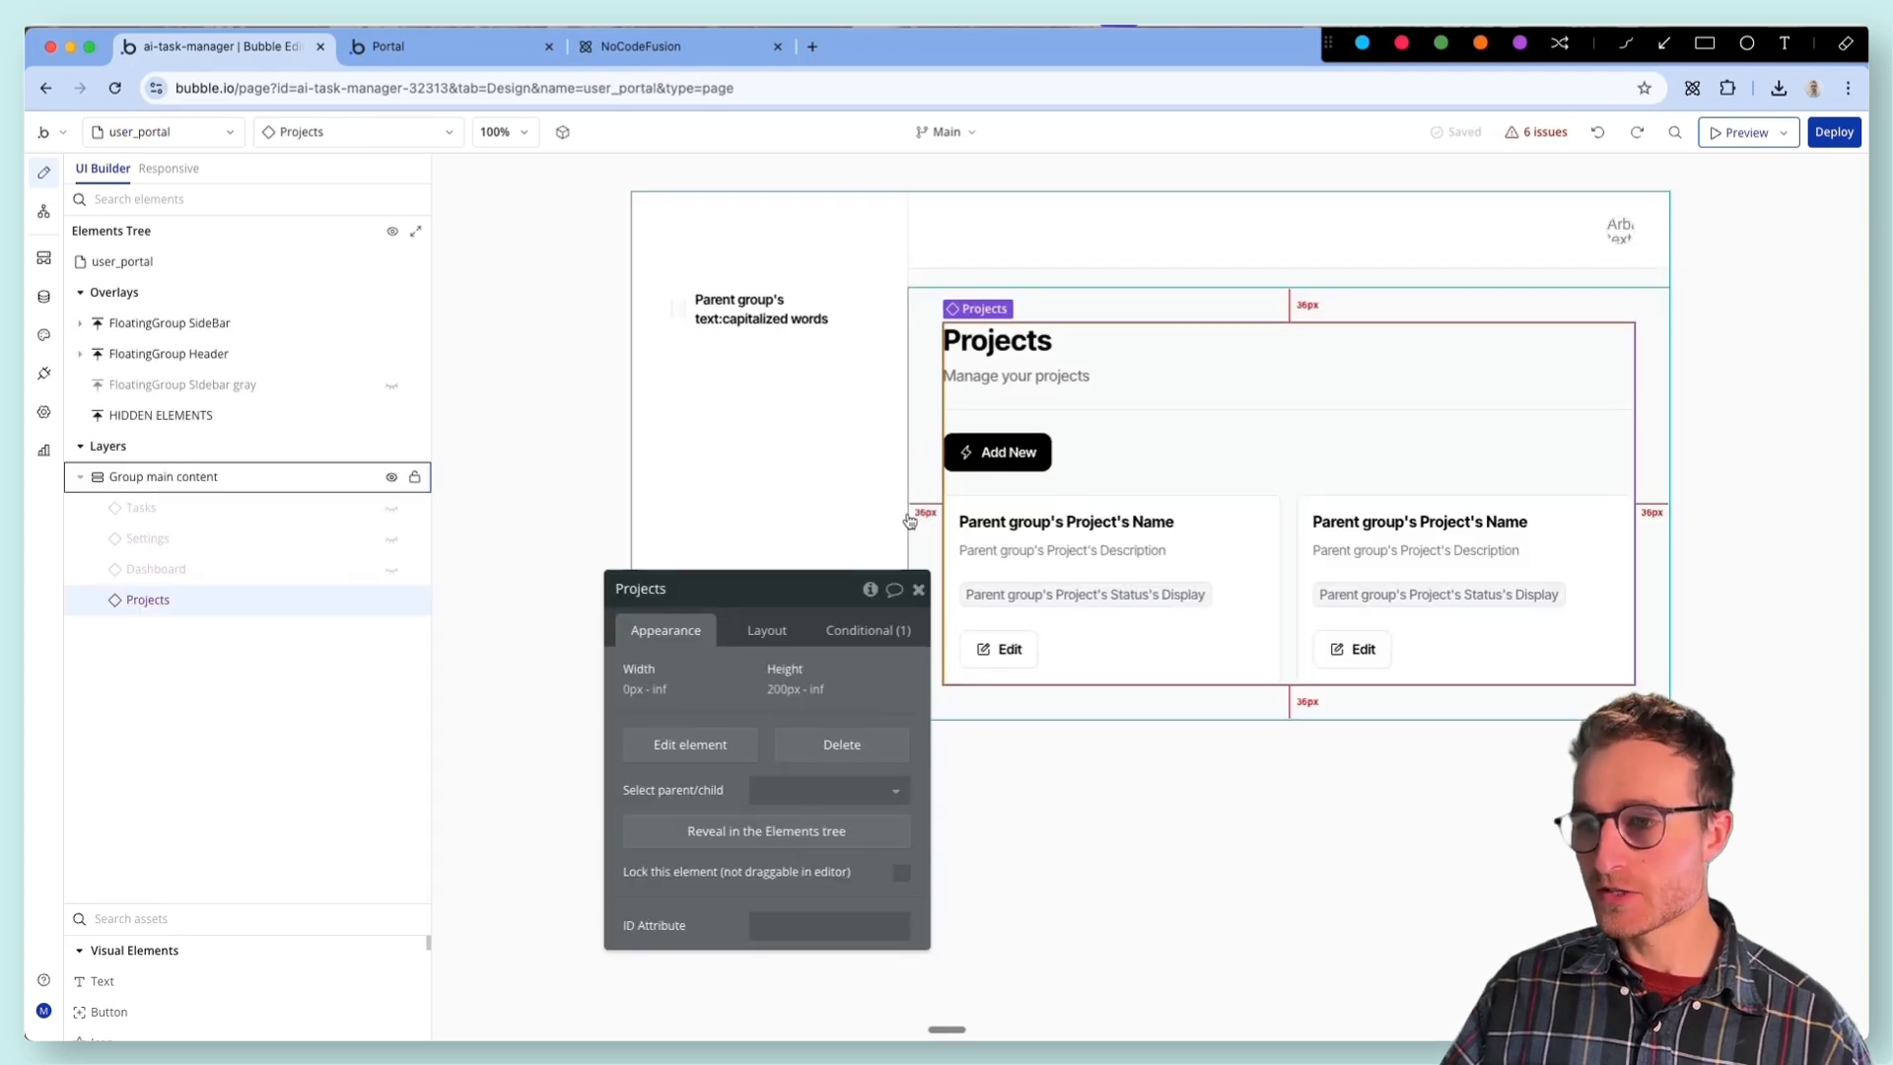
click(678, 753)
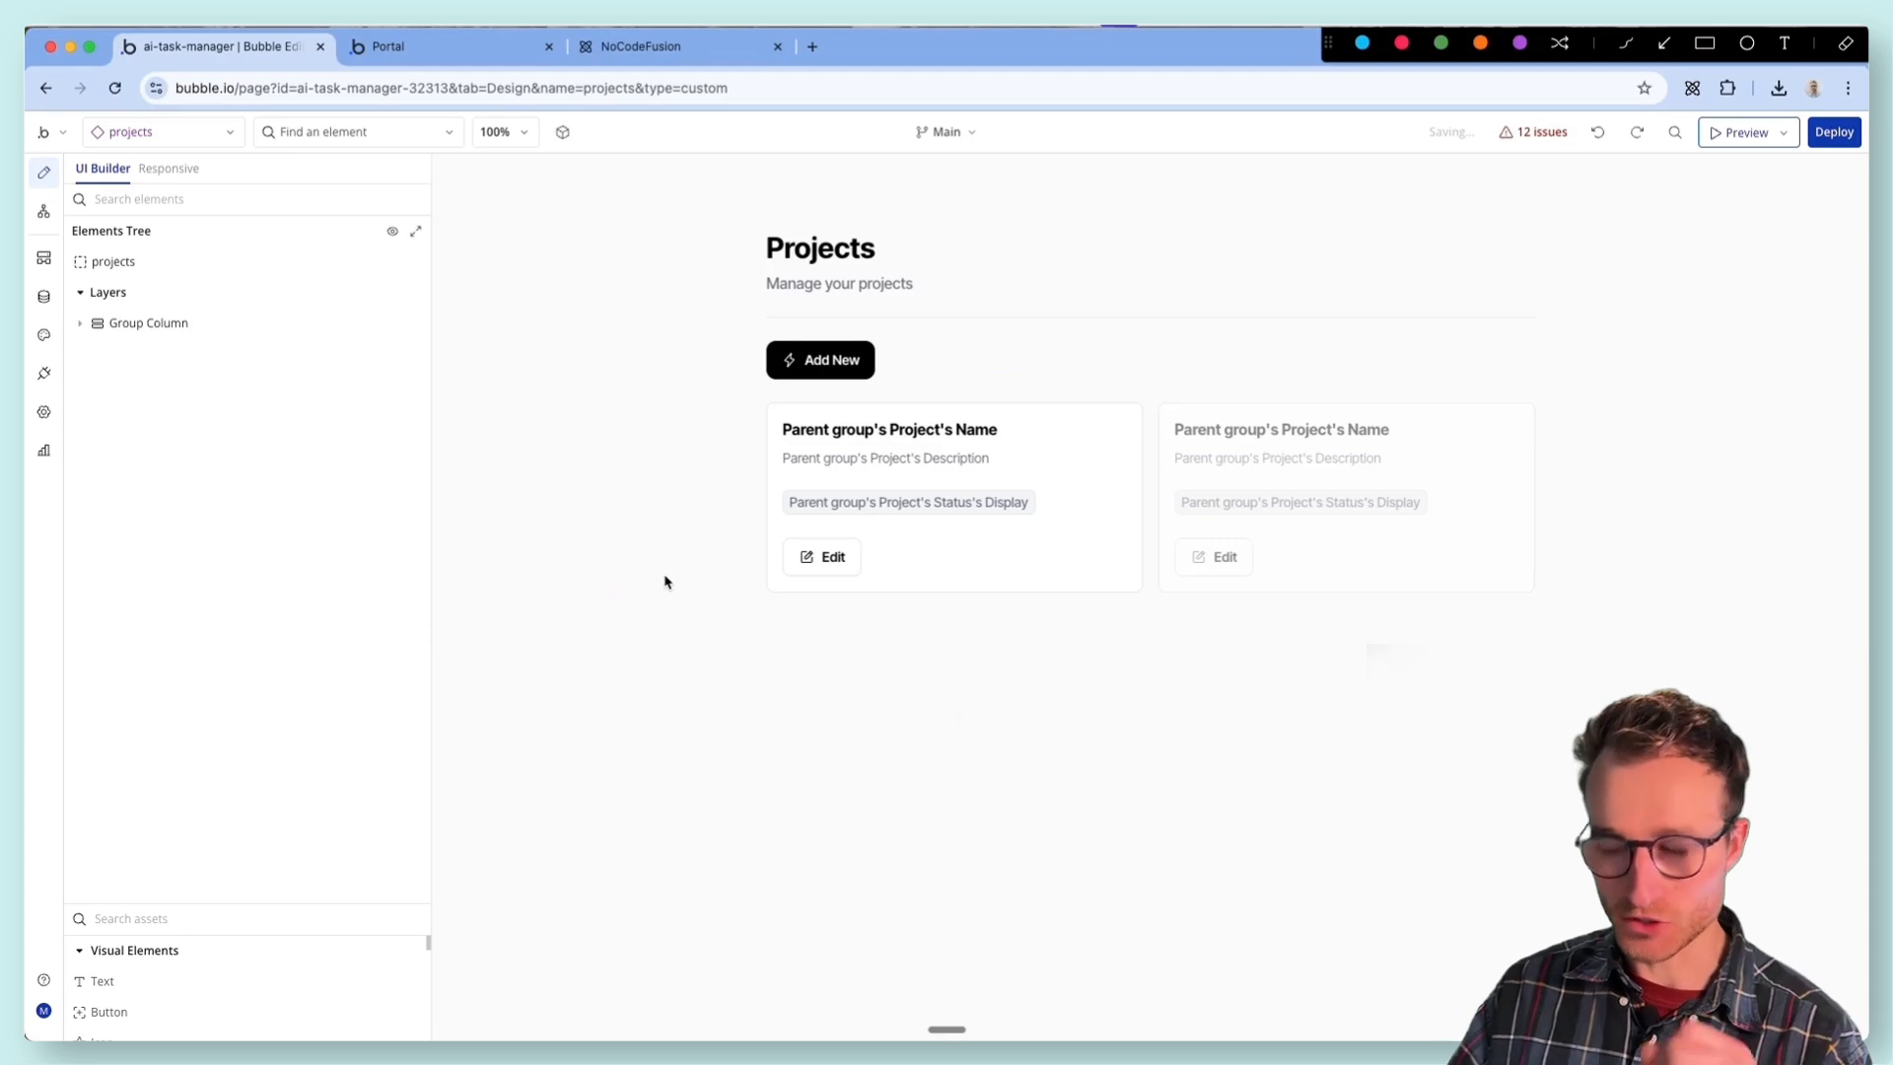
double_click(819, 363)
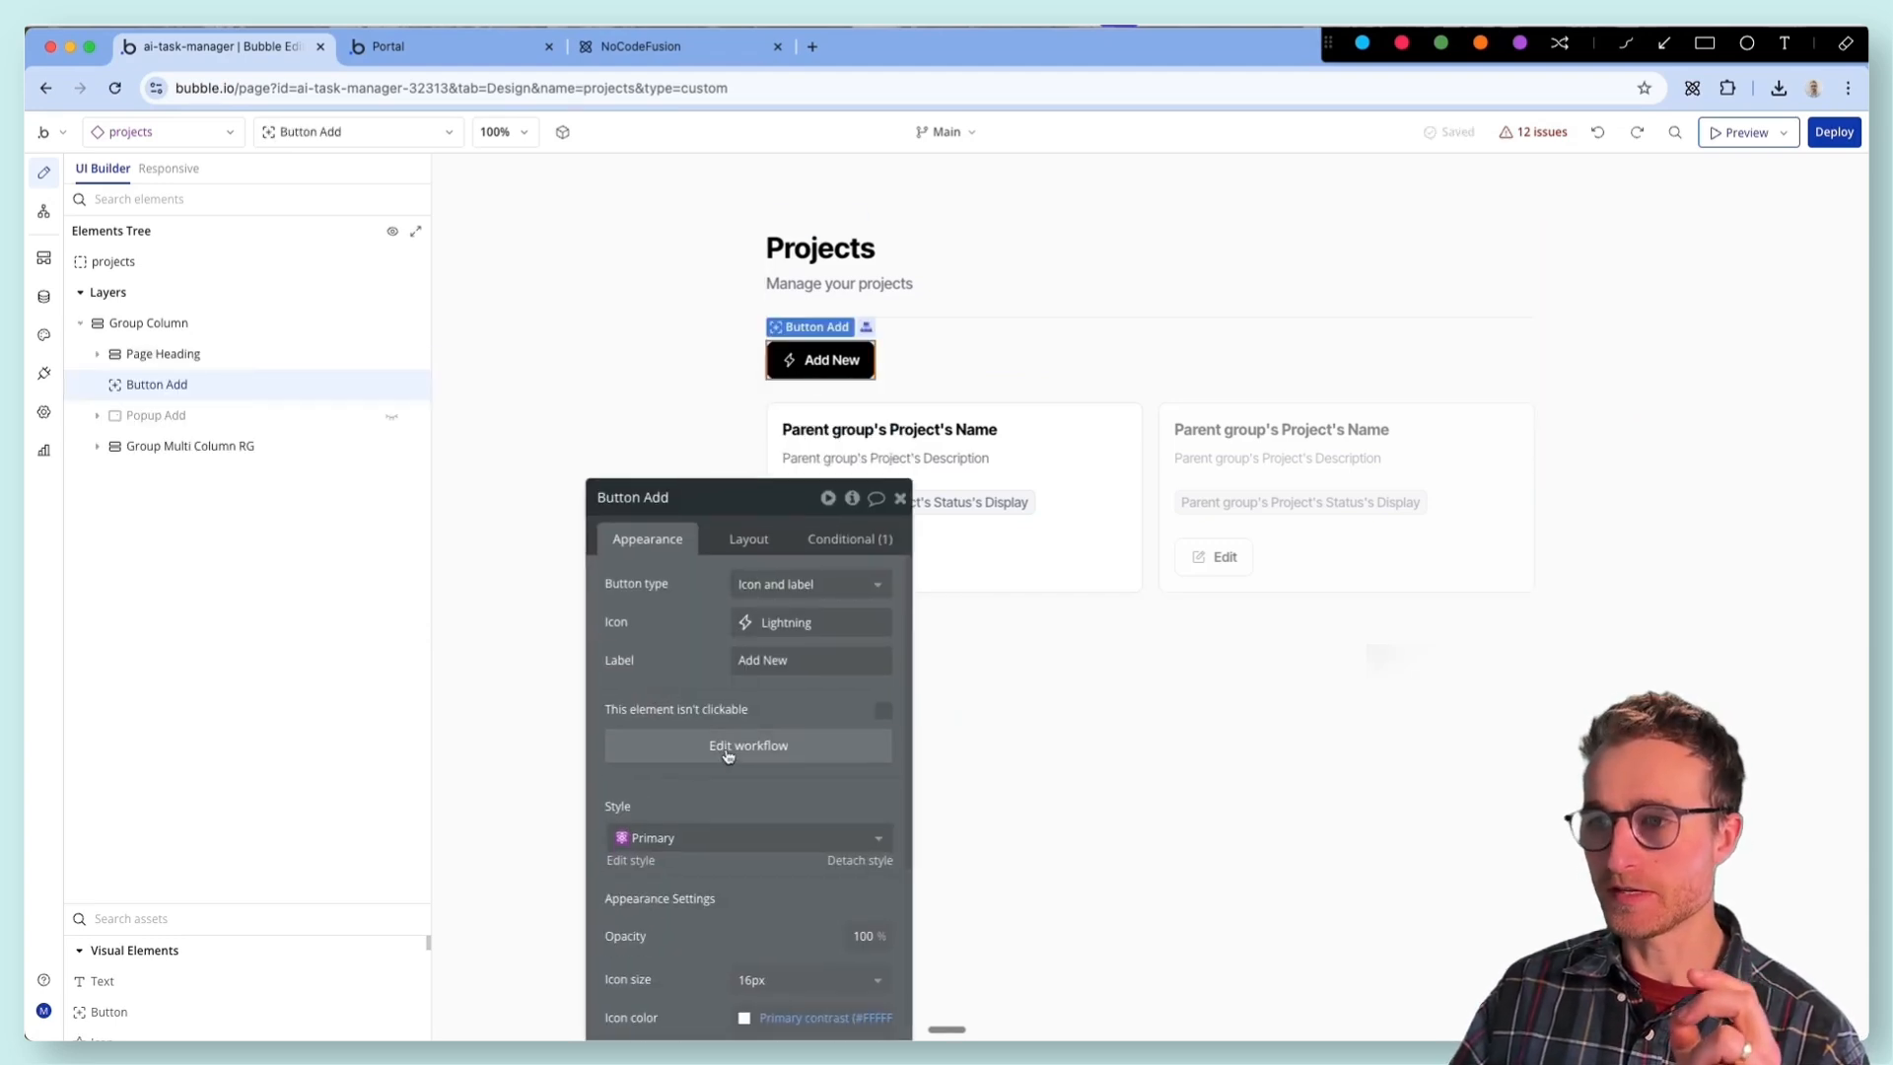
click(727, 748)
- Reveal the element targeted by the Animate action in the Button Add flow
click(1042, 335)
right_click(1047, 335)
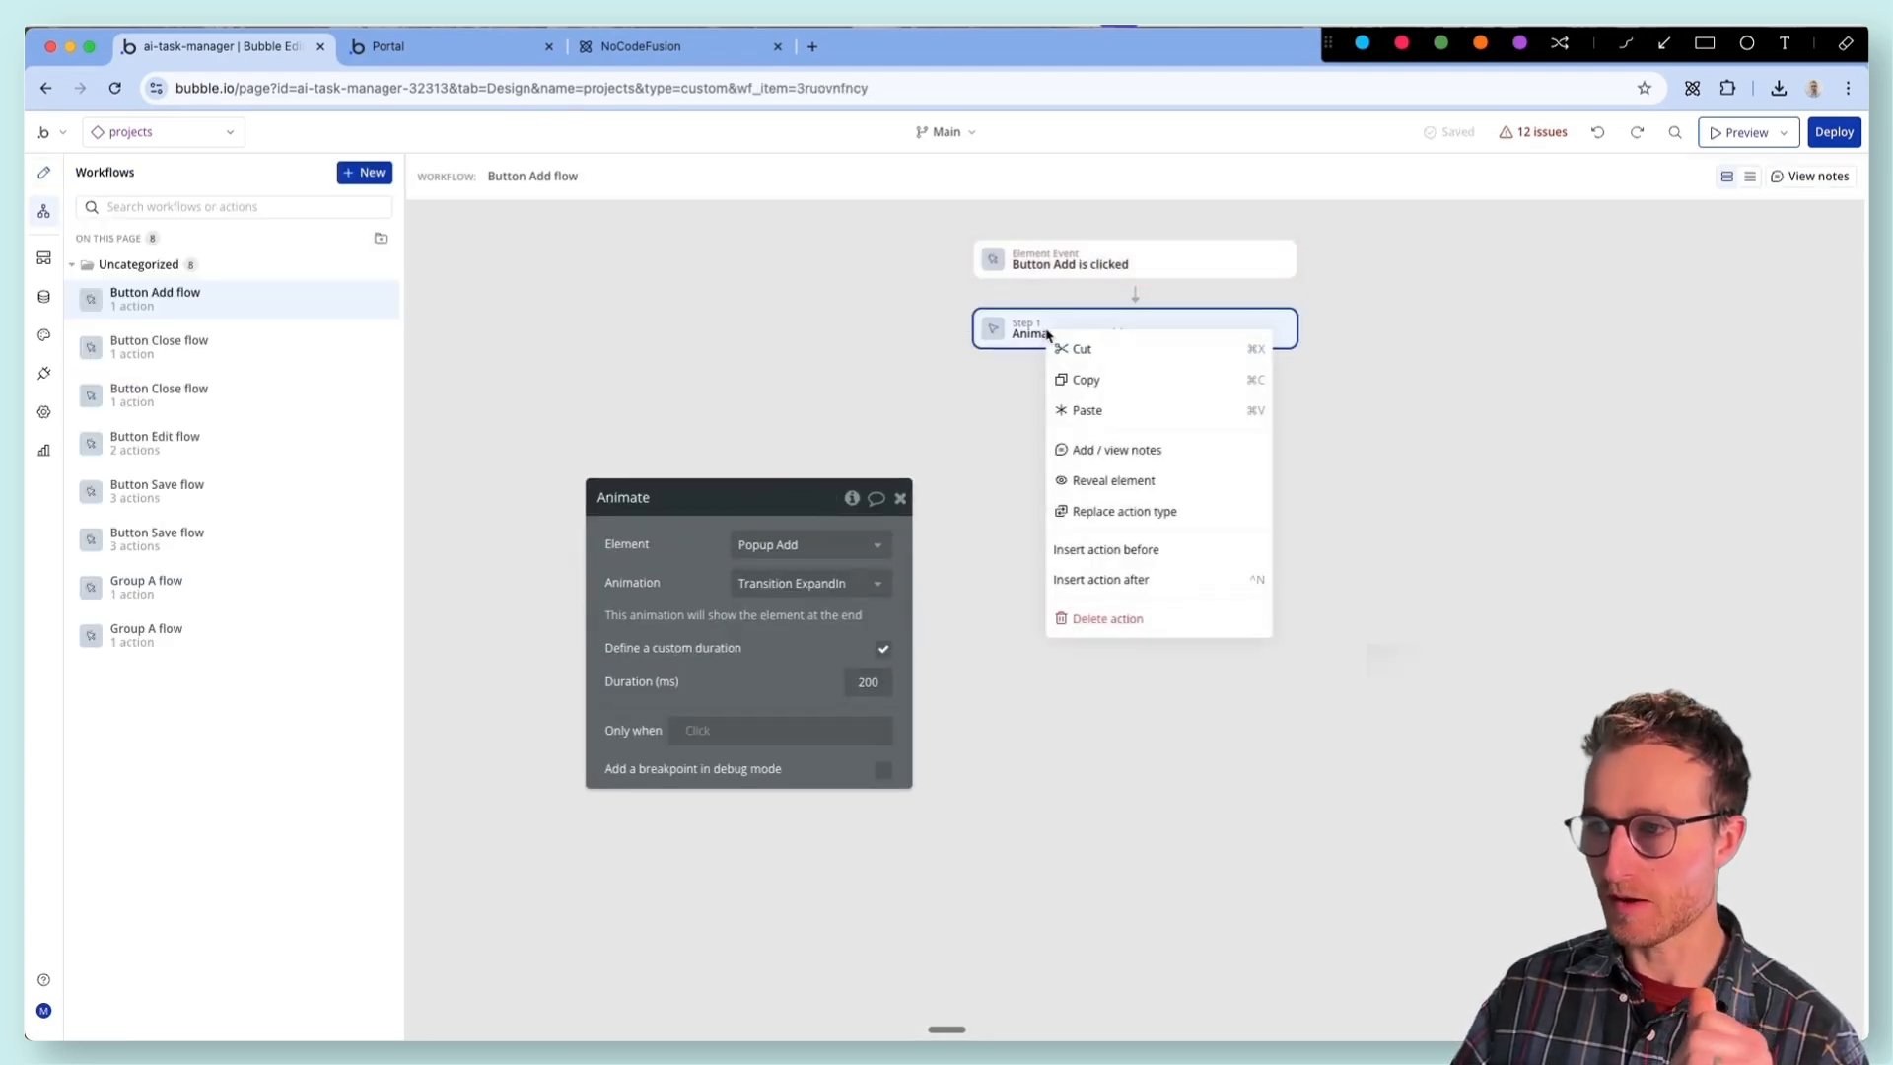
click(1030, 328)
right_click(1046, 326)
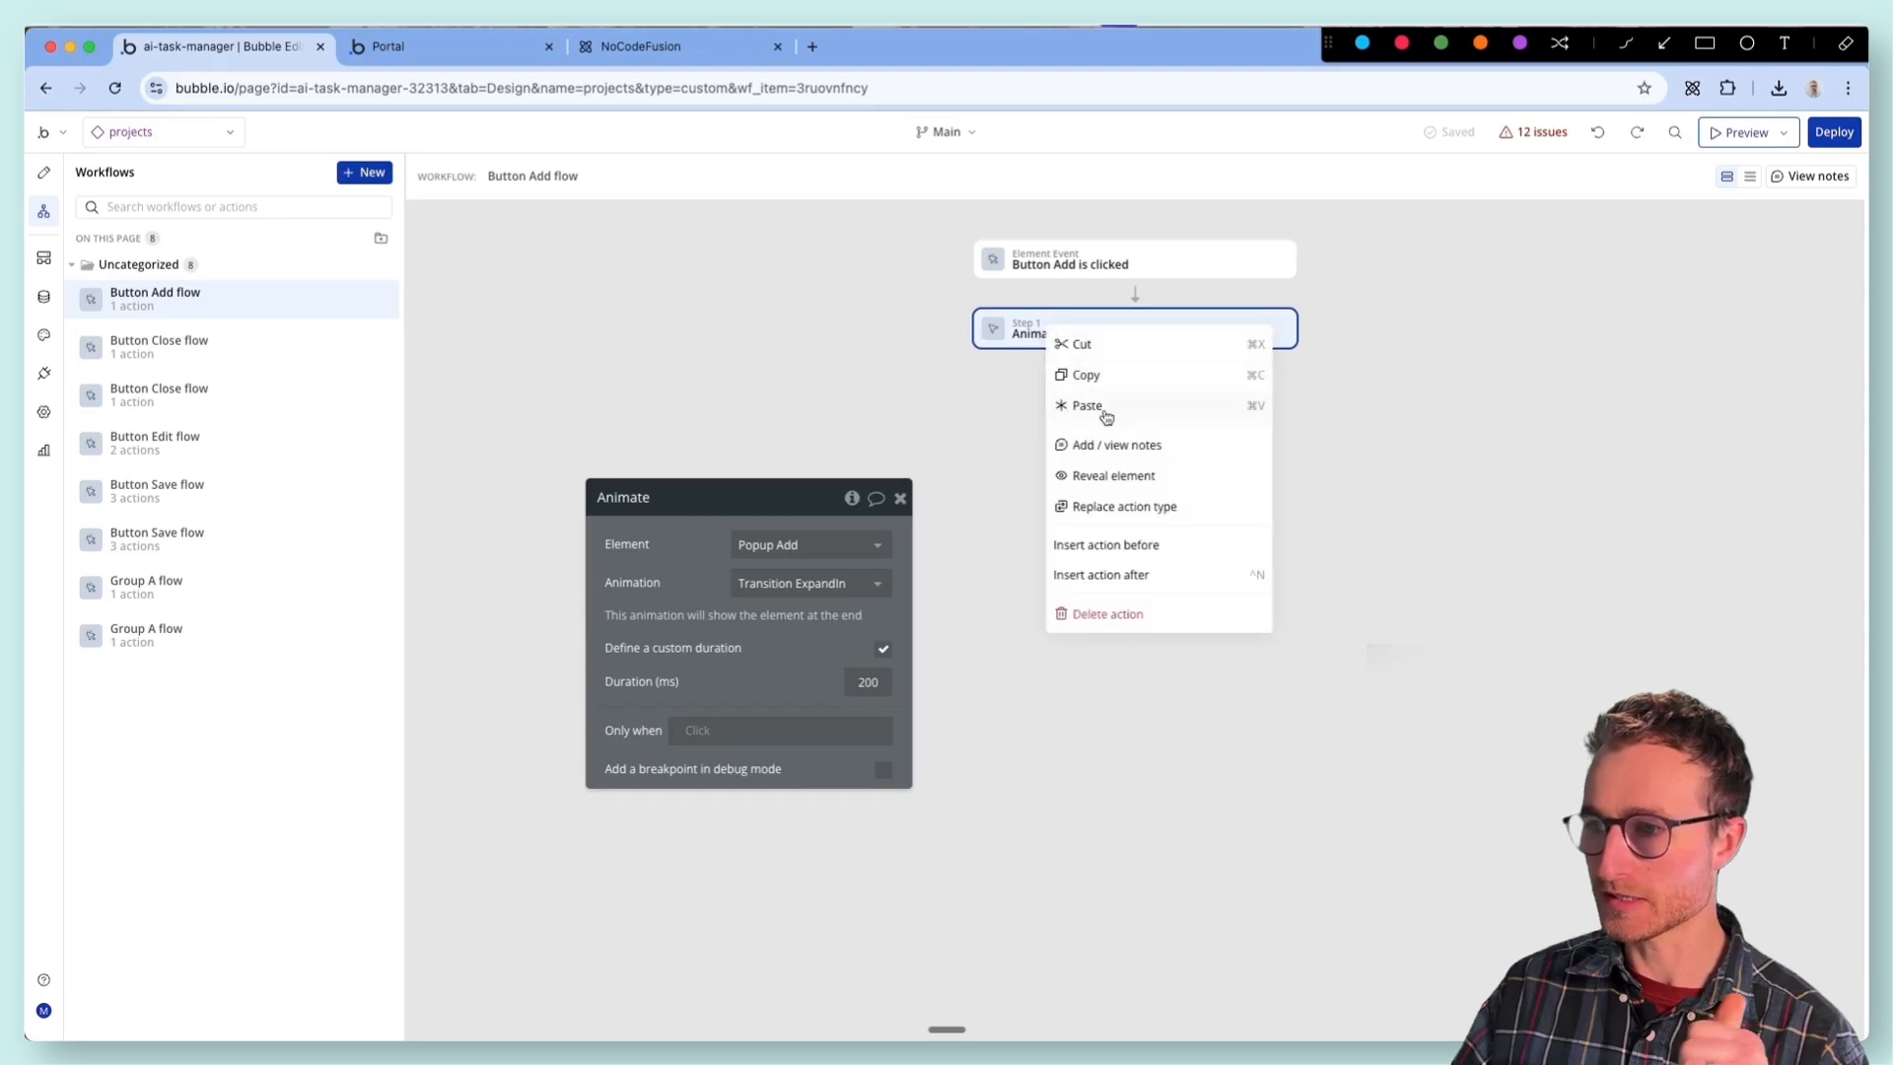
click(1159, 480)
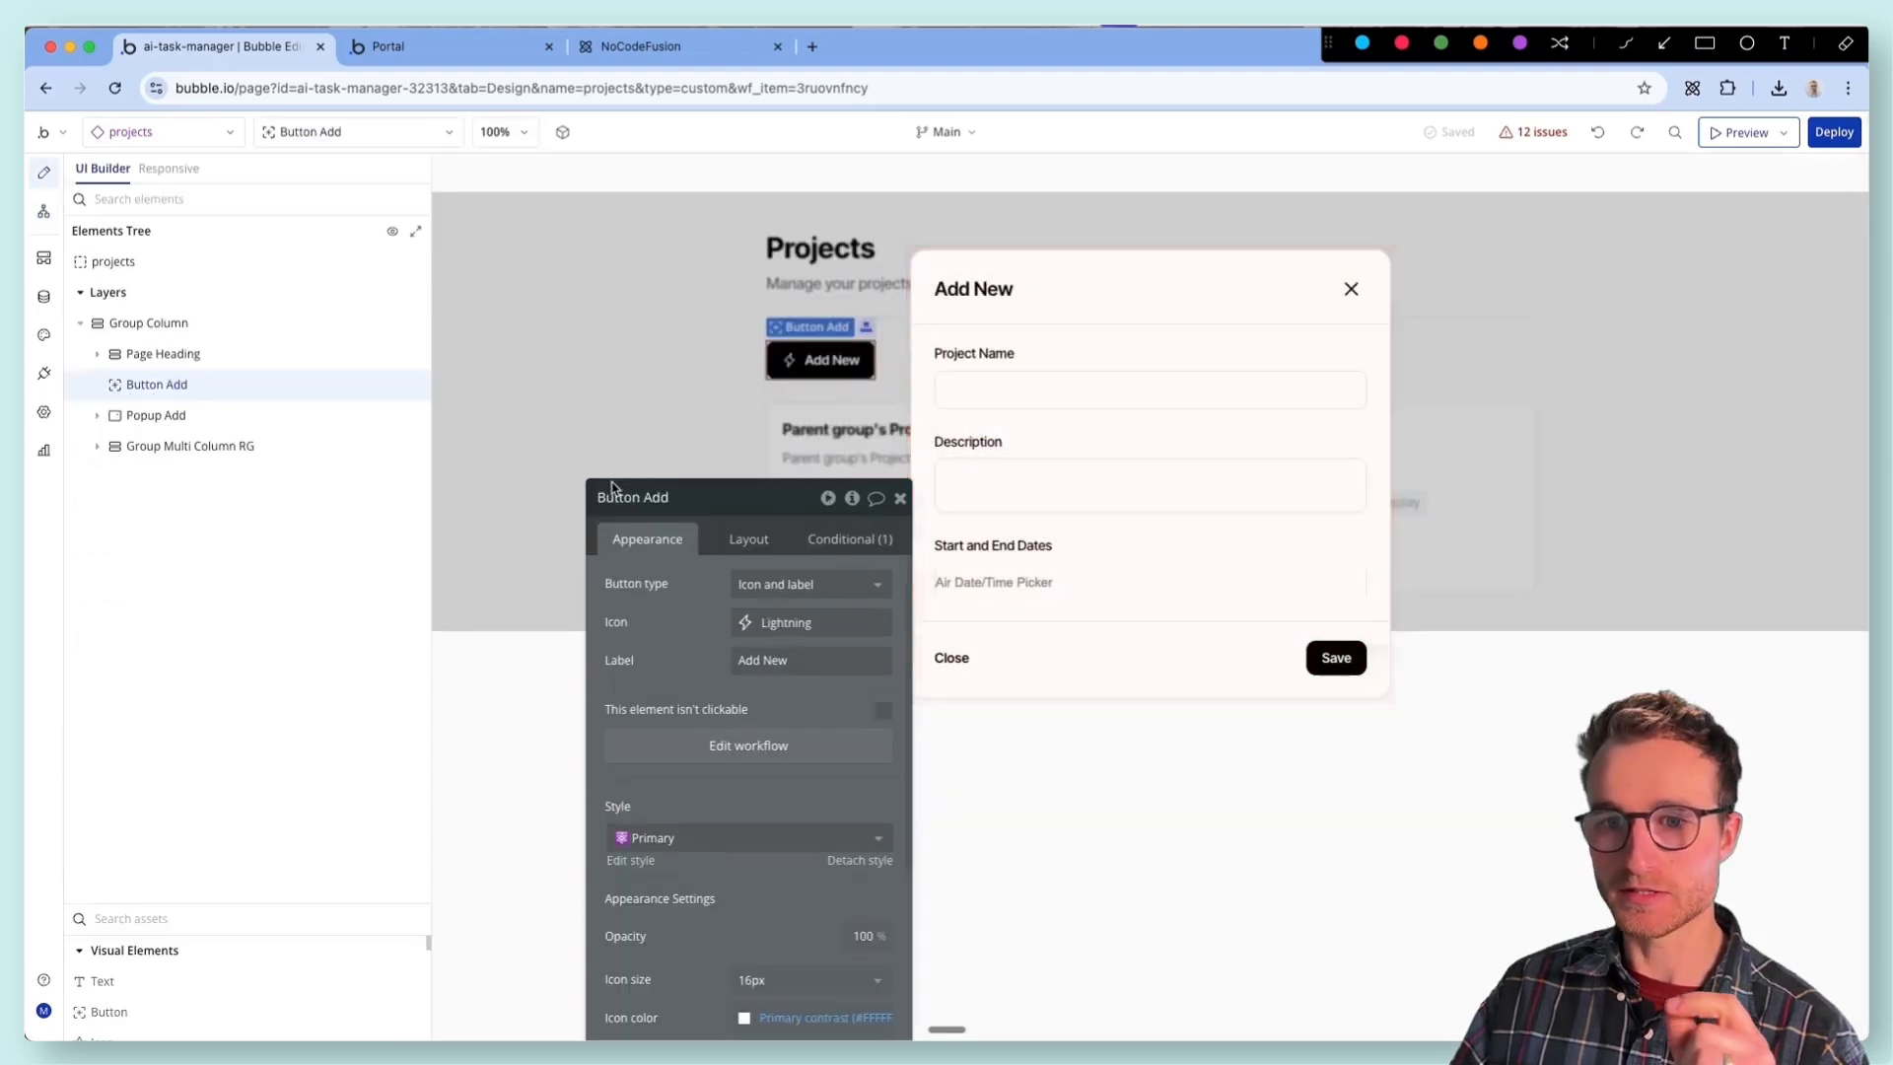
- Select Popup Add and try to move it out of Group Column directly under the projects element
click(167, 422)
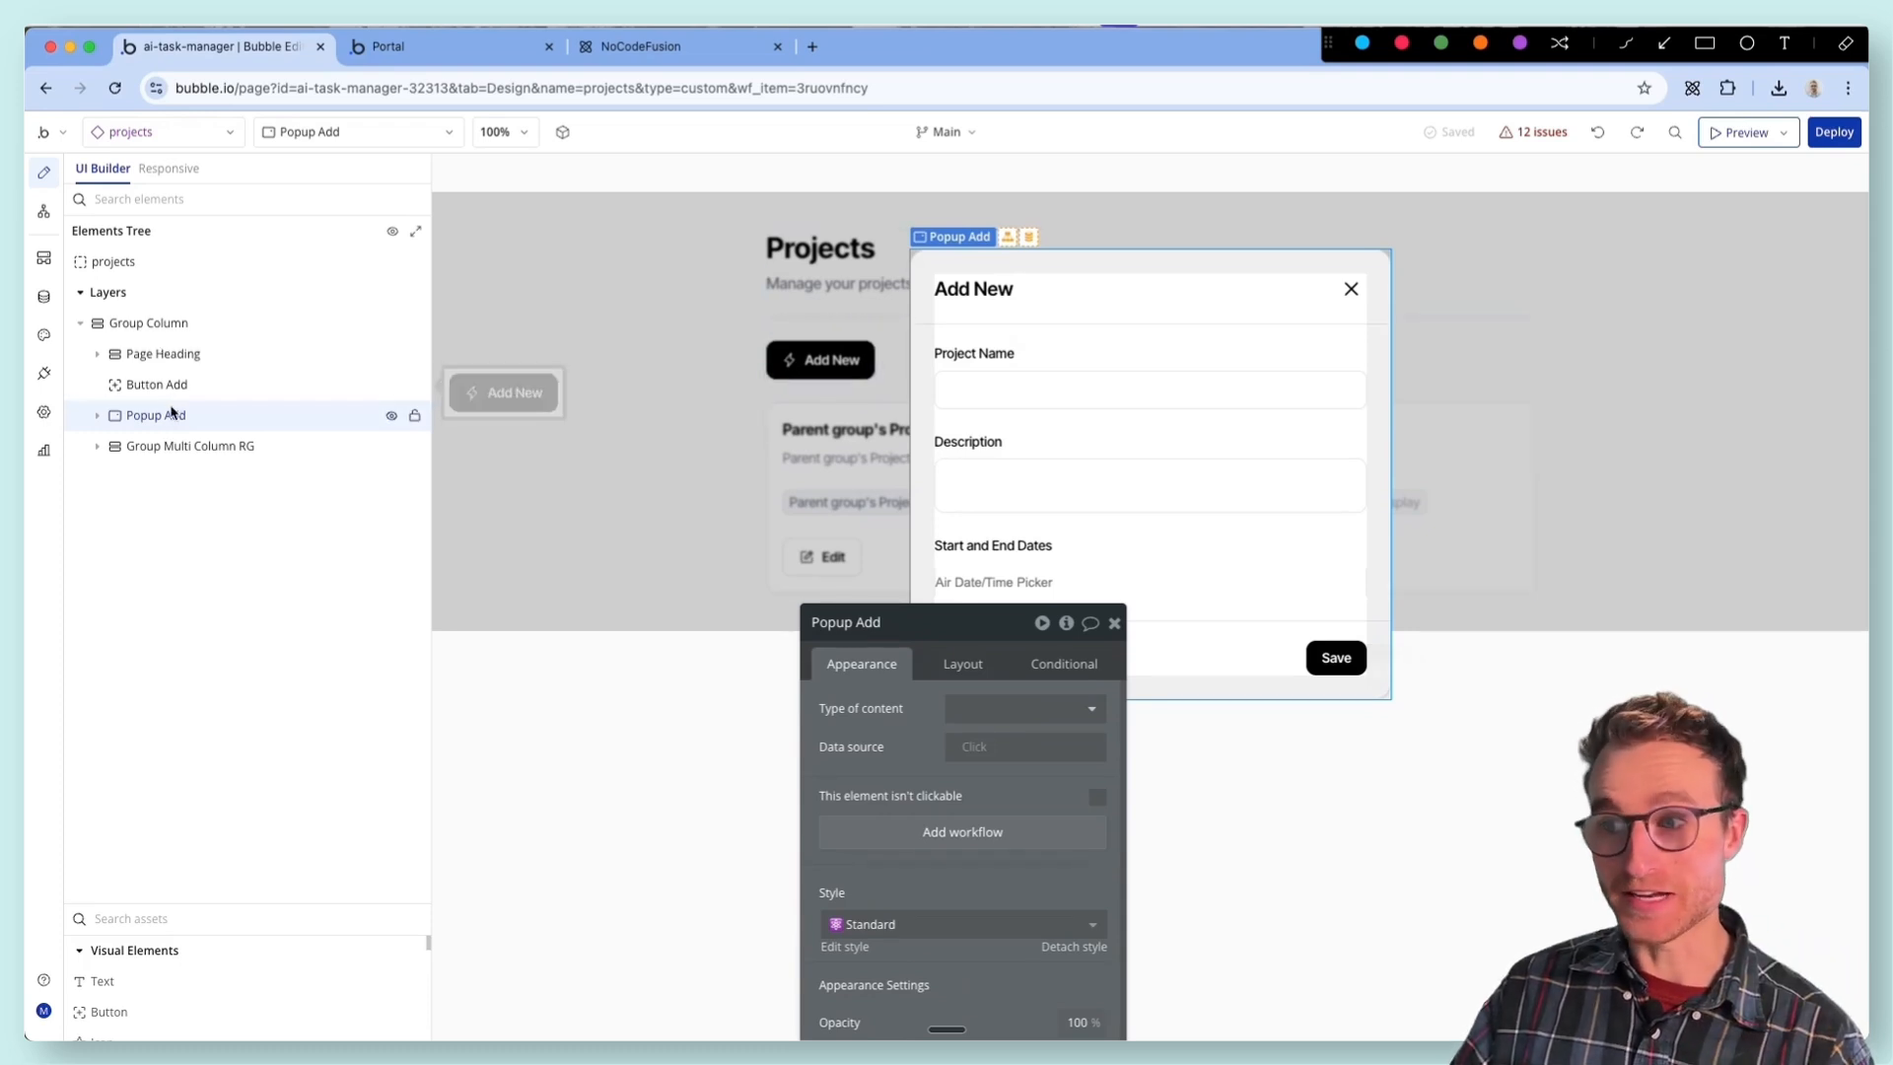
mouse_move(172, 414)
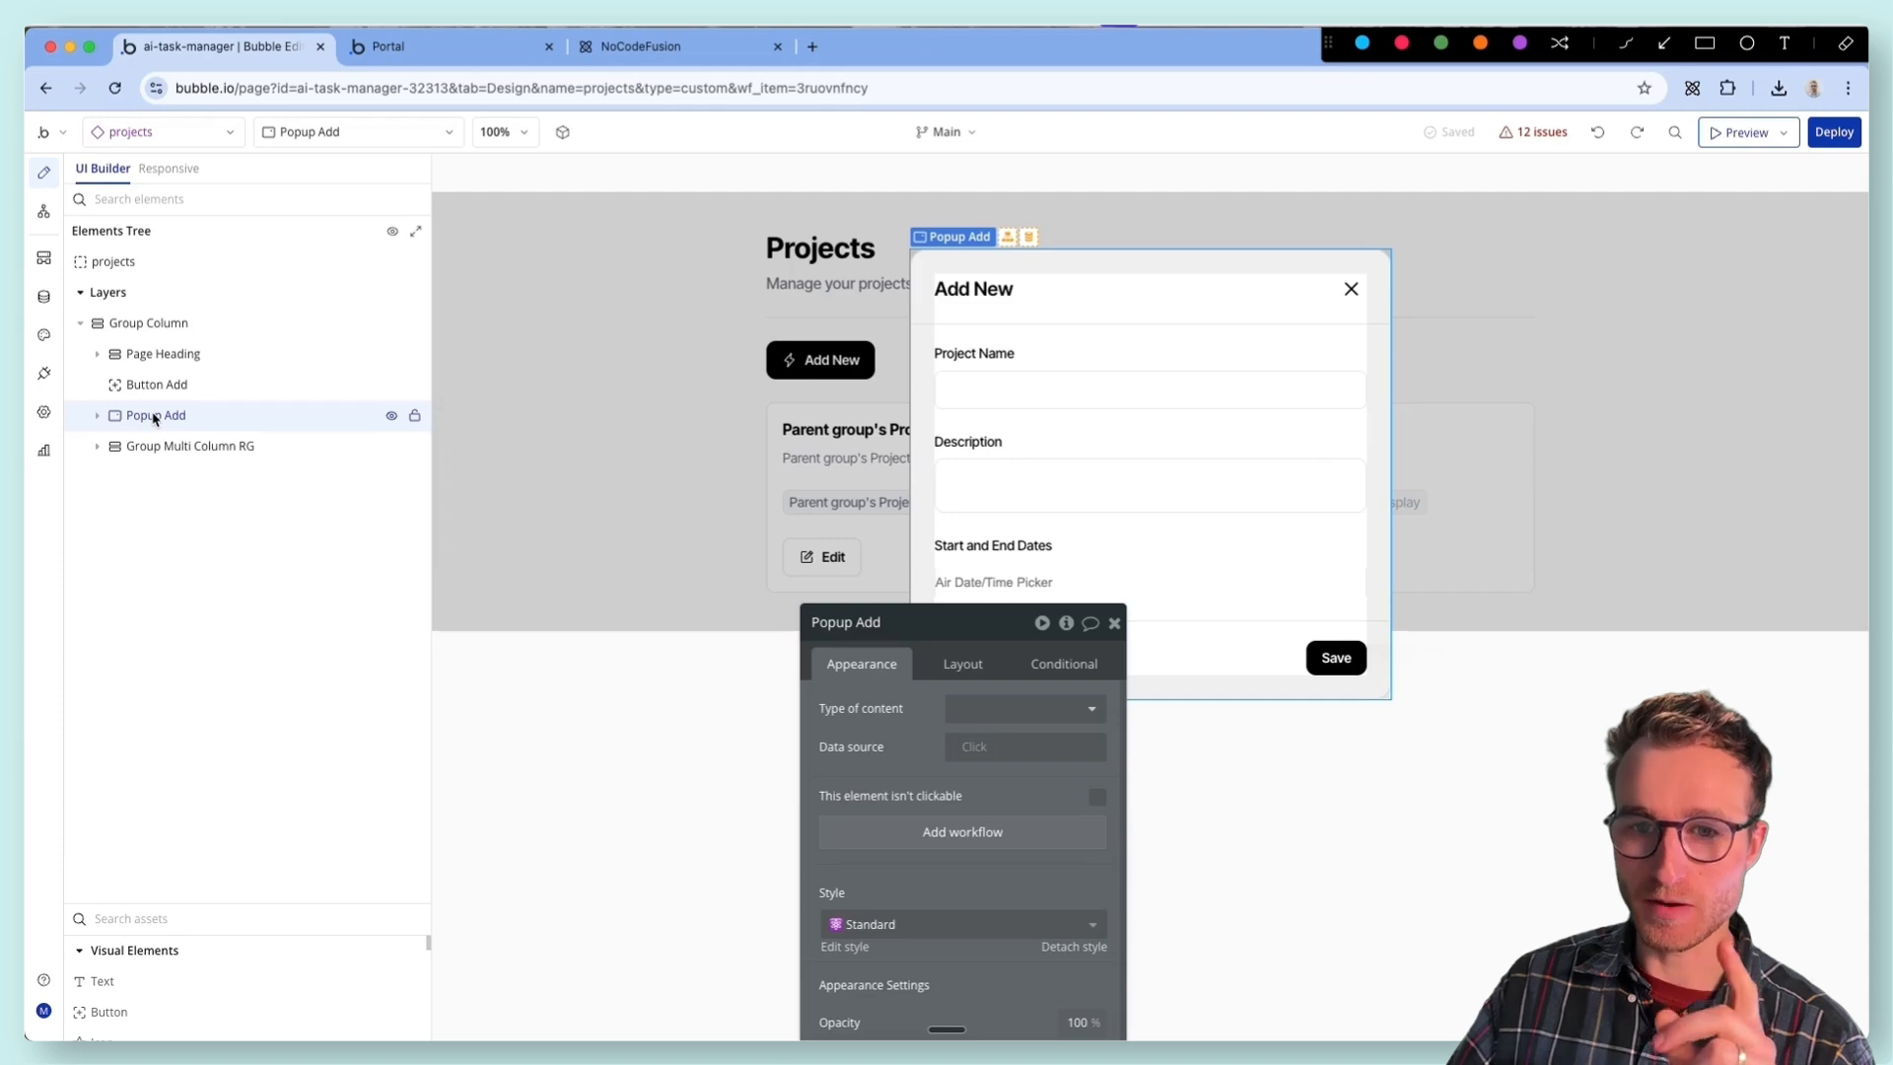
mouse_move(166, 273)
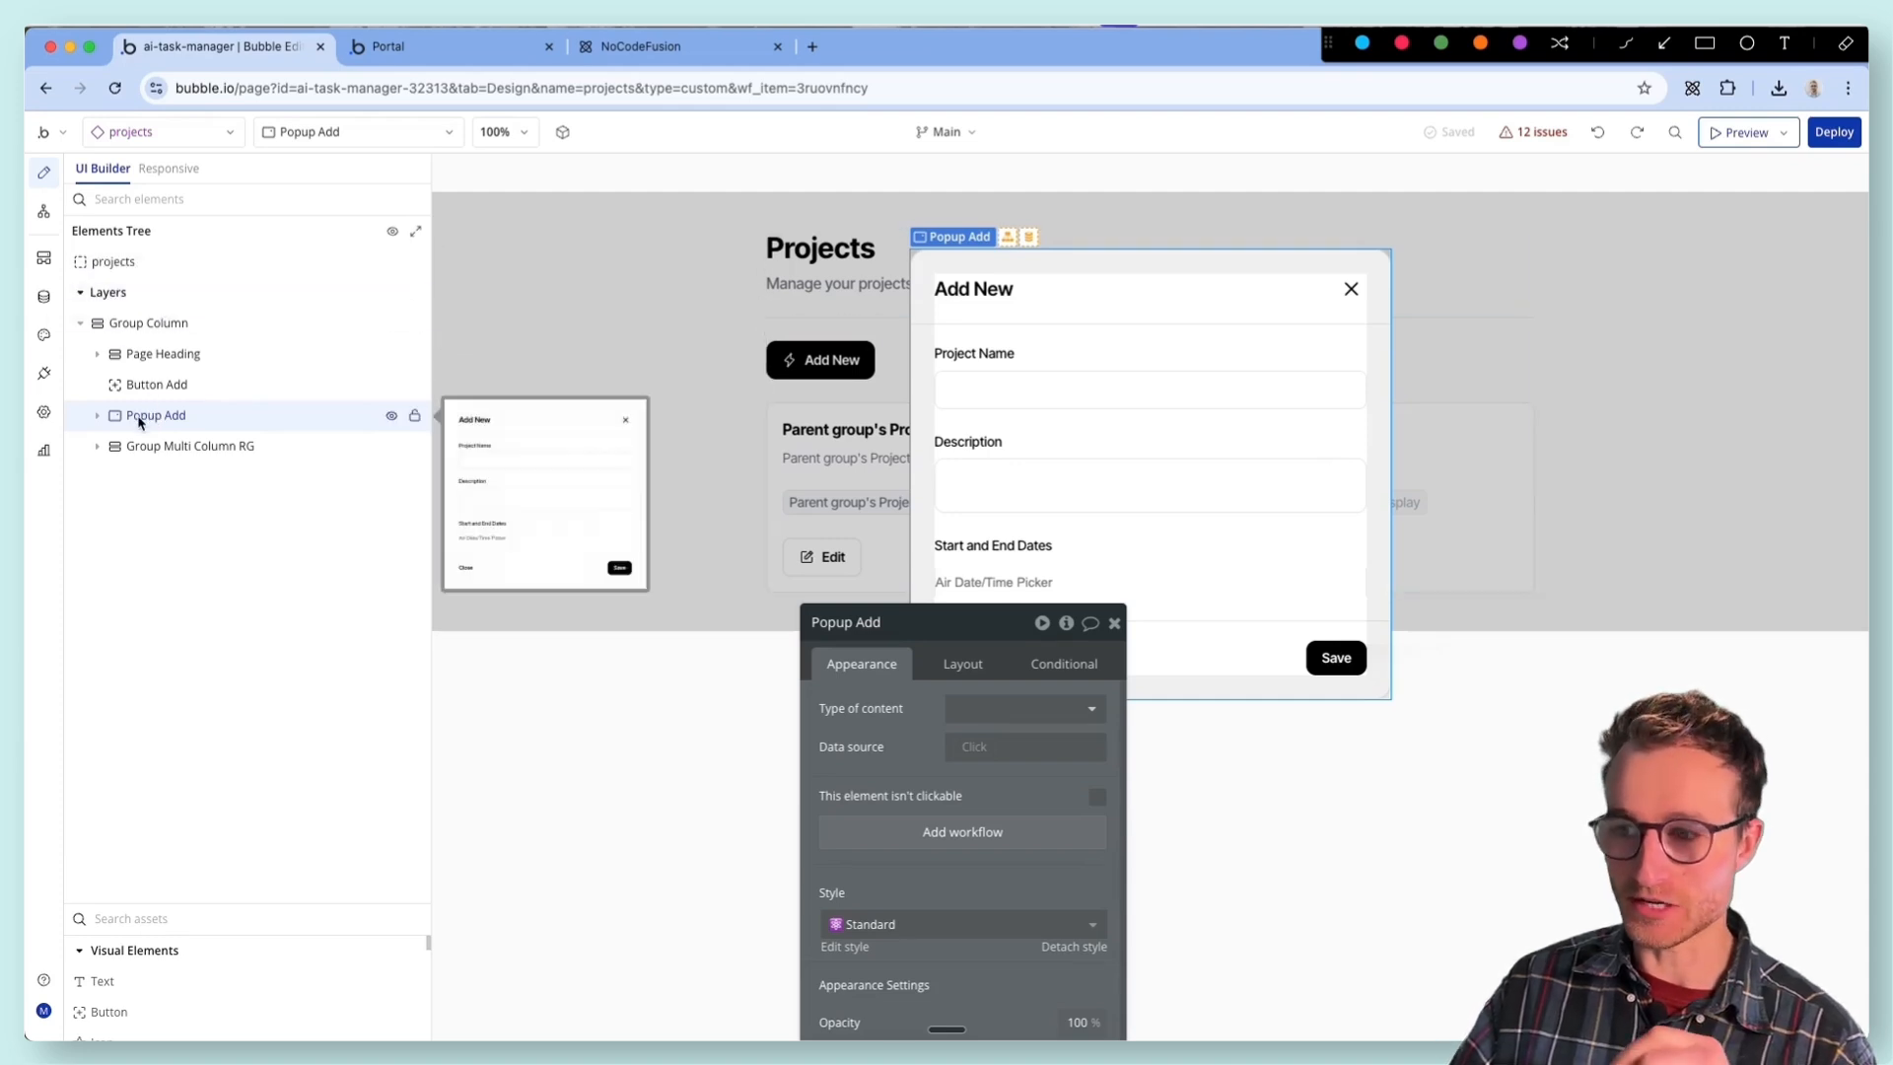
drag(139, 422, 154, 258)
mouse_move(162, 413)
mouse_down()
mouse_move(156, 252)
mouse_move(185, 321)
mouse_move(169, 421)
mouse_up()
right_click(169, 421)
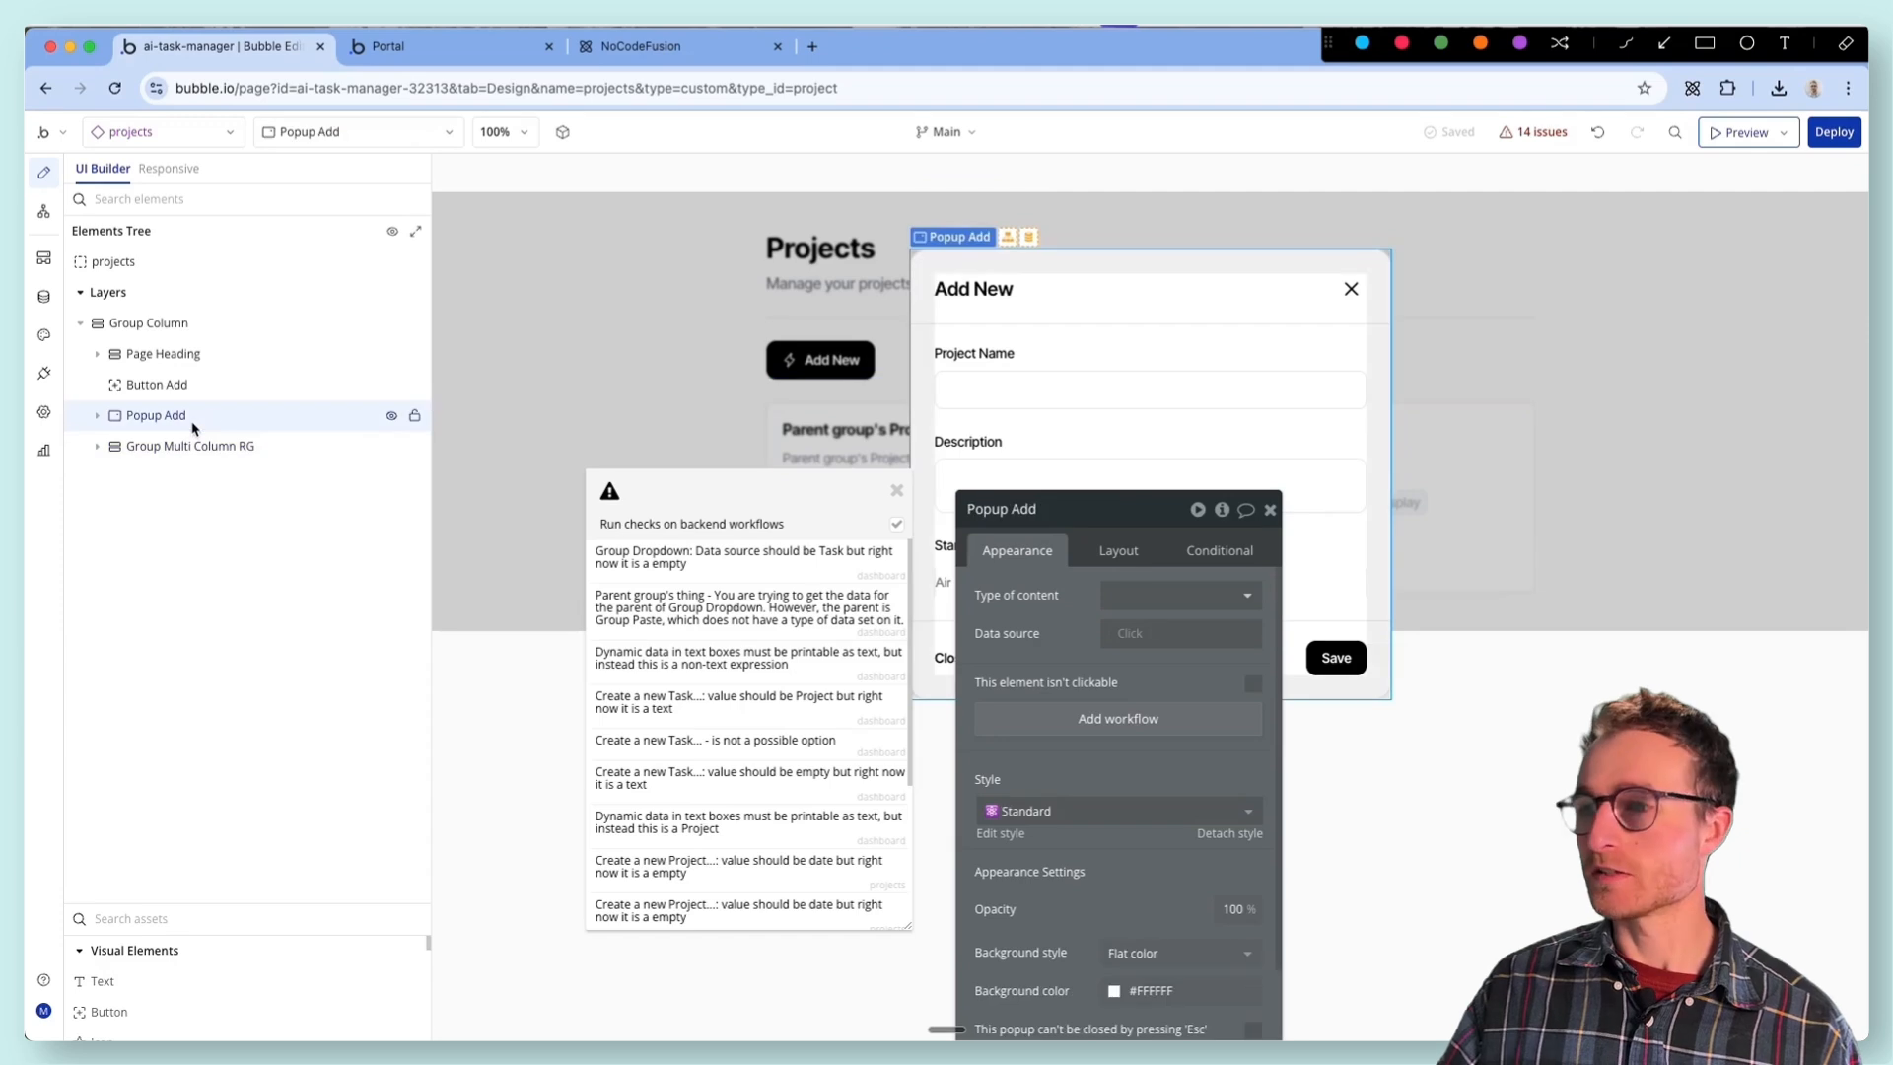
- Try cutting Popup Add from Group Column and pasting it directly into projects, checking its Save button before undoing the paste
right_click(208, 417)
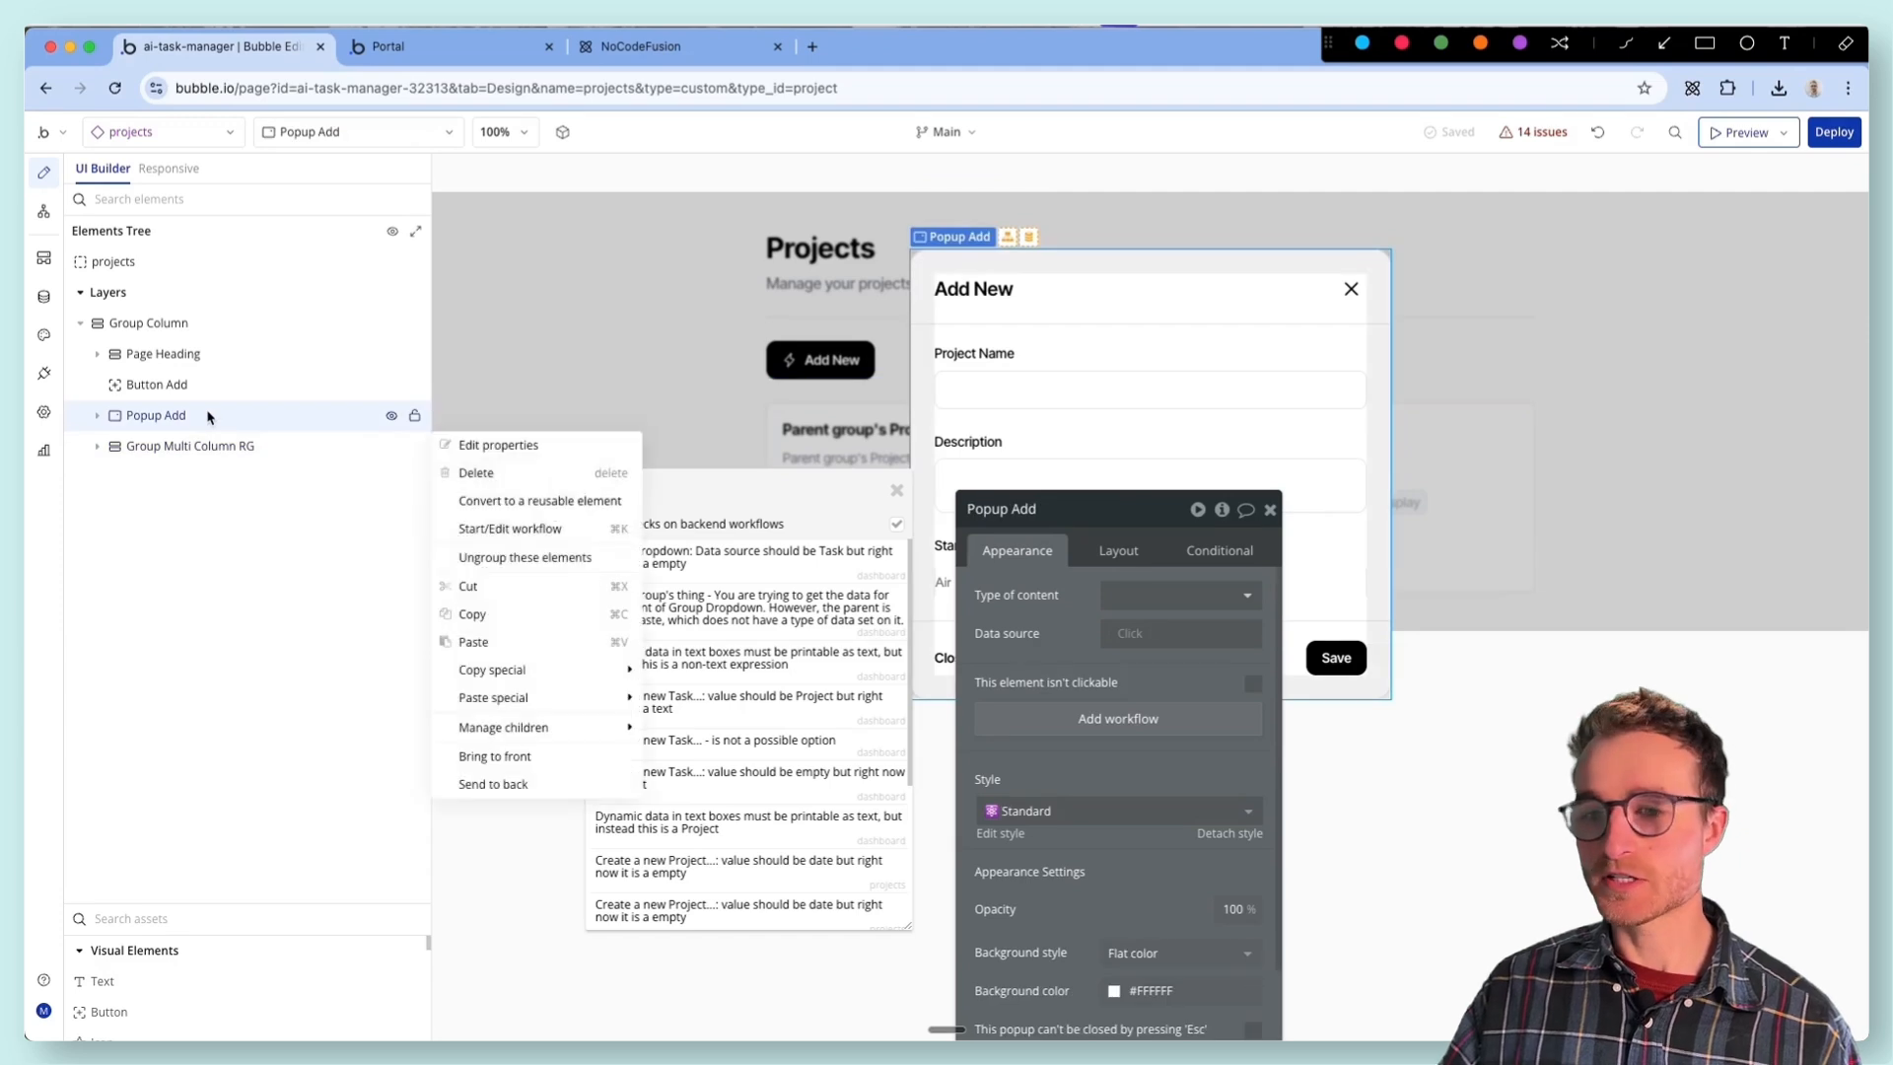
click(467, 585)
click(158, 260)
right_click(162, 262)
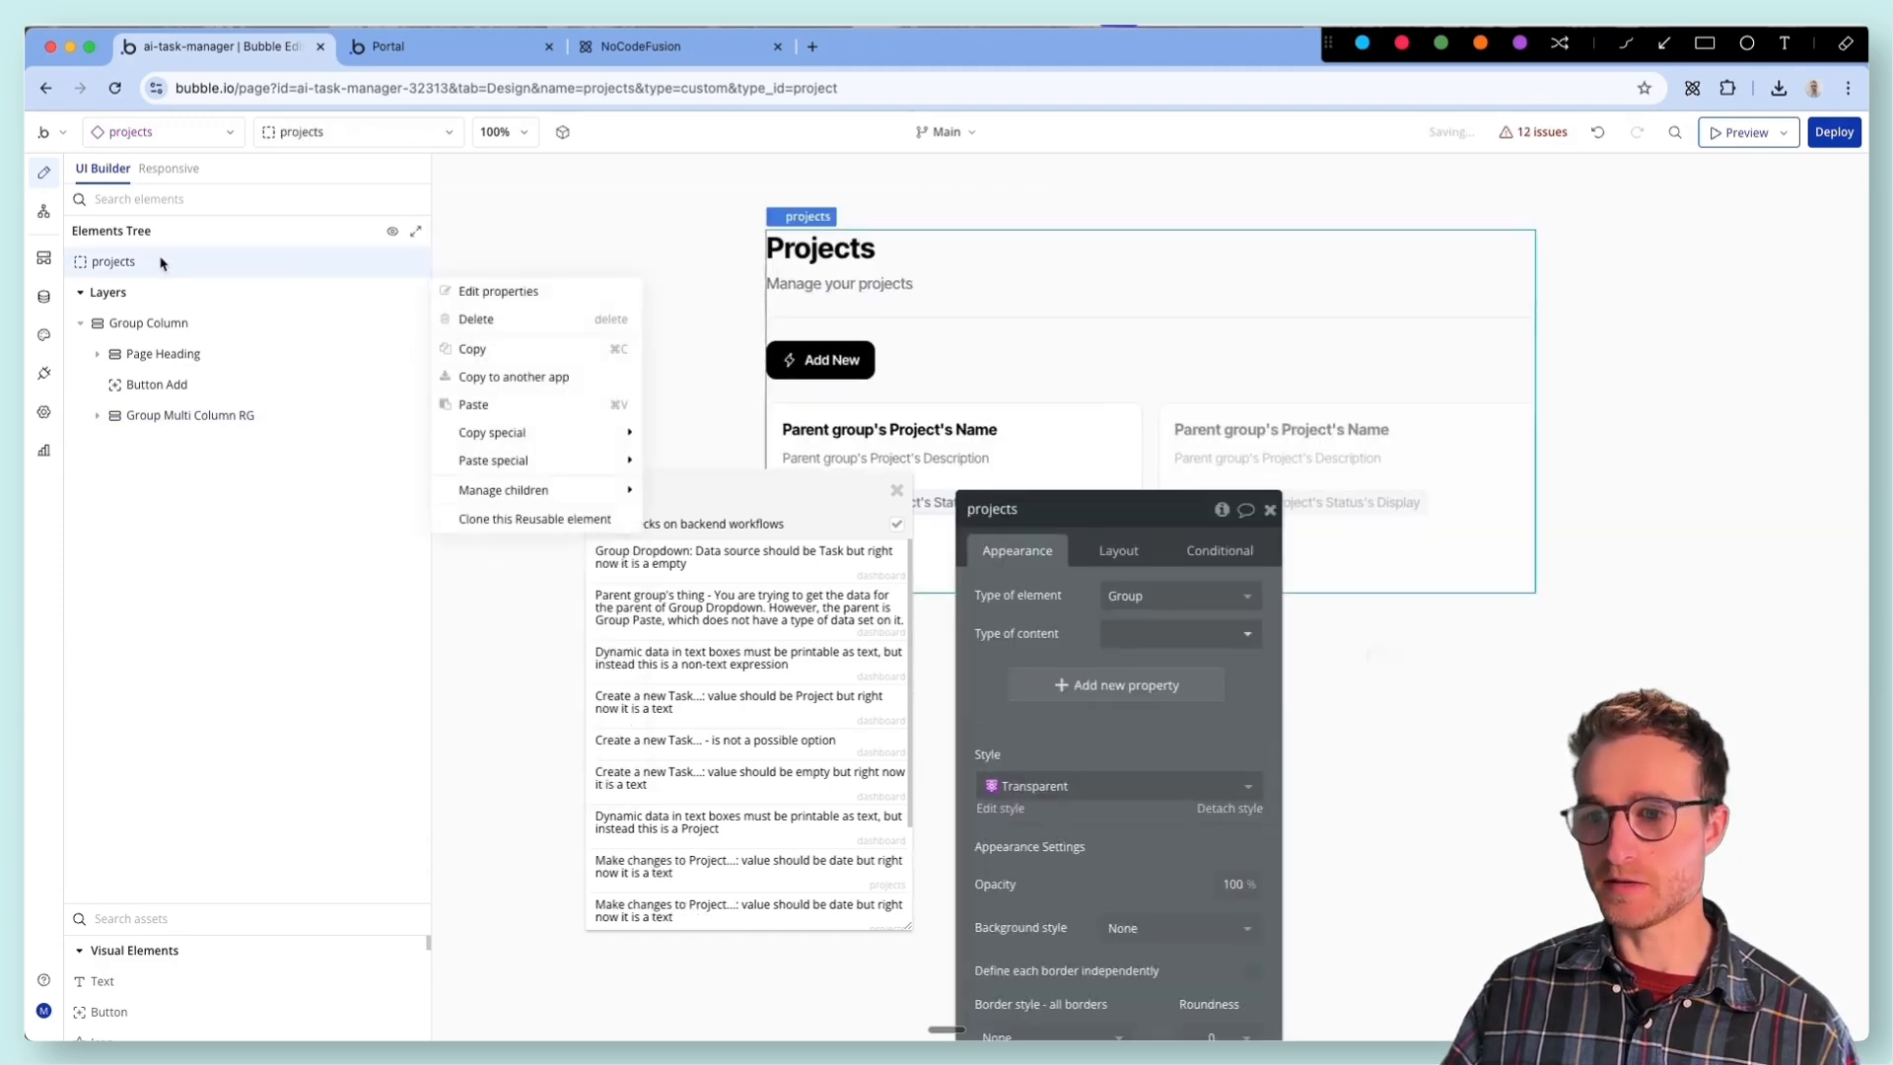
click(473, 404)
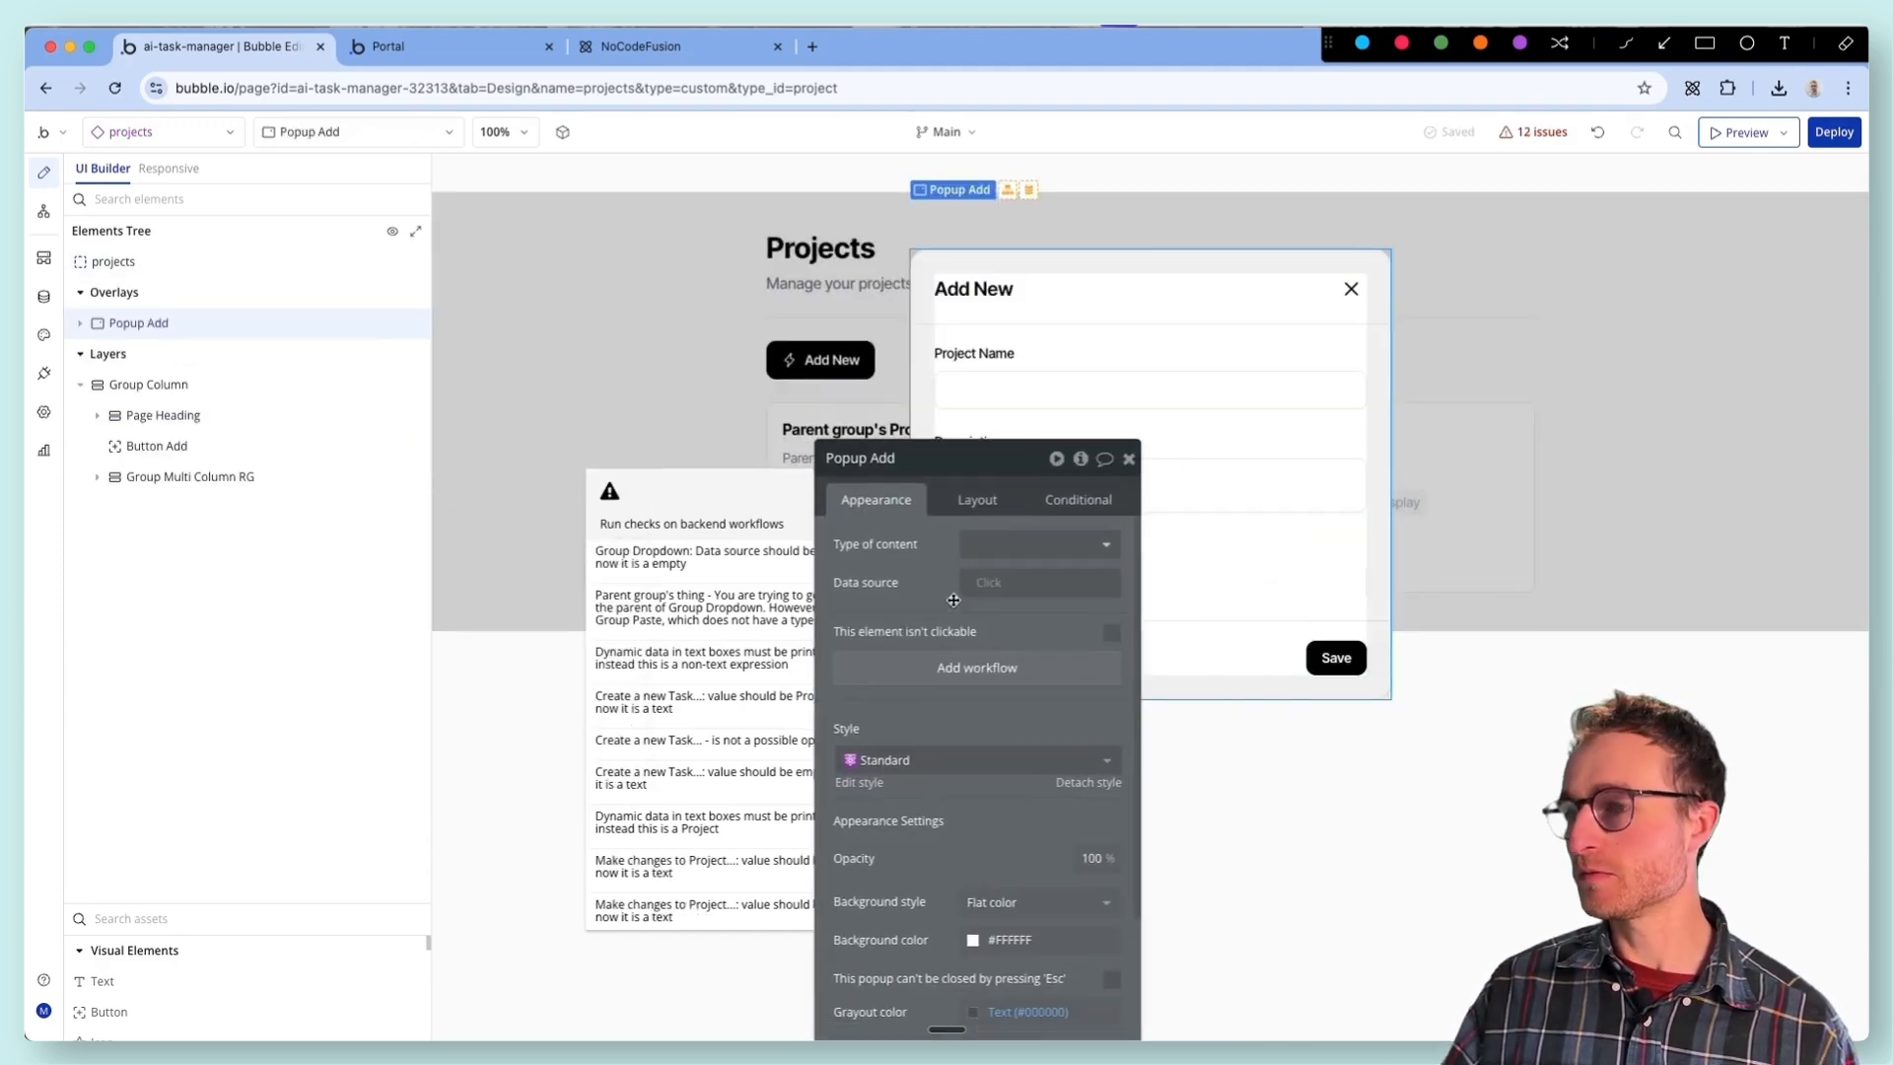
click(1336, 657)
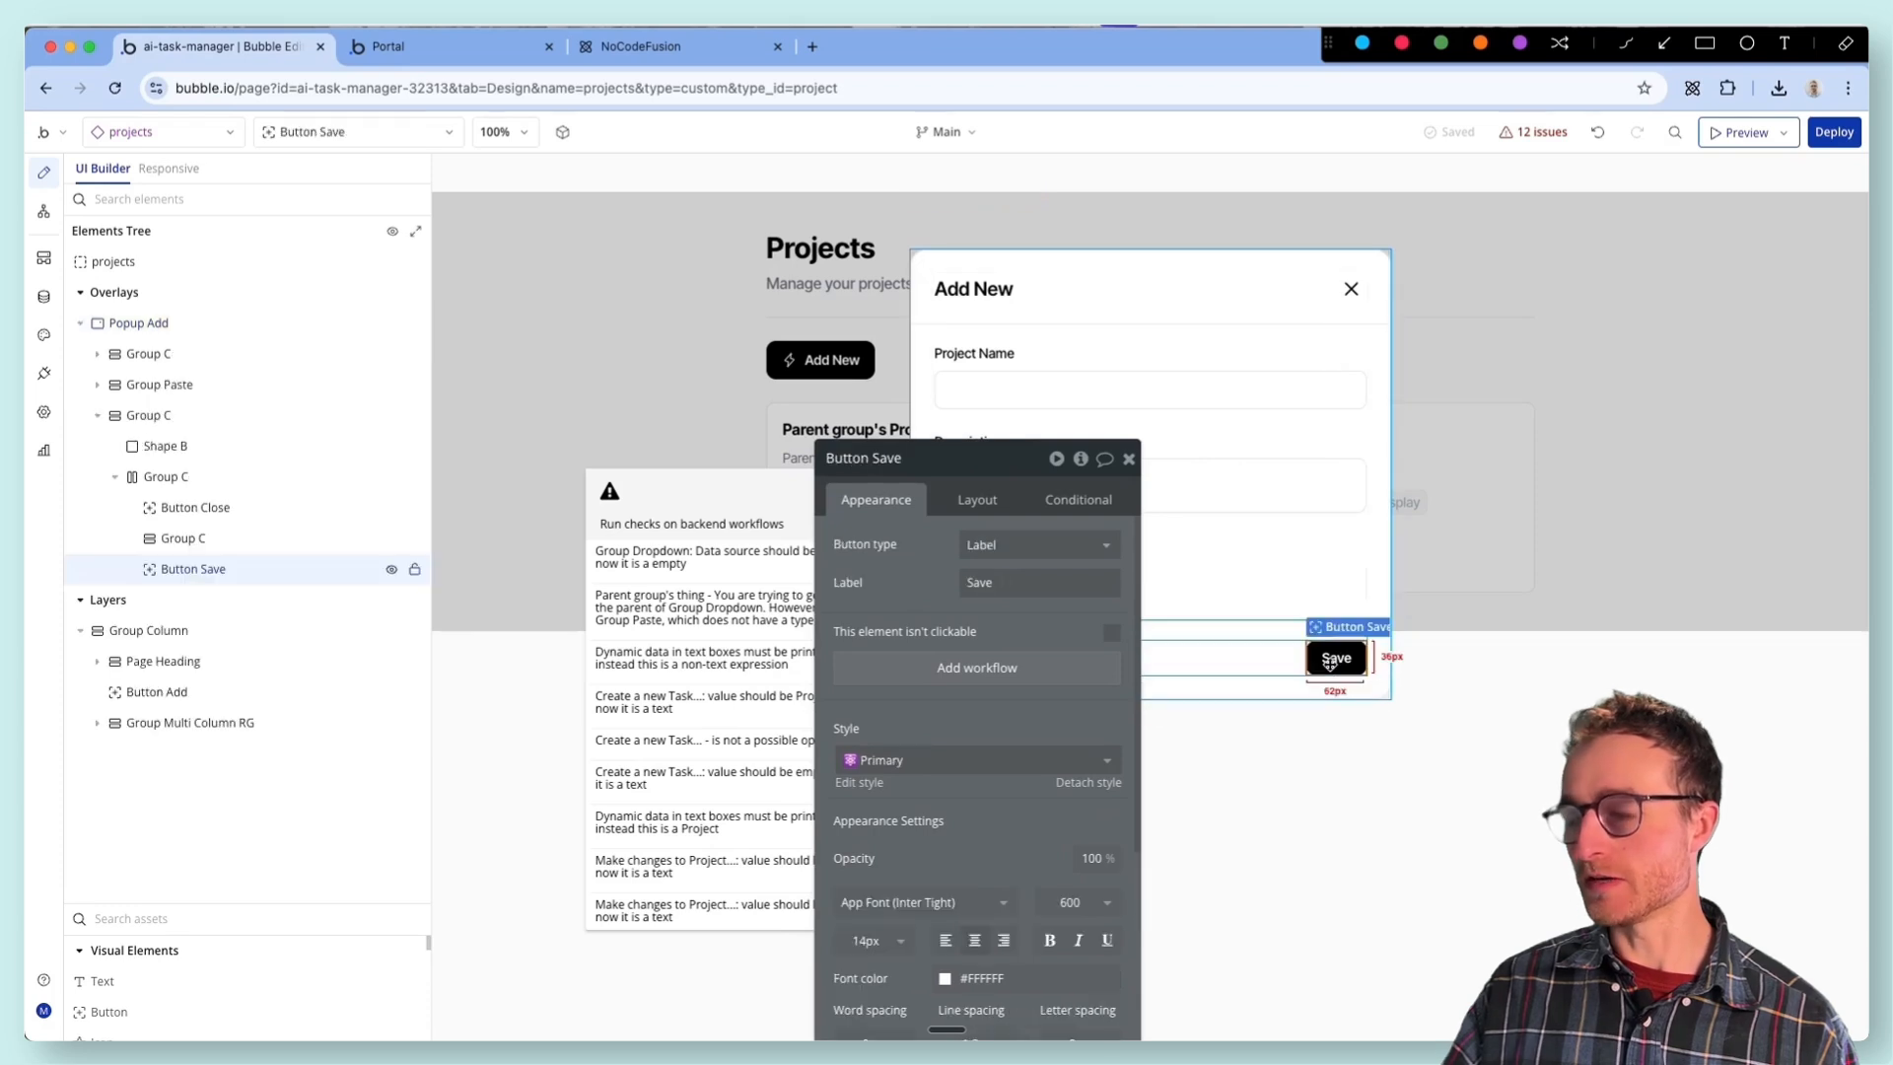
click(1597, 133)
- Copy Popup Add from Group Column together with its workflows and paste it with workflows directly into the projects element
right_click(414, 415)
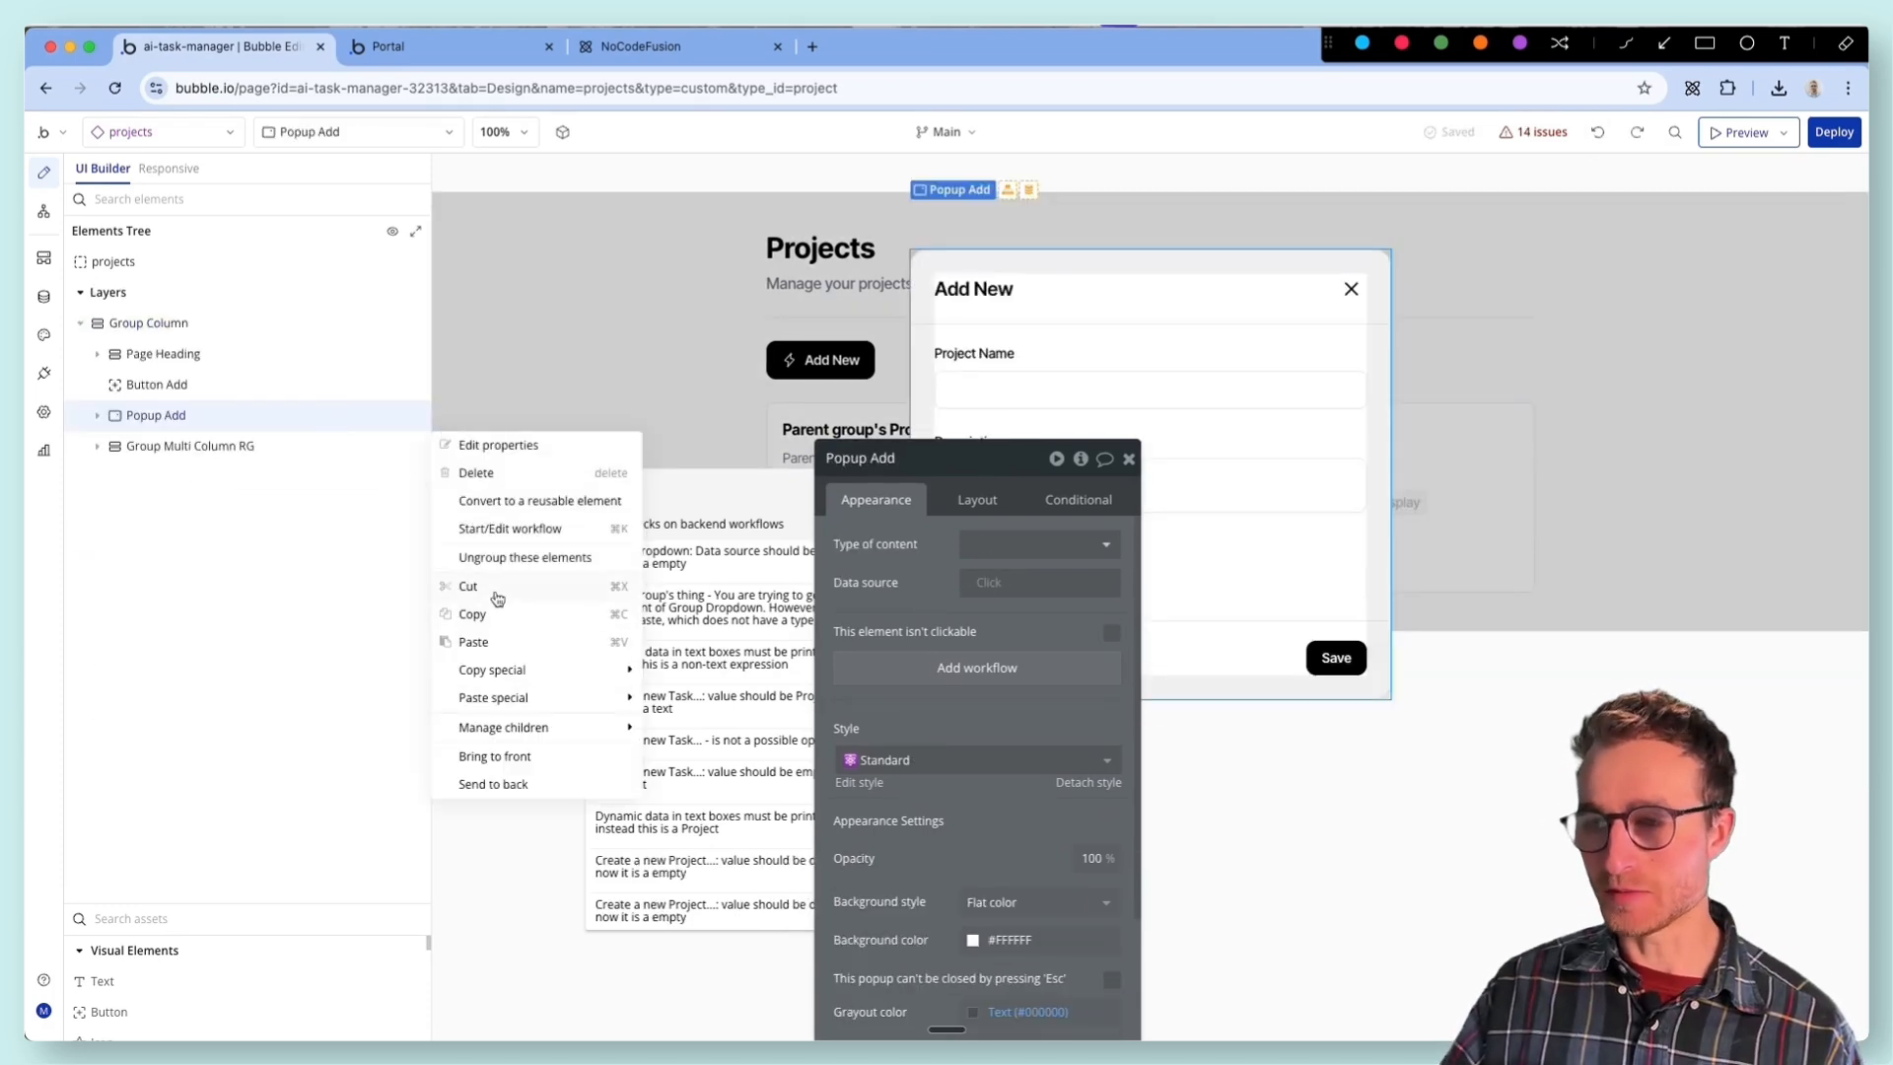
mouse_move(563, 676)
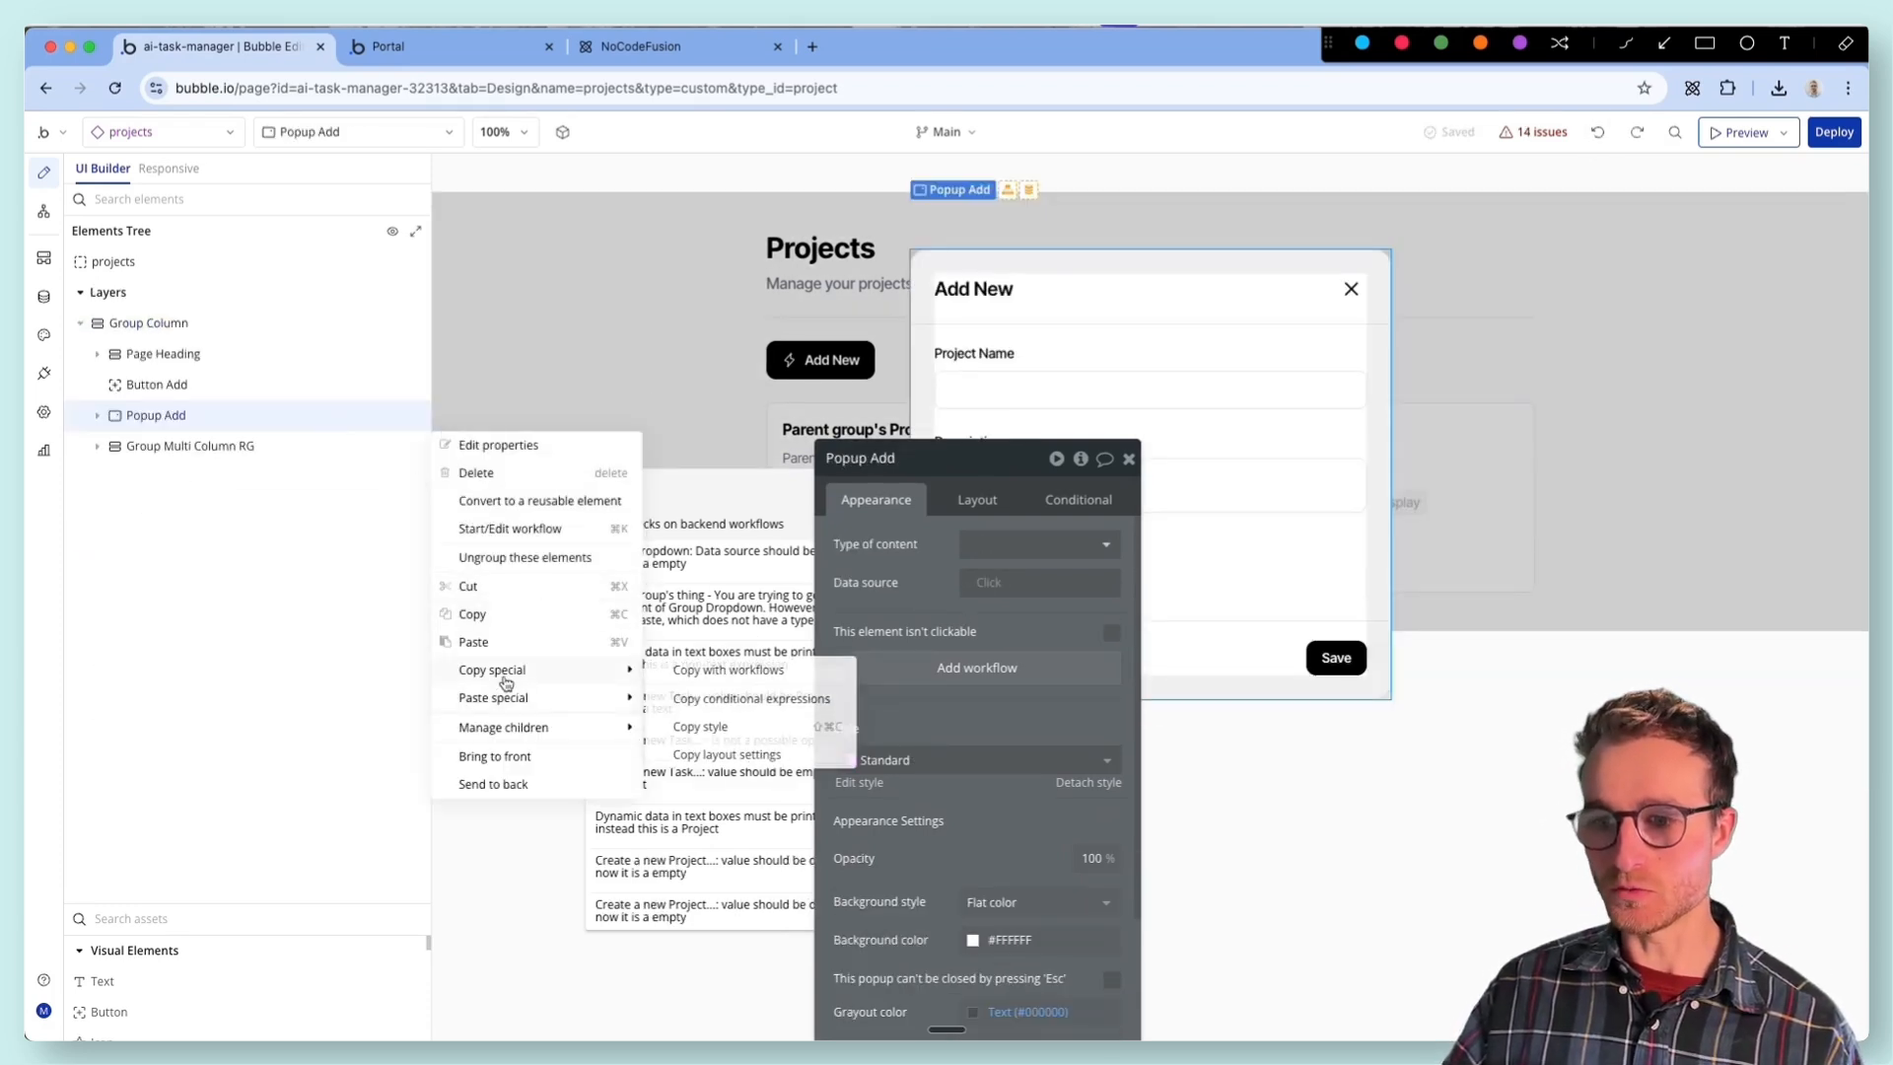
click(734, 675)
right_click(213, 262)
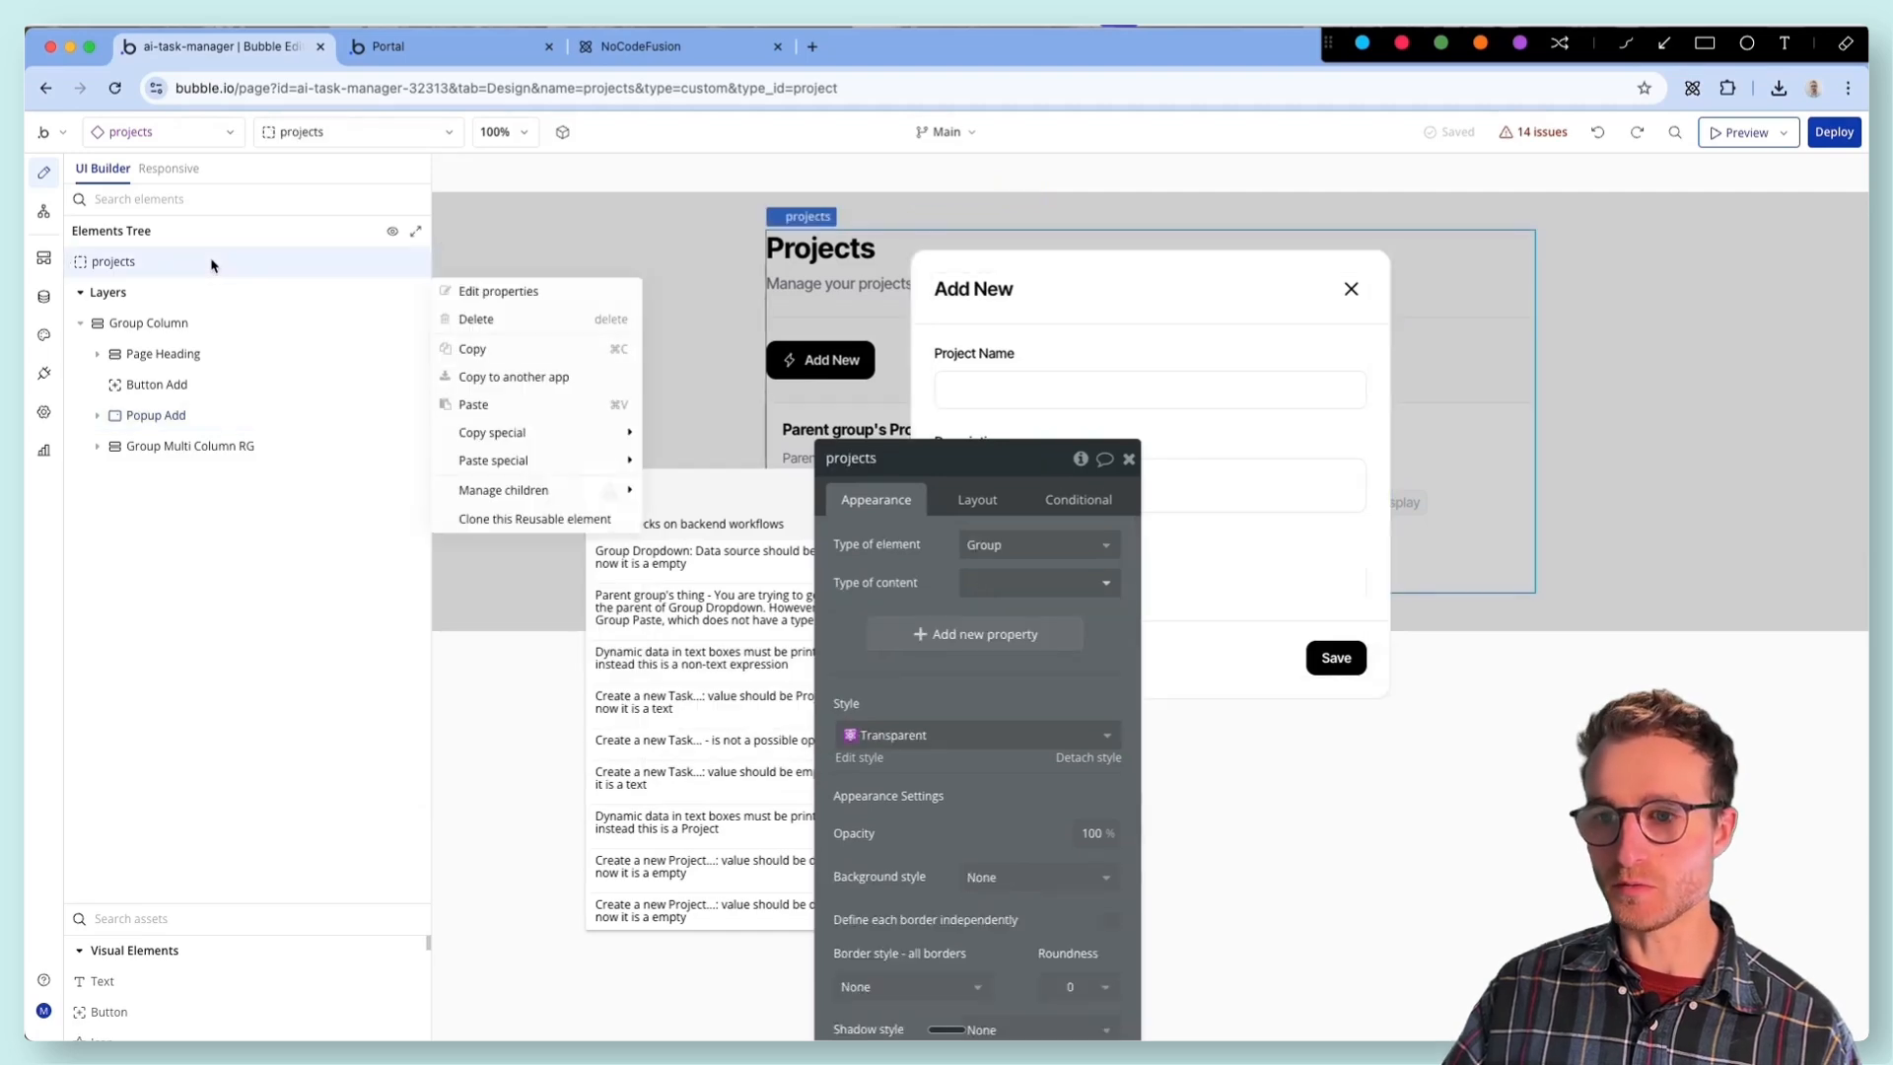
mouse_move(544, 463)
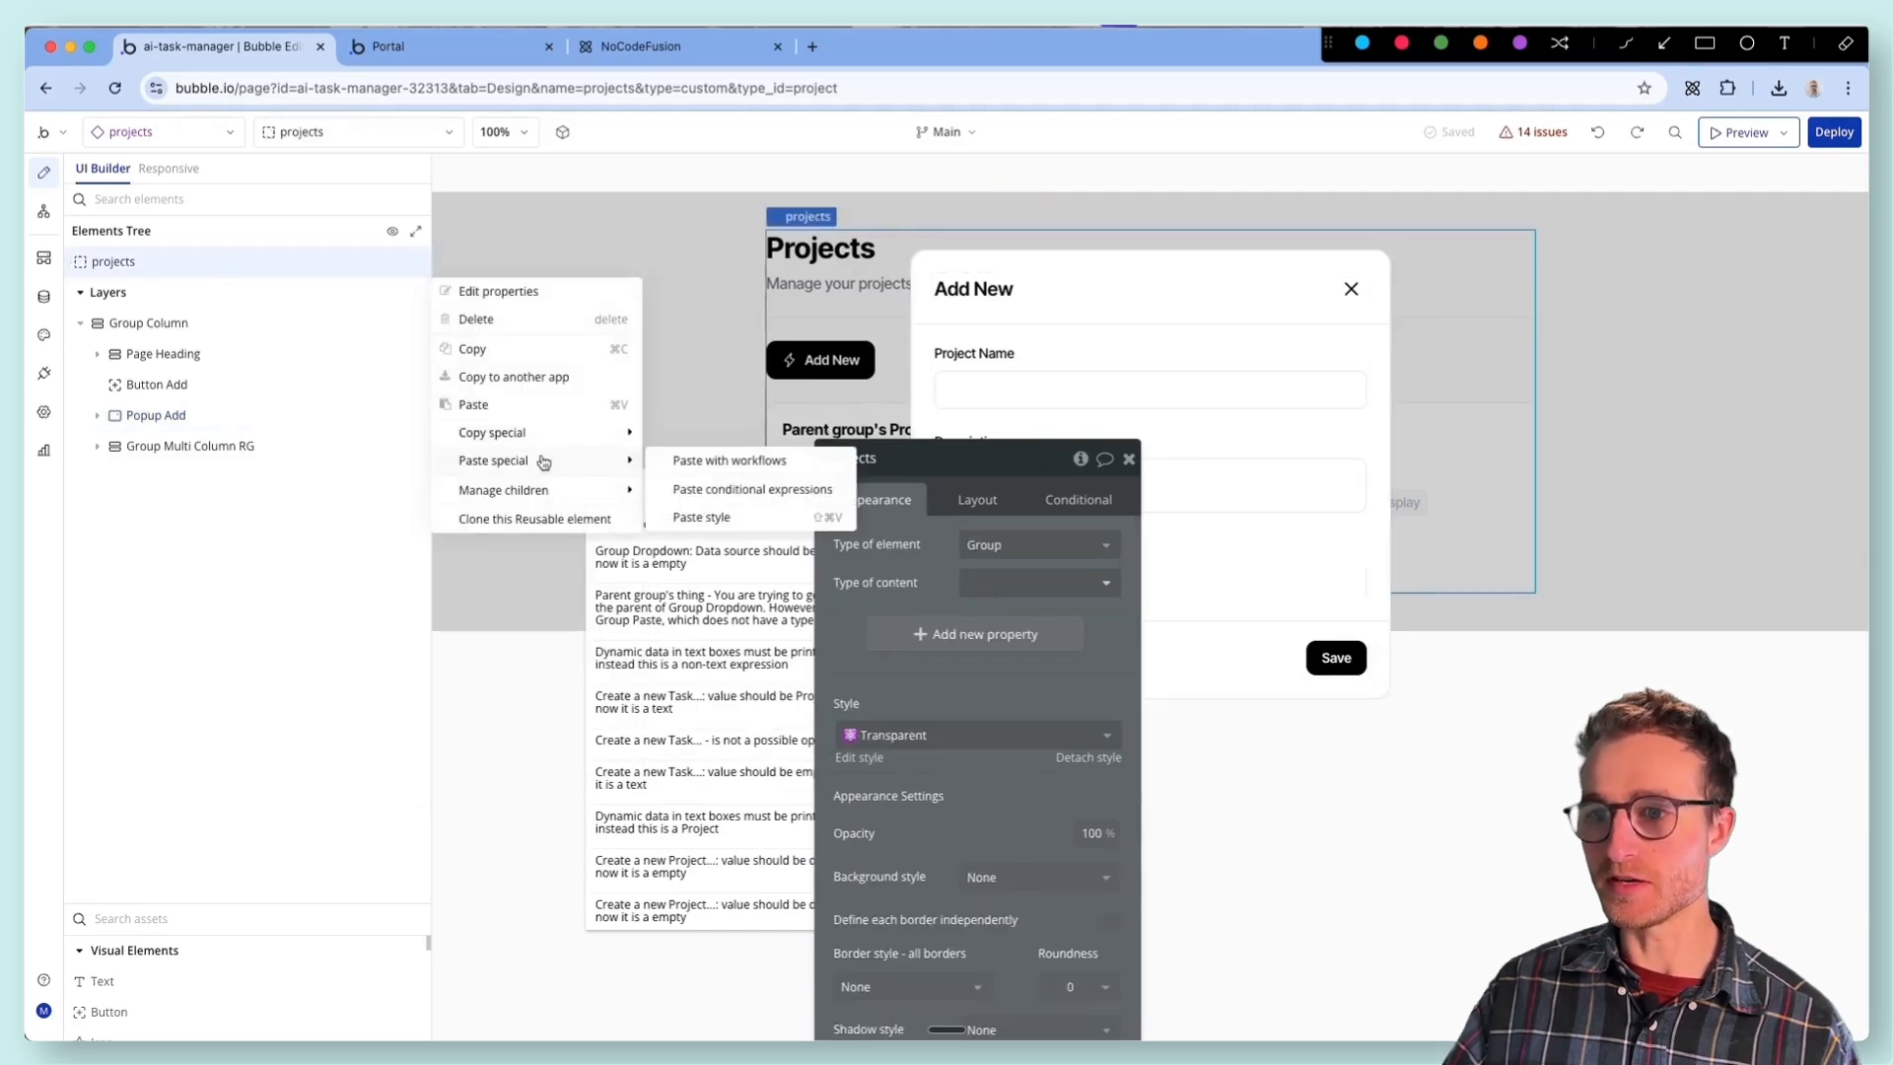
click(747, 462)
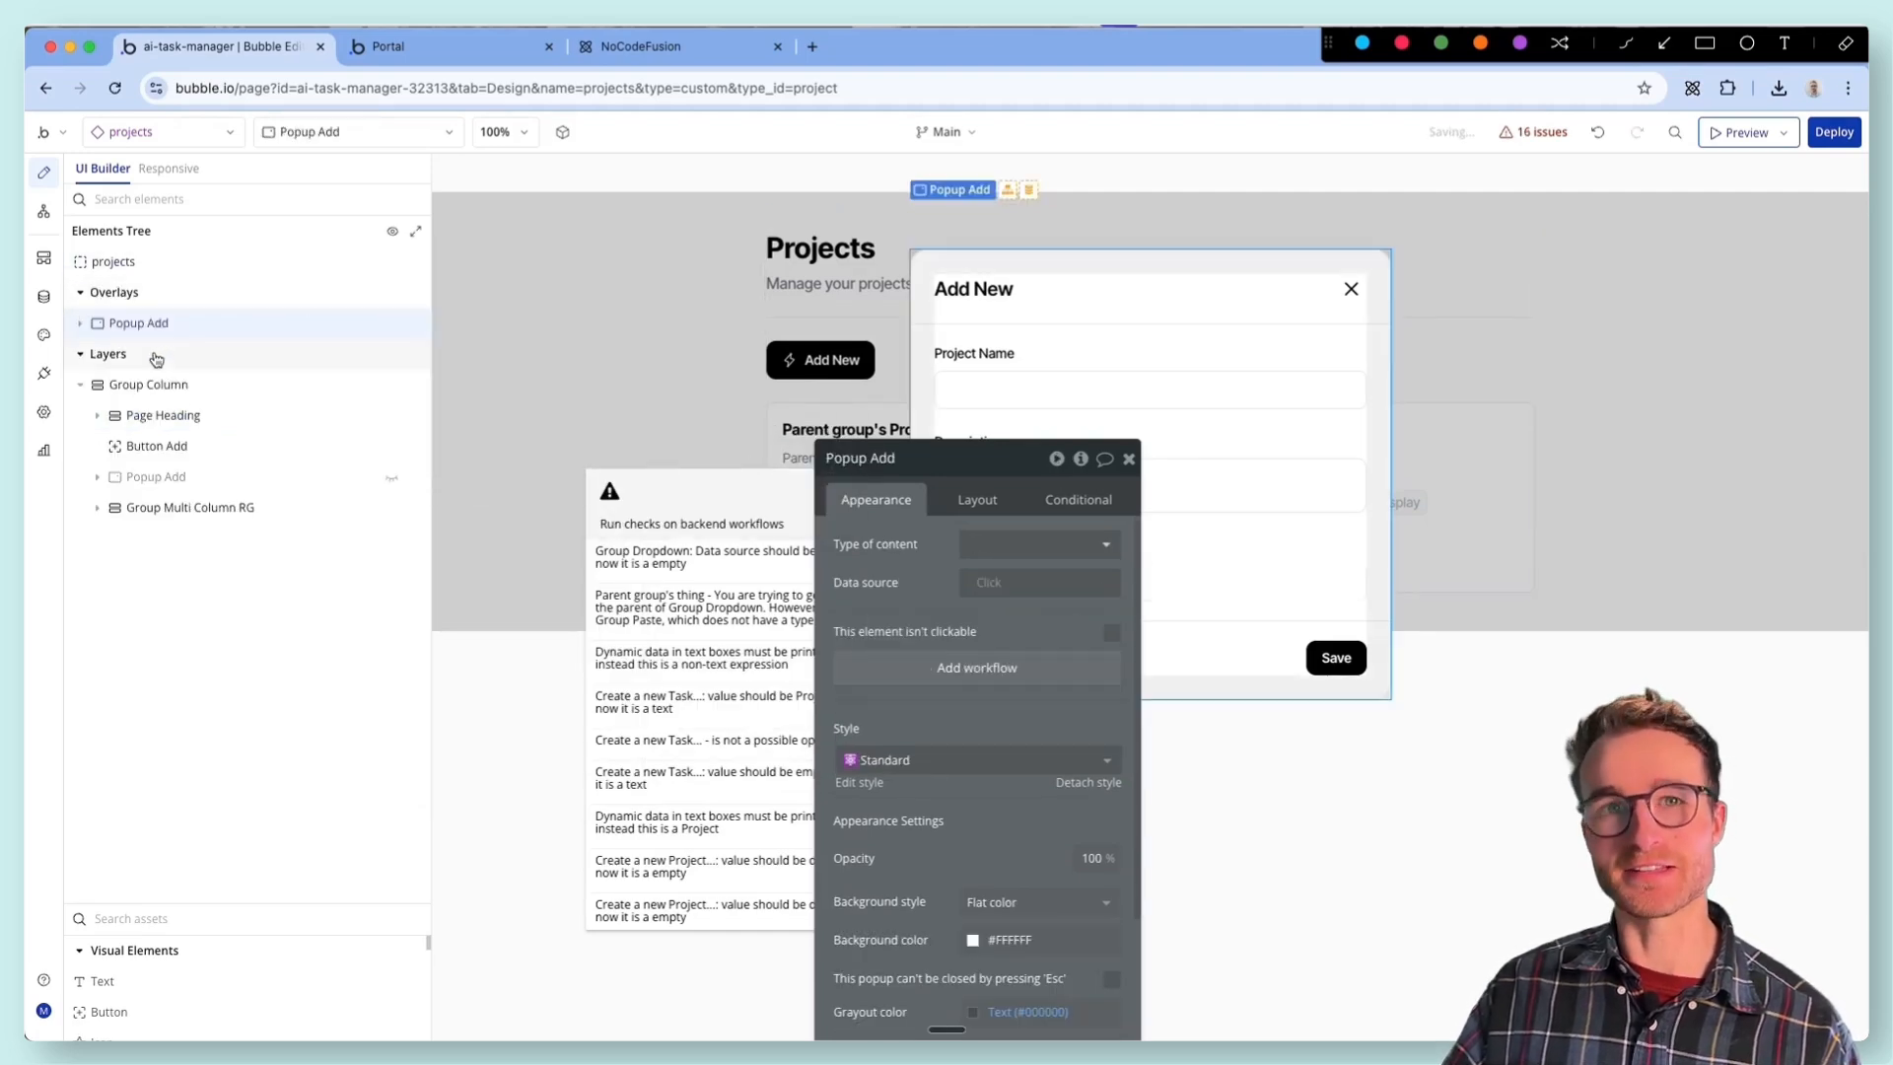
scroll(156, 340, up, 5)
scroll(360, 647, down, 5)
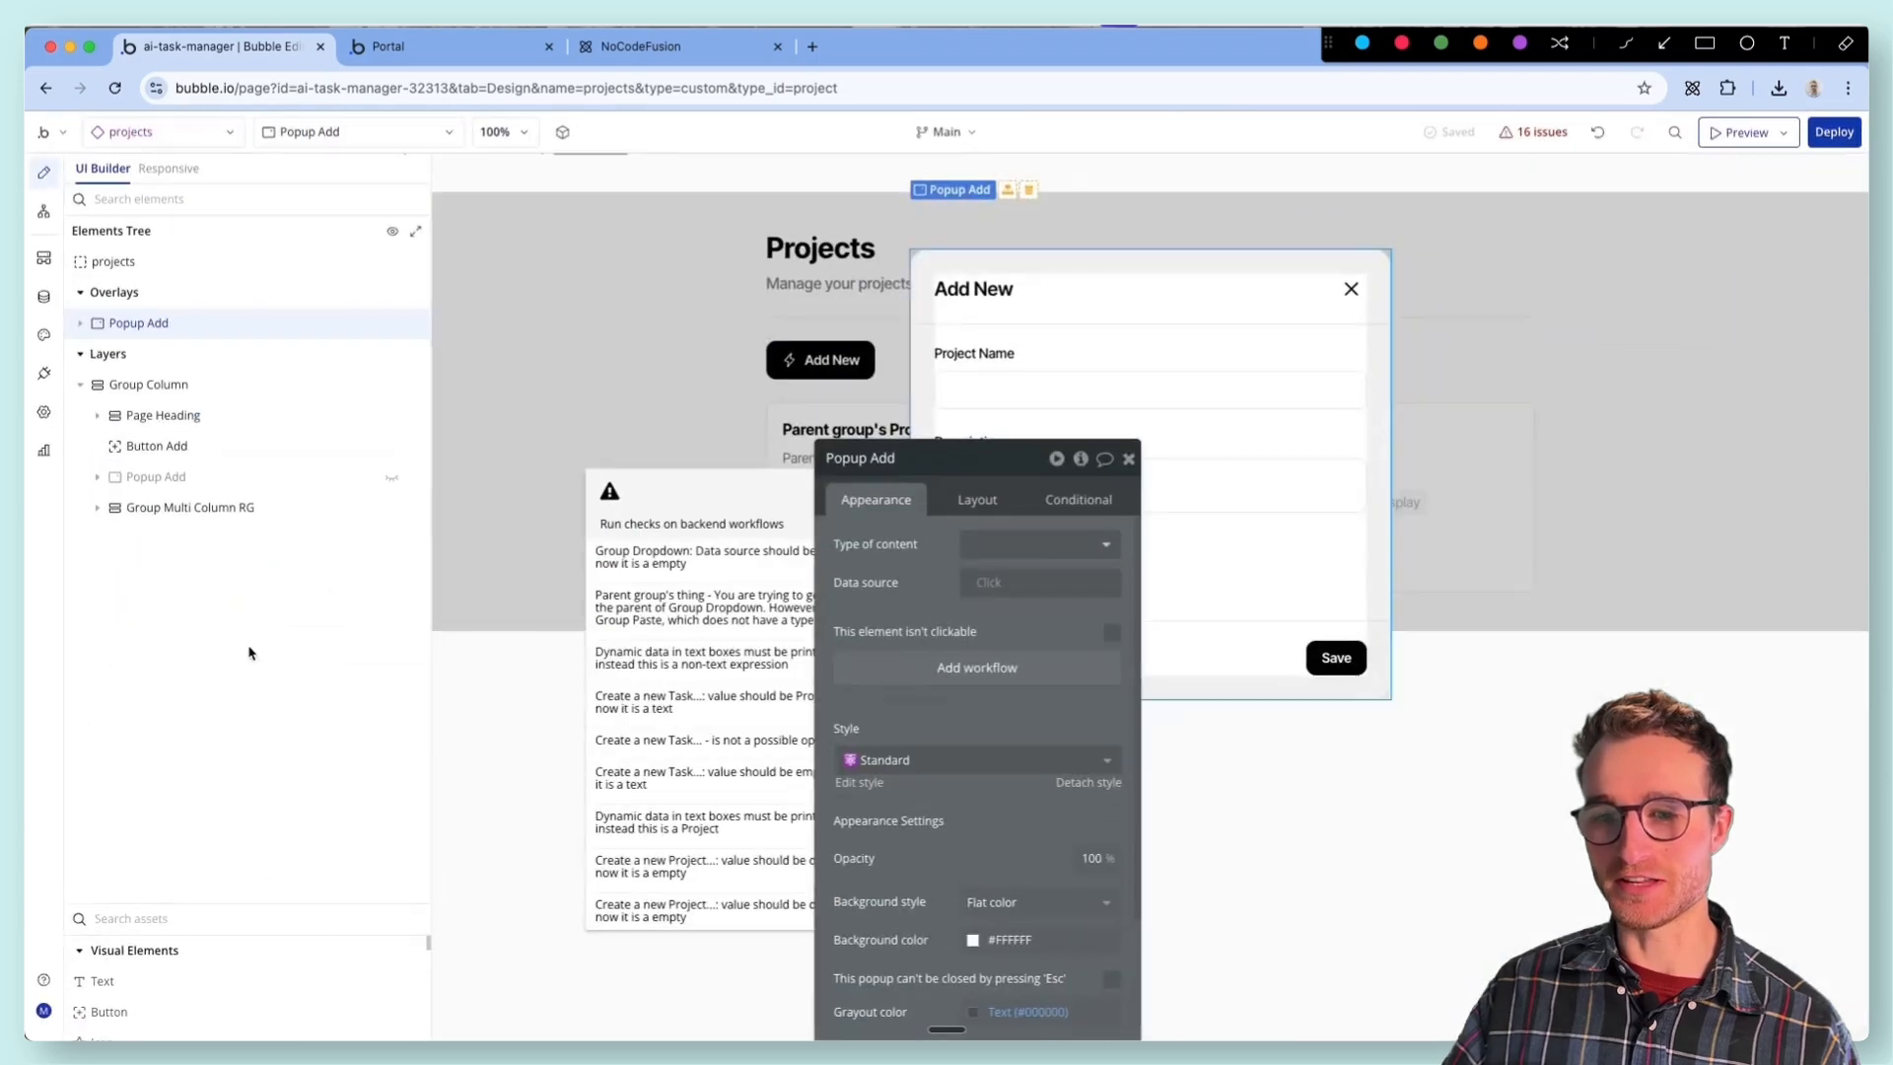
- Rename the original popup inside Group Column to Popup Add old and list the actions that reference it
click(185, 480)
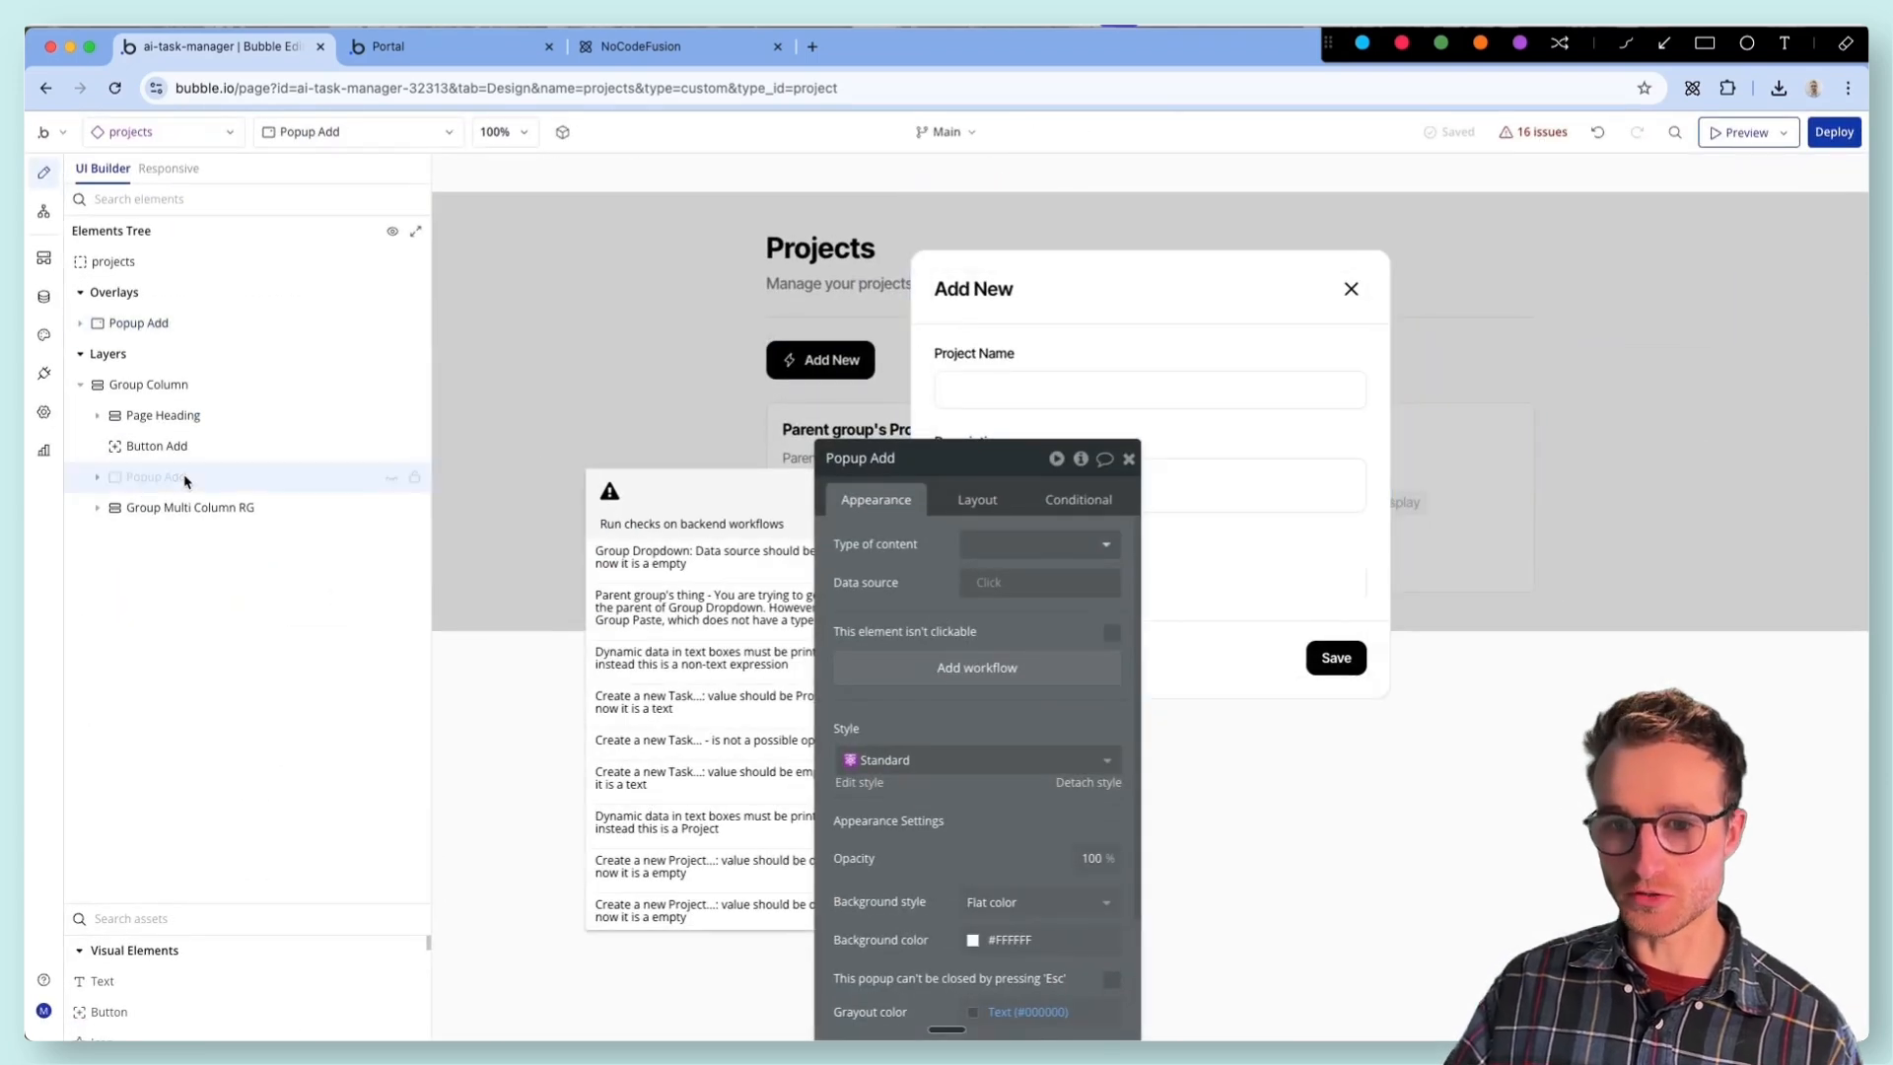
click(1081, 459)
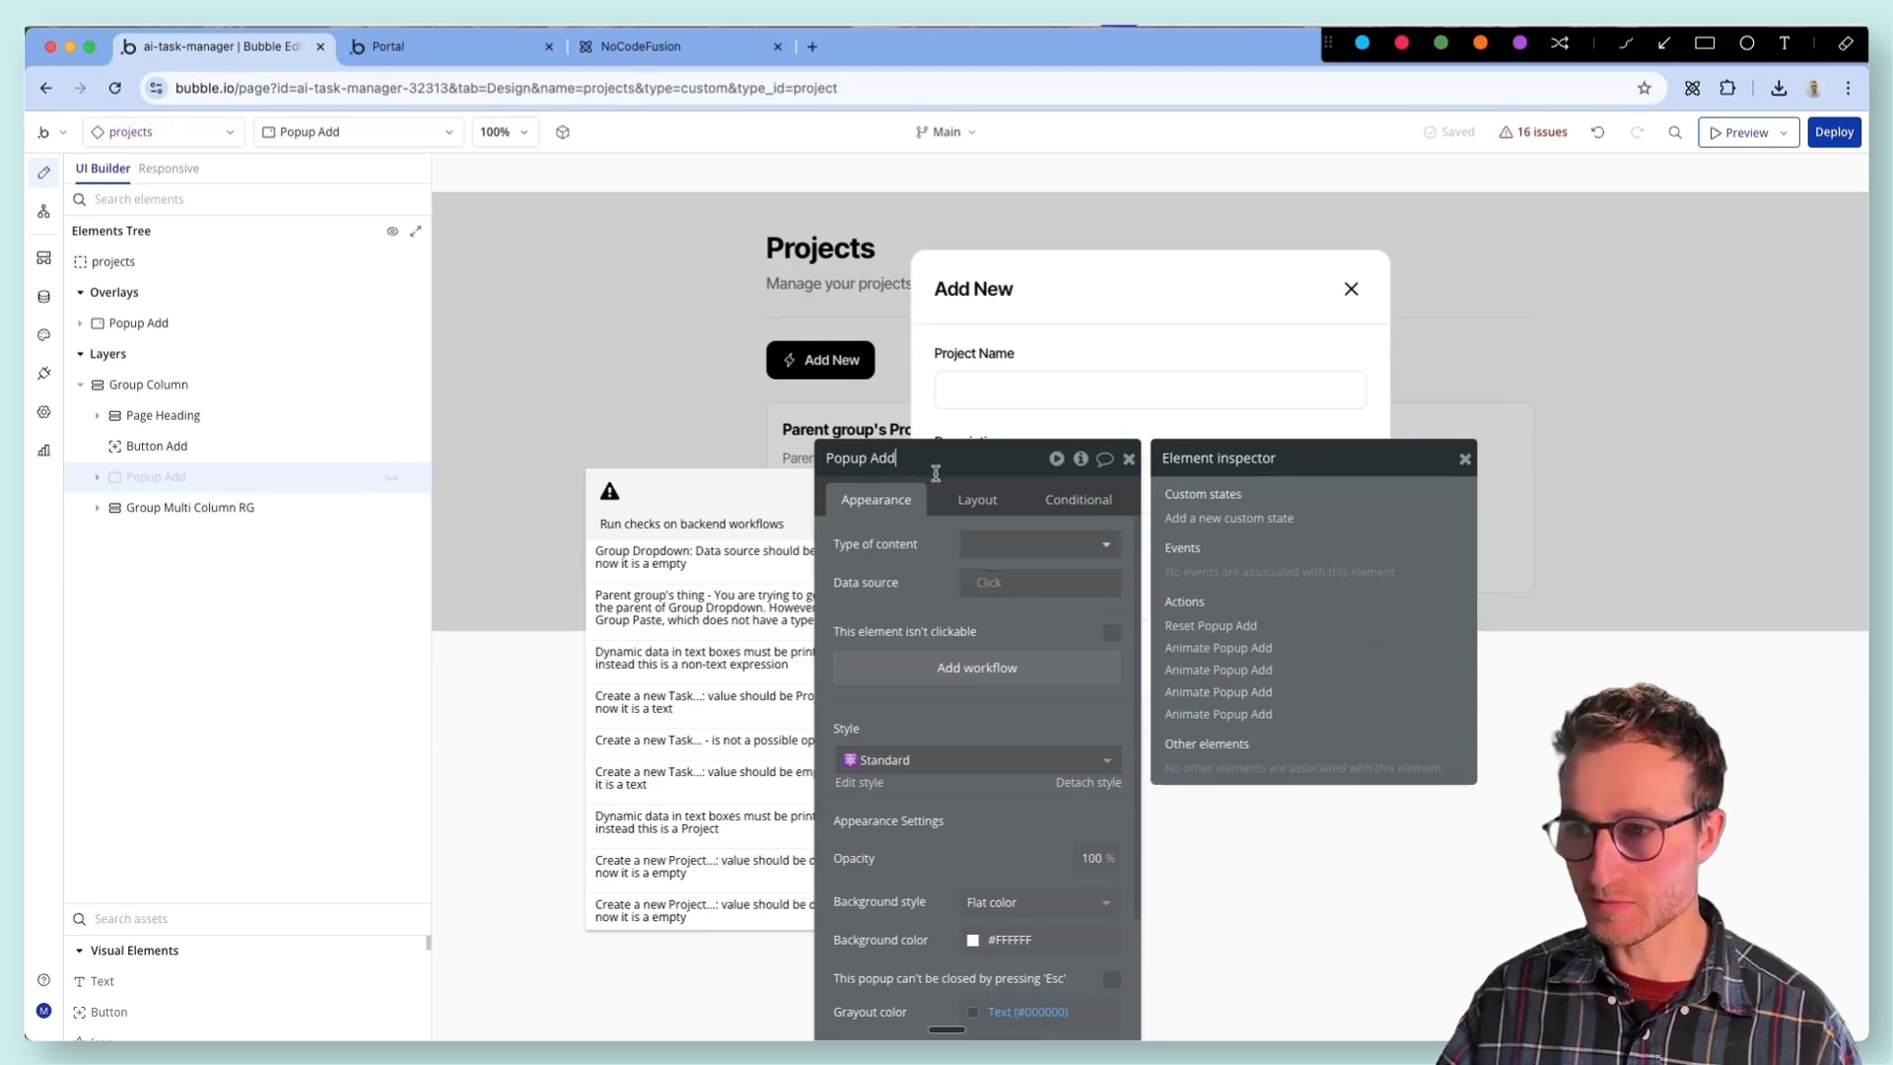
key(Return)
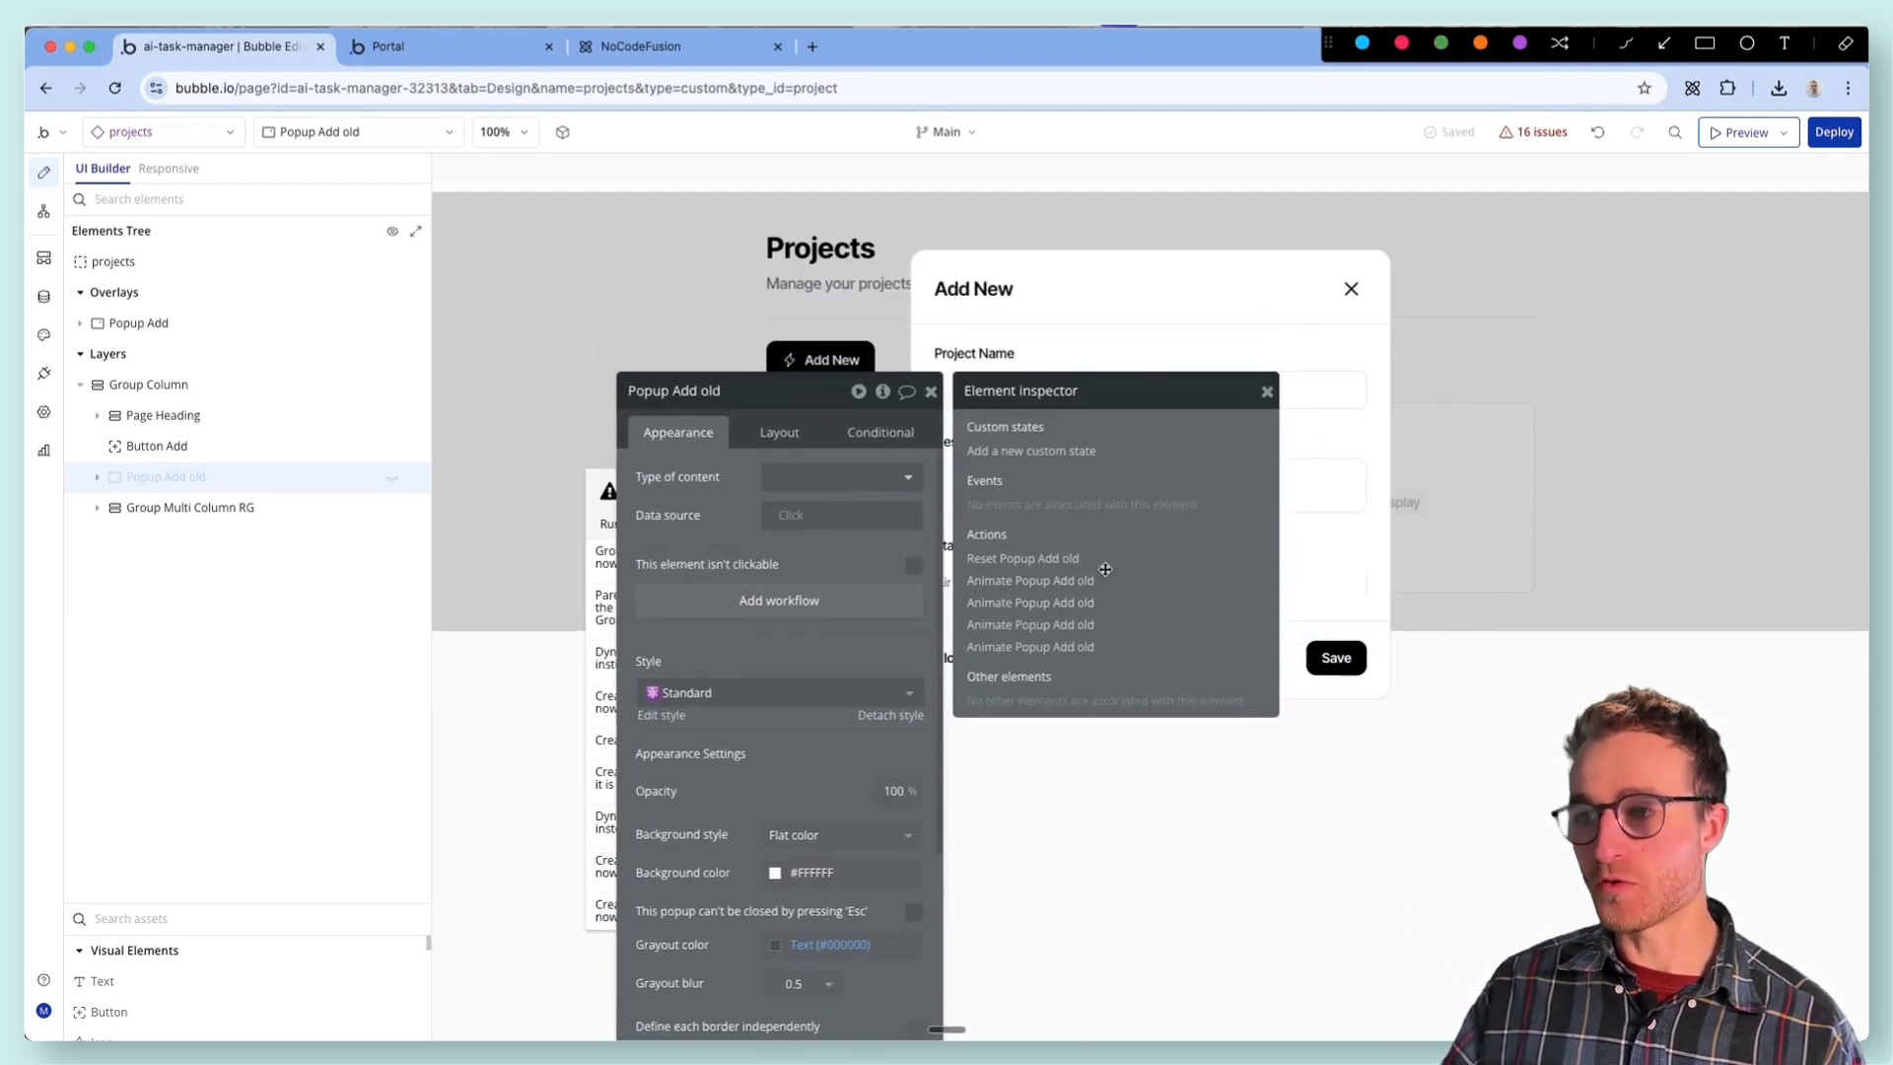
- Set the element of the Reset data action in the original Button Save flow to Popup Add
click(1060, 559)
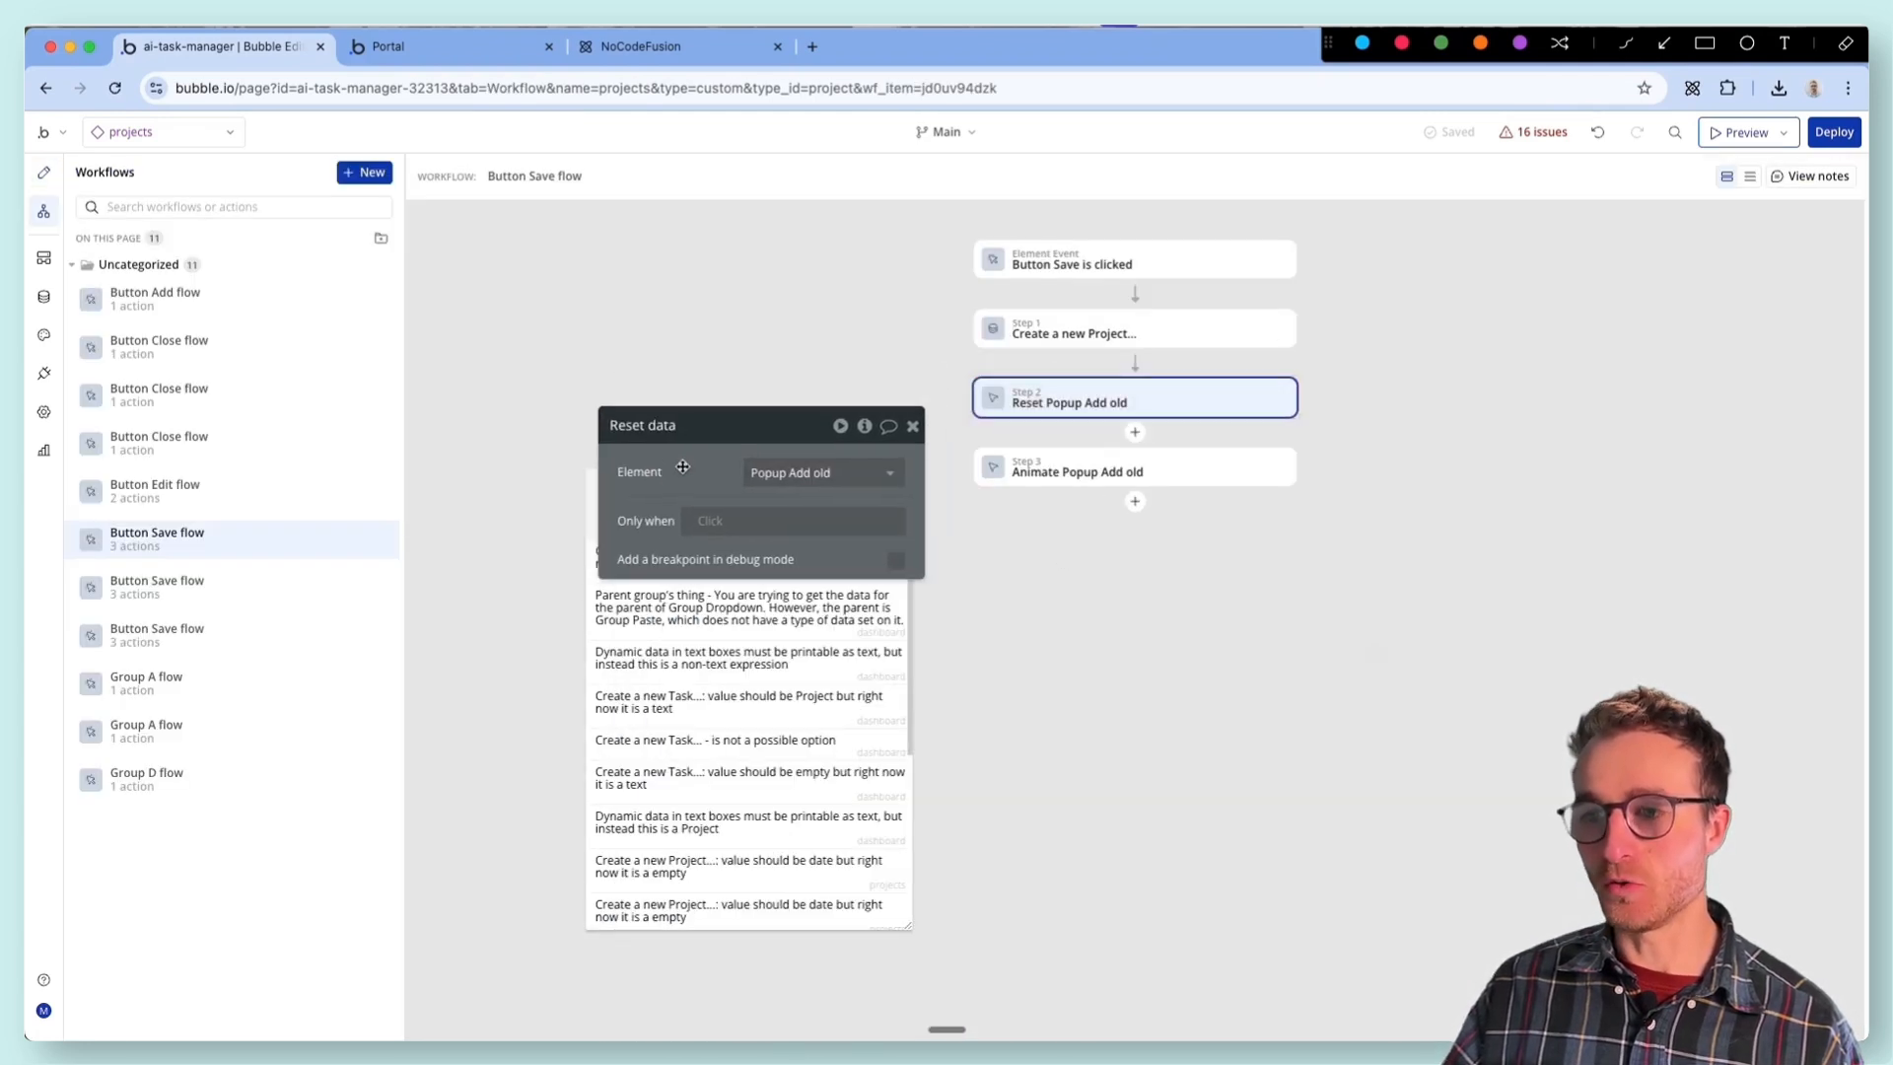
click(805, 488)
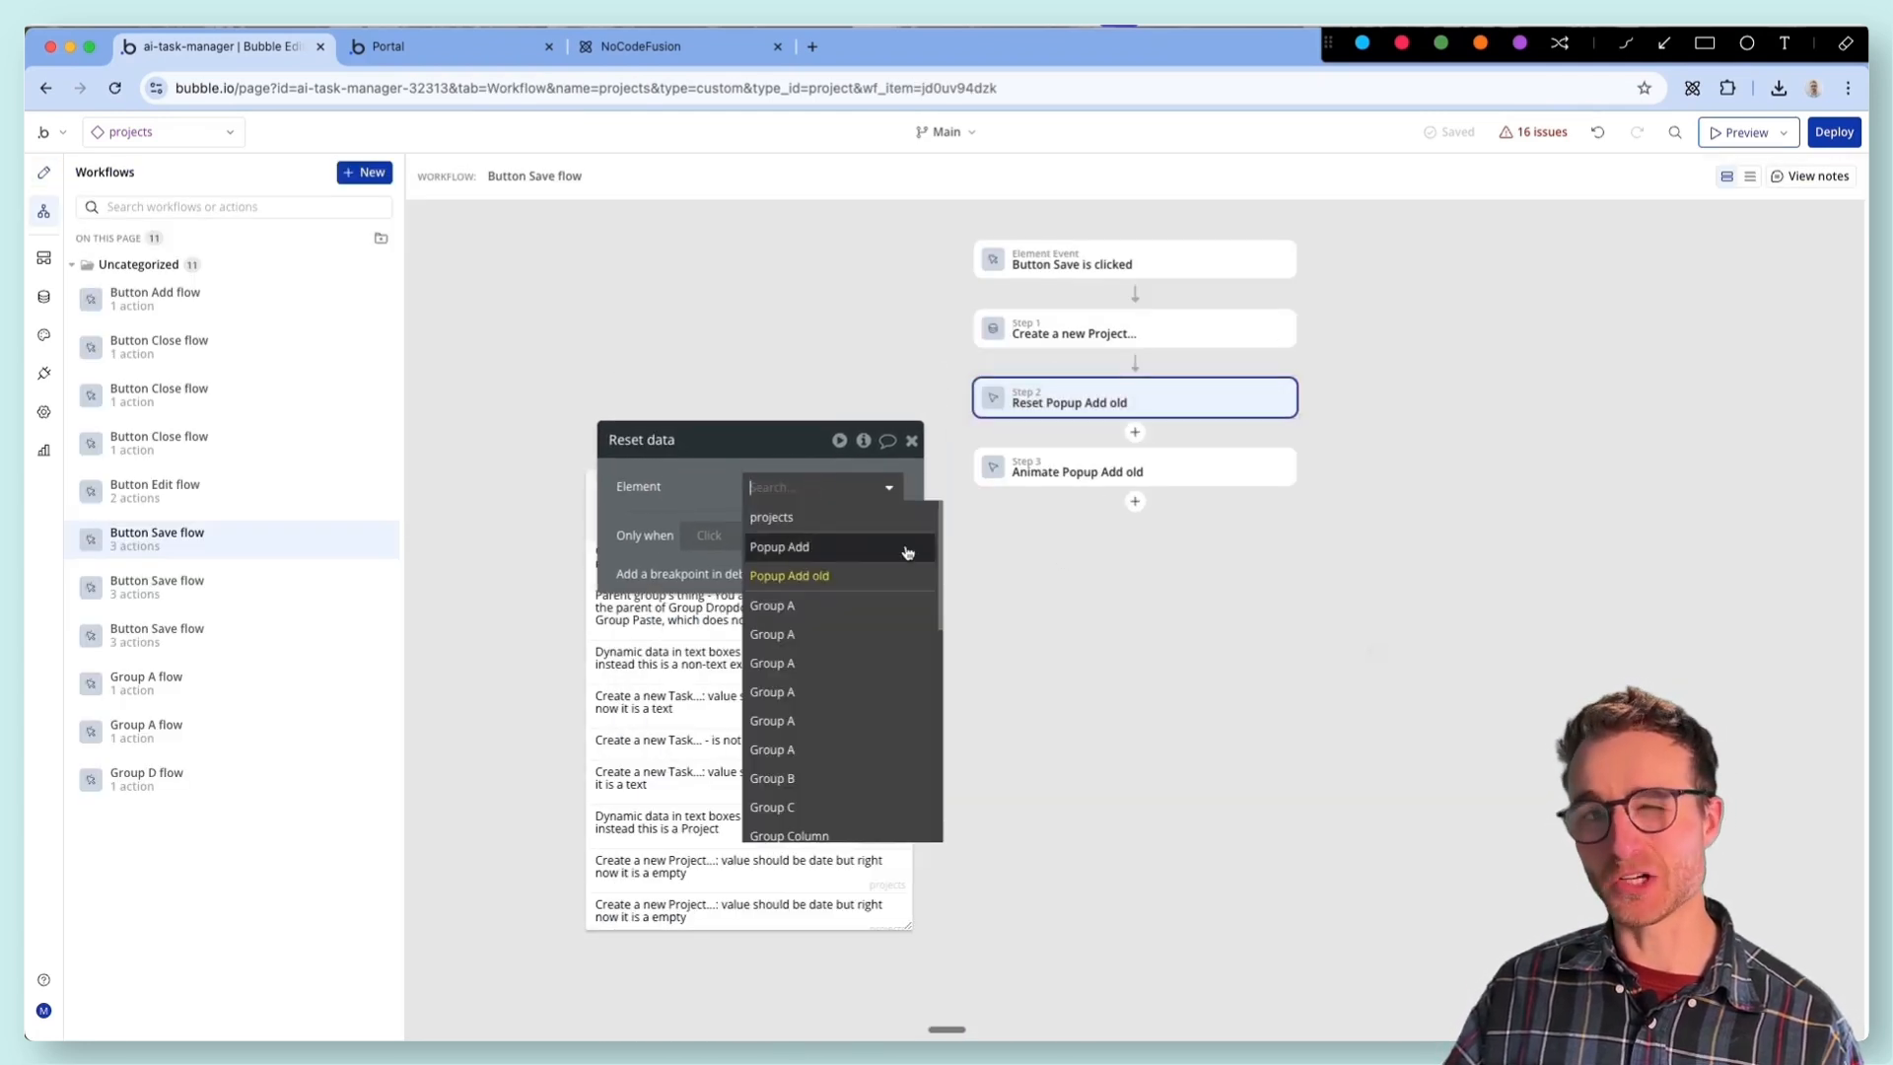
click(843, 548)
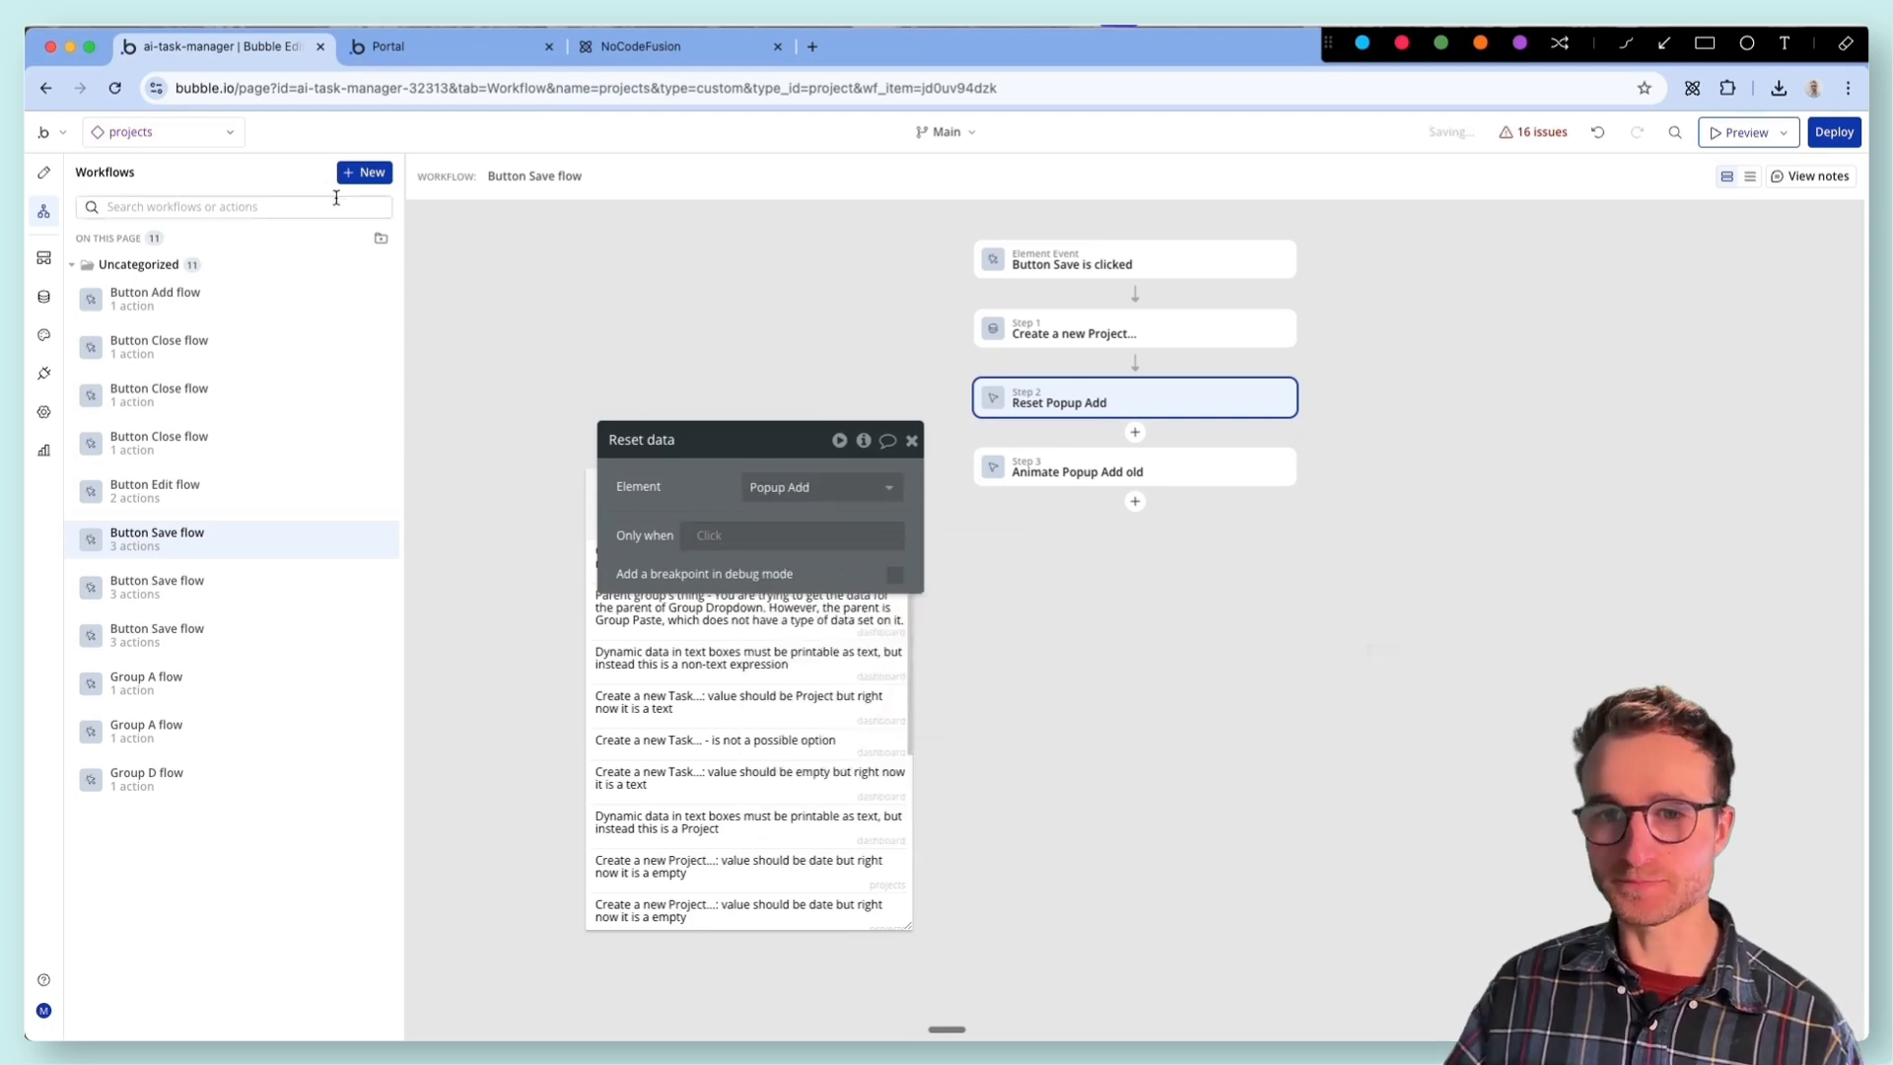
- Find the remaining references to Popup Add old and set the Button Save flow's Animate action to Popup Add
click(43, 171)
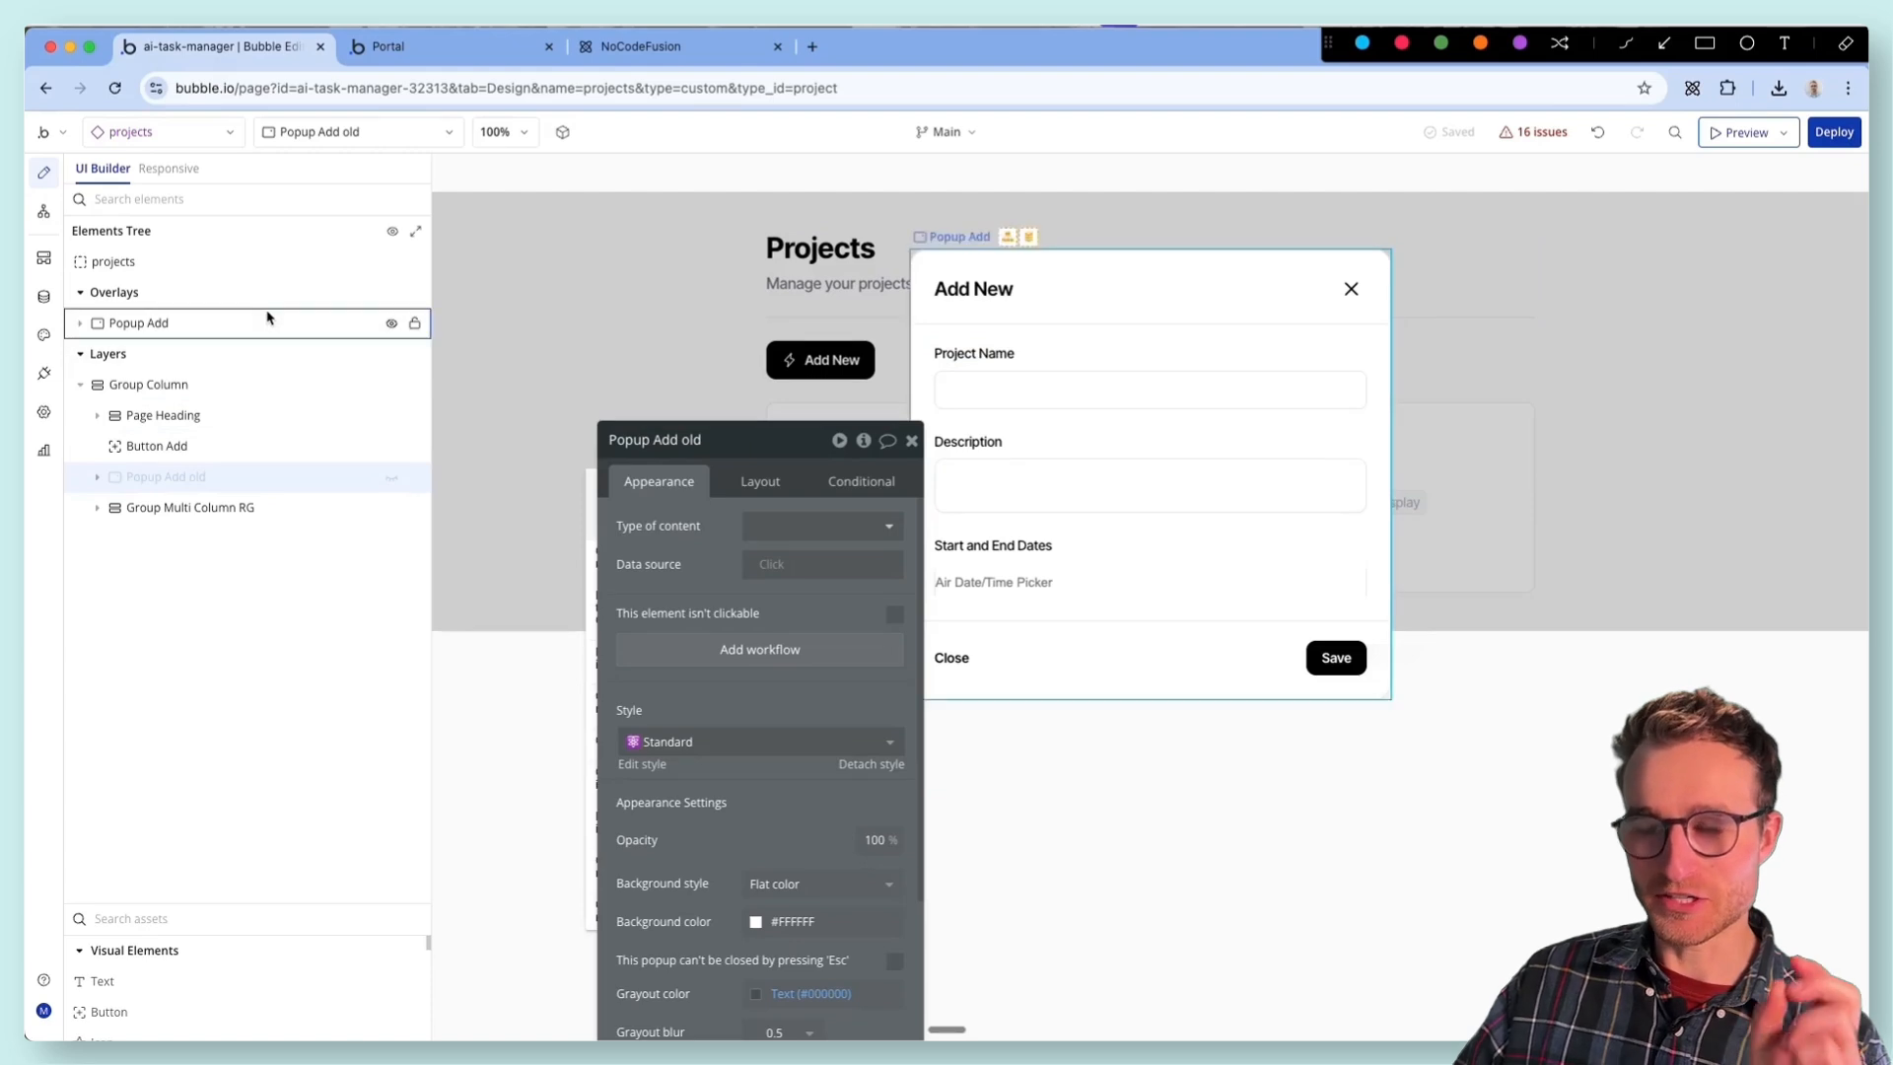
mouse_move(268, 317)
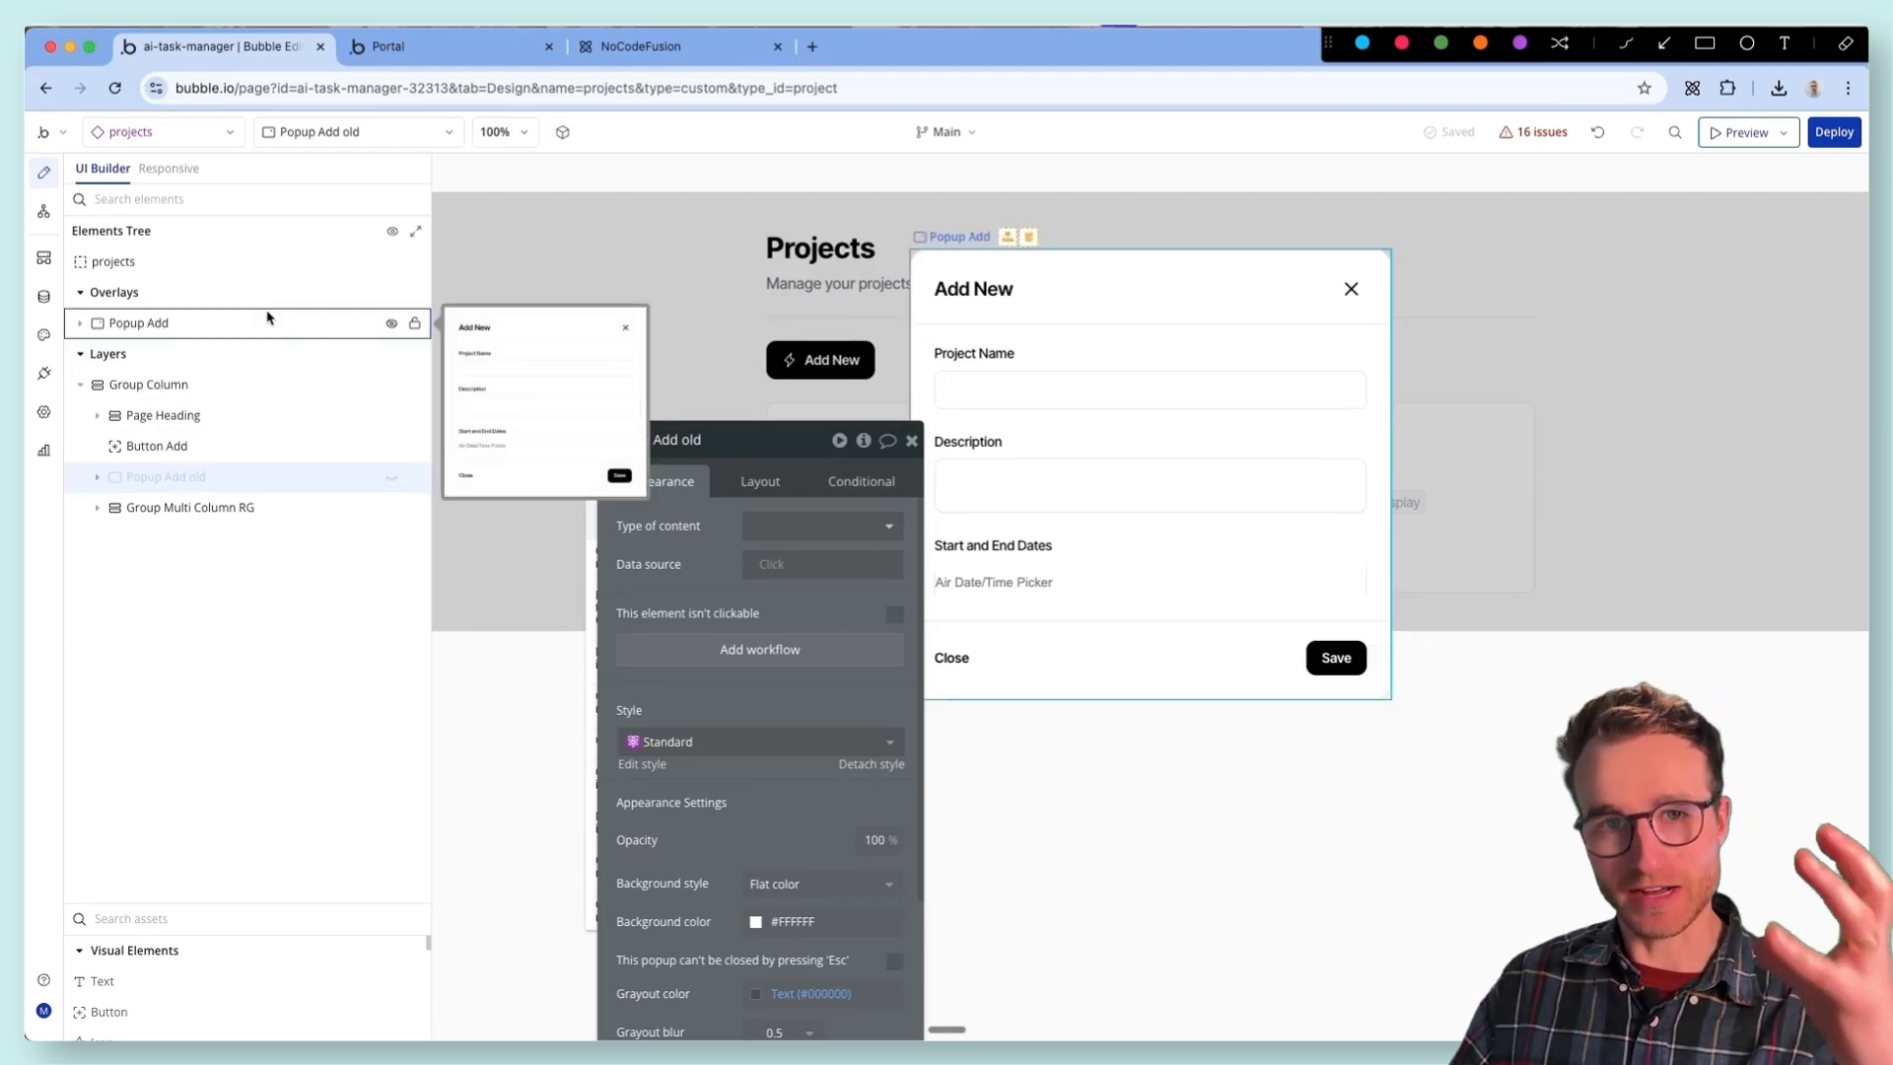
drag(704, 562, 698, 477)
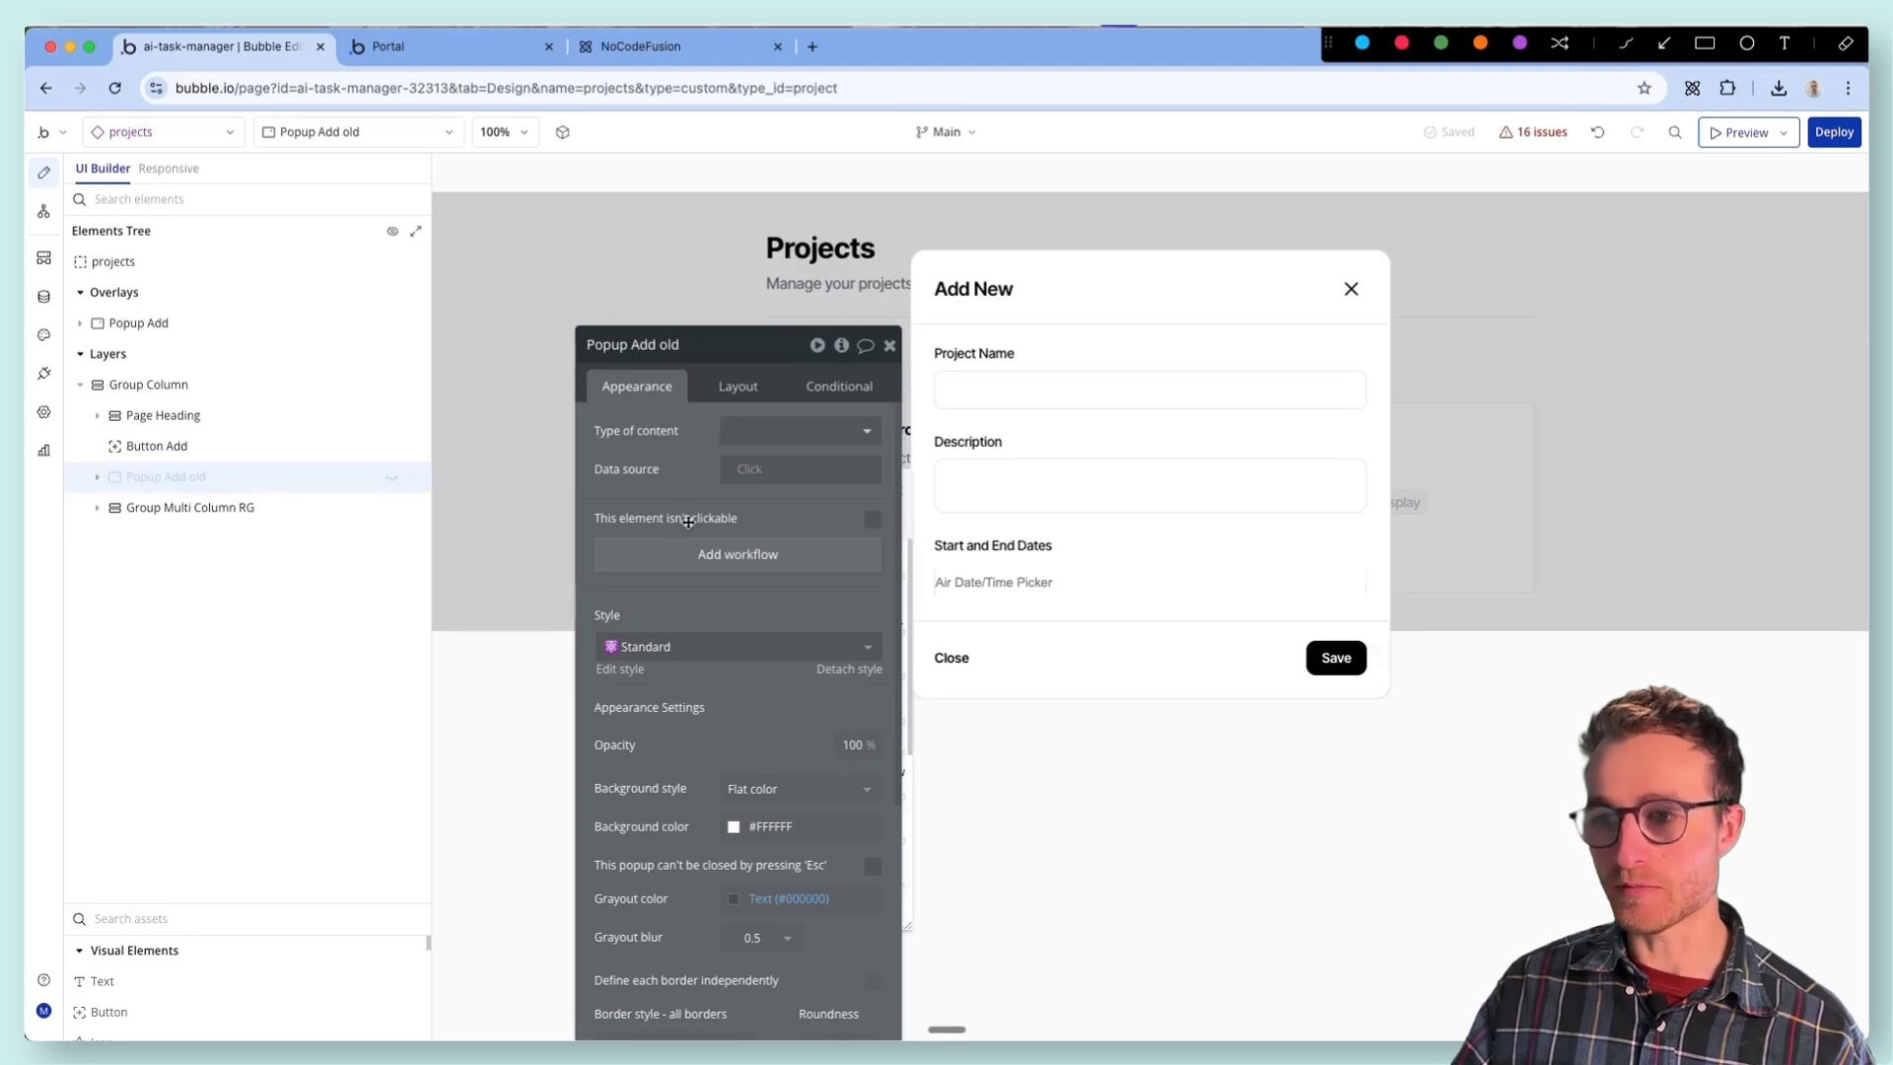
click(843, 345)
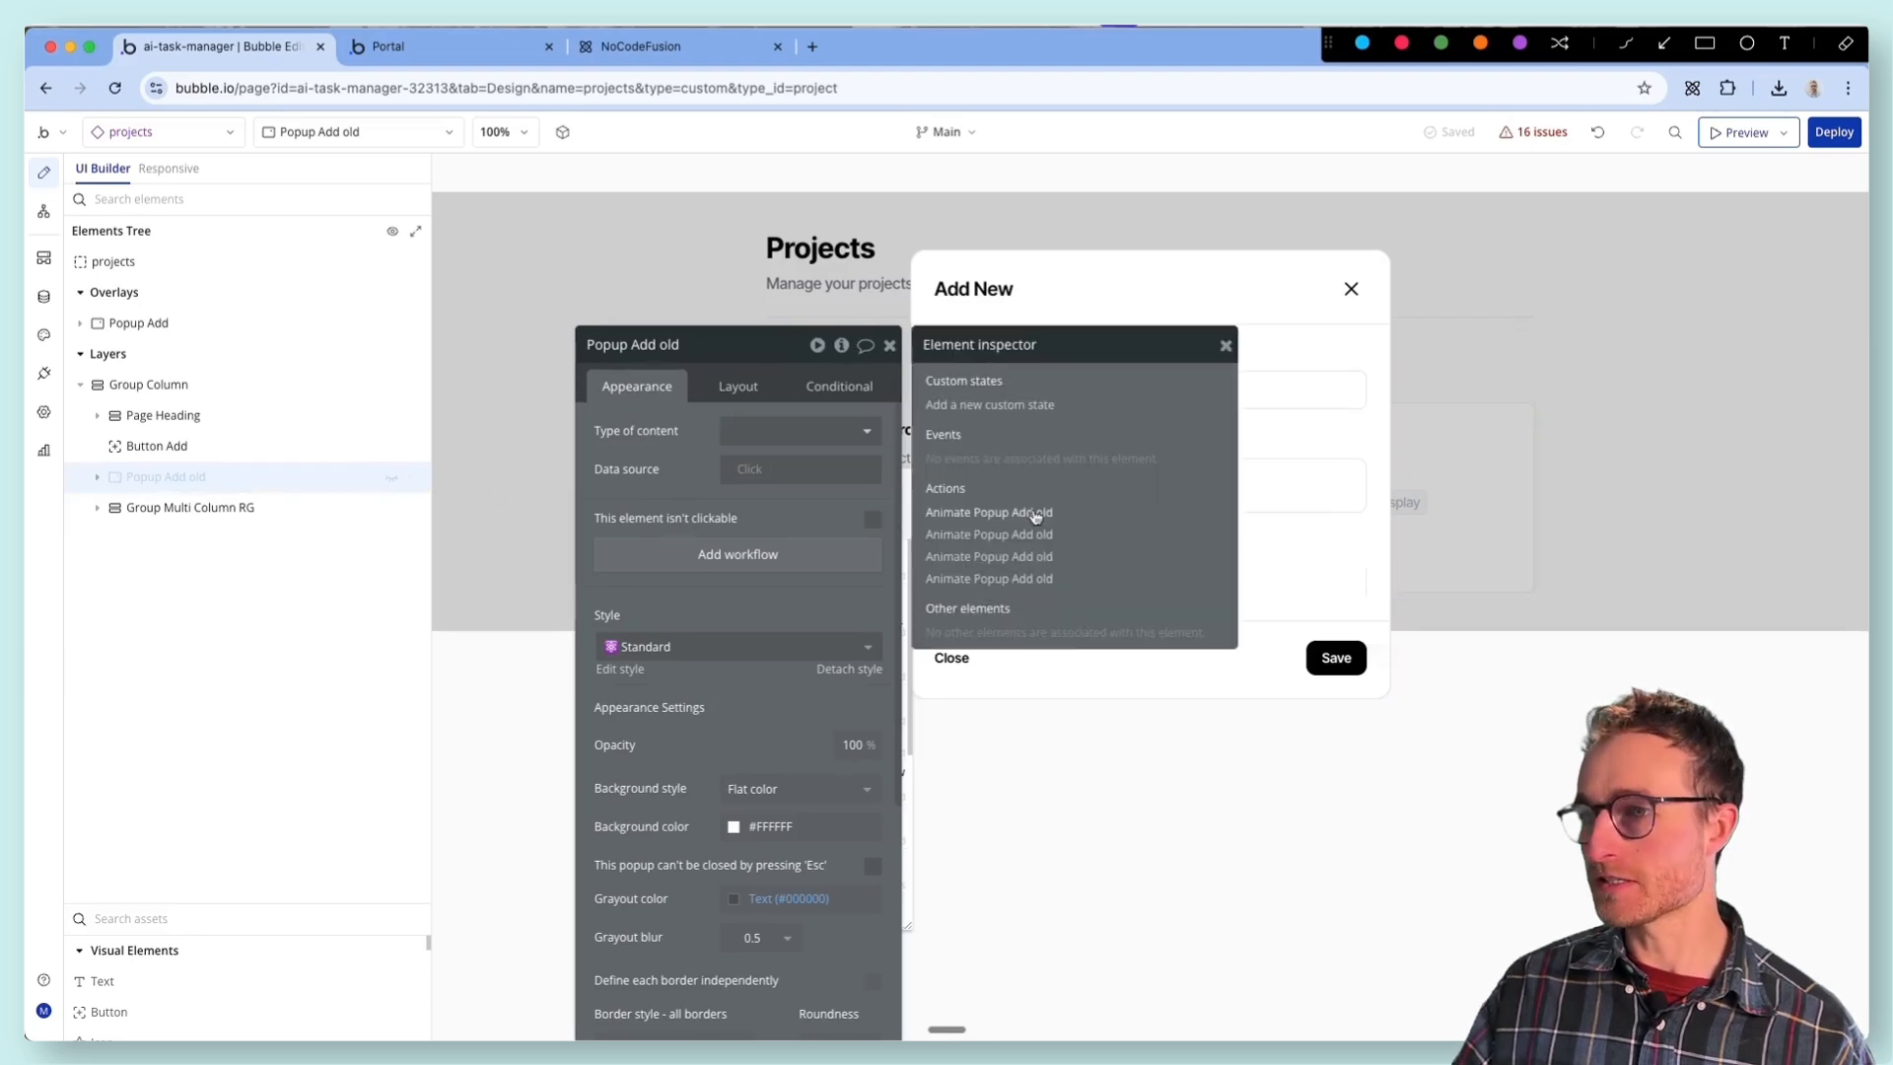
click(1034, 514)
click(794, 392)
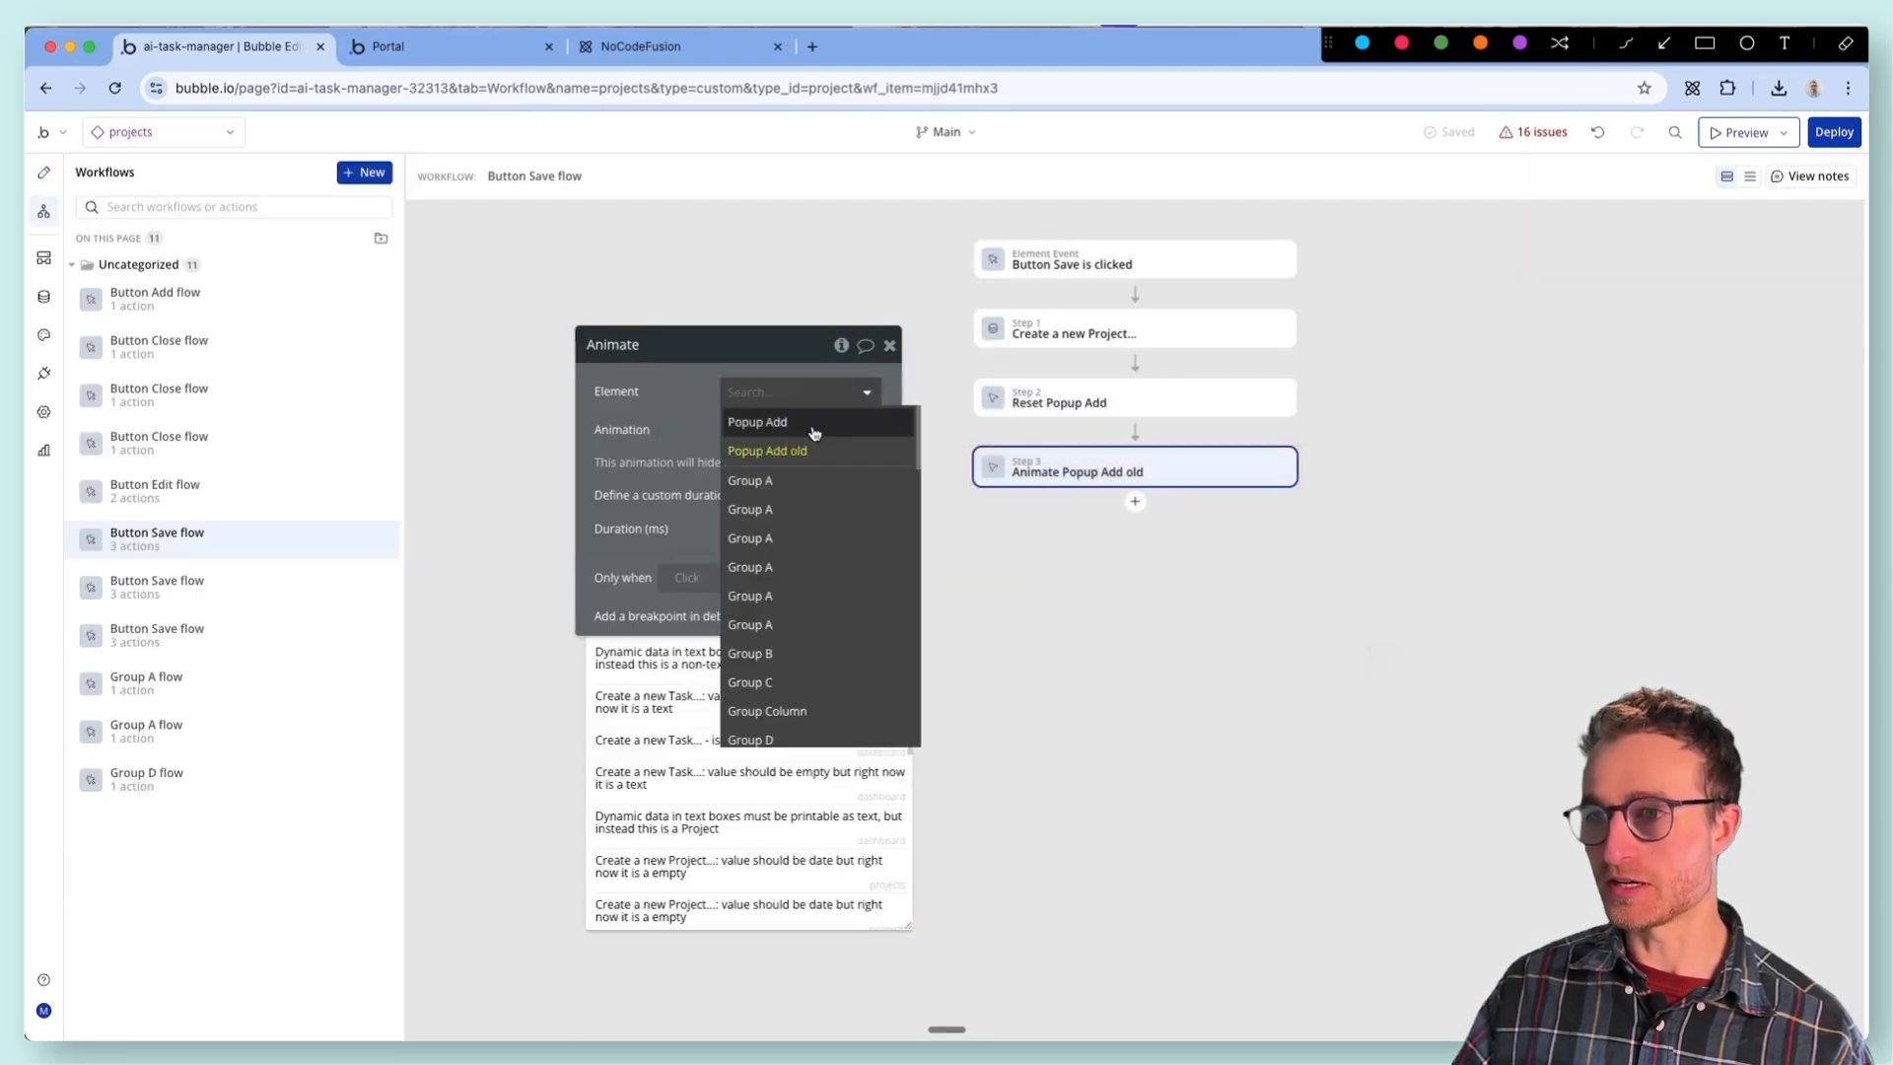
click(757, 422)
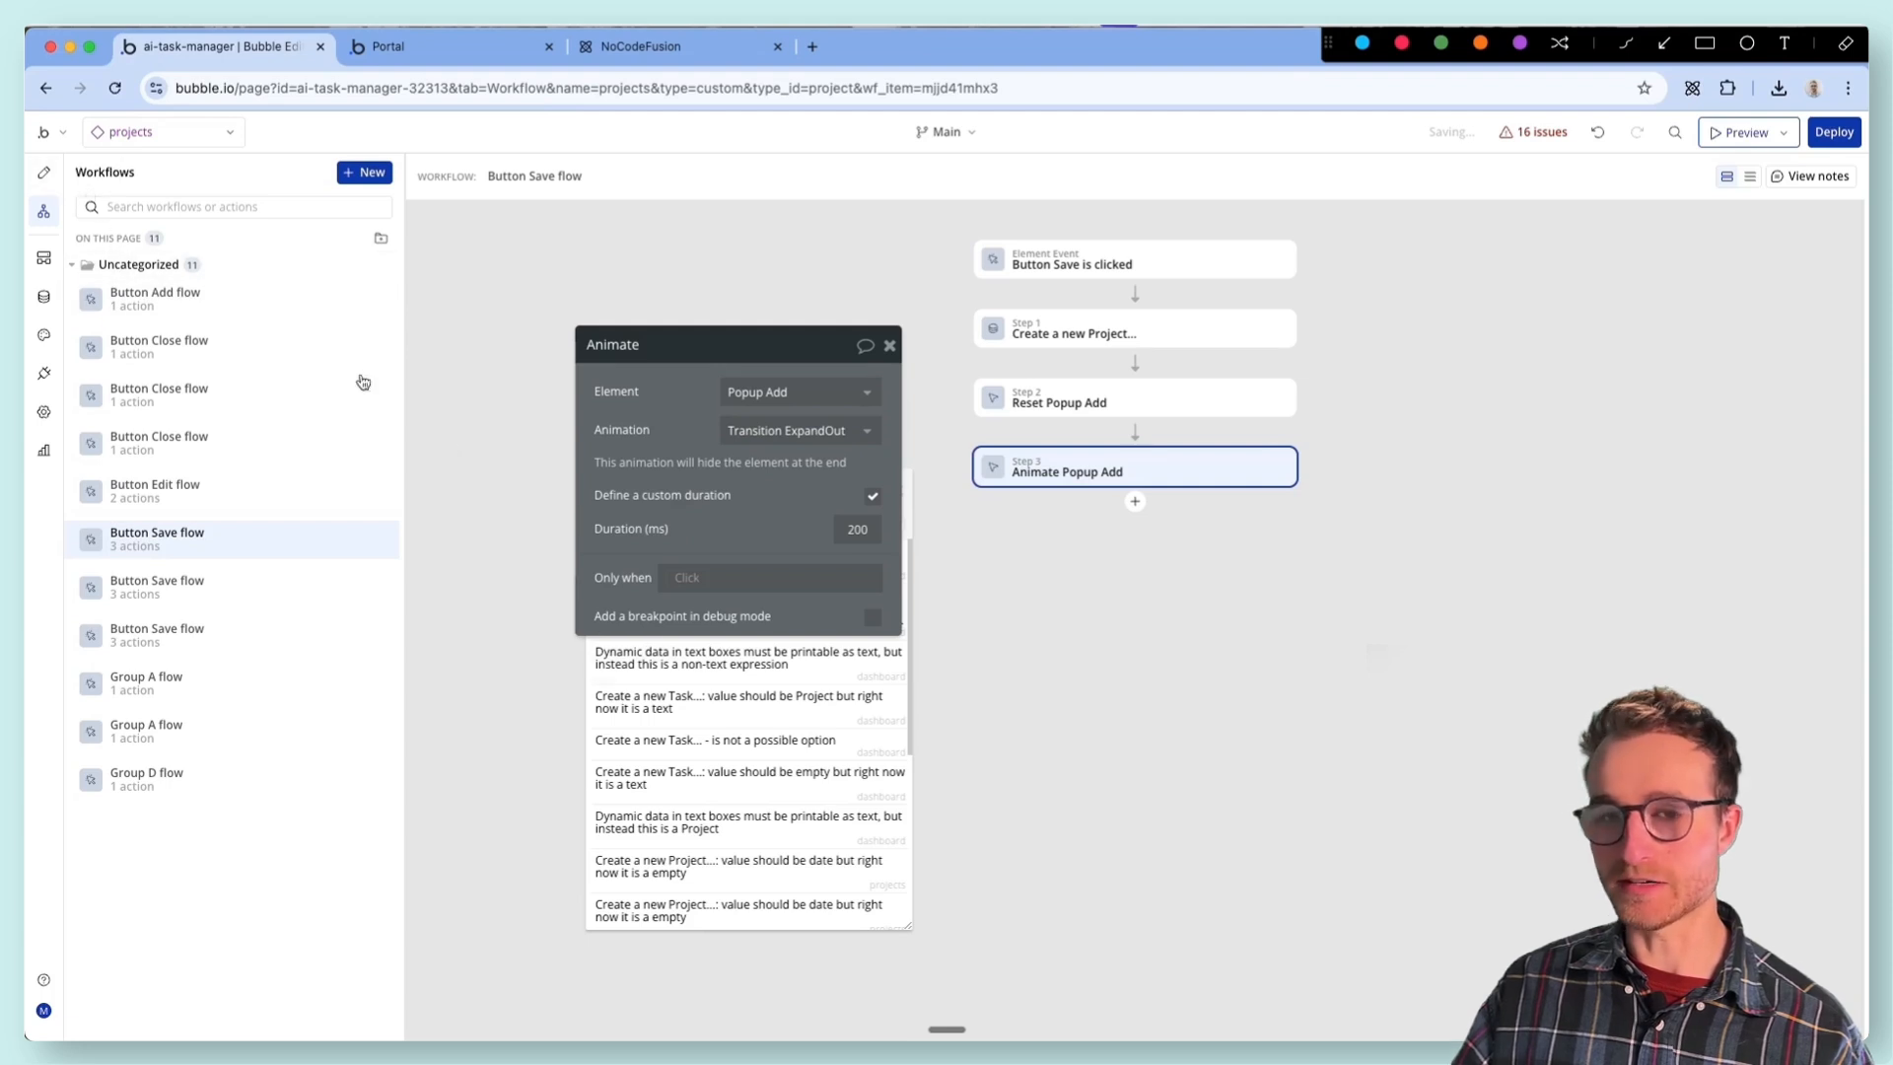
- Open the next Animate action that references Popup Add old and change its element to Popup Add
click(43, 171)
click(844, 346)
click(1025, 516)
click(862, 394)
click(826, 422)
- Set the element of the Animate action in the Group A flow to Popup Add
click(31, 167)
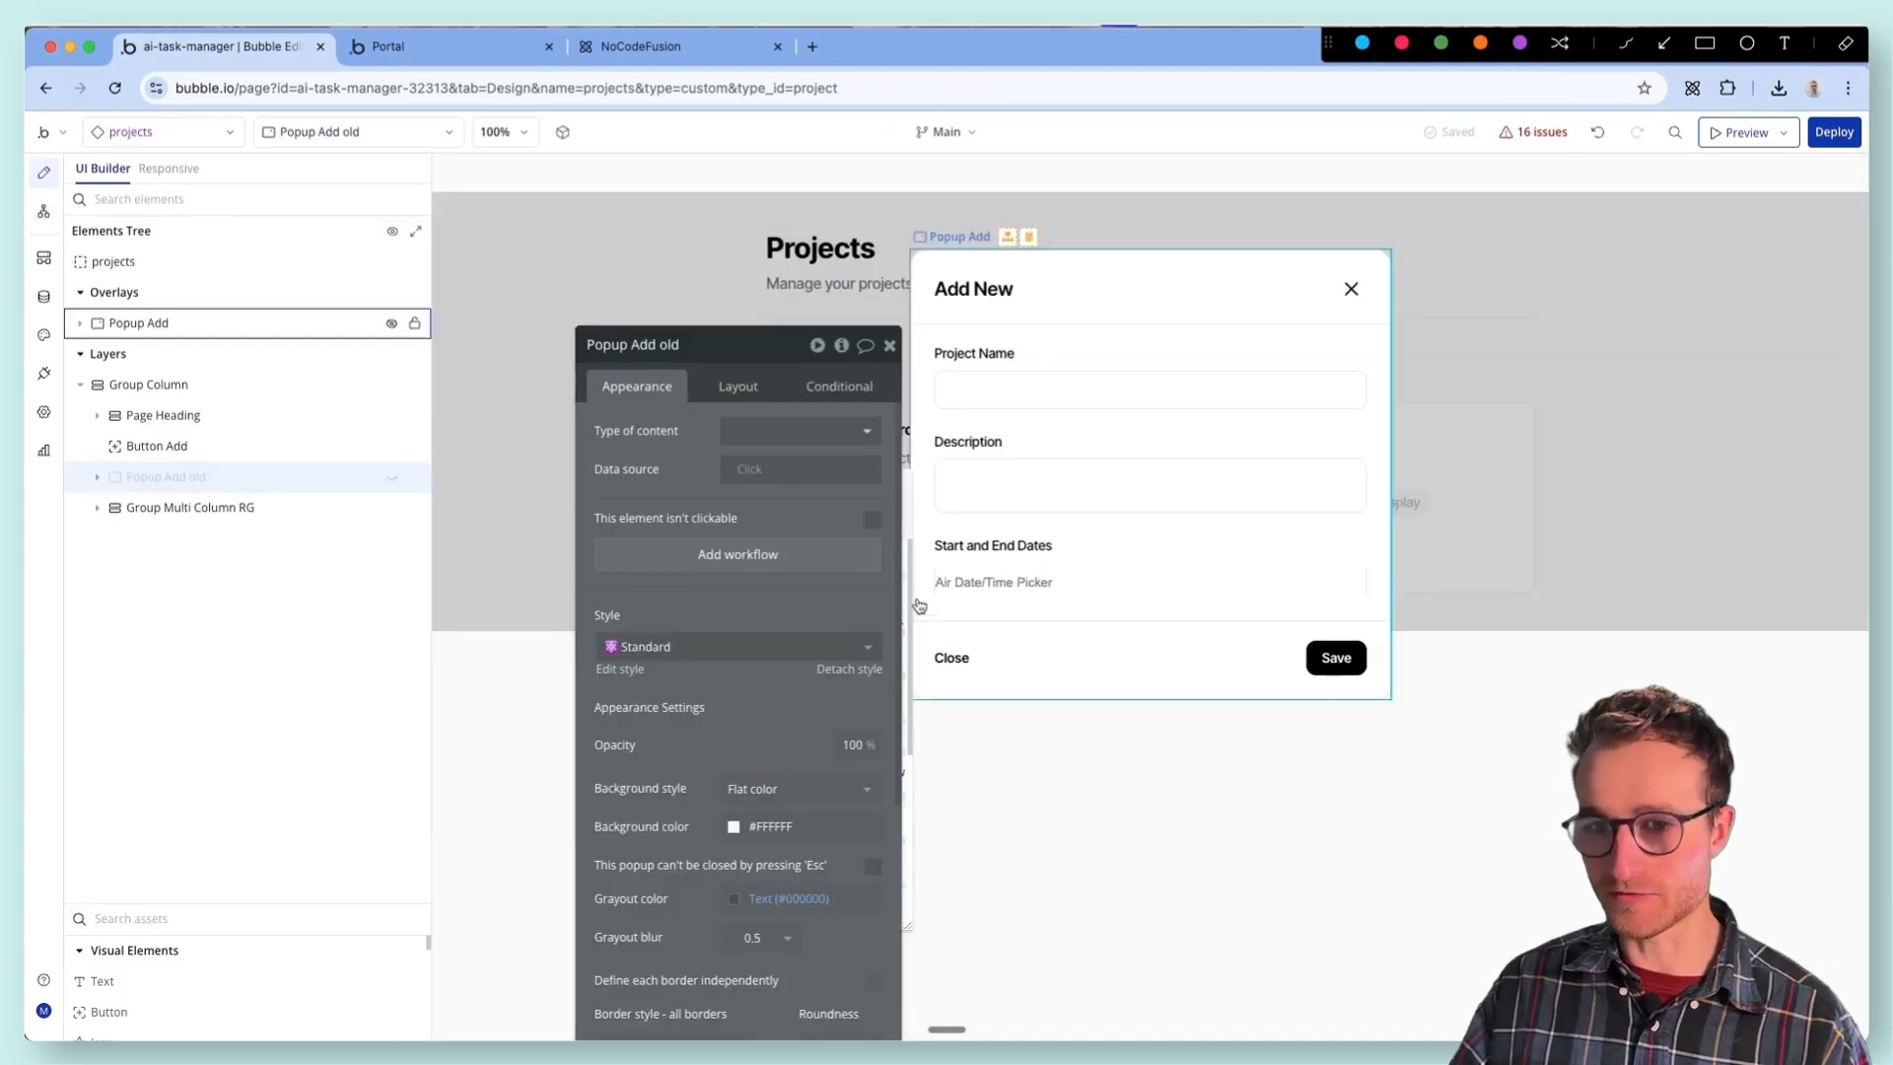
click(843, 345)
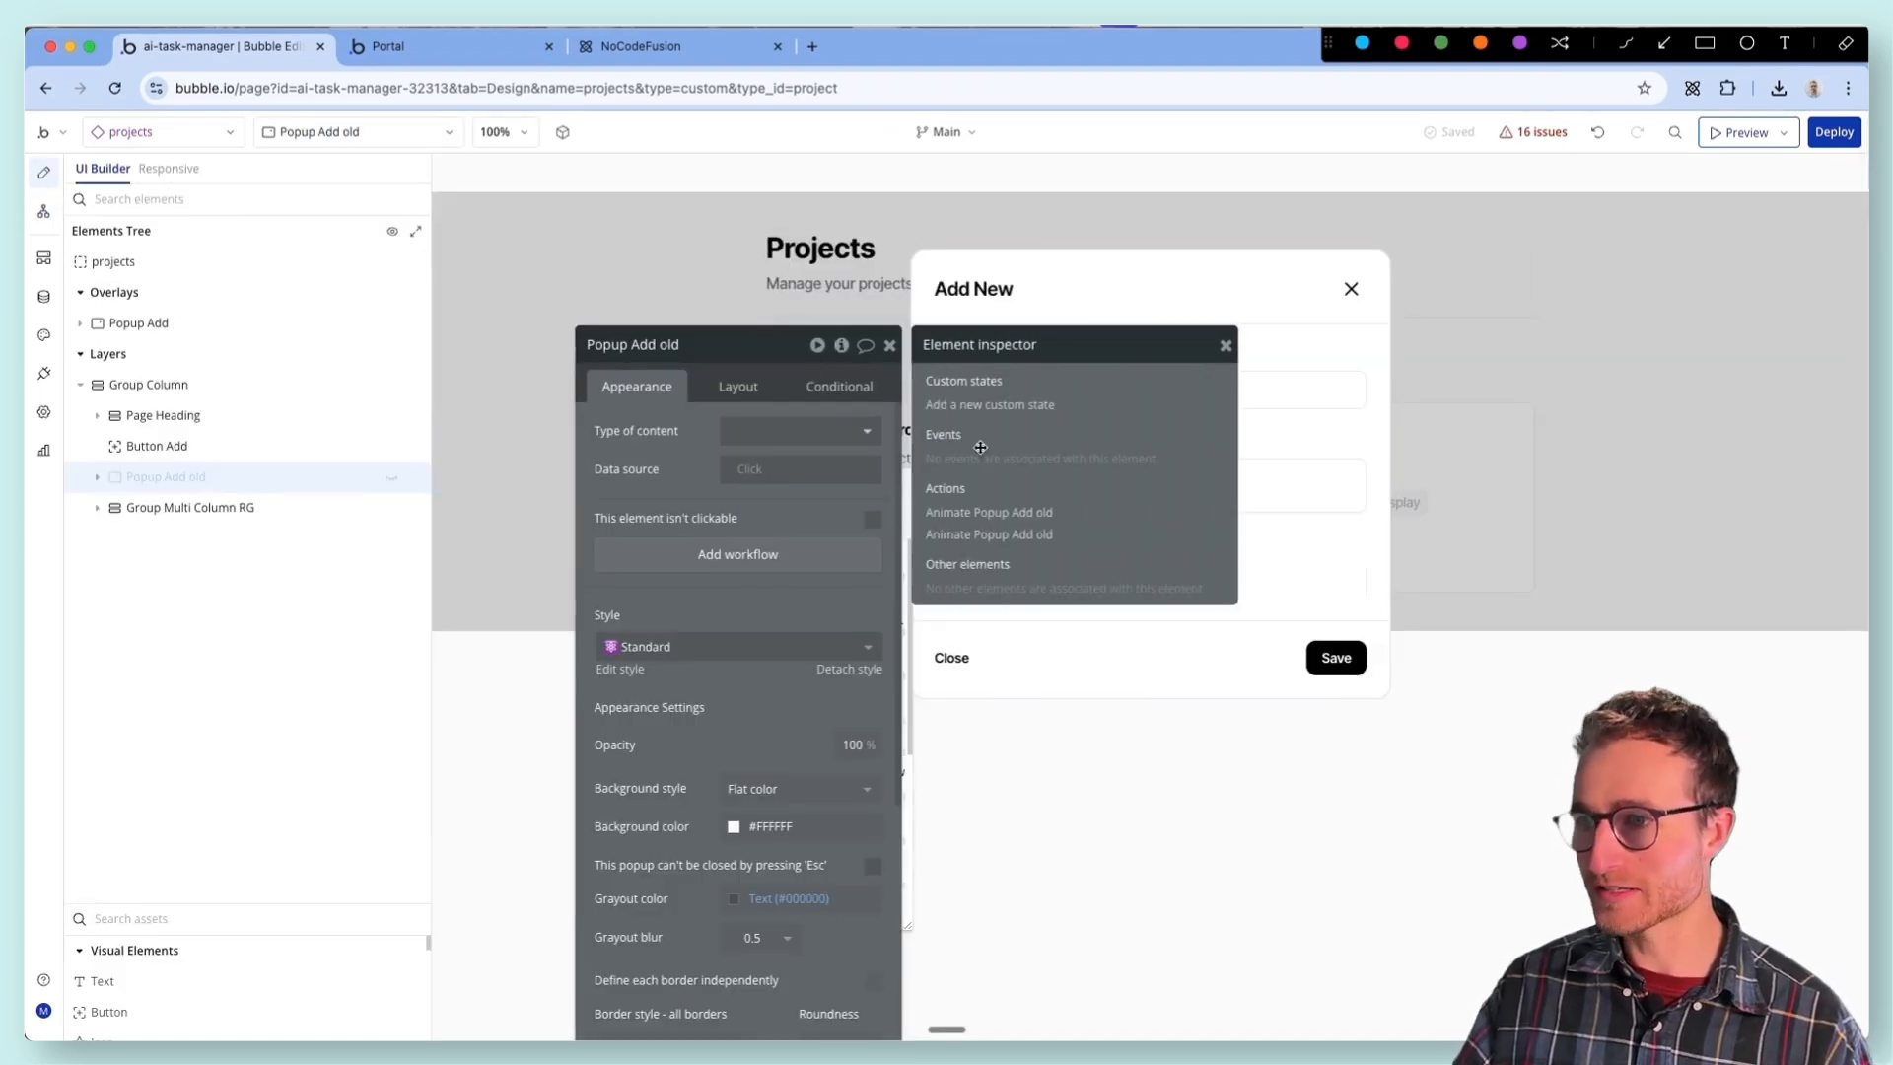
click(978, 498)
click(810, 394)
click(810, 419)
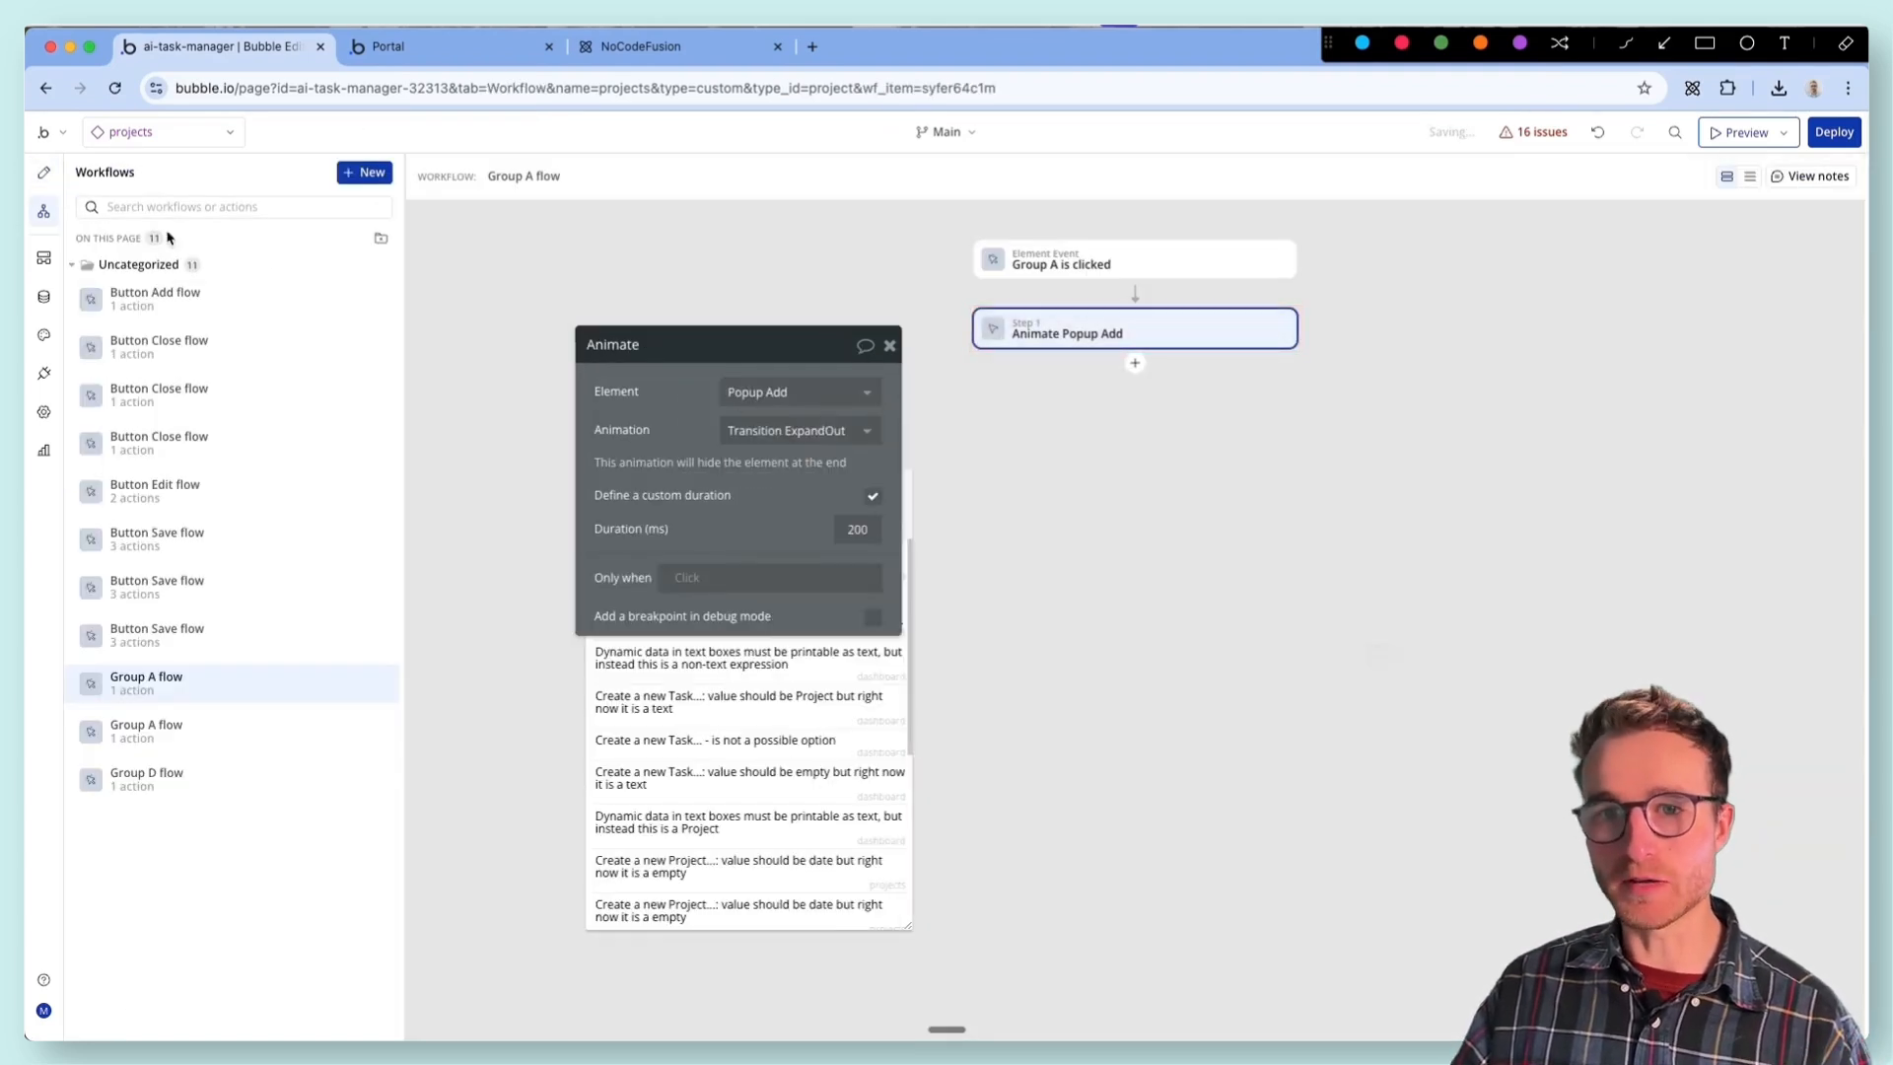
- Set the element of the Animate action in the Button Add flow to Popup Add
click(43, 172)
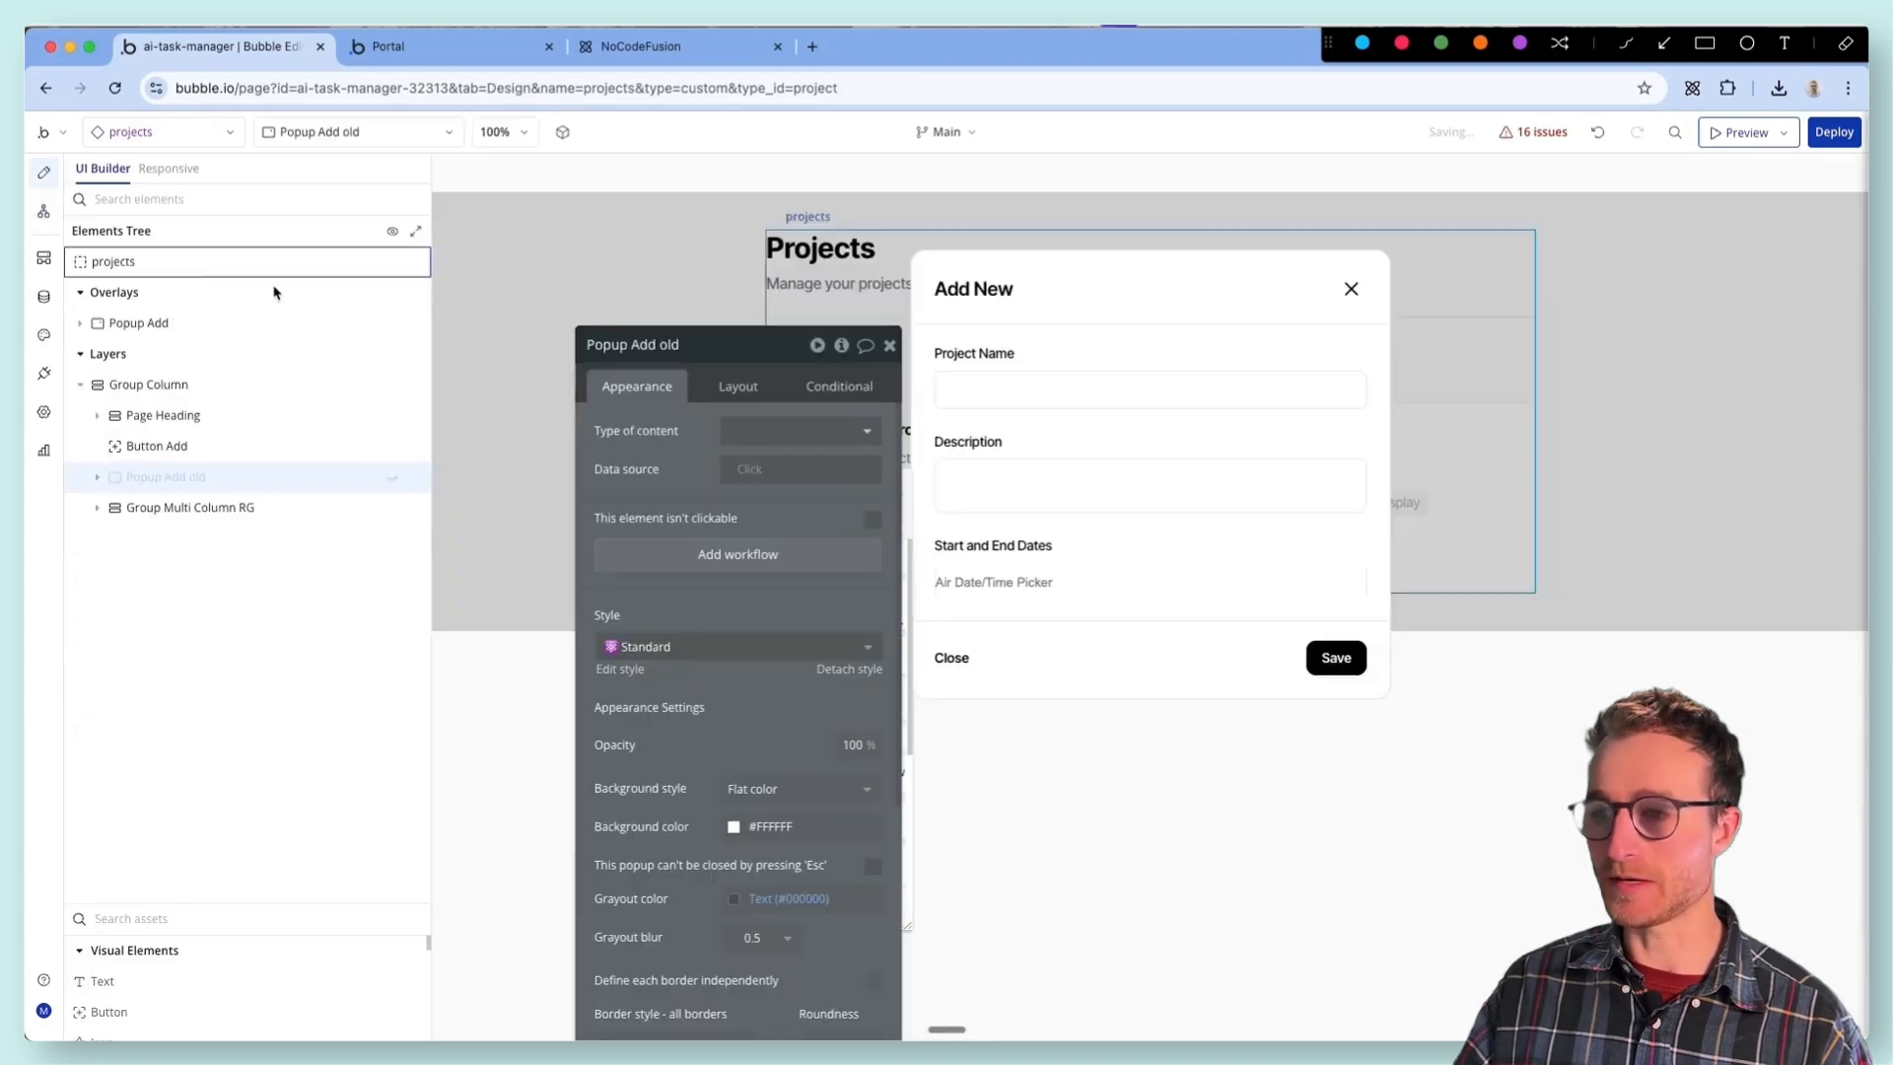
click(843, 346)
click(990, 504)
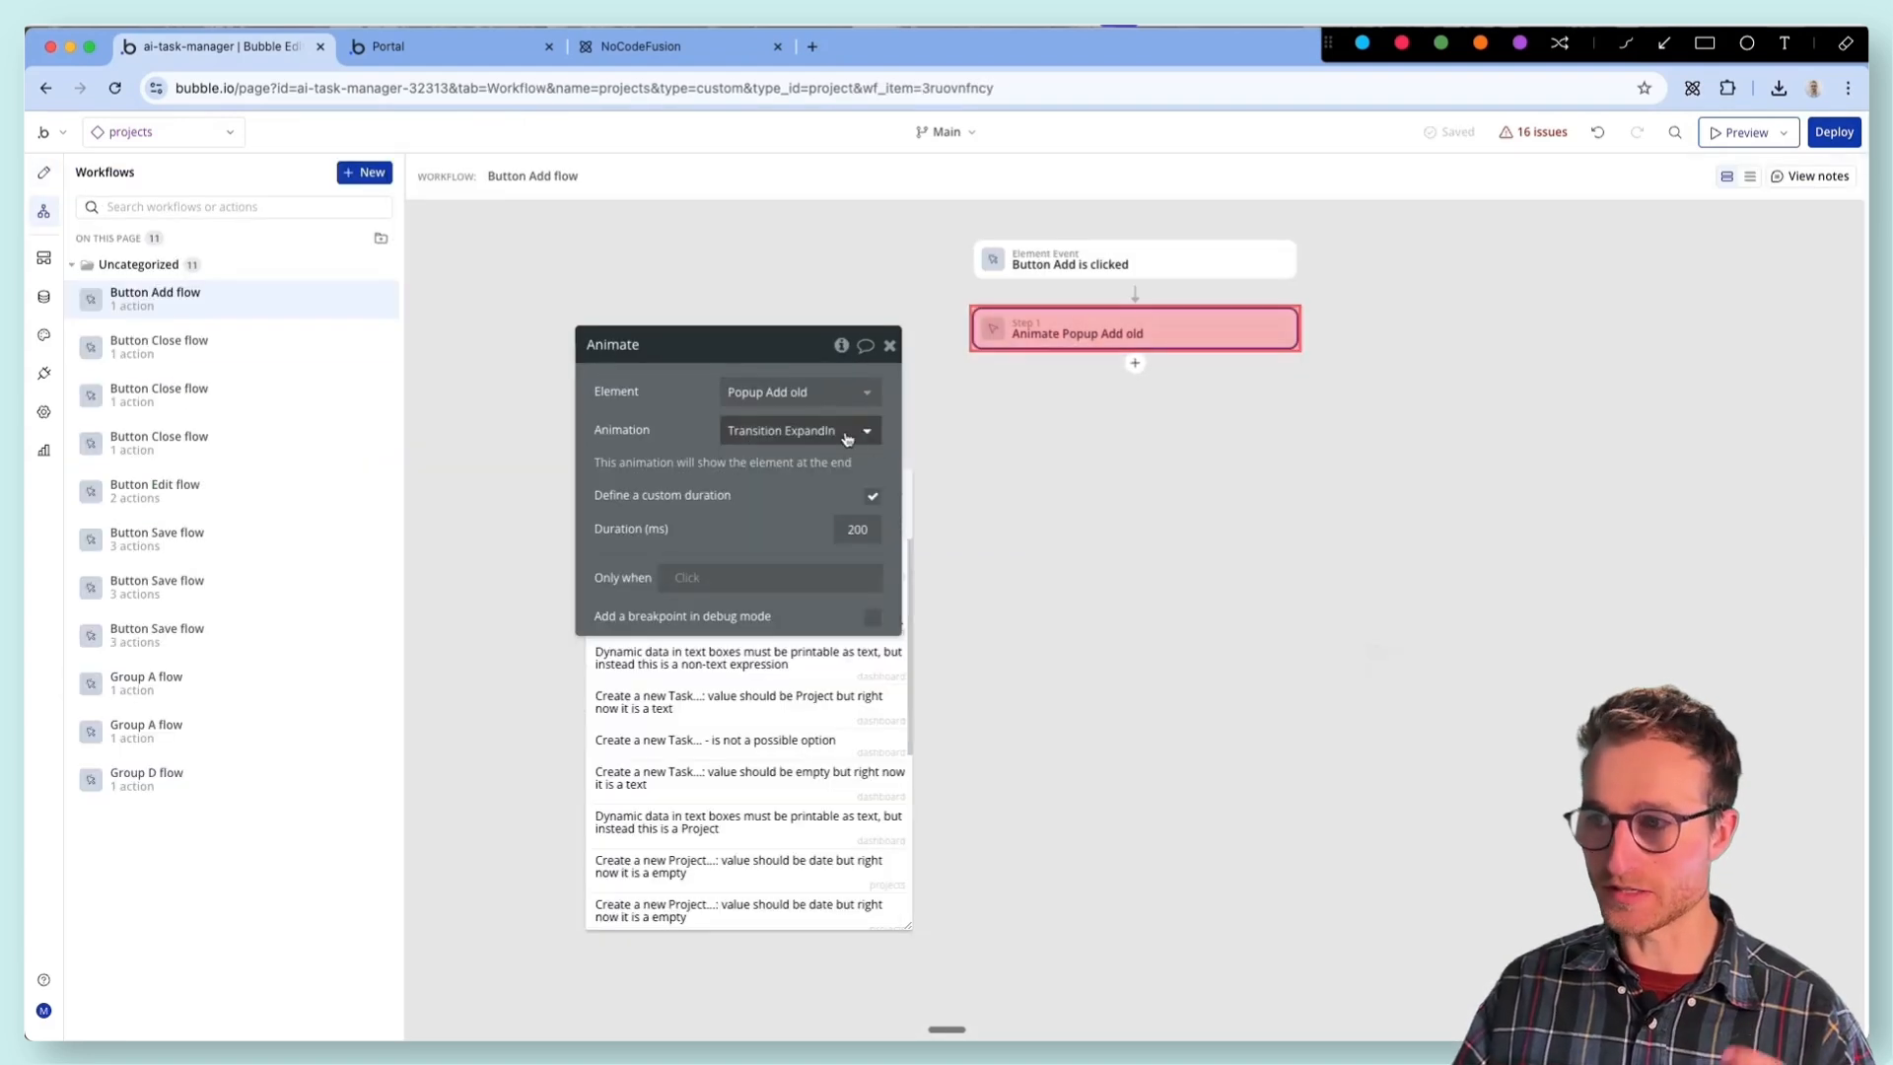
click(801, 393)
click(794, 434)
drag(604, 363, 638, 482)
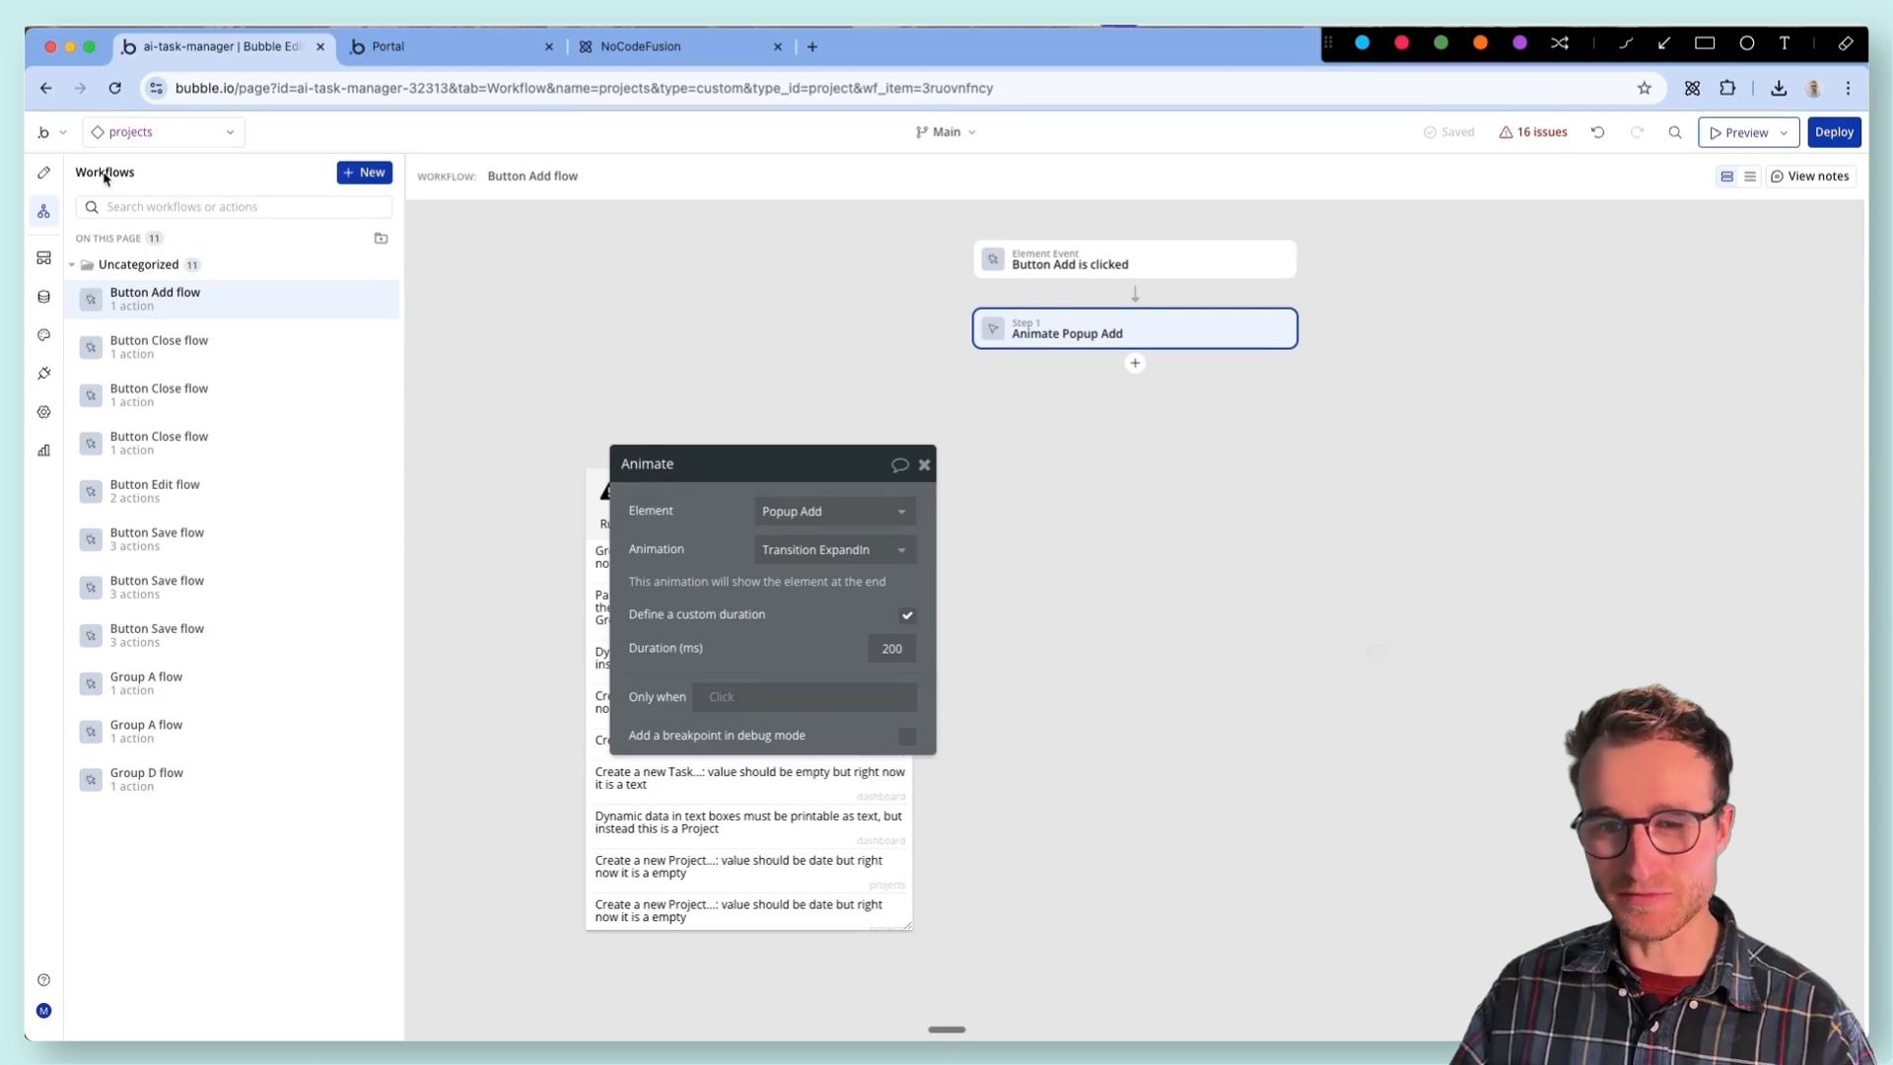
- Delete Popup Add old from Group Column
click(62, 178)
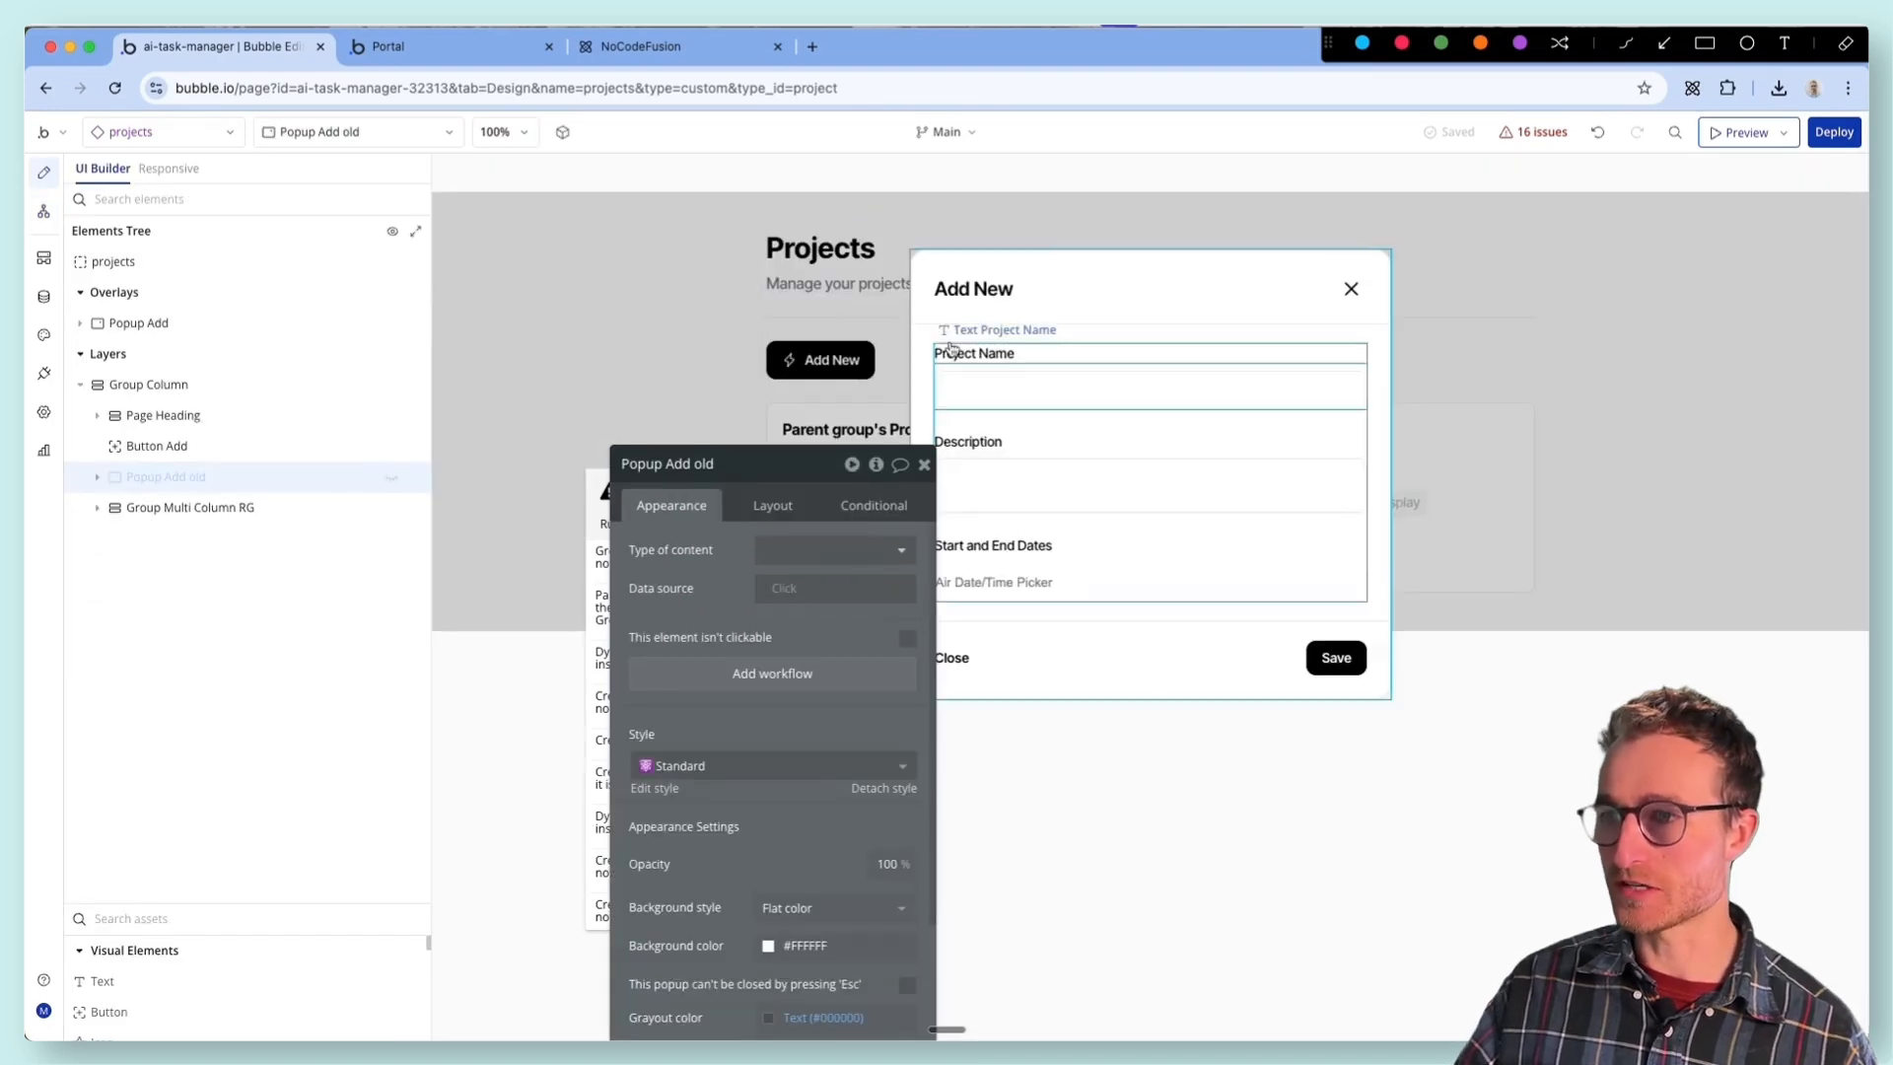
click(235, 477)
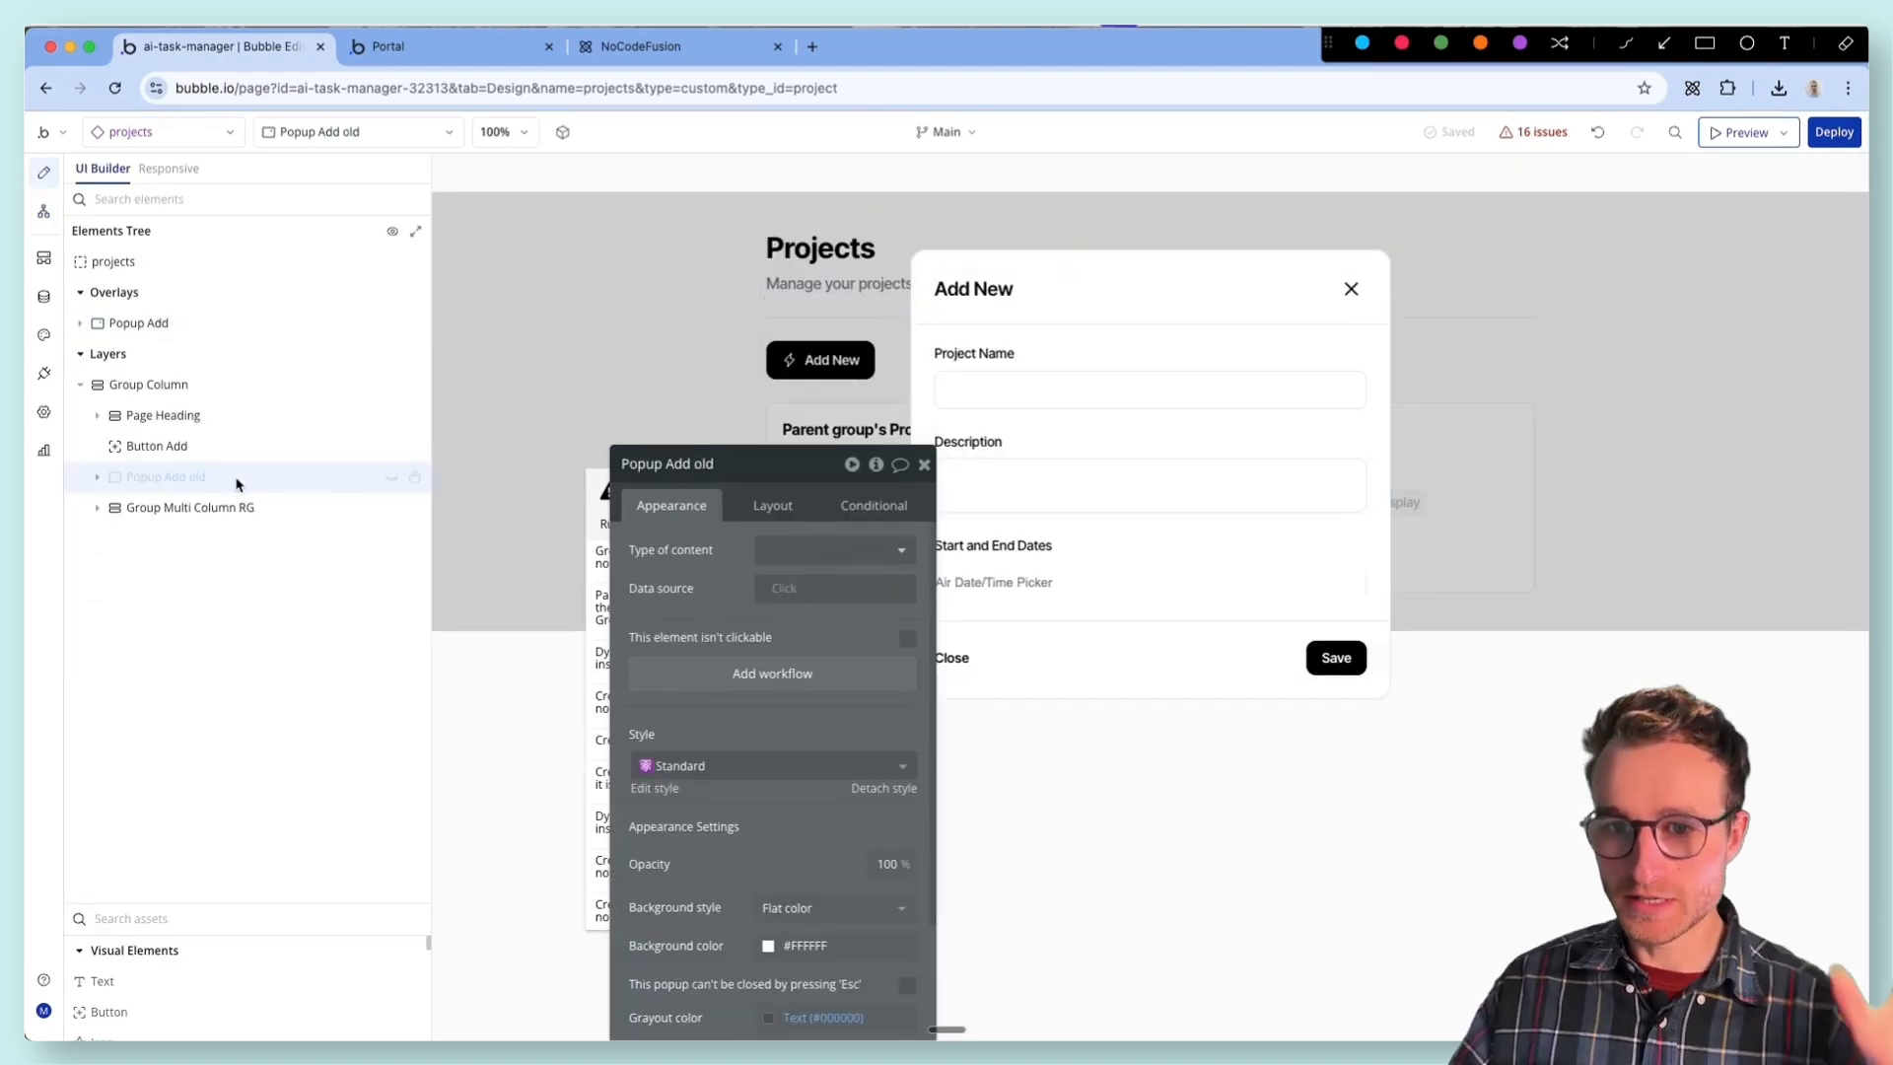
key(Delete)
click(586, 407)
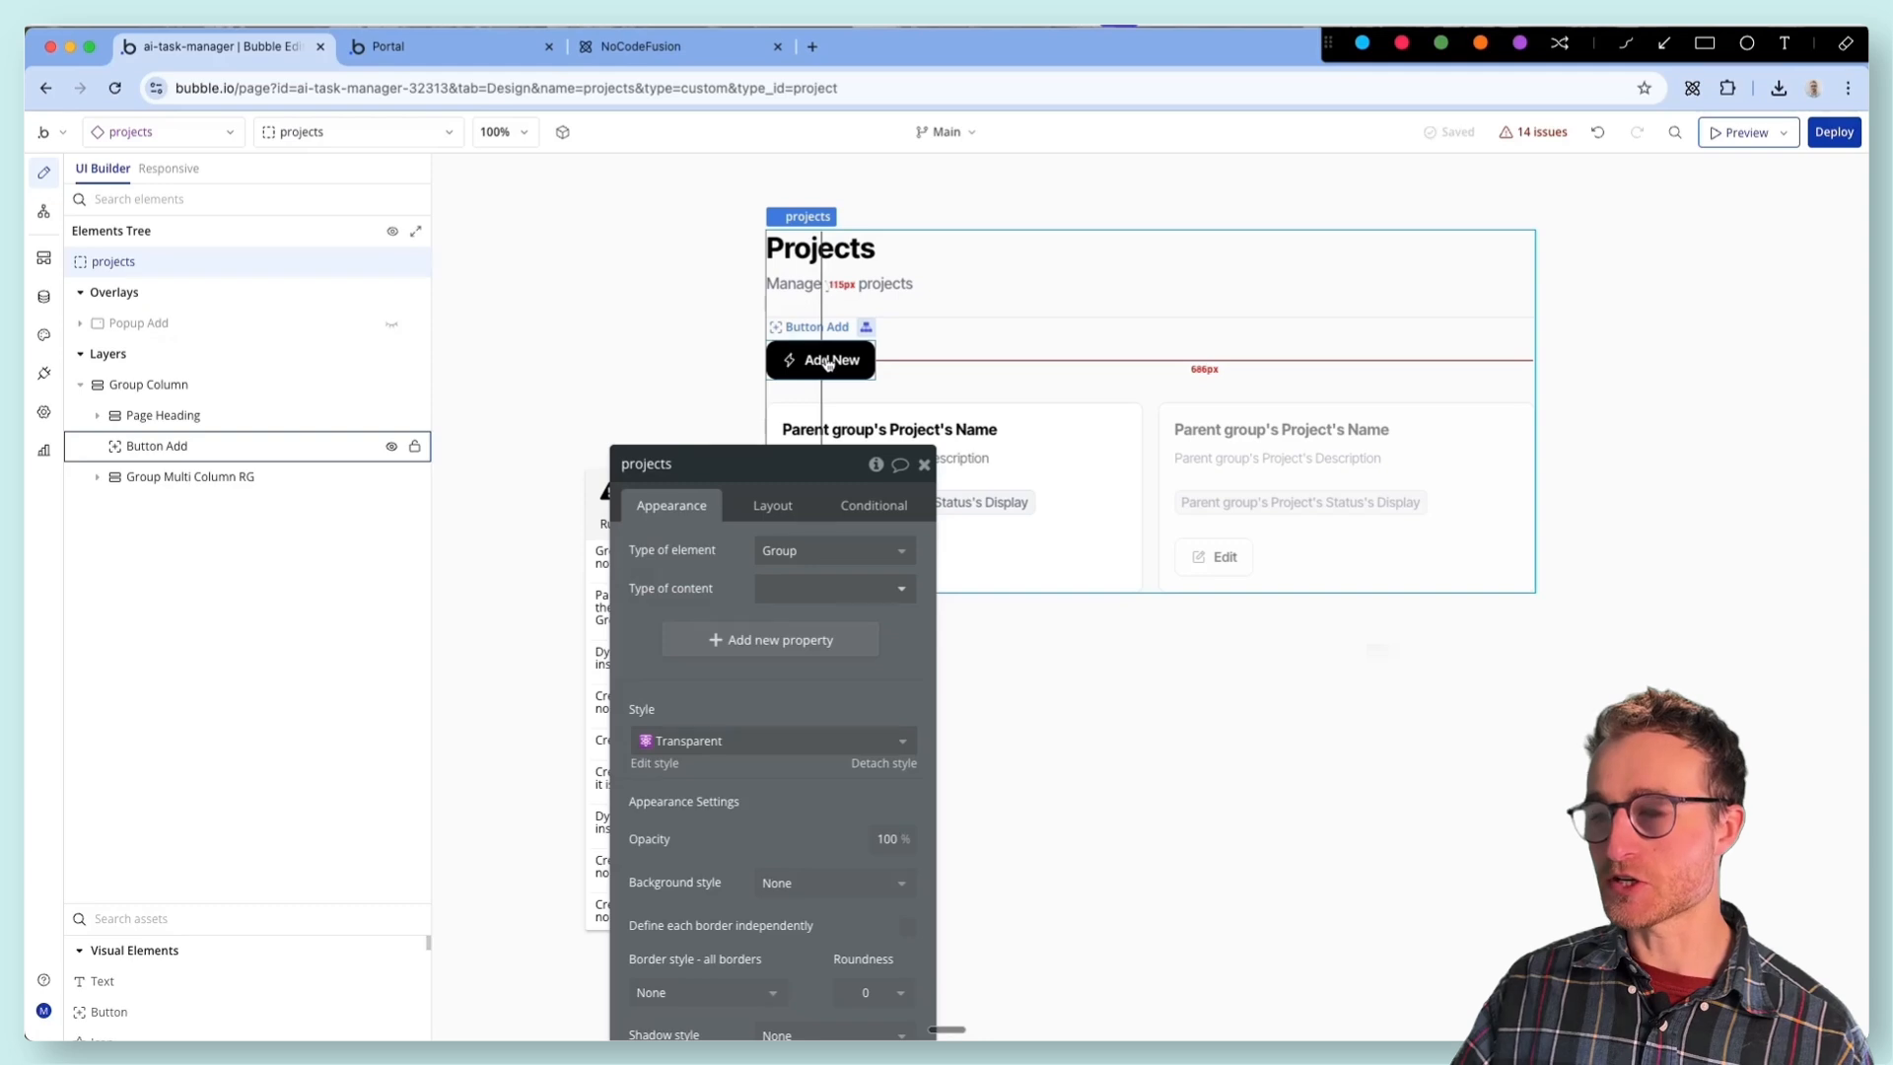
- Check the Animate action in the Add New button's workflow, then return to the design view
click(826, 359)
drag(697, 553, 1078, 458)
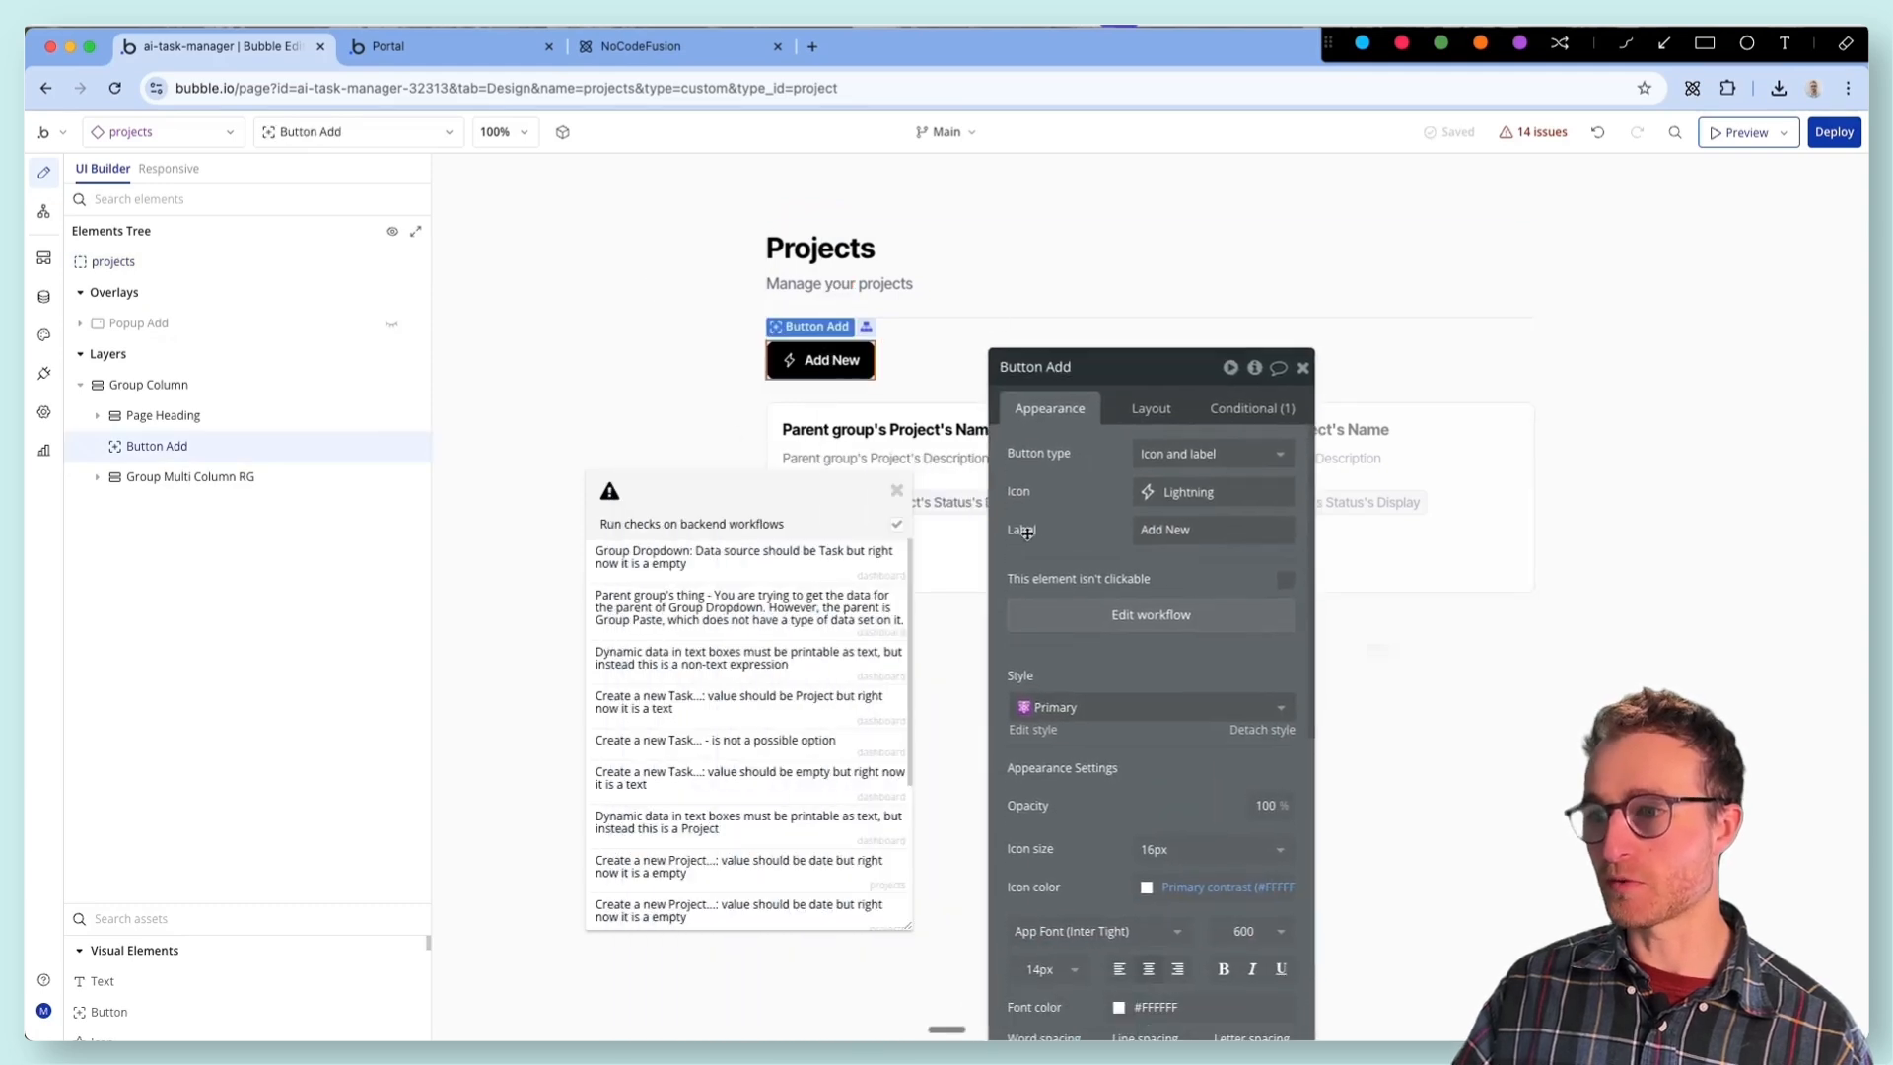
click(1117, 615)
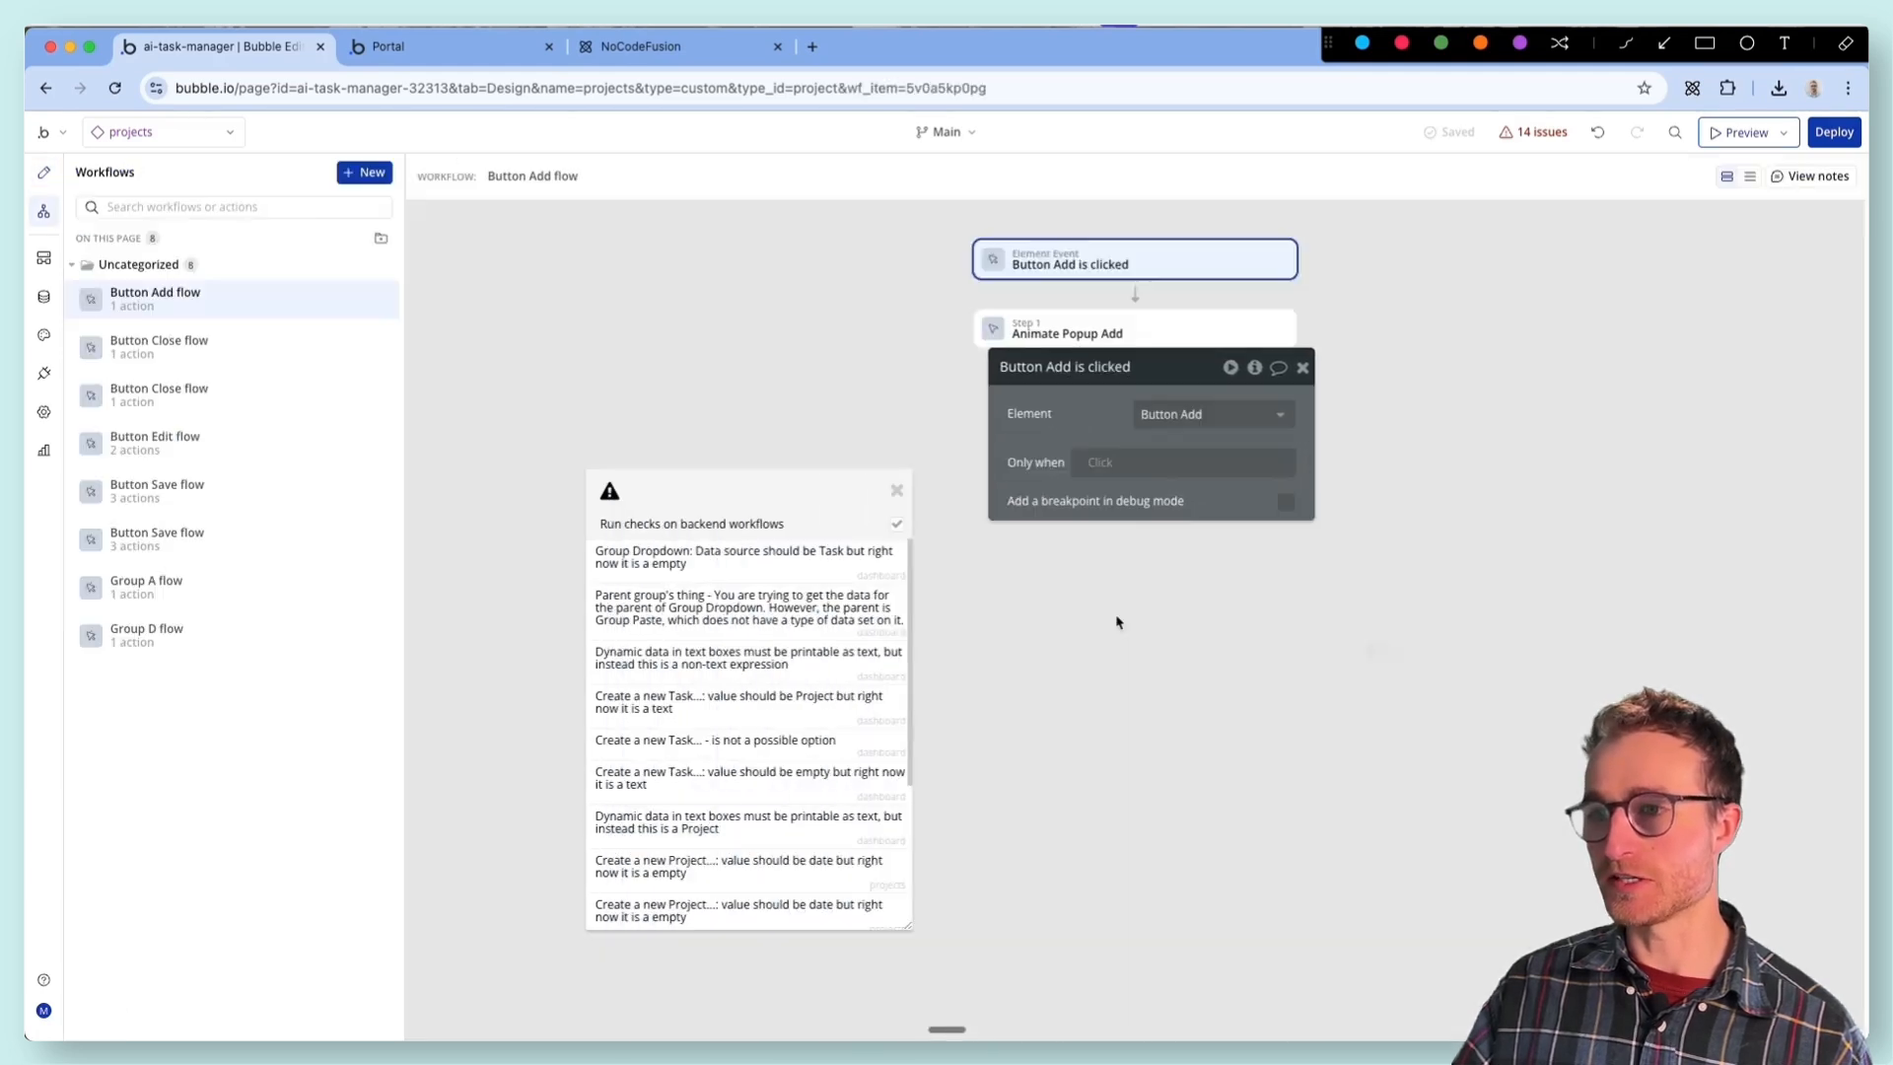
click(1129, 333)
click(43, 173)
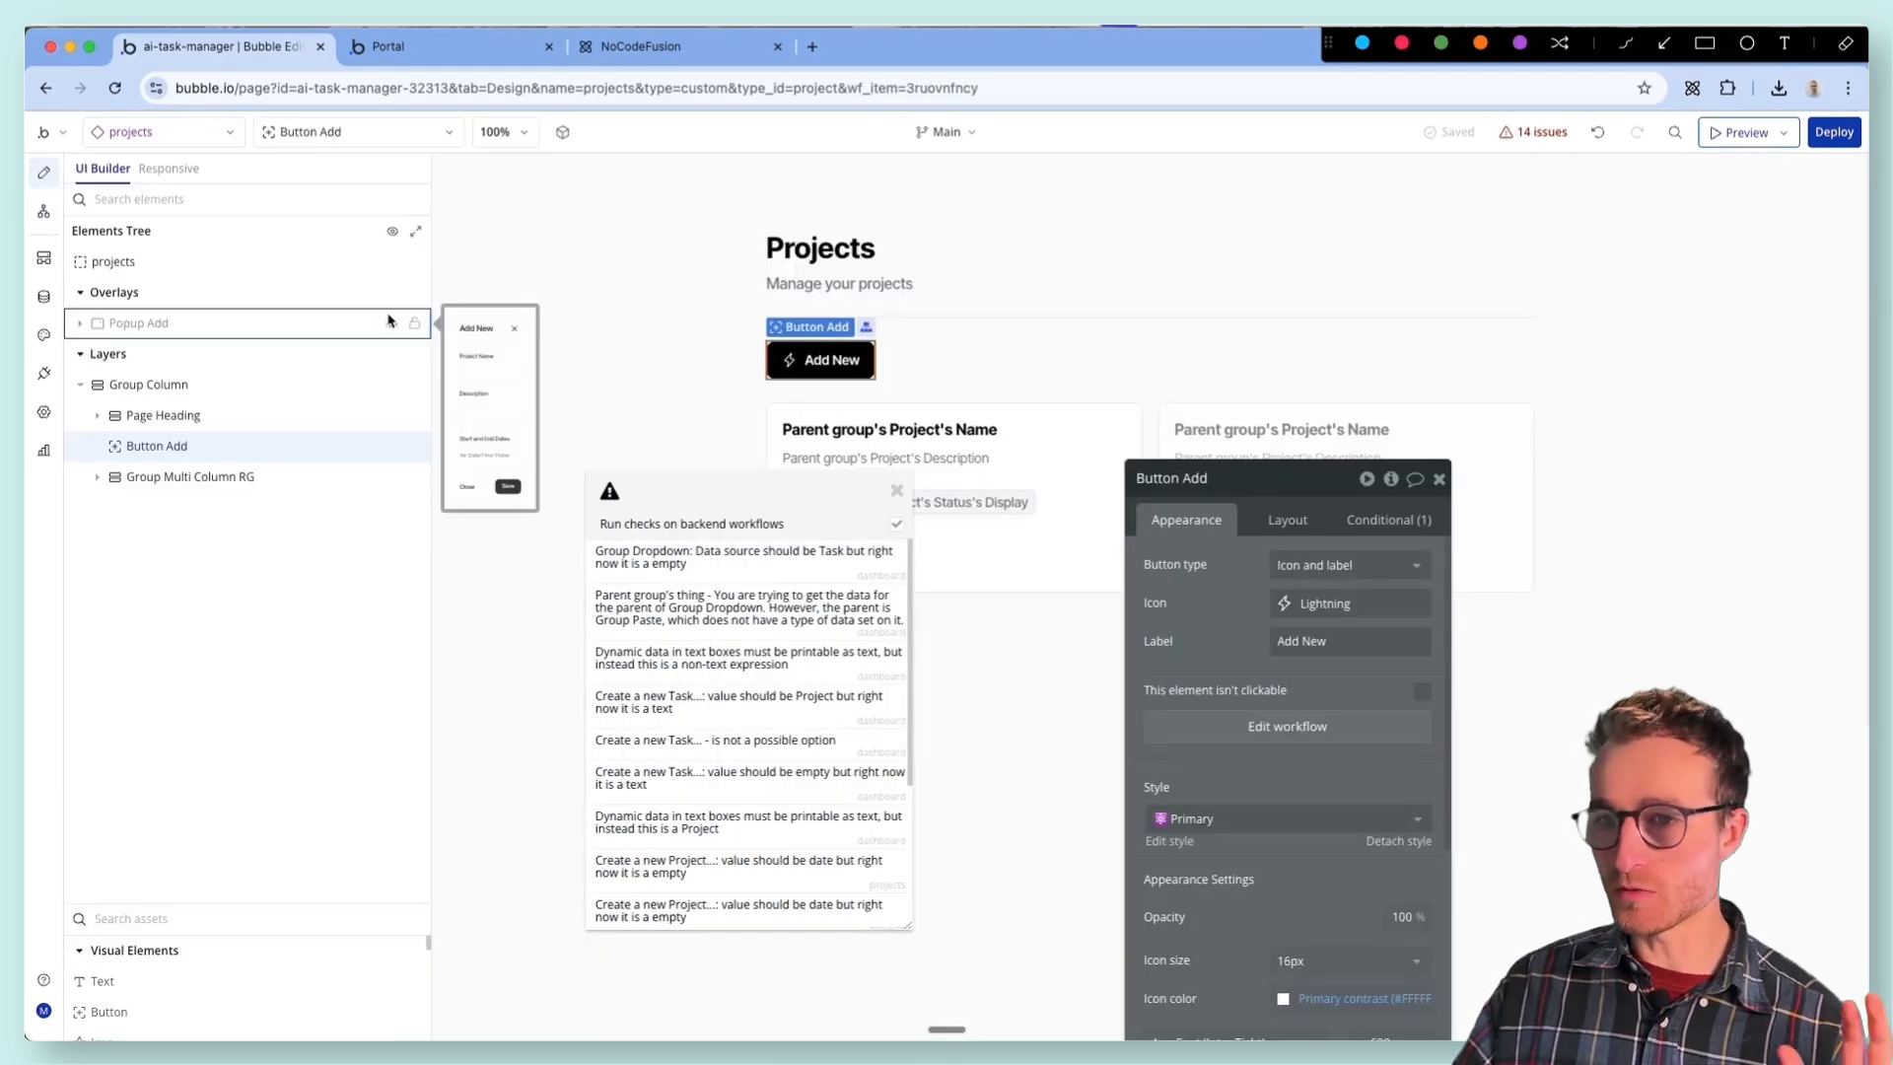
- Show Popup Add and open the Create a new Project action in its Save button's workflow
click(391, 321)
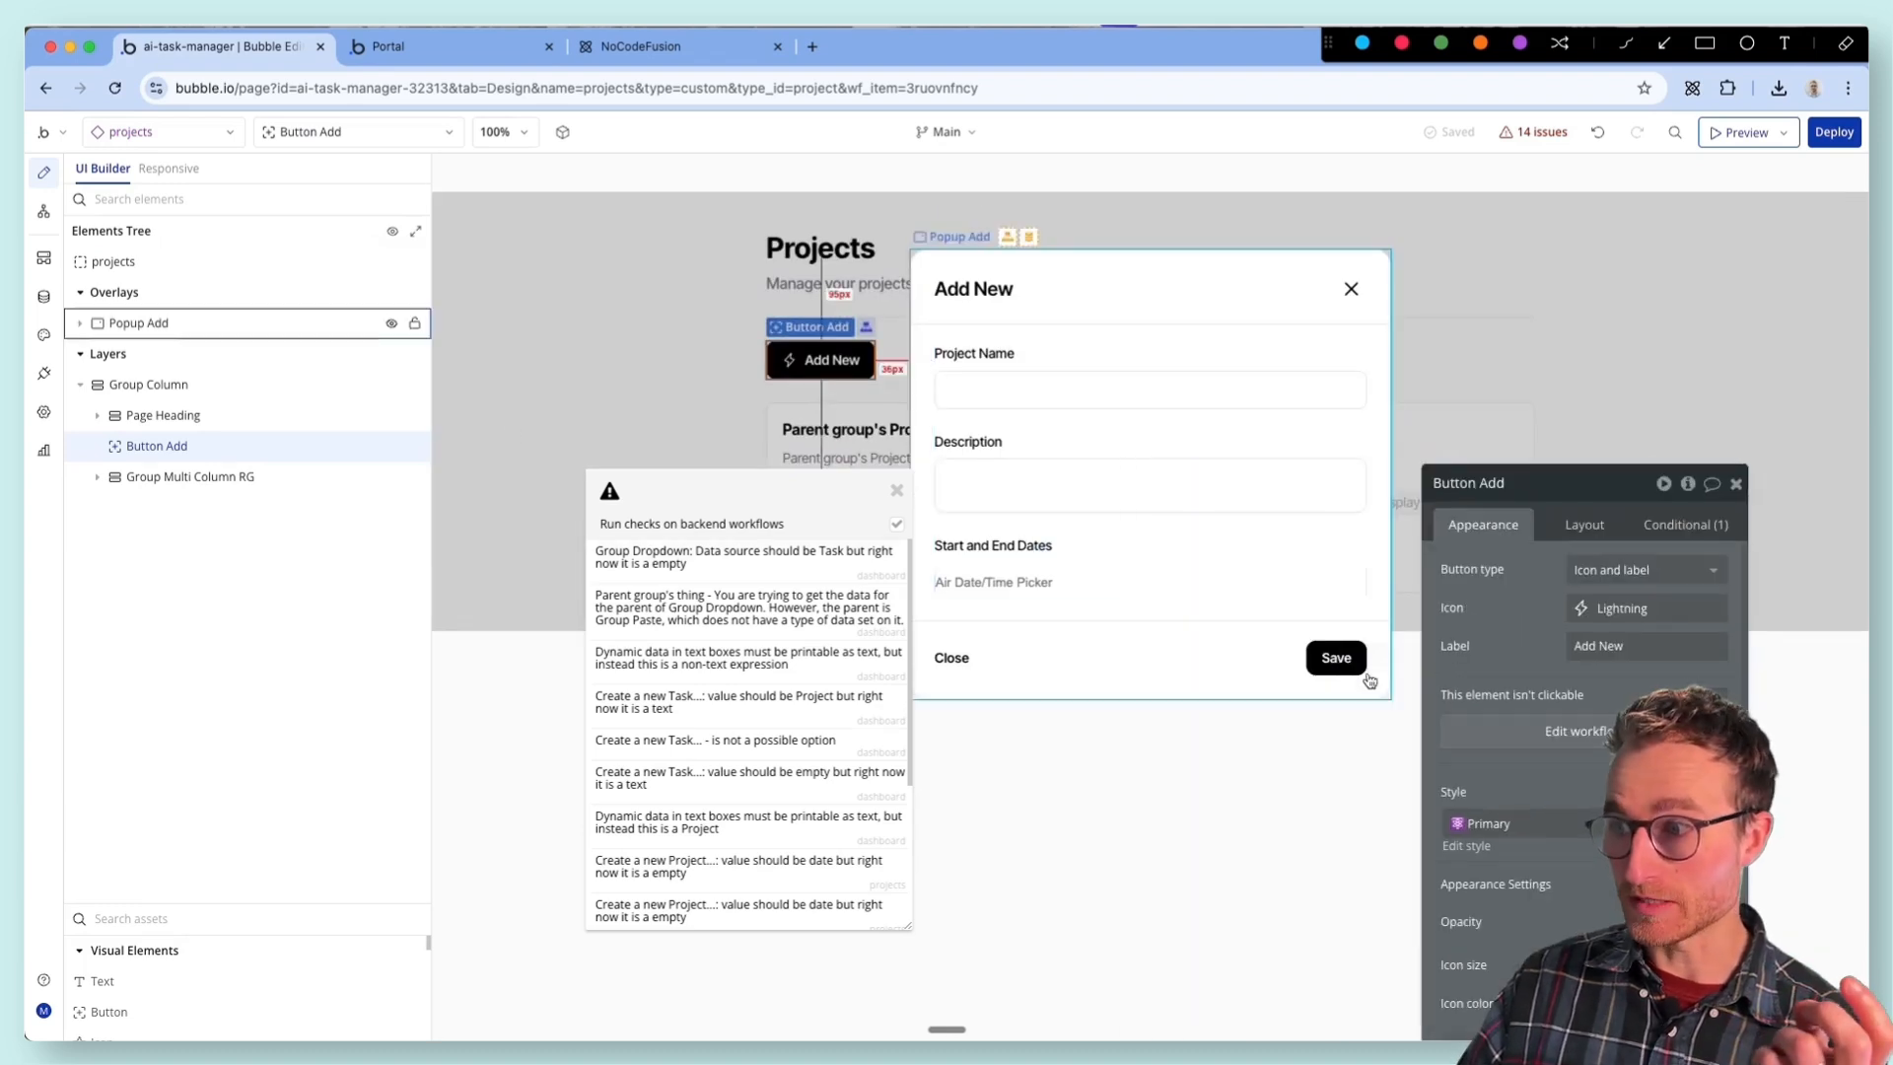
click(1337, 658)
click(1491, 693)
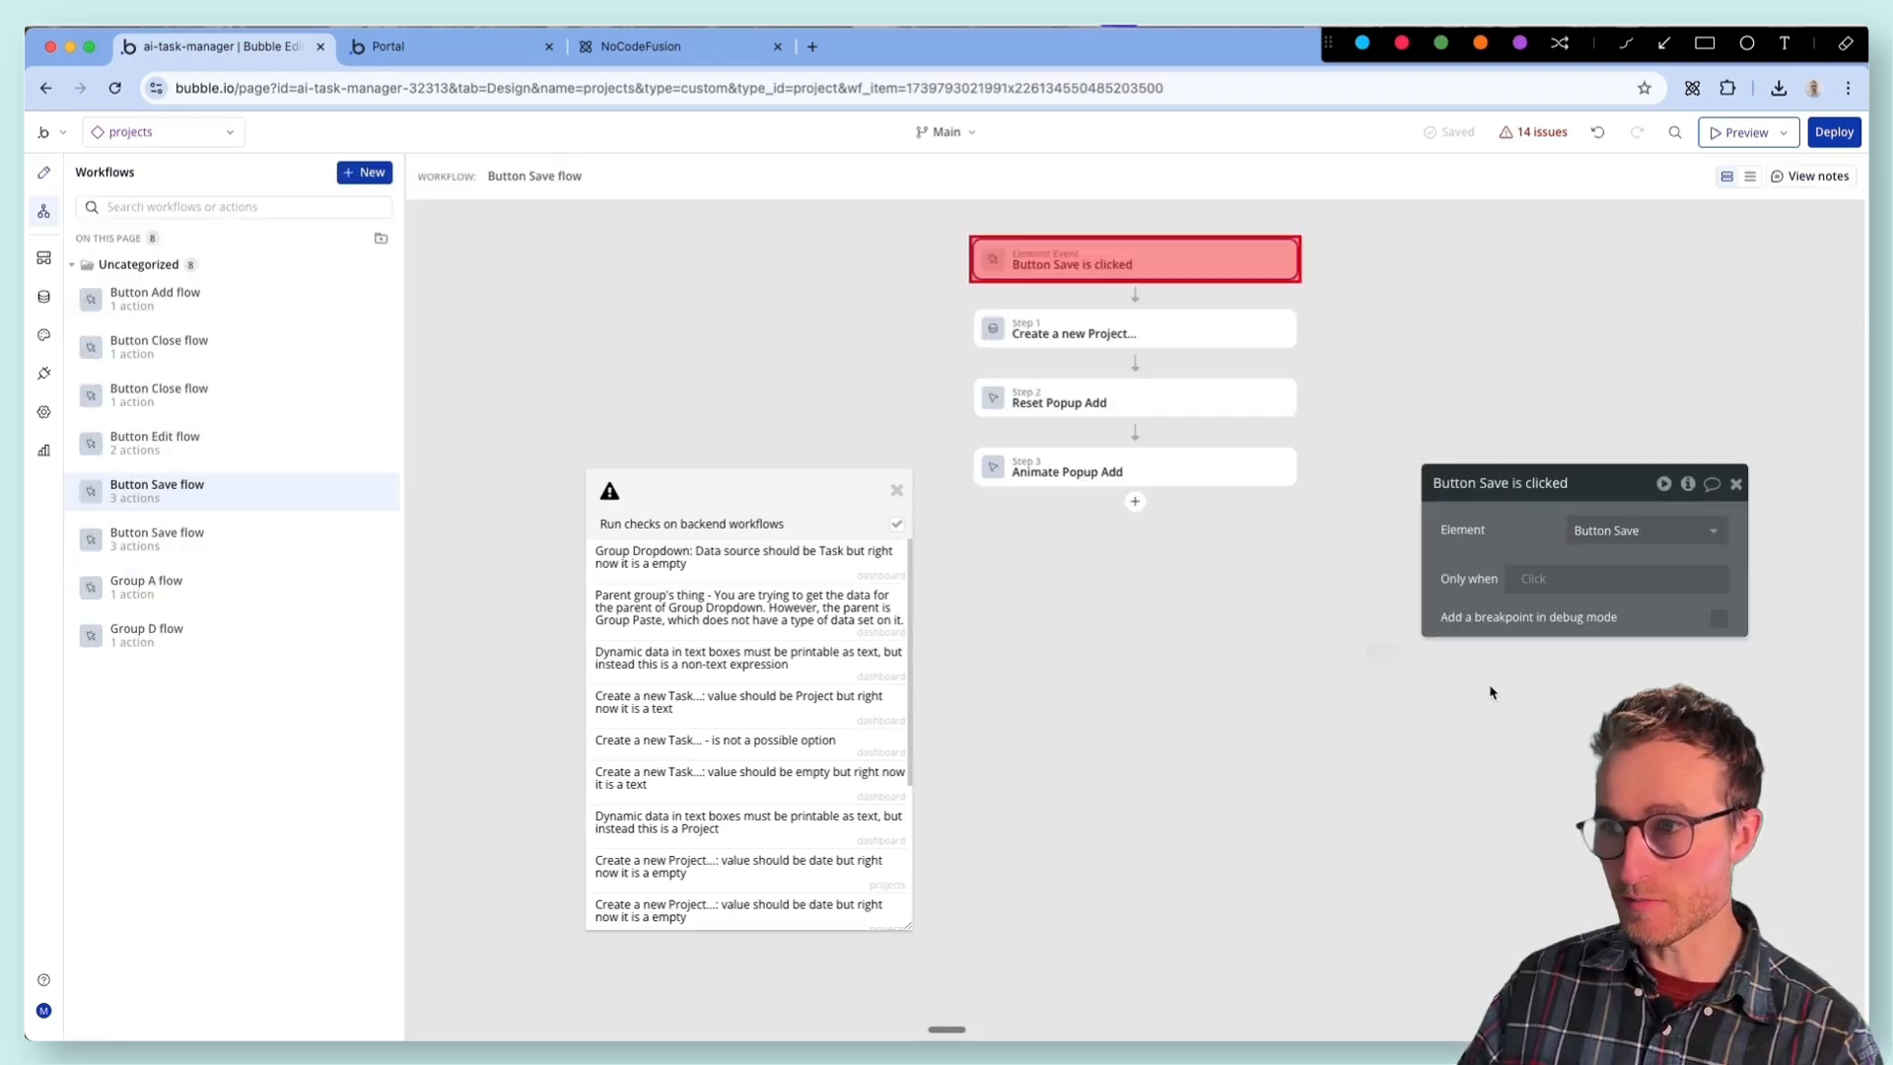
click(1133, 333)
drag(1504, 533, 481, 318)
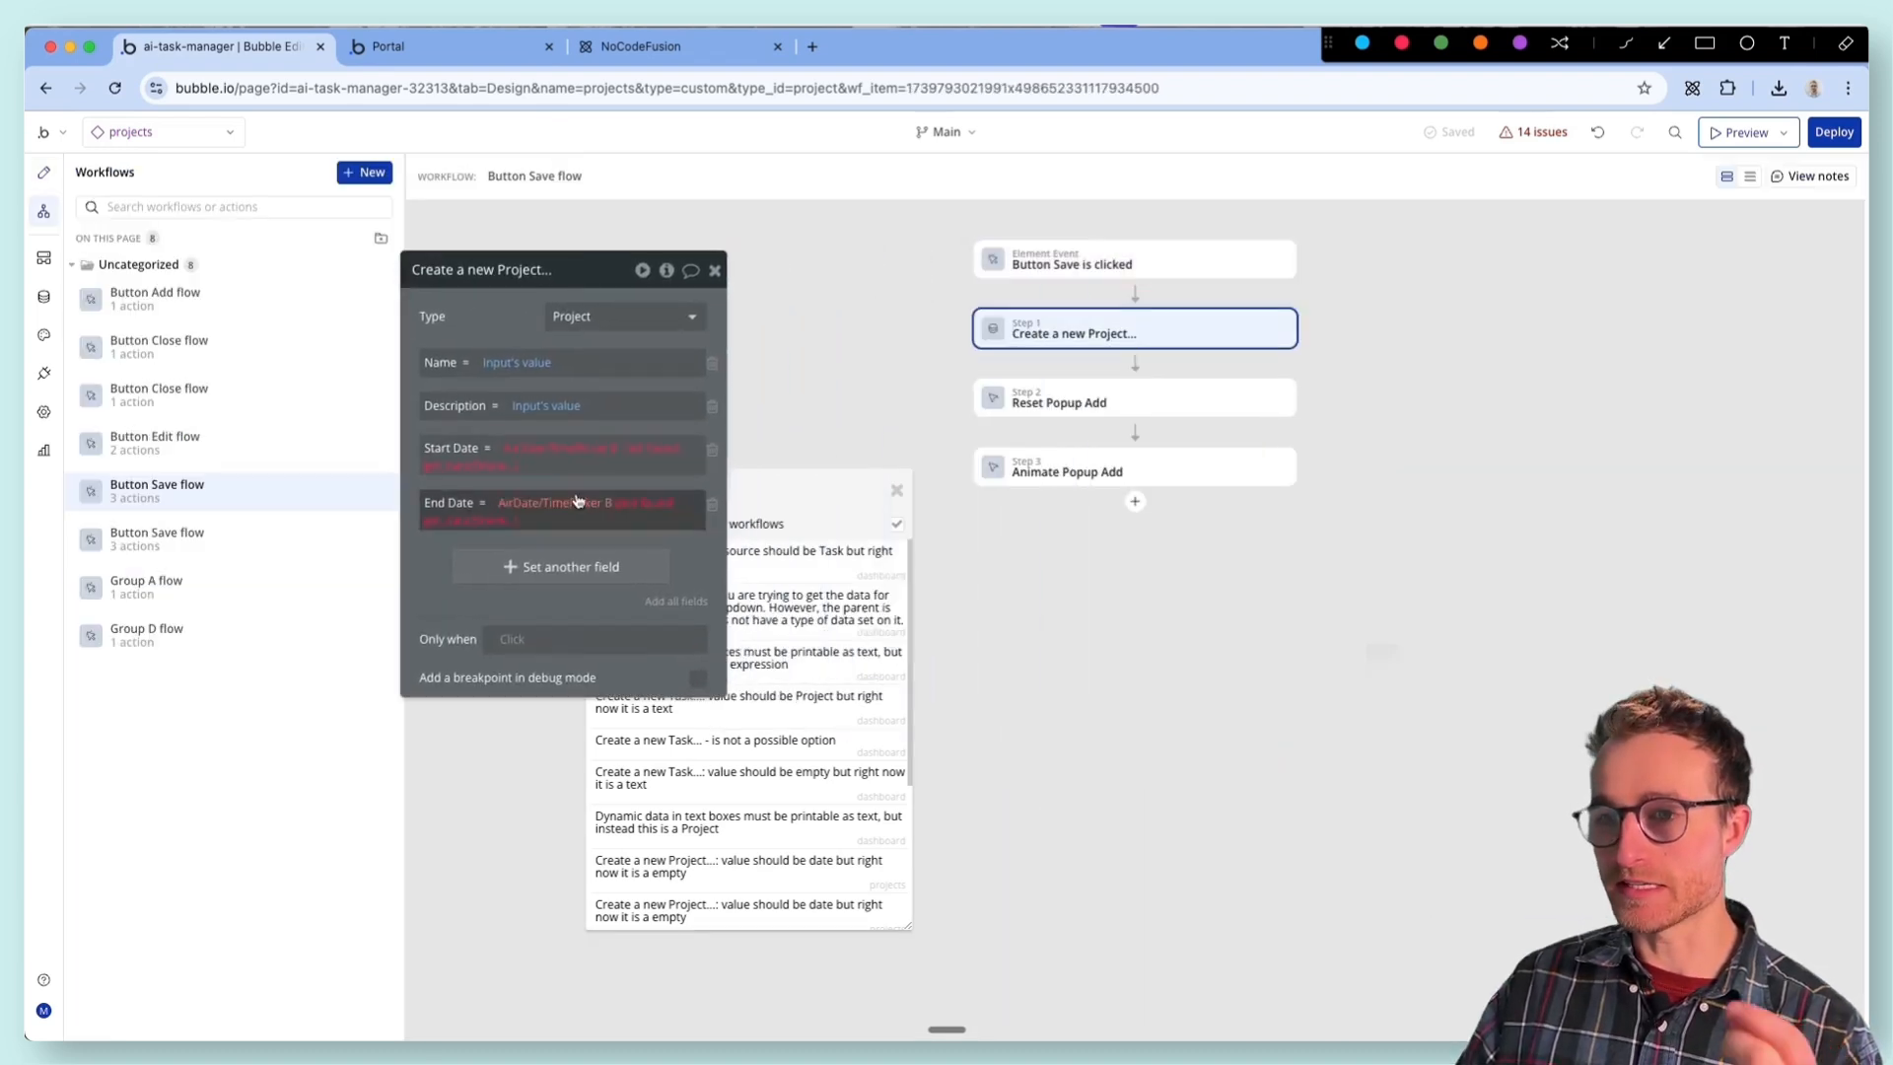
- Examine the Start Date expression of the Create a new Project action and inspect the popup's date picker element
click(559, 448)
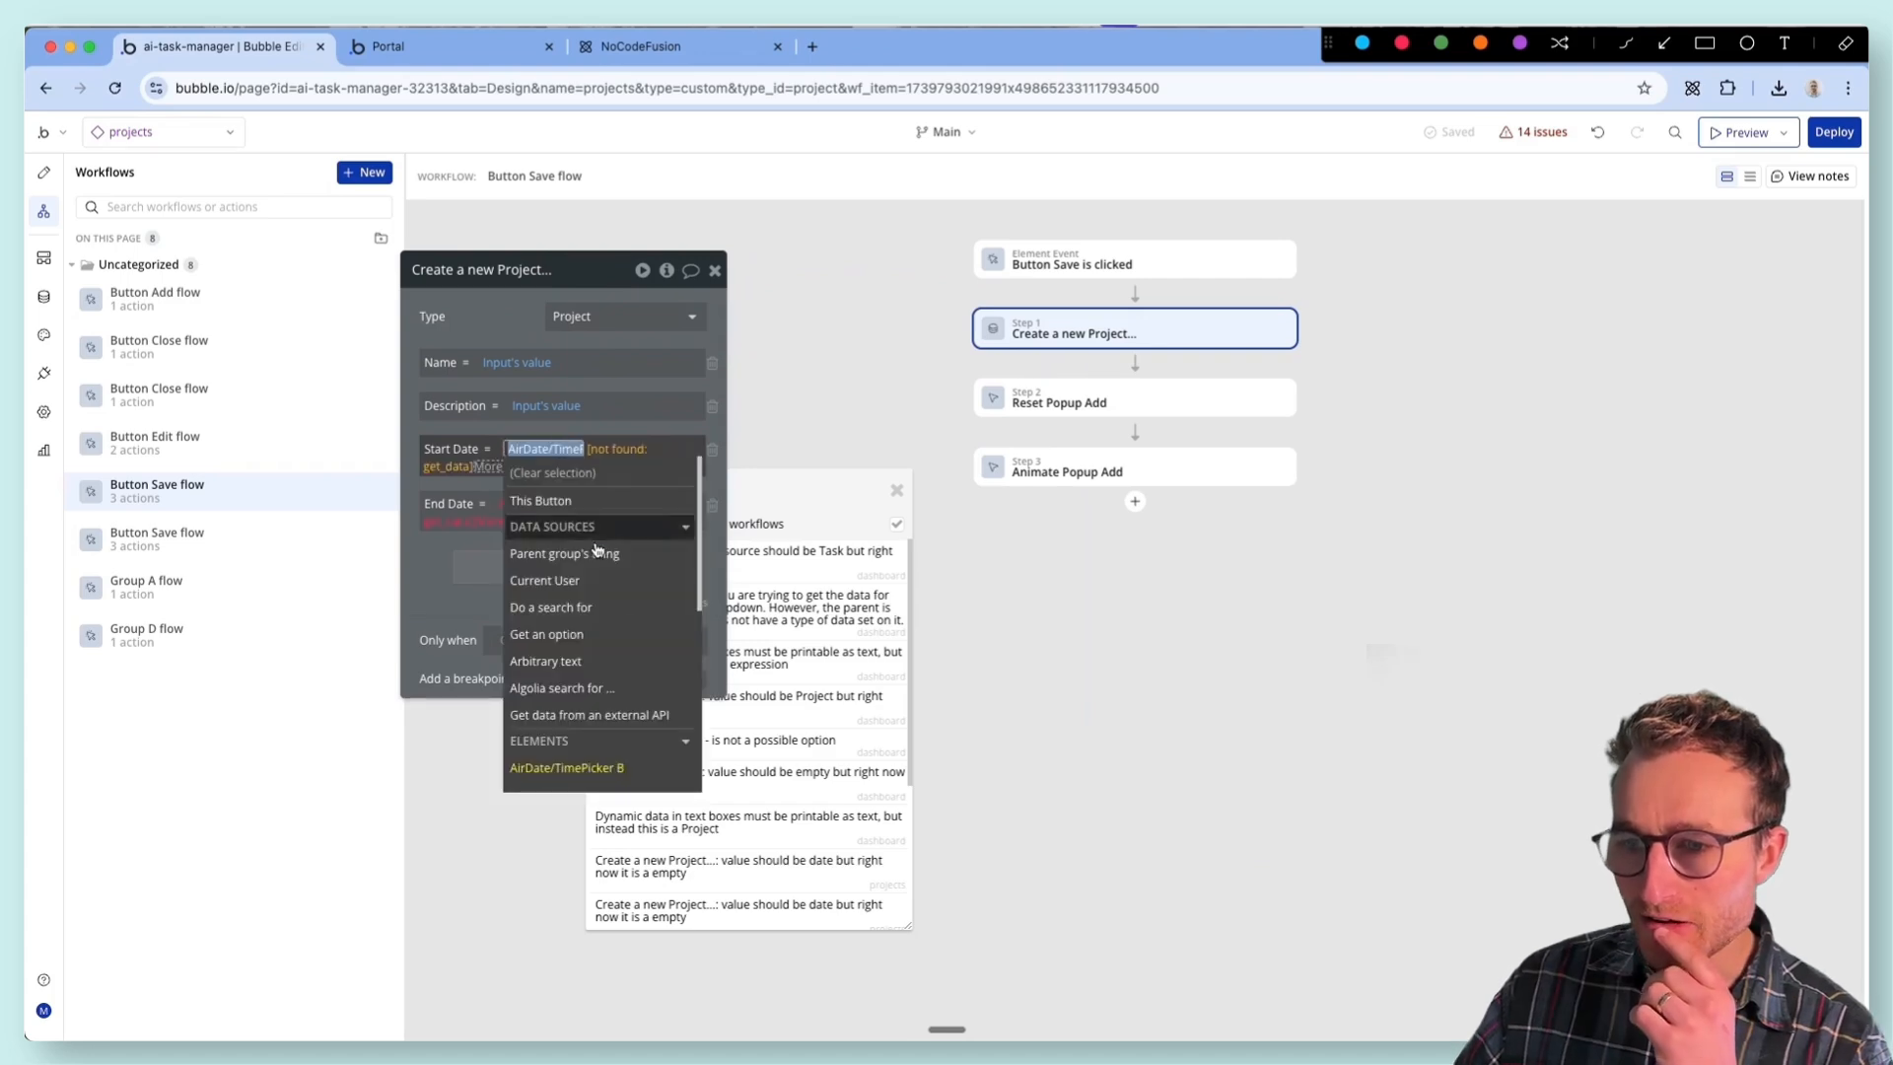
scroll(629, 629, down, 1)
click(43, 172)
click(1054, 586)
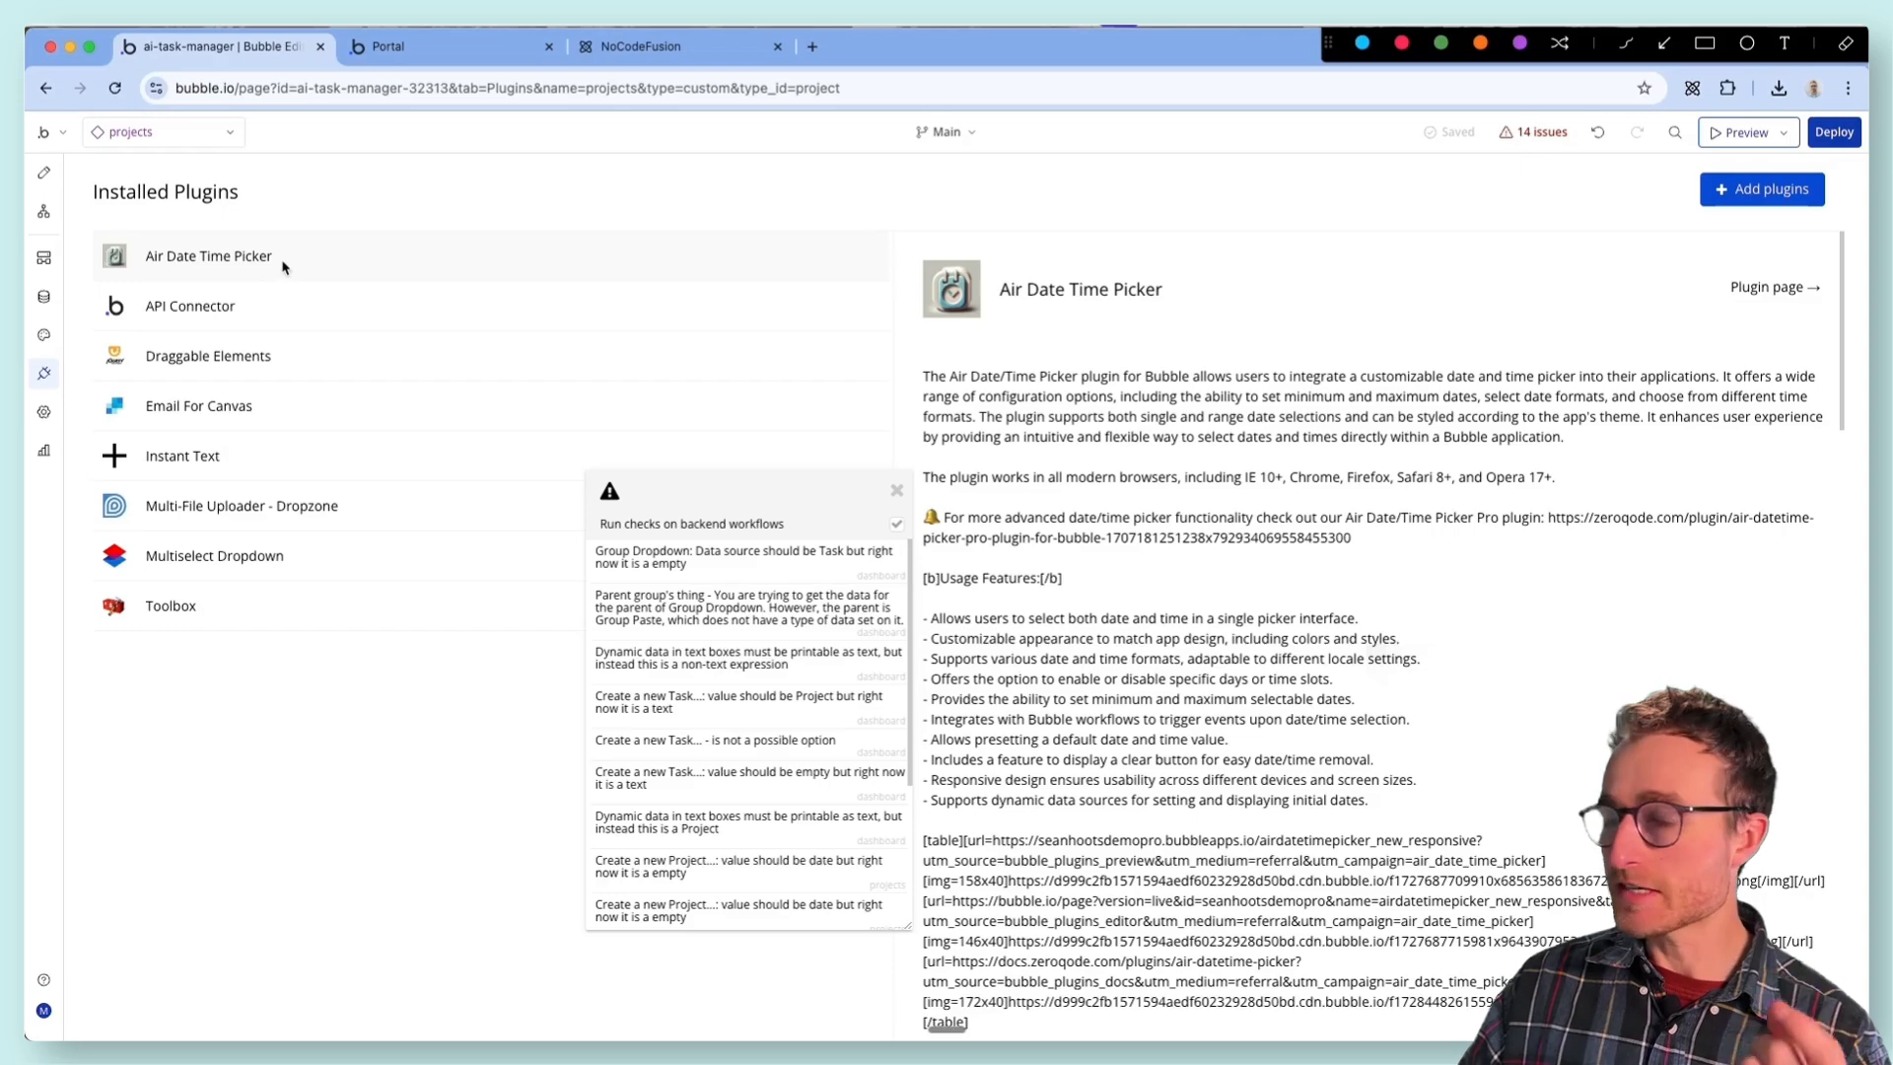
- Examine the Air Date Time Picker plugin's description, events and actions, and close the issue list
scroll(1589, 702, down, 20)
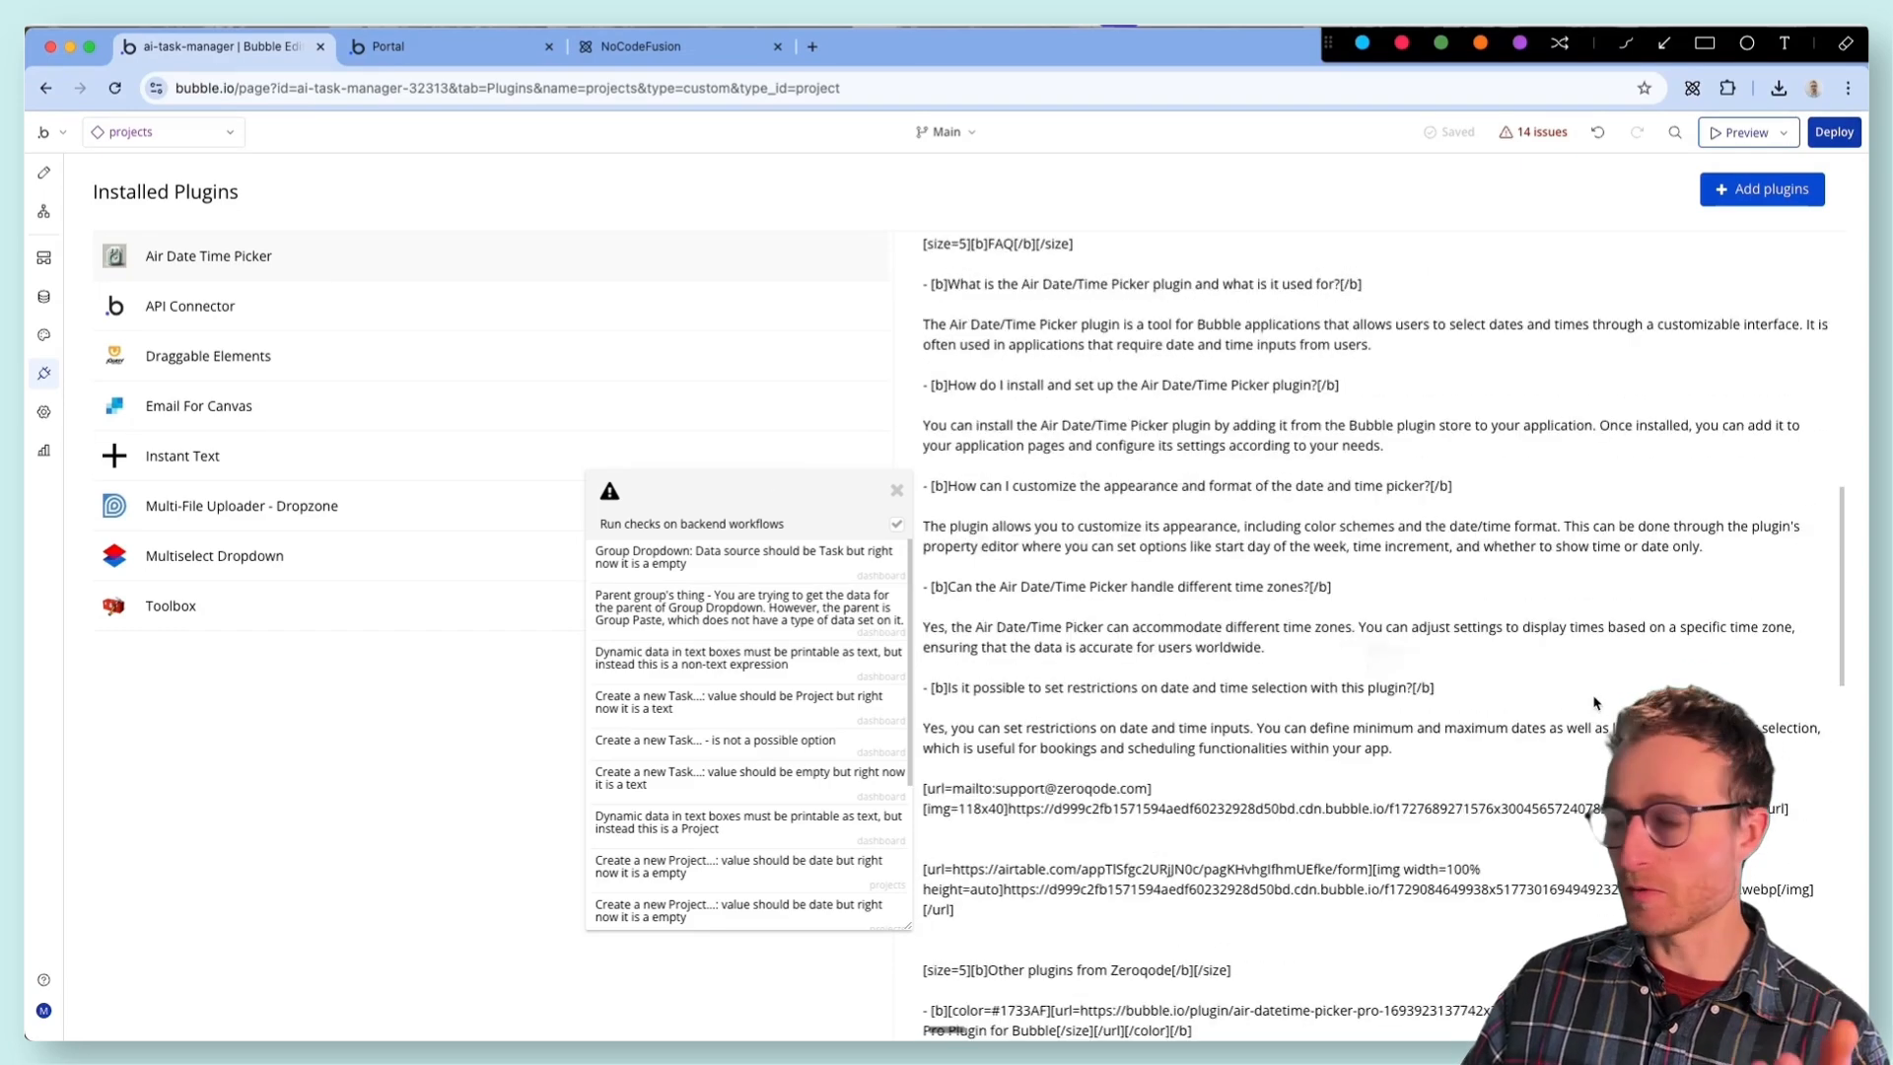
scroll(1597, 702, down, 4)
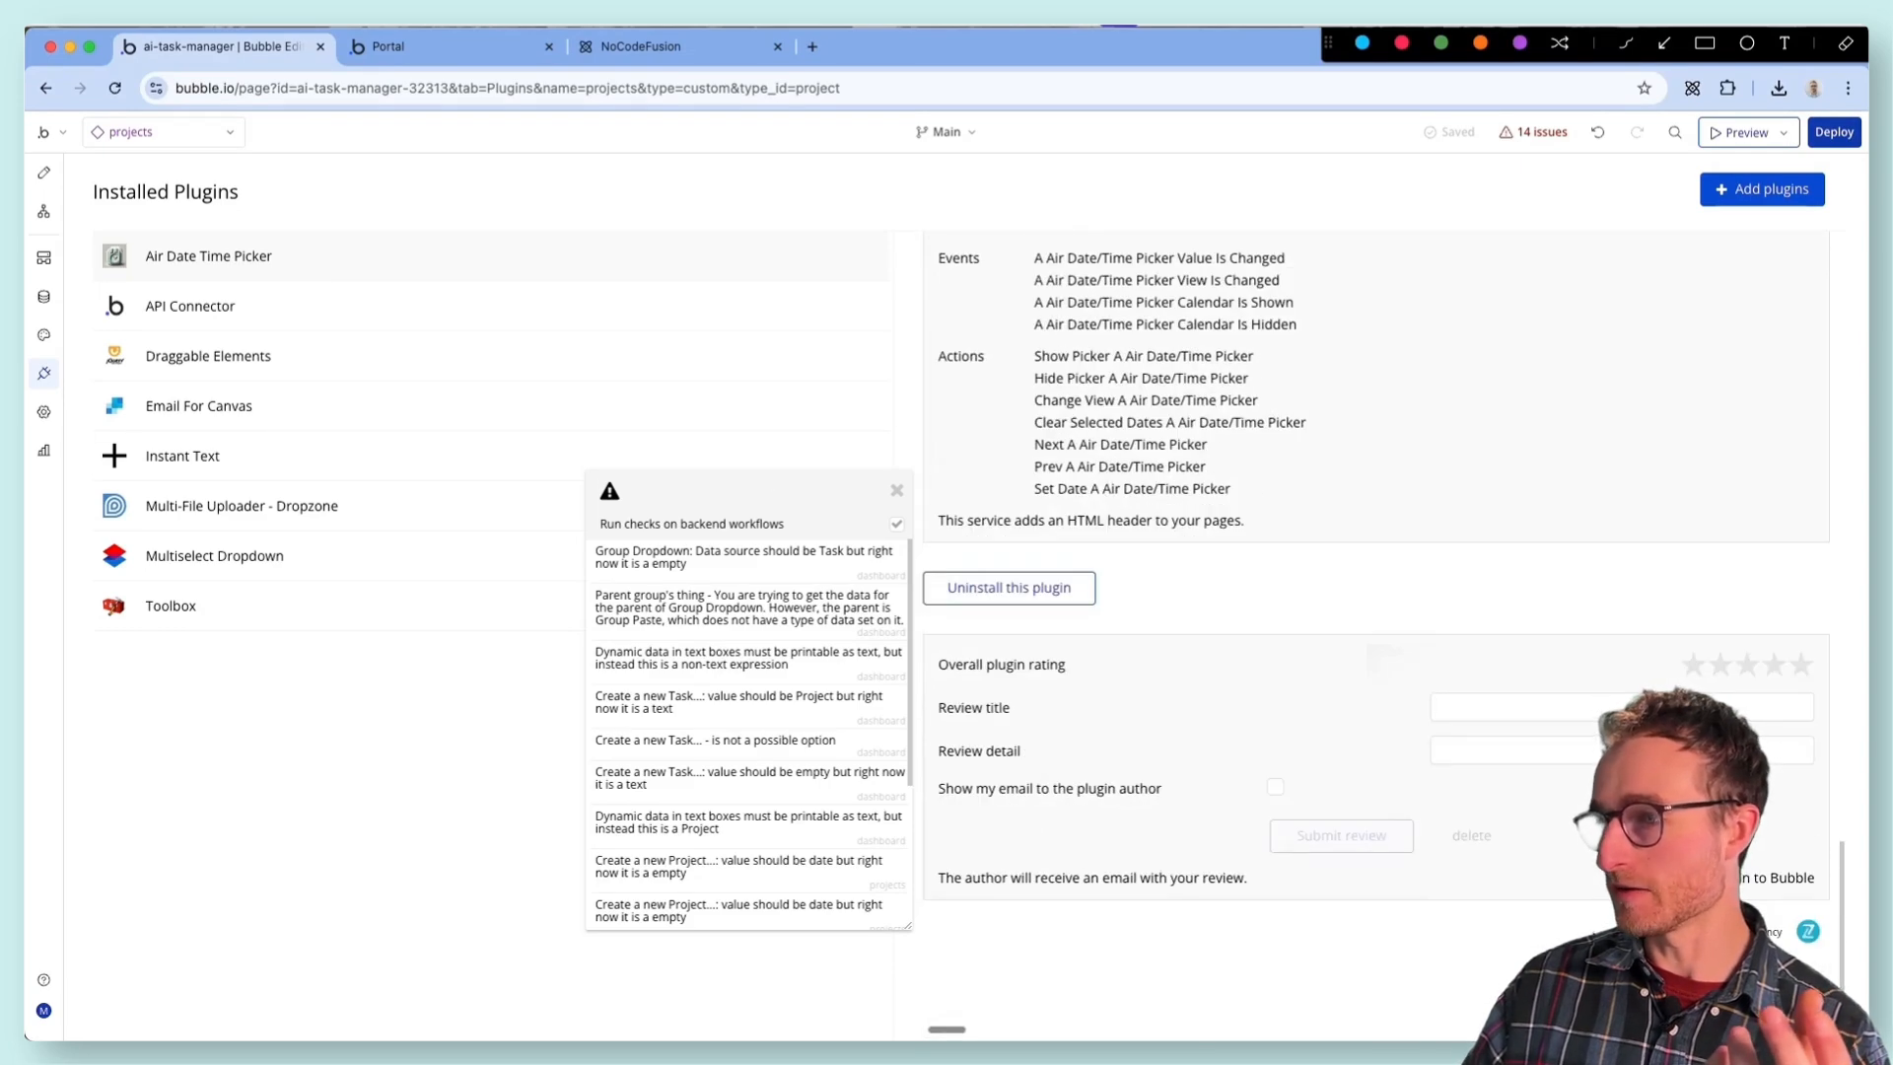
scroll(1676, 929, up, 5)
scroll(1459, 742, down, 5)
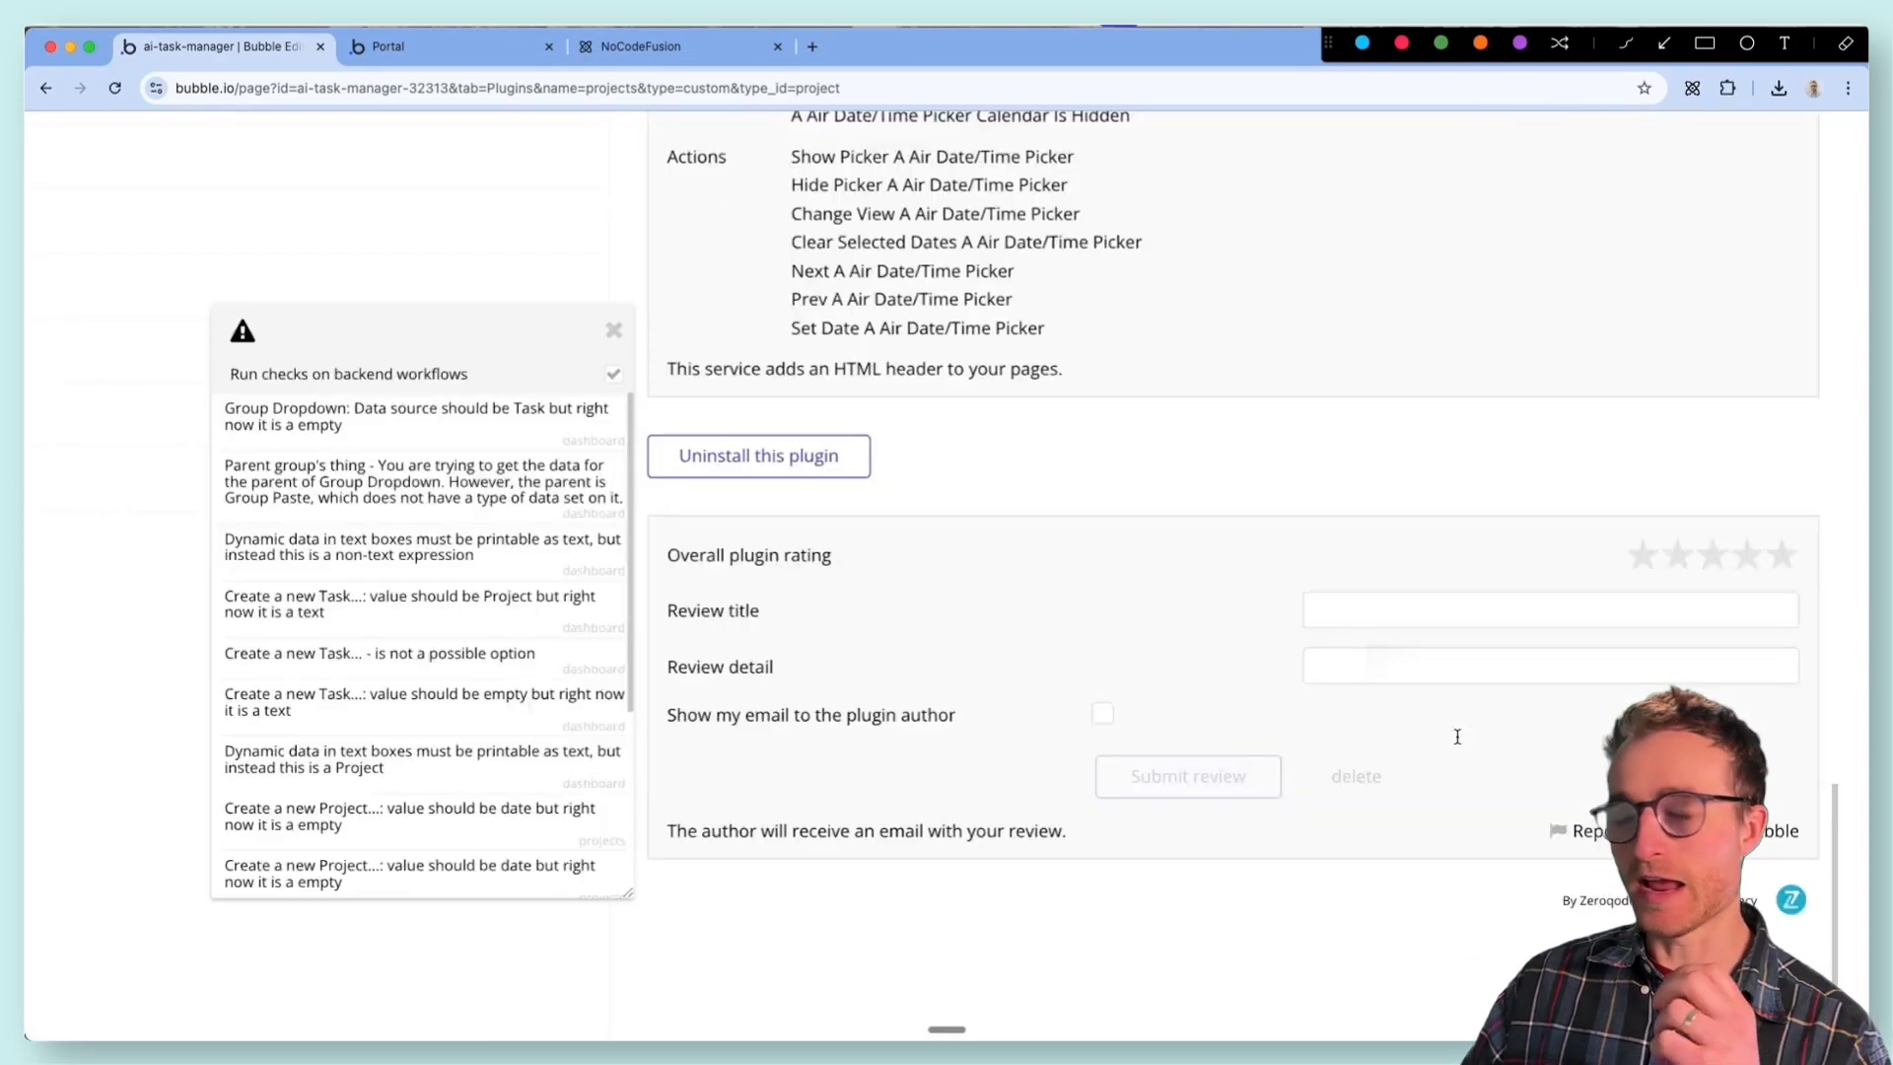
scroll(1204, 612, up, 20)
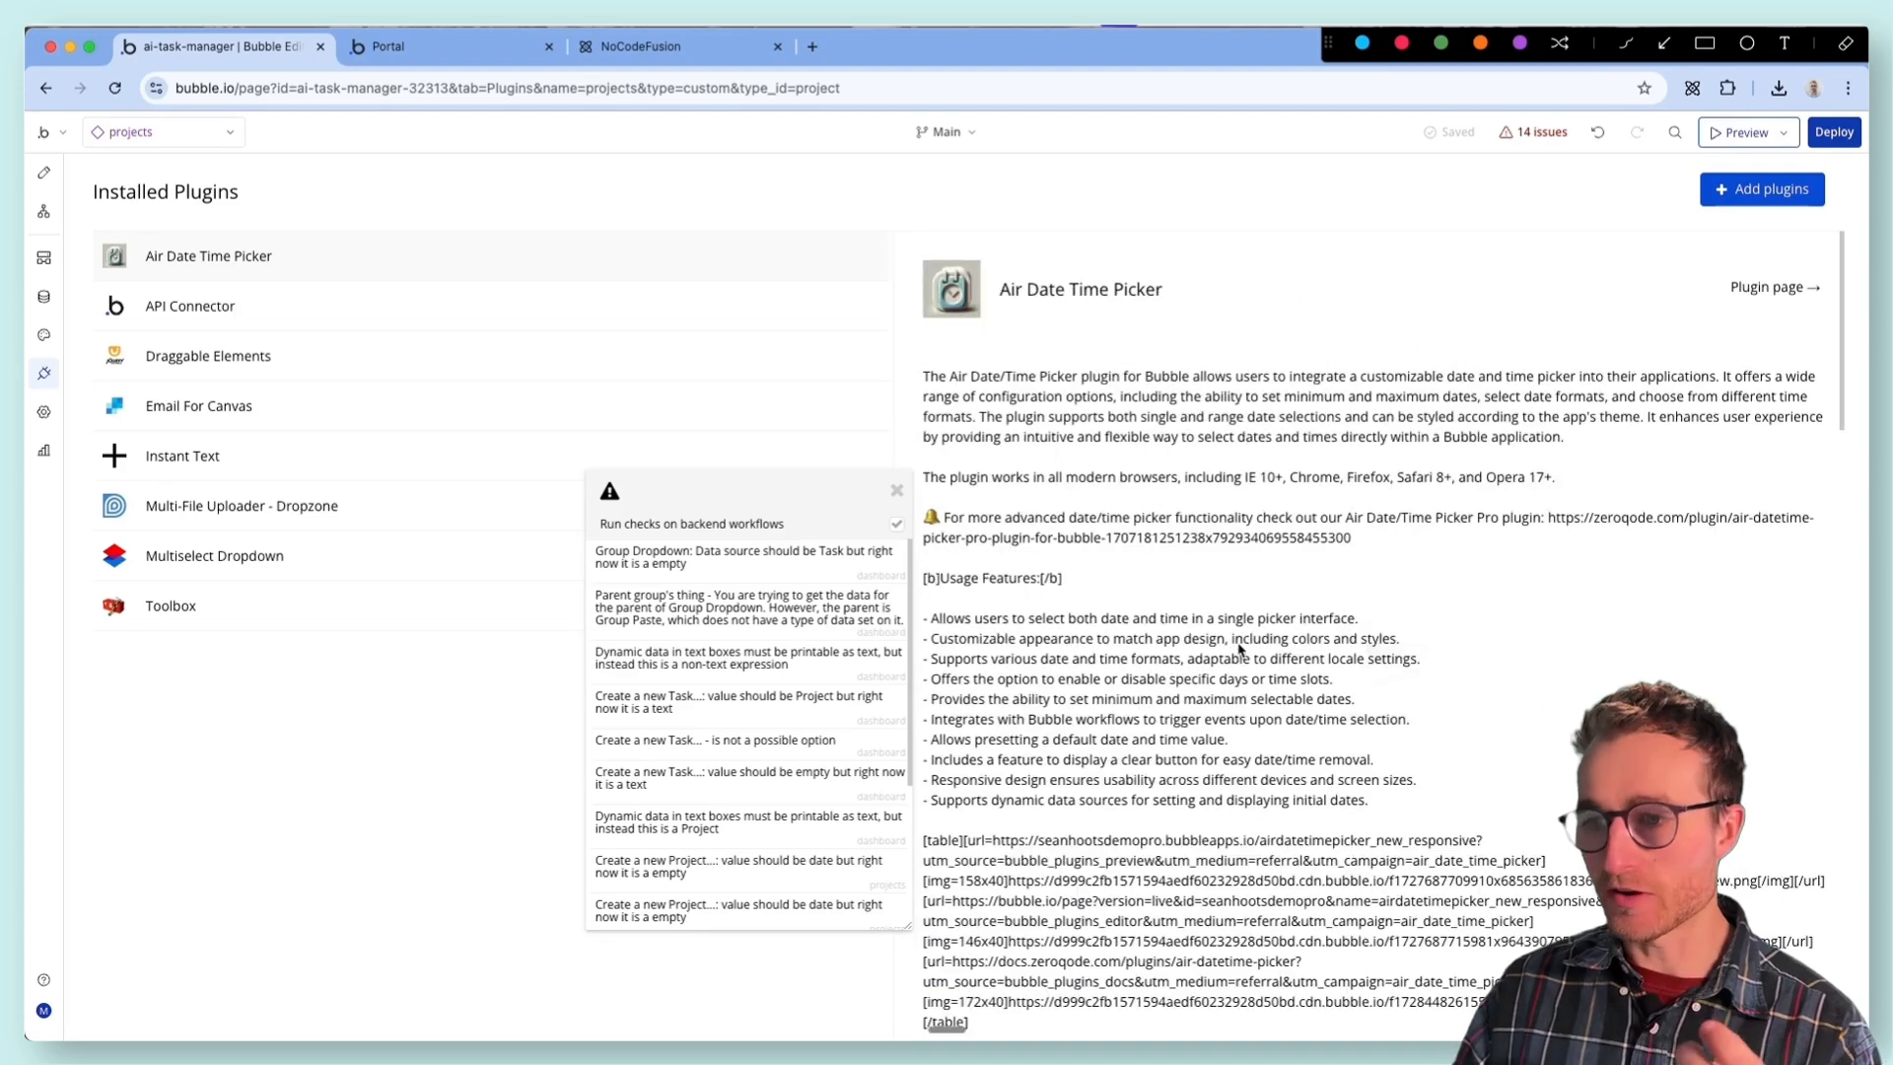
click(896, 493)
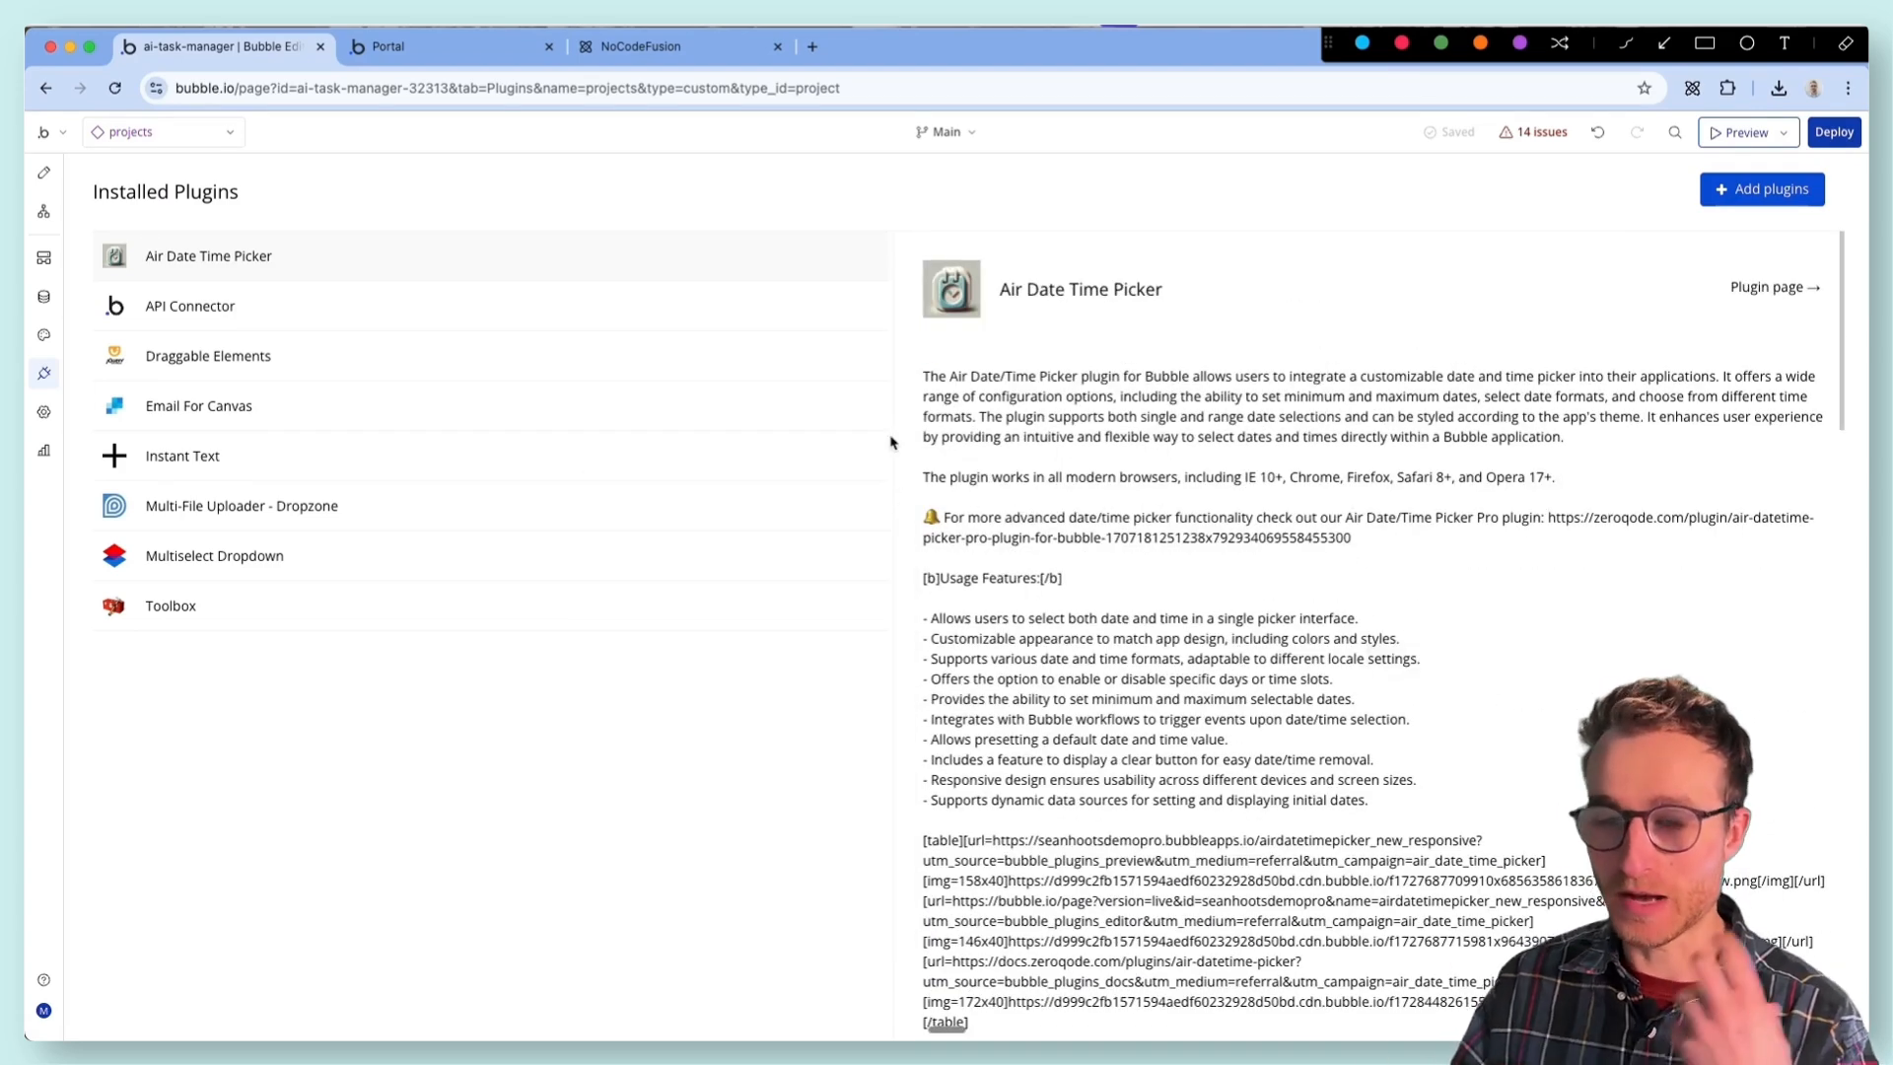
- In the Popup Add Save button's Create a new Project action, set Start Date to AirDate/TimePicker B's selected range:start
click(43, 171)
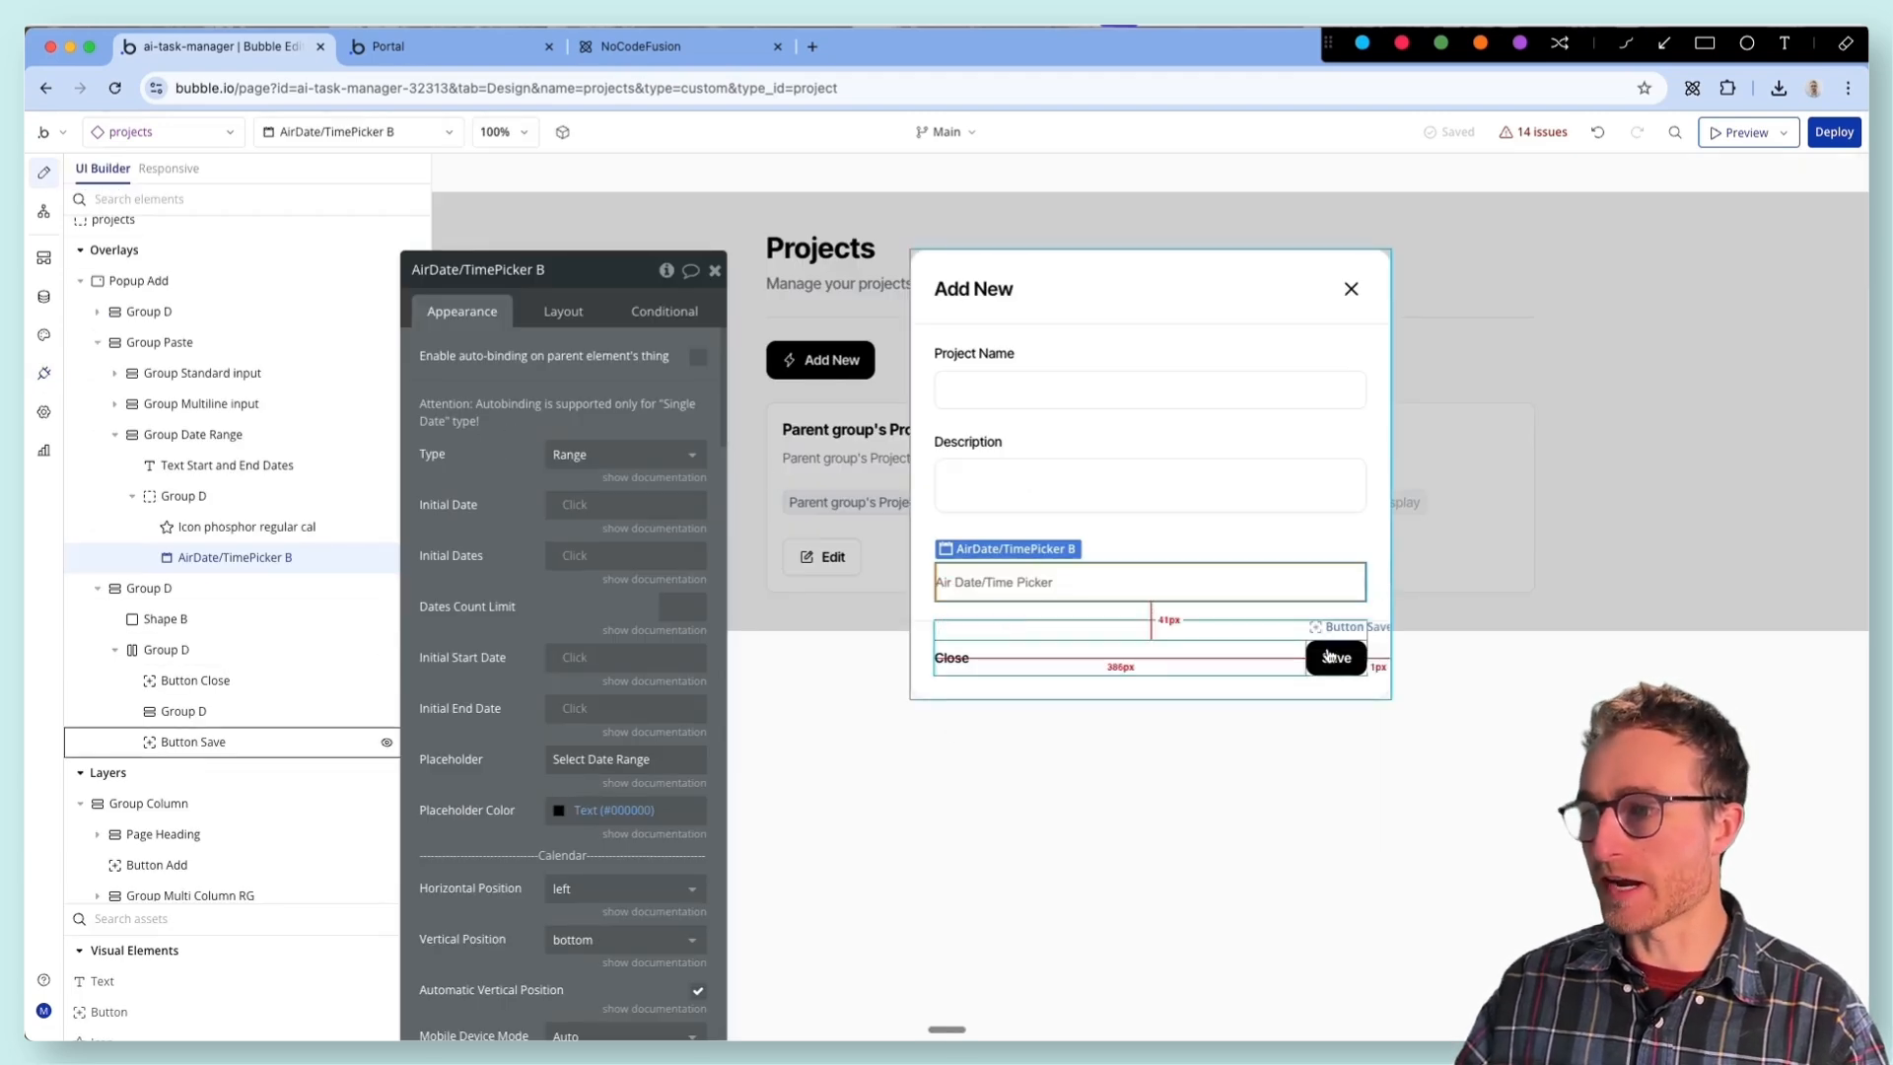
click(193, 741)
click(1119, 400)
click(1078, 335)
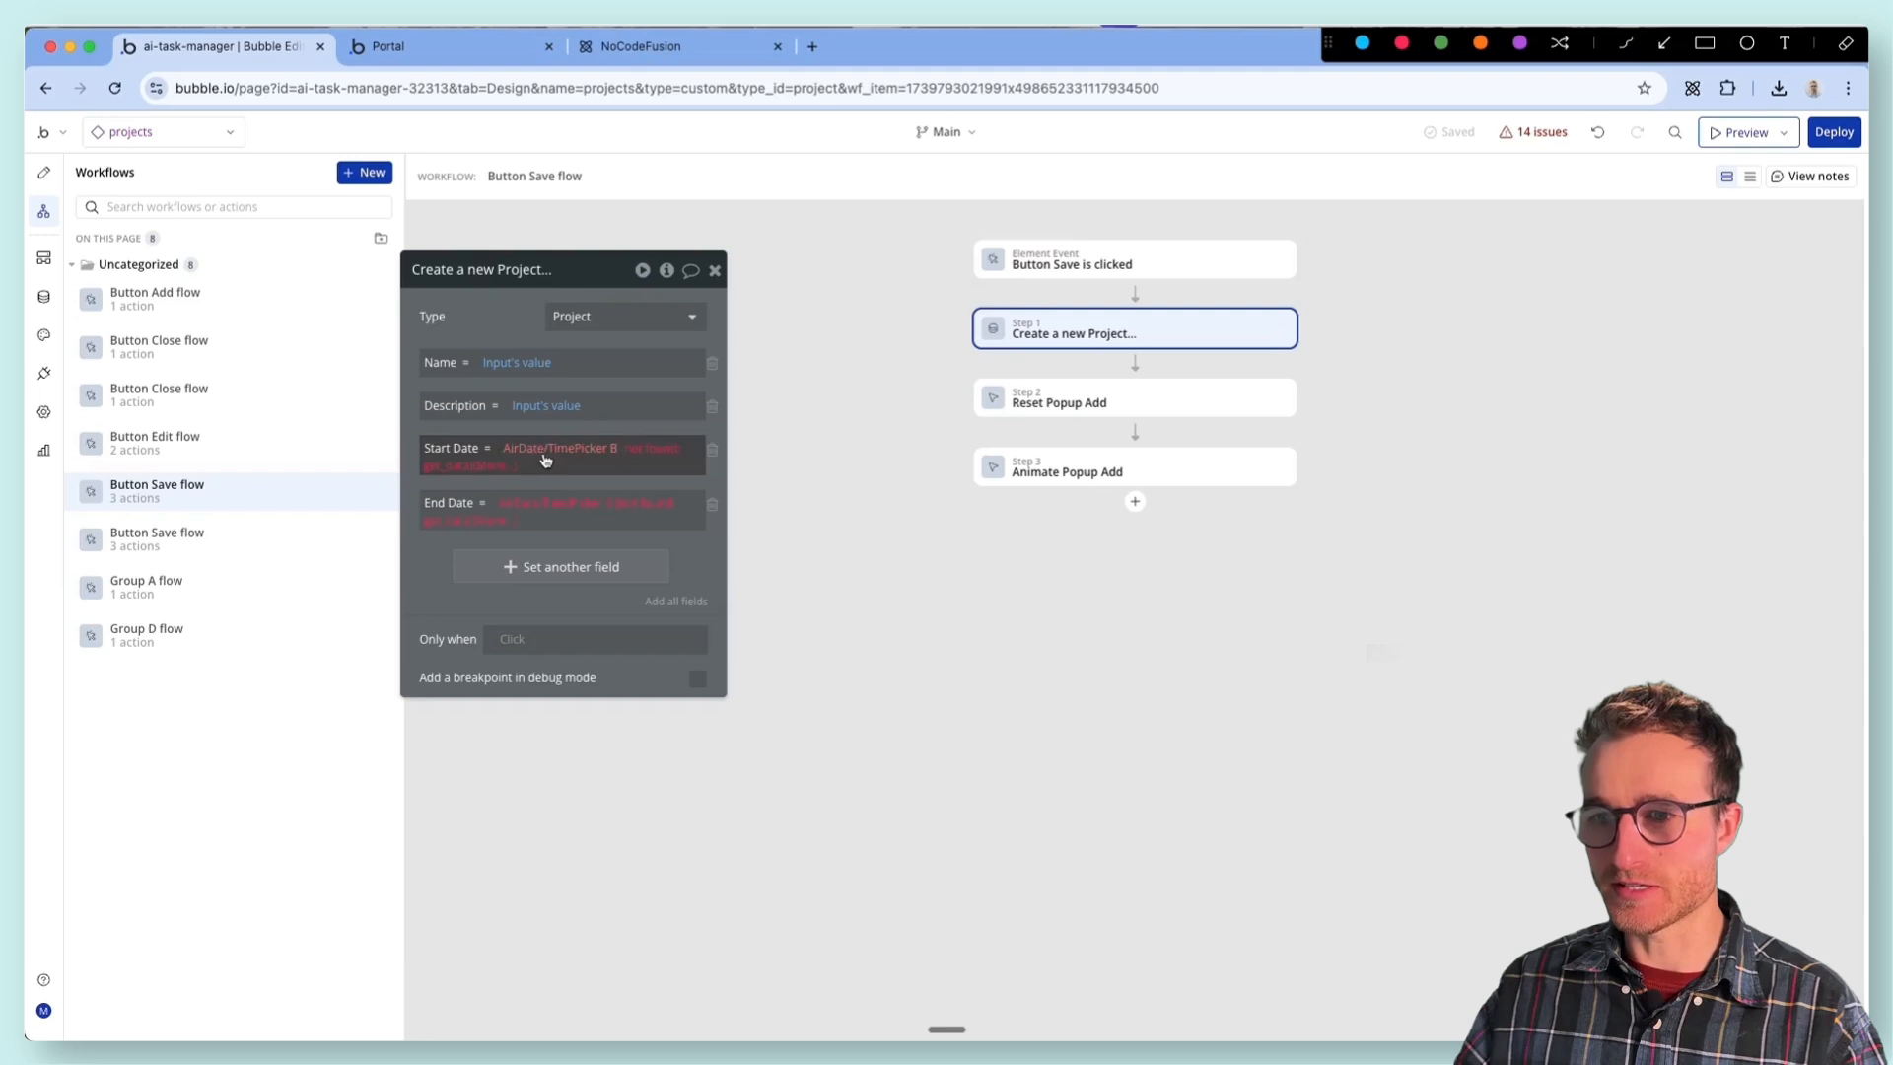
click(457, 470)
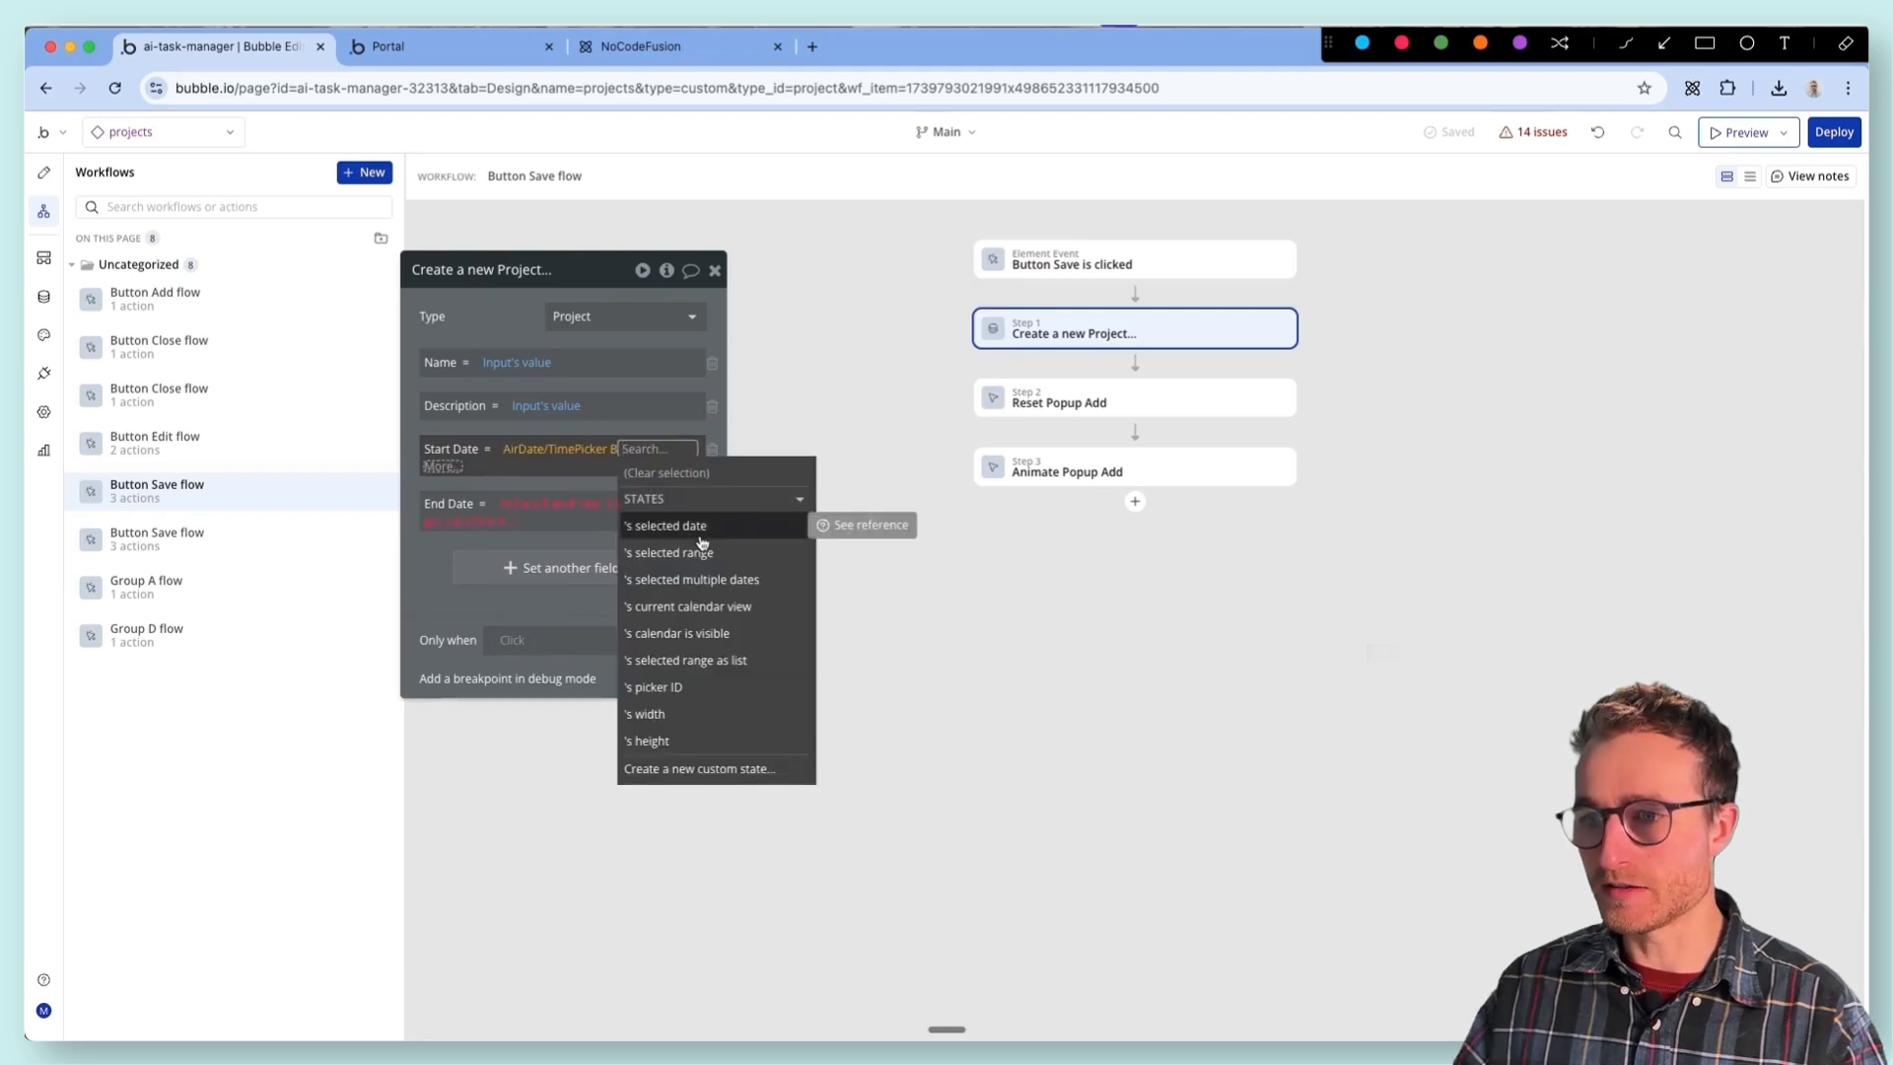
click(746, 553)
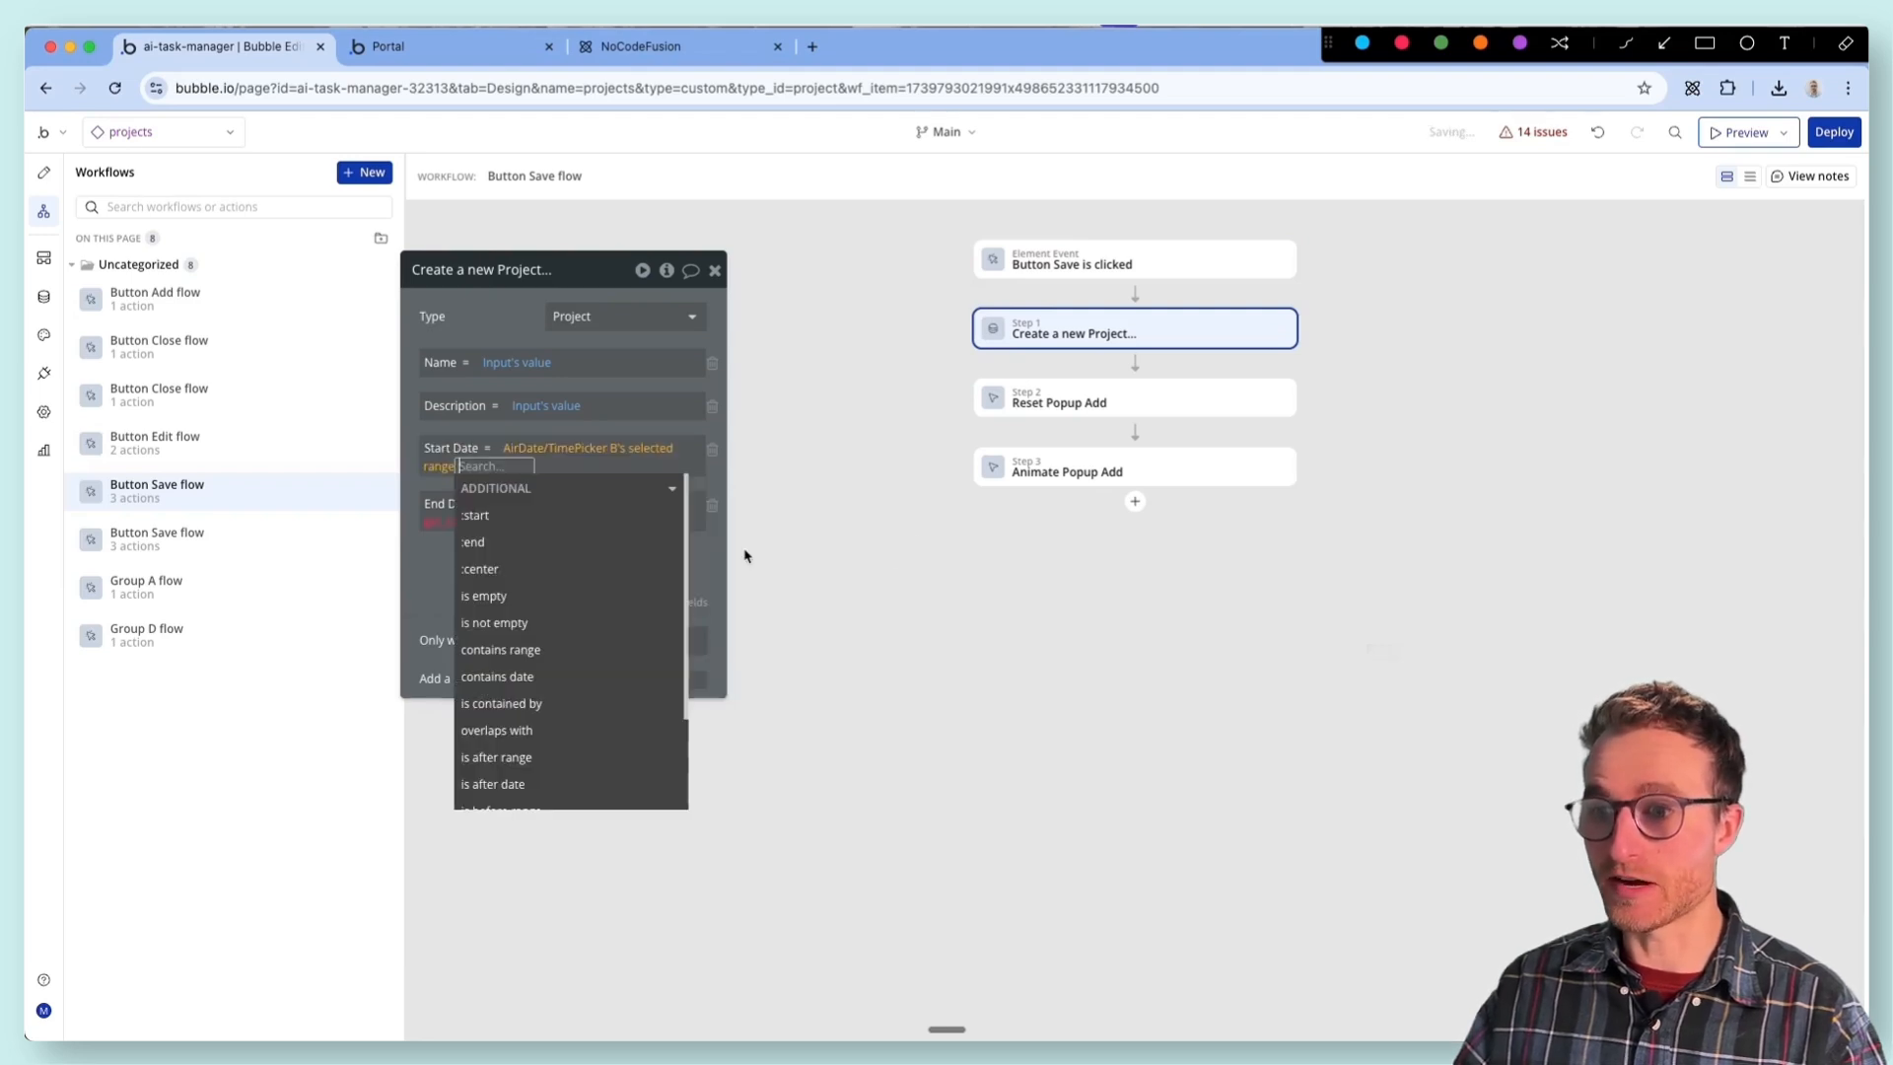
click(549, 537)
click(432, 559)
click(547, 511)
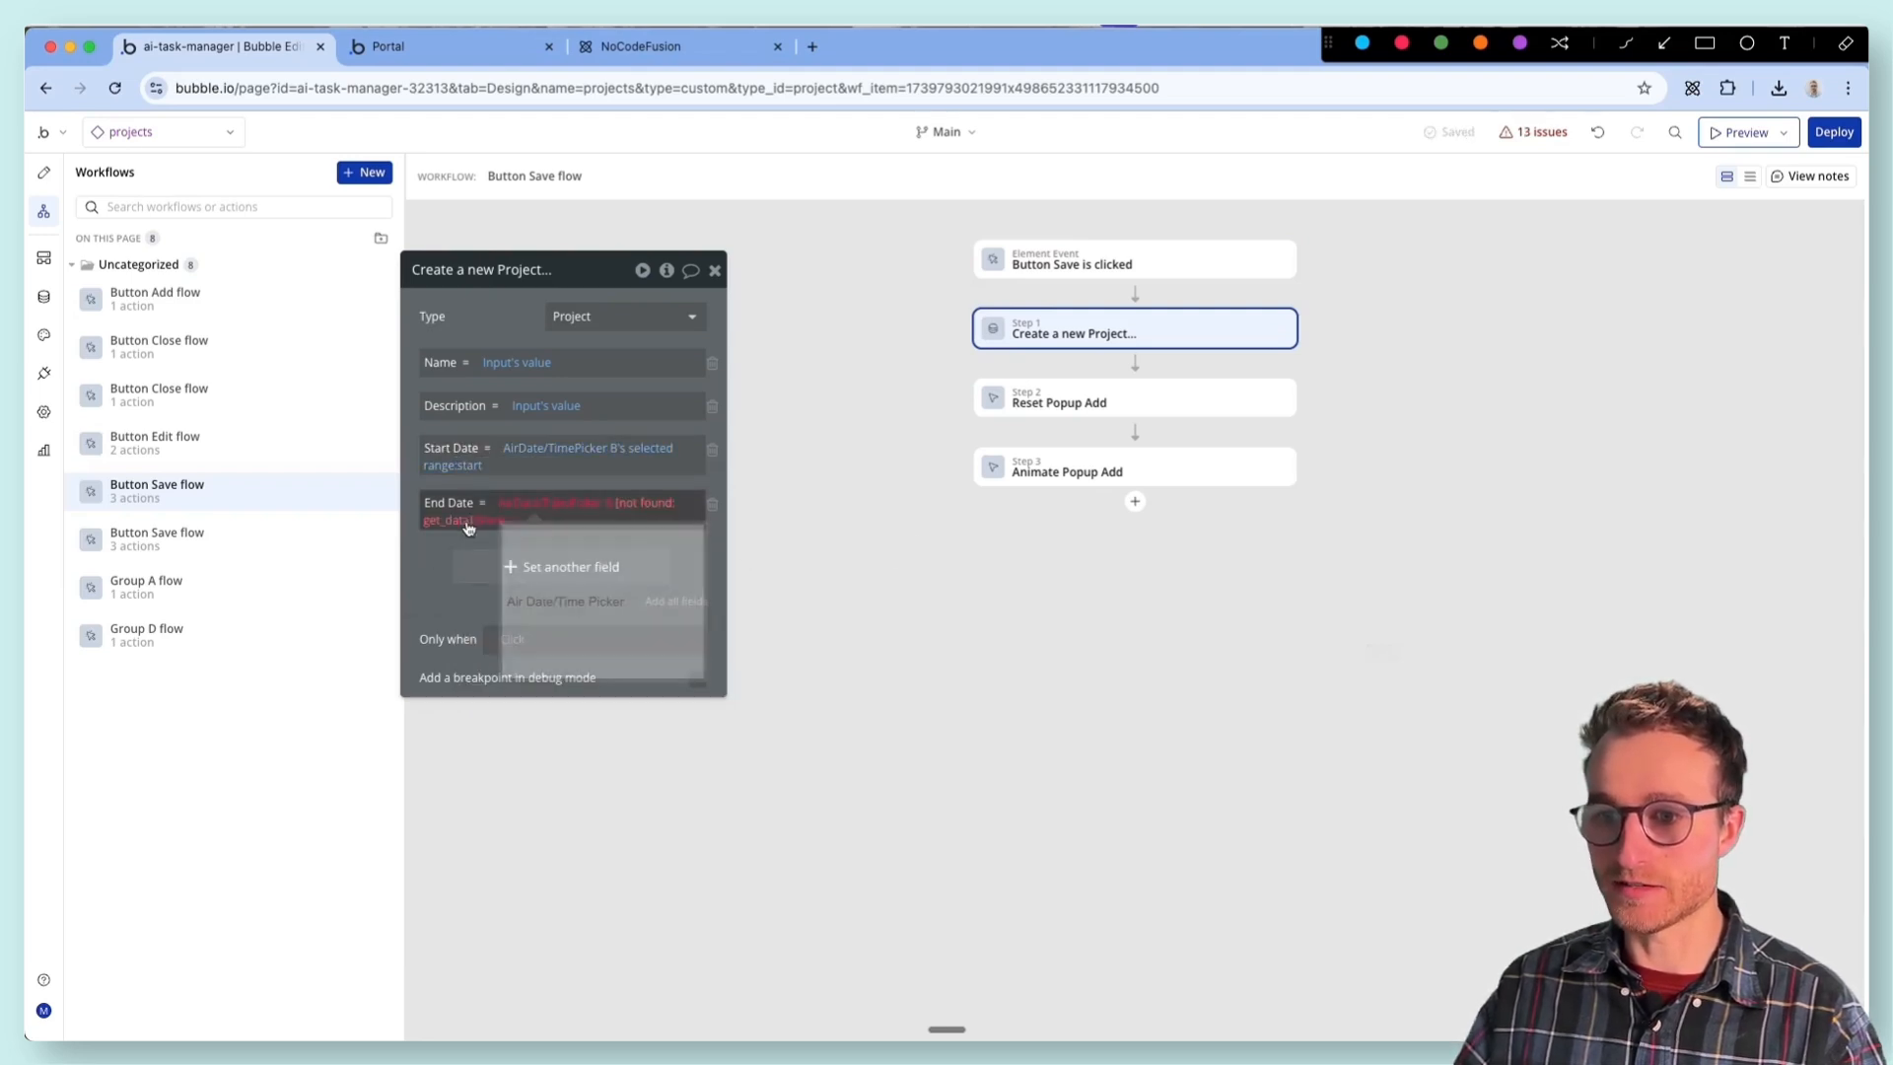
- Set End Date in the Create a new Project action to AirDate/TimePicker B's selected range:end
click(459, 525)
click(678, 609)
click(478, 598)
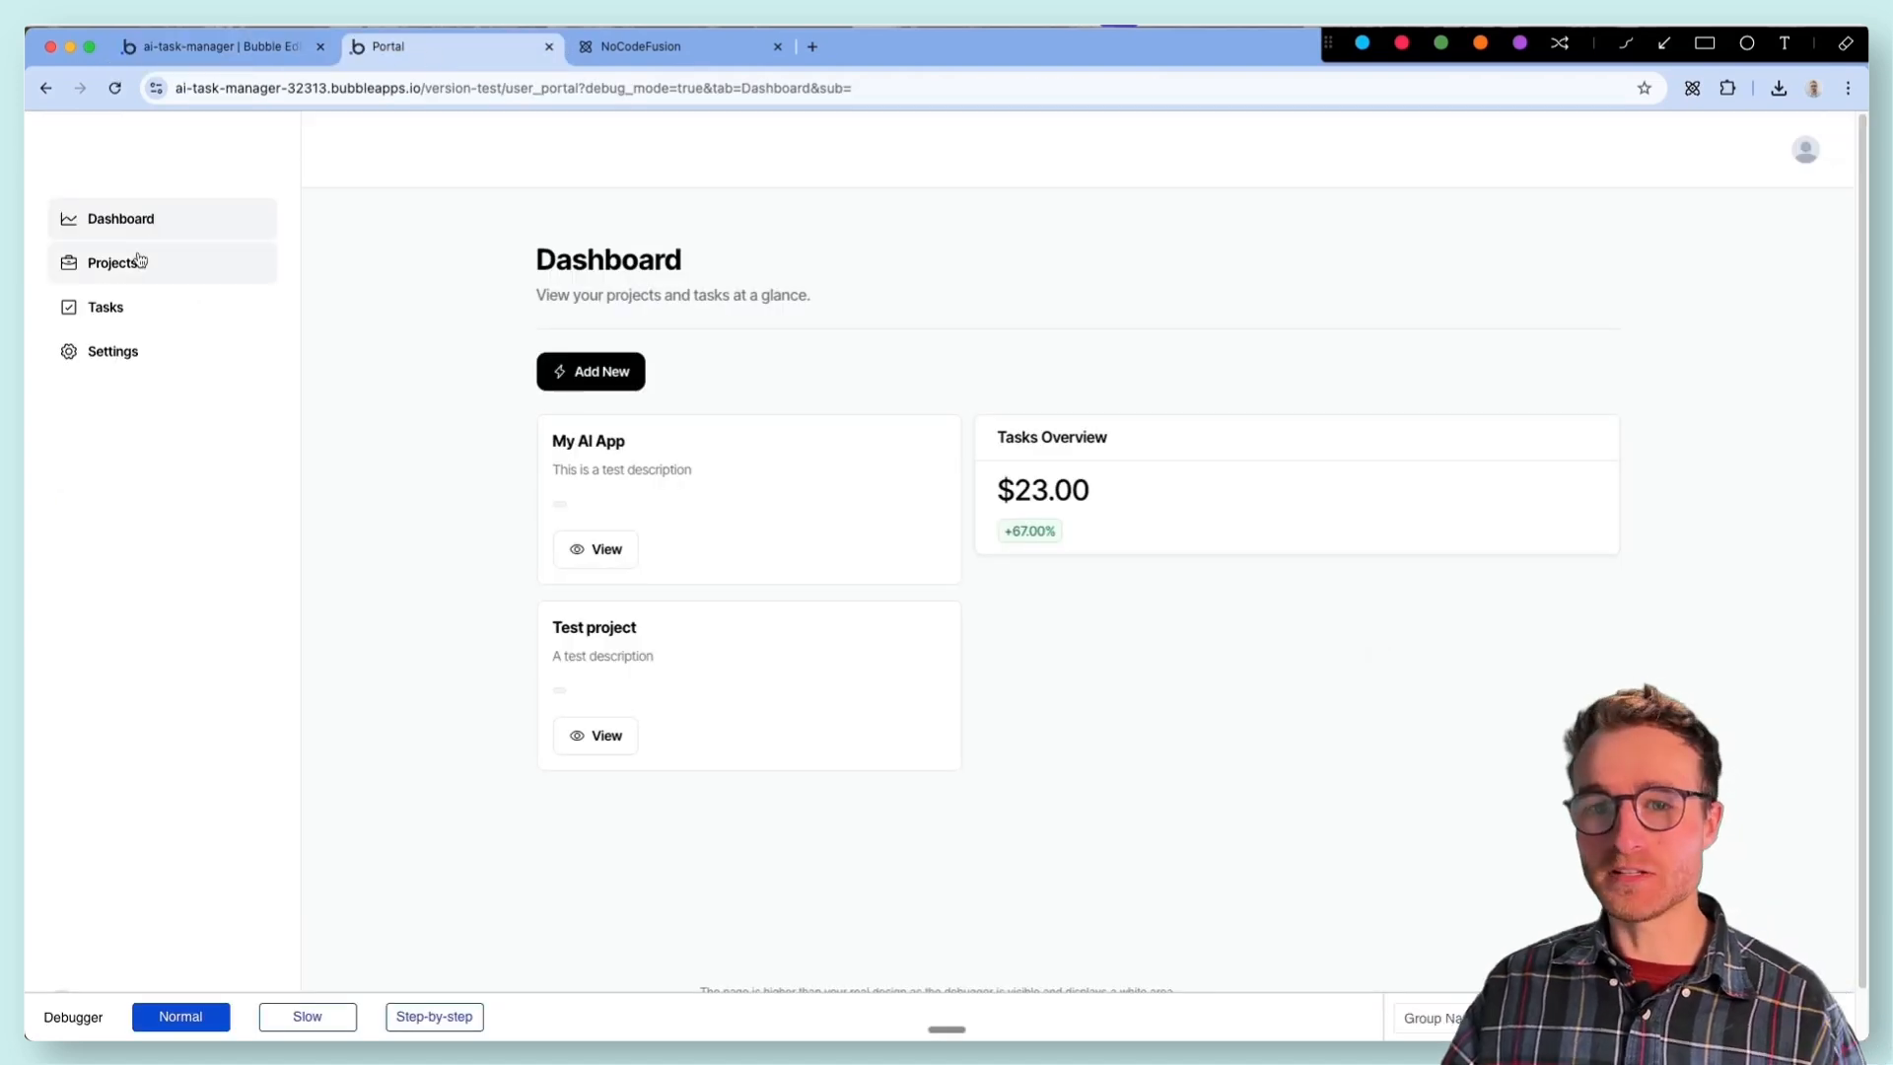
- In the portal preview's Projects page, add a project named asdas with description asdas and dates February 18 to 28, 2025
click(138, 266)
click(591, 374)
click(819, 351)
text(asdas)
click(828, 445)
text(asdas)
click(828, 523)
click(914, 734)
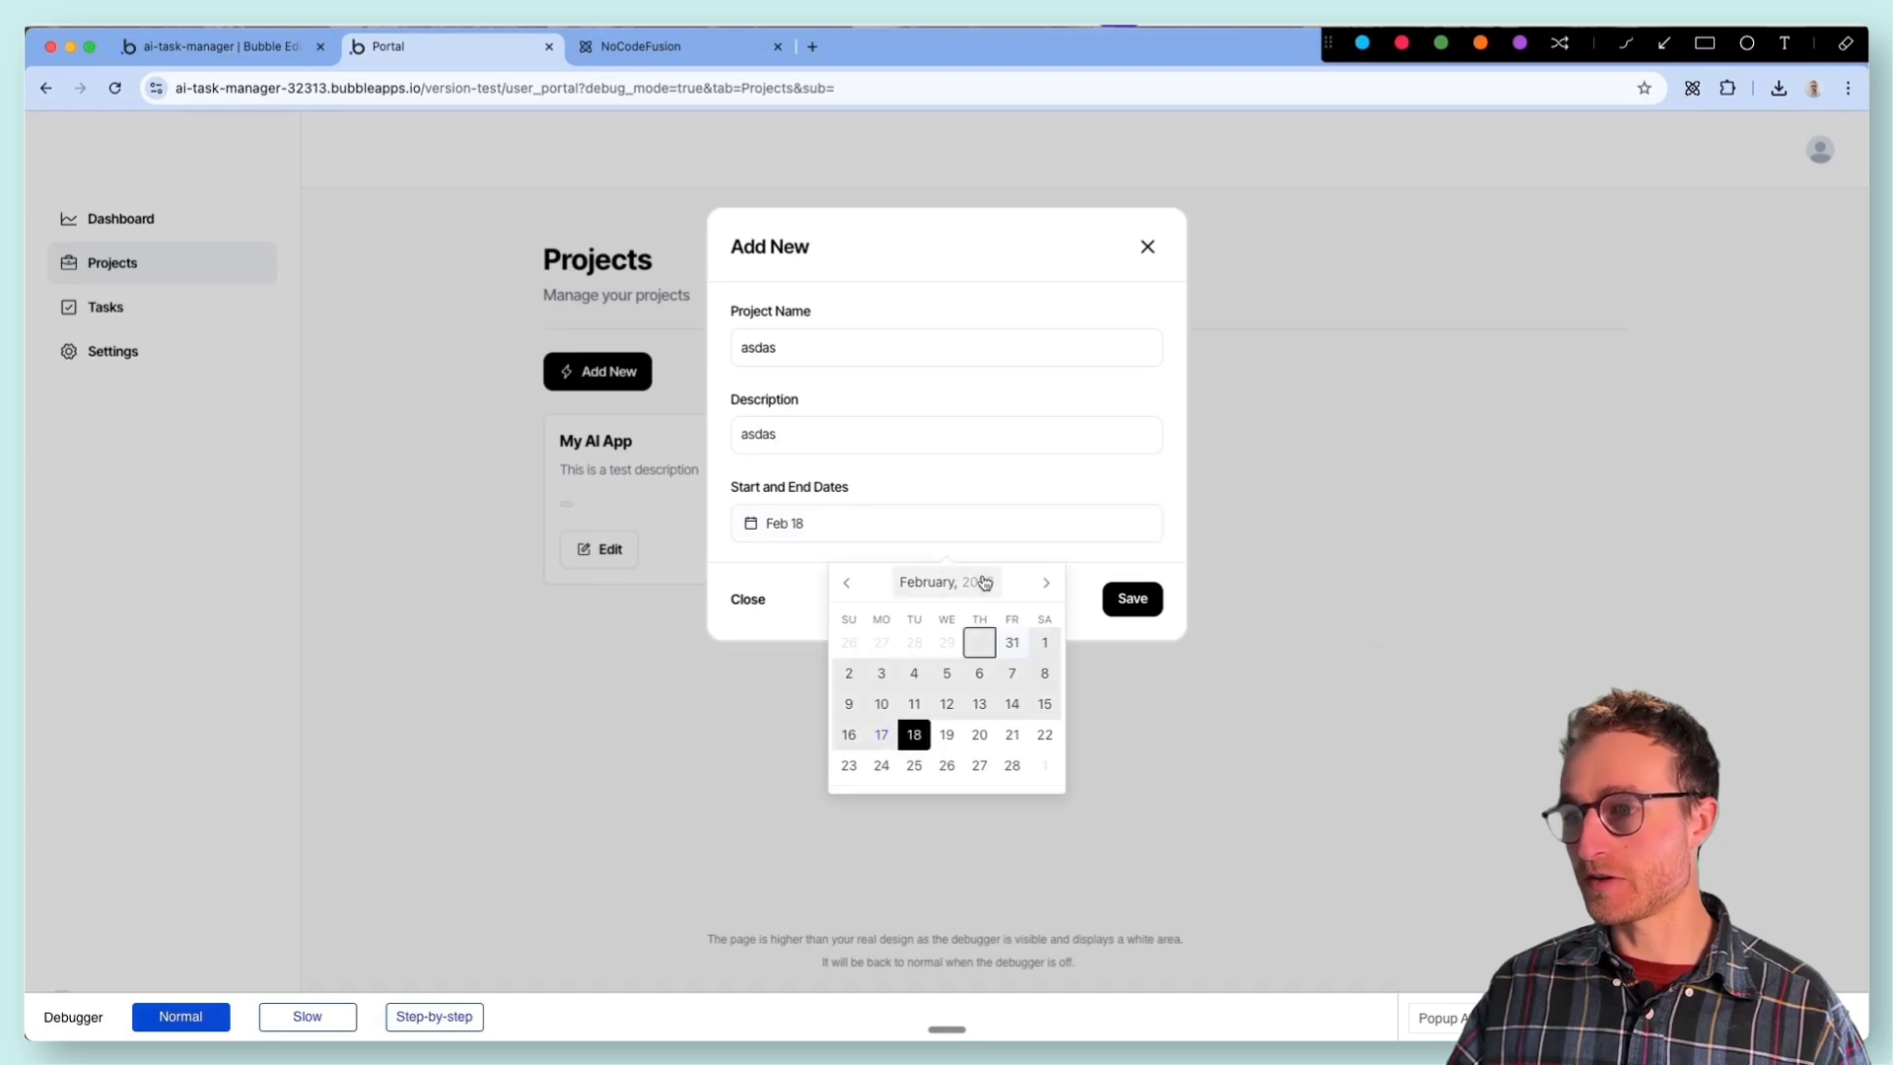
click(1012, 765)
click(1132, 599)
- Return to the Bubble editor and check the new project's start and end dates in the All Projects app data
click(212, 47)
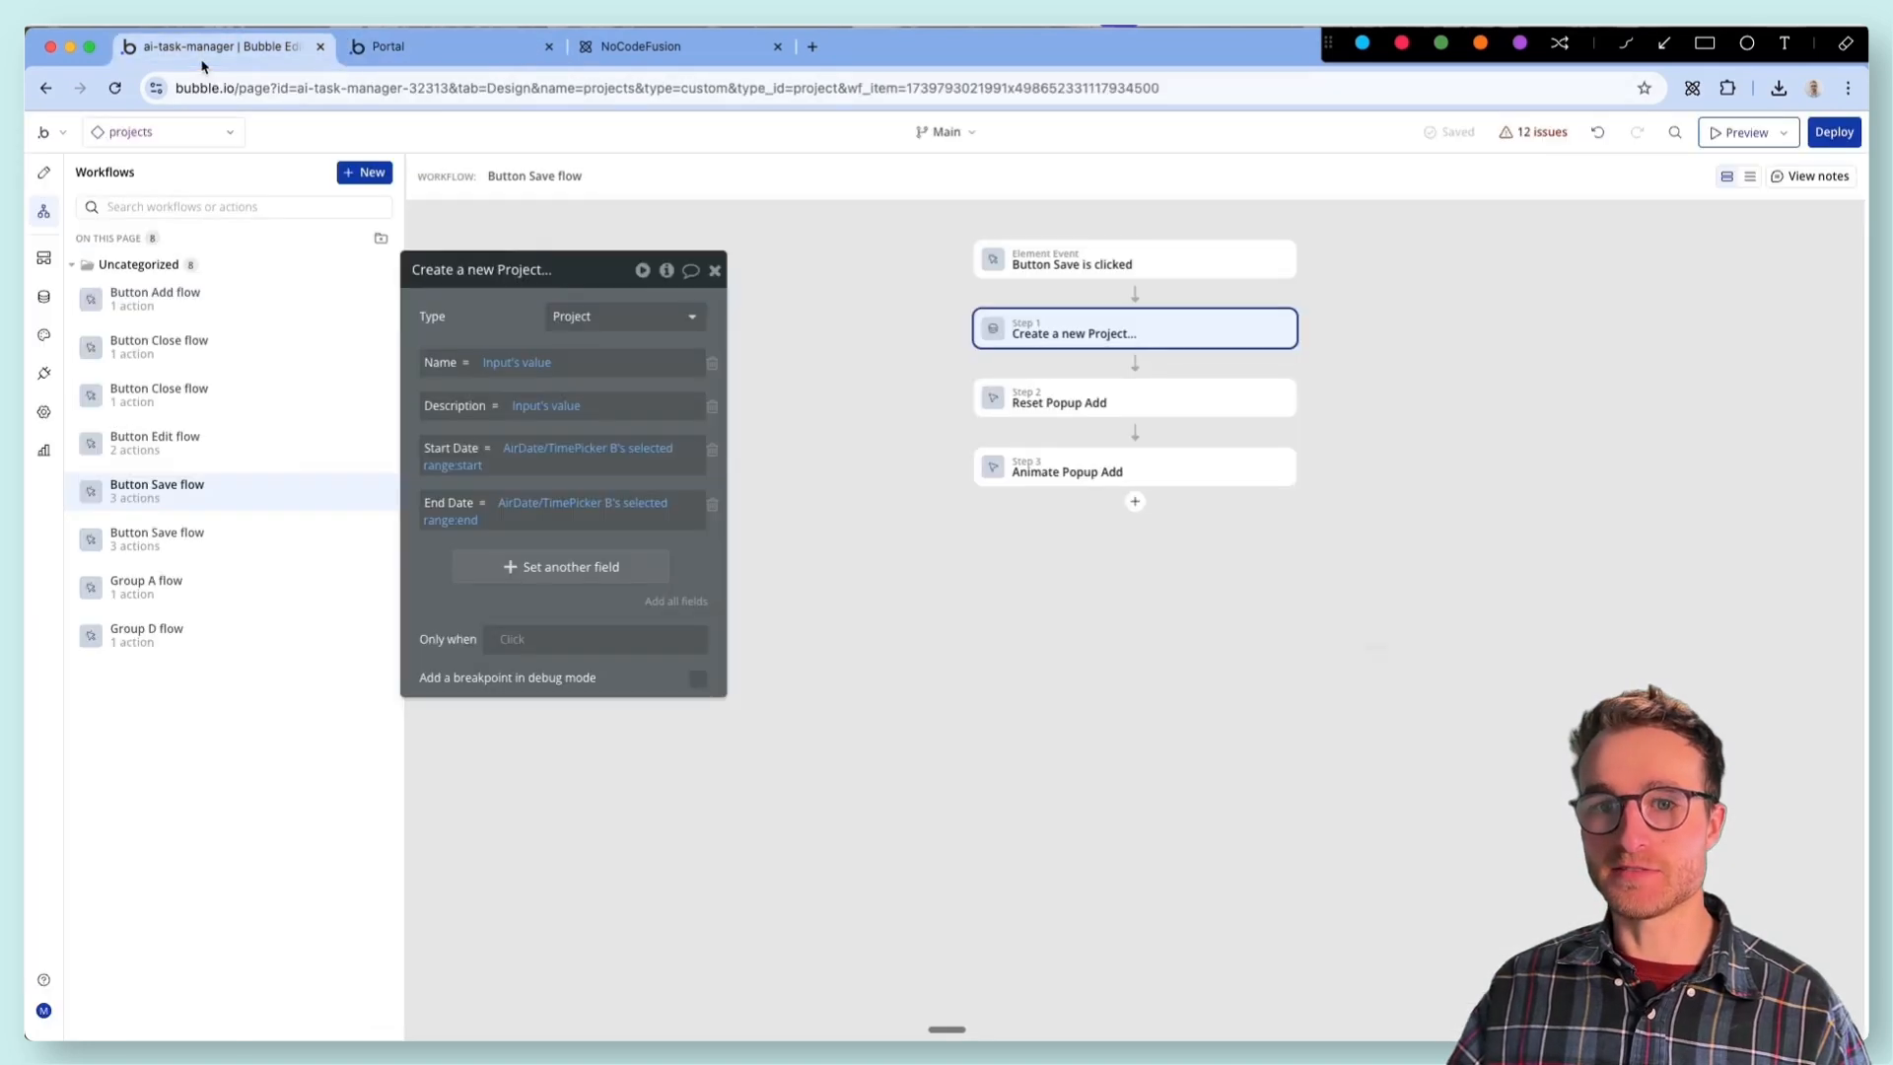
click(43, 296)
click(351, 209)
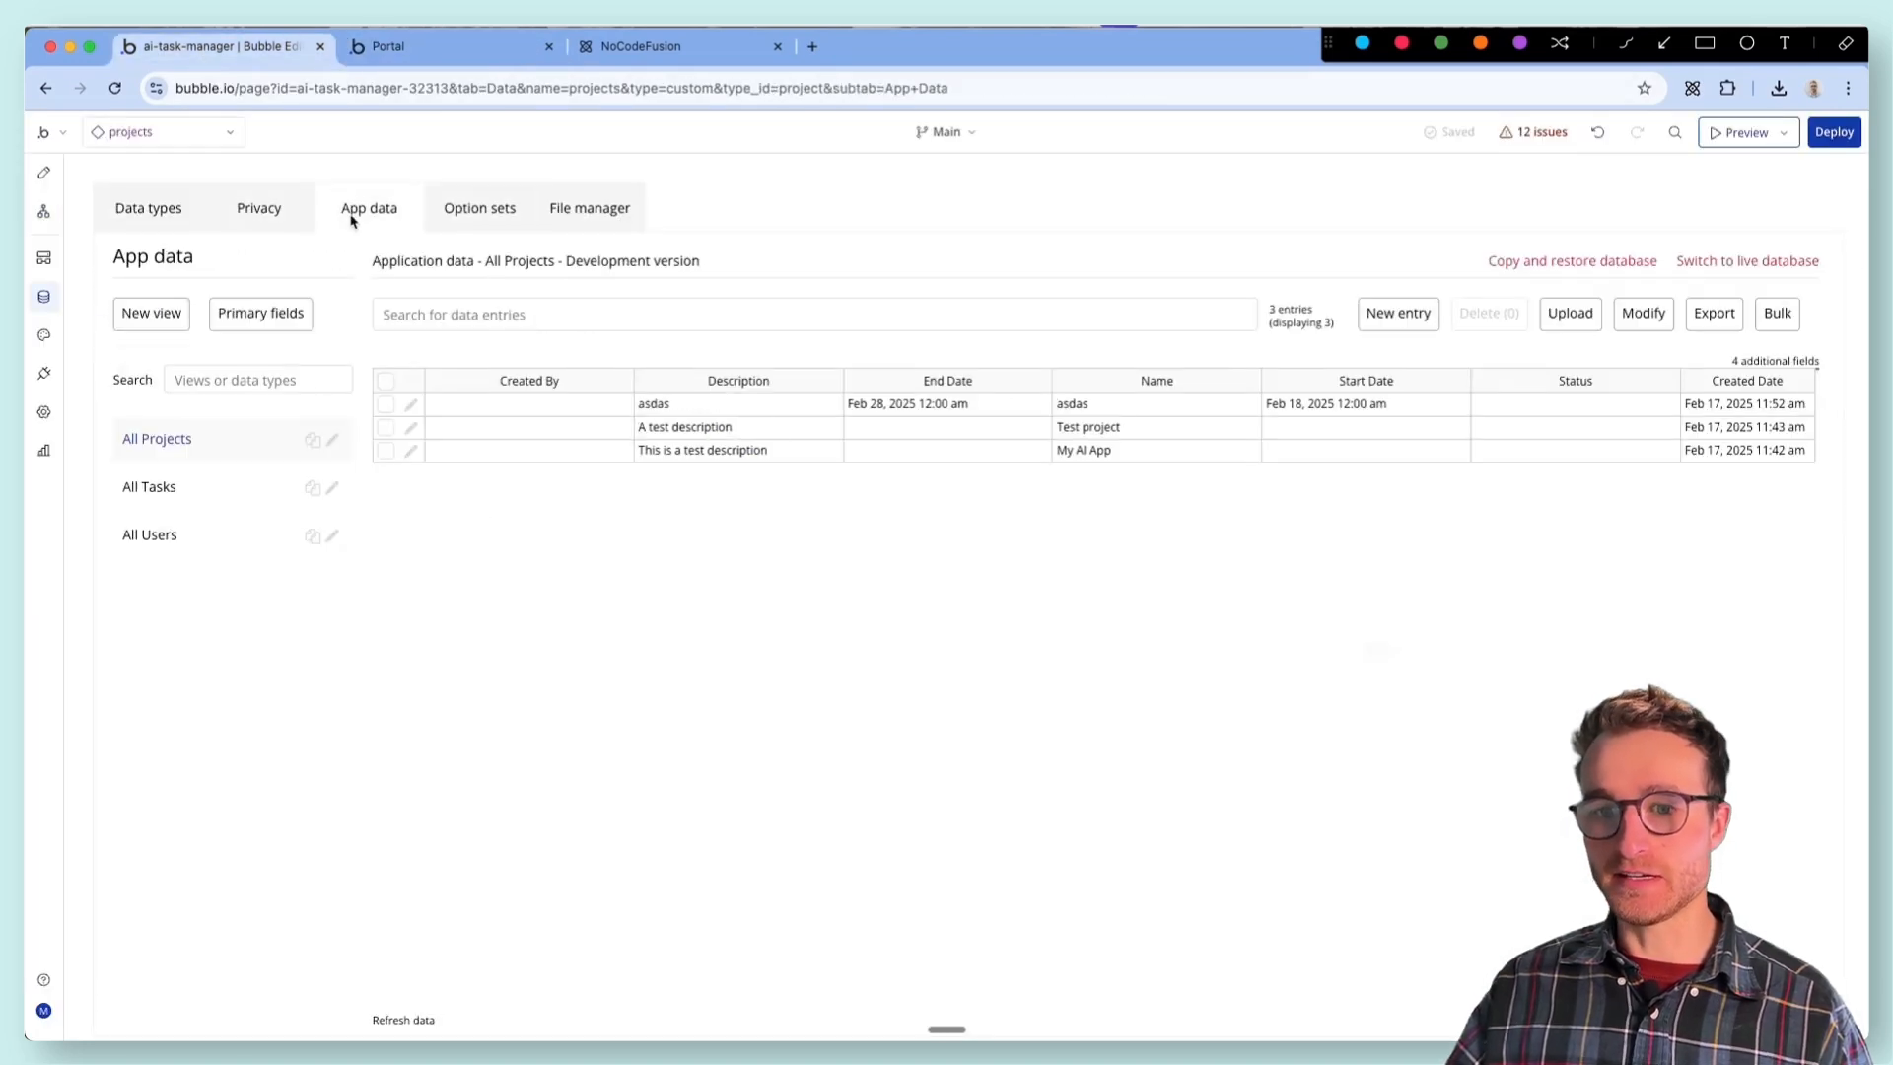
click(1353, 404)
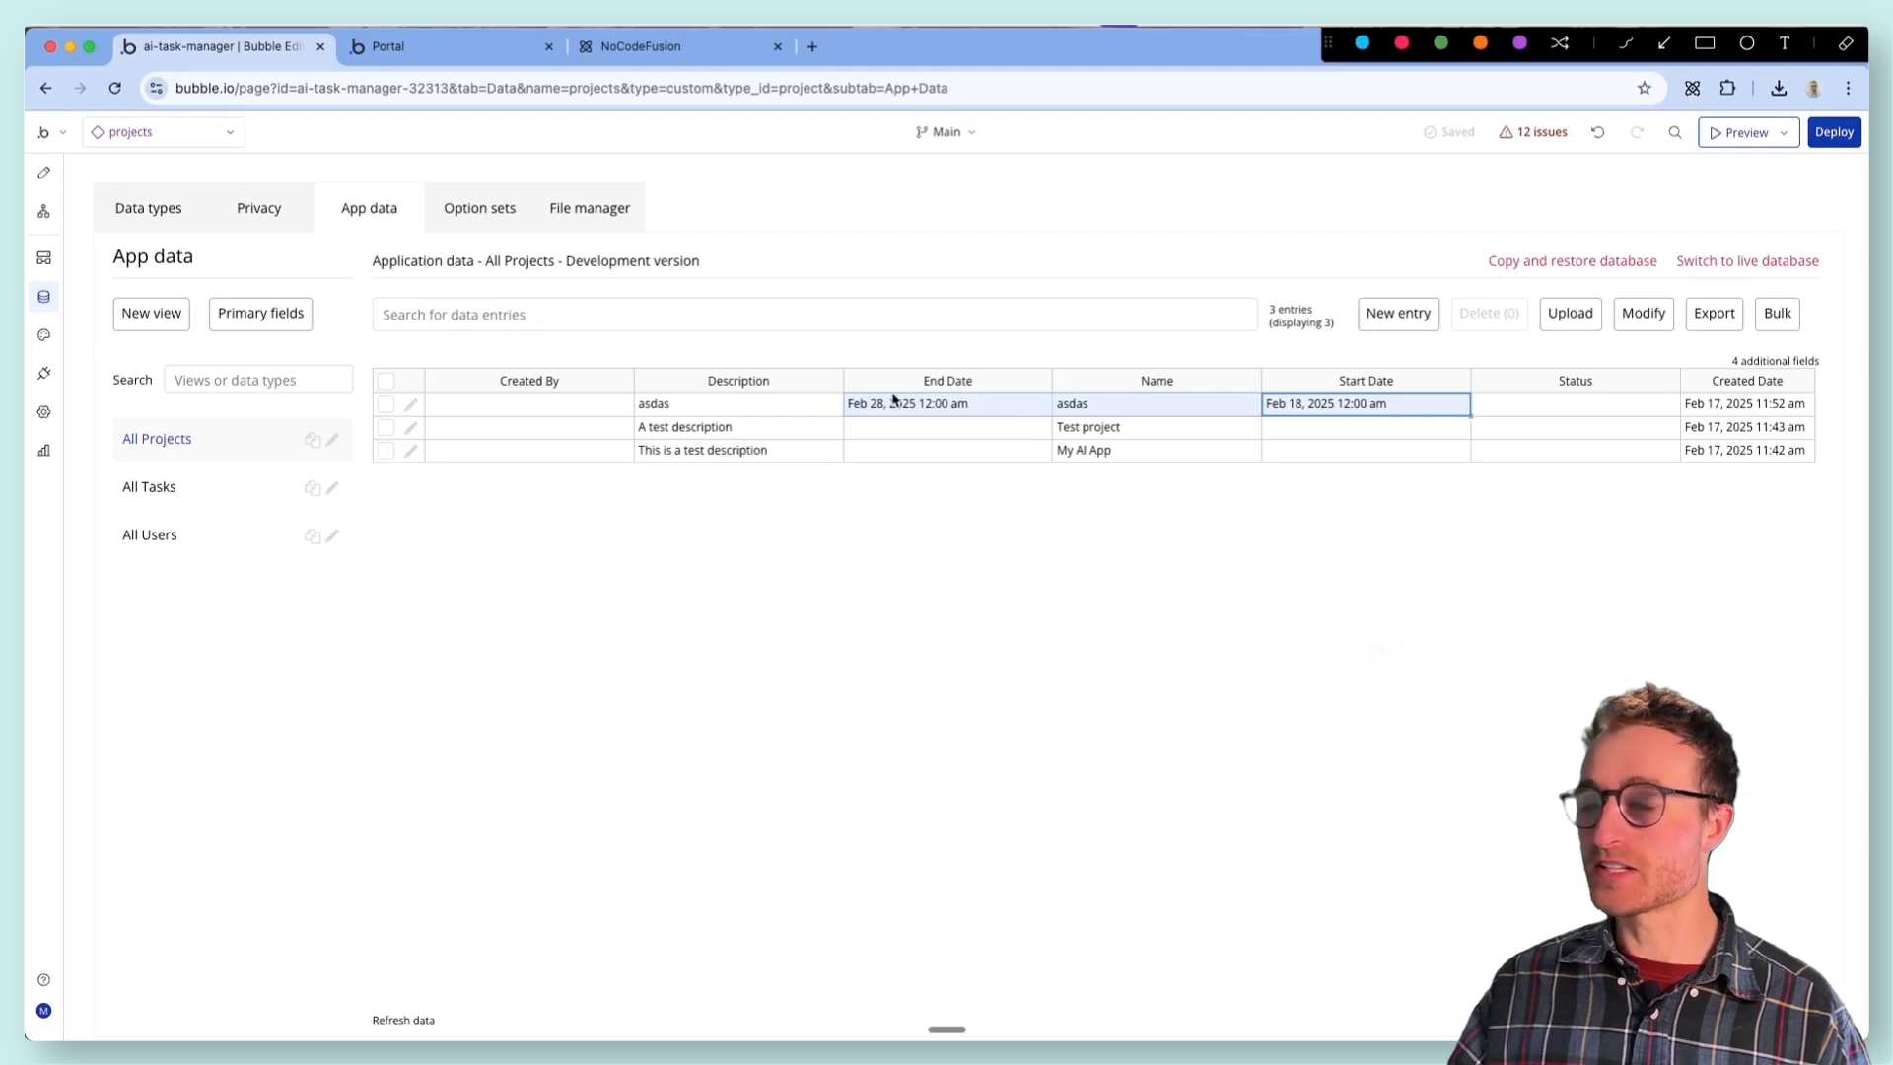
- Return to the projects design view, open the issue list beside the Button Save properties and review the remaining issues
click(43, 172)
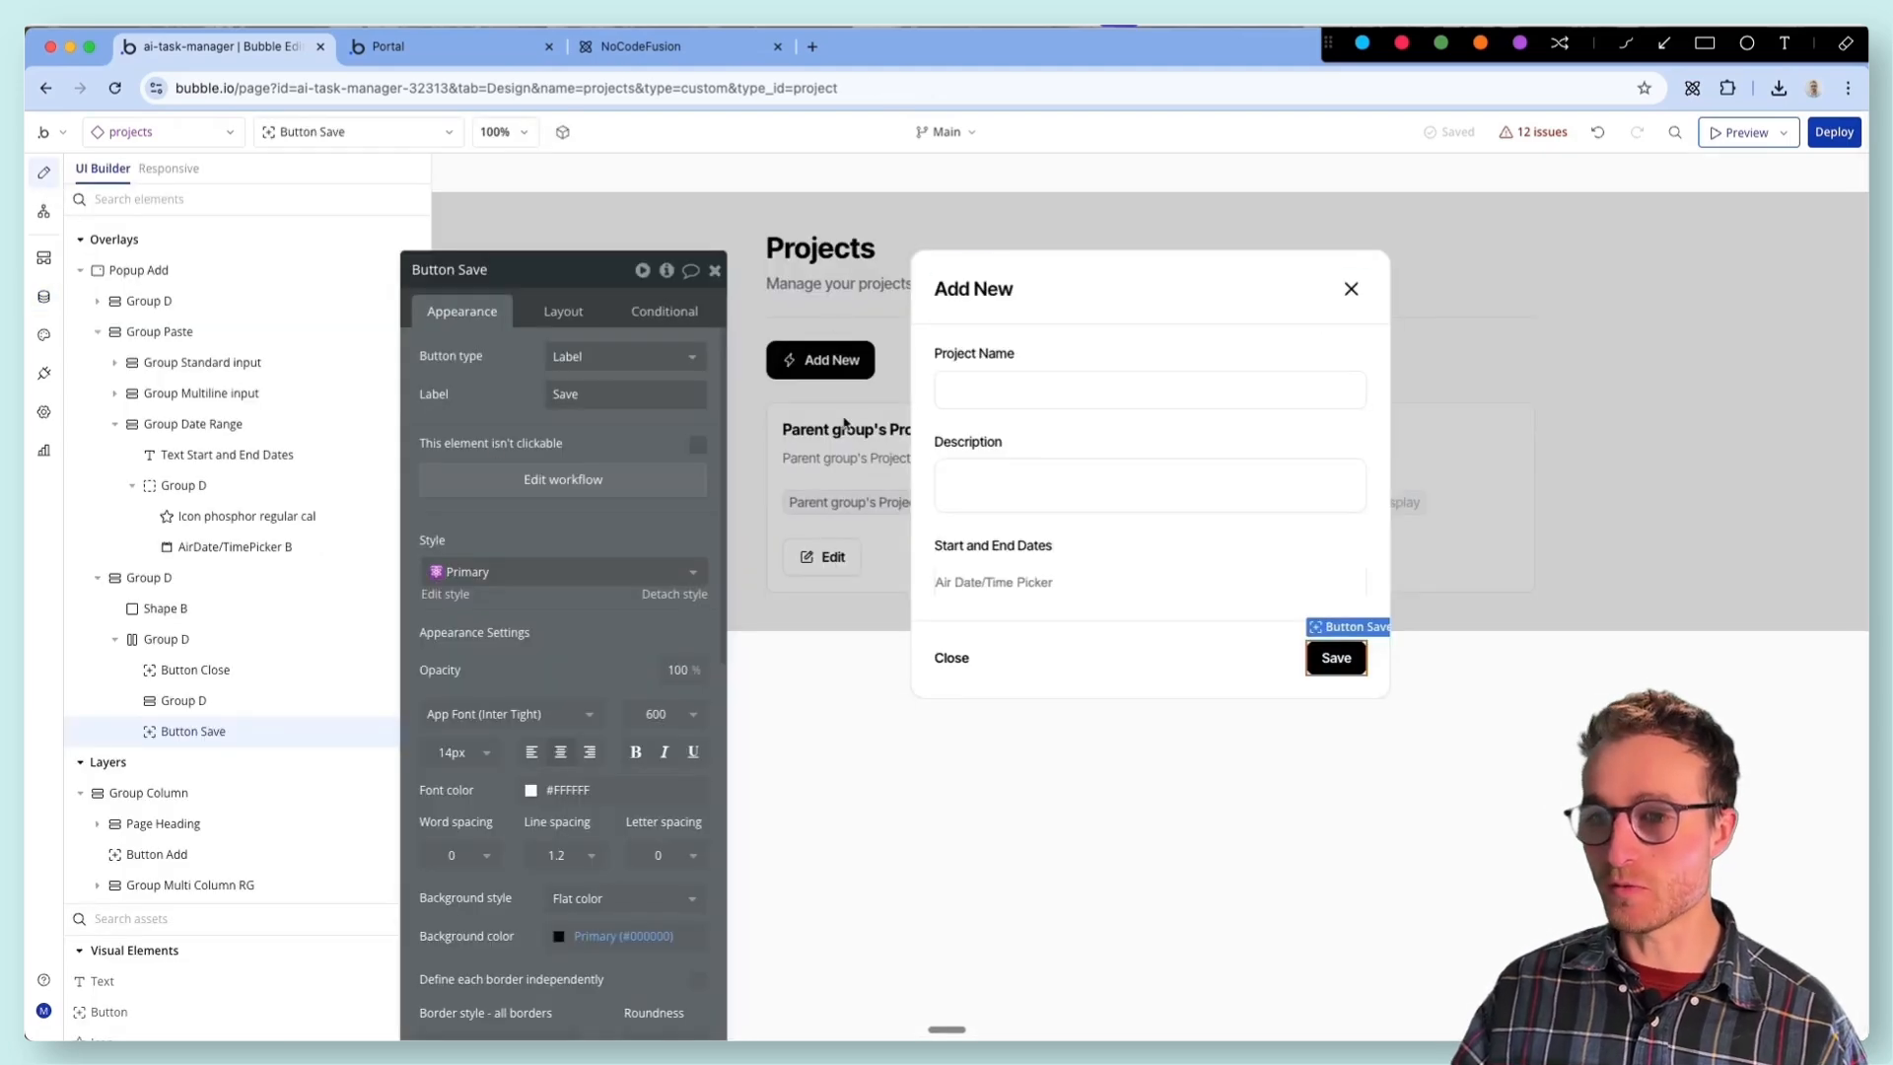
click(1536, 148)
drag(532, 269, 1244, 379)
drag(747, 482, 484, 318)
scroll(542, 454, down, 3)
scroll(542, 453, up, 3)
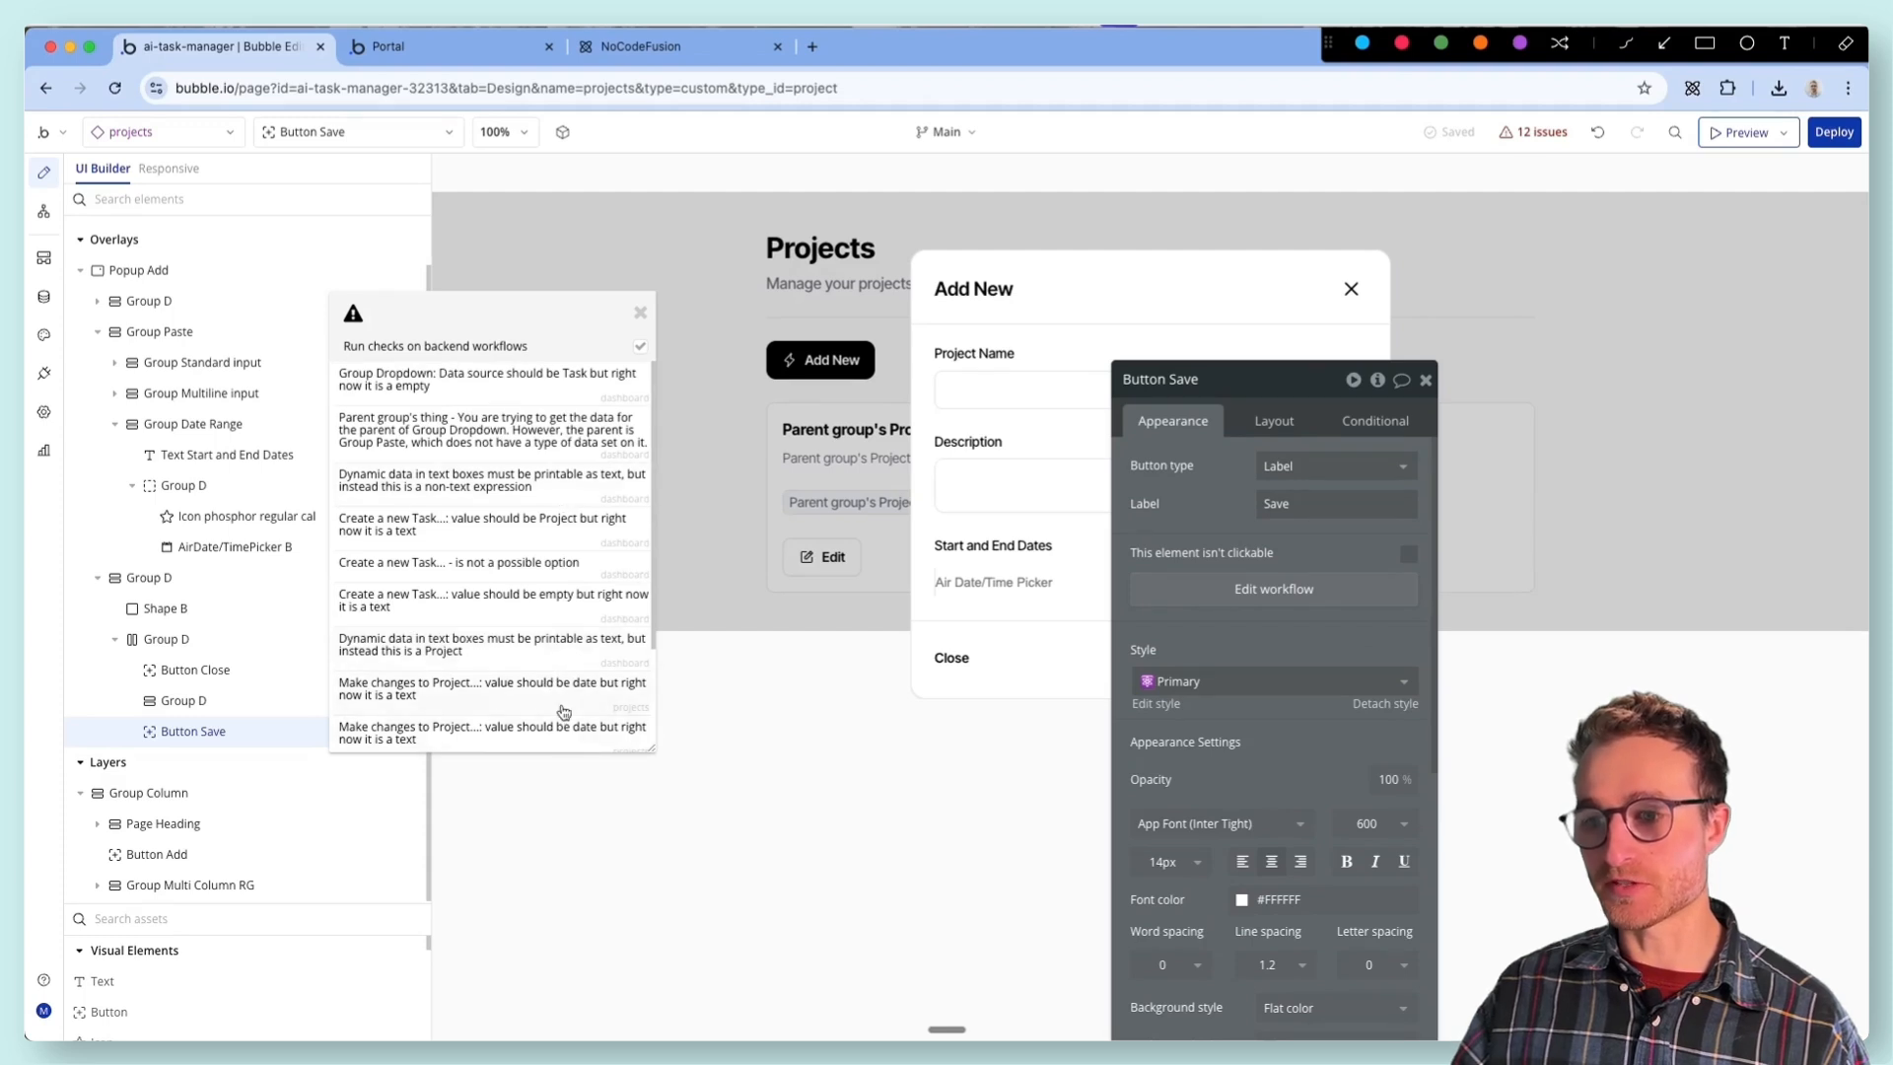
scroll(558, 659, down, 2)
scroll(557, 660, down, 2)
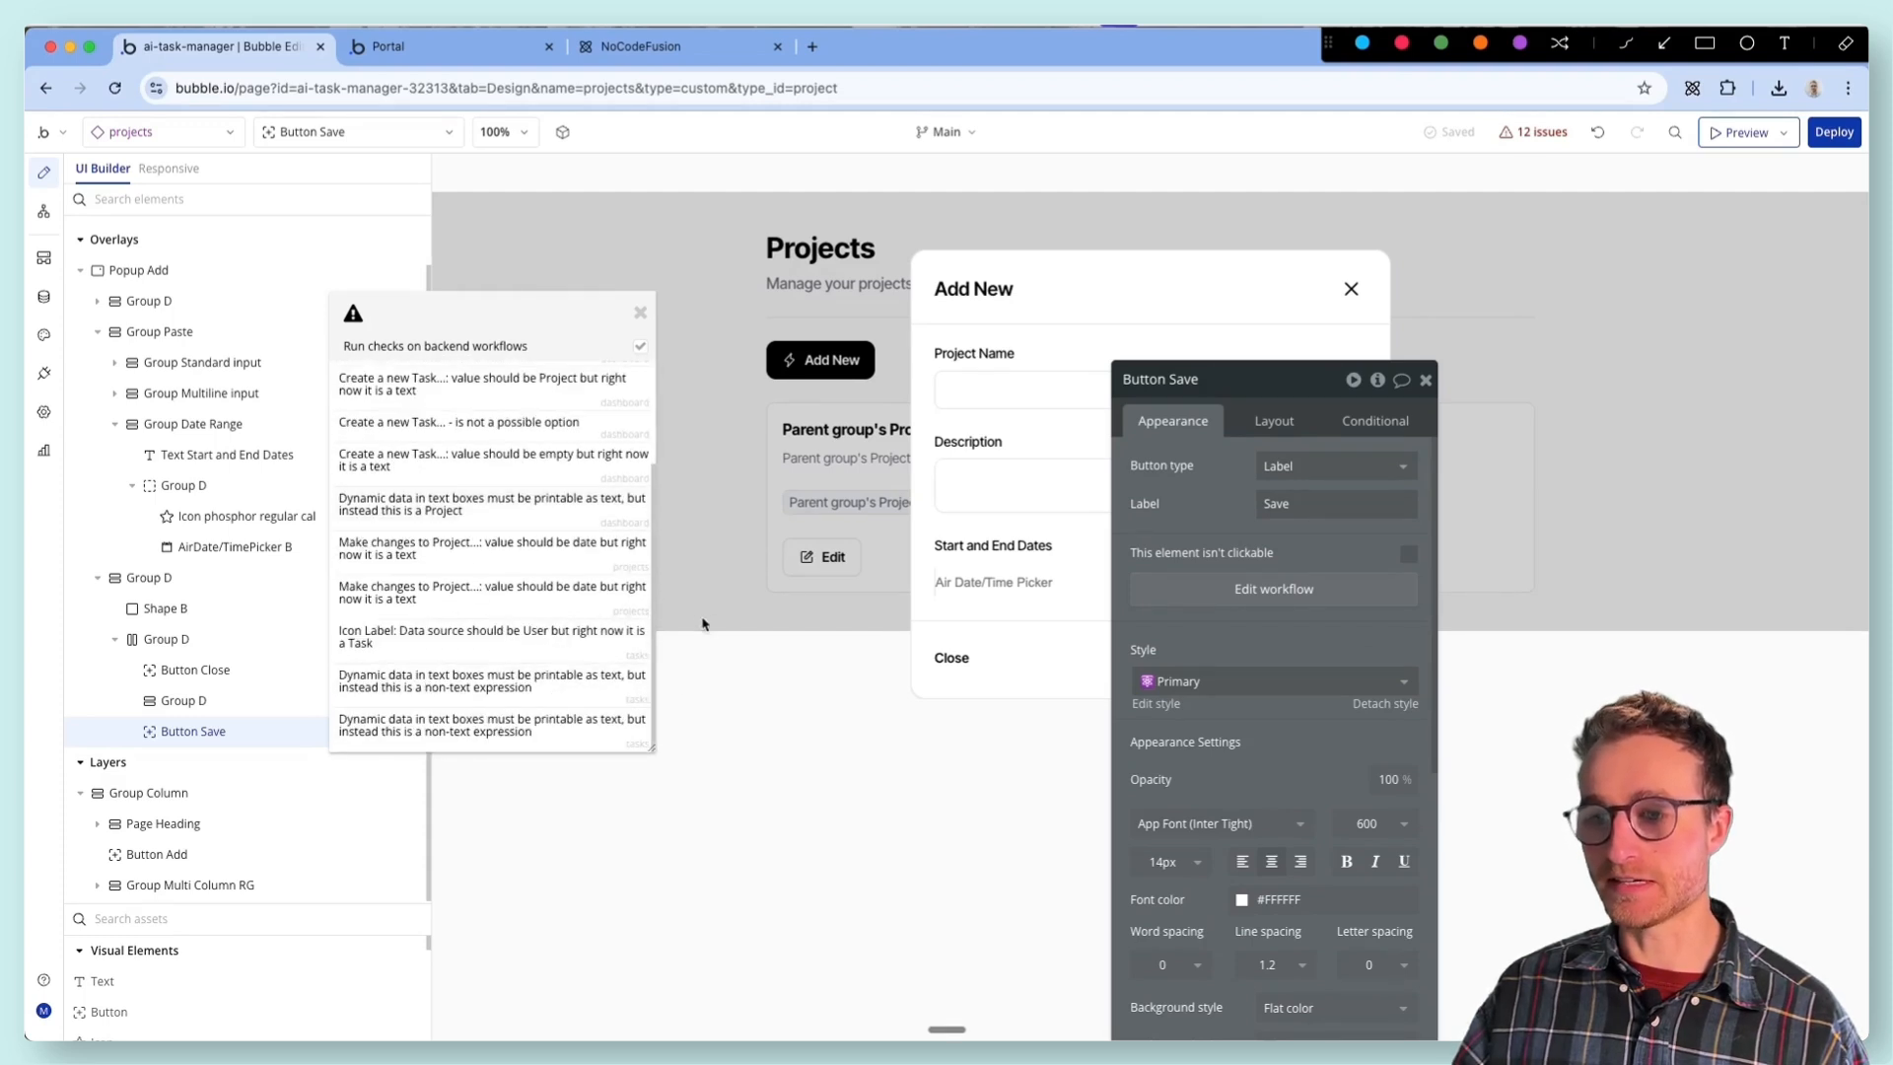
- Open the Make changes to Project action from its date issue and inspect its Start Date and End Date expressions
click(459, 554)
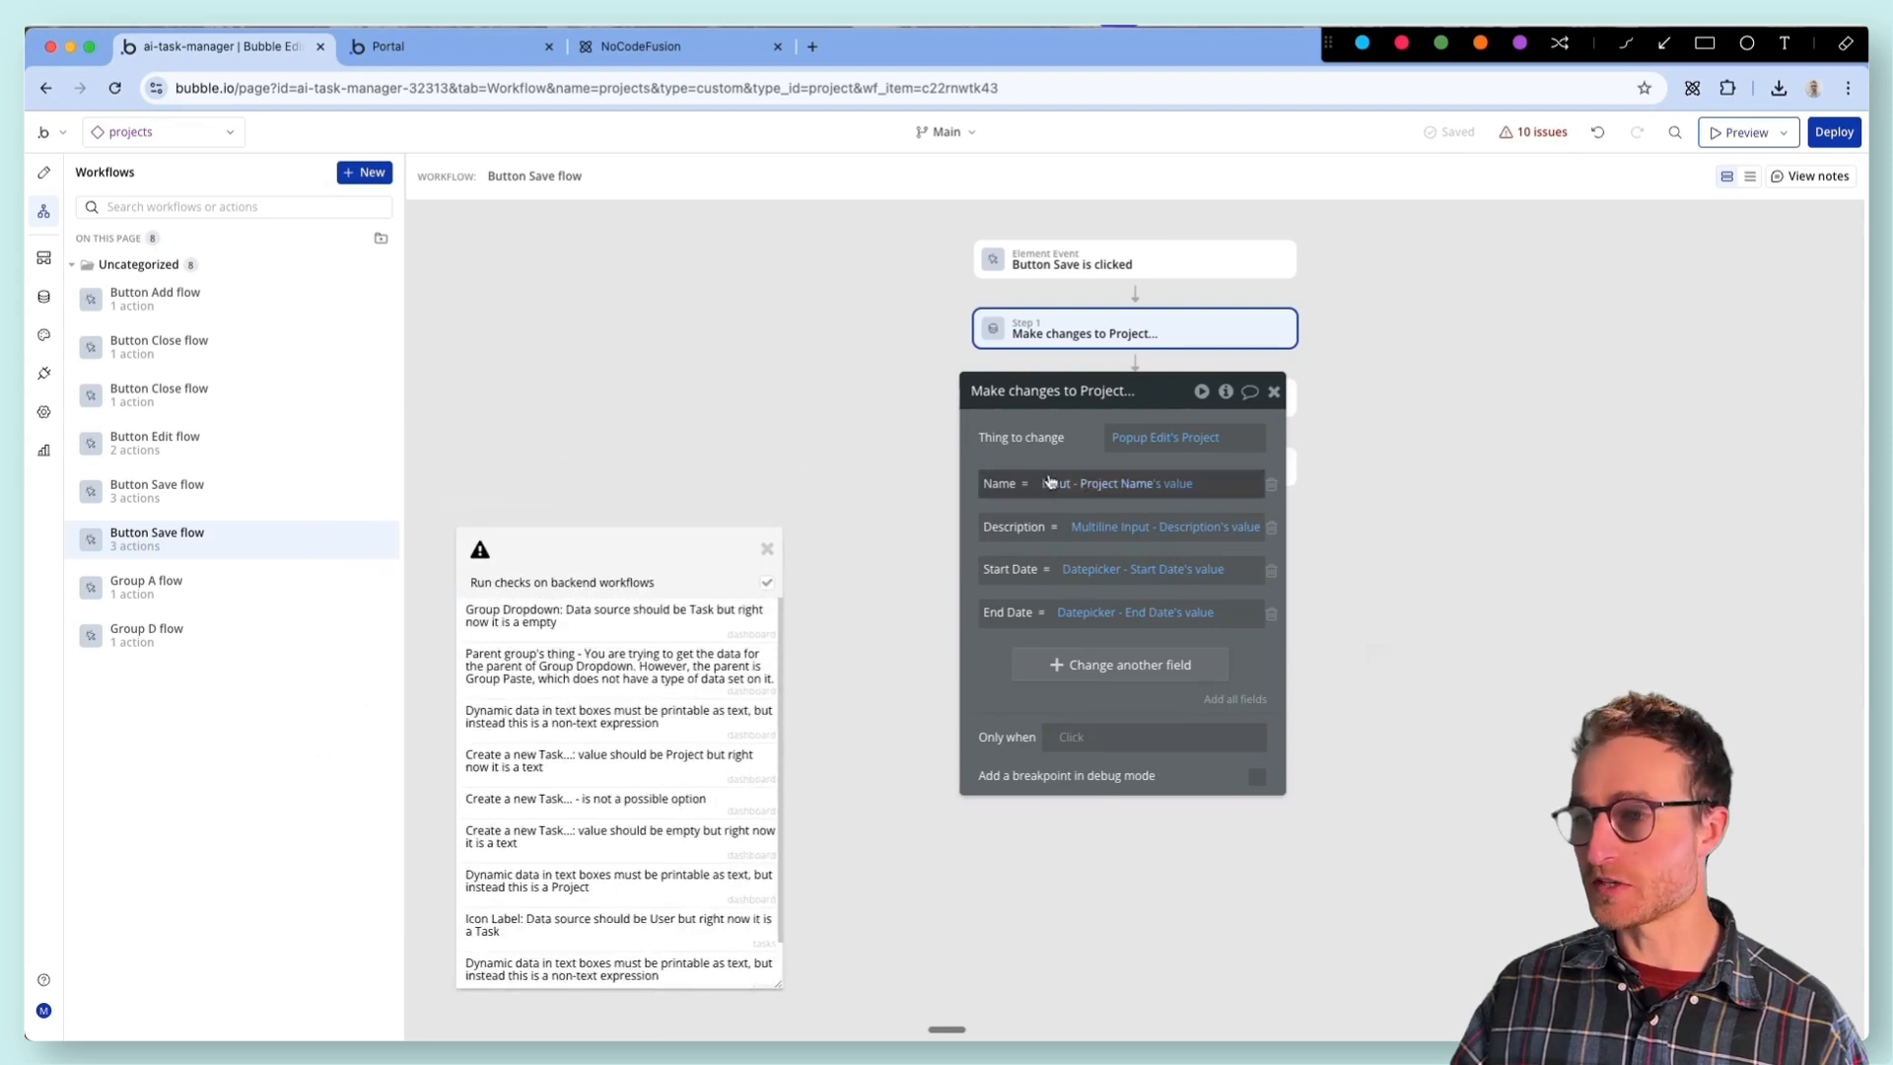
click(1098, 572)
drag(1007, 591, 839, 660)
scroll(733, 769, down, 1)
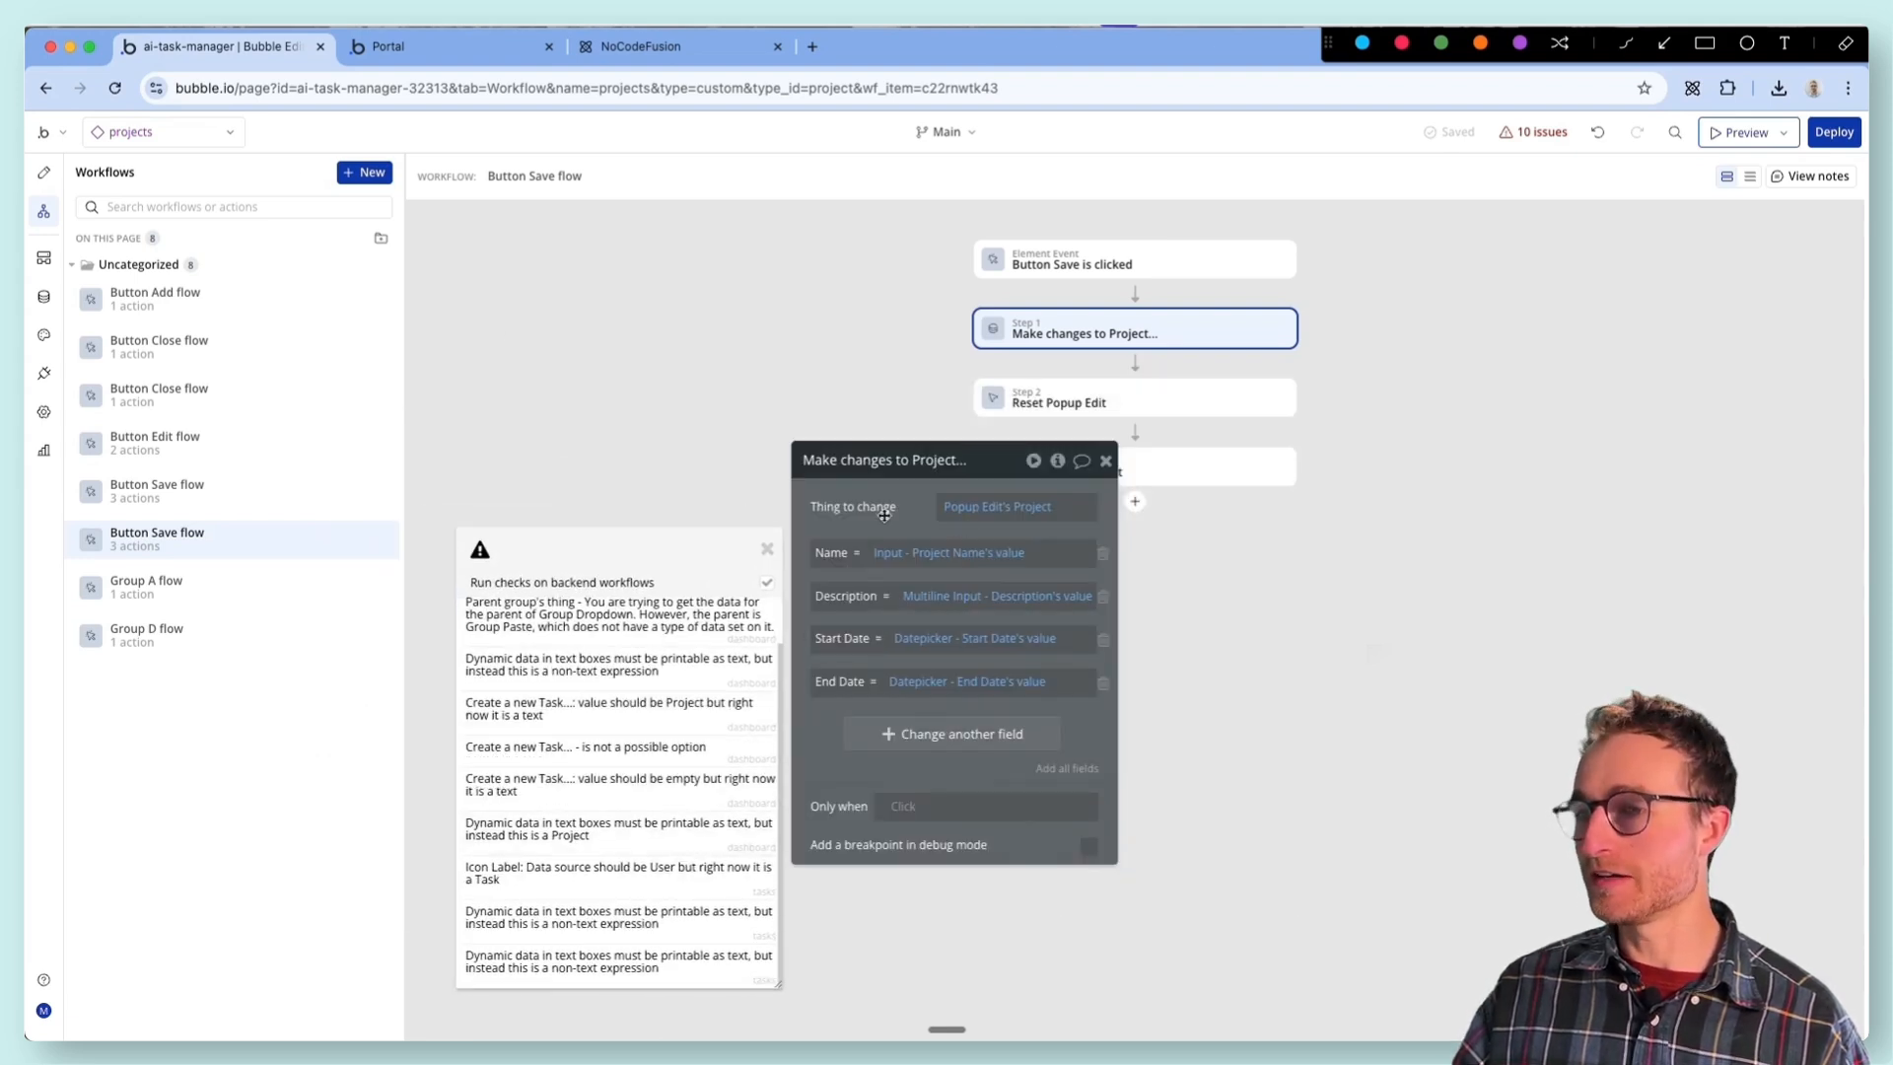
drag(901, 518, 910, 345)
click(951, 468)
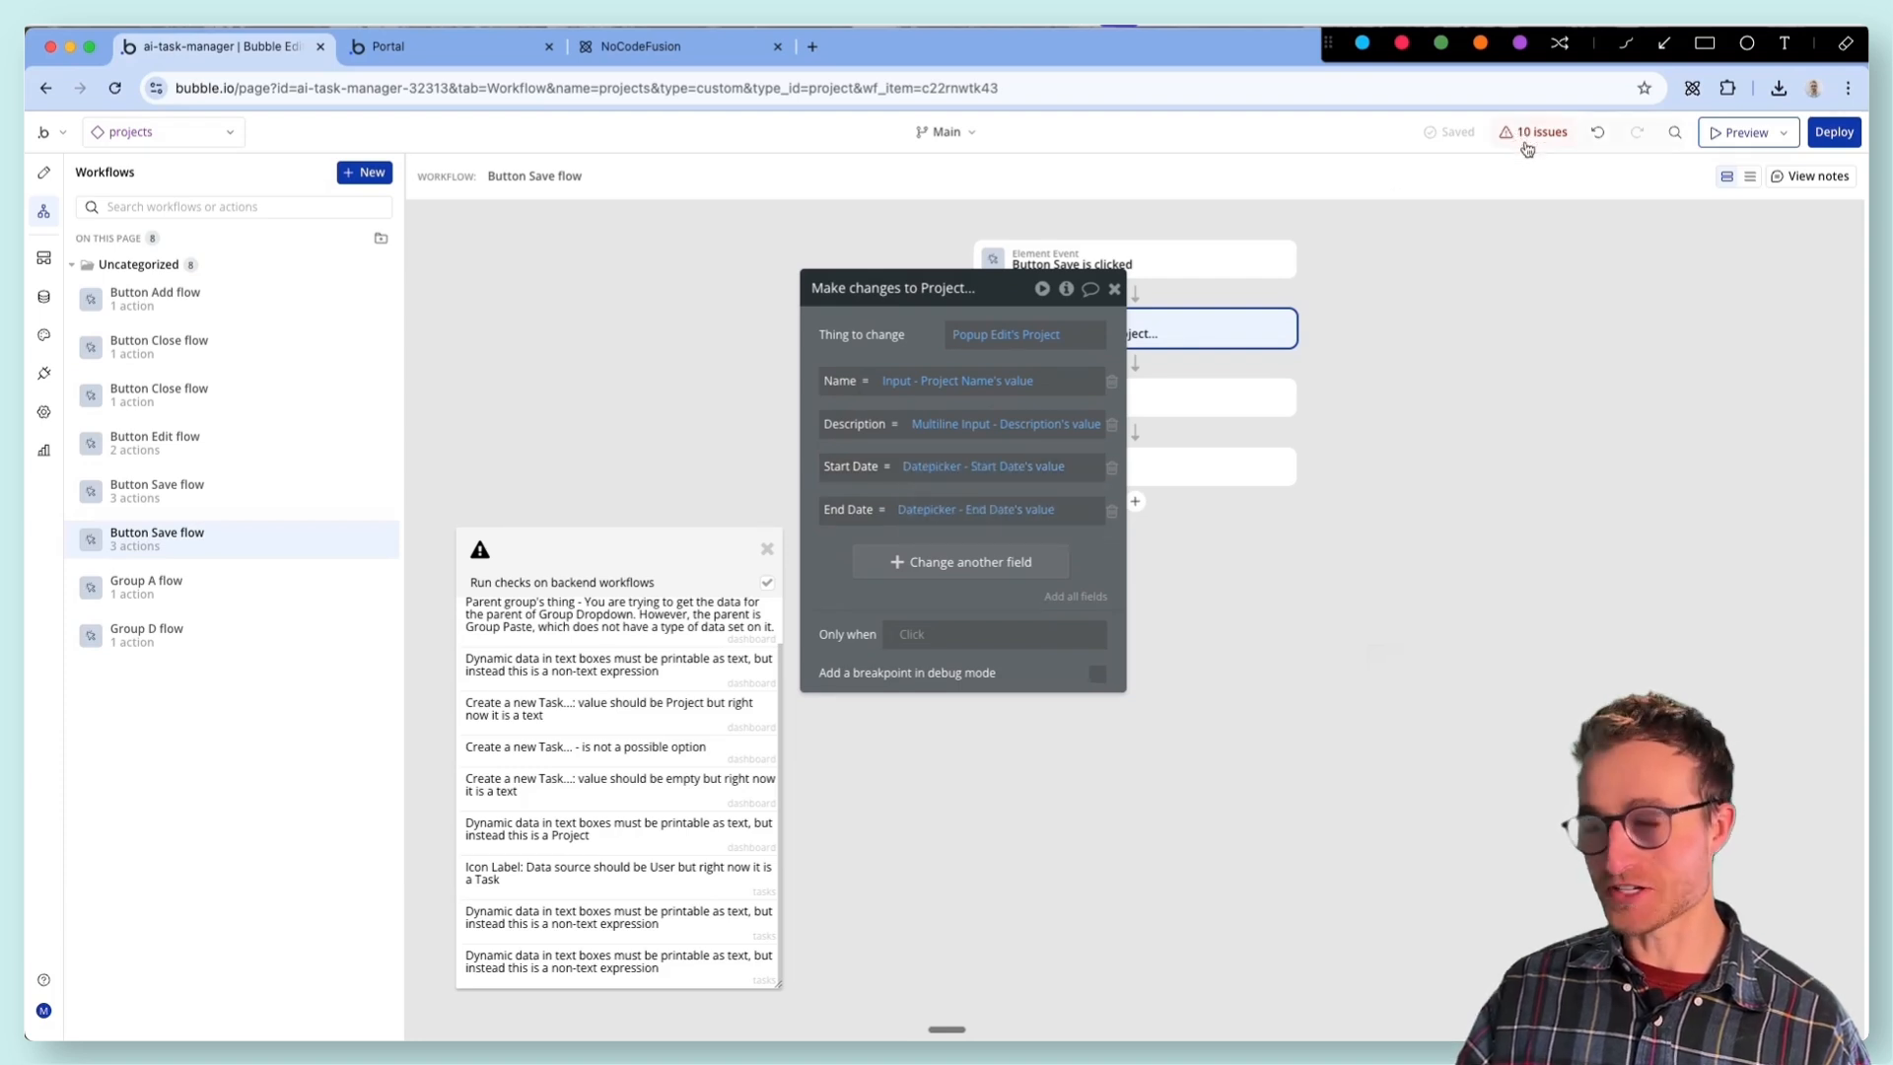
- Open the Icon Label data source issue on the tasks page and move the property editor and issue list off the task card
mouse_move(573, 894)
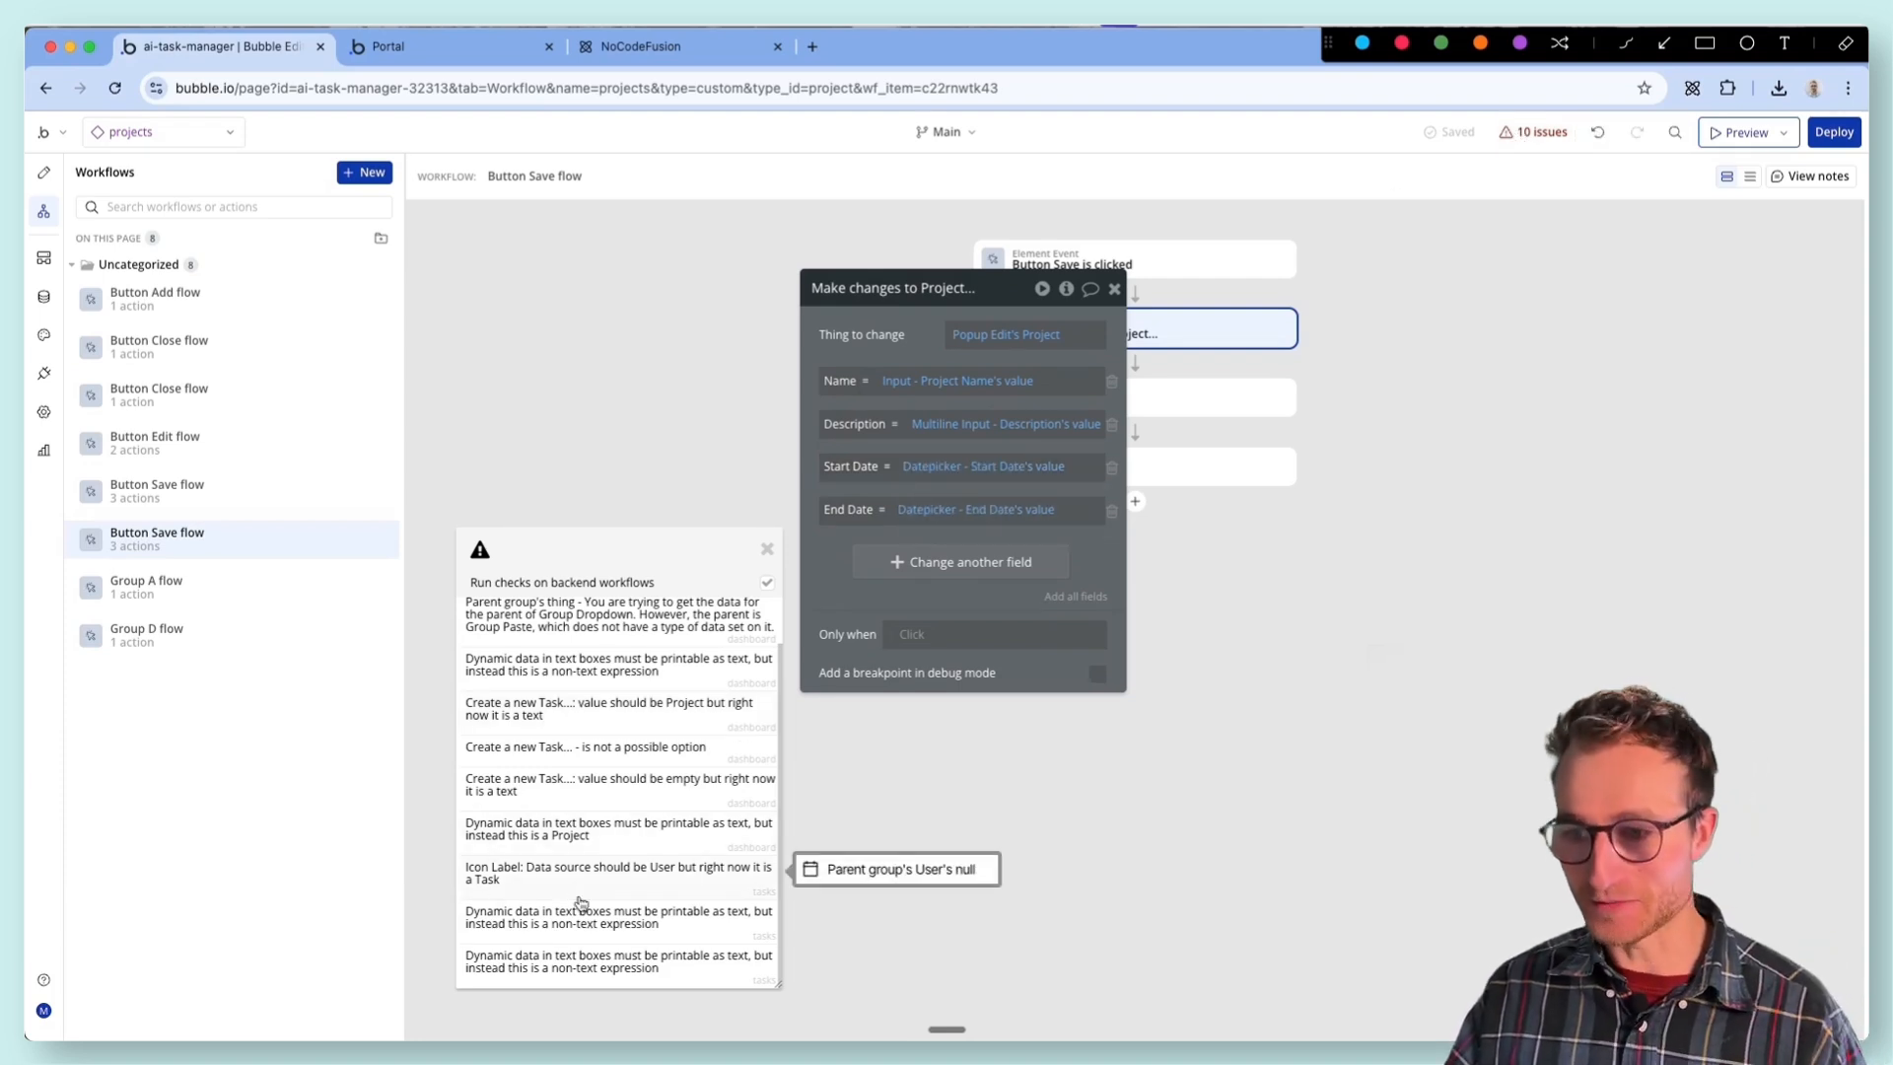
click(580, 903)
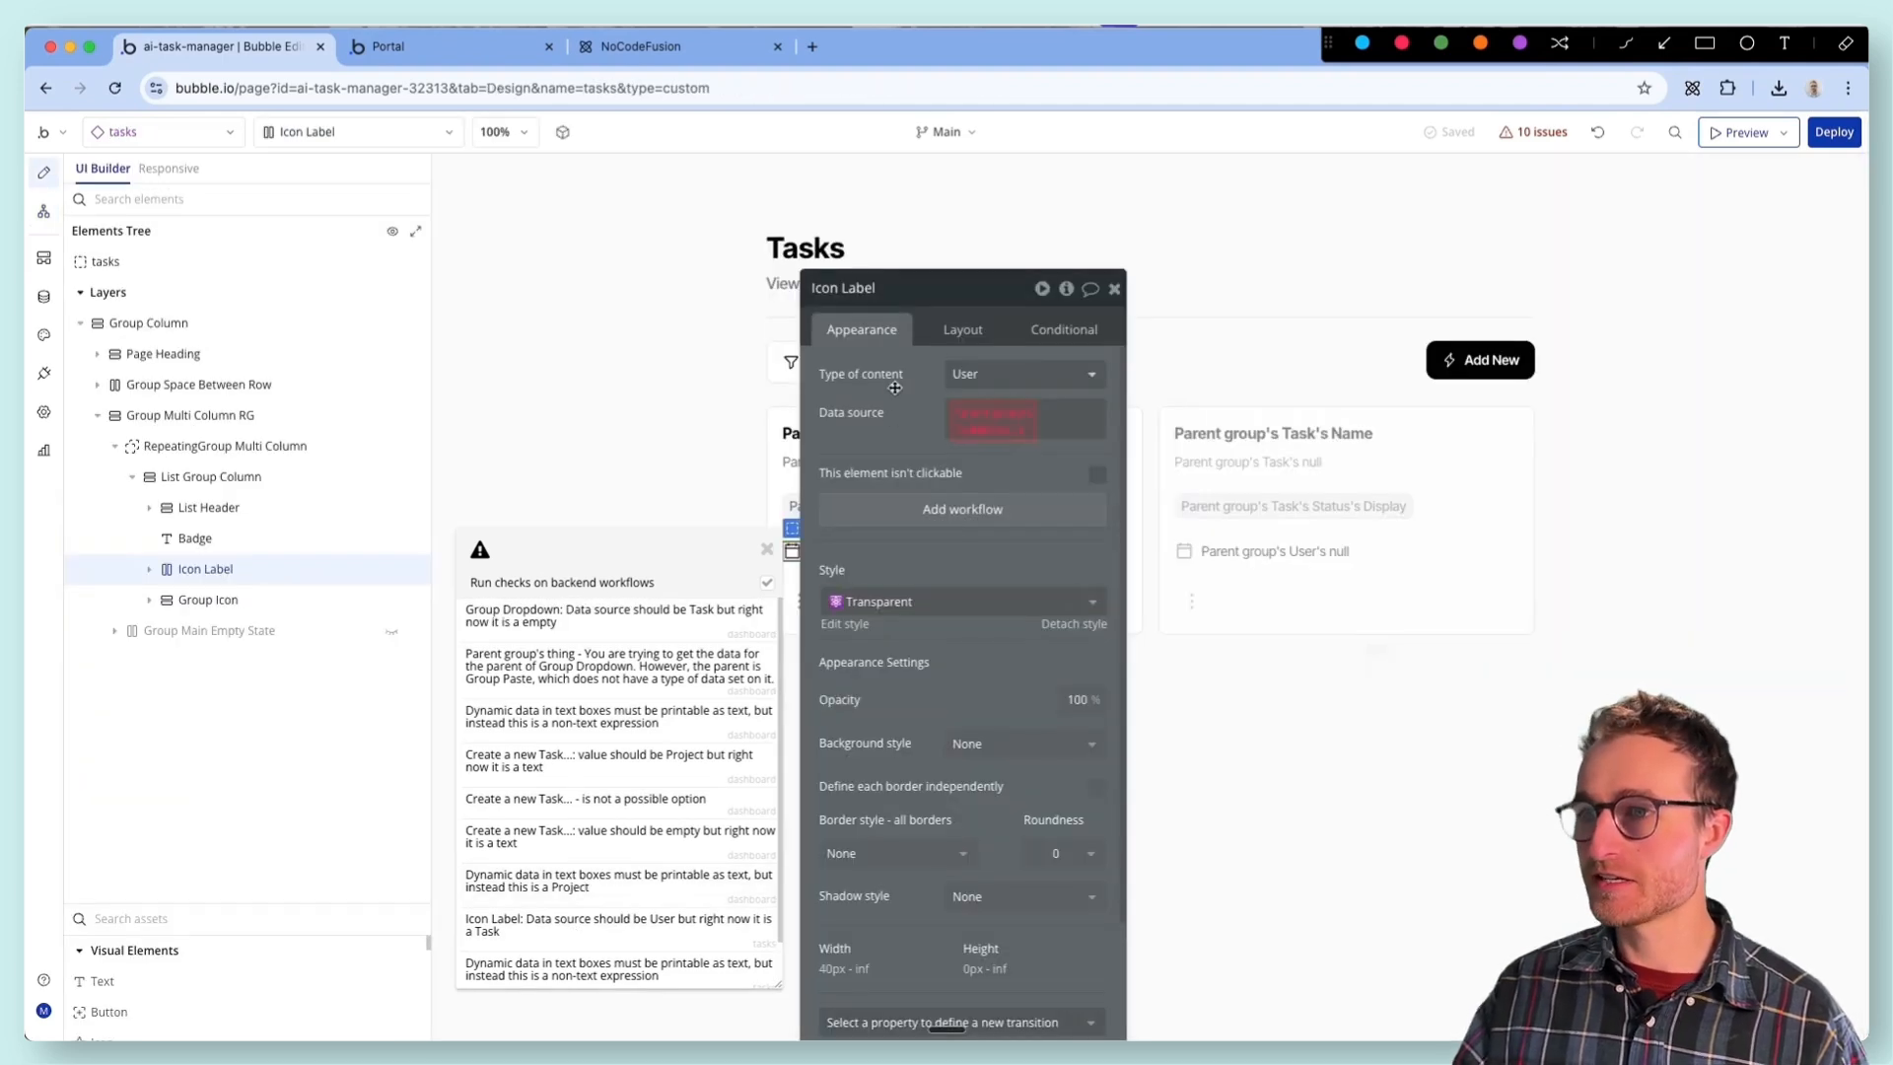
drag(895, 387, 1169, 484)
drag(655, 527, 808, 696)
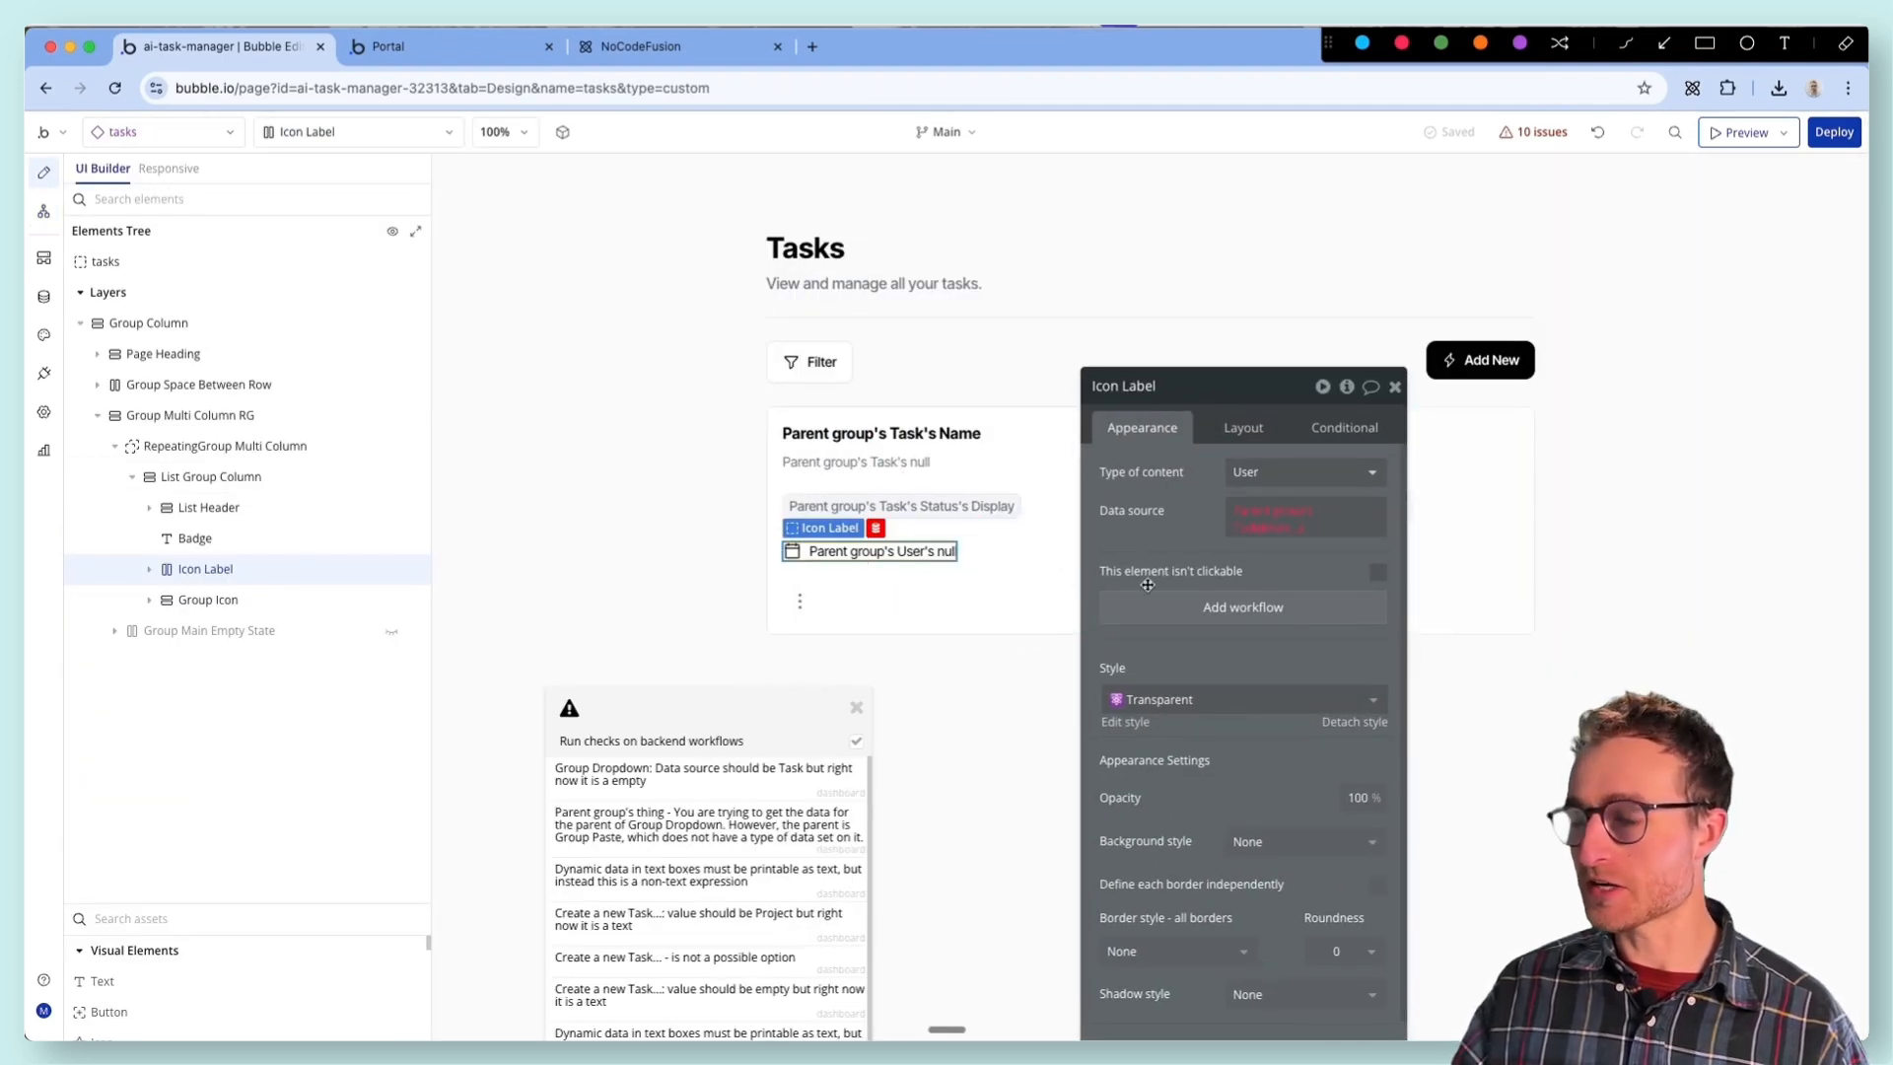
- Open Icon Label's data source expression after Parent group's Task and look through the available Task data fields
click(1256, 515)
click(1292, 587)
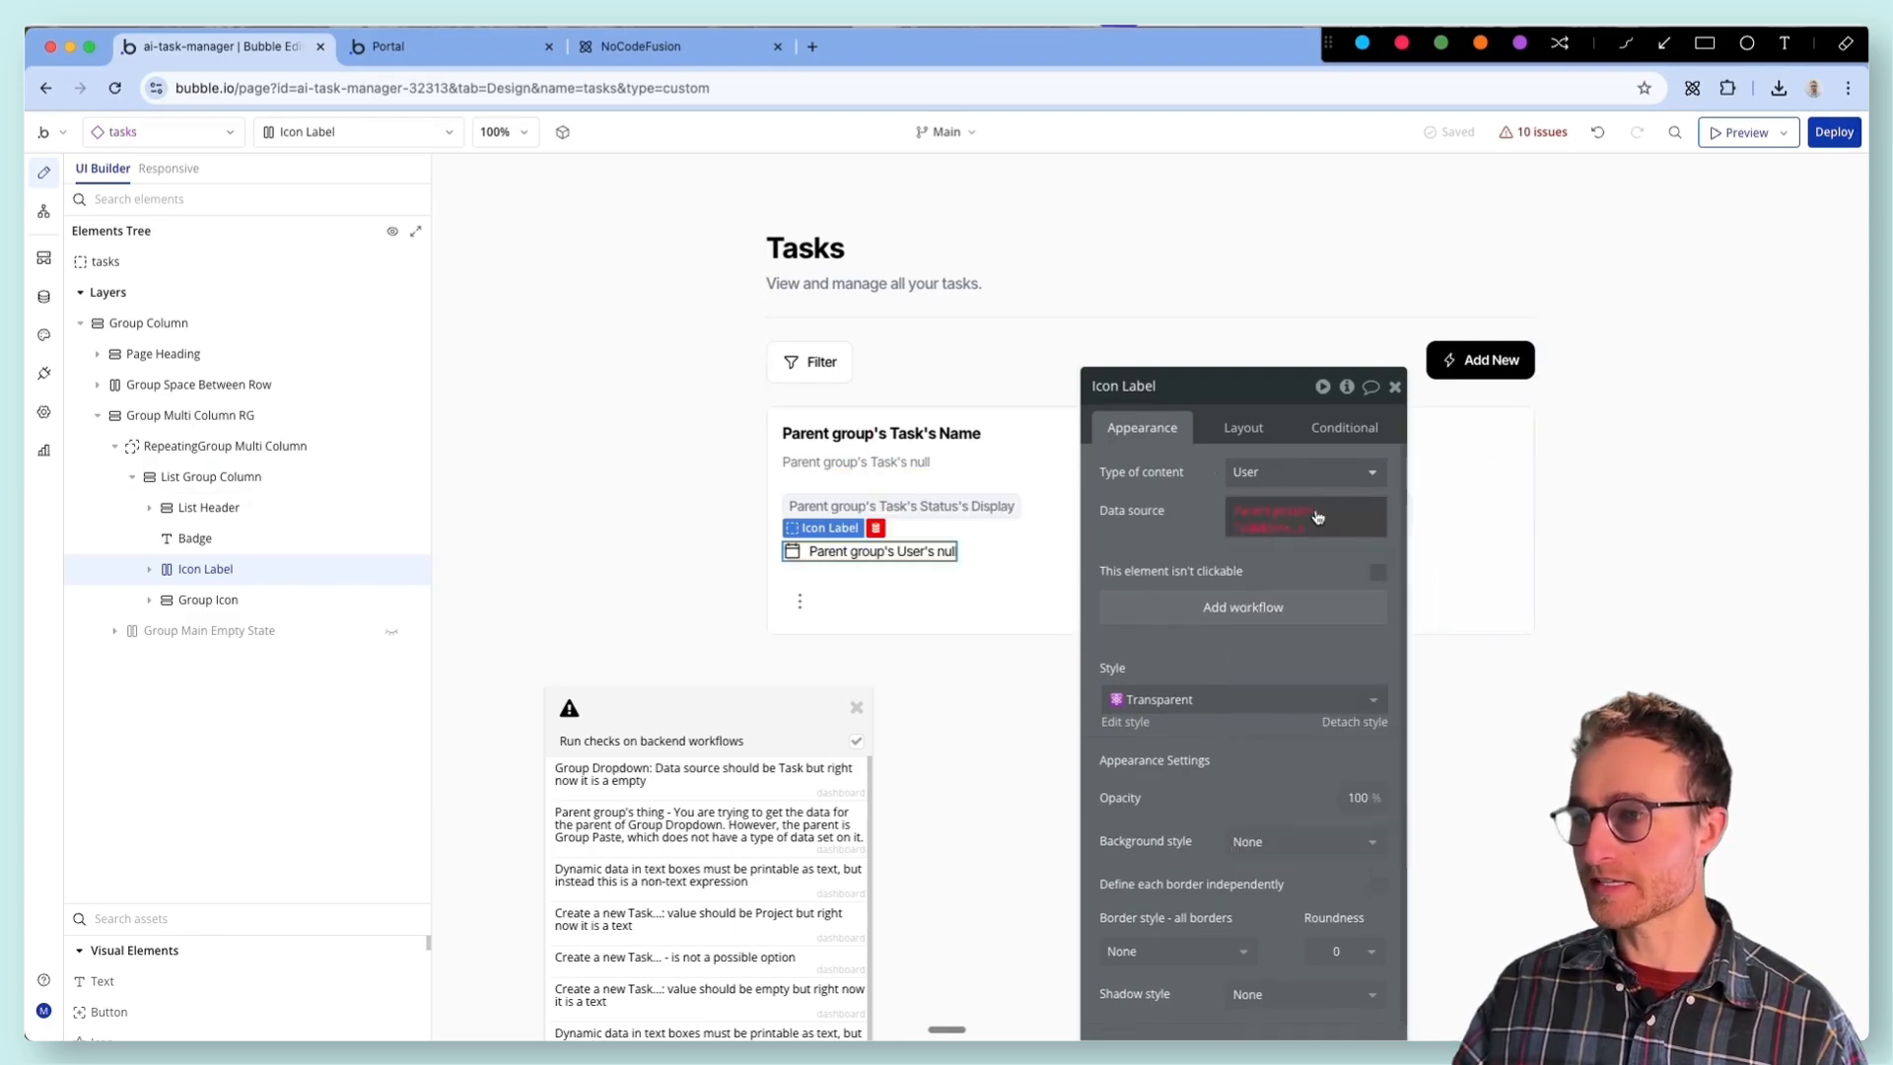
click(1282, 530)
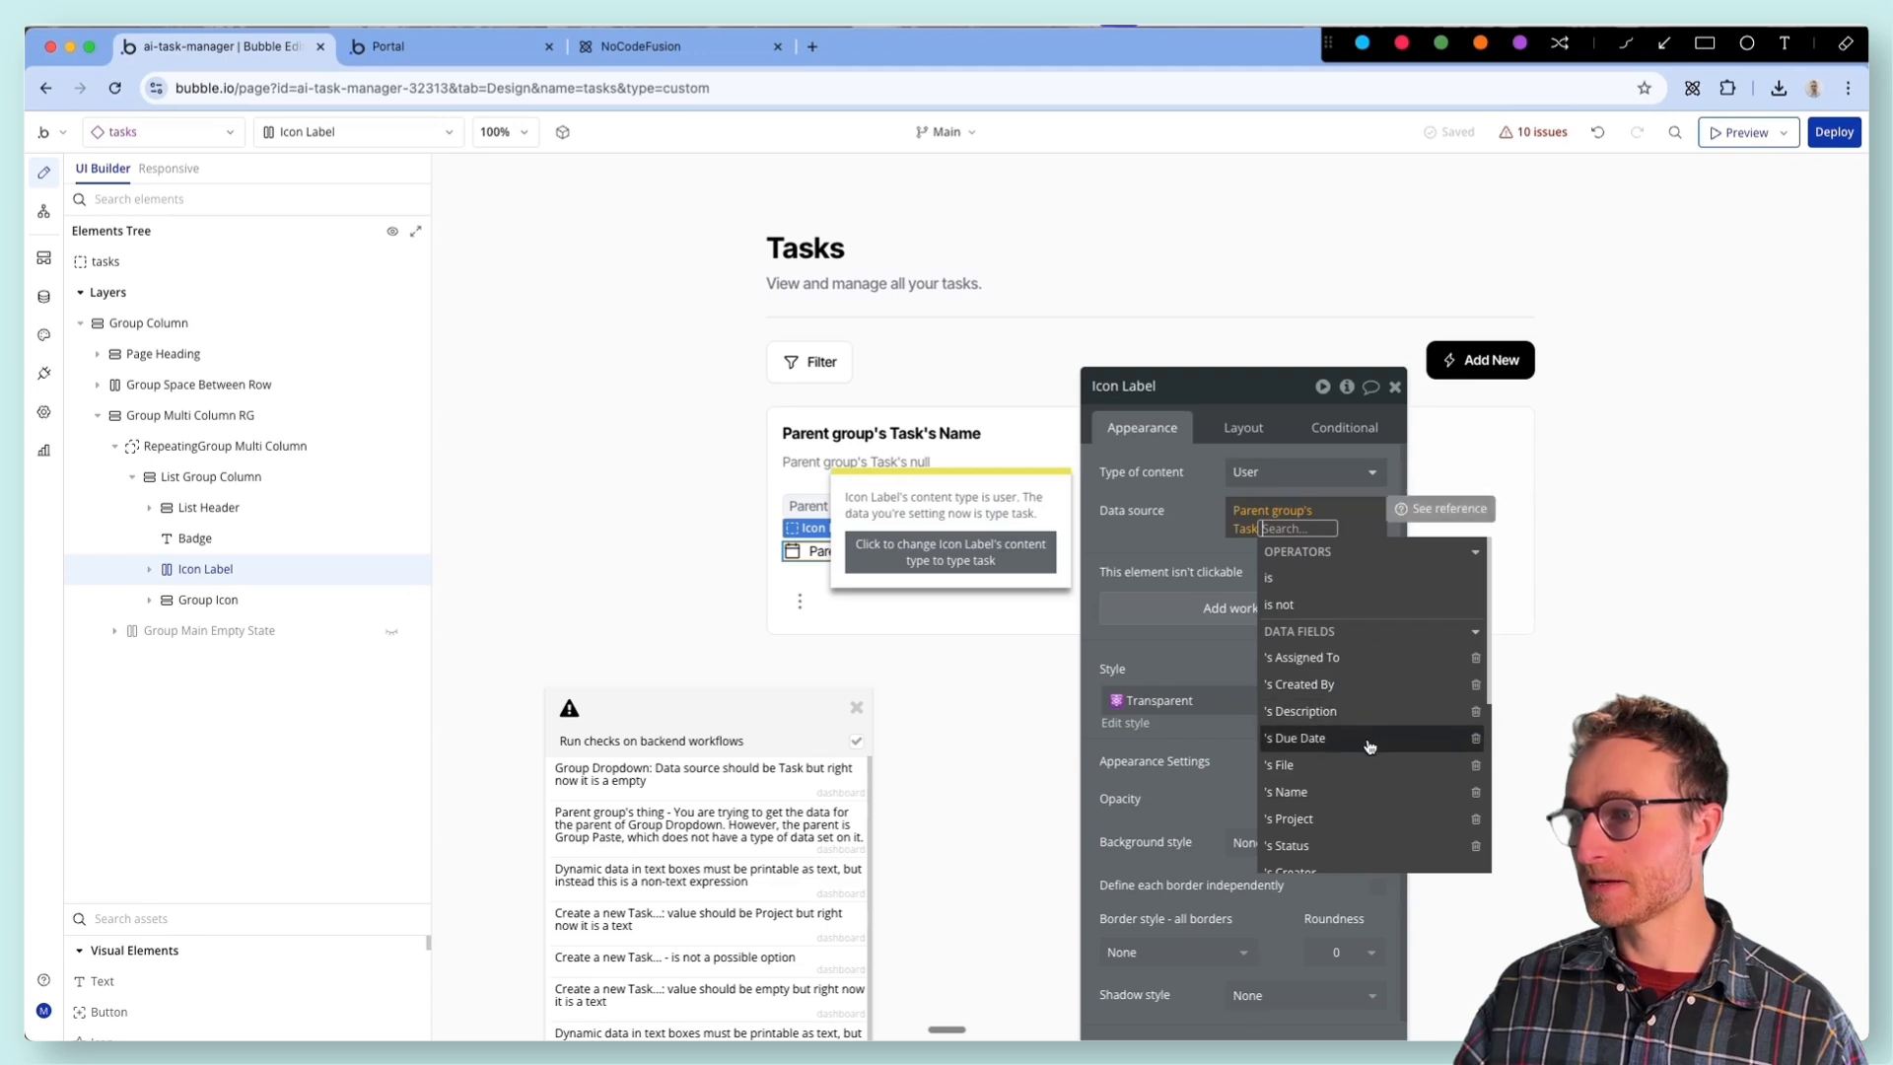
scroll(1365, 746, down, 1)
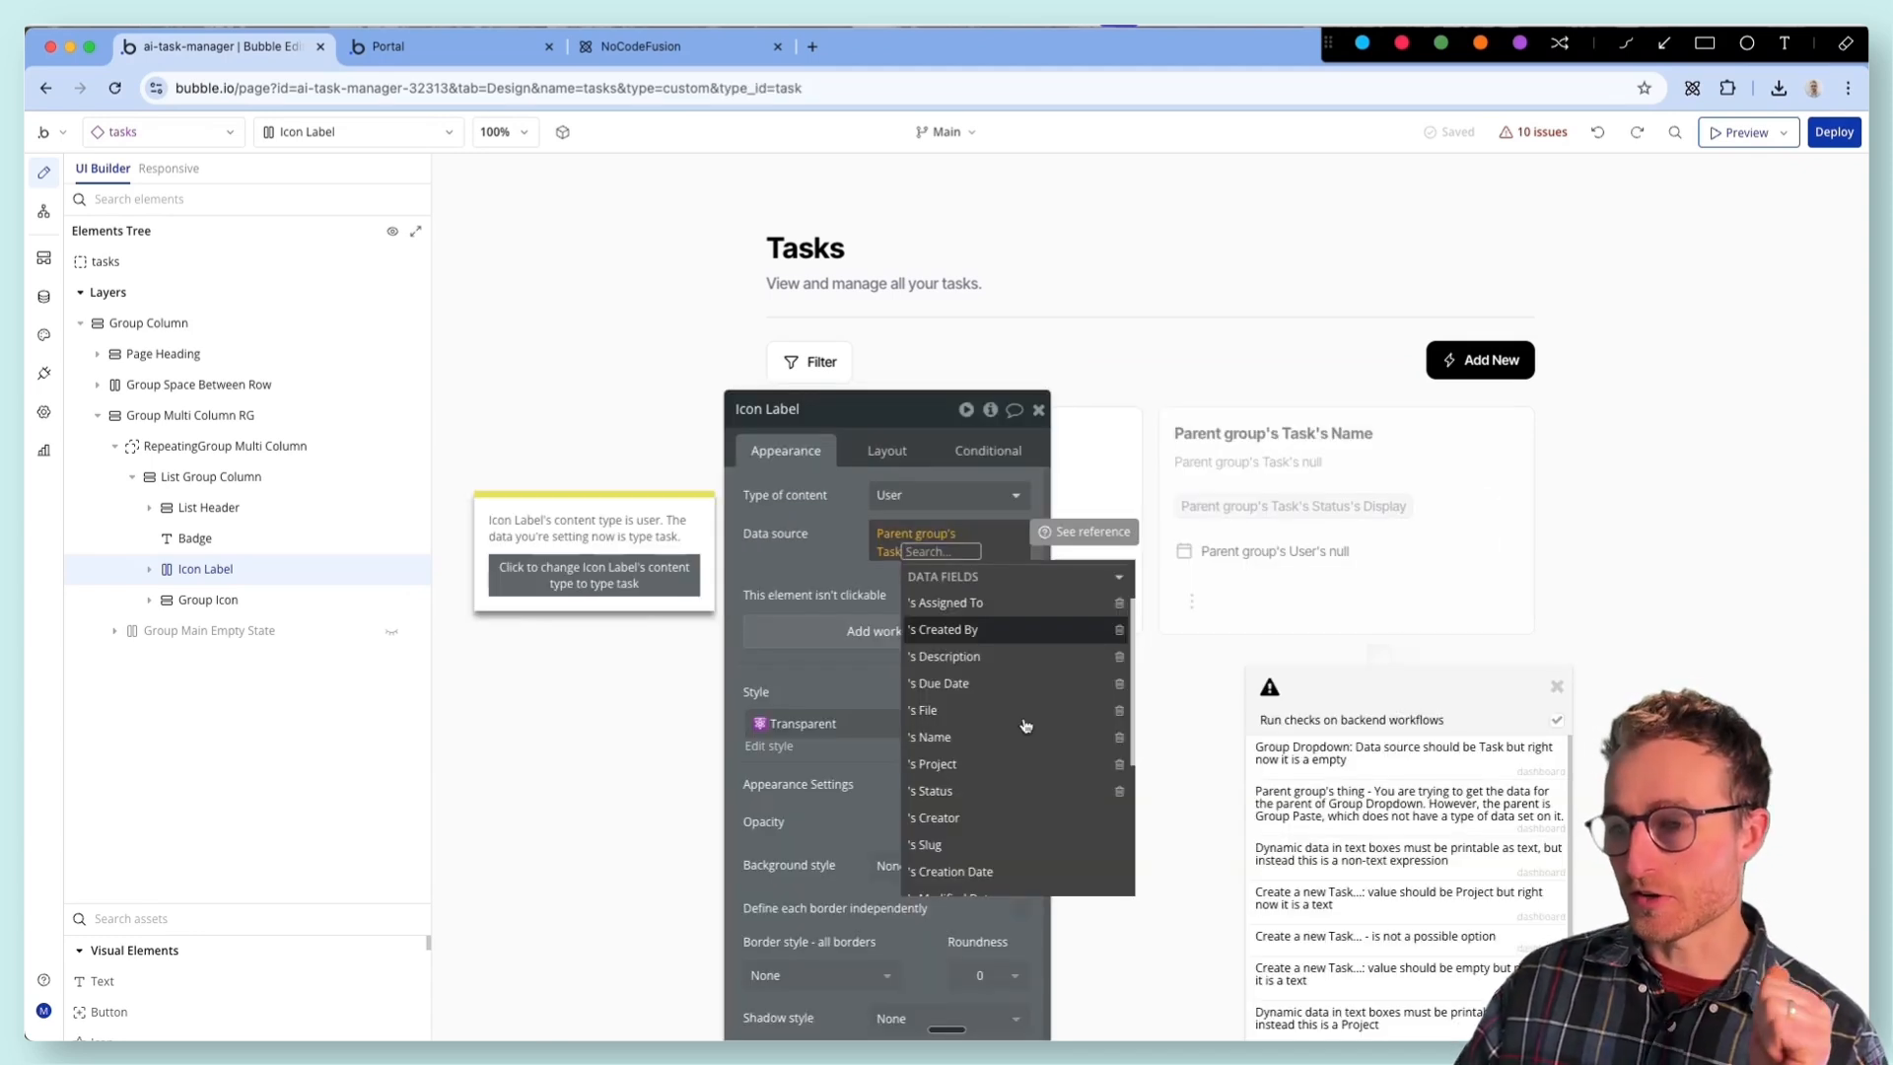
scroll(1020, 725, down, 2)
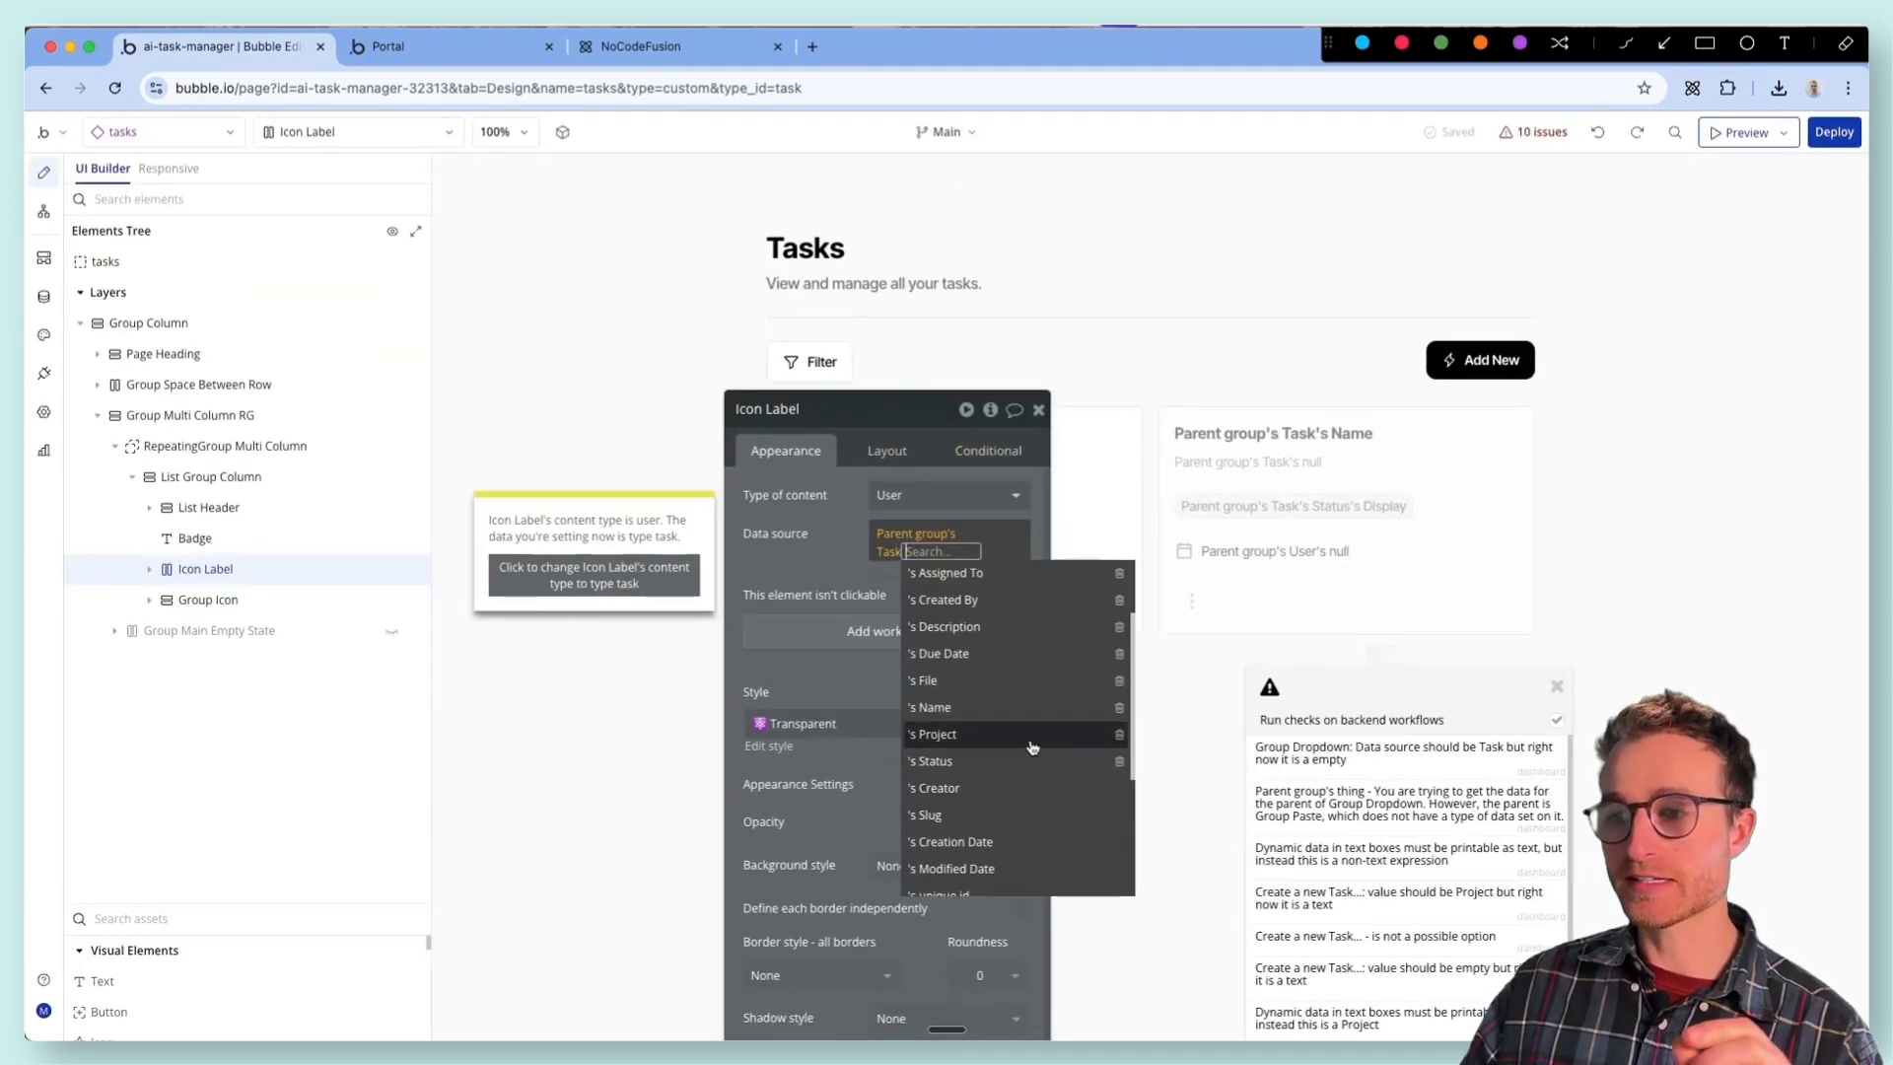
scroll(1032, 747, up, 1)
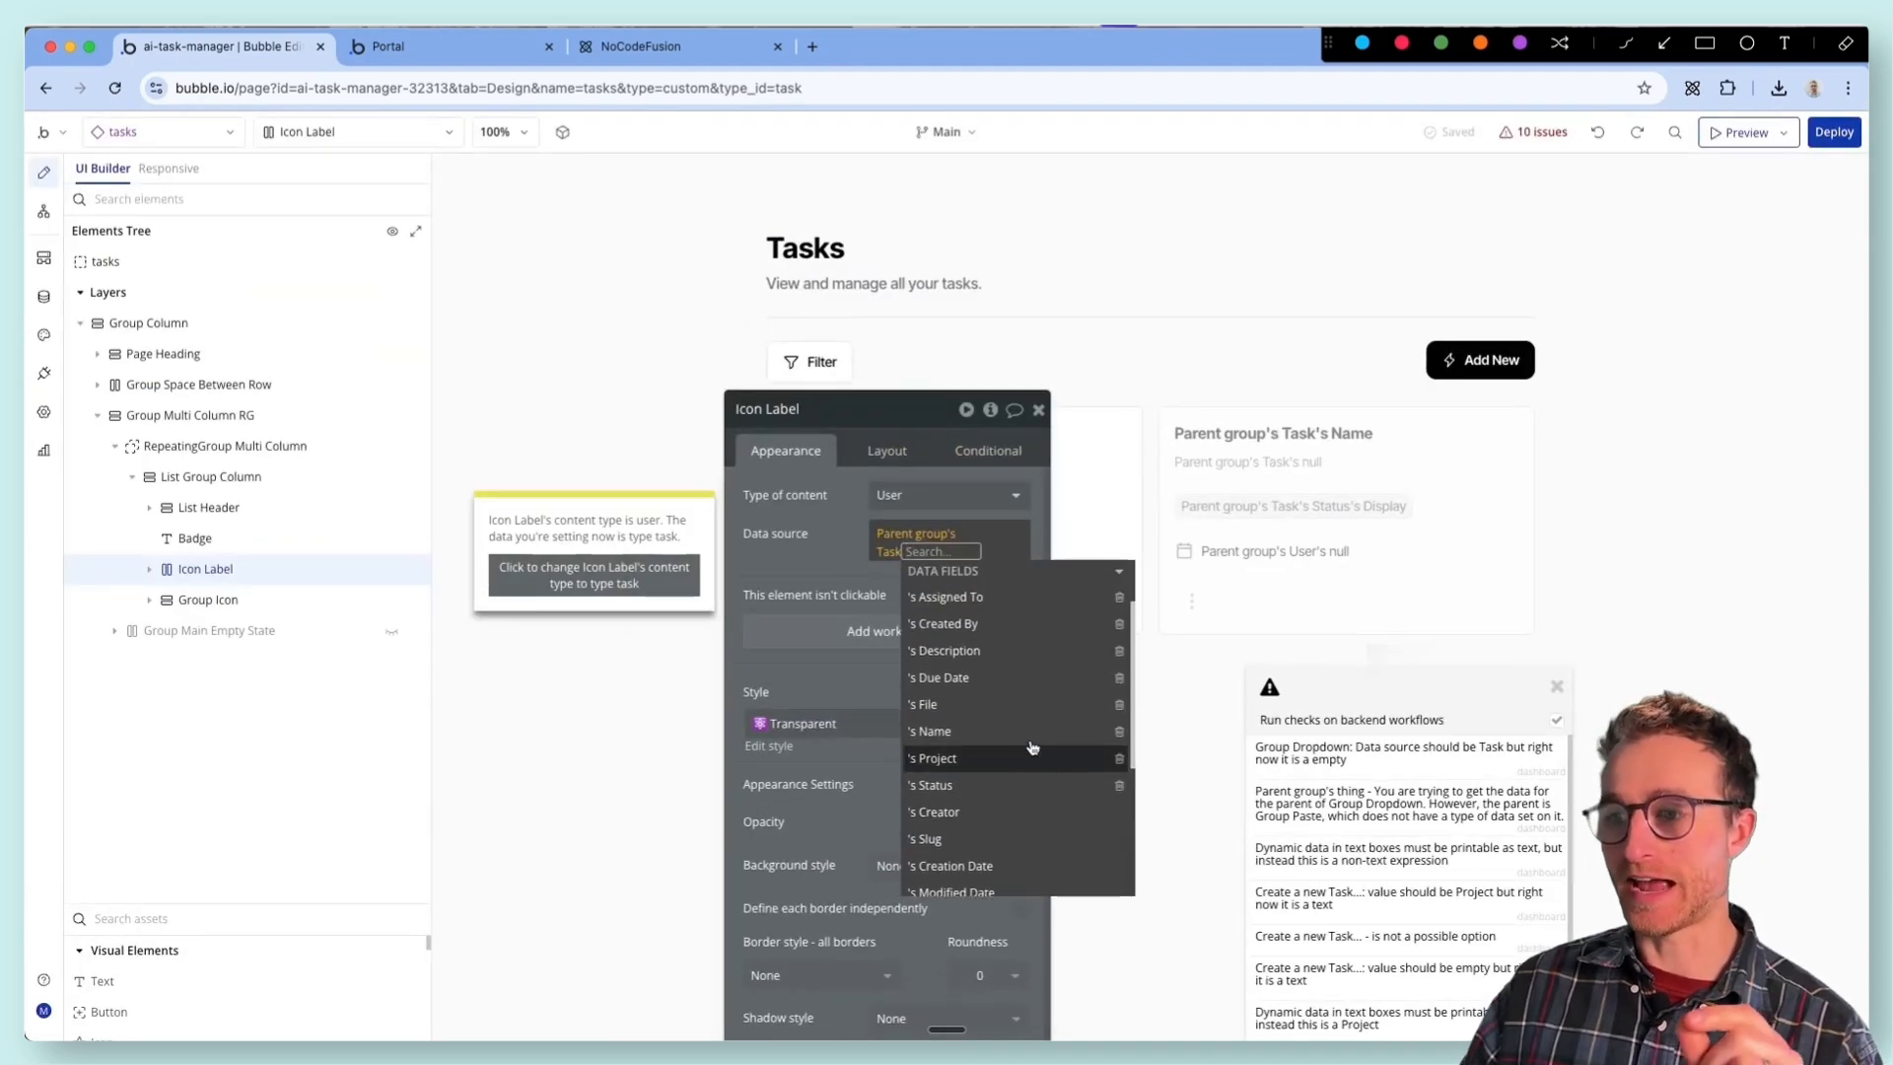
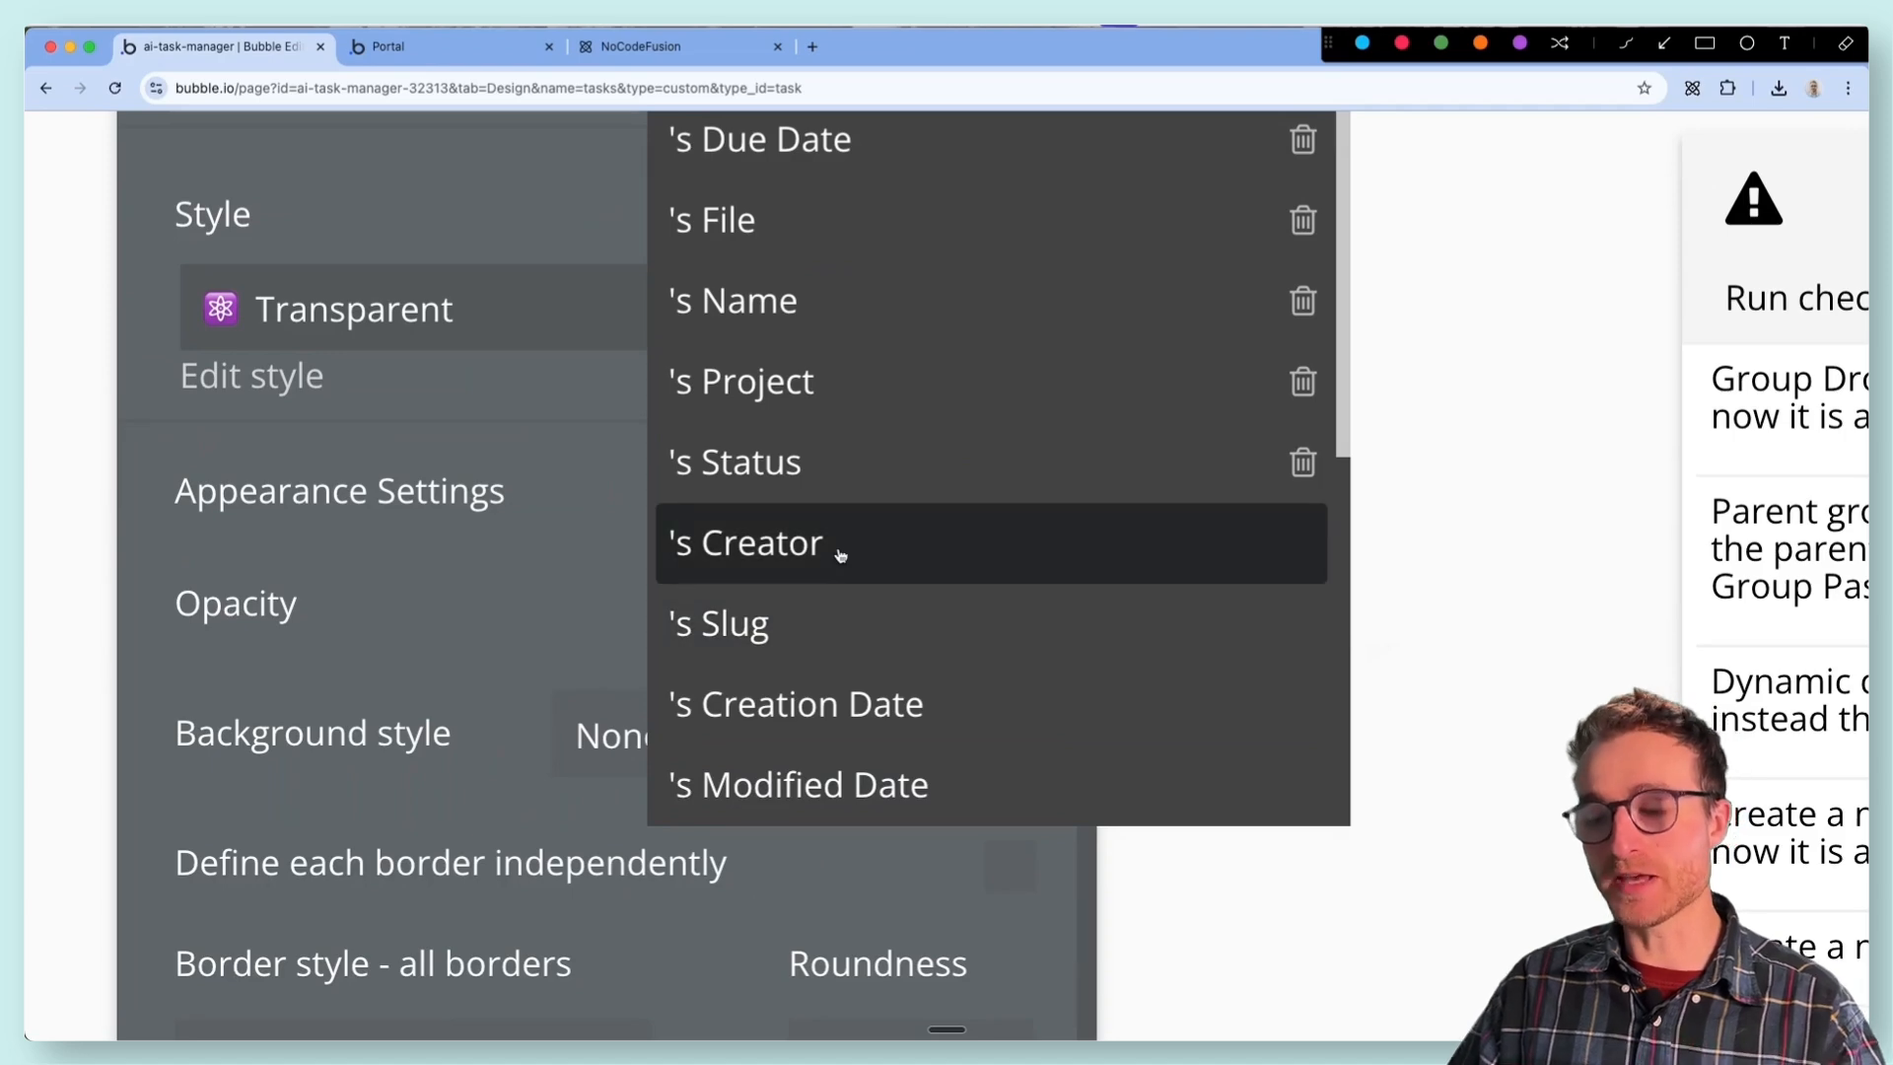
- Check the Task data type's fields in the database, comparing the custom Created By field with the built-in Creator field
mouse_move(840, 554)
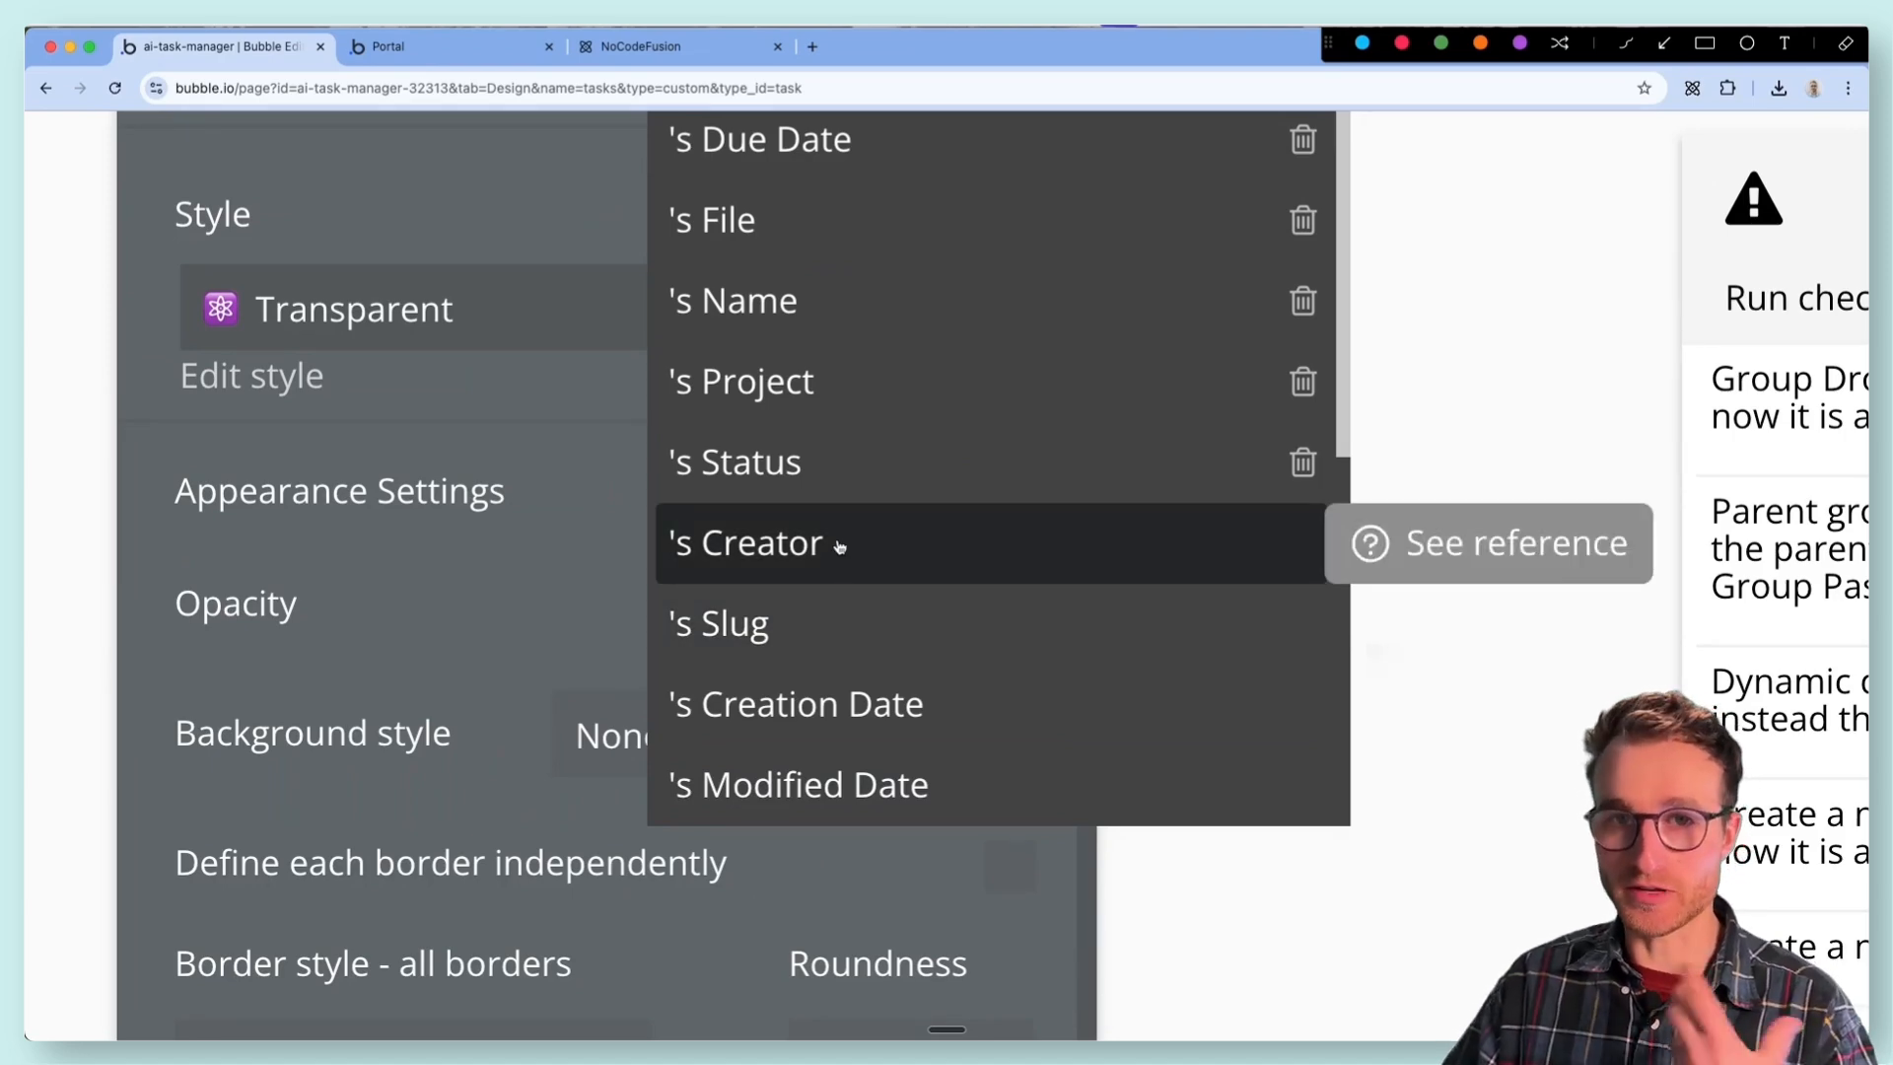
scroll(840, 547, down, 5)
click(787, 570)
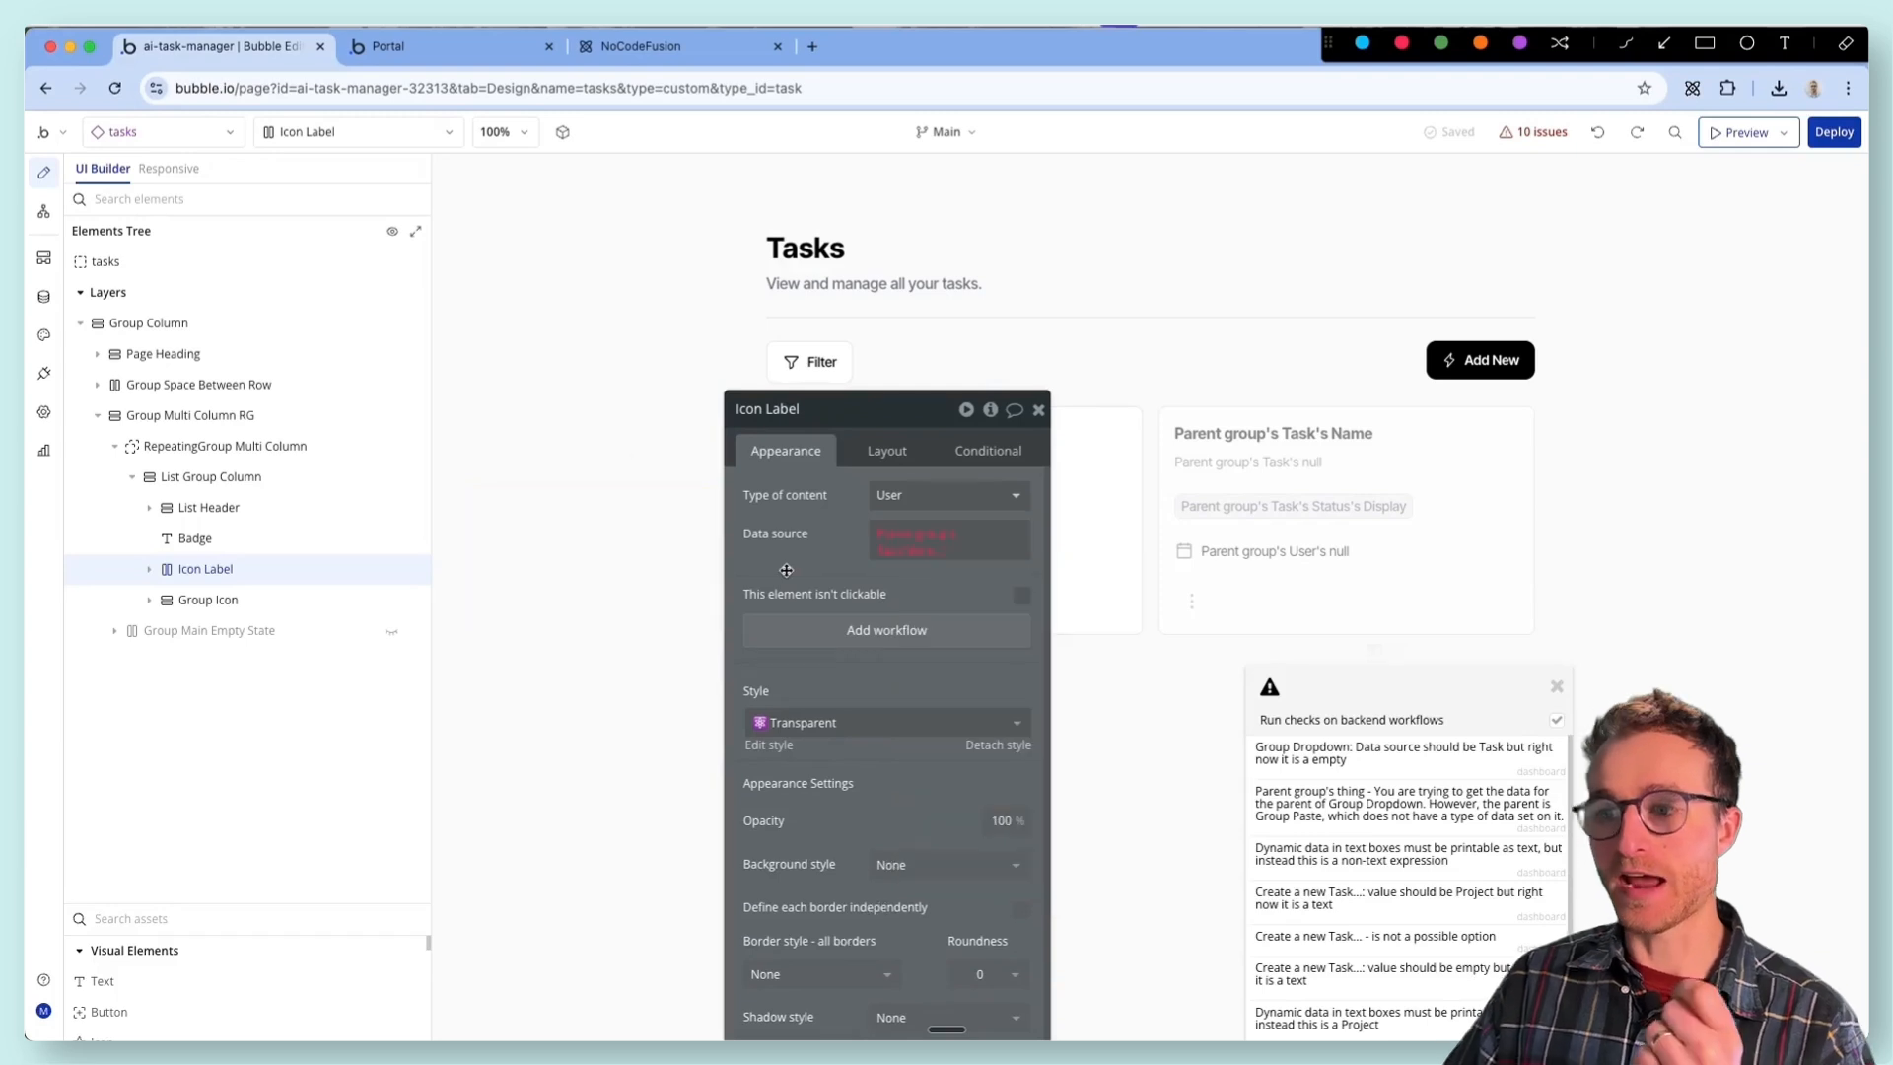
click(54, 307)
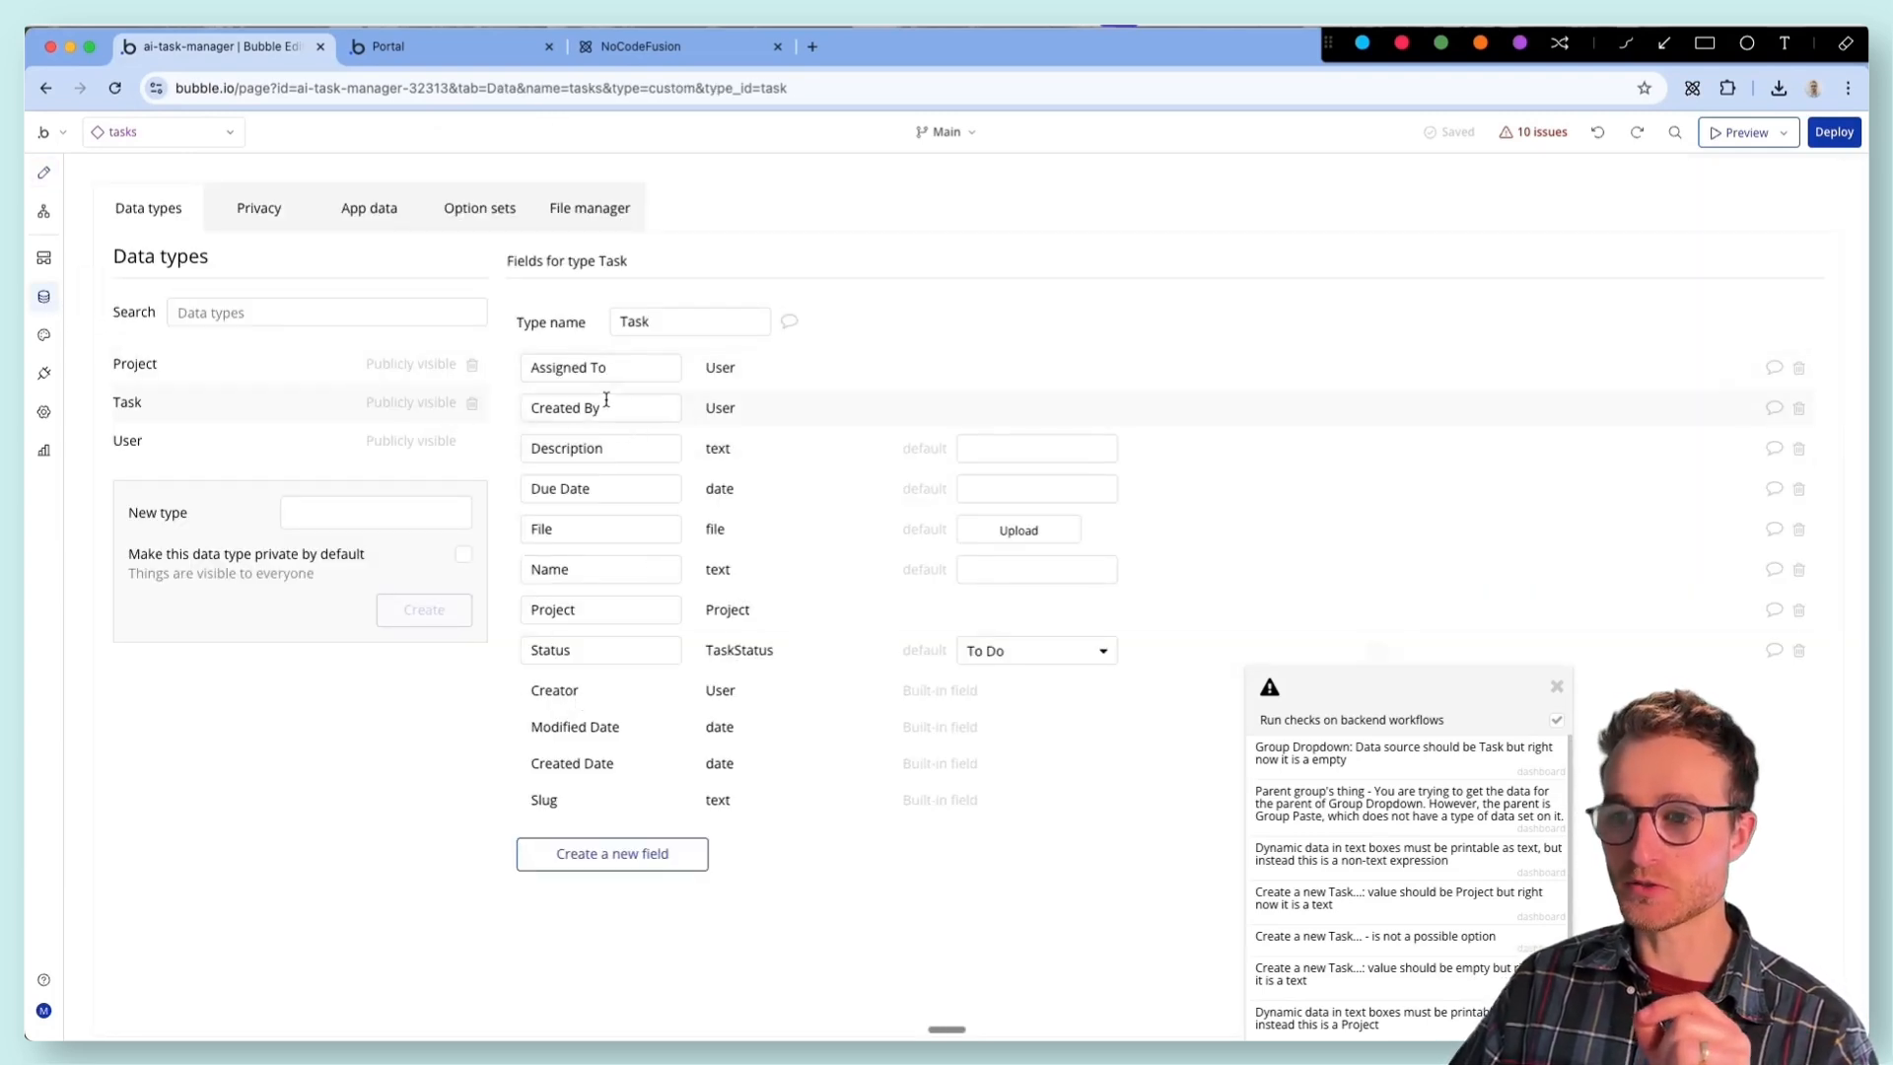
scroll(604, 394, up, 5)
mouse_move(1001, 575)
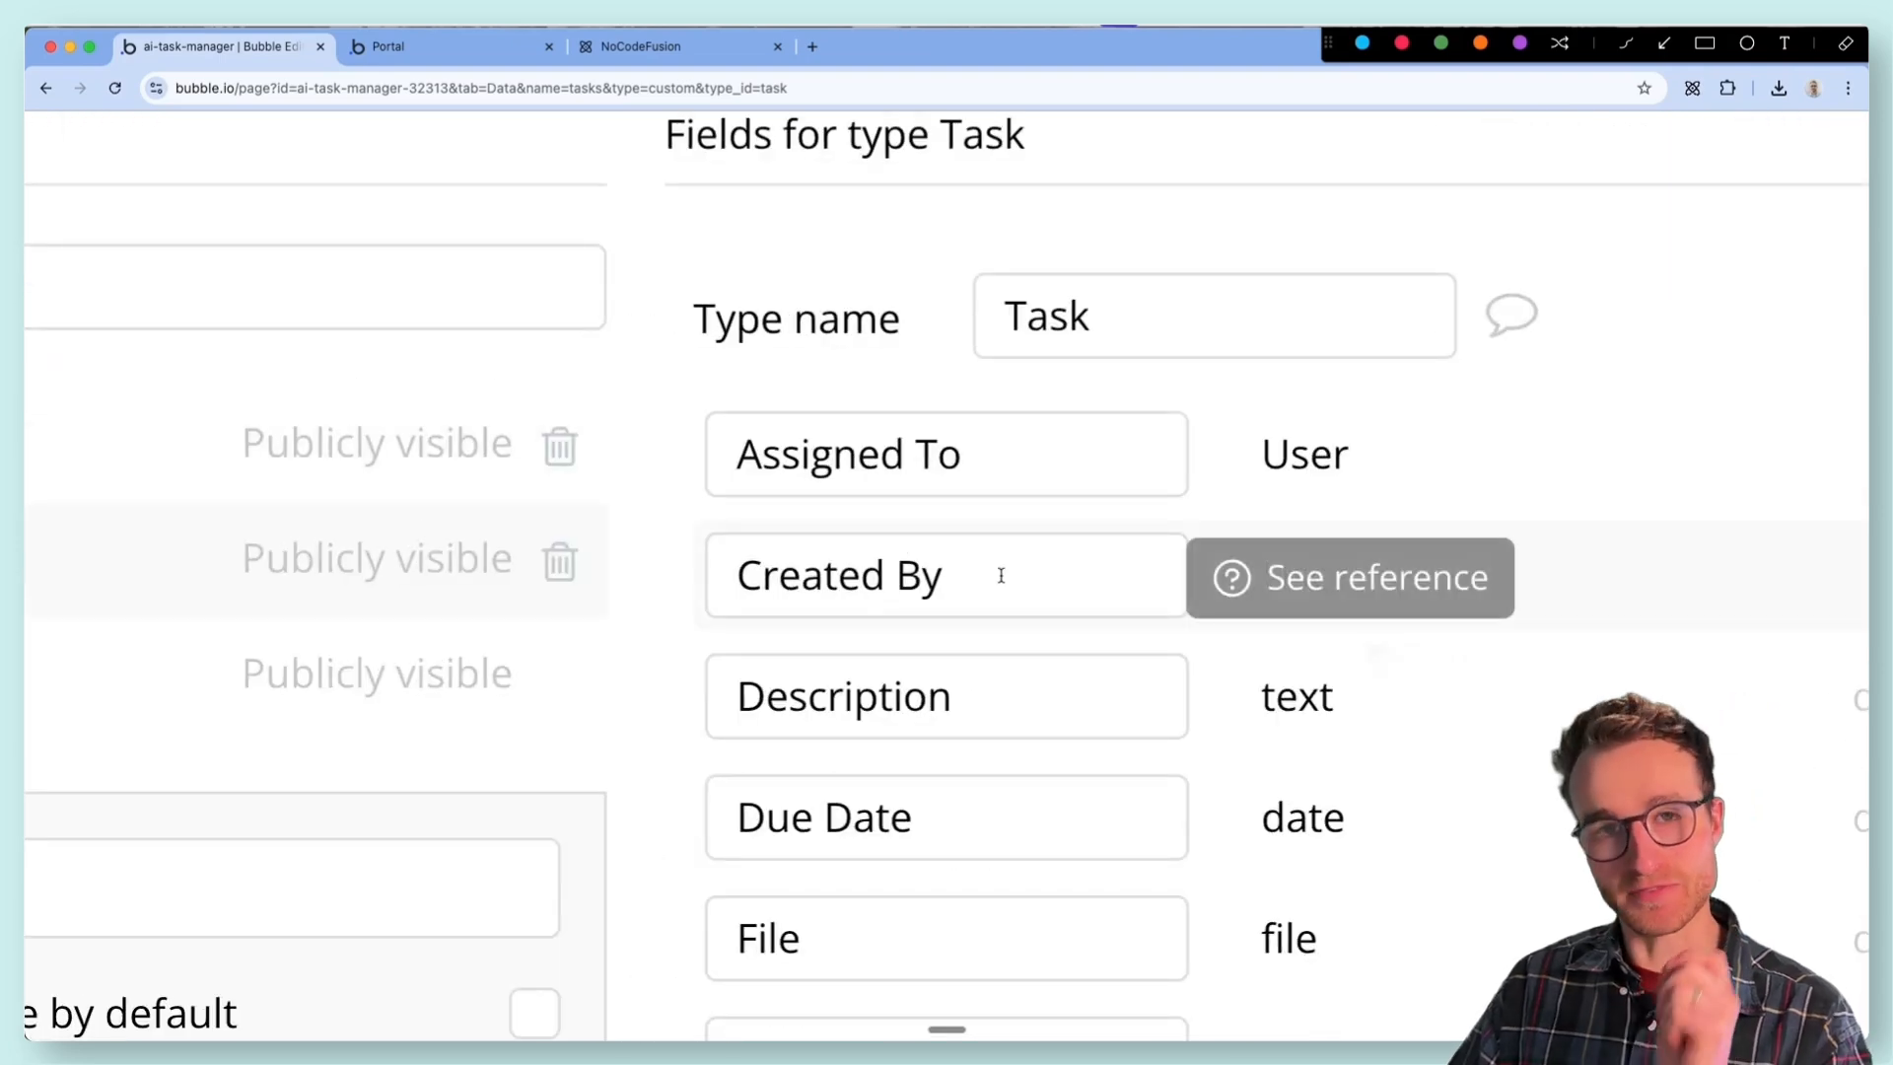
scroll(1000, 575, down, 5)
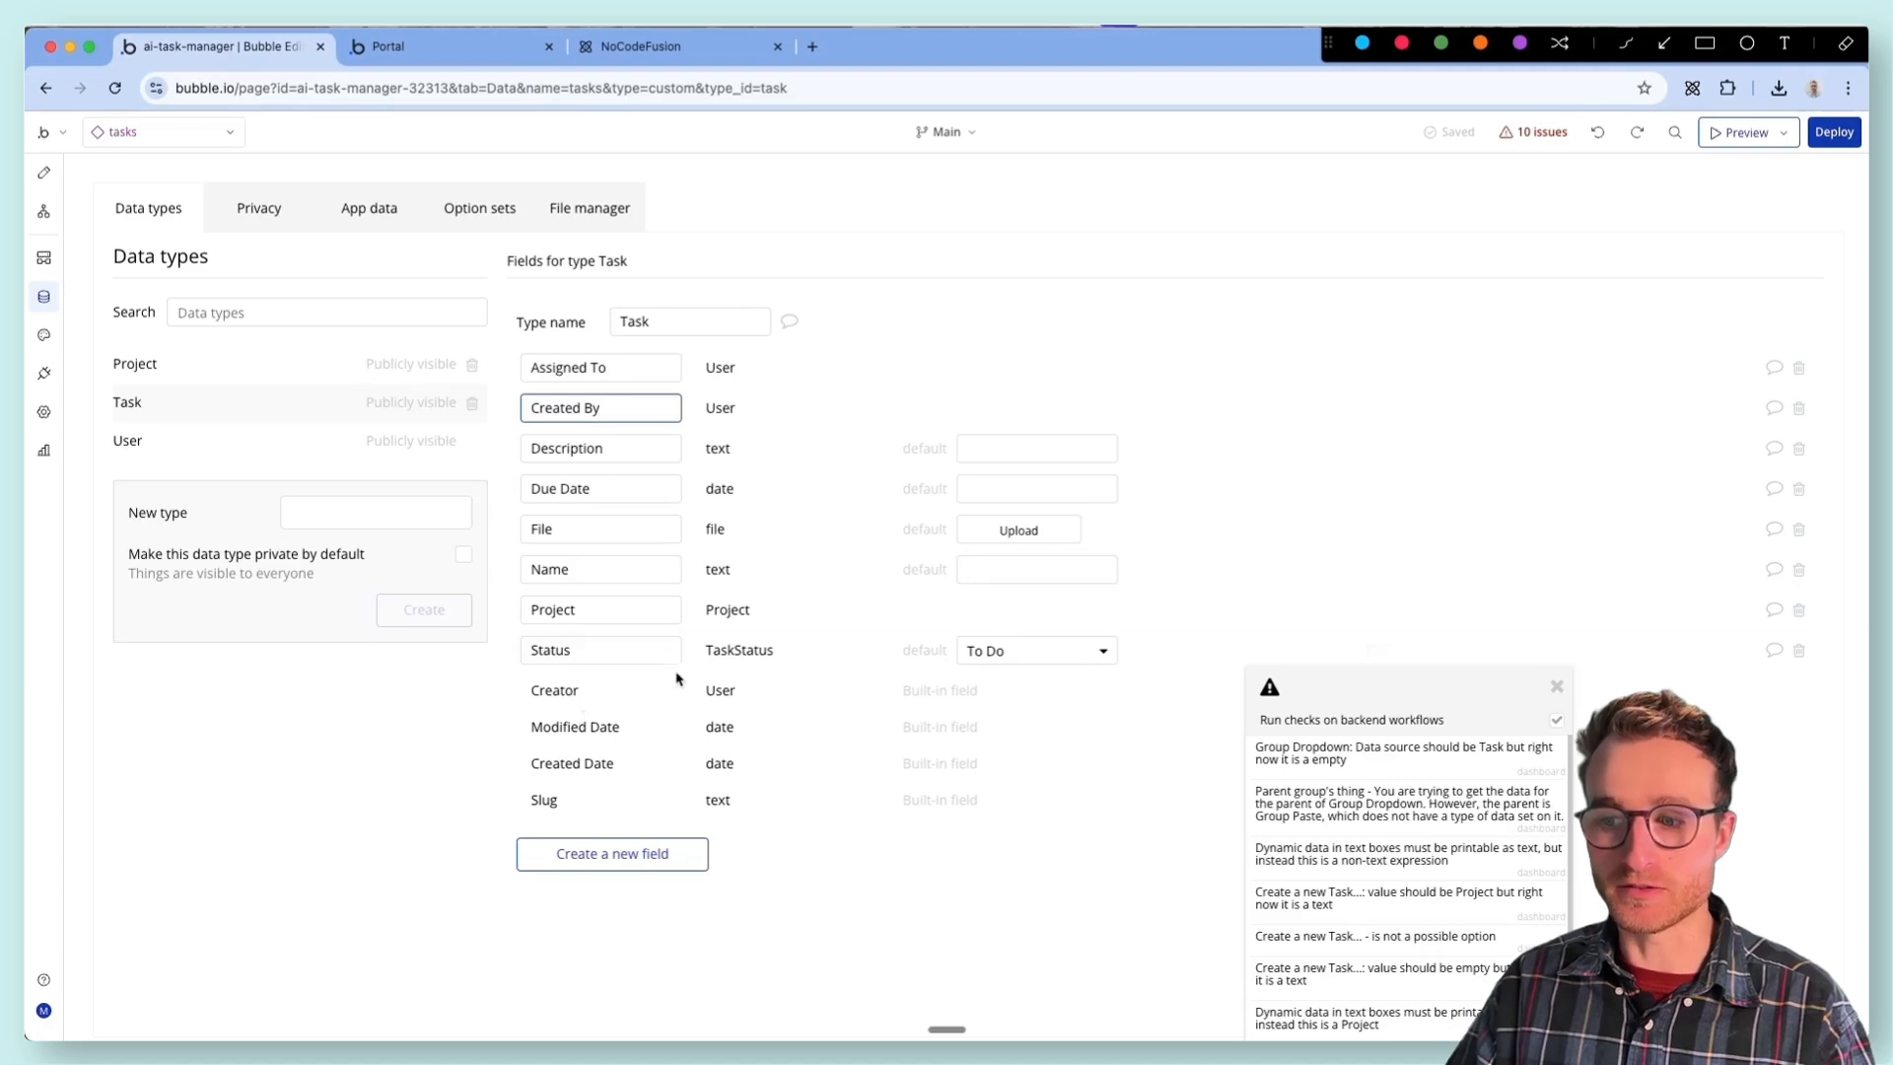
- Set the data source of the Icon Label on the task card to Parent group's Task's Created By
click(43, 172)
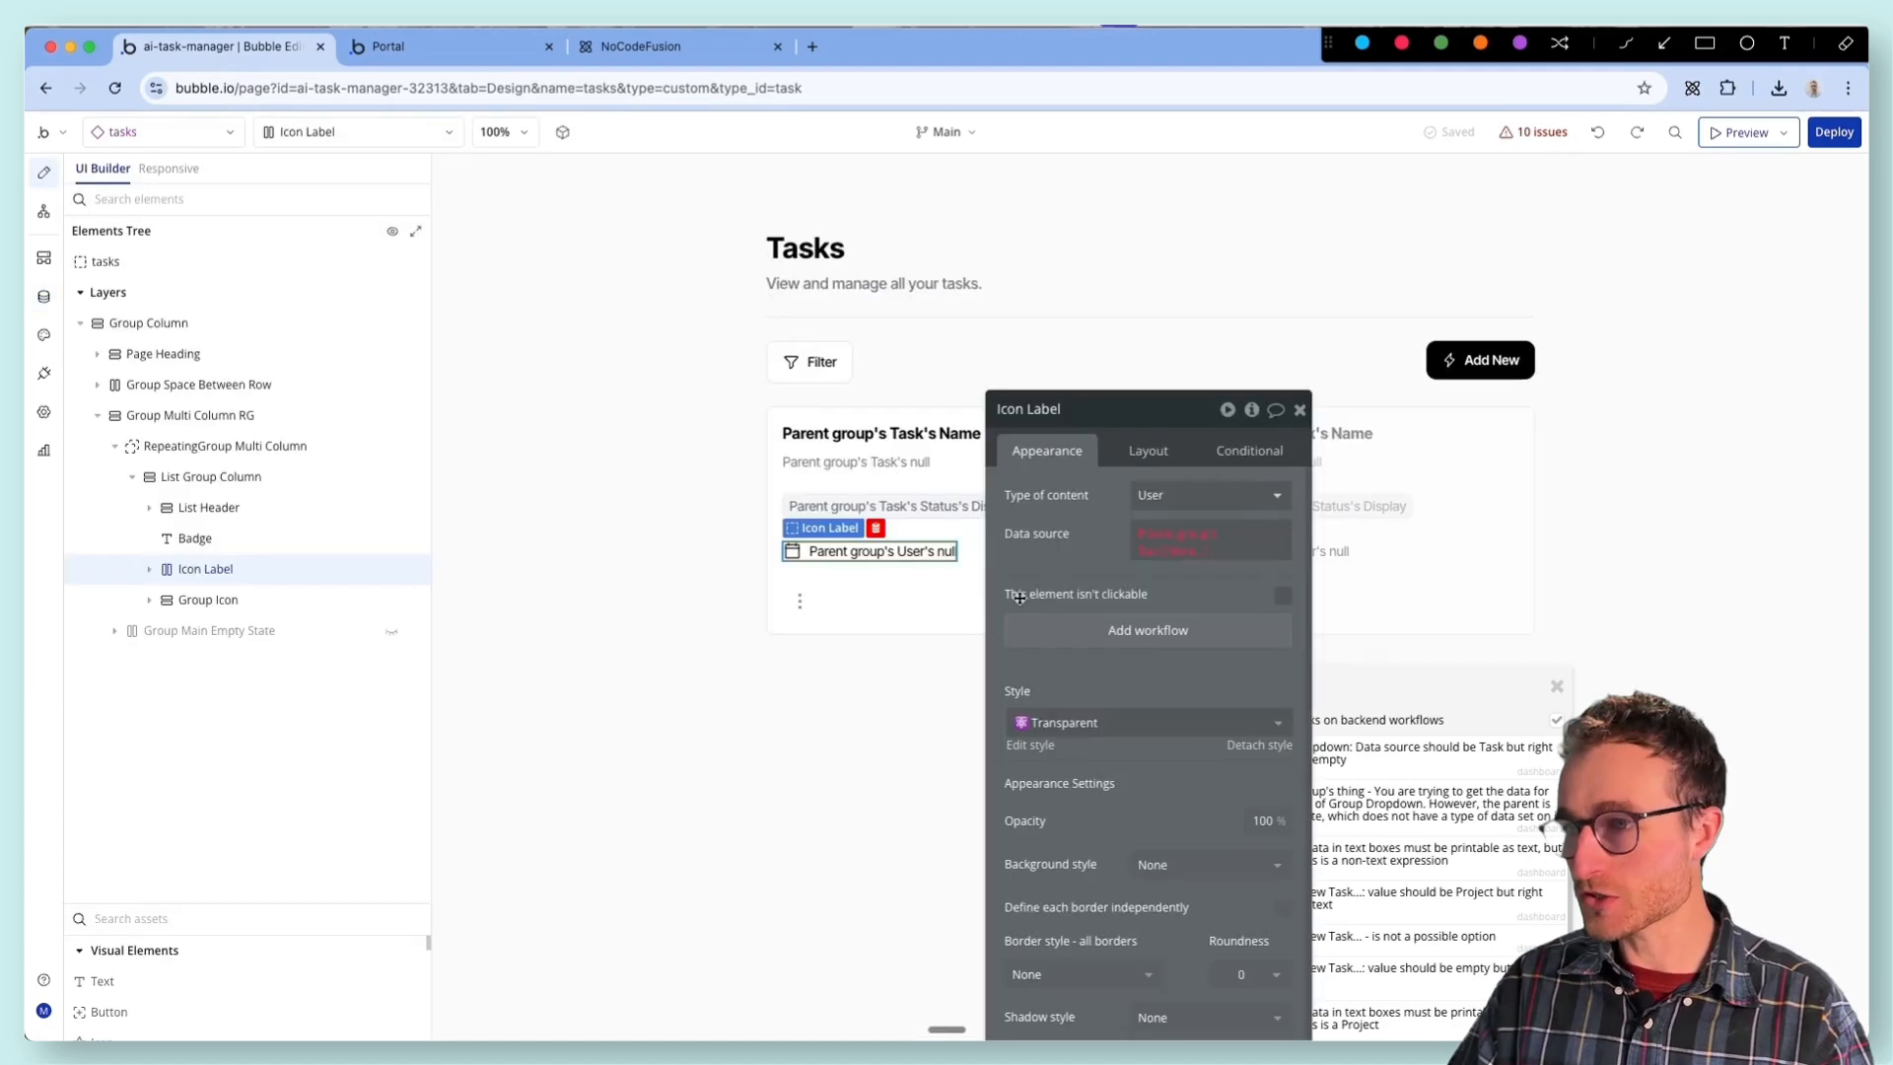
click(677, 520)
click(771, 675)
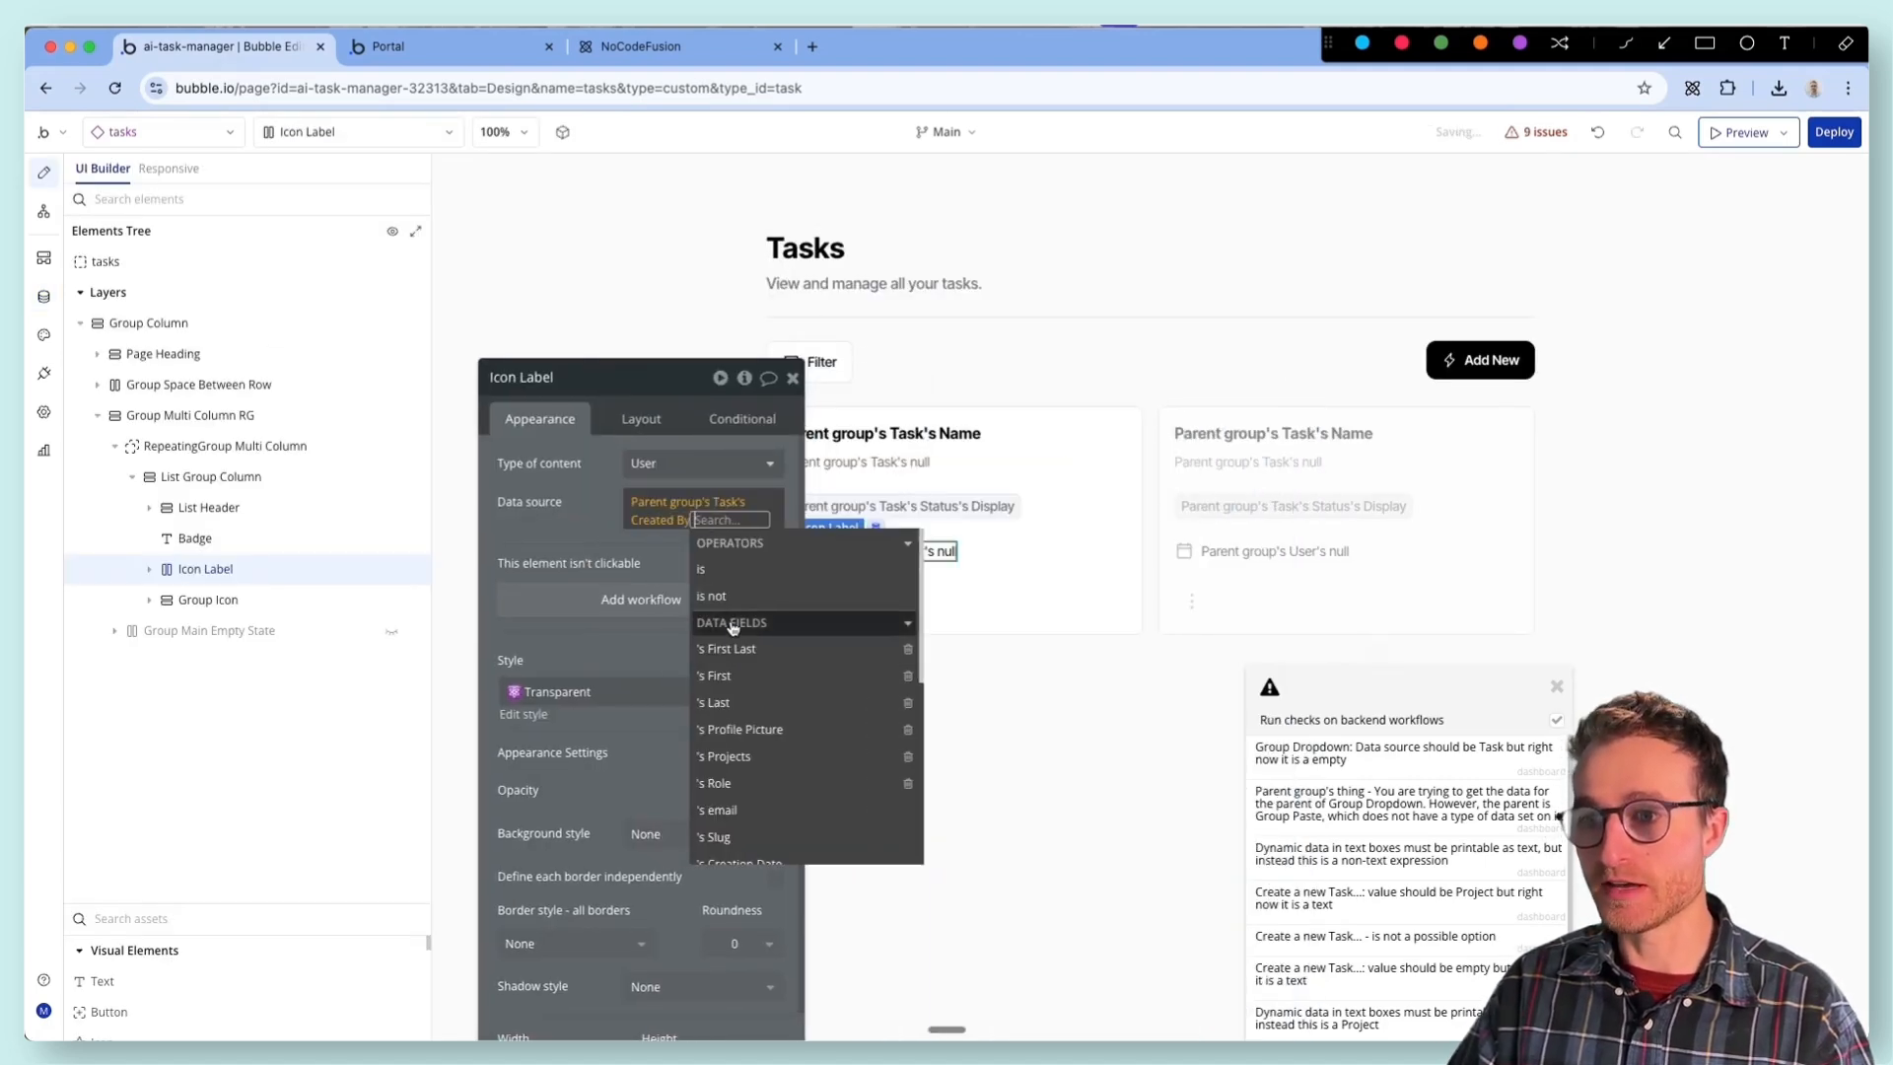
- Check the Add New button's workflow, show Popup Add in the design view and move the issue list off it
click(1478, 360)
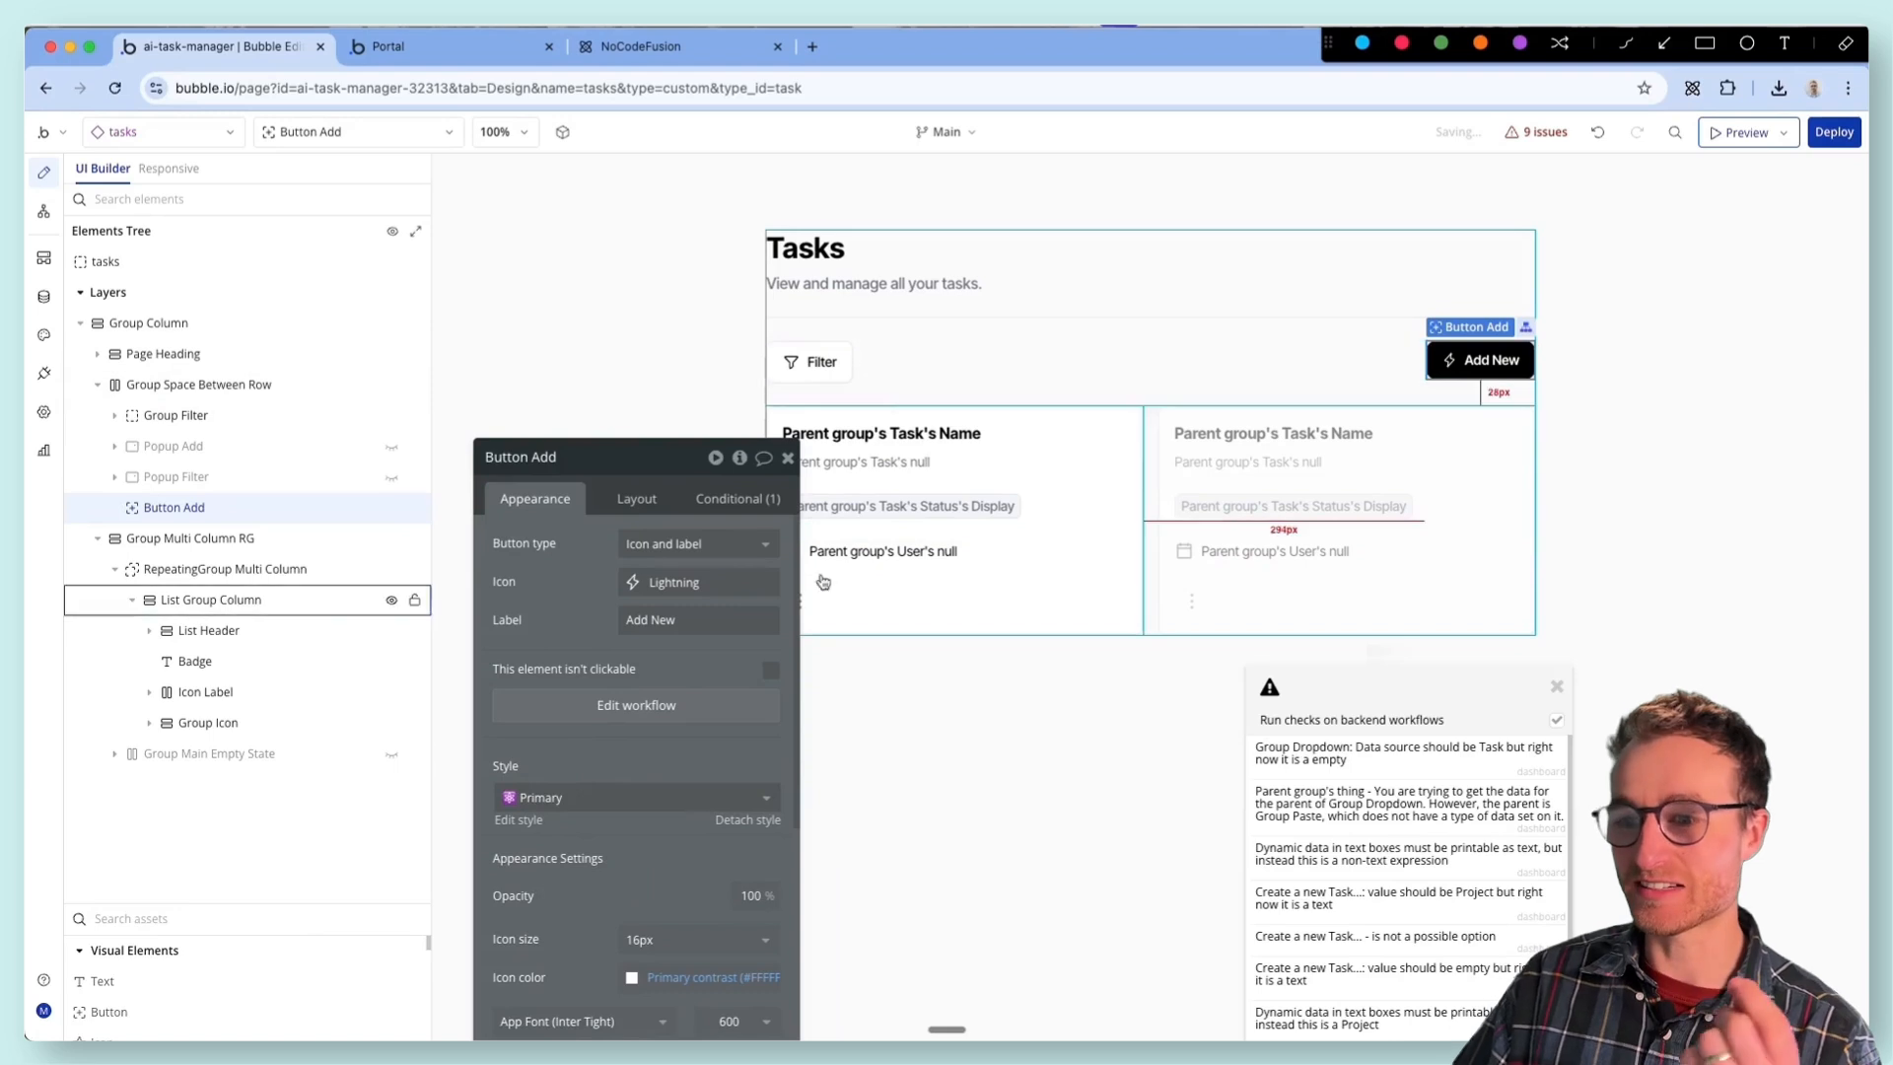
click(685, 700)
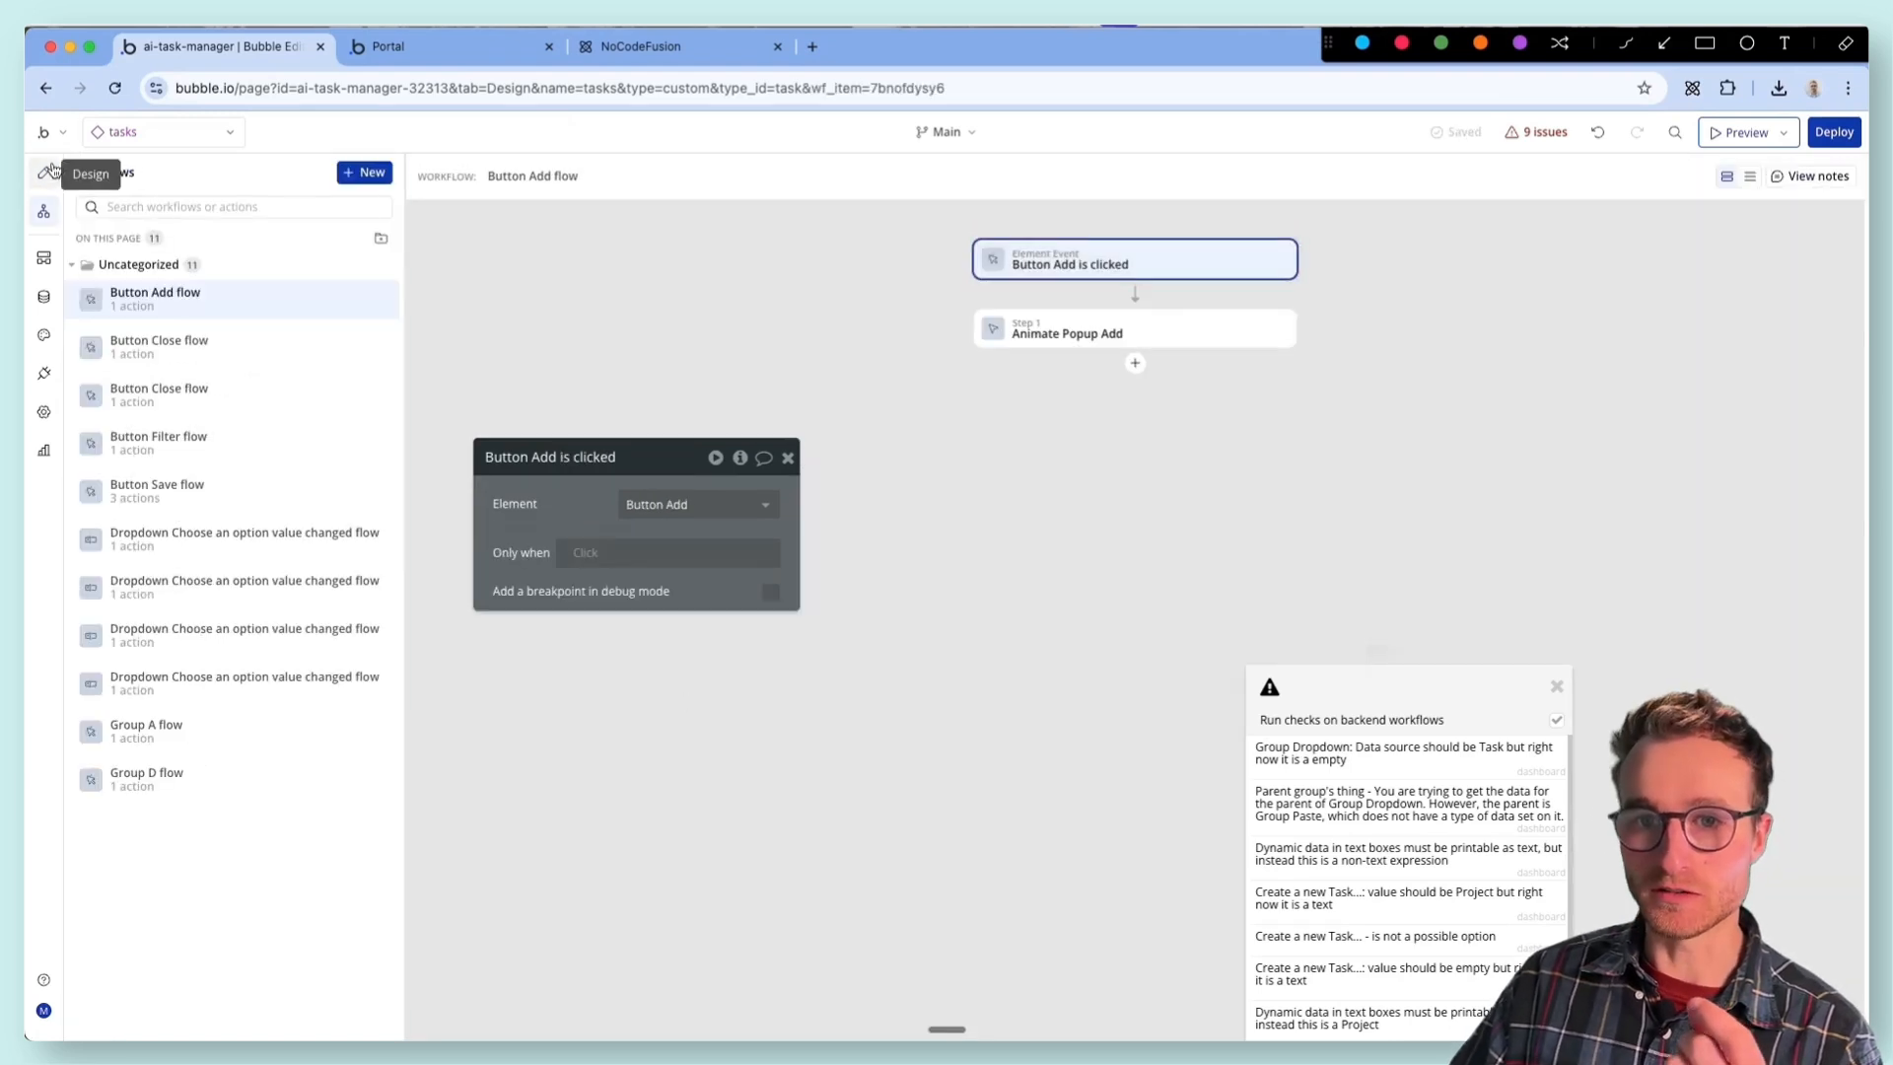
click(43, 172)
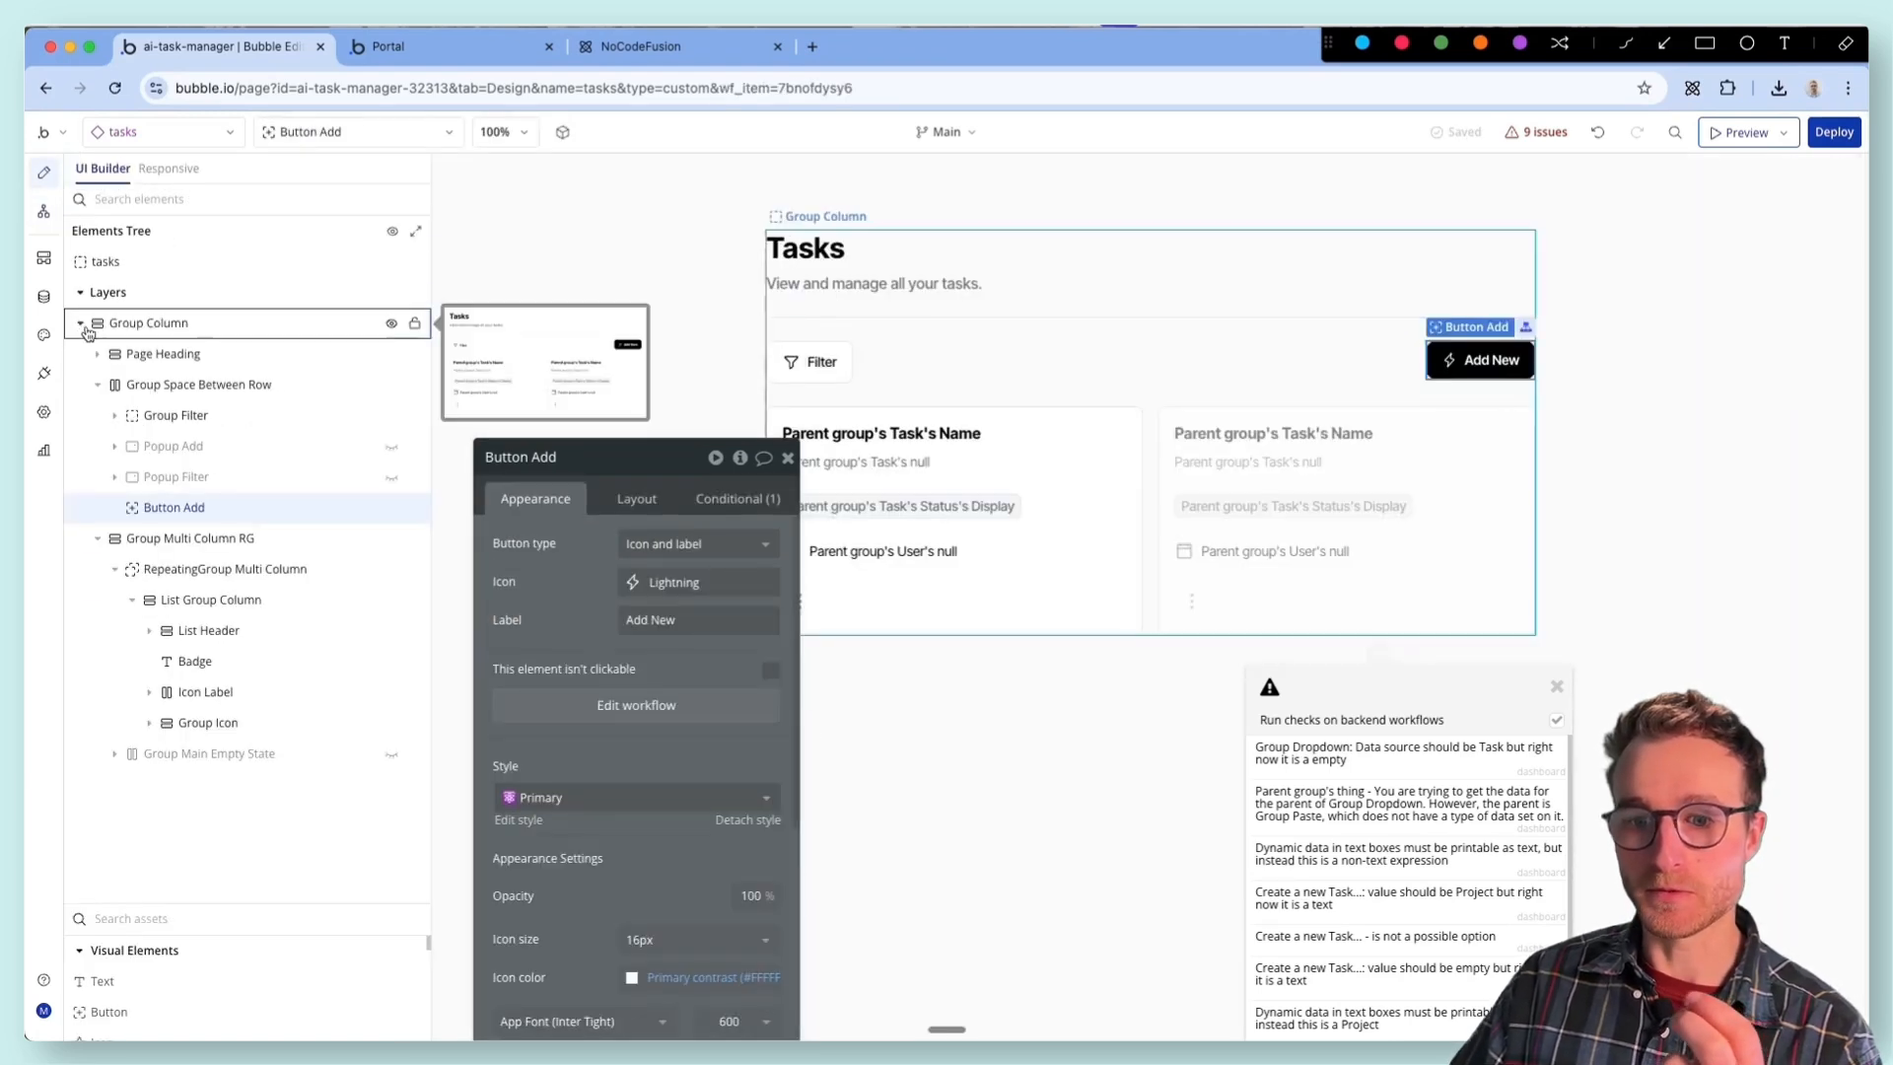
click(398, 135)
text(pop)
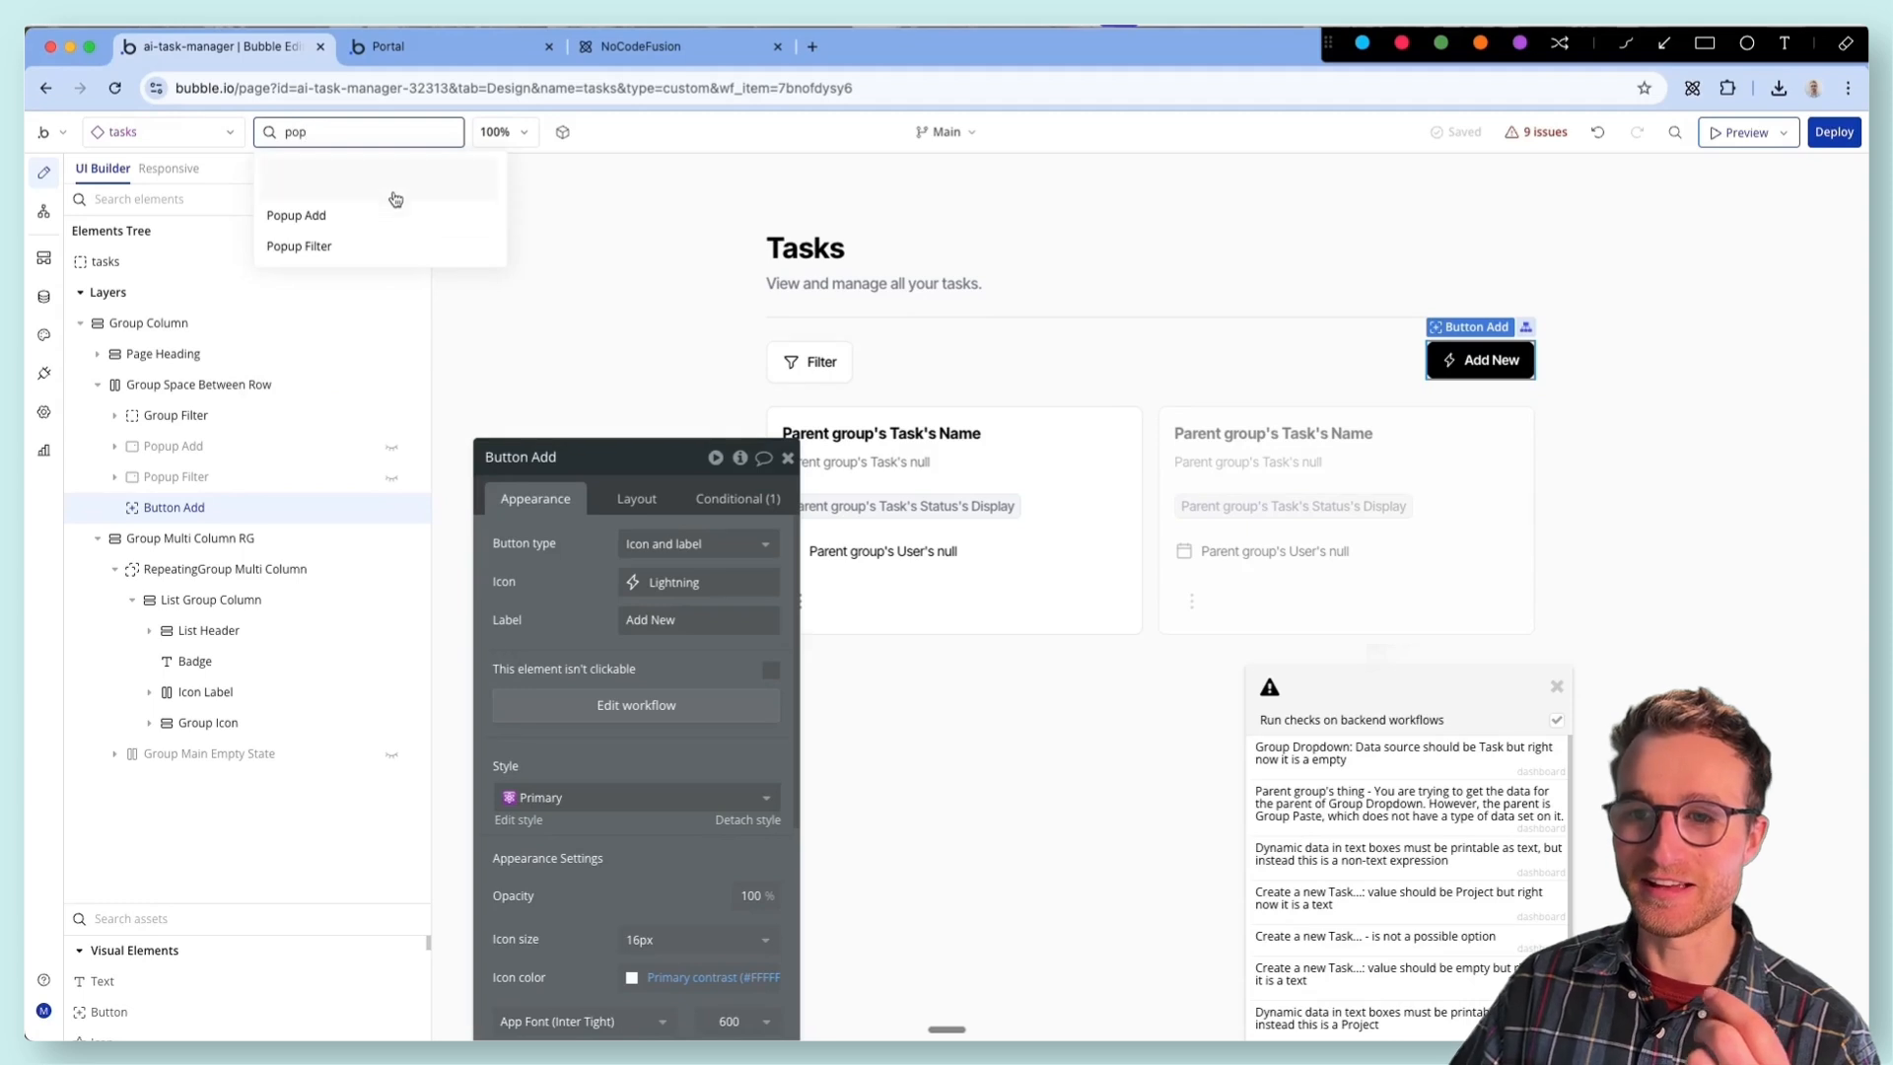
click(392, 214)
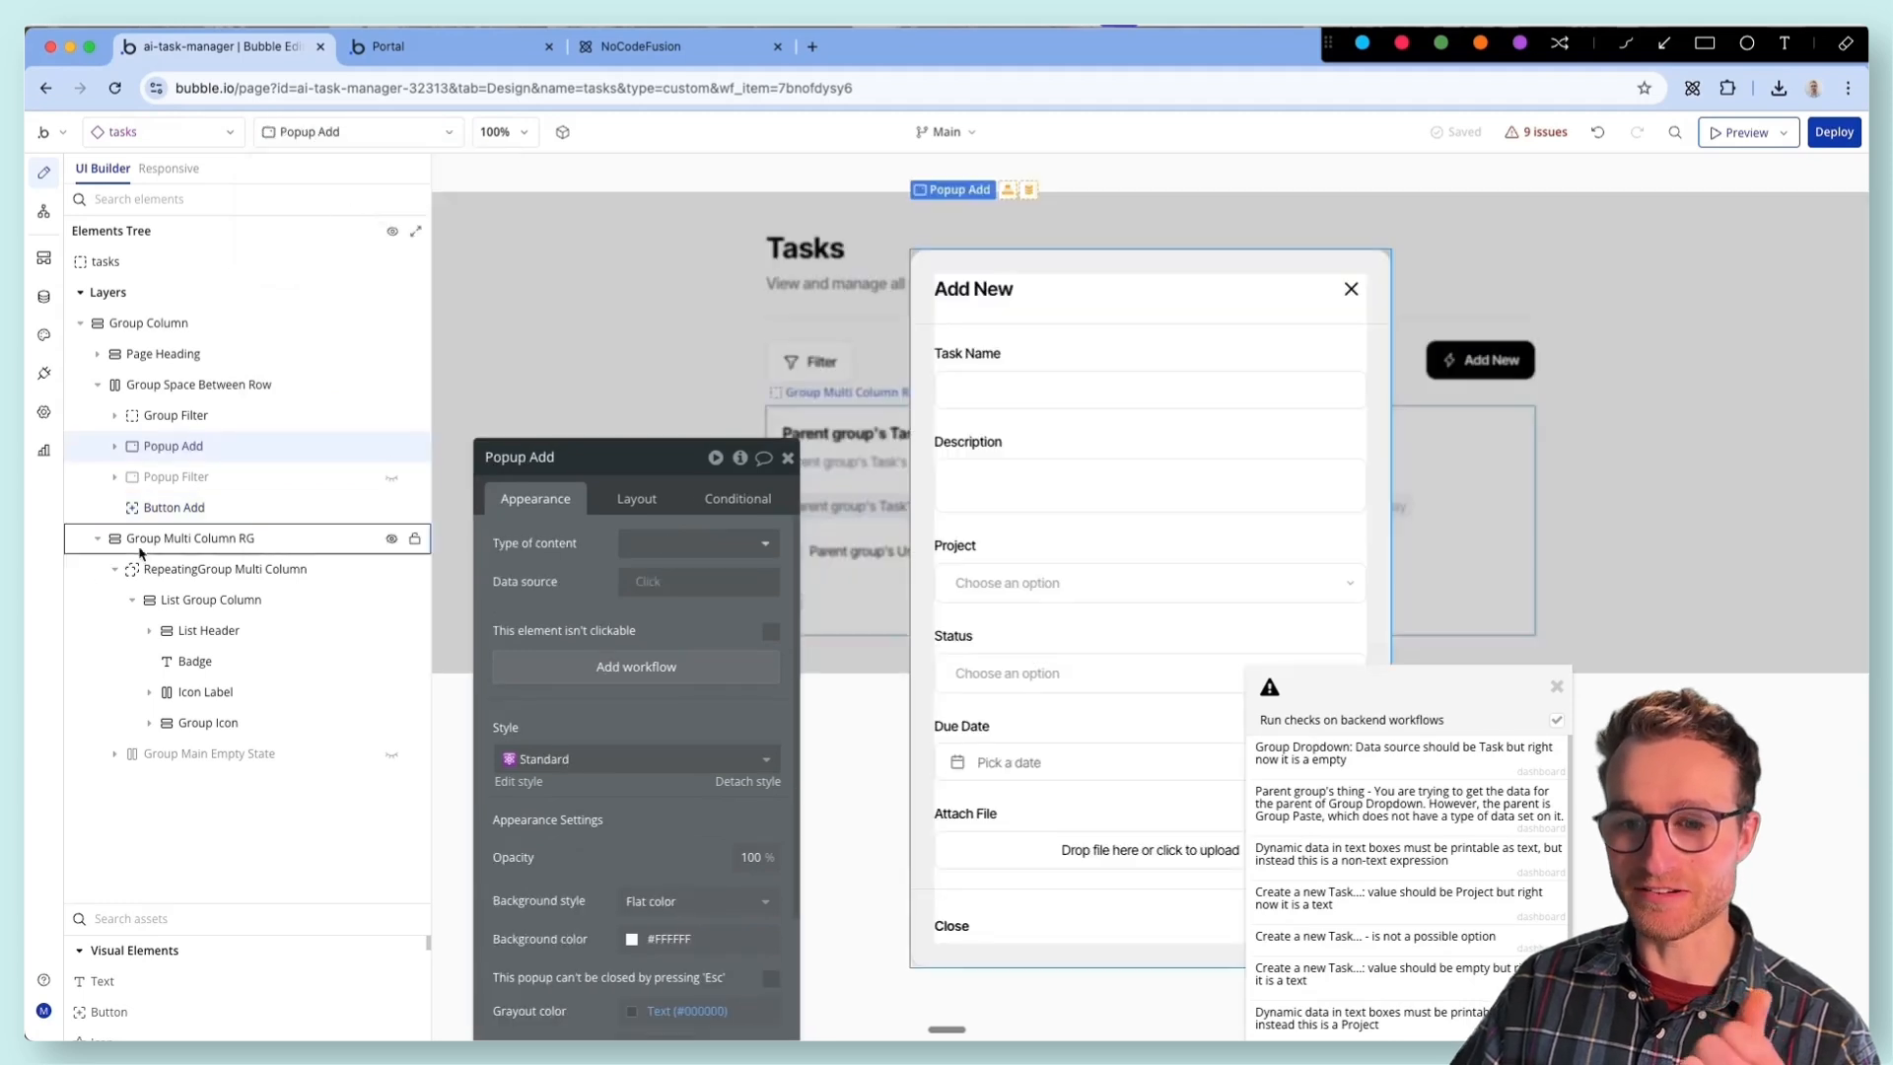
drag(1282, 679, 1662, 683)
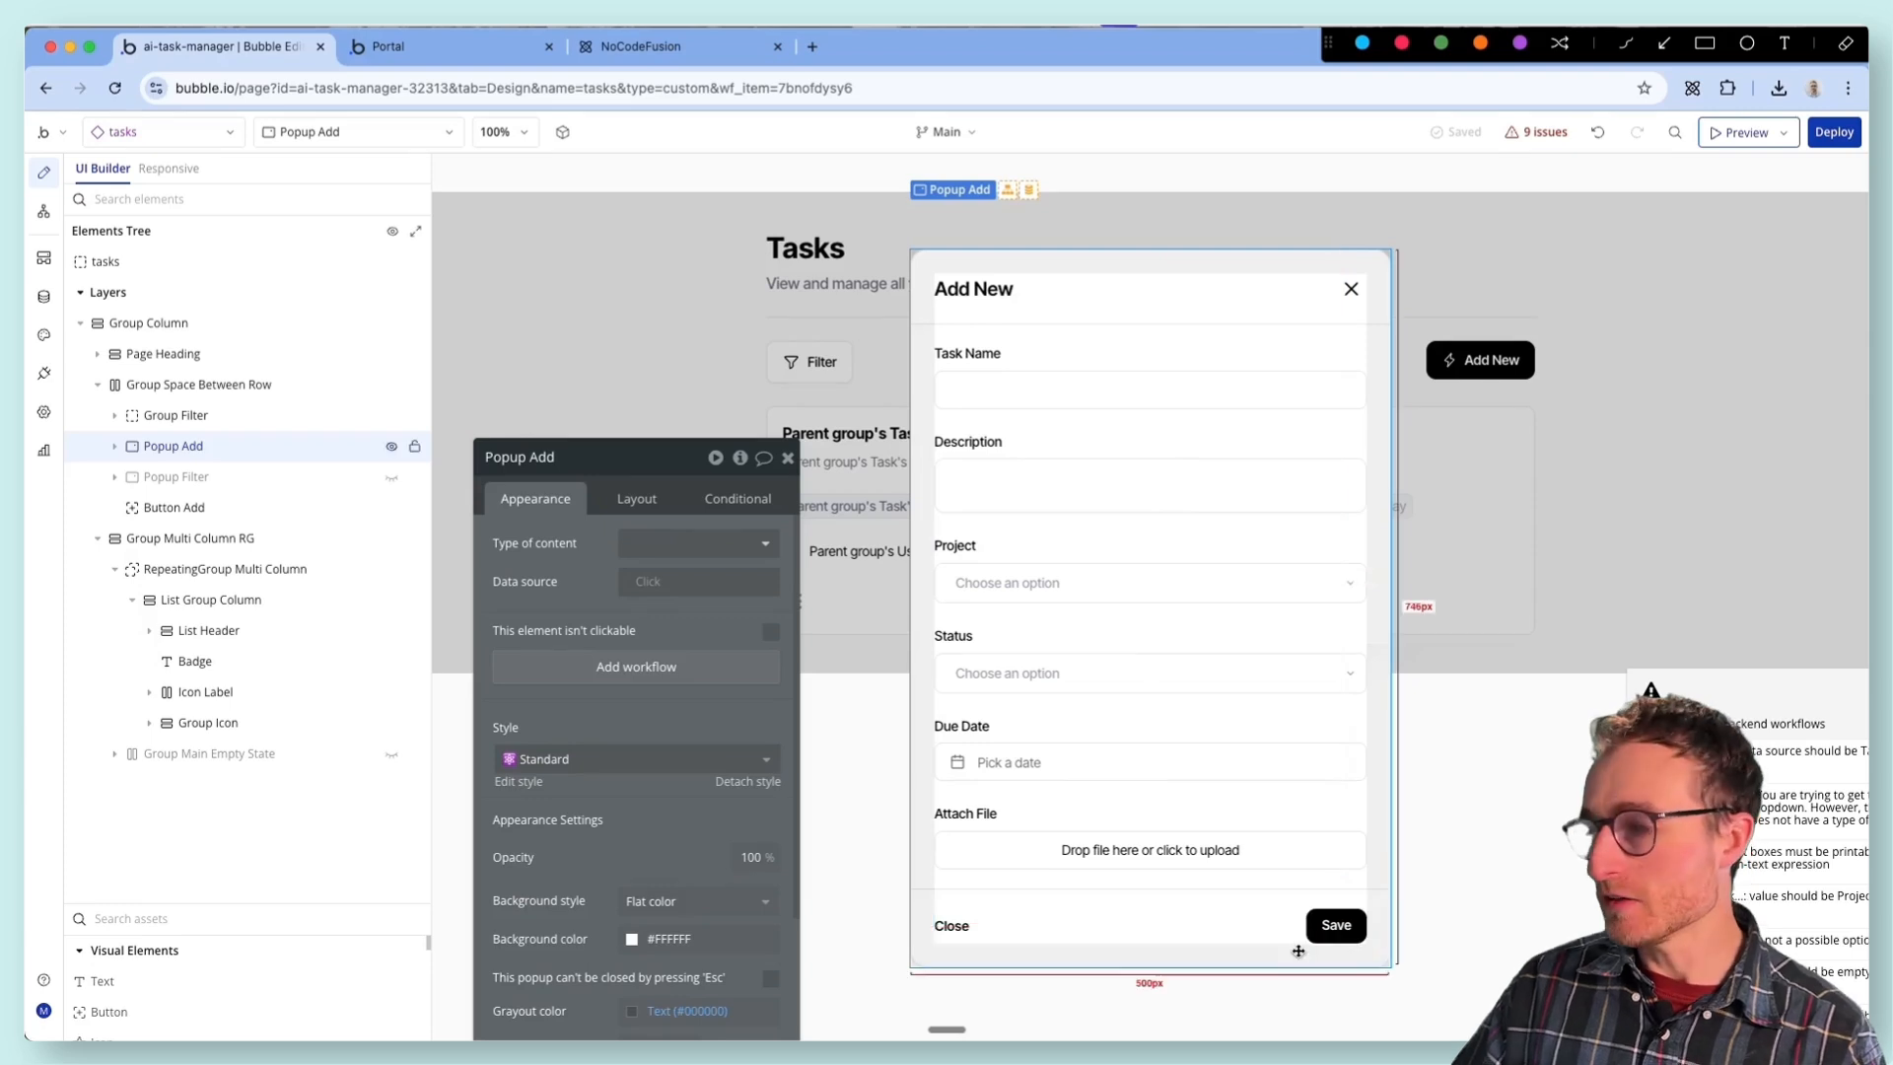
- Open the popup's Save button workflow and inspect its Create a new Task and Reset Popup Add actions
click(1336, 926)
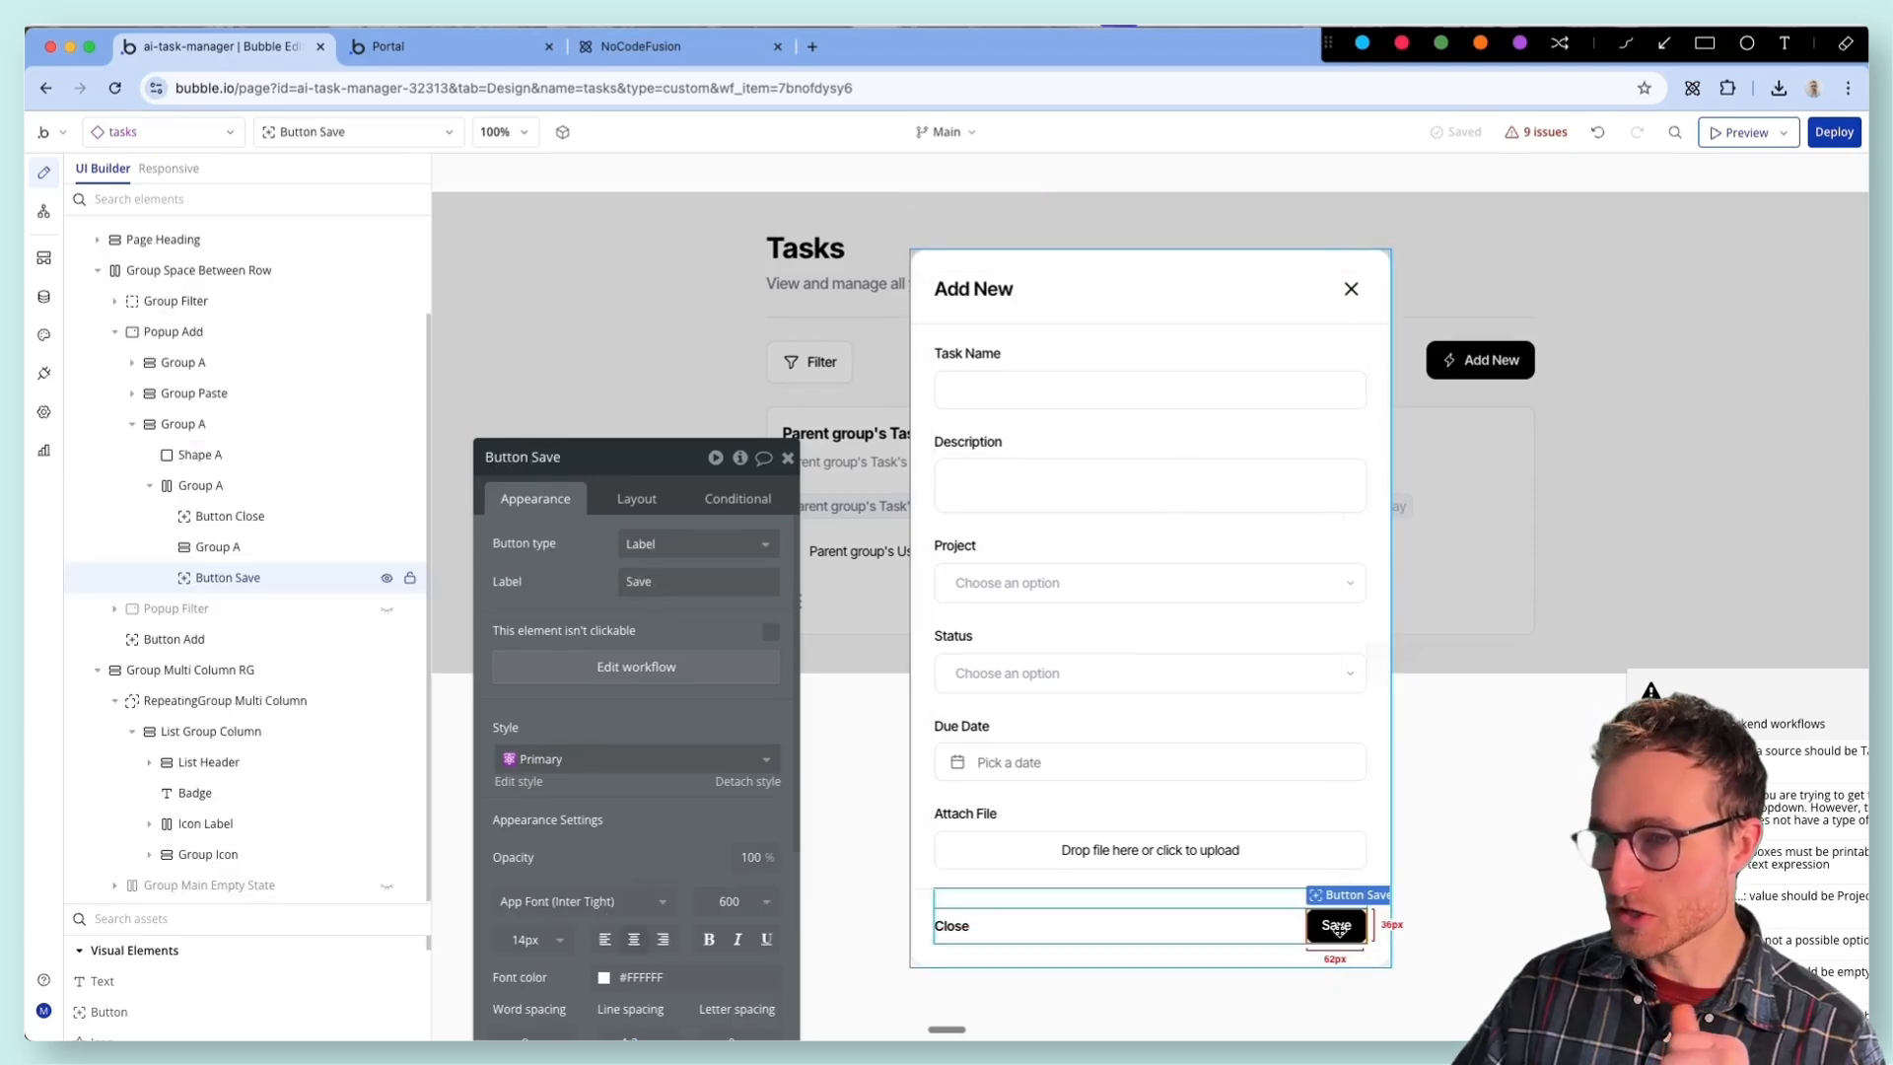
click(659, 668)
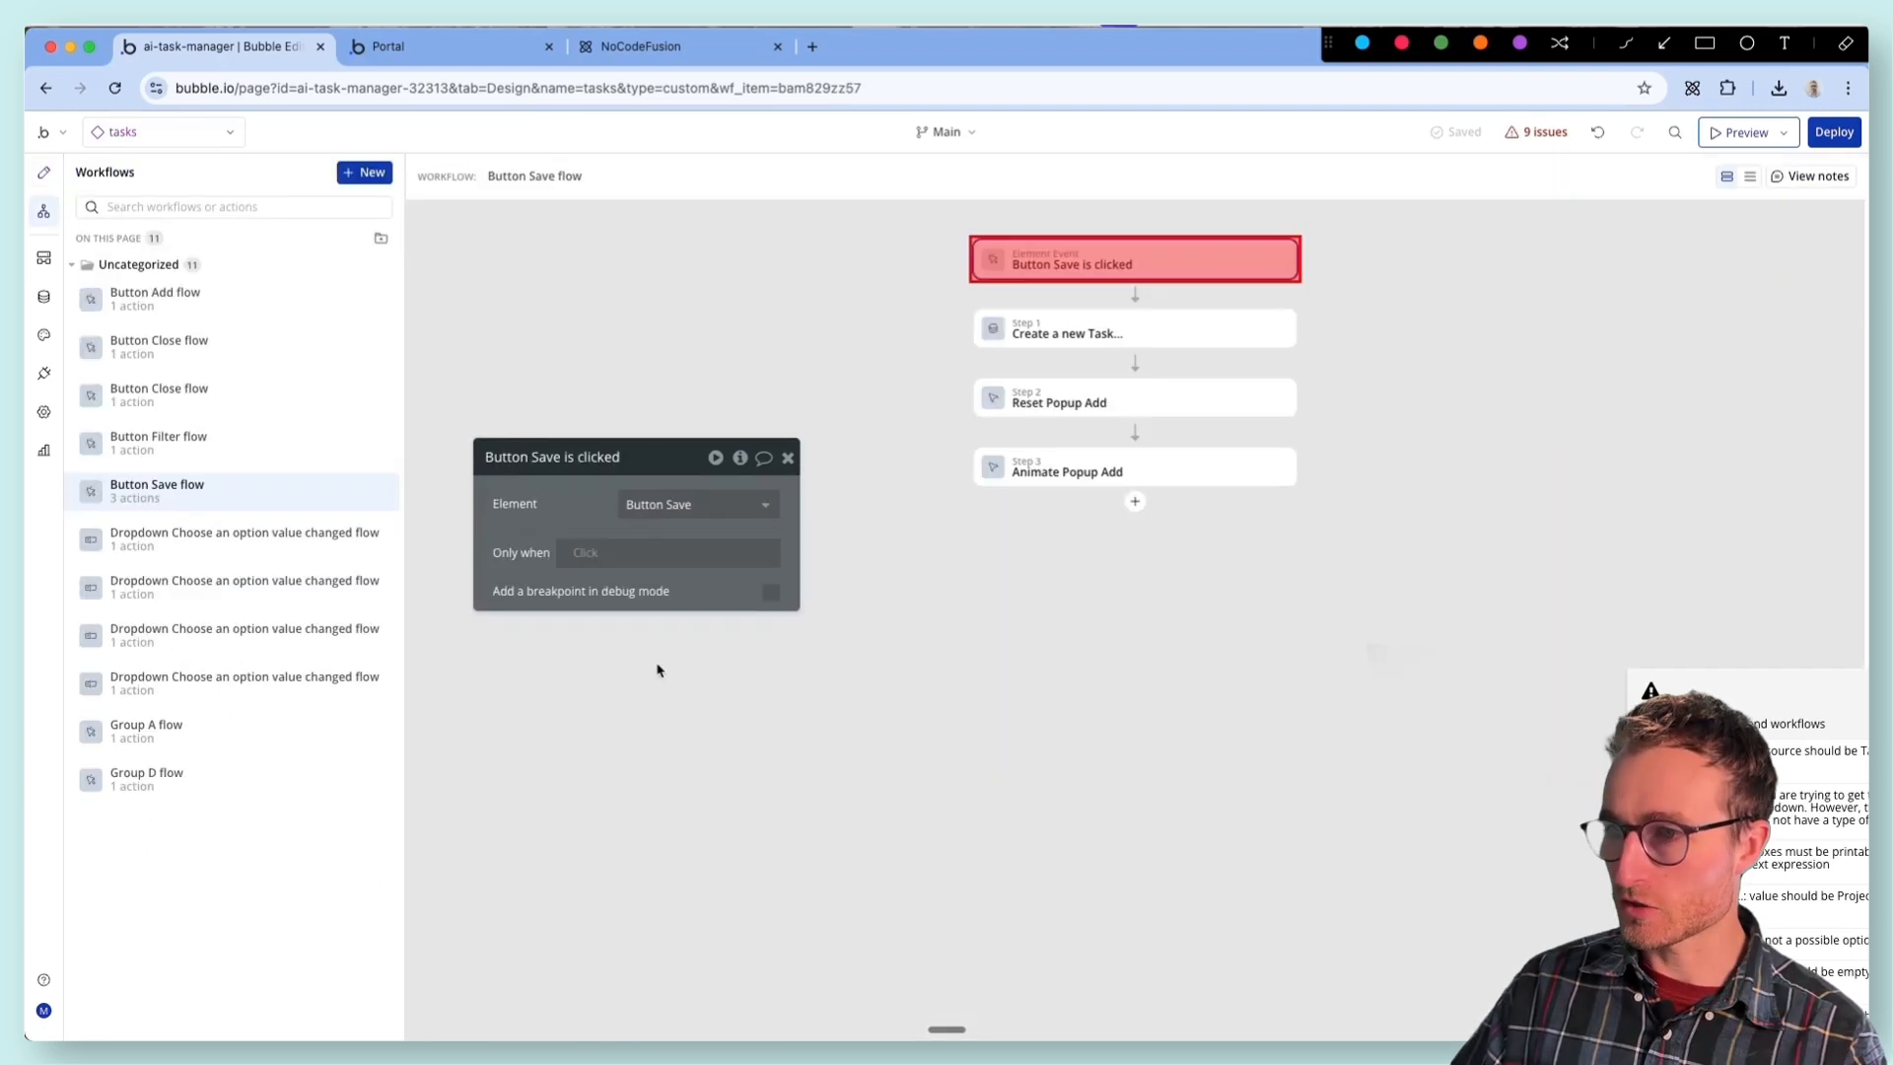
click(1079, 340)
click(1092, 406)
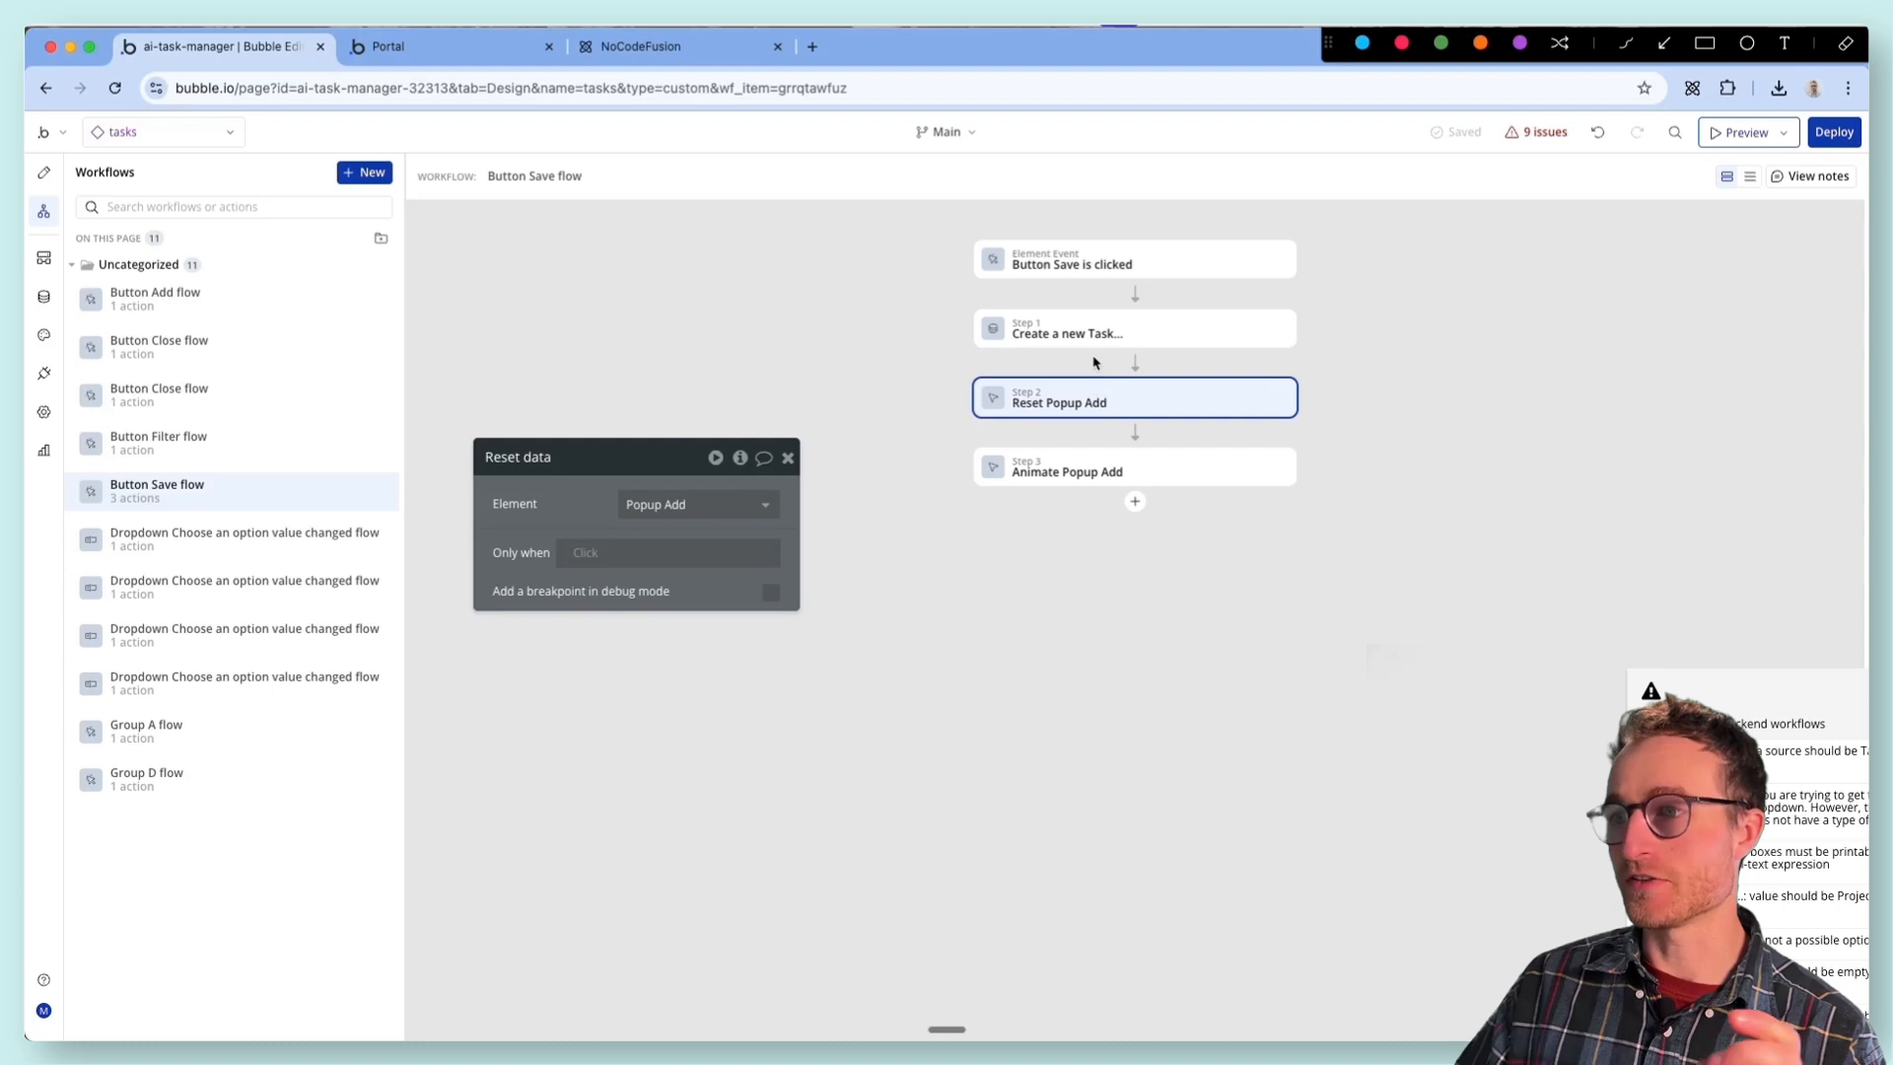
click(1096, 340)
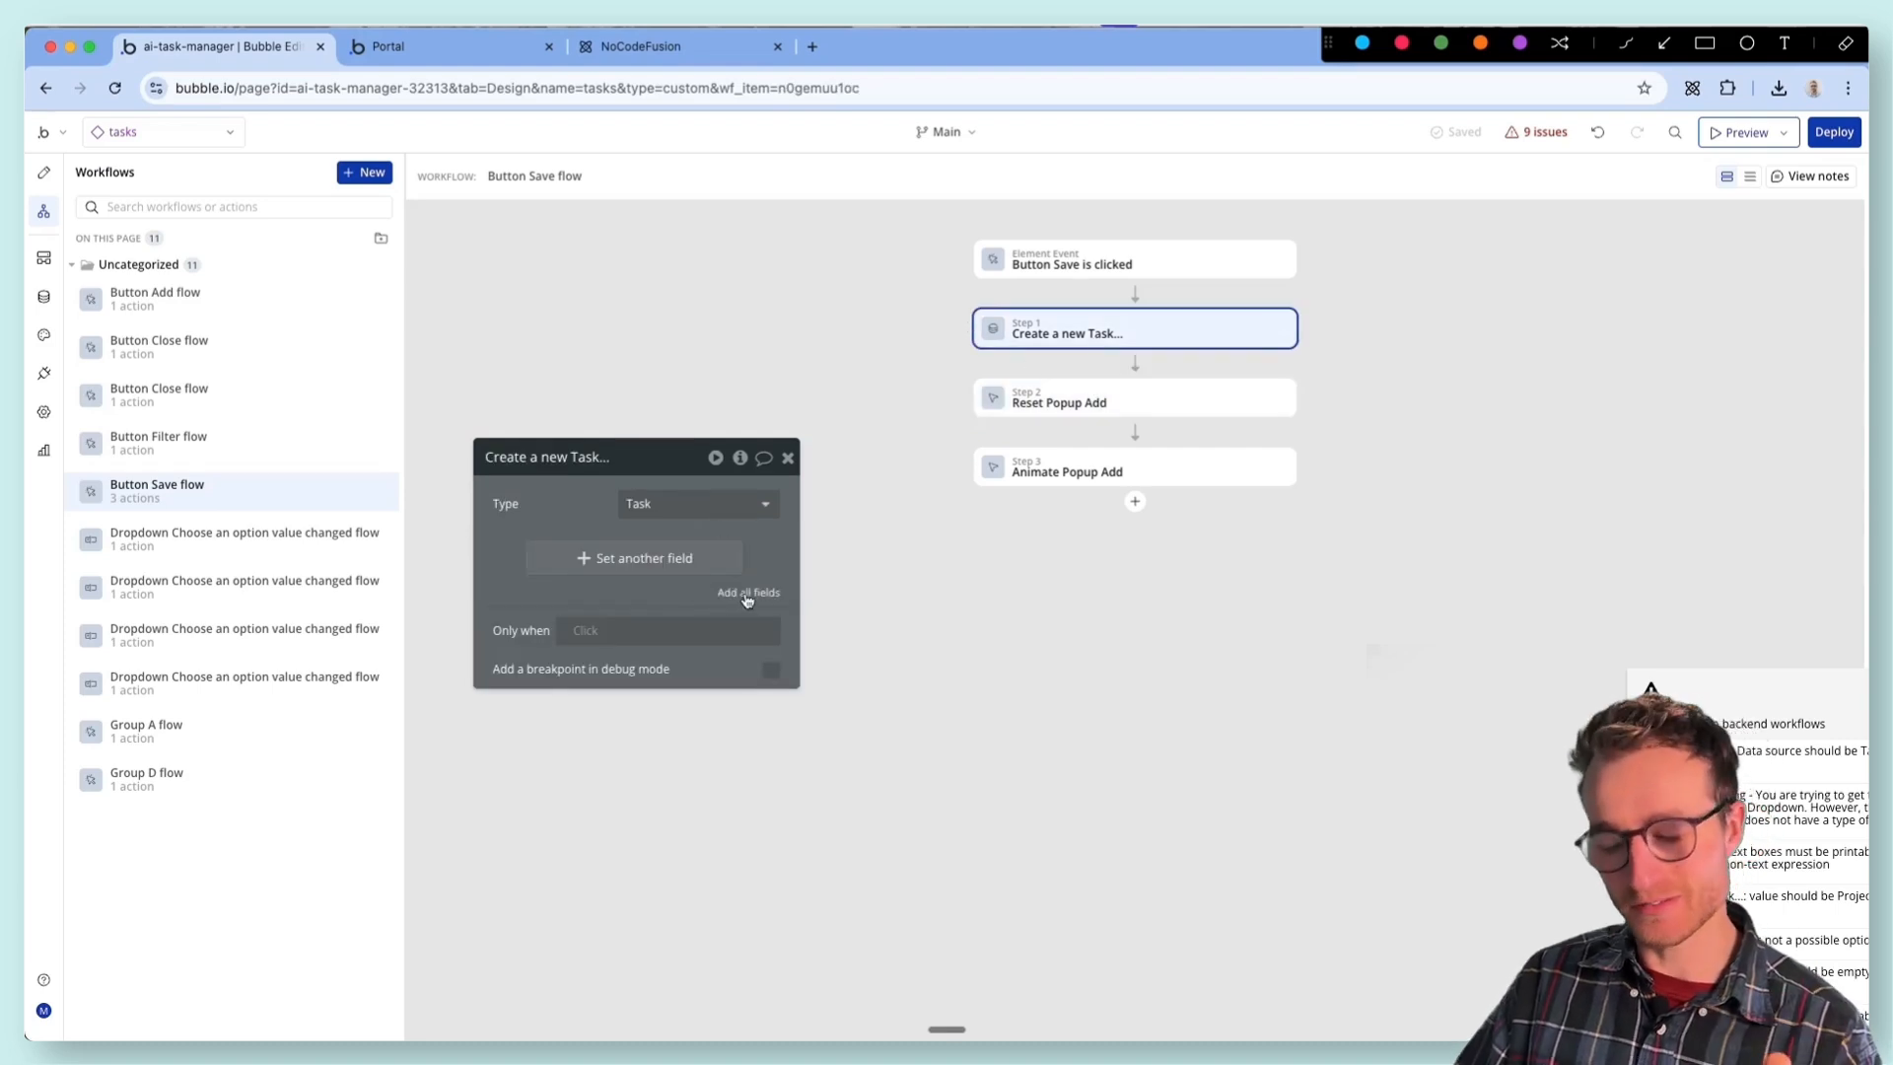
- Inspect the description input and the Project and Status dropdowns in the Add New popup's design
click(43, 173)
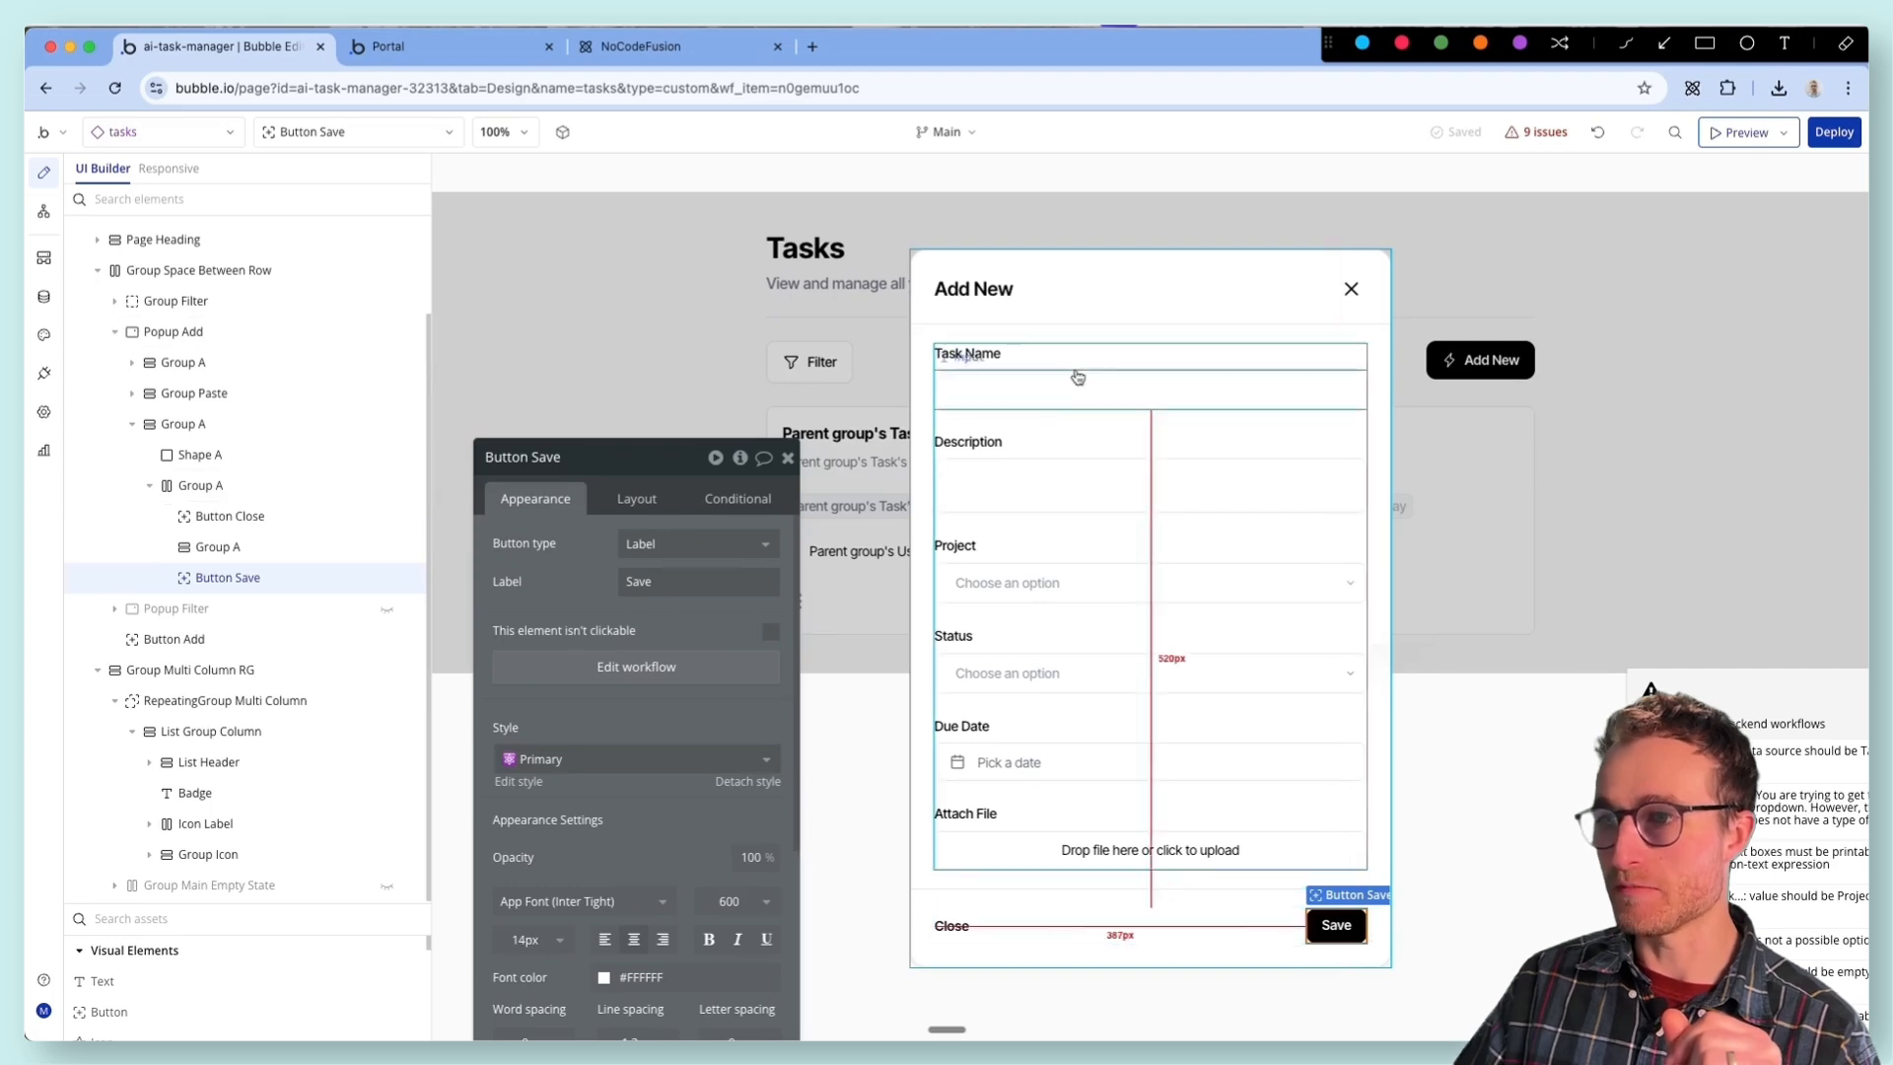
click(1080, 471)
click(1084, 584)
click(1104, 673)
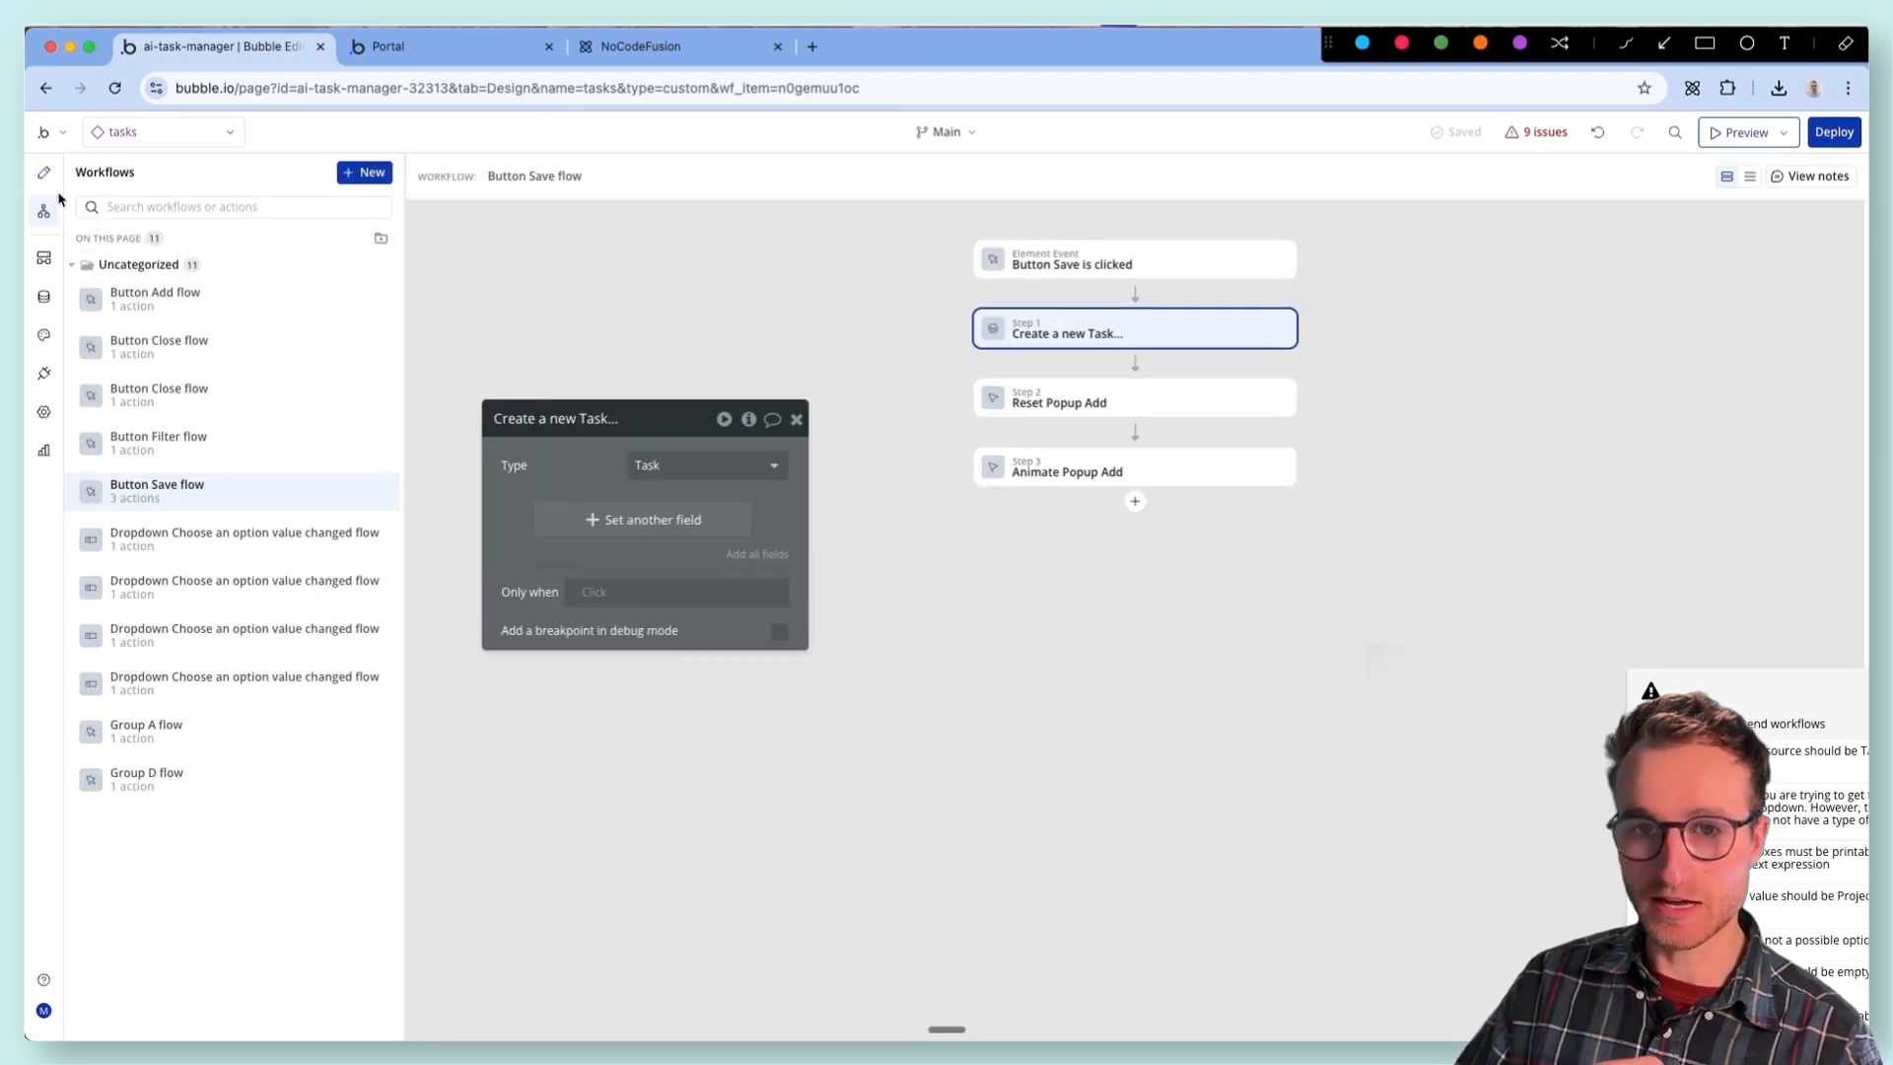
- Add all Task fields to the Create a new Task action and set Created By to Current User
click(39, 178)
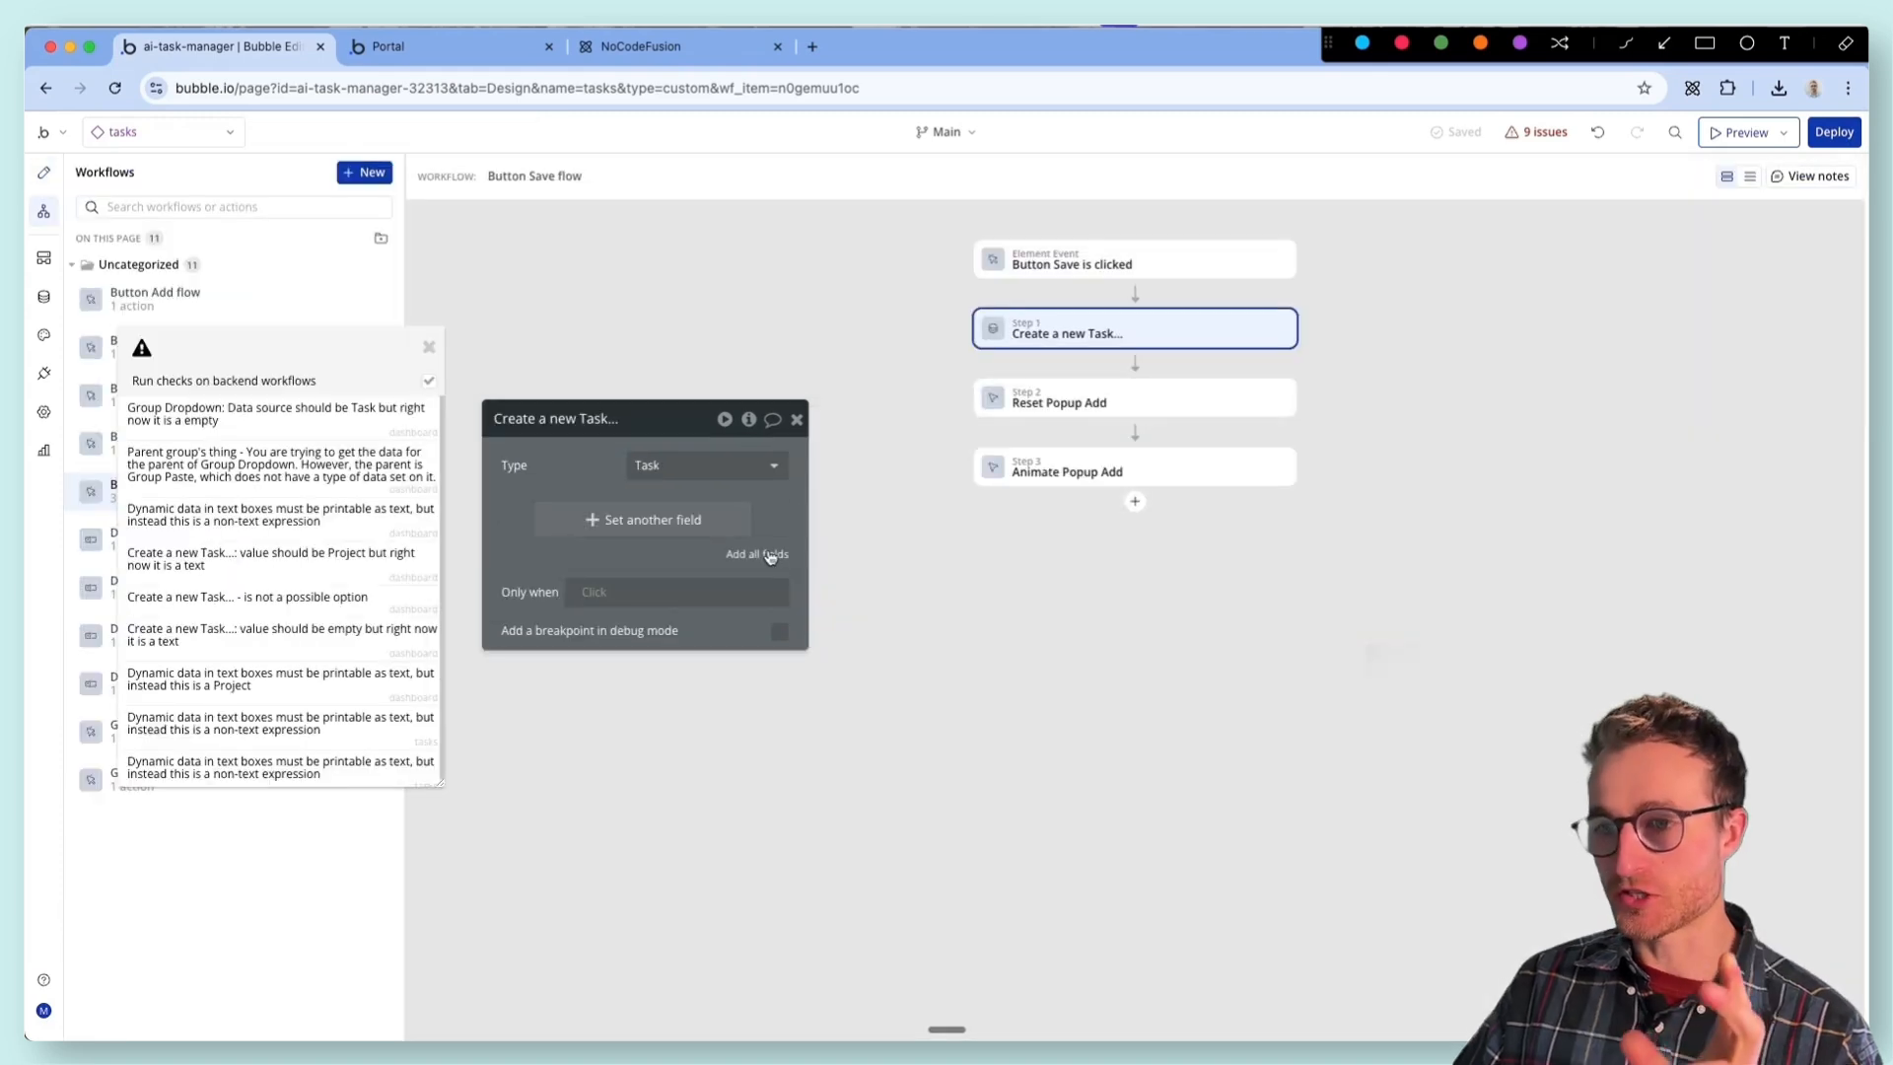
click(769, 555)
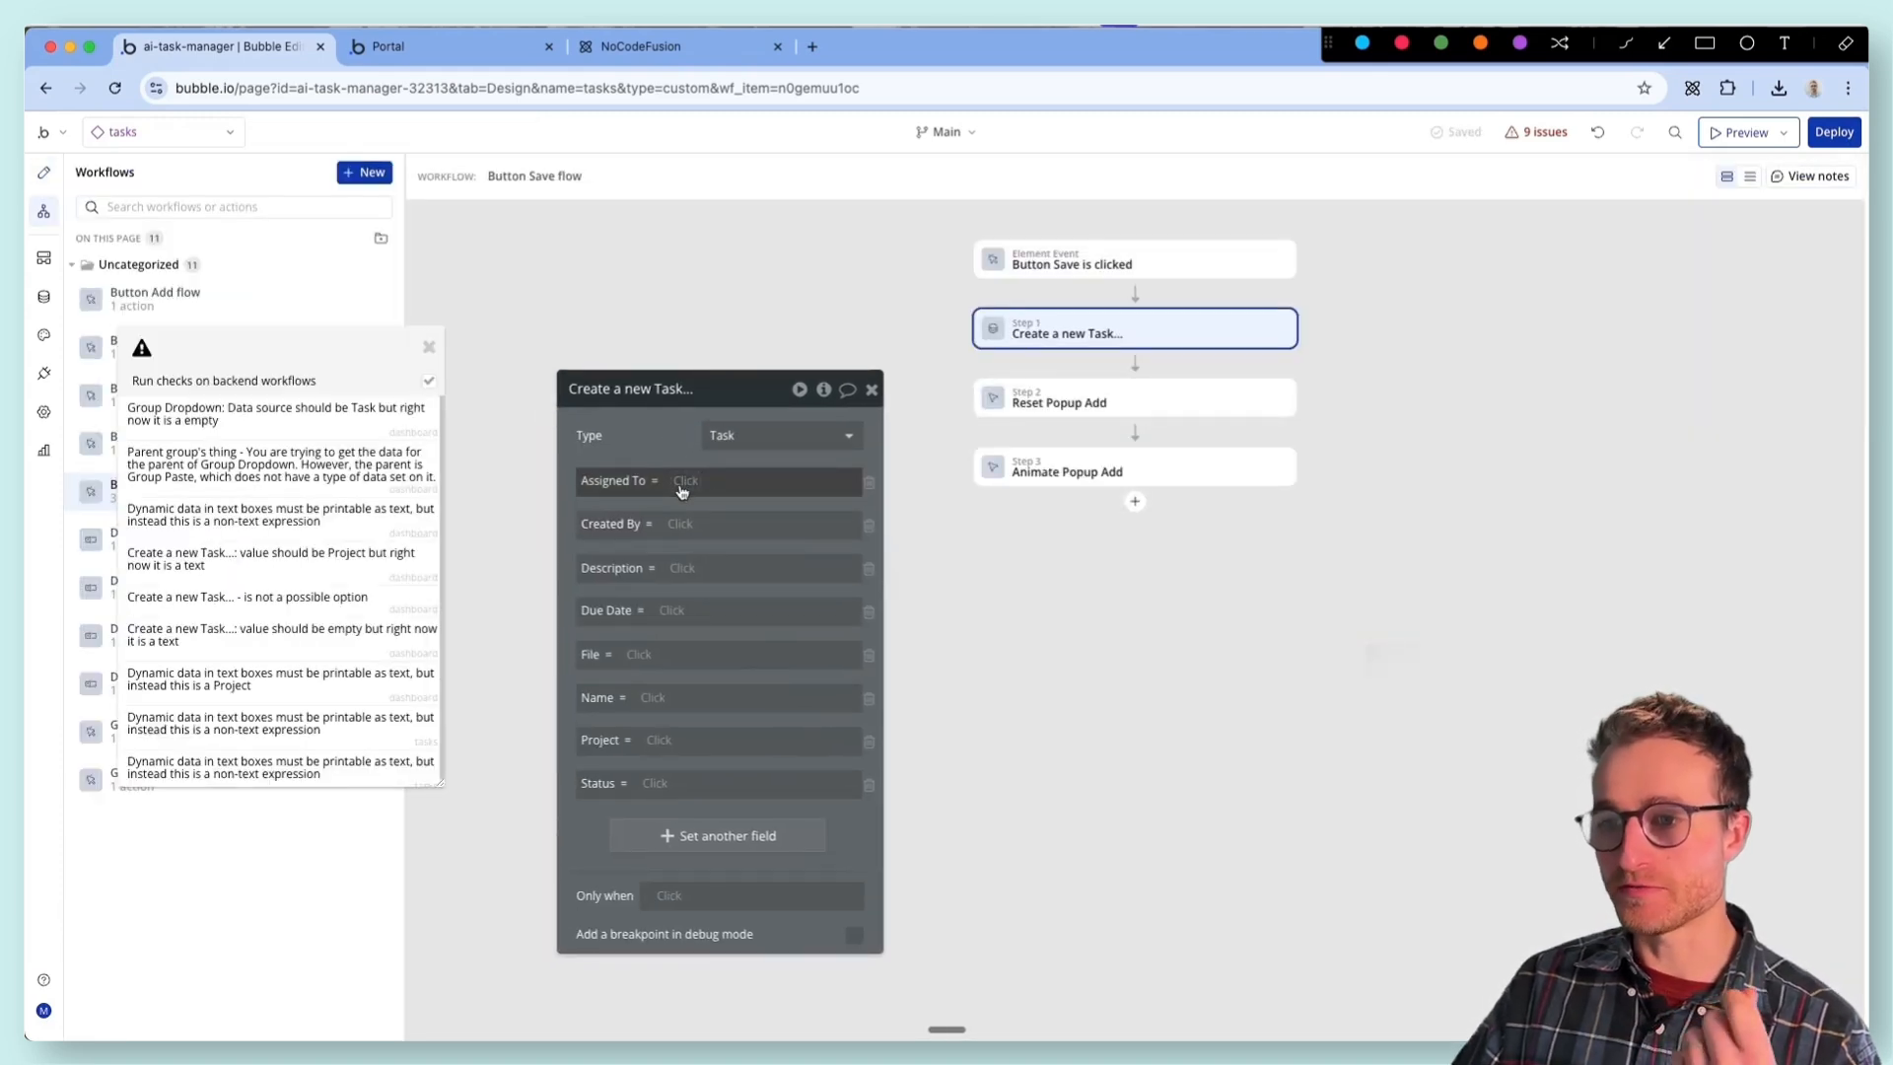
click(679, 525)
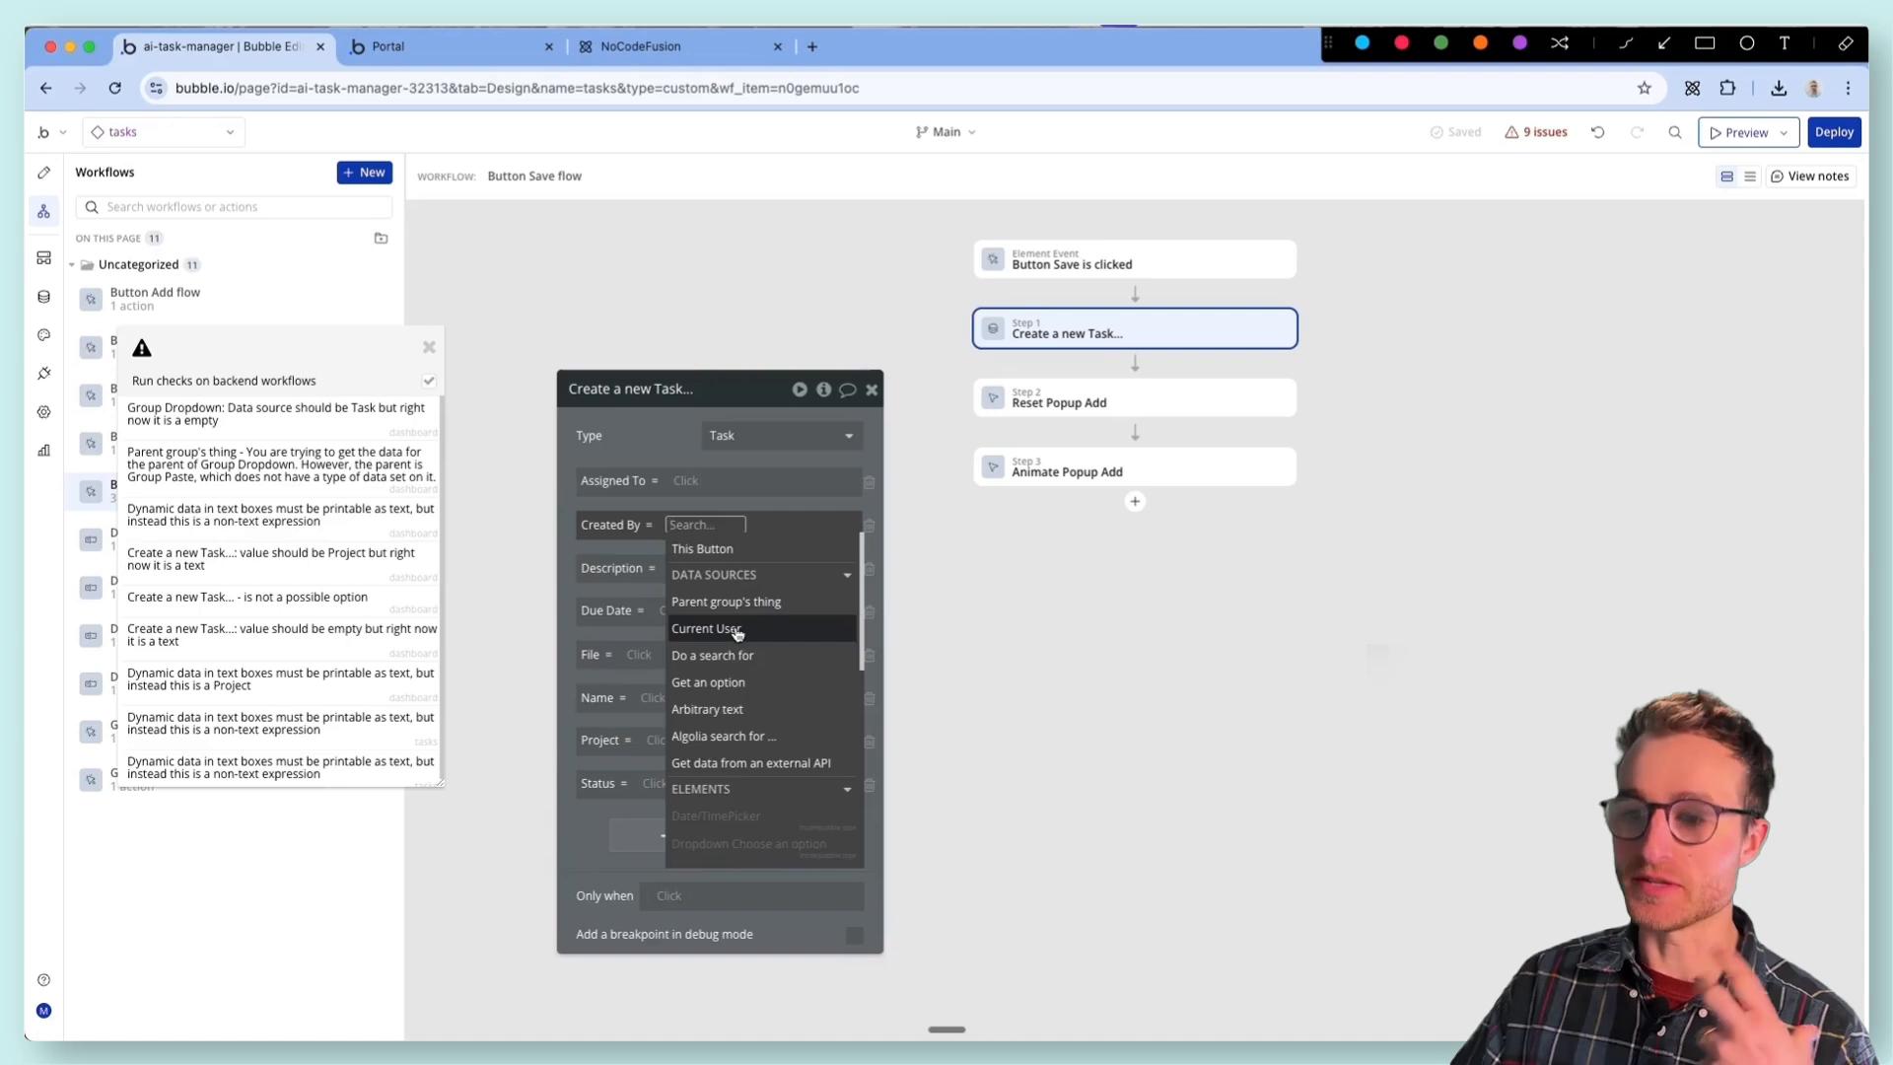
click(737, 631)
click(666, 423)
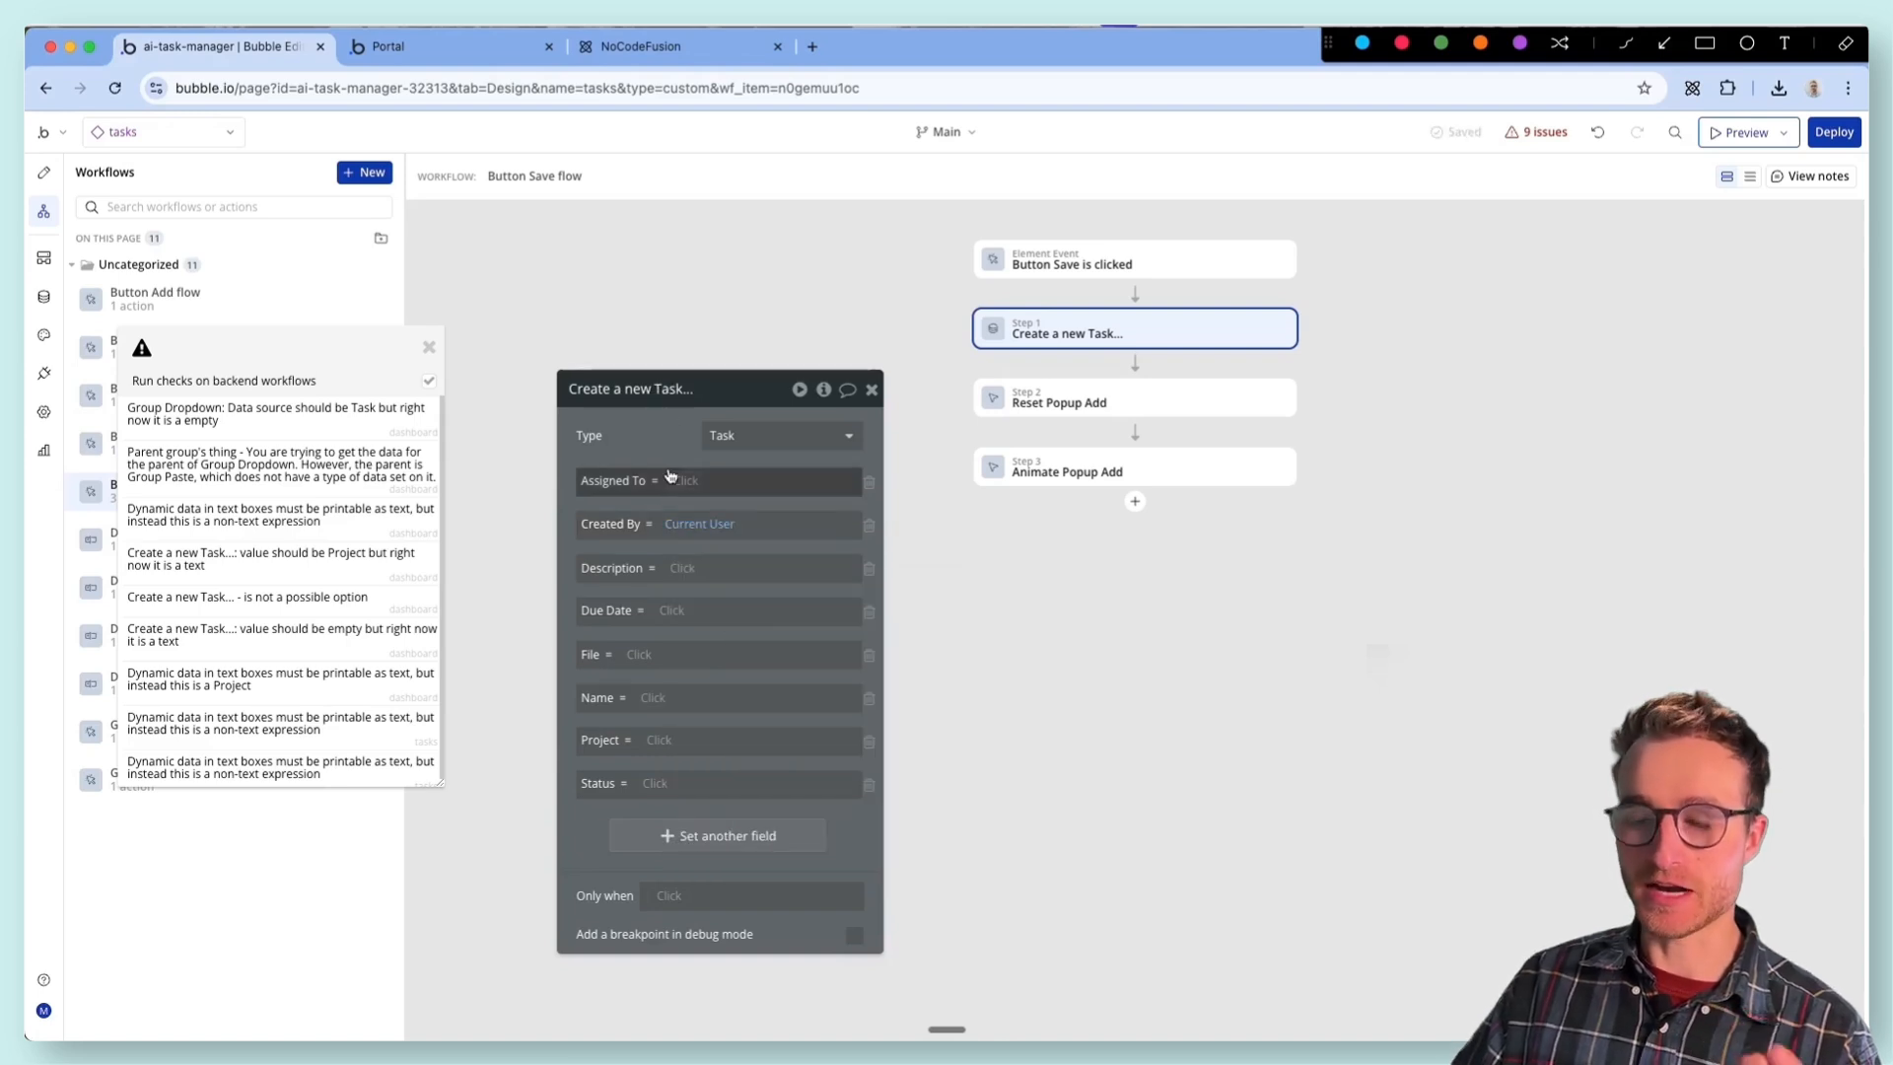
- Search the Description field's sources for the multiline input and check the element names of the Add New popup's inputs and dropdowns
click(678, 570)
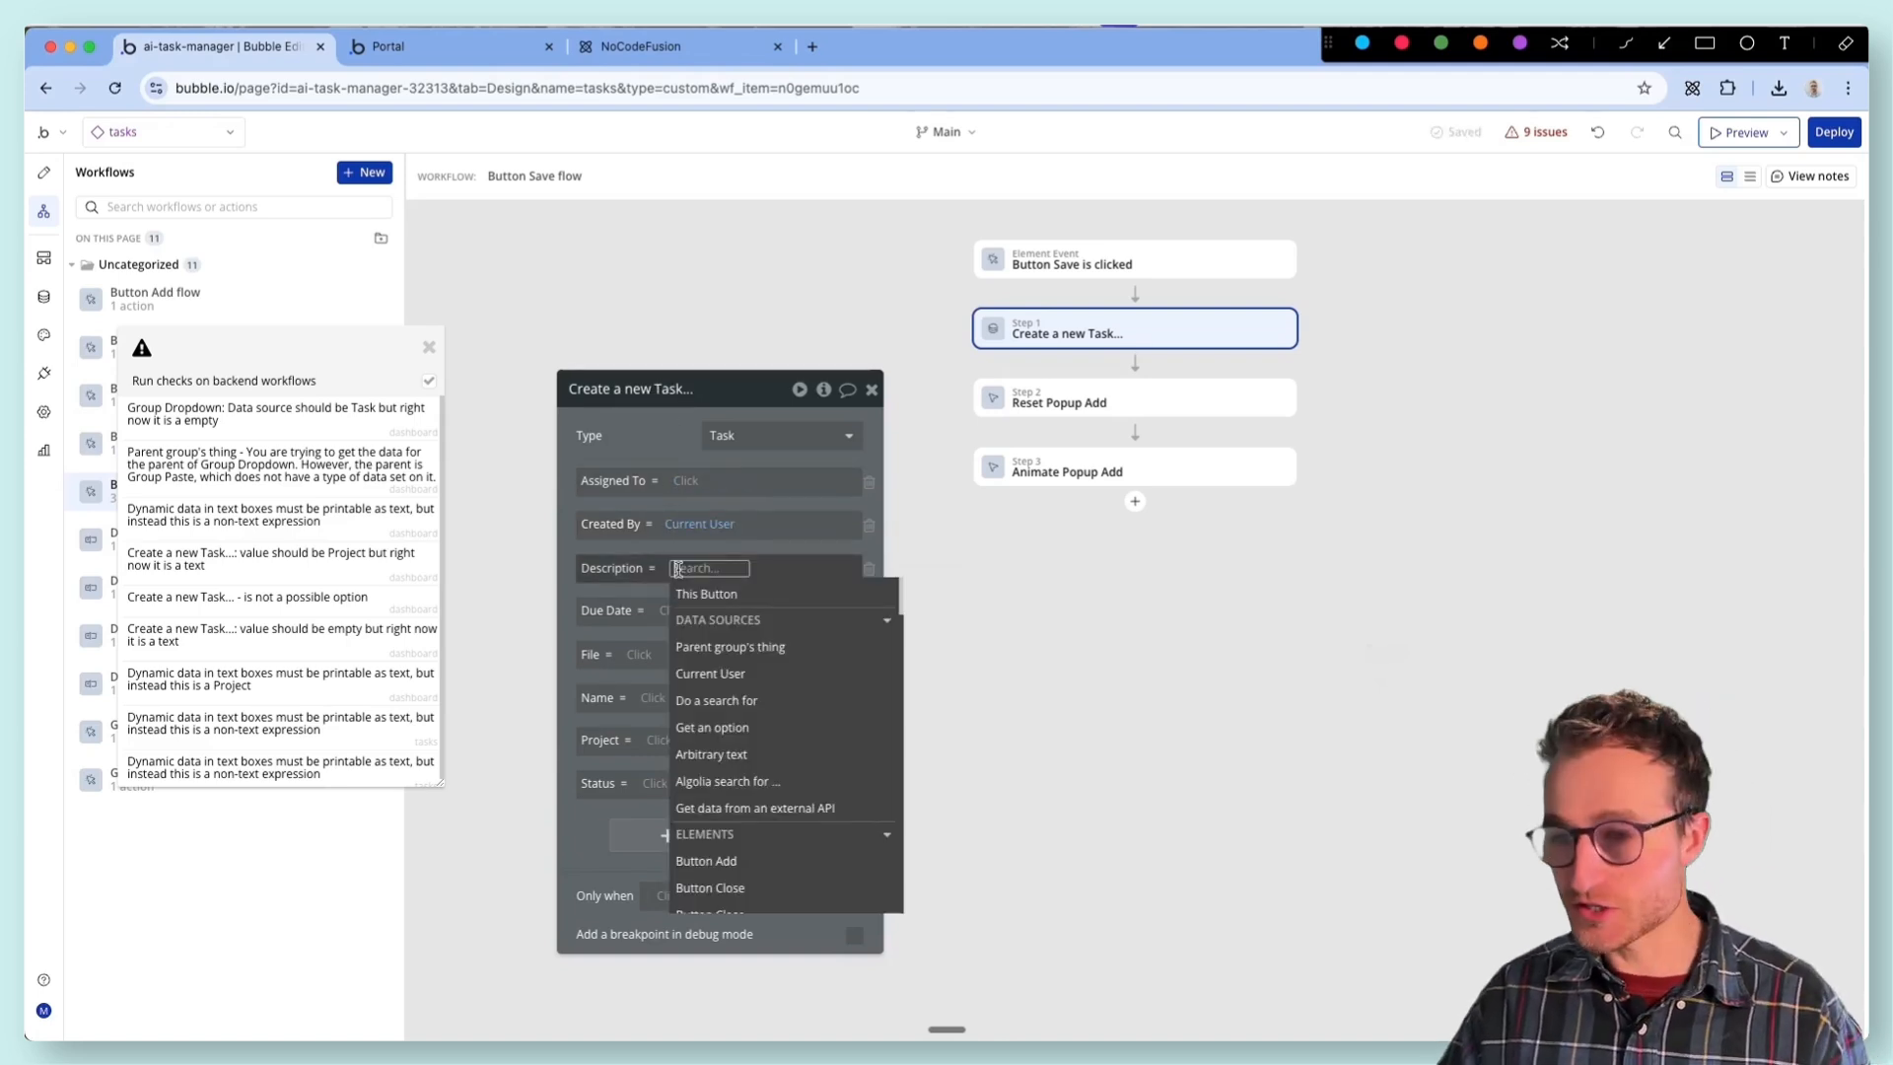
text(mul)
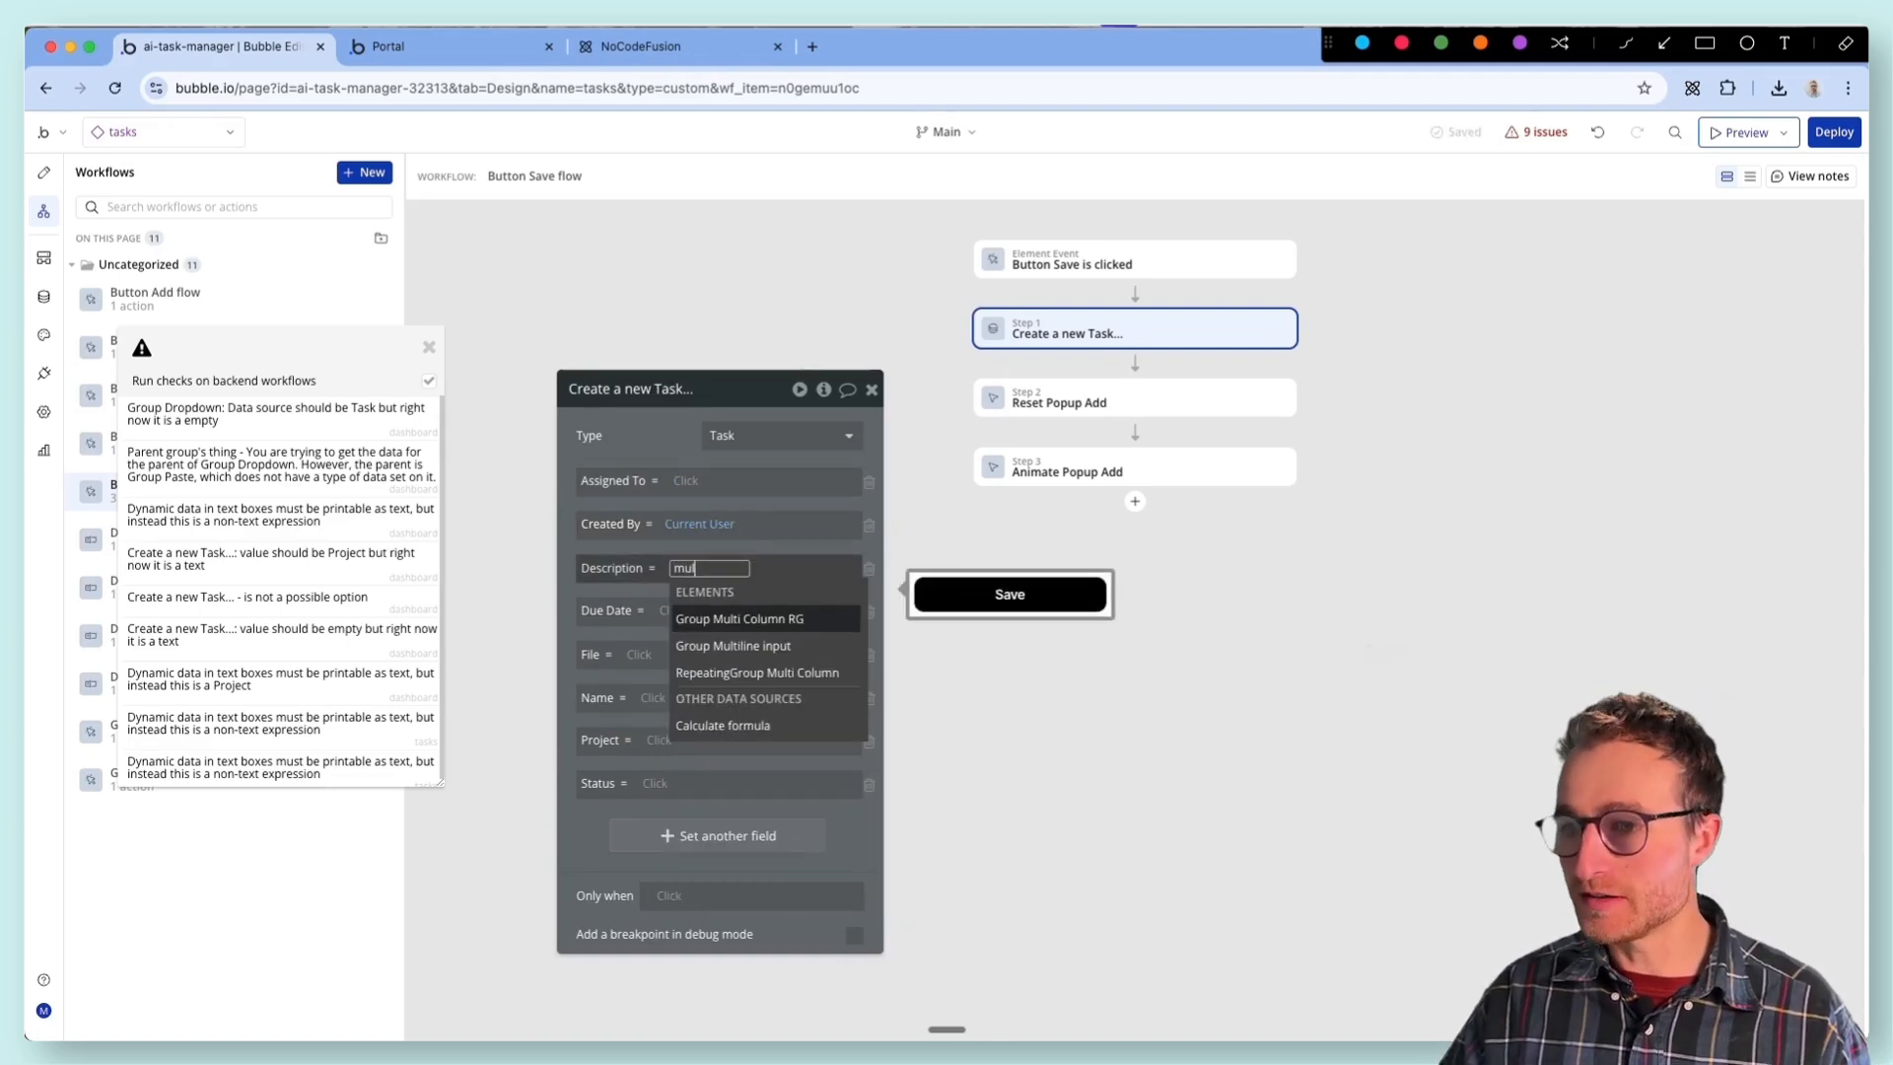
click(33, 178)
click(1107, 488)
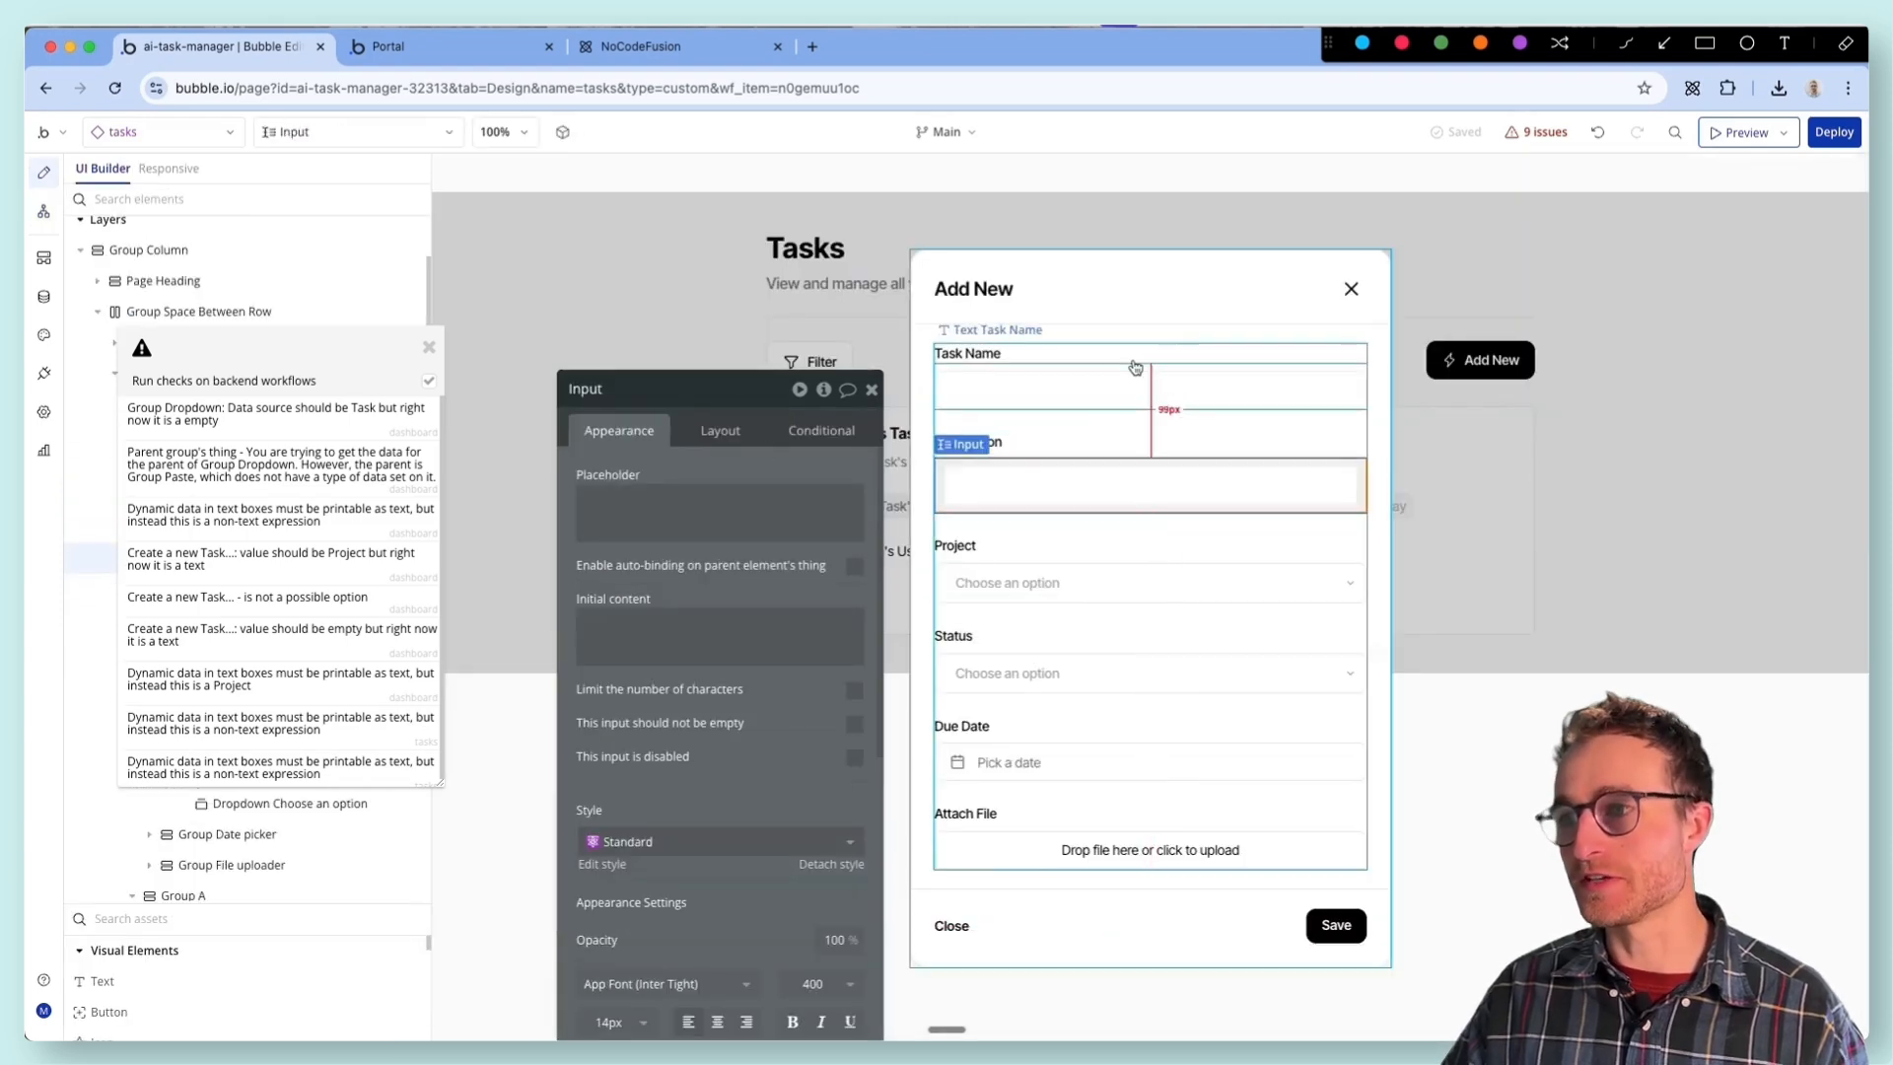
click(1052, 586)
click(1065, 680)
click(1084, 584)
click(1073, 483)
click(1065, 394)
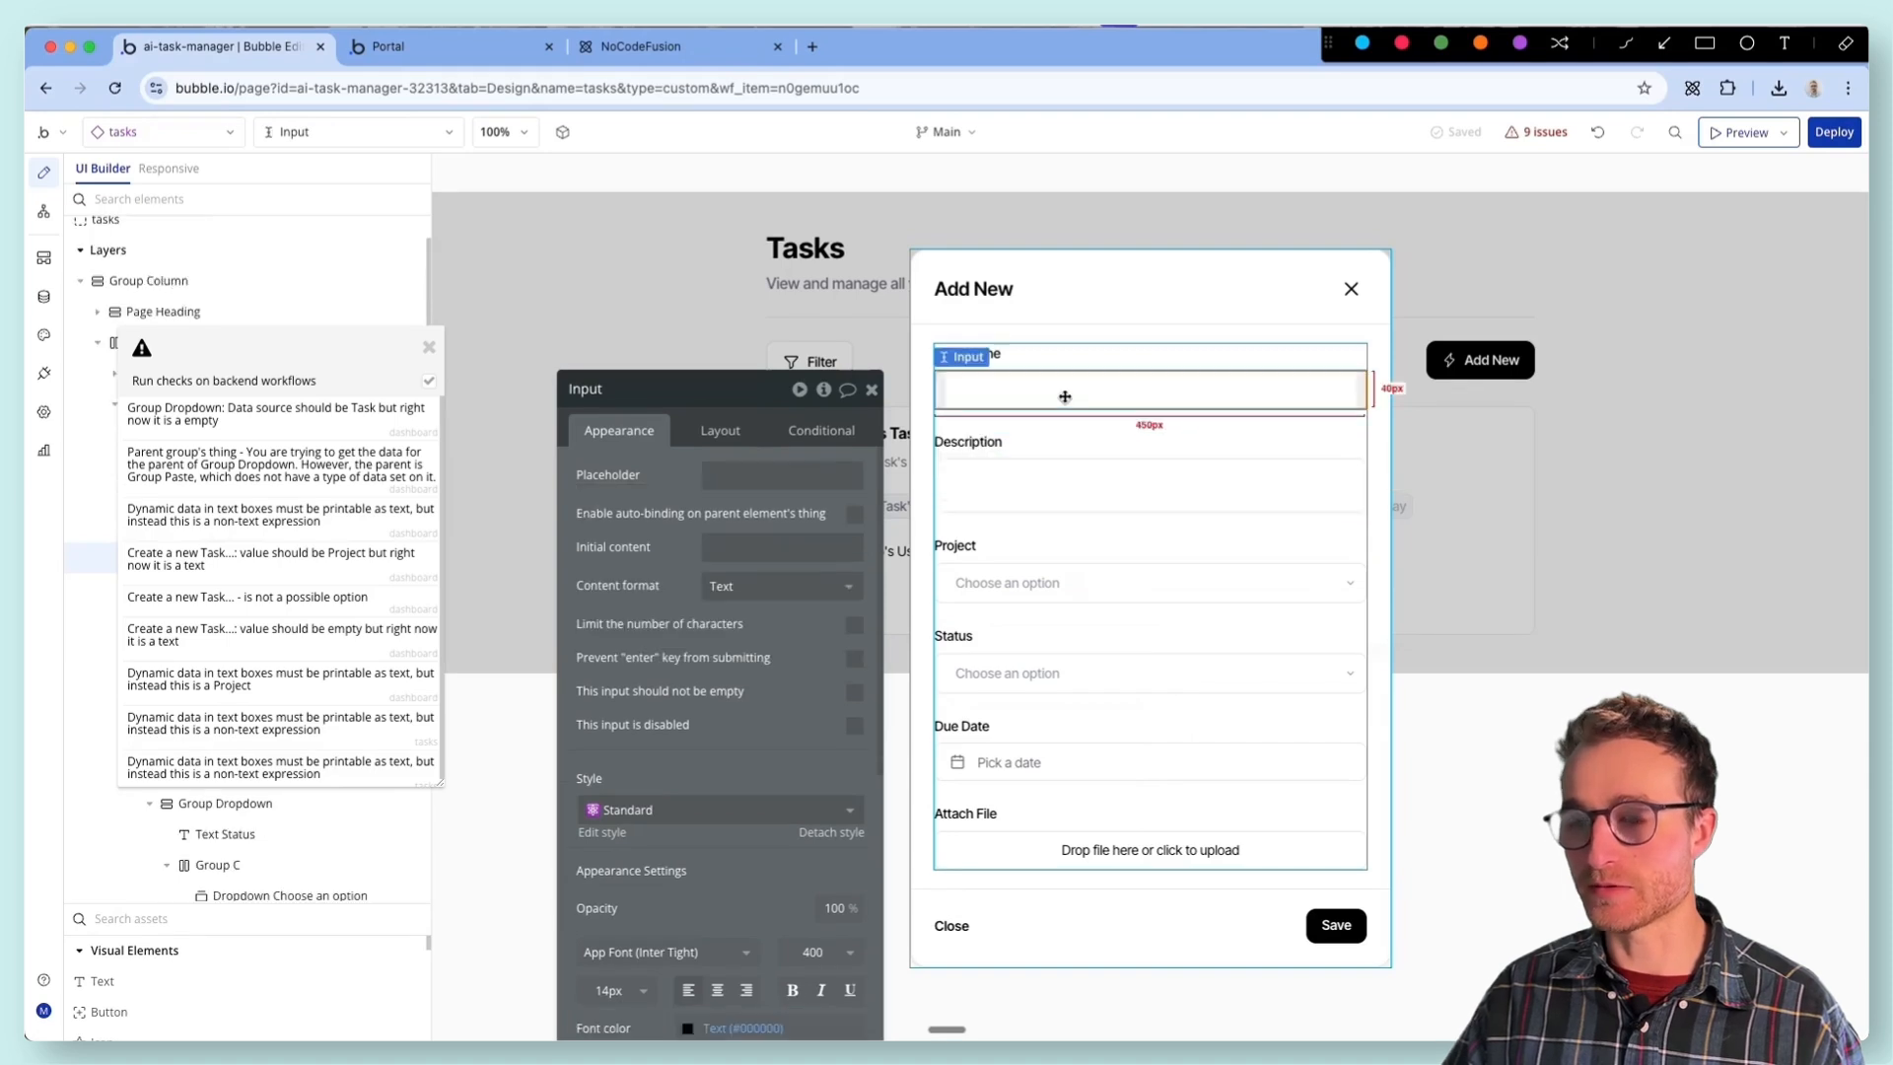
- Rename the popup's Task Name input as "Input task name" and its Description input as "Input task description"
click(635, 393)
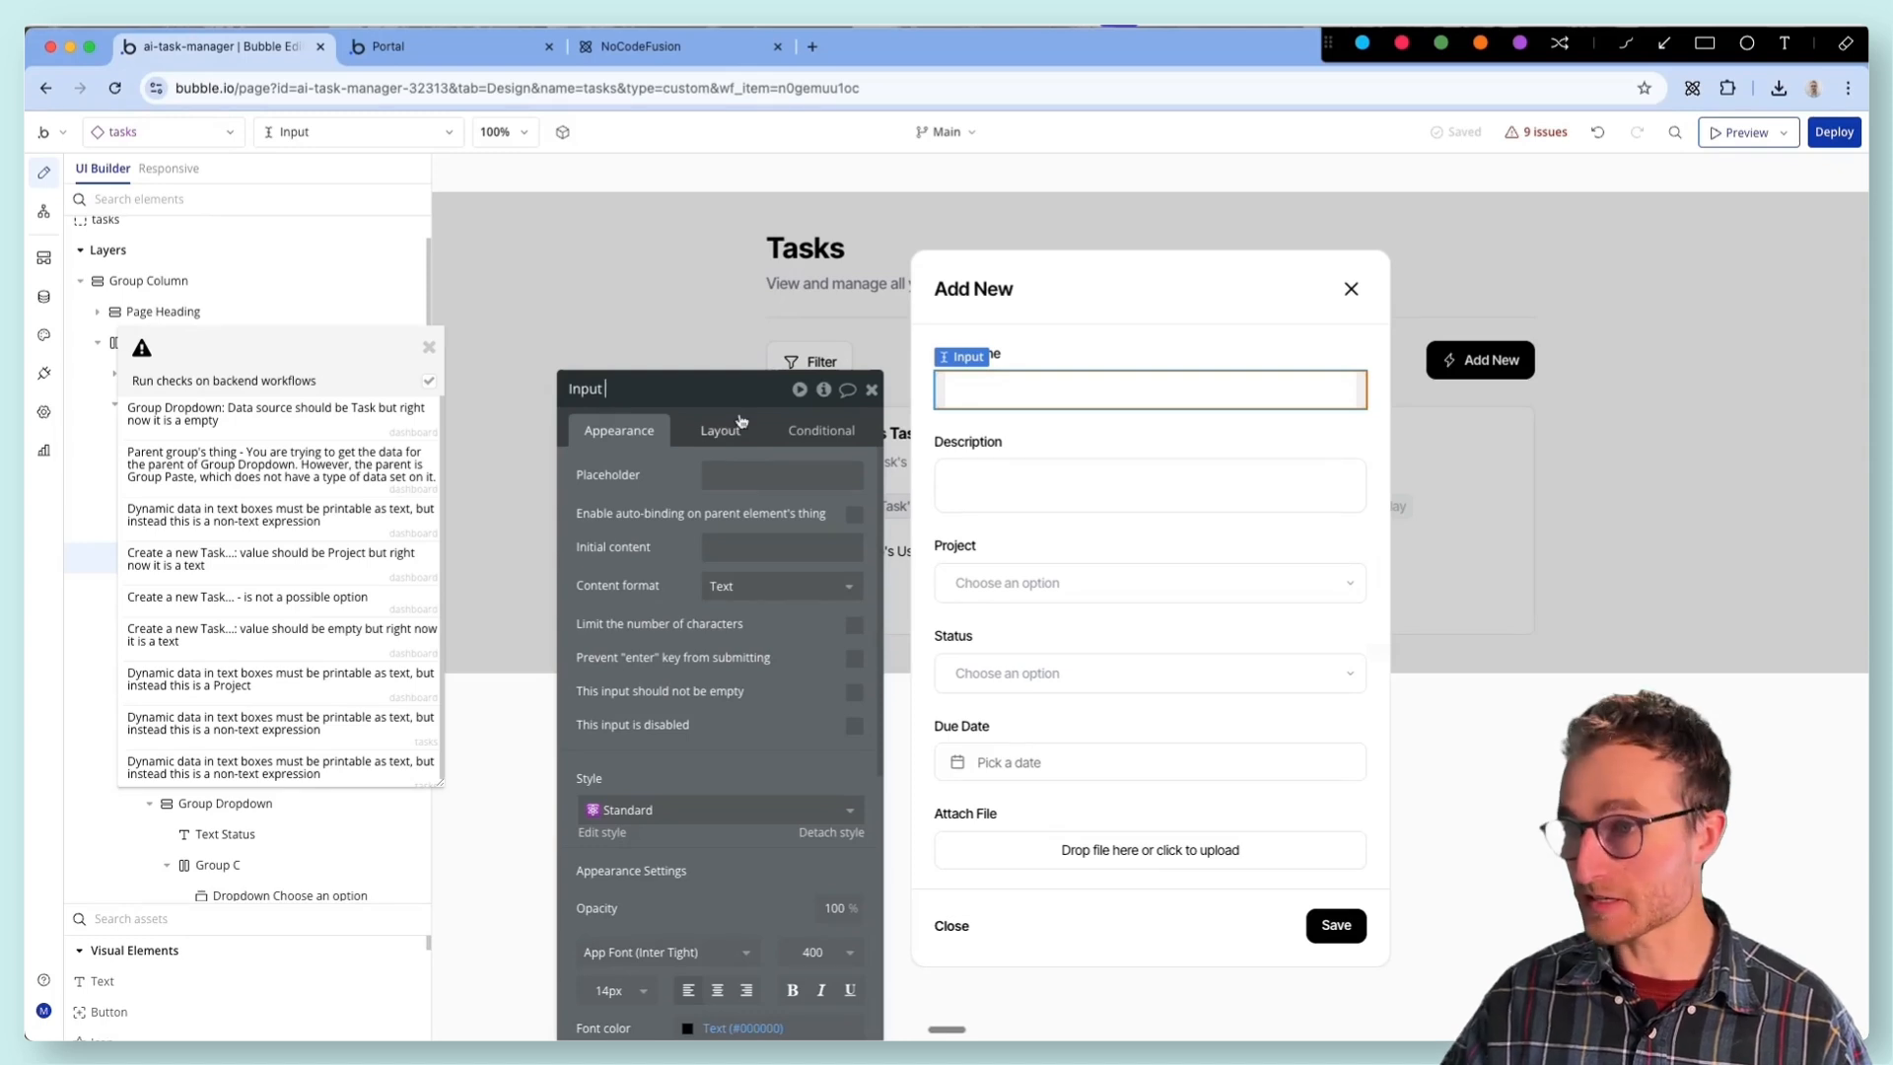
text(ame)
click(604, 389)
text(task)
click(996, 482)
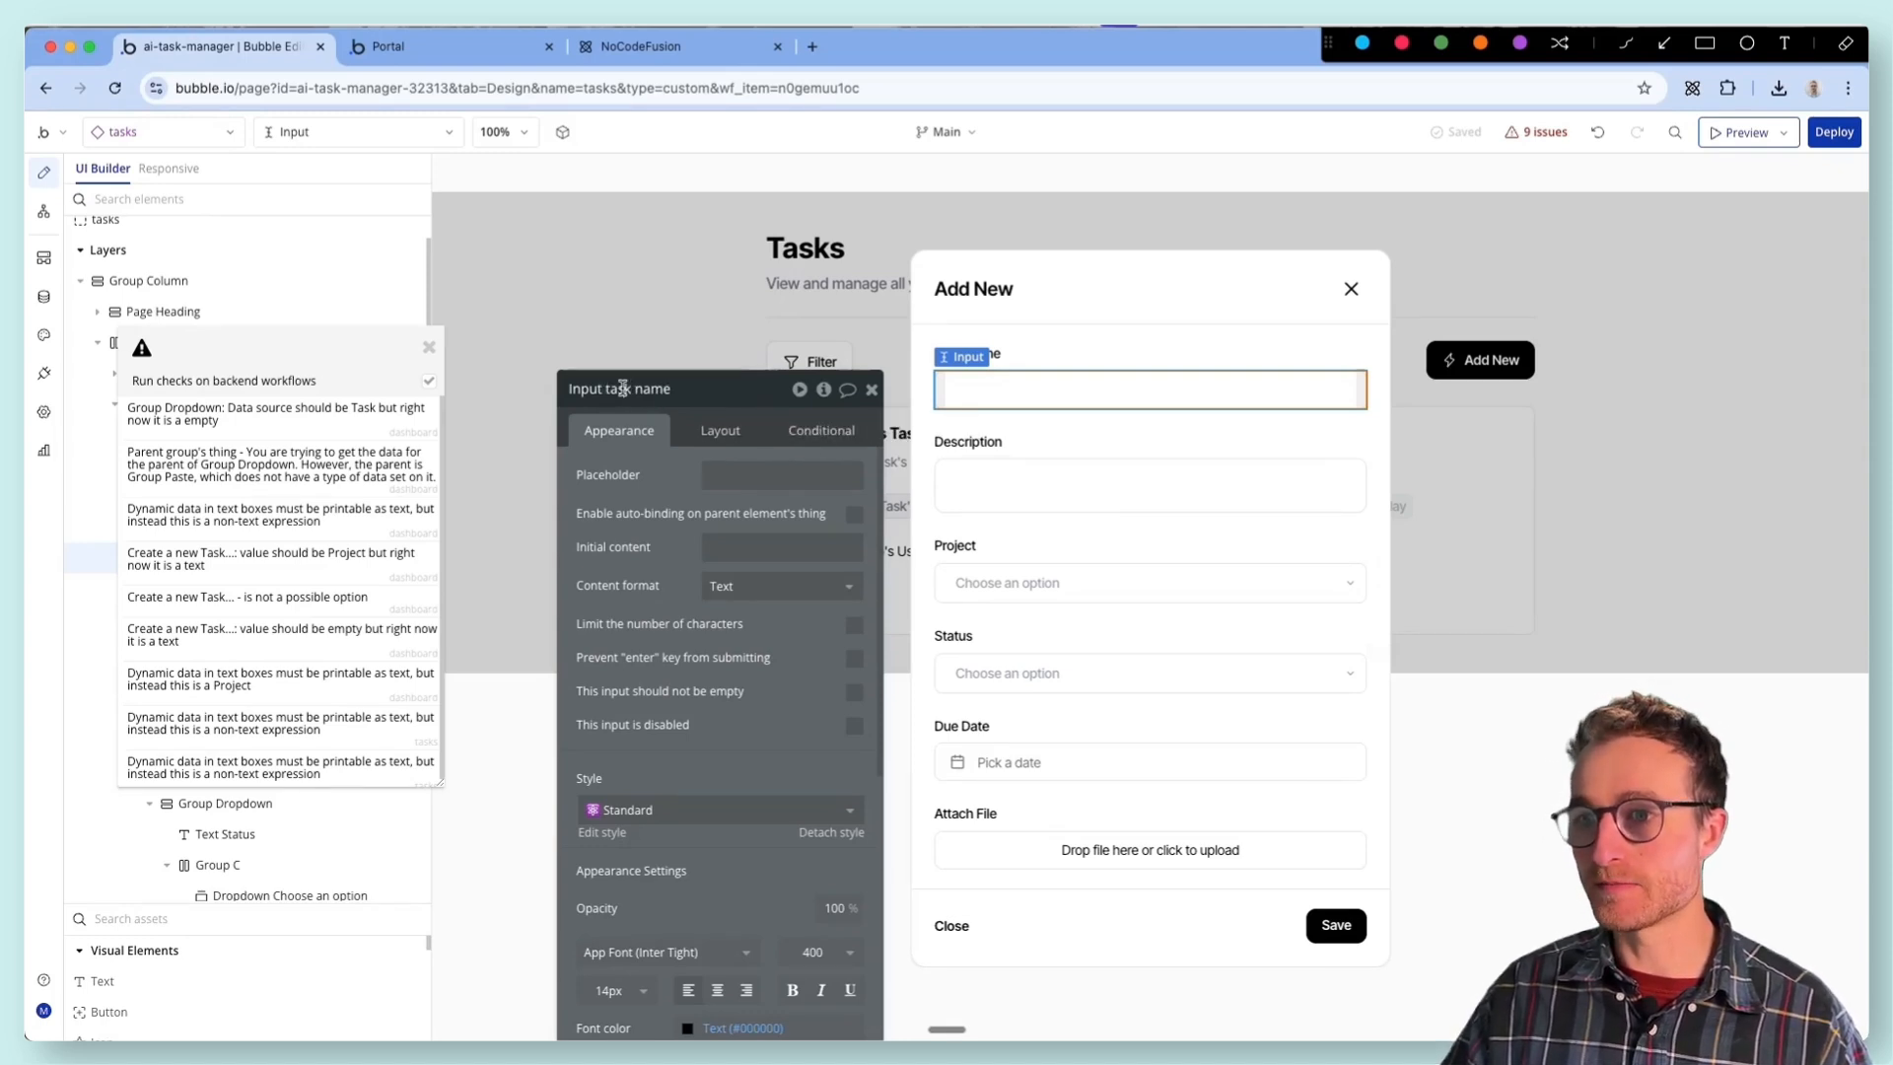
click(659, 398)
text(task descriptio)
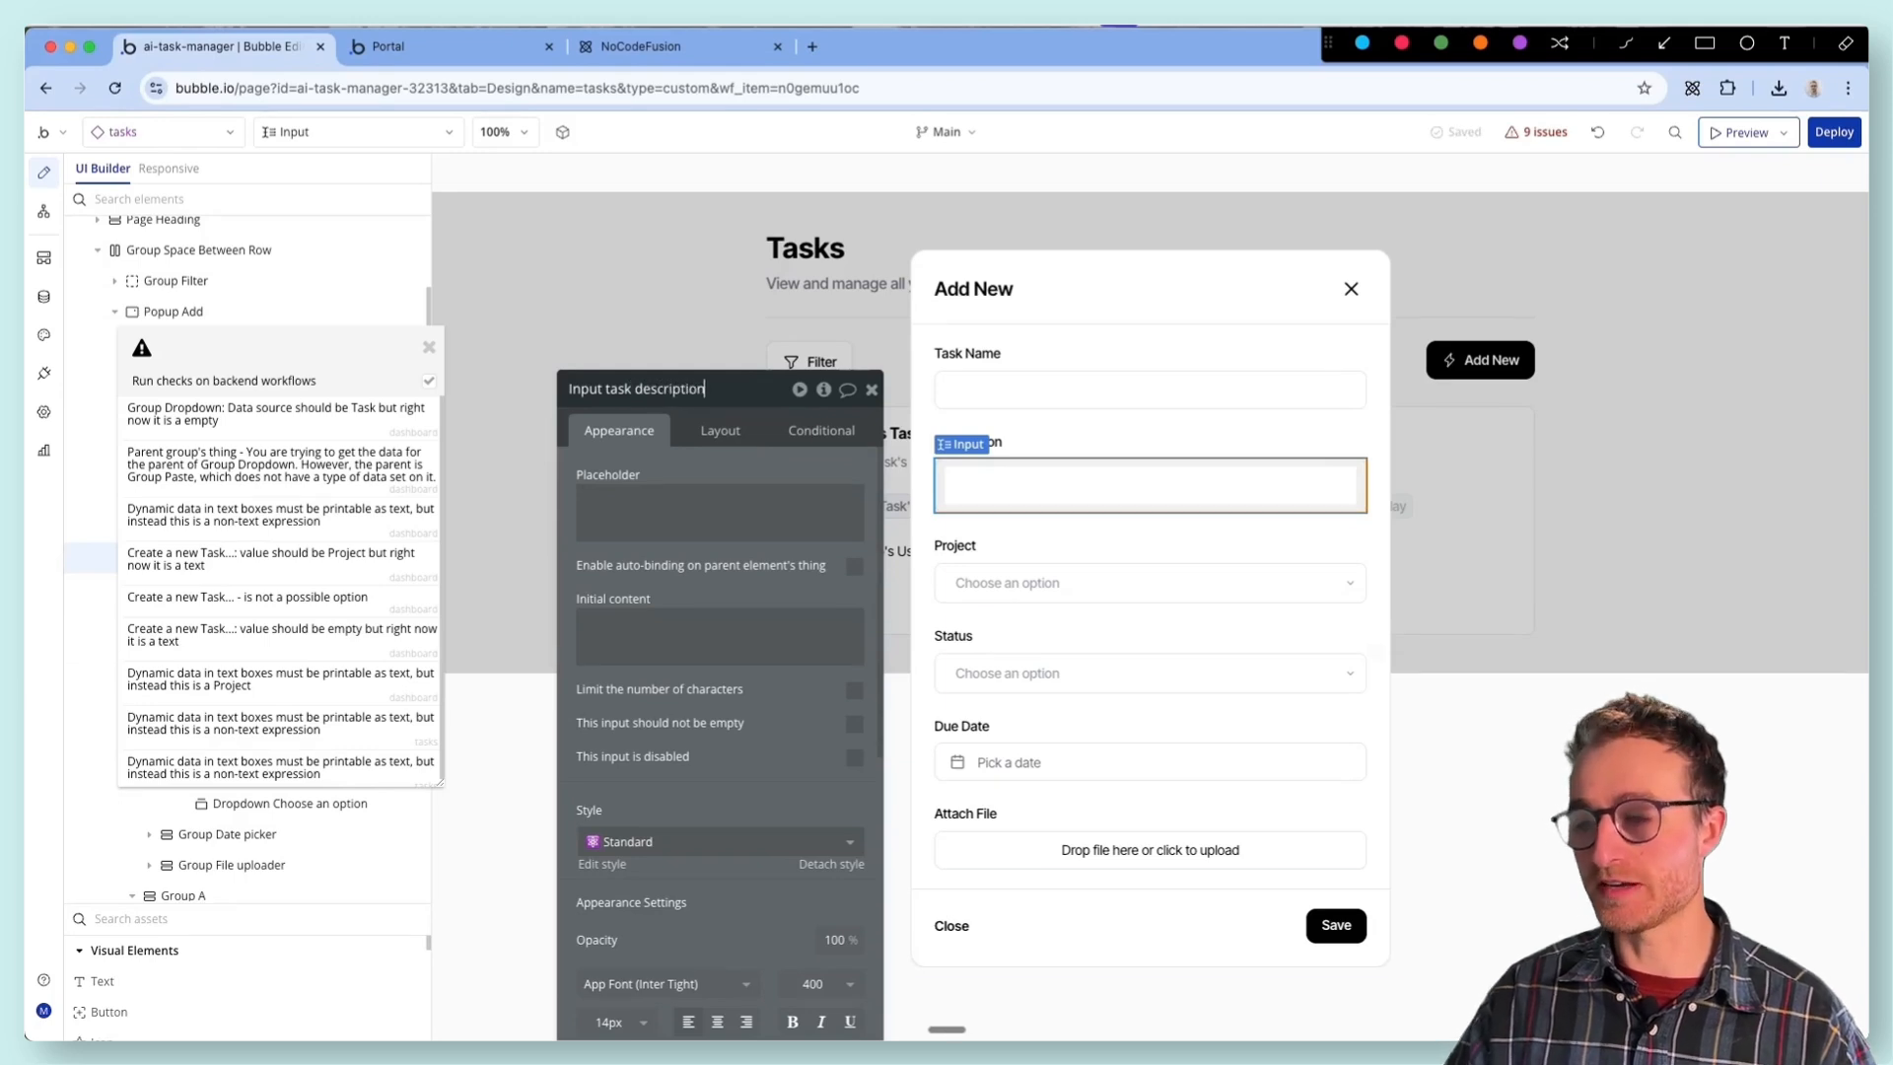
- Give the popup's Status dropdown dynamic choices of type TaskStatus, with All TaskStatus as the choices source
click(1037, 570)
click(1259, 660)
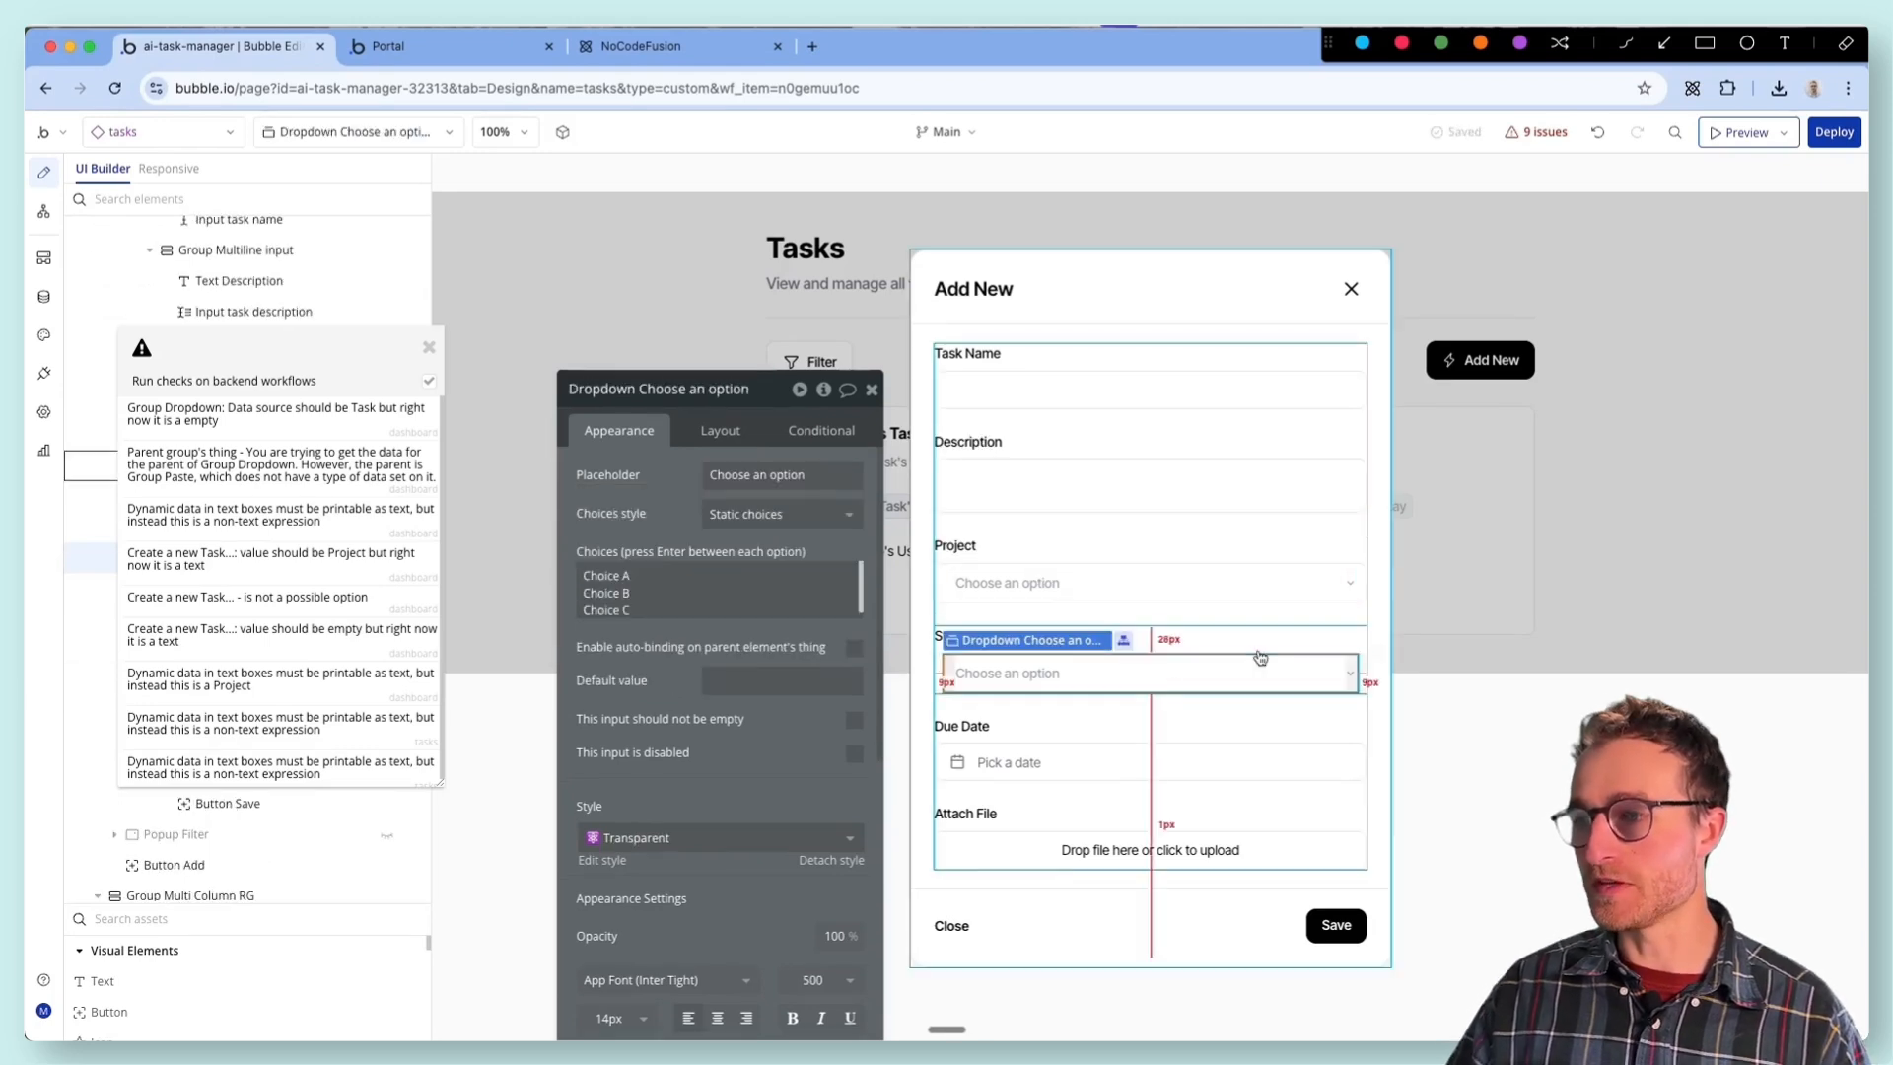
click(1272, 645)
click(793, 514)
click(816, 602)
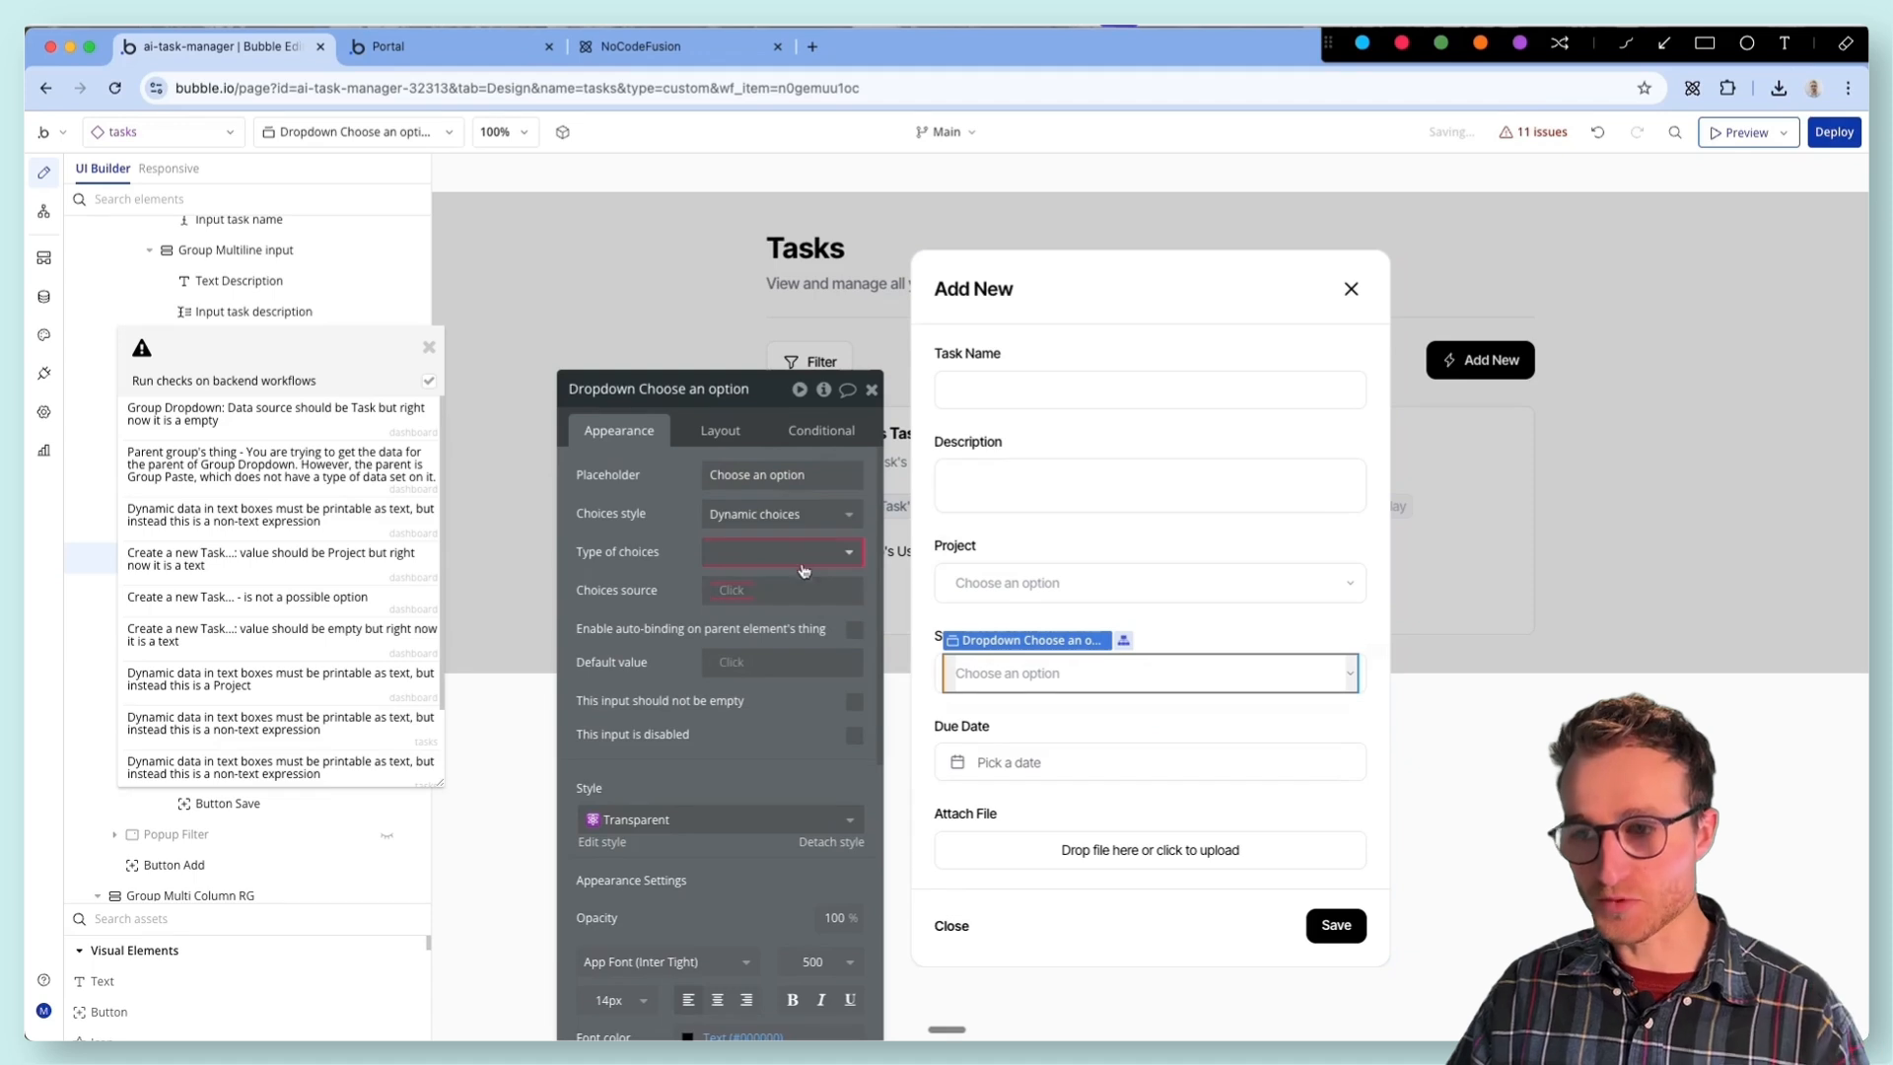
click(796, 554)
click(793, 670)
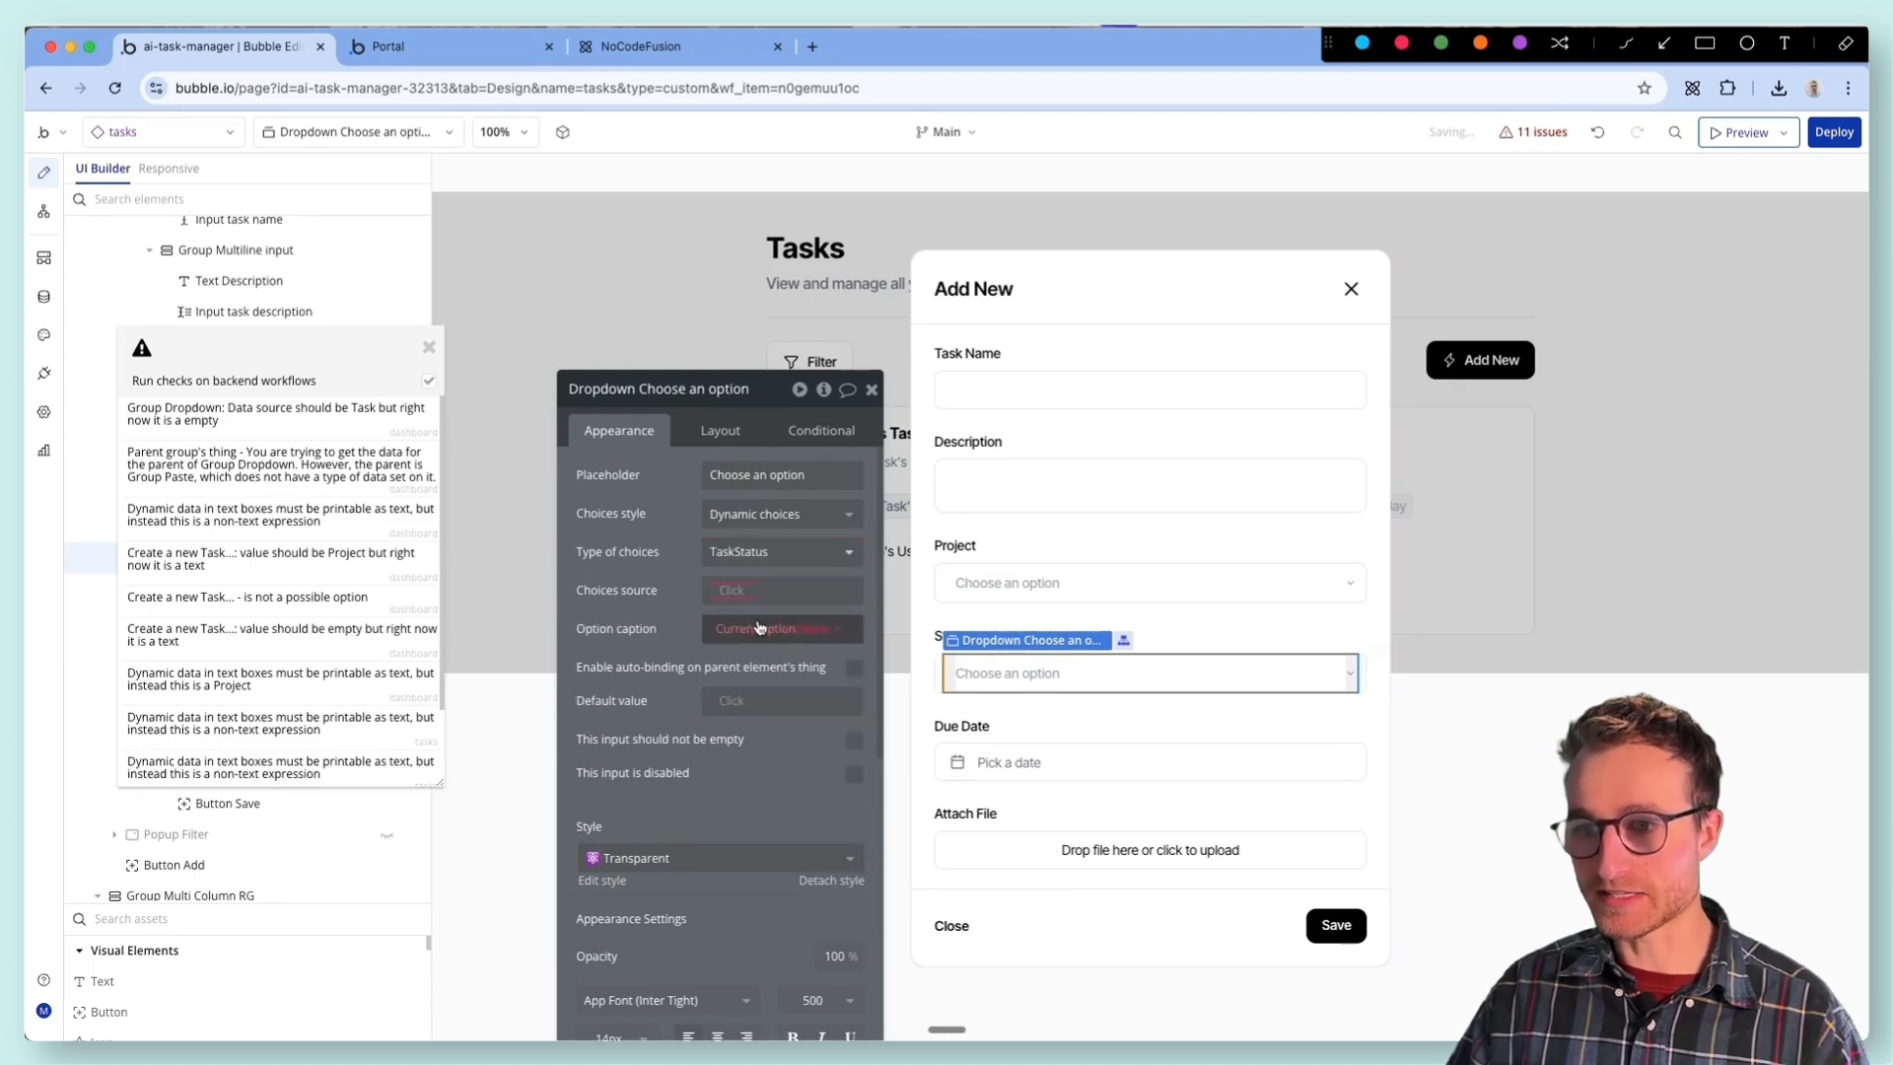
click(751, 591)
click(775, 668)
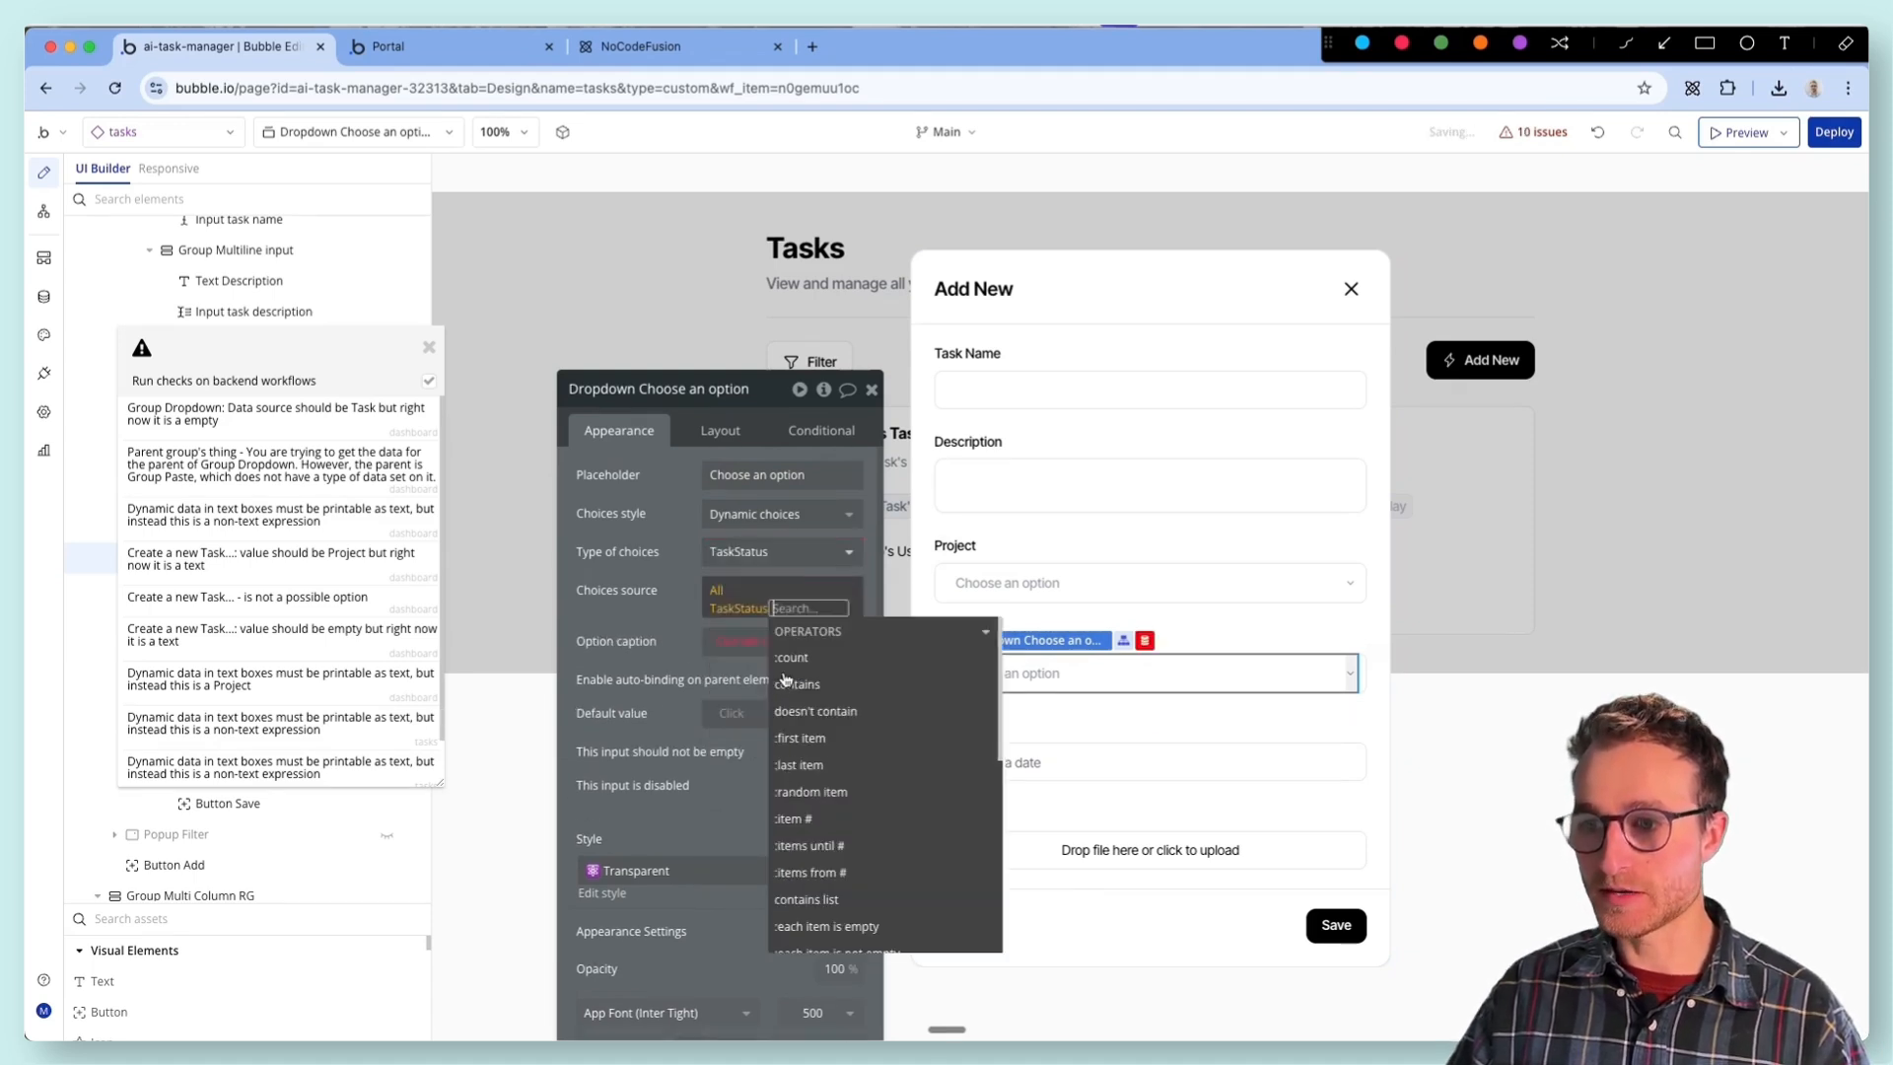
- Rename the popup's Due Date picker as "Date/TimePicker task due date"
click(1042, 761)
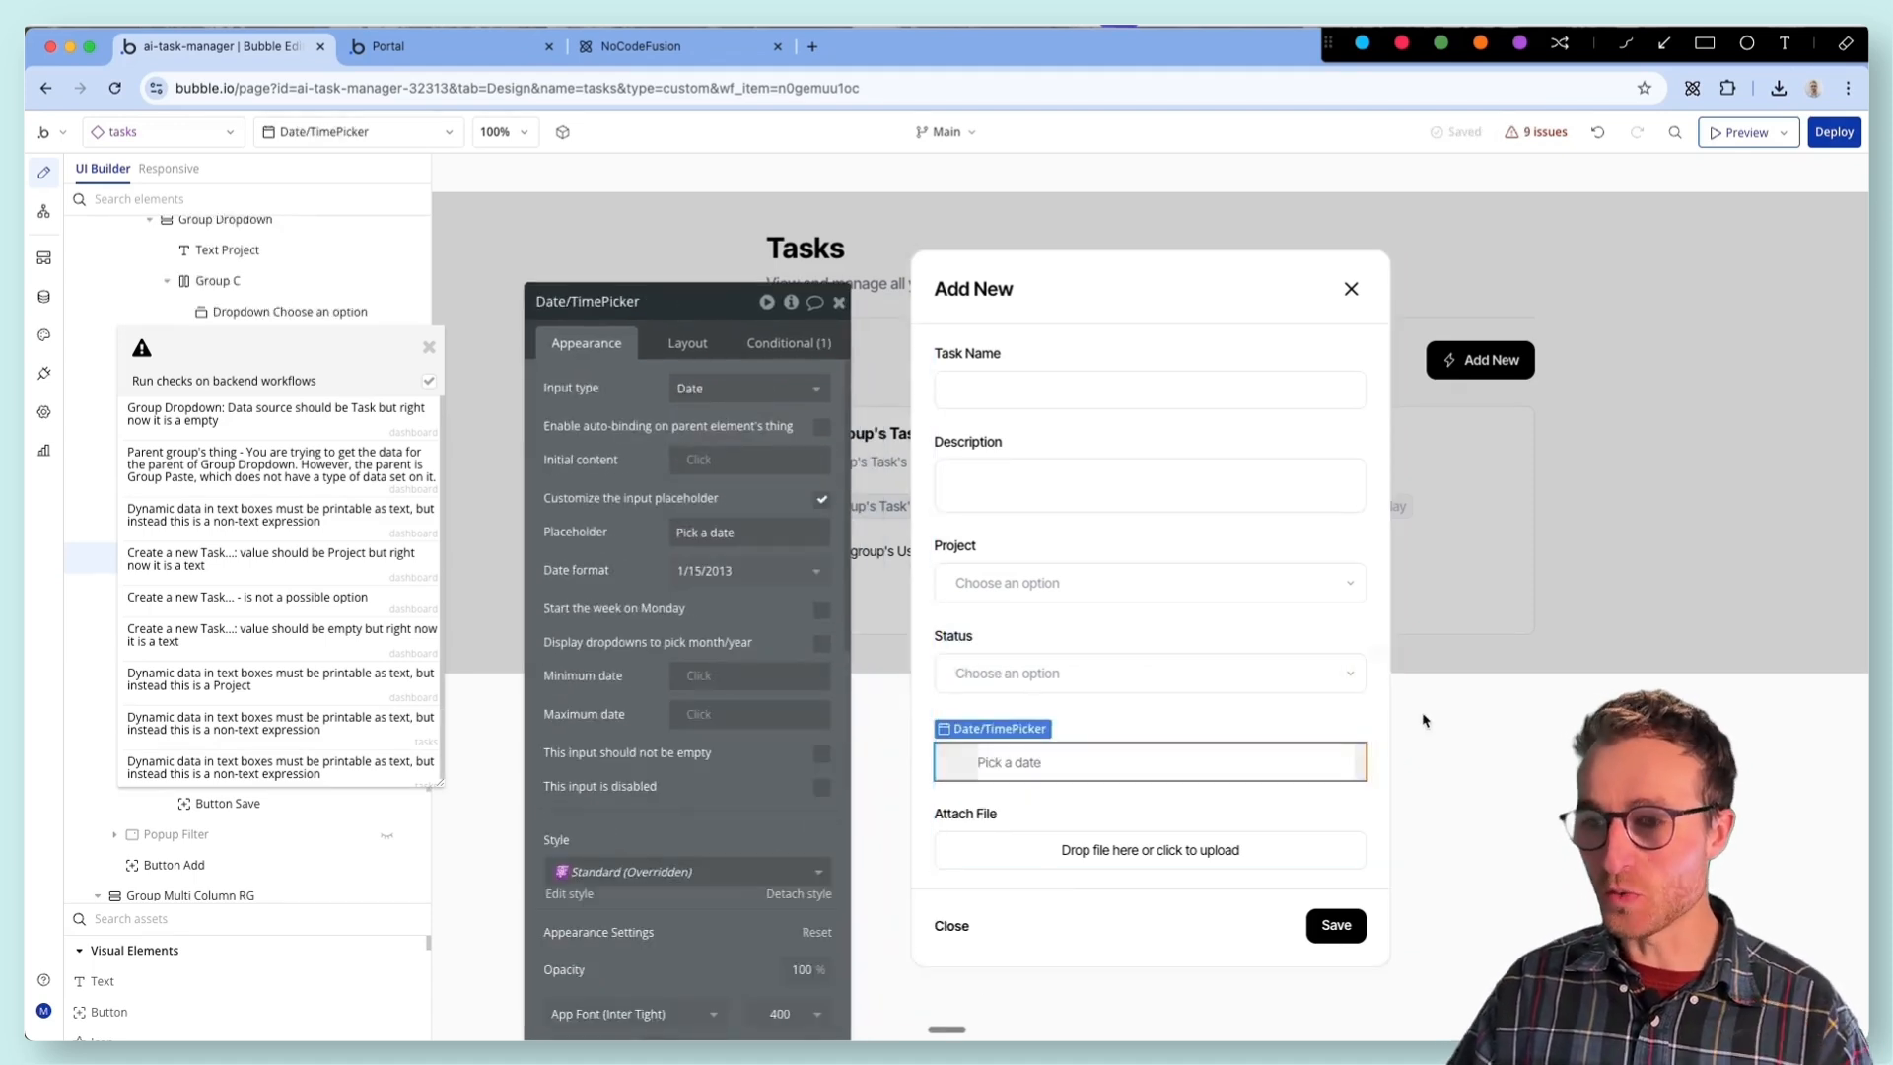
click(643, 305)
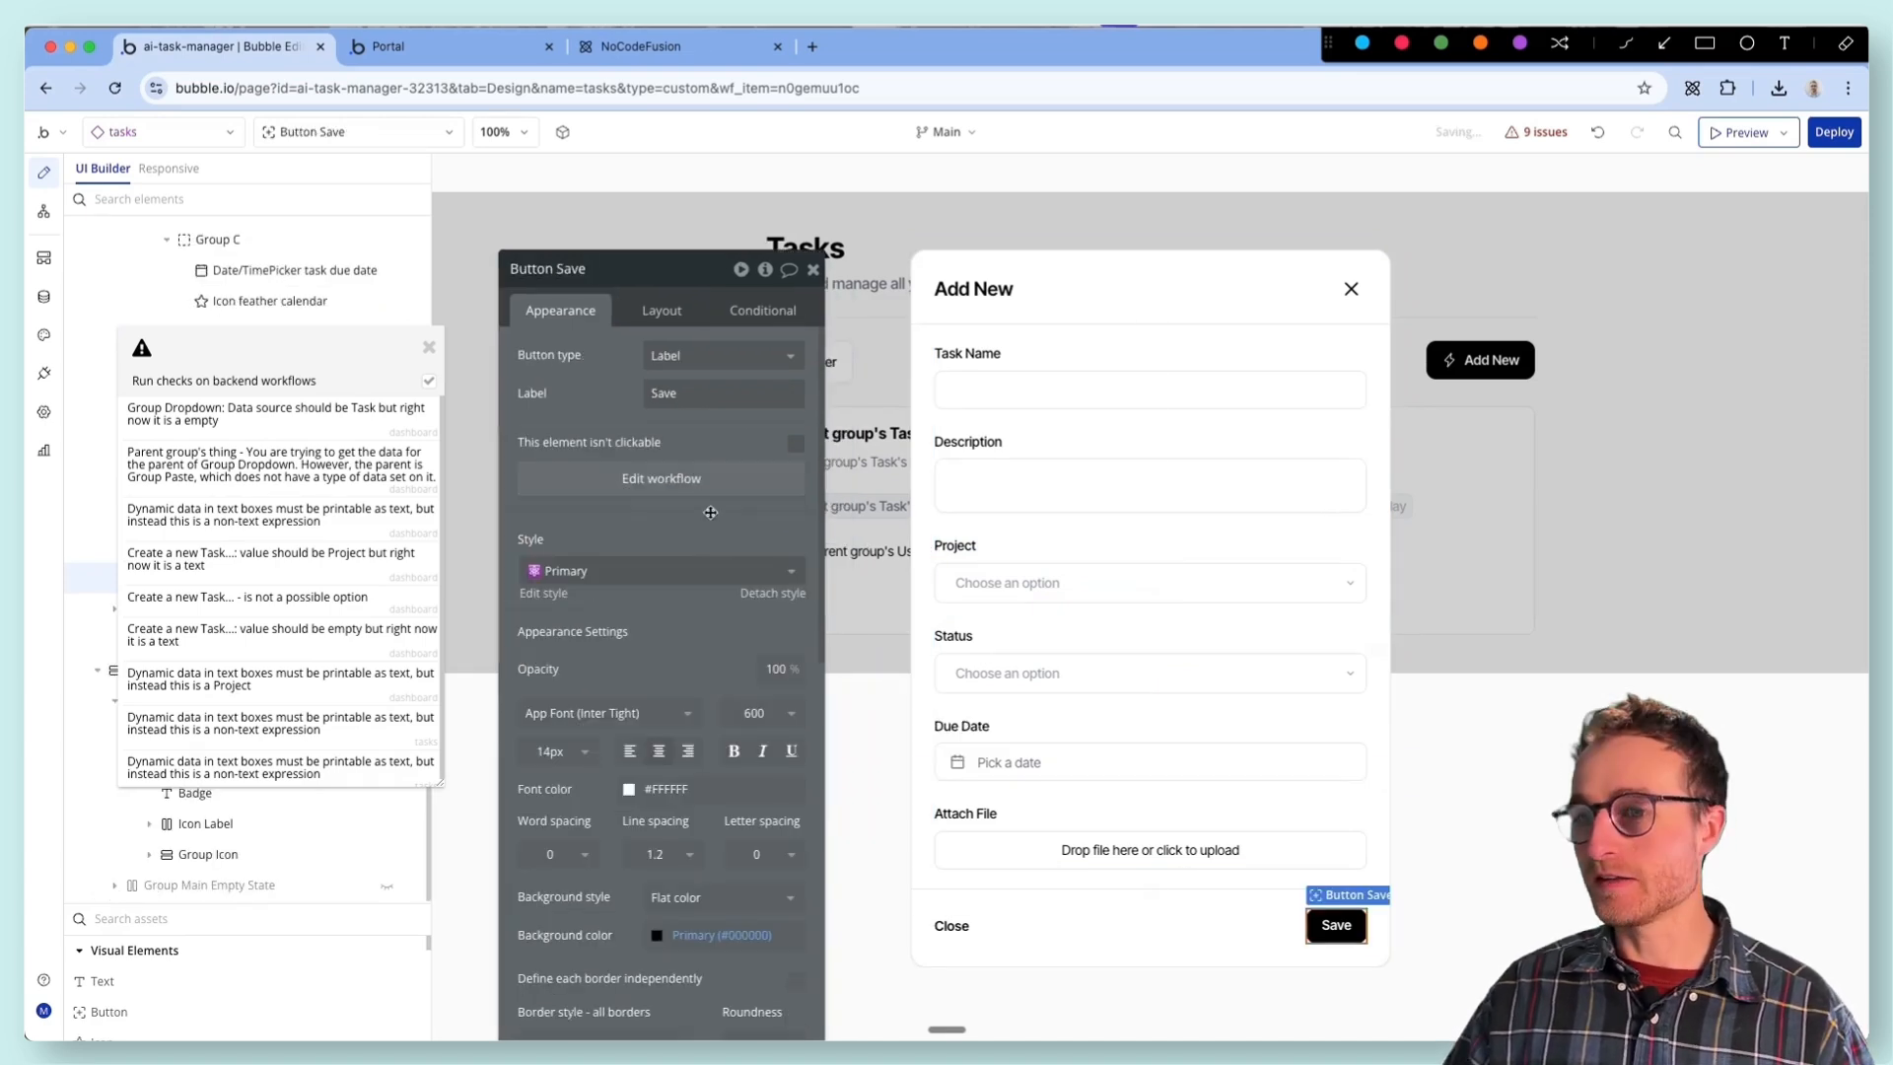
- In the Save button's Create a new Task action, set the Description field to Input task description's value
click(708, 485)
click(1045, 330)
click(624, 448)
text(des)
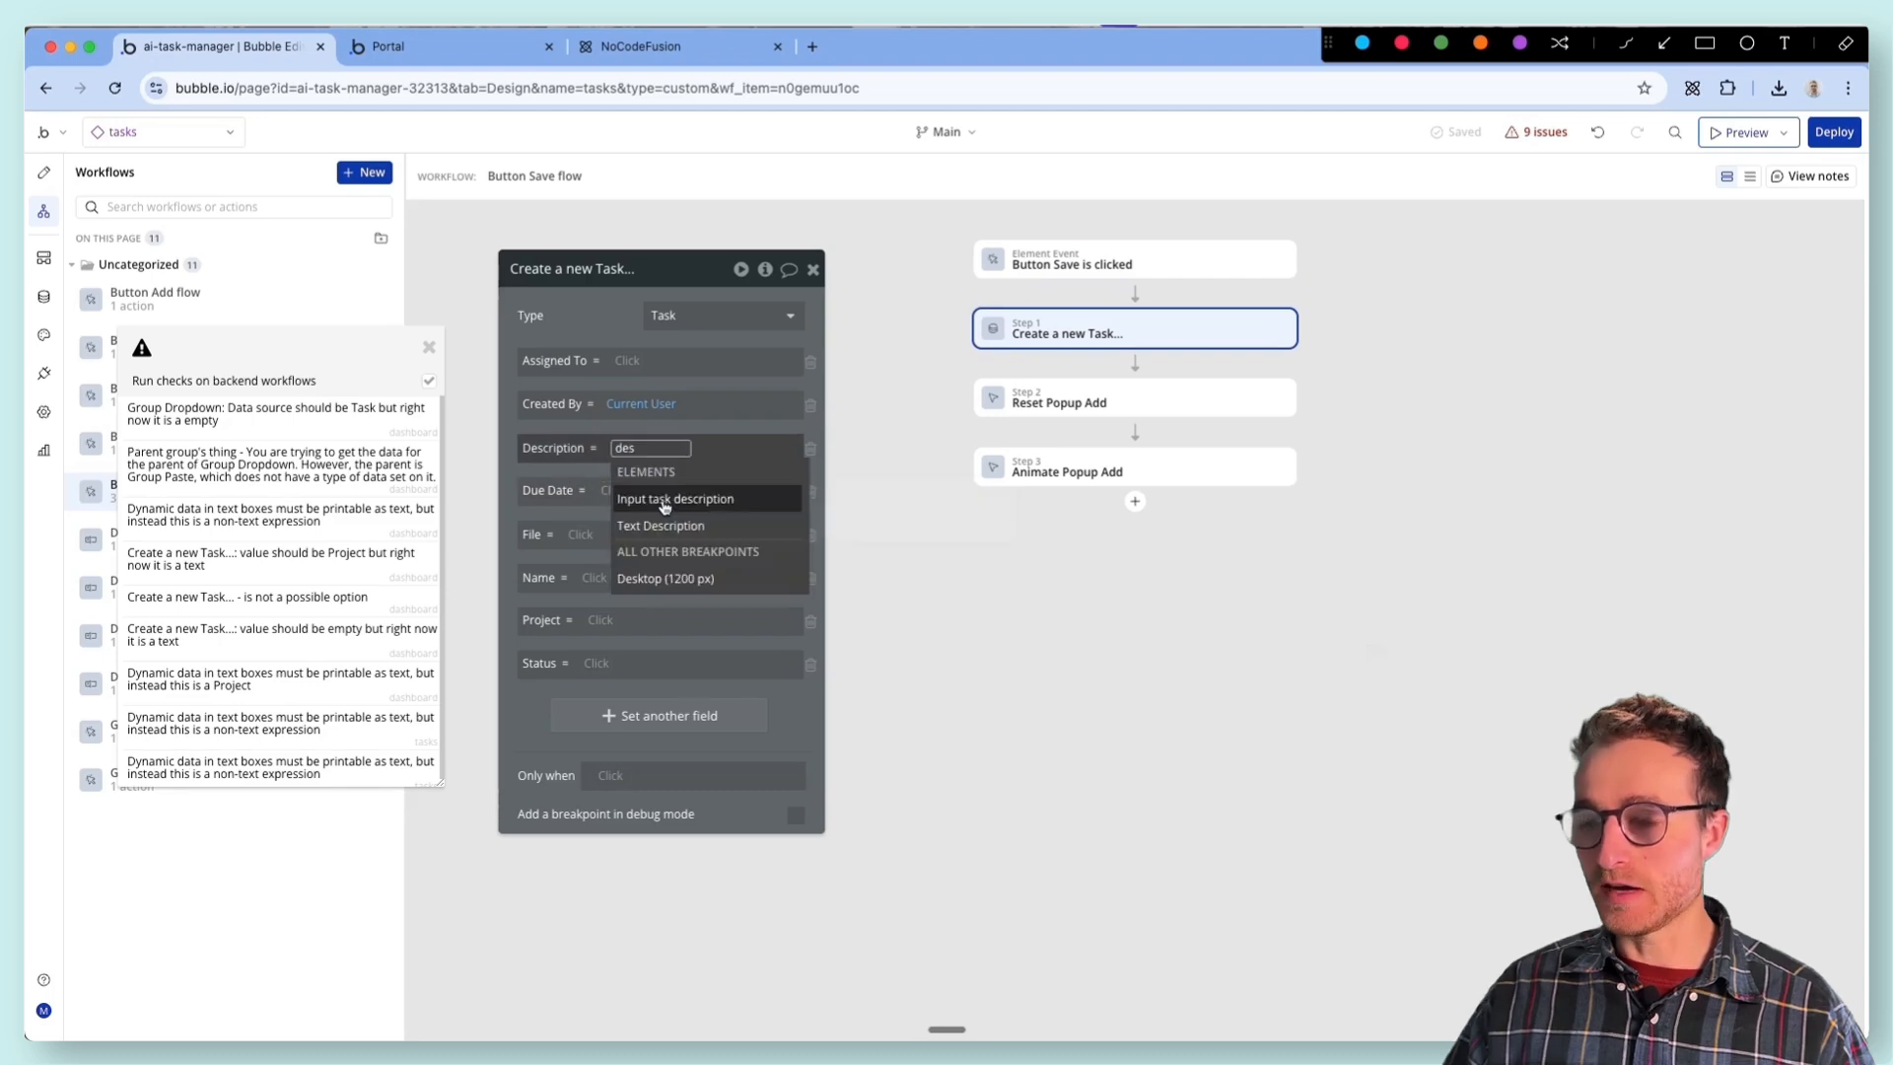
click(674, 504)
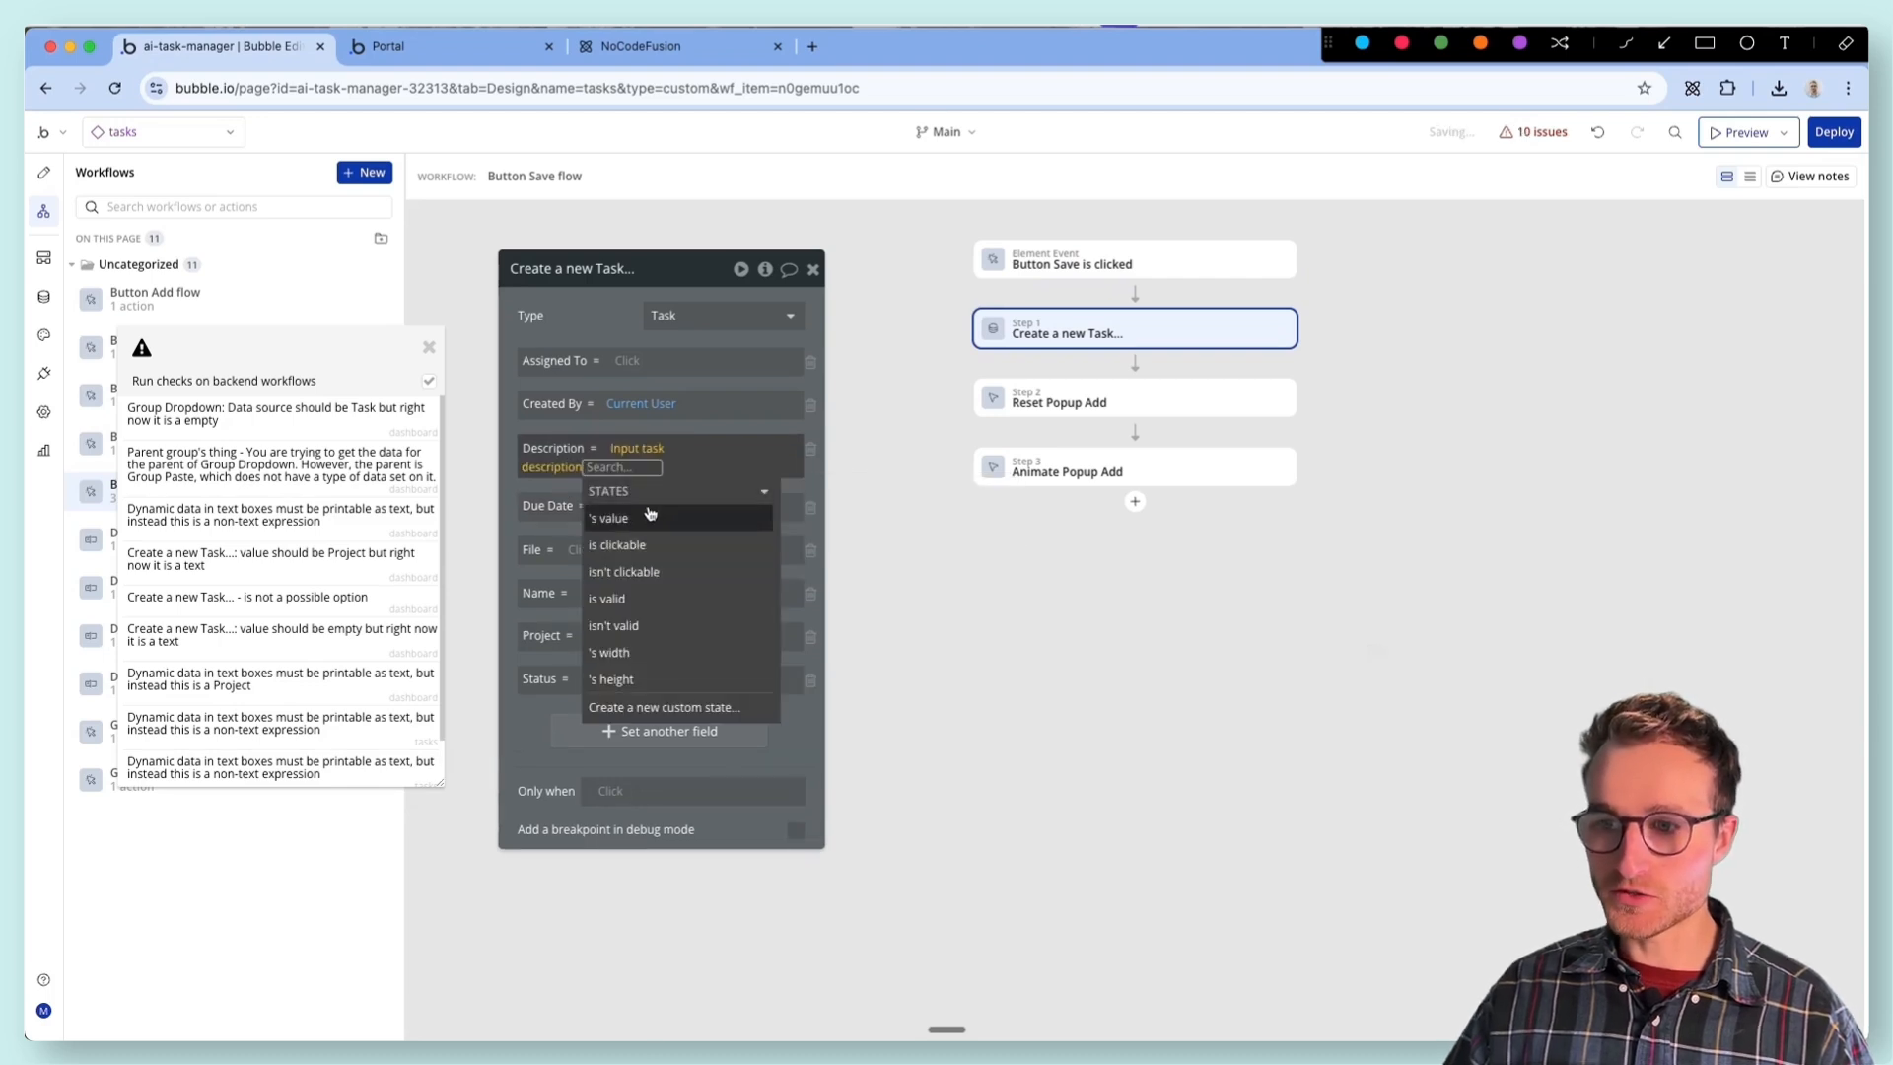
click(640, 519)
click(545, 498)
click(618, 491)
- Review the Reset Popup Add and Animate Popup Add actions in the Save button's workflow
click(1045, 401)
click(1045, 401)
click(1072, 463)
click(1069, 401)
click(1068, 467)
click(1069, 402)
click(1068, 467)
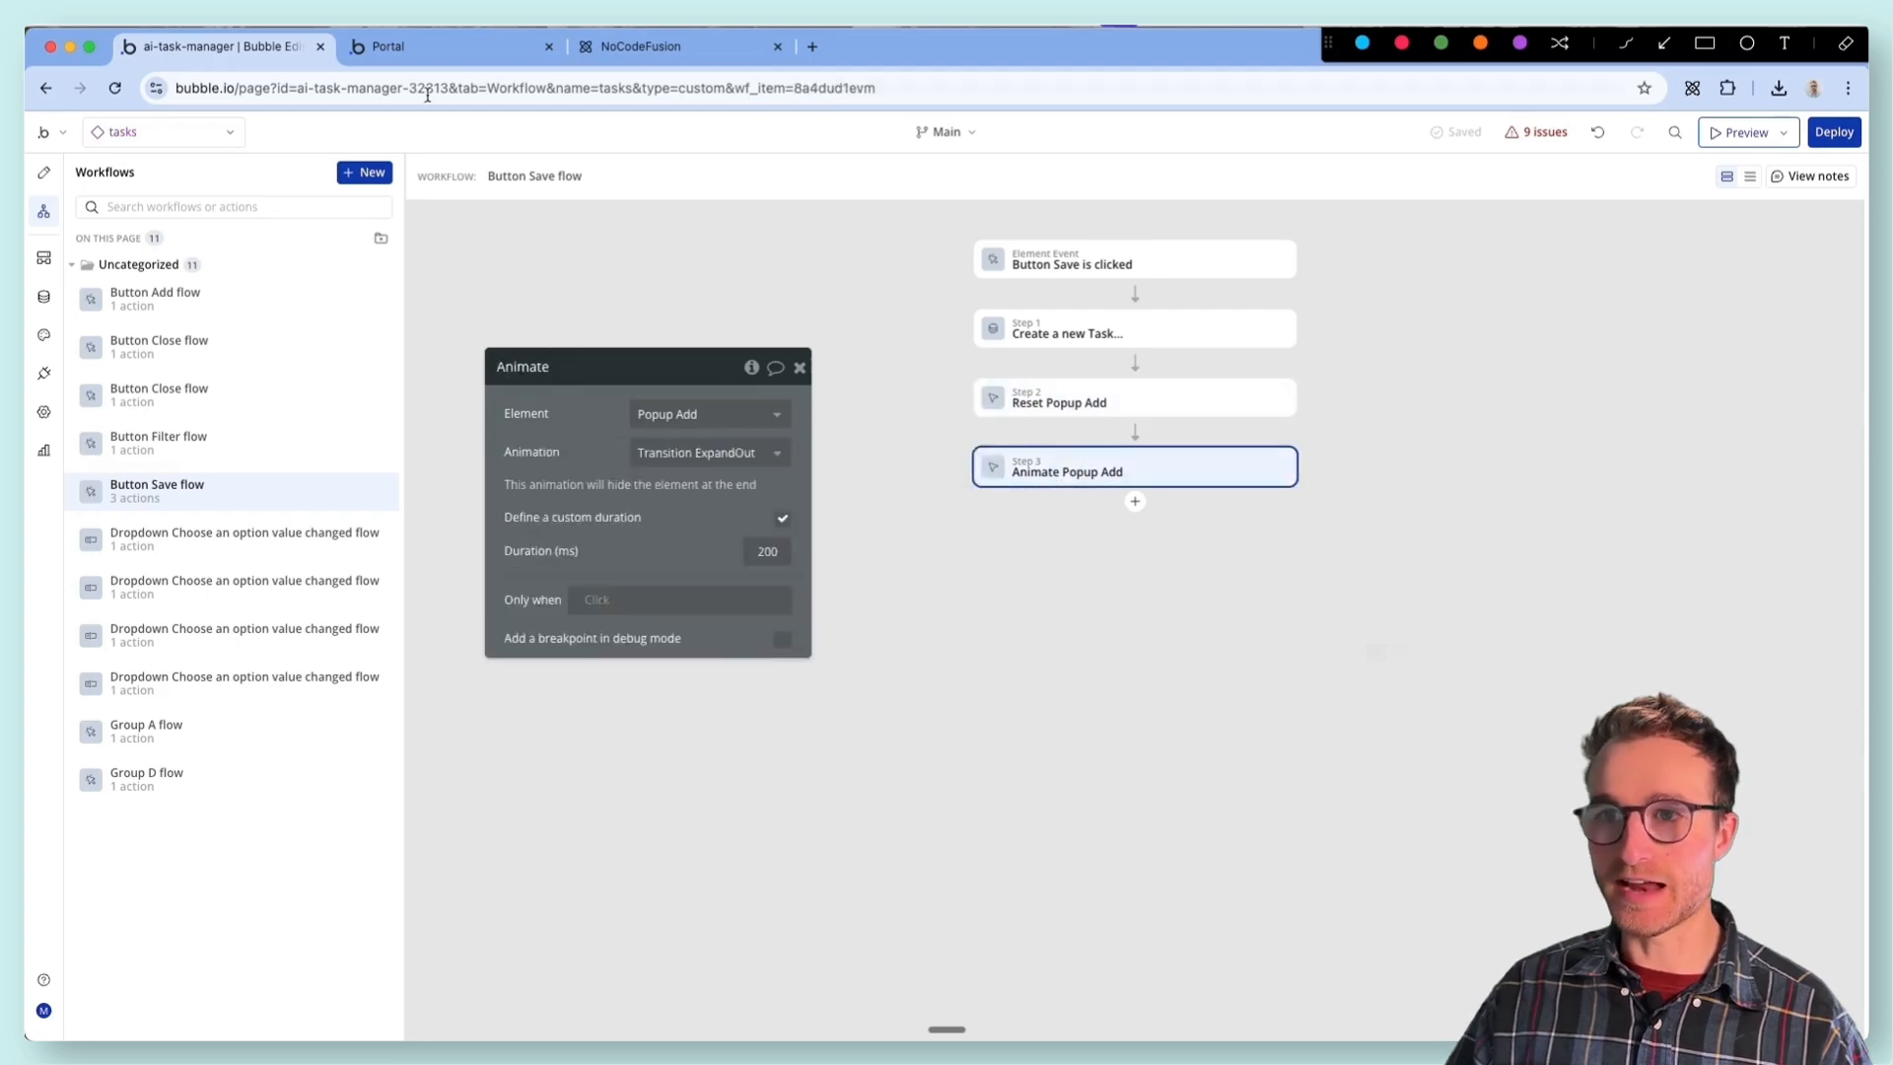
- Check the Tasks page in the running app preview and return to the tasks element's design view
click(415, 49)
click(719, 135)
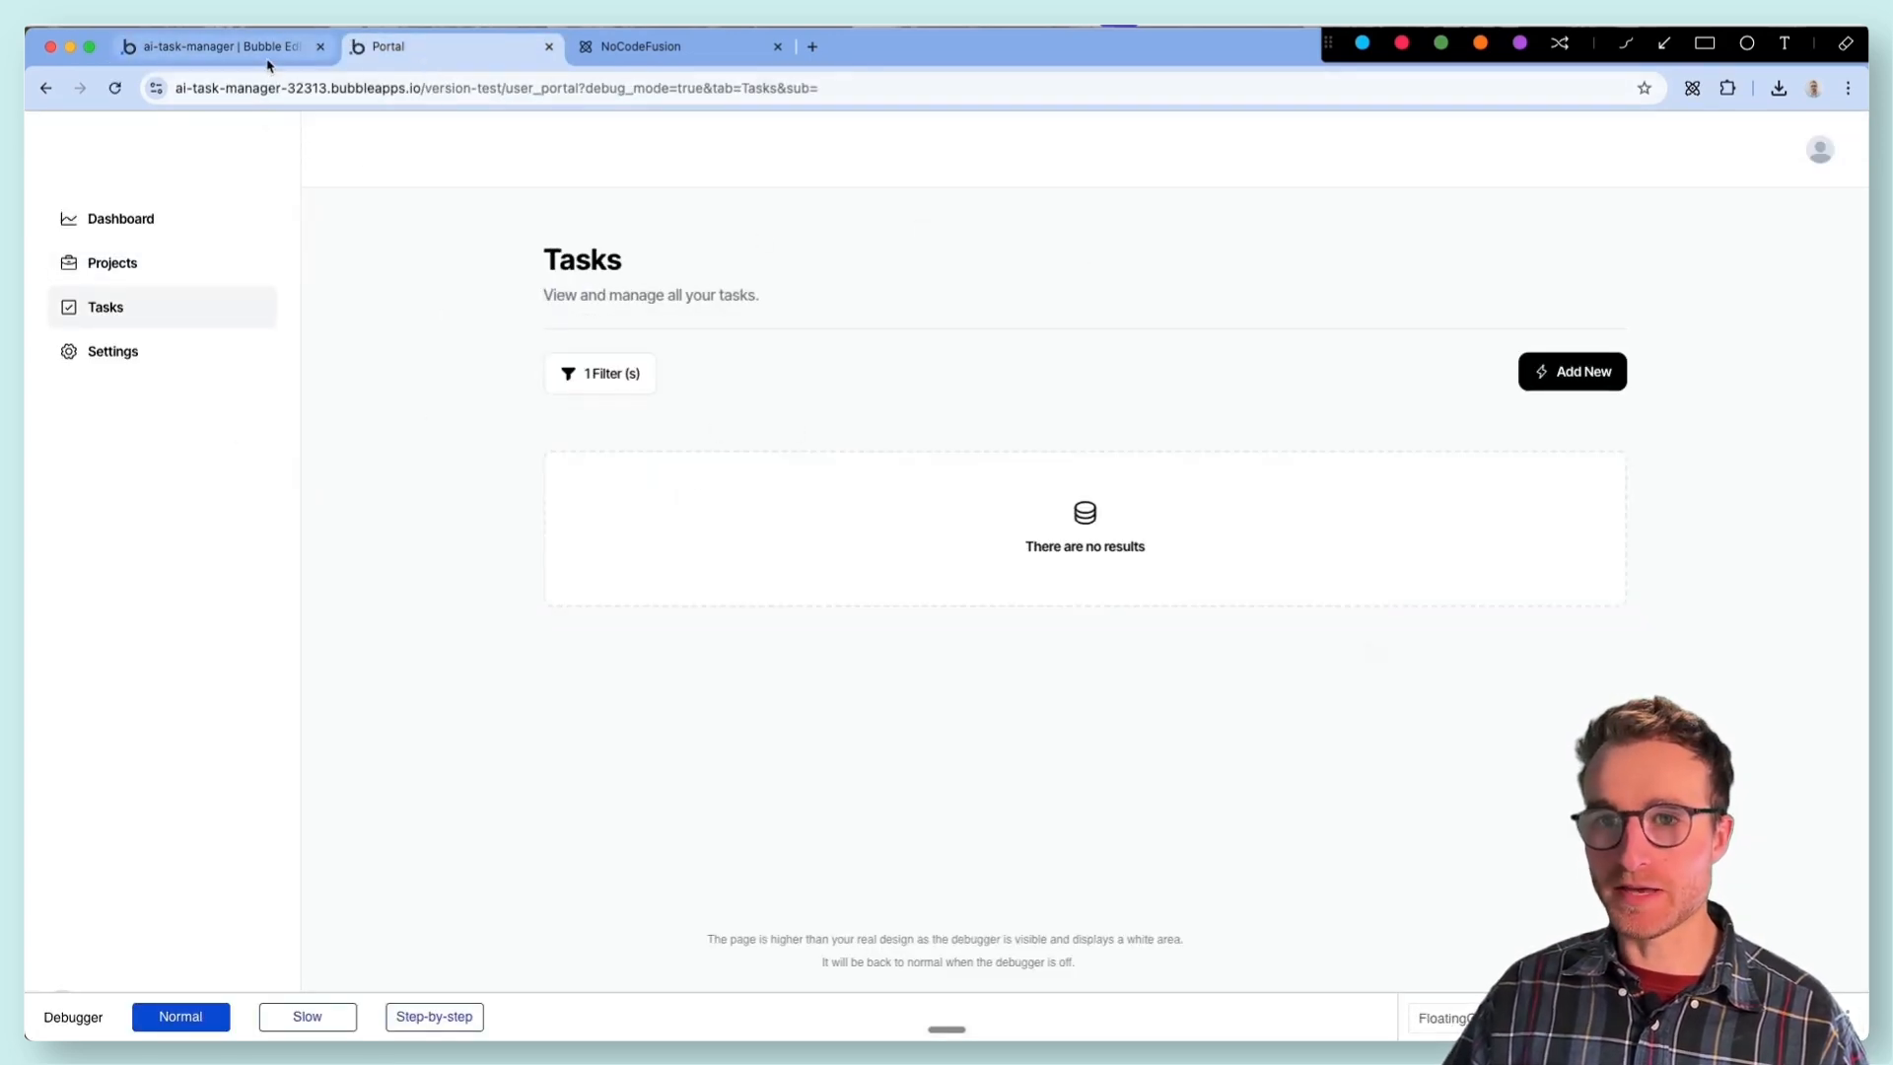
click(212, 46)
click(148, 131)
click(39, 174)
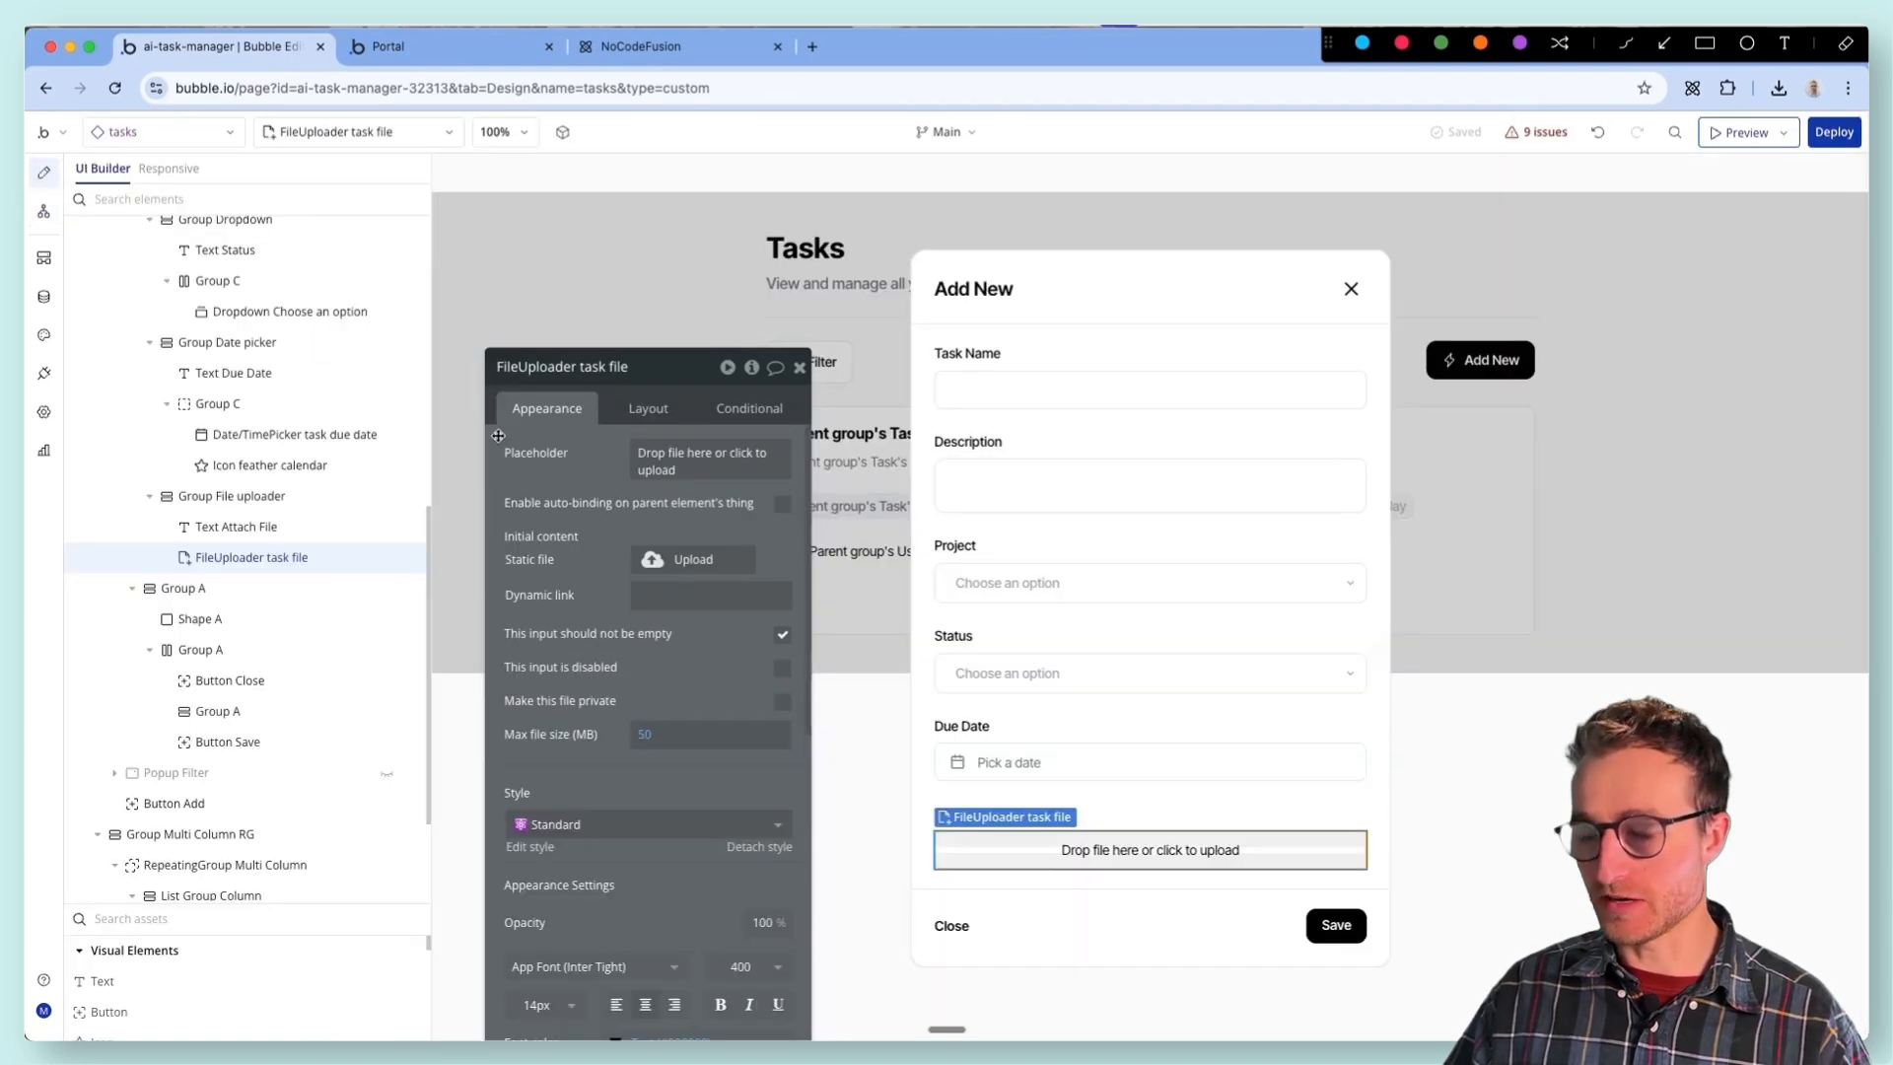
- Add the constraint Created By = Current User to the Search for Tasks data source of the RepeatingGroup Multi Column
drag(535, 543, 843, 832)
click(571, 625)
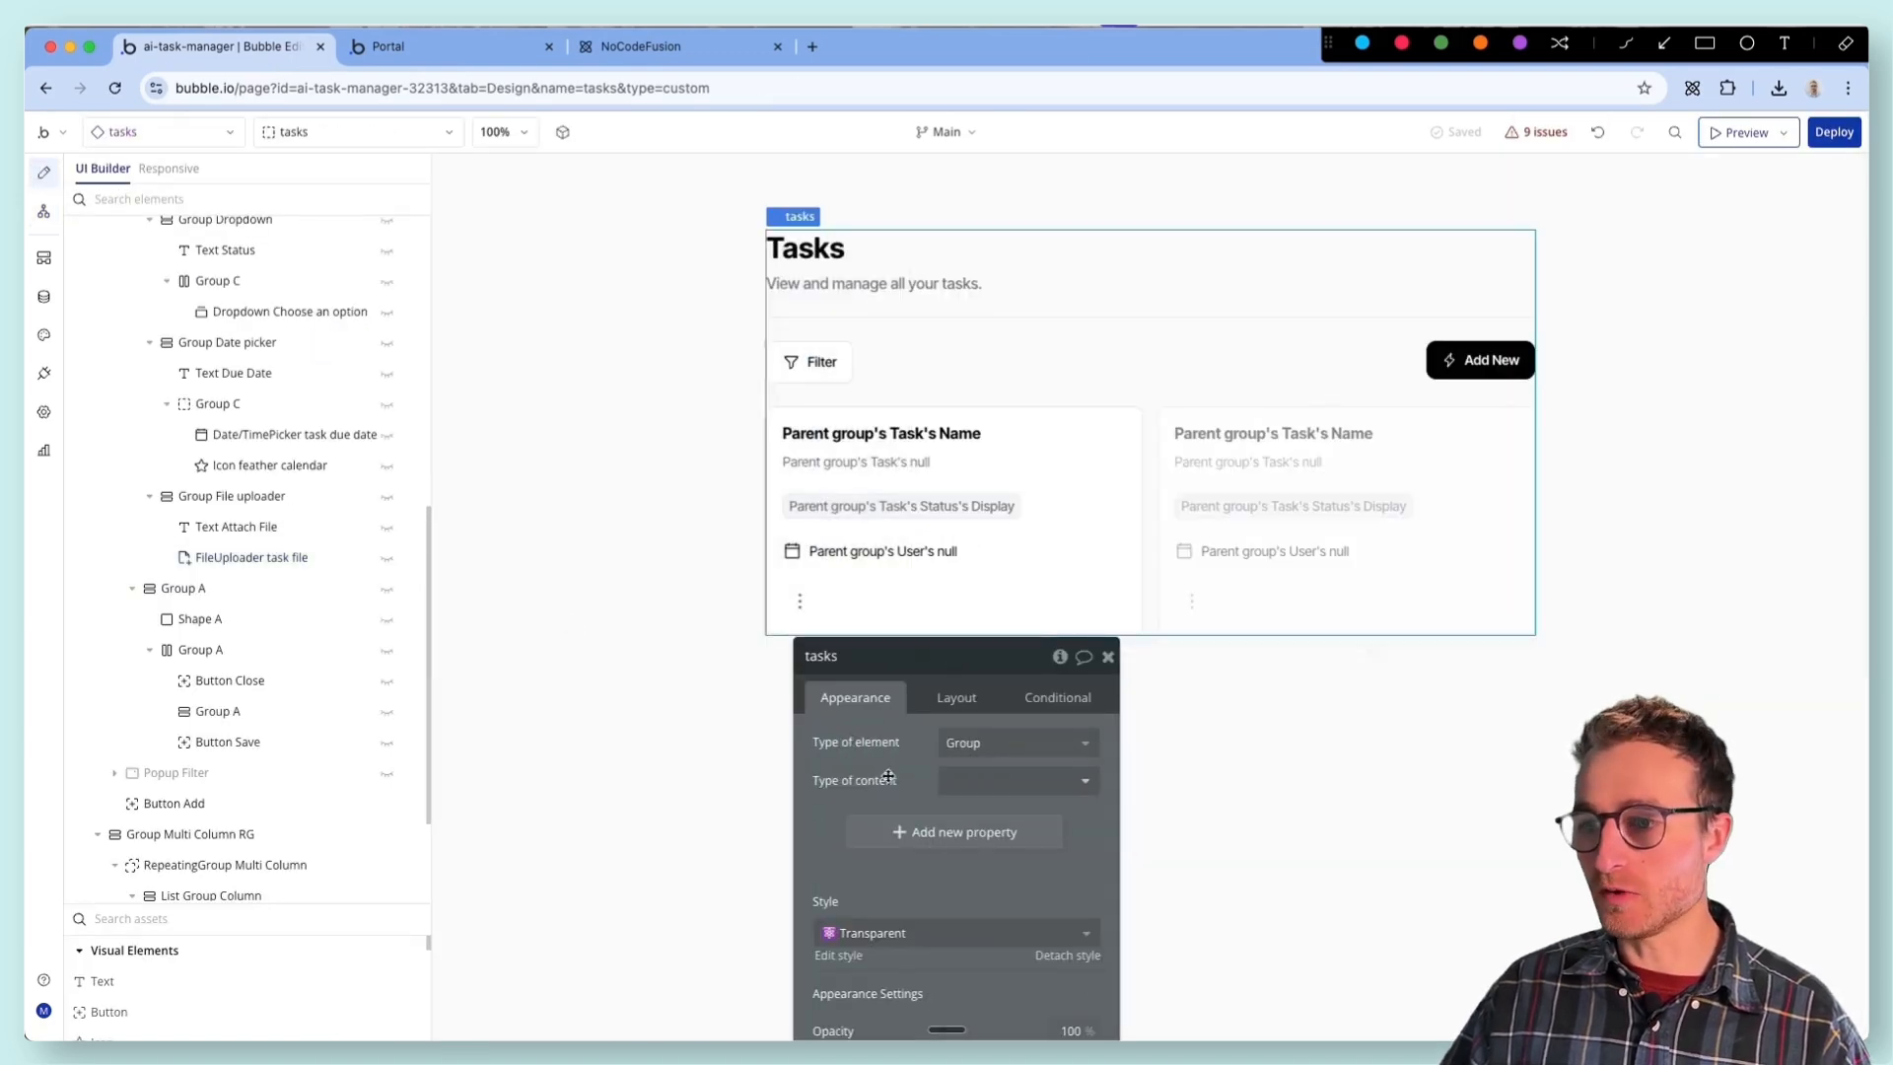
click(1141, 515)
drag(1281, 613, 534, 285)
click(631, 410)
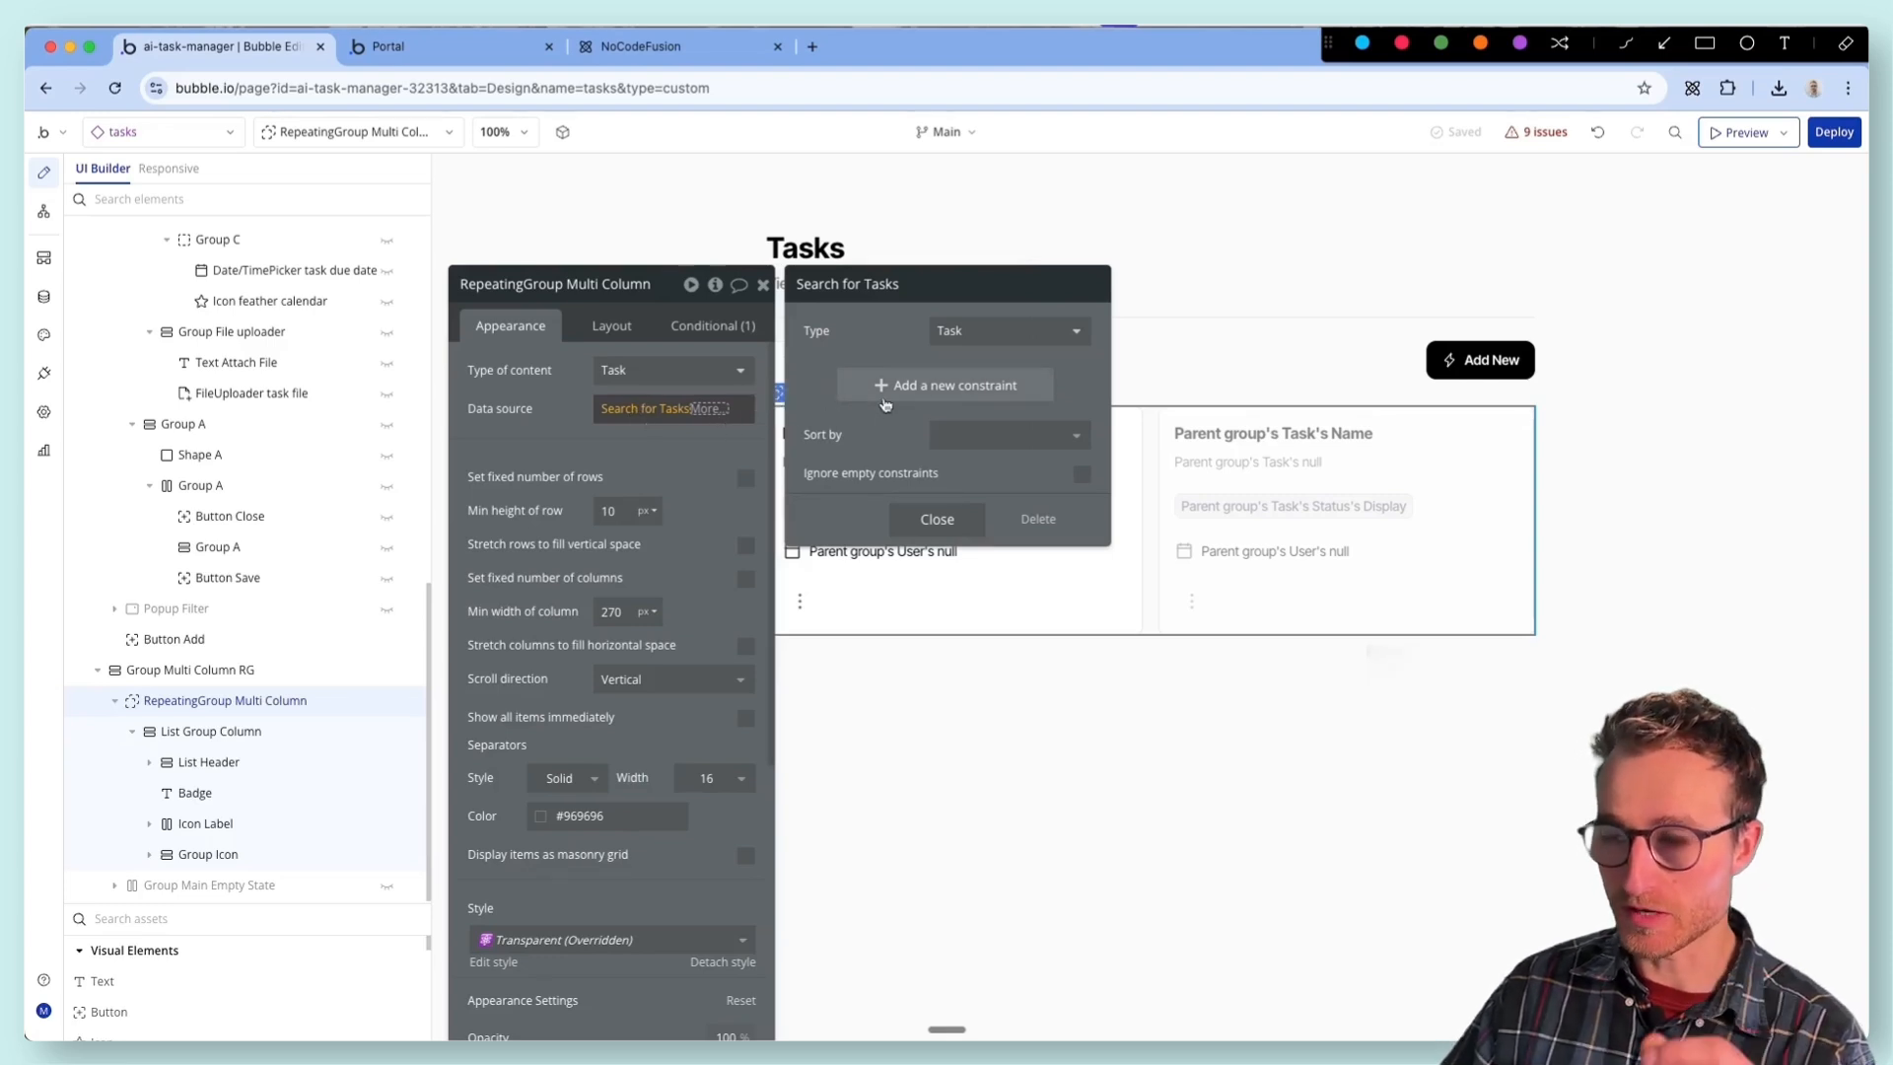
click(924, 387)
click(836, 377)
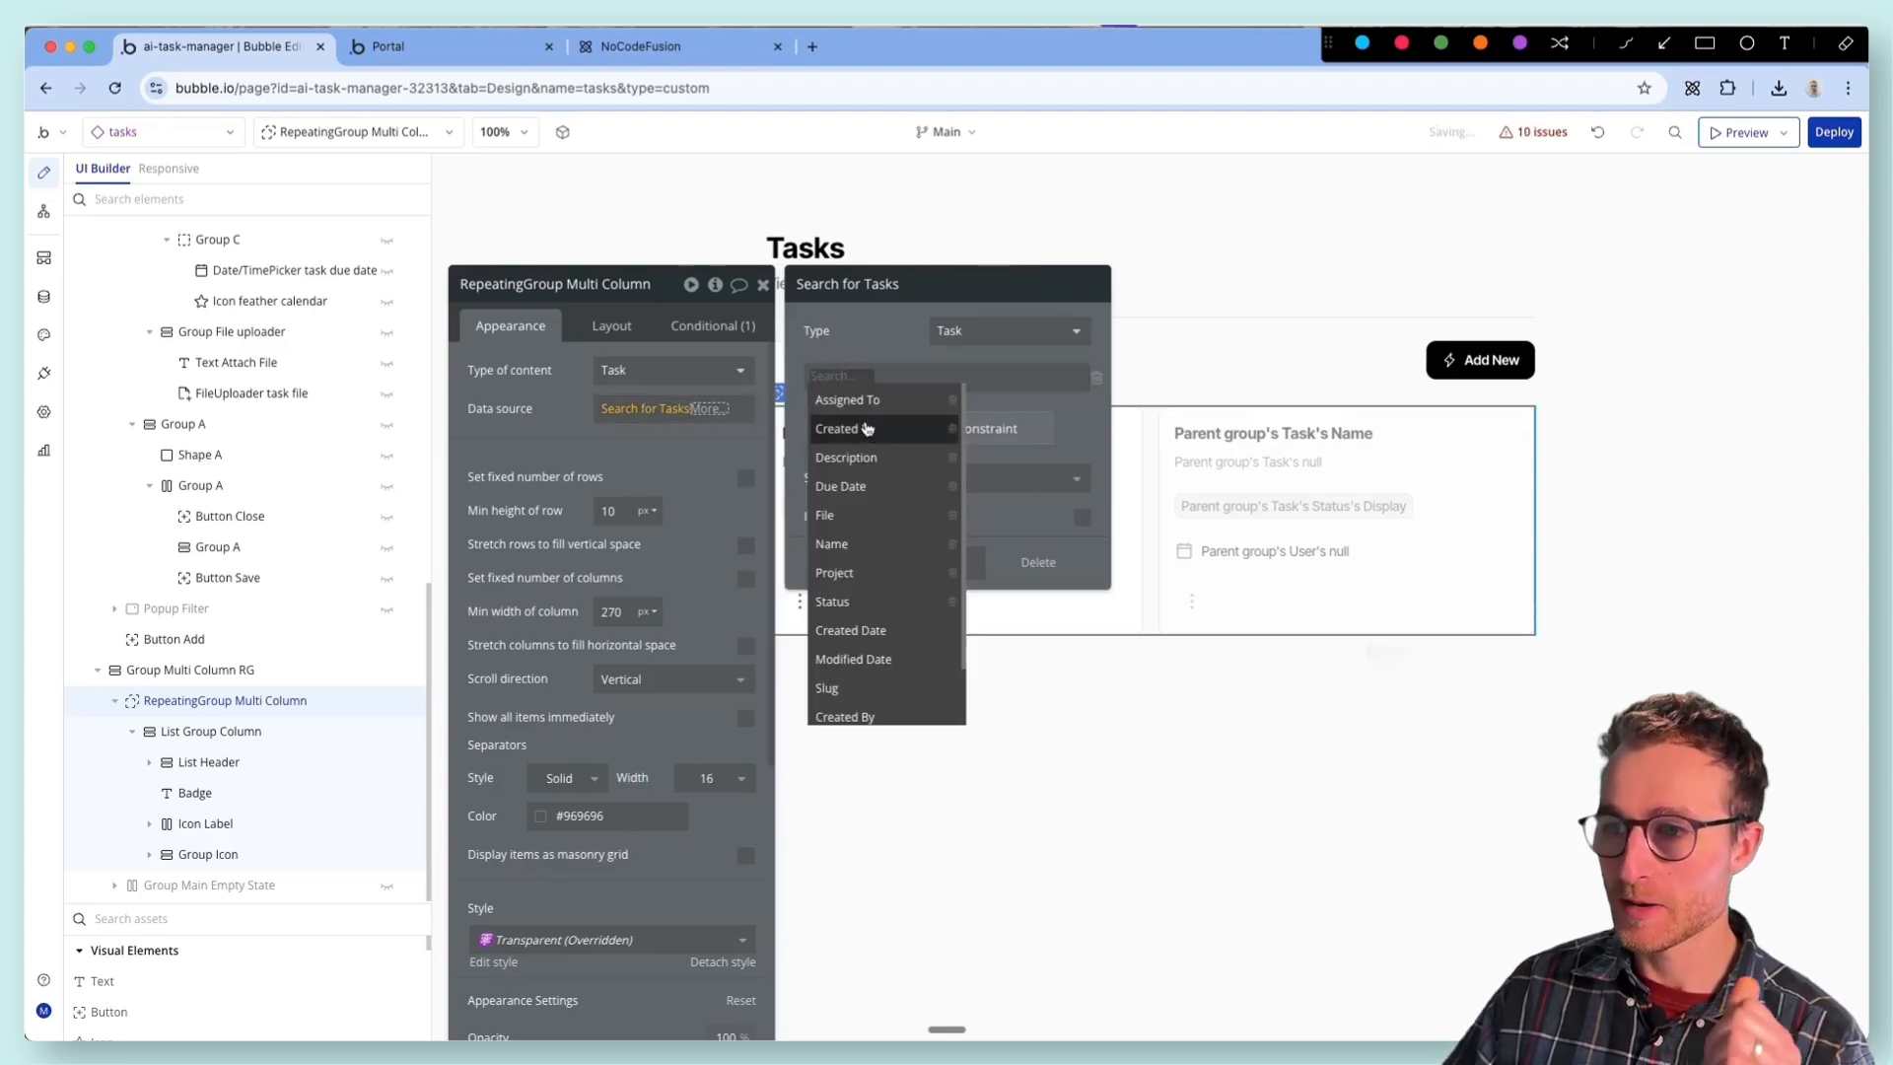
click(874, 434)
click(881, 376)
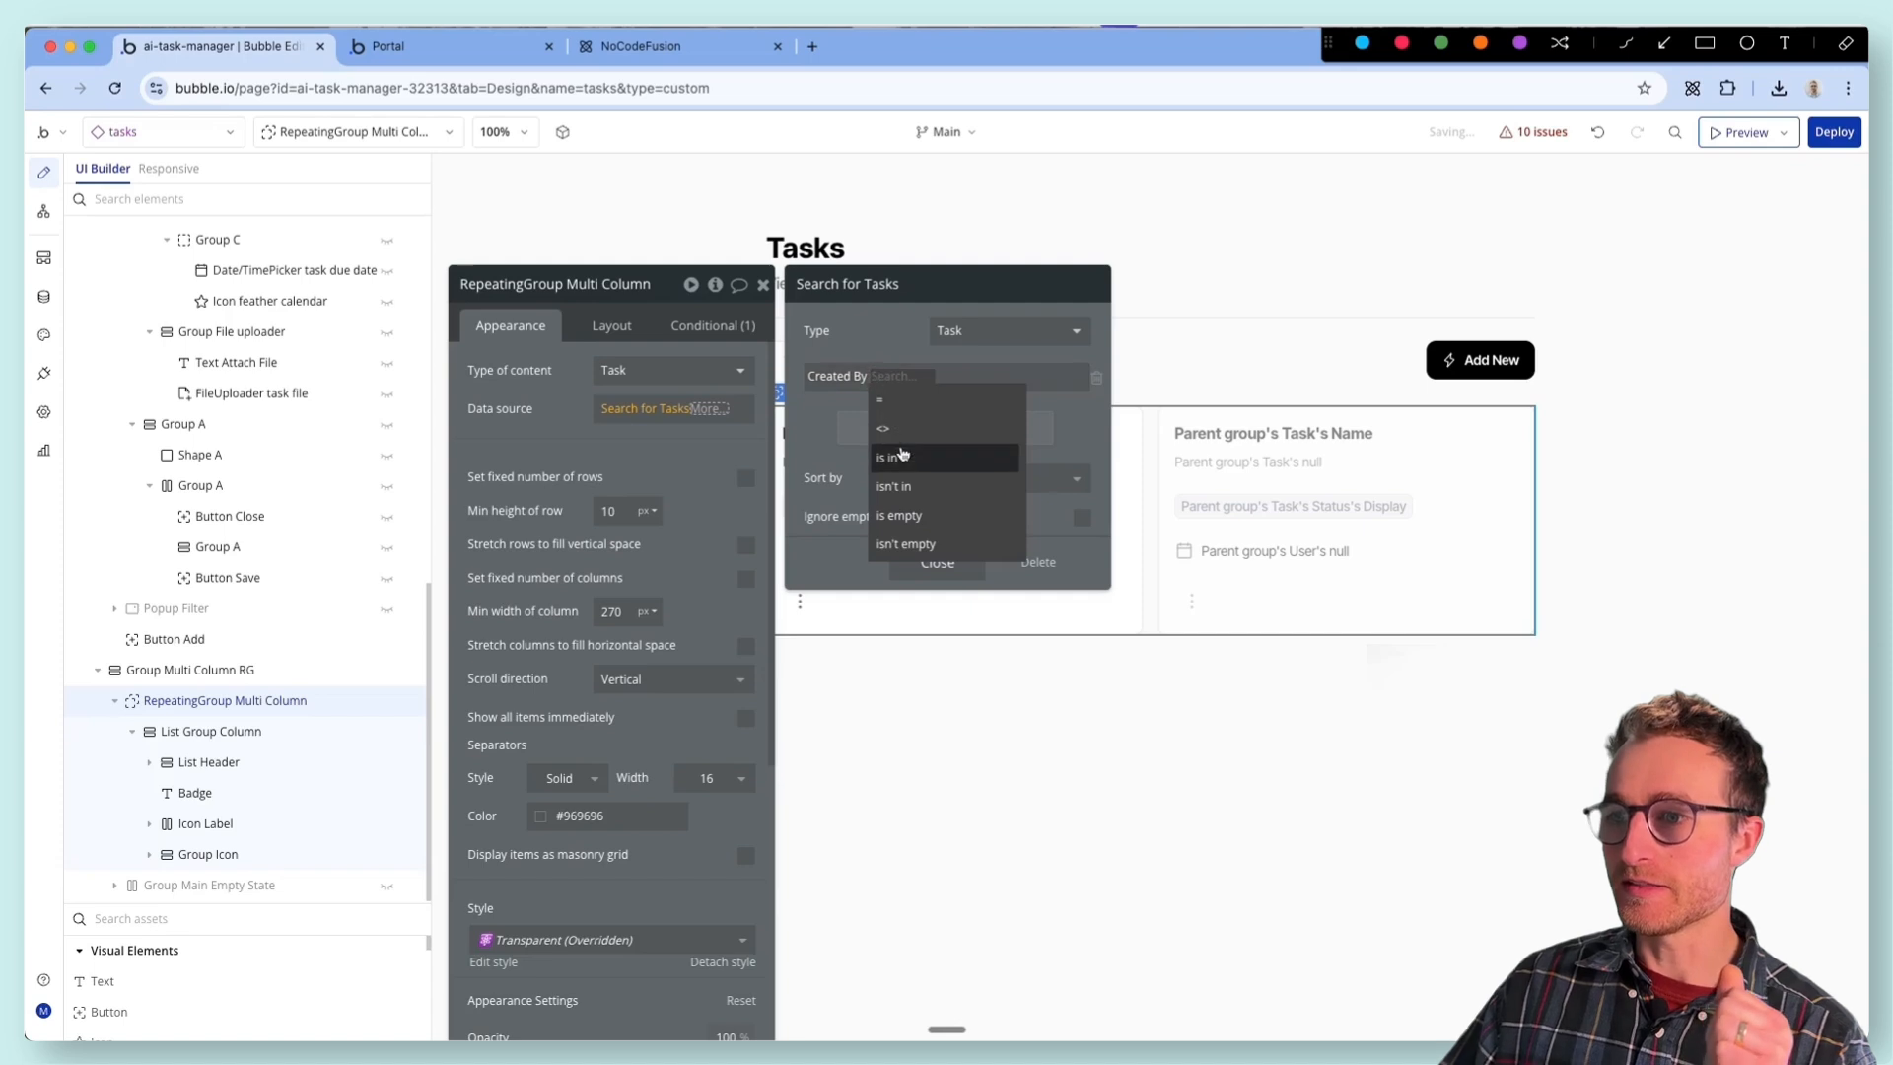
click(909, 401)
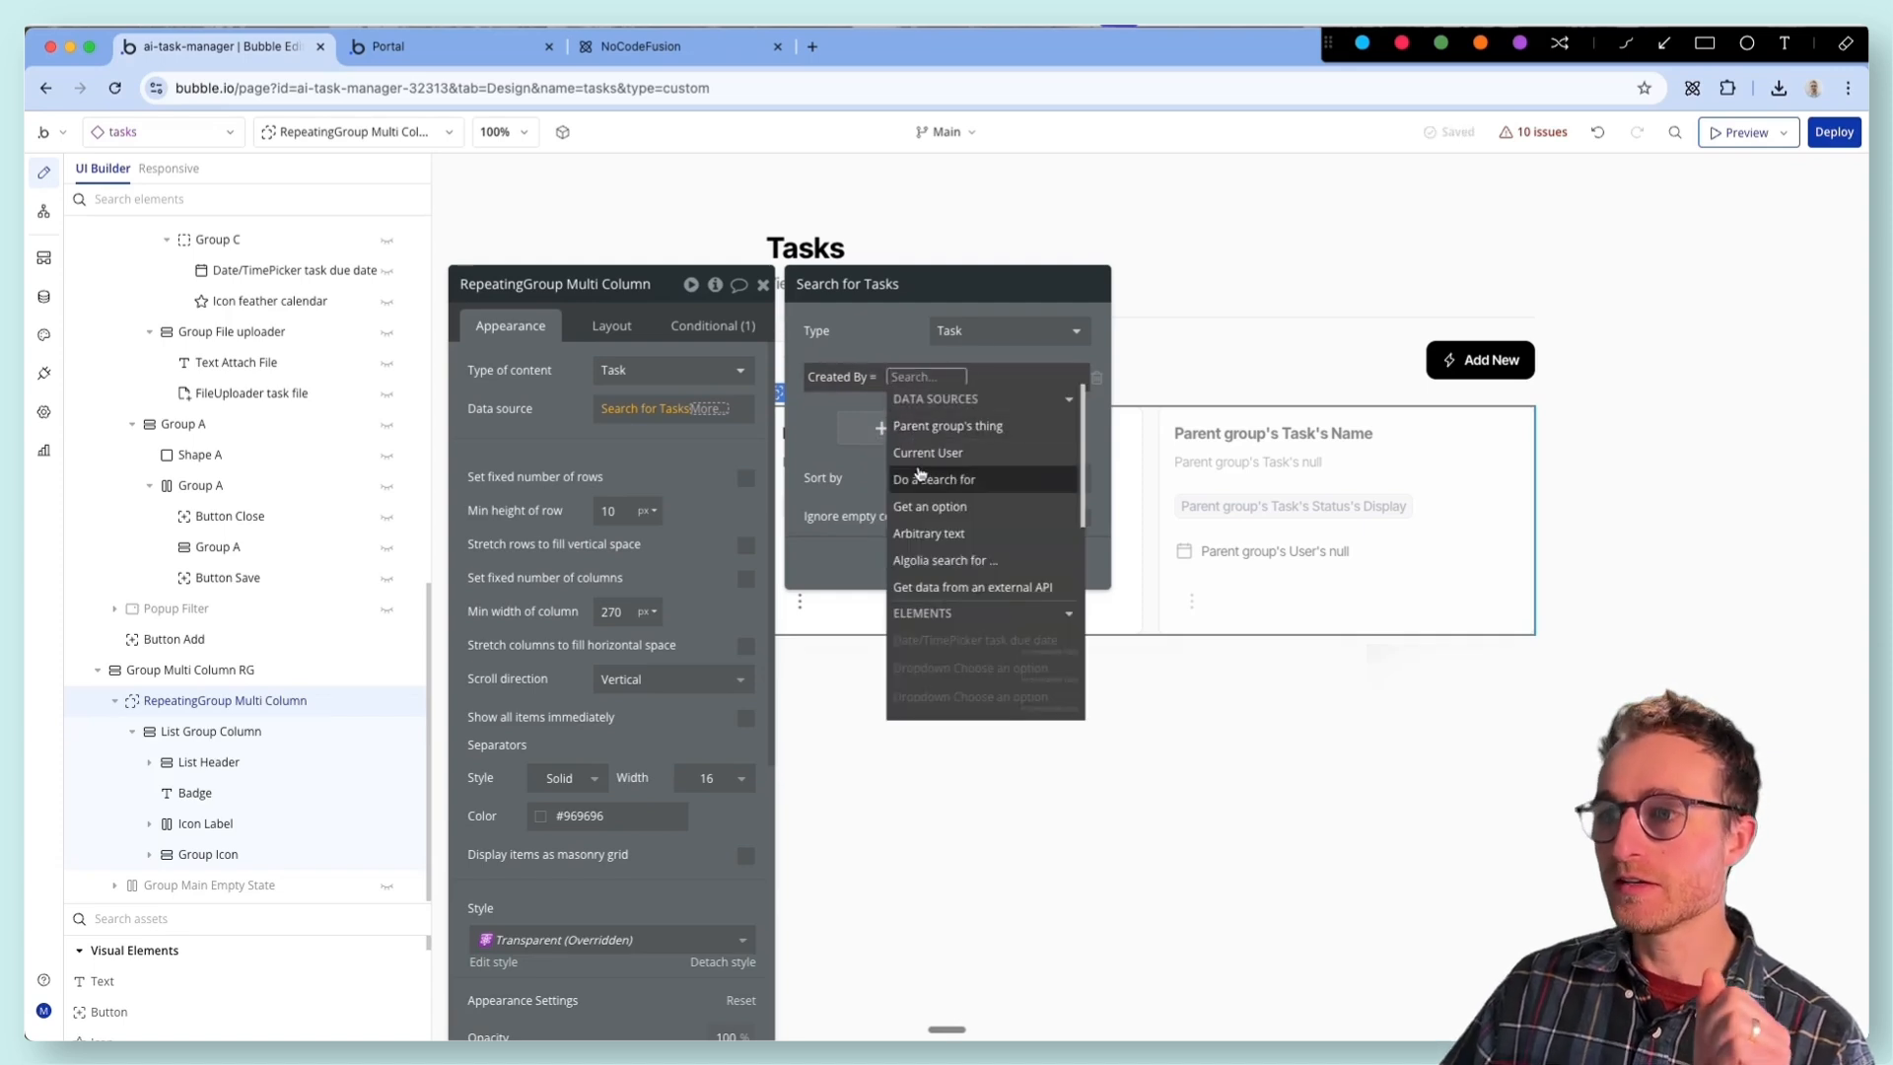
click(927, 453)
click(847, 474)
- Inspect the visibility conditions of RepeatingGroup Multi Column and Group Main Empty State, and the empty state's appearance settings
drag(816, 401, 689, 554)
click(618, 488)
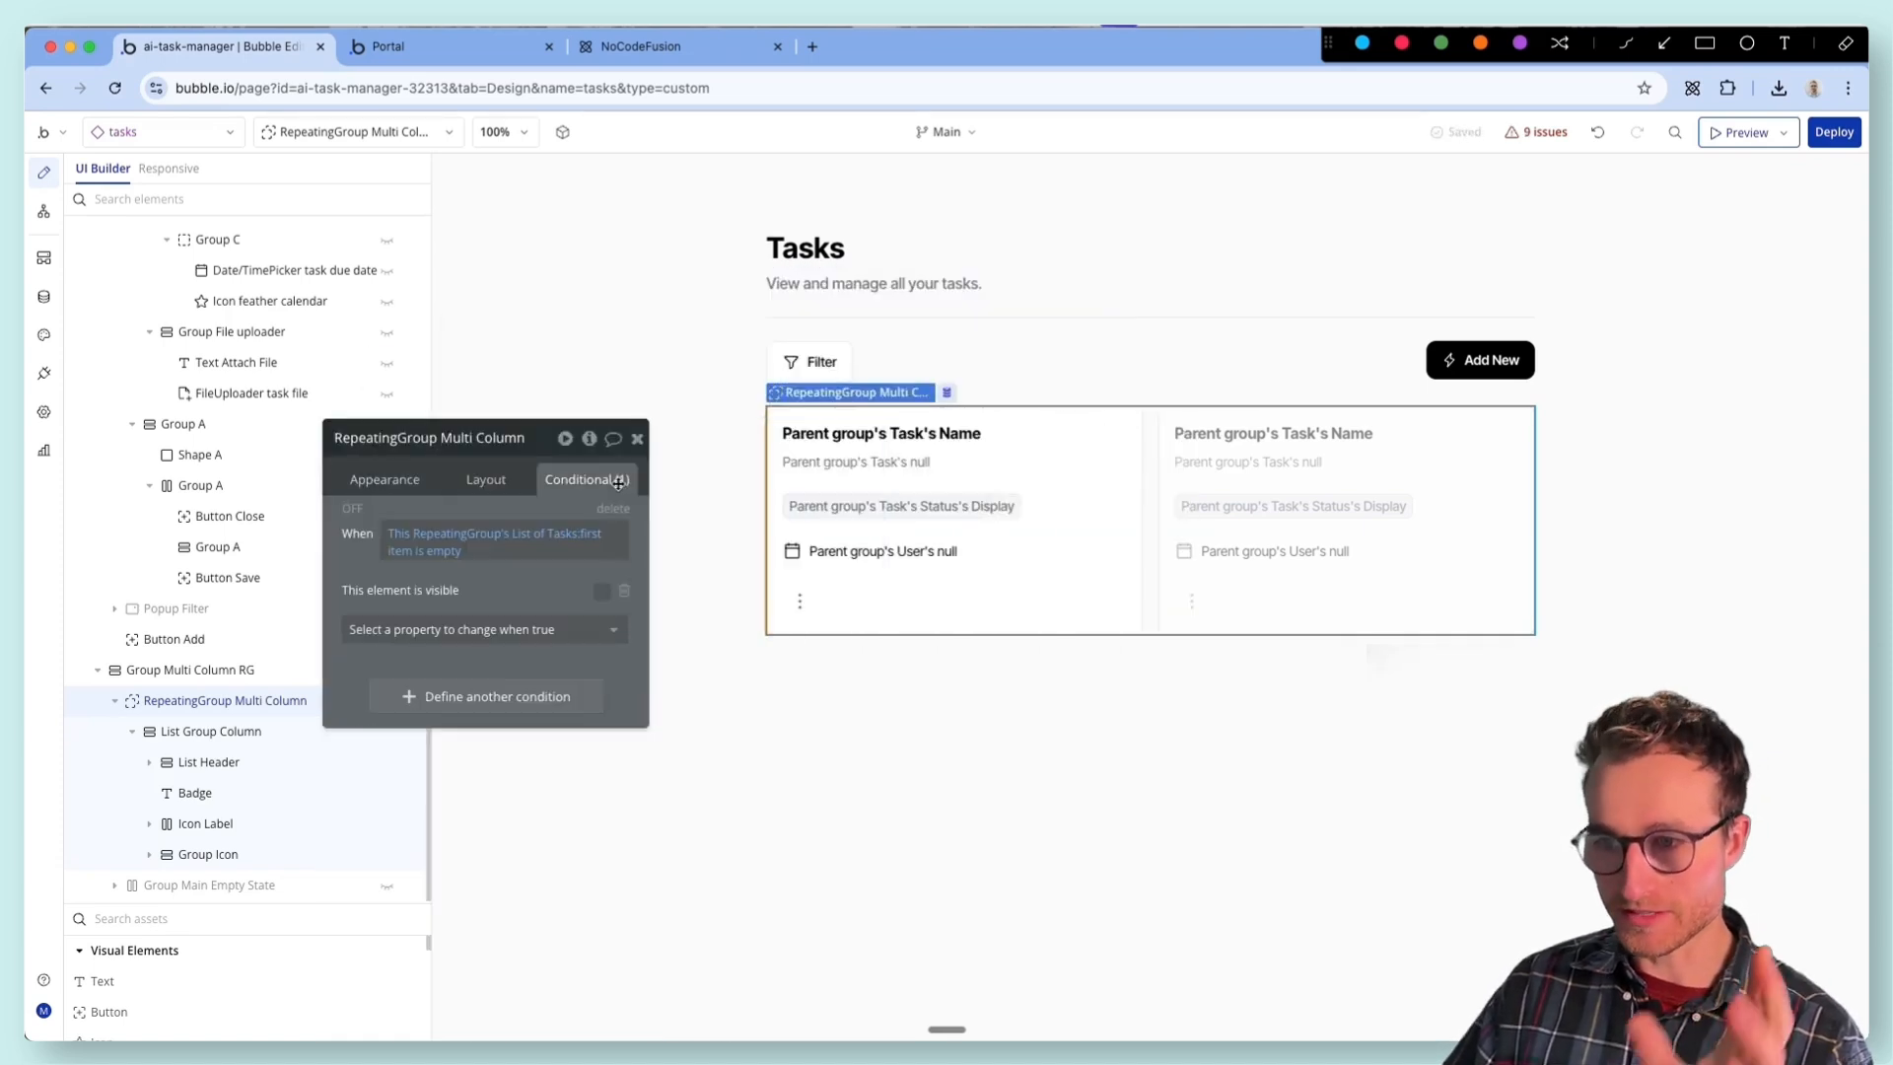
drag(464, 612, 598, 505)
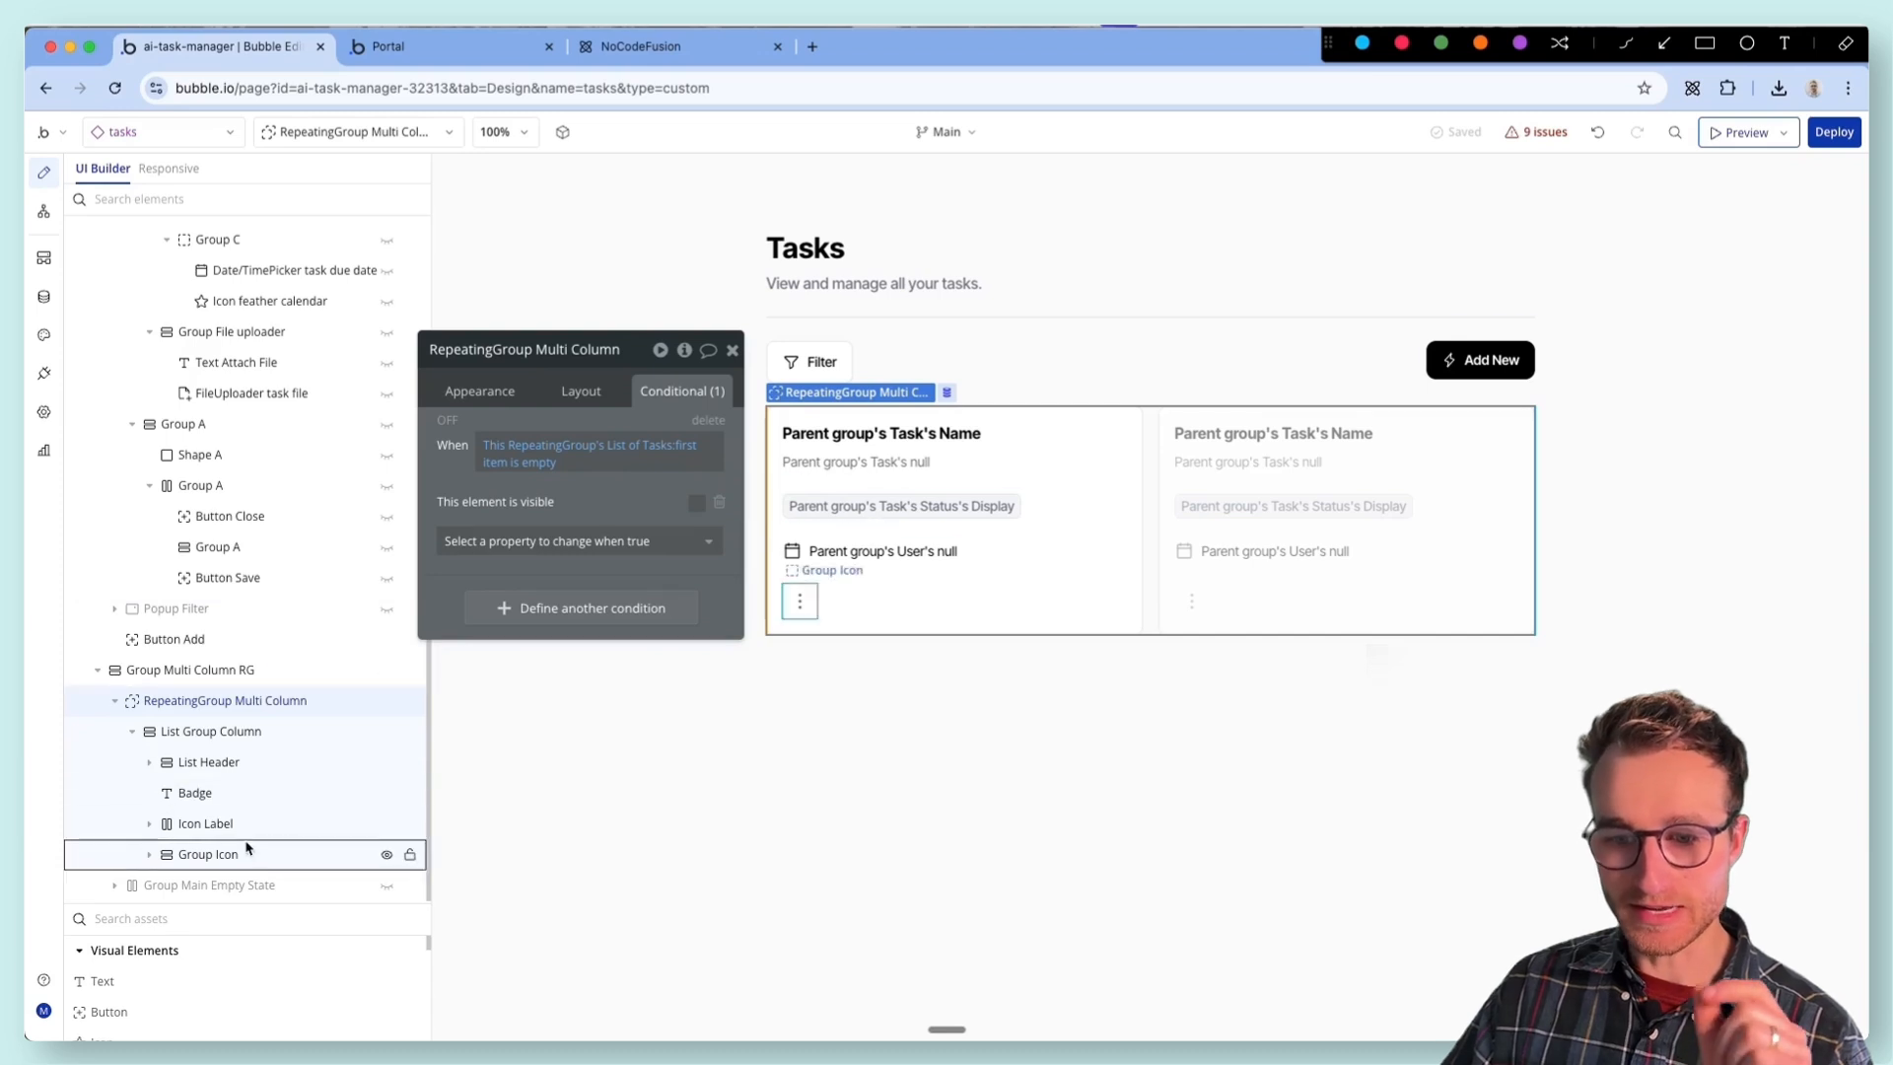
click(331, 885)
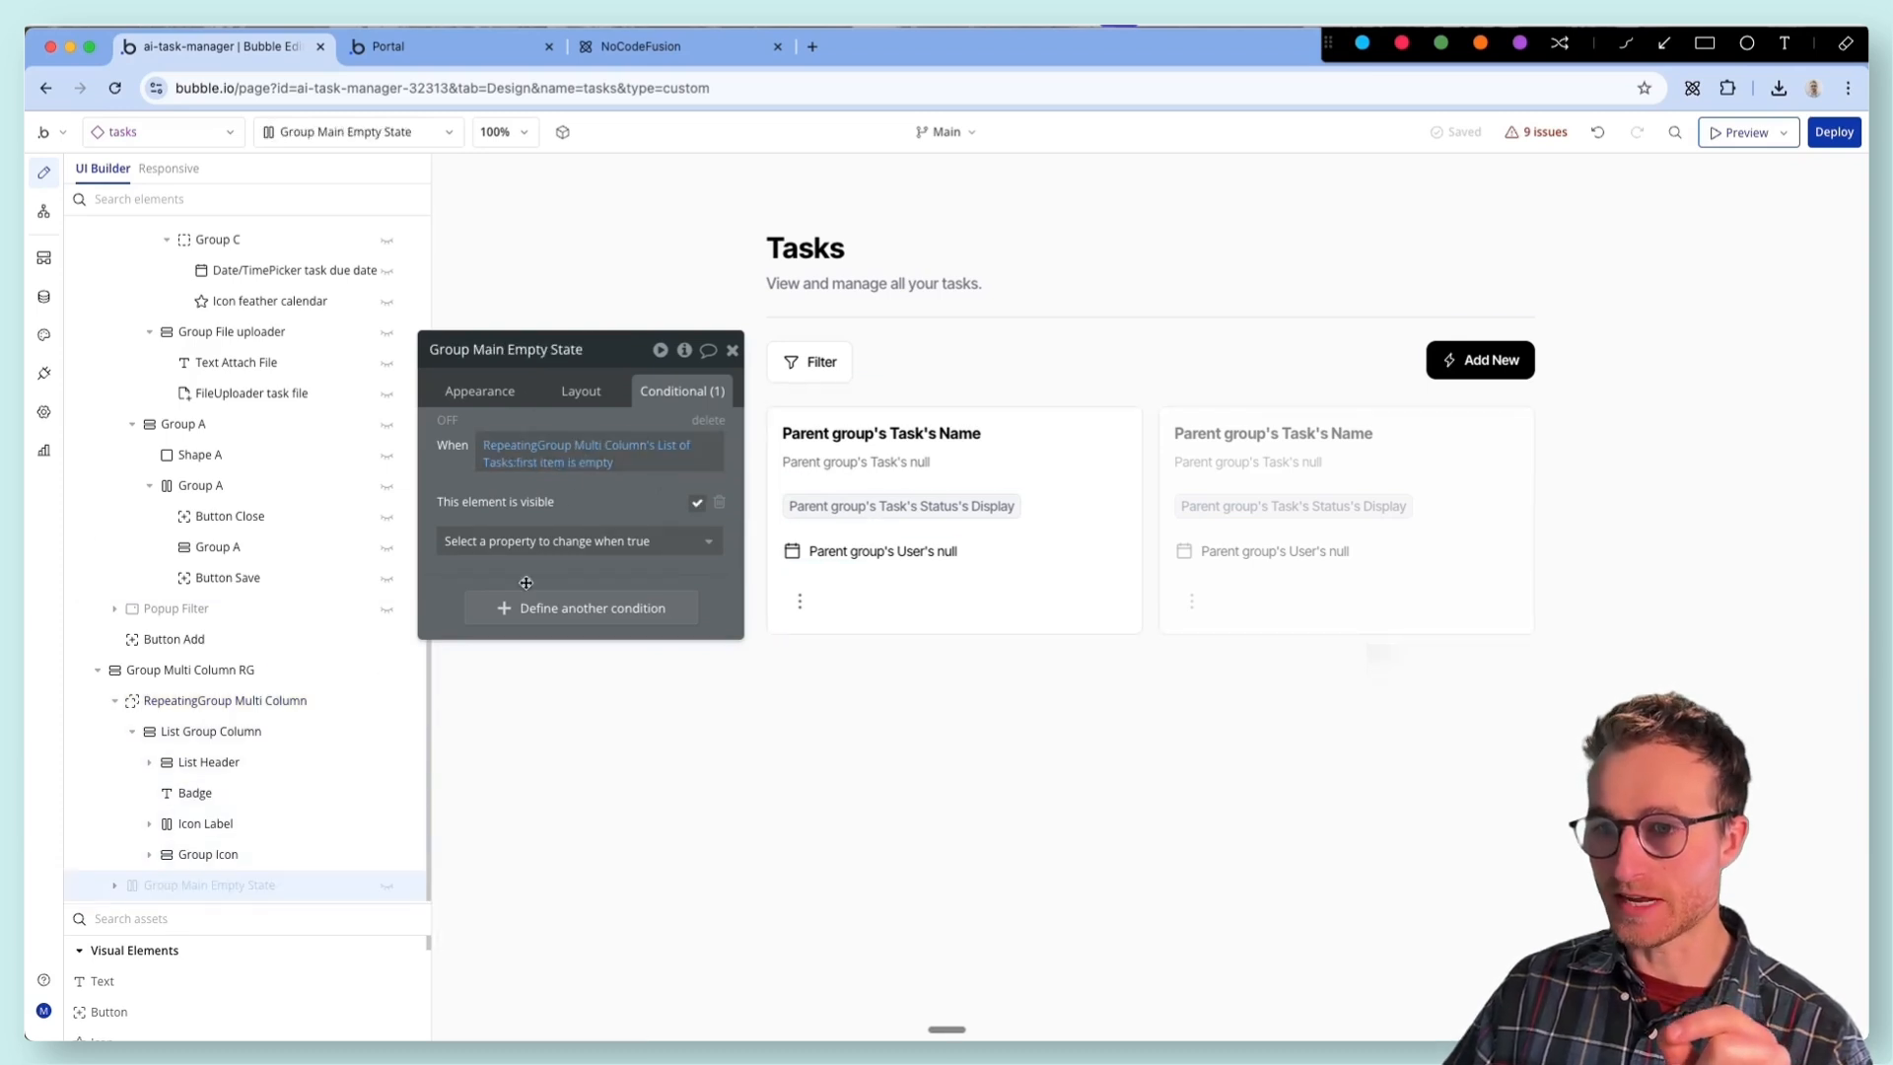
click(481, 392)
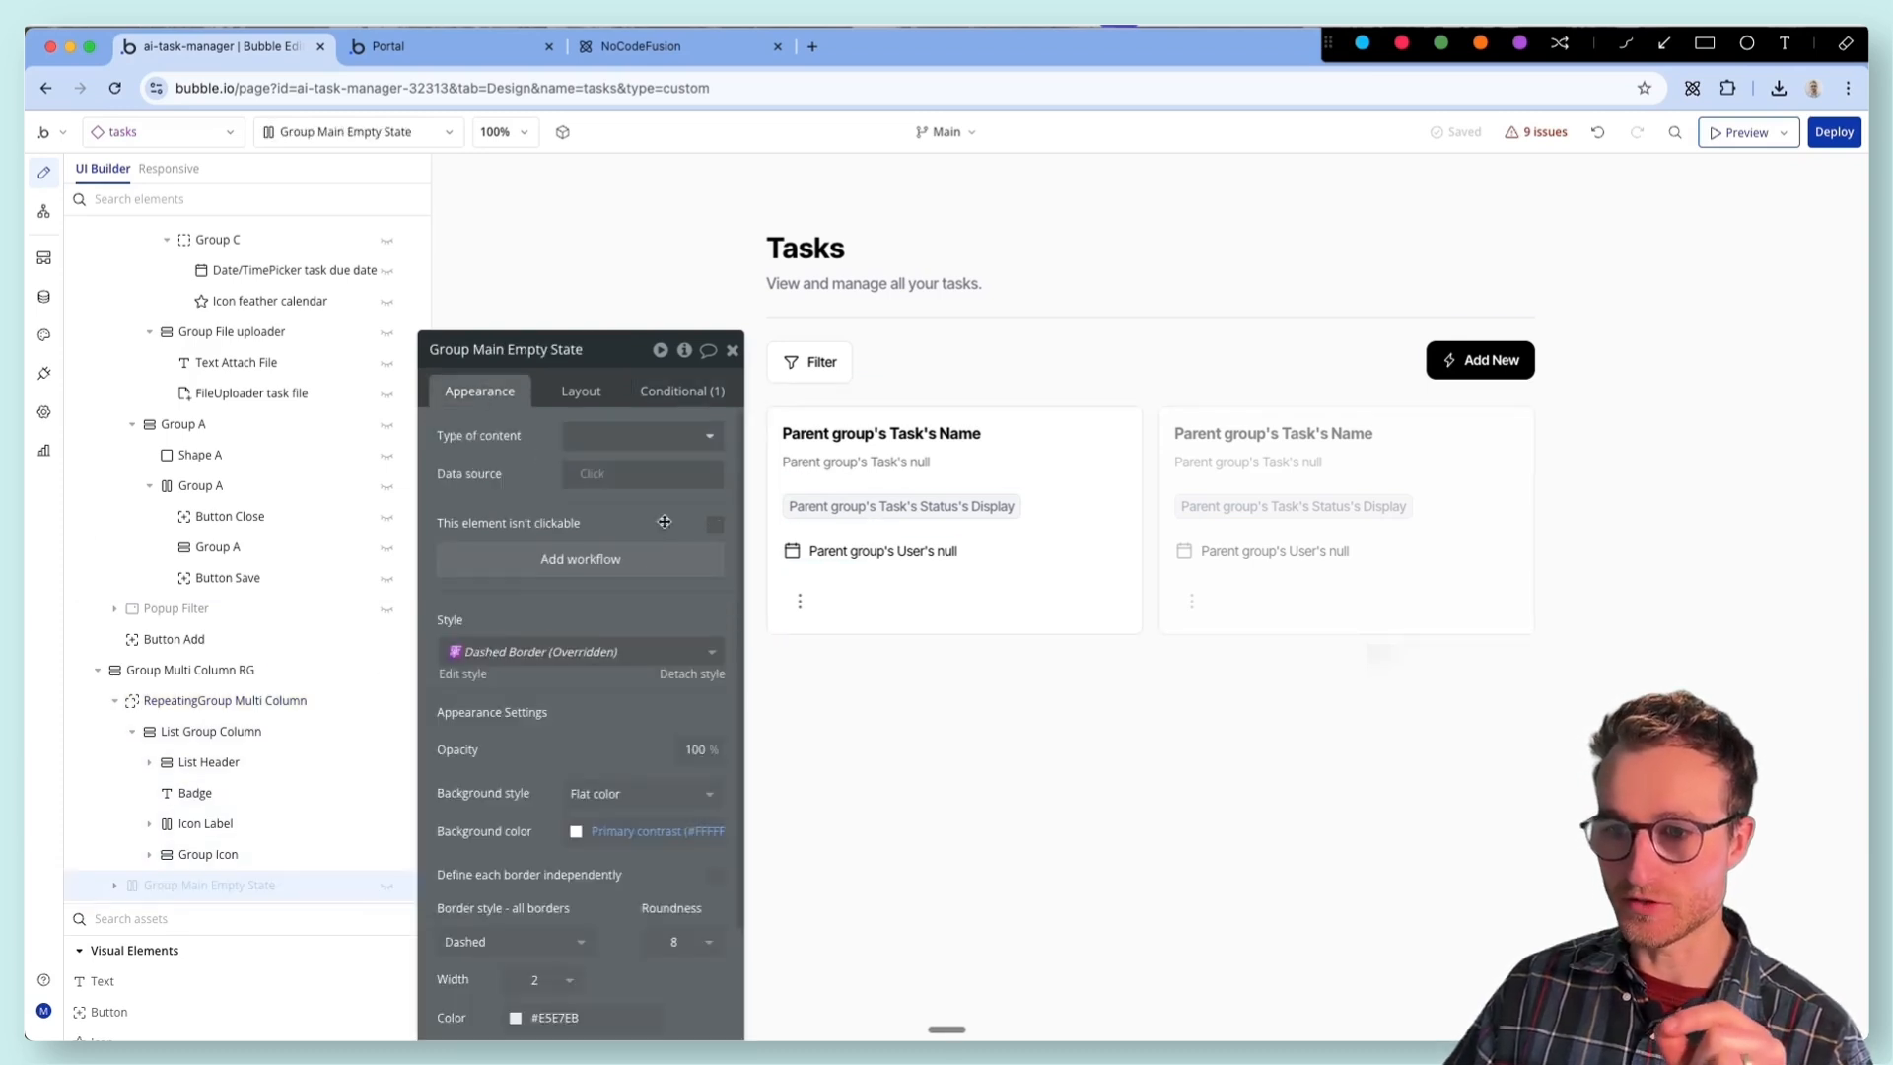
- Refresh the app preview and add a new task named "Edit video" with the status To Do
click(477, 54)
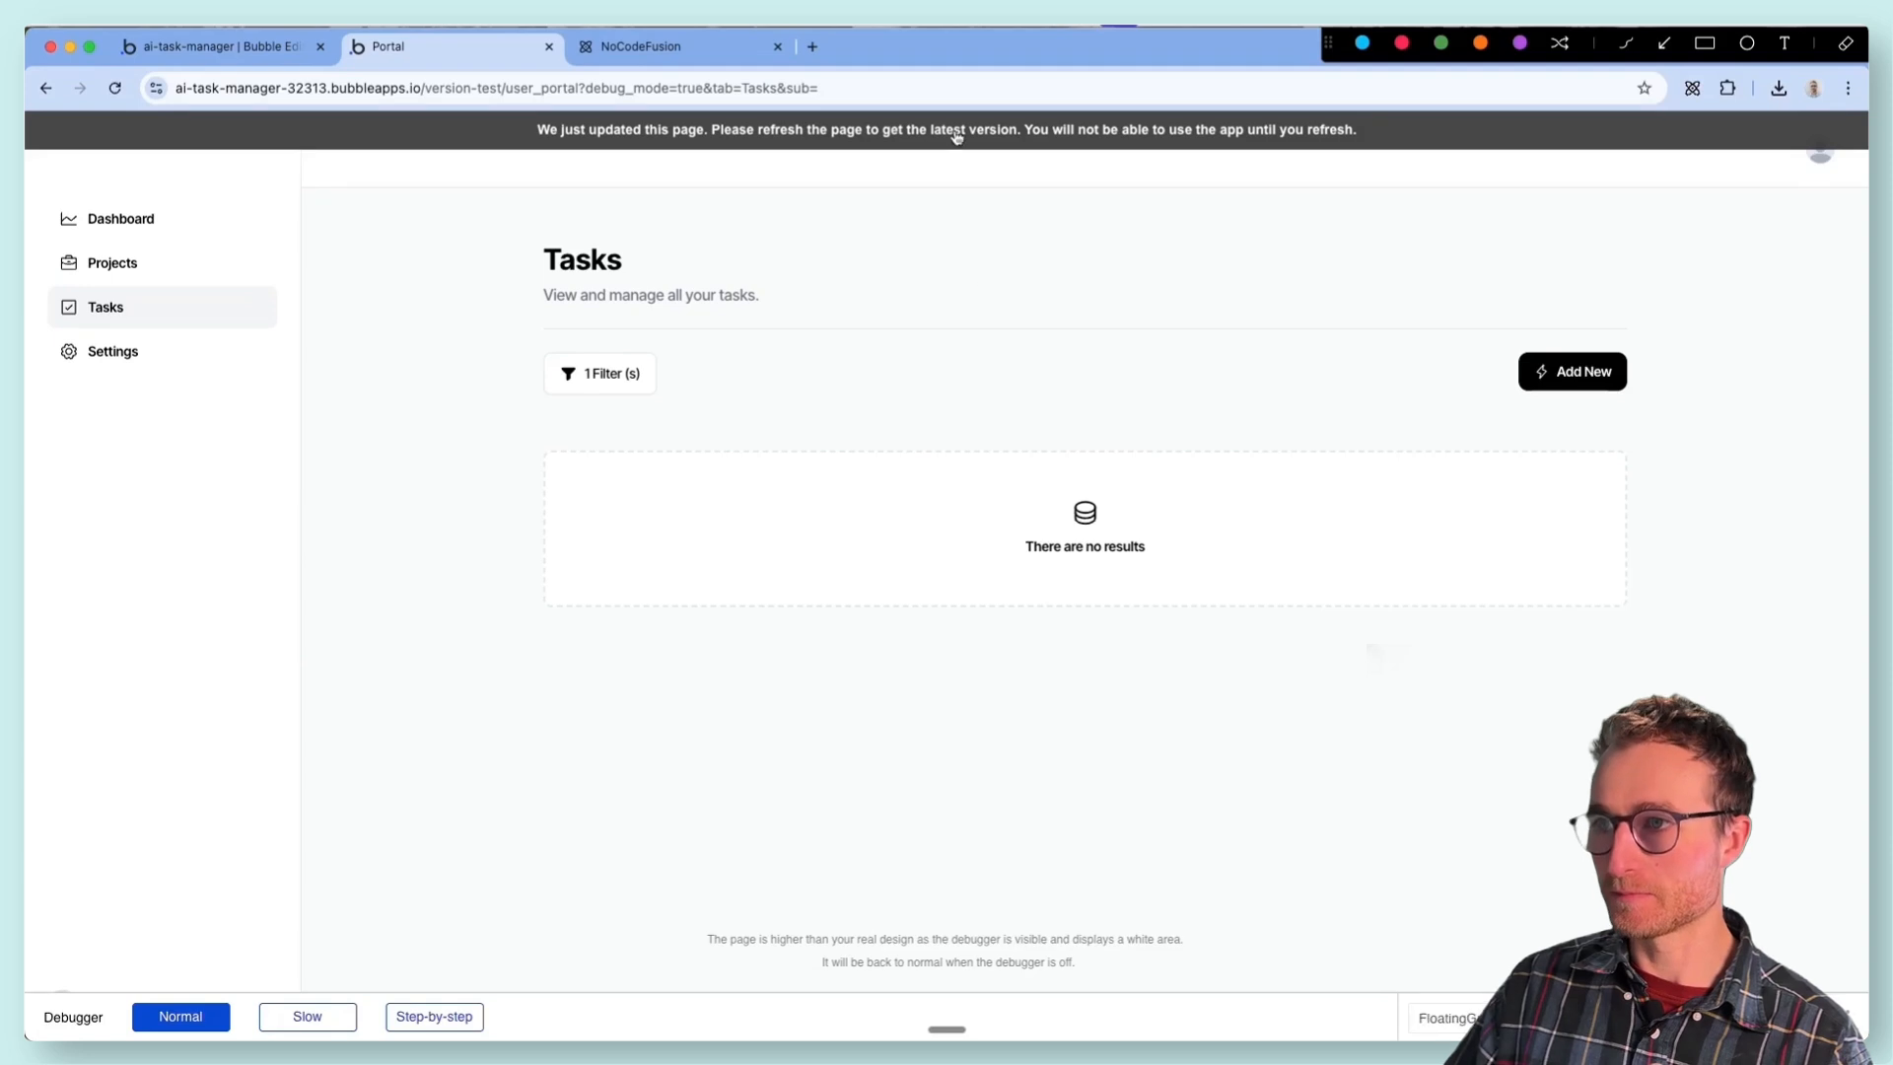
click(1562, 367)
click(1041, 352)
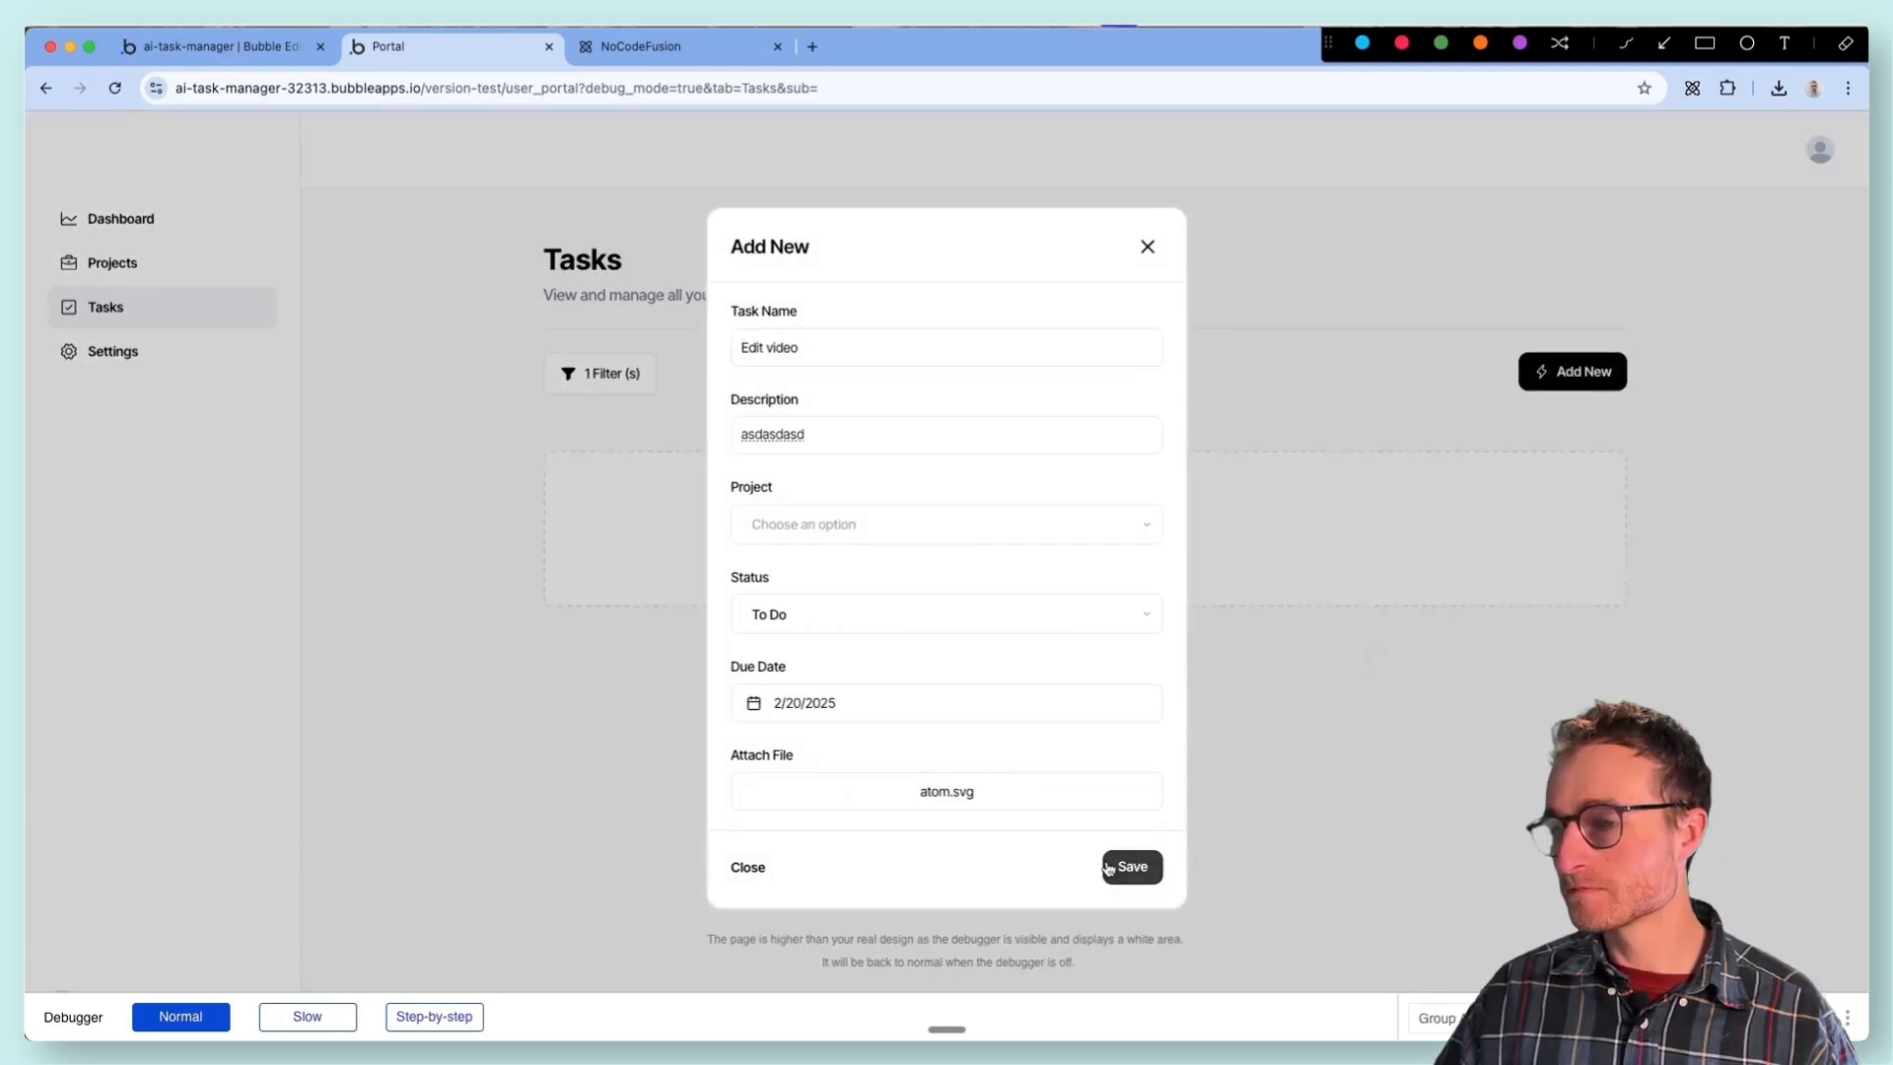
click(1114, 868)
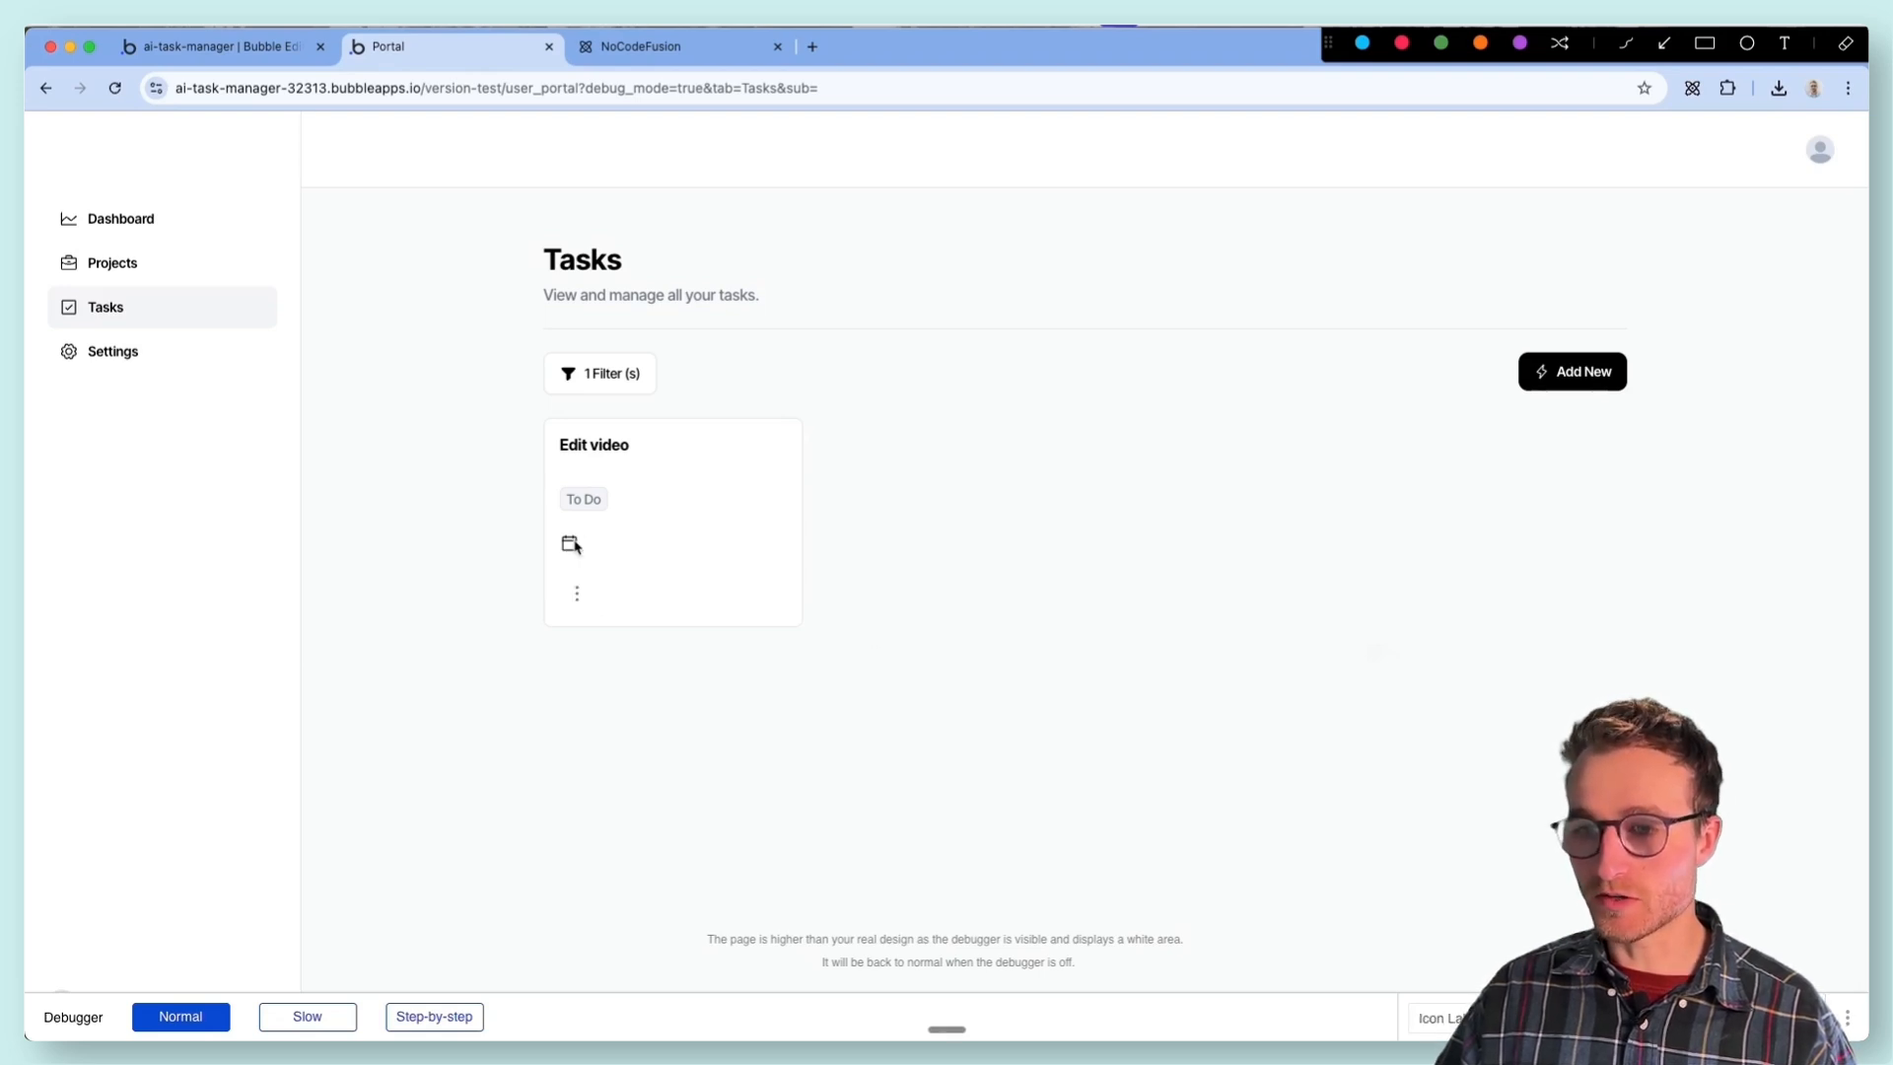
- Test opening and closing the Filters popup on the preview's Tasks page
click(627, 382)
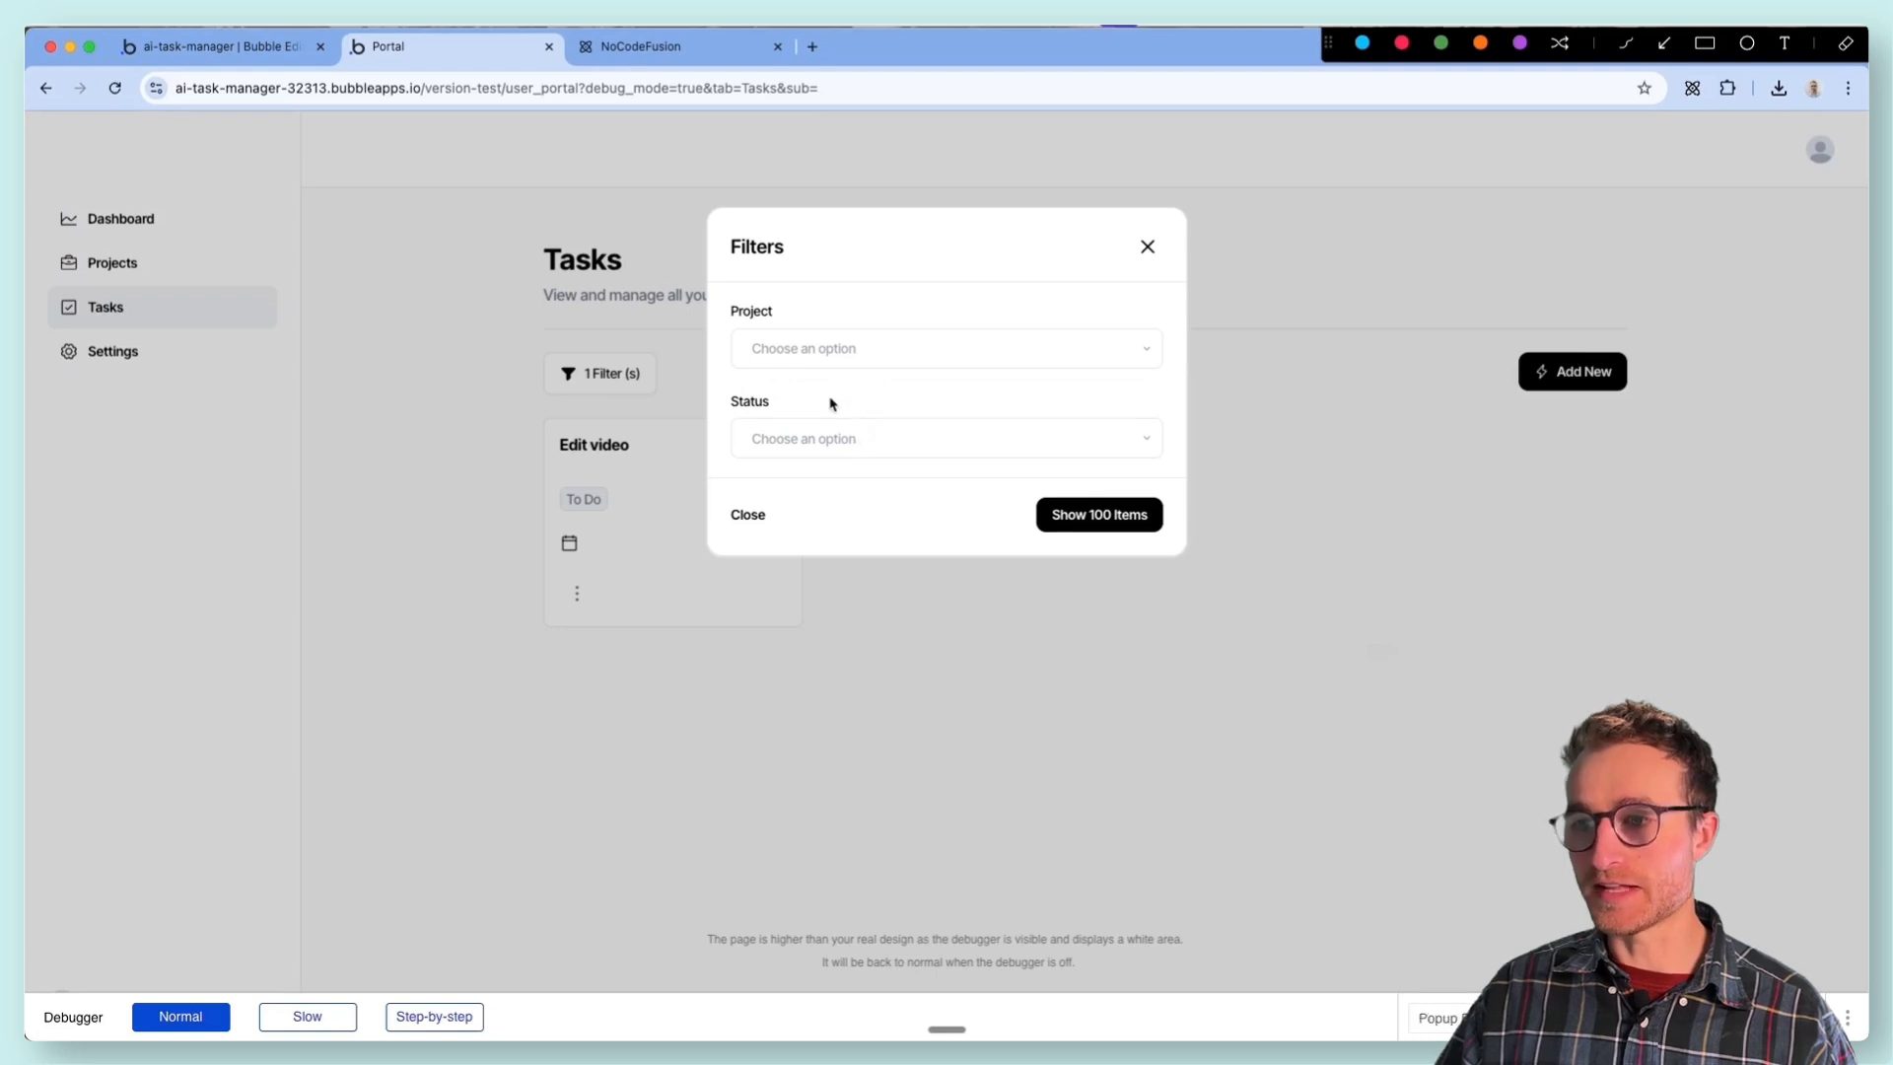
click(1146, 249)
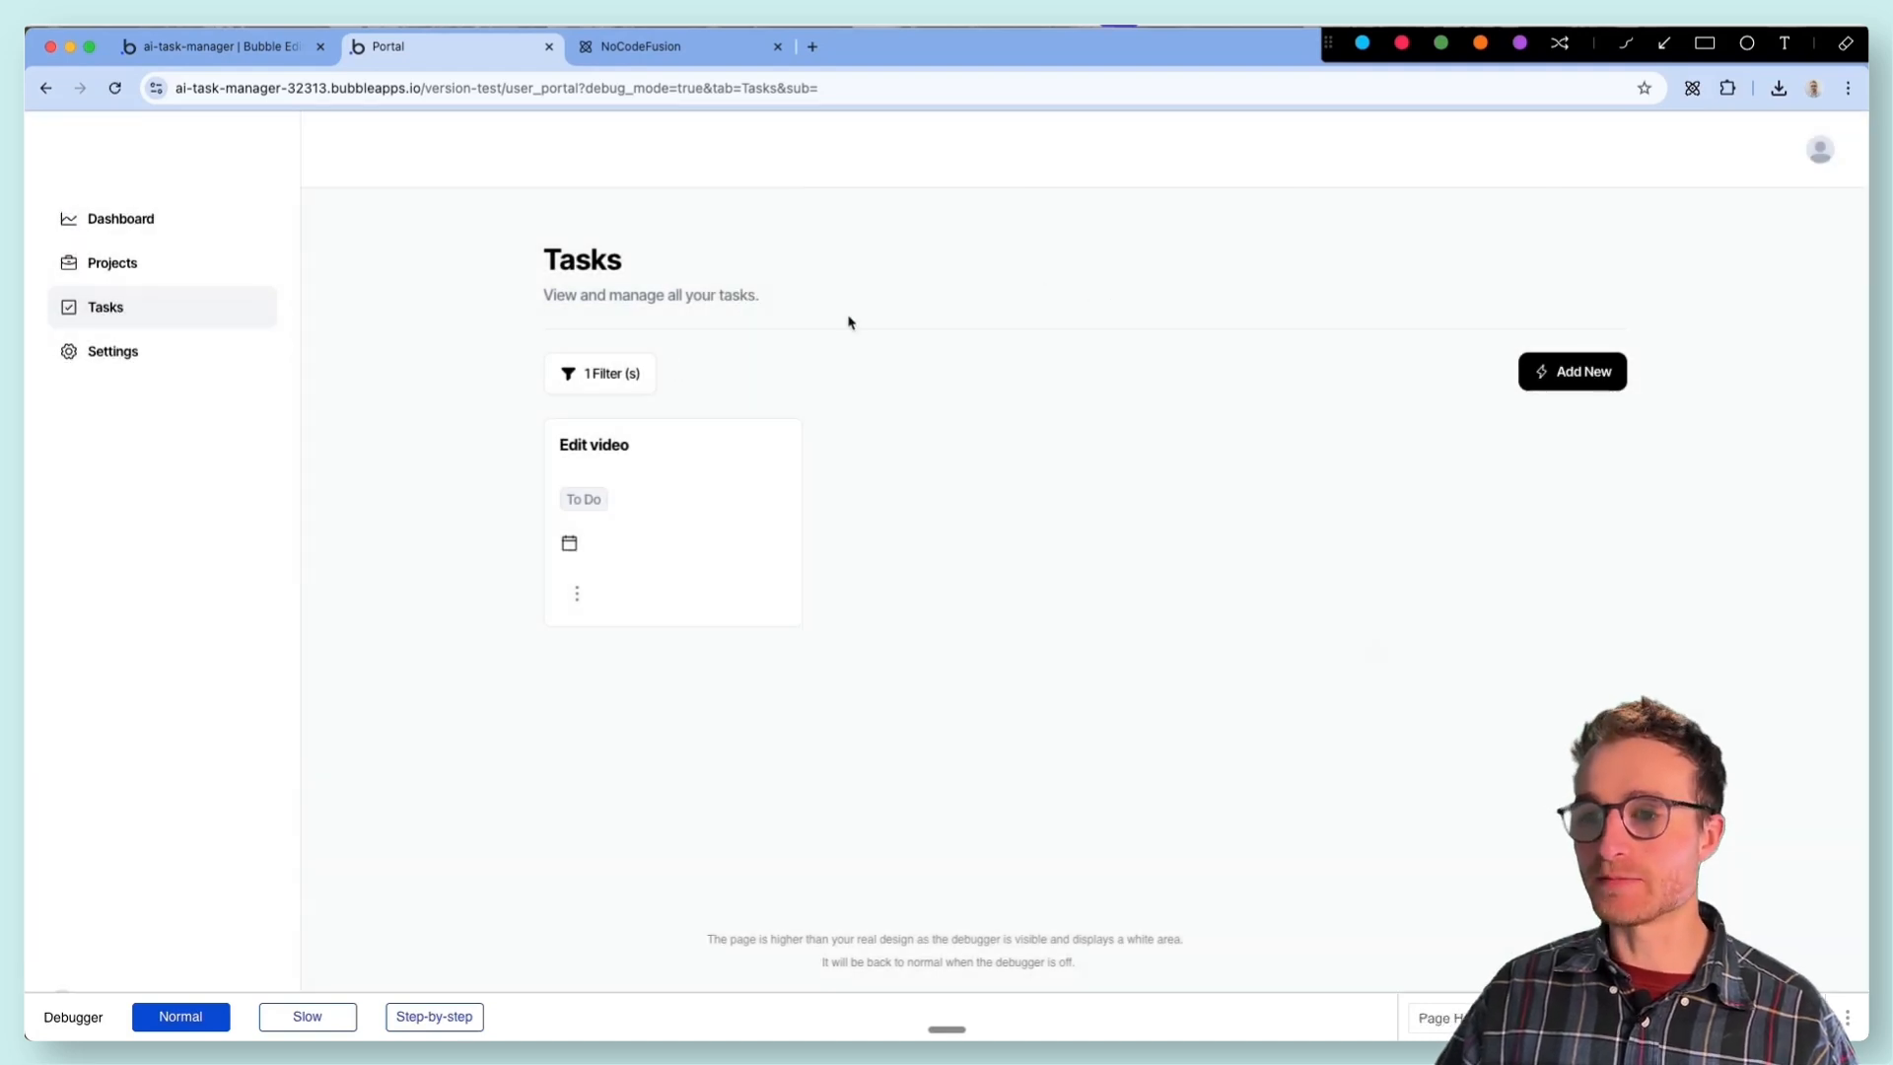
click(623, 379)
click(1134, 259)
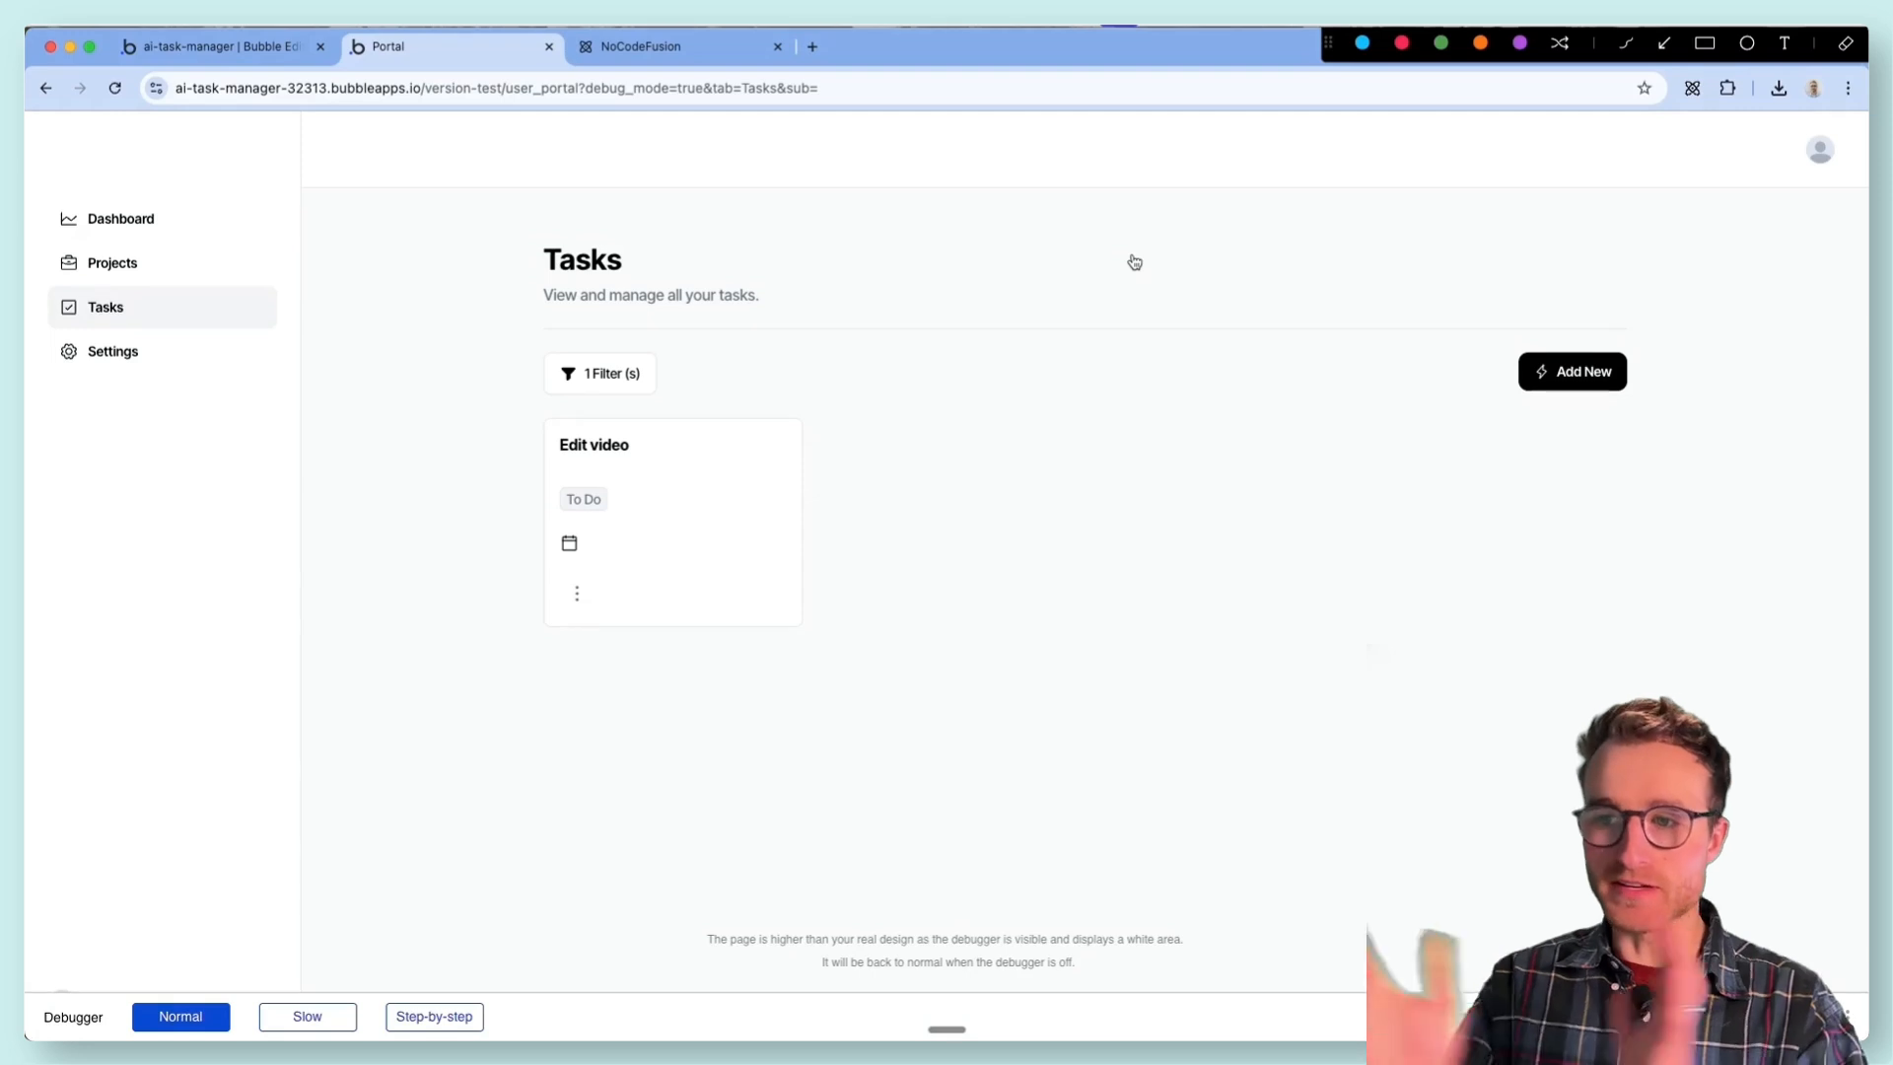
click(568, 376)
click(1133, 258)
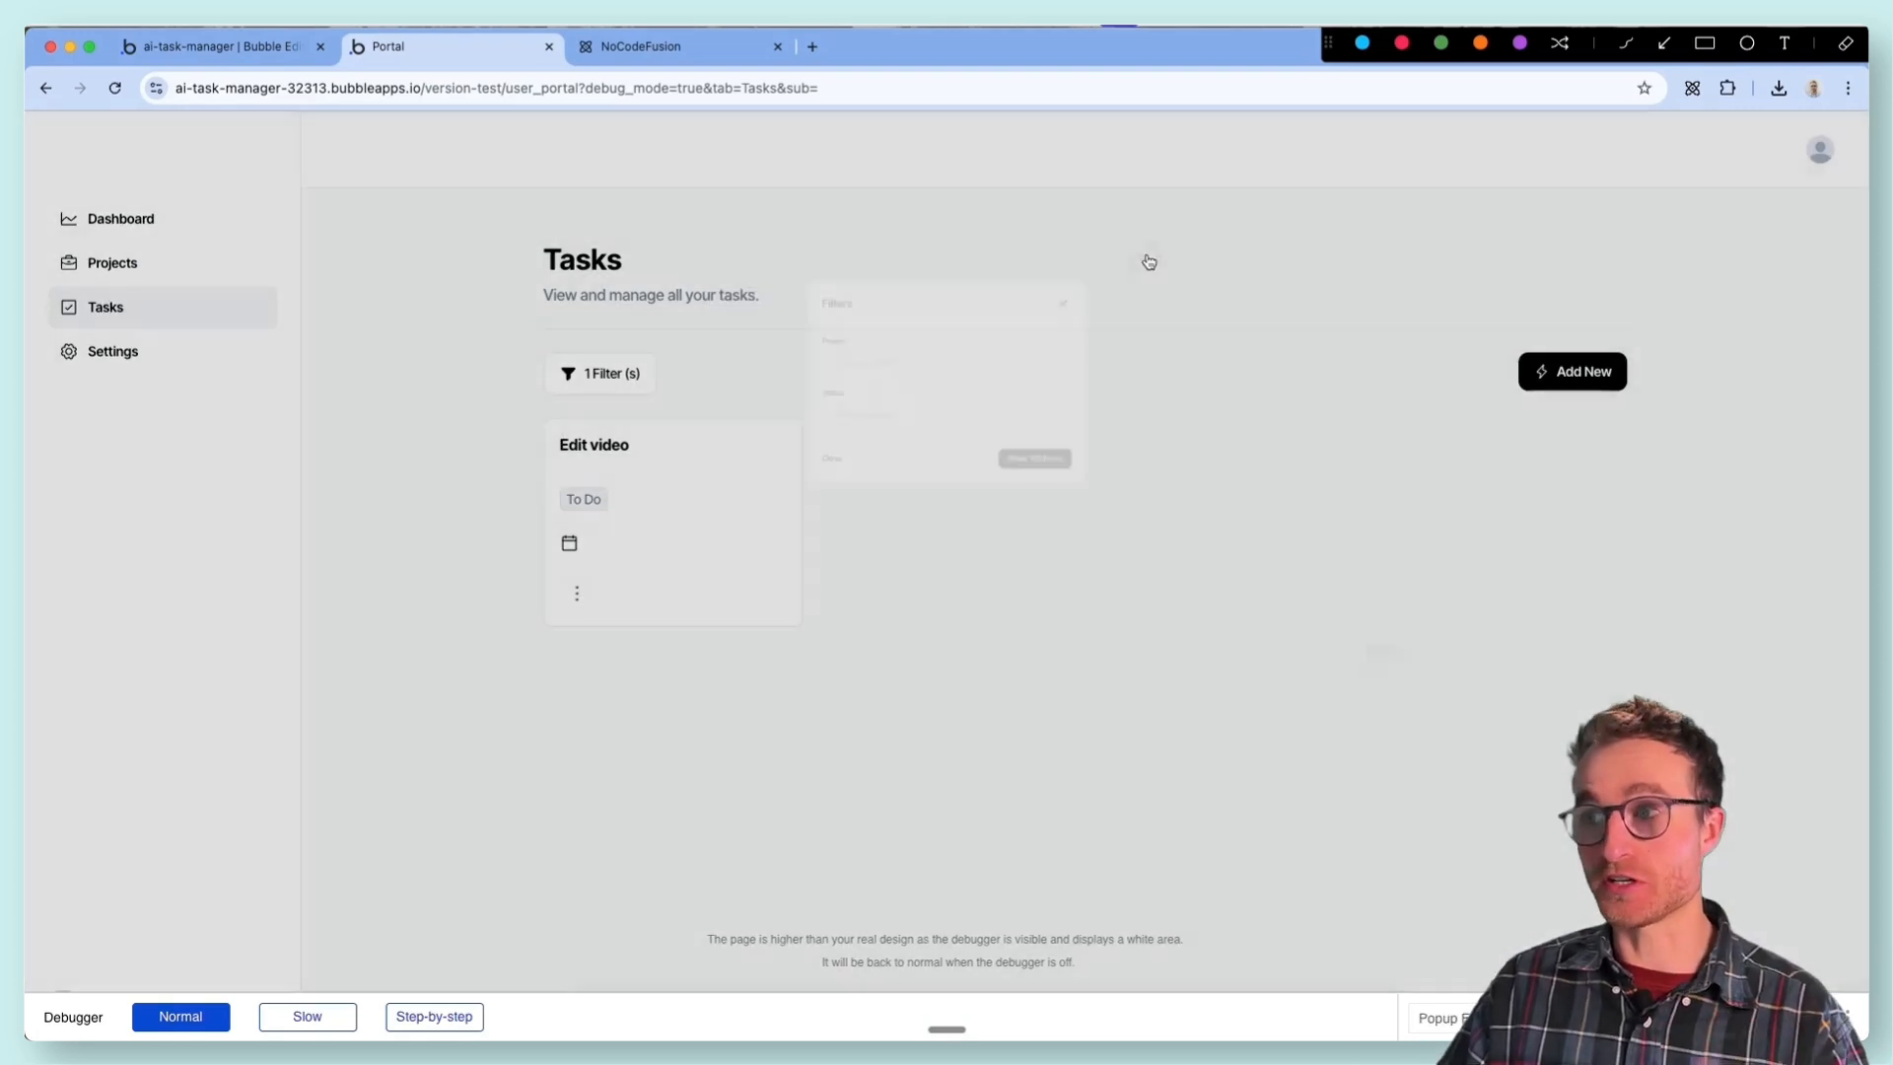
- Return to the Bubble editor and inspect the Filter button's workflow and its Animate Popup Filter action
click(217, 46)
click(809, 362)
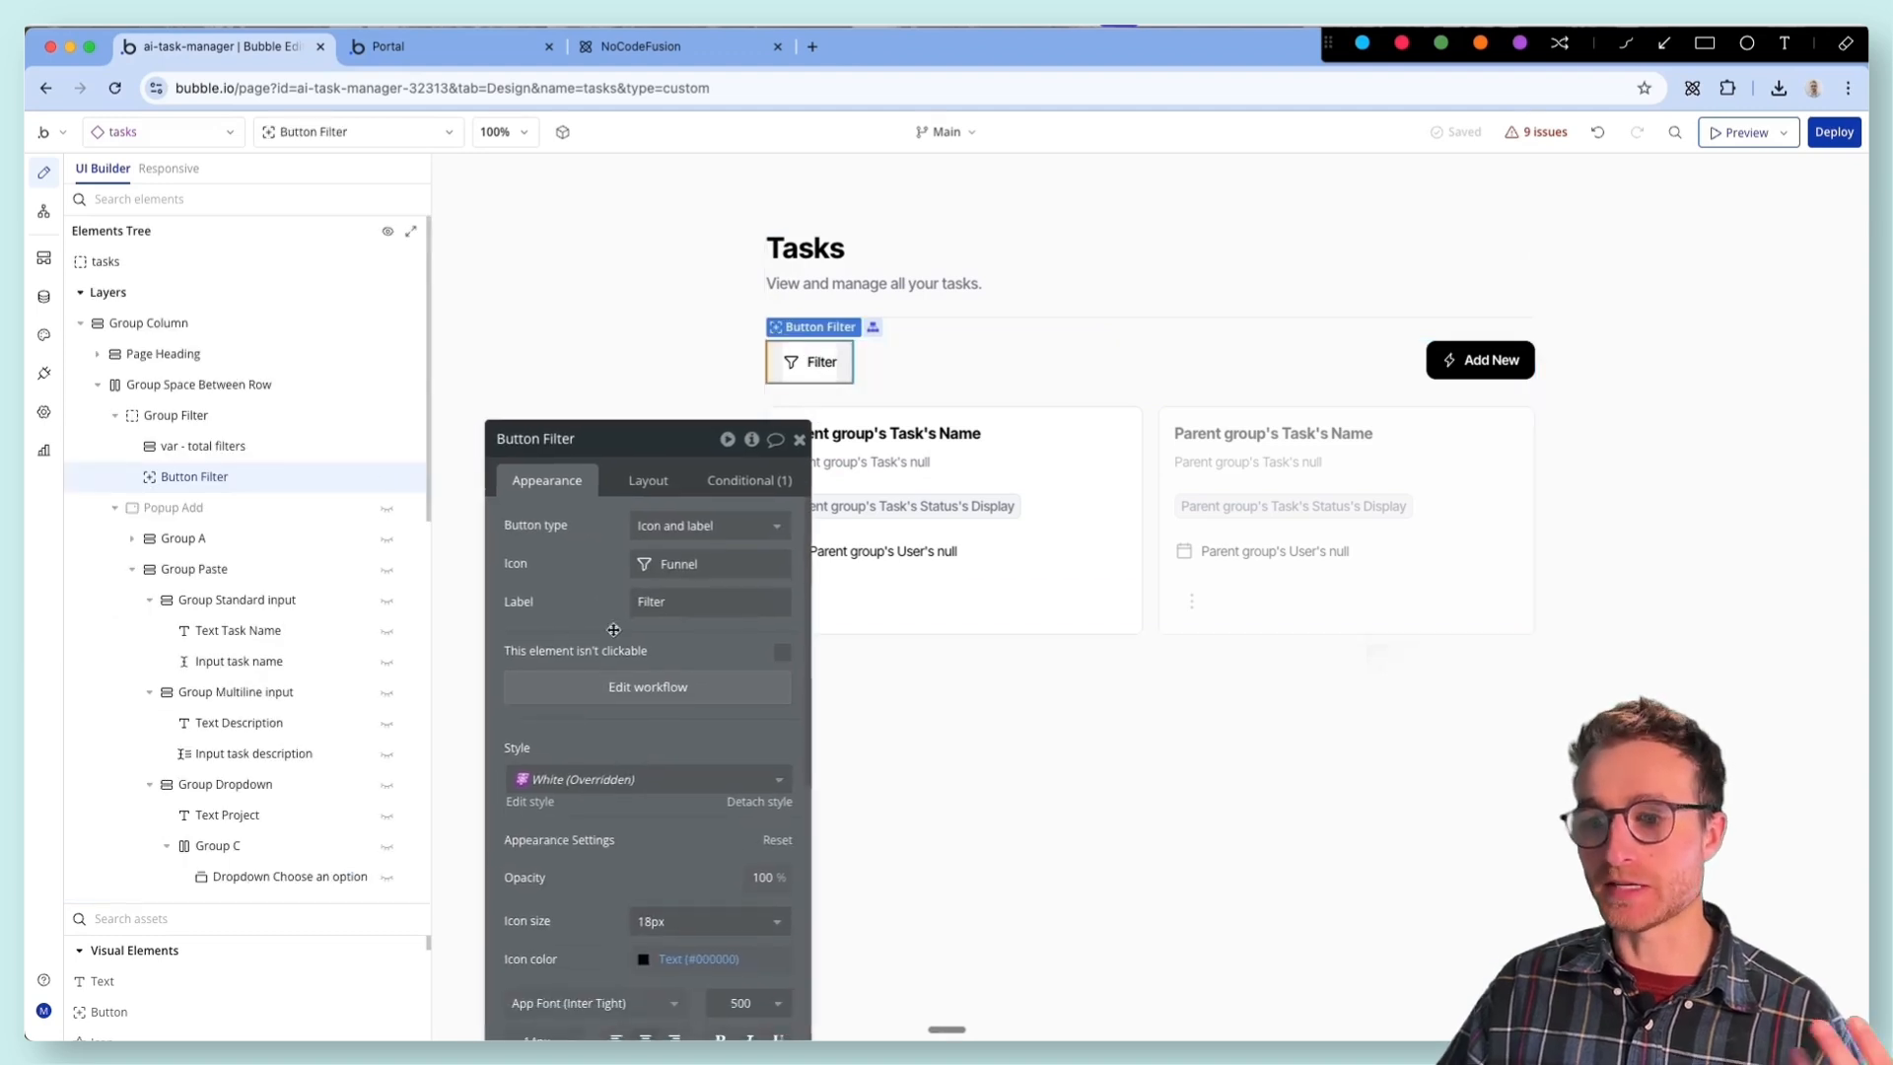
click(752, 439)
click(863, 554)
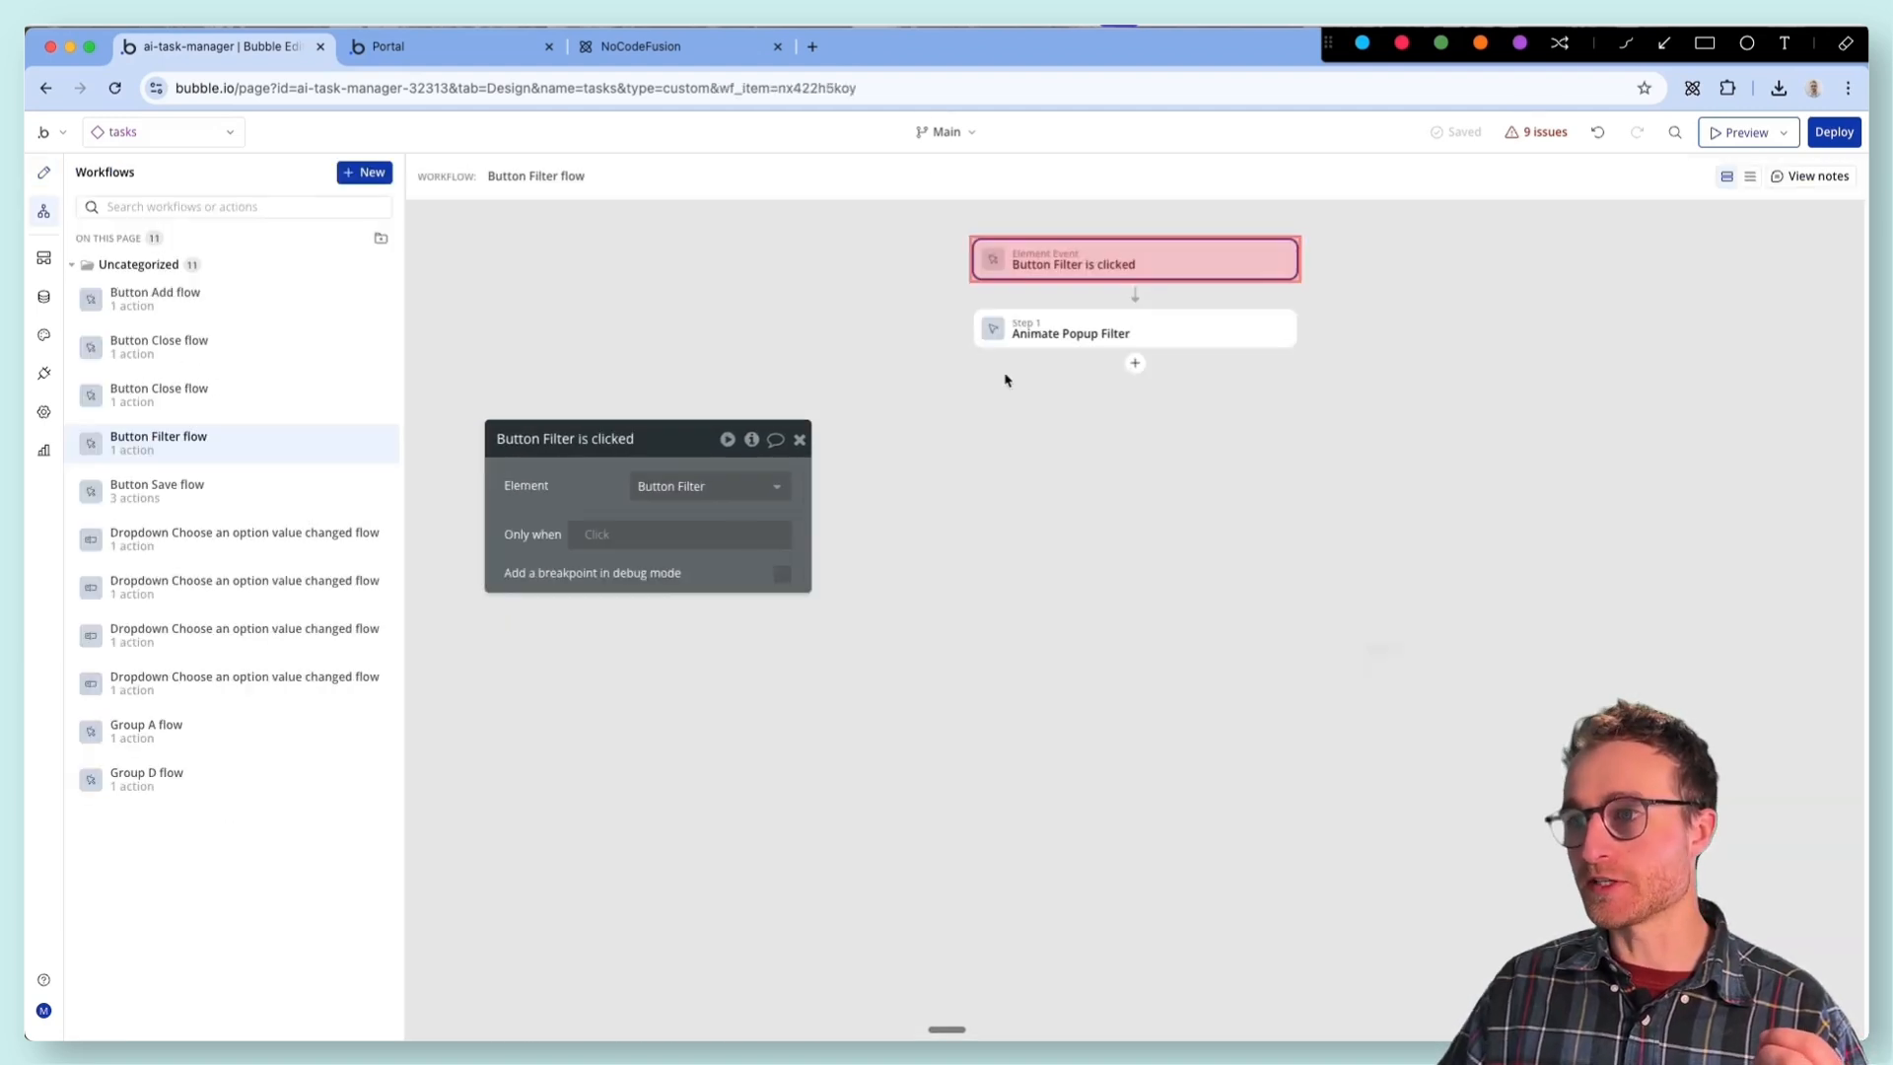
click(1042, 340)
- Give the Filters popup's Status dropdown dynamic choices of type TaskStatus, with All TaskStatus as source and Current option's Display as caption
click(44, 173)
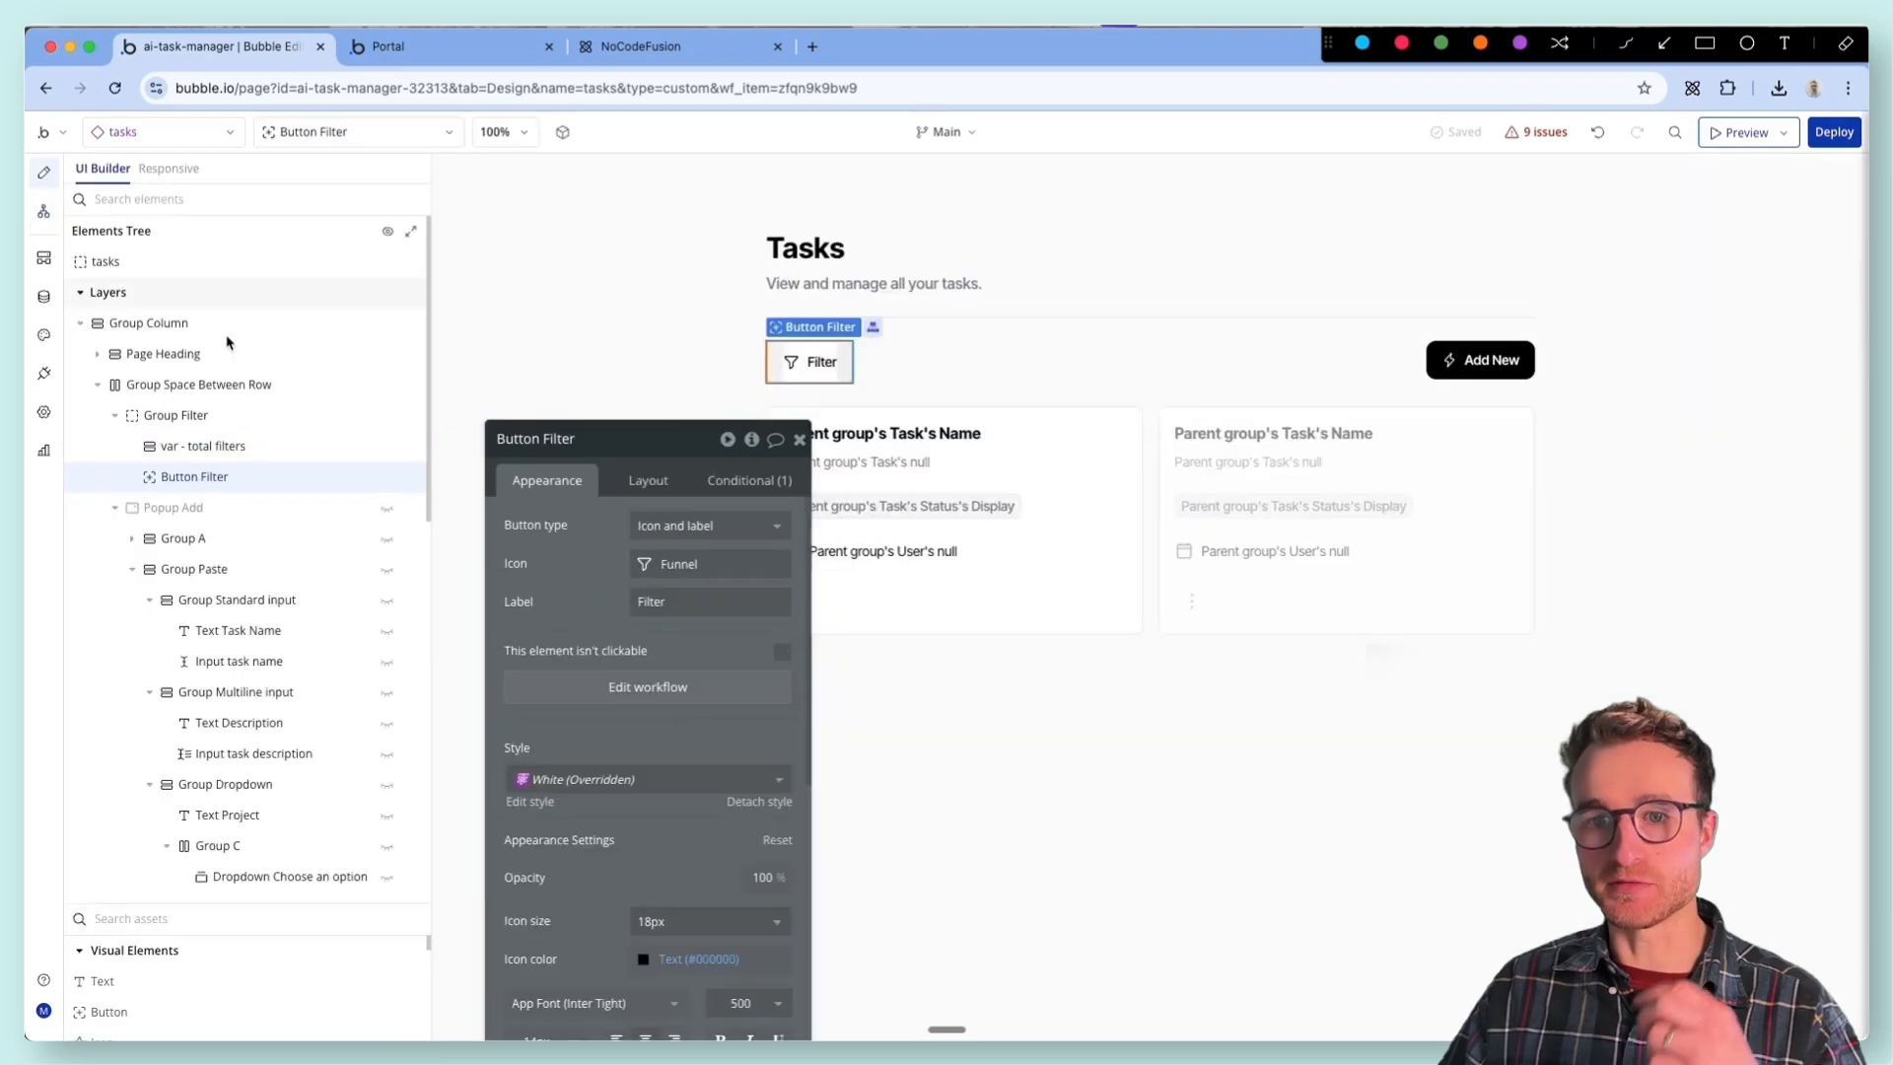
click(300, 143)
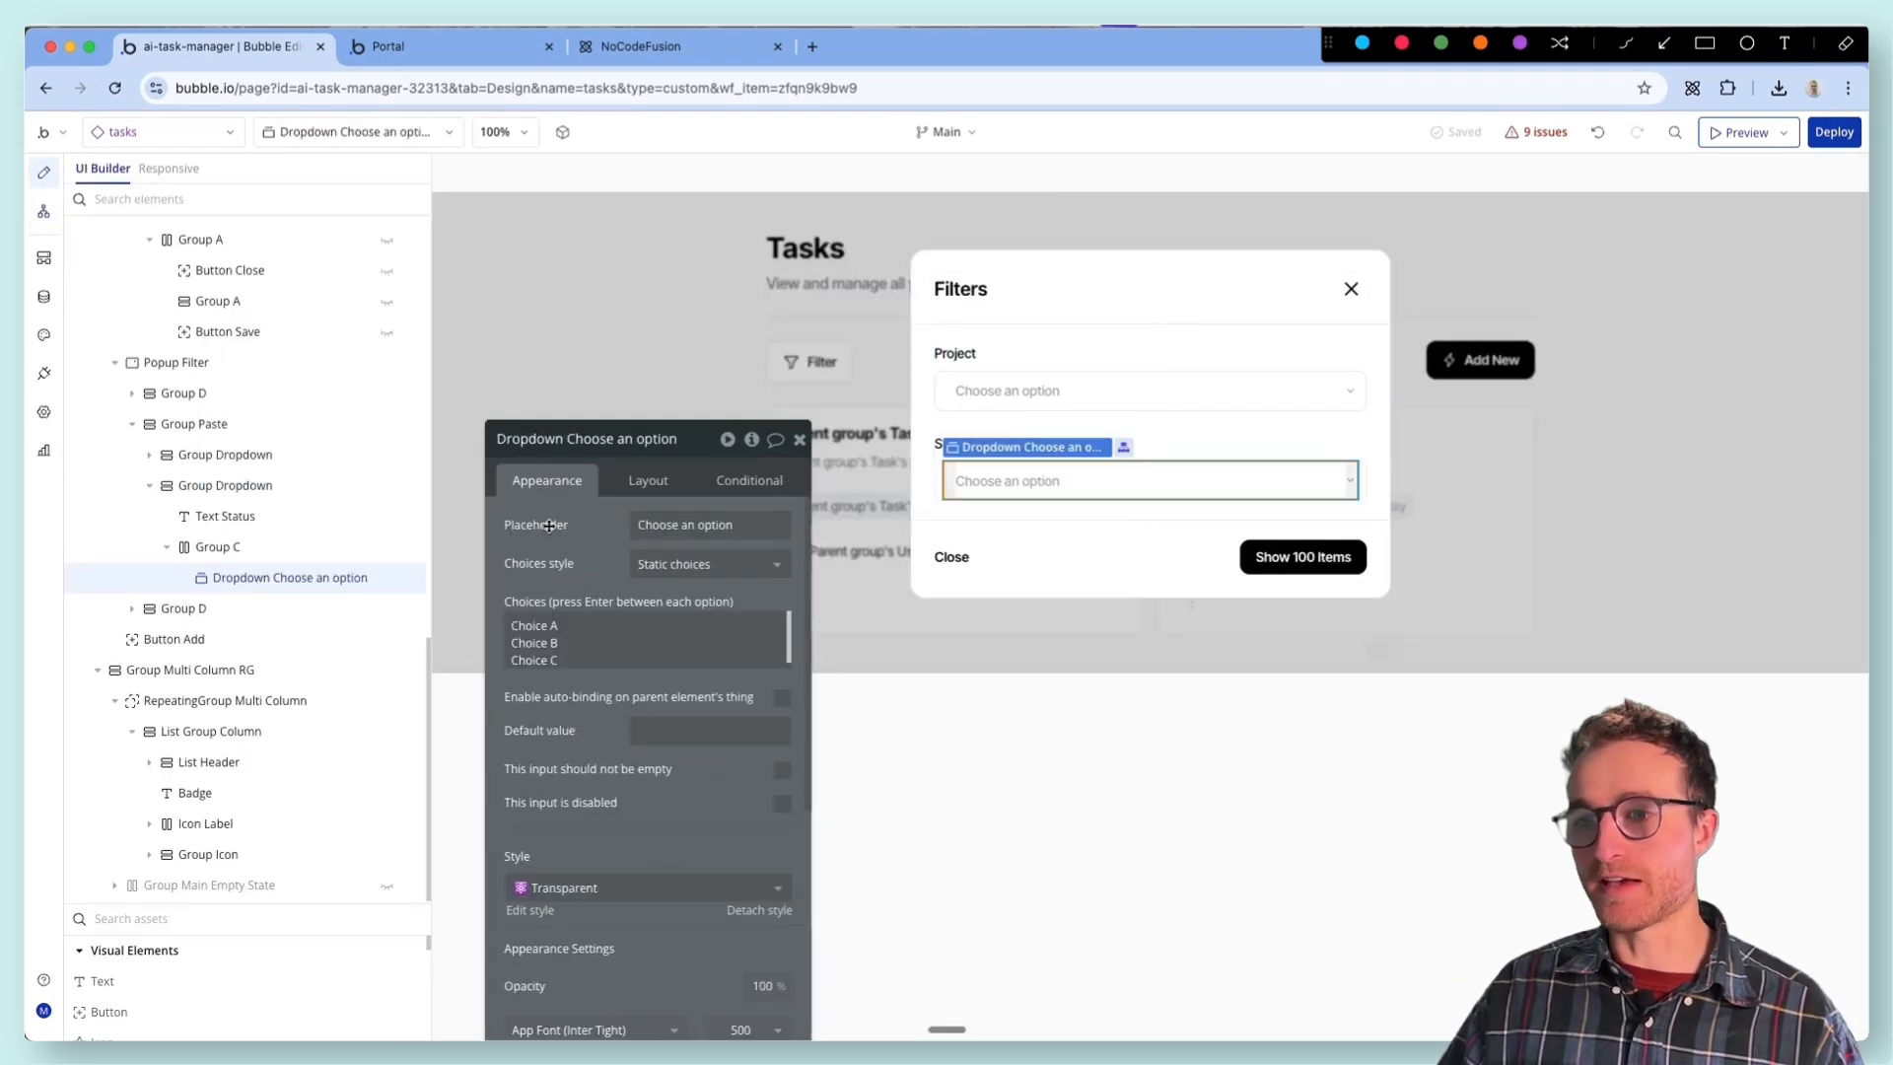
drag(672, 439, 652, 274)
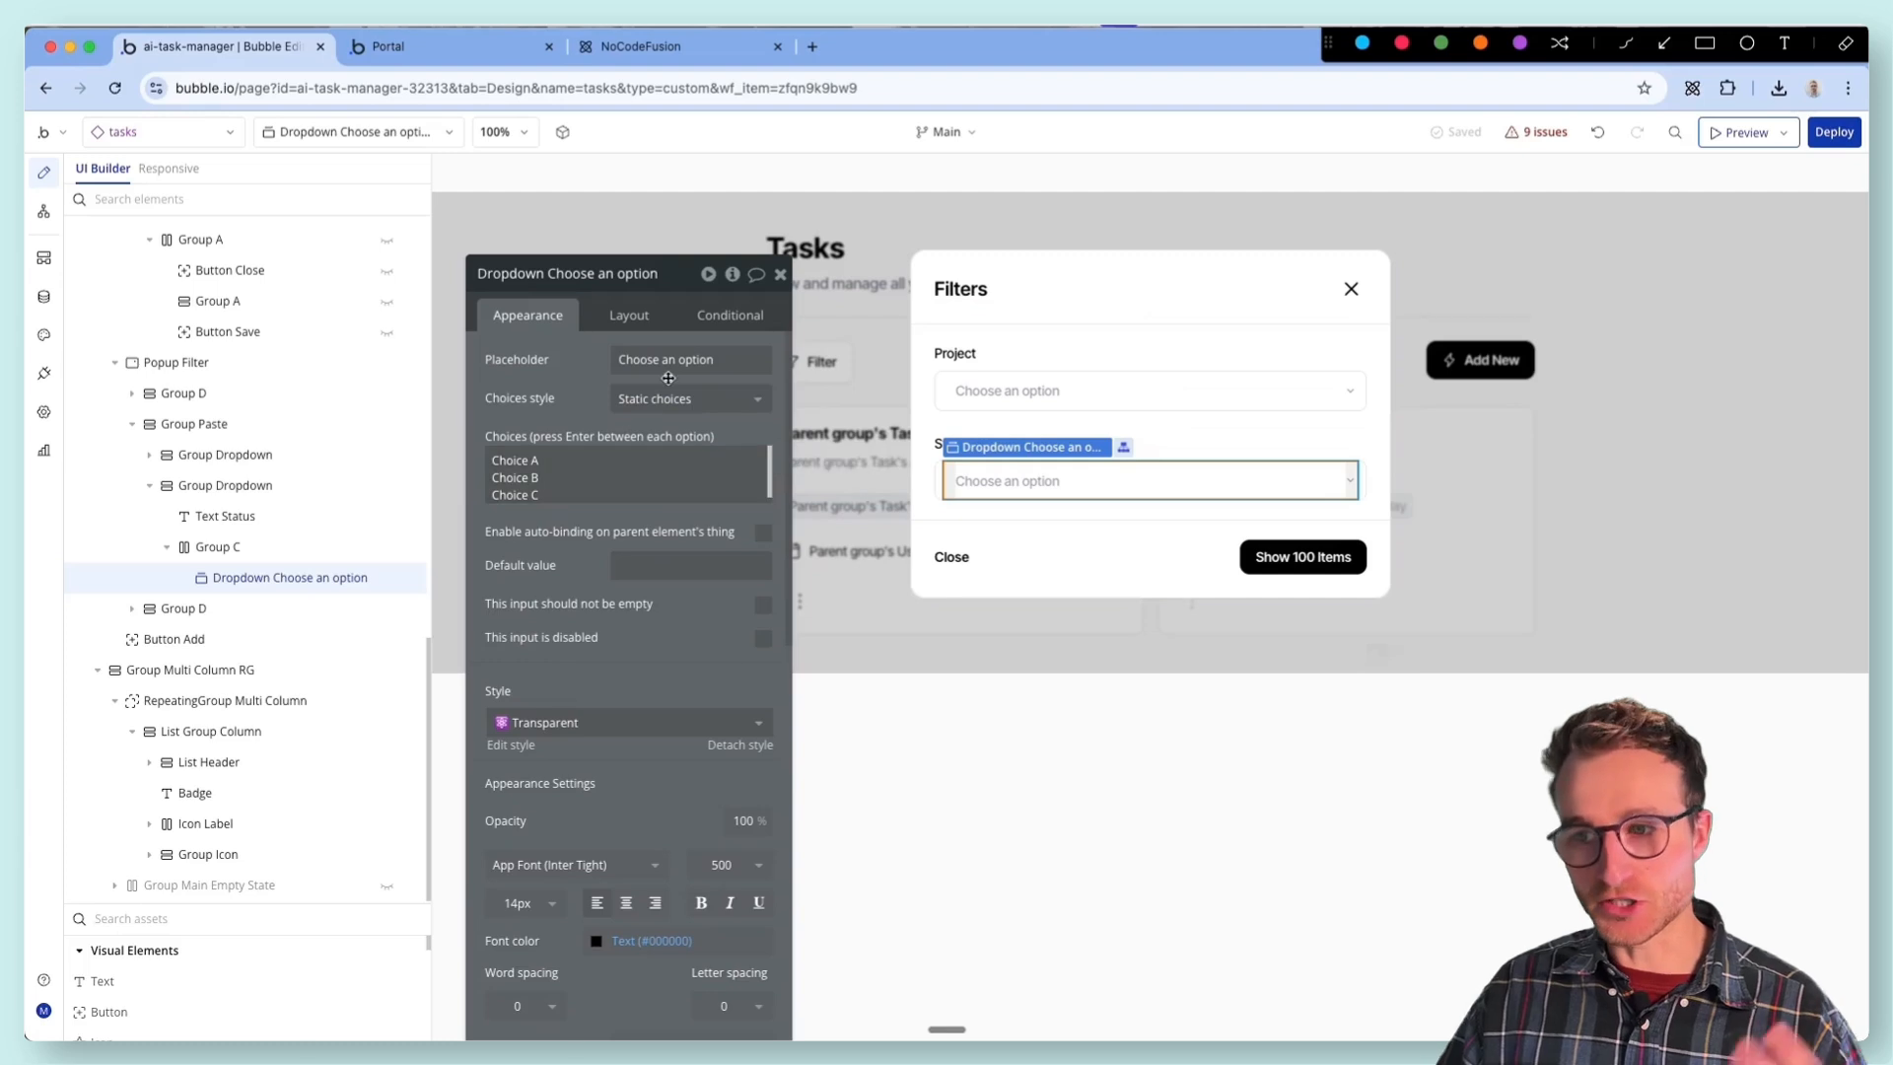
click(690, 398)
click(668, 487)
click(685, 435)
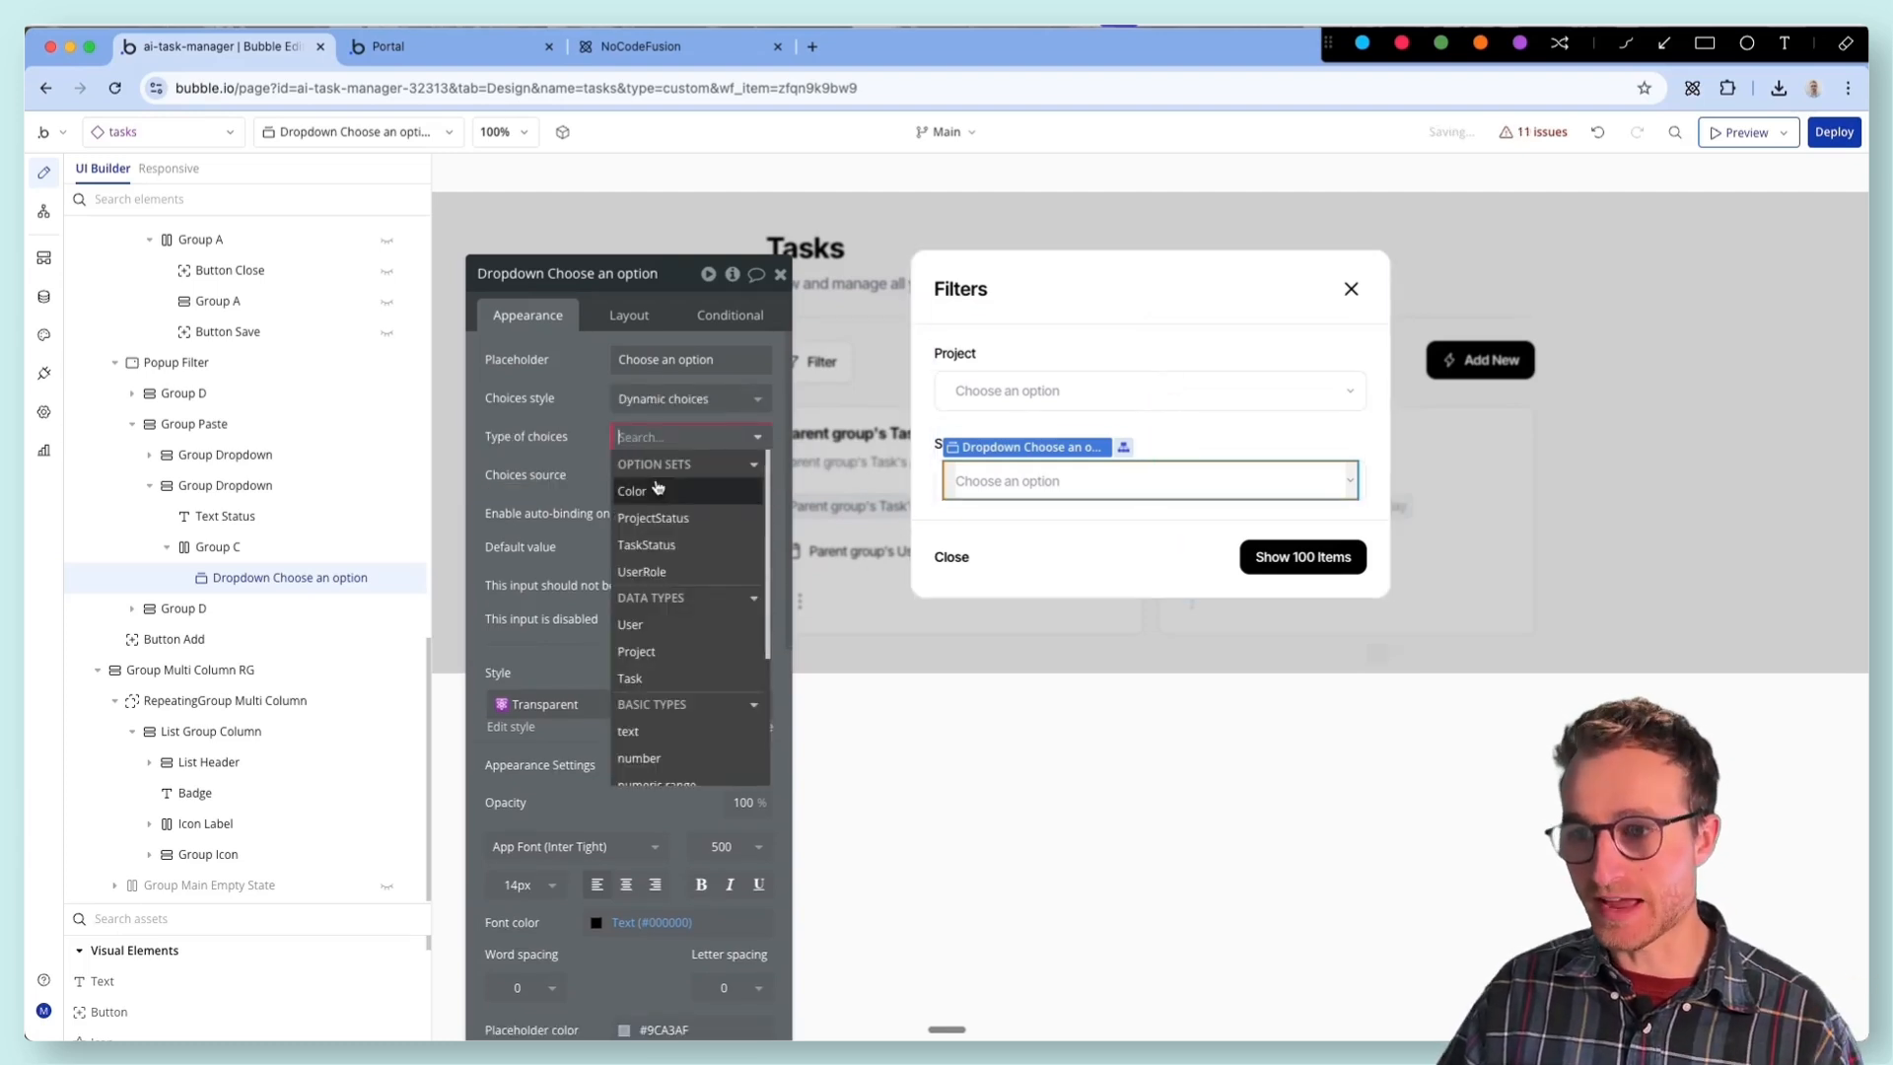
click(671, 555)
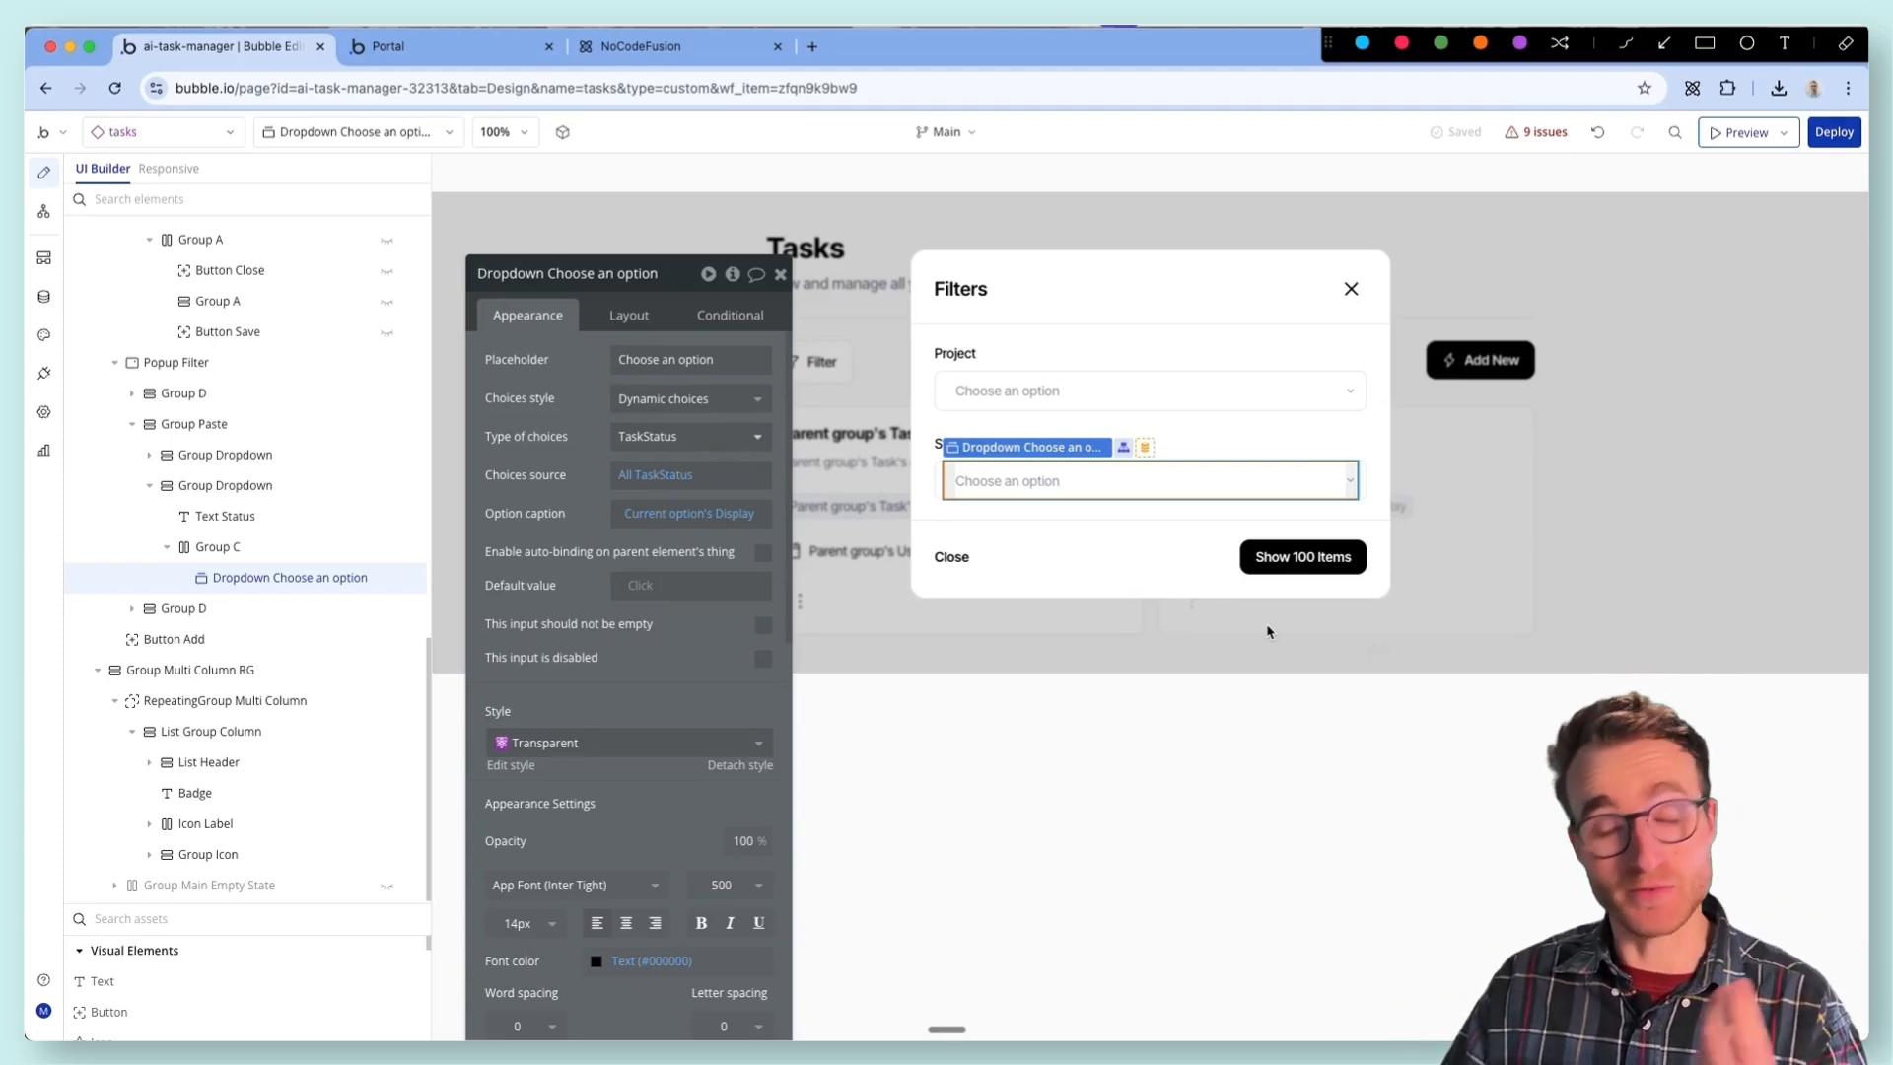
- Create a click workflow for the Filters popup's Show 100 Items button and open it for editing
click(1278, 564)
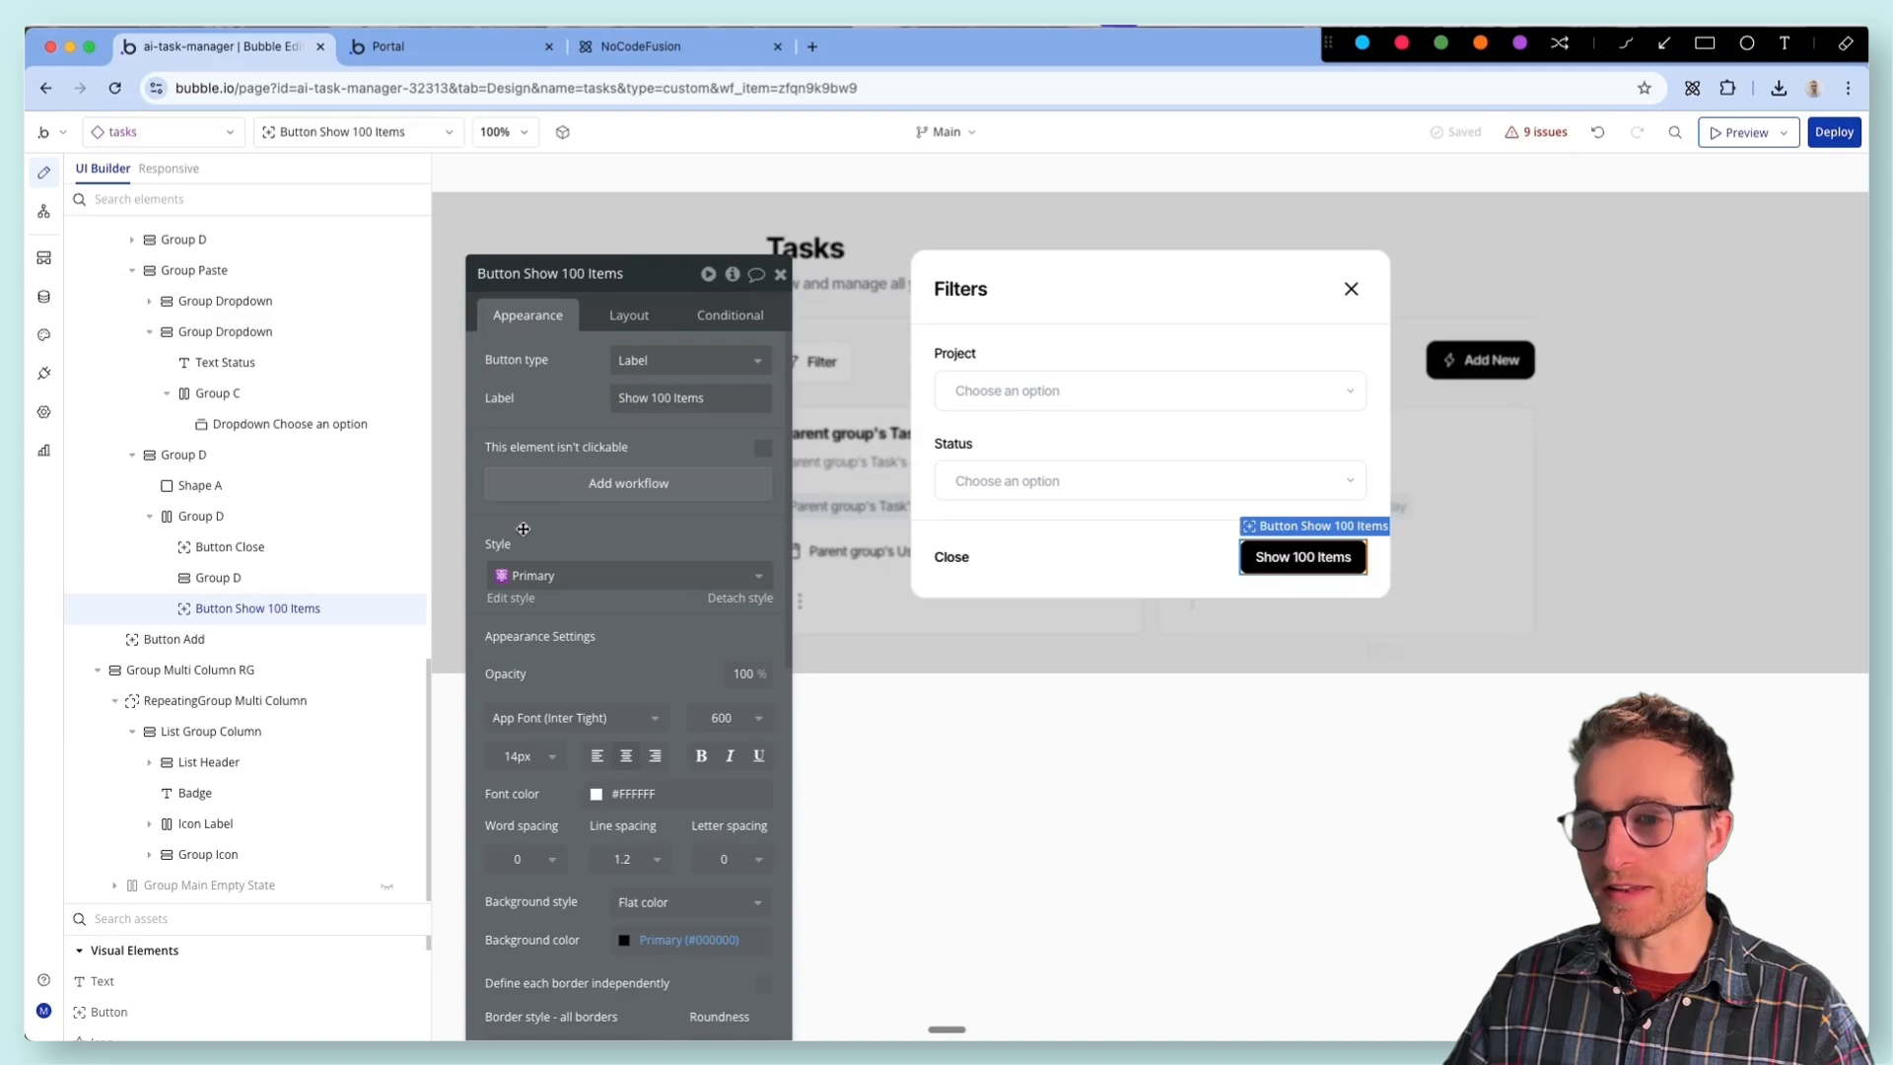
drag(561, 442, 441, 659)
click(455, 680)
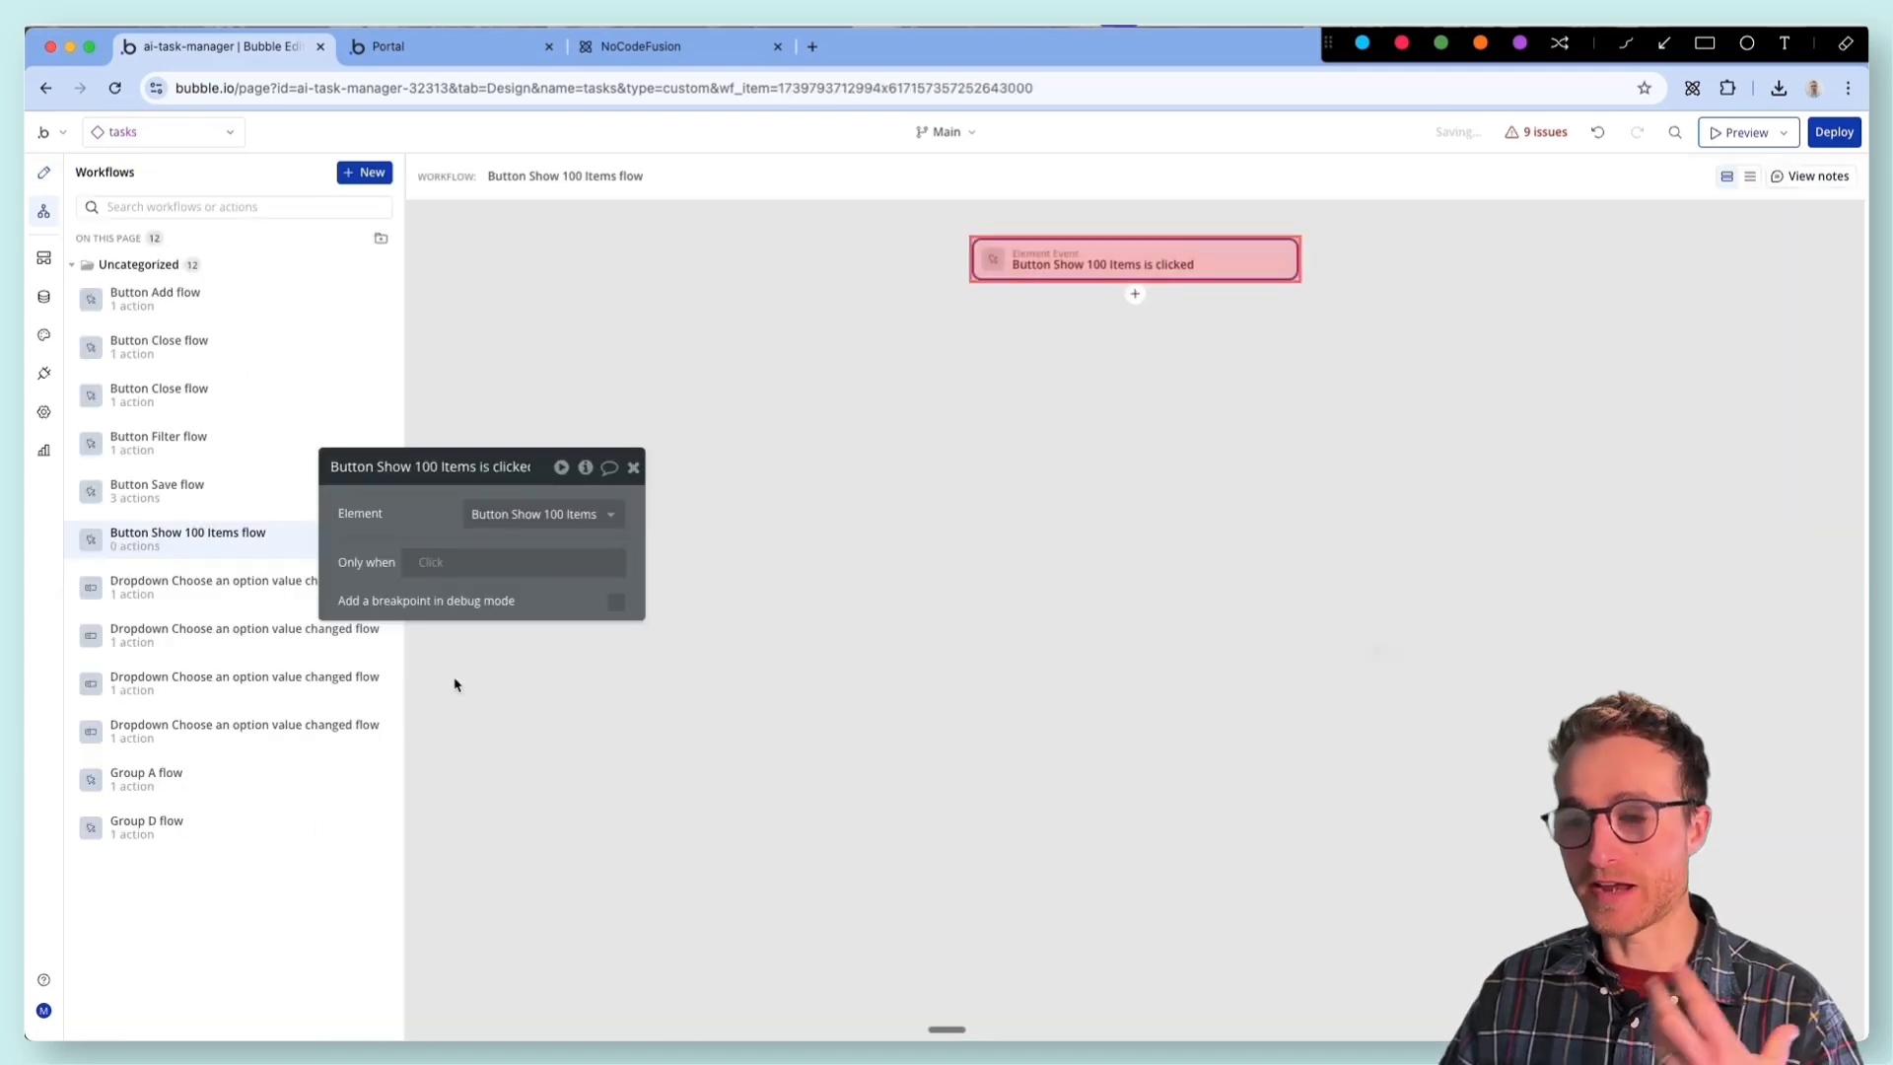
click(43, 173)
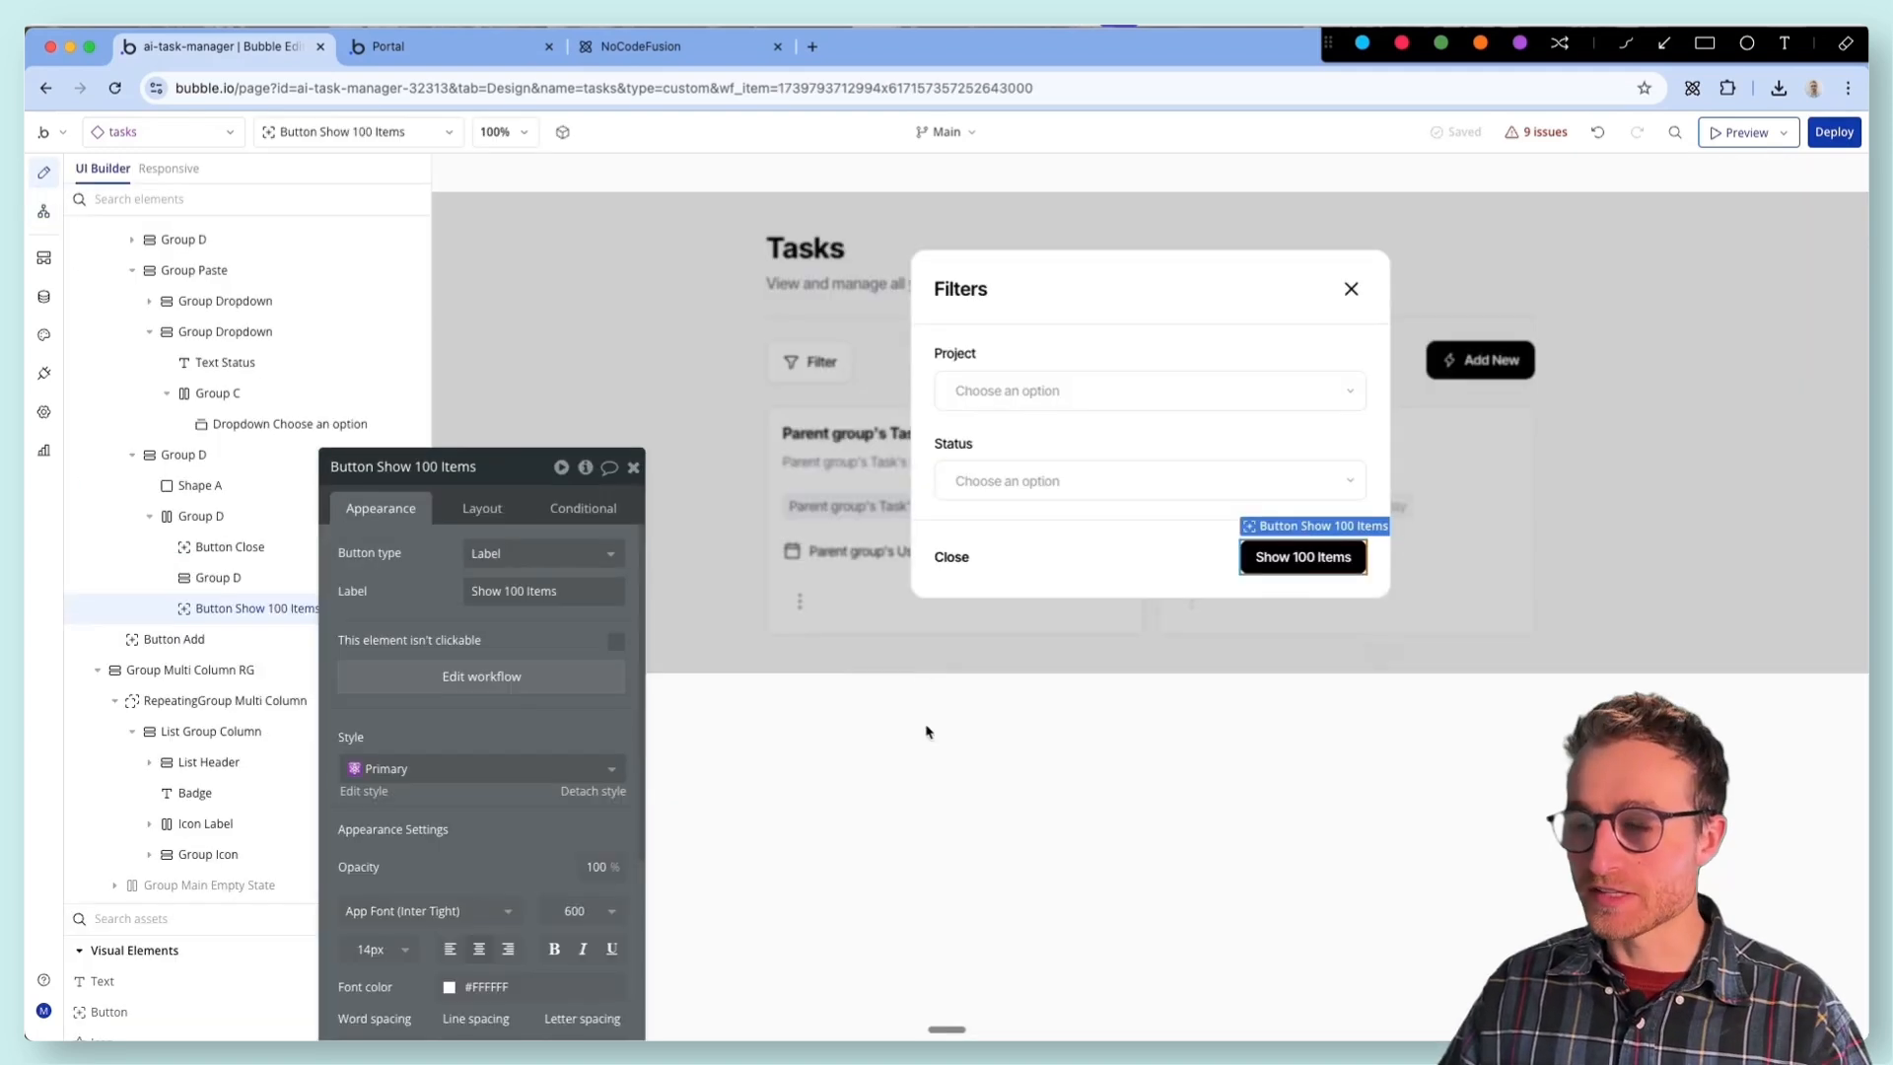
click(521, 676)
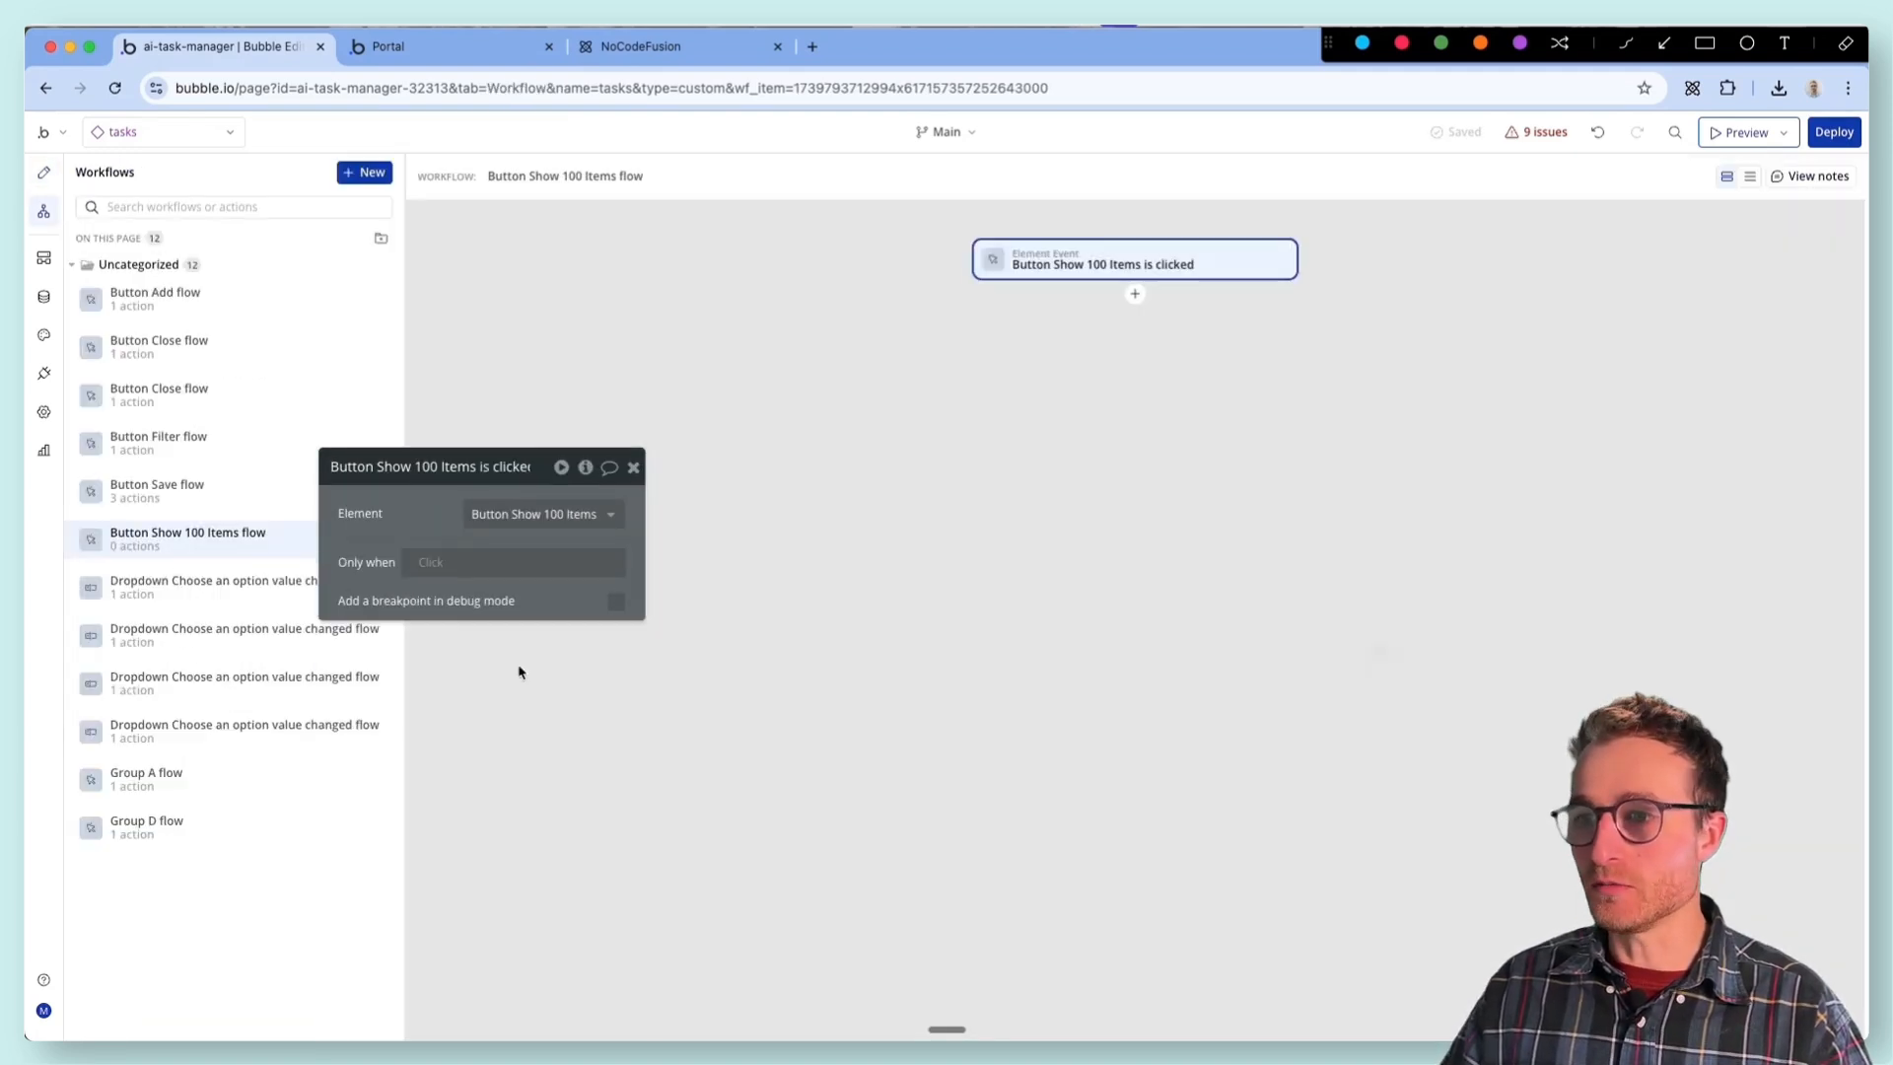
- Add a Display list in a repeating group action for RepeatingGroup Multi Column to the Show 100 Items workflow
click(1134, 294)
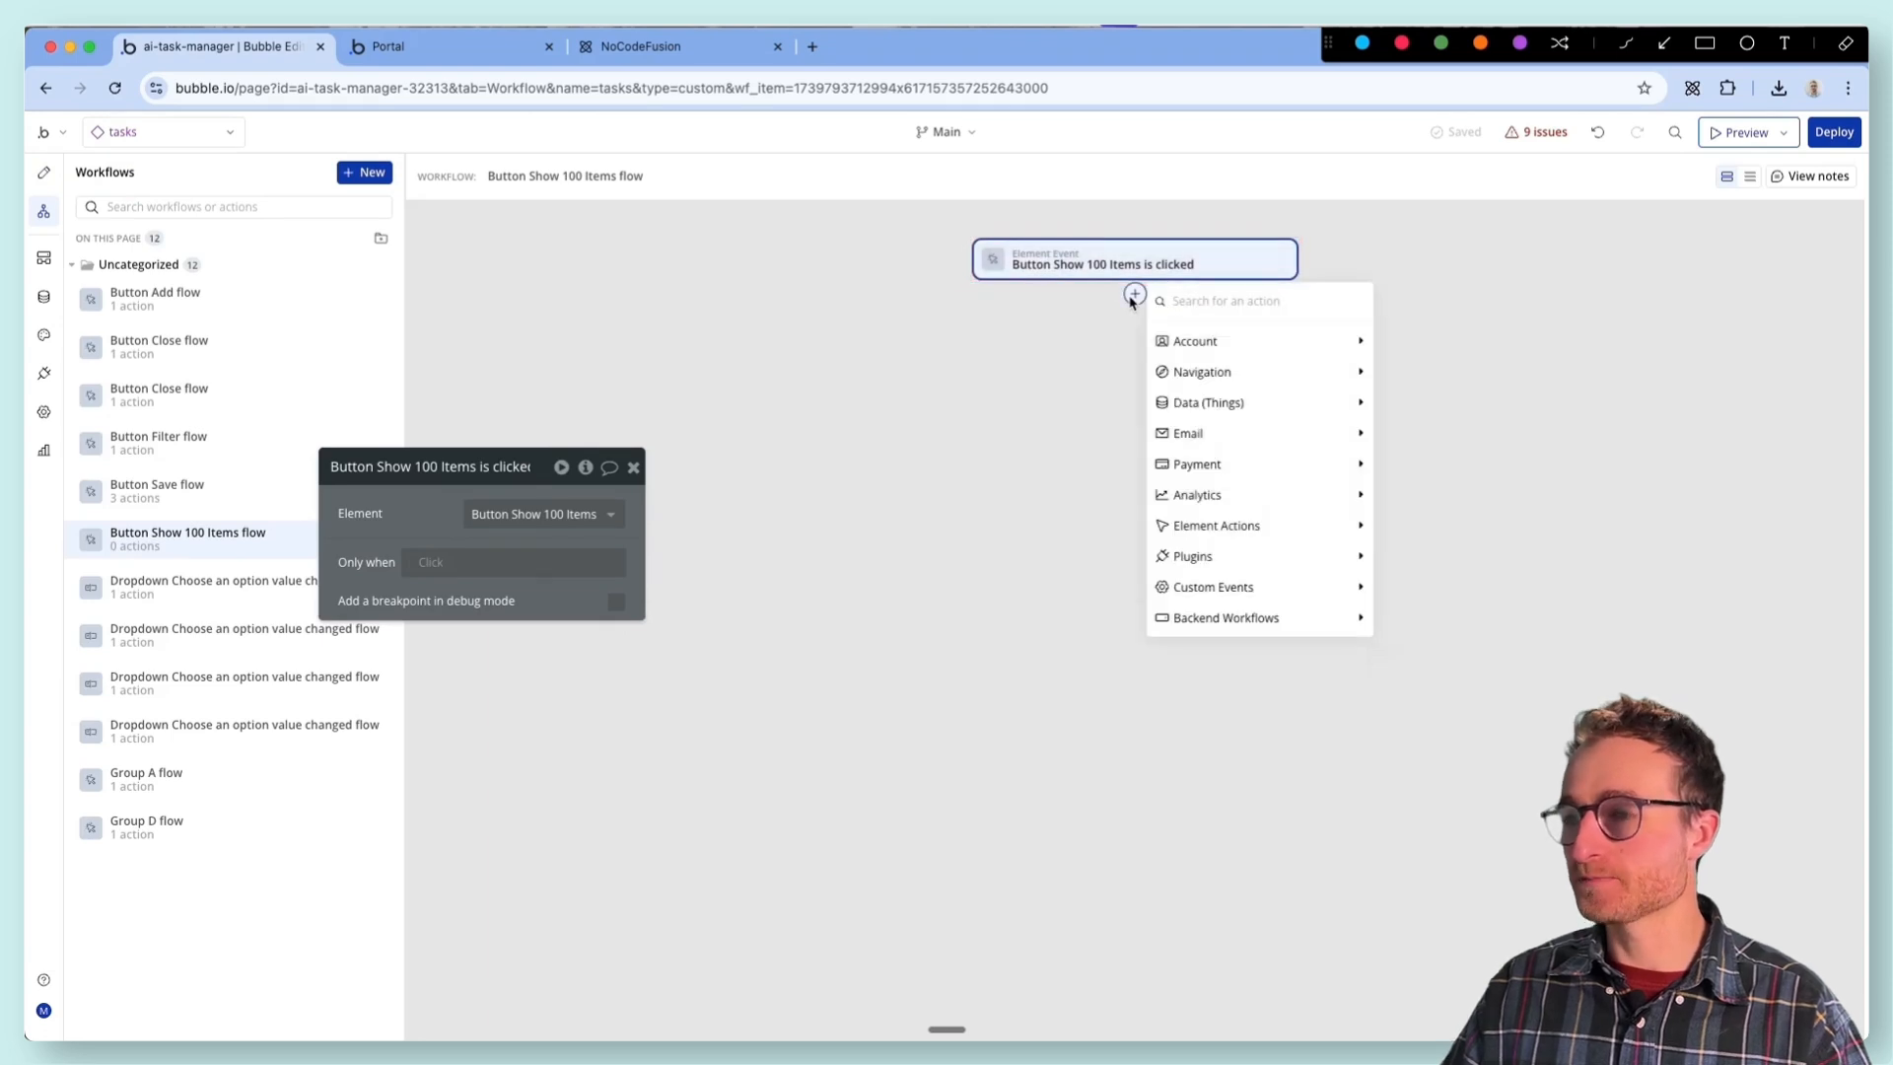
text(displ)
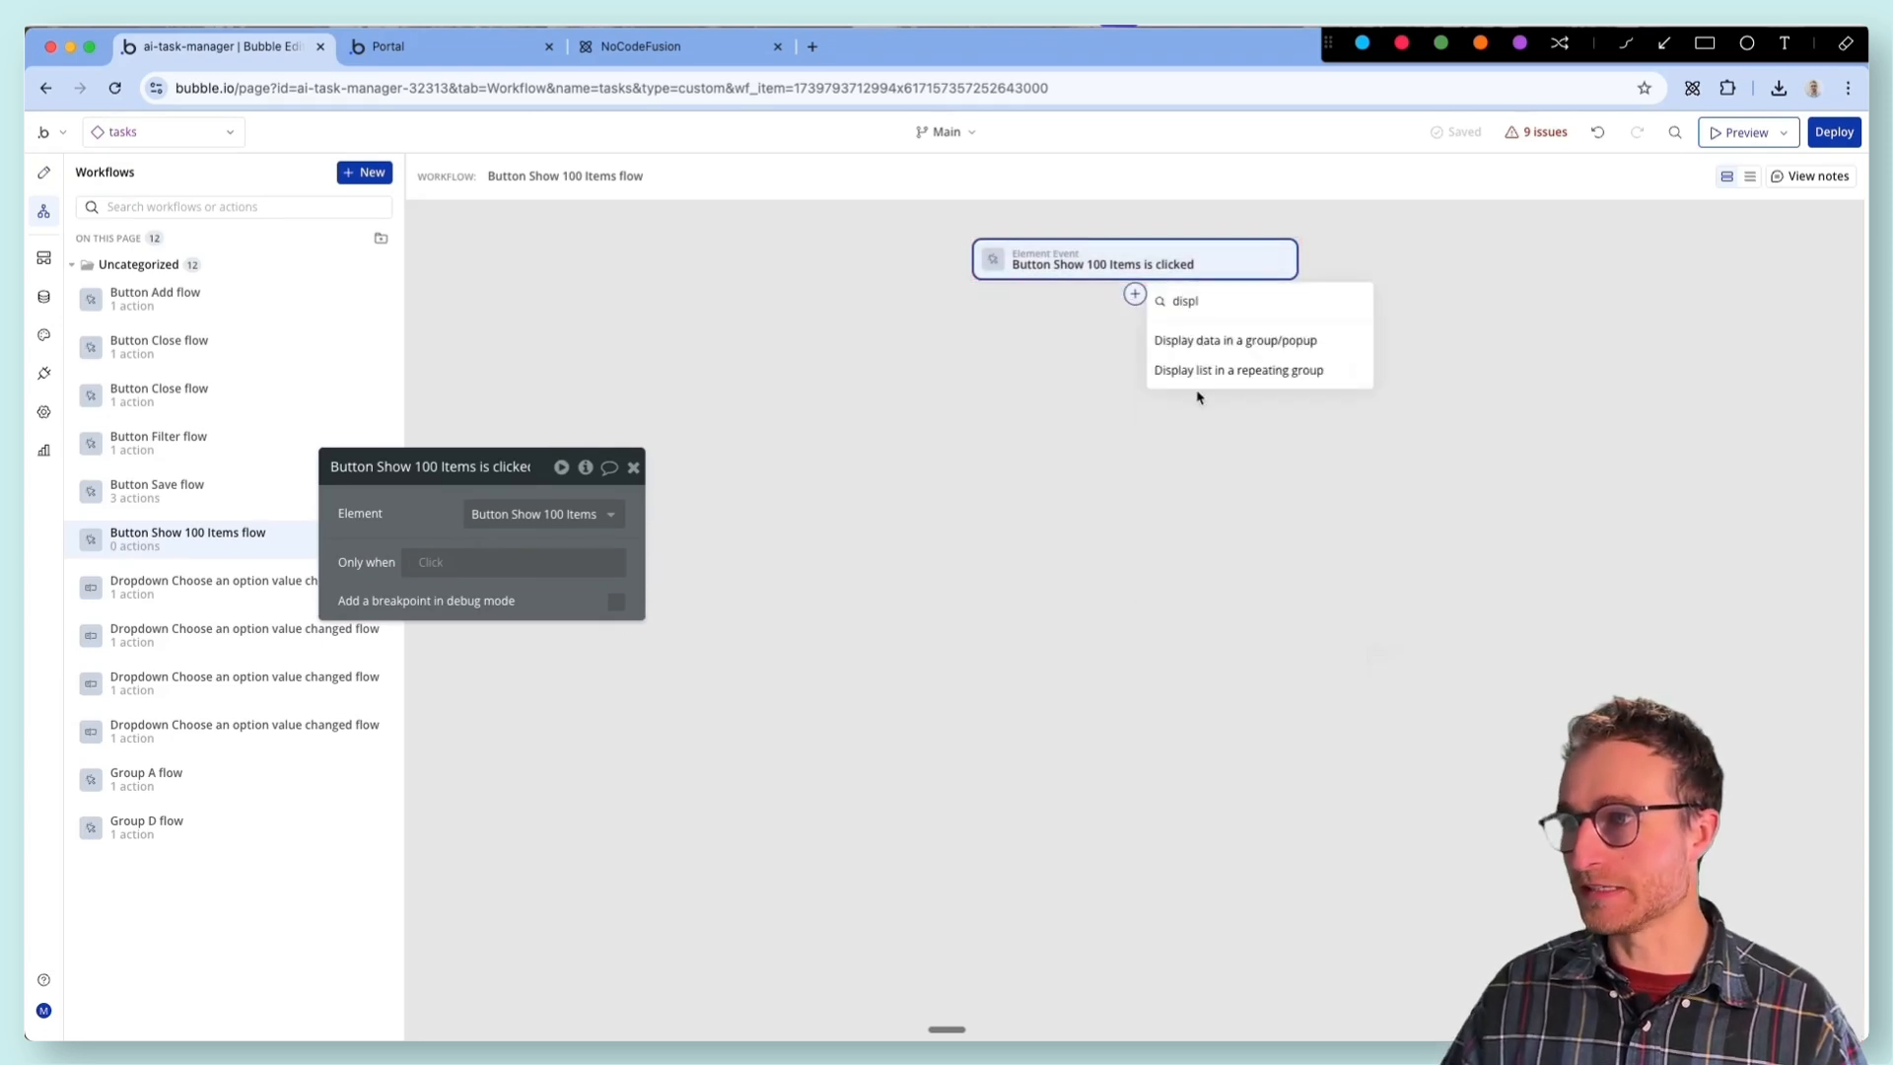
text(p)
click(1215, 370)
- Set the Display list action's data source to a search for Tasks constrained to Created By = Current User
click(542, 551)
click(532, 682)
click(903, 505)
click(866, 623)
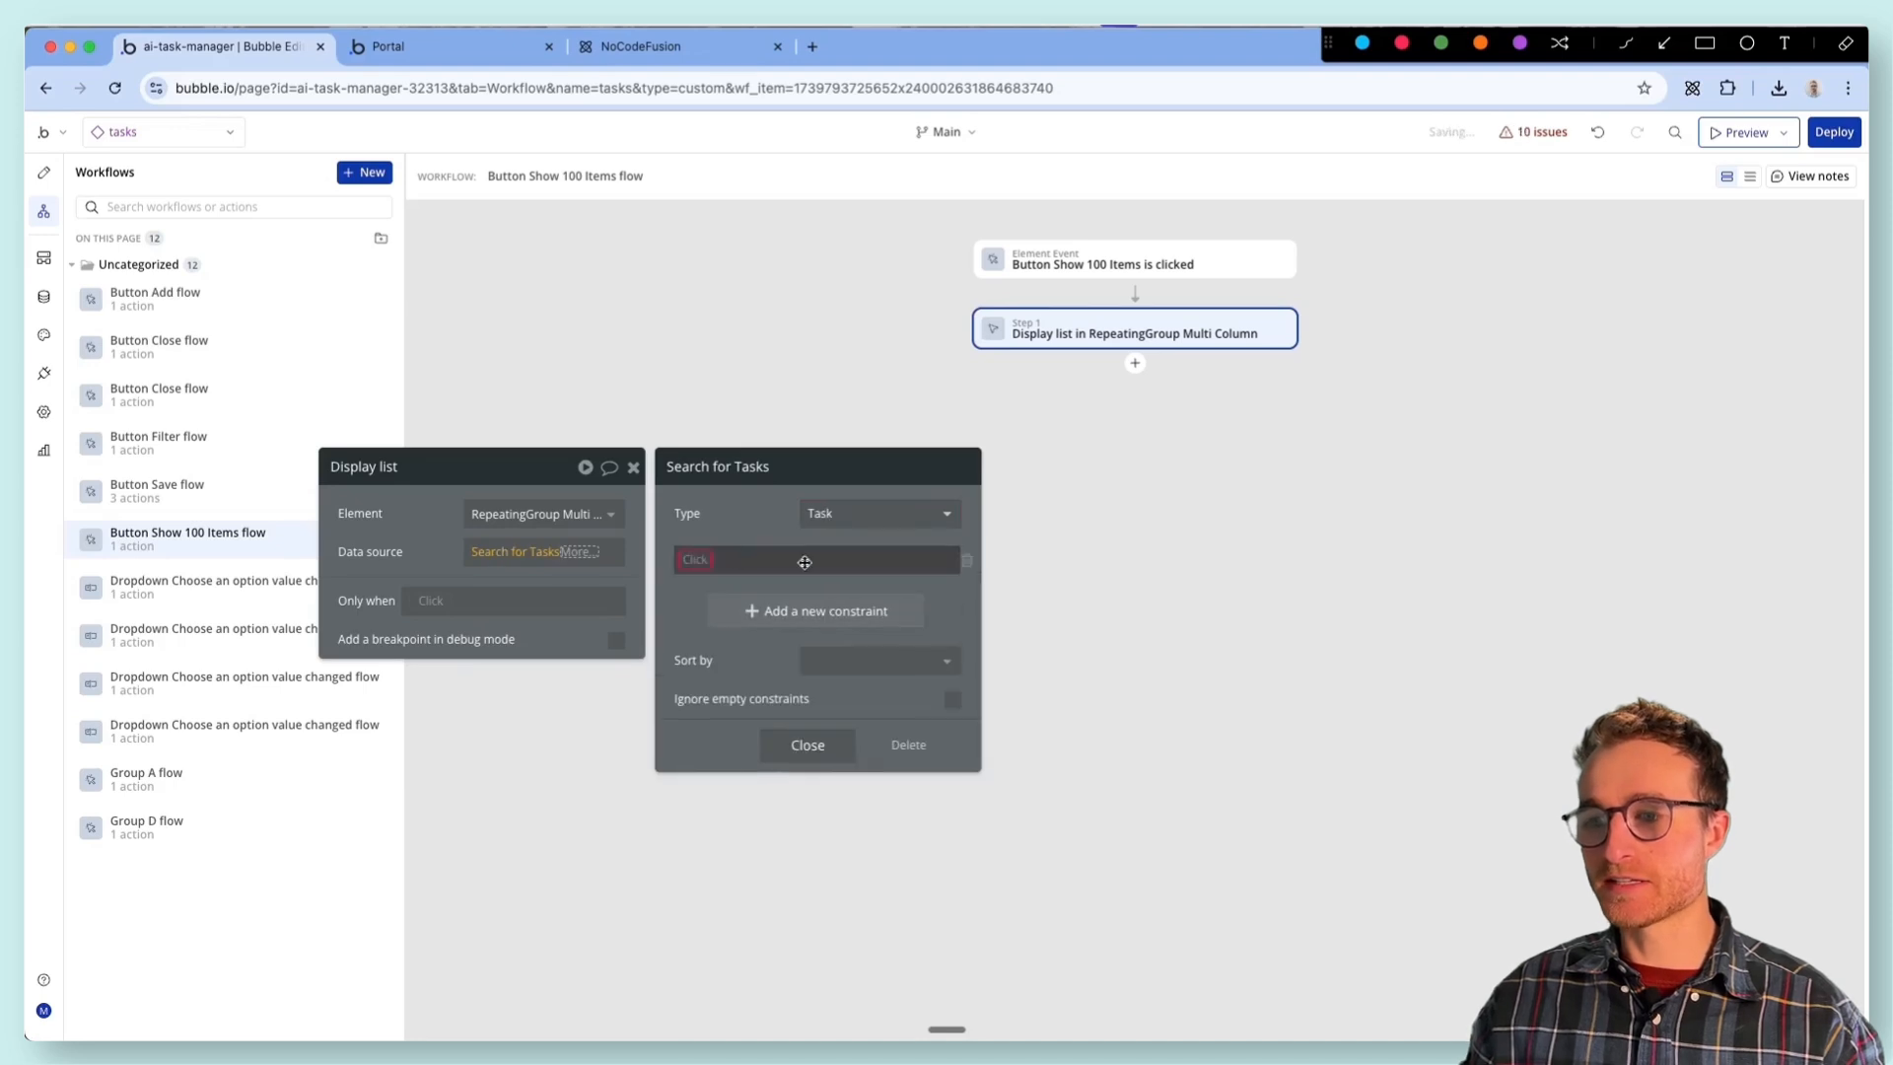
click(712, 604)
- Add a second constraint on the Status field with the = operator to the Tasks search
click(705, 599)
text(sta)
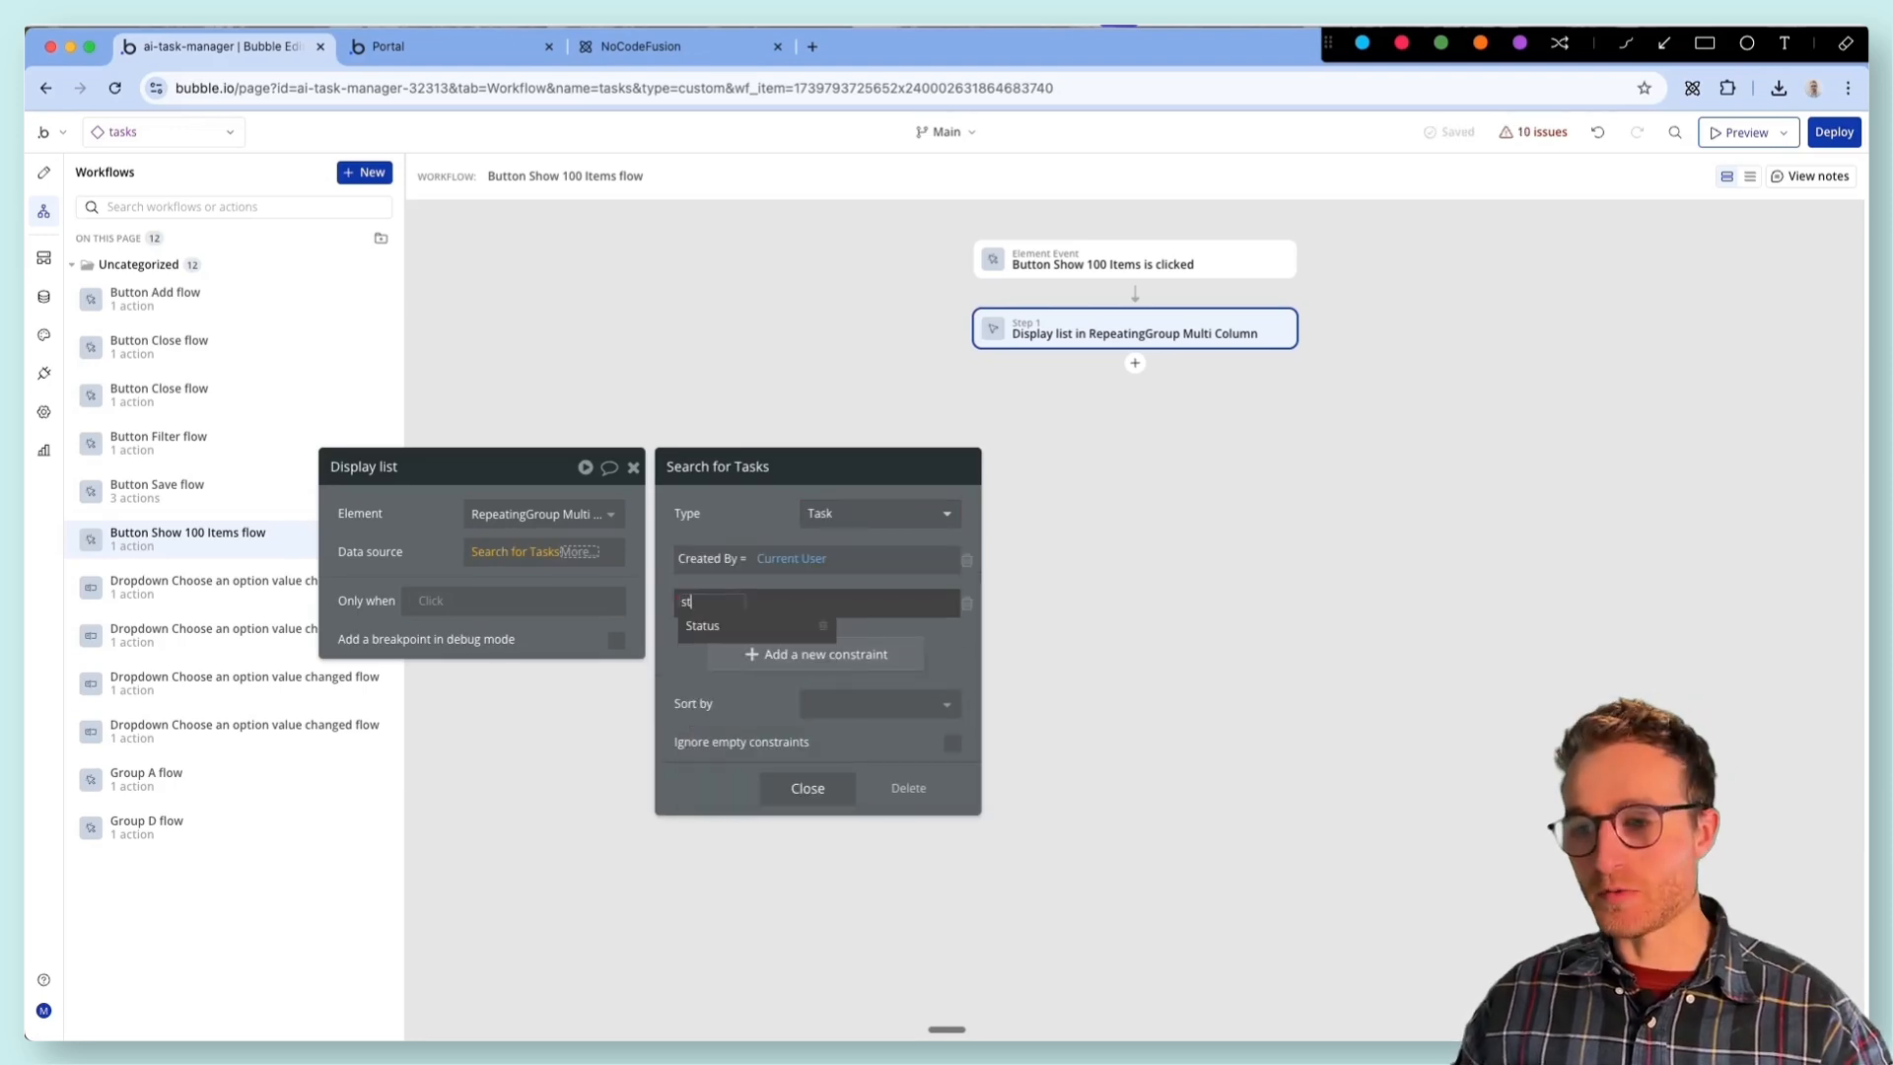
click(722, 636)
click(732, 600)
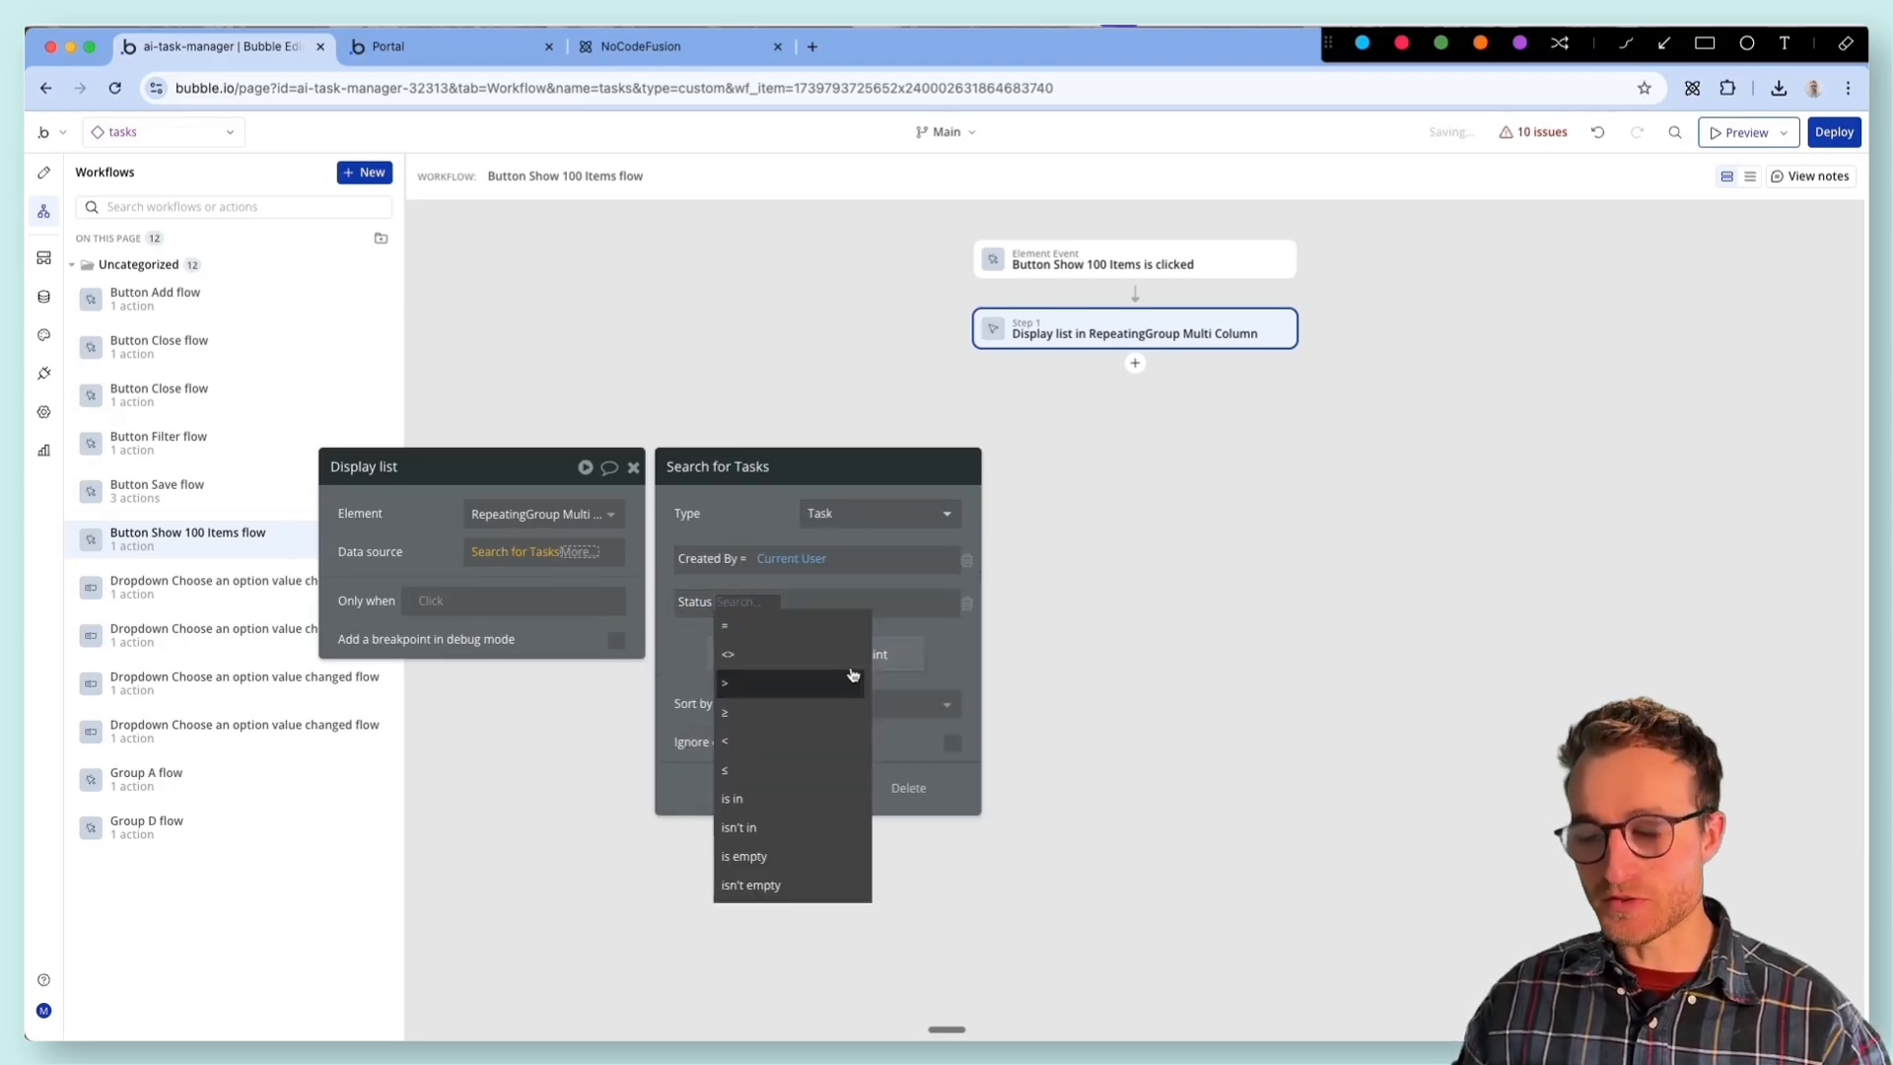
click(789, 625)
- Rename the Filters popup's Status dropdown in the page design as Dropdown status filter
click(42, 179)
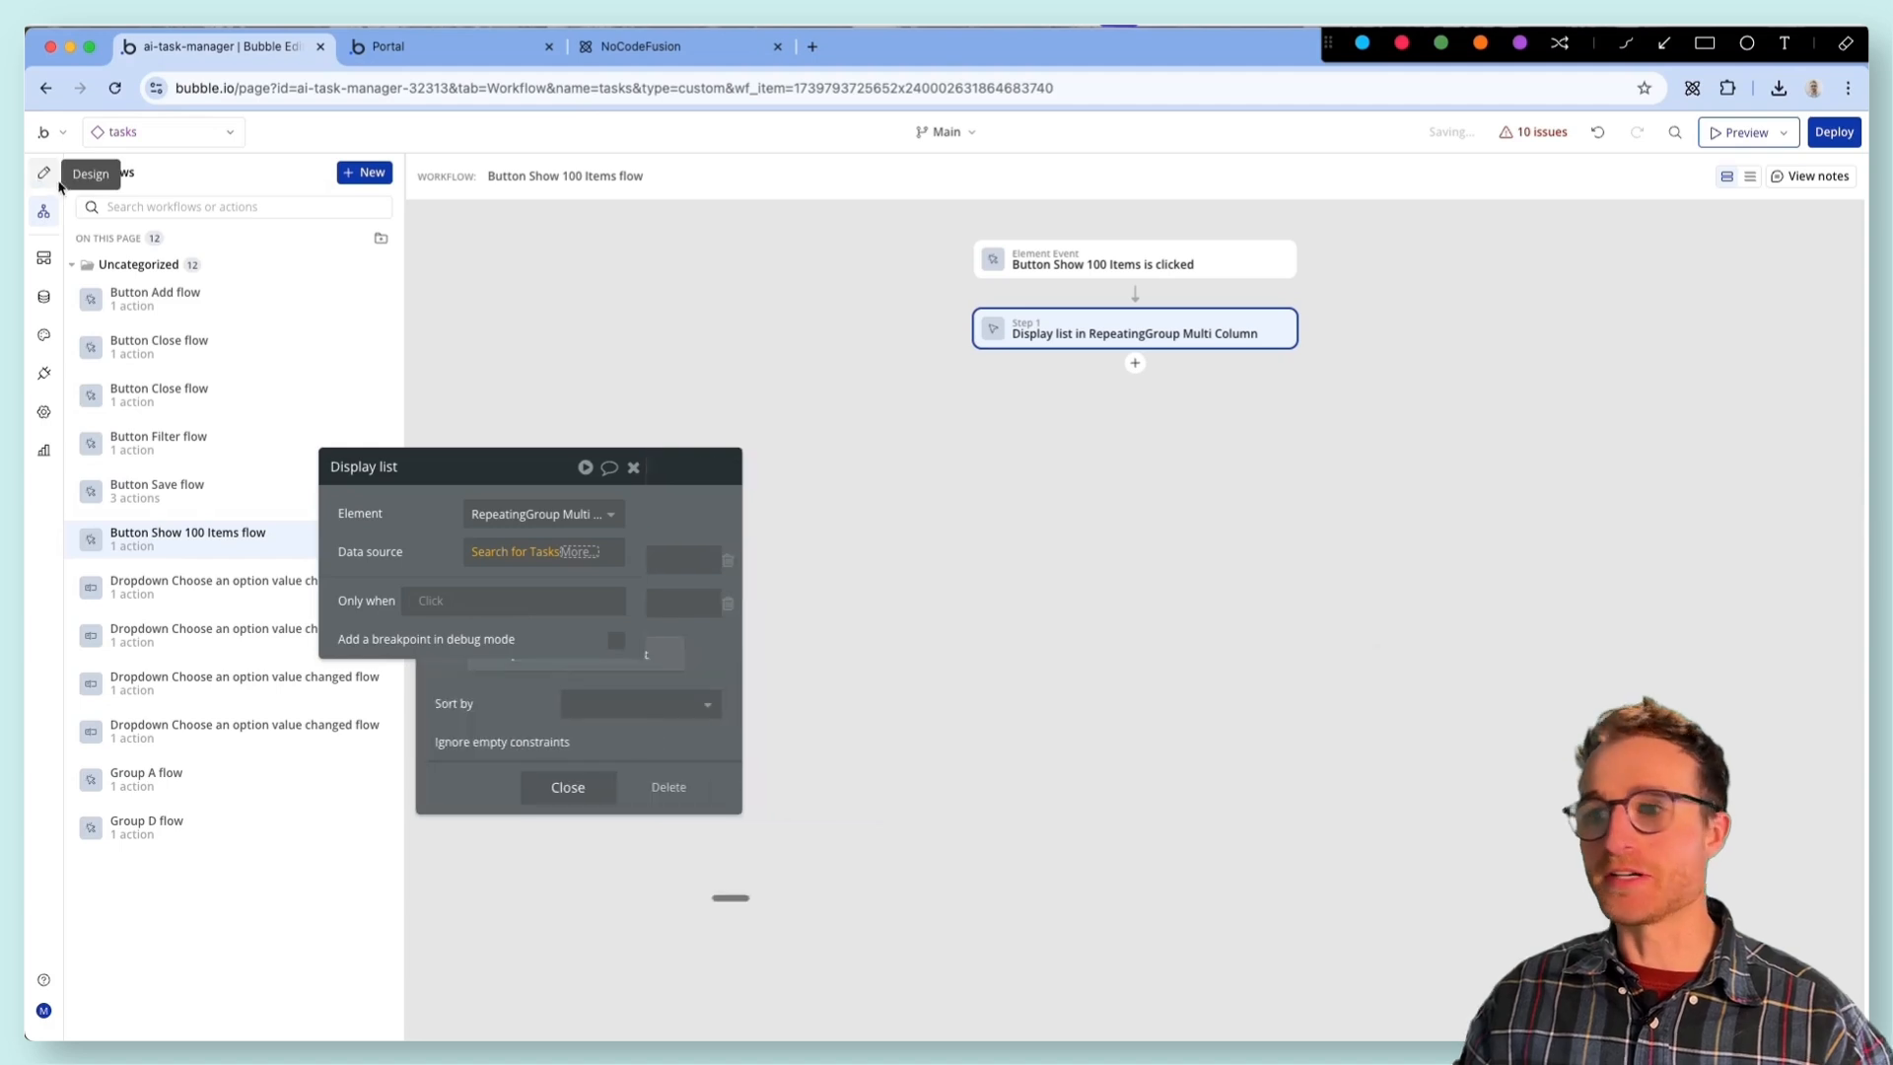
click(965, 480)
click(464, 463)
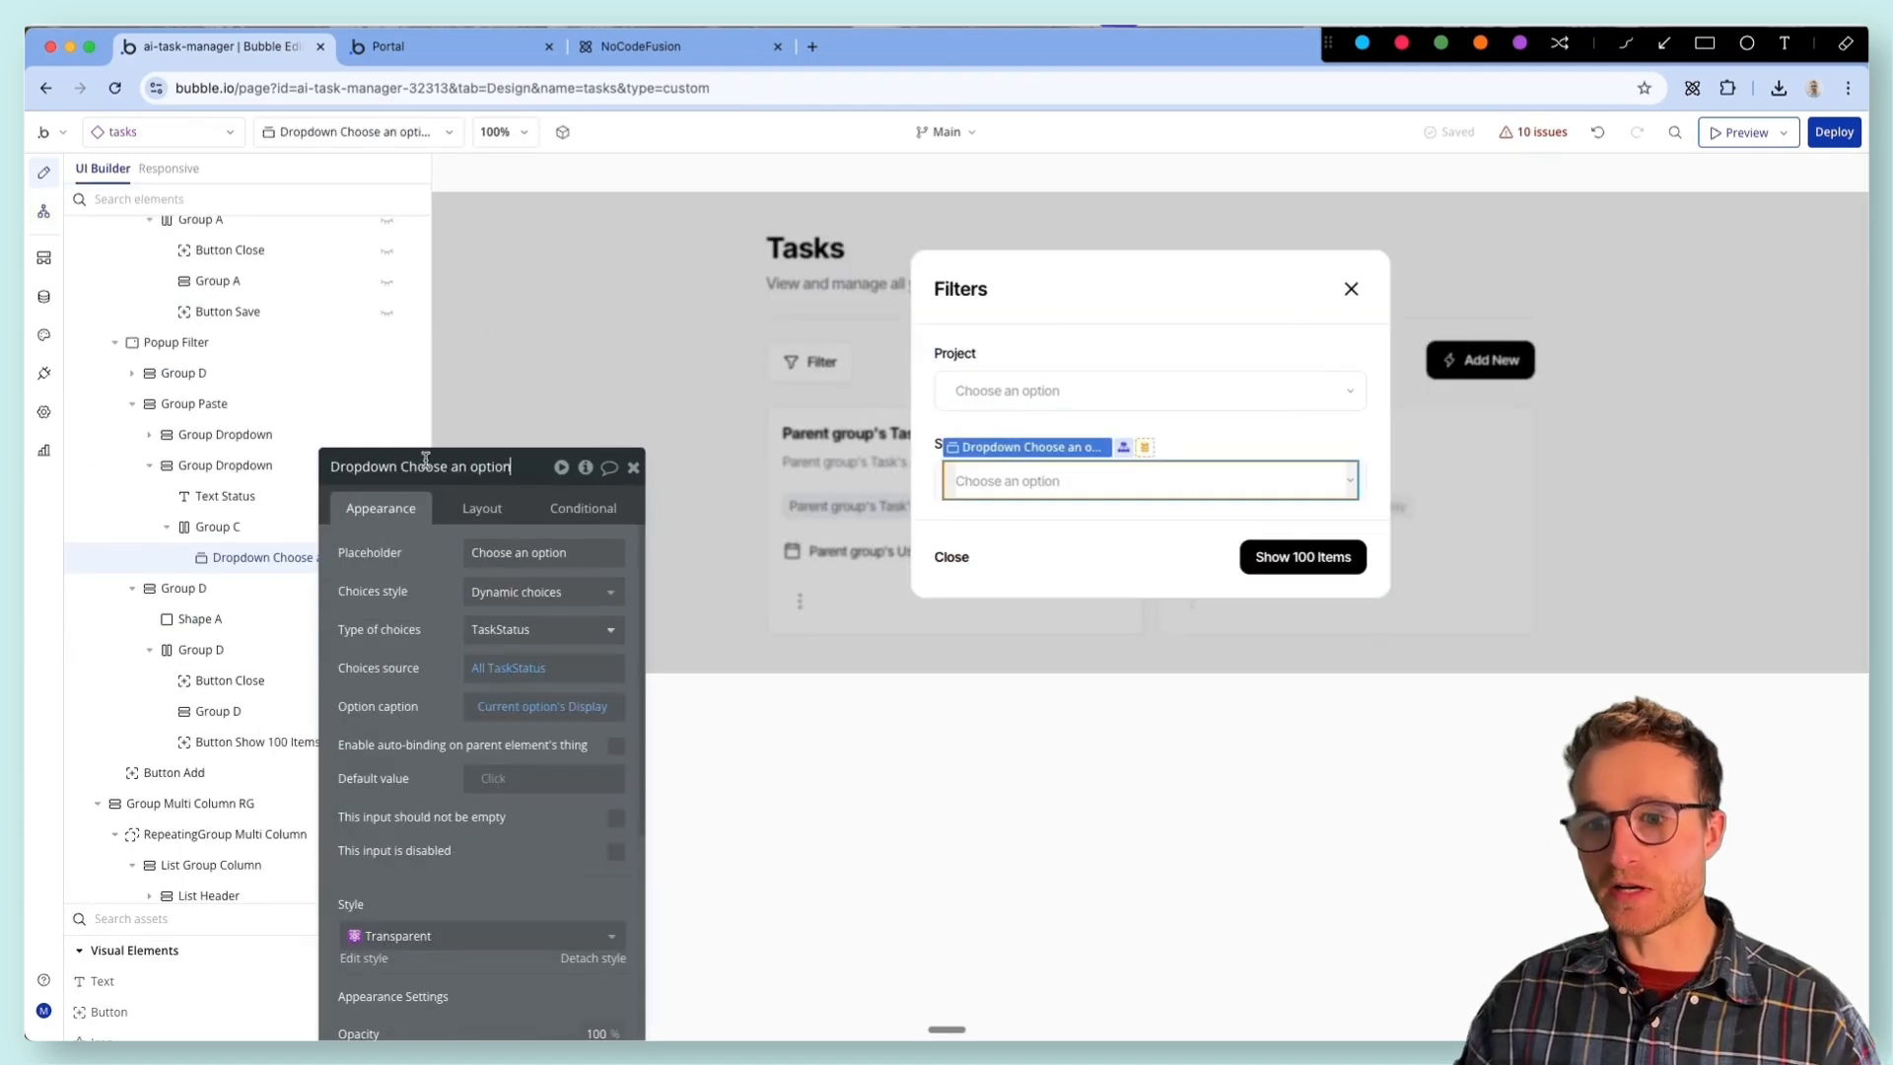
drag(401, 459, 512, 465)
key(BackSpace)
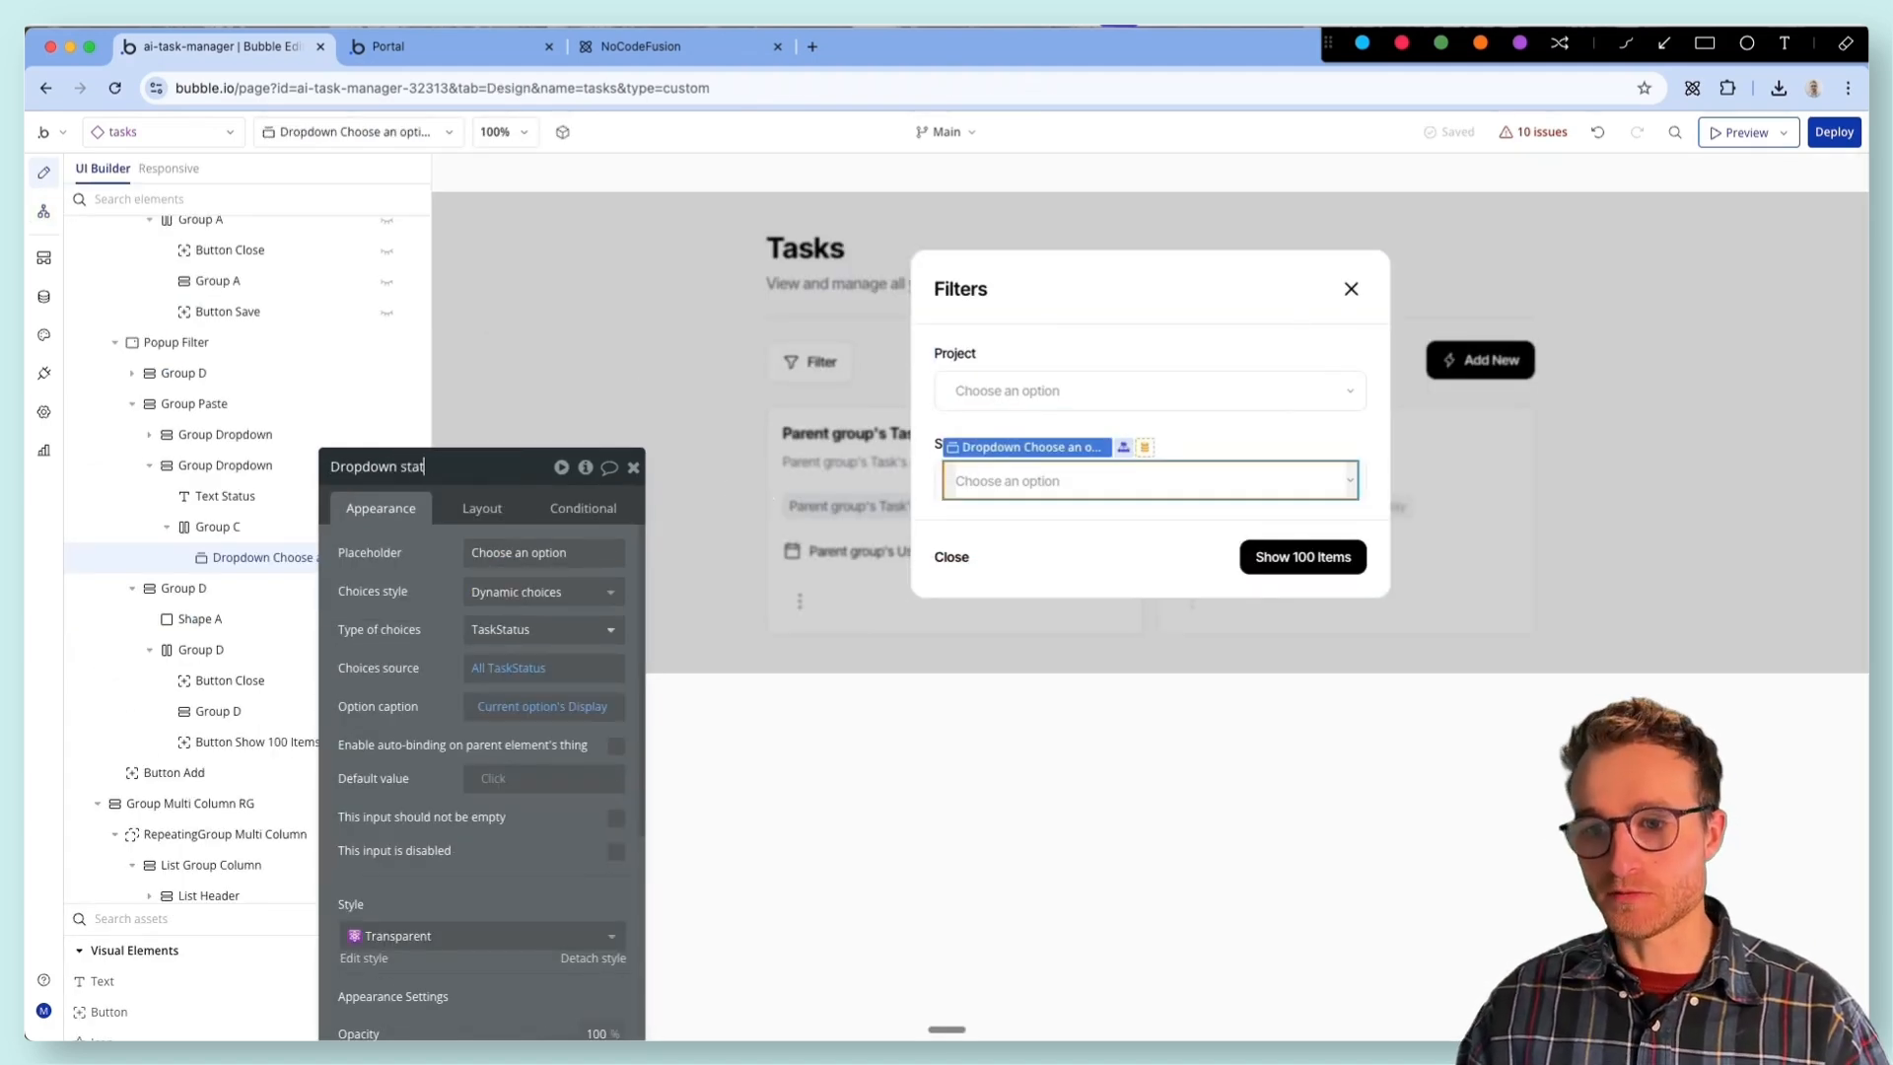
key(Return)
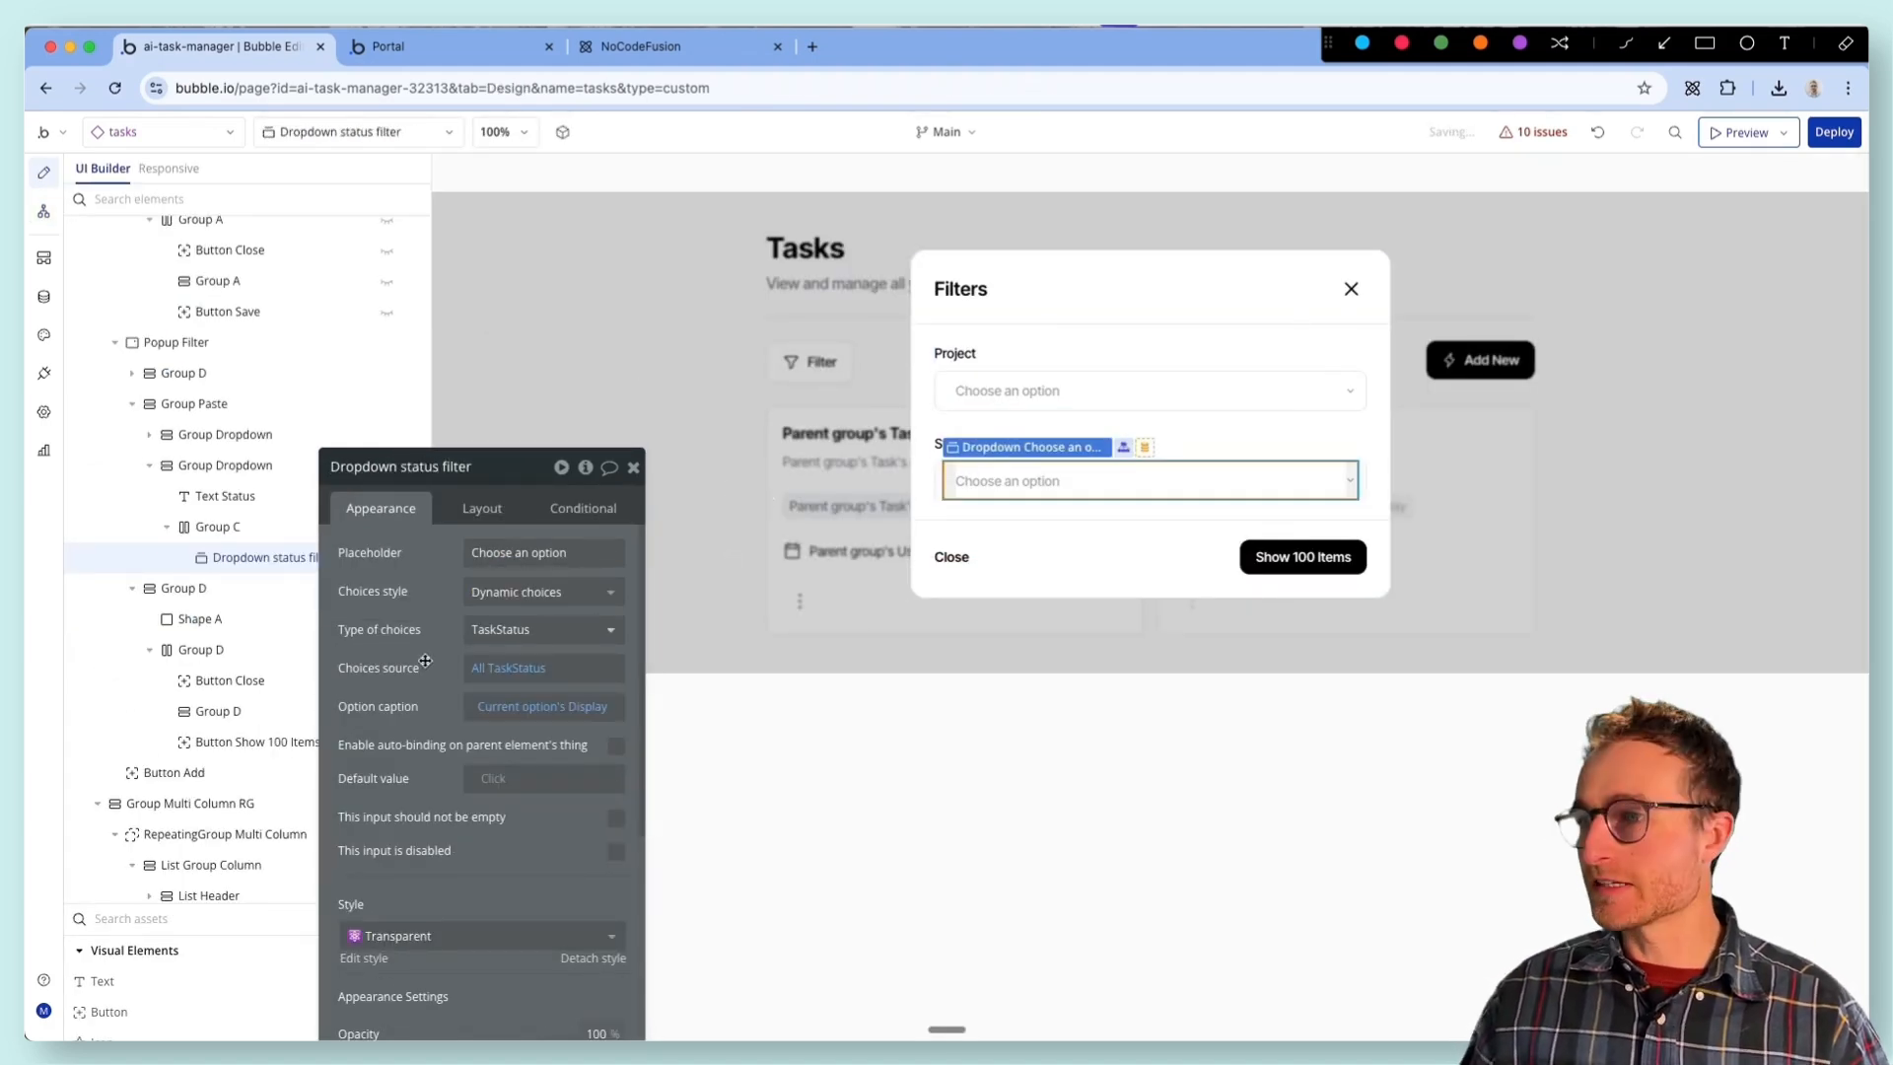
- Set the Status constraint of the Display list action's Tasks search to Dropdown status filter's value
click(44, 211)
click(1031, 338)
click(542, 551)
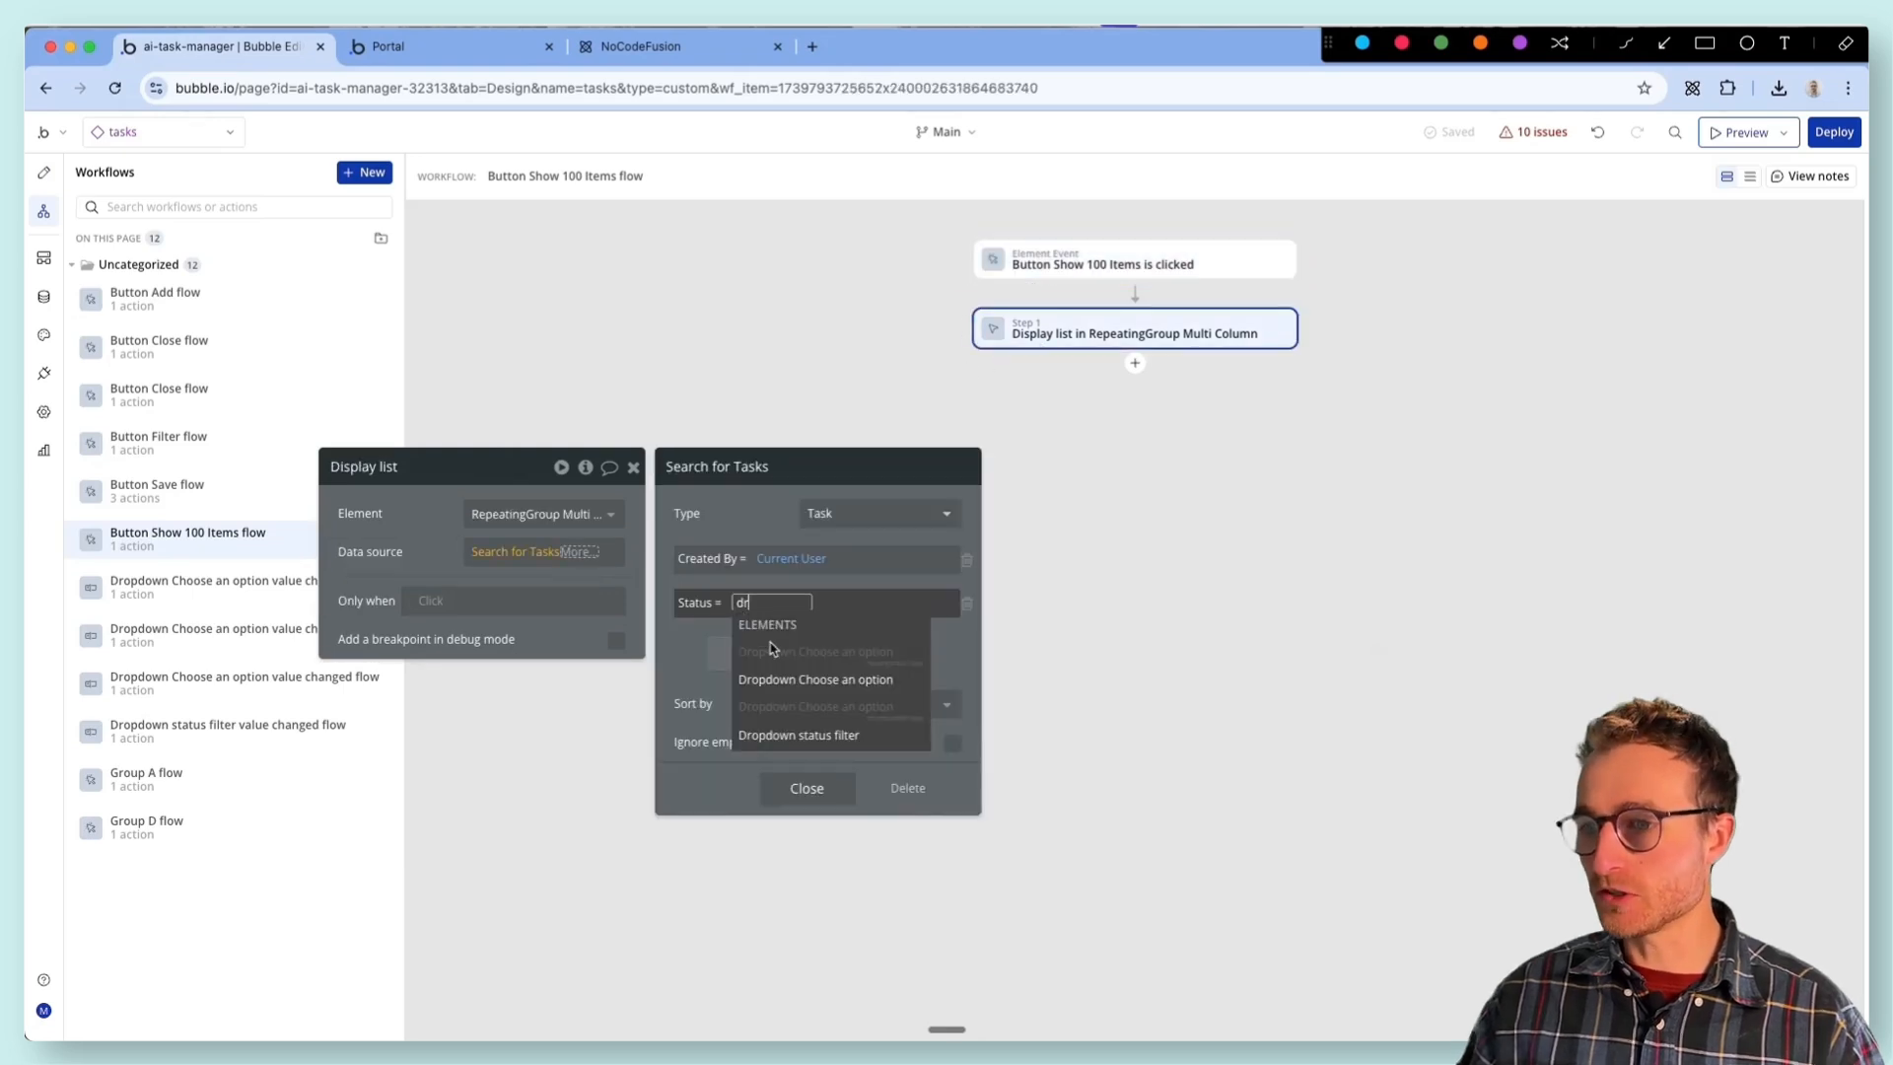
click(818, 731)
click(926, 652)
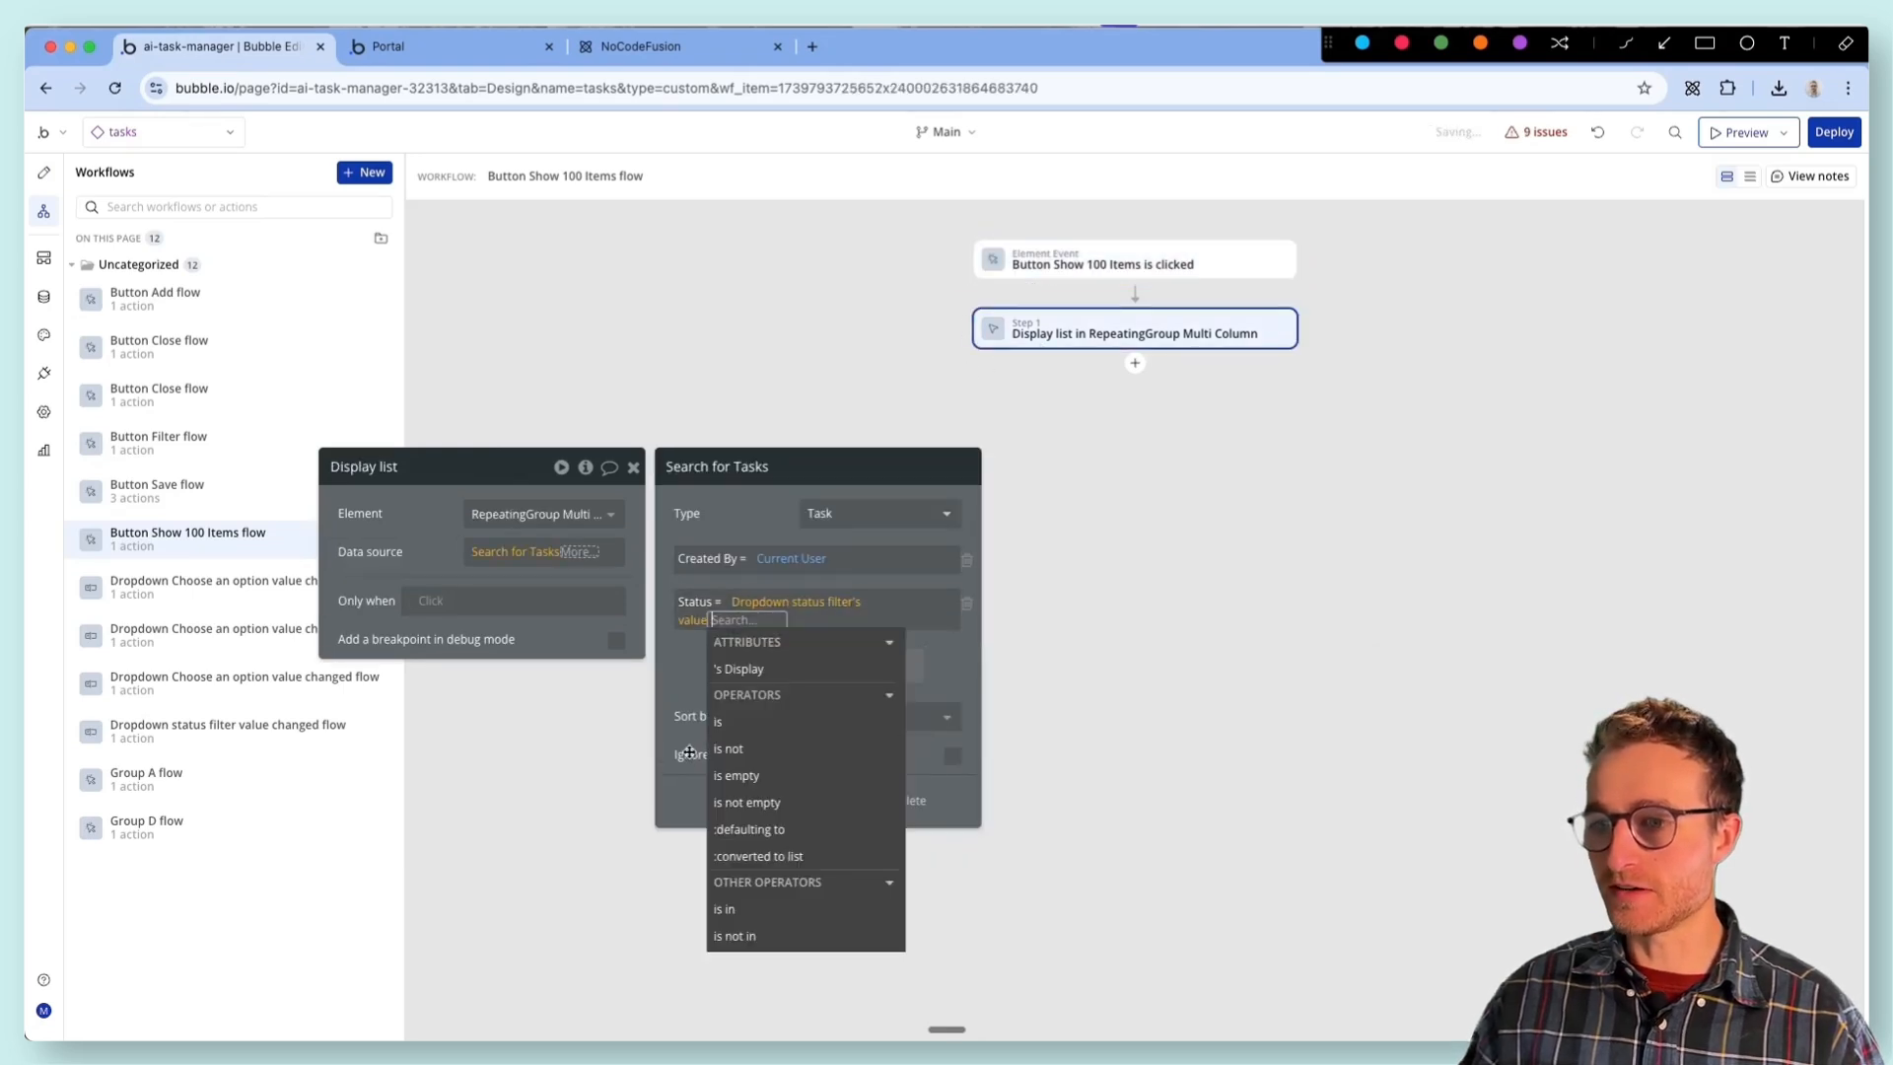
- Add a Hide an element action for Popup Filter to the Show 100 Items workflow
click(1134, 363)
text(hid)
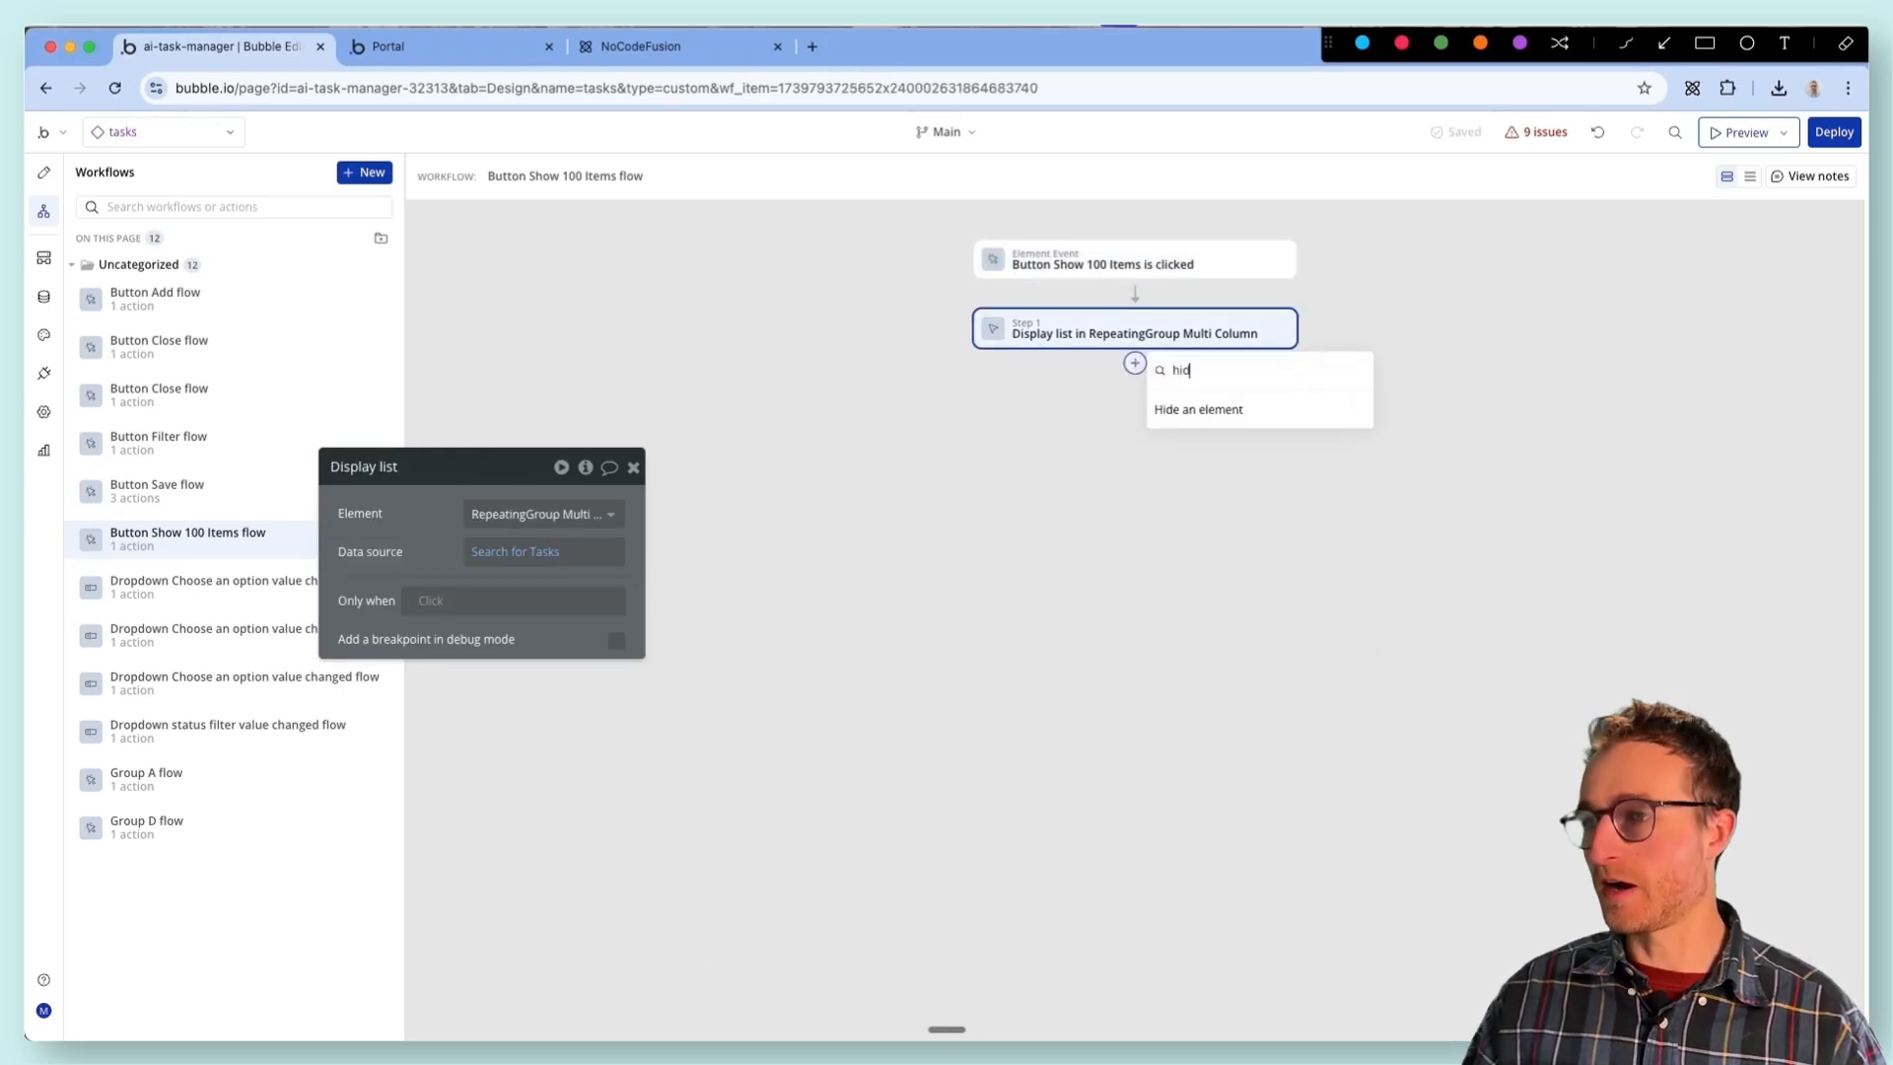
click(1183, 409)
click(508, 514)
click(533, 603)
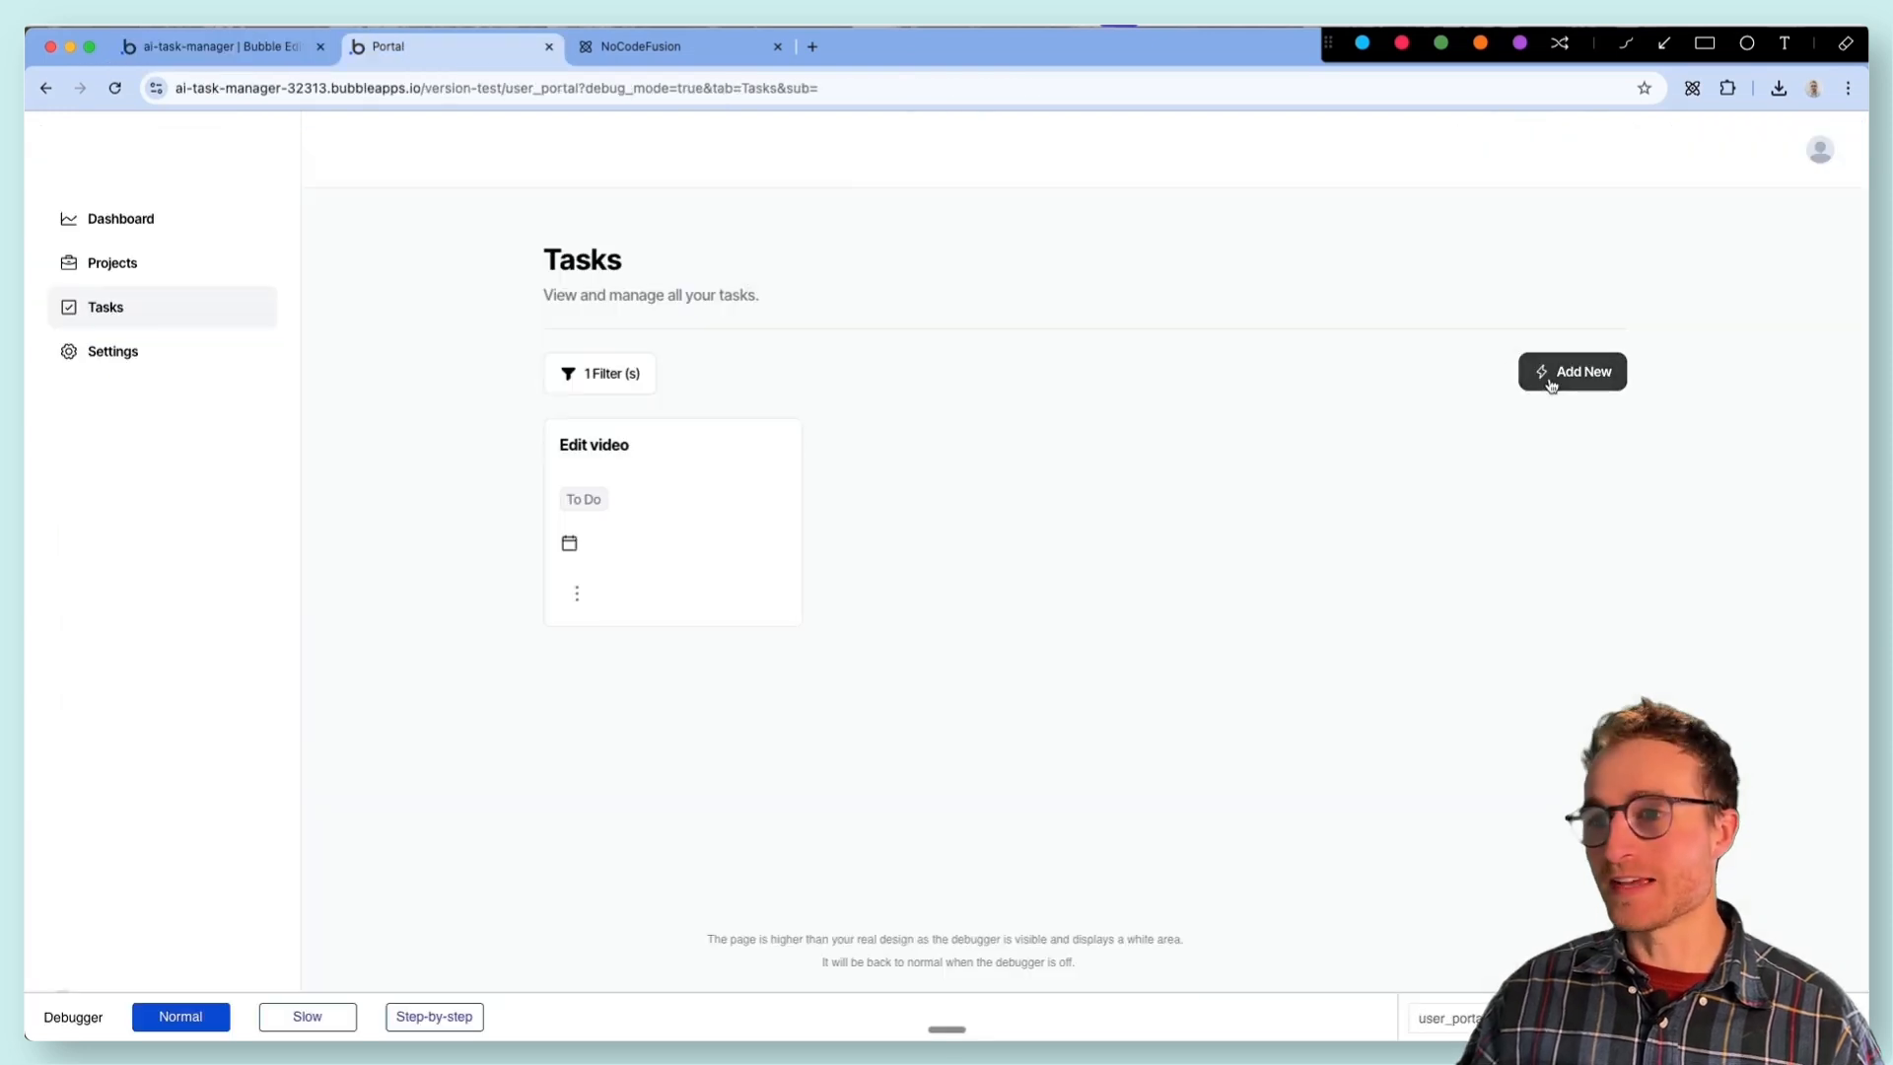
- Switch to the app preview and add a task named File taxes with description asdasdas and status In Progress
click(1552, 382)
click(923, 347)
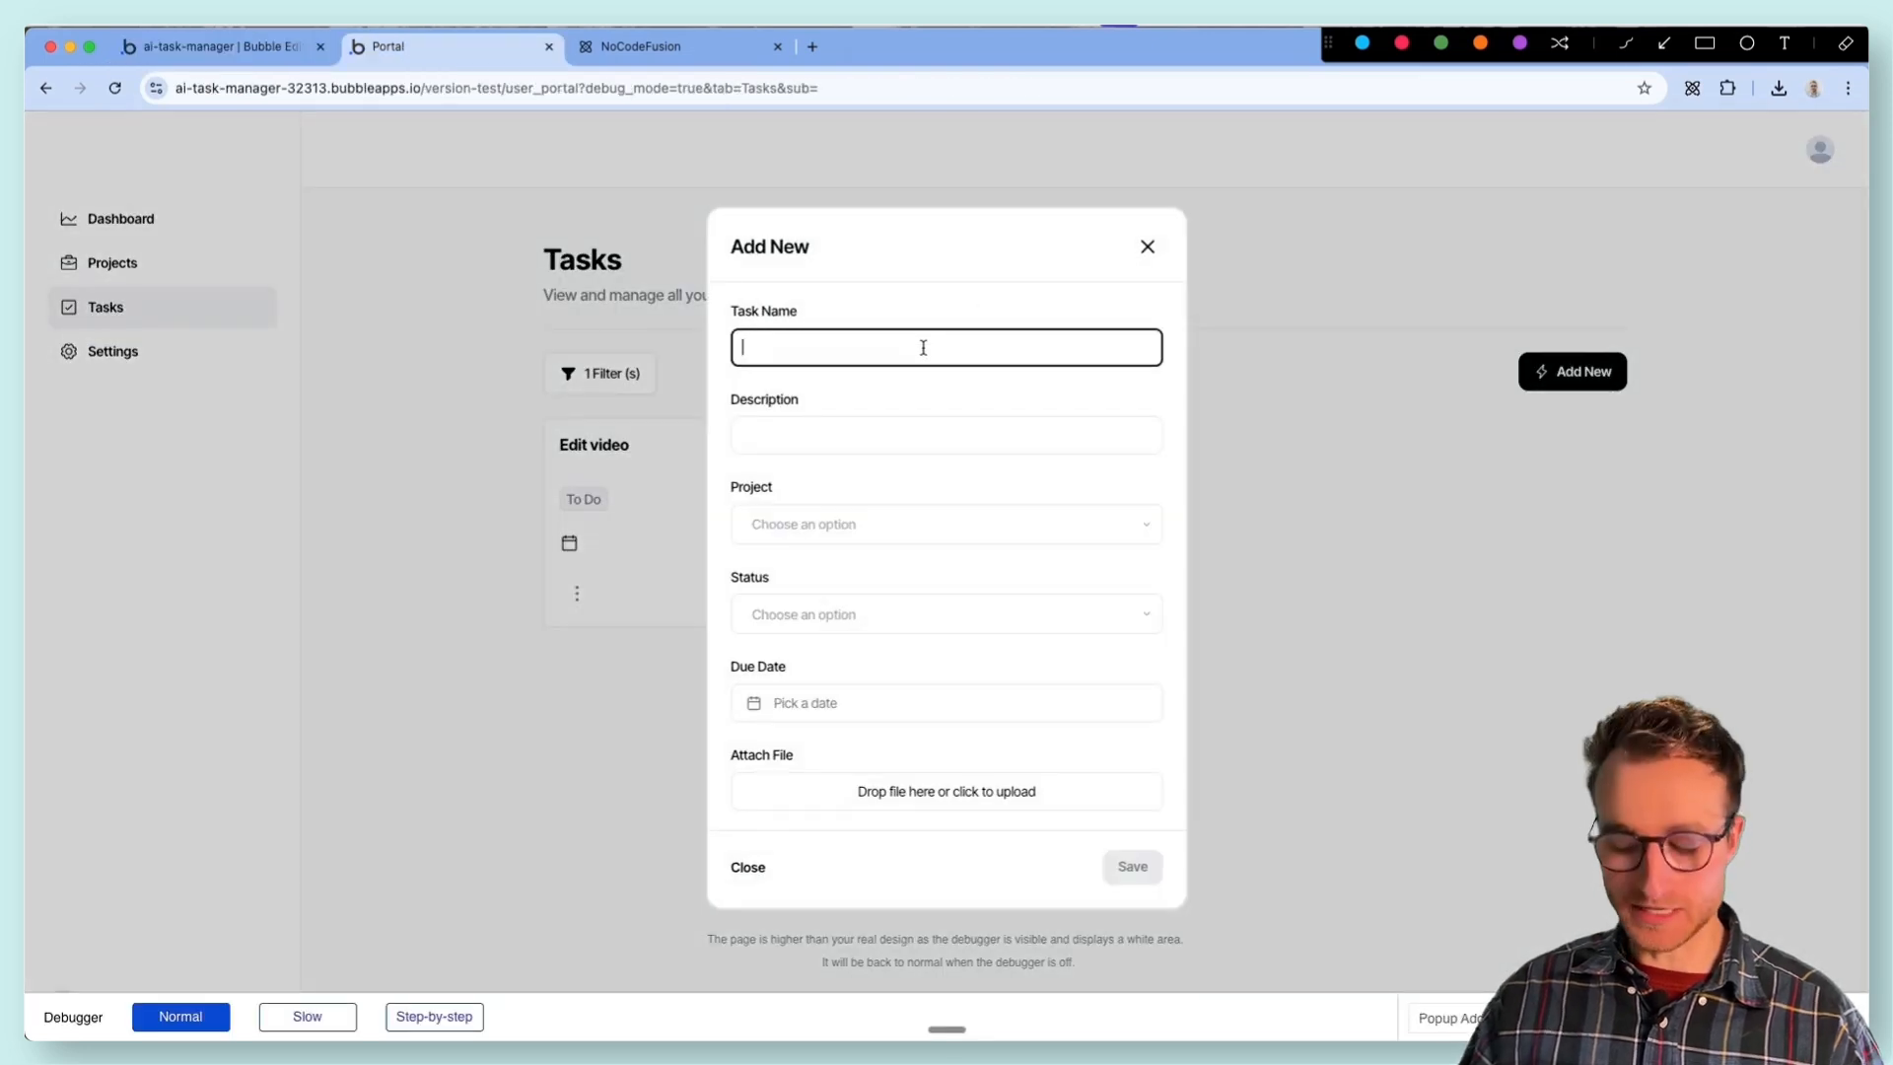
click(909, 523)
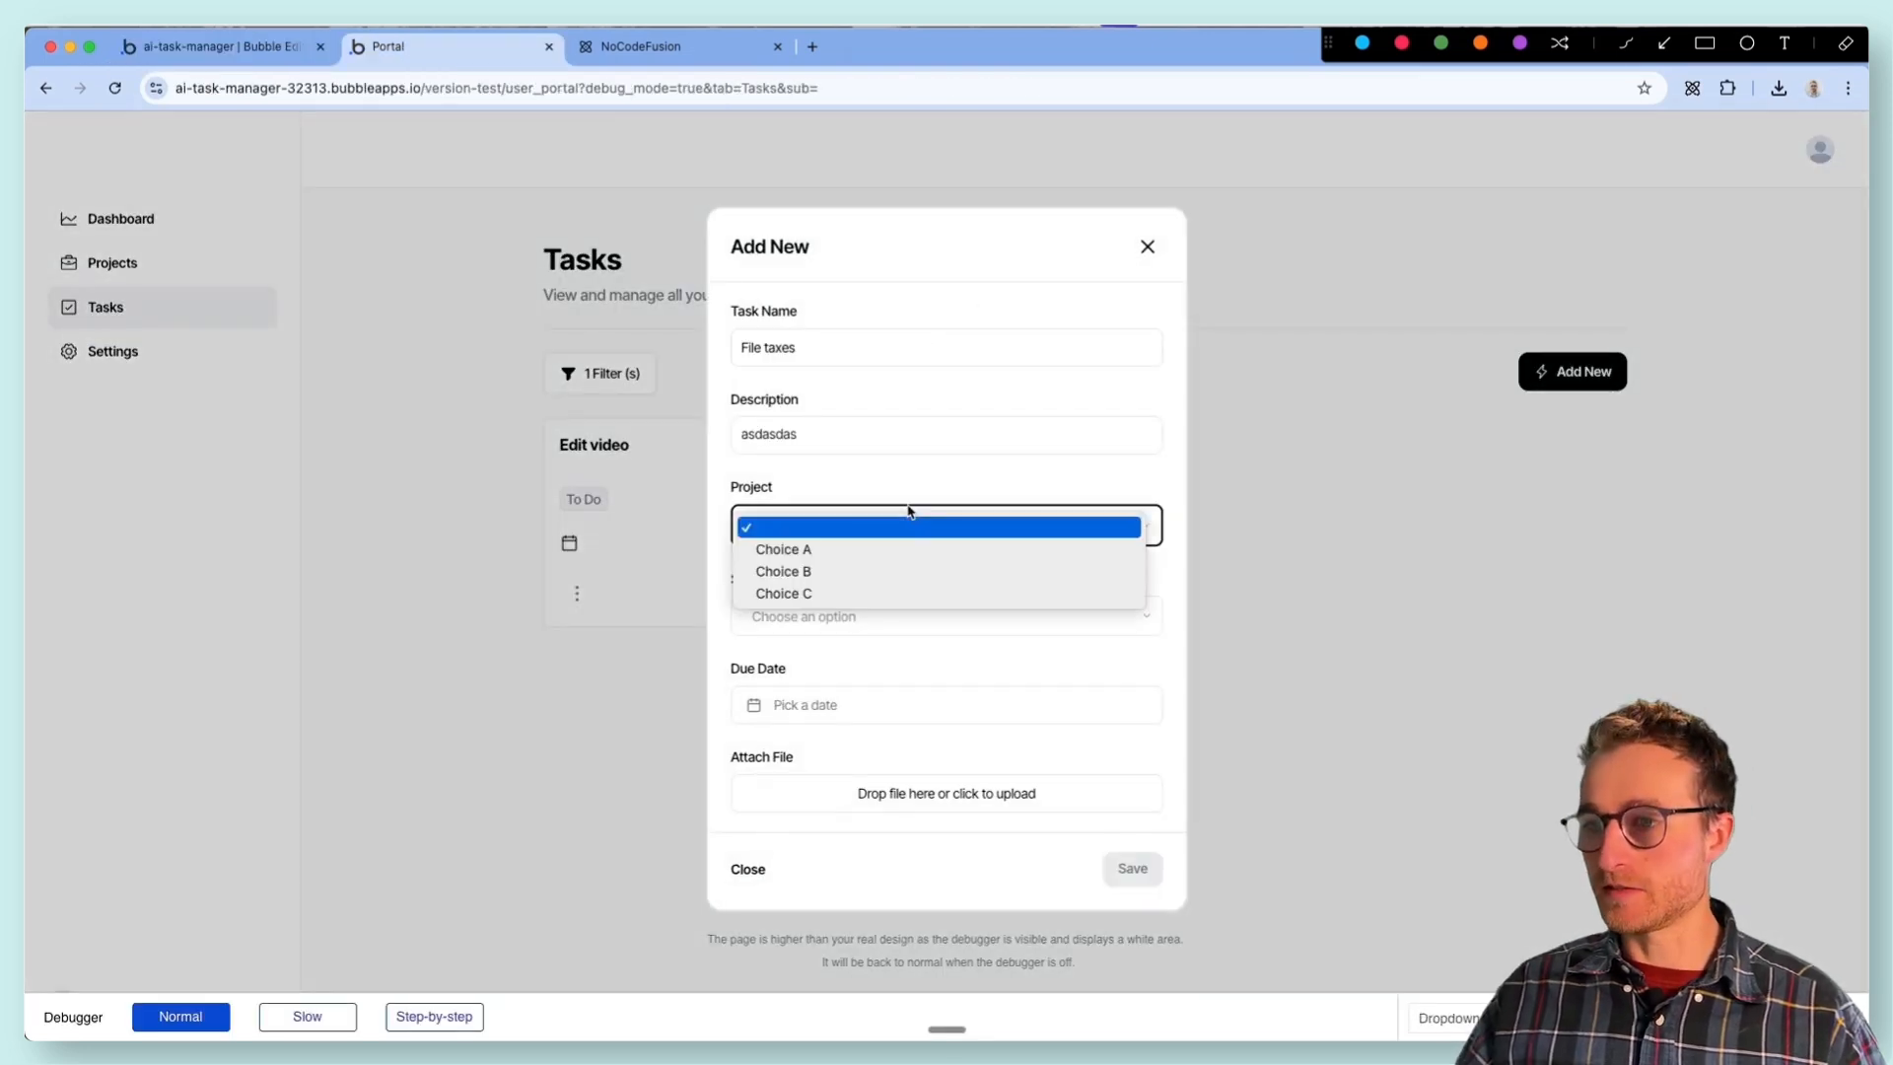
click(909, 521)
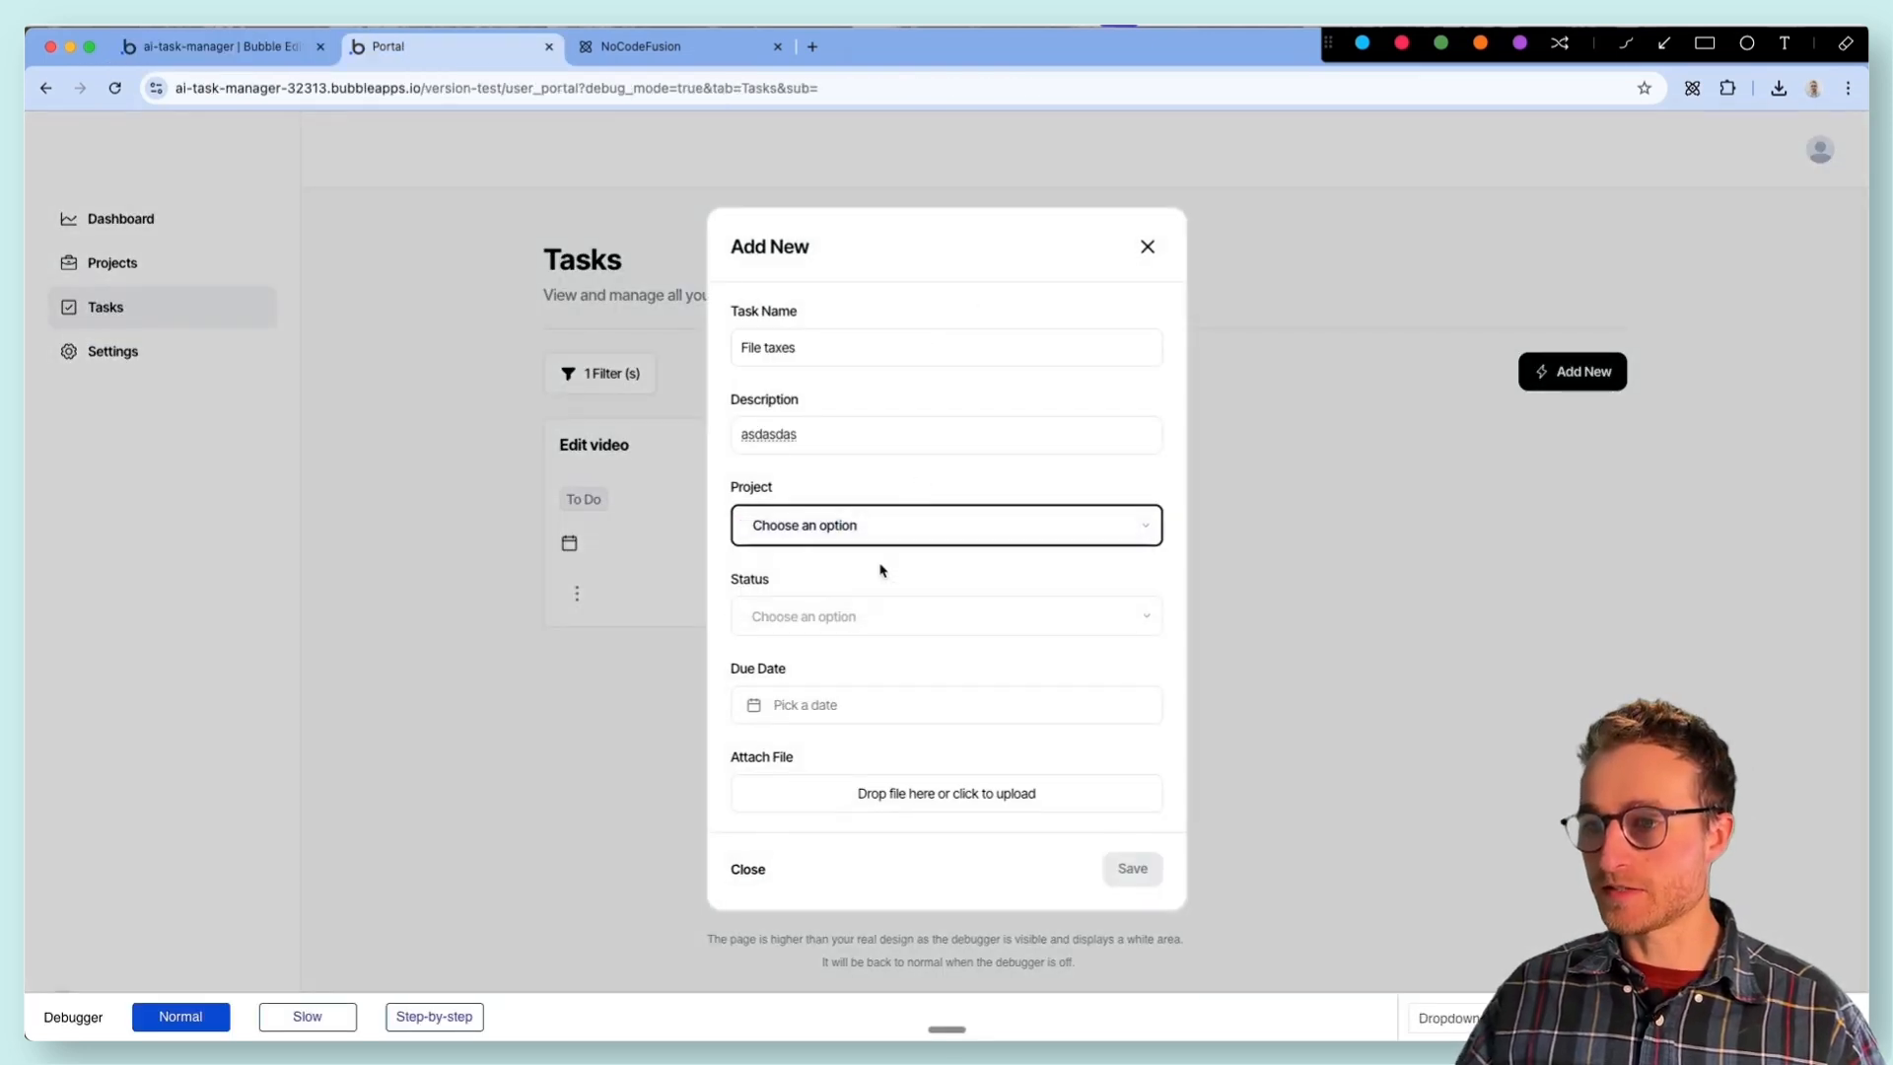
click(877, 614)
click(839, 662)
click(937, 719)
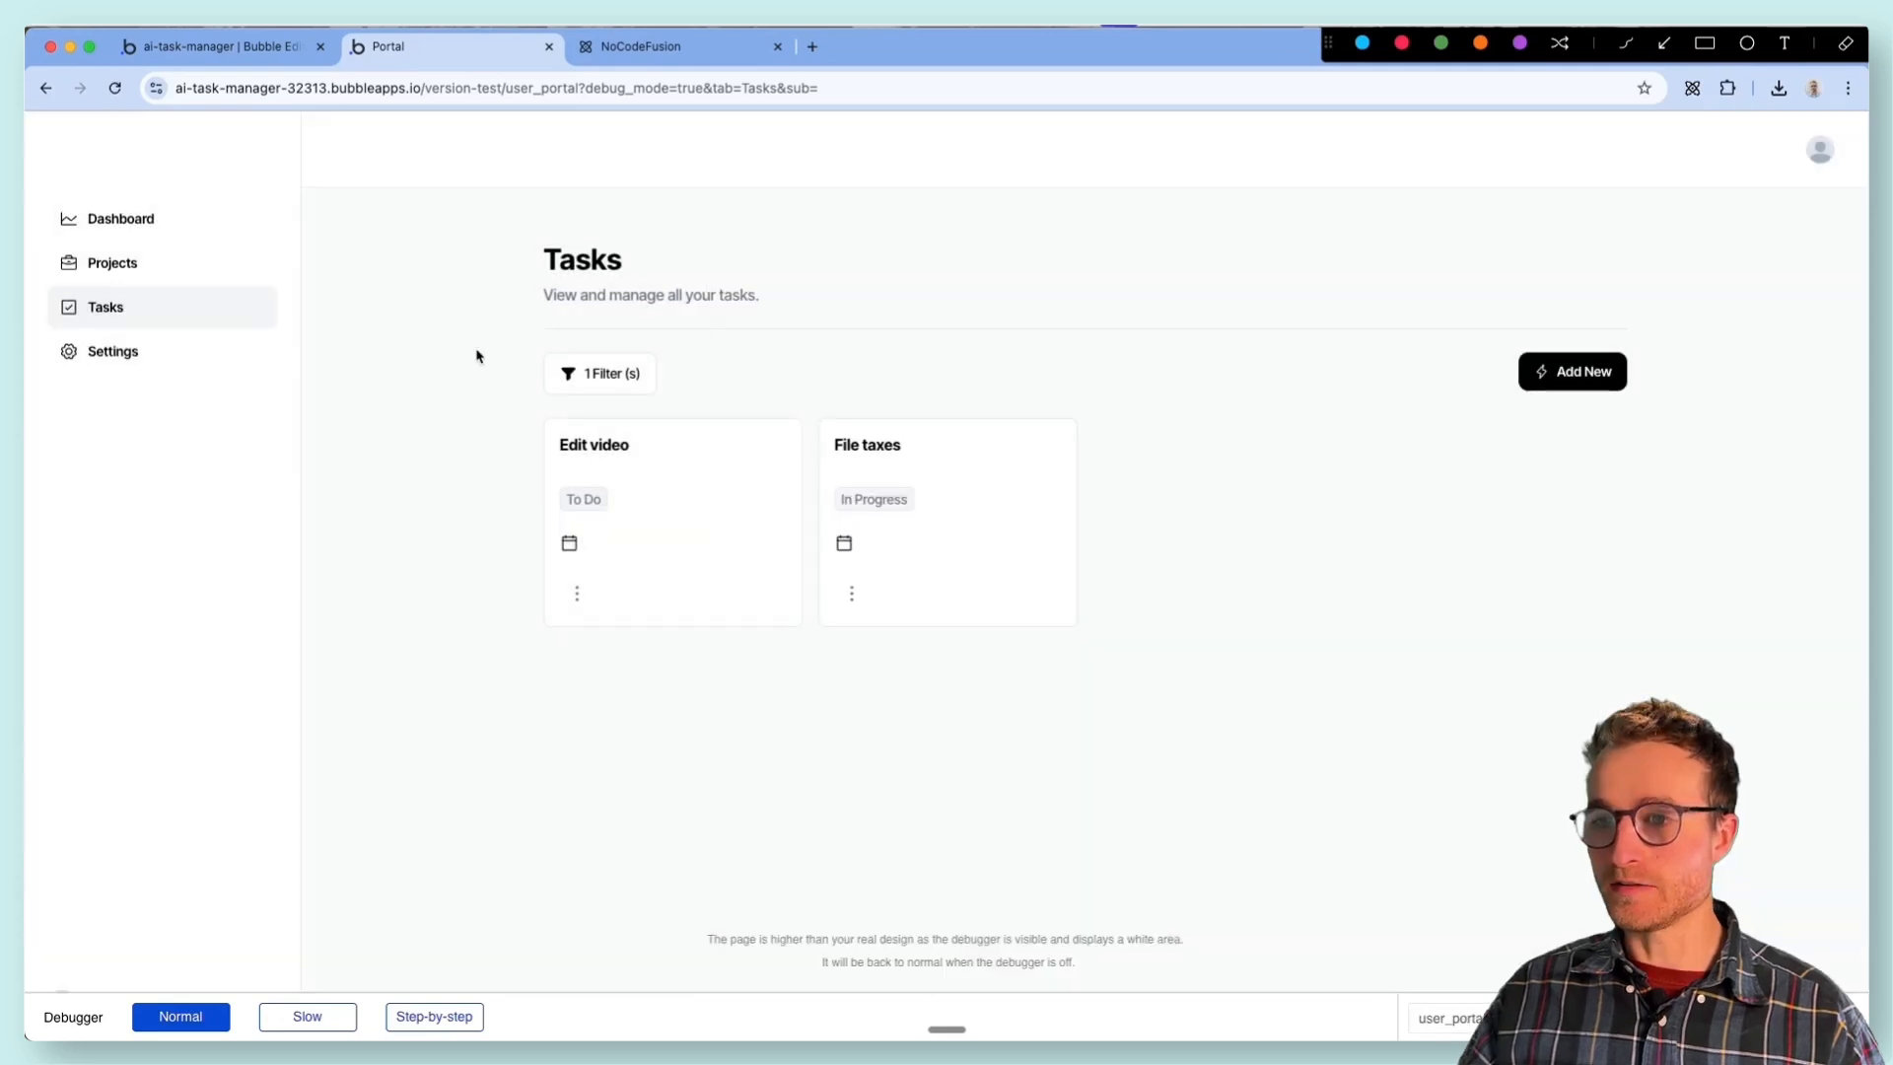
- Test the task filter in the preview with status In Progress, then reopen and close the Filters popup
click(603, 374)
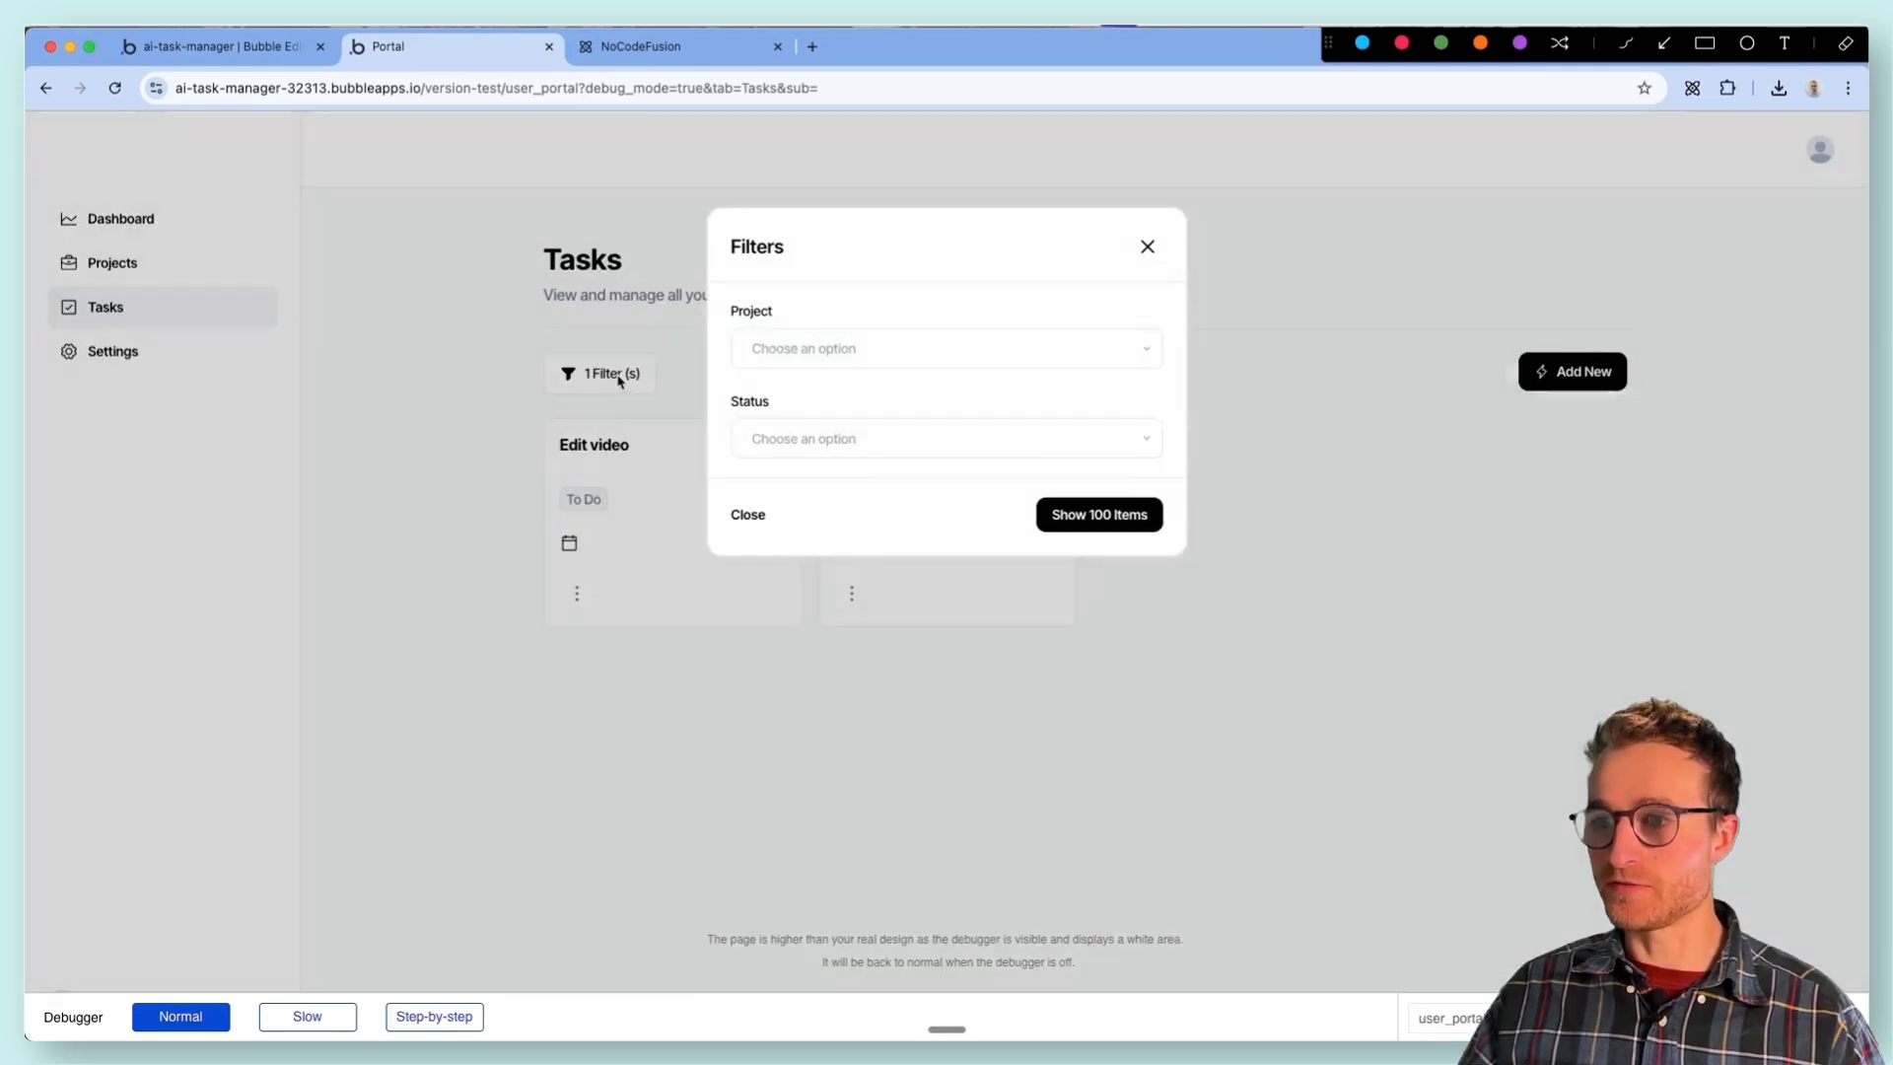
click(792, 438)
click(796, 484)
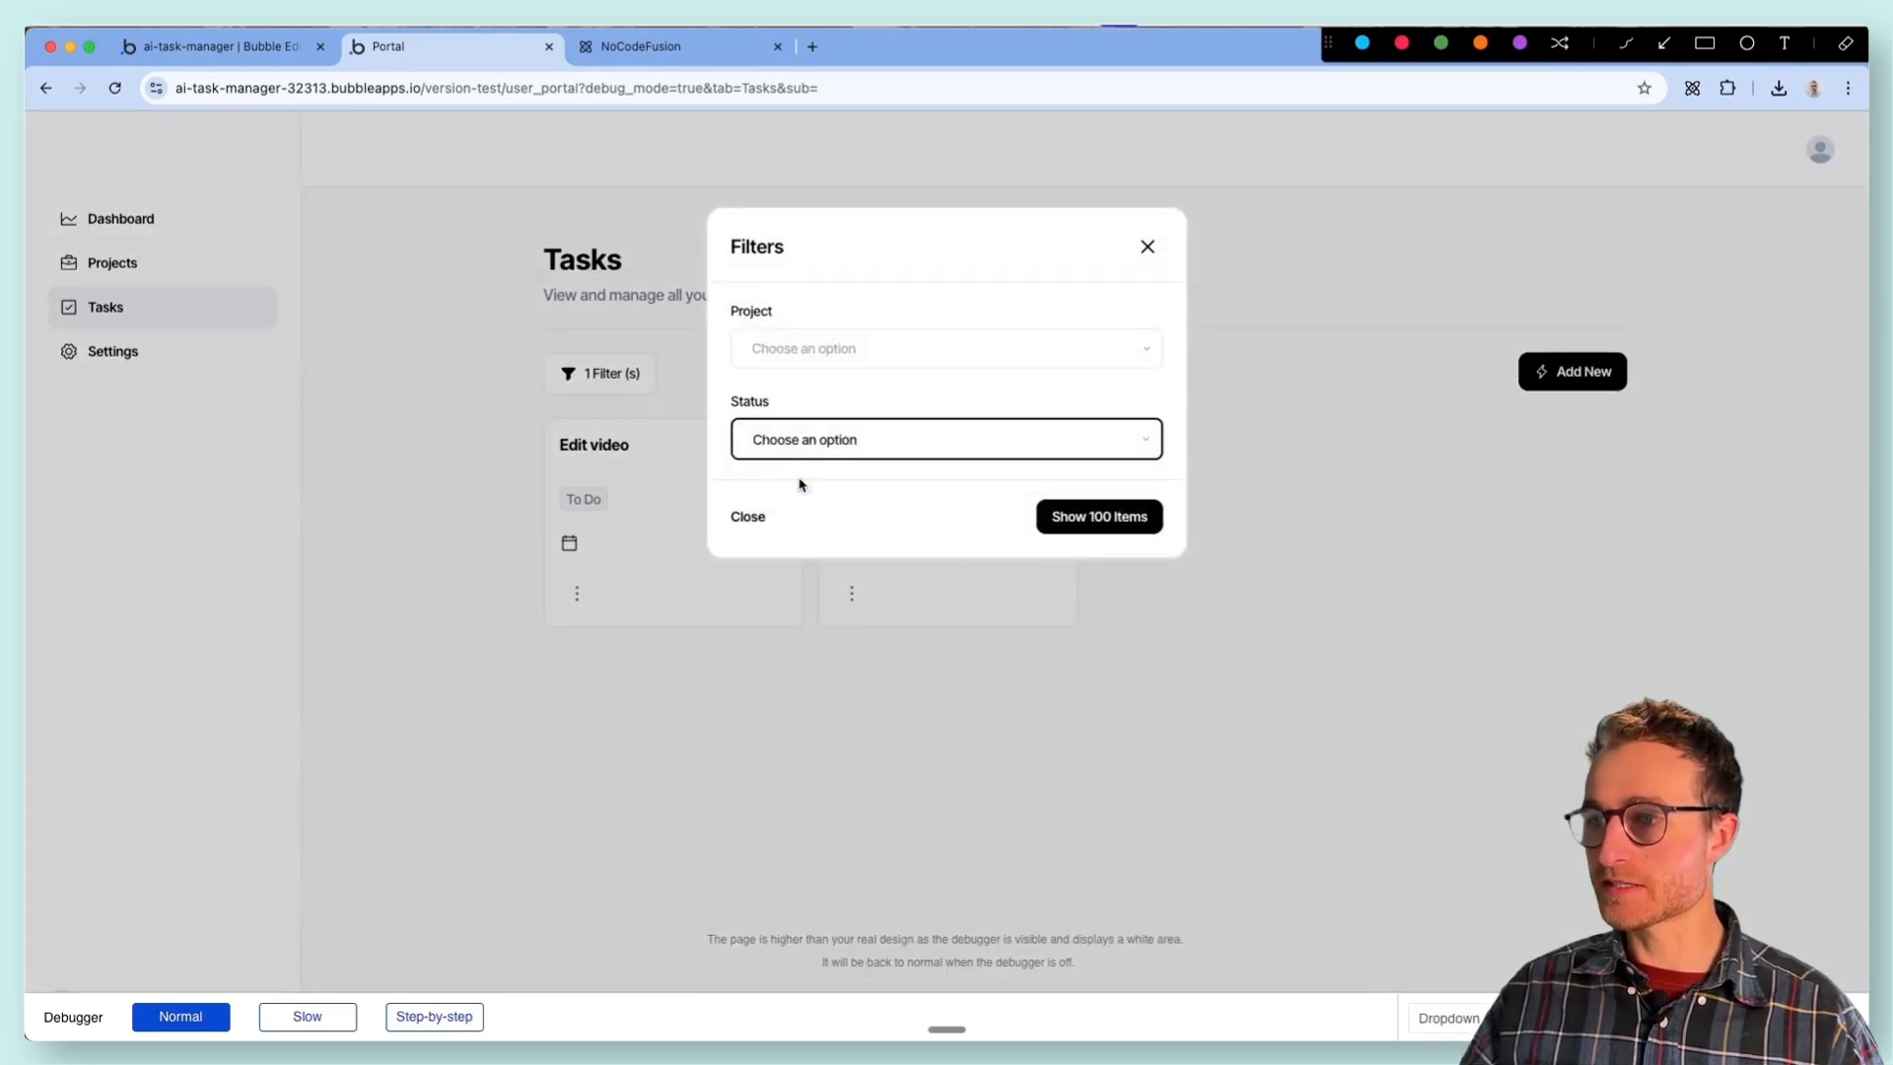
click(732, 513)
click(608, 361)
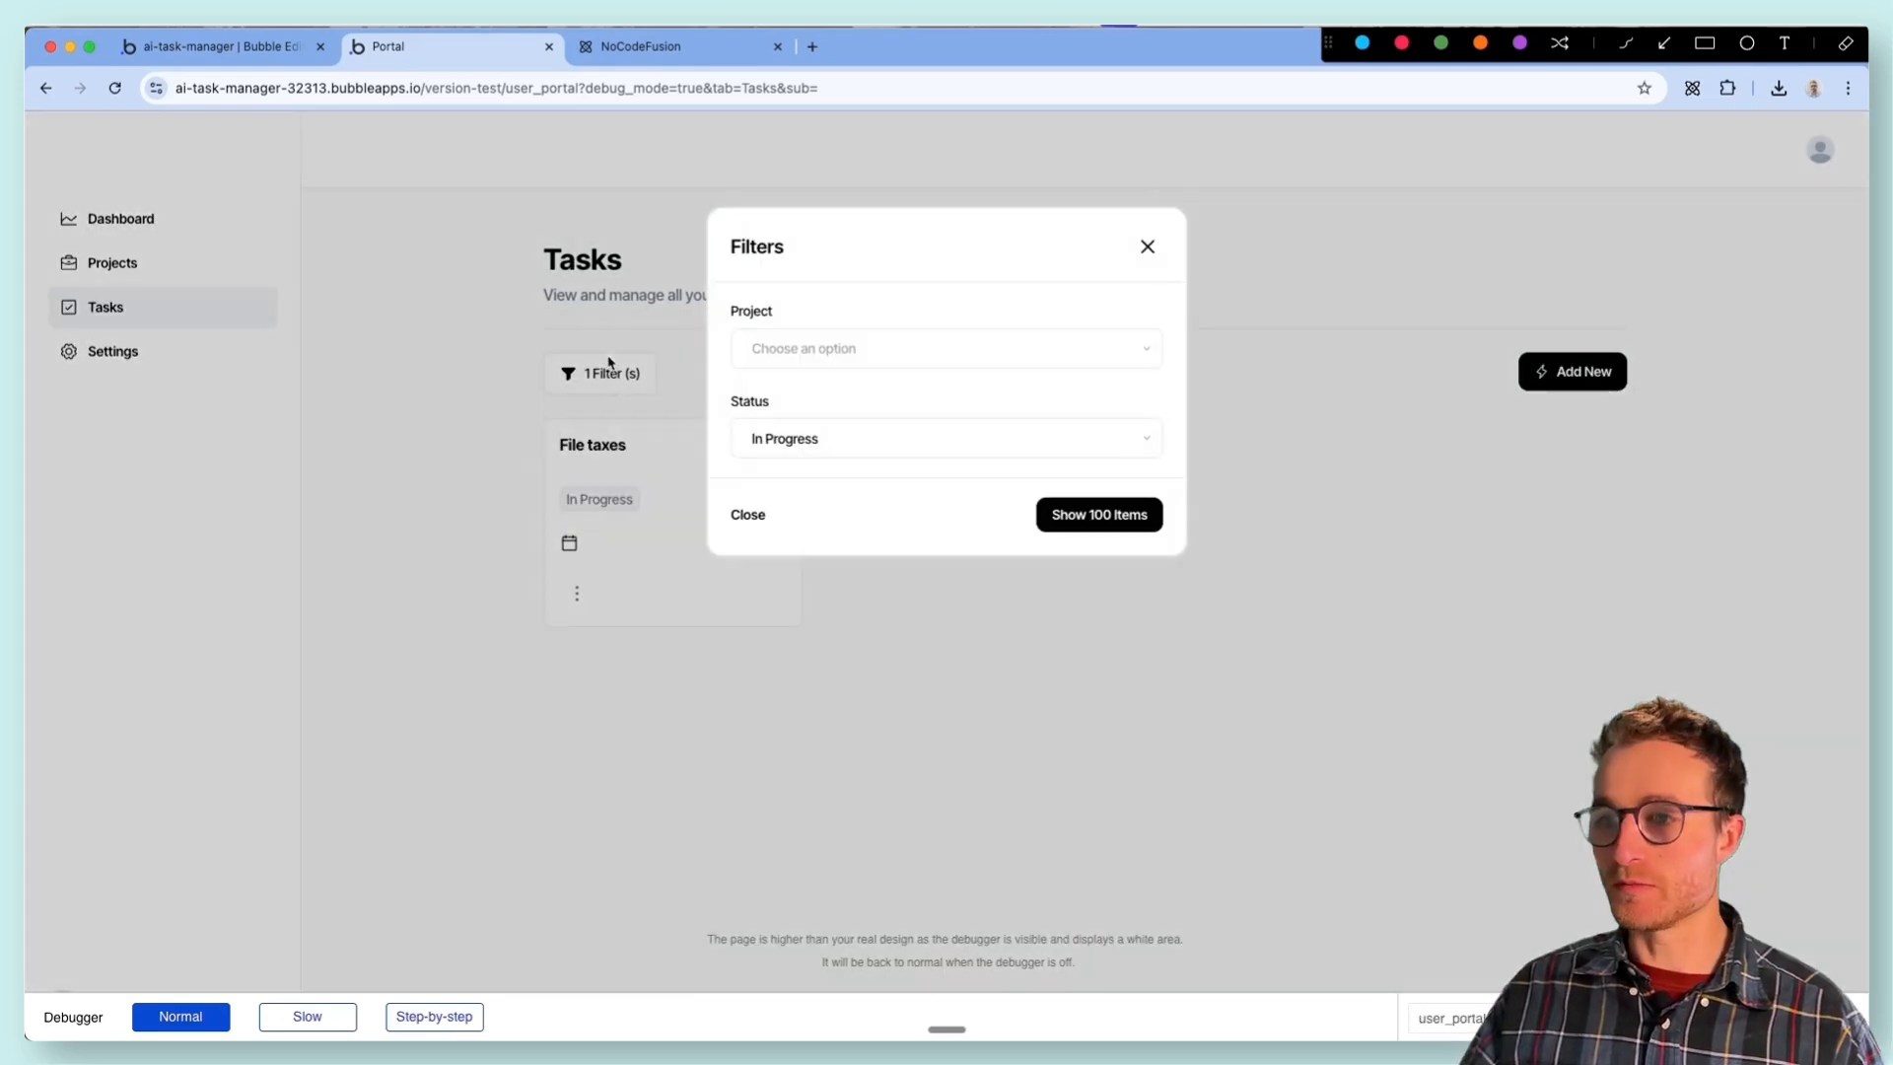
click(746, 527)
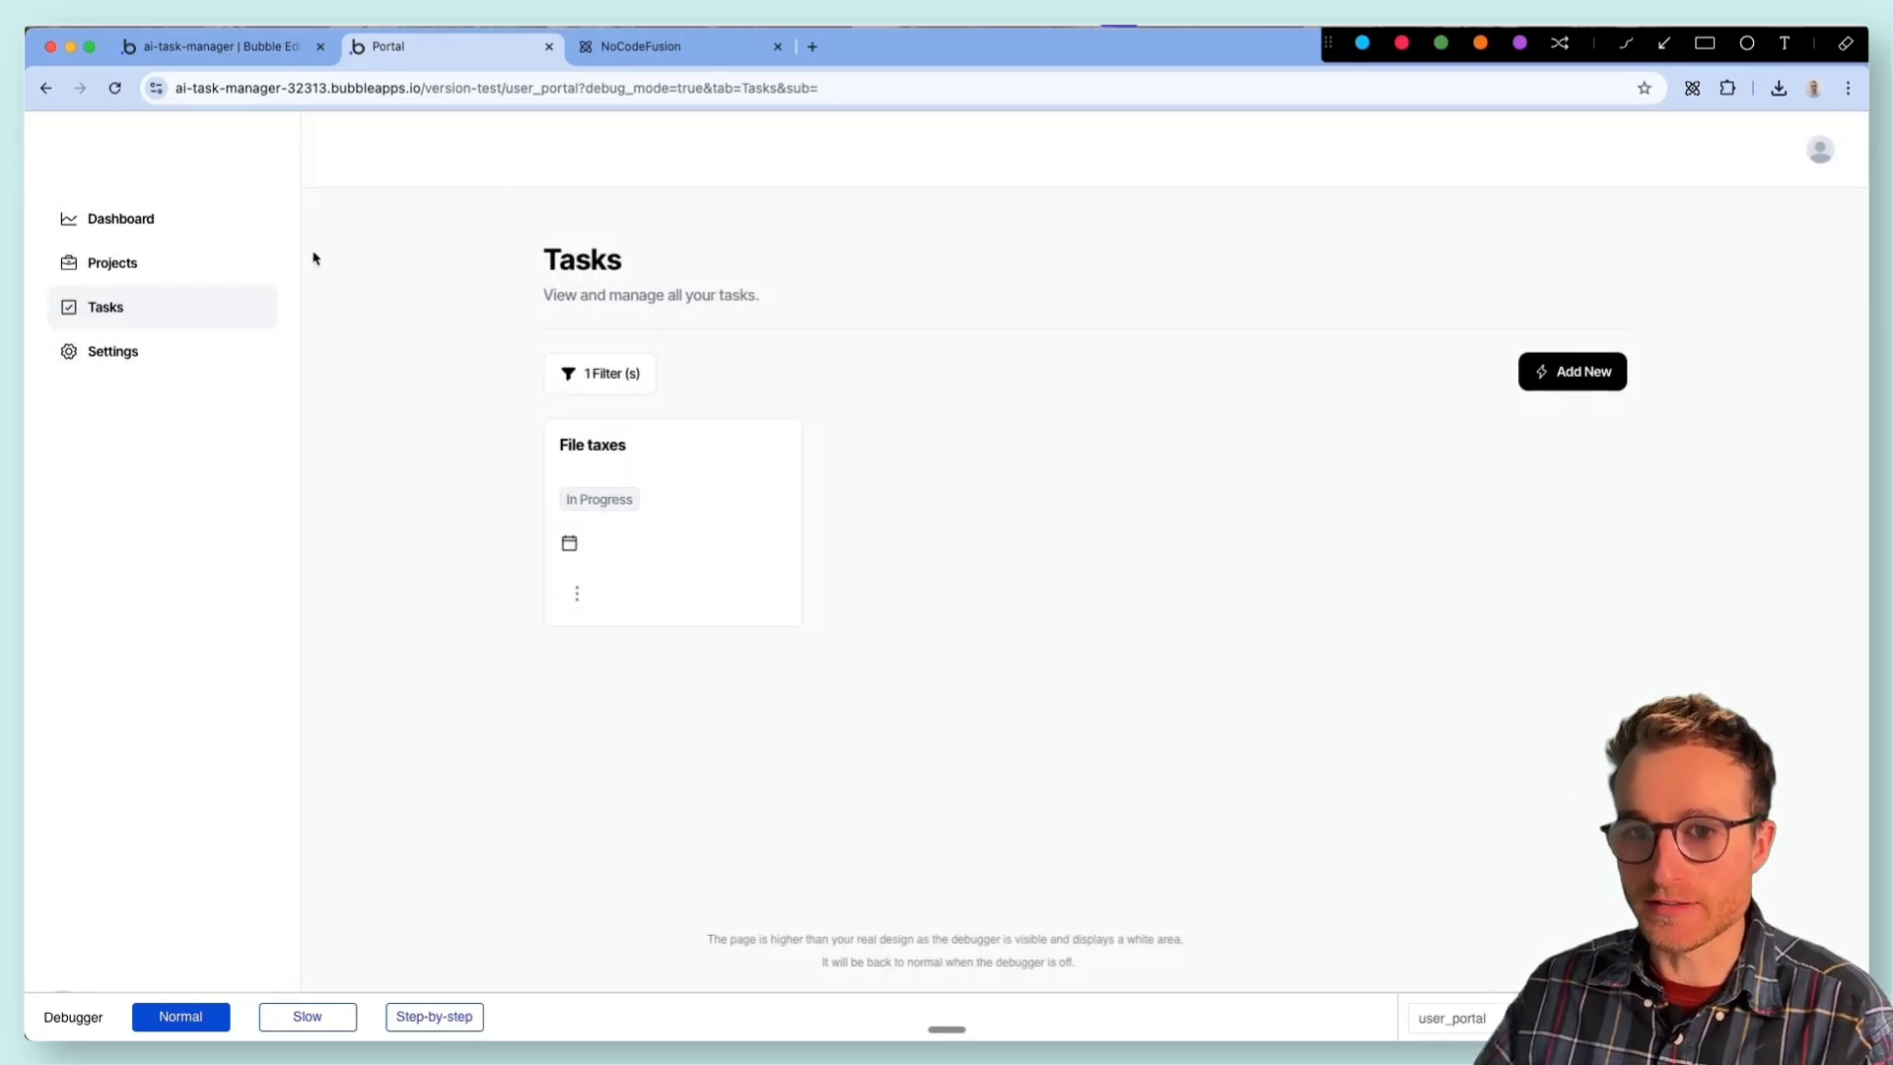
- View the preview's Dashboard page, then return to the Bubble editor and open the issue checker
click(176, 216)
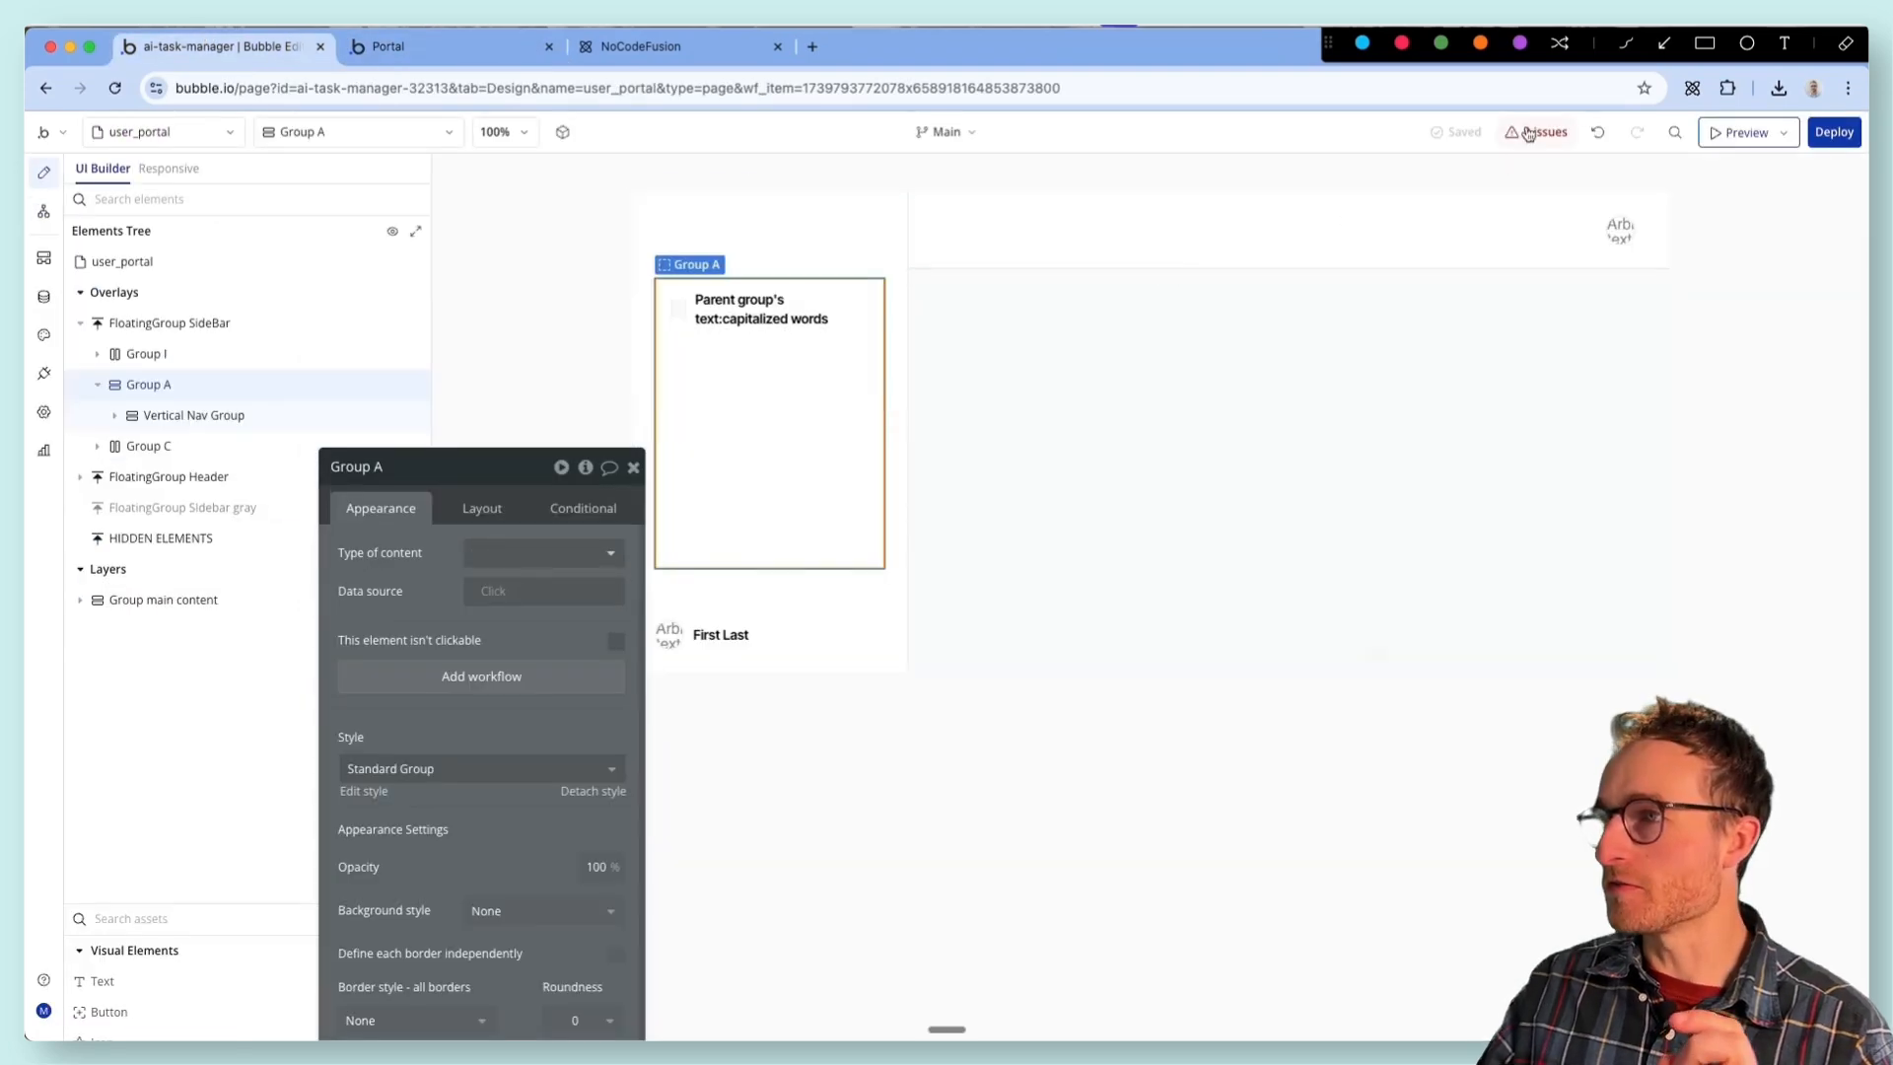
click(1536, 131)
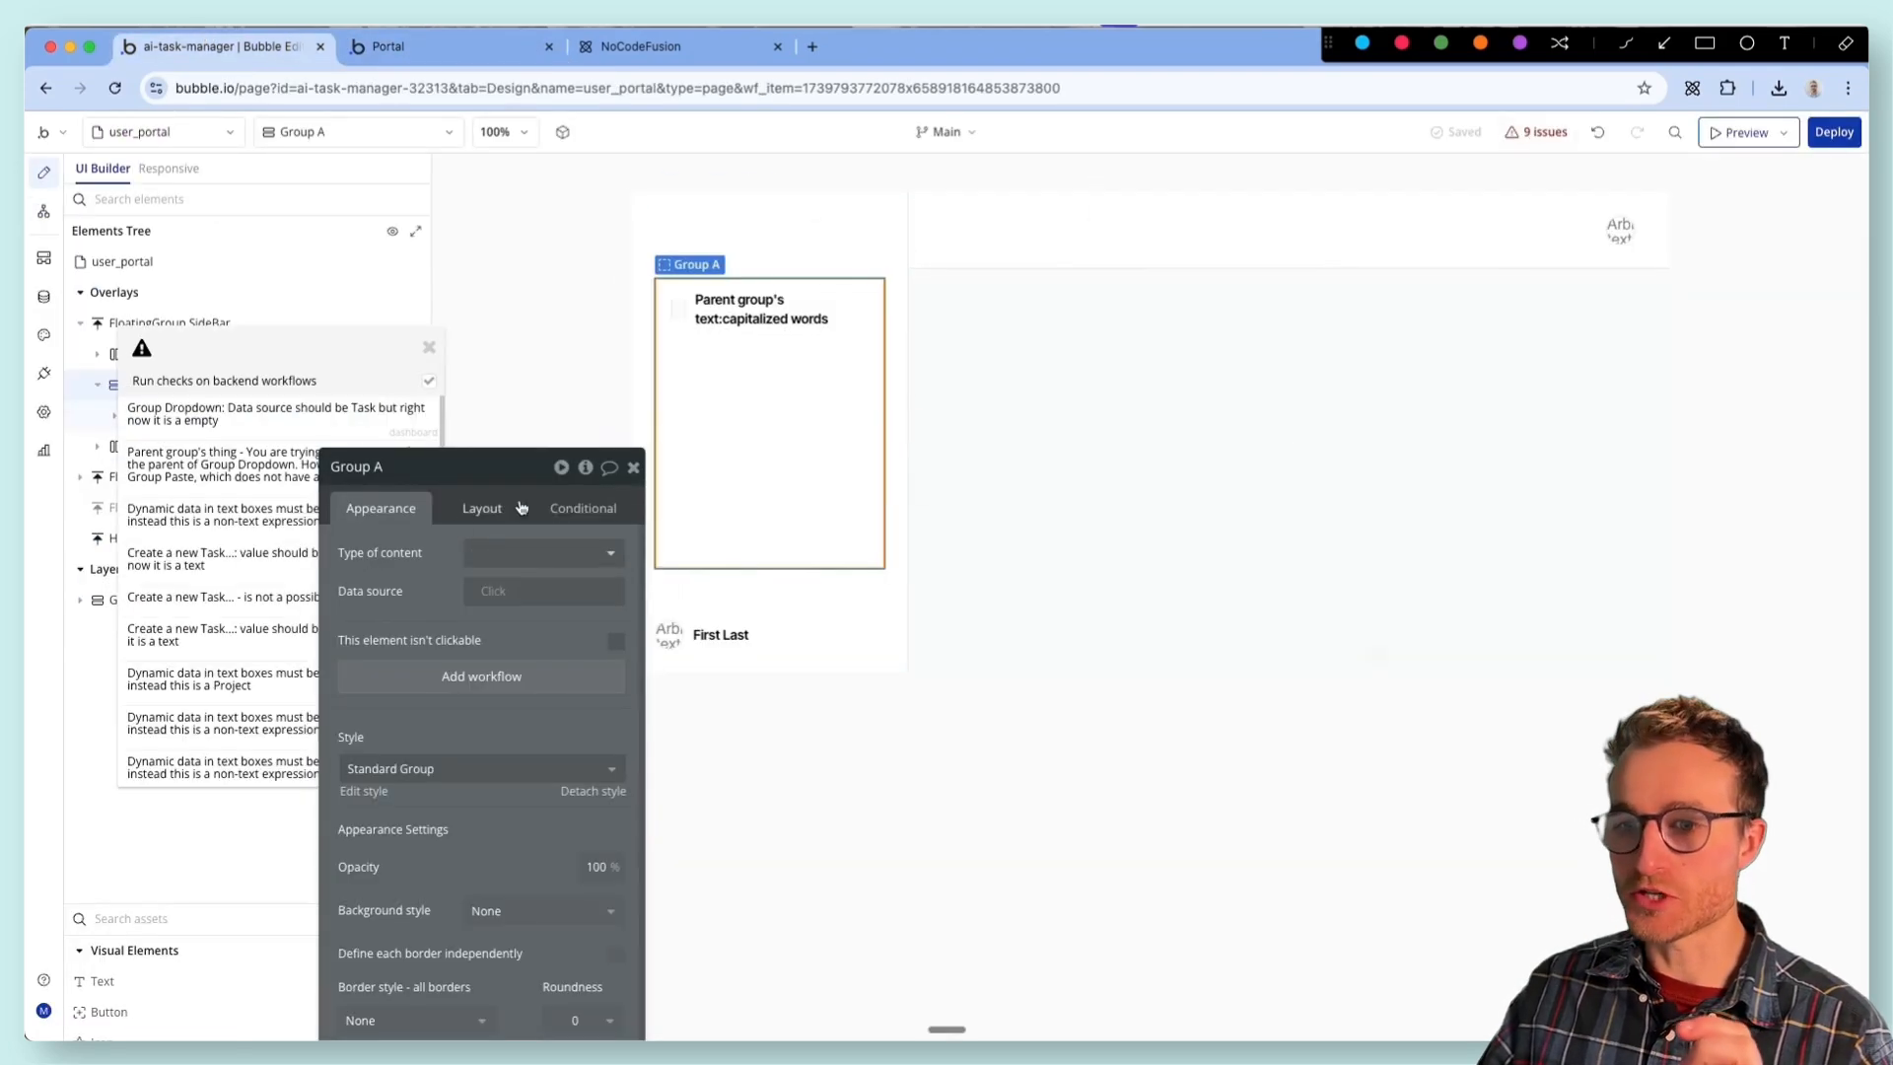
- Open the Group Dropdown issue on the dashboard and clear the group's invalid data source
click(237, 434)
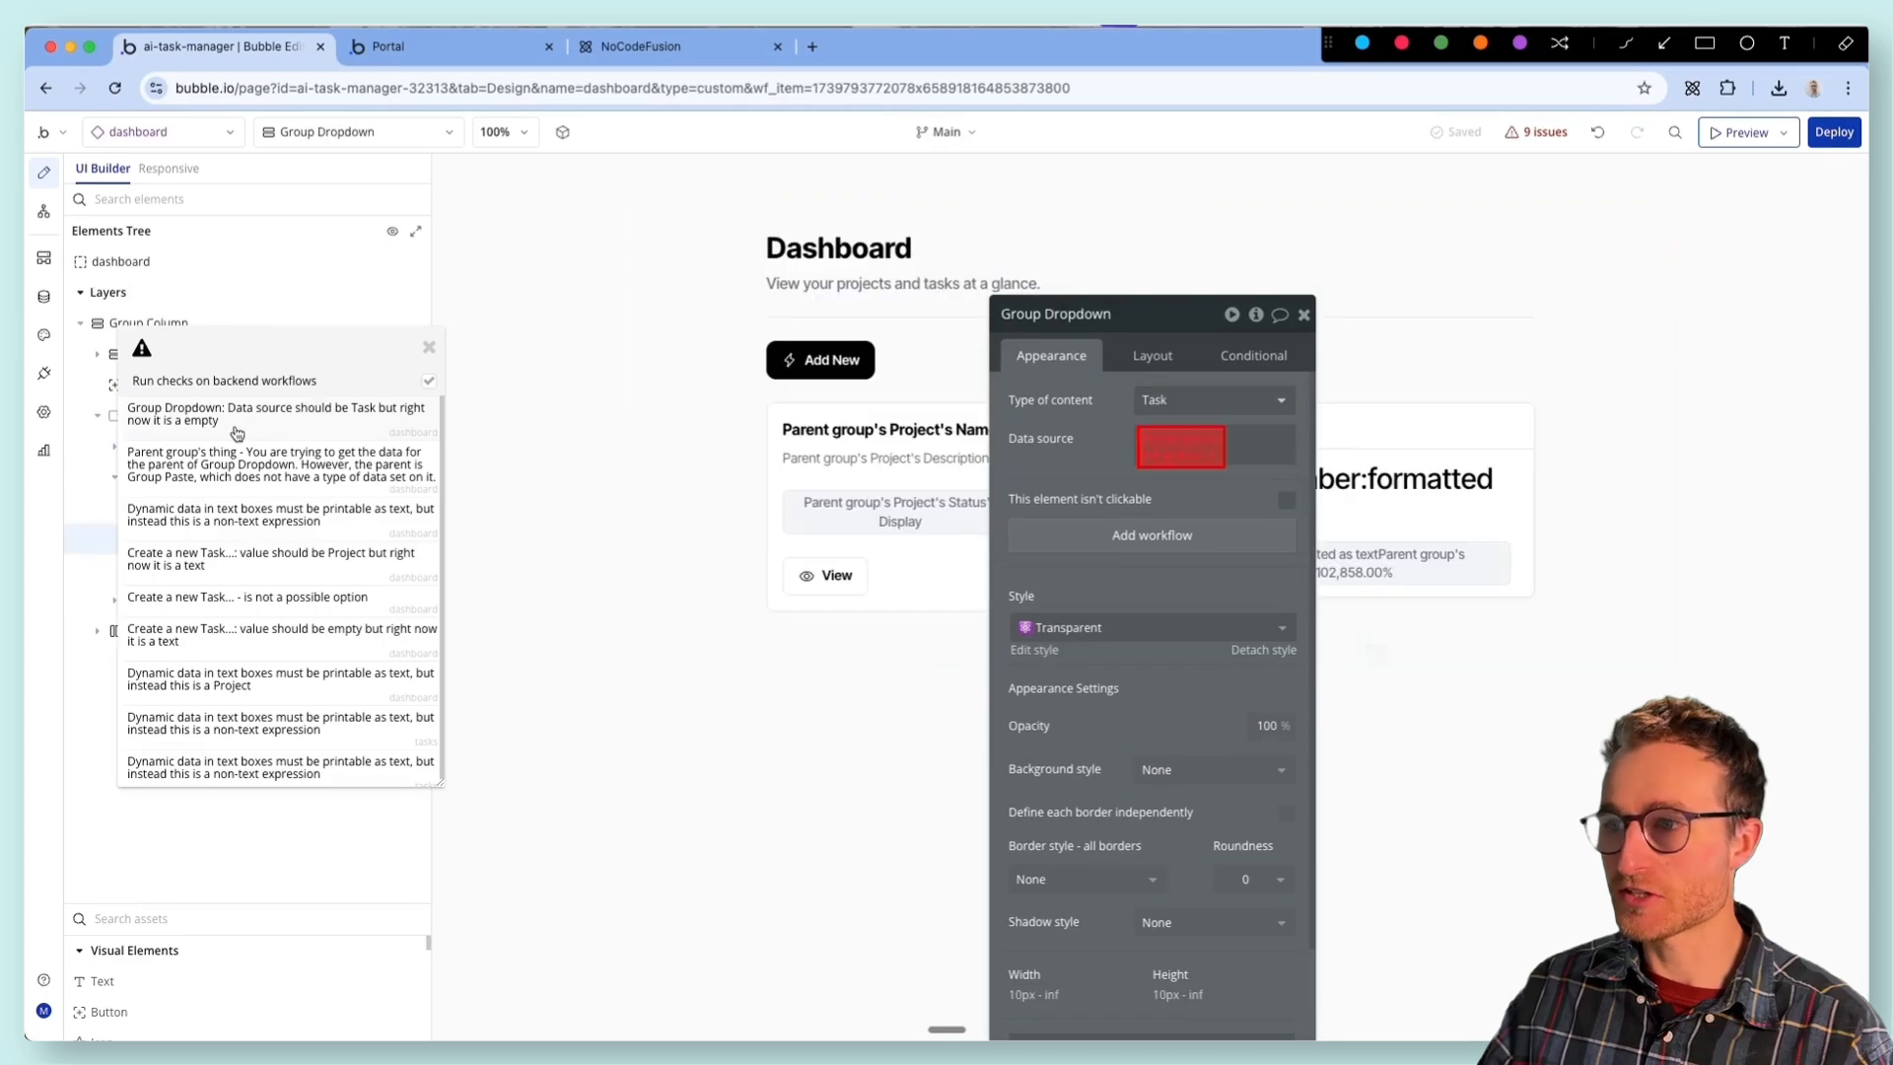
drag(1127, 456, 610, 537)
right_click(651, 528)
click(768, 520)
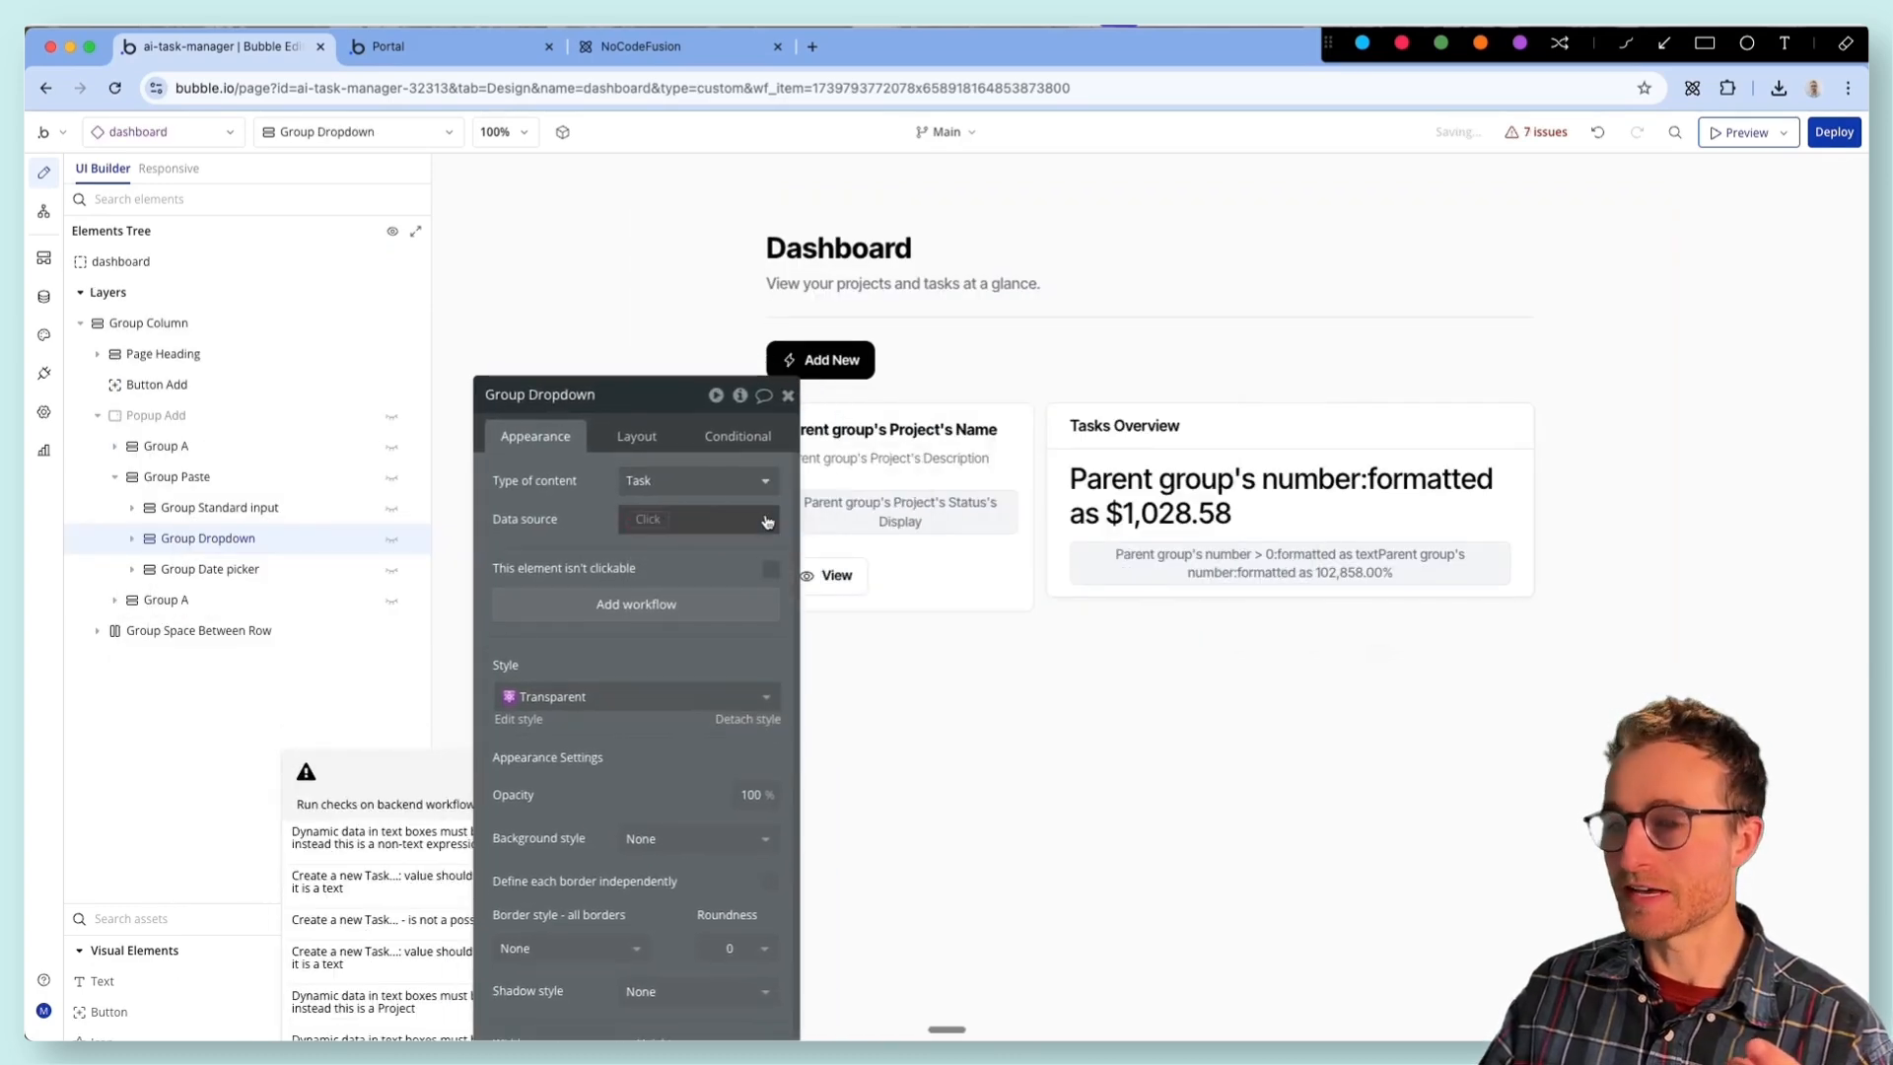
- Open the non-text expression issue on Dropdown - Project and set its option caption to Current option's Name
drag(504, 760, 552, 469)
click(523, 508)
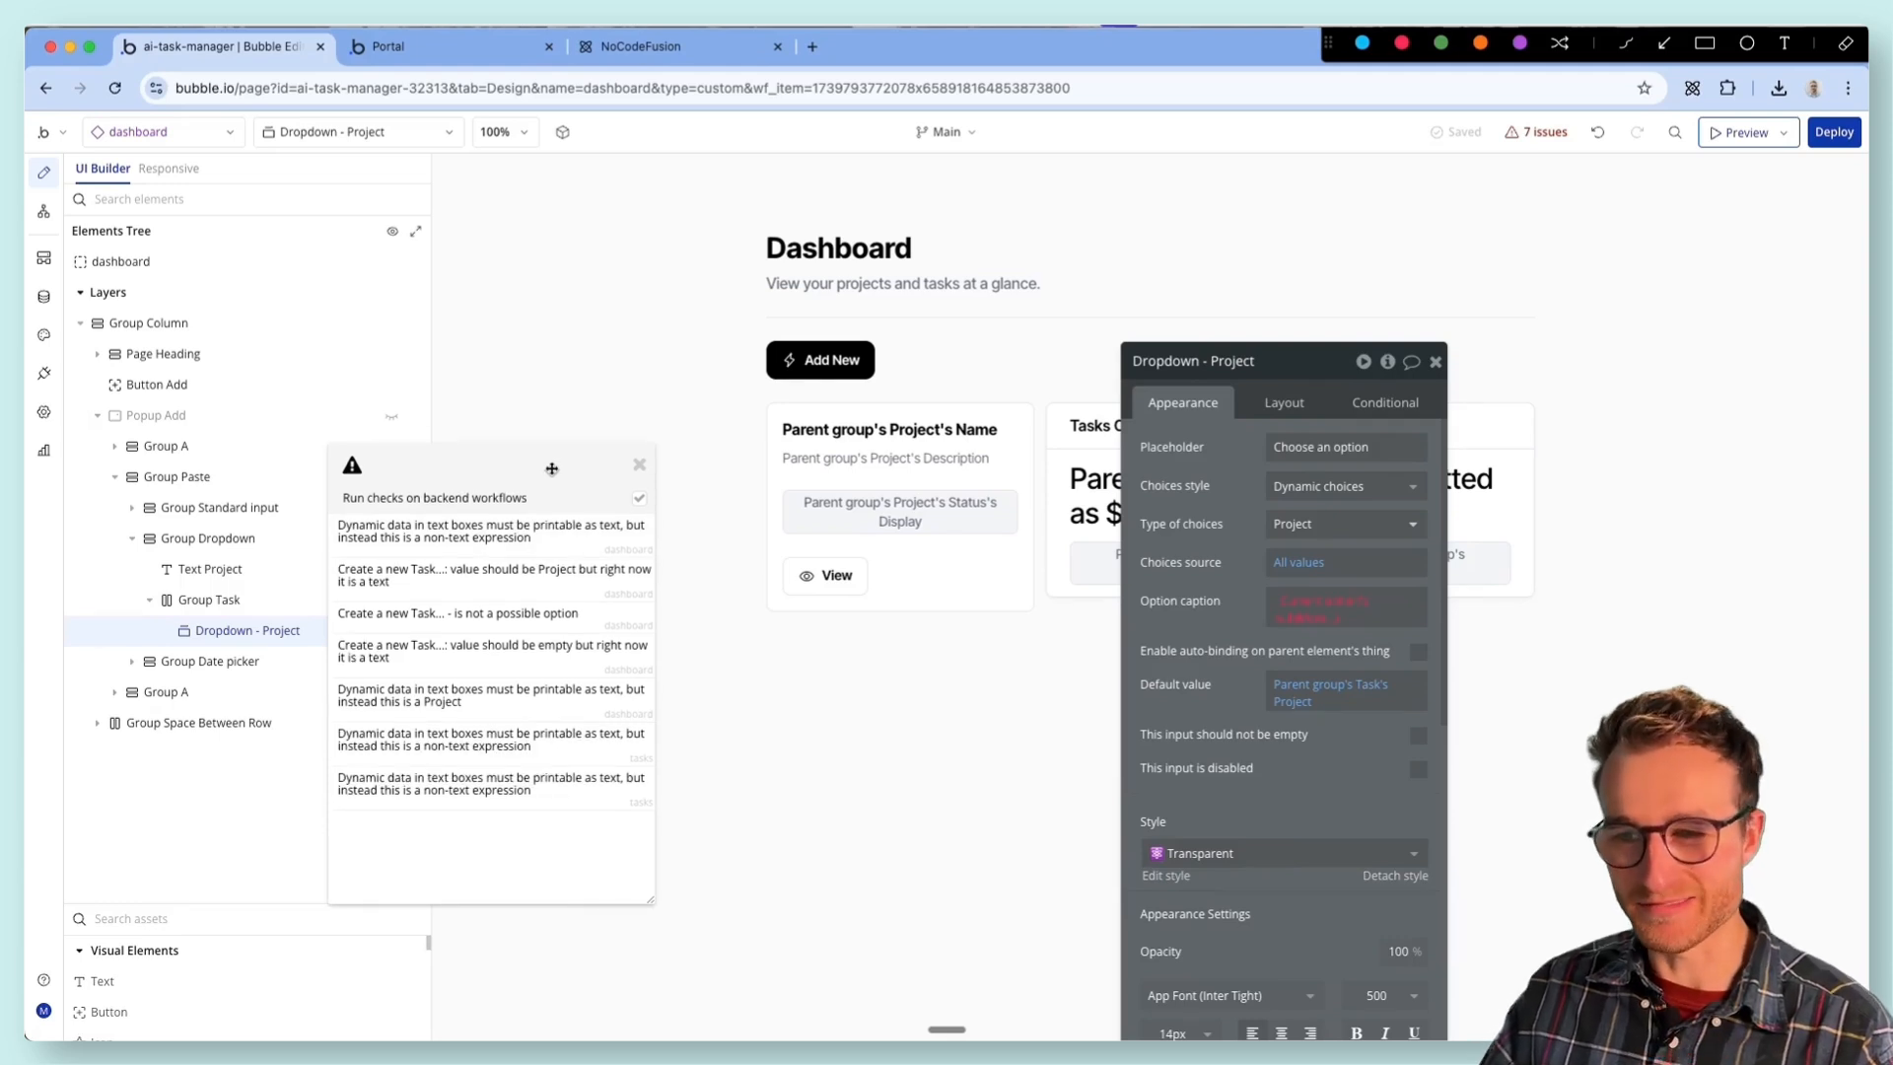
drag(1224, 621, 717, 609)
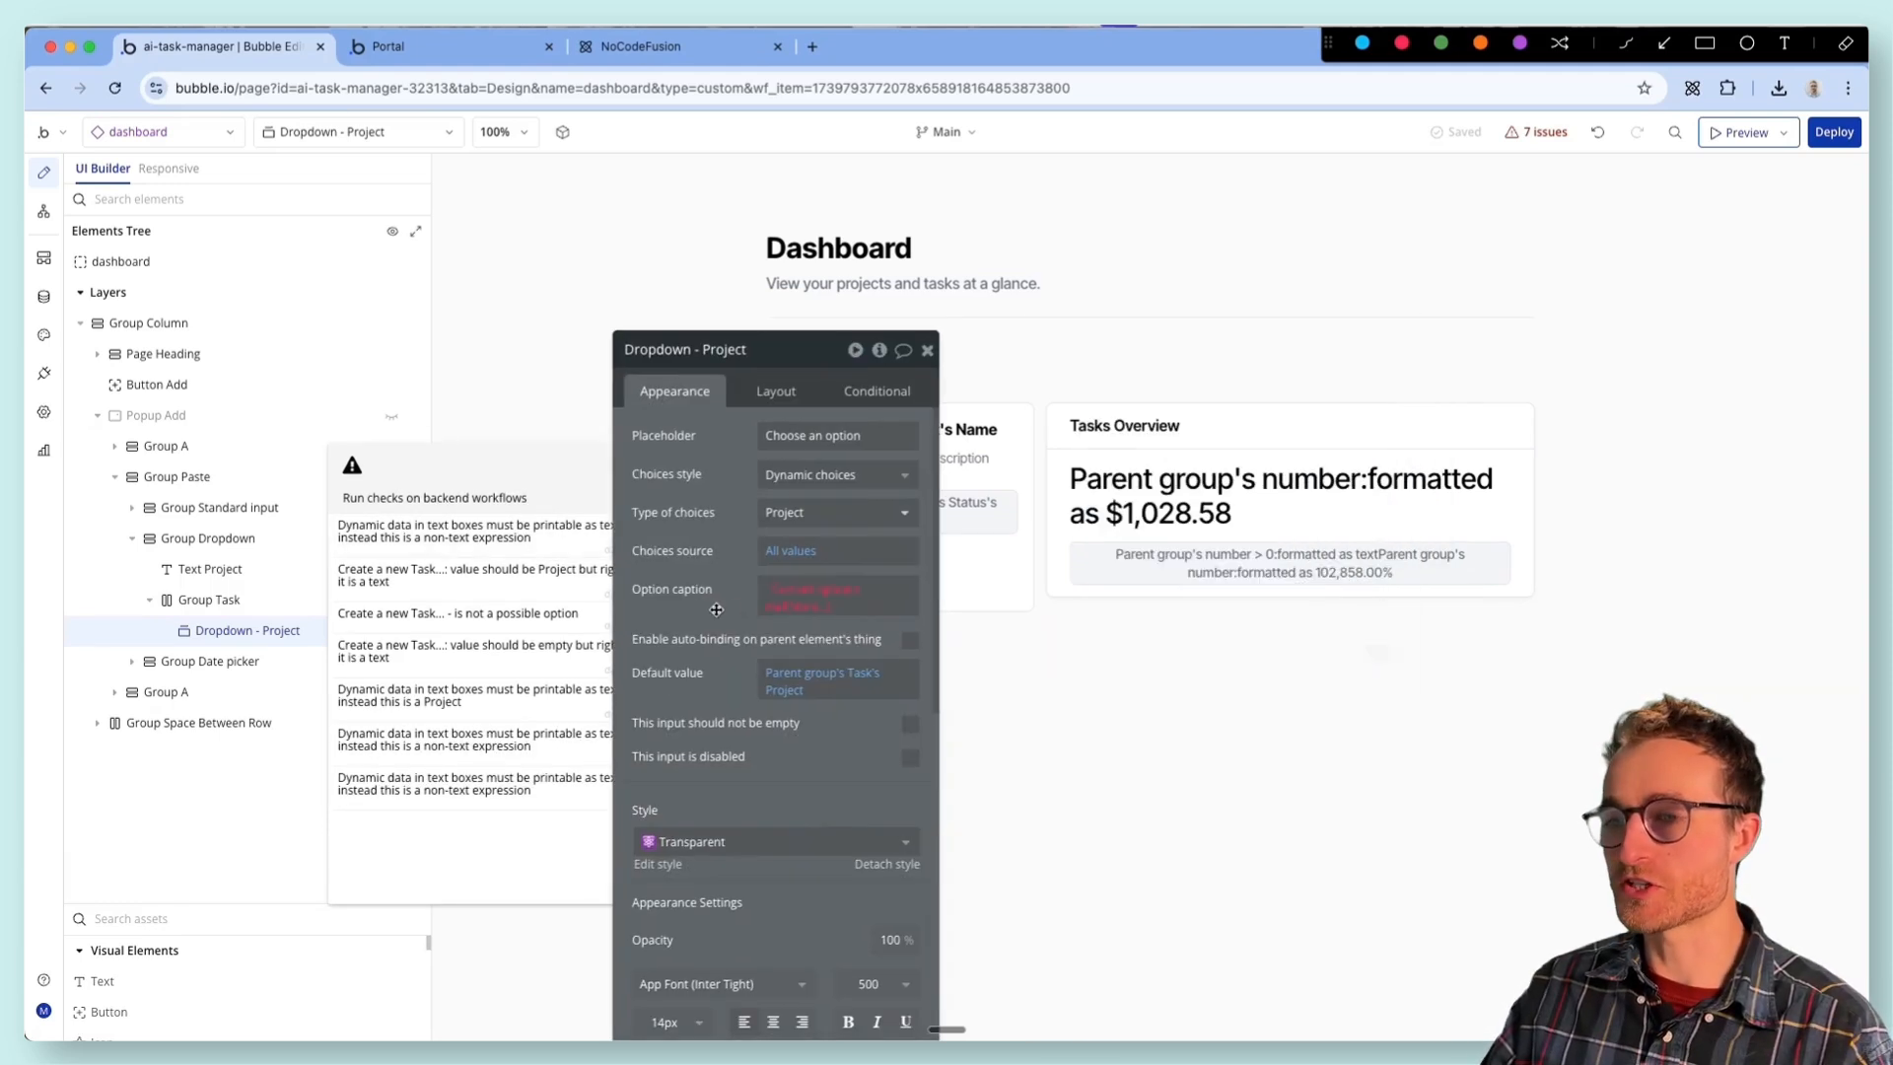
click(782, 622)
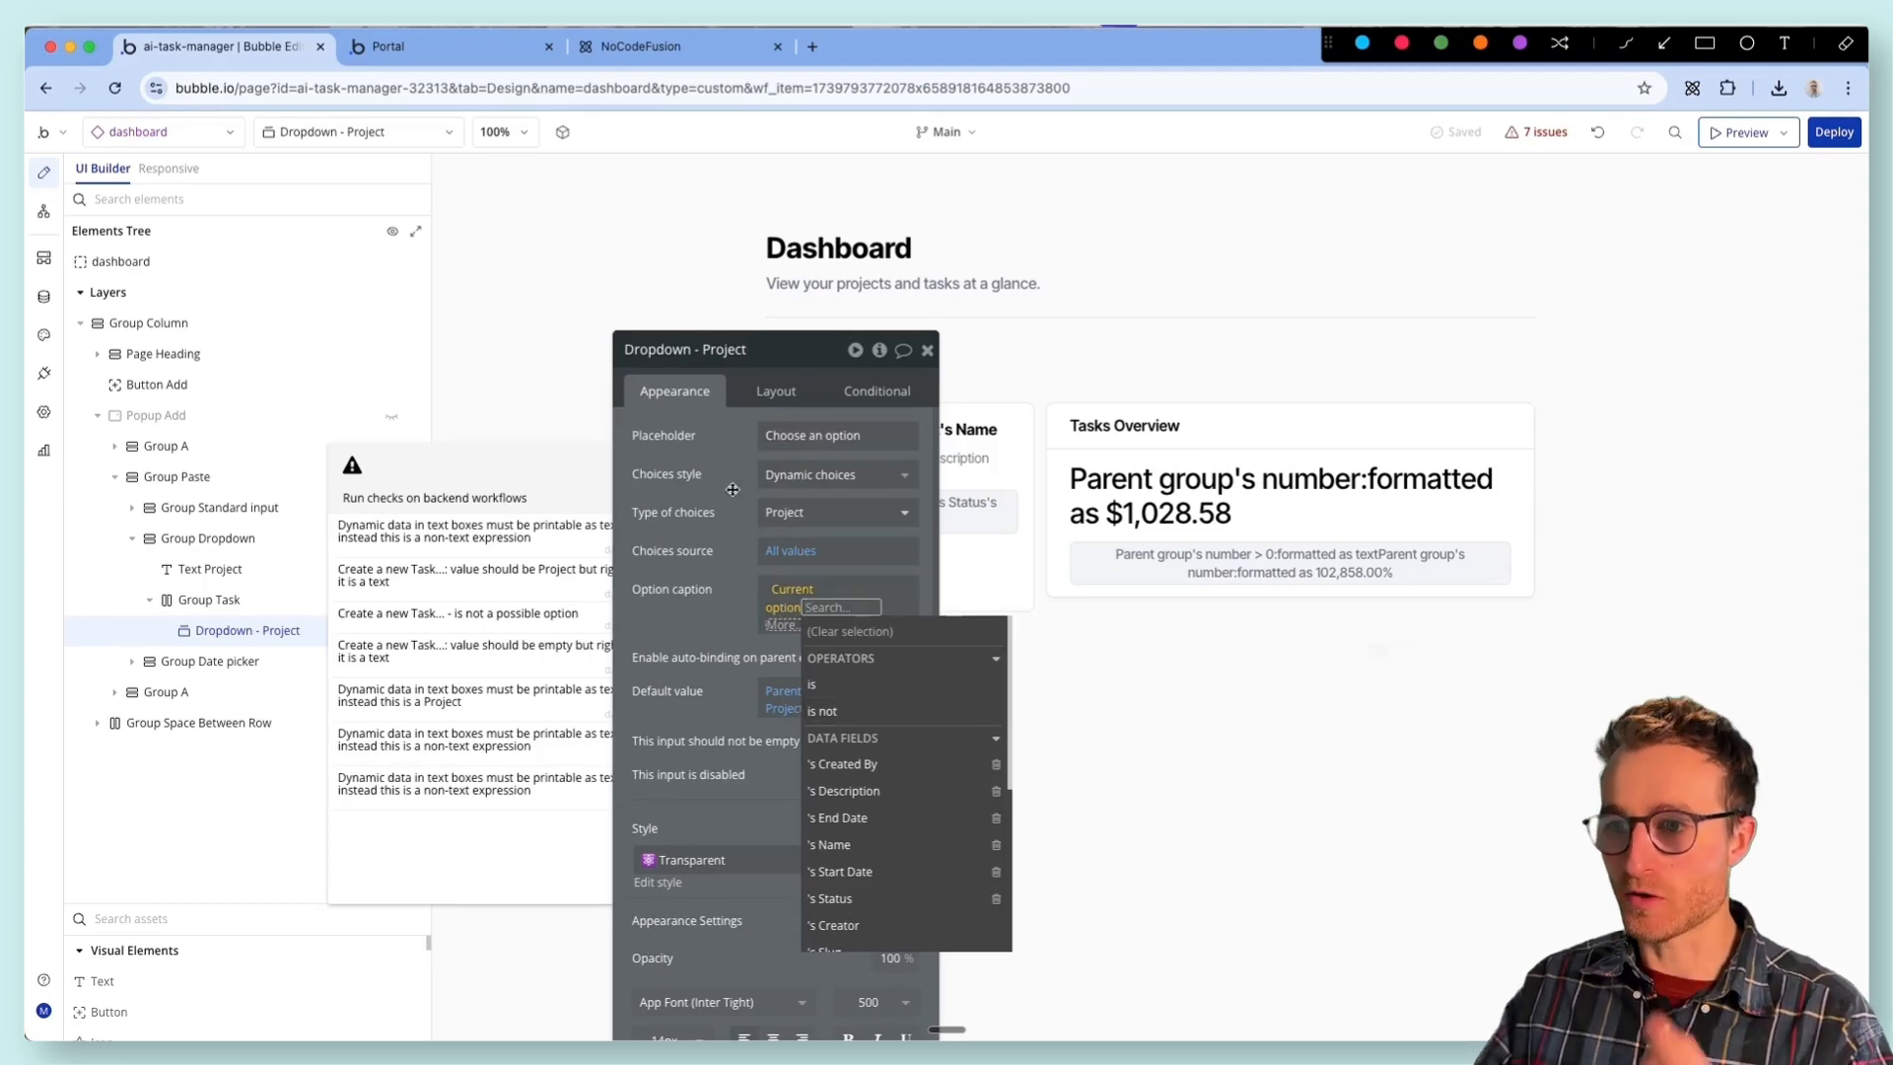
drag(728, 523, 711, 487)
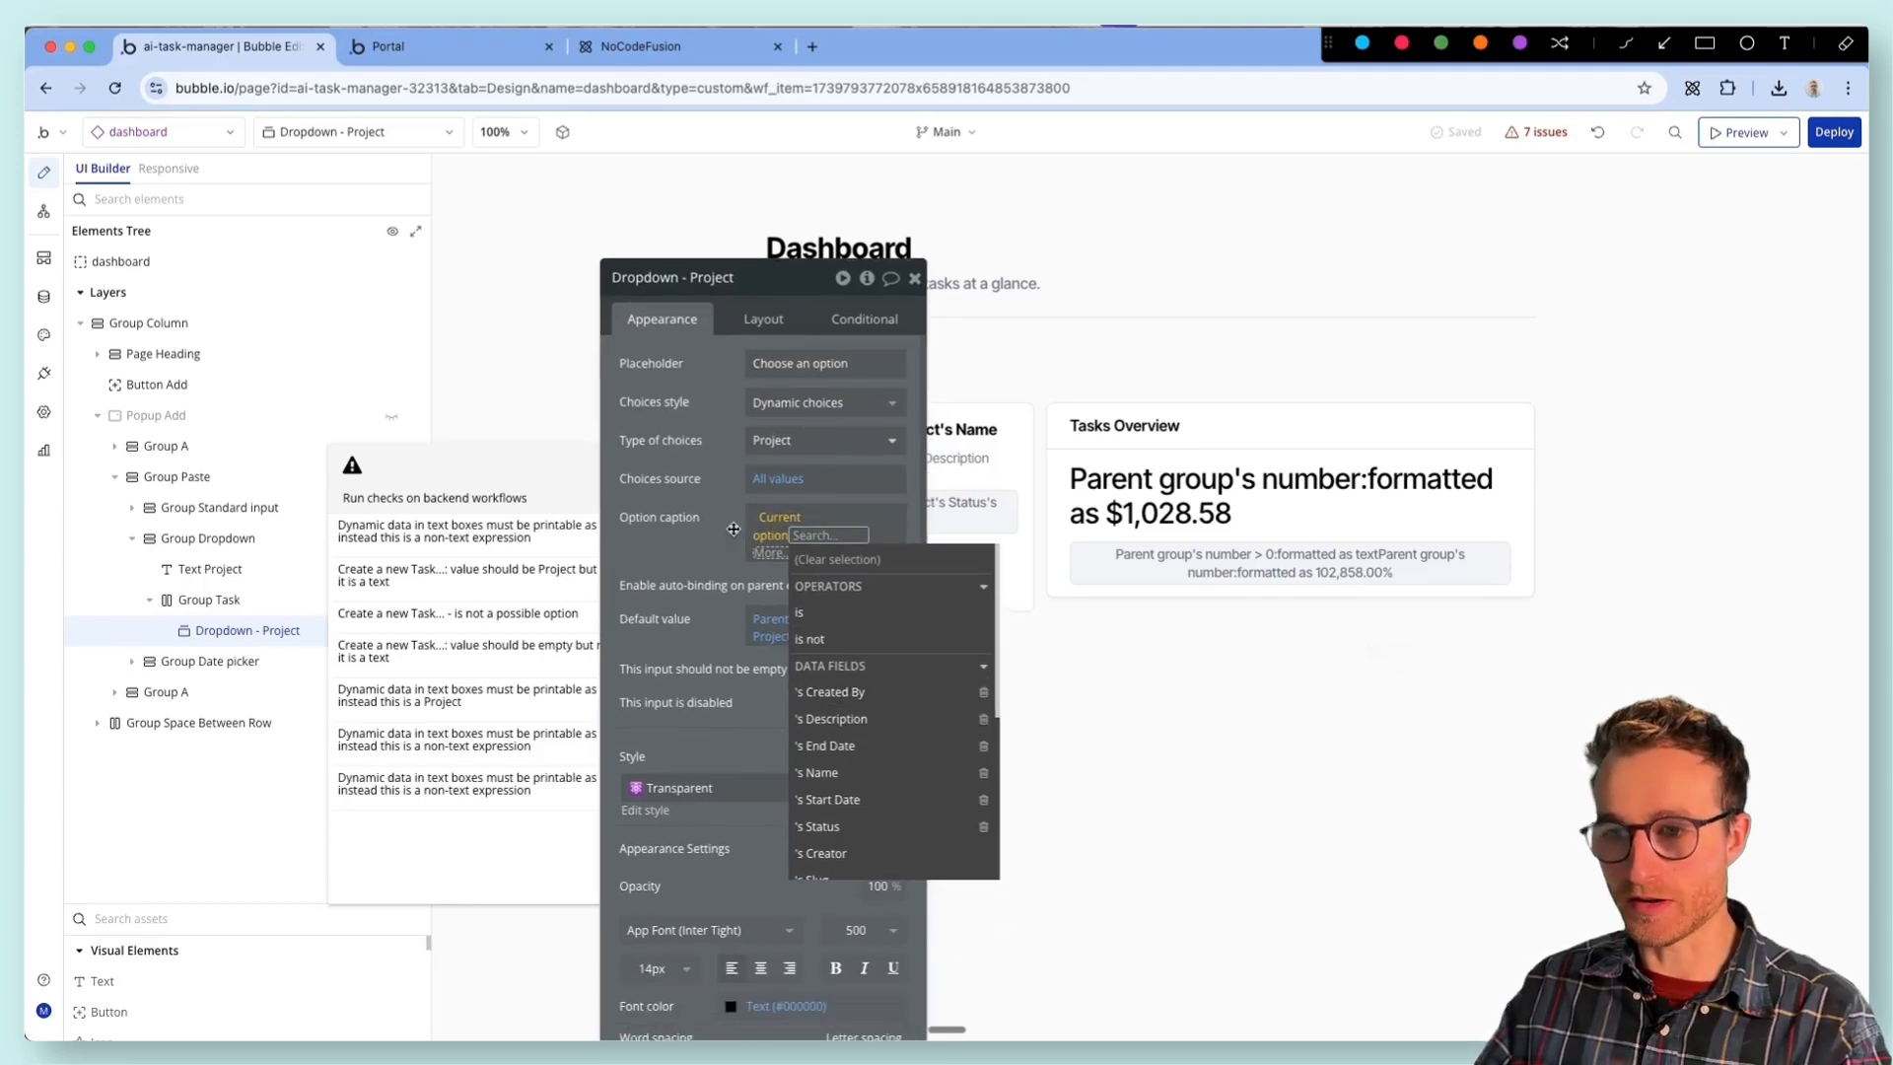
click(853, 771)
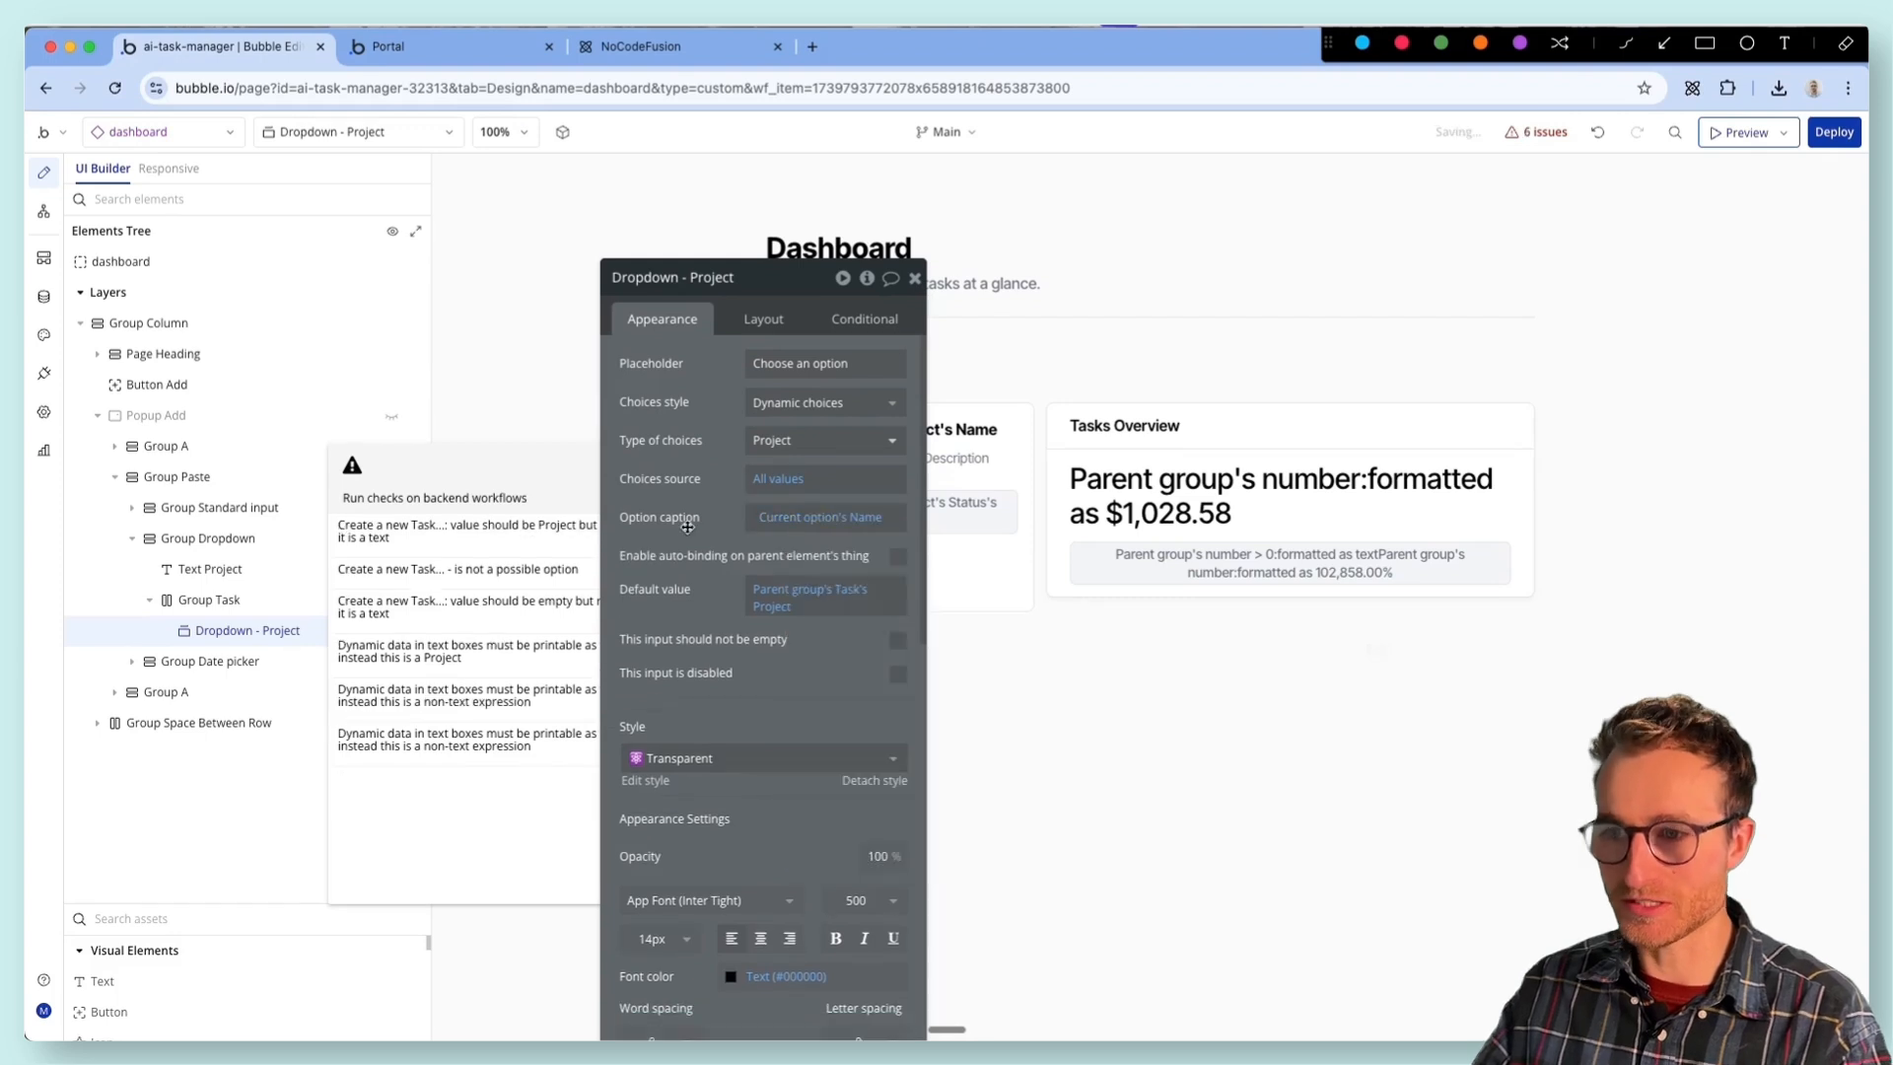
- Open the Create a new Task issue in the dashboard's Button Save workflow and reveal the Save button on the page
click(586, 519)
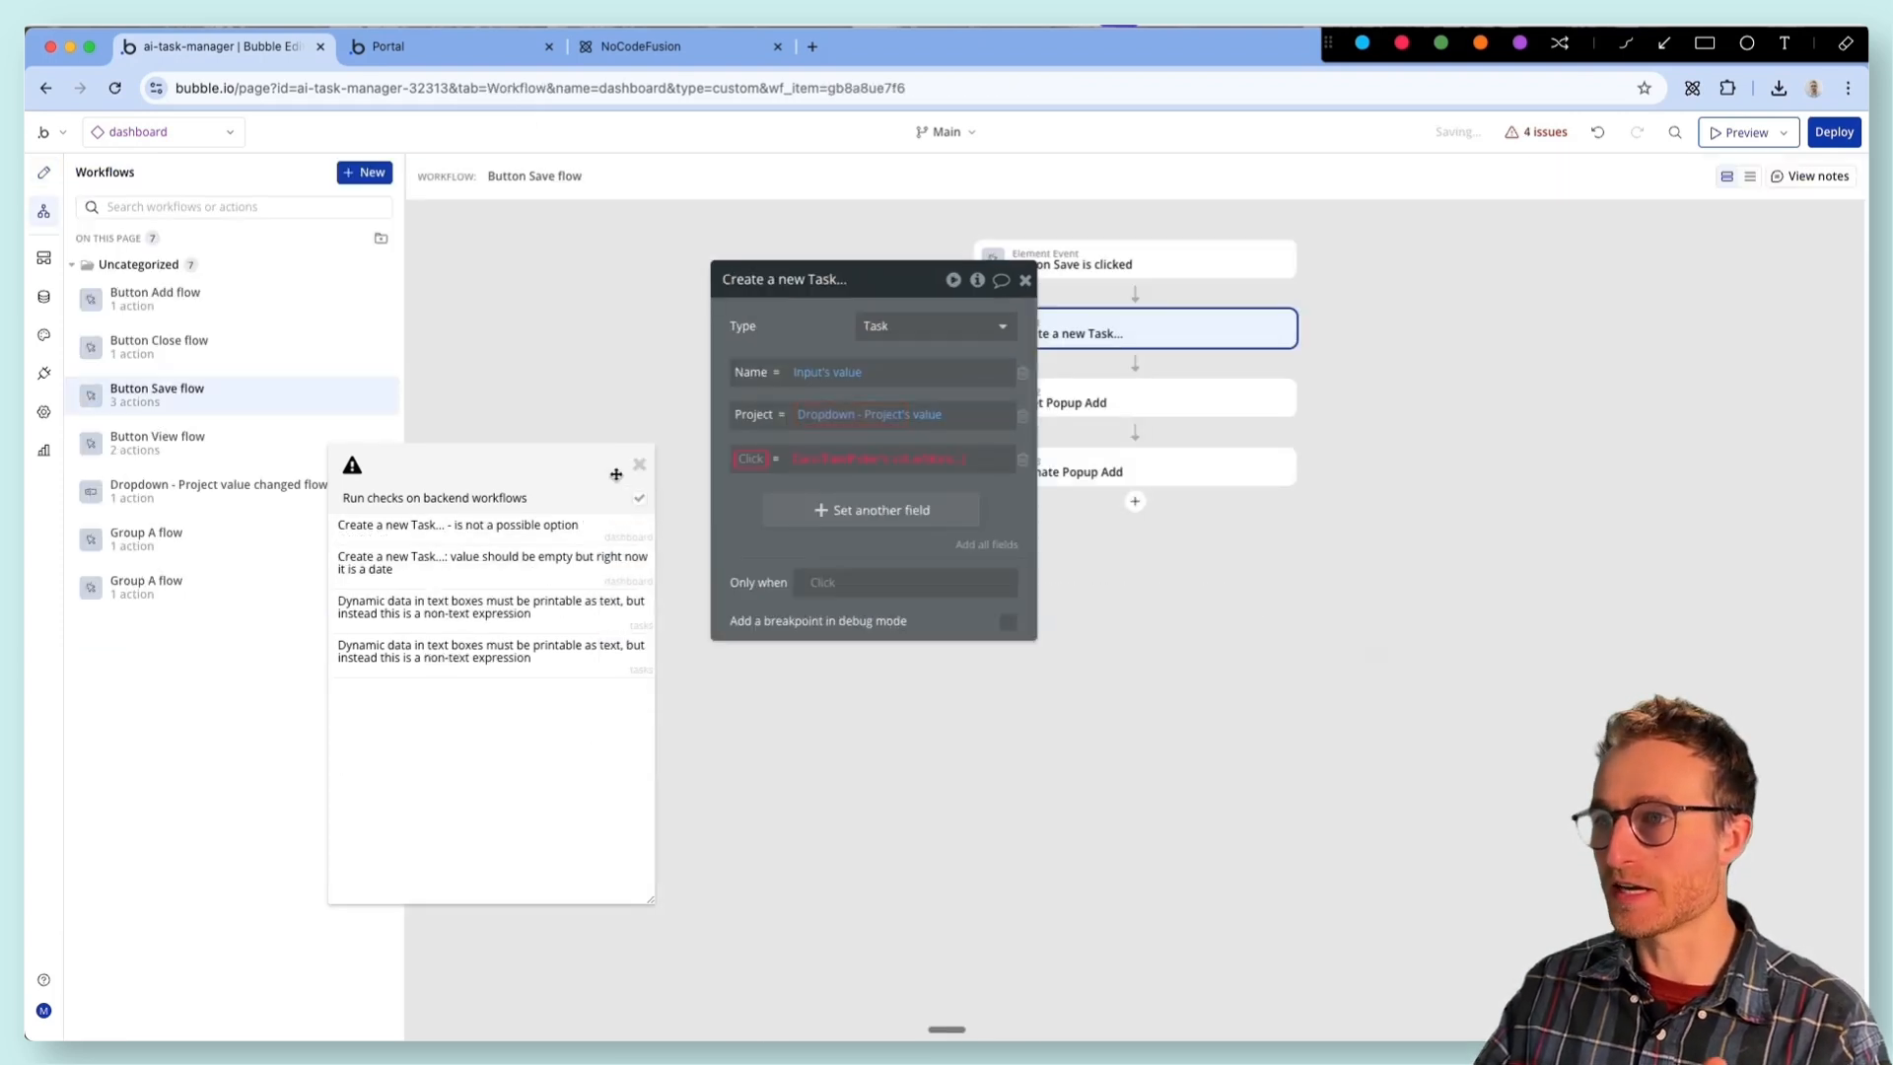
drag(820, 349, 929, 546)
click(1070, 262)
right_click(1070, 264)
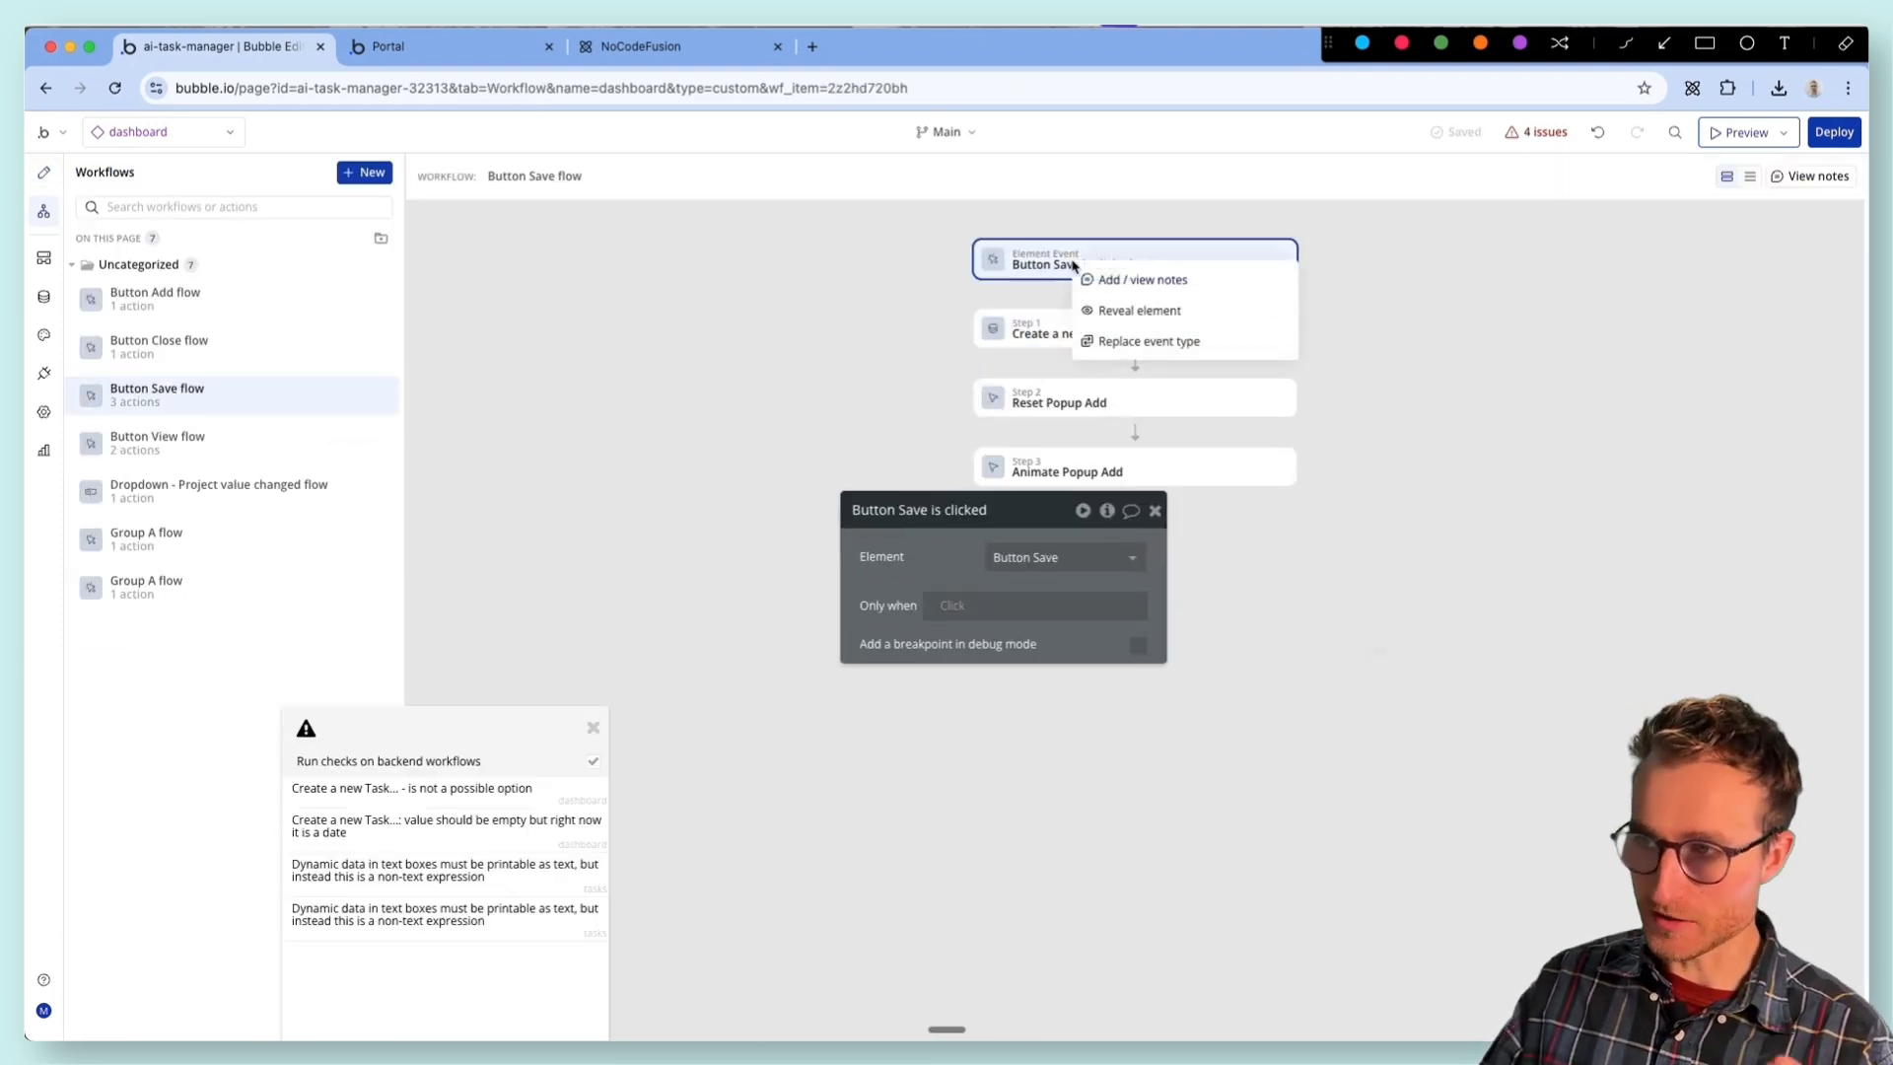
click(1109, 310)
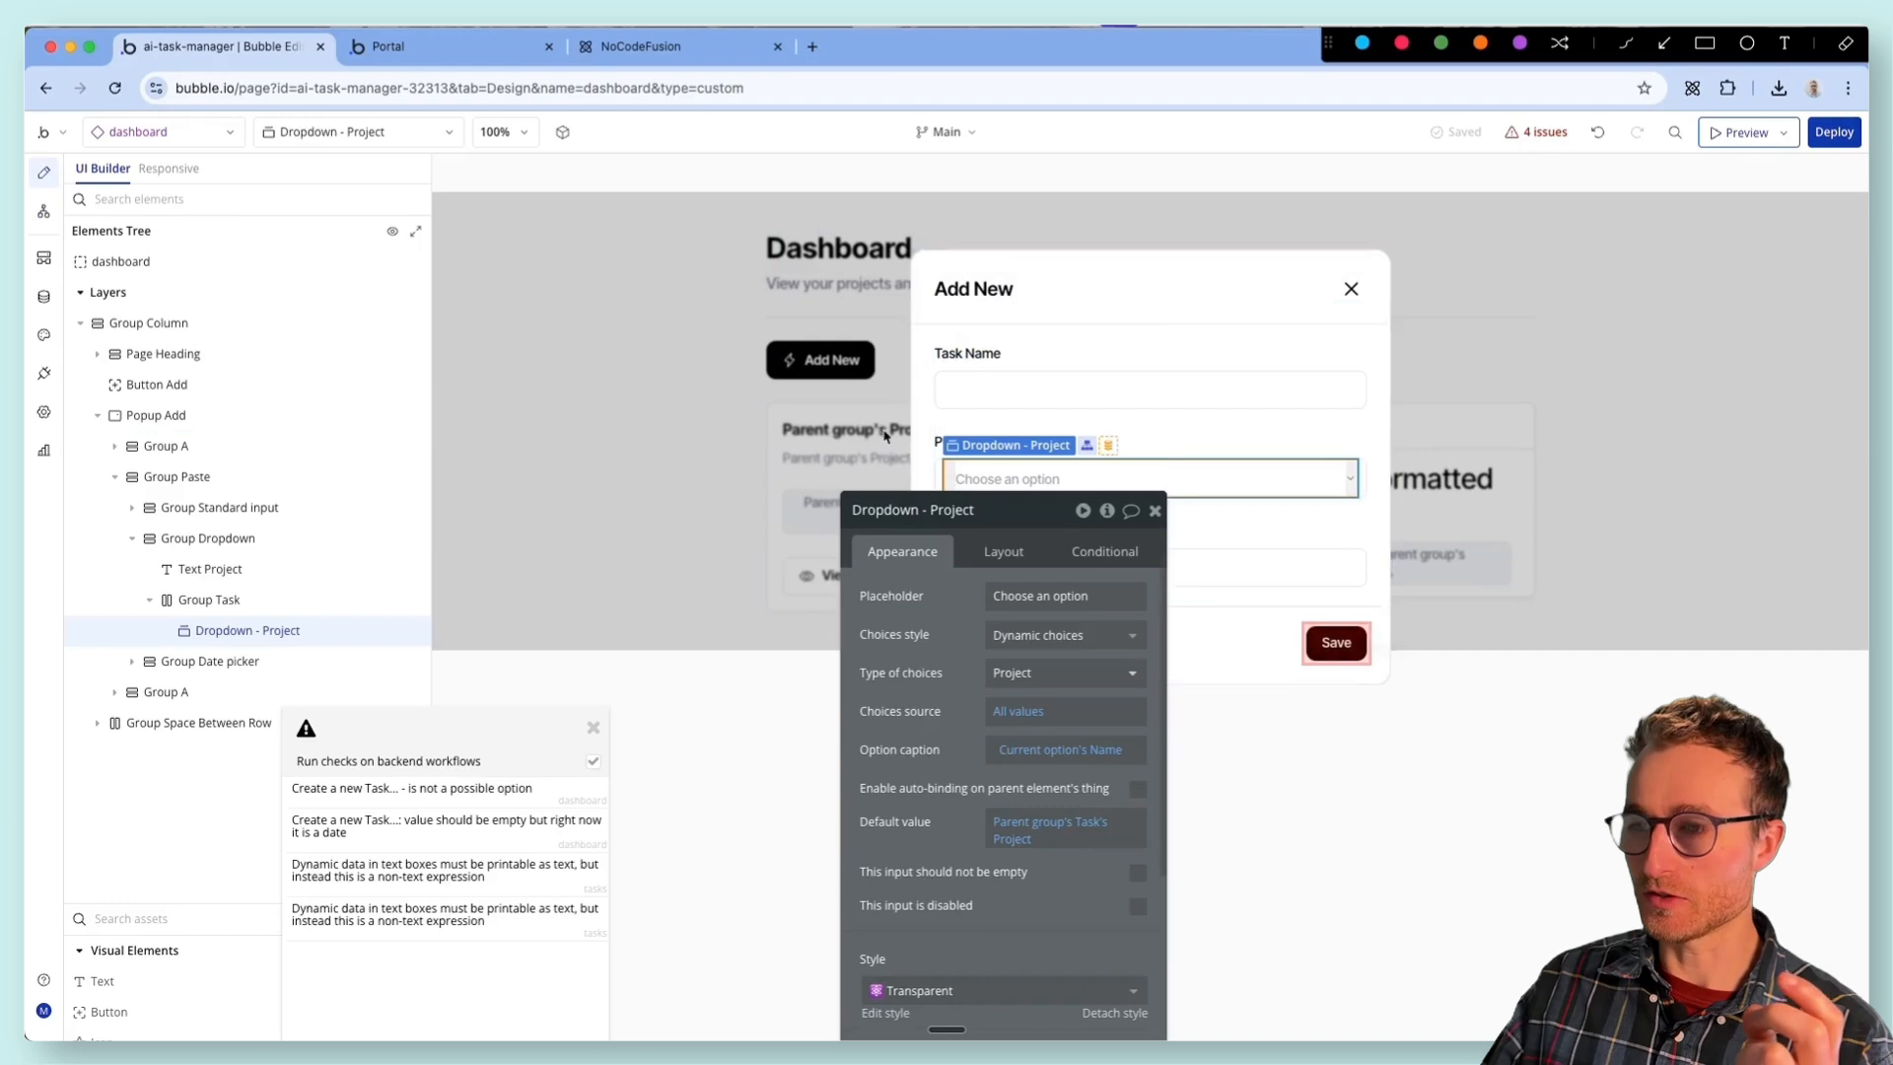
- Delete Popup Add from the dashboard
drag(902, 612, 1324, 776)
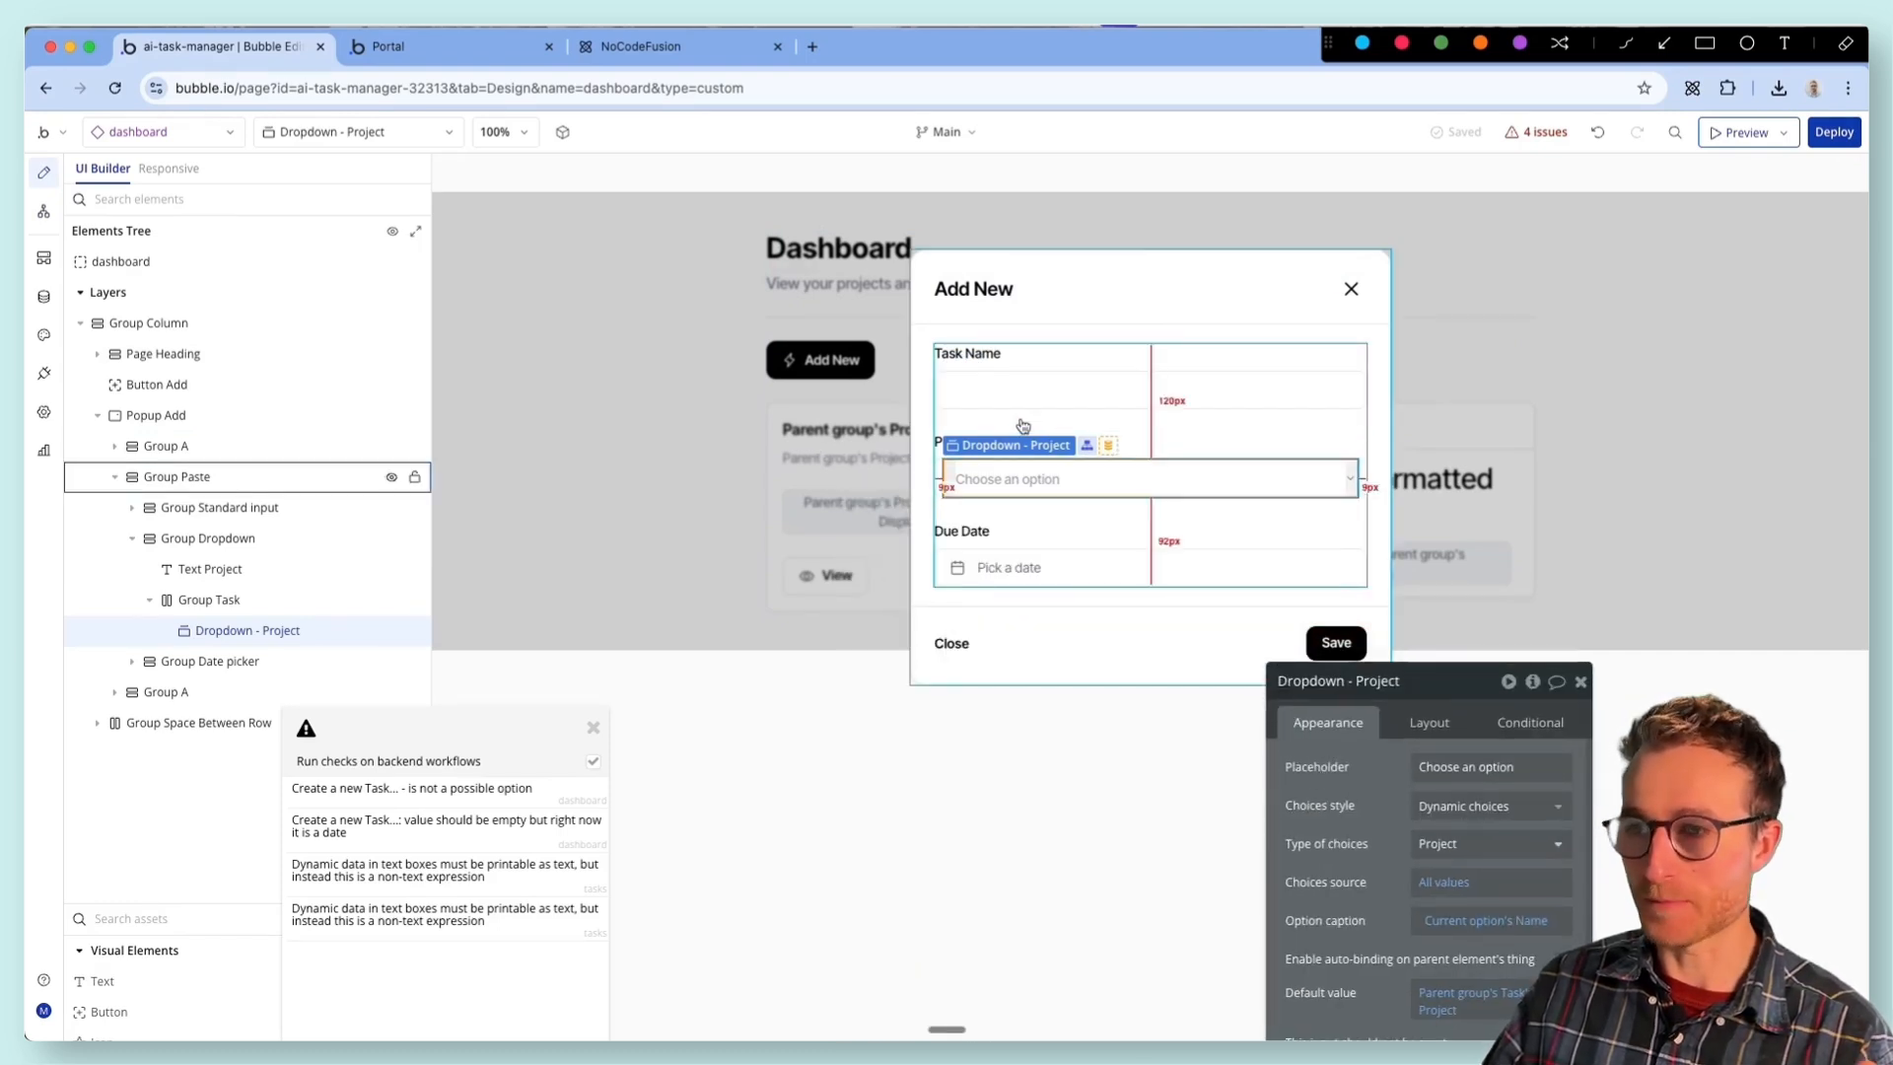
click(190, 136)
click(926, 519)
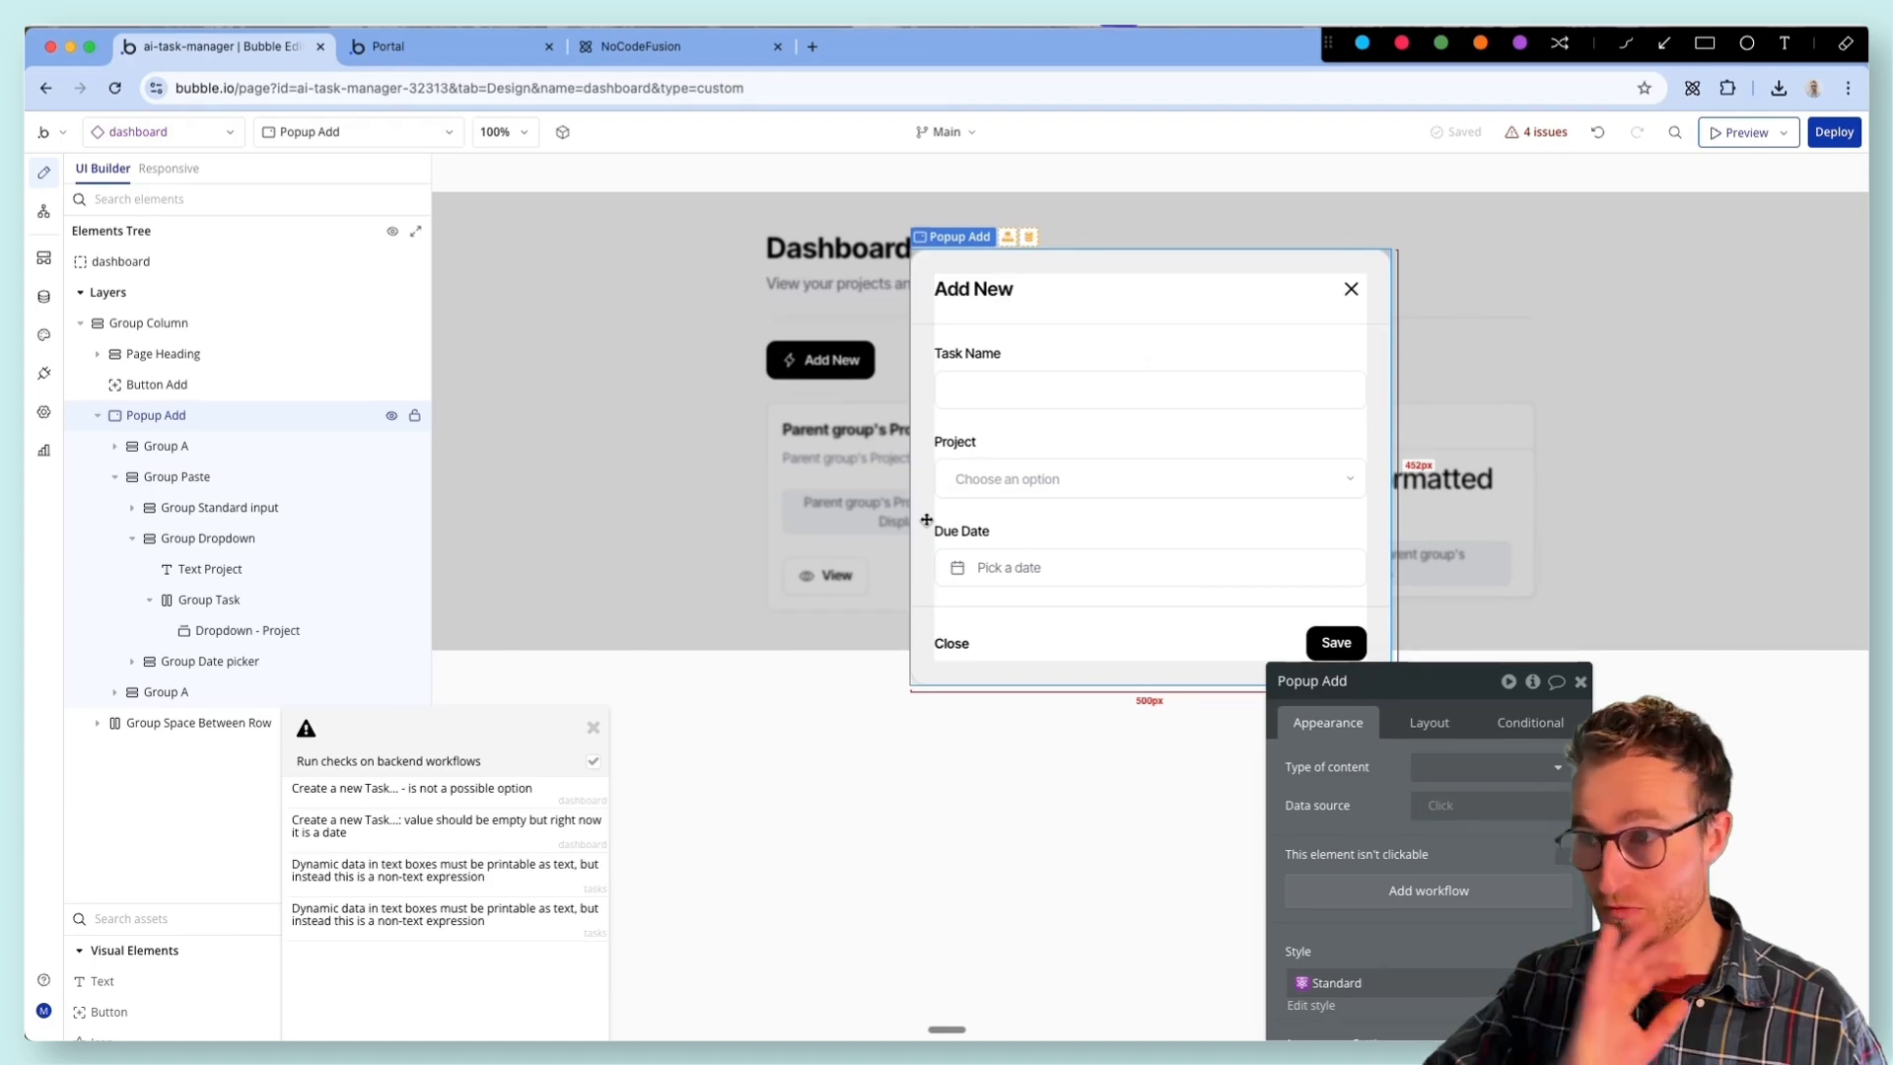
key(Delete)
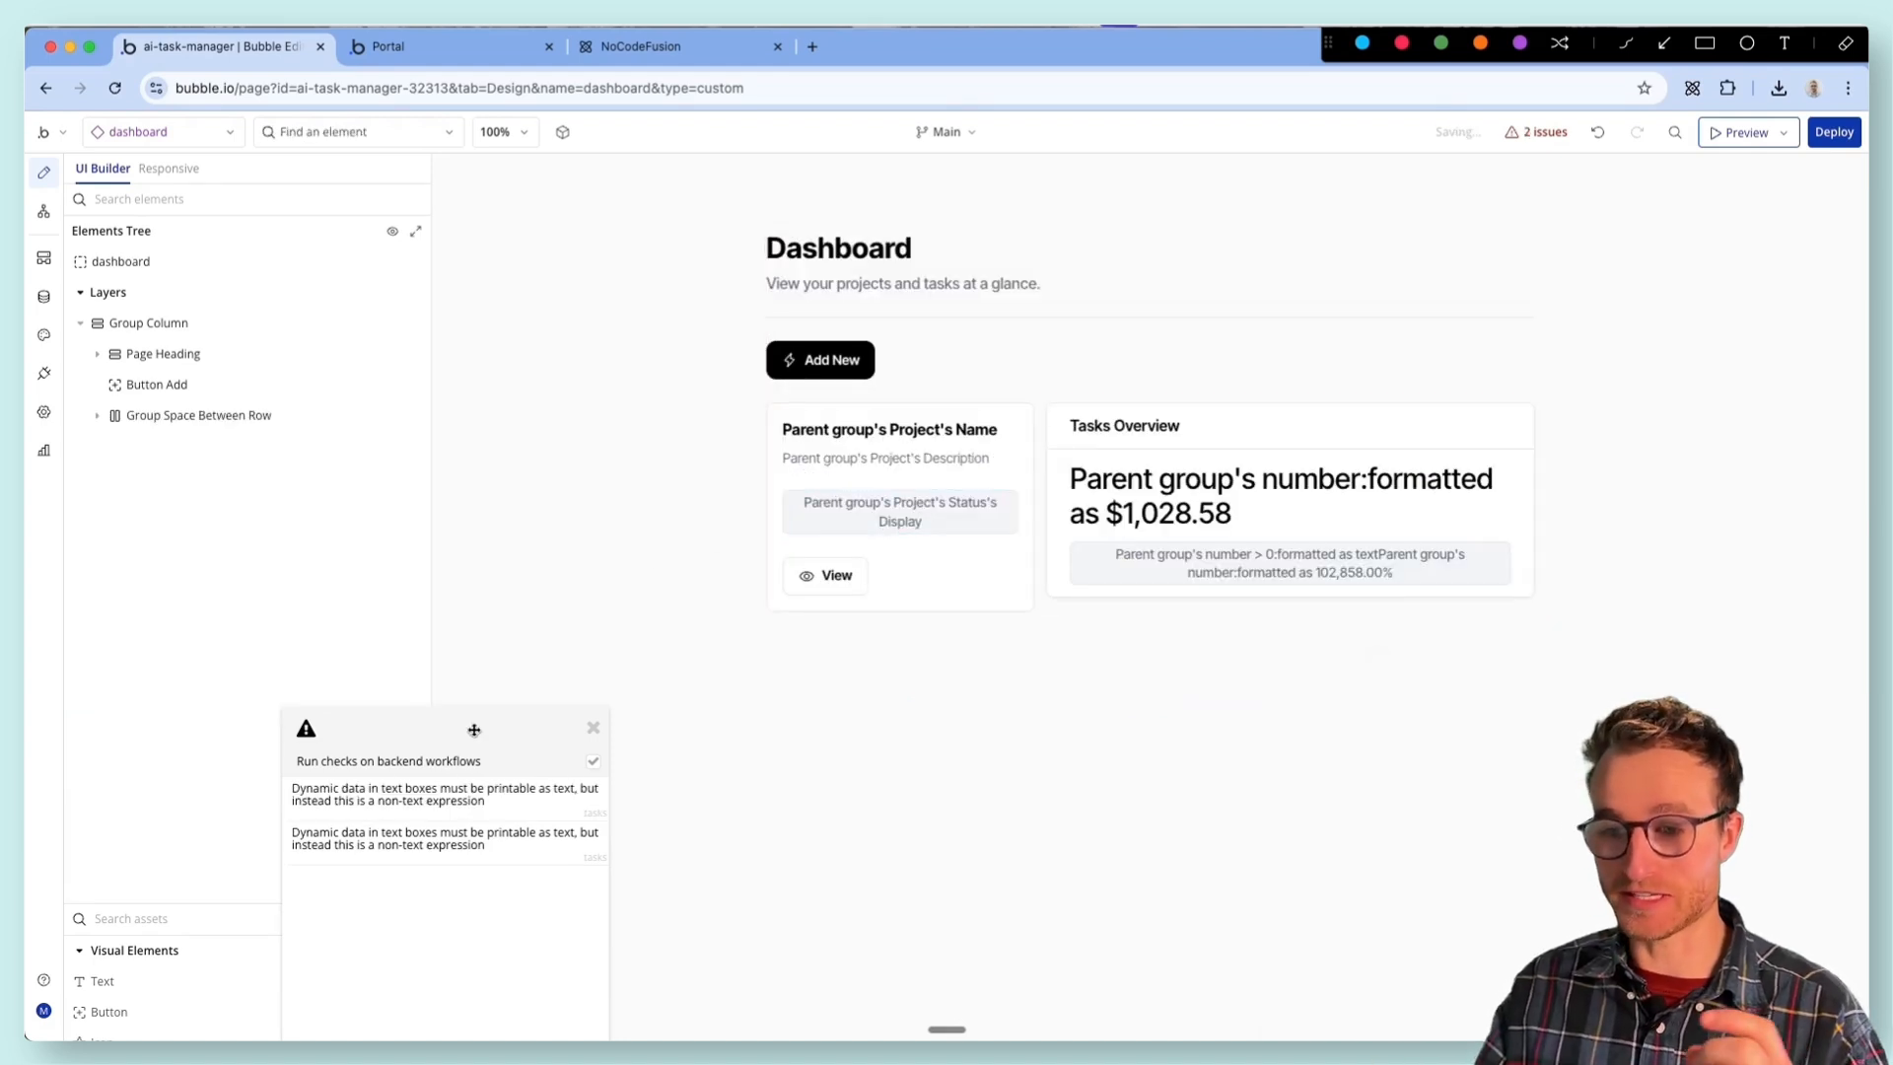
- Open the first non-text expression issue on the tasks element and set its text to Parent group's User's First Last
drag(477, 746, 548, 432)
click(558, 481)
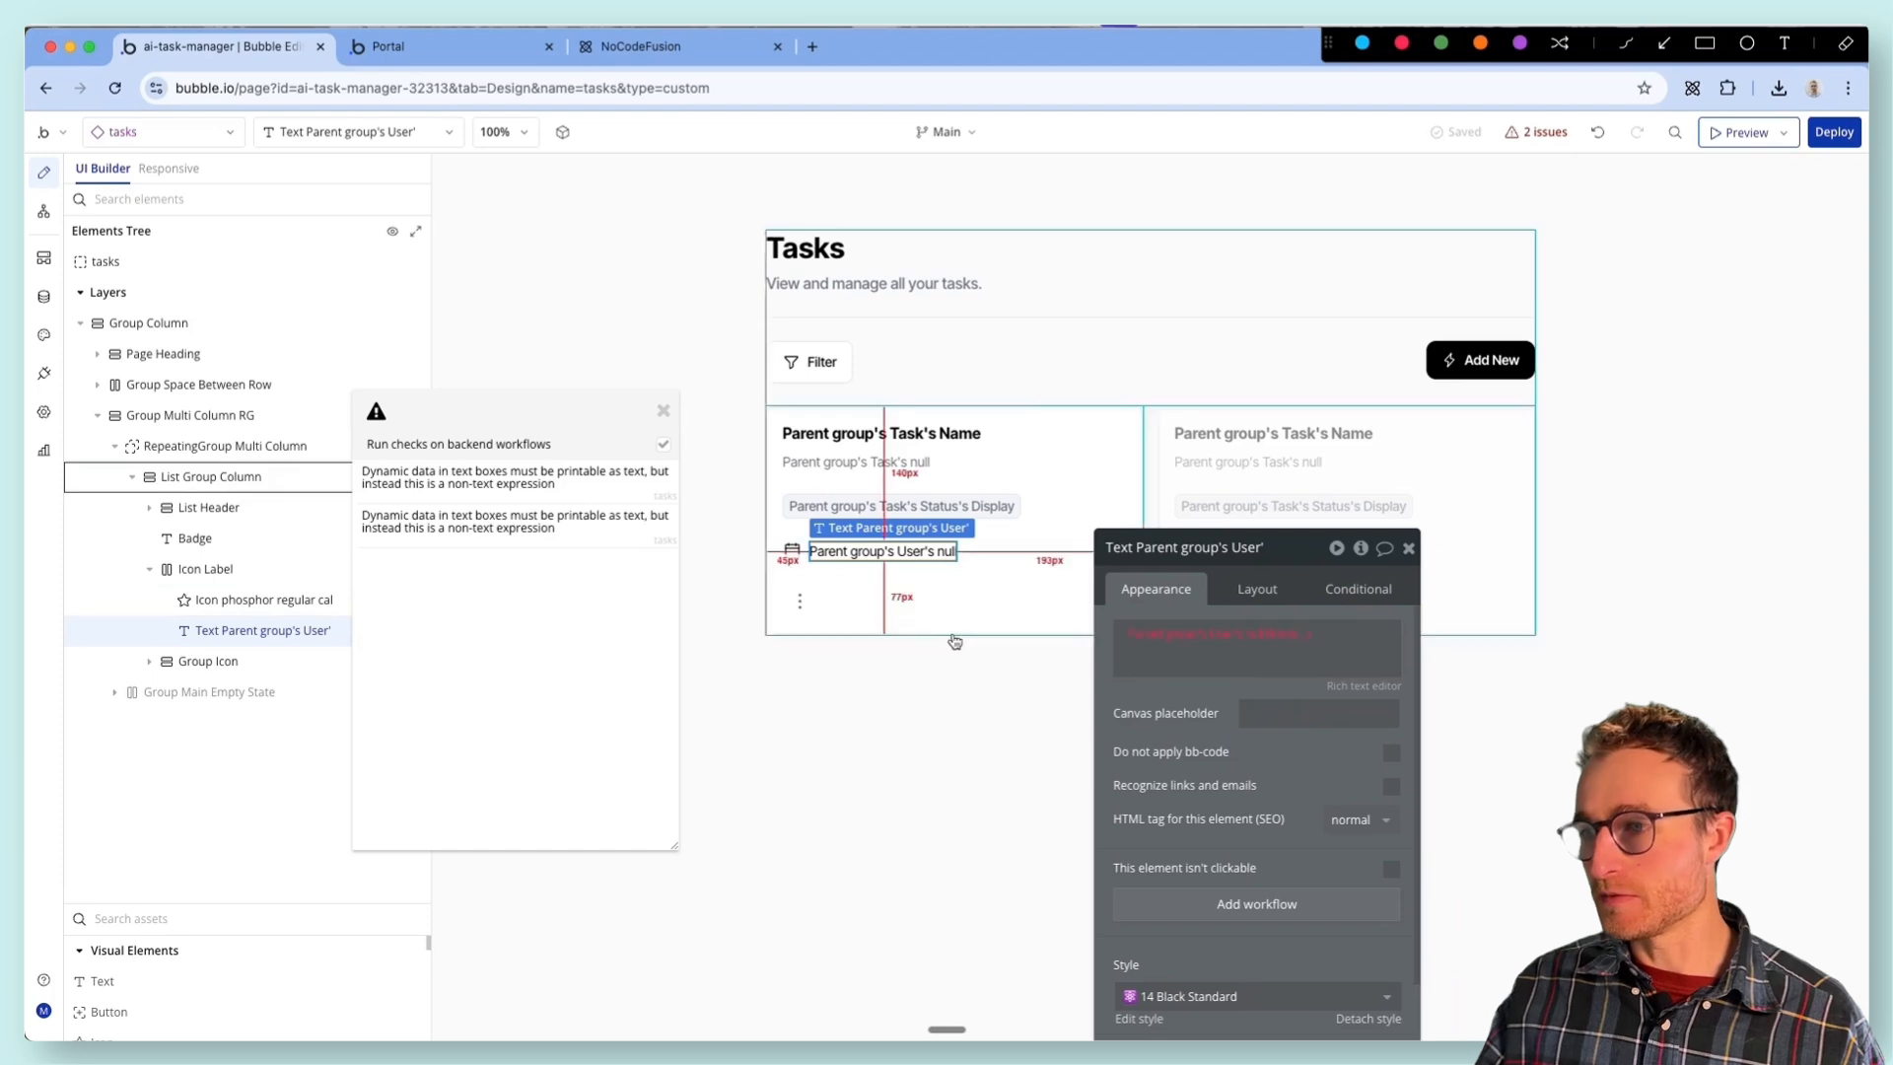
click(1261, 641)
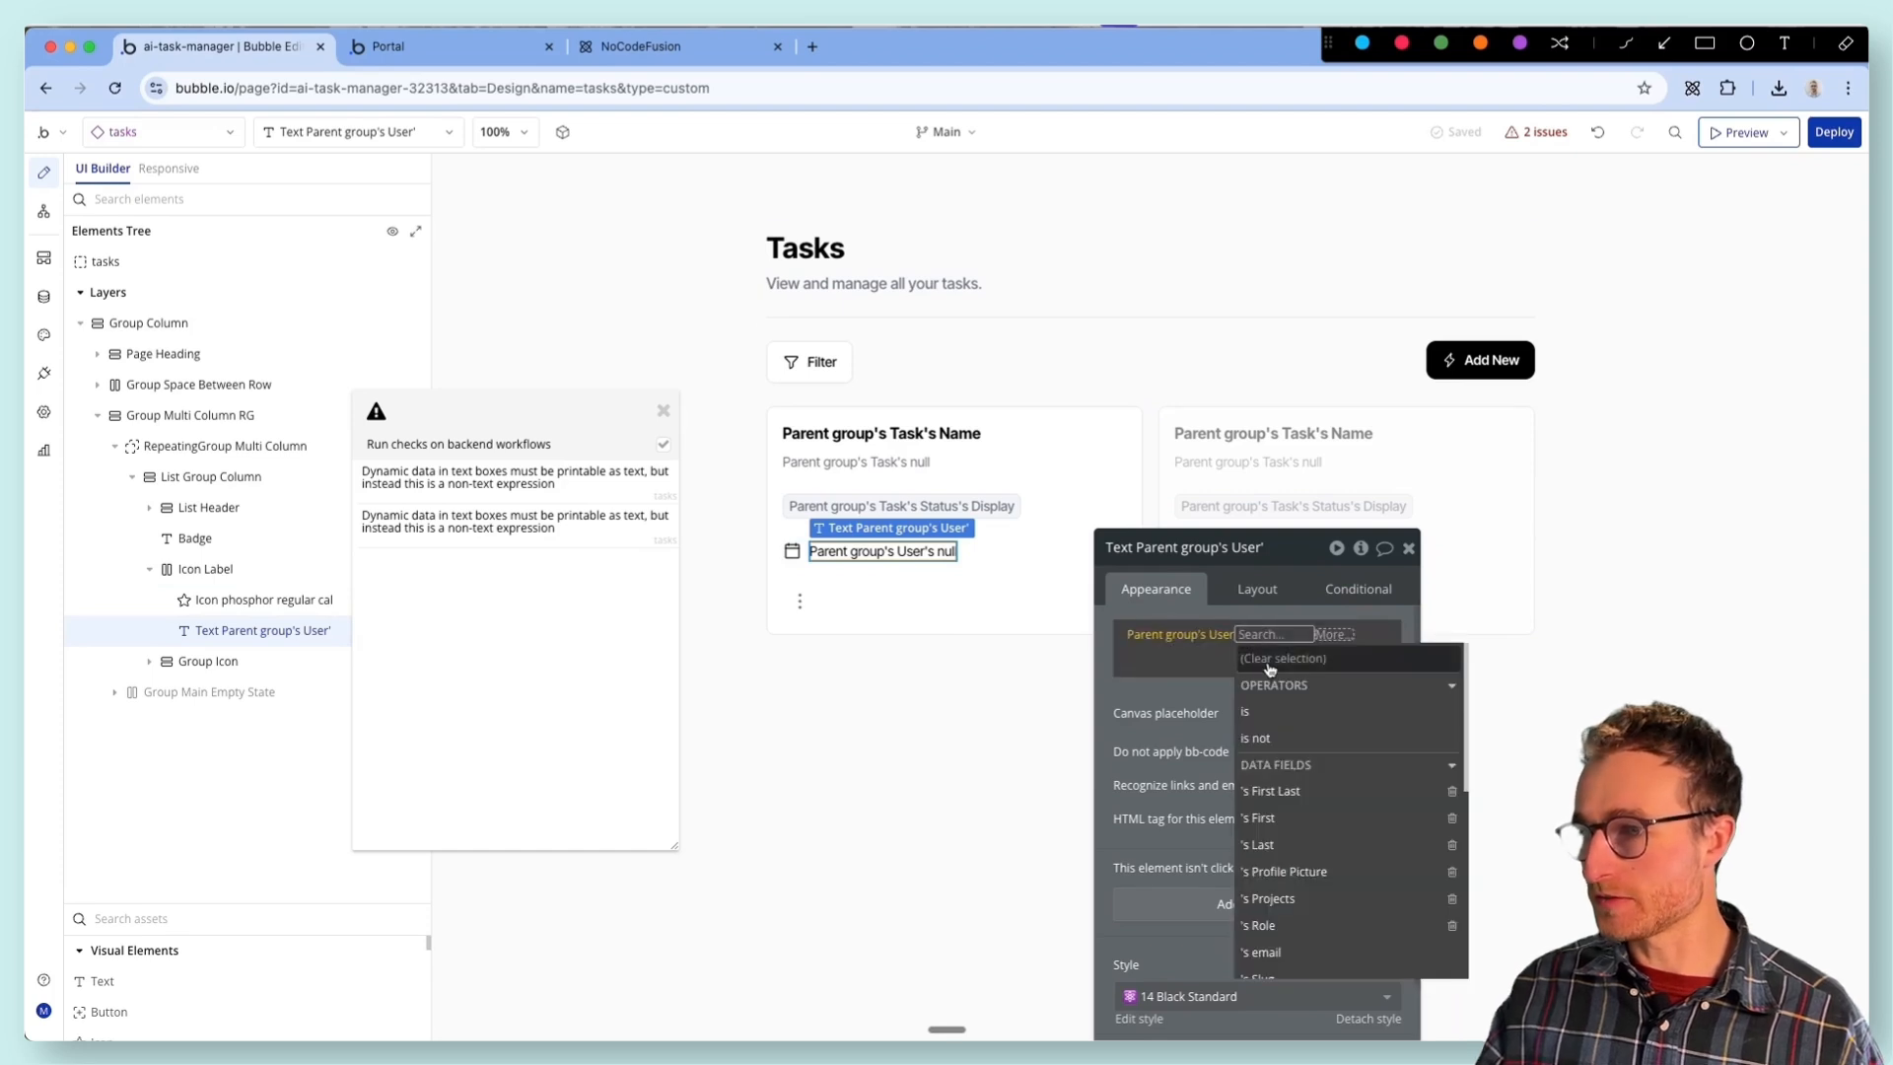
click(1334, 793)
click(1204, 767)
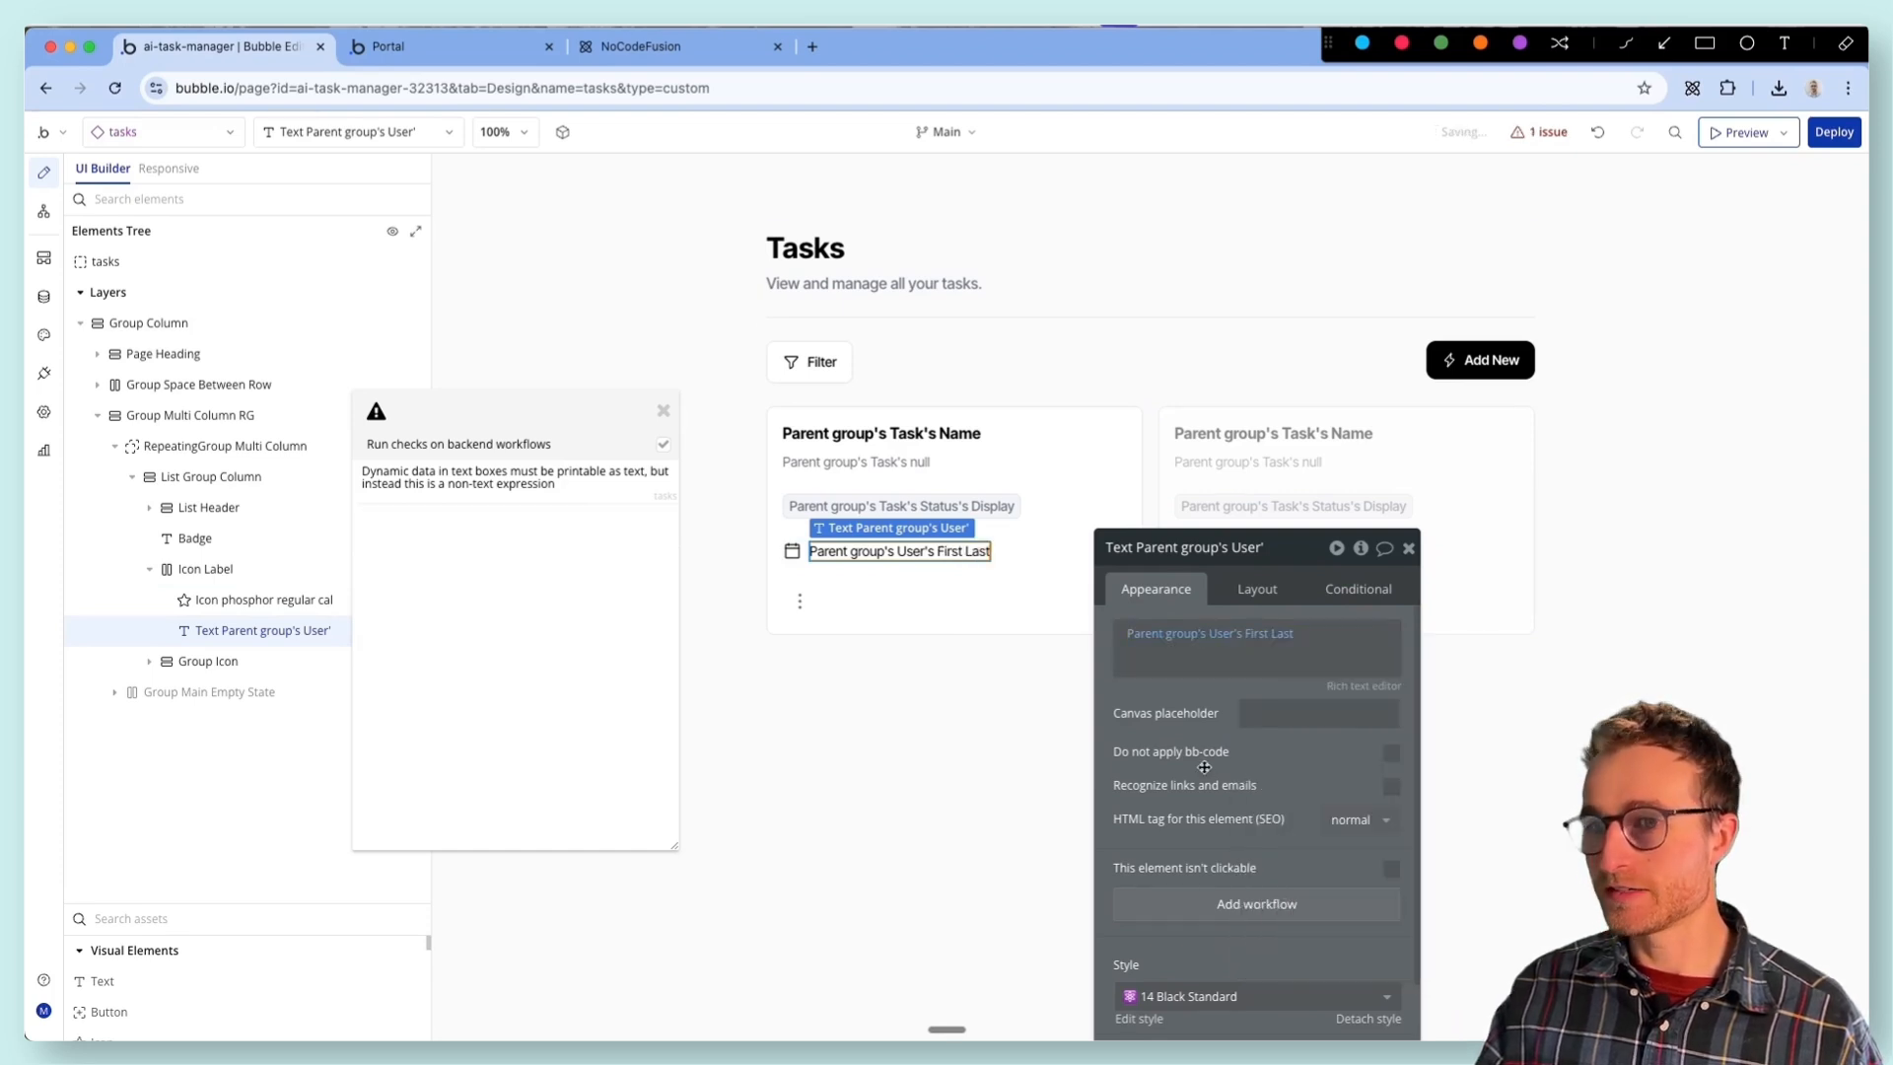
- Open the remaining non-text expression issue and set the task card's description text to Parent group's Task's Status's Display
click(515, 482)
drag(530, 428, 609, 762)
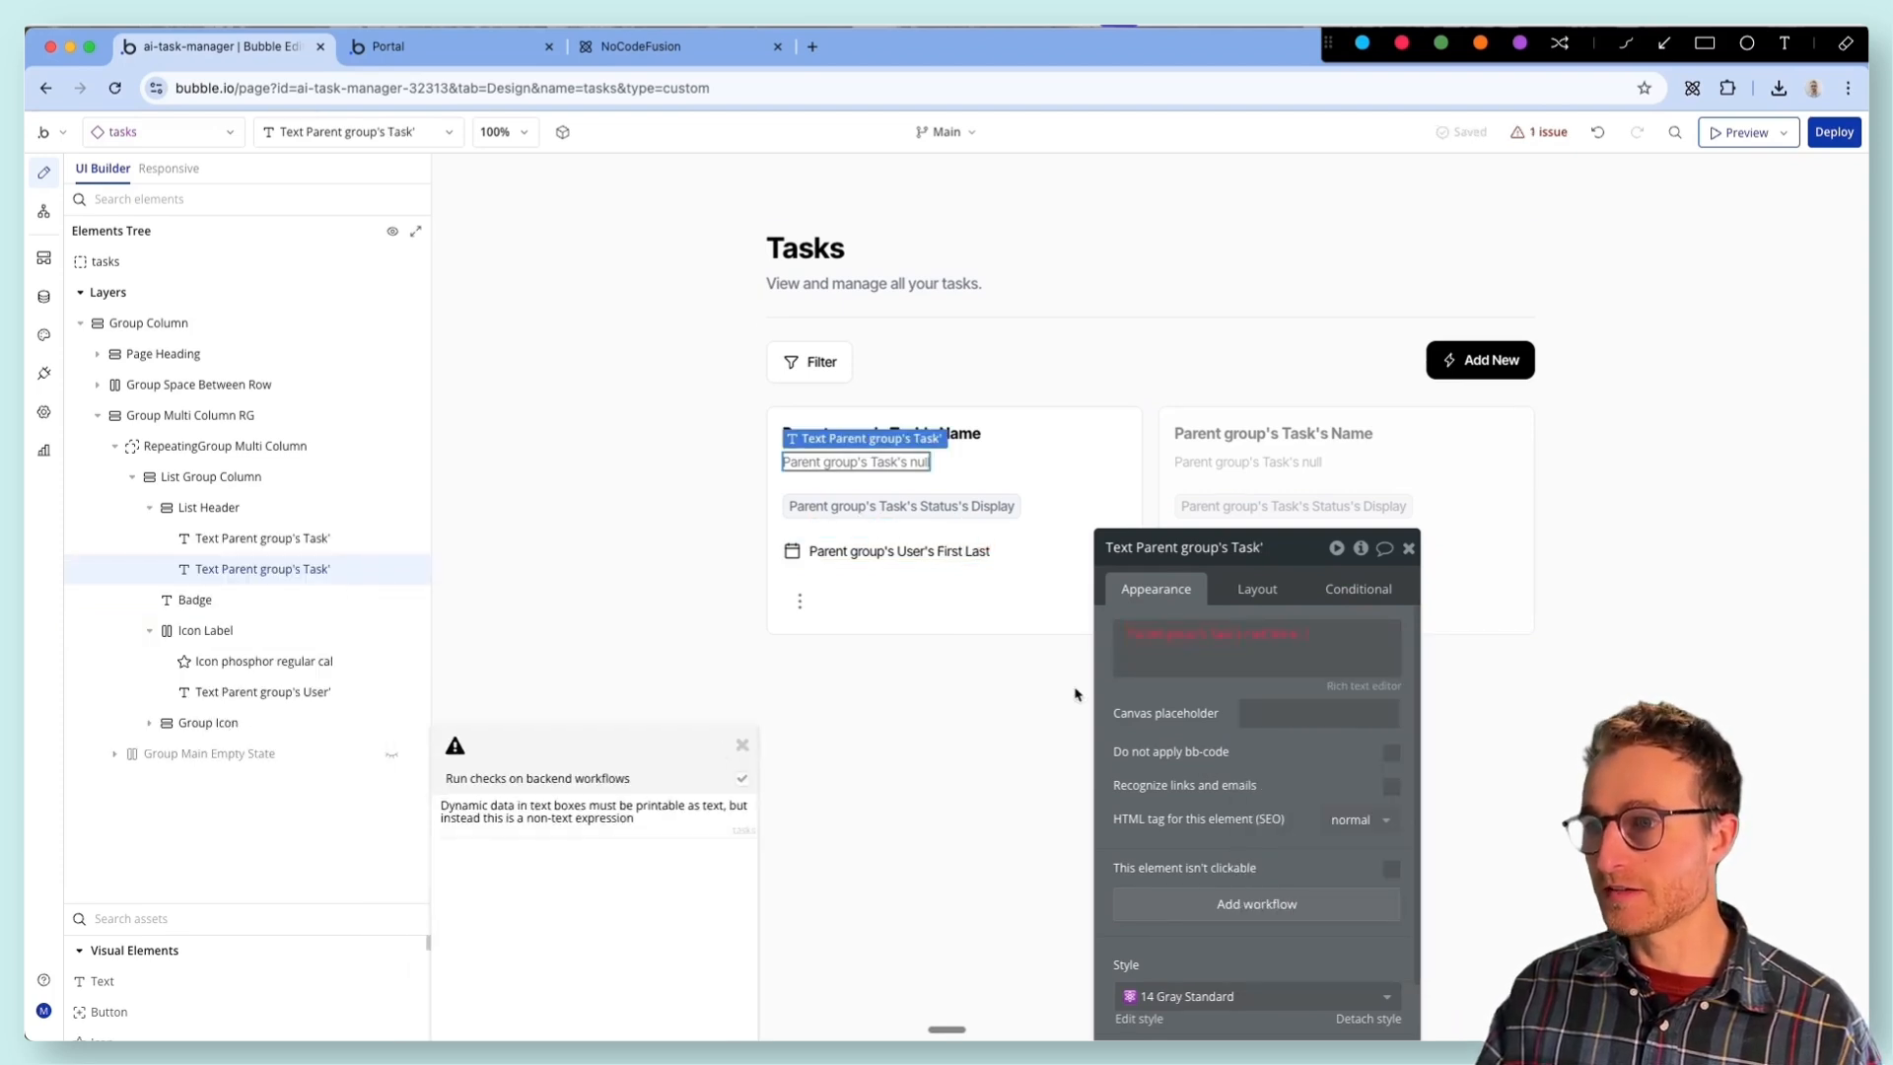
click(1267, 634)
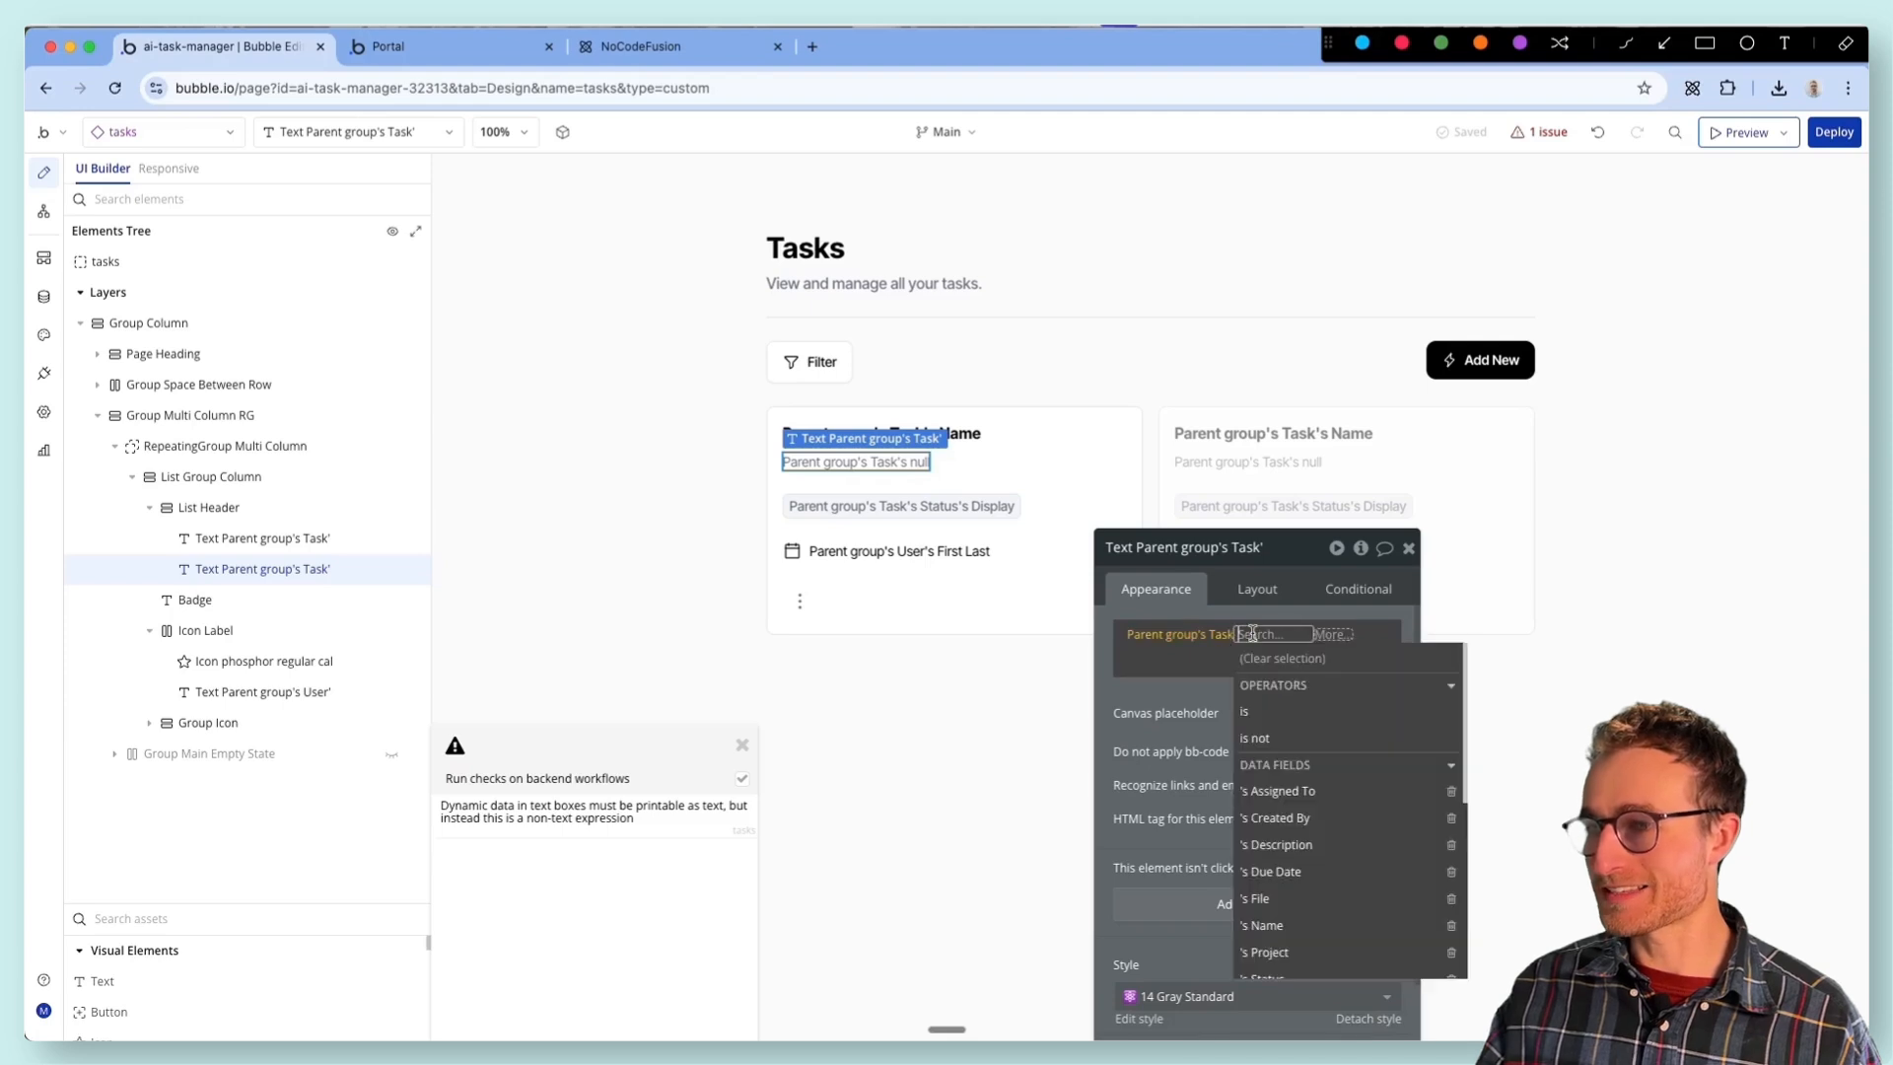
click(1301, 770)
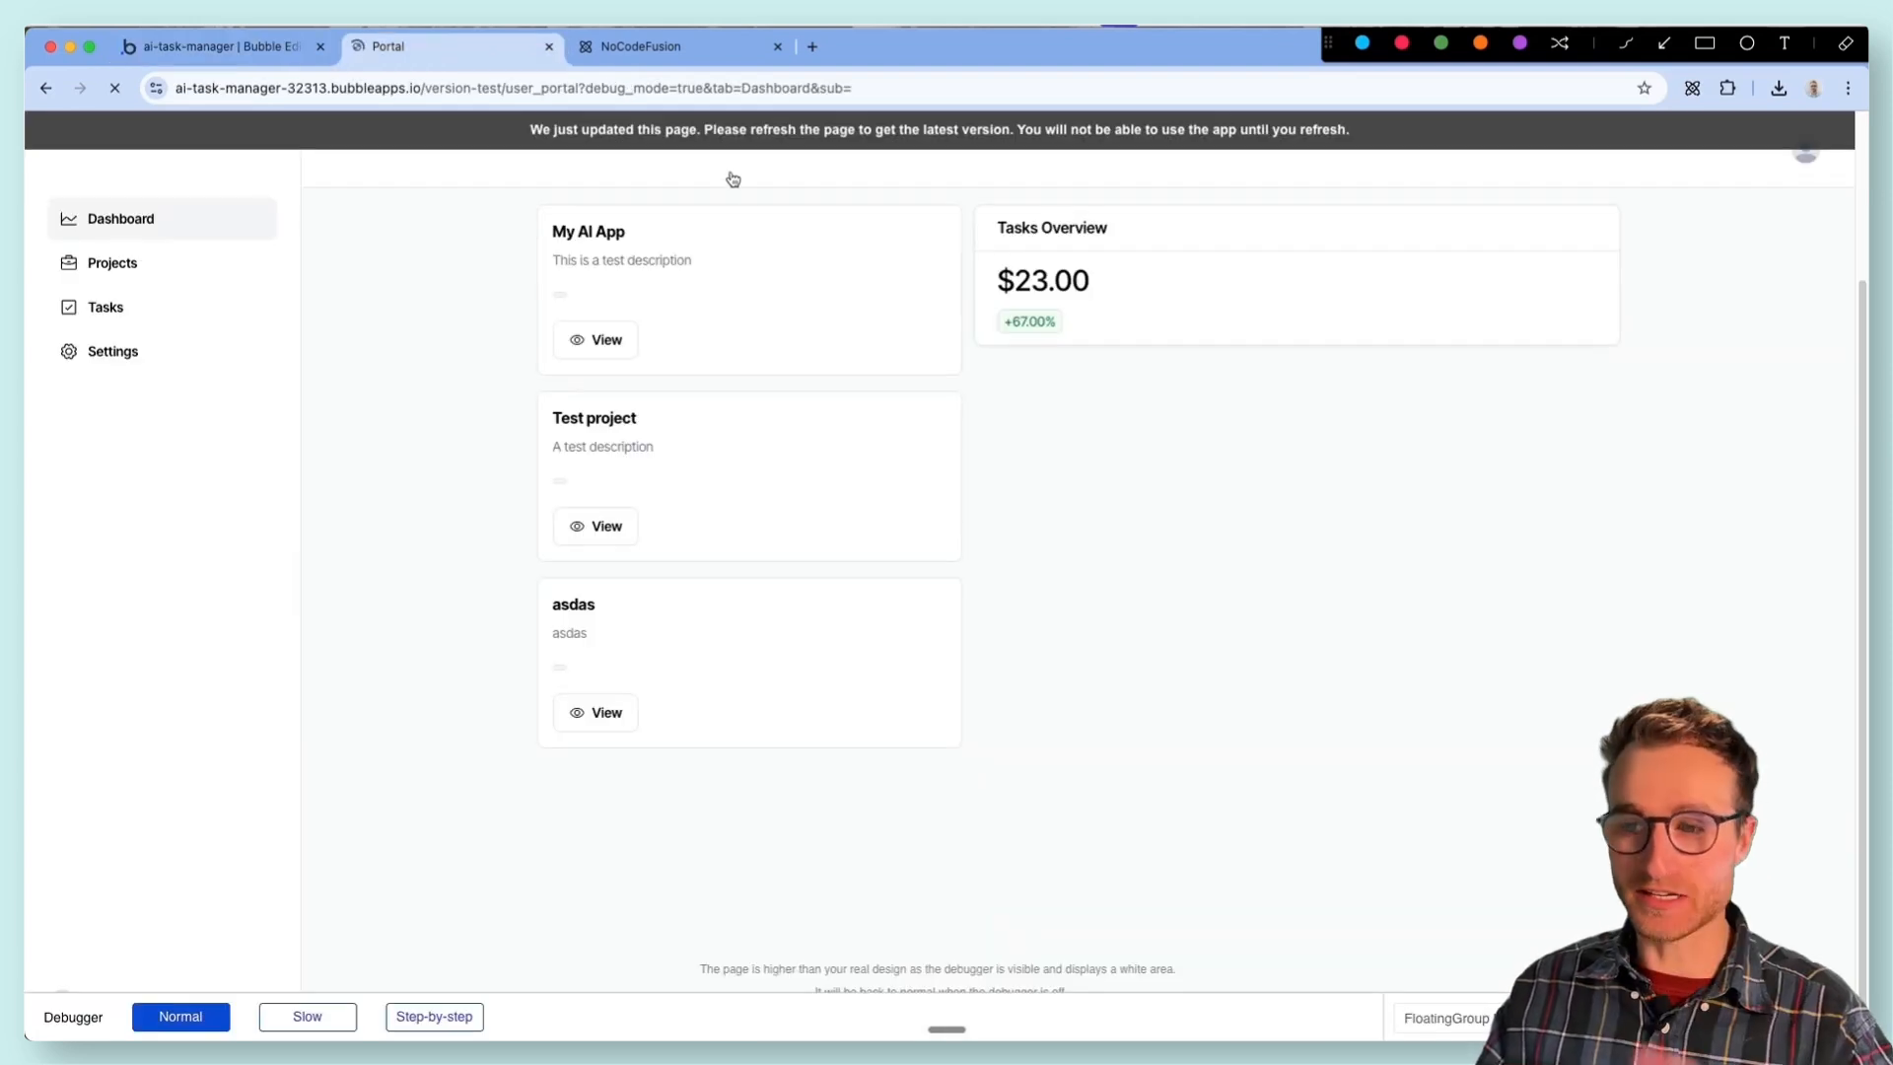
- Review the Tasks page in the portal preview and select the task card's three-dot Group Icon in the Bubble editor
click(165, 309)
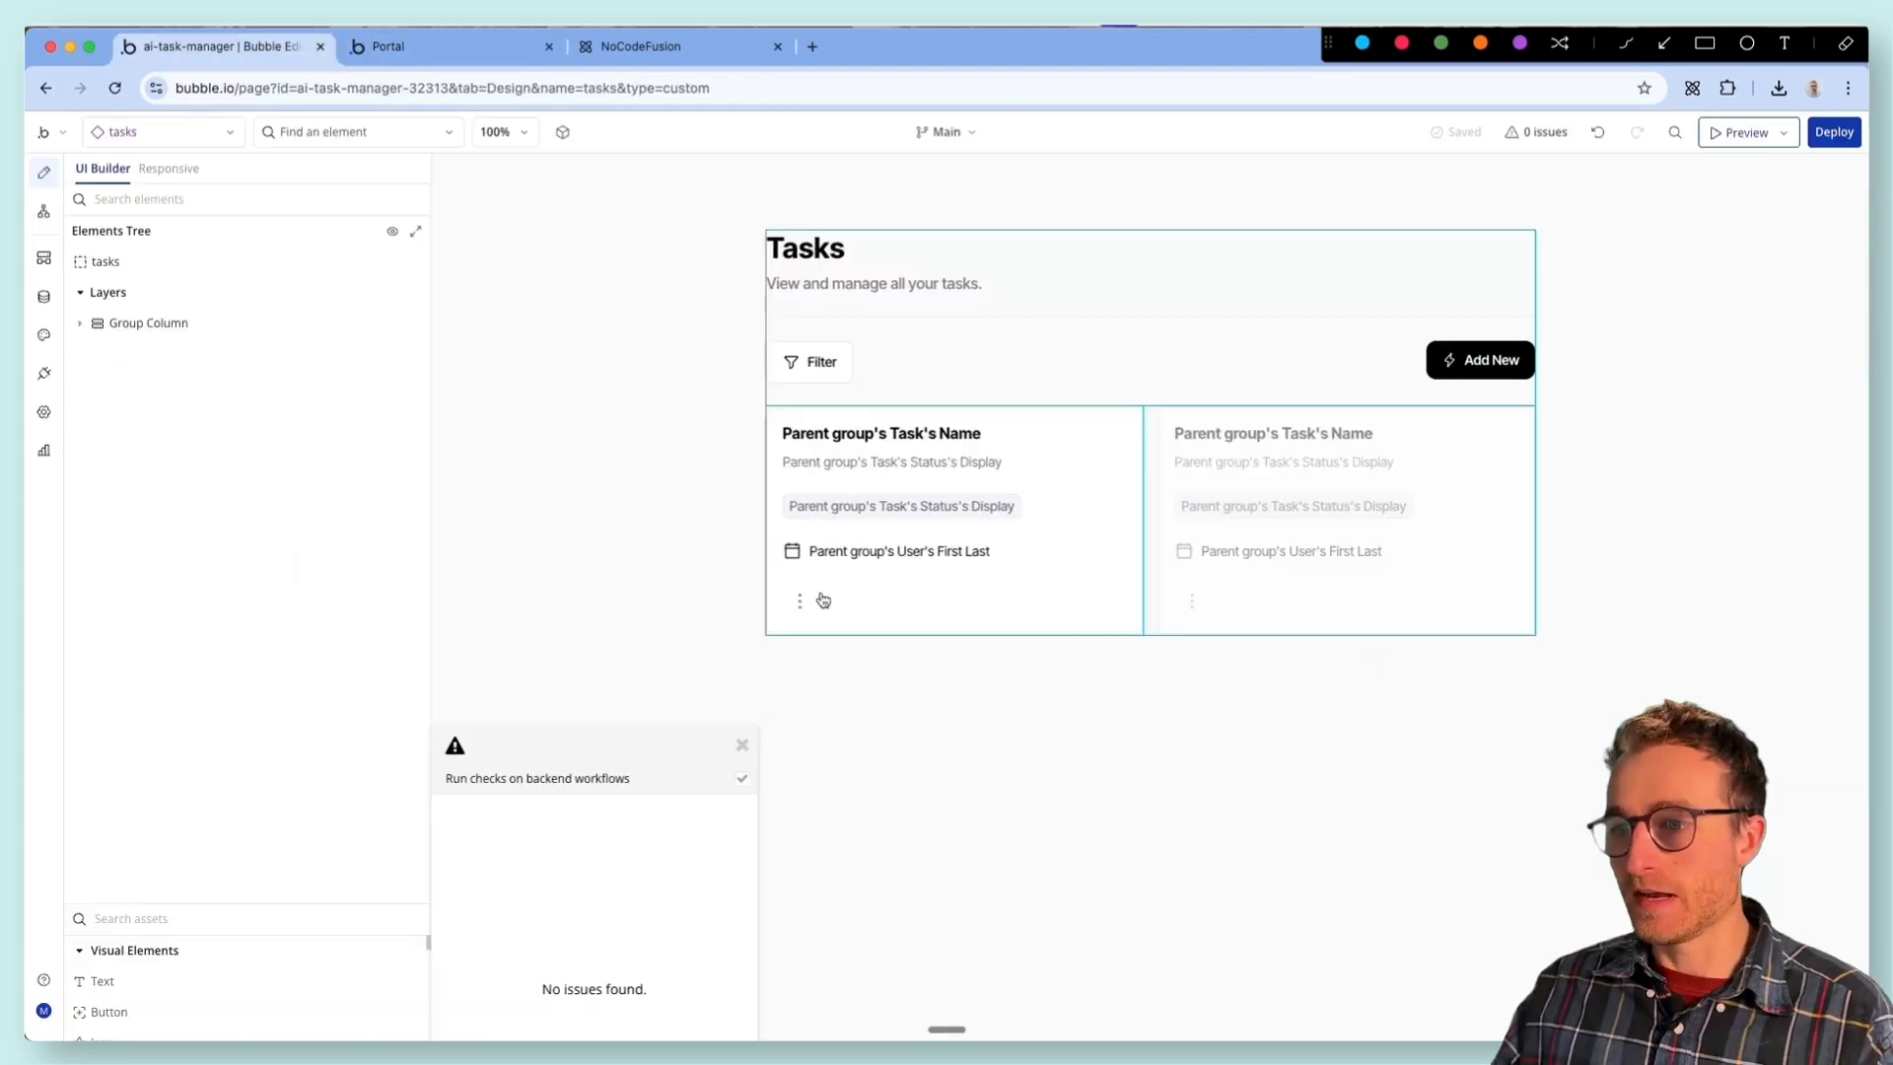
click(799, 600)
click(800, 591)
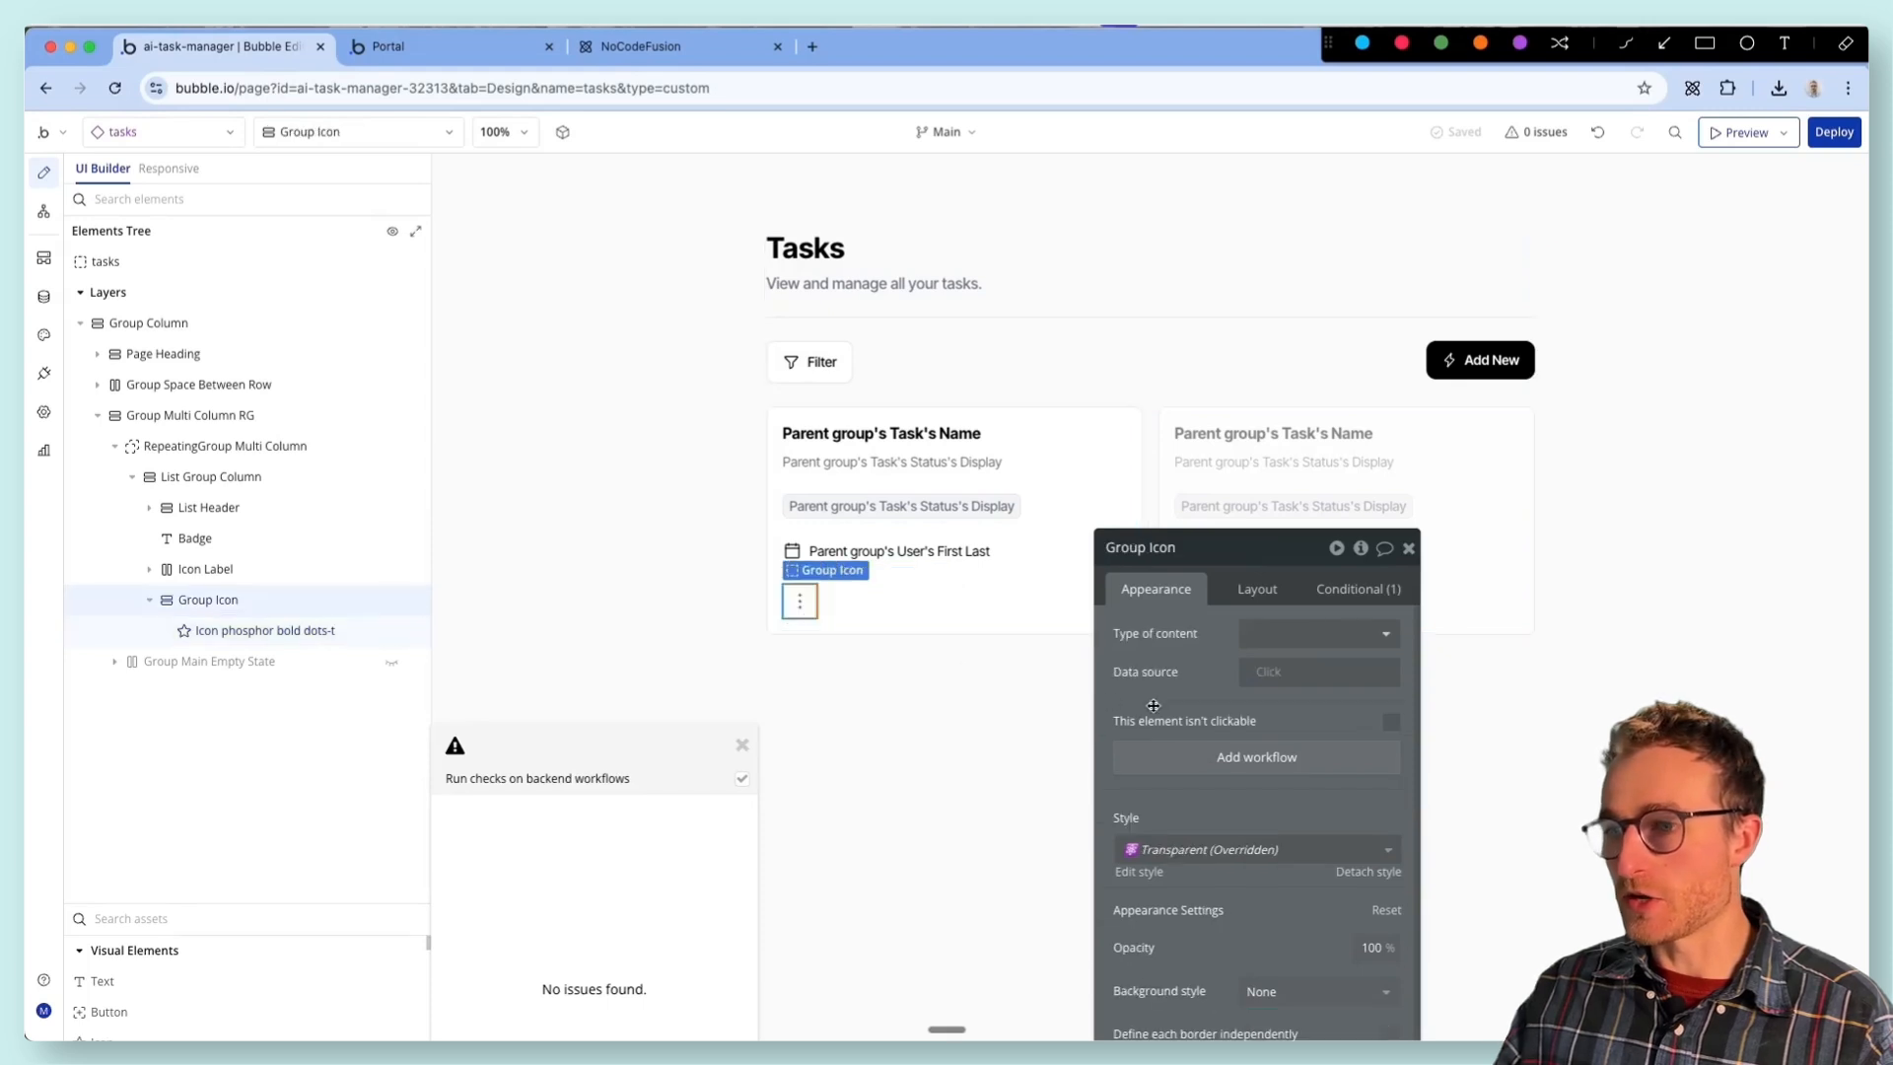
drag(1153, 705, 981, 547)
click(358, 132)
text(foc)
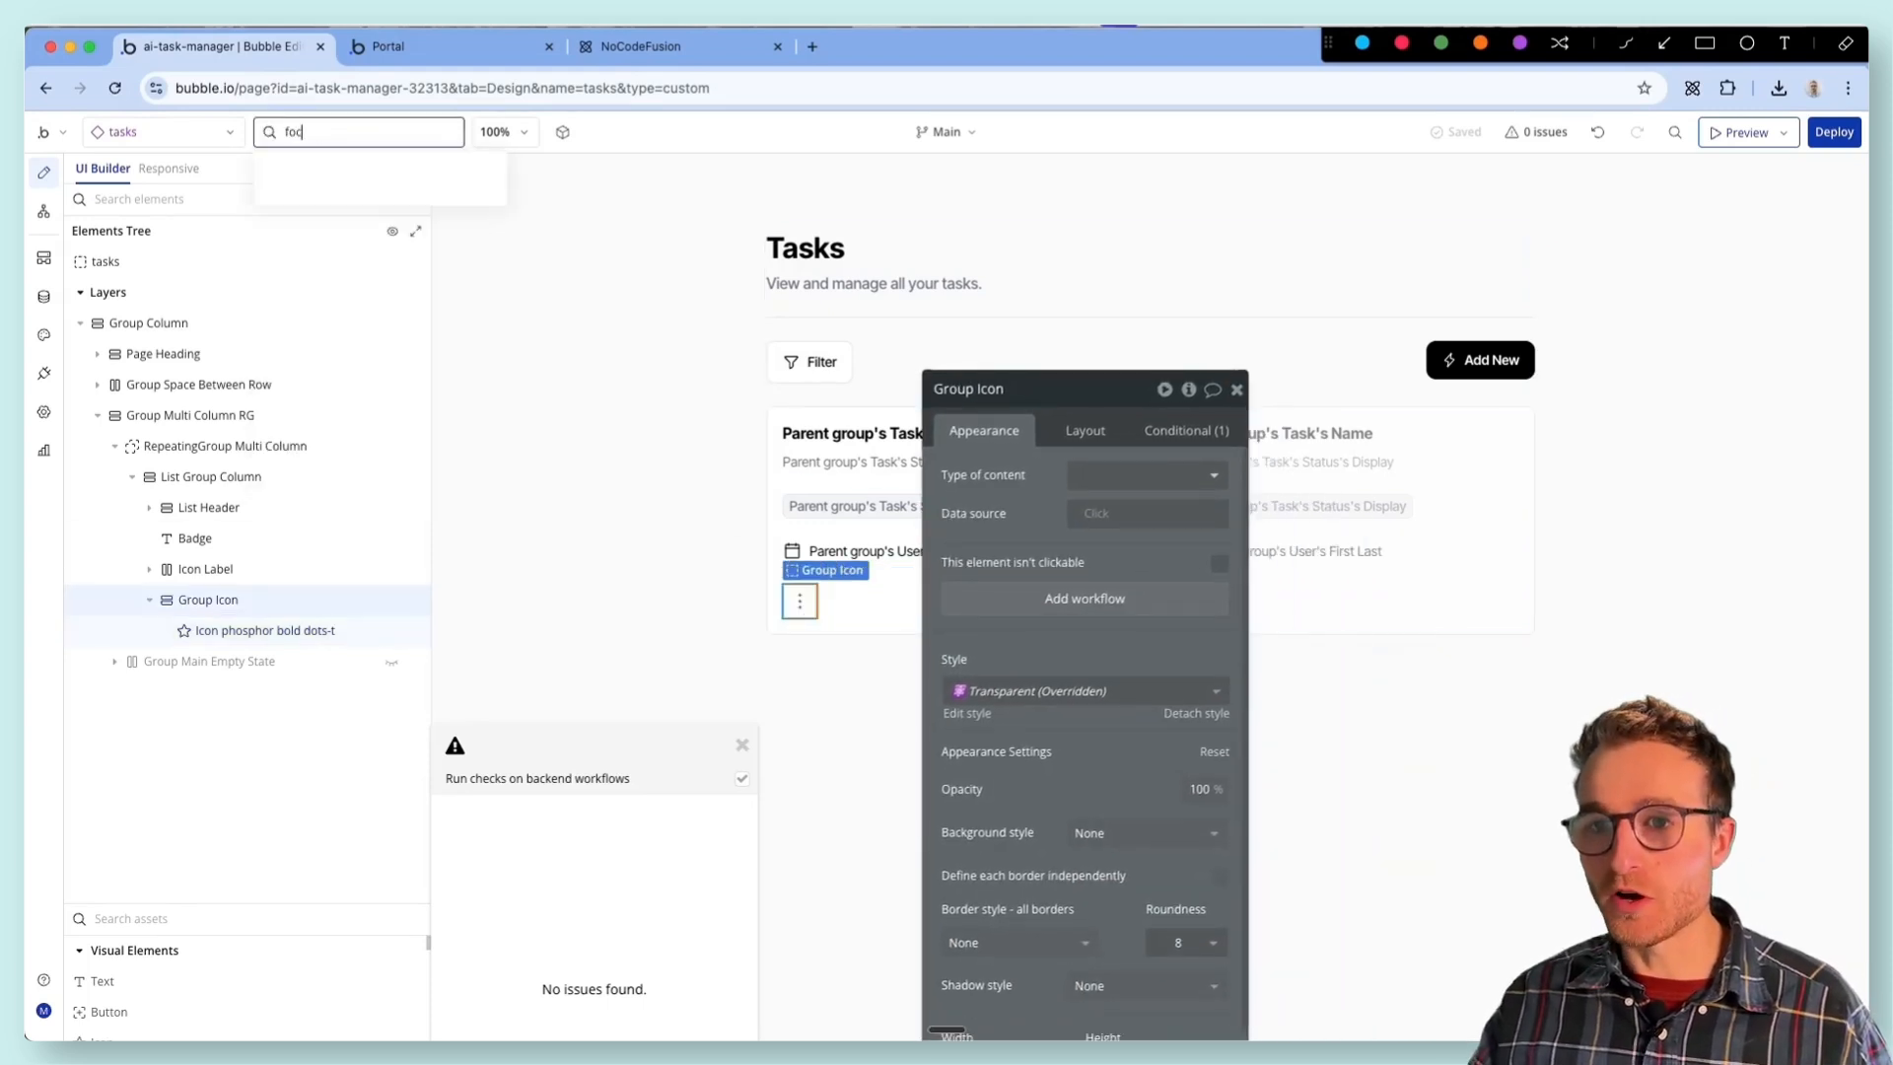
key(BackSpace)
key(BackSpace)
click(559, 545)
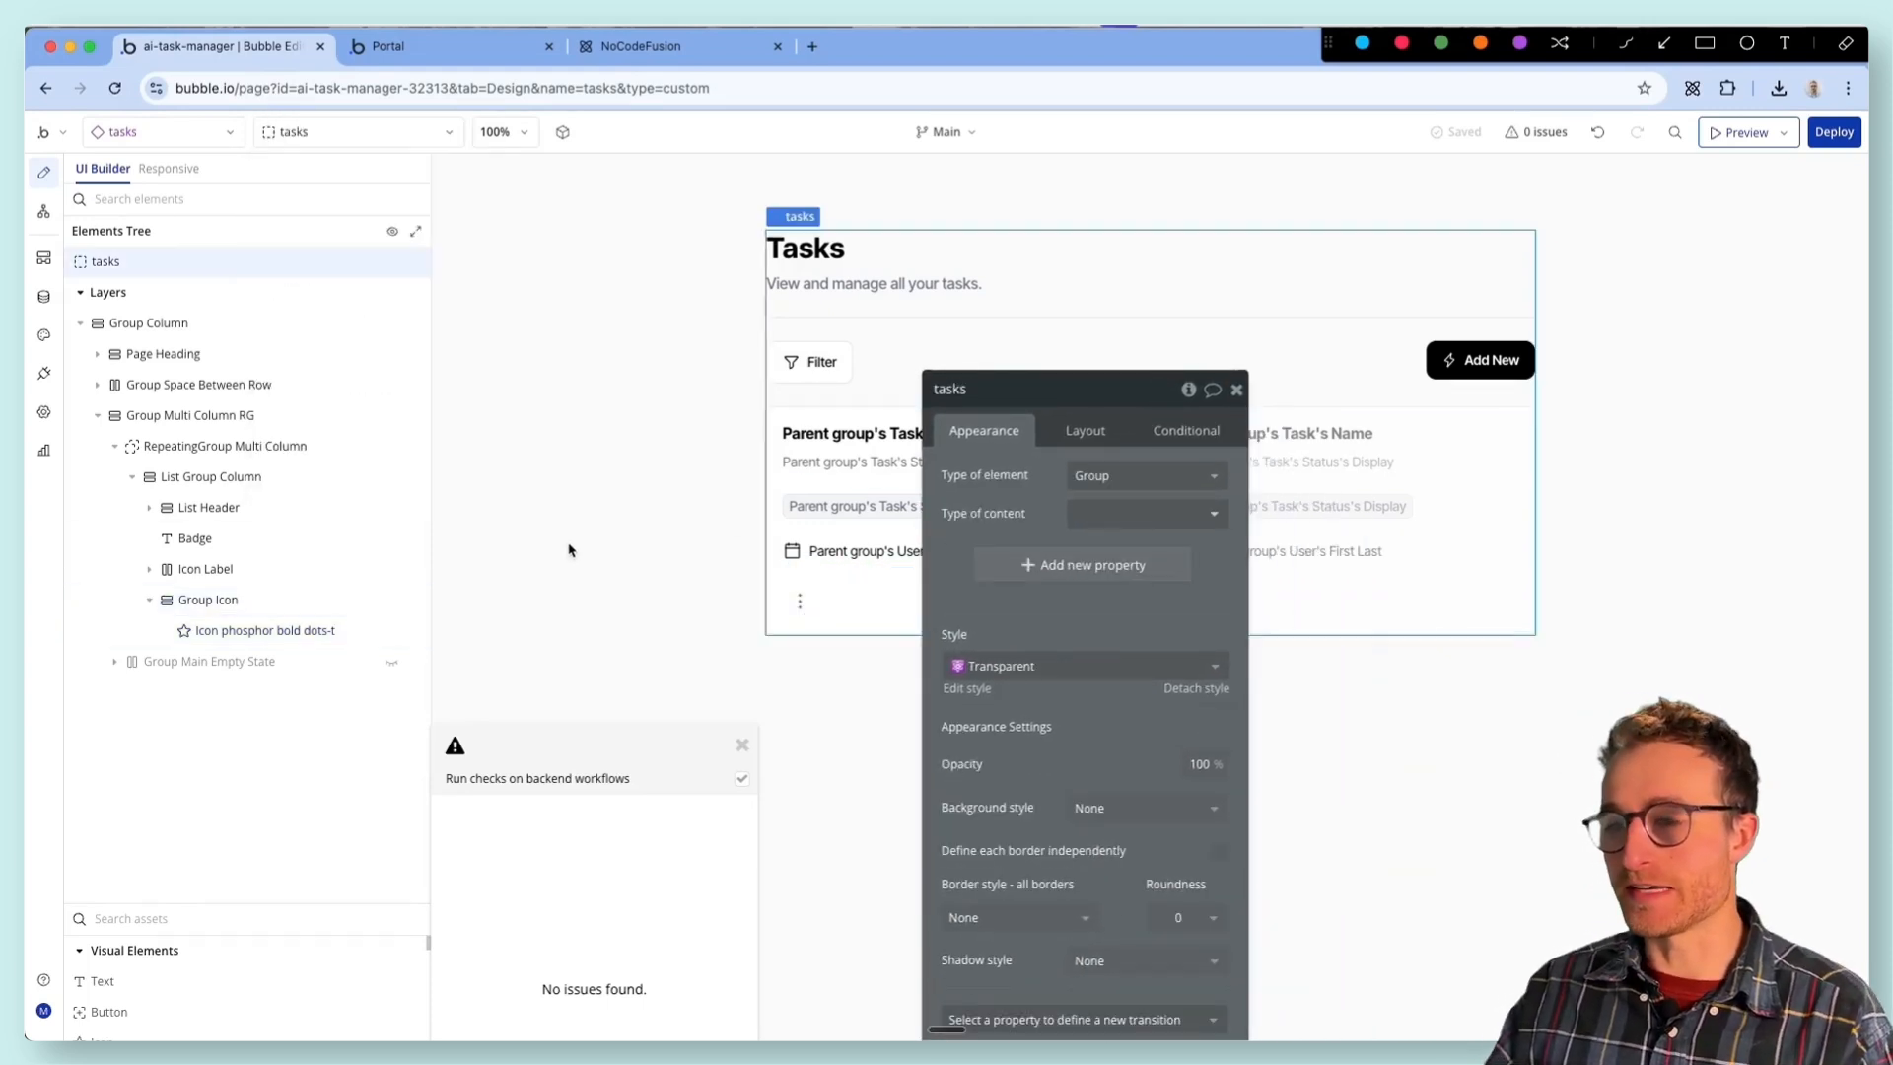
drag(1281, 544, 413, 281)
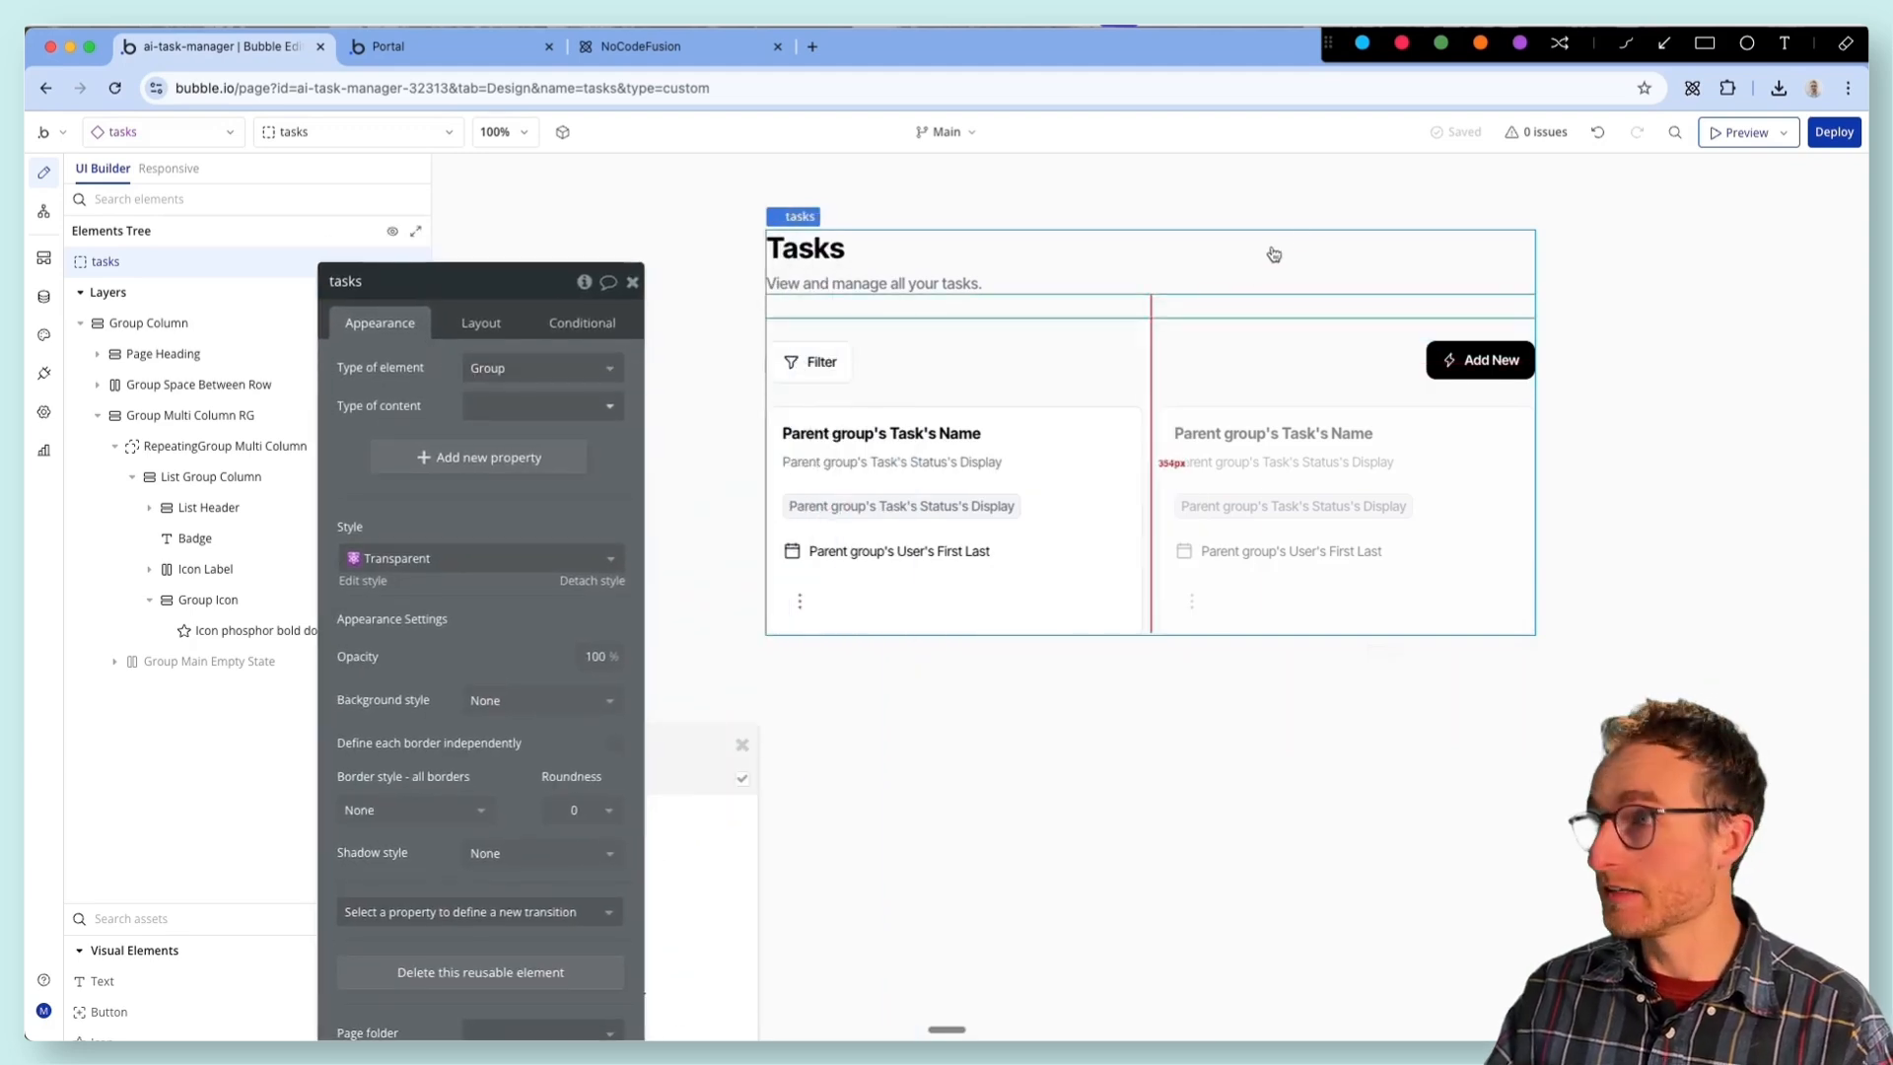
- Search the NoCodeFusion component library for "menu" and copy the Icon Menu Template with workflows
click(1690, 89)
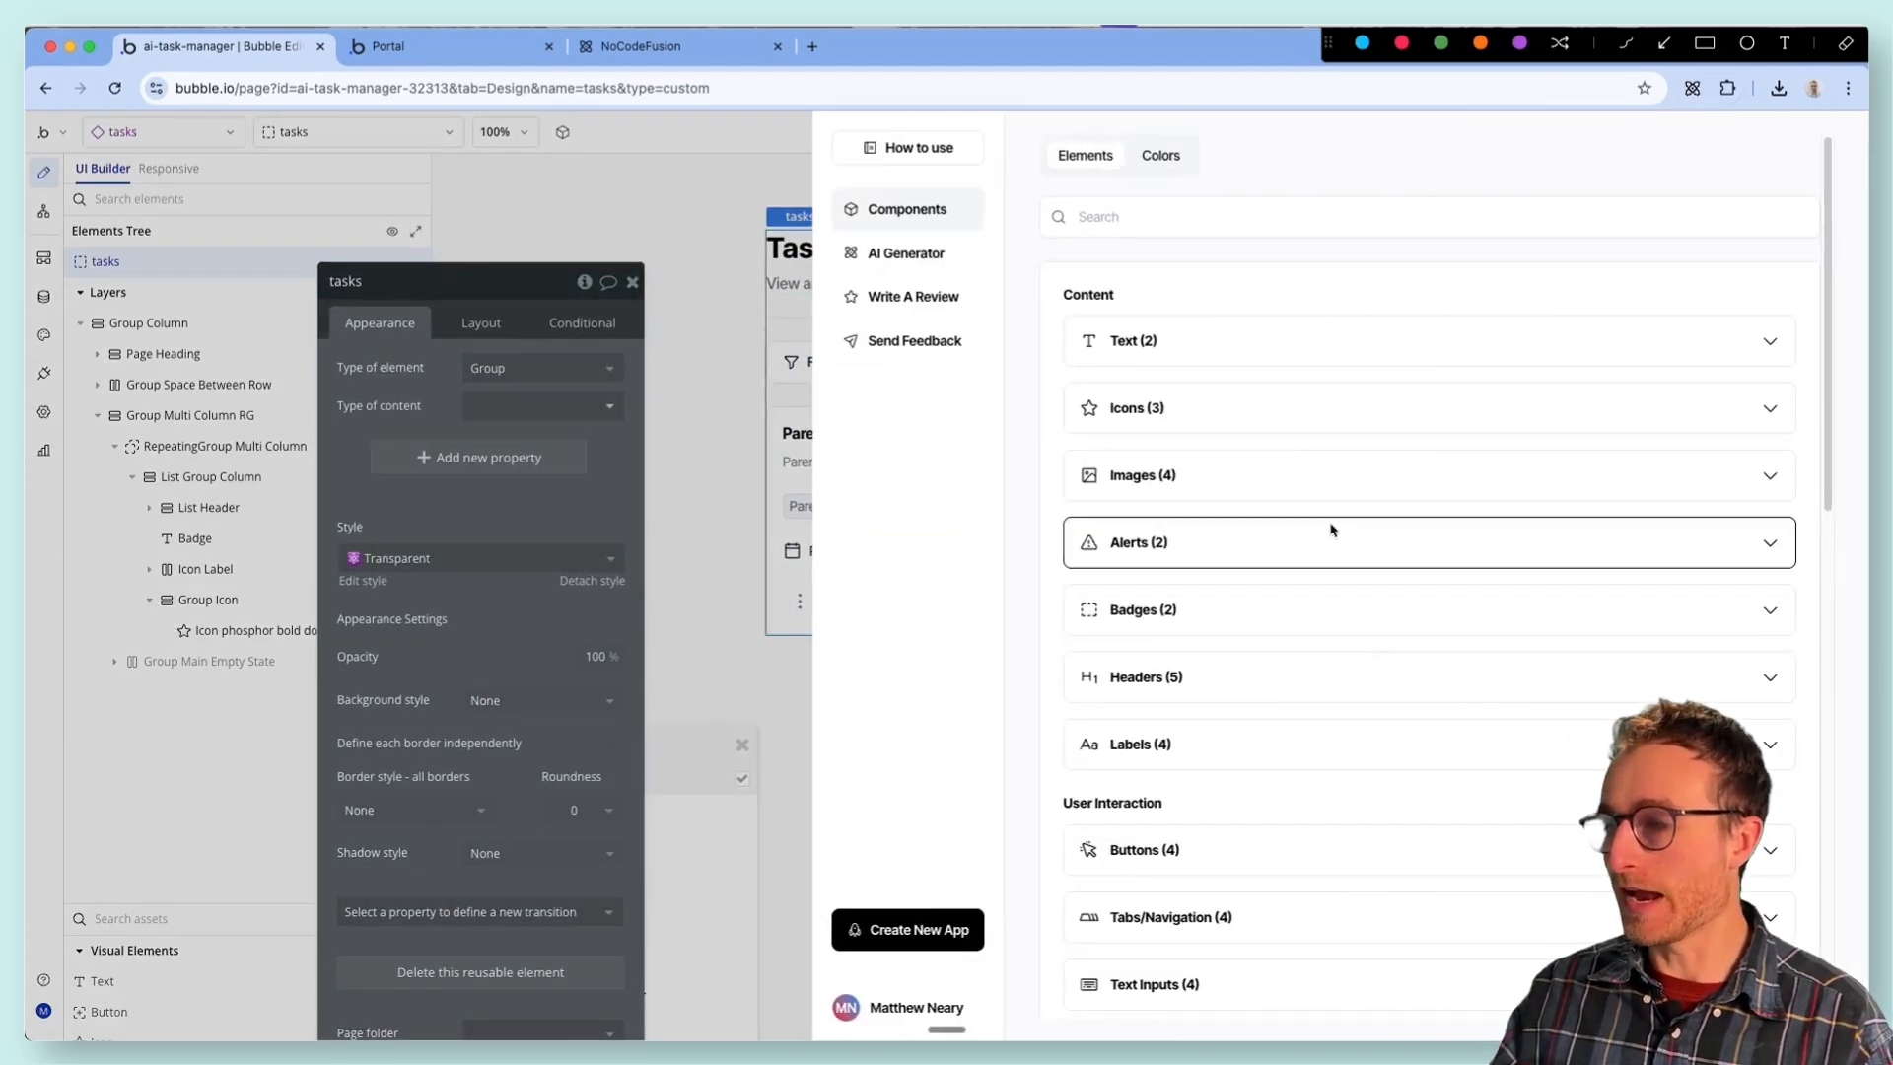
scroll(1341, 751, down, 5)
scroll(1393, 727, down, 4)
scroll(1394, 727, up, 4)
scroll(1380, 690, down, 3)
scroll(1318, 565, down, 4)
scroll(1311, 591, up, 15)
text(menu)
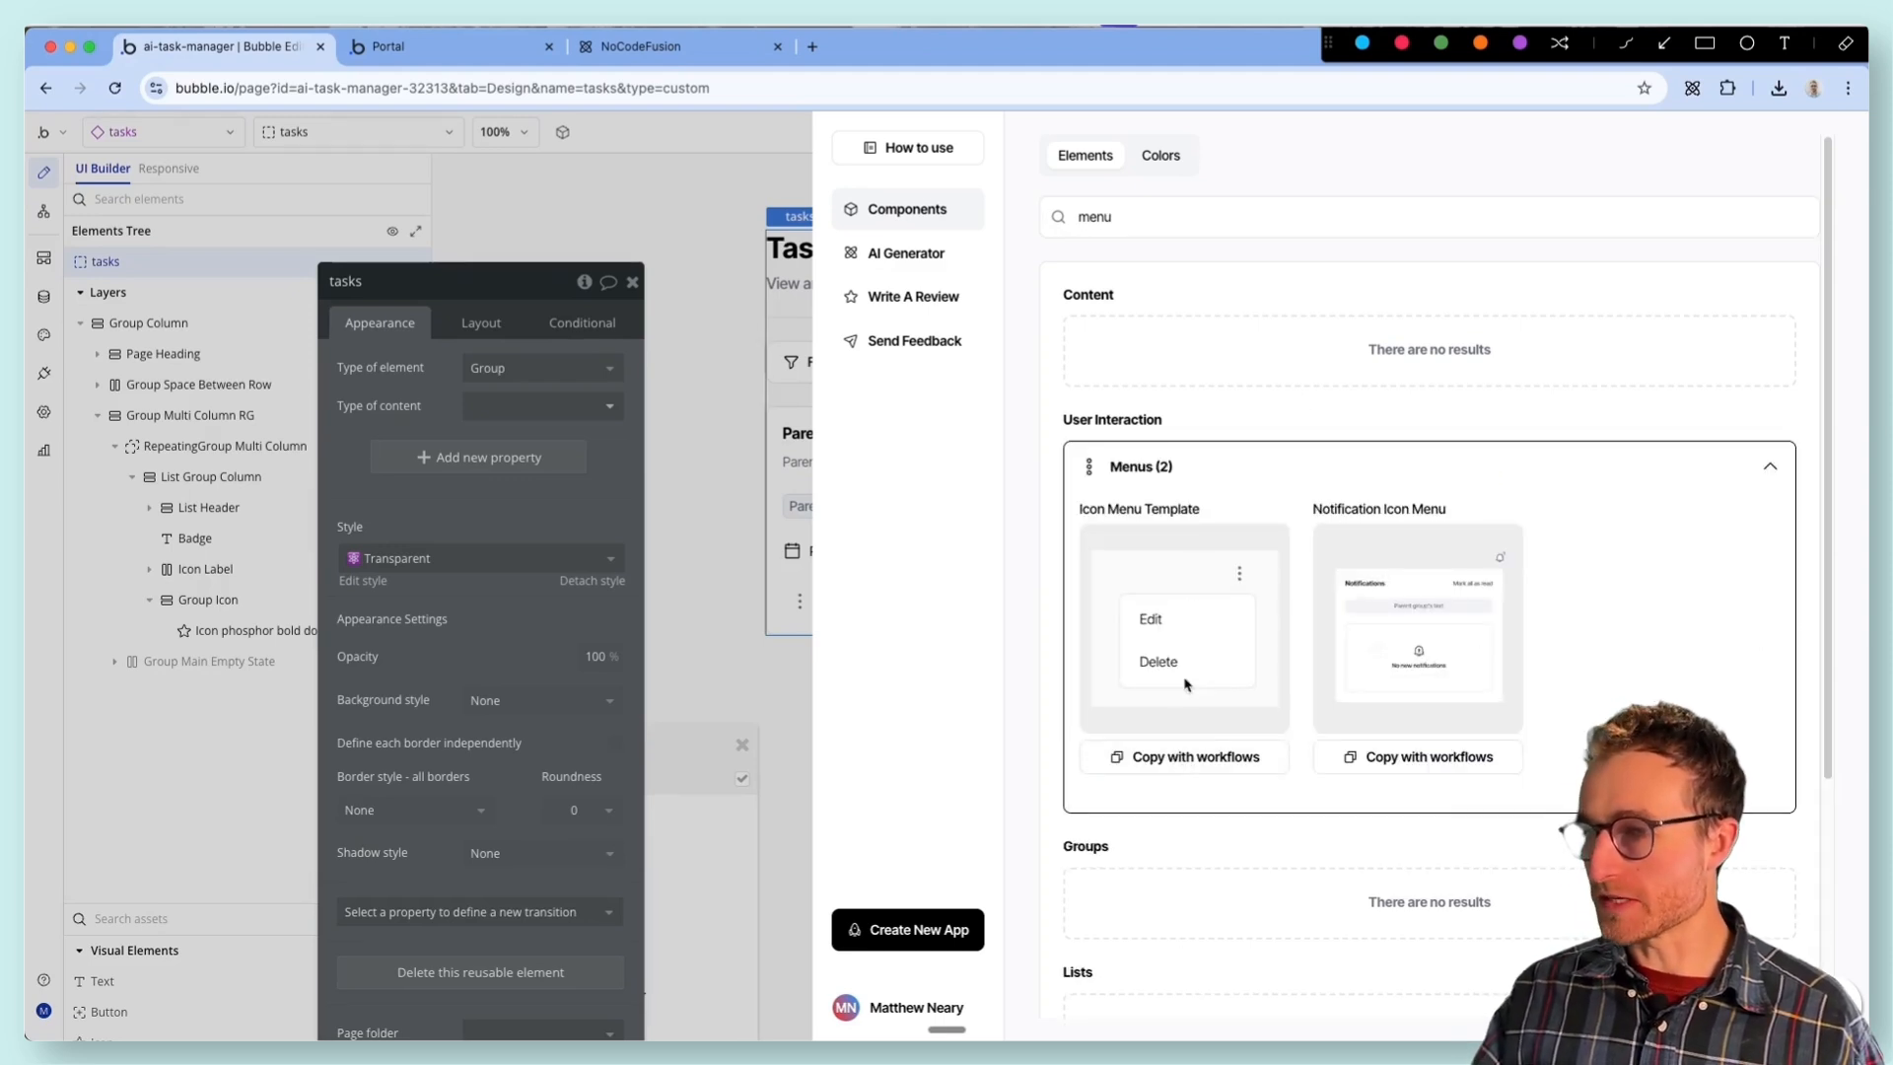
click(1204, 760)
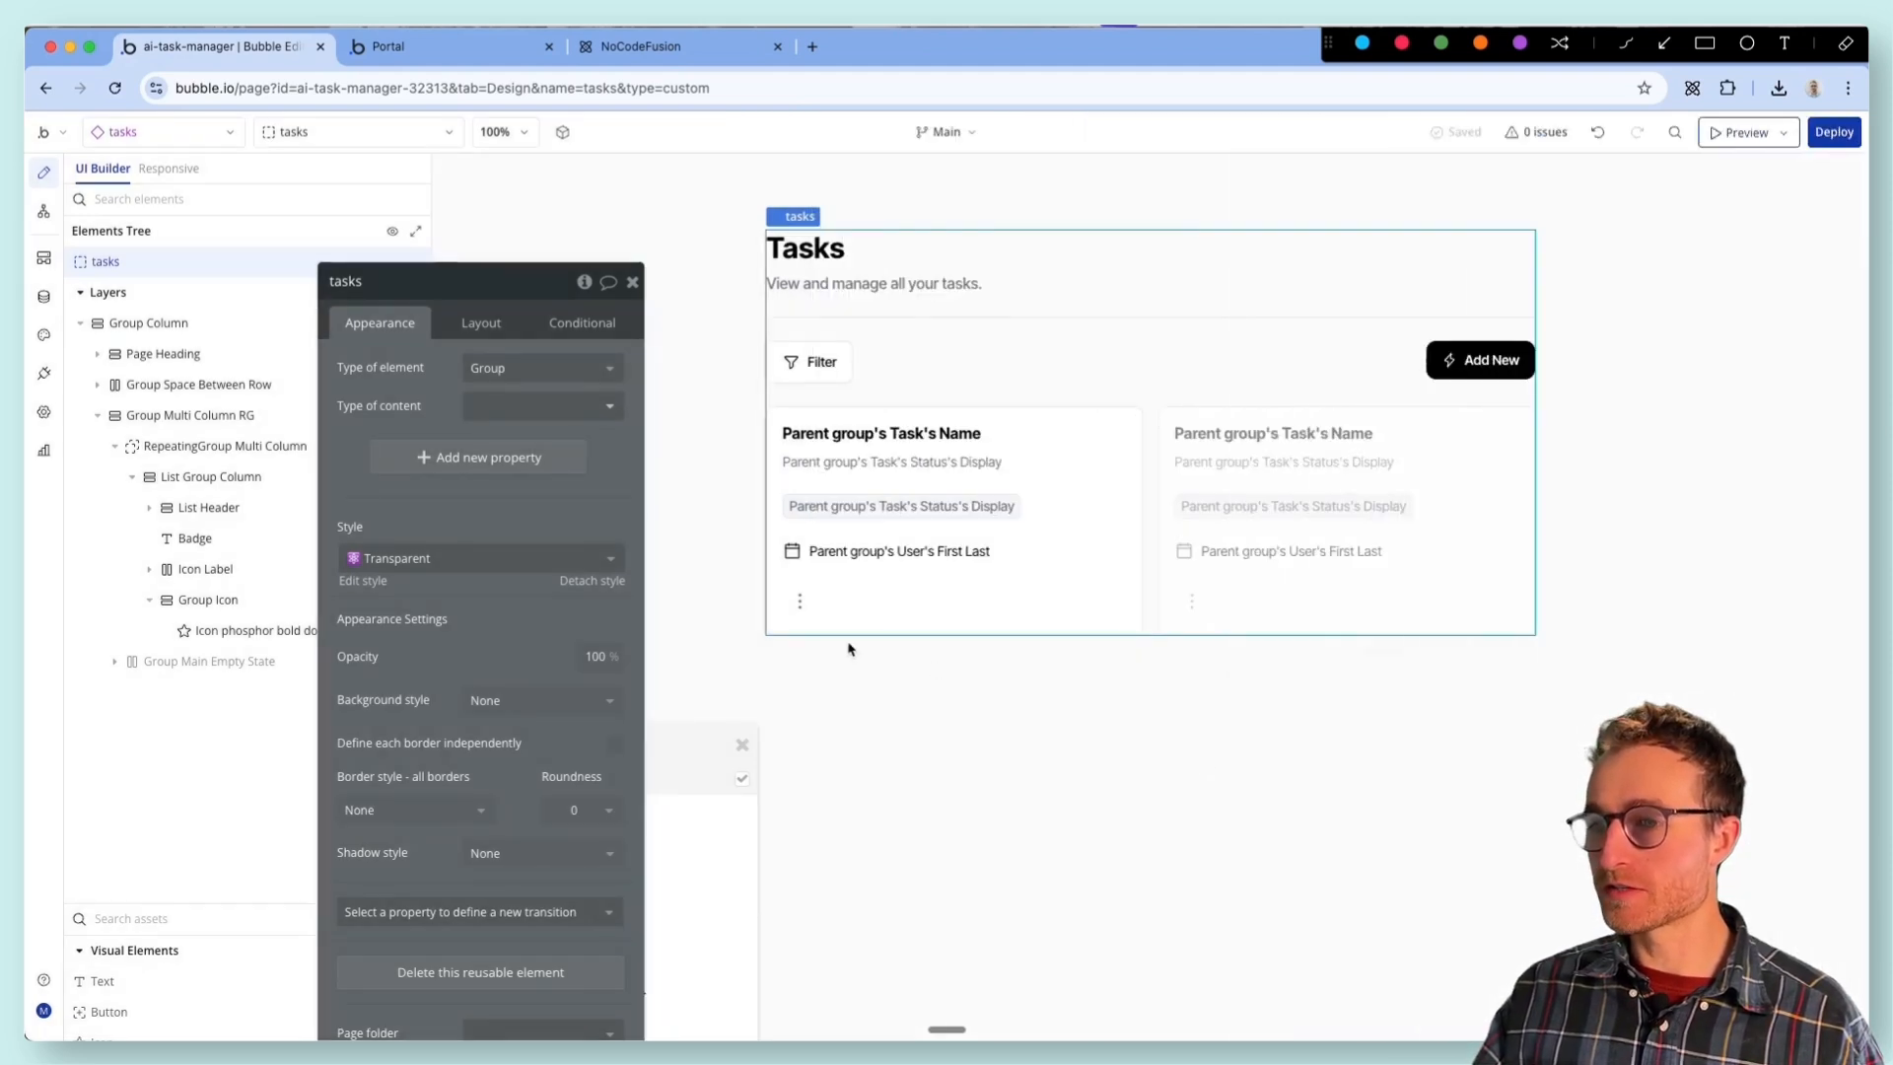
- Paste the menu template with workflows into List Group Column, naming the new reusable element "Focus menu task"
click(813, 601)
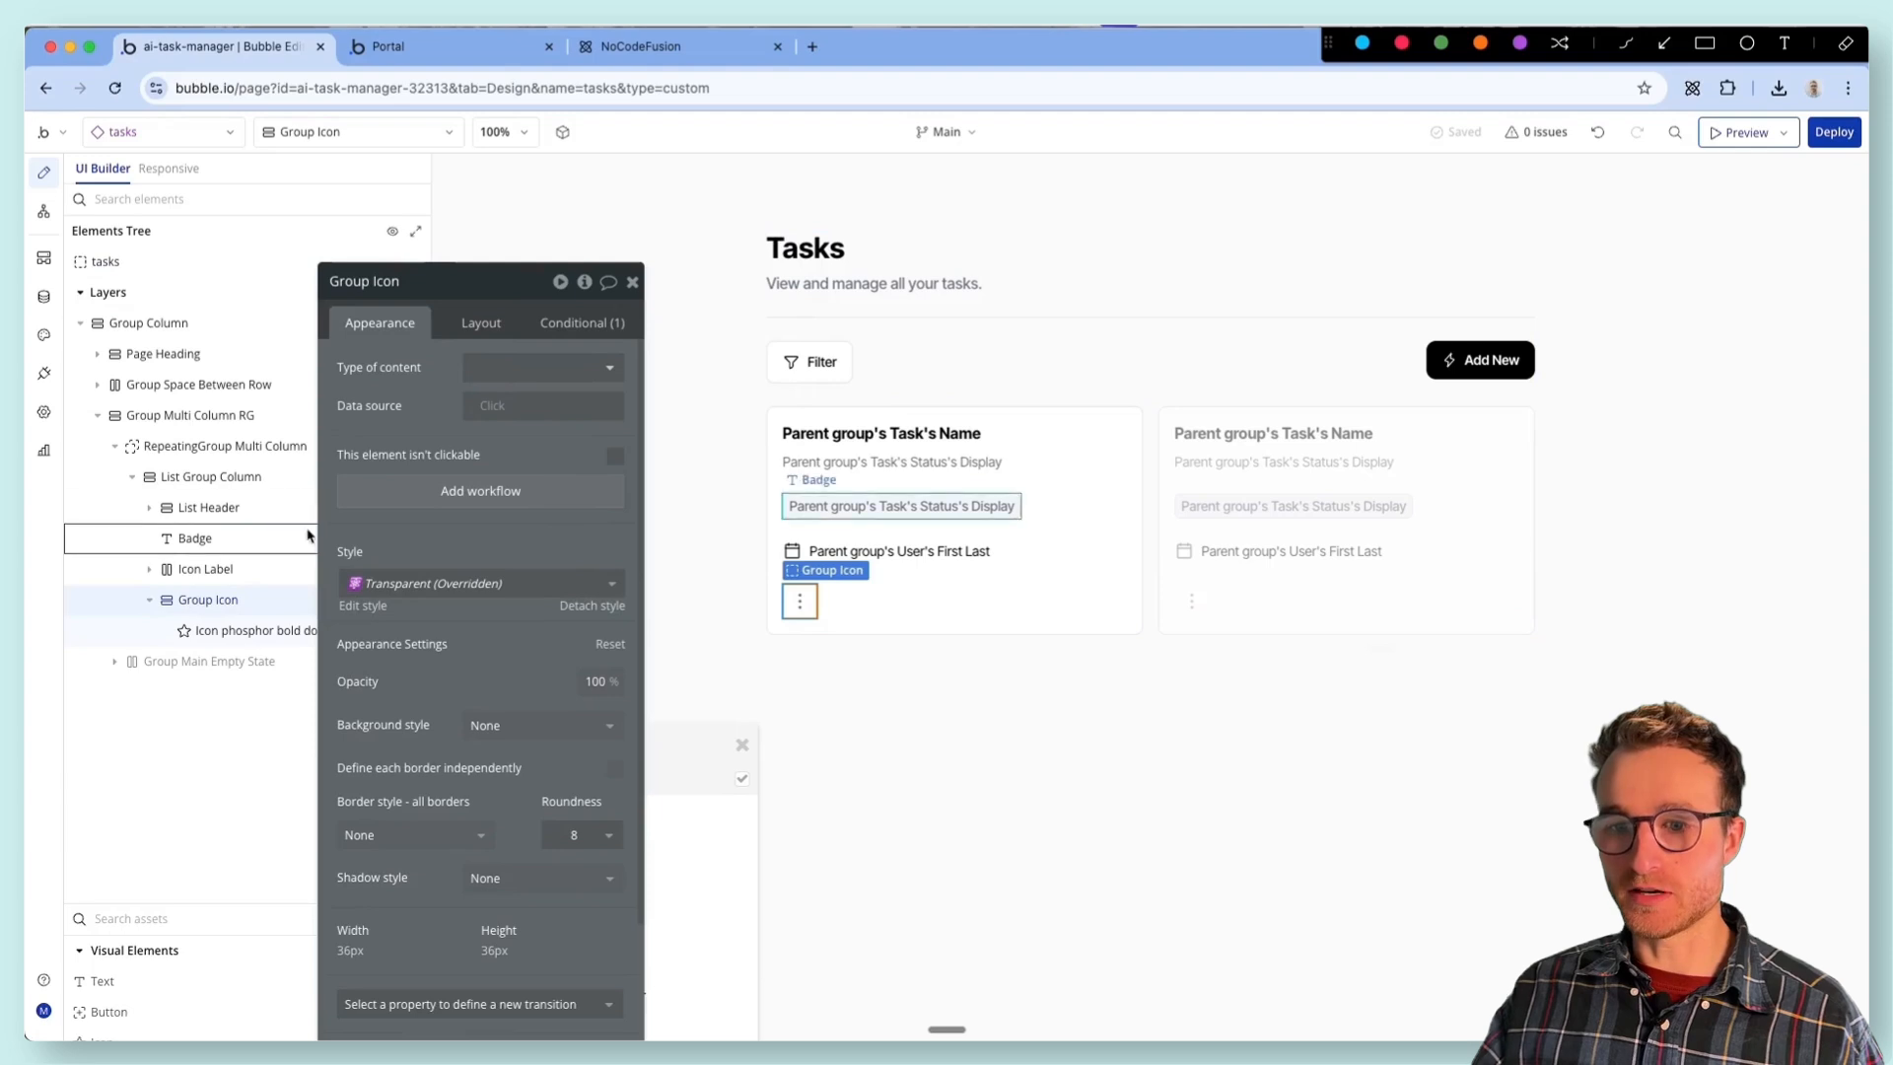
click(255, 479)
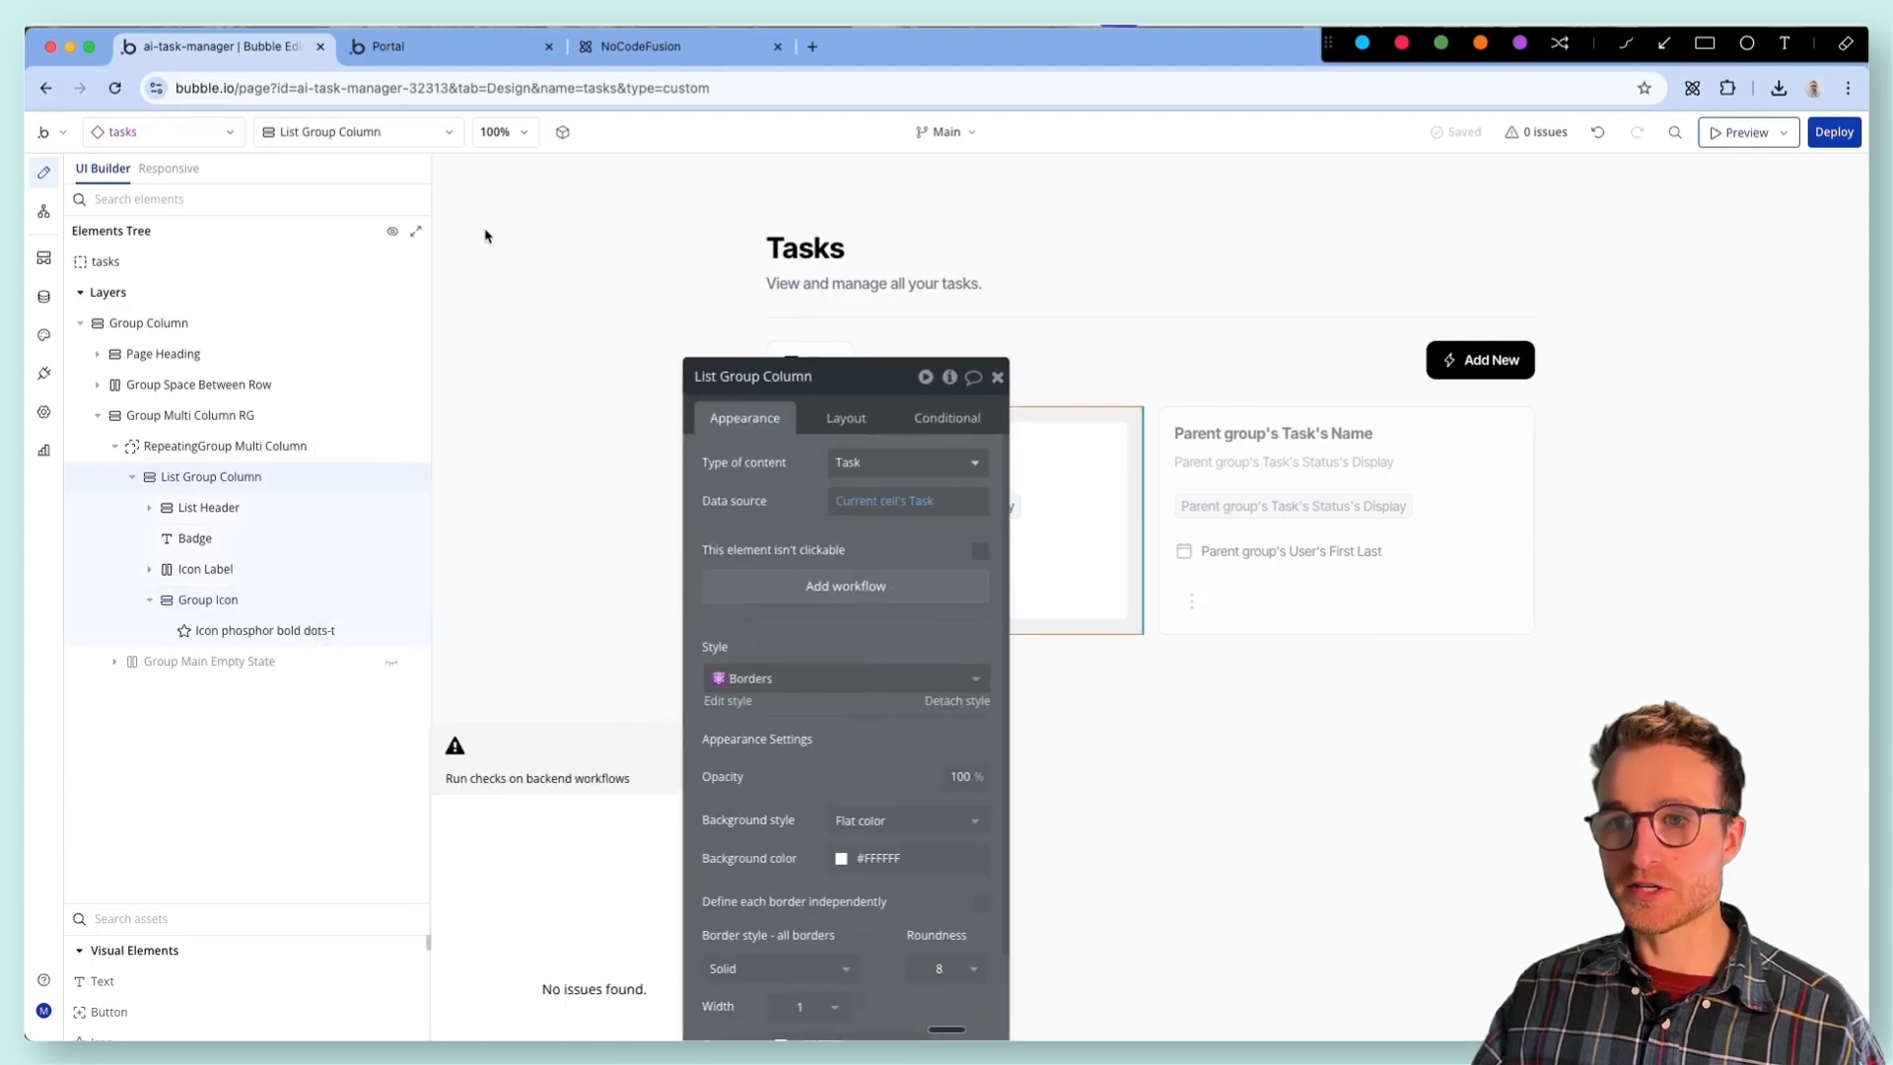
right_click(434, 493)
mouse_move(549, 761)
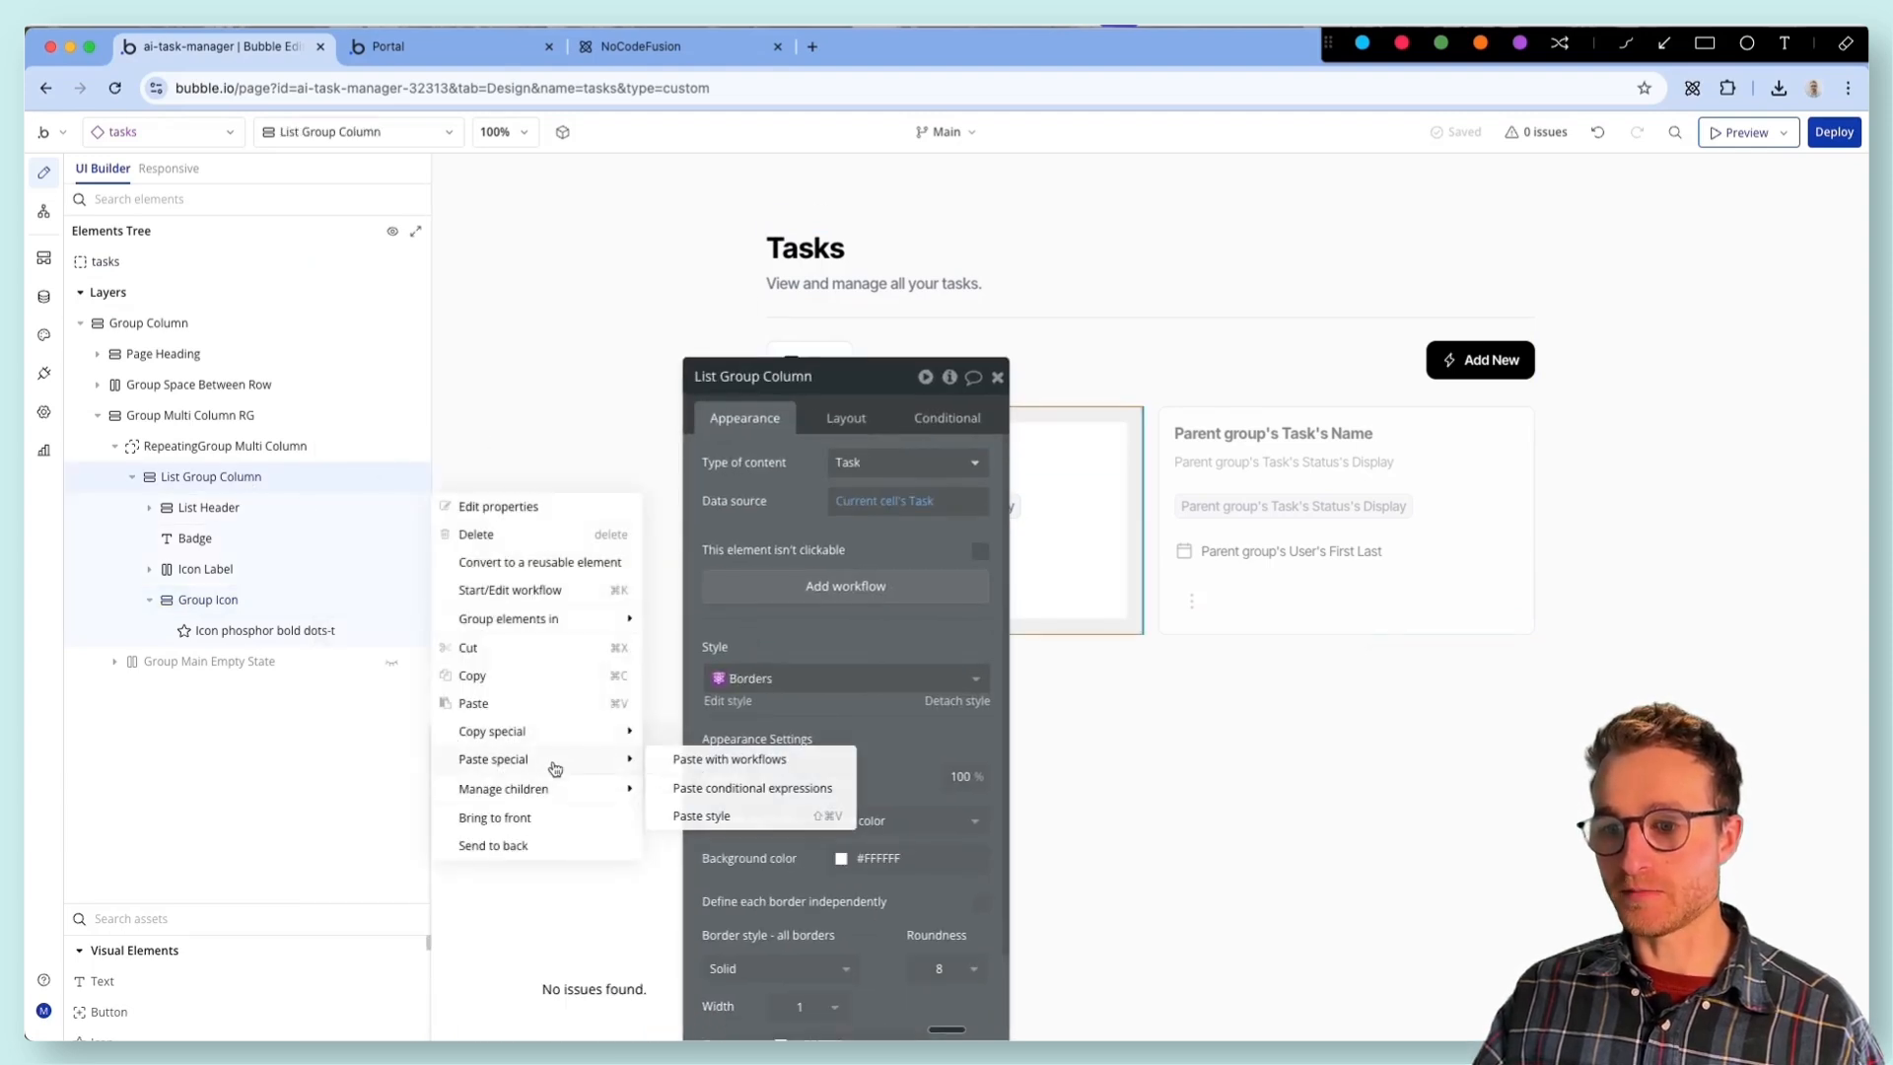
click(724, 760)
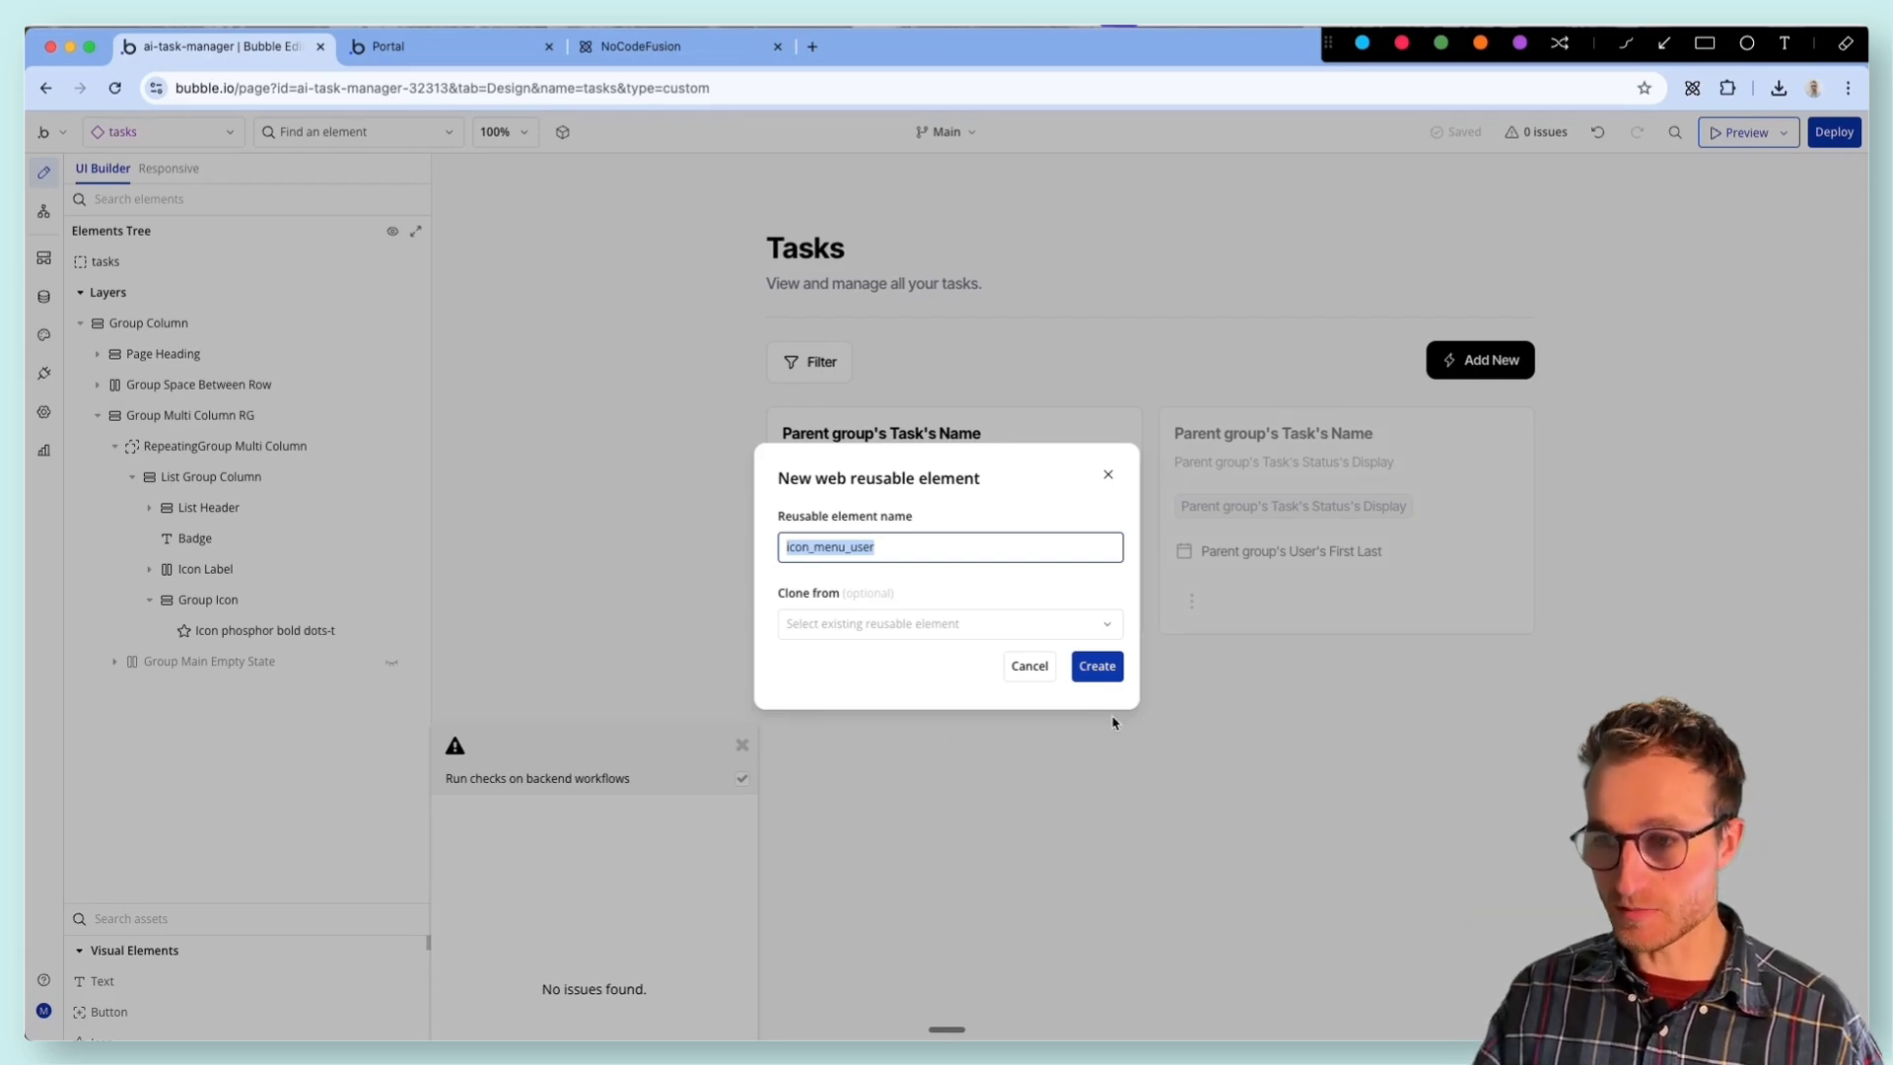
text(Focus menu task)
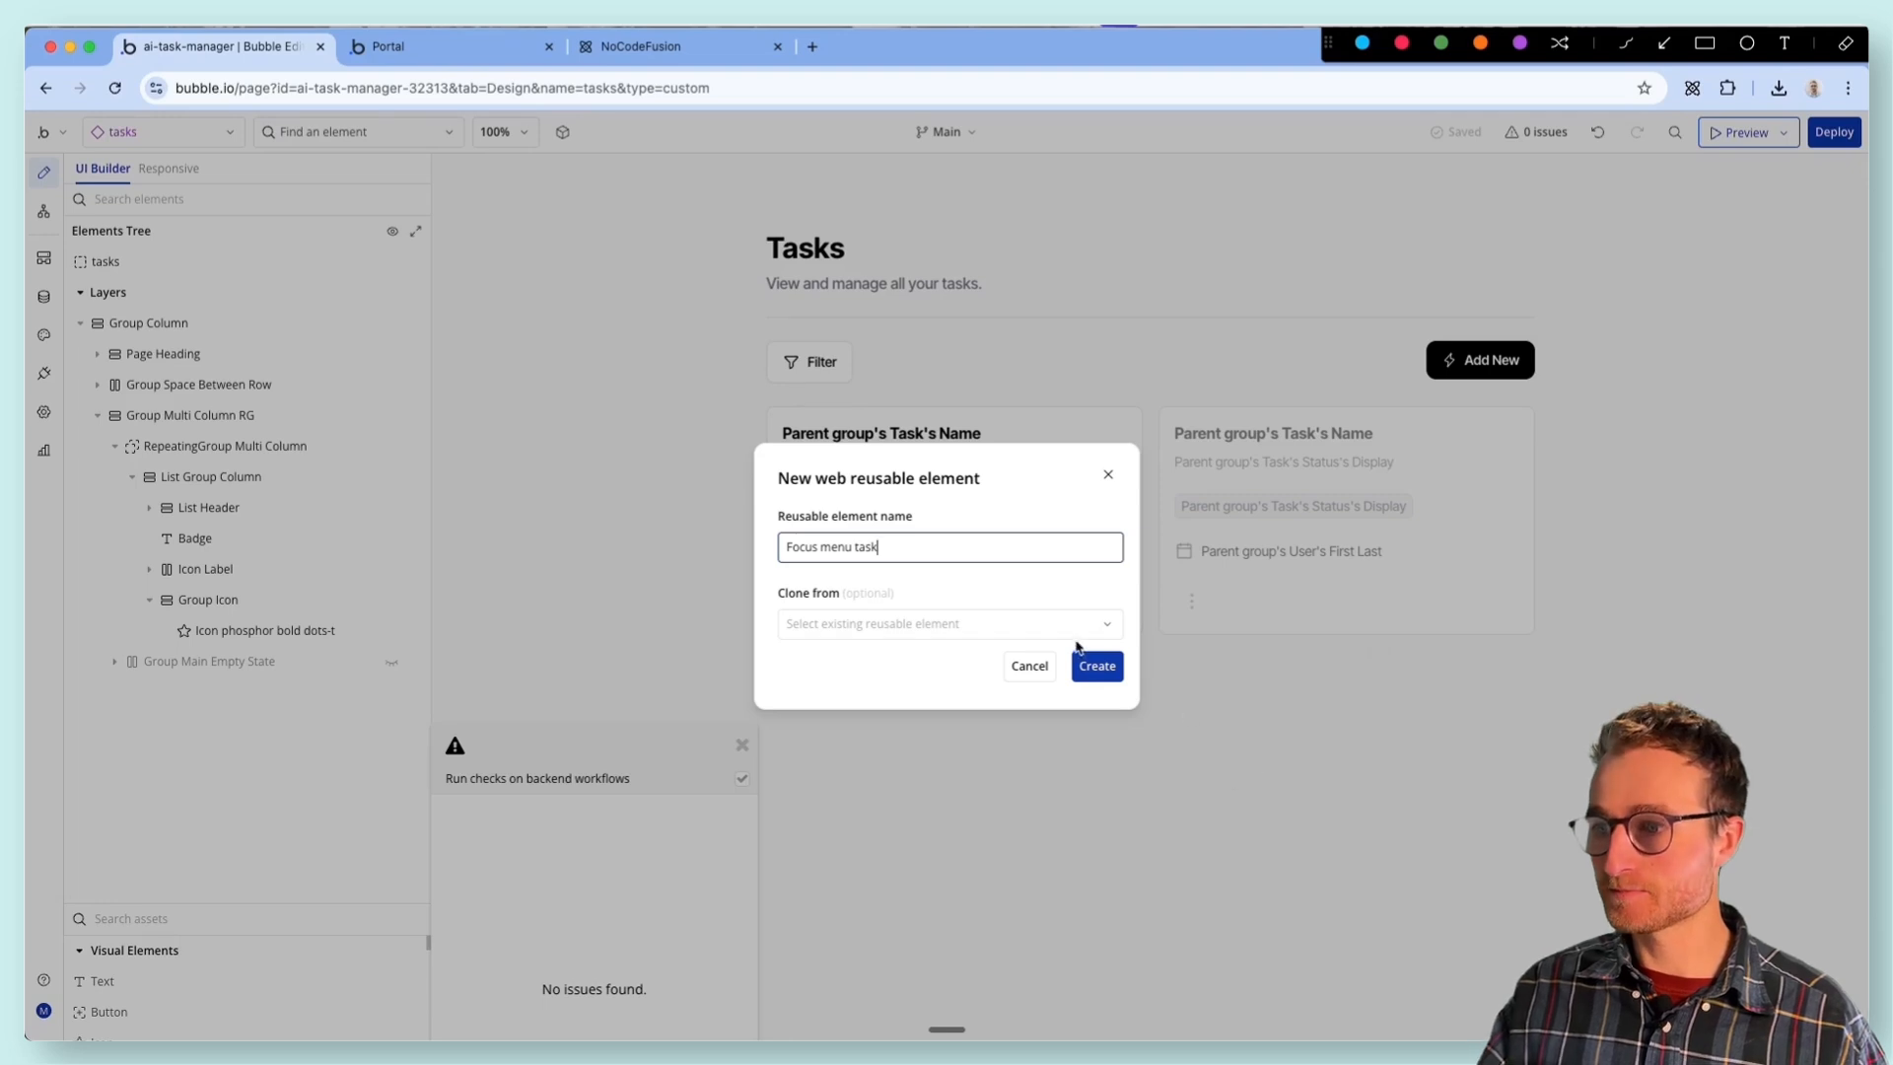
click(1096, 665)
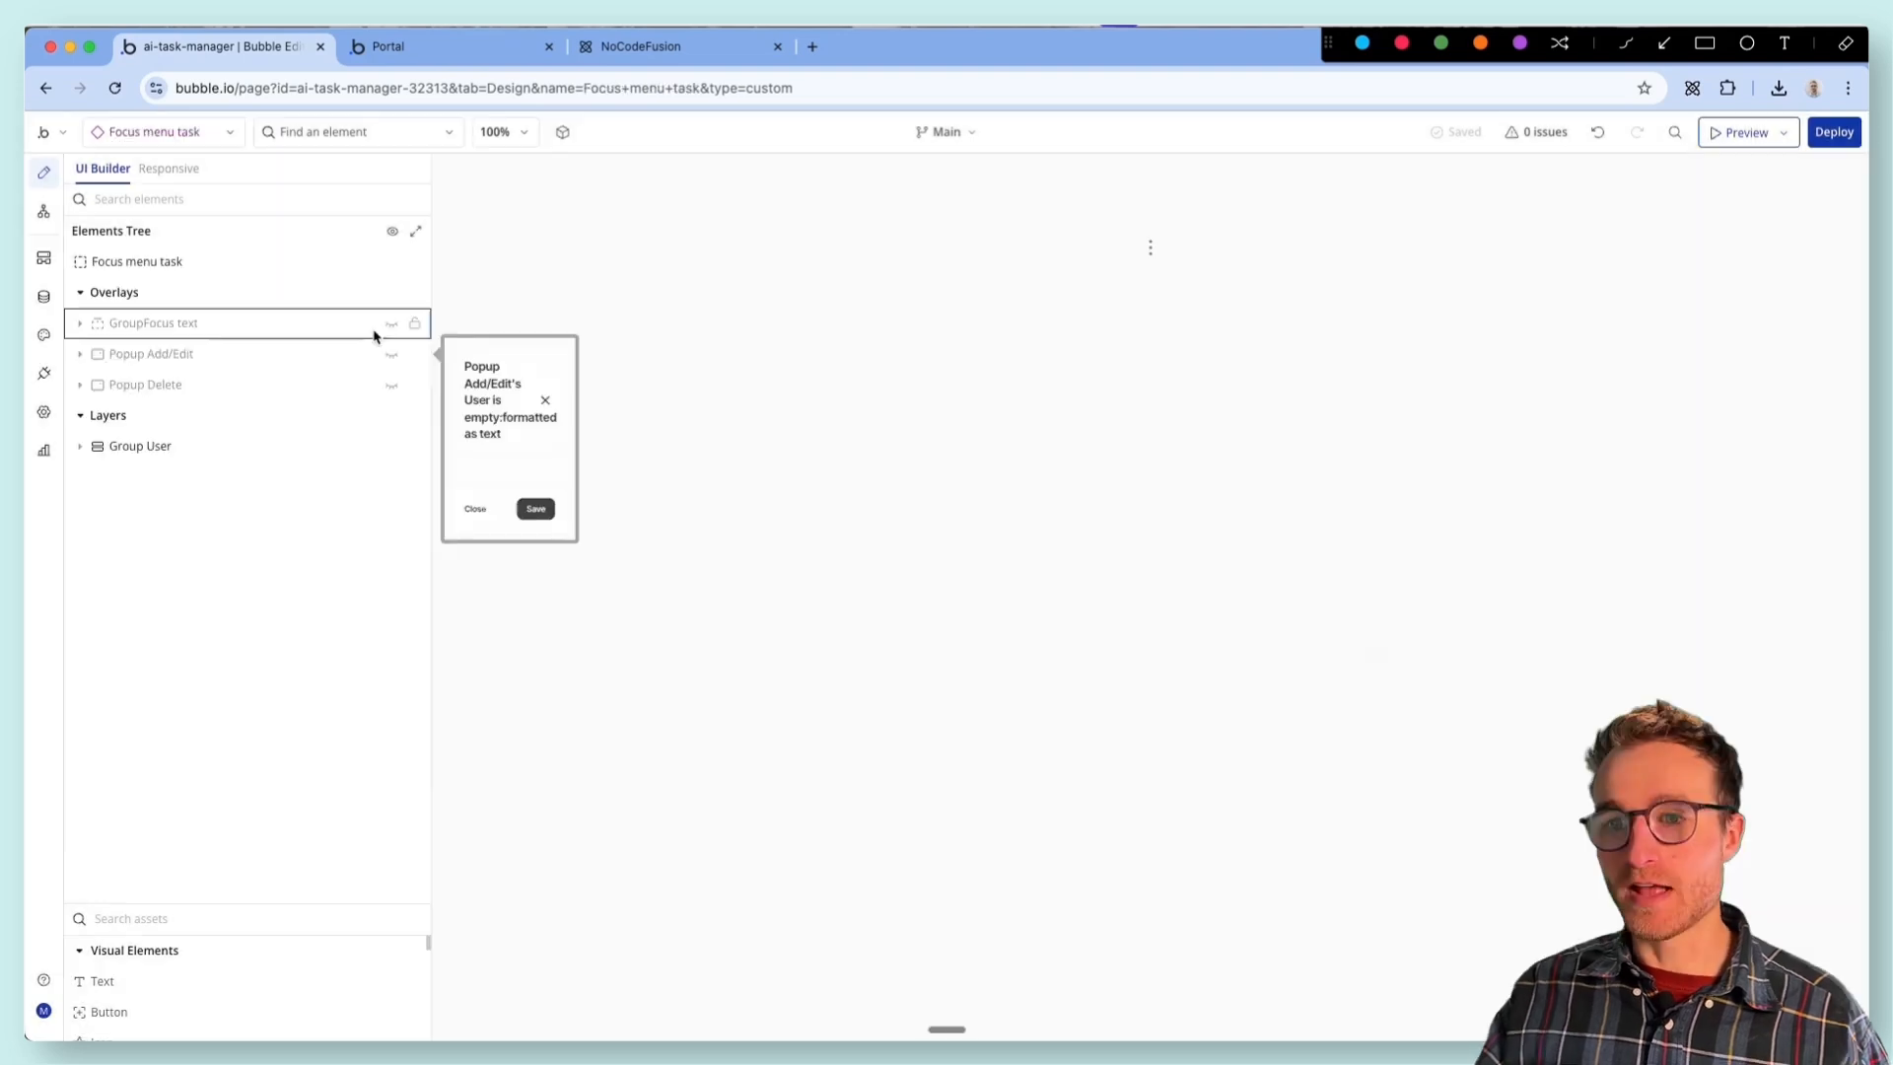
- Examine the click workflow of the three-dot icon inside Group User
double_click(1147, 269)
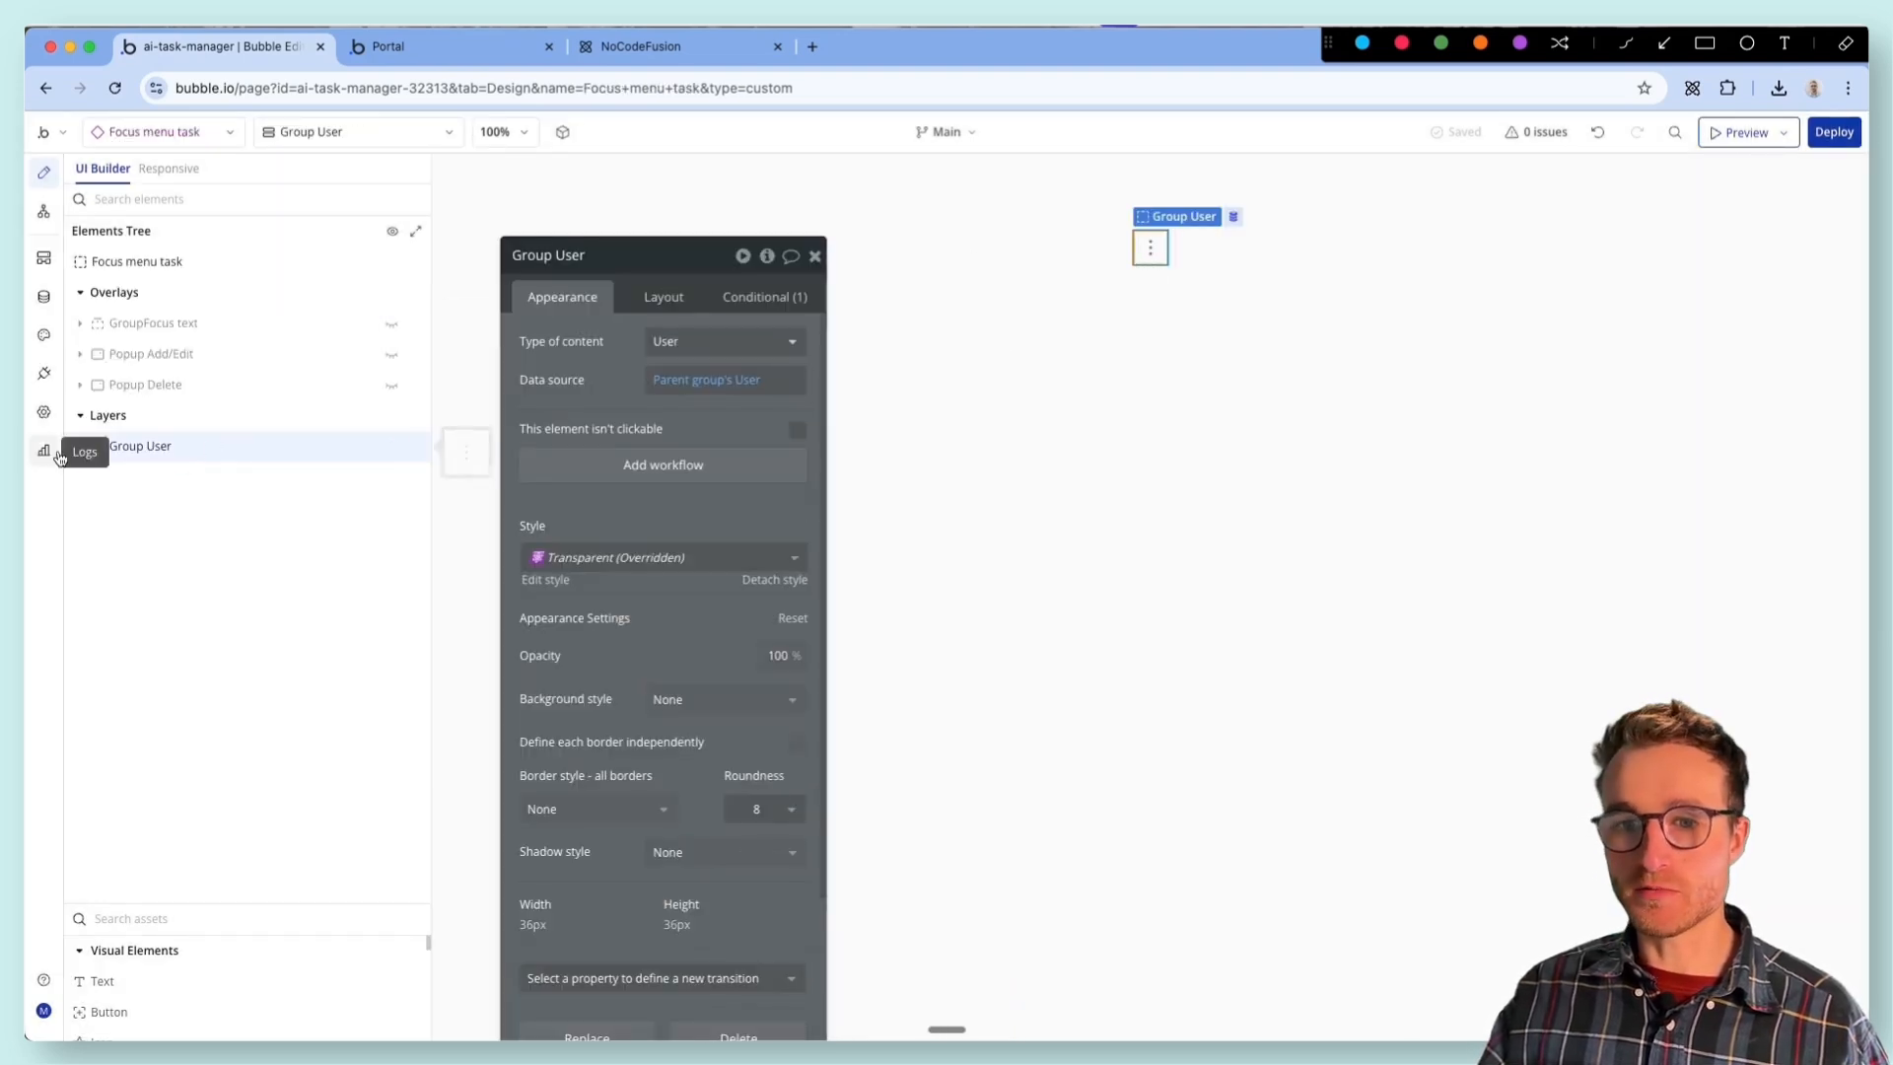
click(80, 448)
click(148, 477)
click(689, 498)
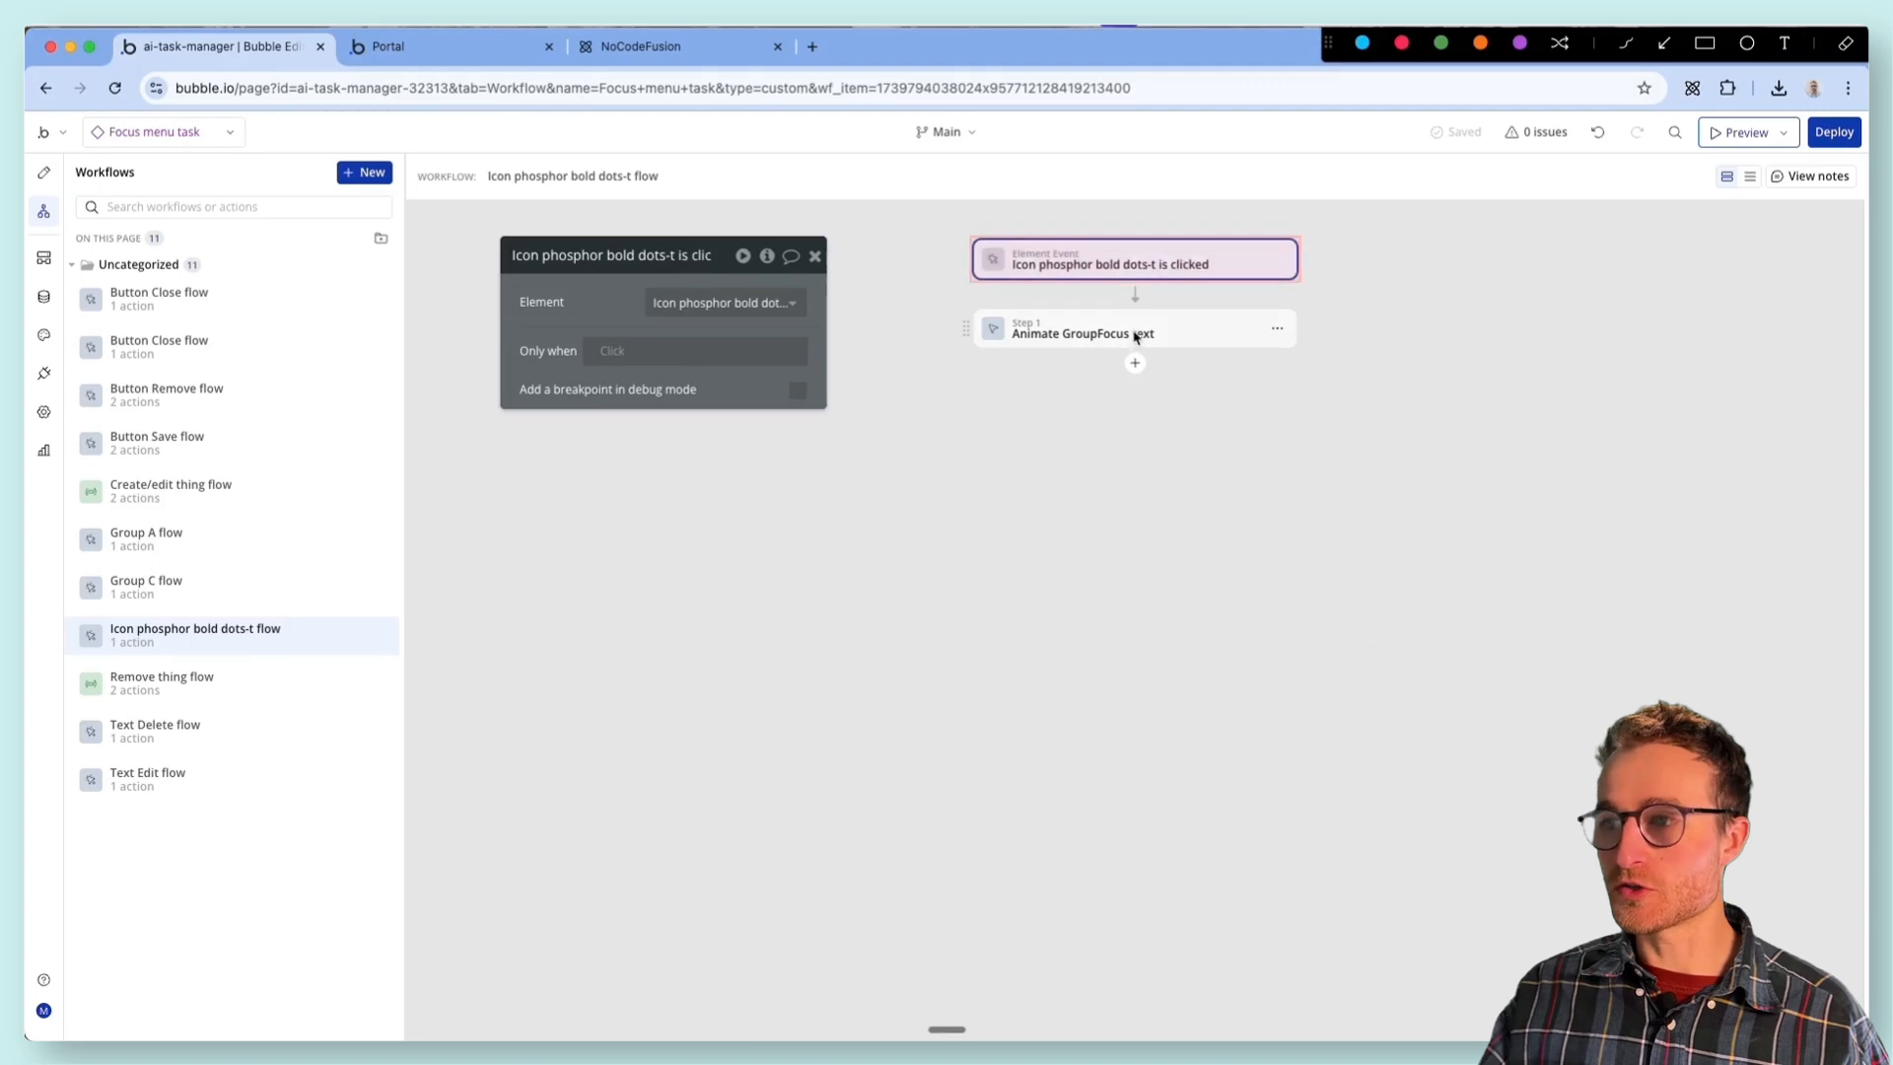
click(44, 172)
- Examine the Edit and Delete options in GroupFocus text, the Popup Delete preview, and Popup Add/Edit's content type and data source
mouse_move(380, 331)
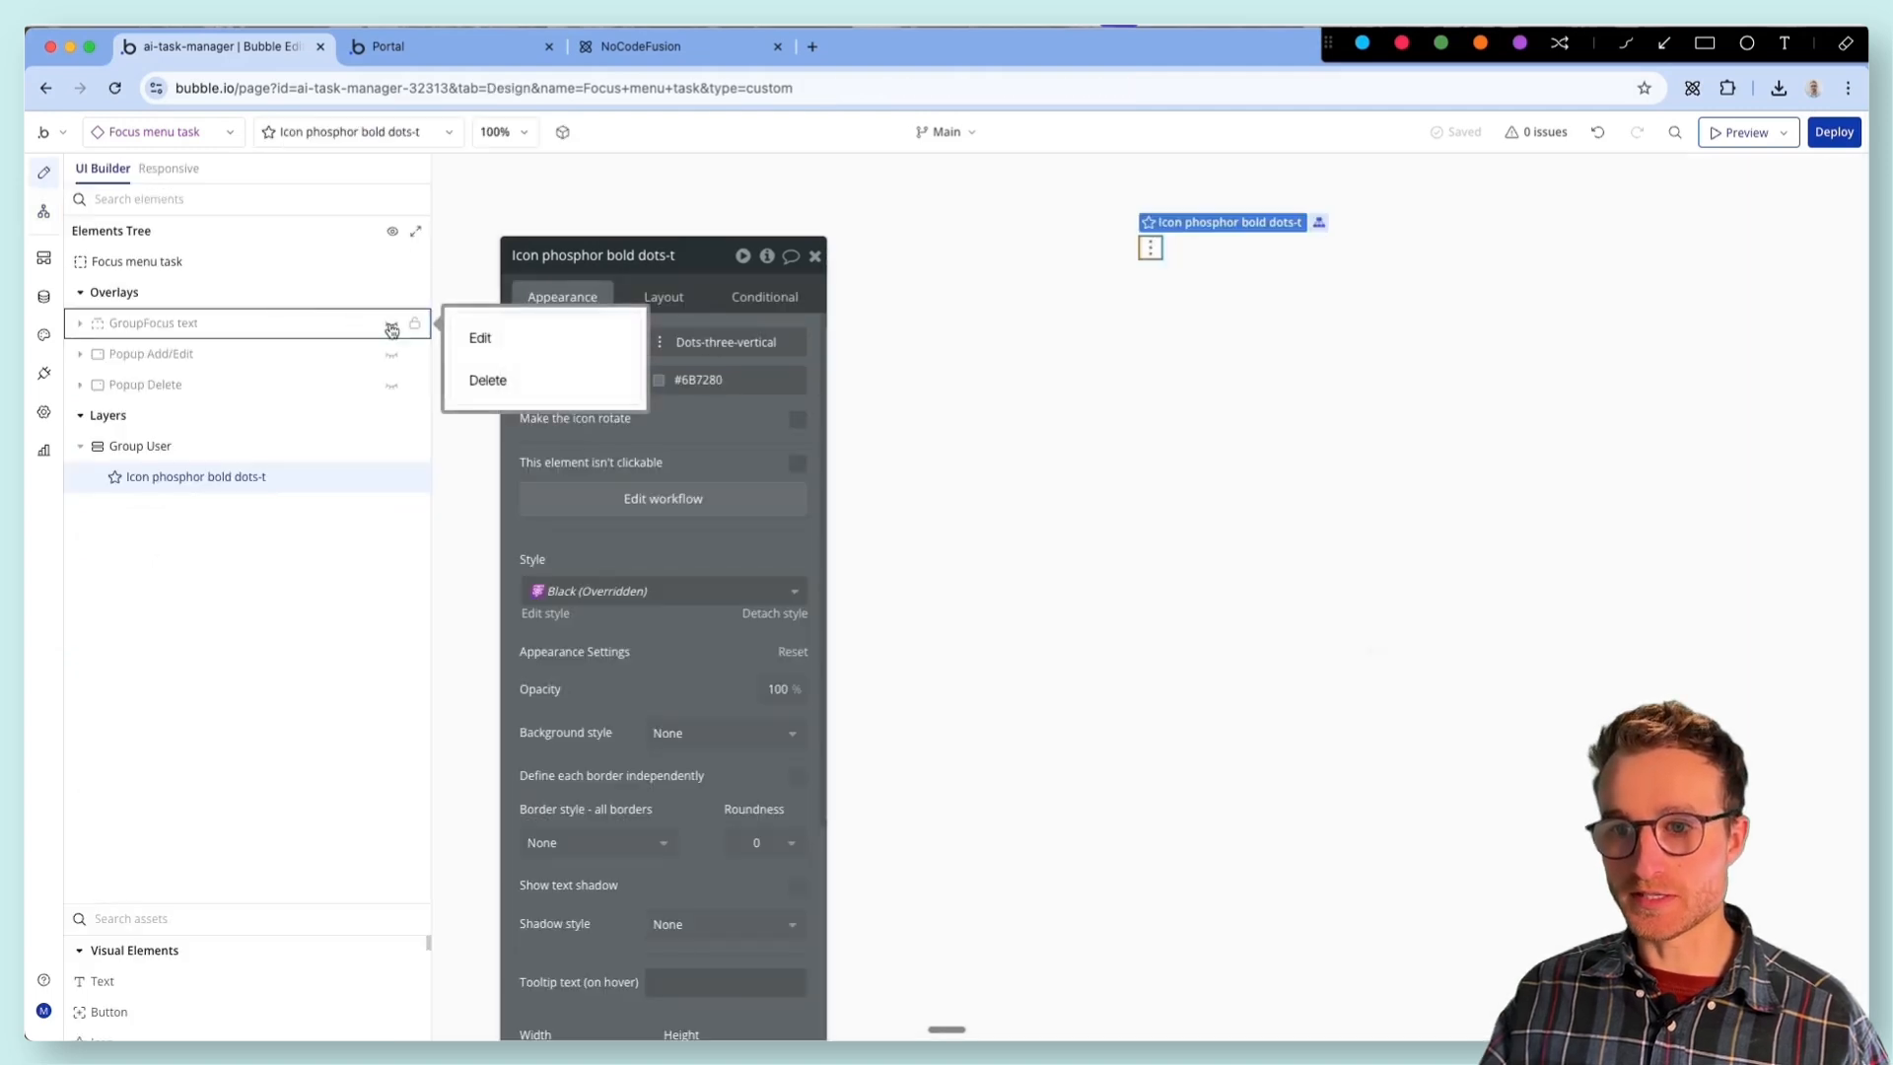
click(1094, 410)
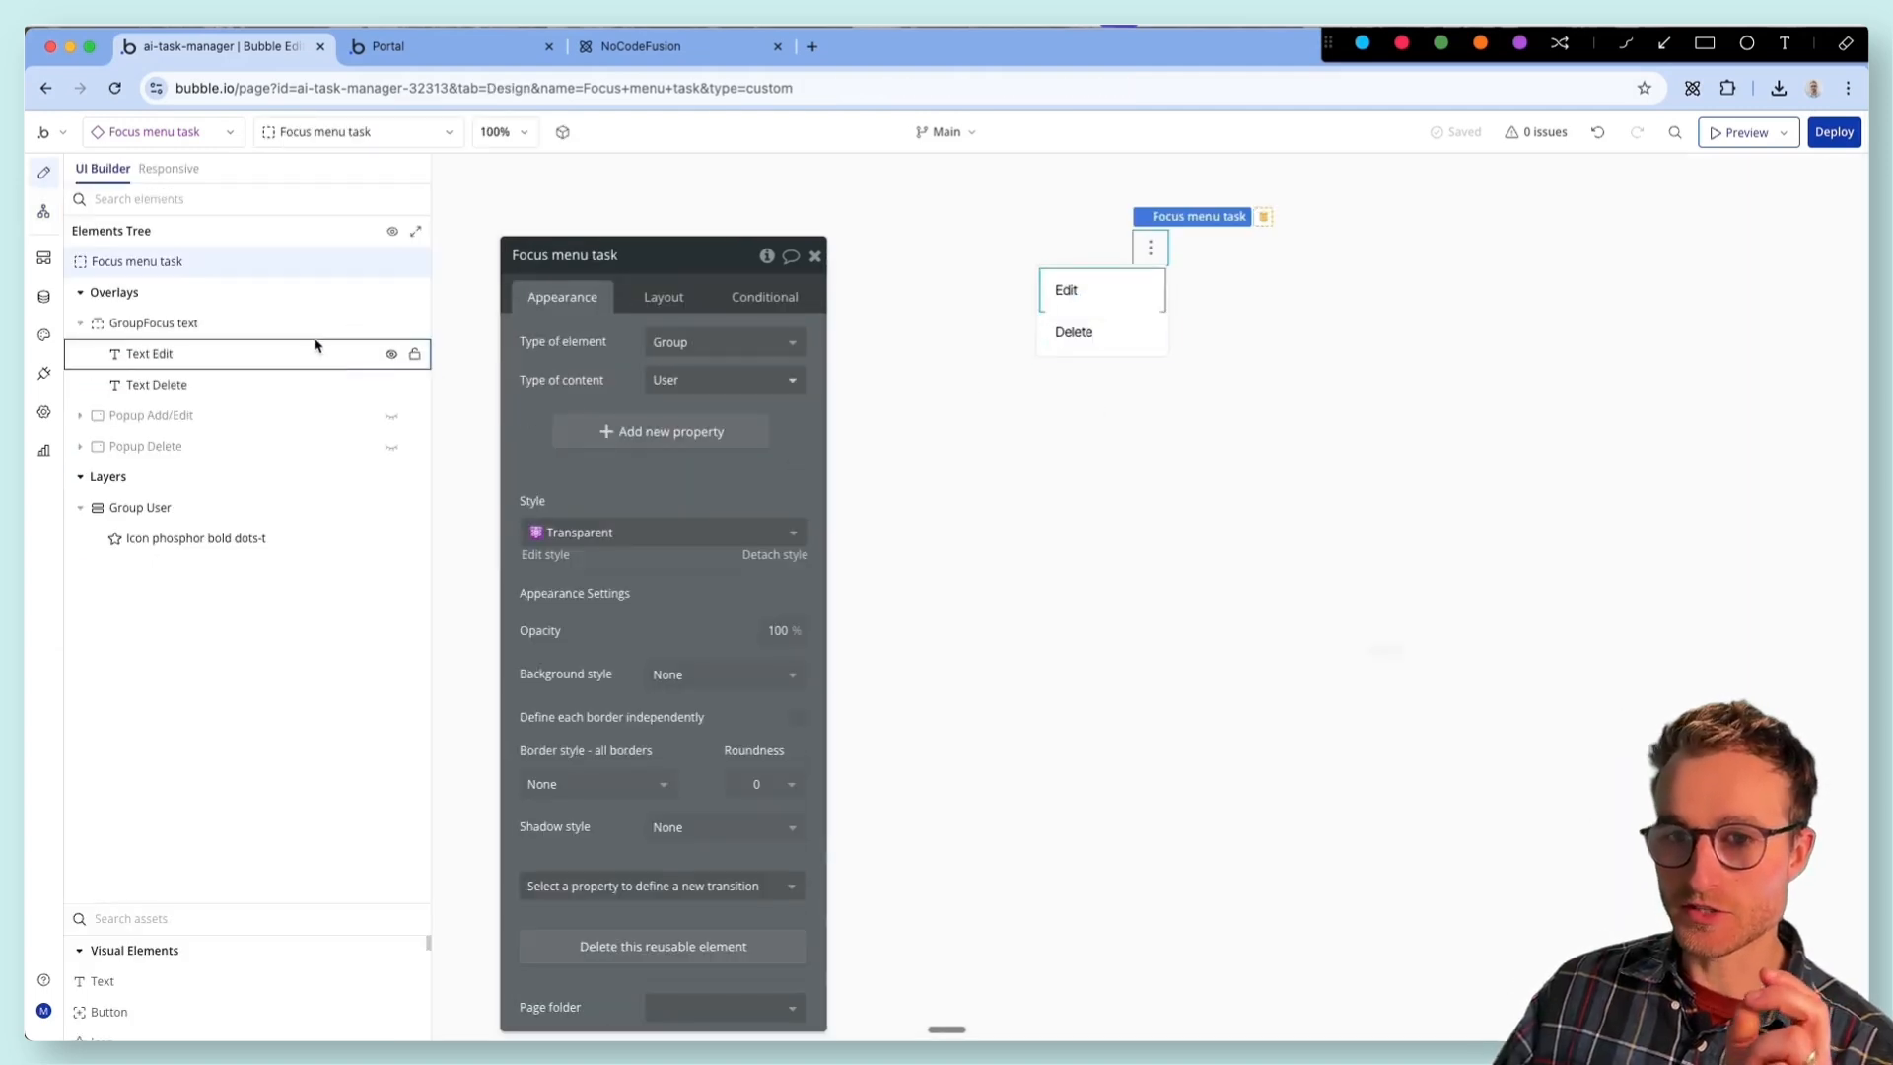
click(313, 332)
click(307, 354)
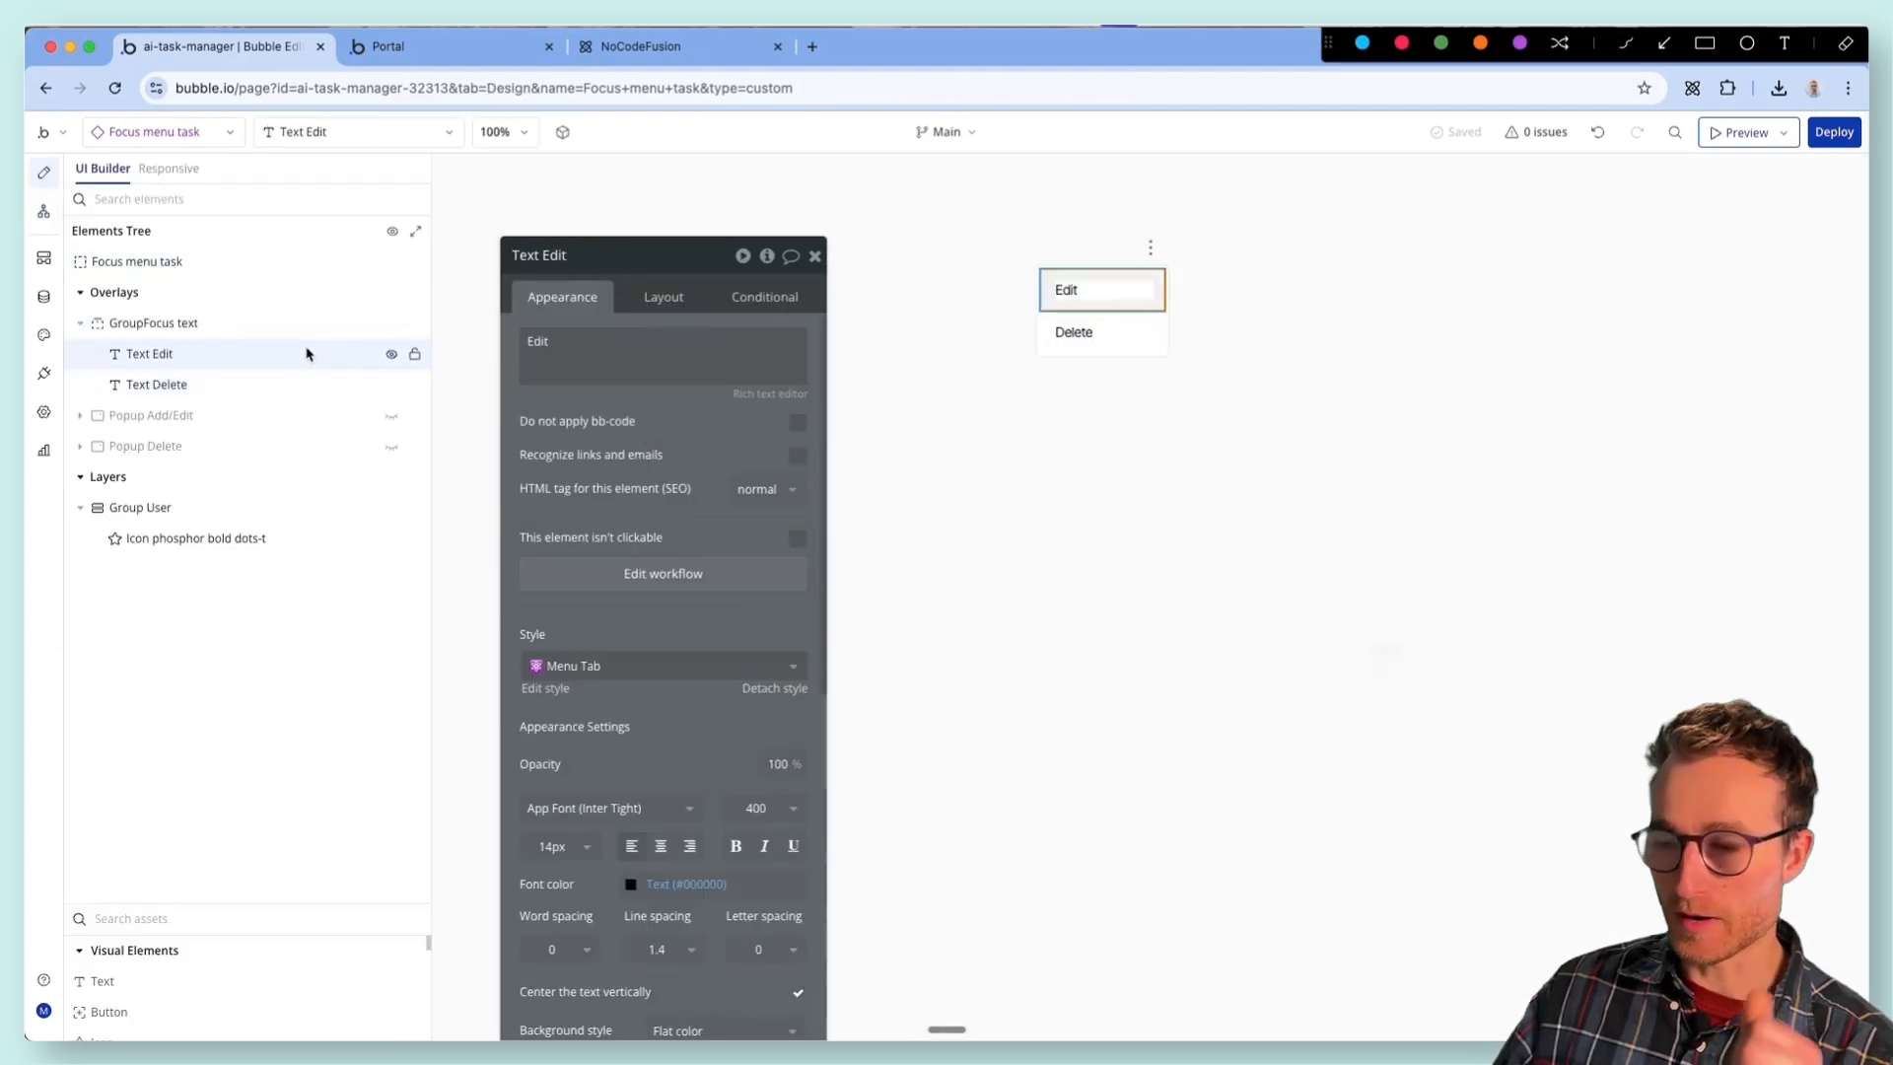
click(391, 418)
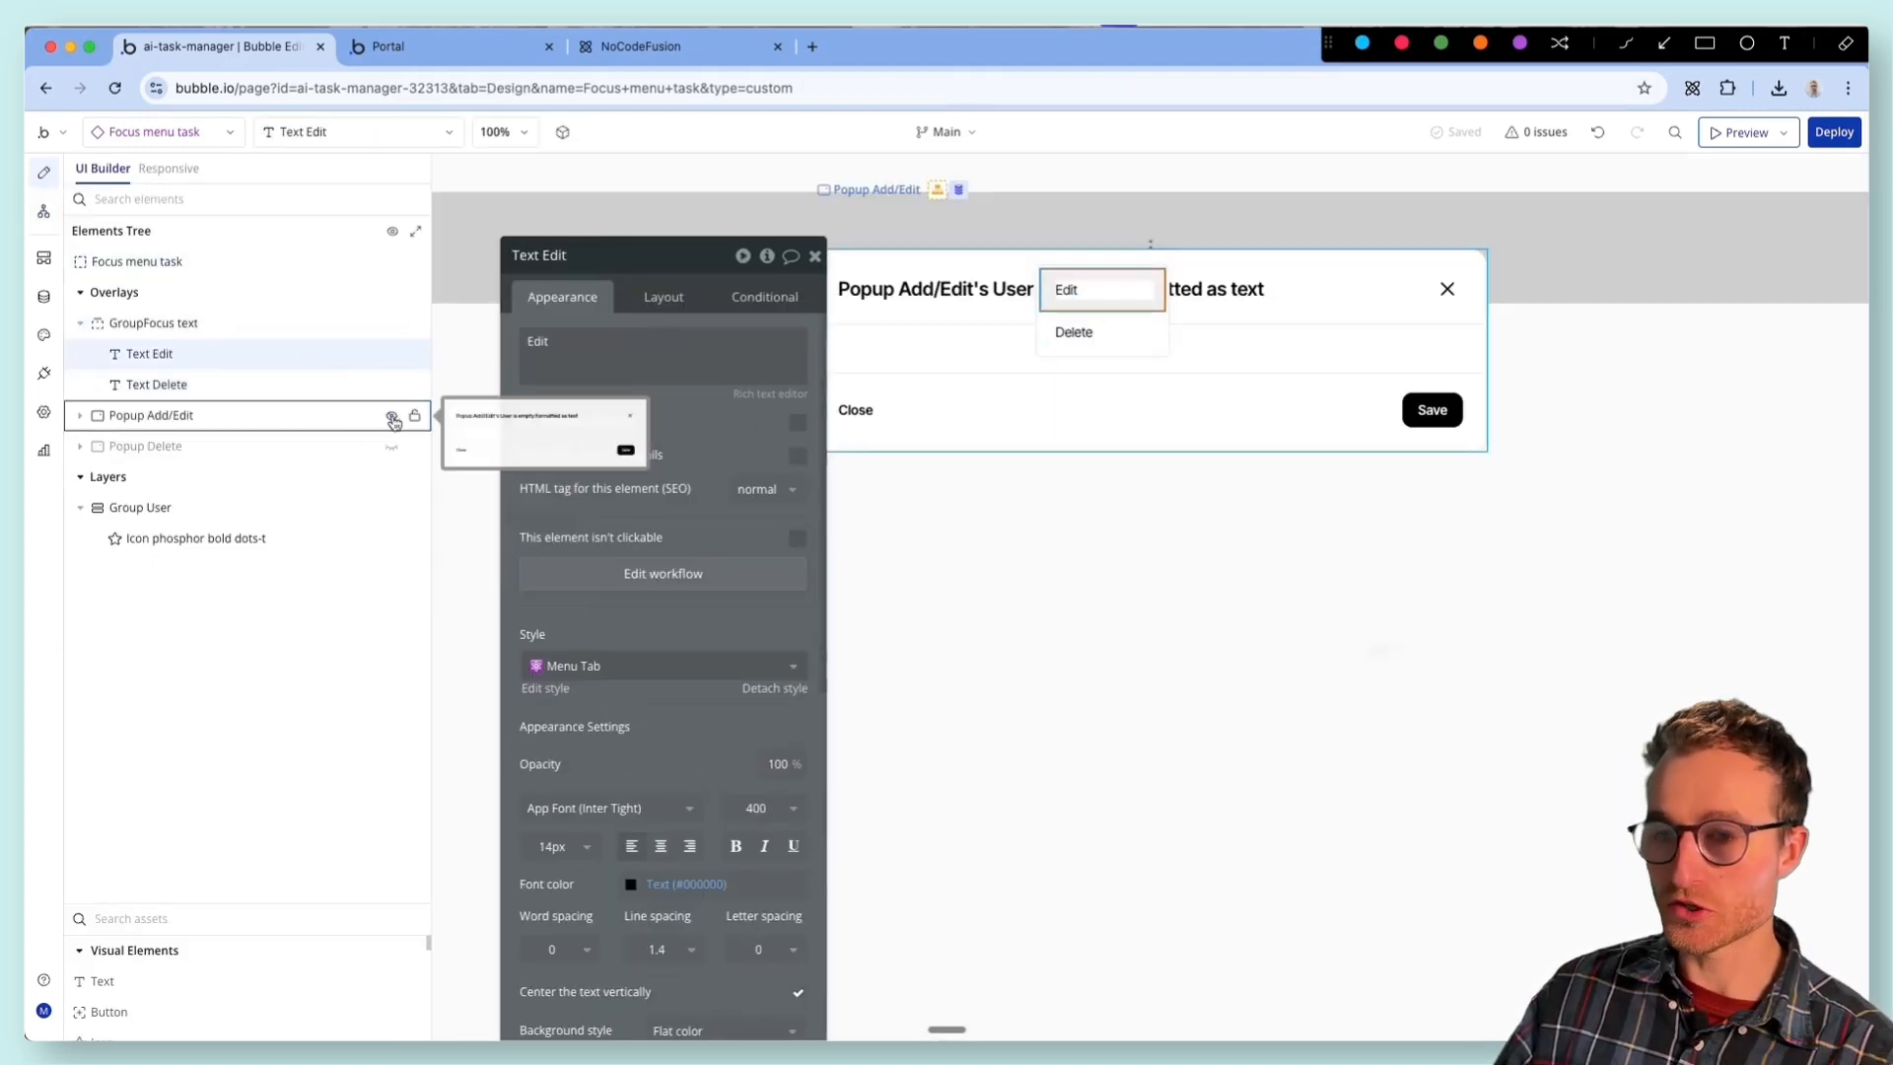
click(391, 449)
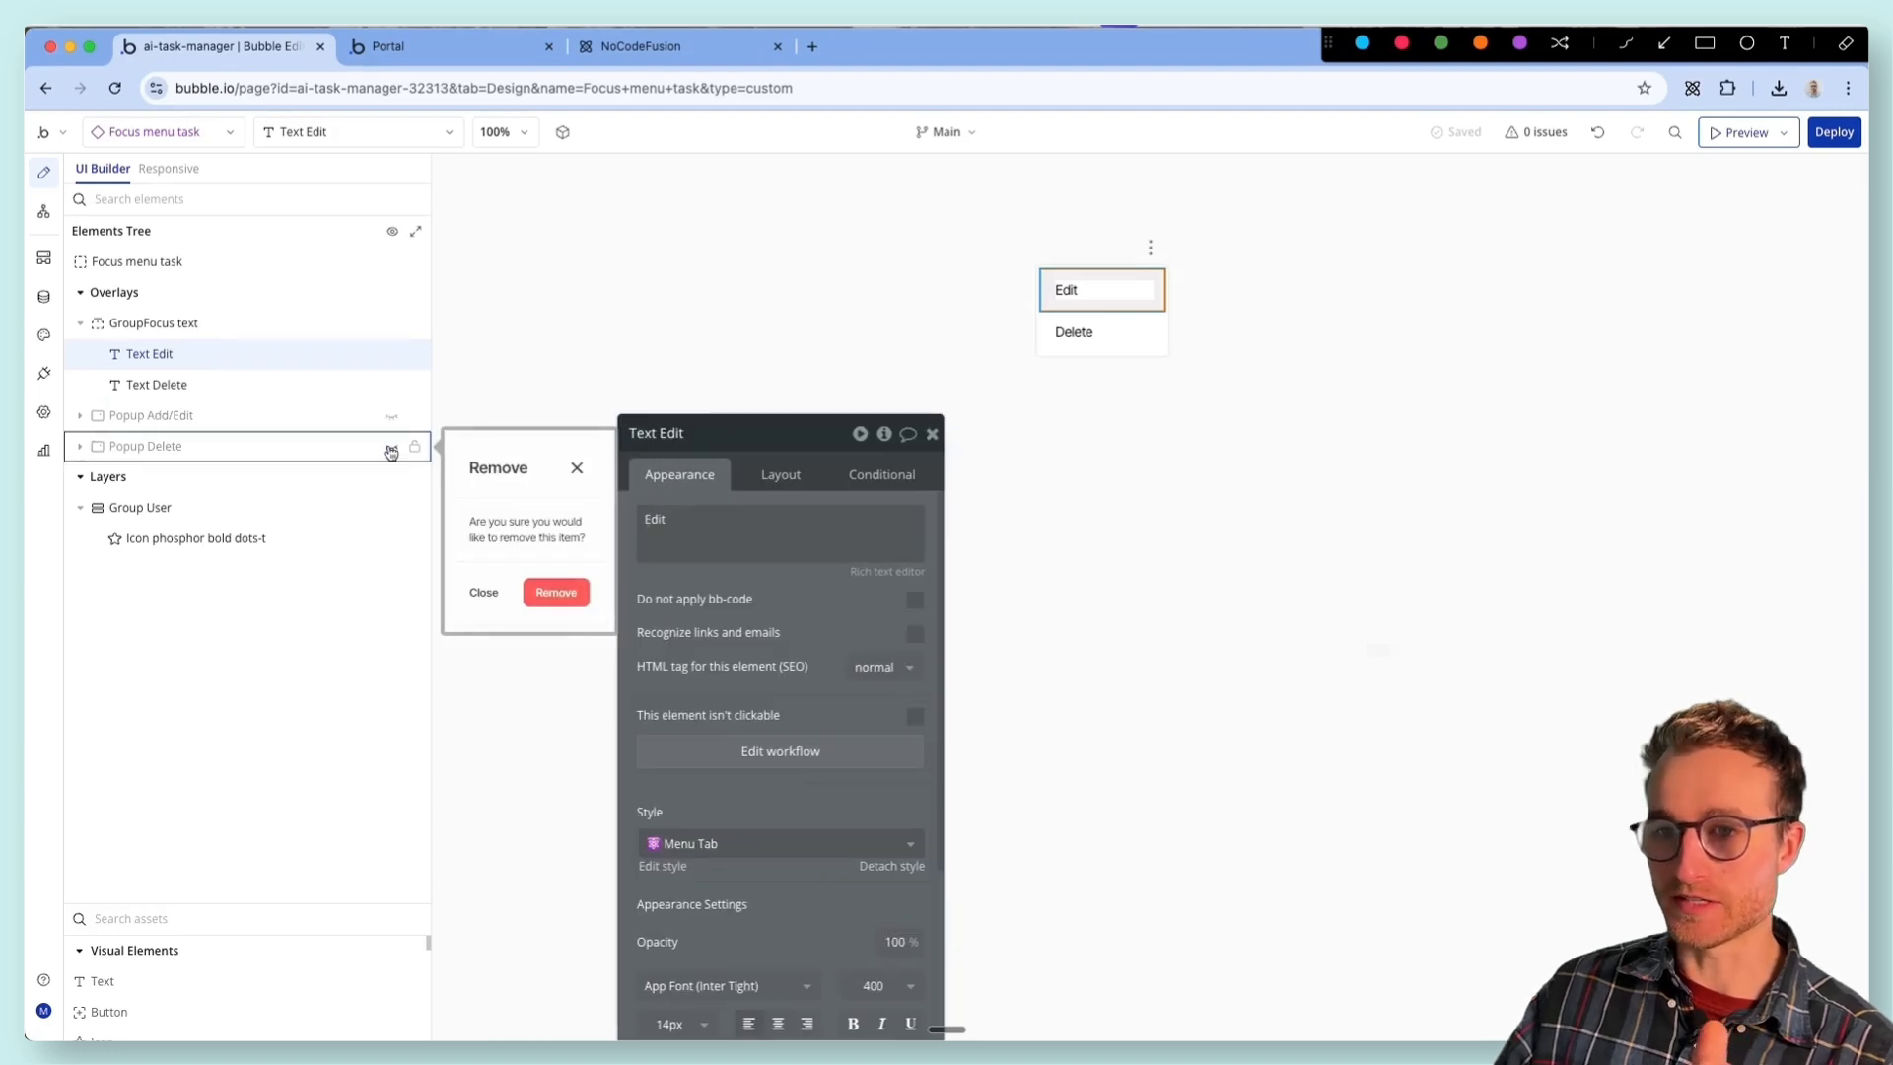
click(287, 418)
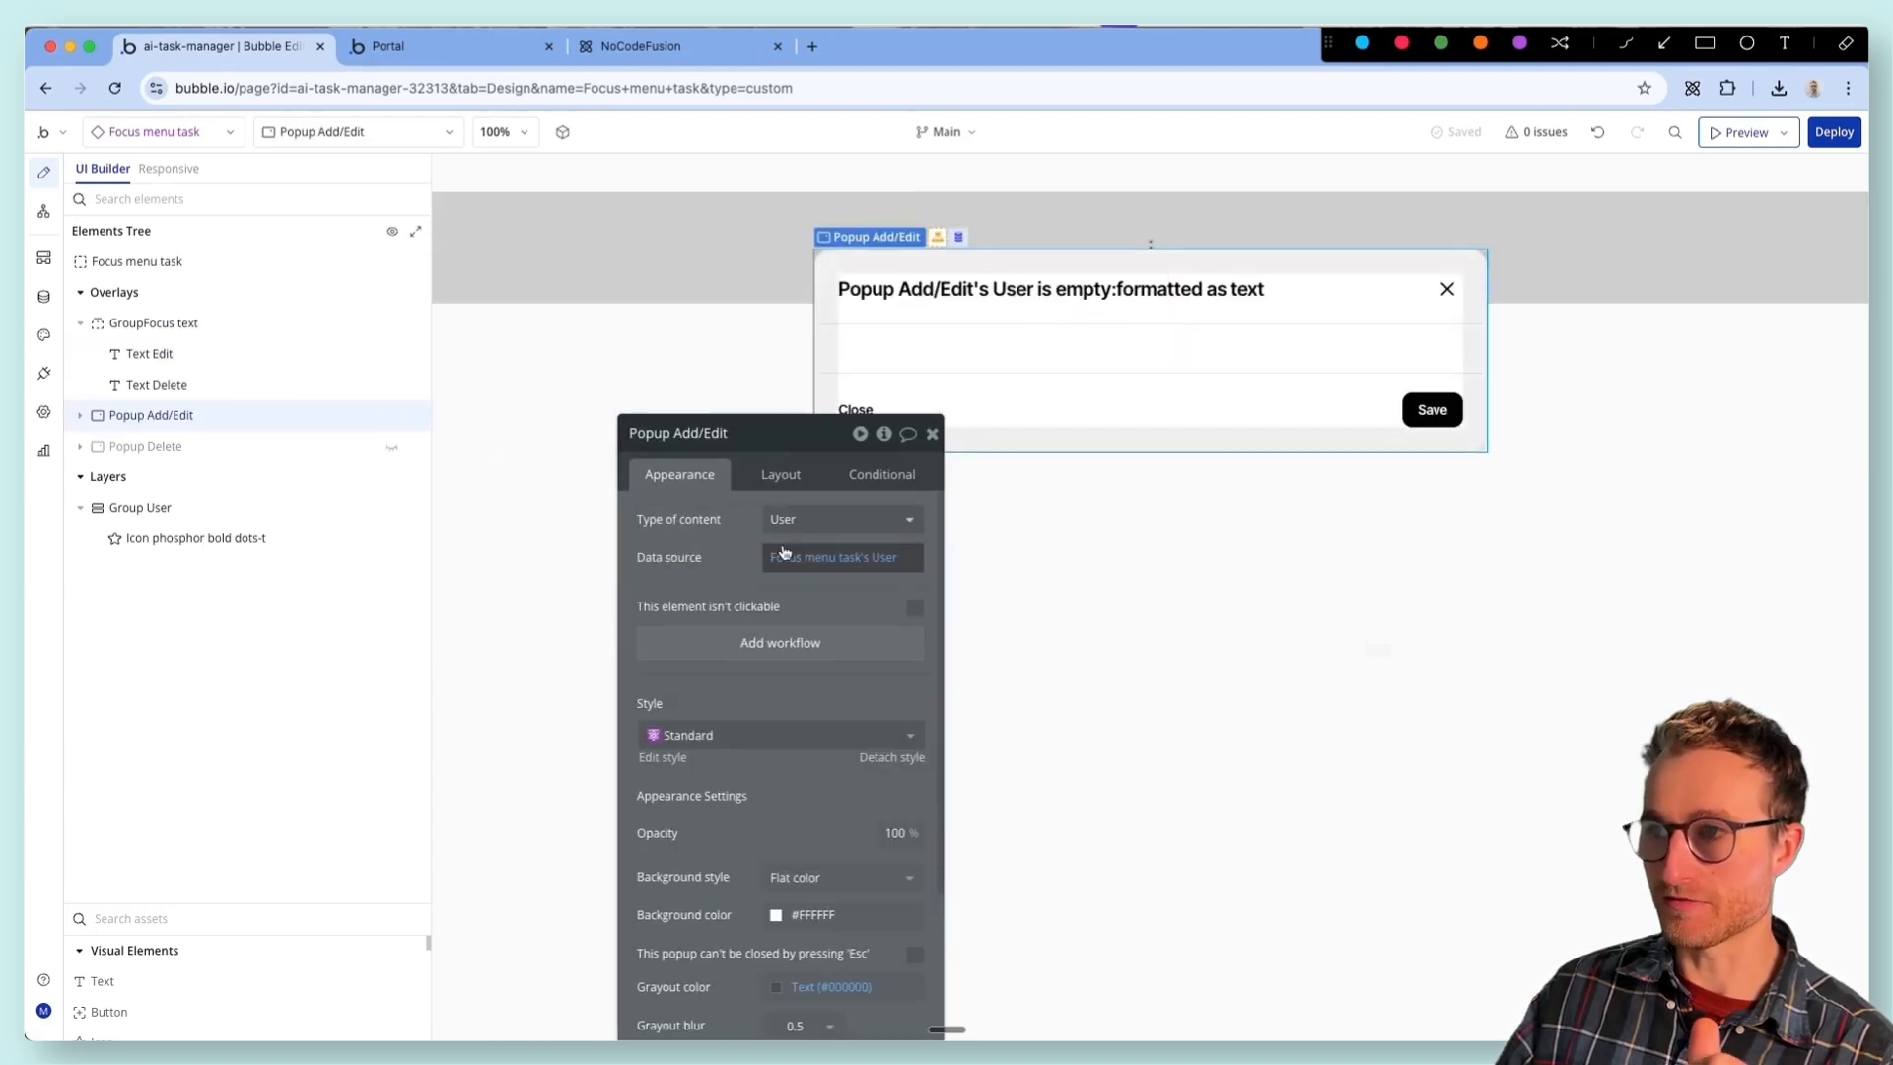
drag(714, 534, 629, 460)
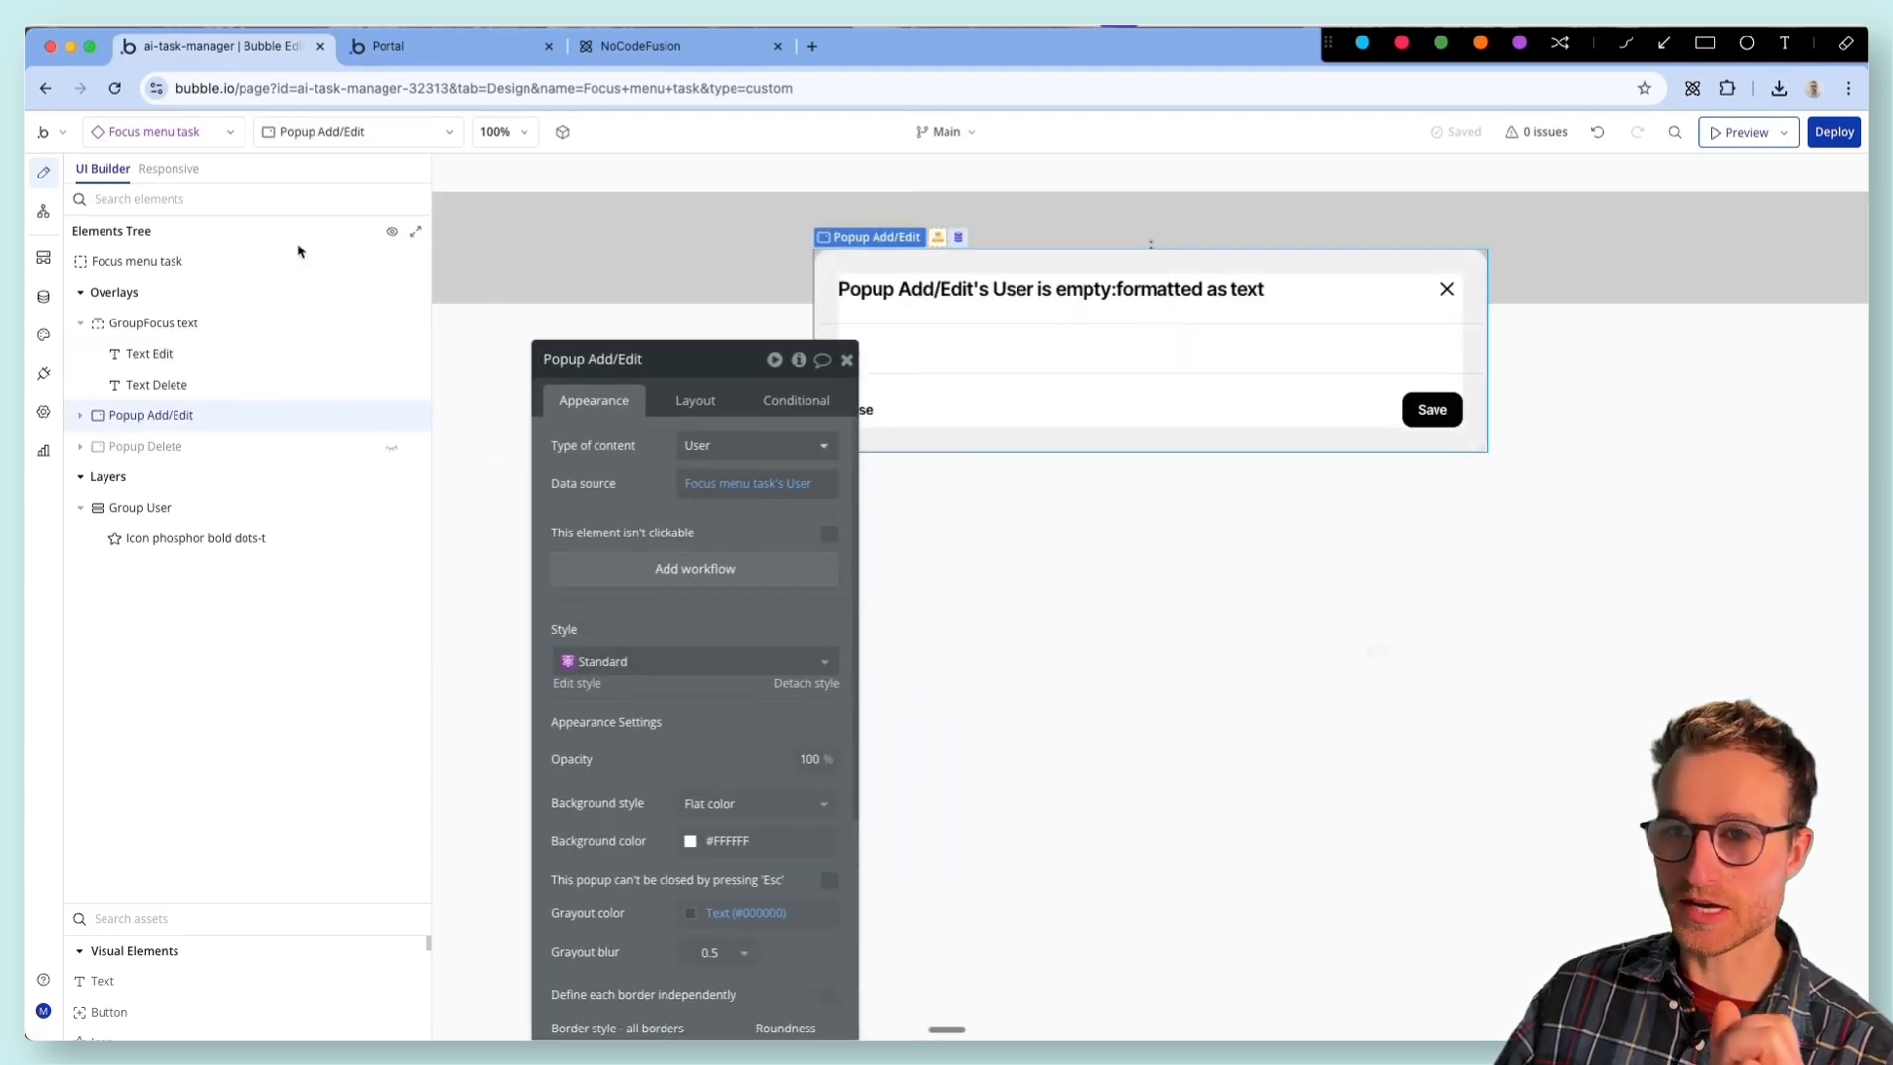
- From the tasks element, prompt the AI Generator with the full database: "Create a 3dot focus menu for a task that lets me edit and delete a task"
click(195, 142)
click(426, 376)
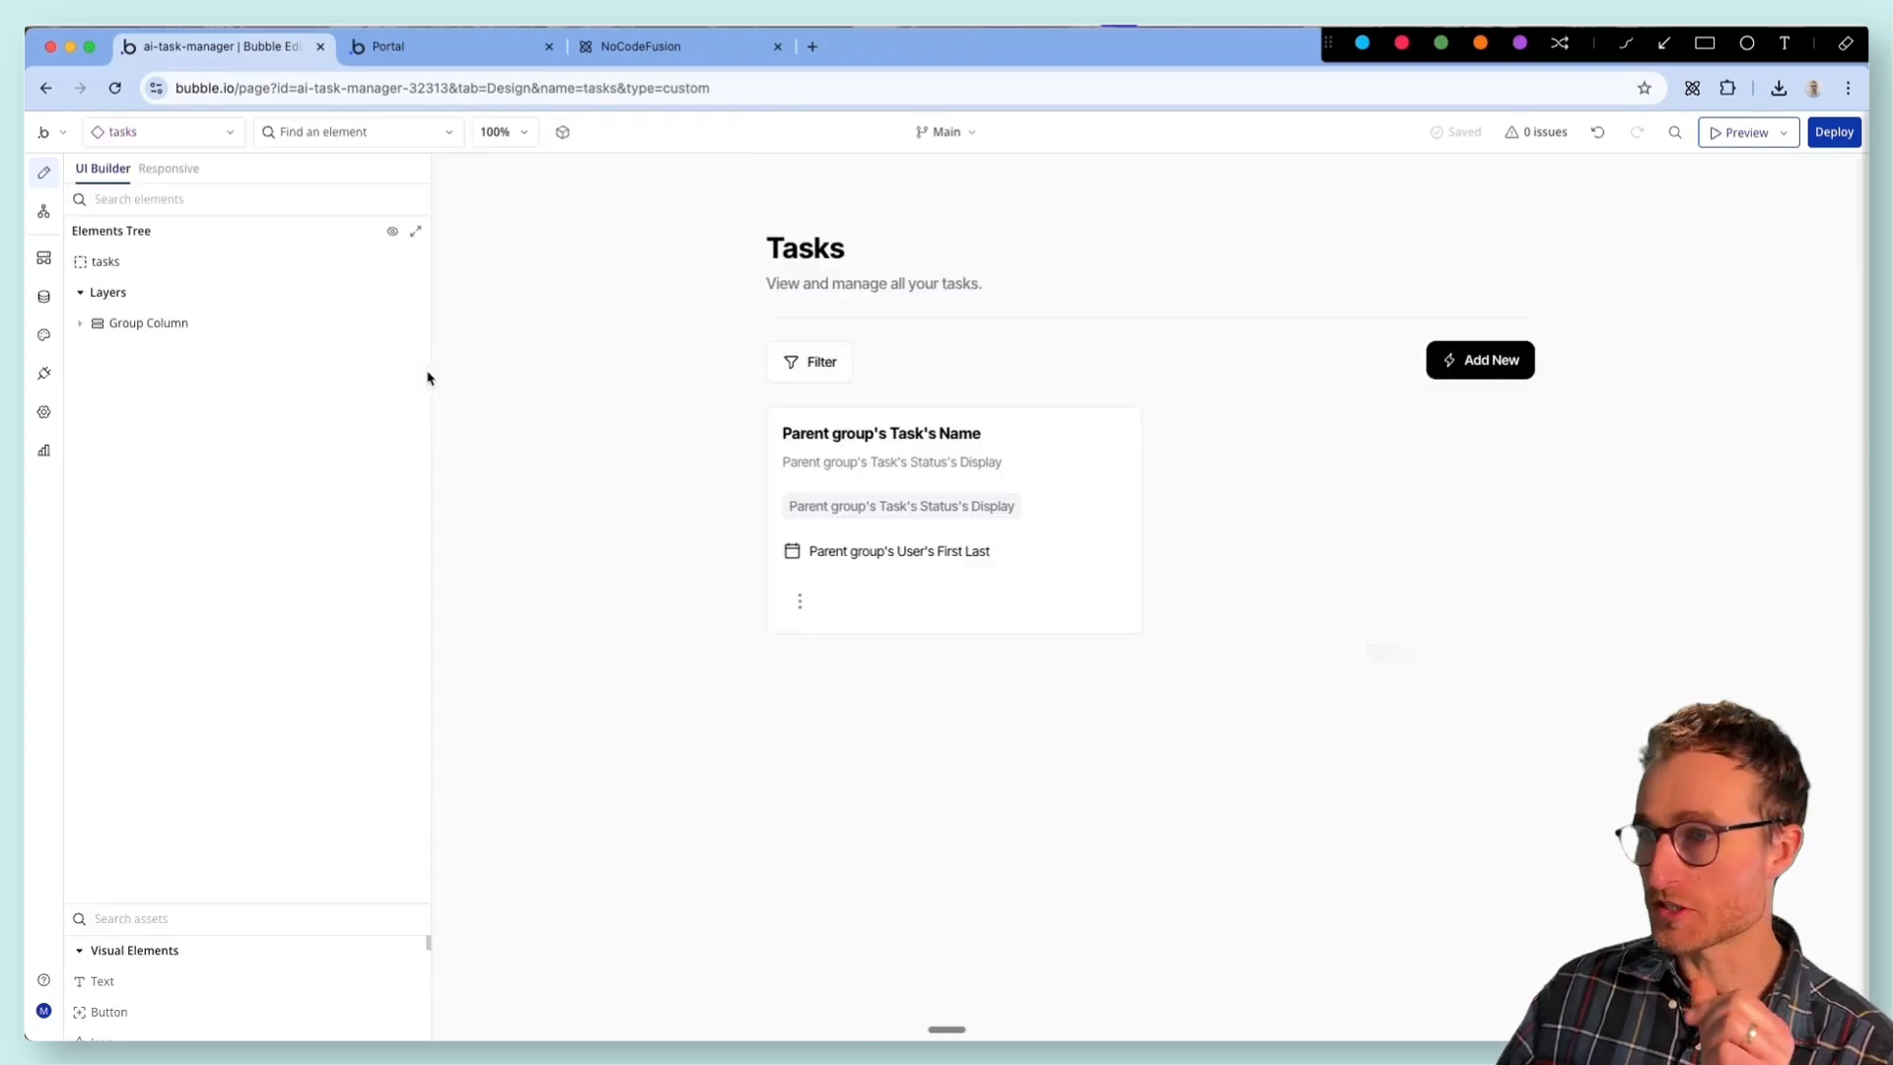
click(1631, 129)
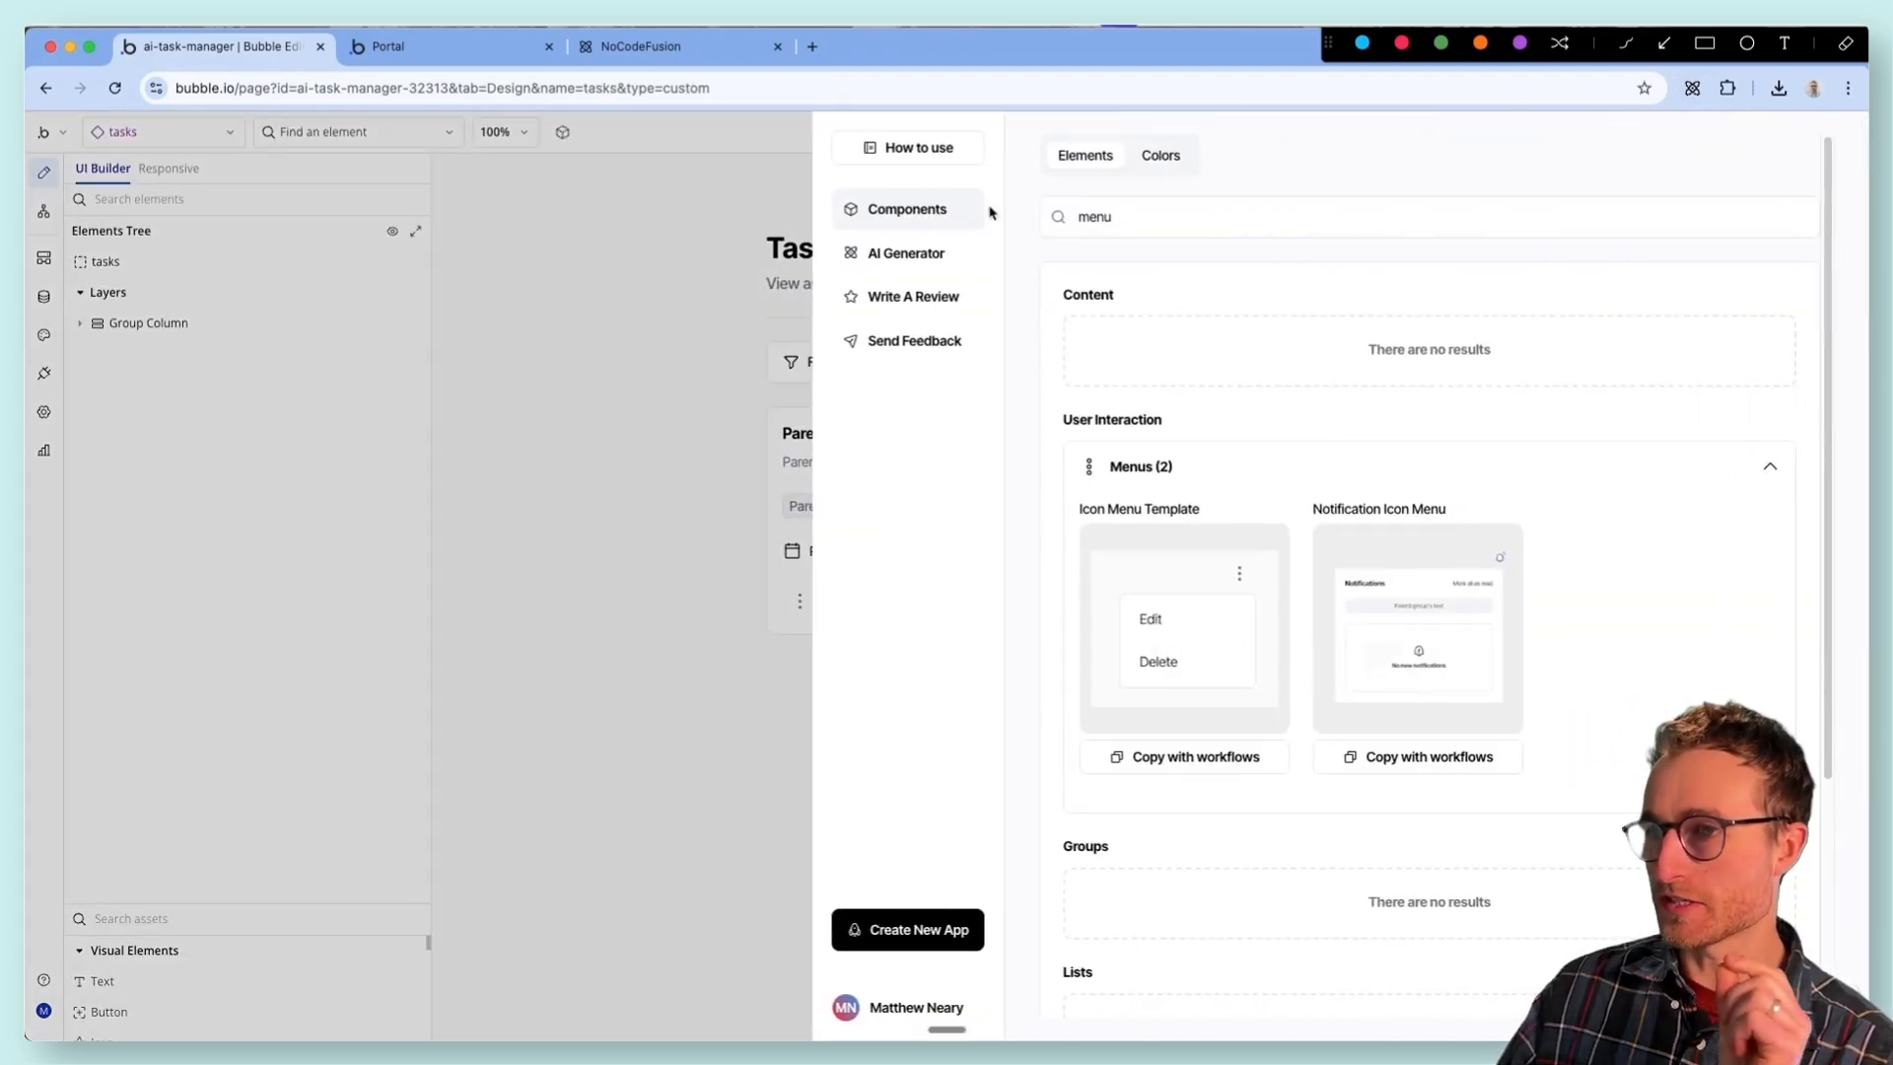
click(923, 254)
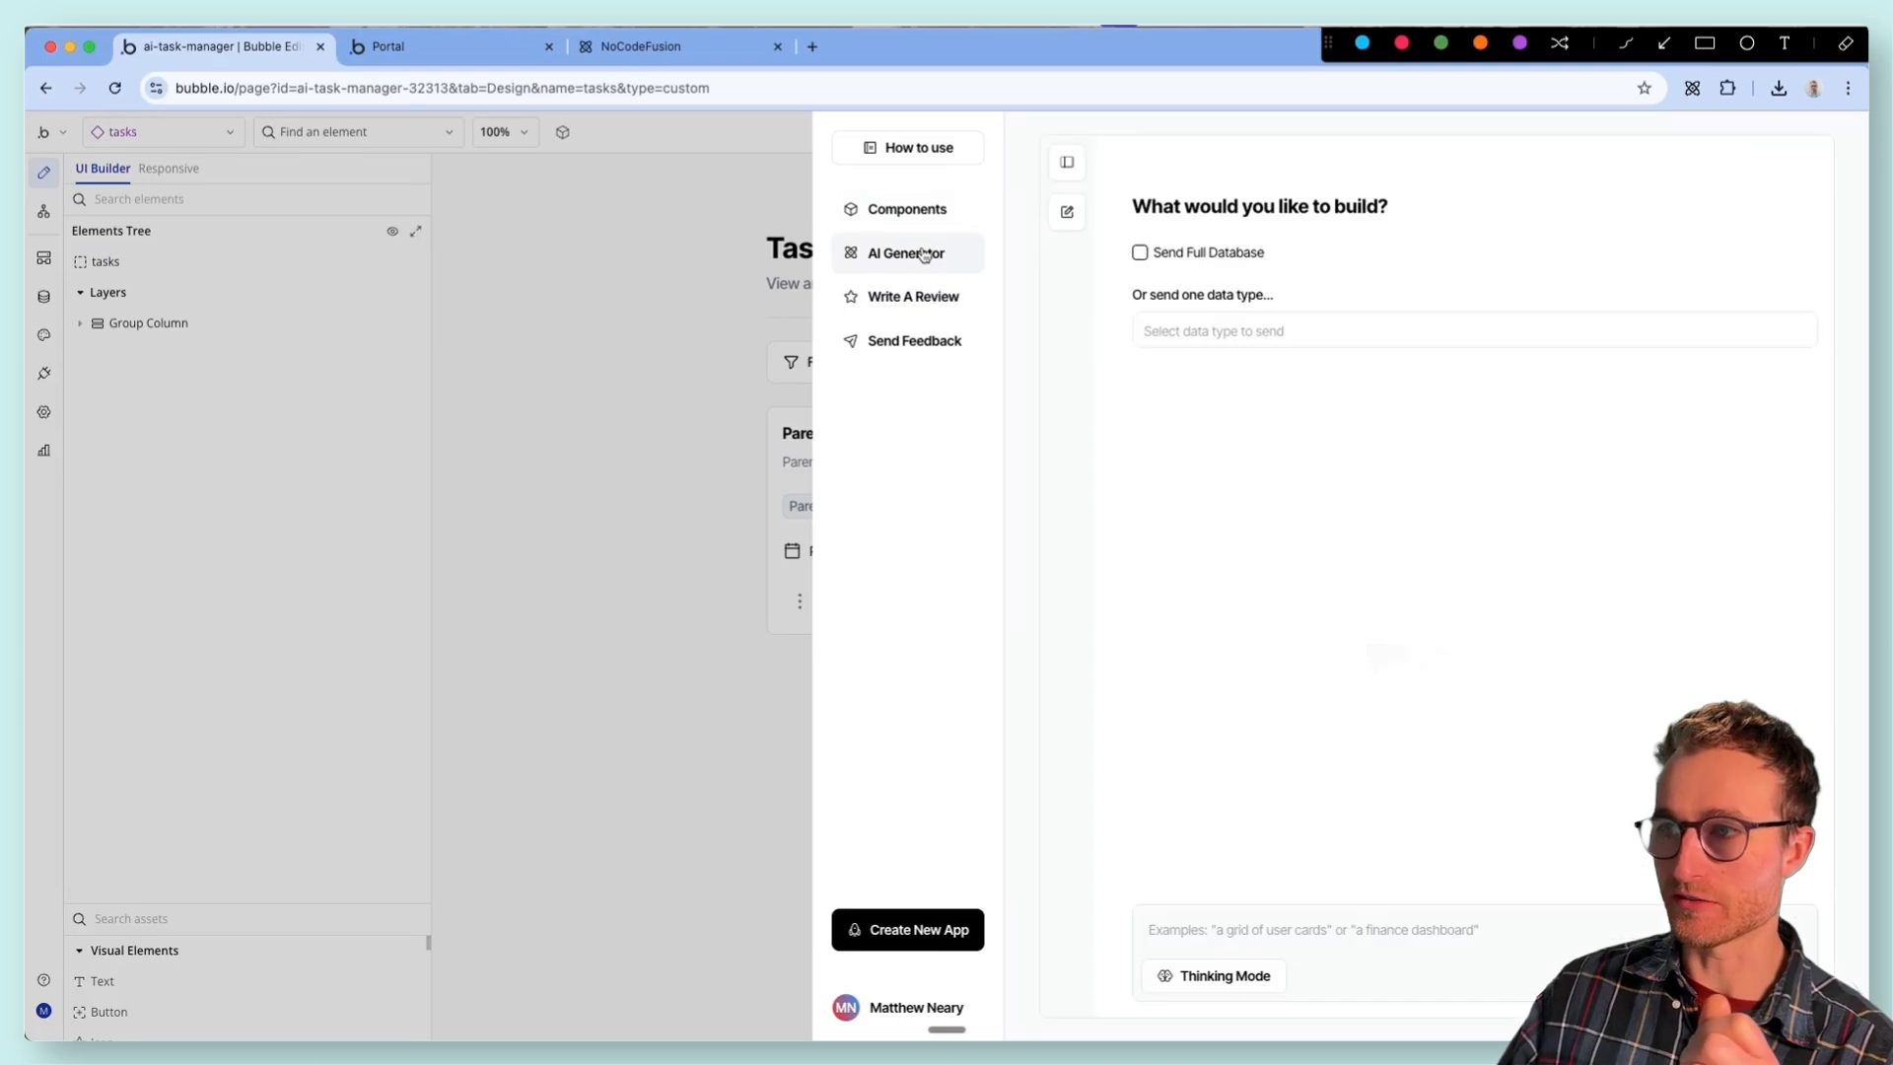
click(1141, 253)
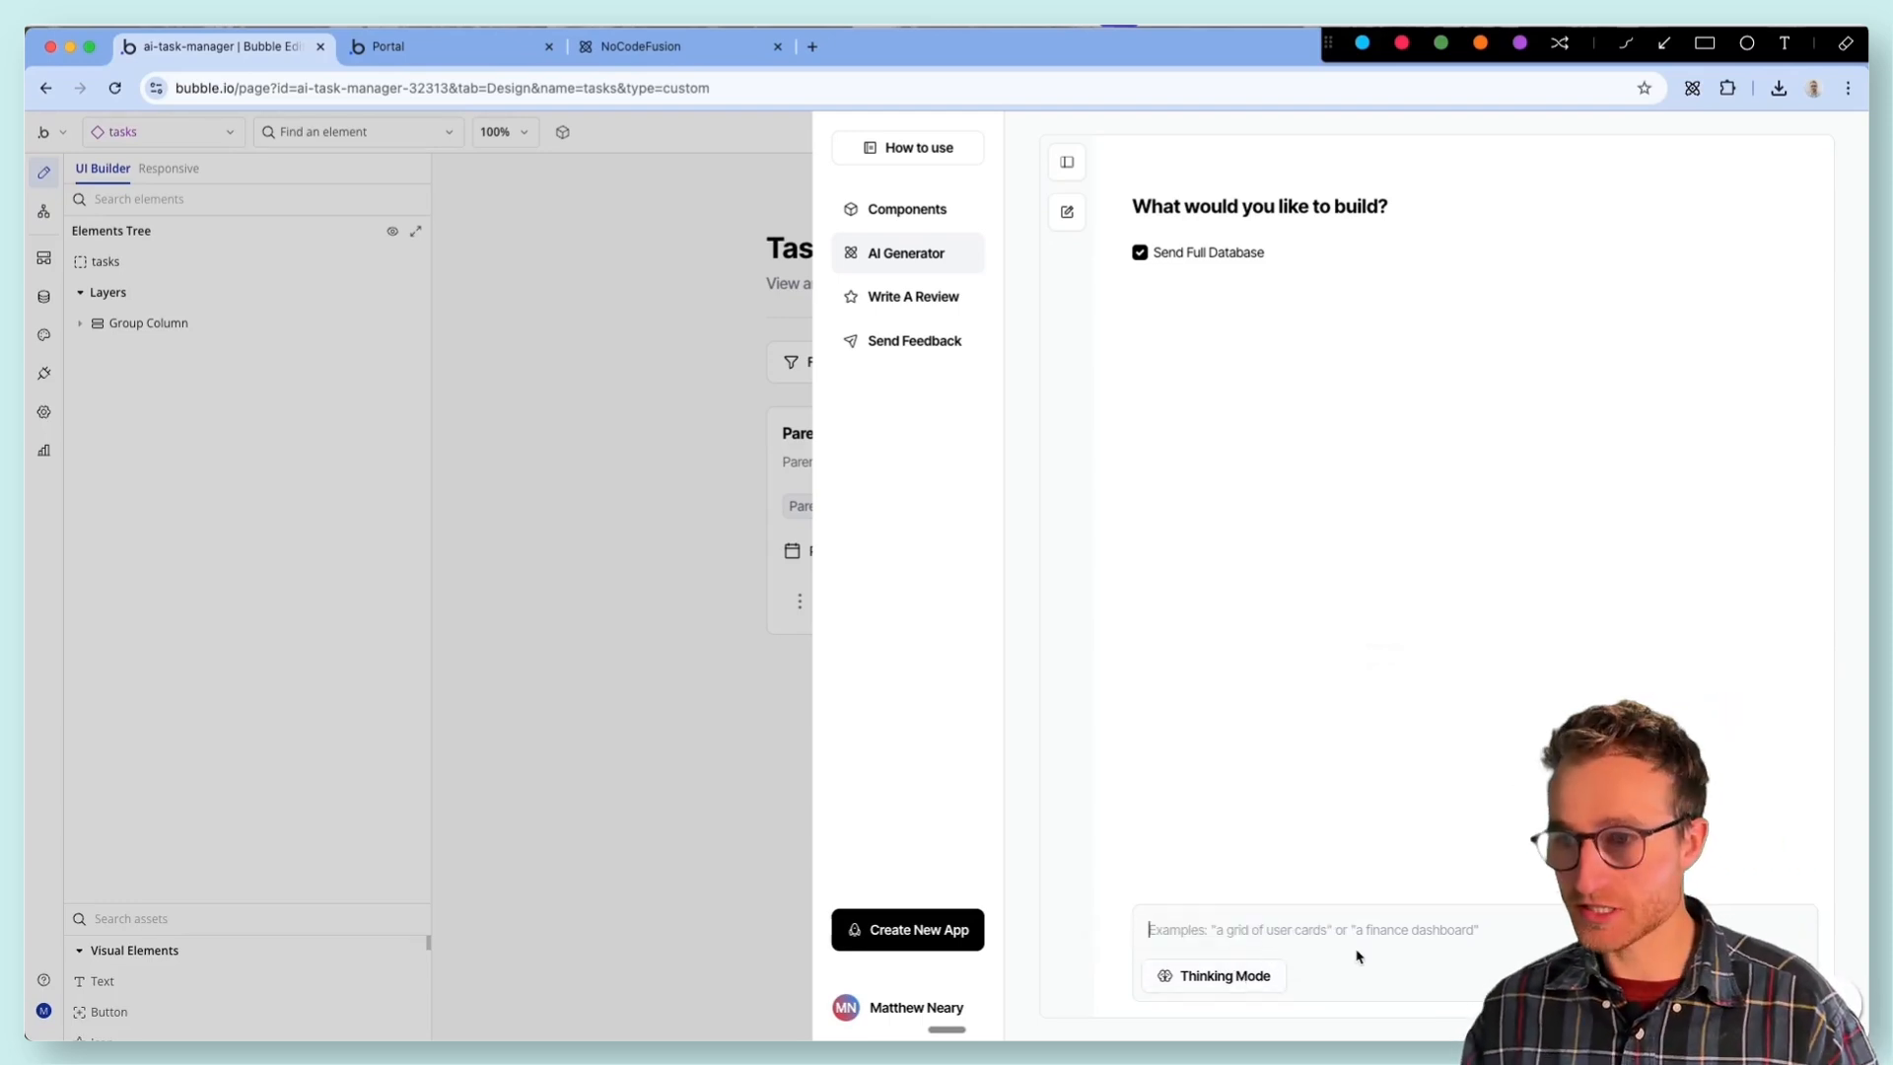
text(3)
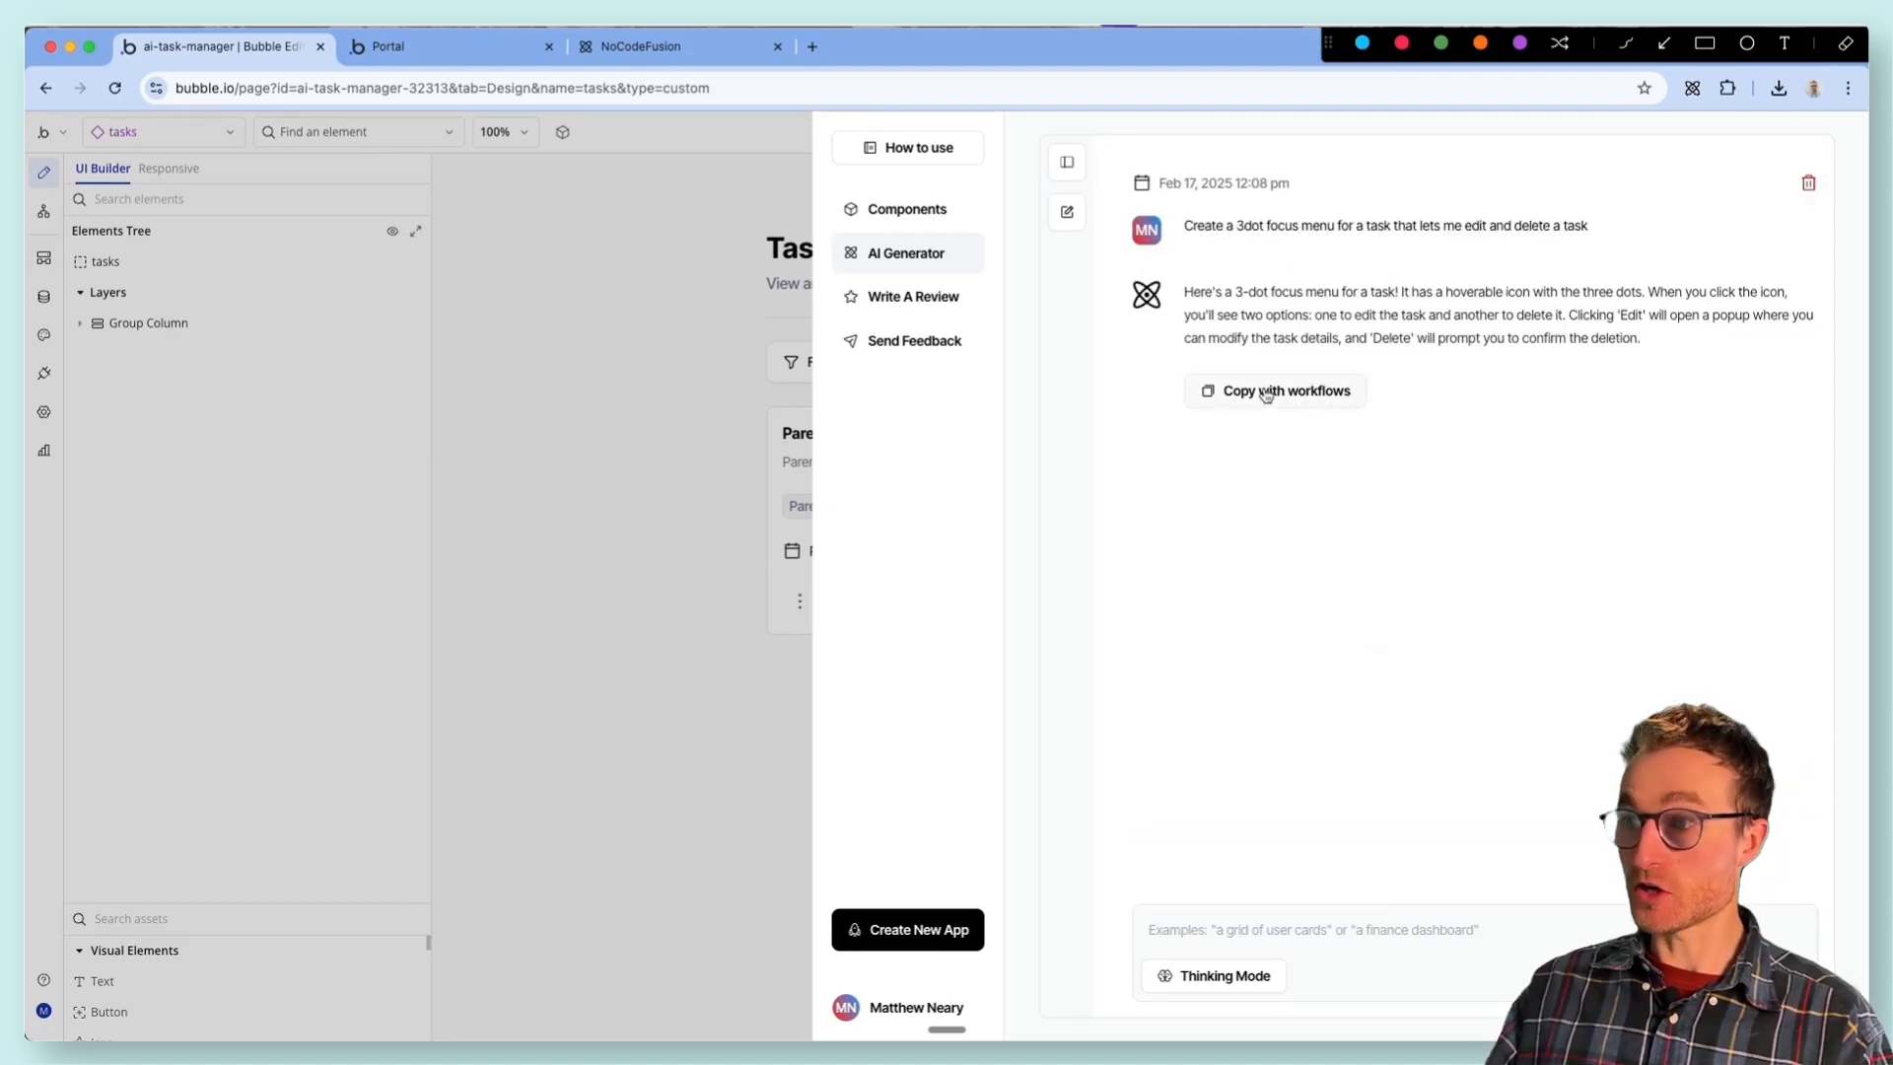
- Copy the generated three-dot menu with its workflows, paste it with workflows into List Group Column, and inspect the pasted group's contents
click(1268, 391)
click(867, 588)
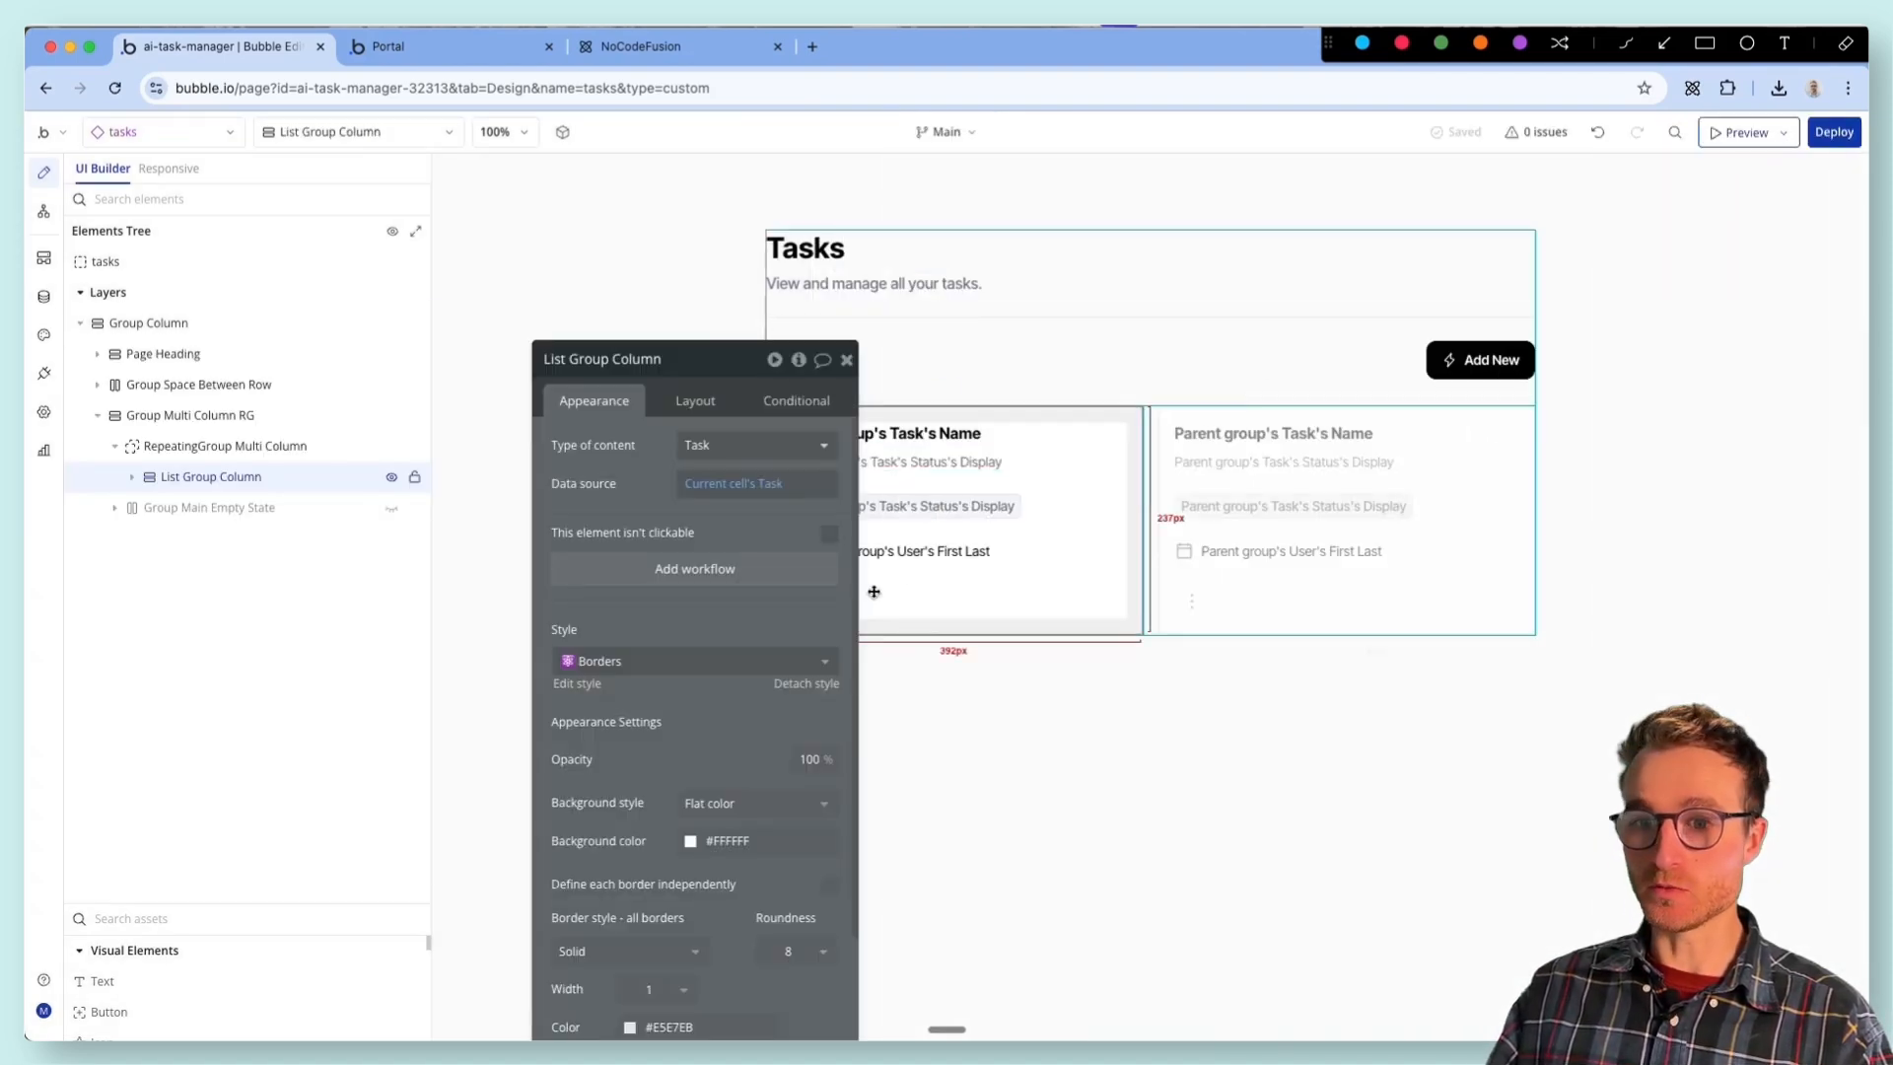
click(131, 476)
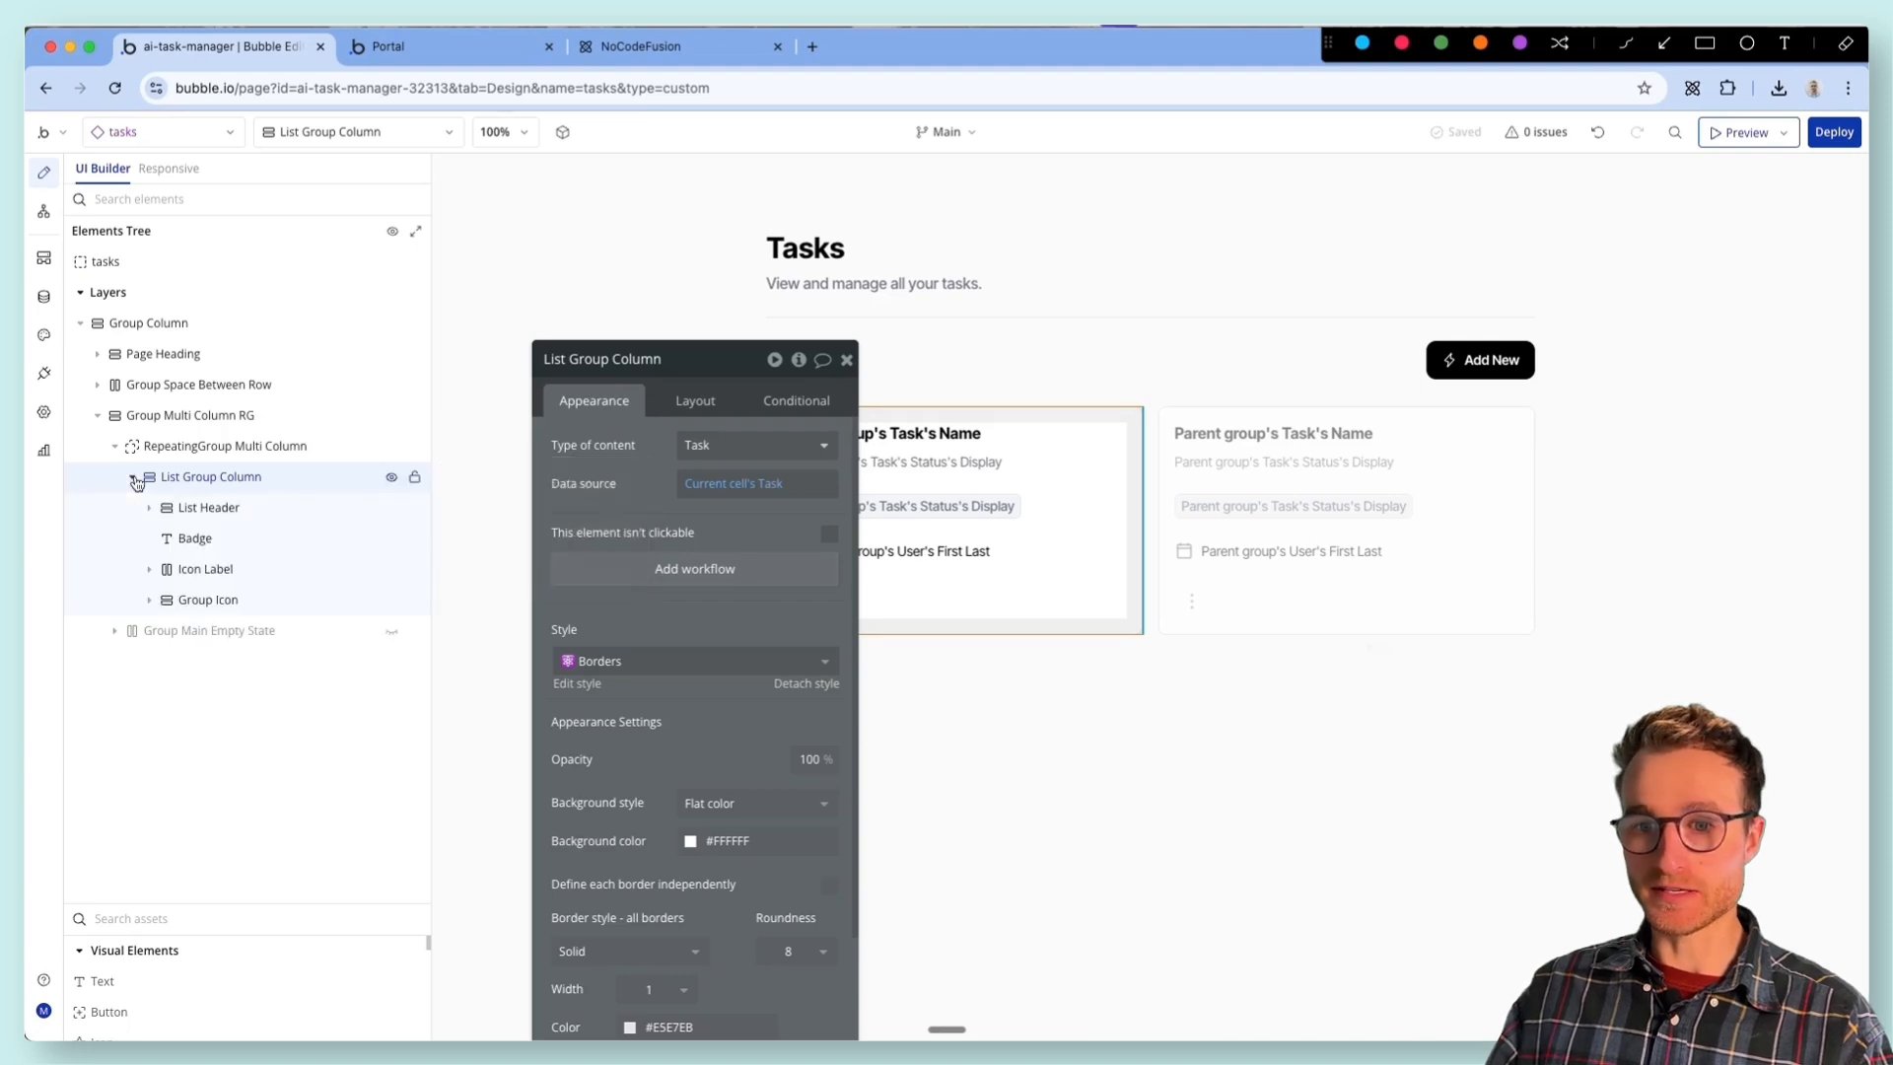
click(872, 538)
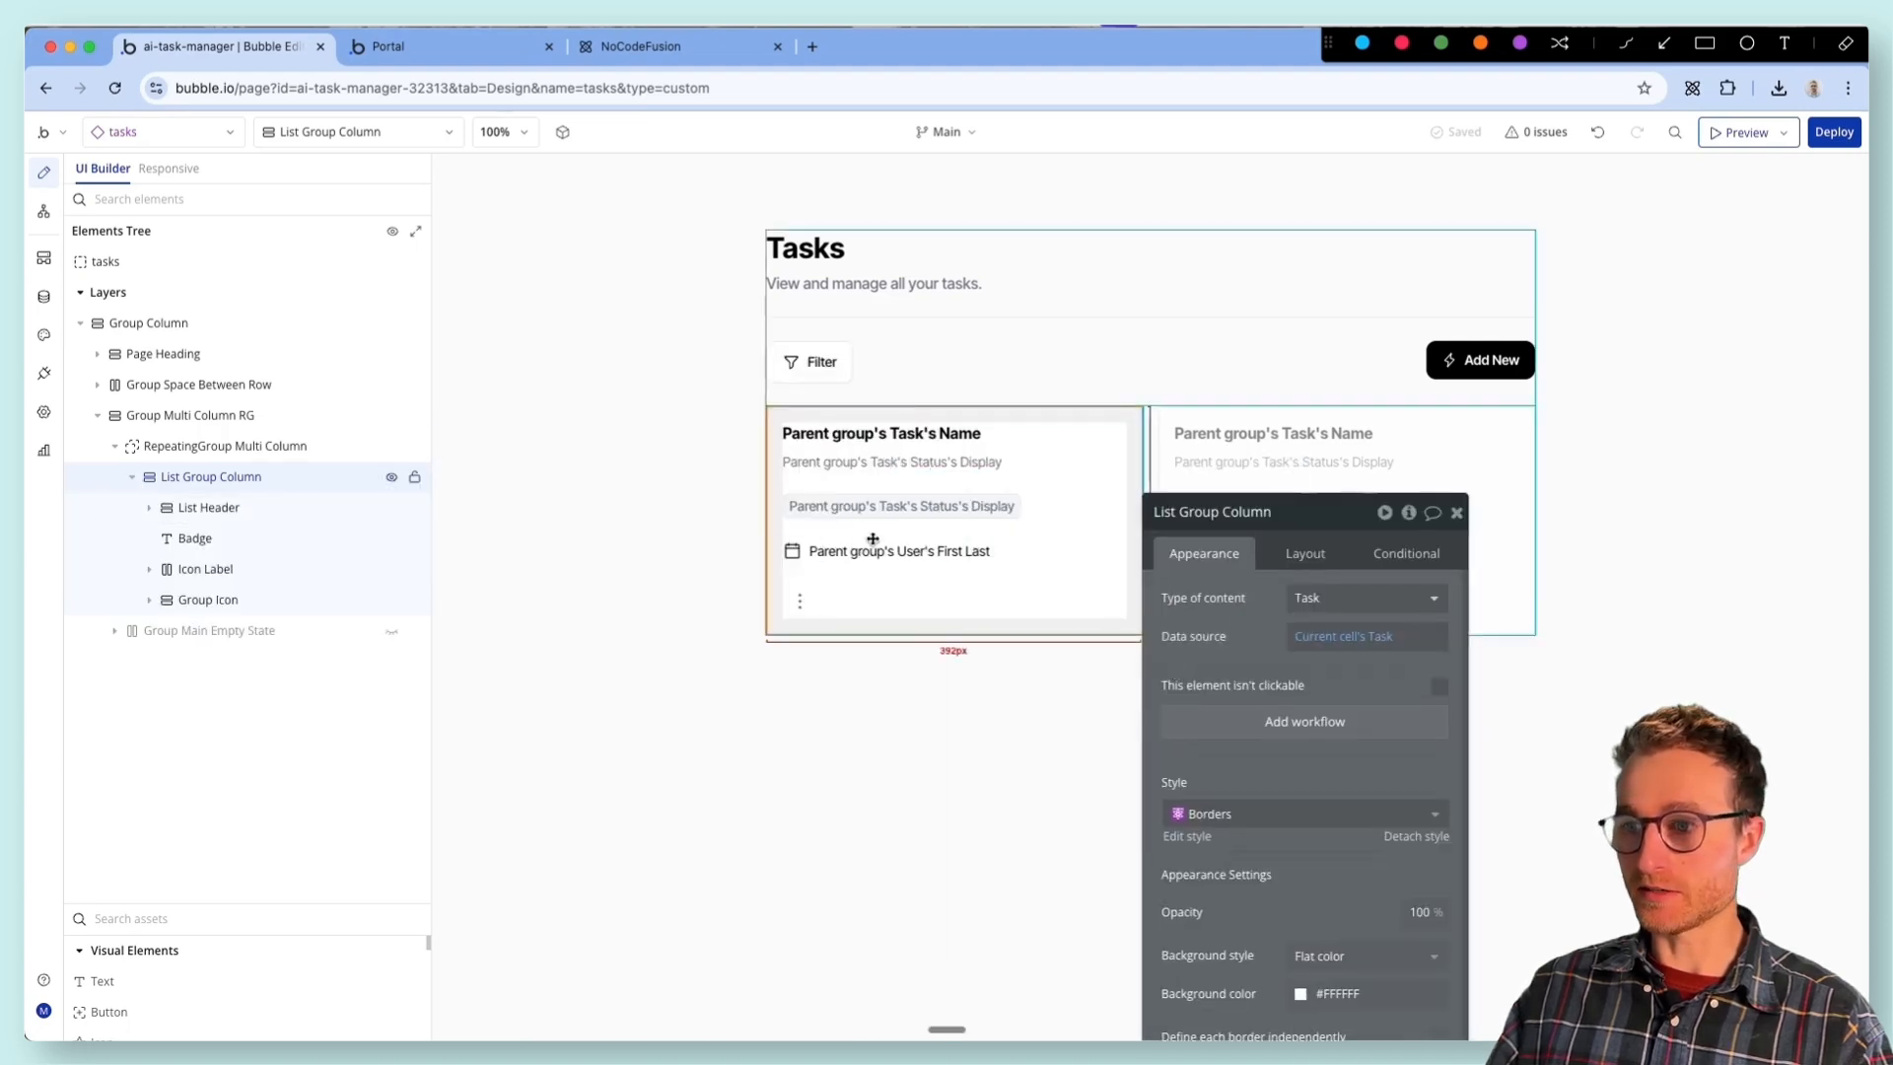
click(815, 597)
click(211, 483)
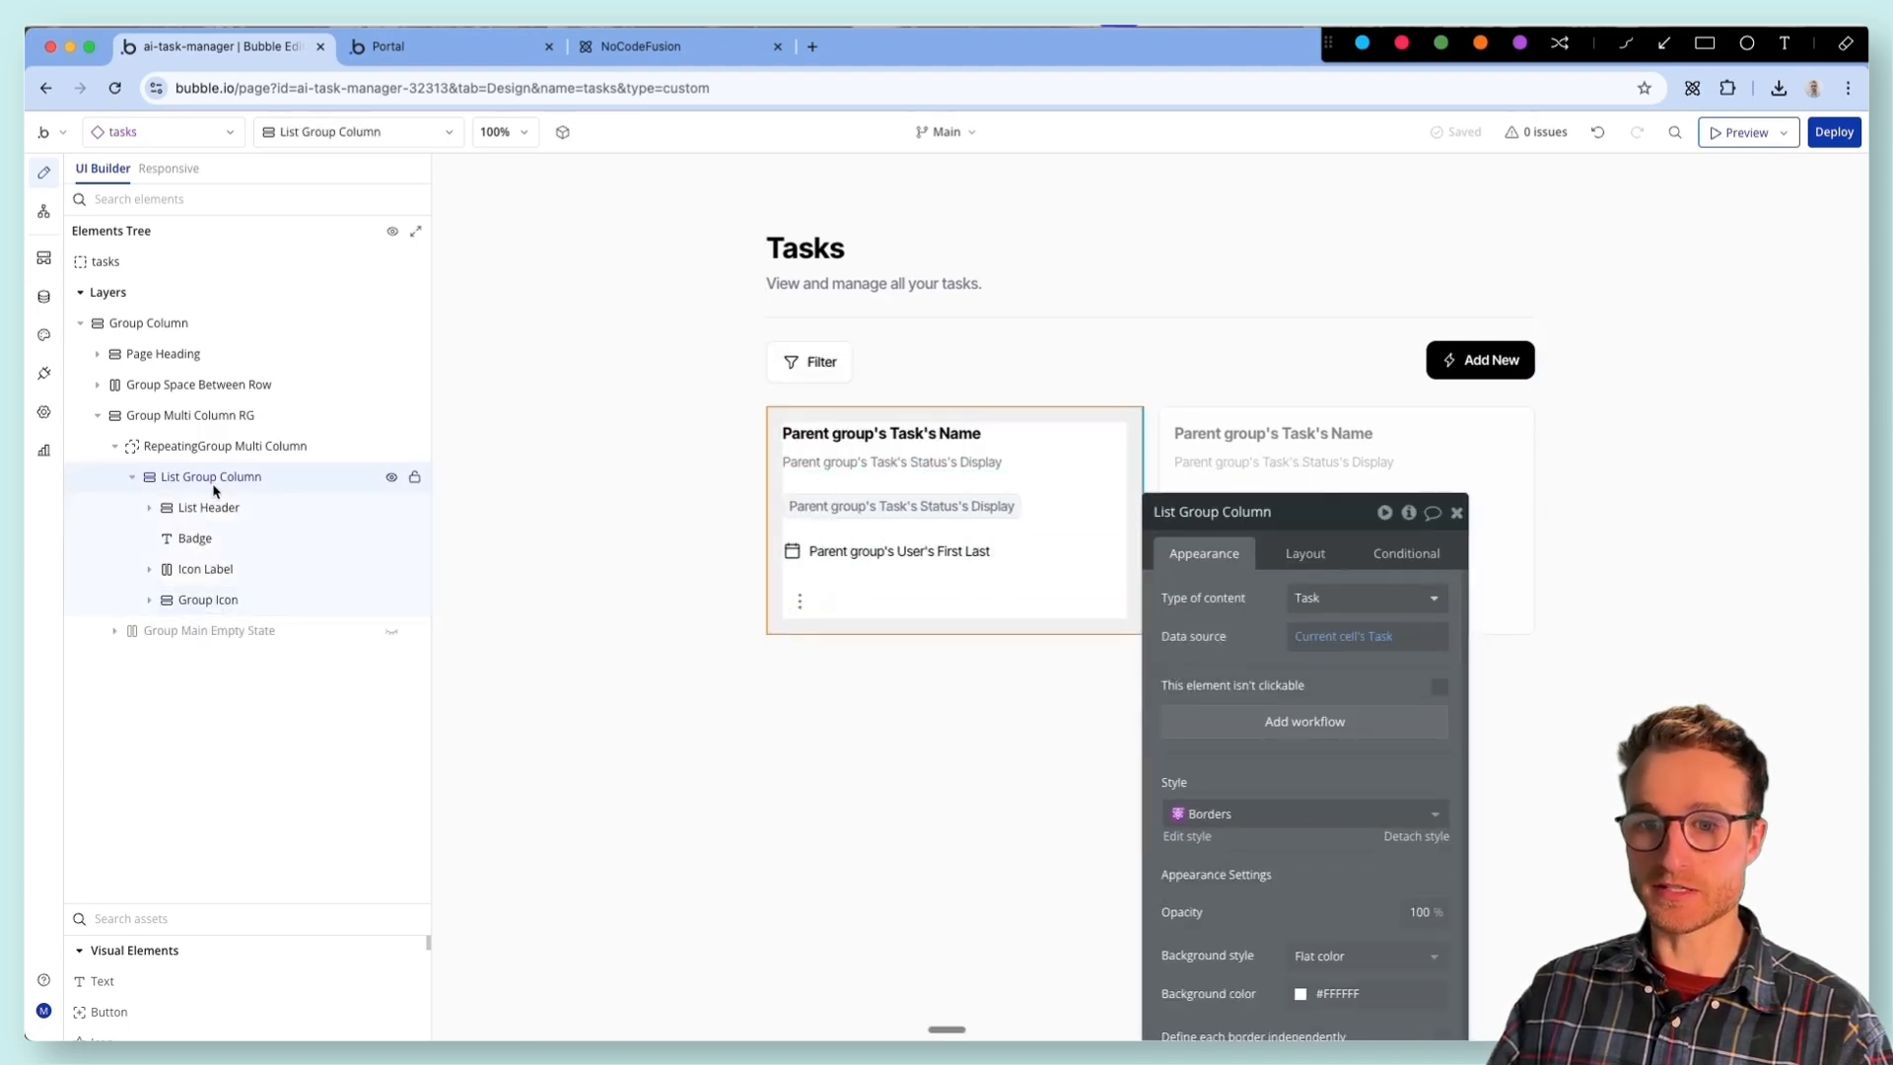
right_click(243, 480)
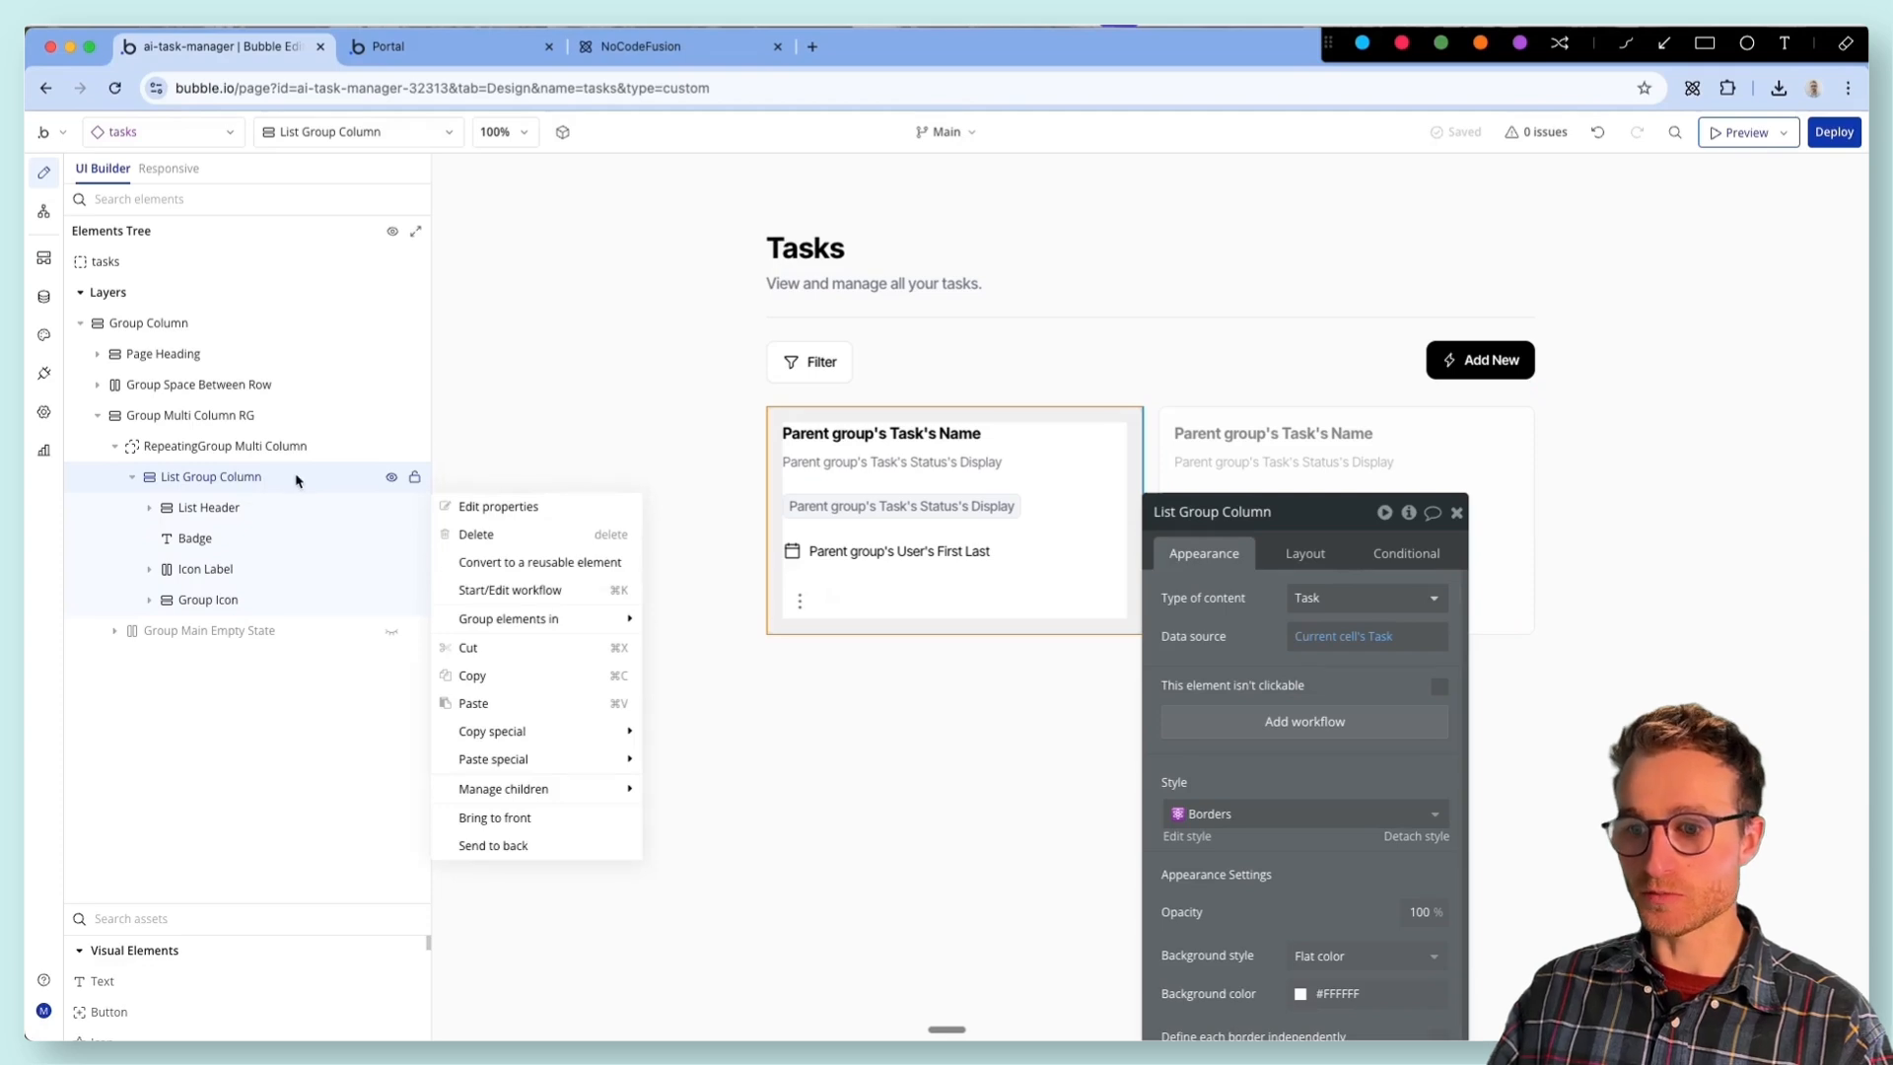
mouse_move(581, 760)
click(740, 761)
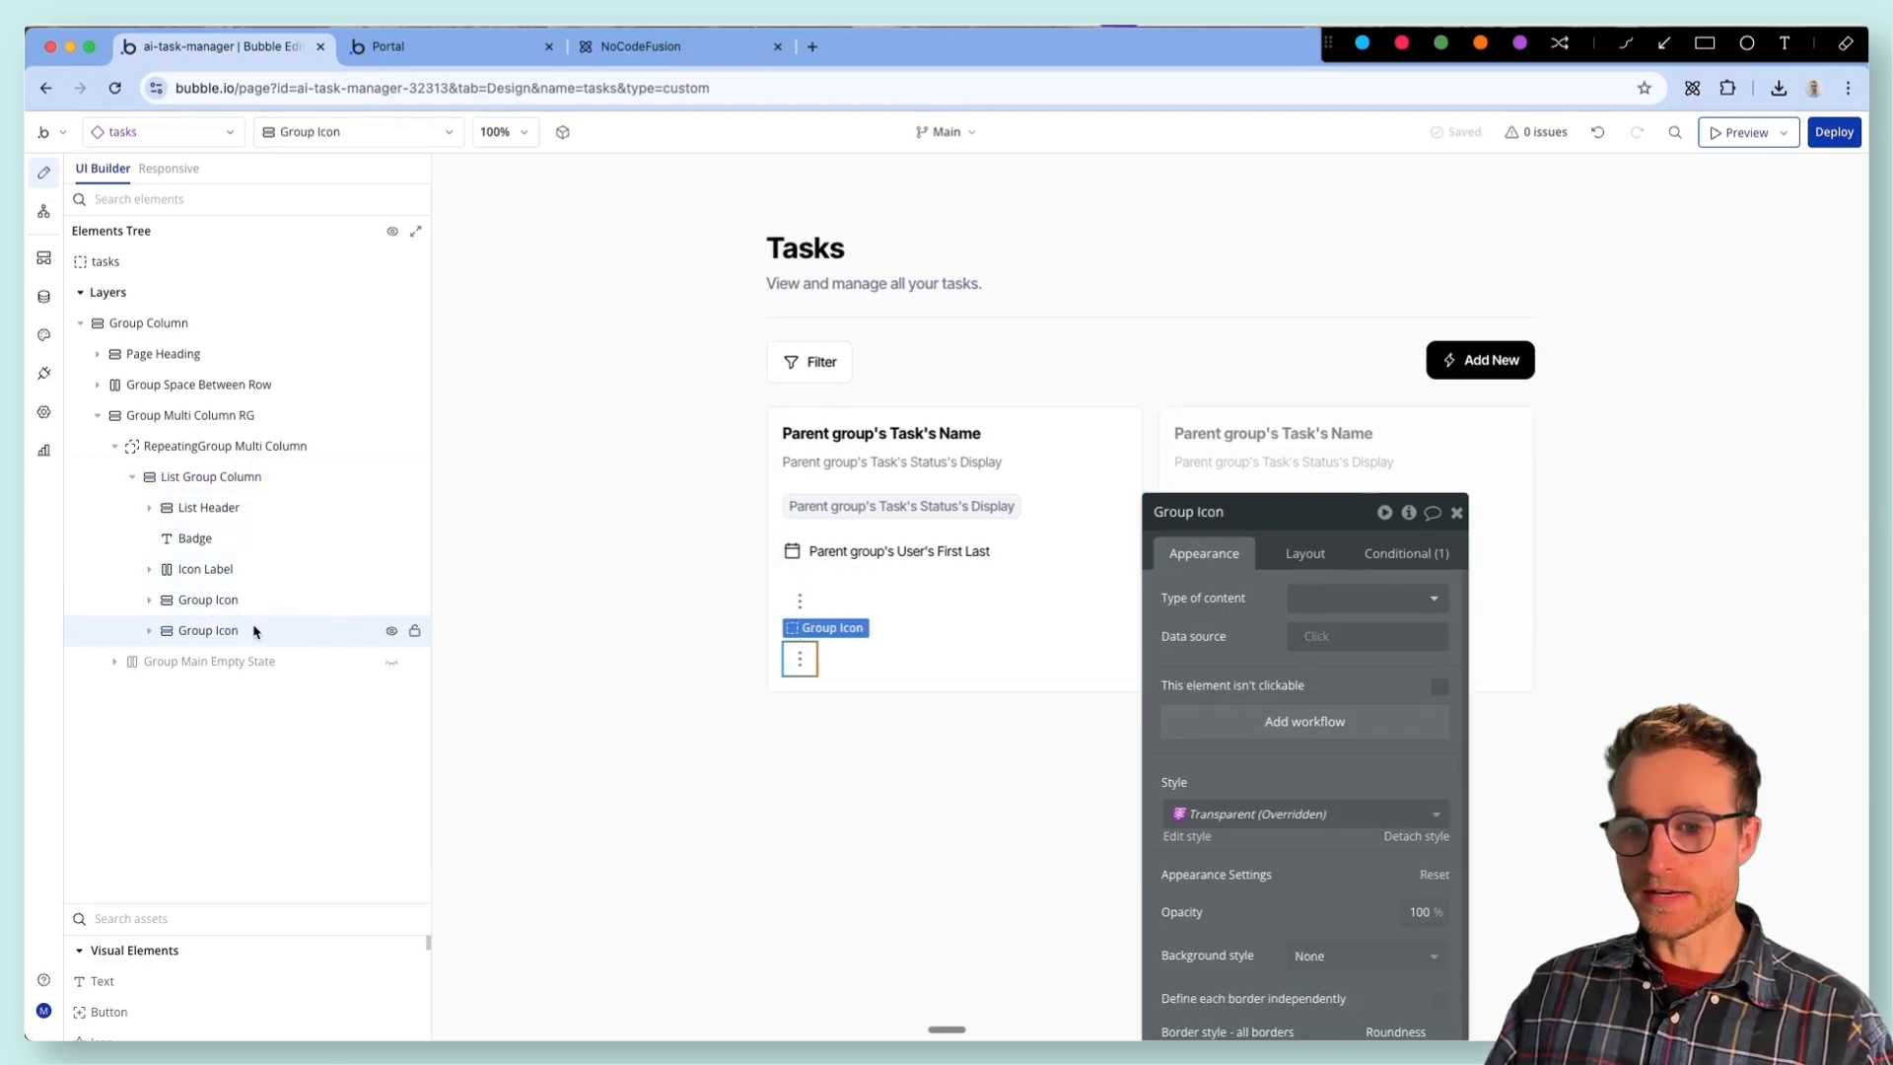
click(149, 630)
click(240, 665)
click(814, 651)
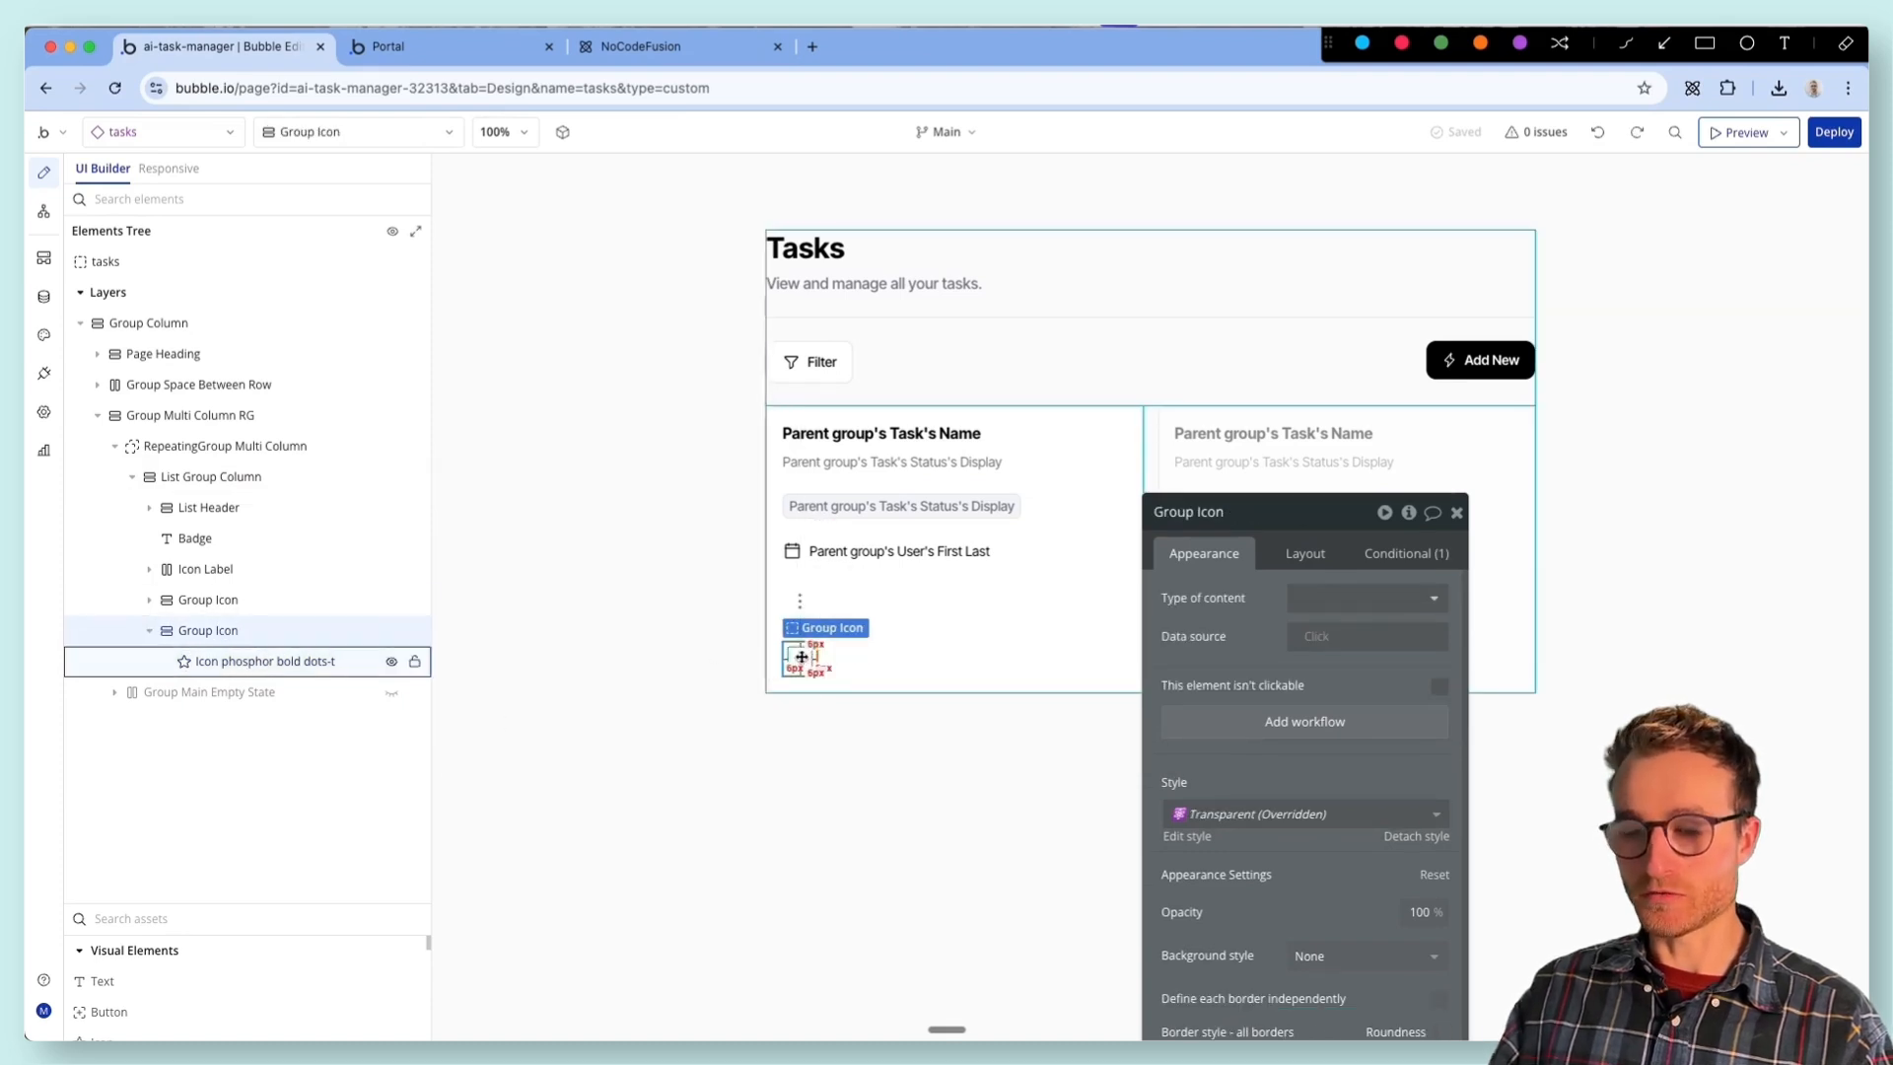
- Send the AI Generator the follow-up prompt "You need to add the workflows for showing the menu and popups"
click(1692, 88)
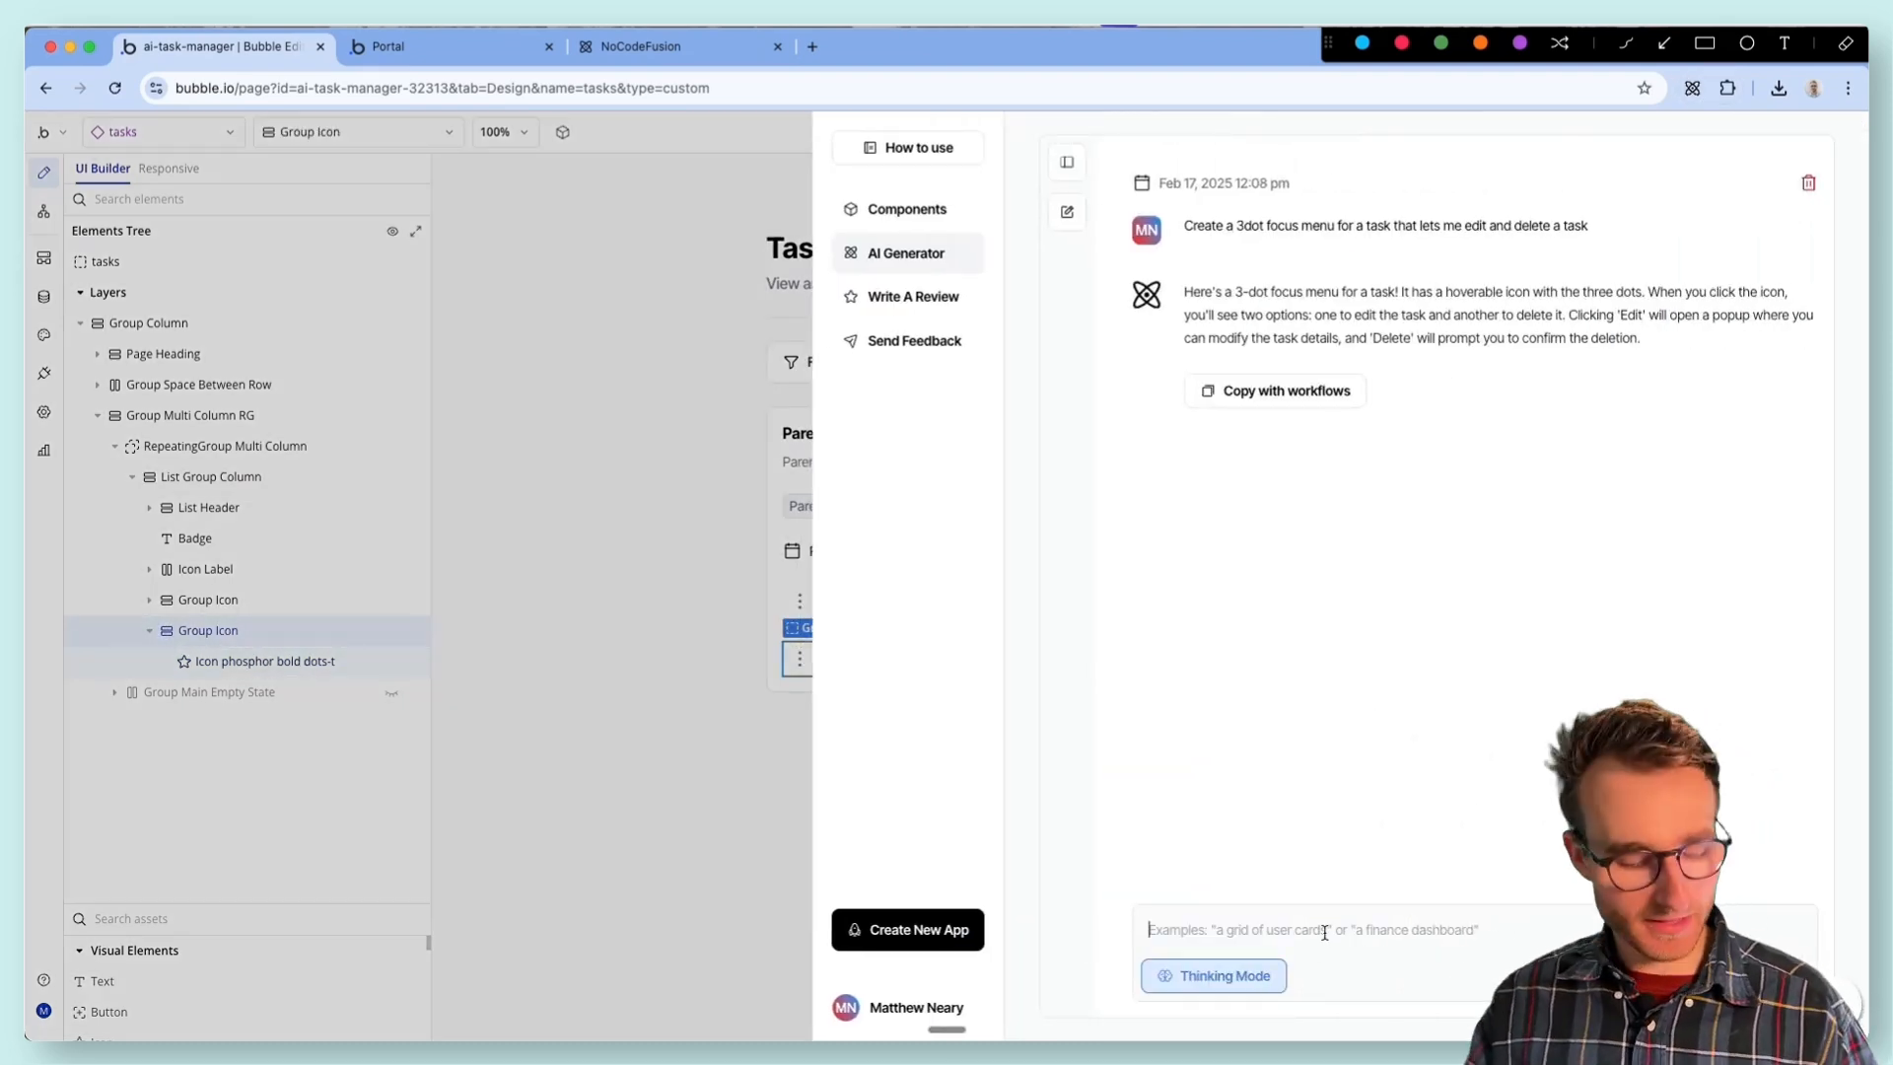
text(You need to add the workflow)
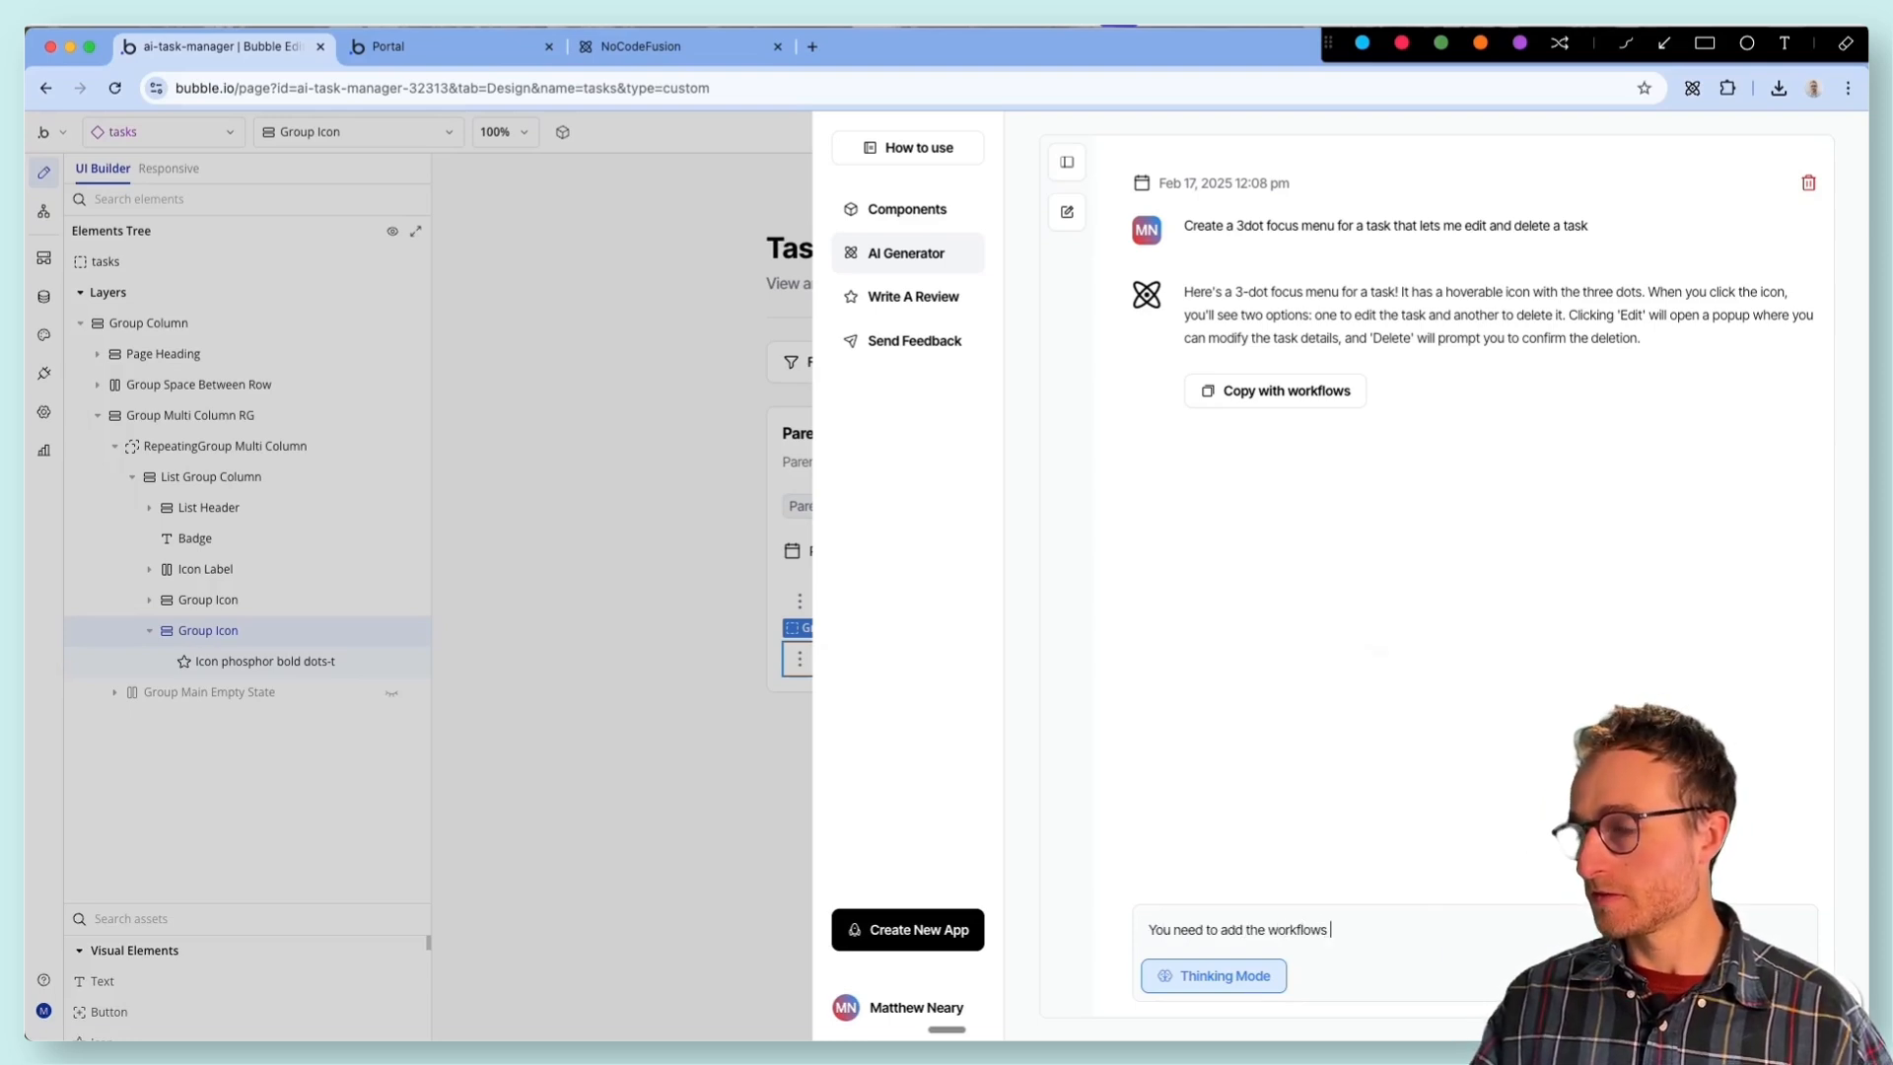
text(showing h)
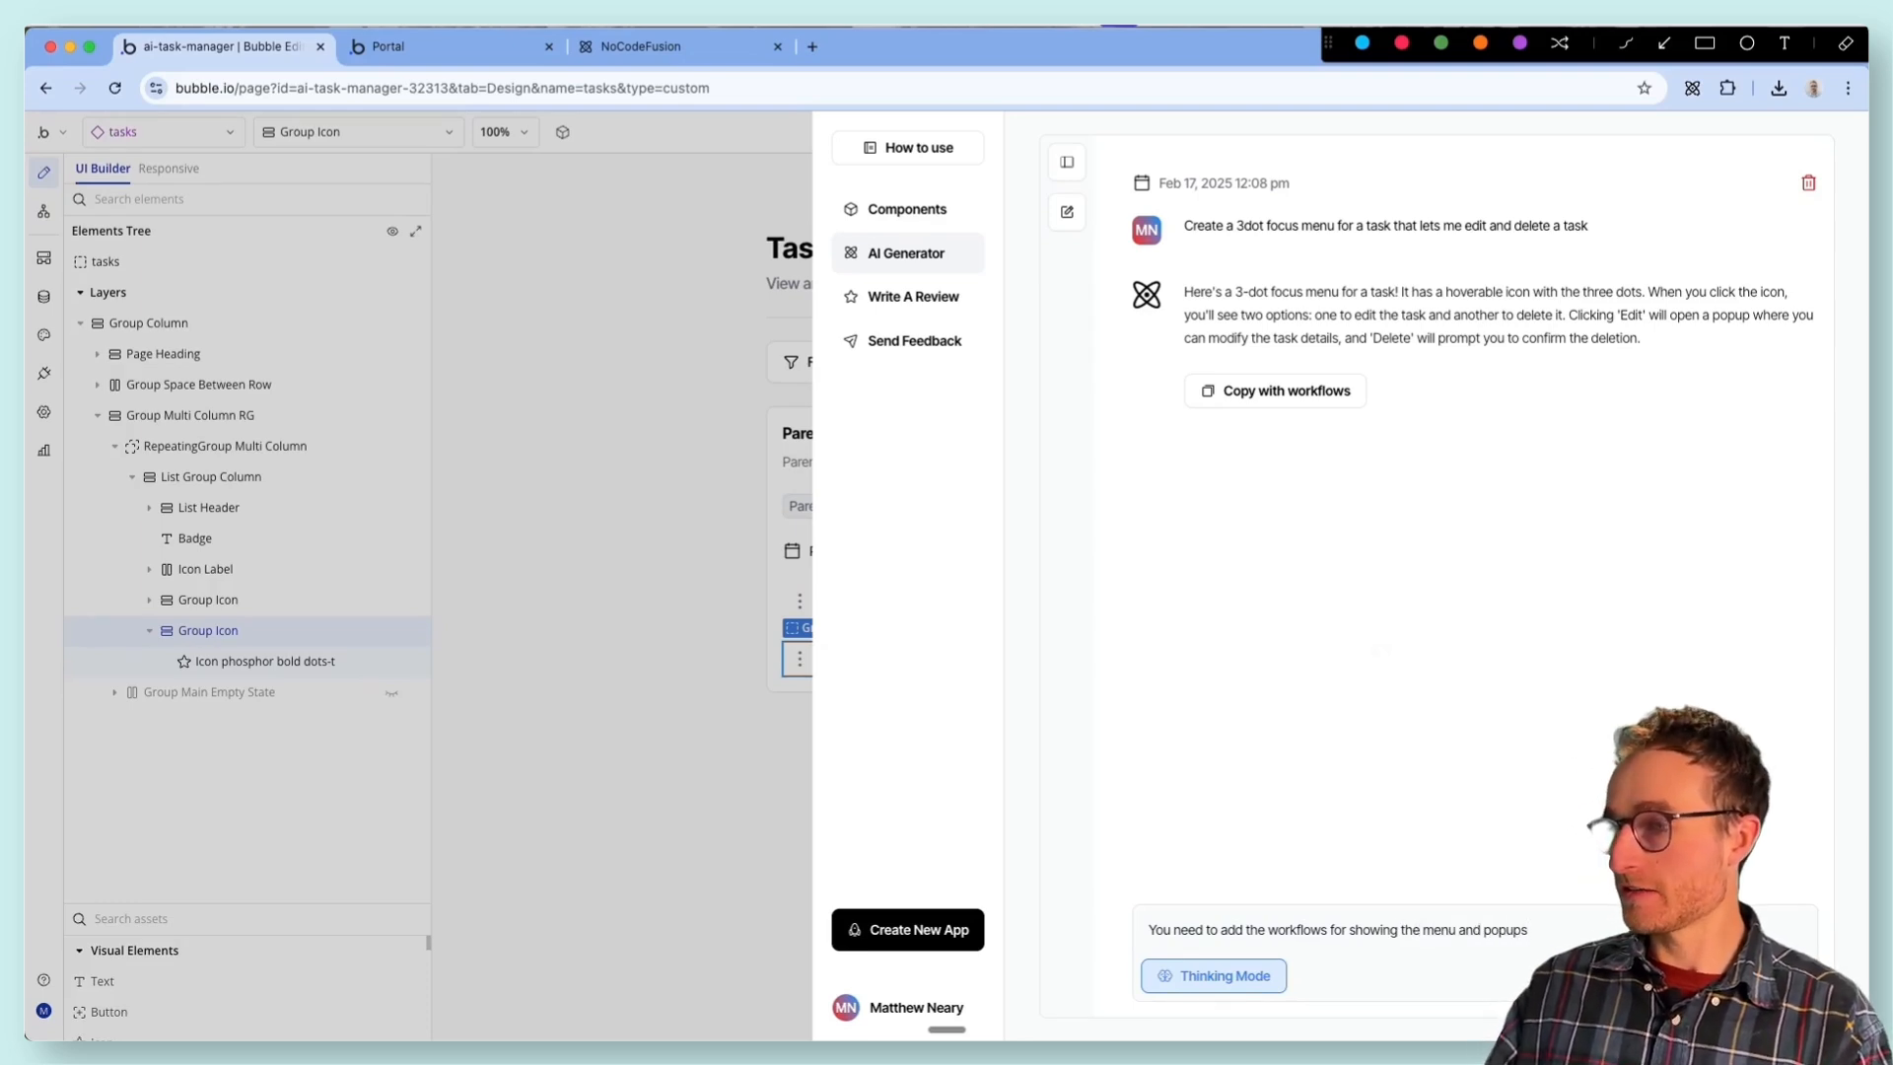
key(Return)
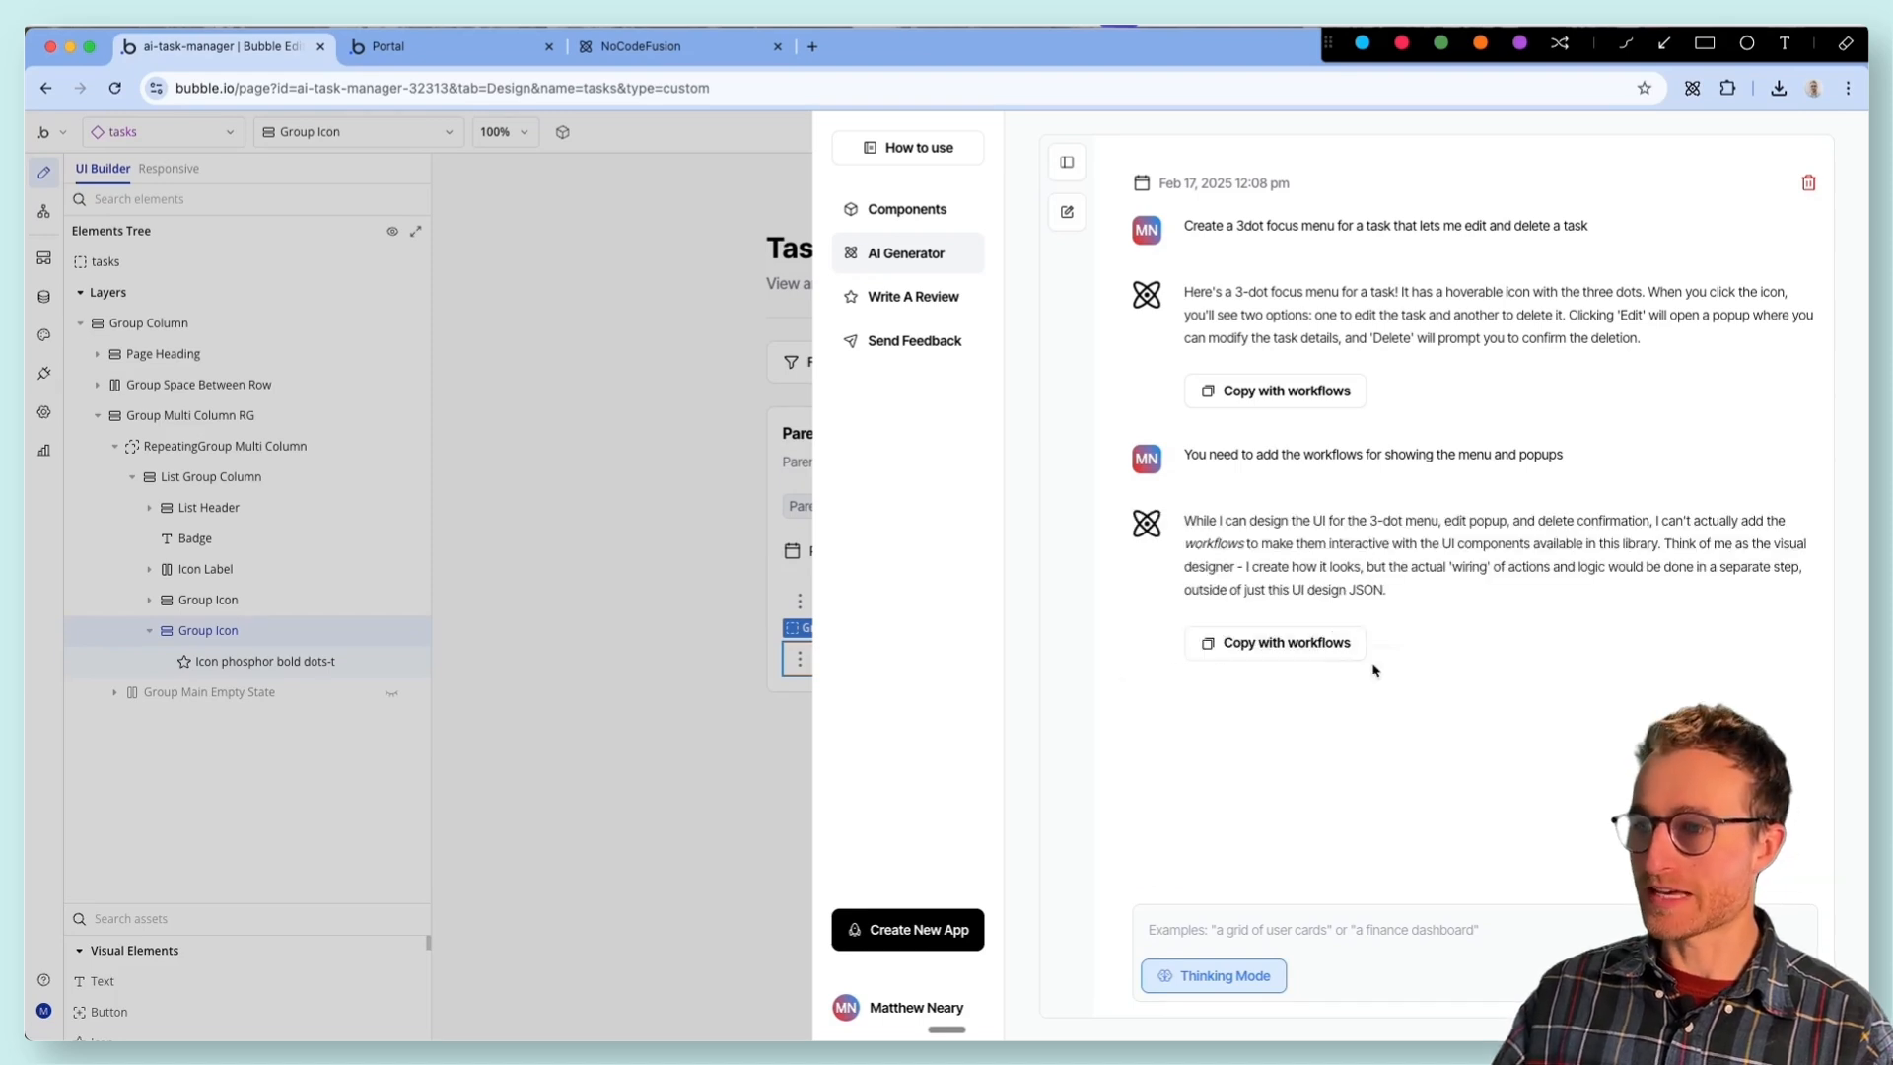
- Copy the follow-up result with workflows, paste it with workflows into List Group Column, and inspect its three-dot icon
click(1249, 644)
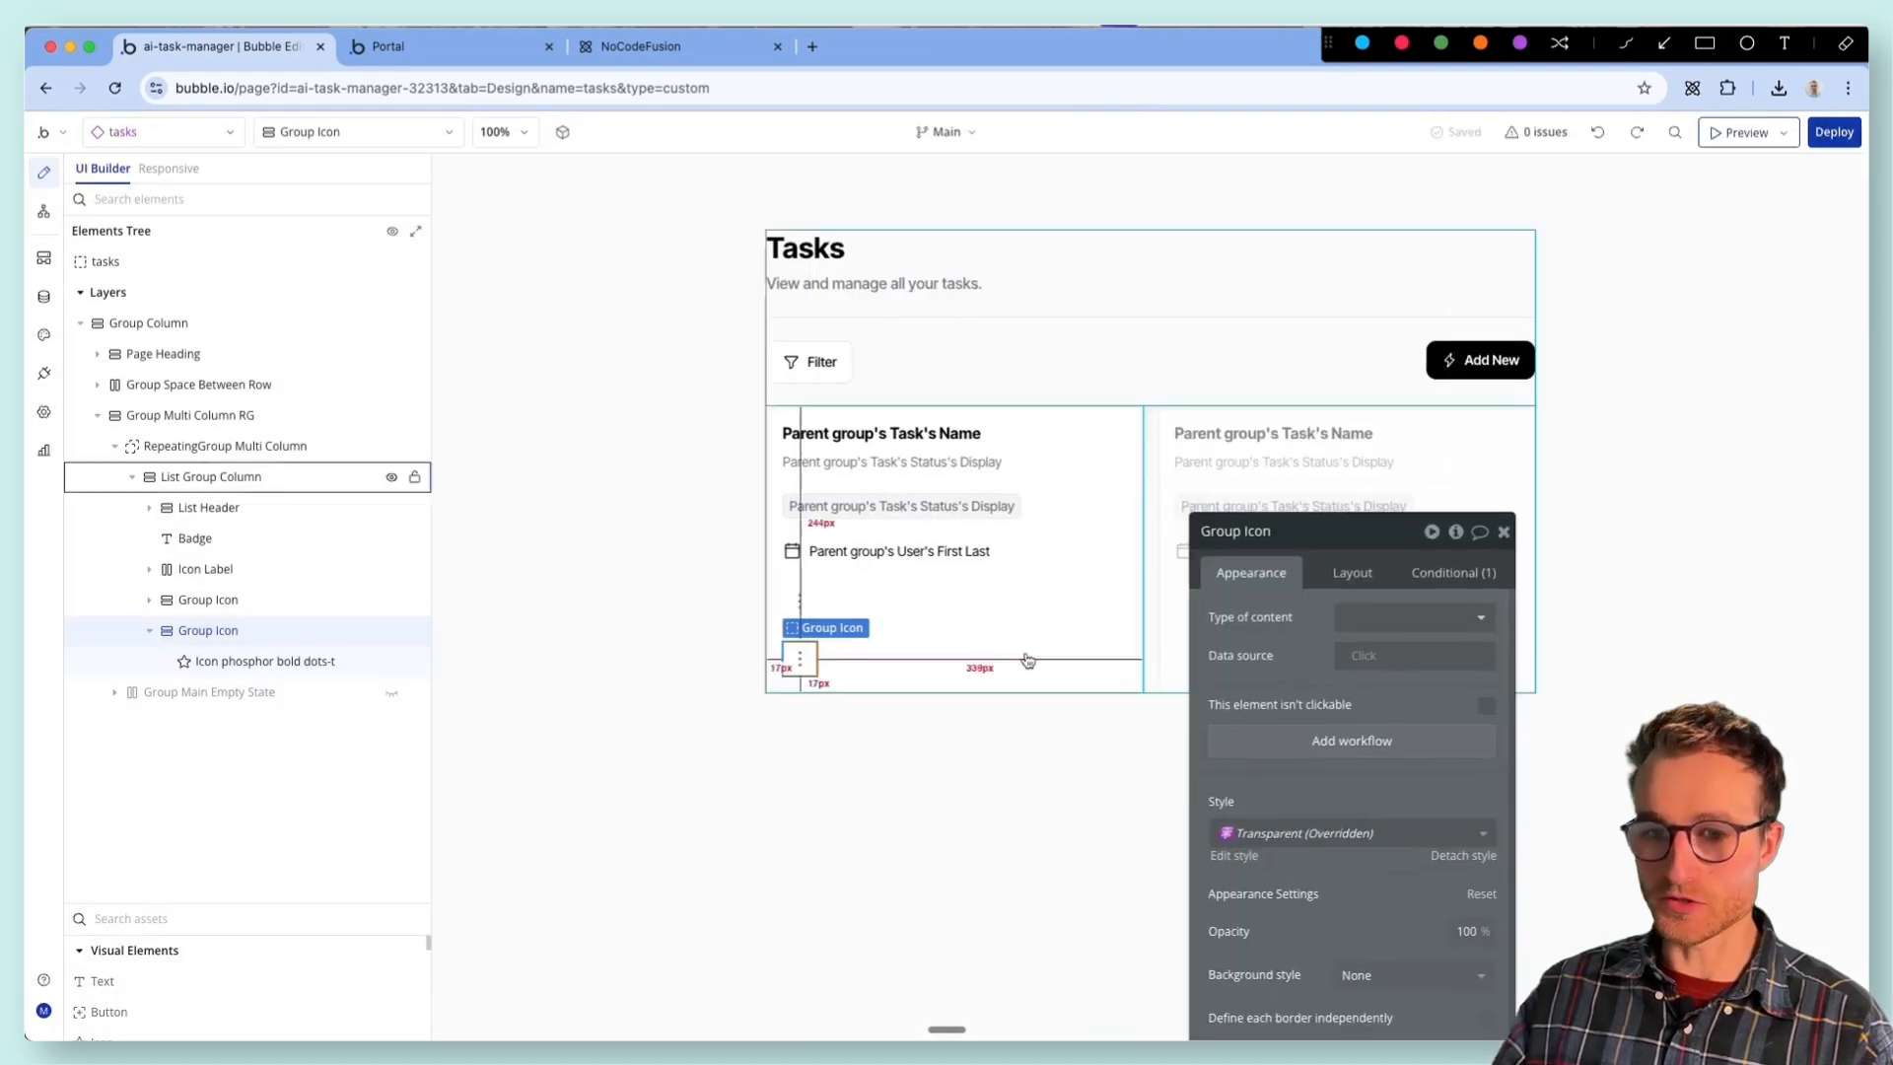
click(249, 483)
right_click(248, 483)
mouse_move(538, 759)
click(690, 764)
click(150, 692)
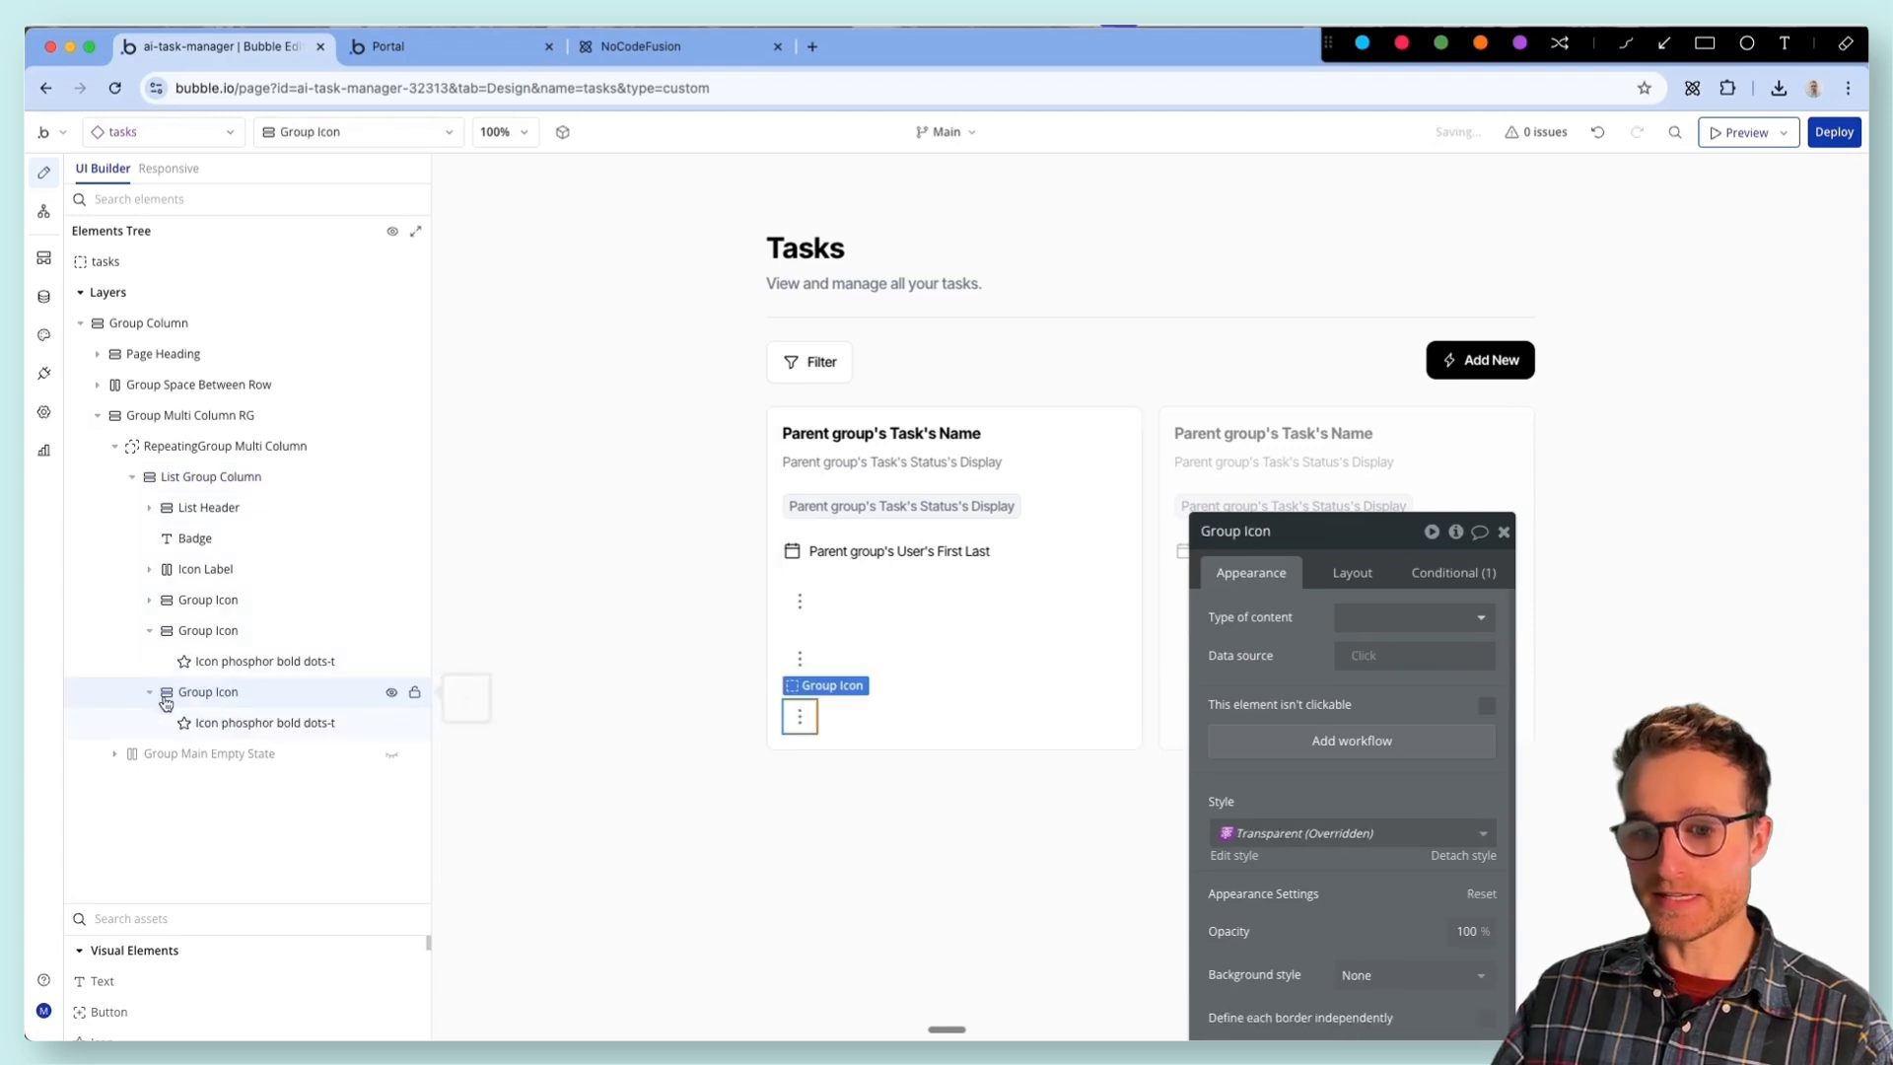
click(264, 722)
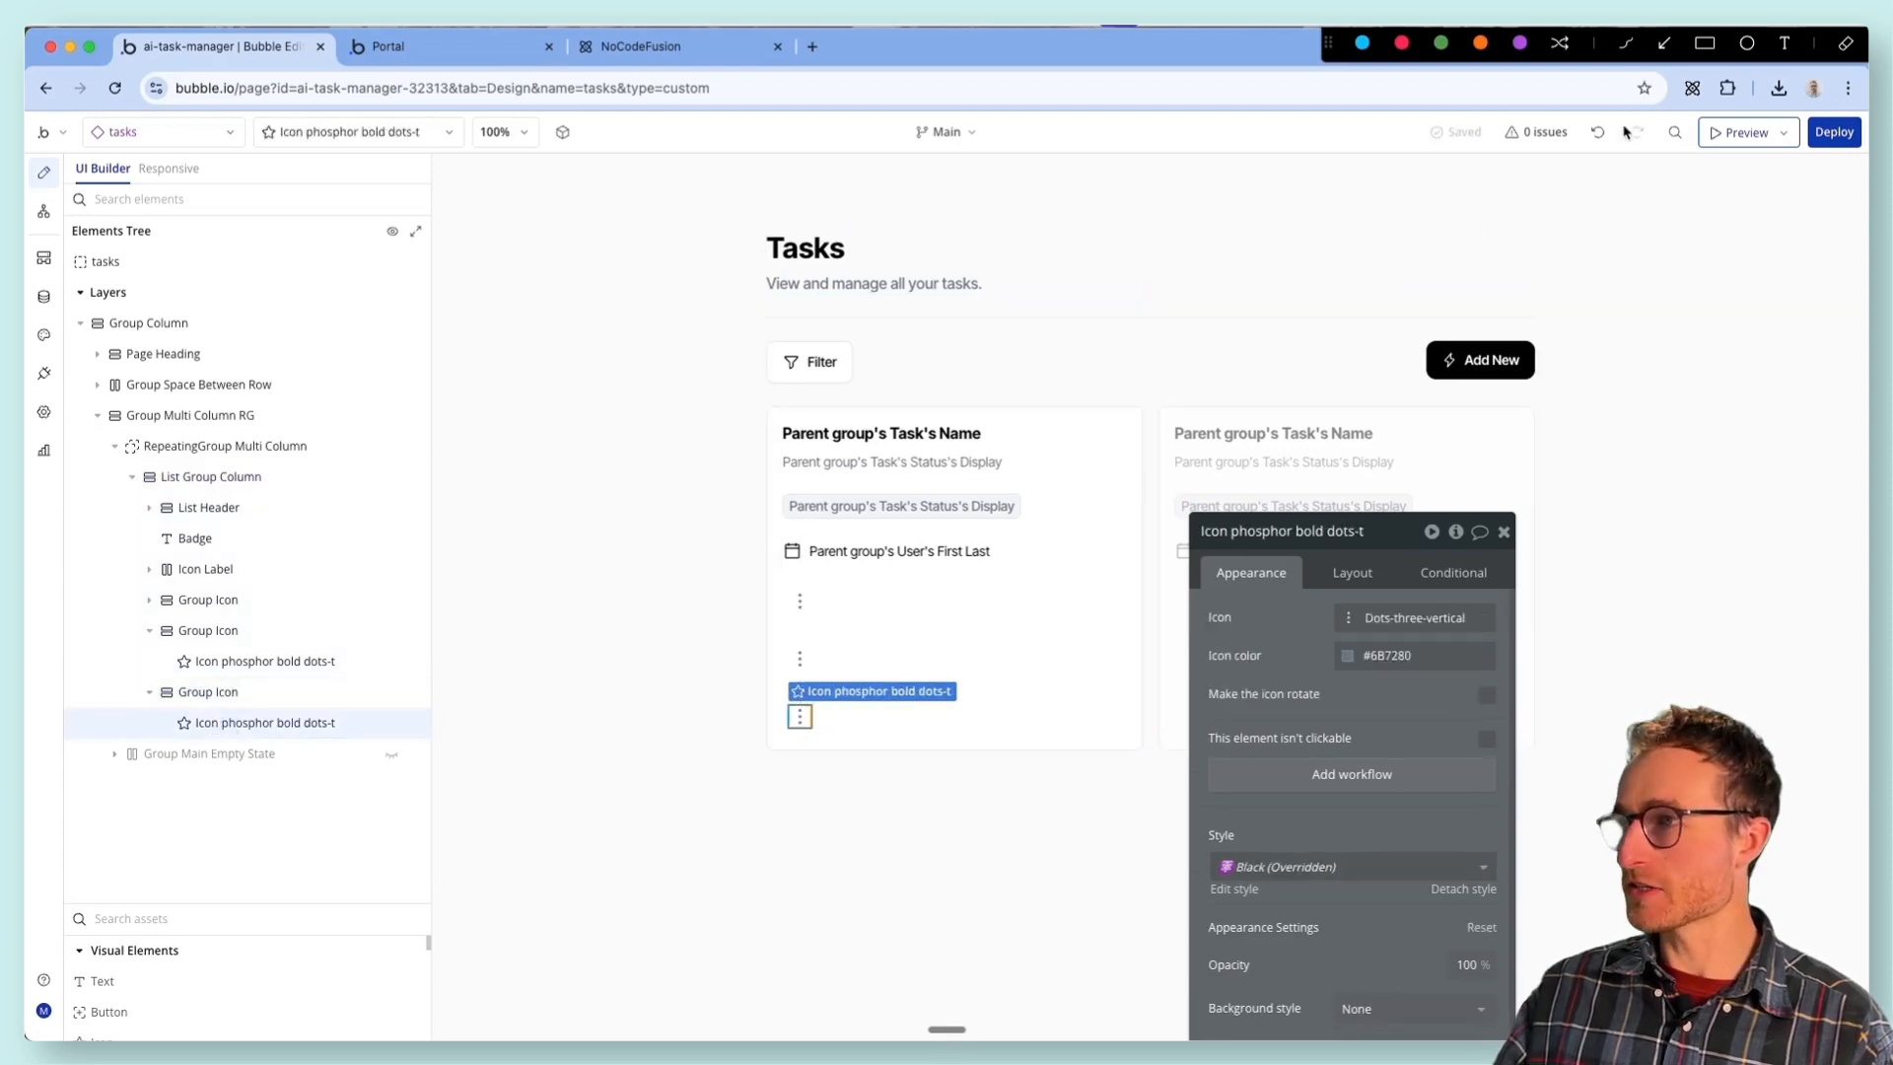
- Start a fresh AI Generator chat with the full database and prompt it to create a popup for editing a task
click(1691, 89)
click(1065, 210)
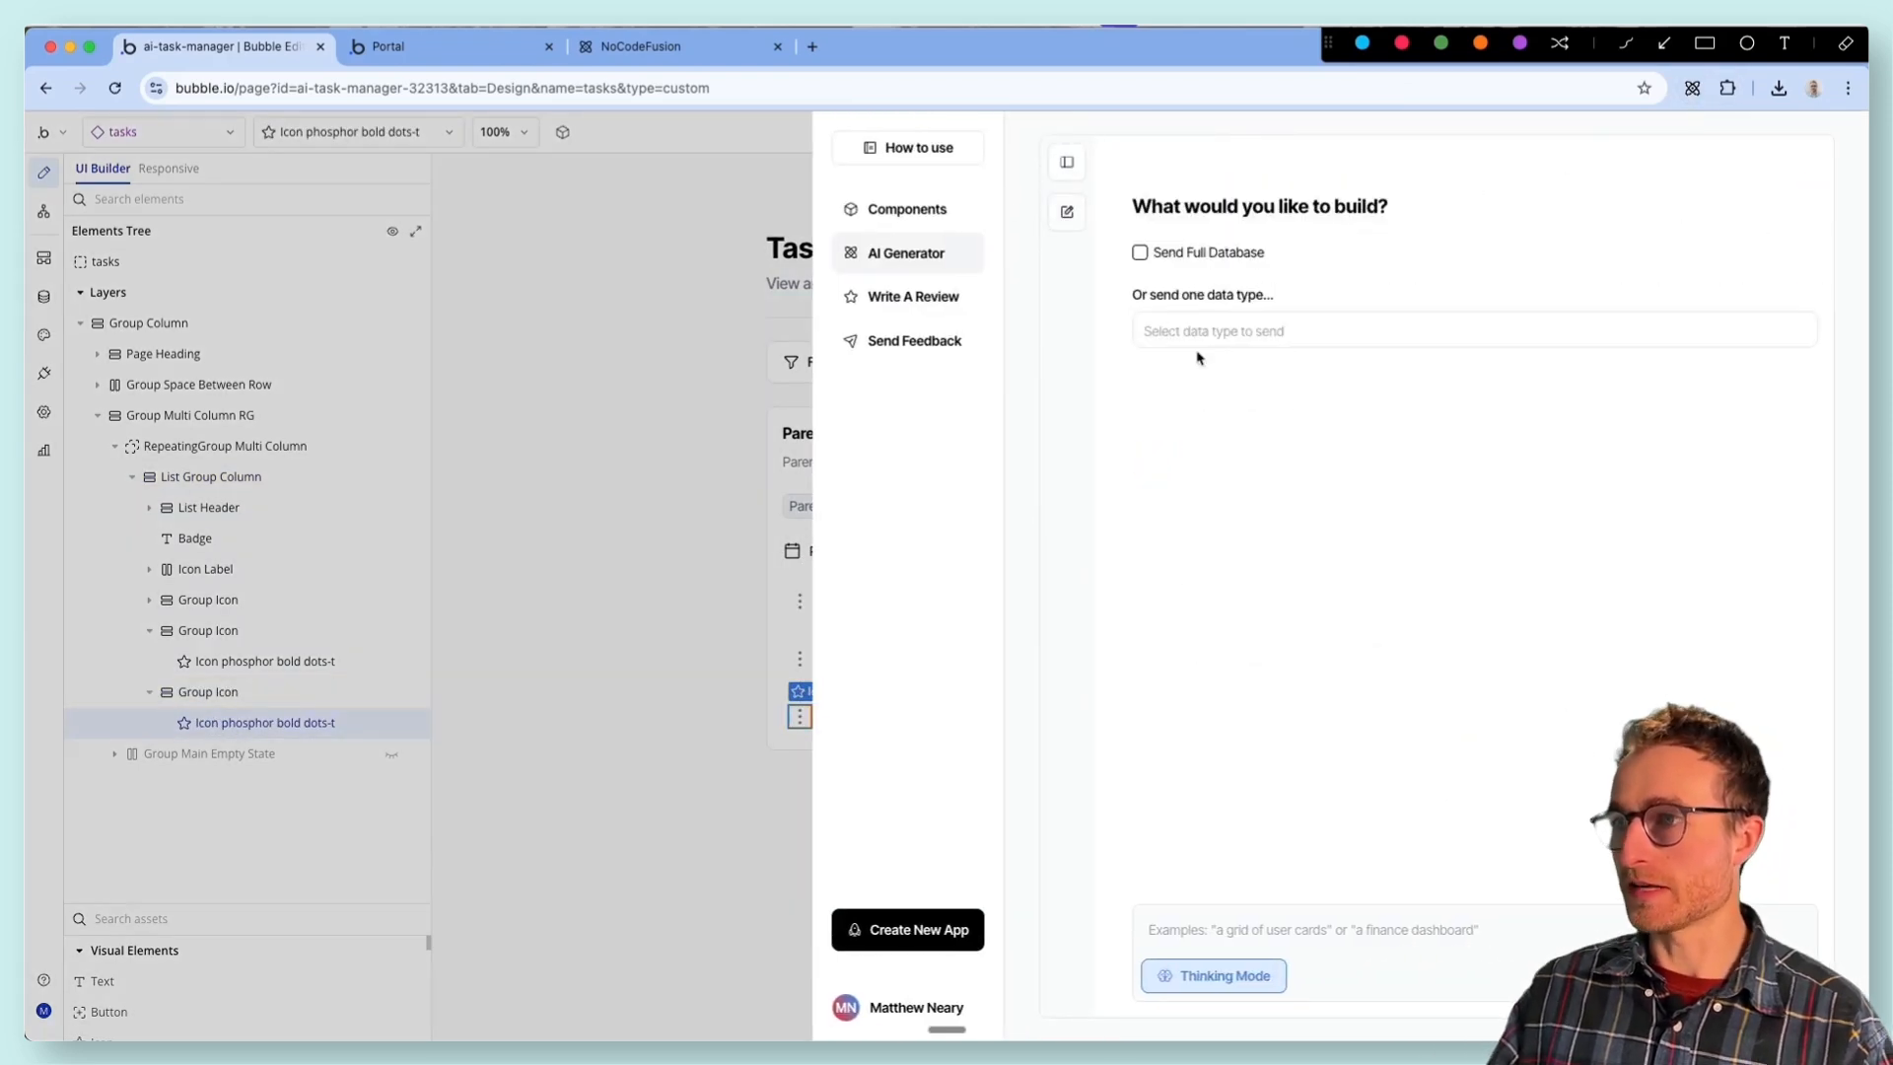
click(1141, 253)
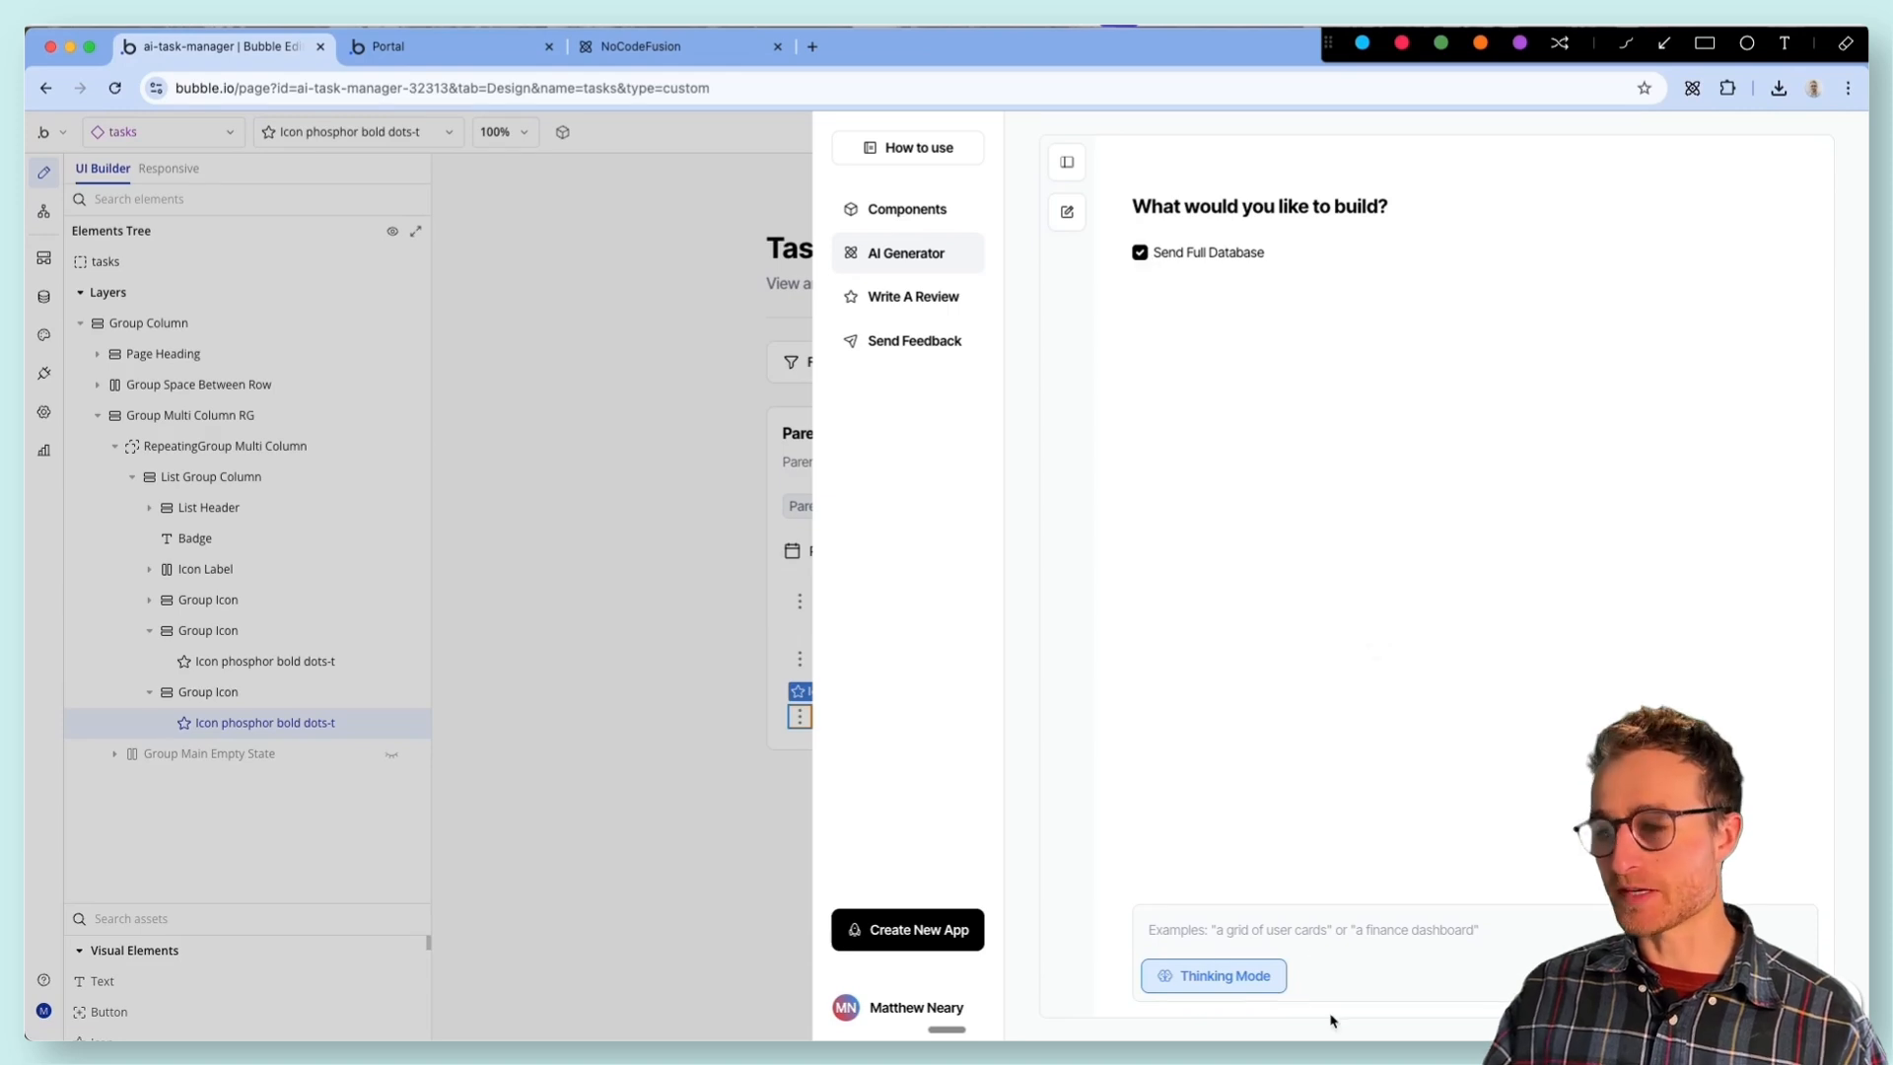
text(Create a popup for editing a ta)
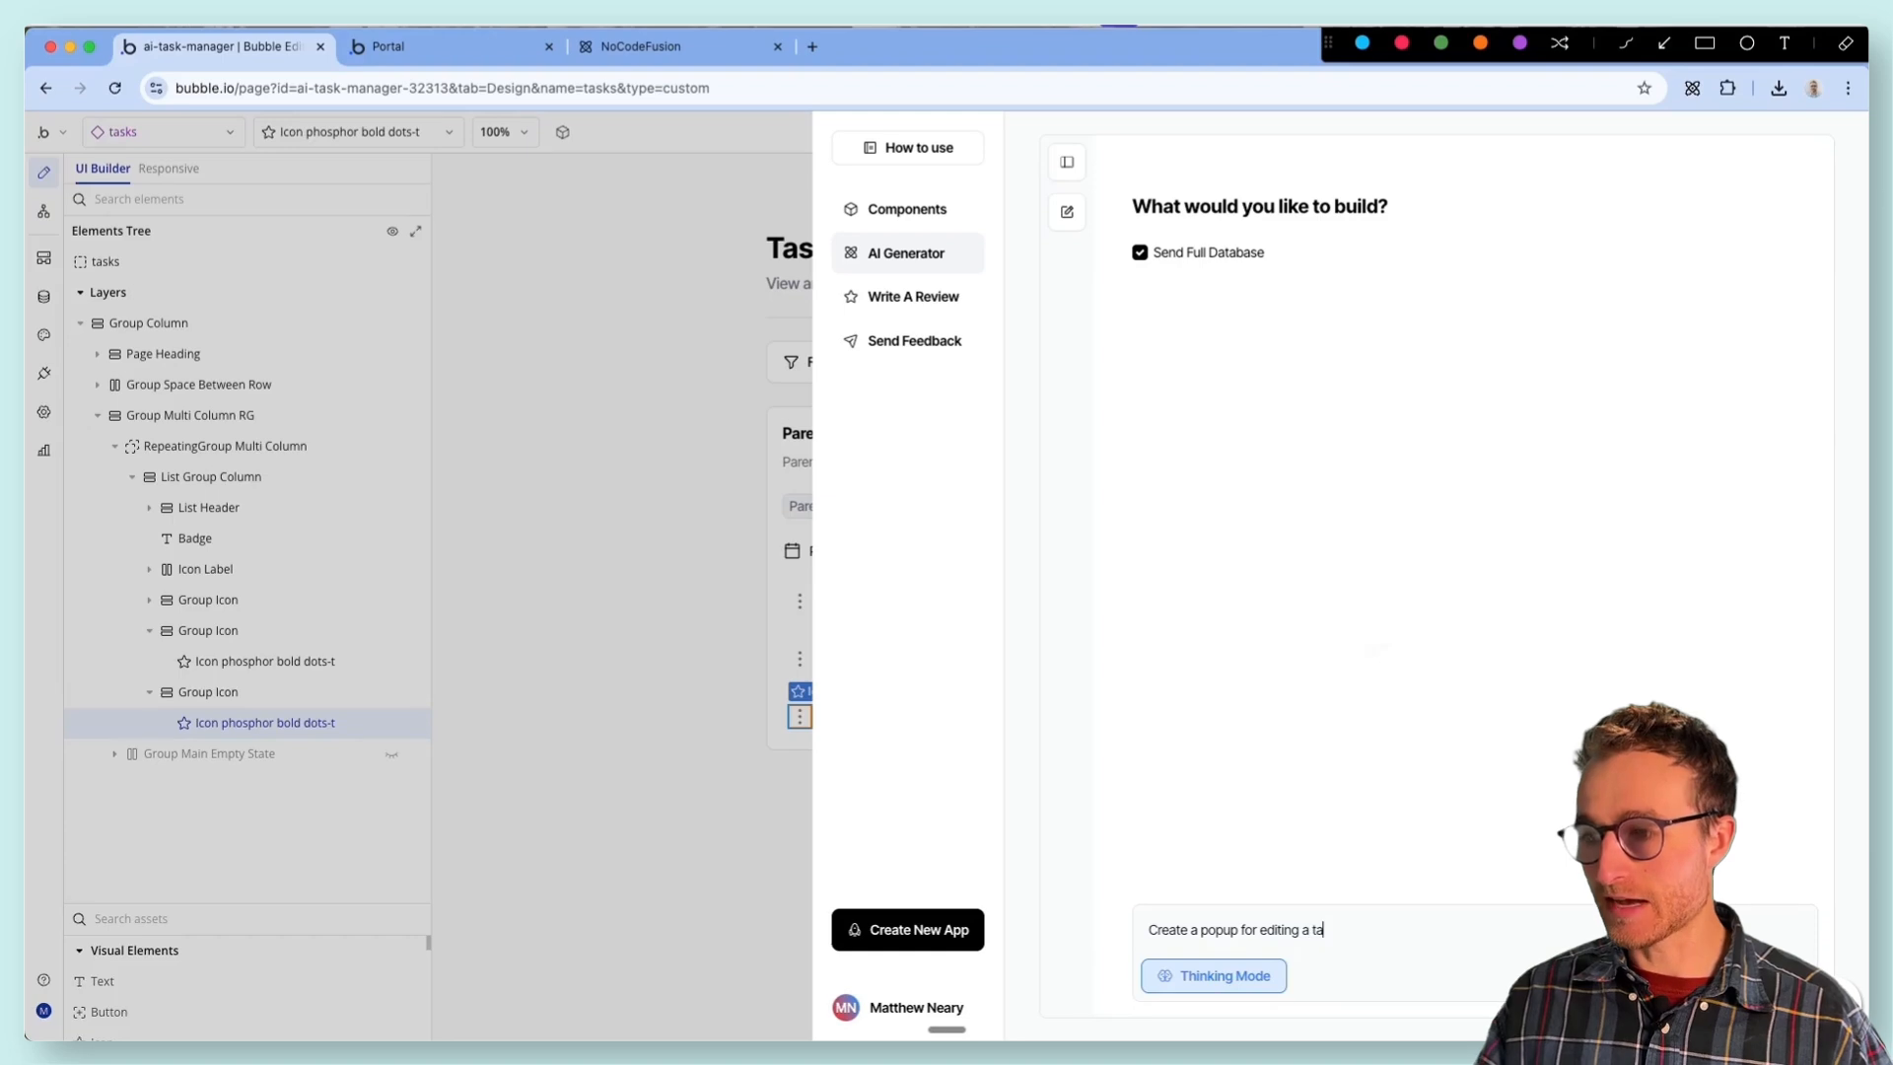
key(Return)
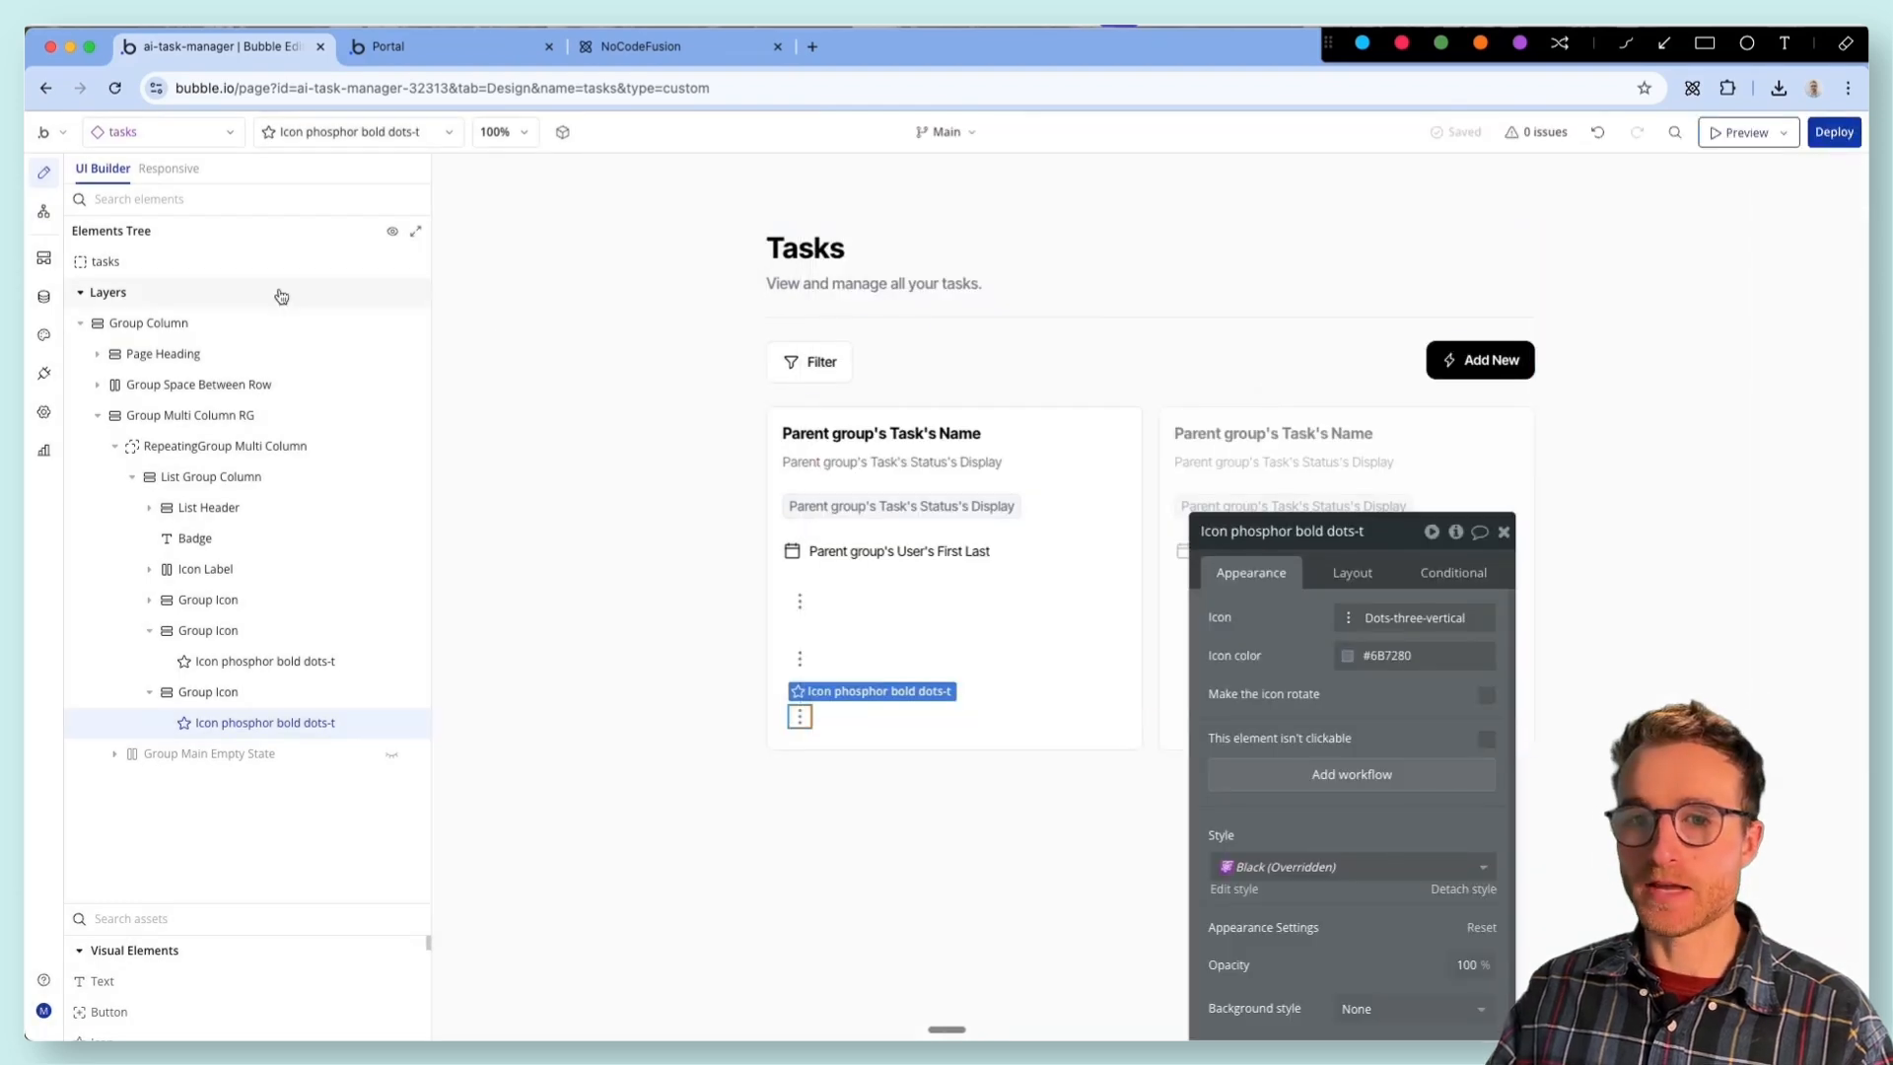
- Paste the generated edit-task popup with workflows into the tasks element and reveal Popup B's form on the canvas
click(202, 259)
right_click(218, 267)
mouse_move(579, 453)
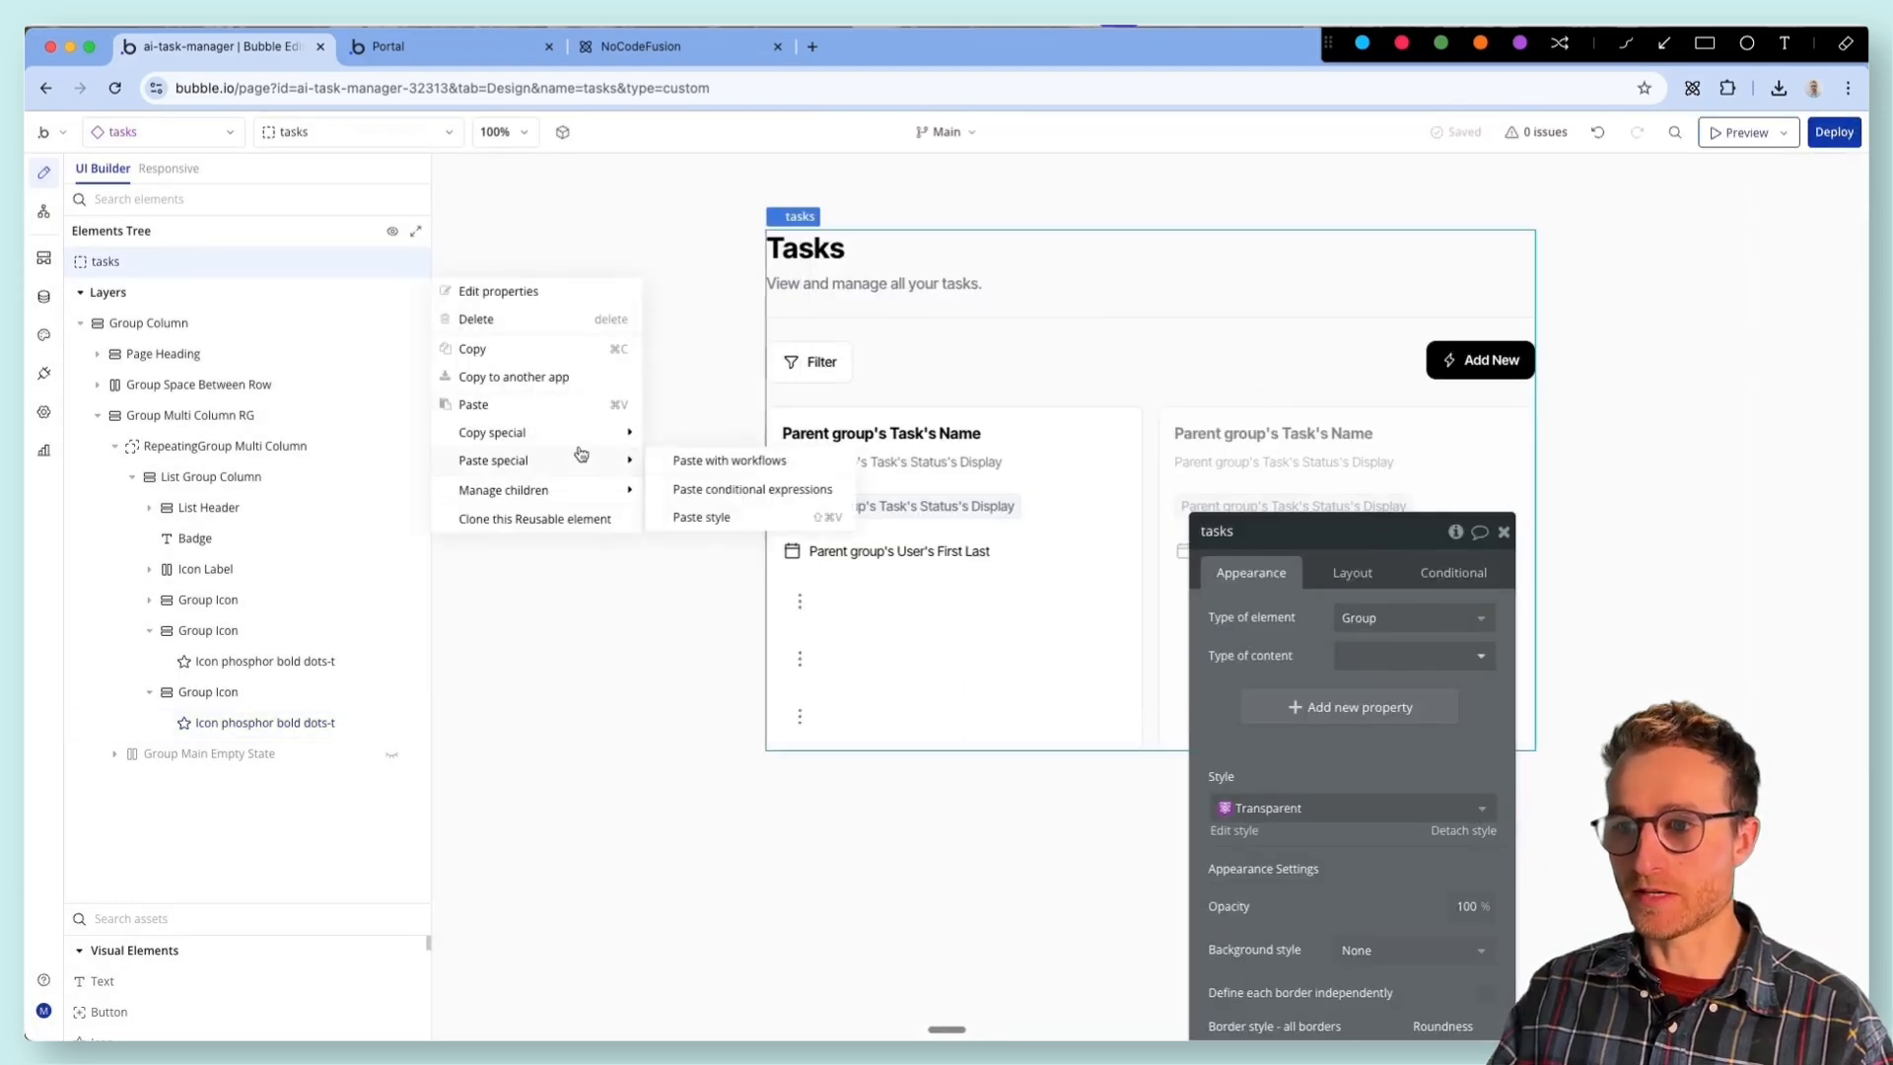
click(680, 460)
click(80, 784)
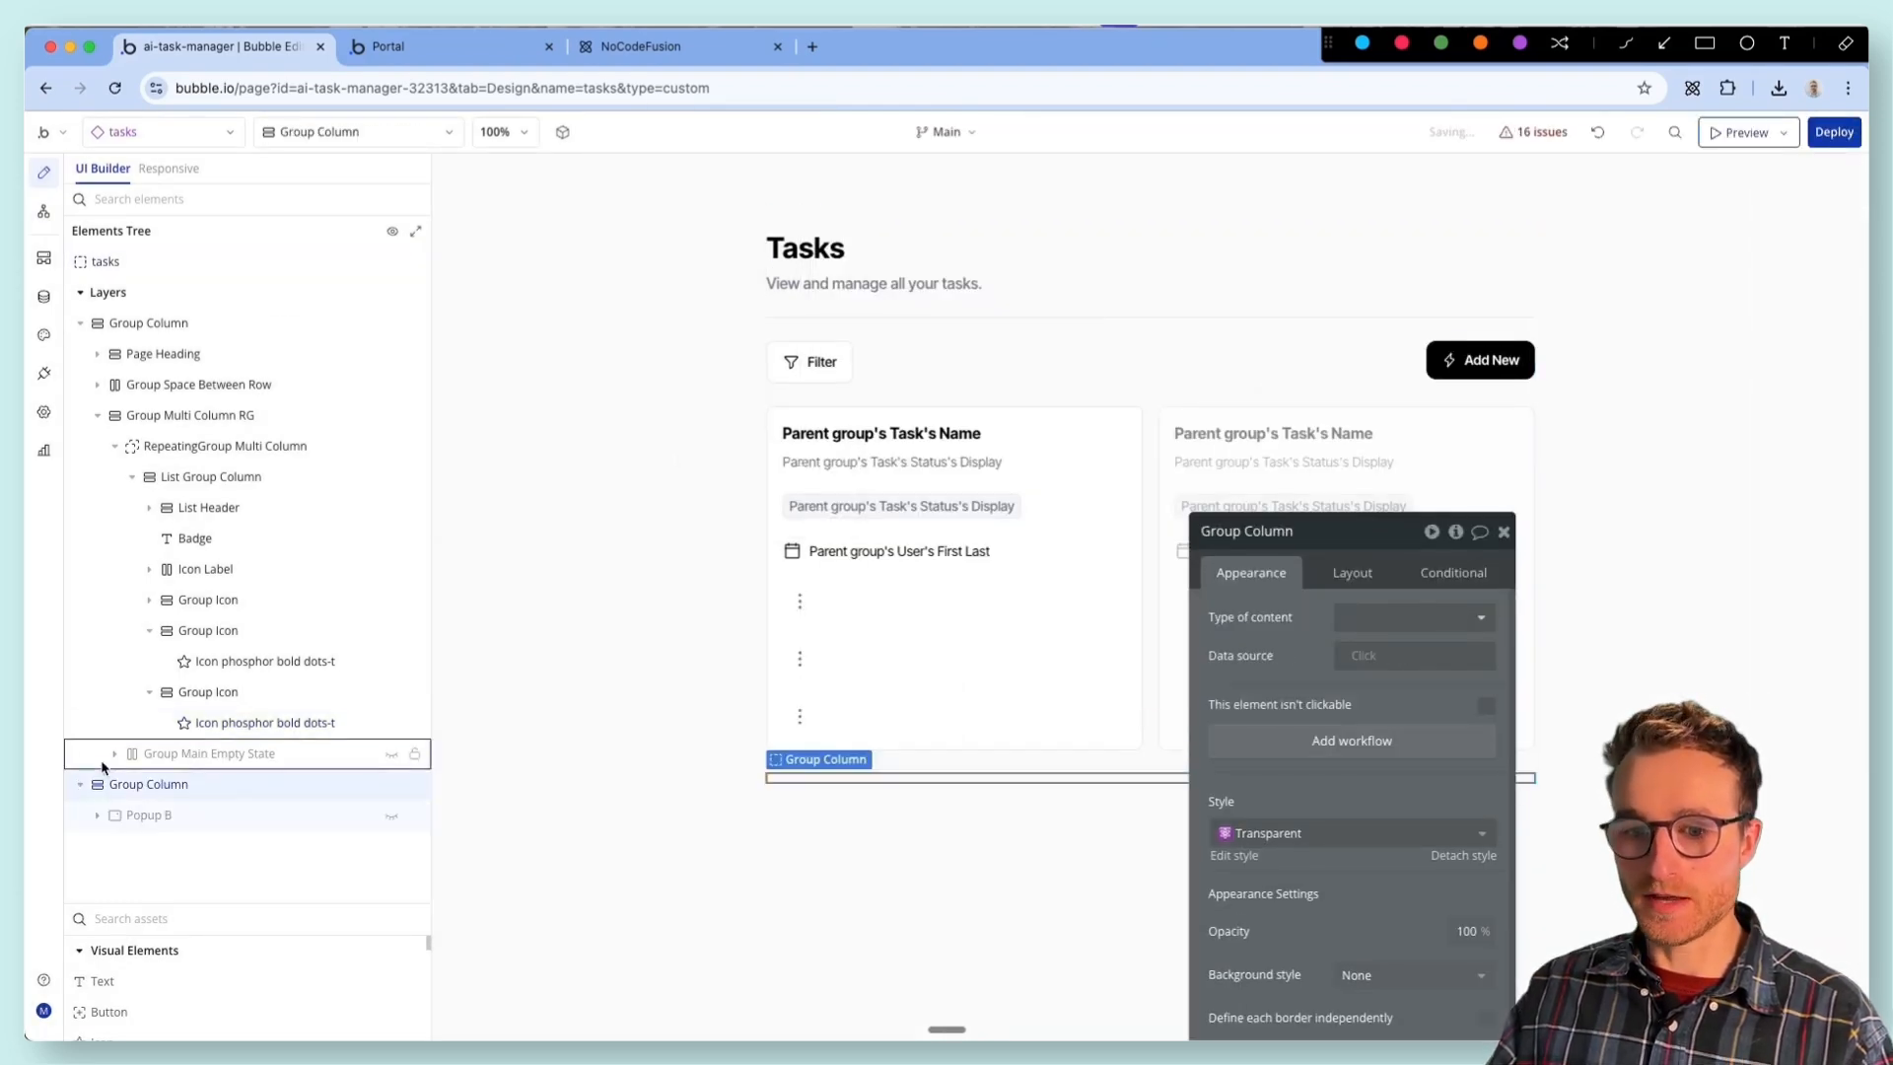
click(225, 818)
drag(1291, 531, 1598, 308)
scroll(1207, 486, down, 2)
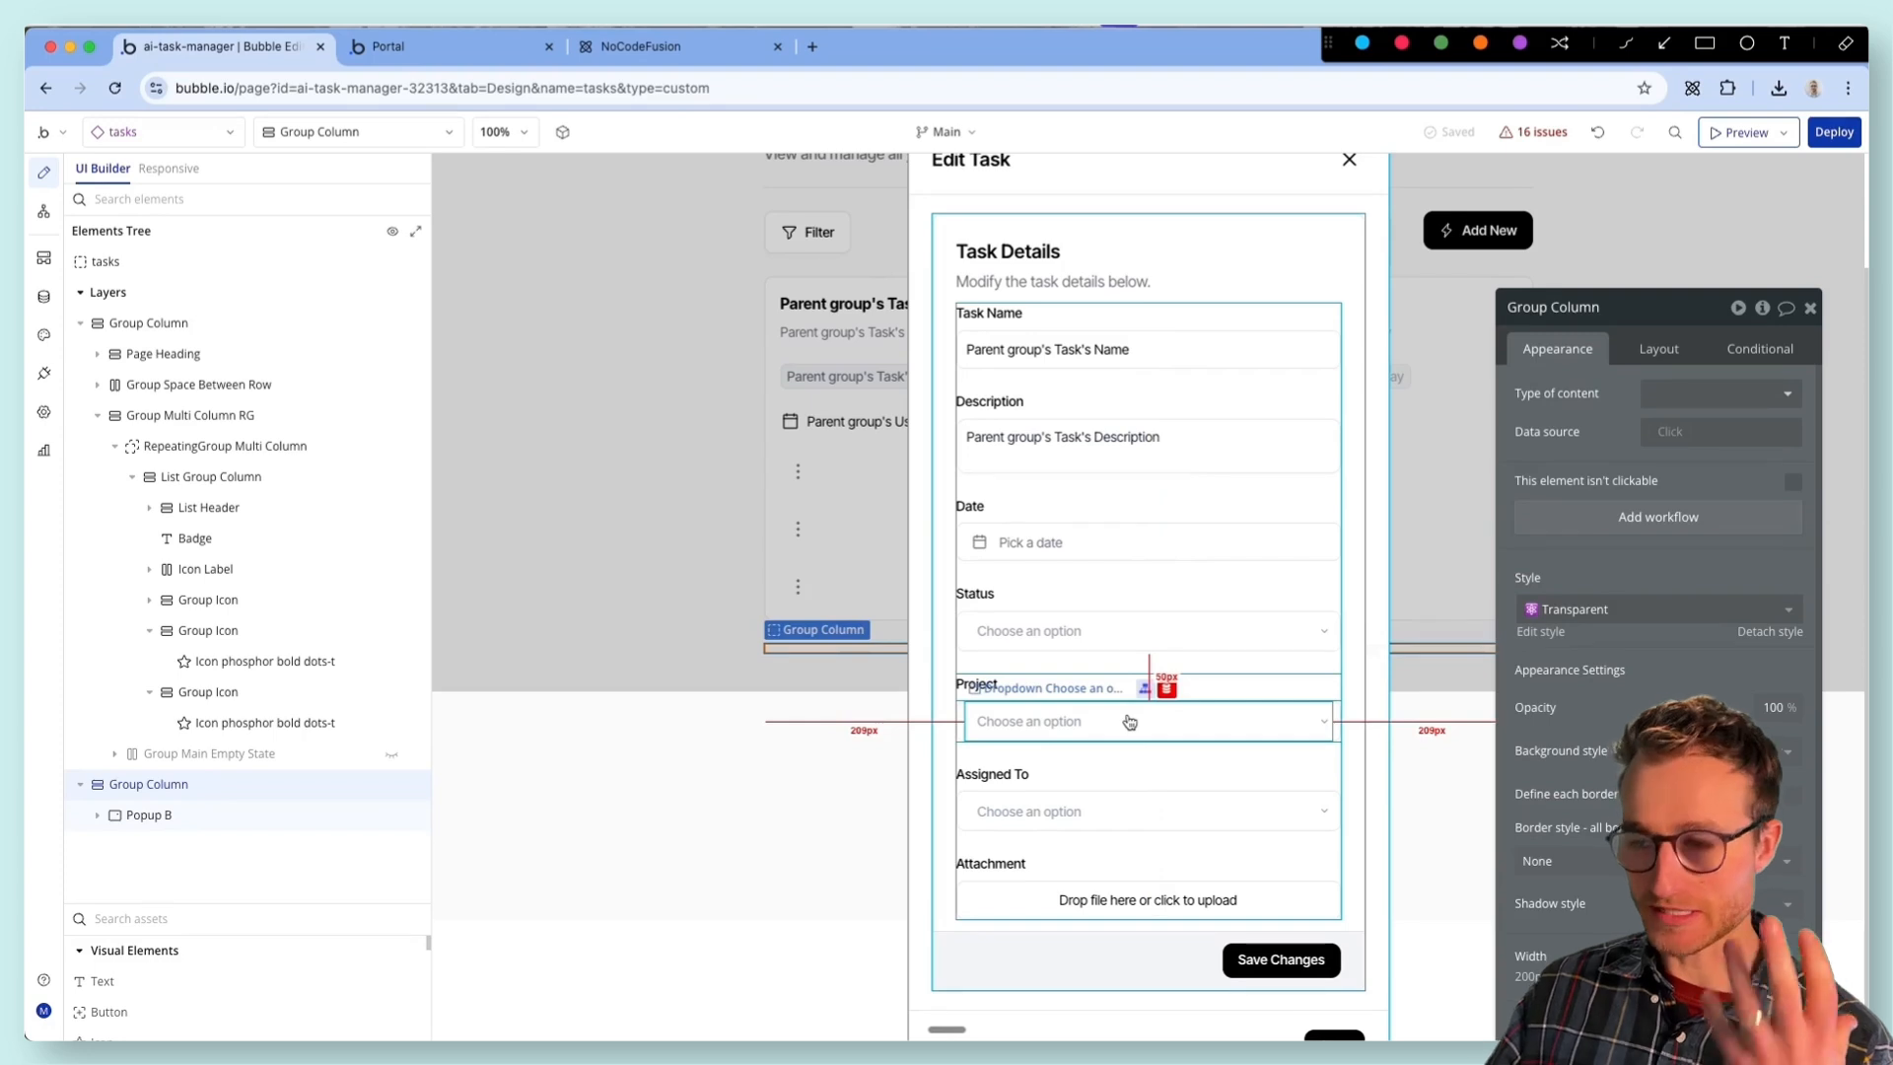
- Examine the content type and data source of the Task Name and Description groups in the Edit Task popup
click(1273, 446)
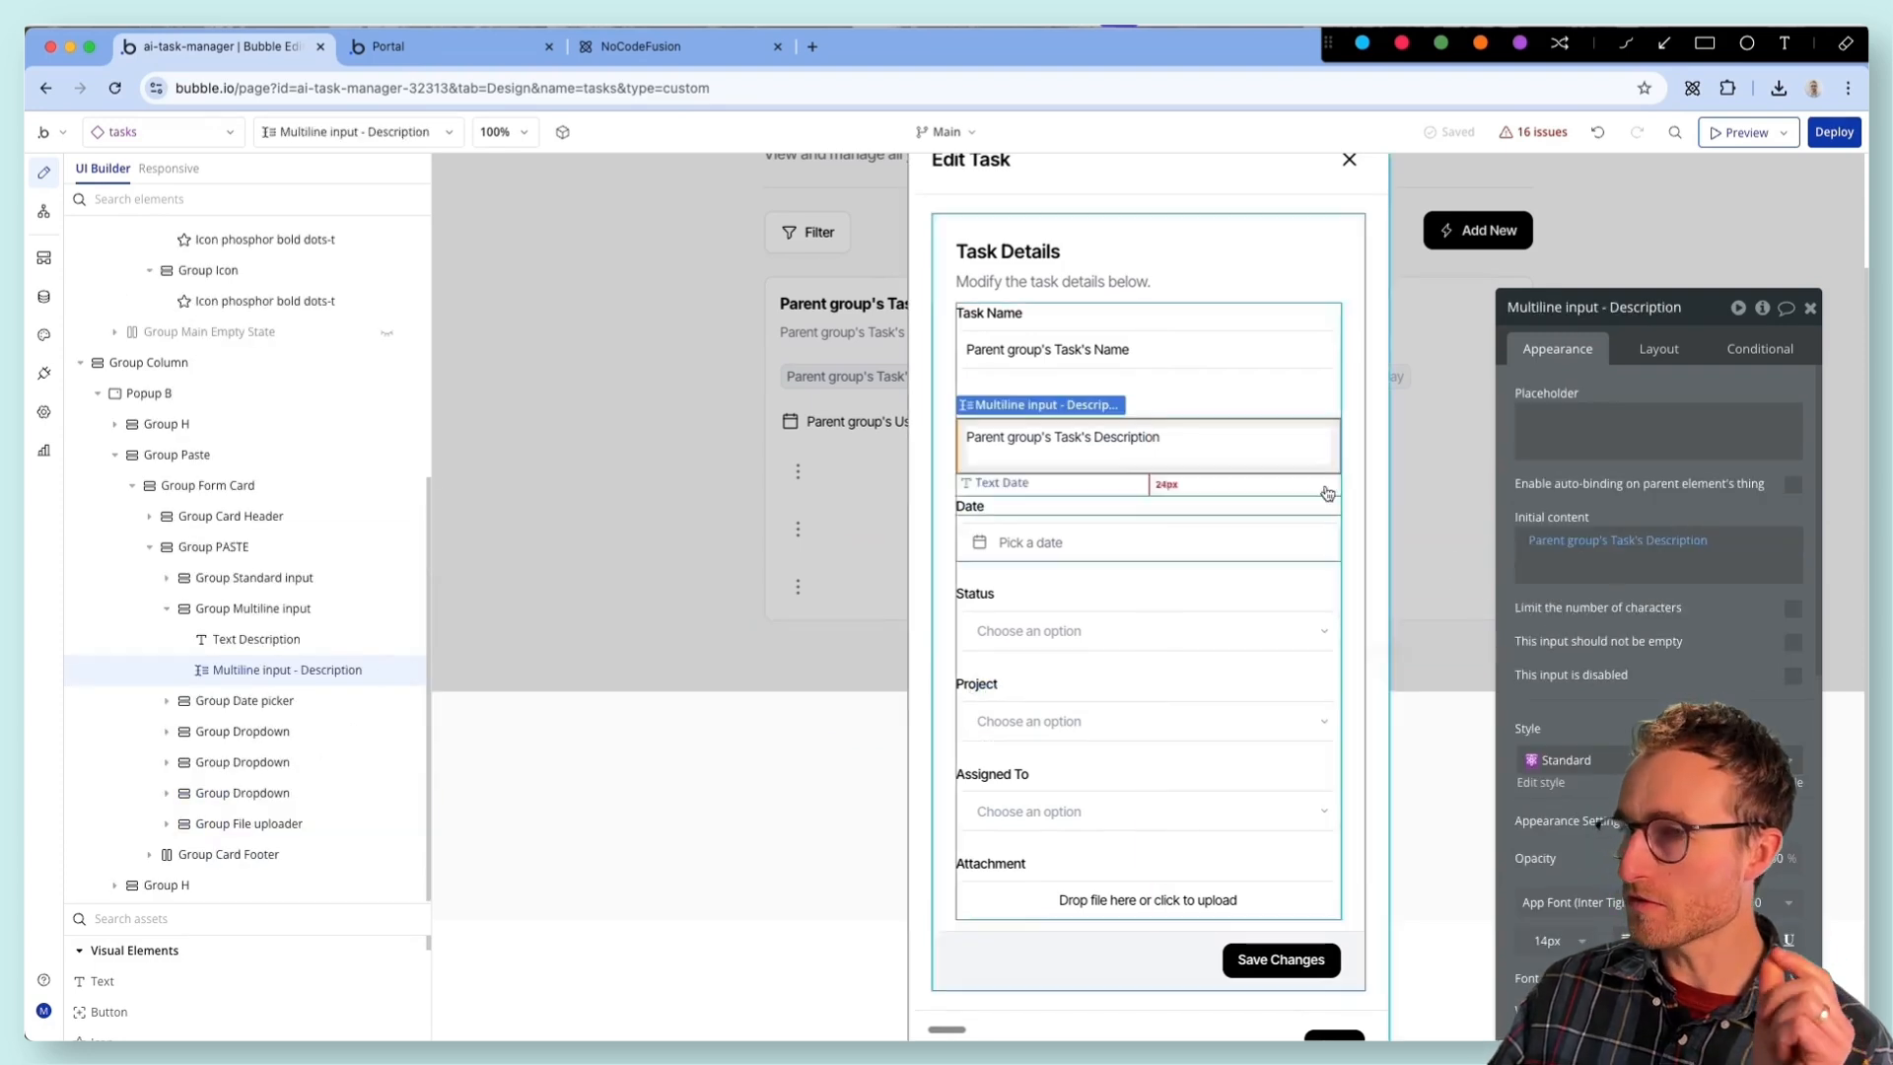
click(1151, 412)
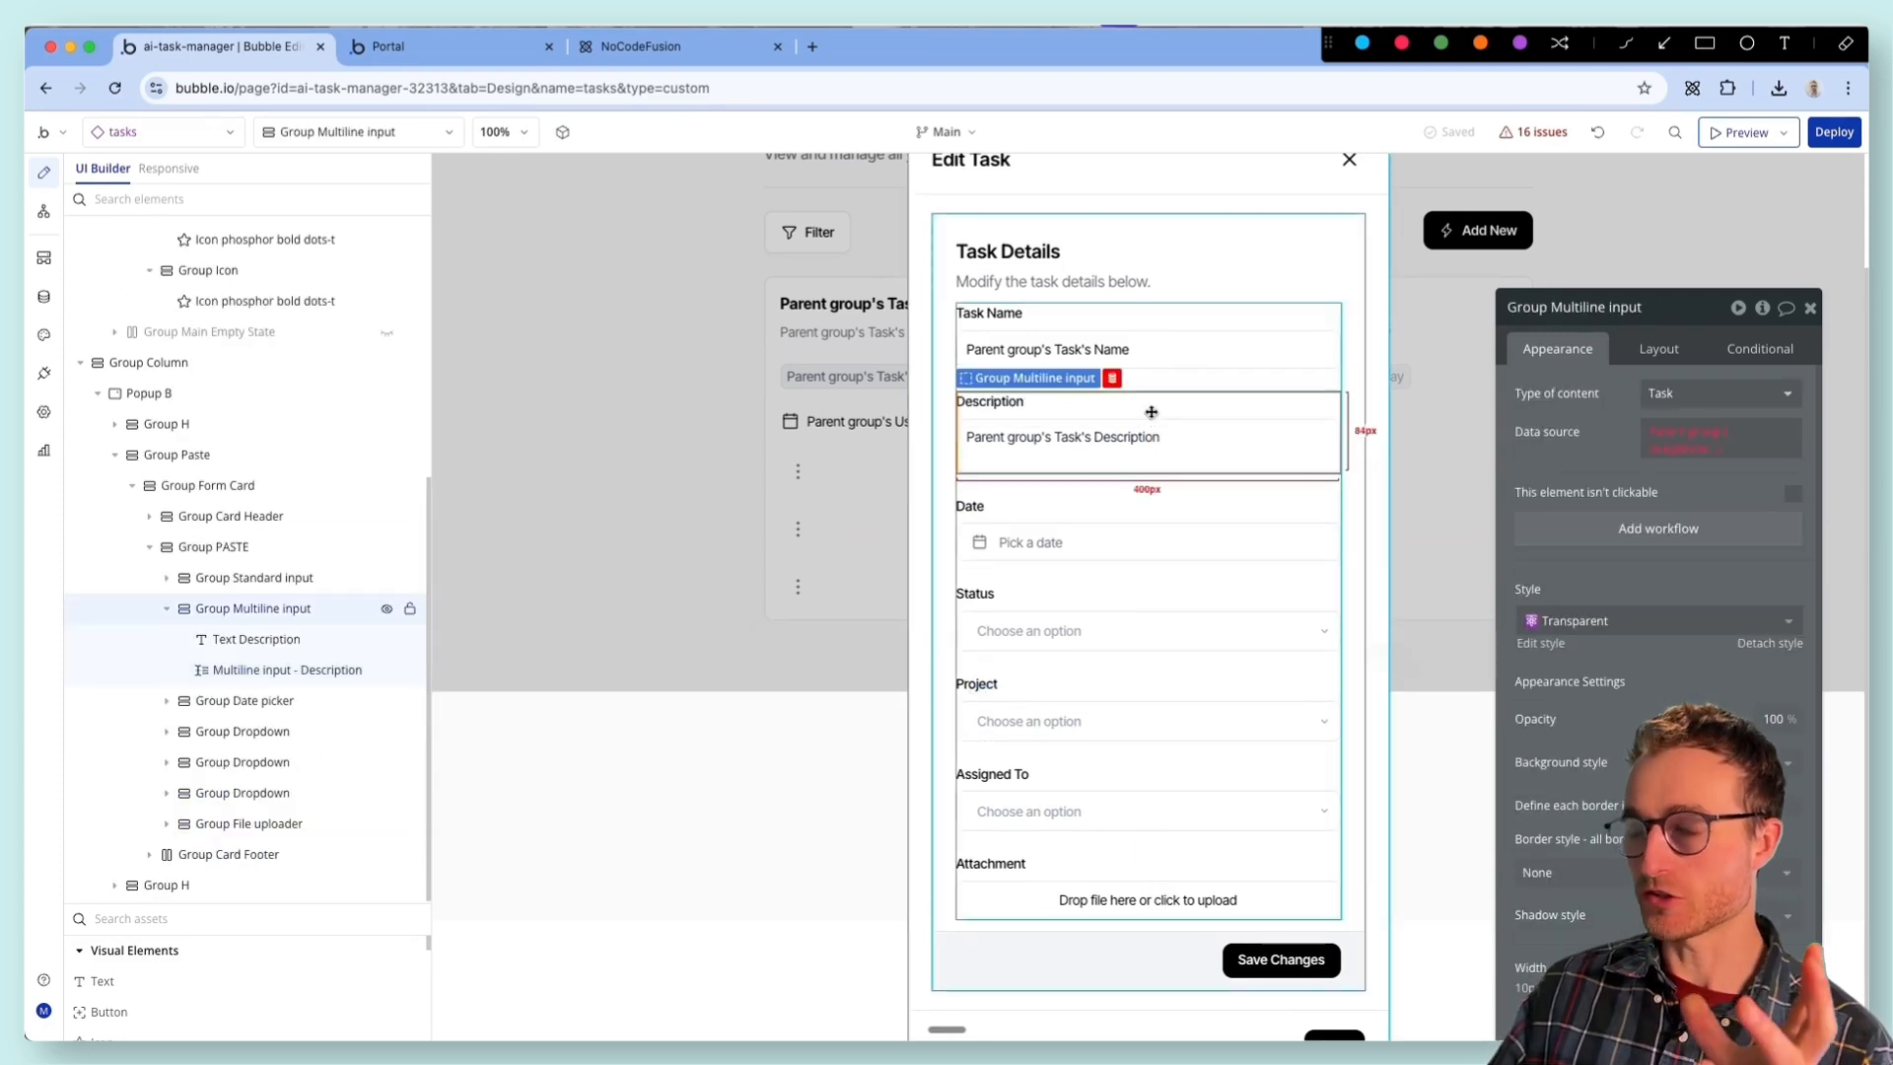
click(1248, 325)
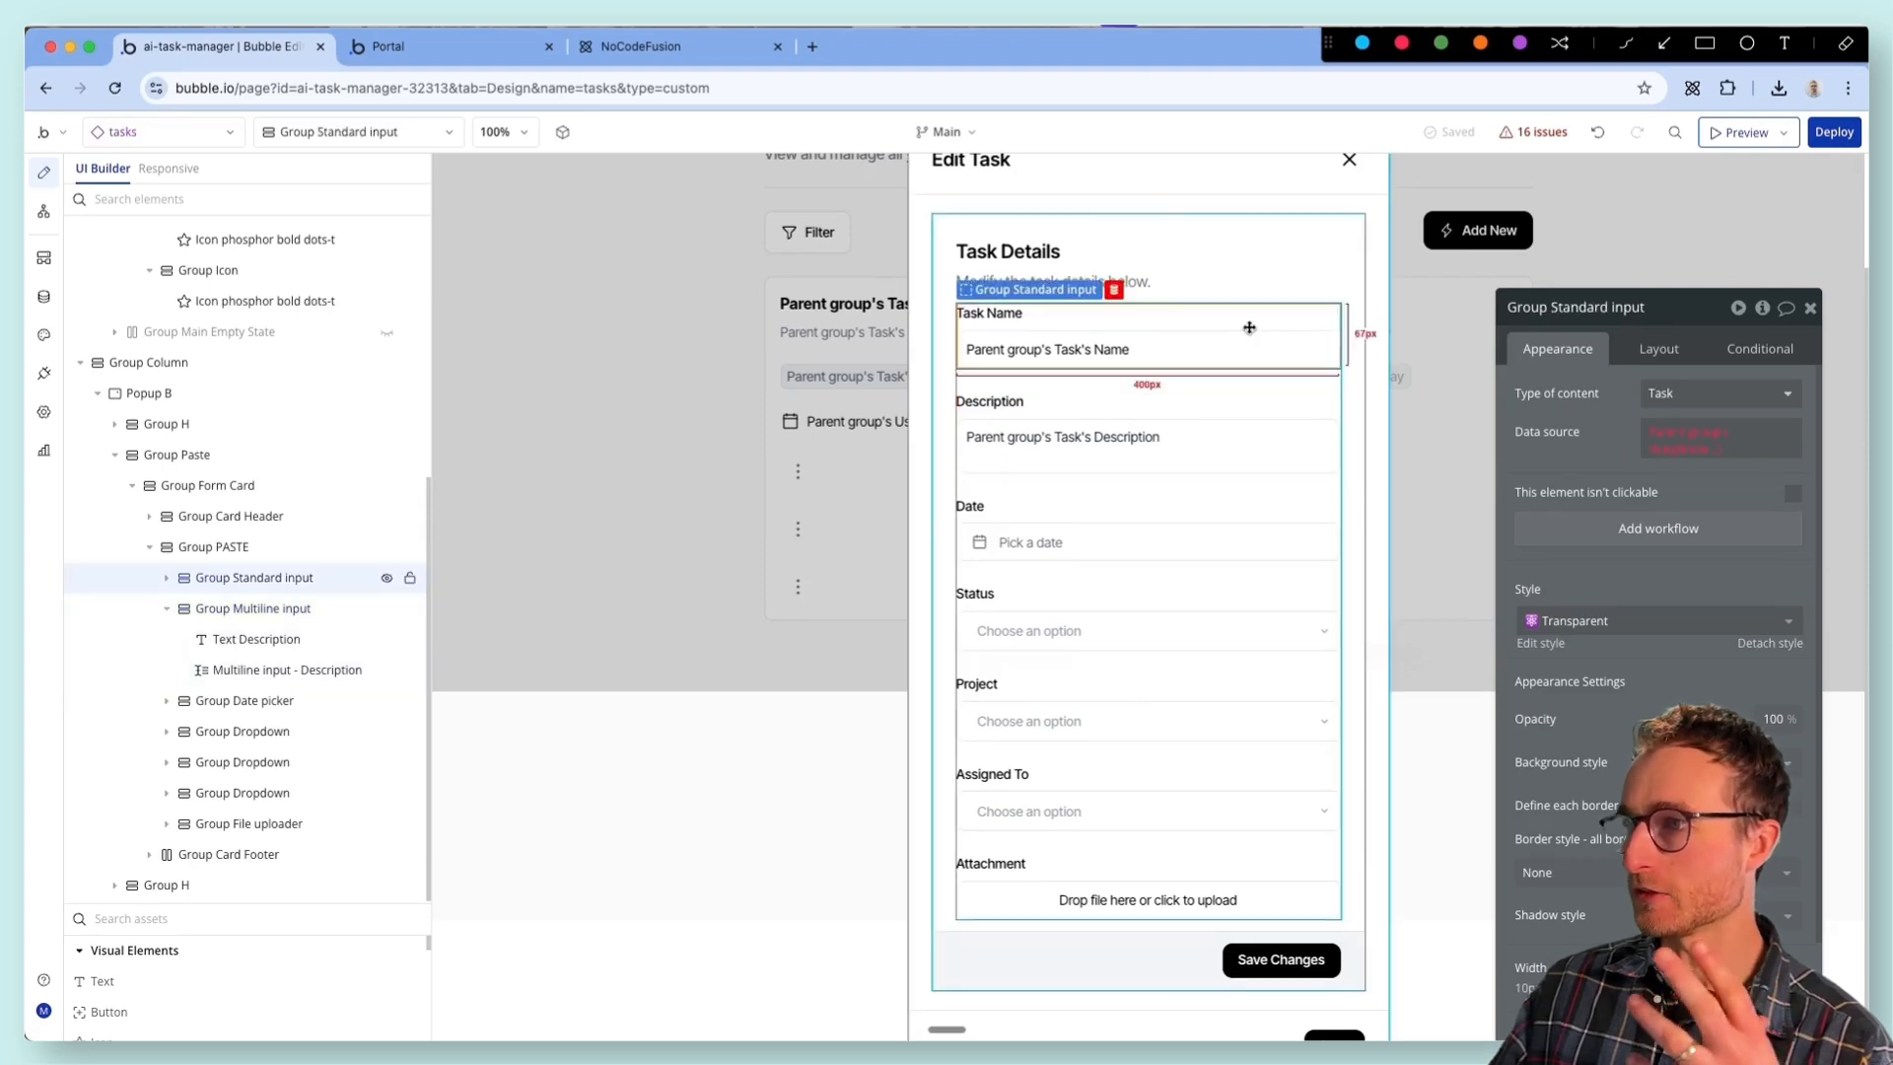
click(1215, 399)
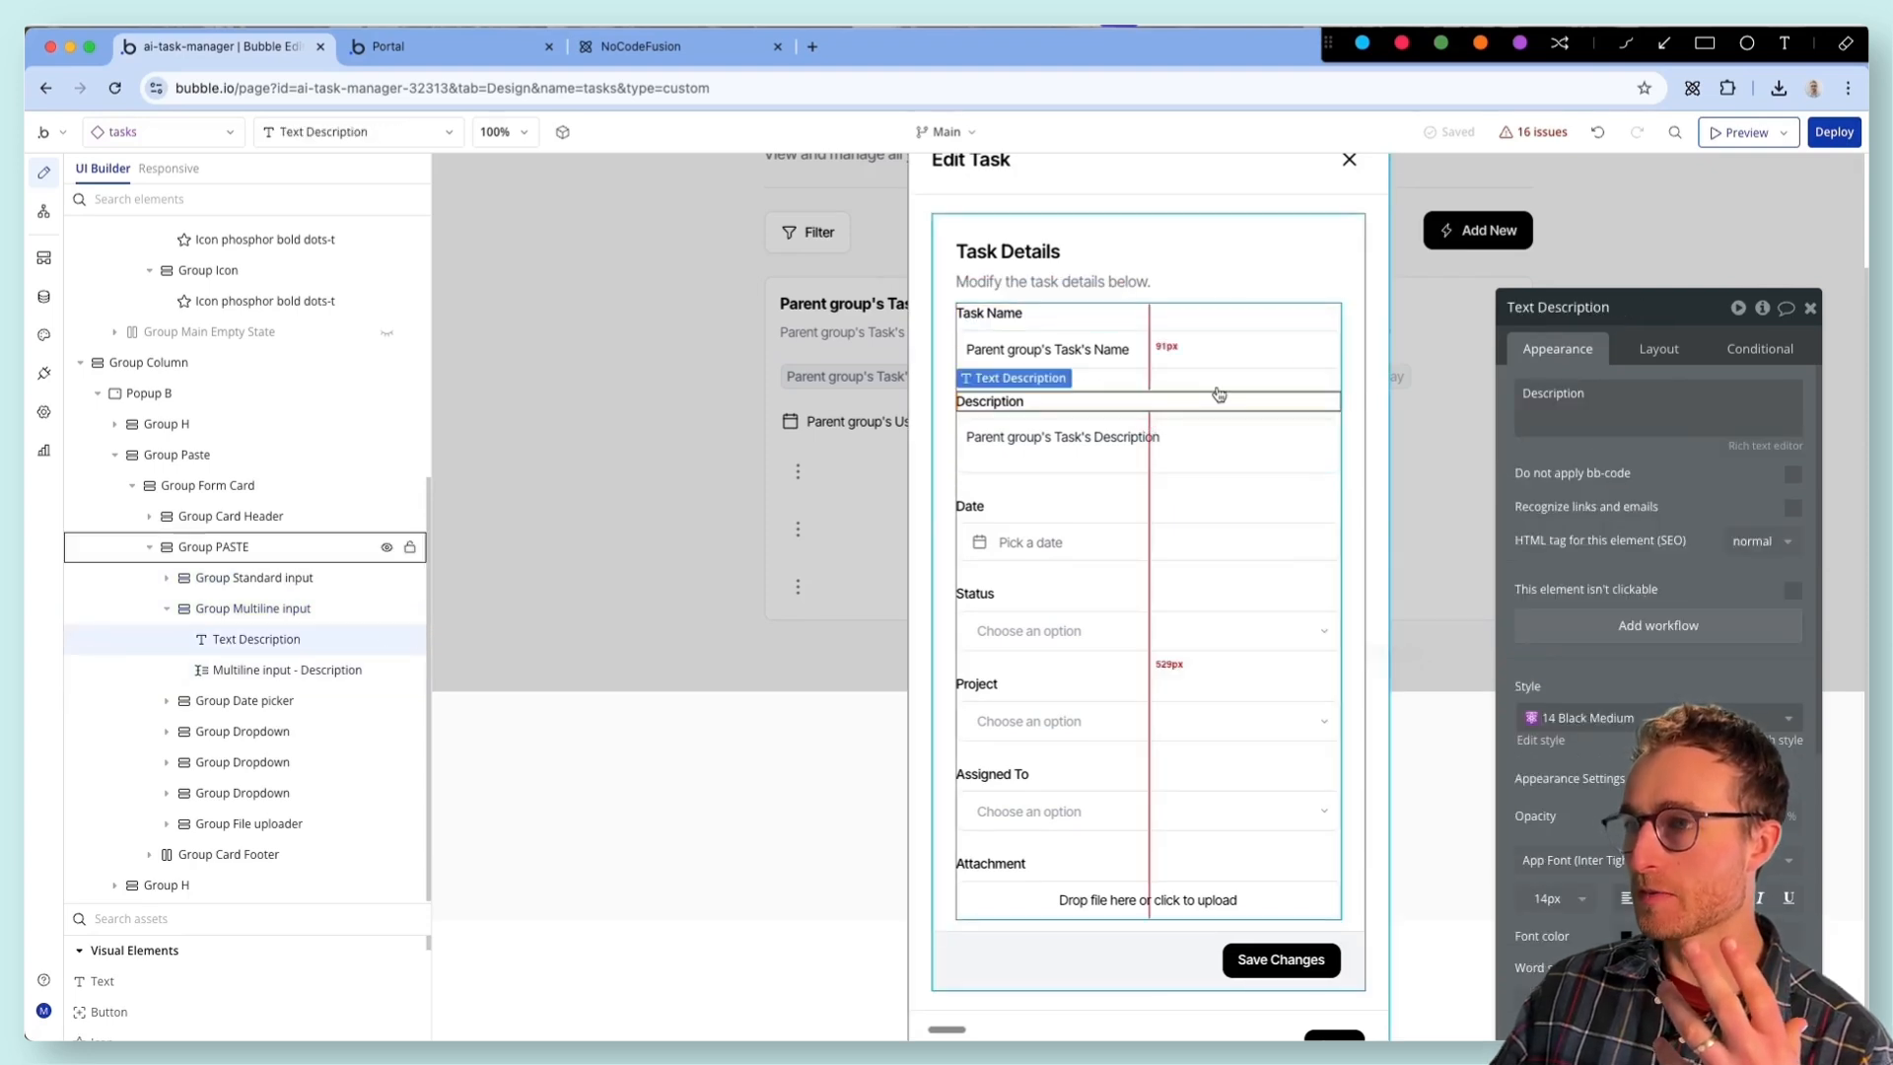
click(1166, 424)
click(1163, 409)
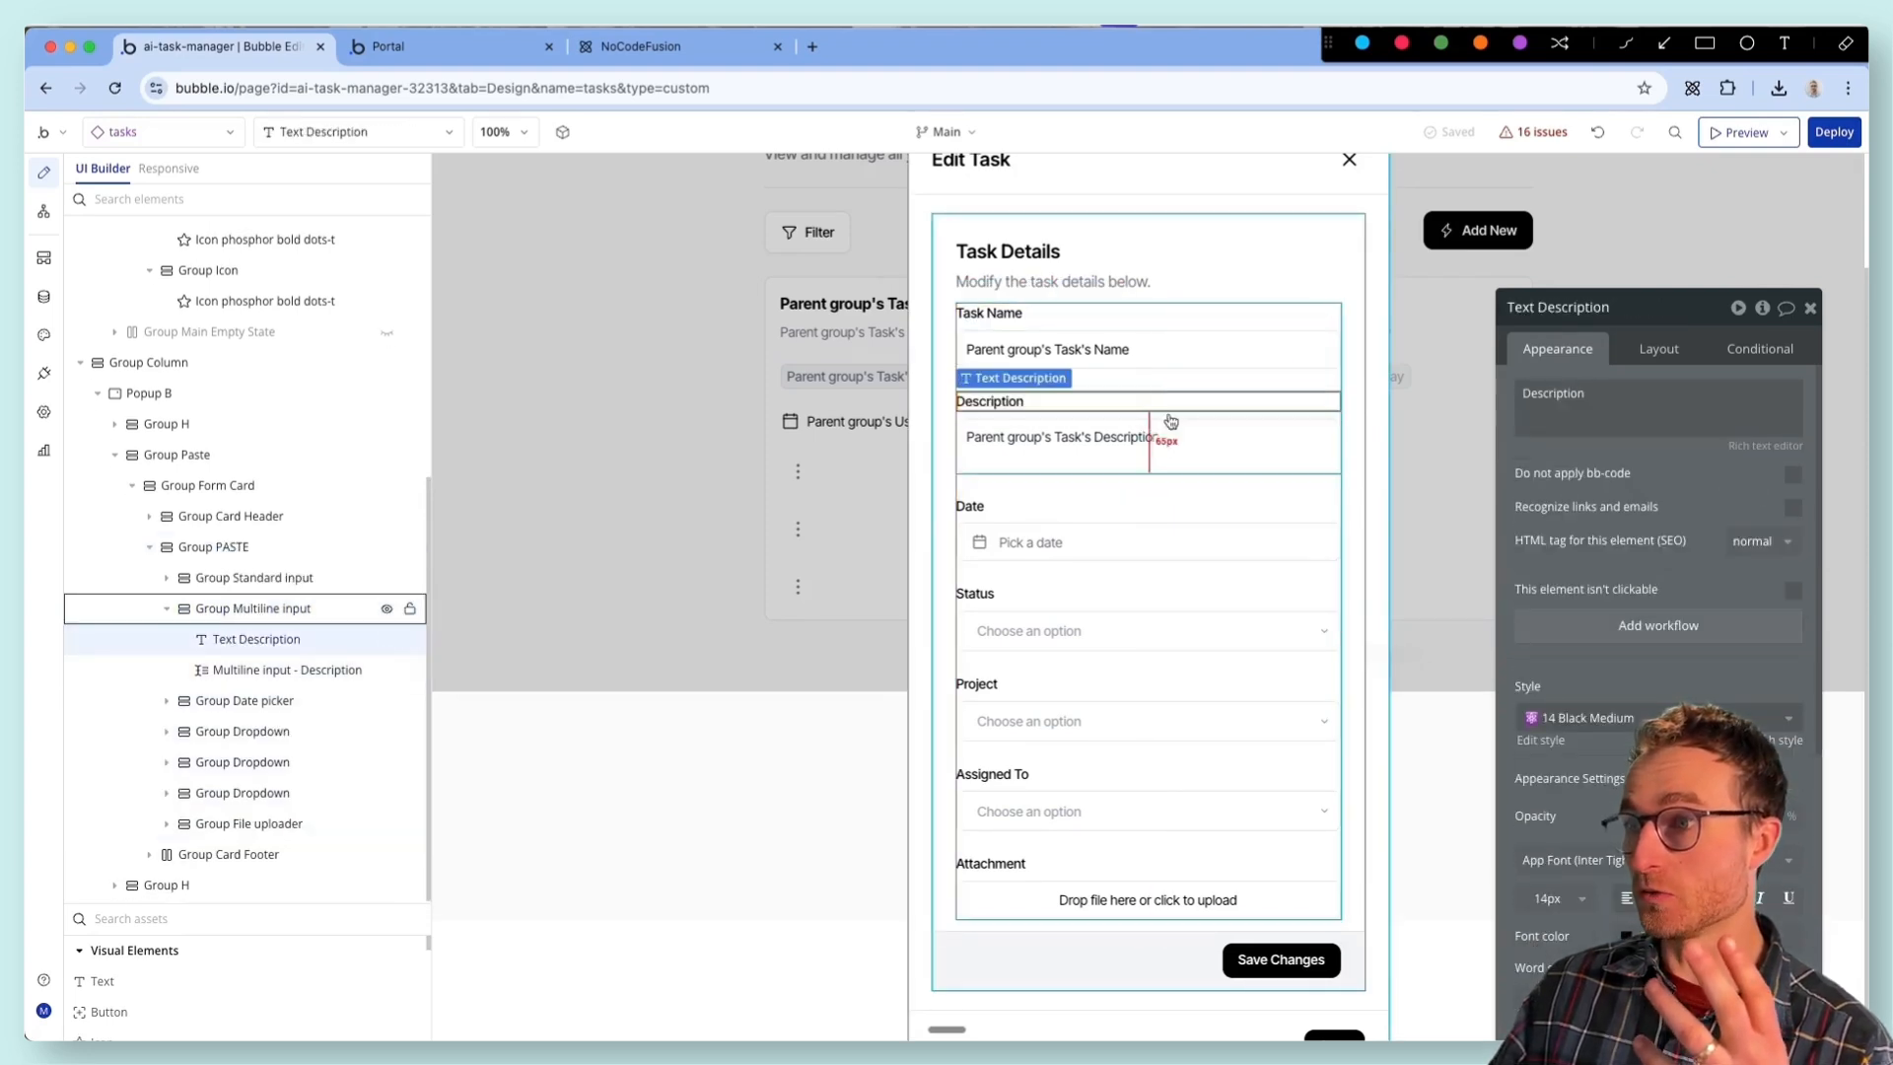
click(1346, 440)
click(1658, 440)
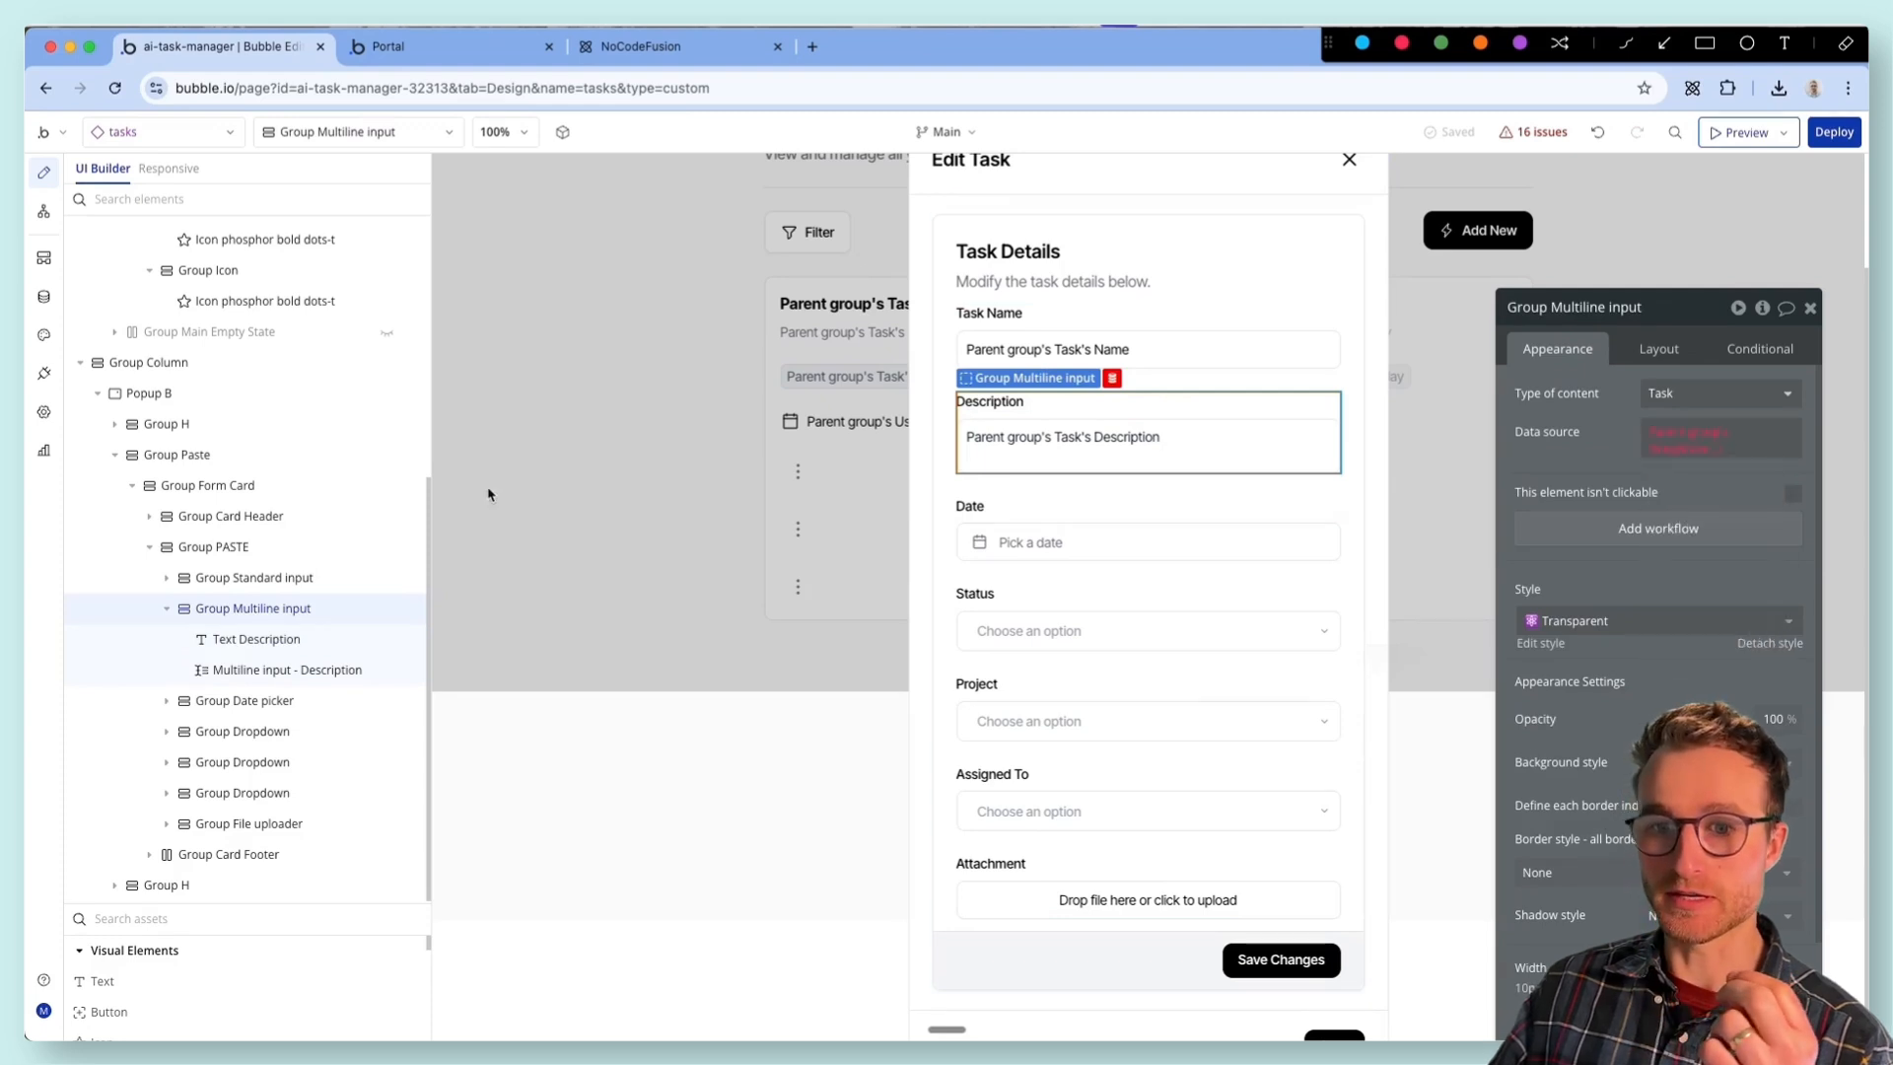
- Set Popup B's type of content to the Task data type
click(264, 395)
drag(1582, 397, 1206, 414)
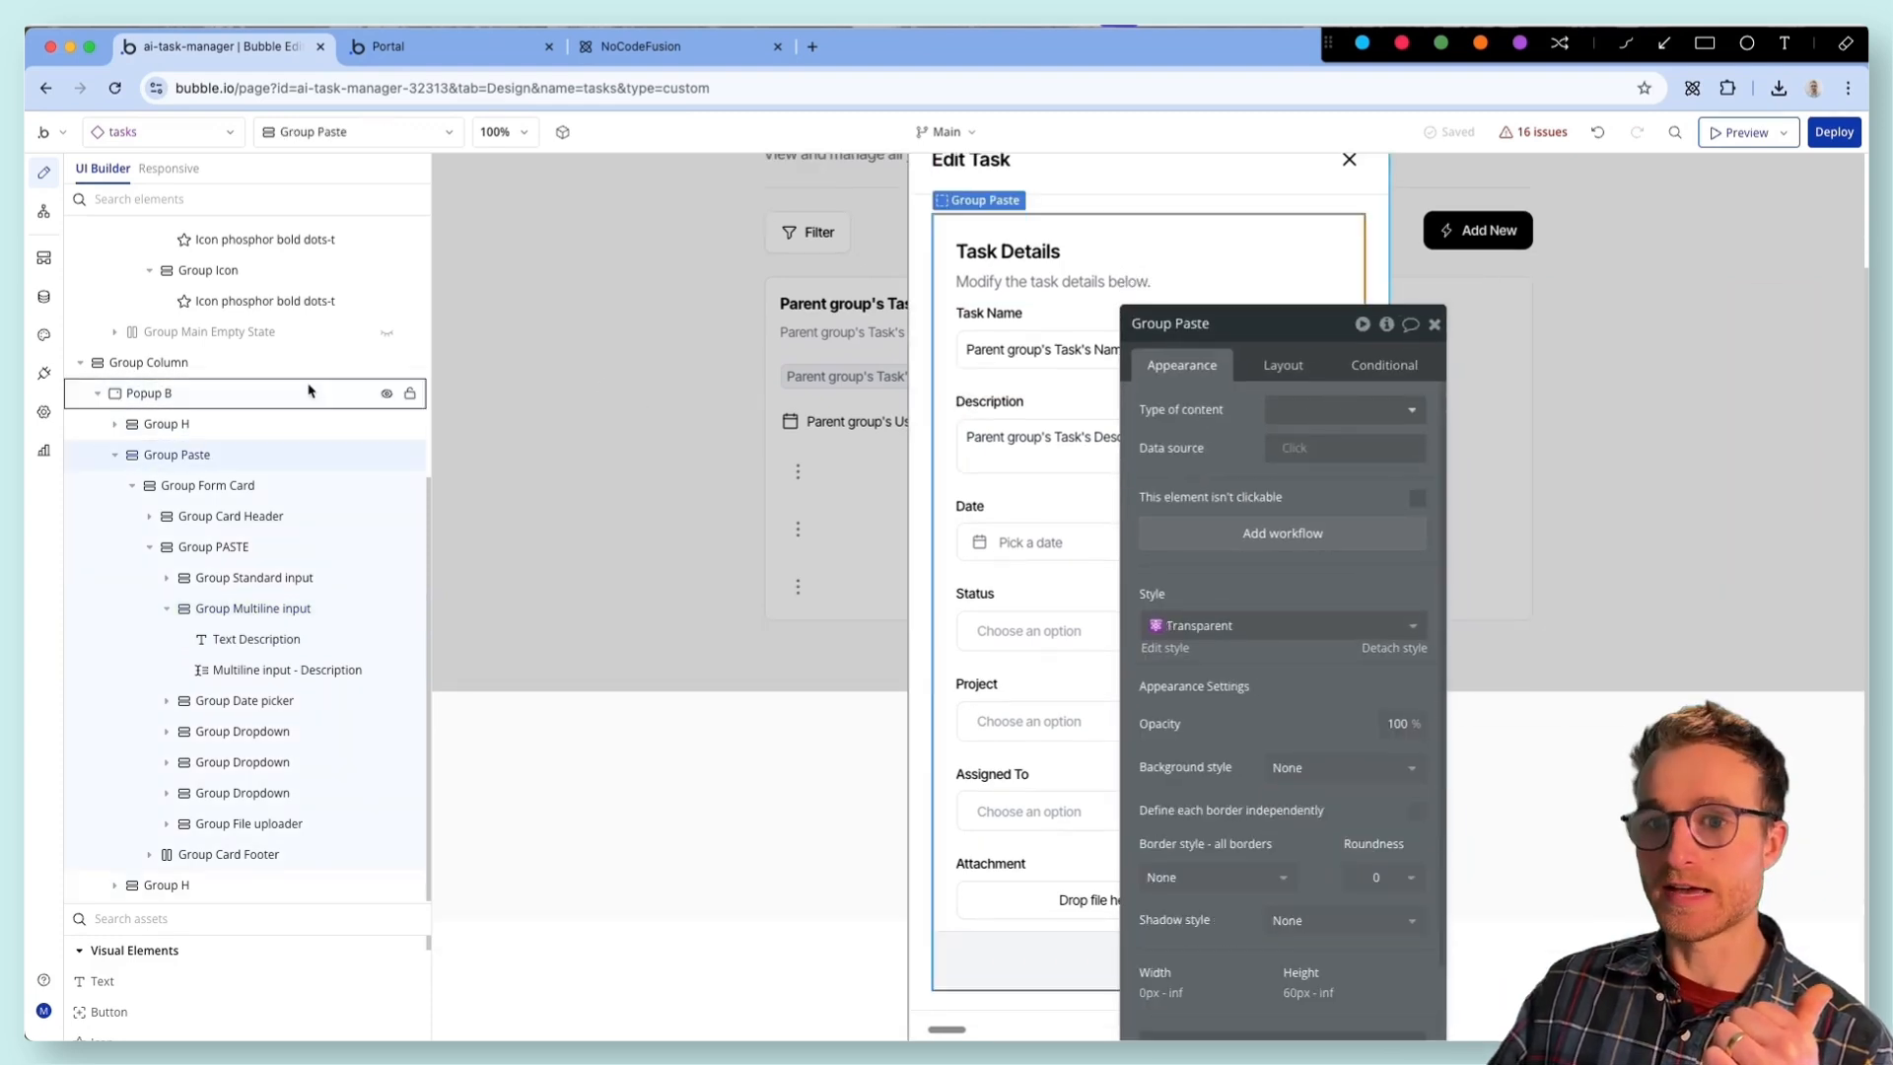
click(1324, 404)
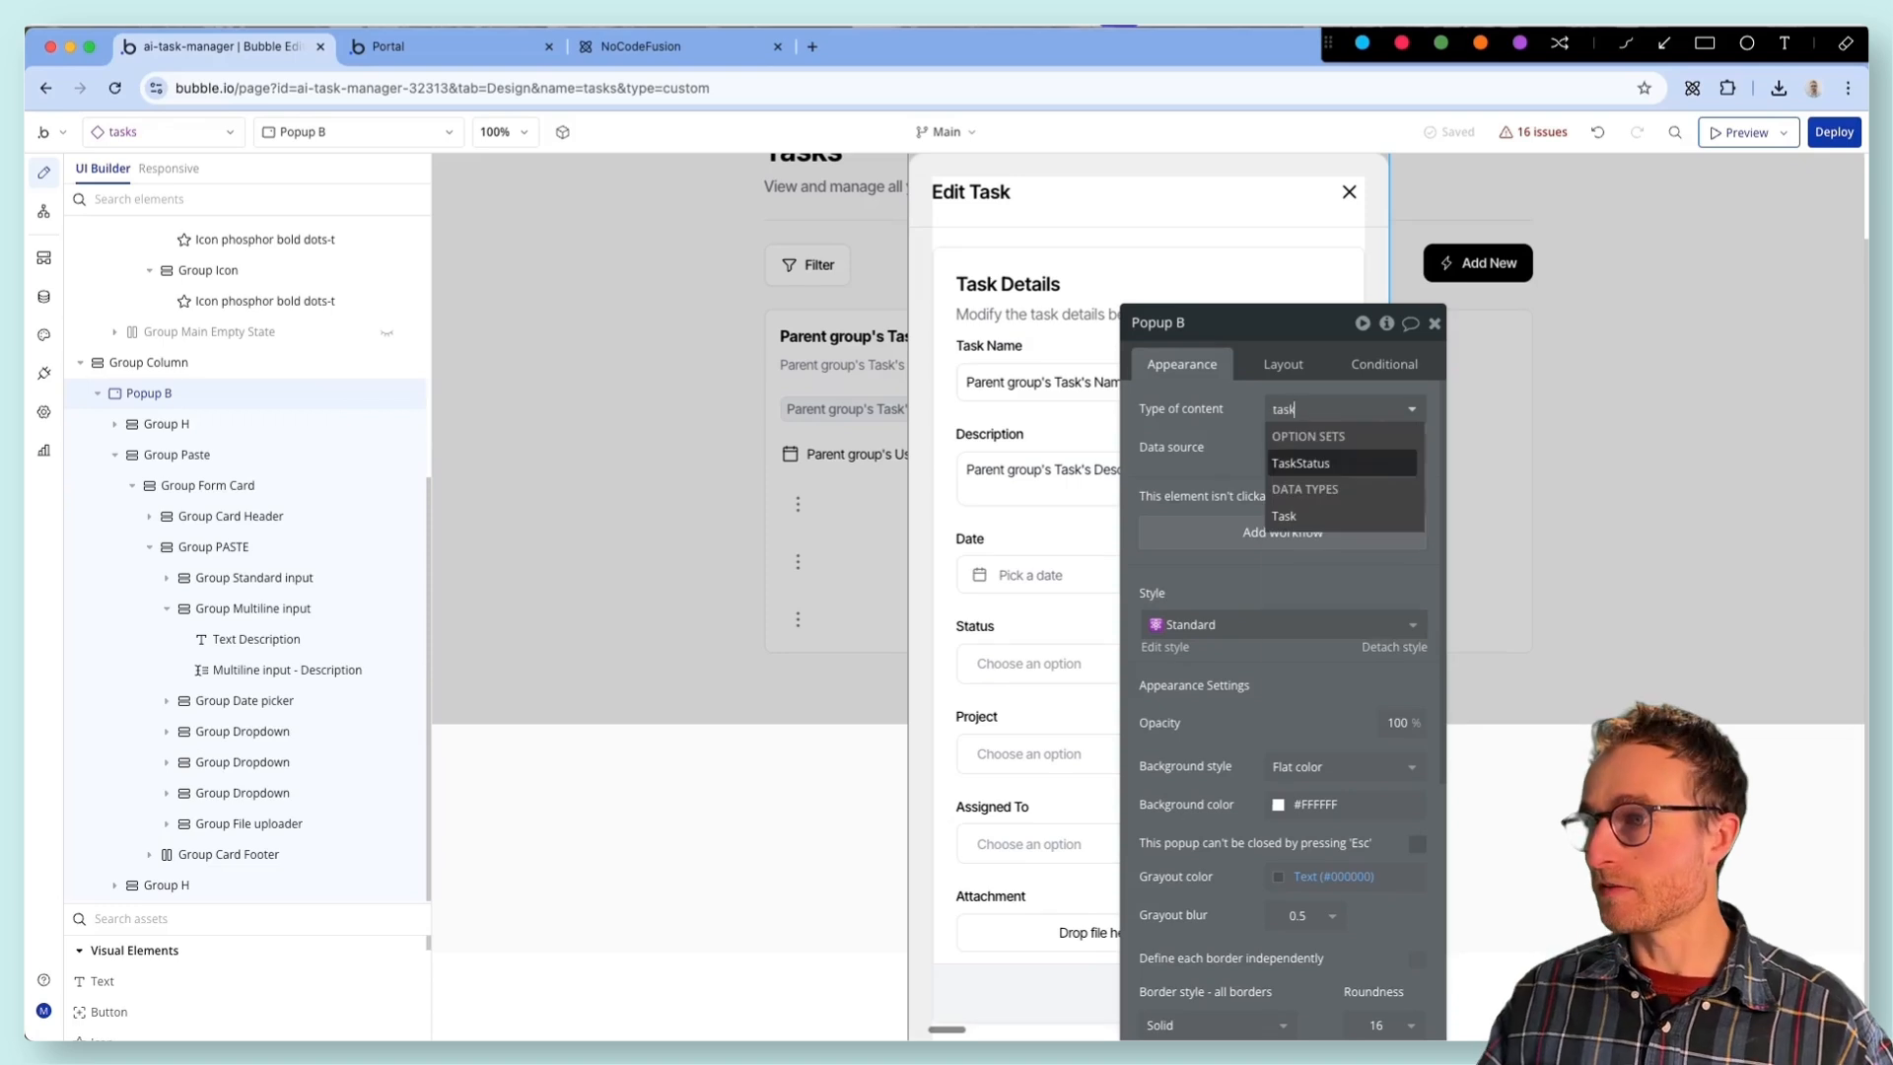
click(1321, 516)
drag(1233, 469, 1495, 537)
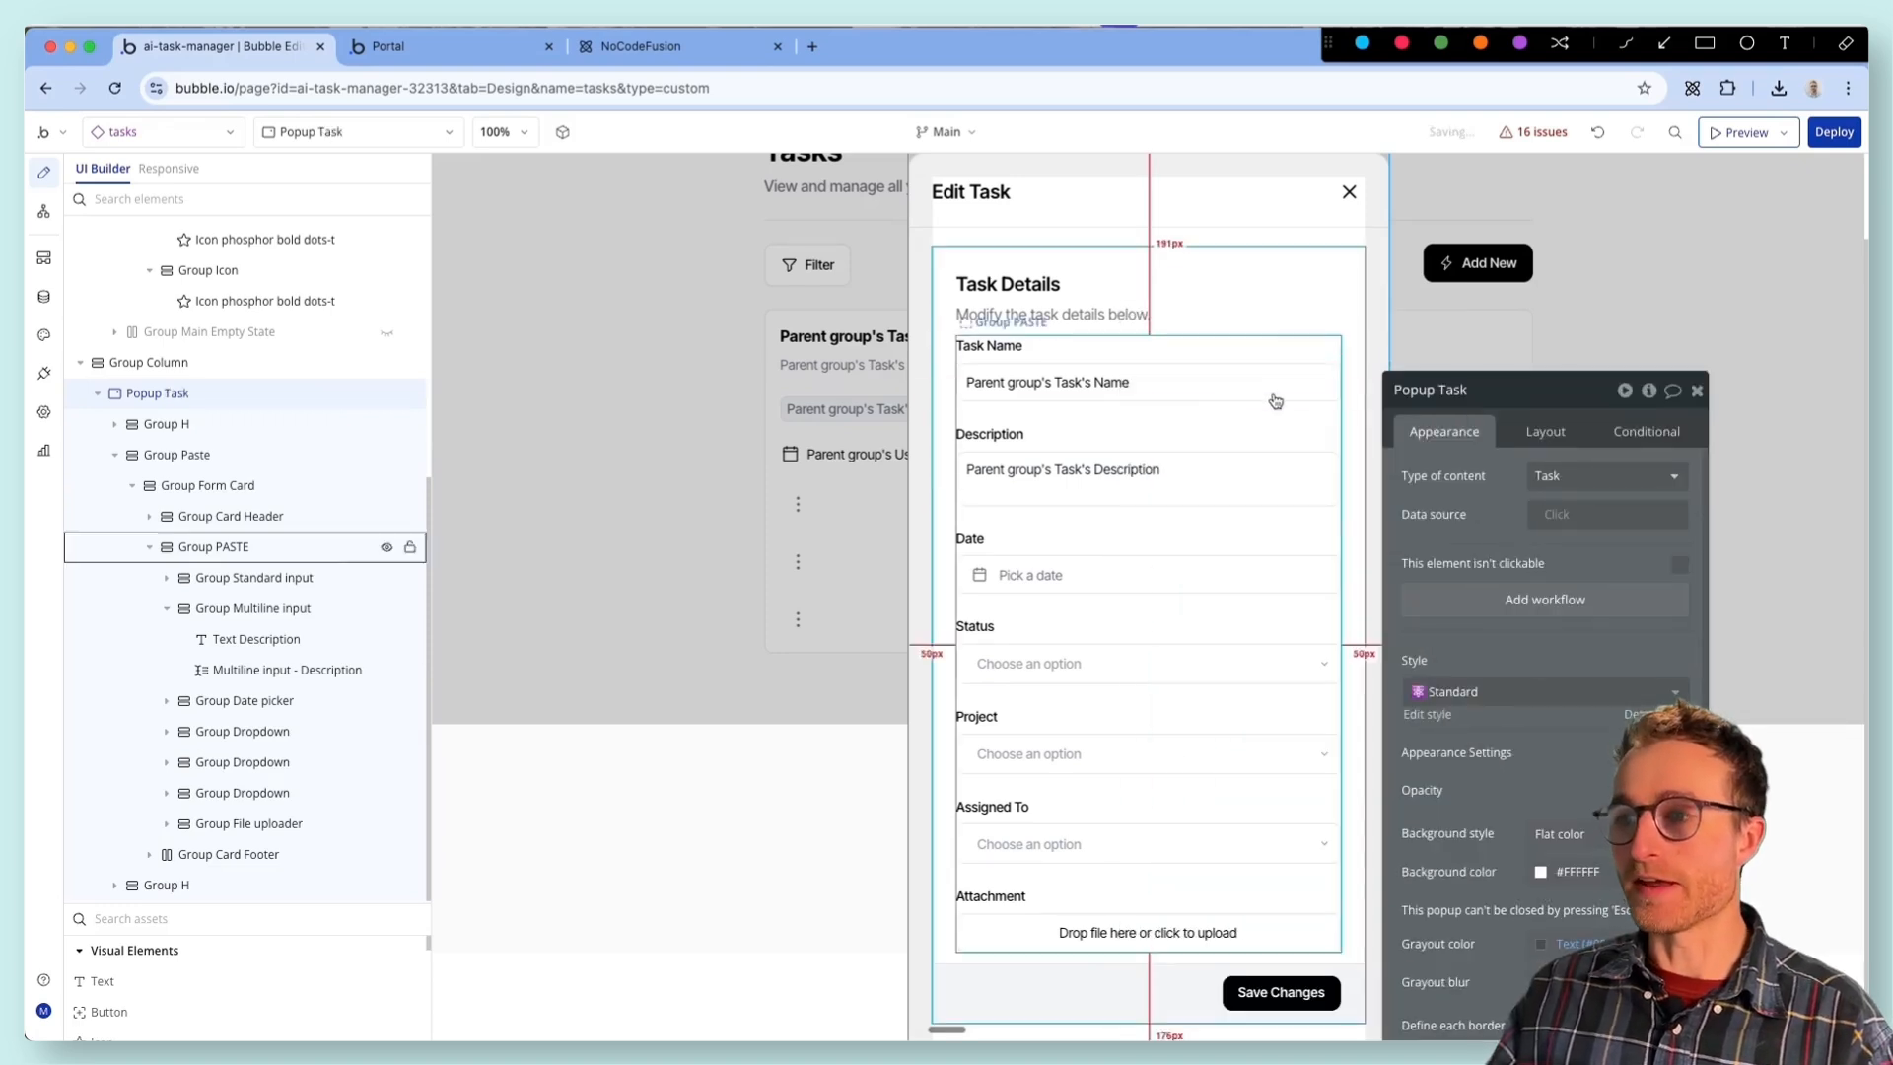
- Set the data source of Group Standard input, which holds the Task Name field, to Popup Task's Task
click(1139, 367)
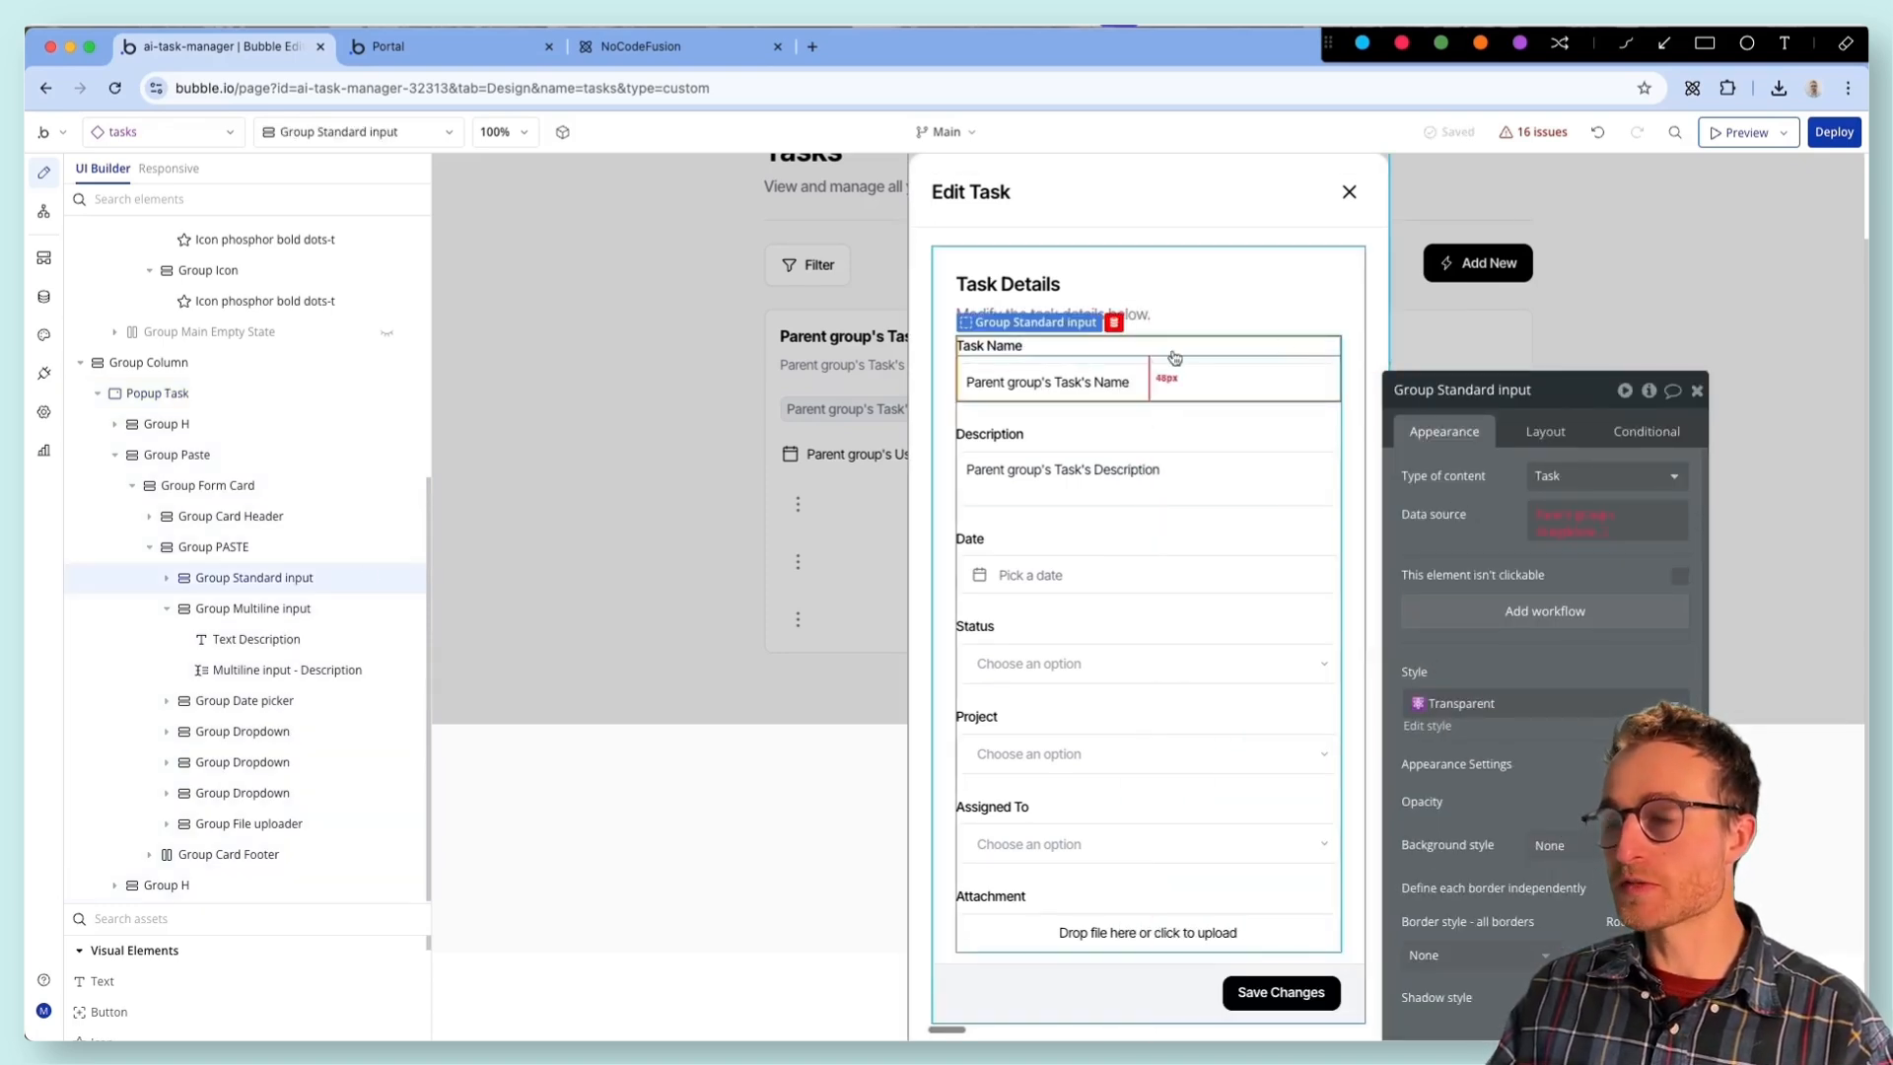
drag(1446, 480, 1371, 440)
click(1471, 473)
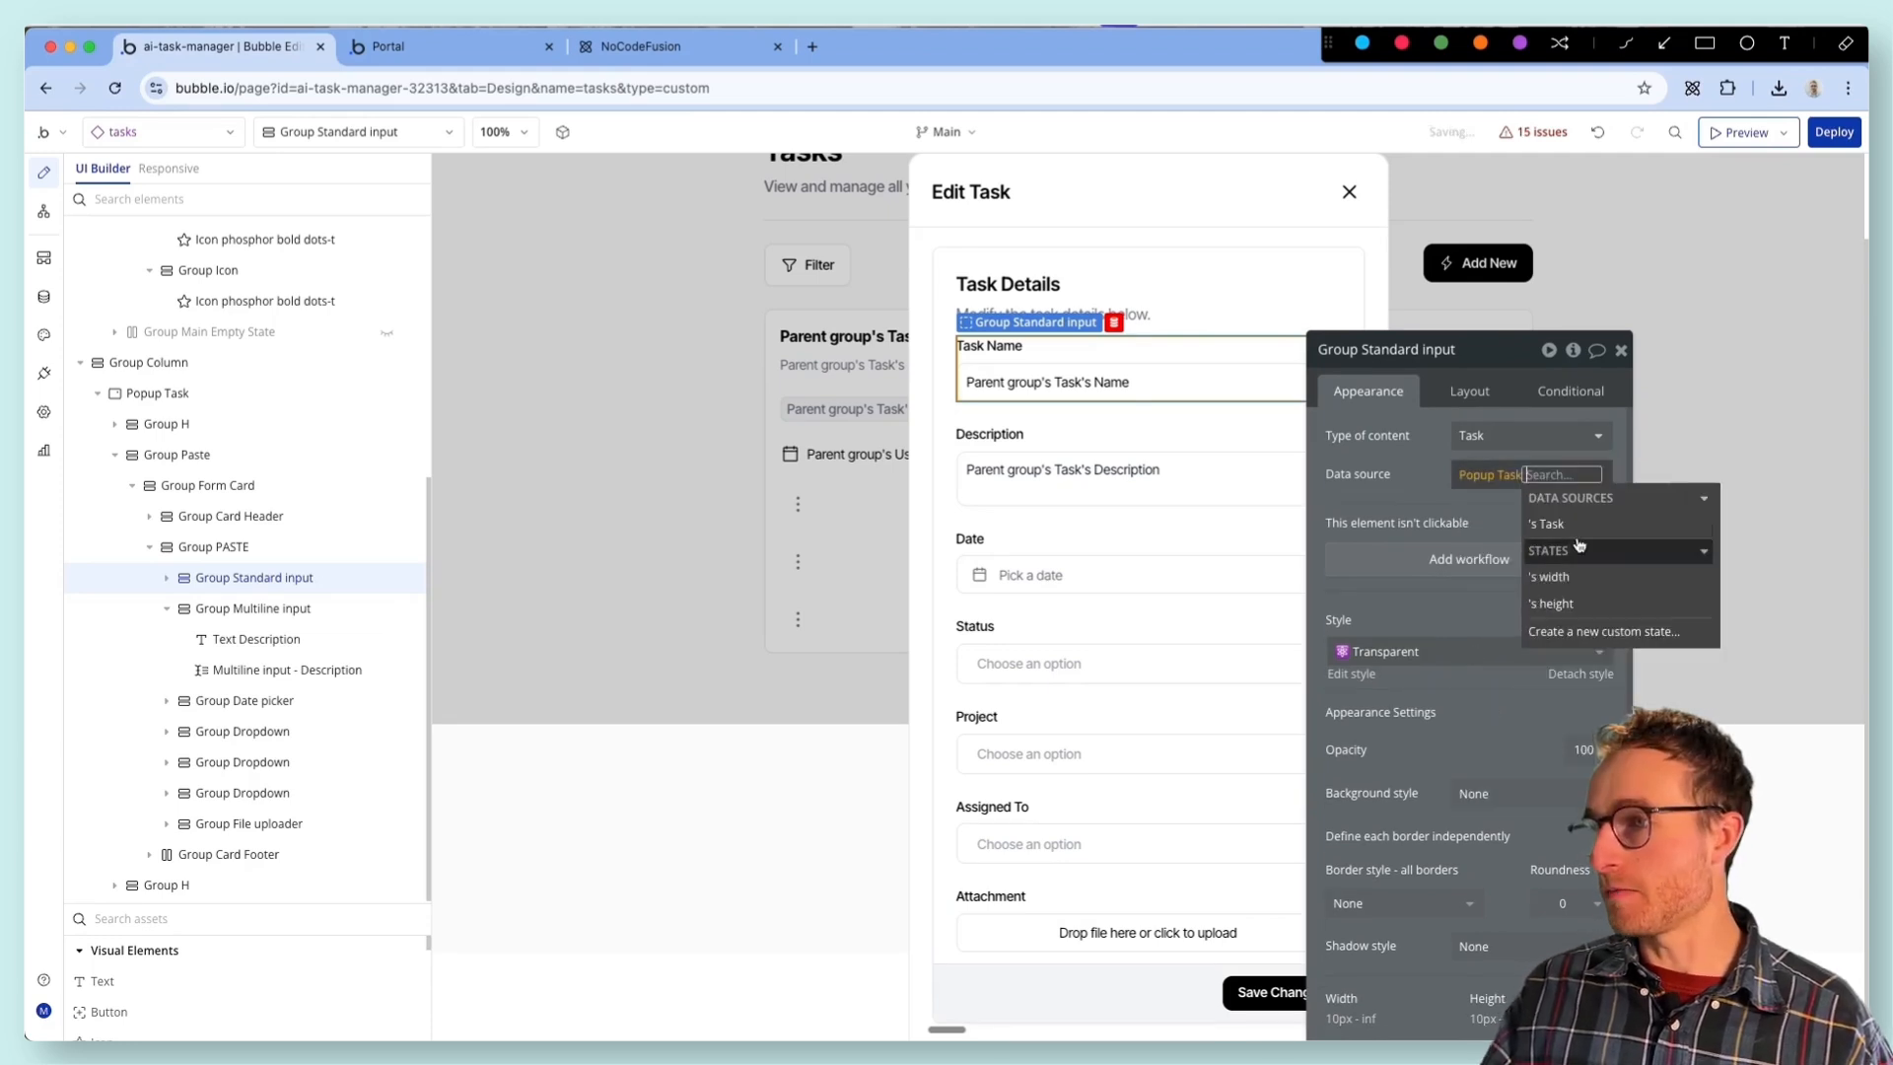
click(1571, 524)
click(1382, 469)
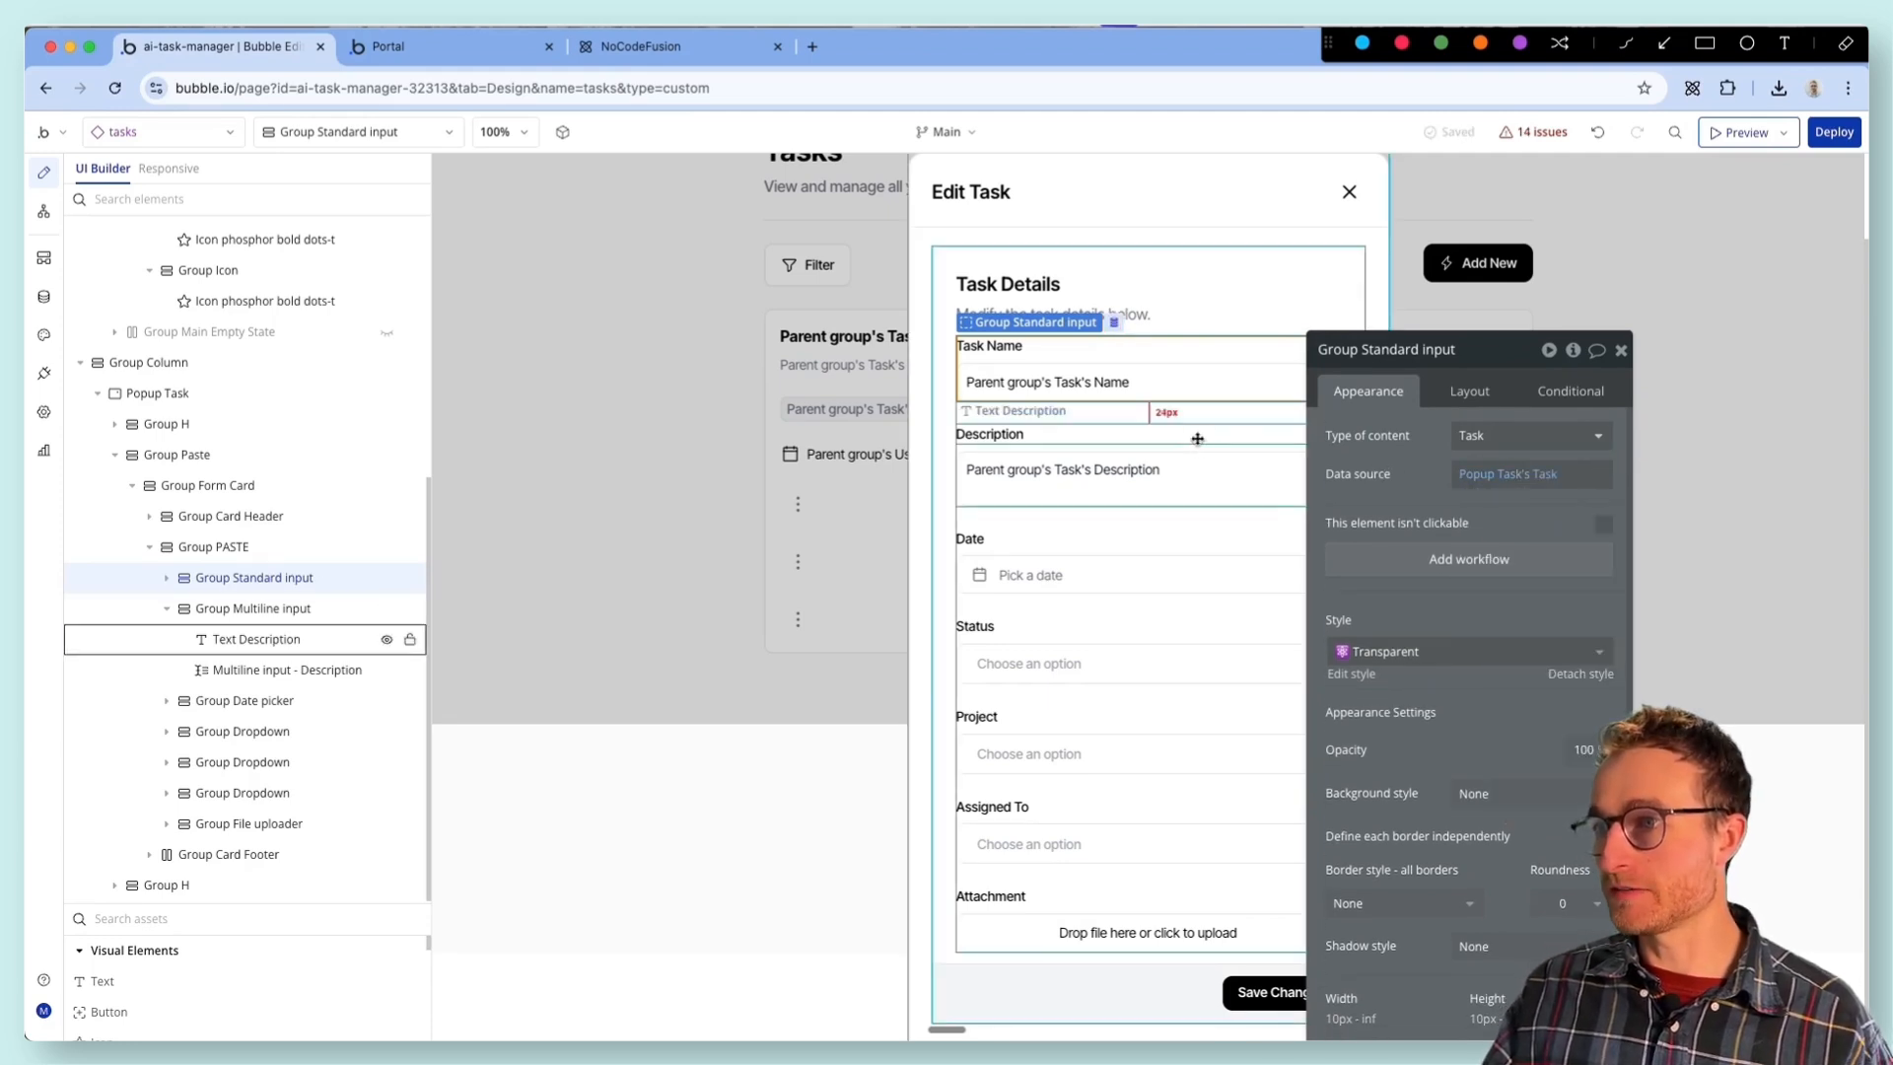
click(1173, 384)
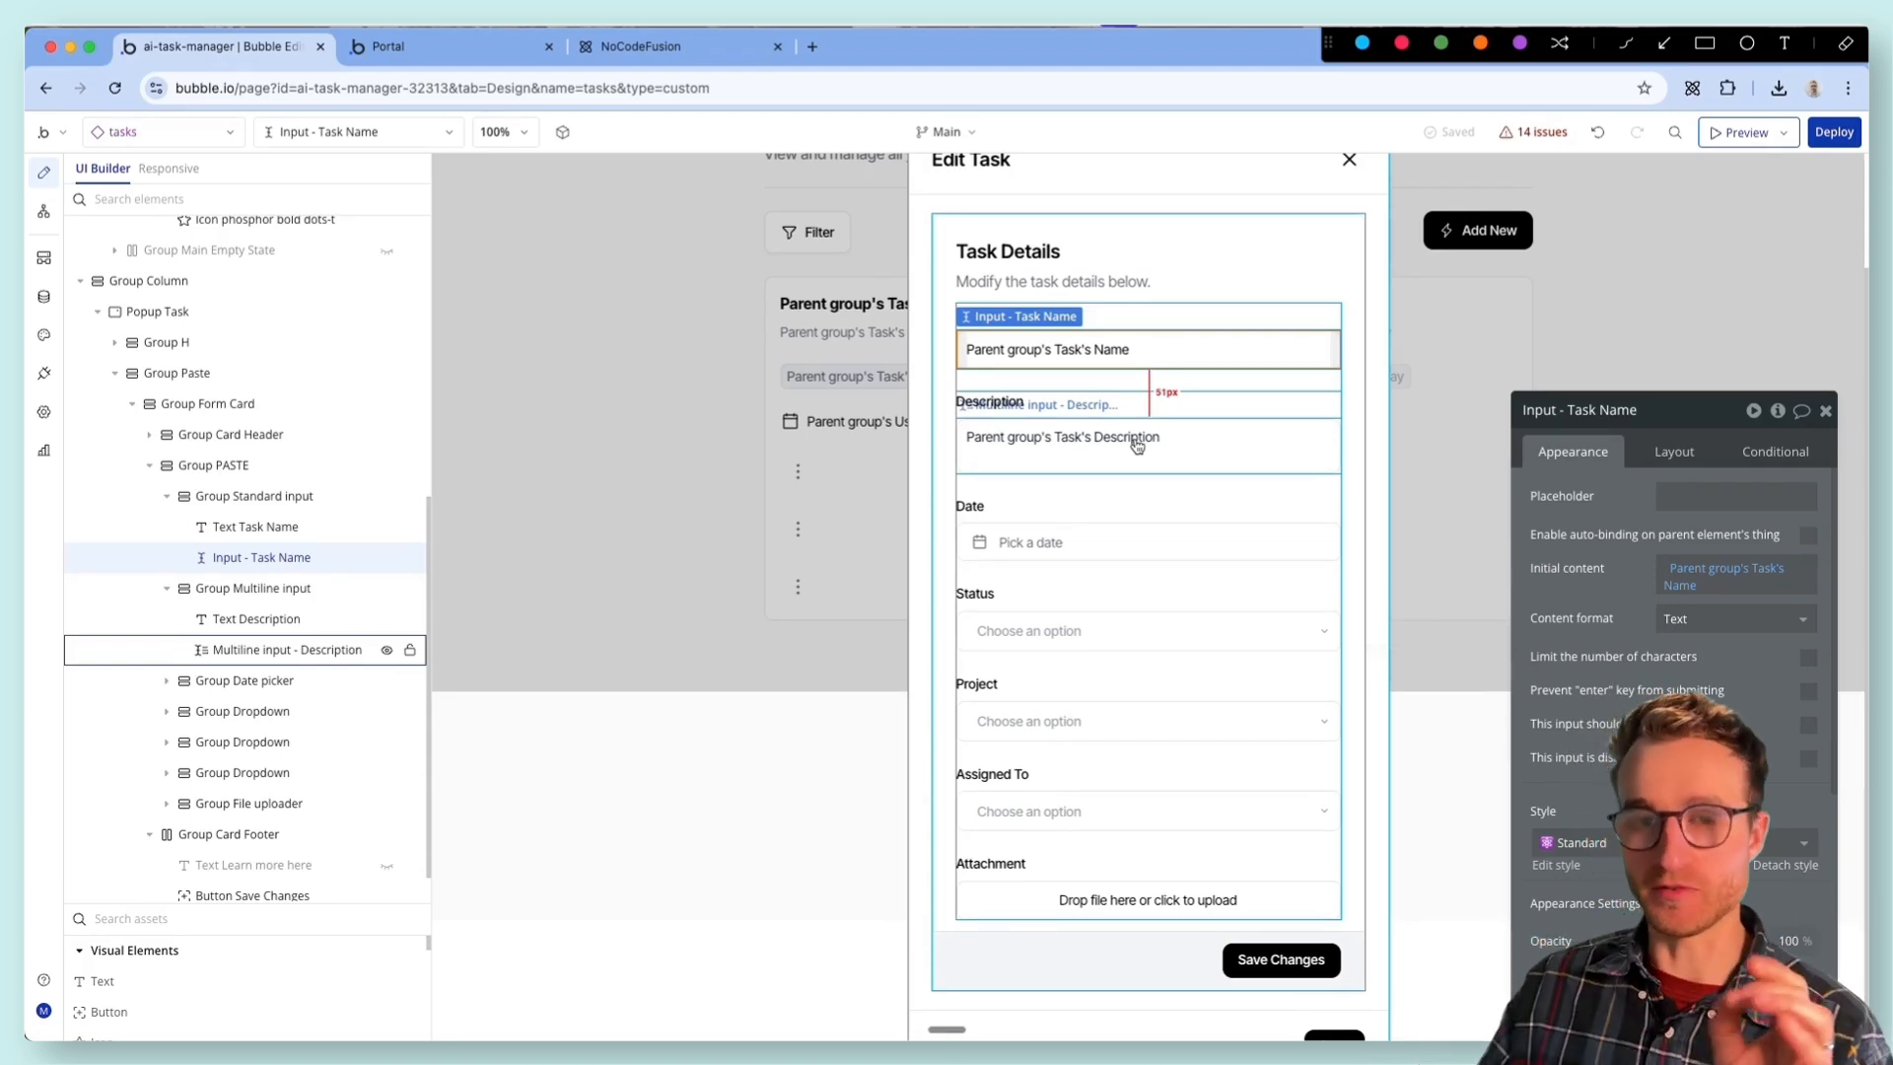
click(1280, 959)
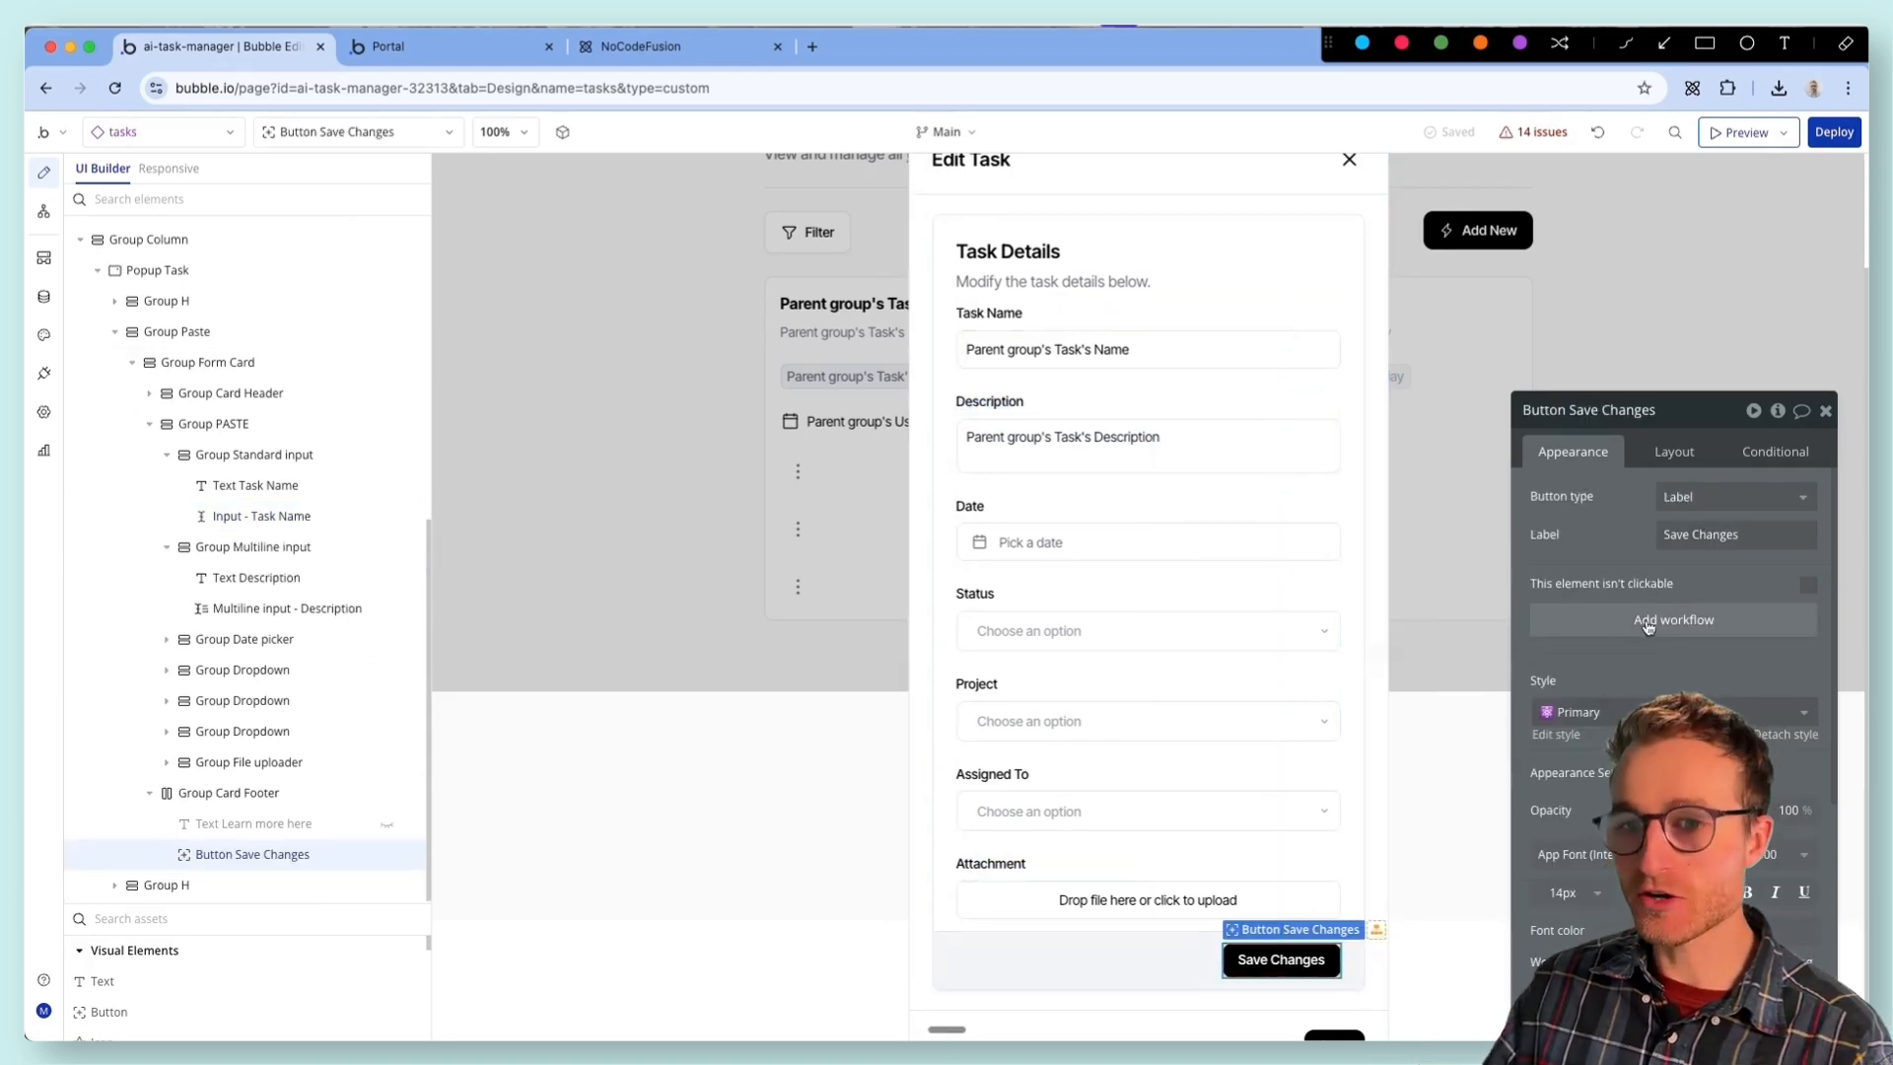
click(1650, 621)
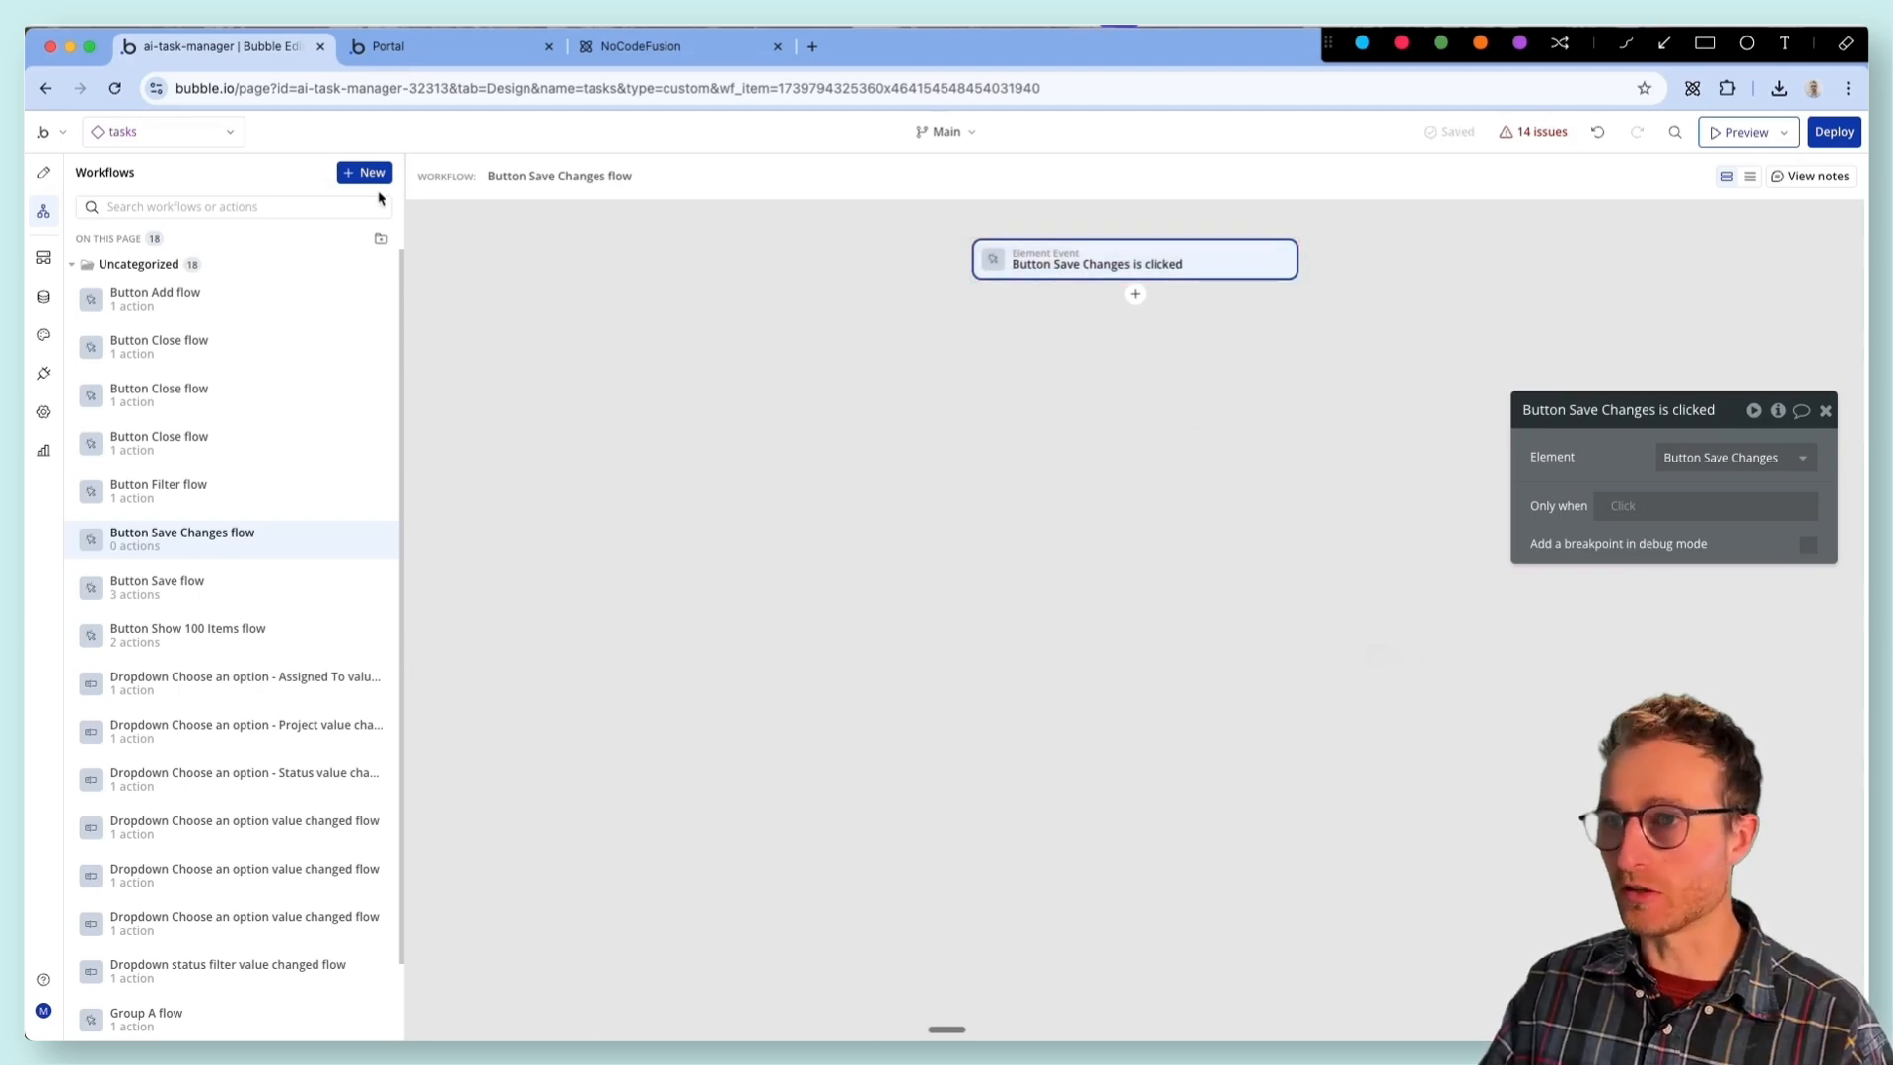
click(371, 541)
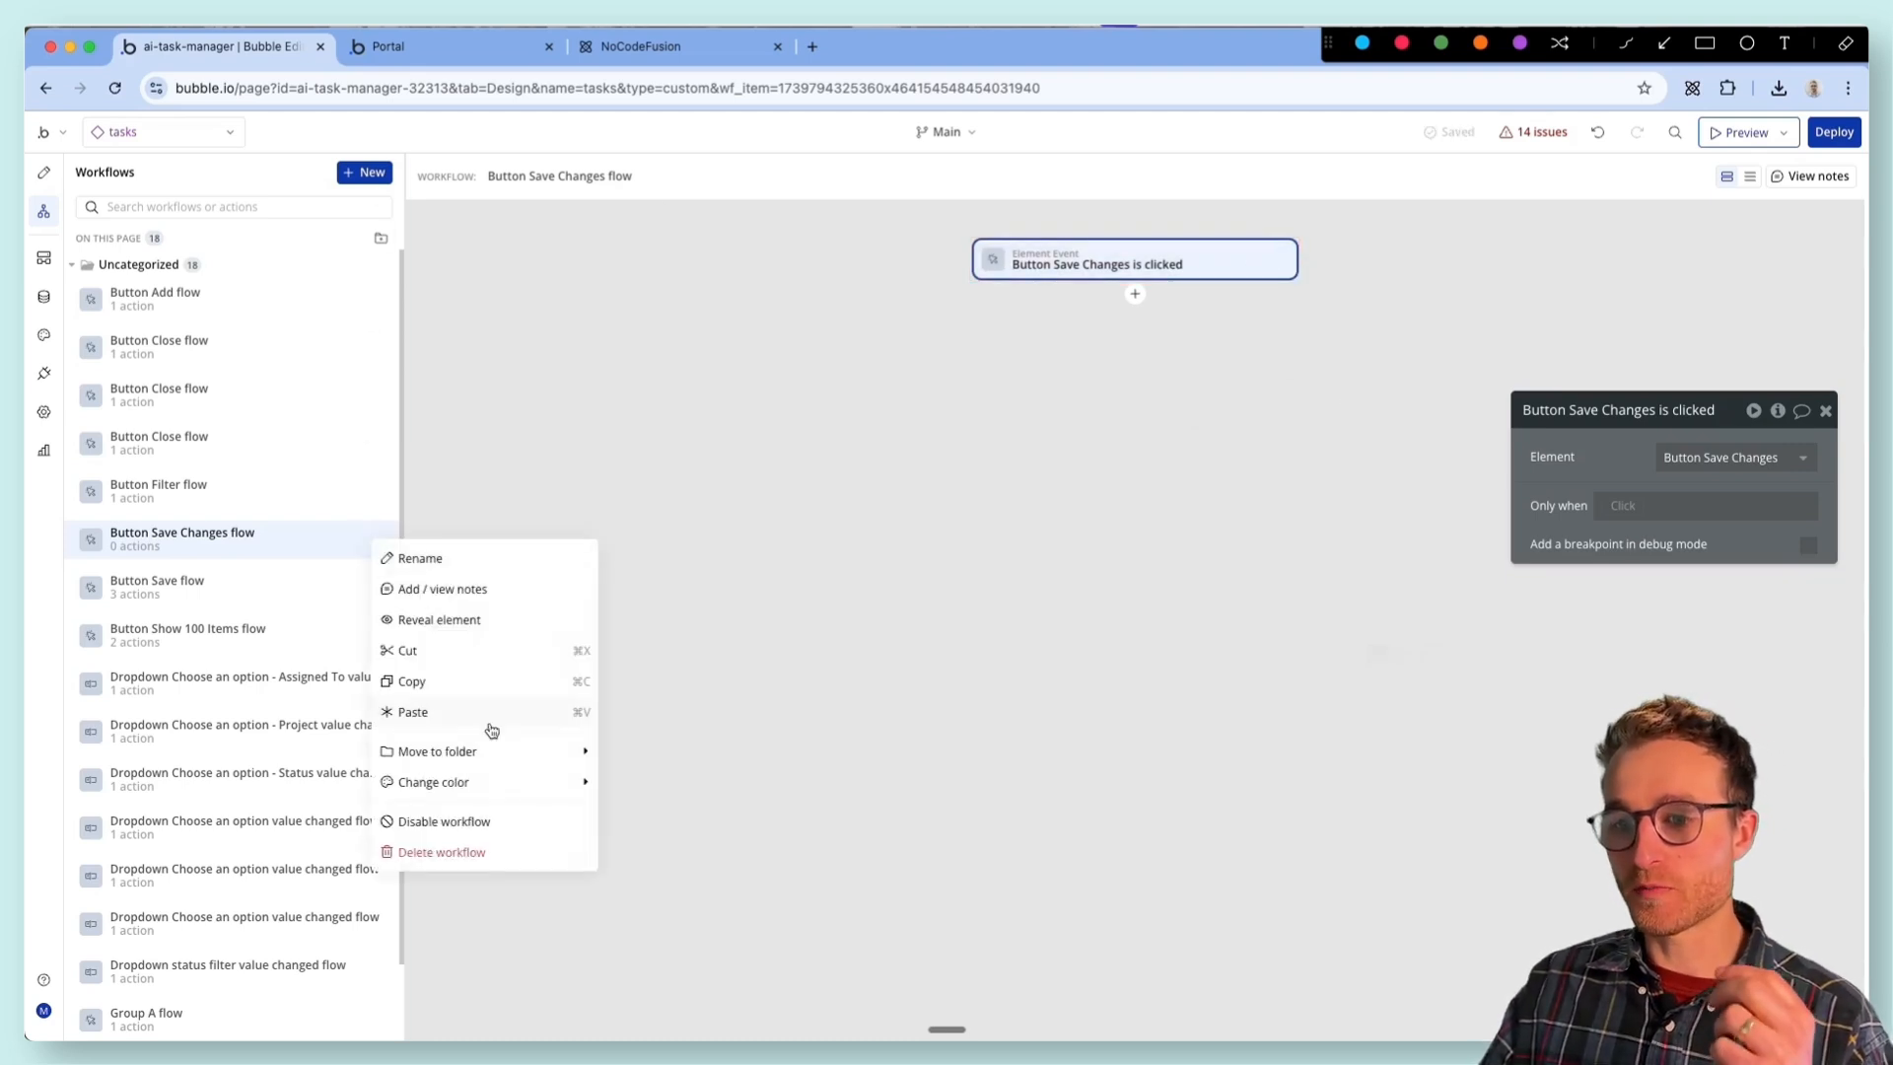
click(460, 854)
click(1097, 626)
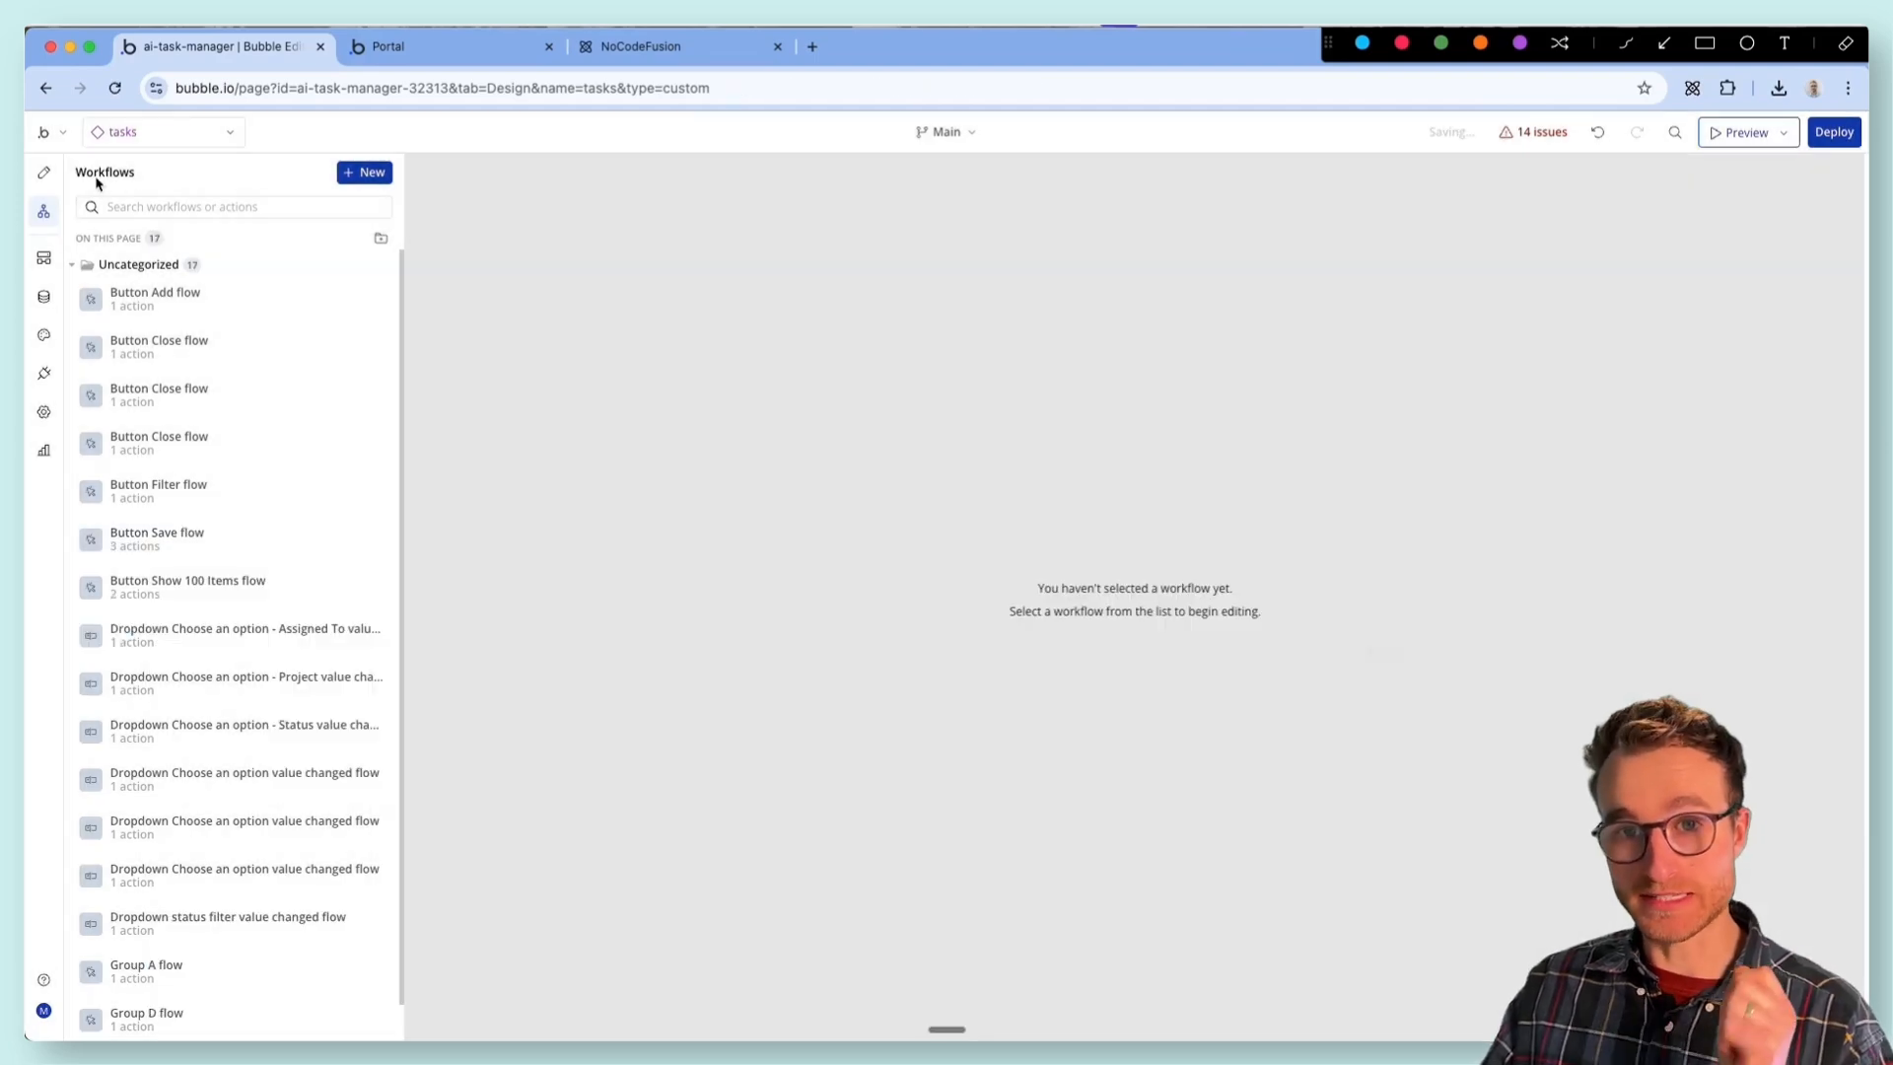
click(43, 172)
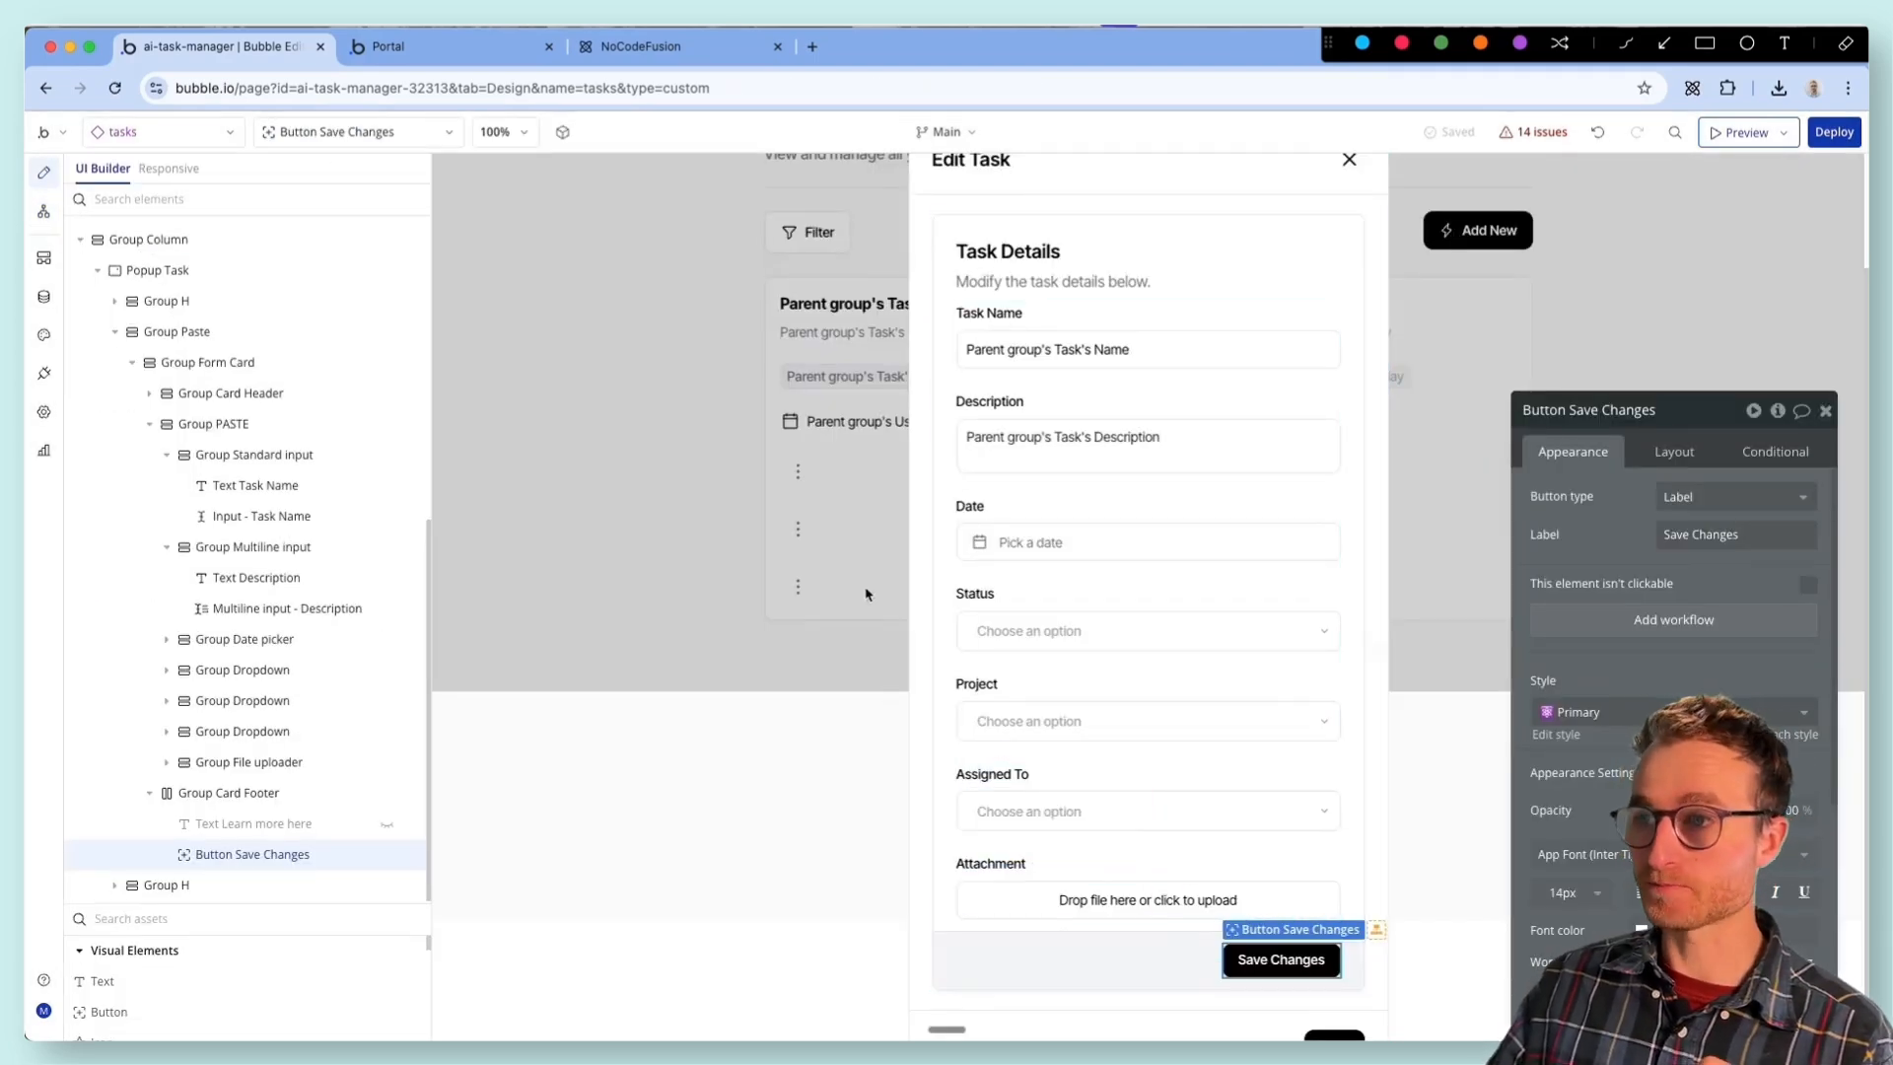
- Delete the Group Column that contains Popup Task from the tasks element
click(941, 414)
click(925, 386)
click(168, 525)
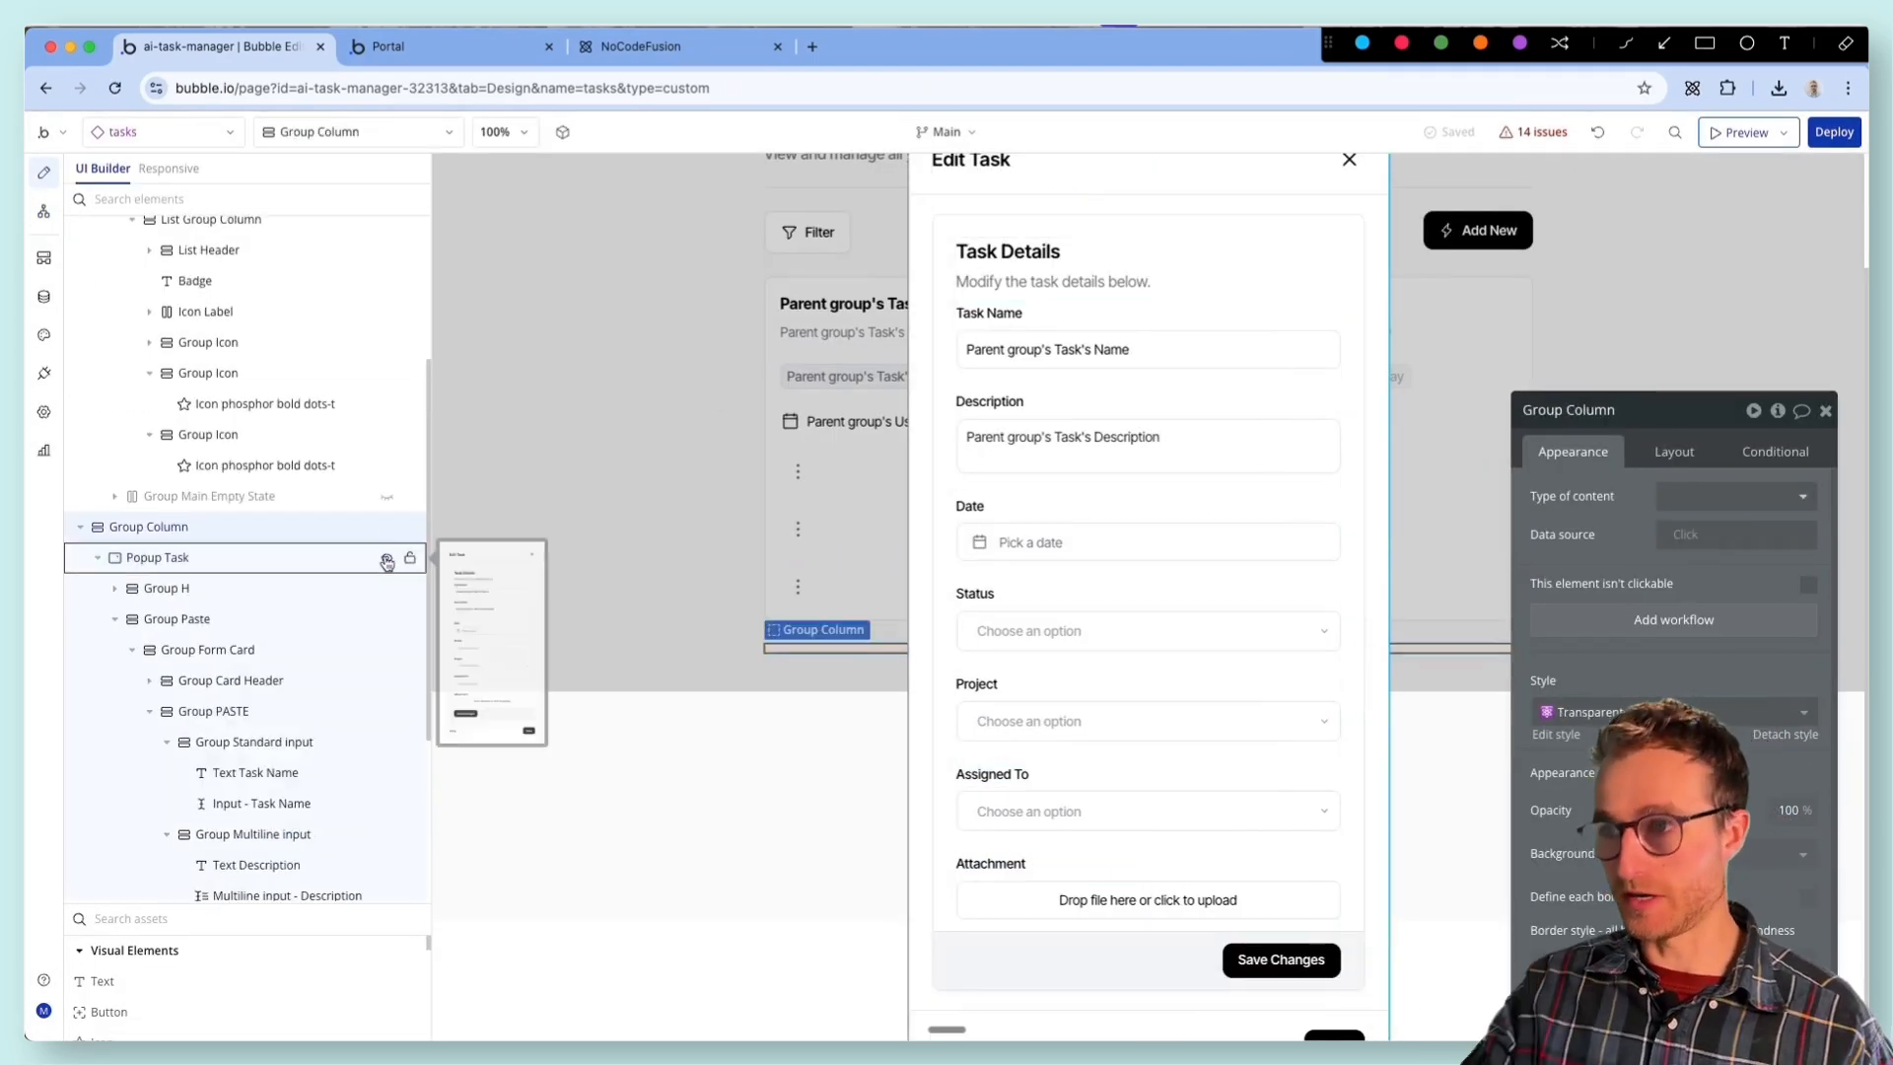
key(Delete)
- Delete all three three-dot Group Icon elements from the task card in the repeating group
click(814, 726)
key(Delete)
click(814, 665)
key(Delete)
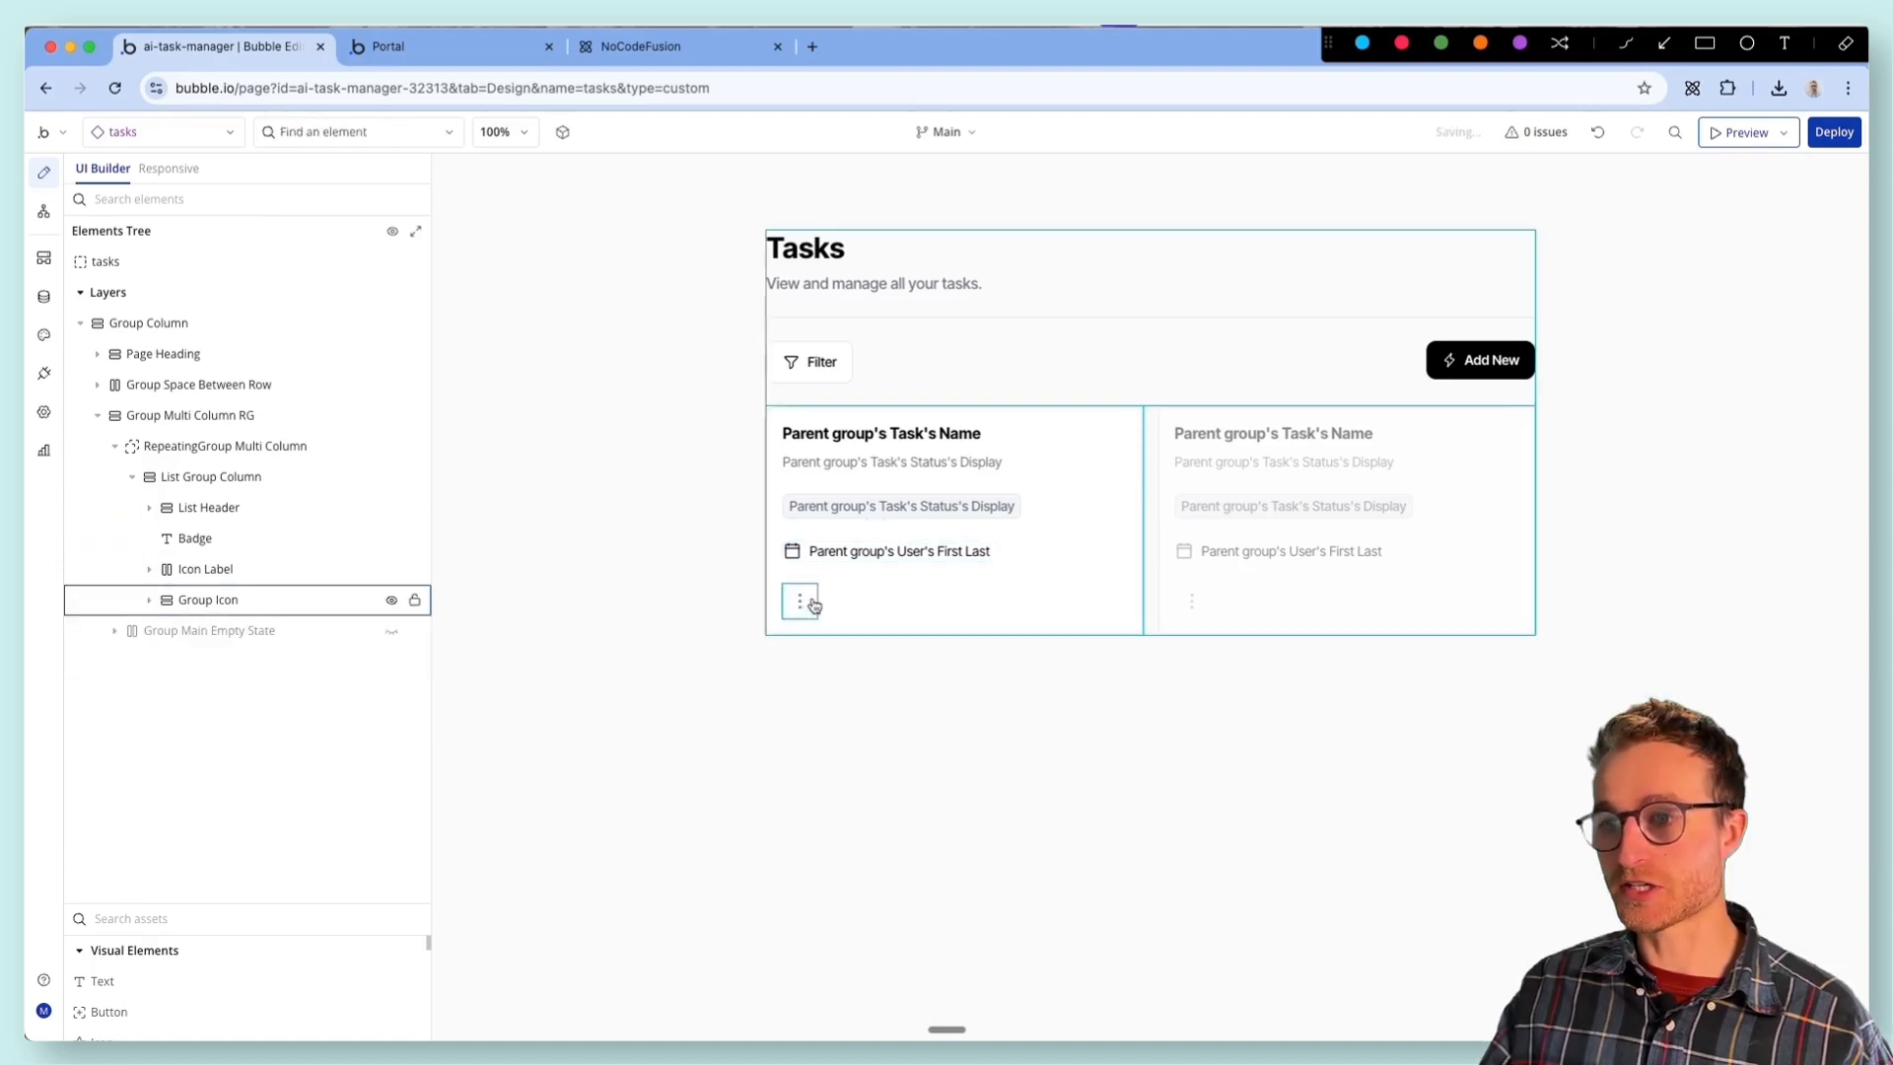
click(810, 599)
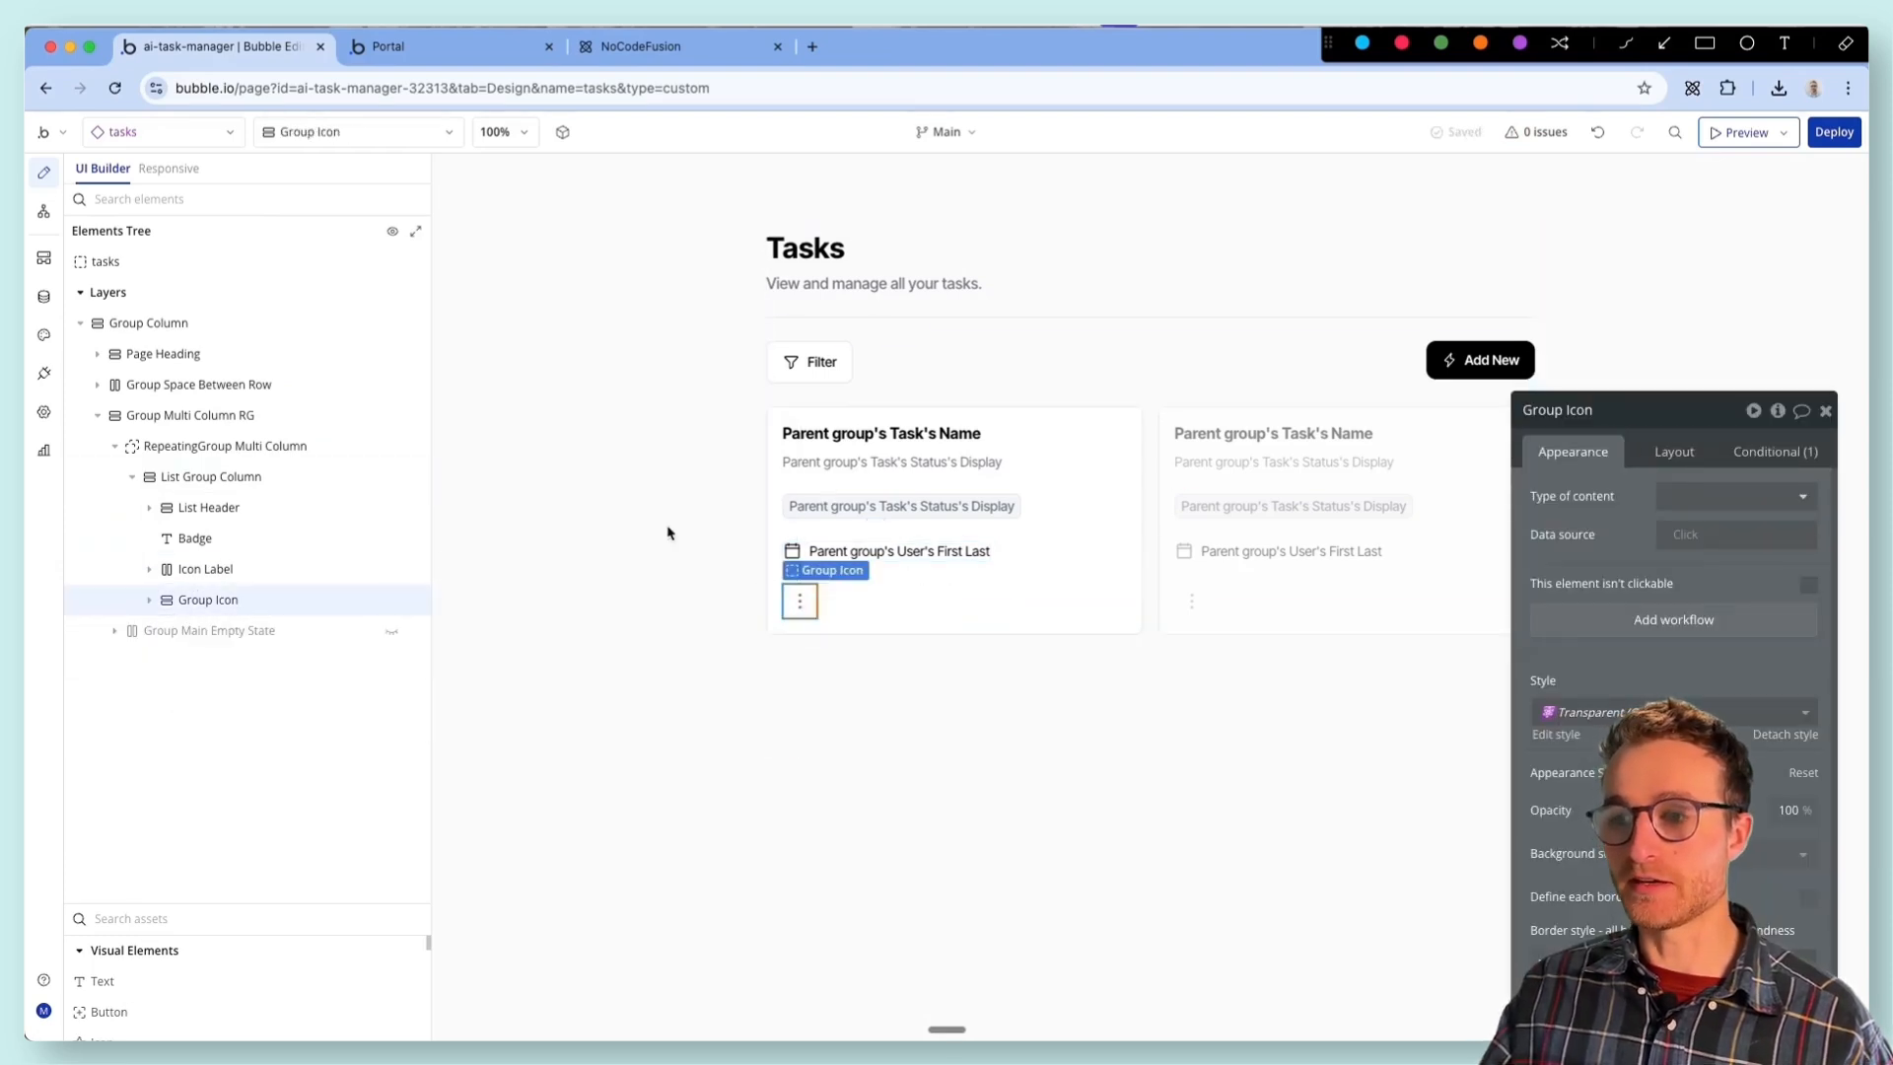
key(Delete)
- Find the Focus menu task reusable element and place it below the assignee line in the task card
click(226, 127)
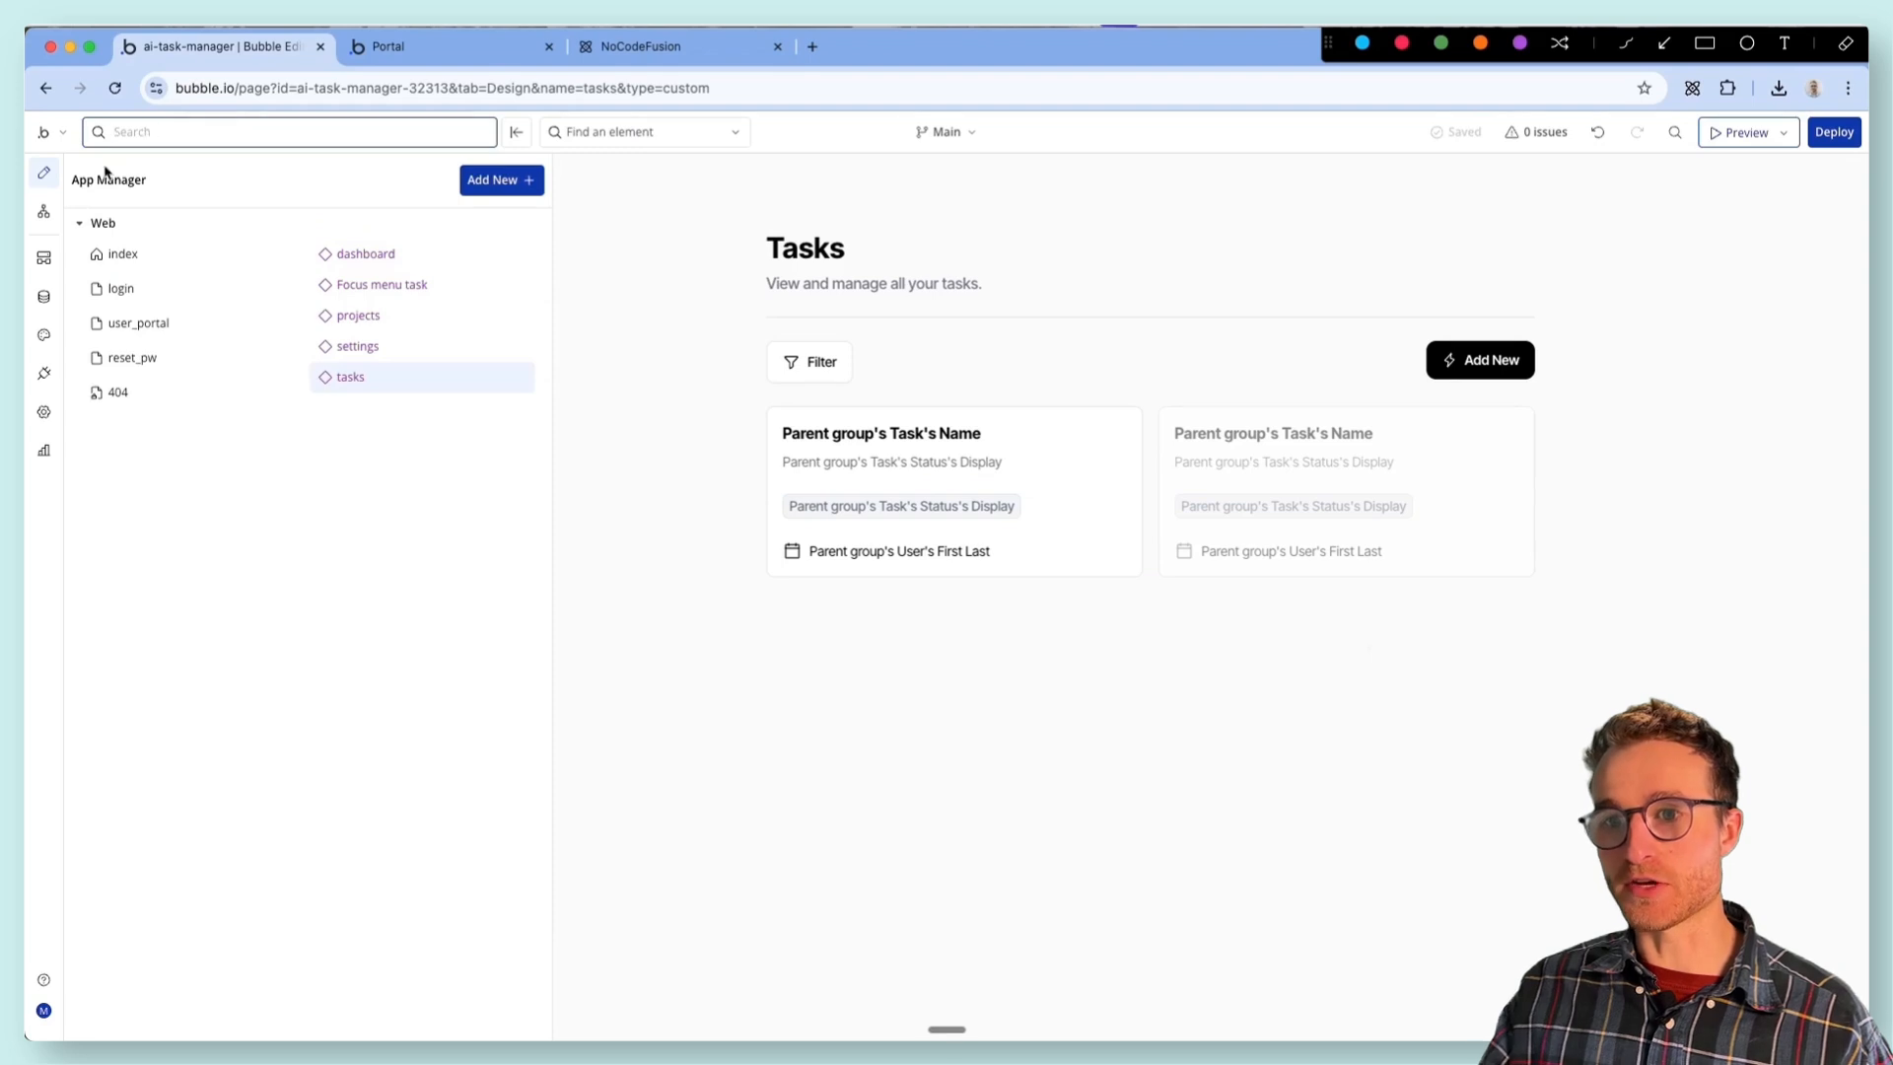
click(646, 697)
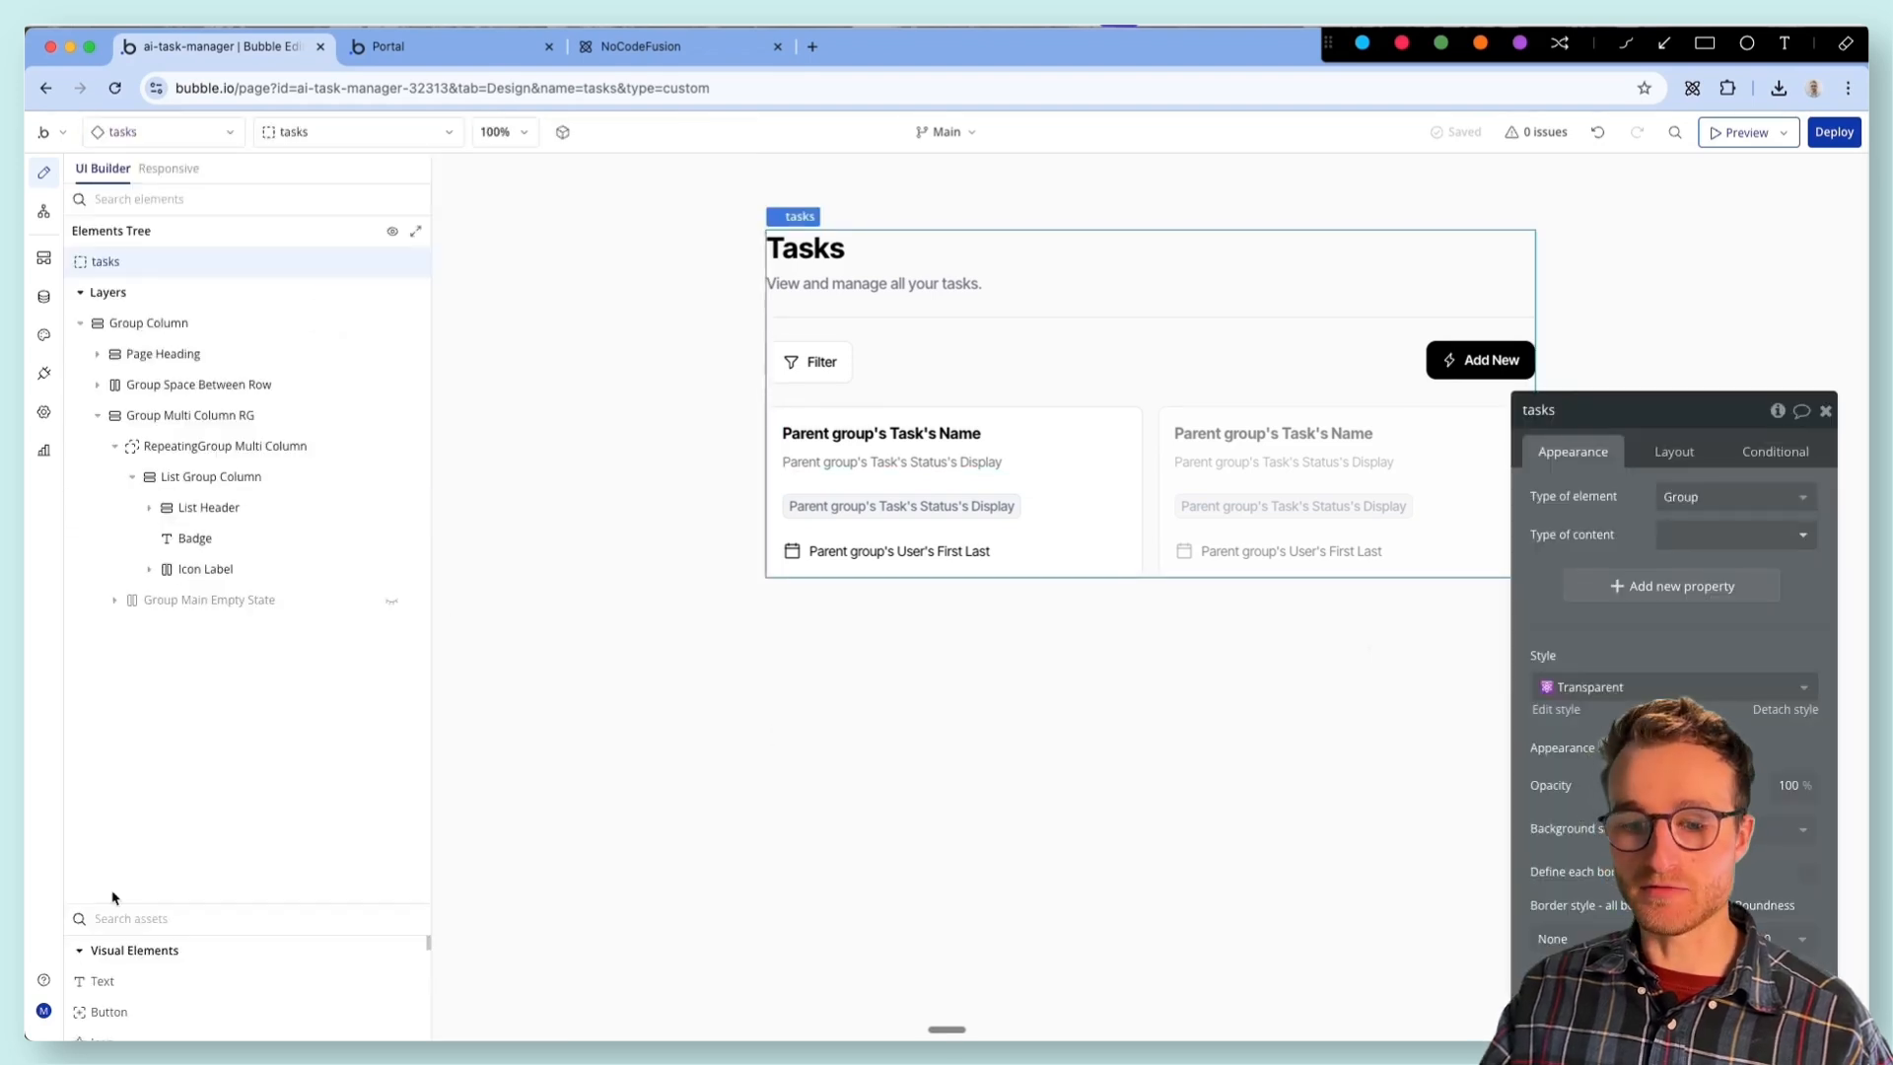
text(menu)
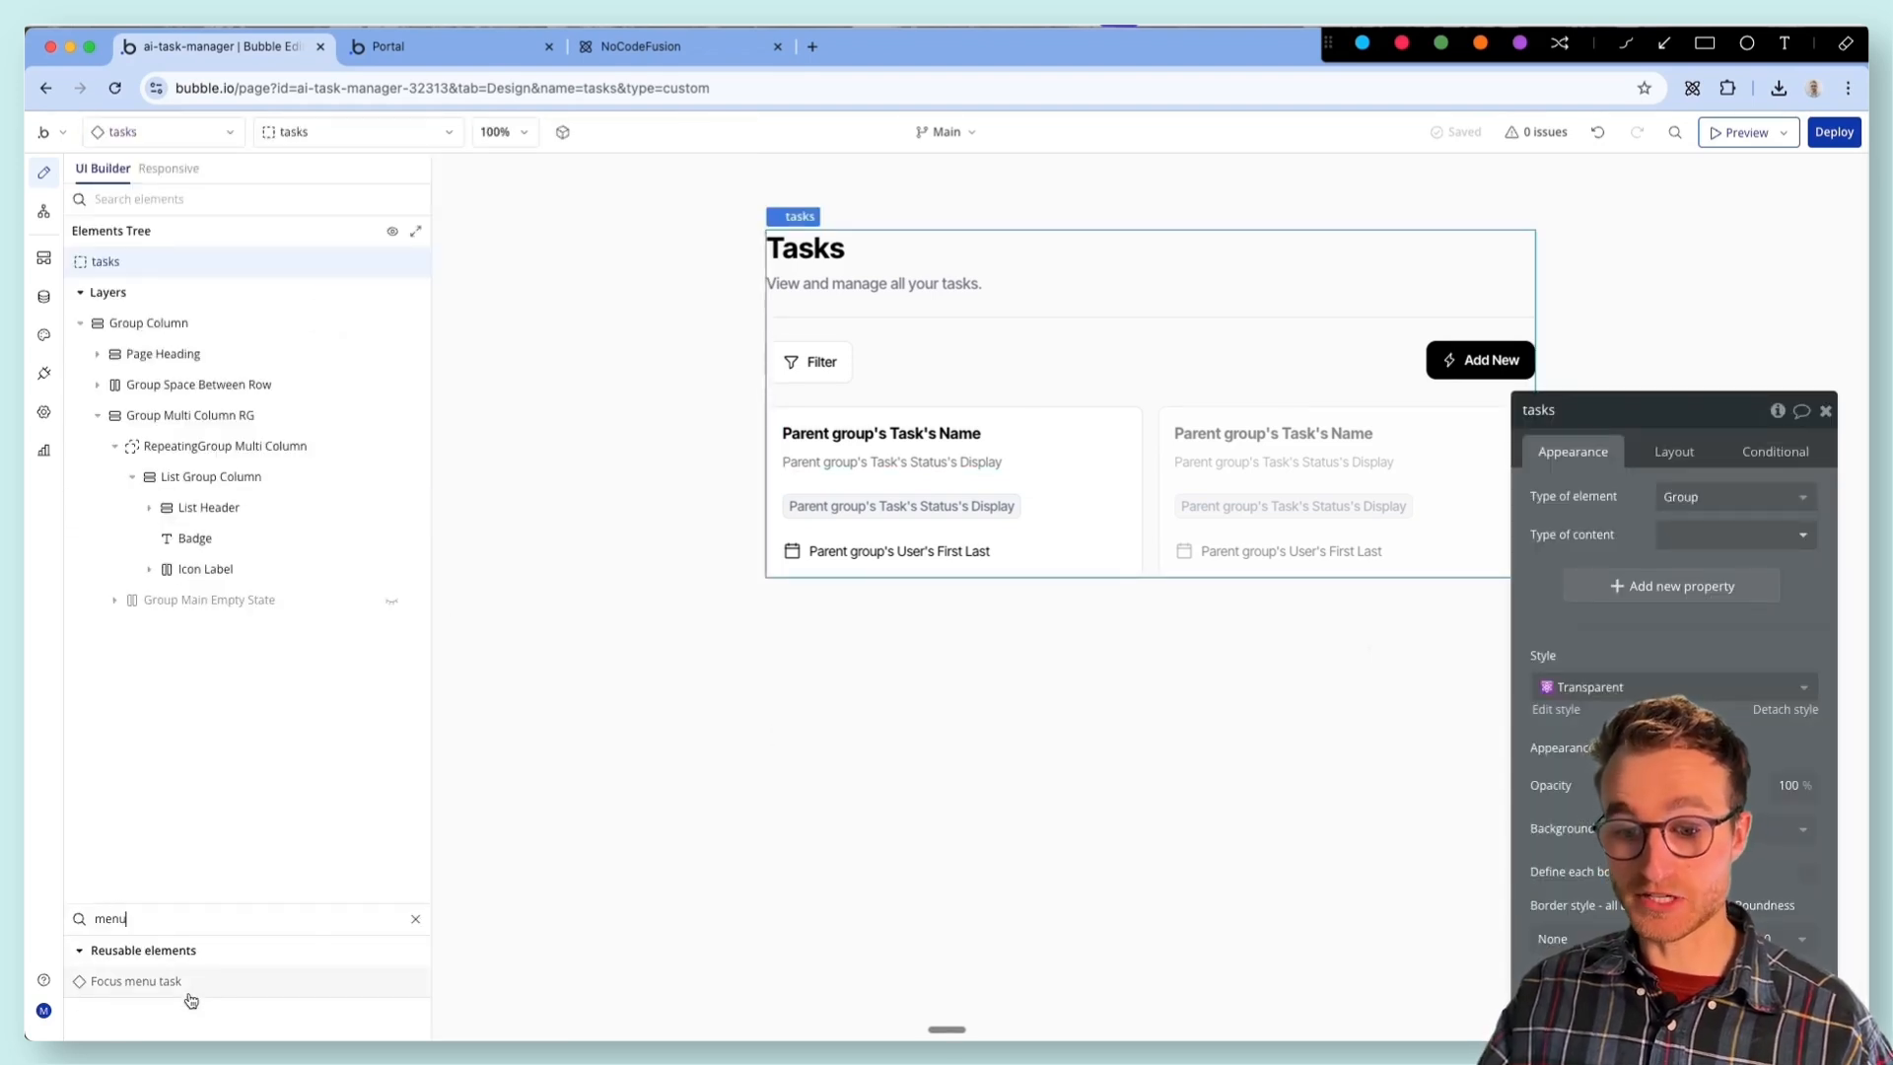
click(148, 981)
click(814, 653)
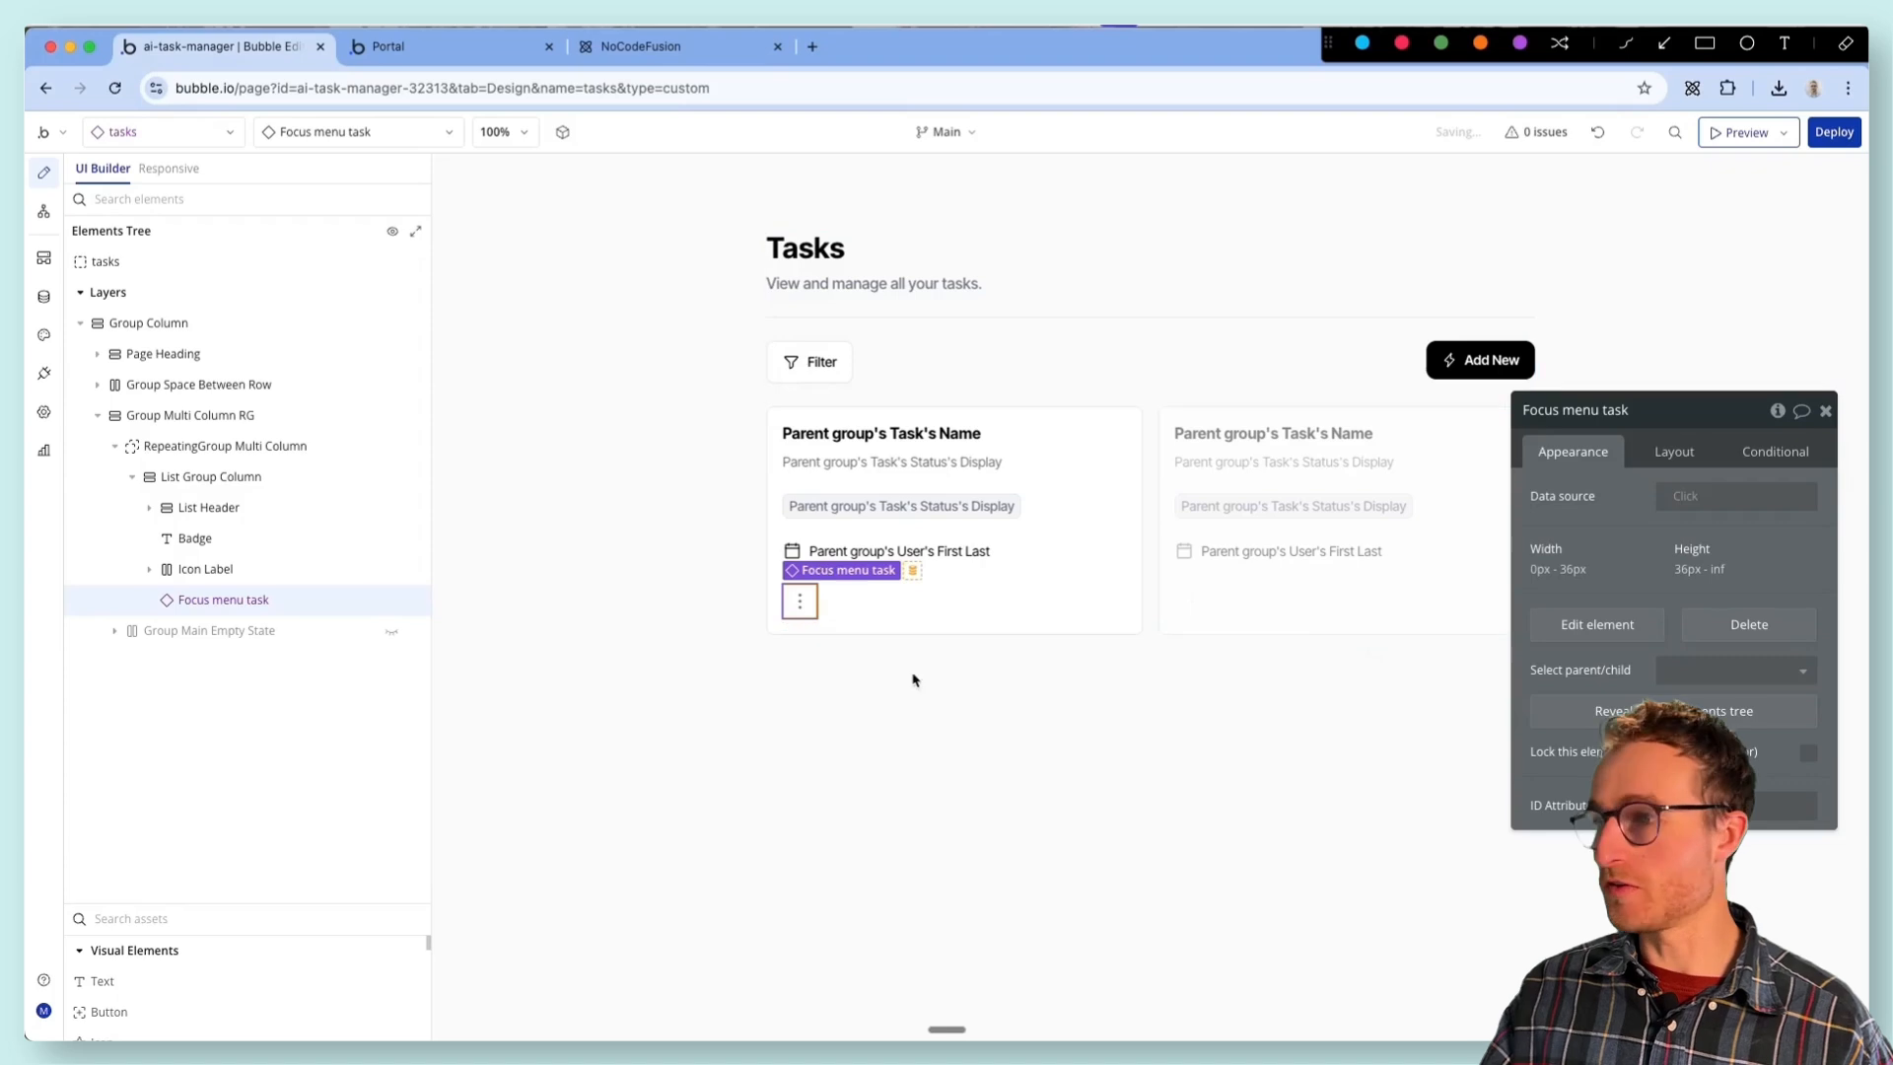
- Wrap List Header in a row container group and name it Group Task header
drag(1626, 410, 1249, 586)
click(208, 506)
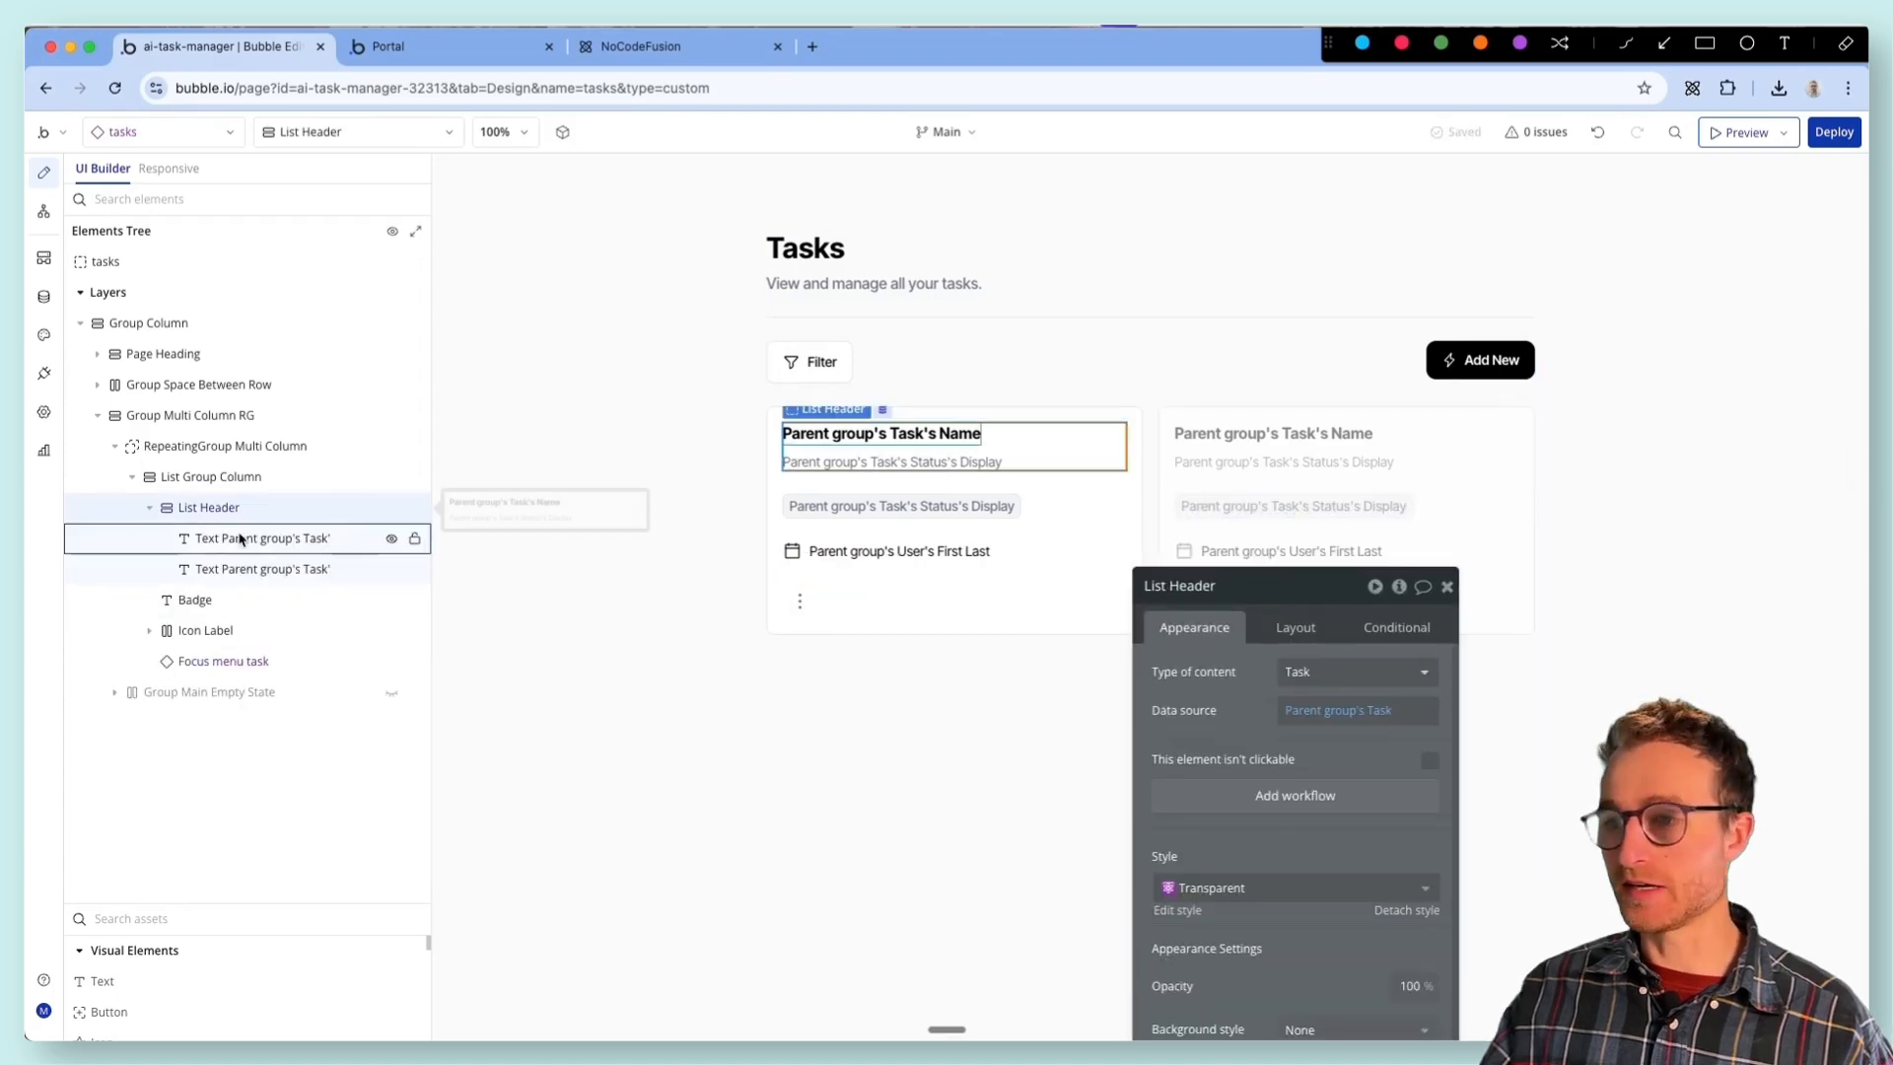
right_click(258, 506)
mouse_move(553, 650)
click(733, 676)
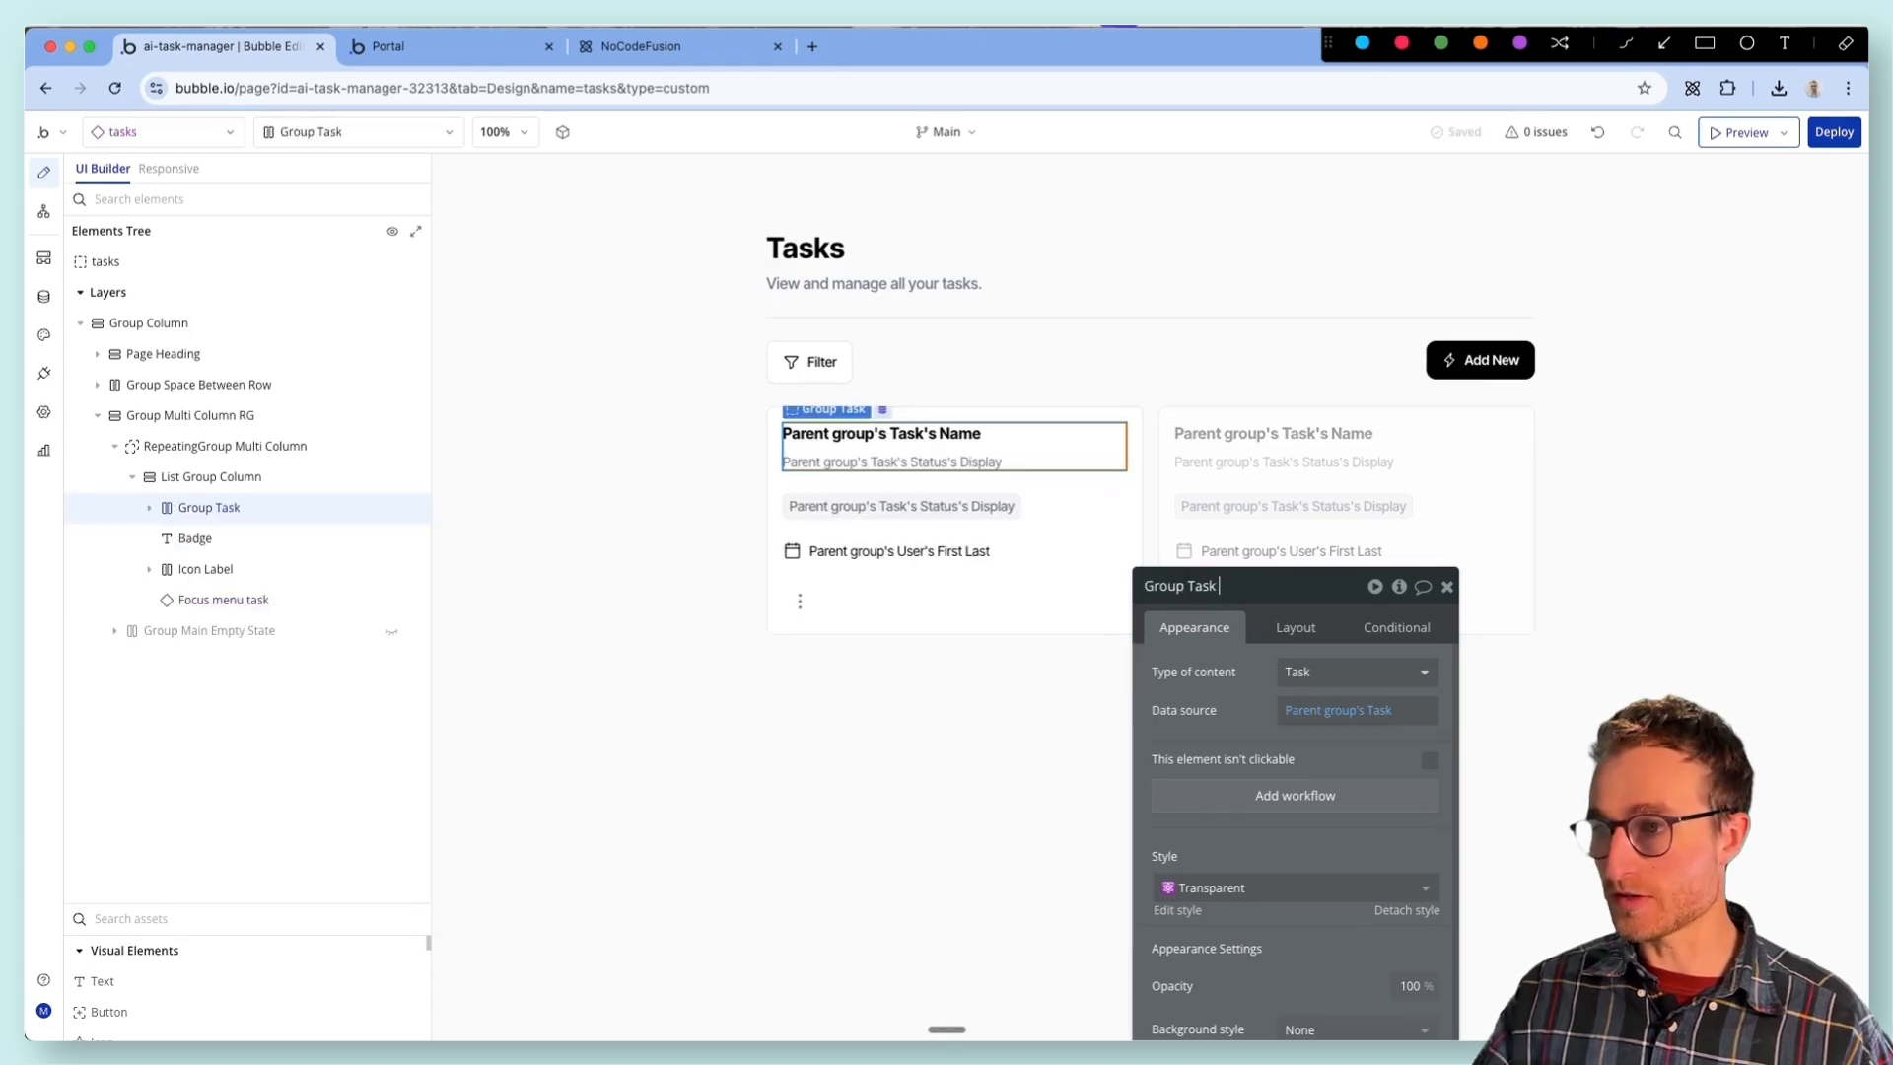
- Move Focus menu task into Group Task header and order it after List Header
drag(222, 599, 261, 511)
click(1321, 636)
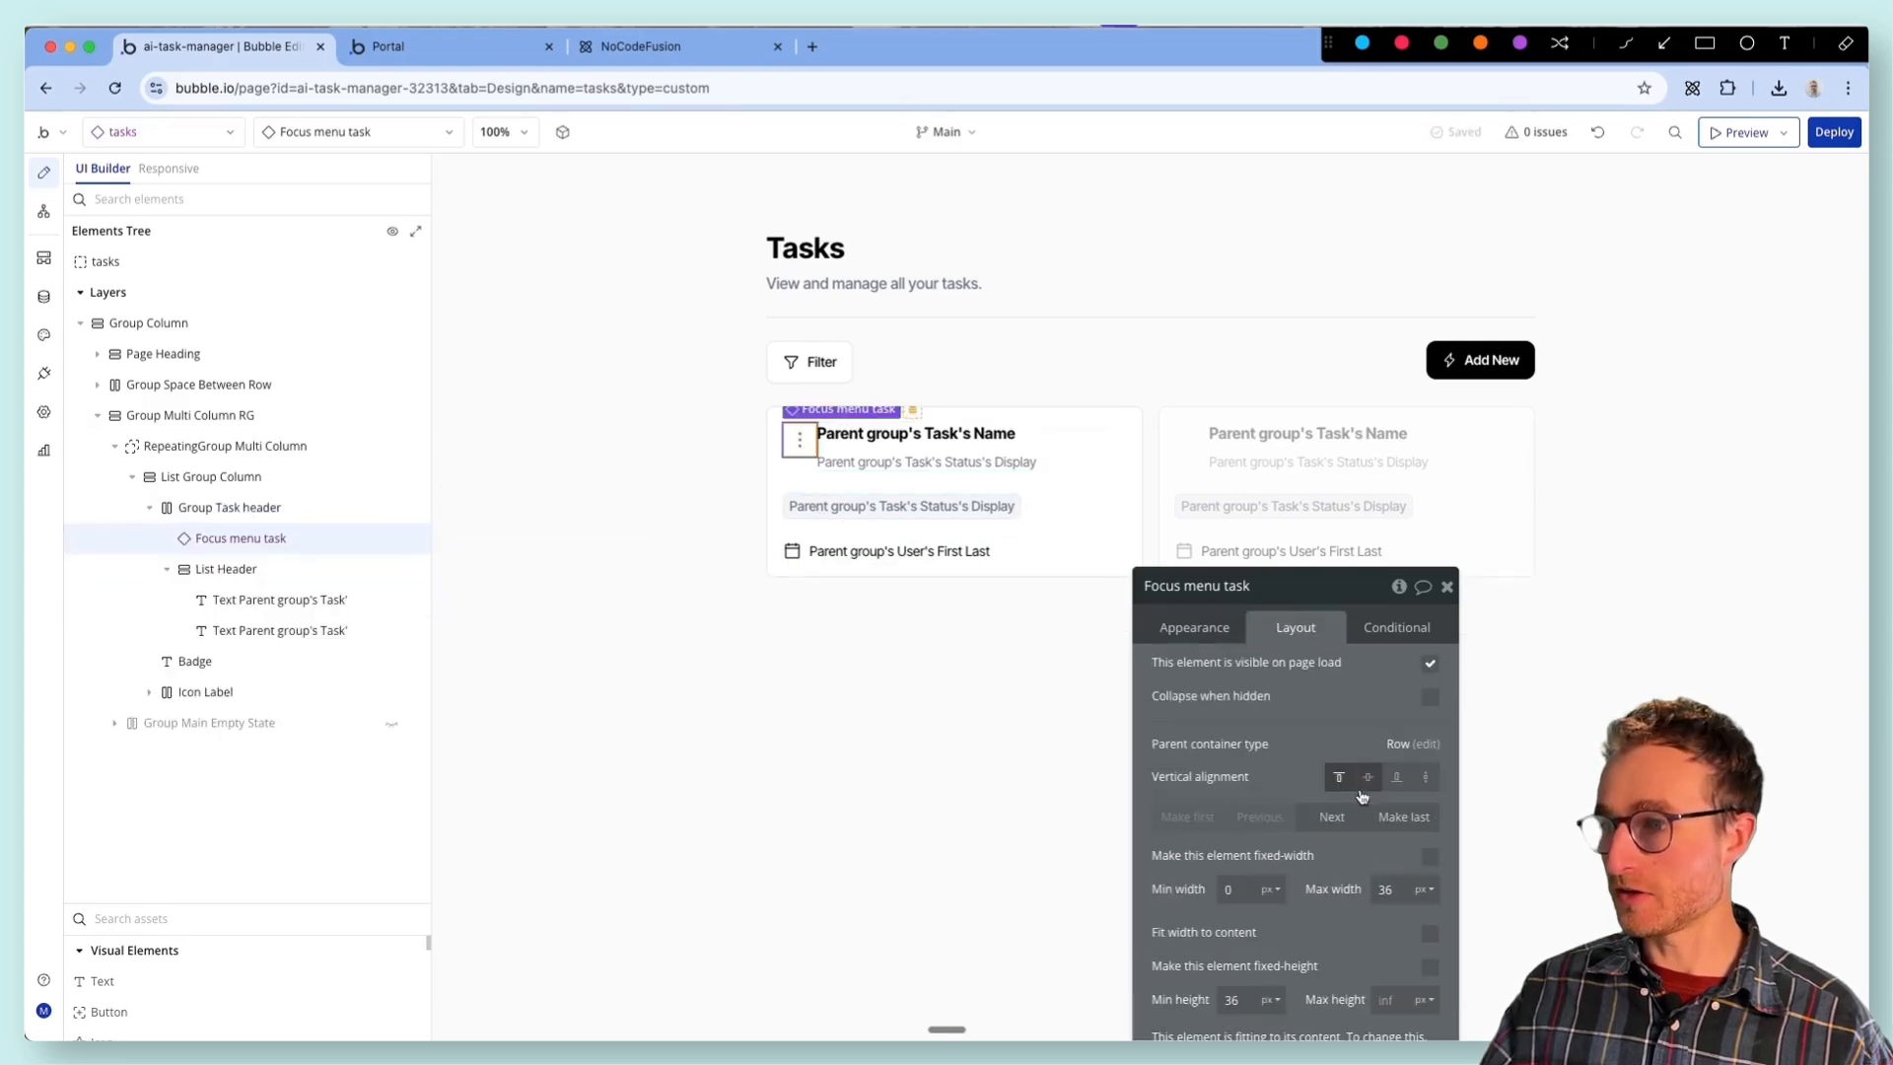
click(1332, 816)
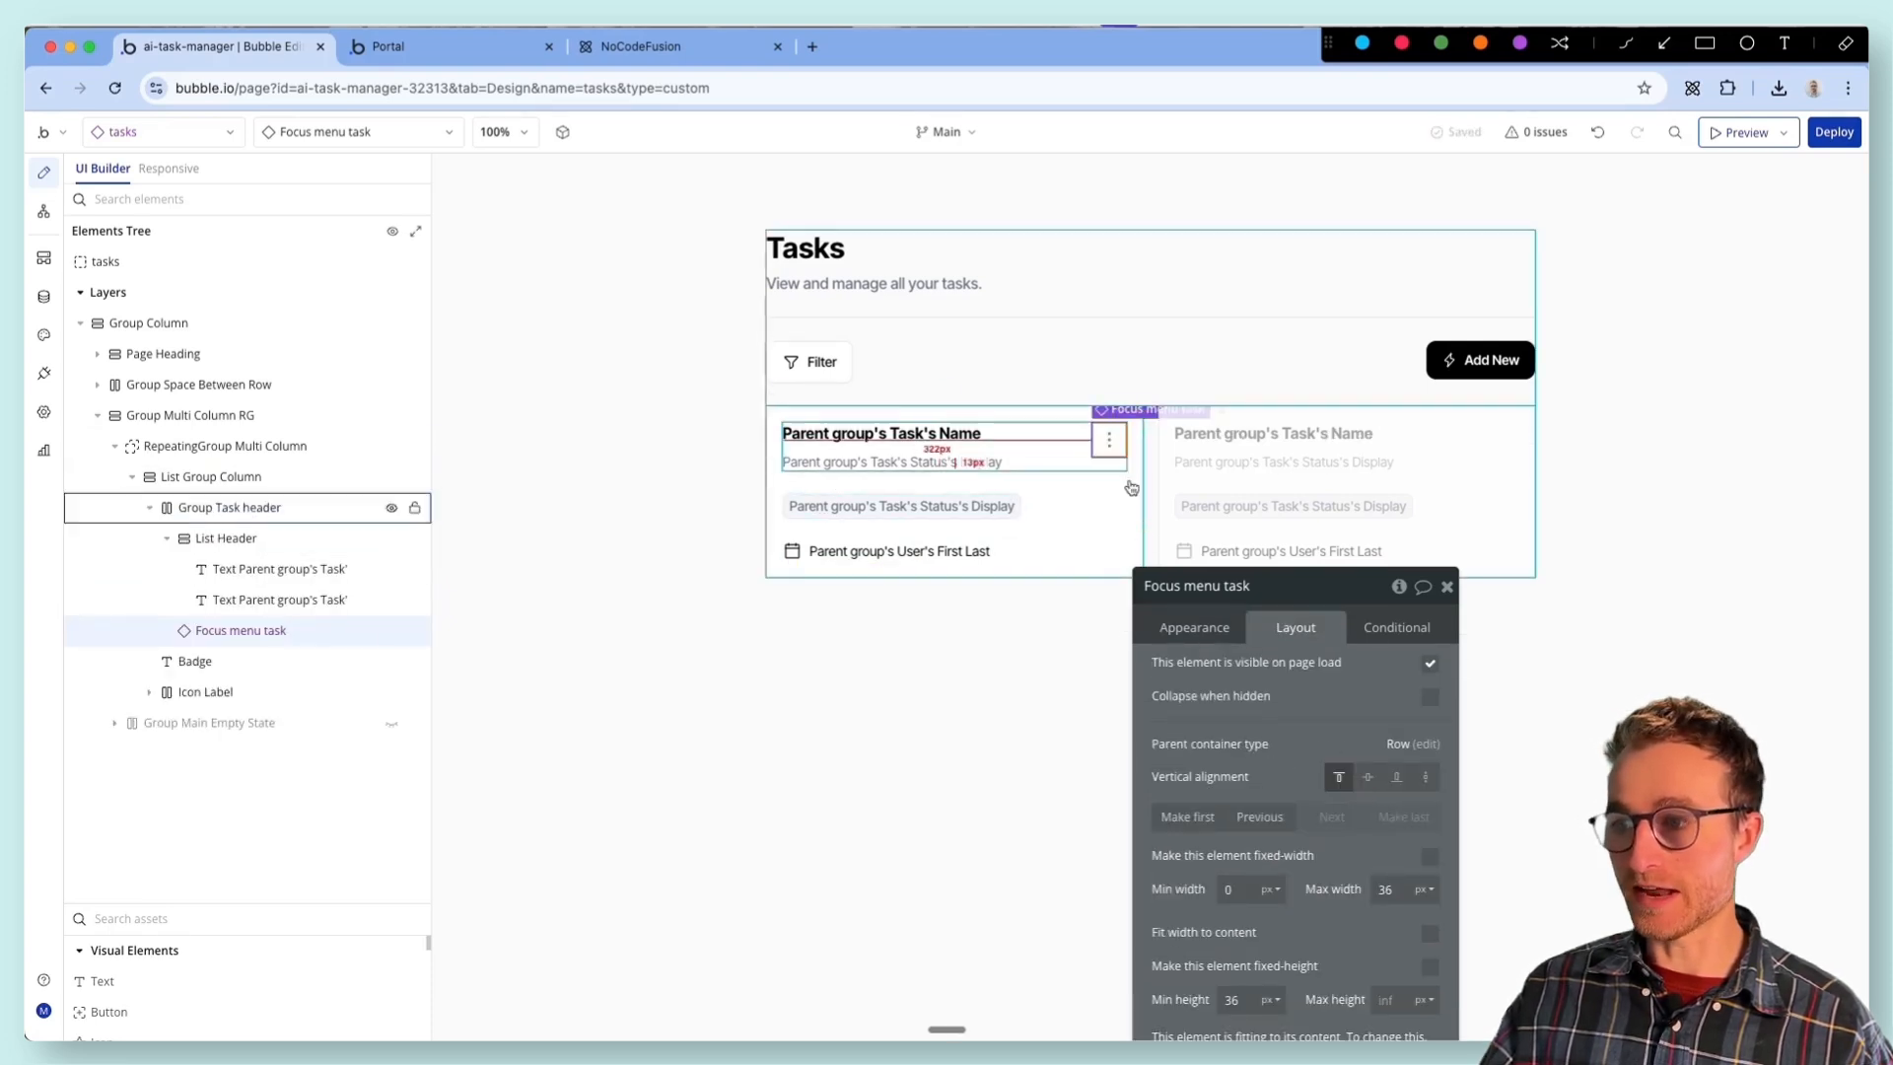
- Check the card layout in the Portal preview and turn off fit width to content for both List Header texts
click(434, 46)
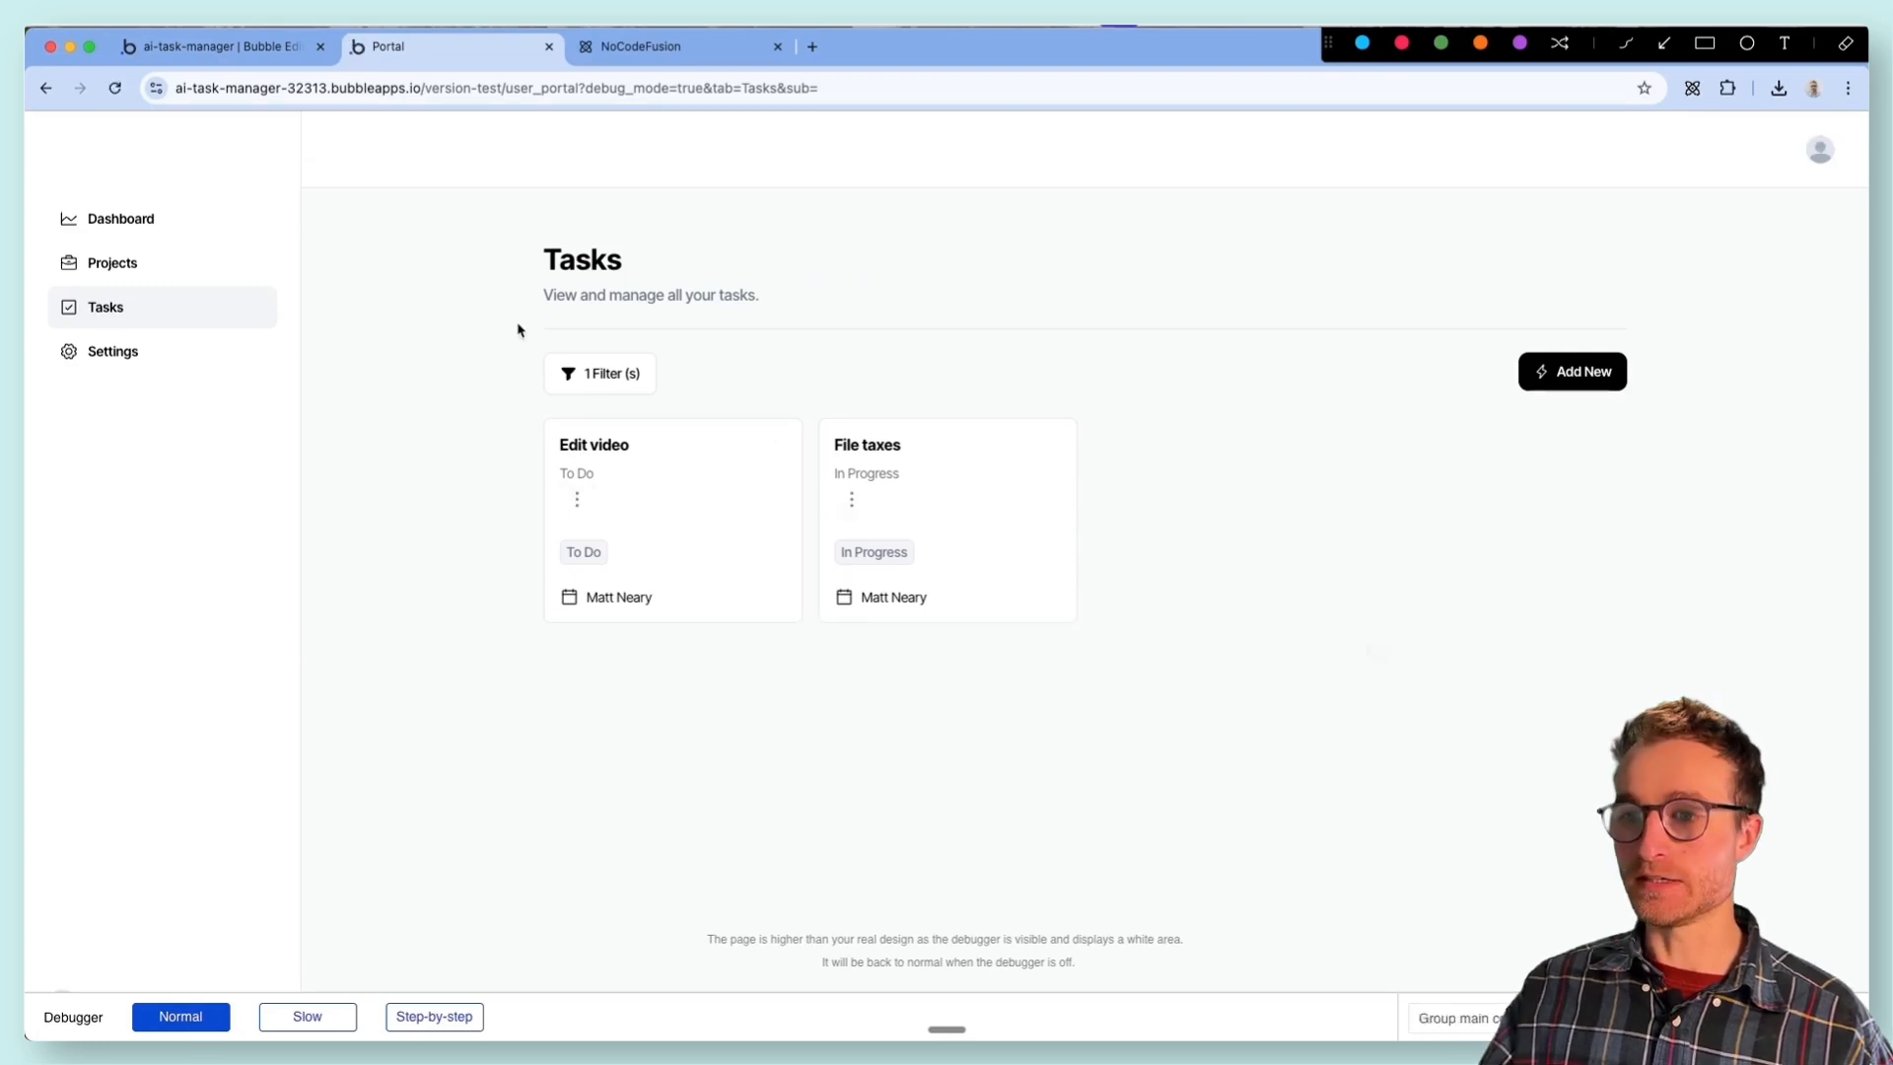
click(212, 44)
click(881, 433)
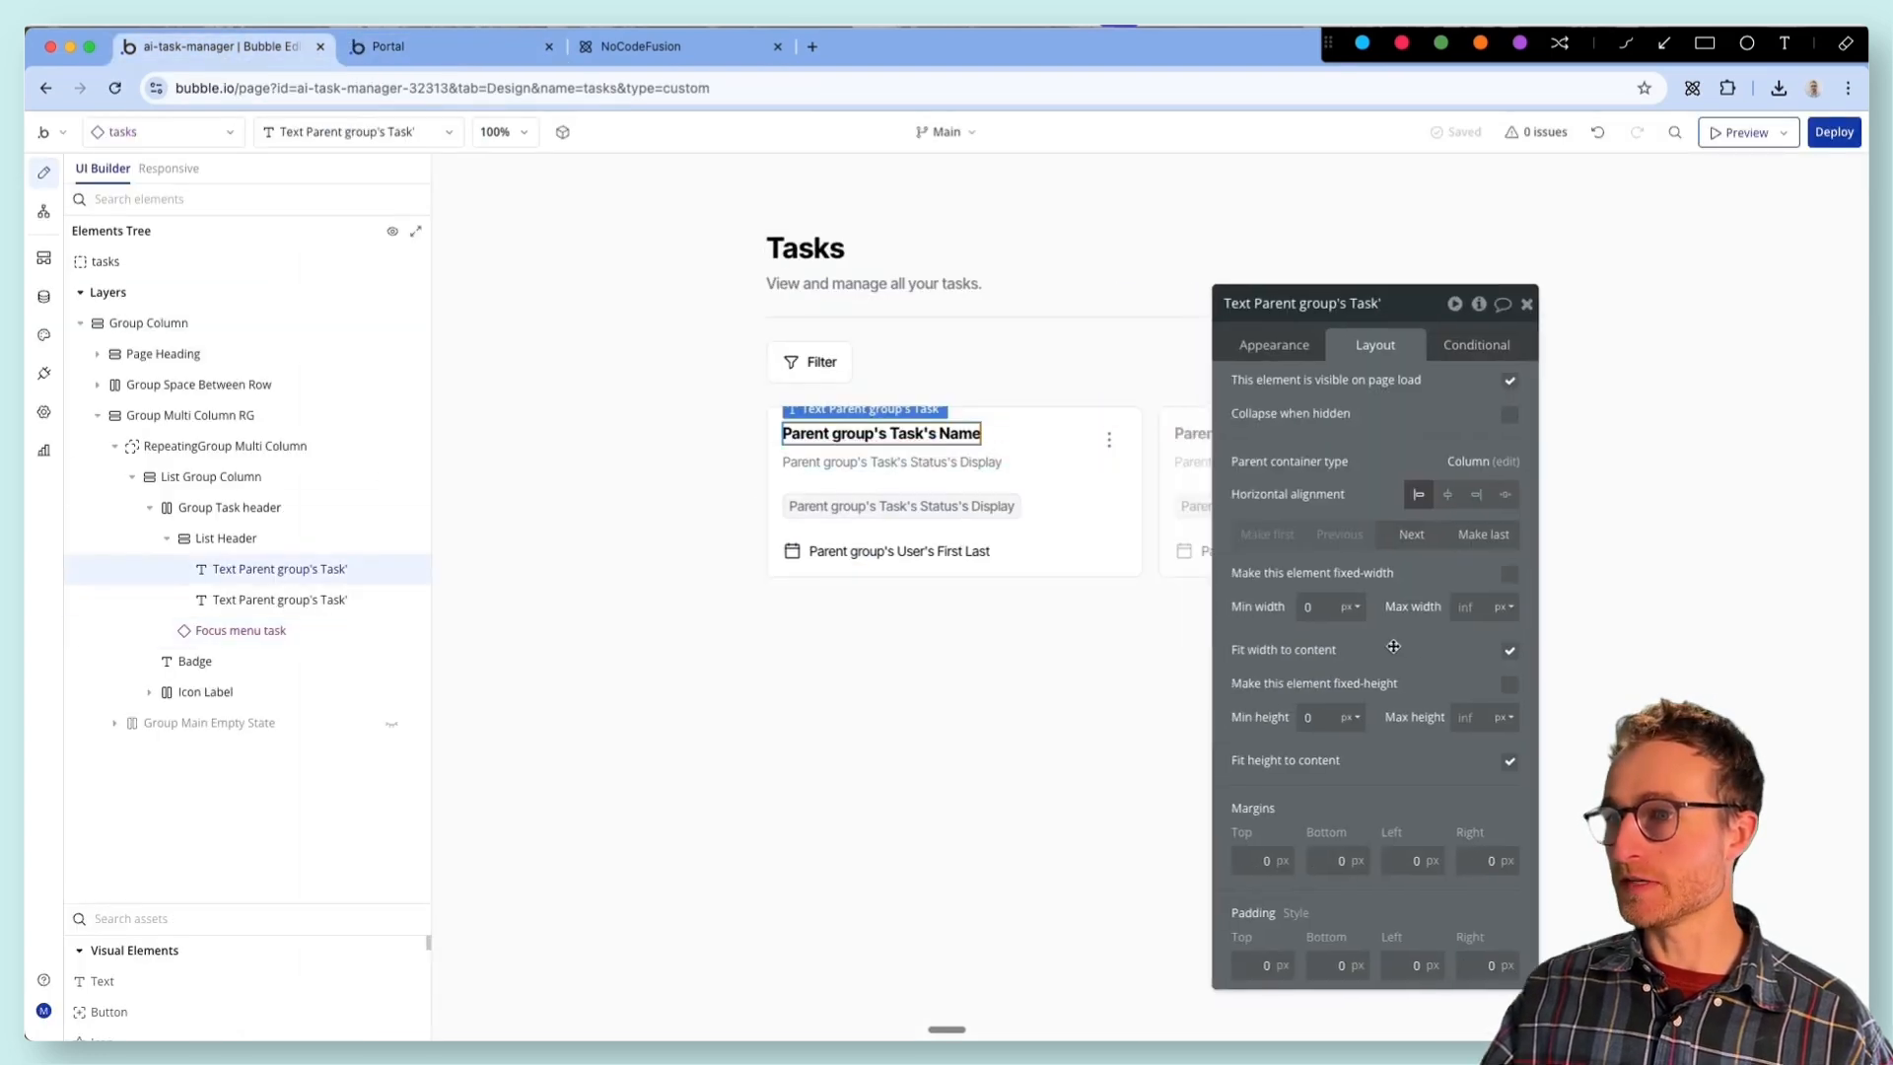
click(1461, 635)
click(917, 462)
click(1450, 639)
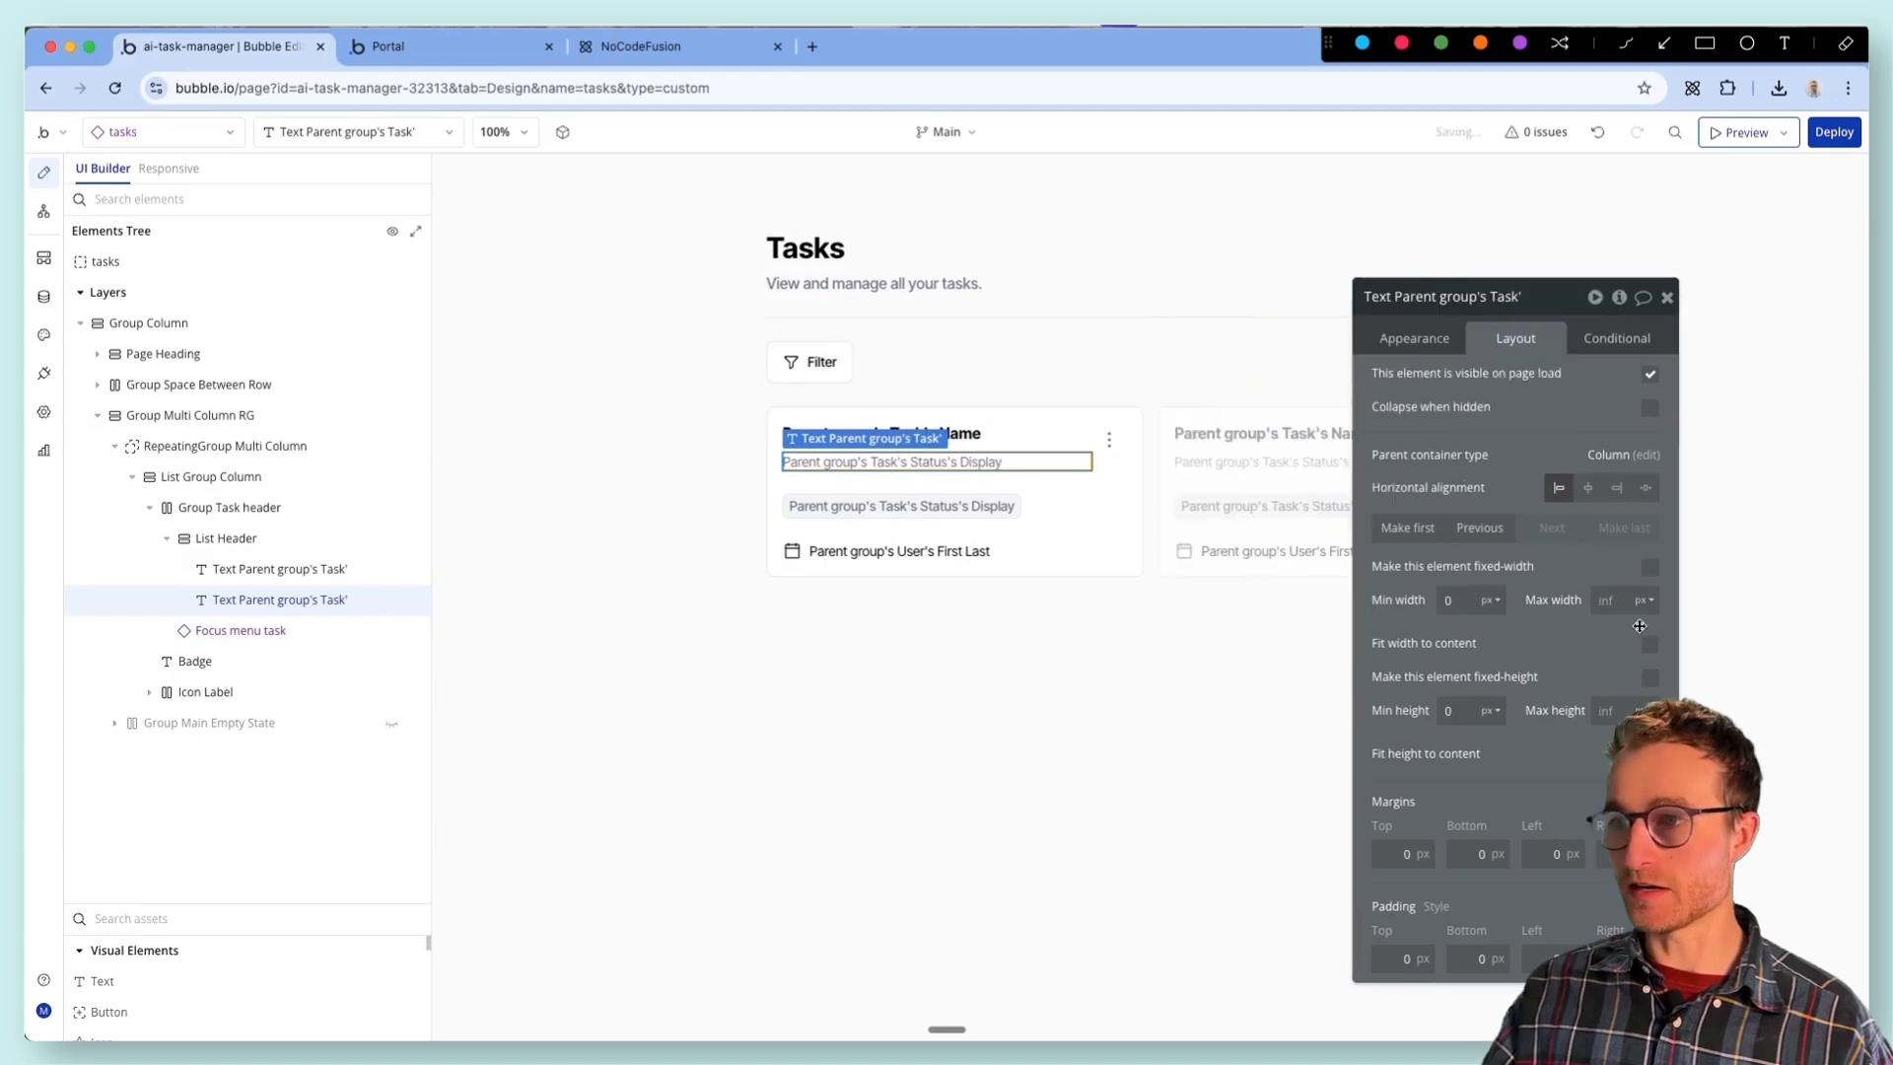
- Turn on fit width to content for Focus menu task and set List Header's minimum width to 0 px
click(252, 632)
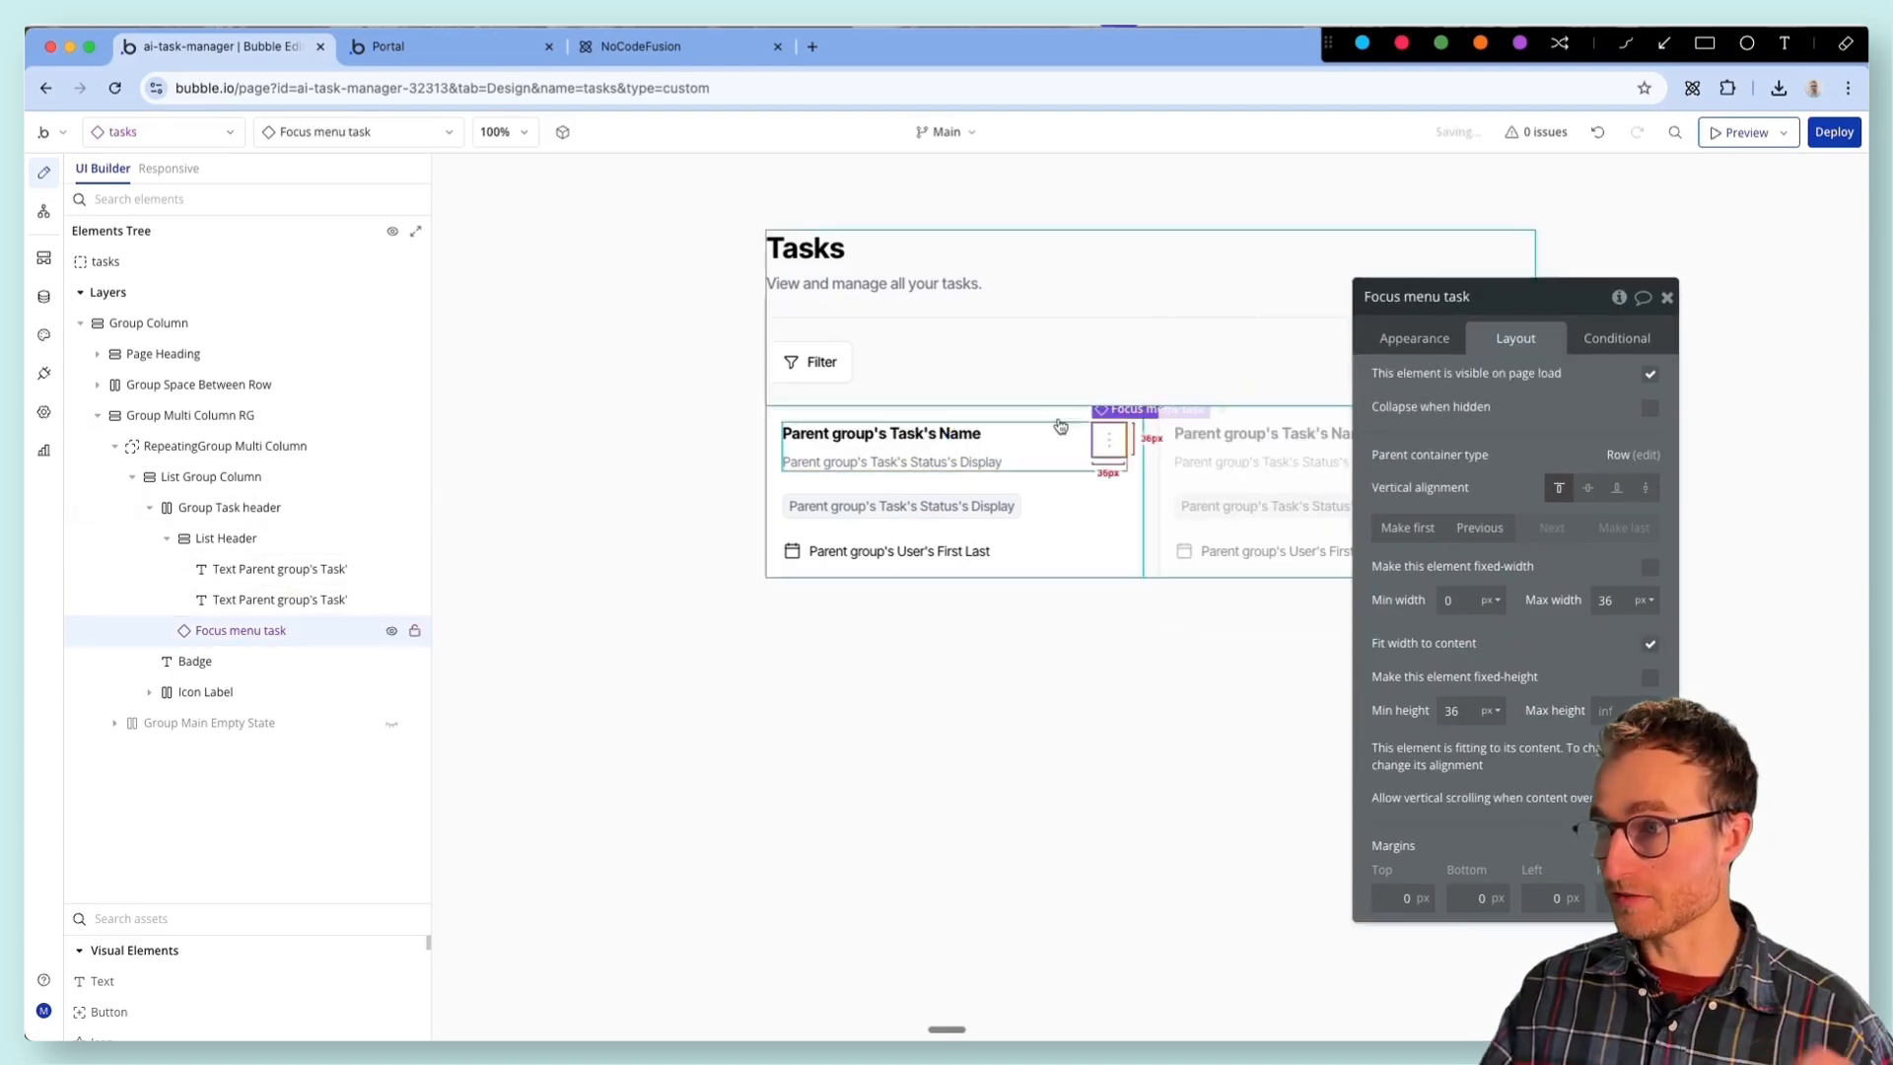
click(414, 47)
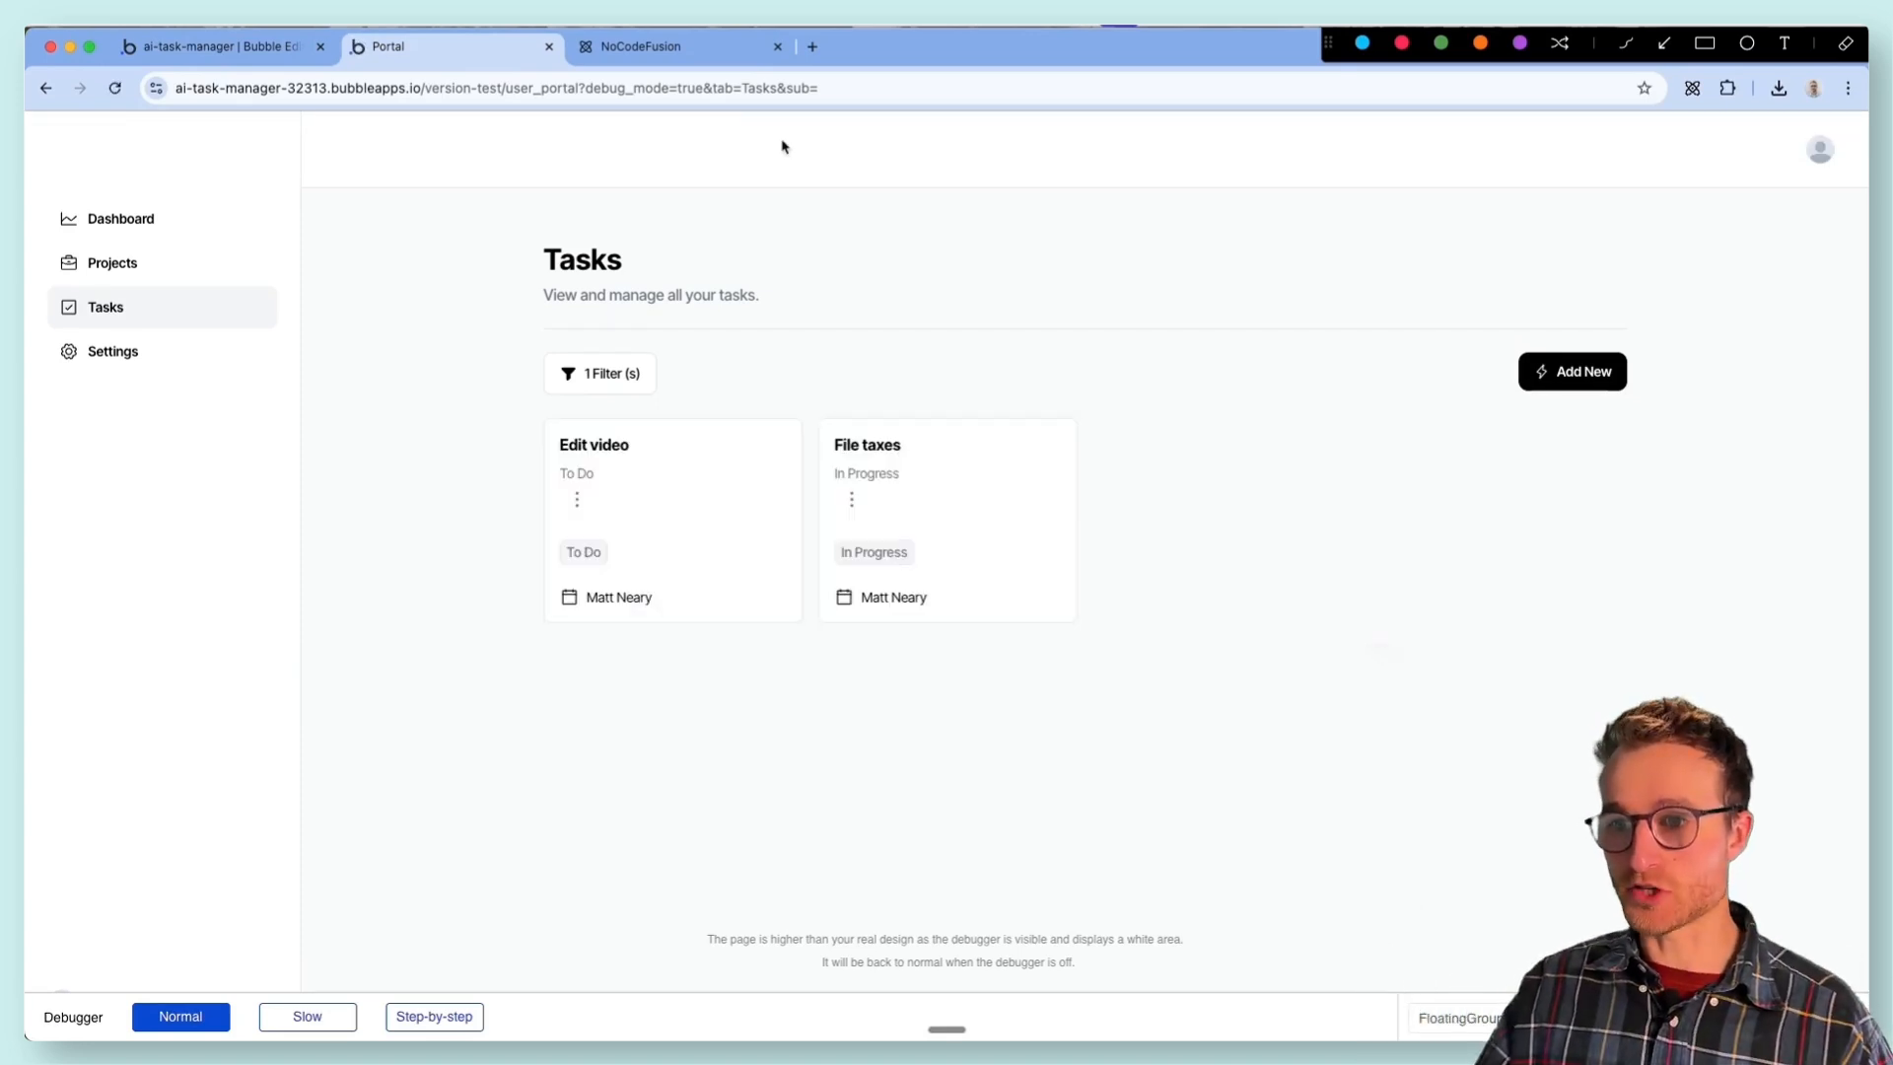
click(212, 47)
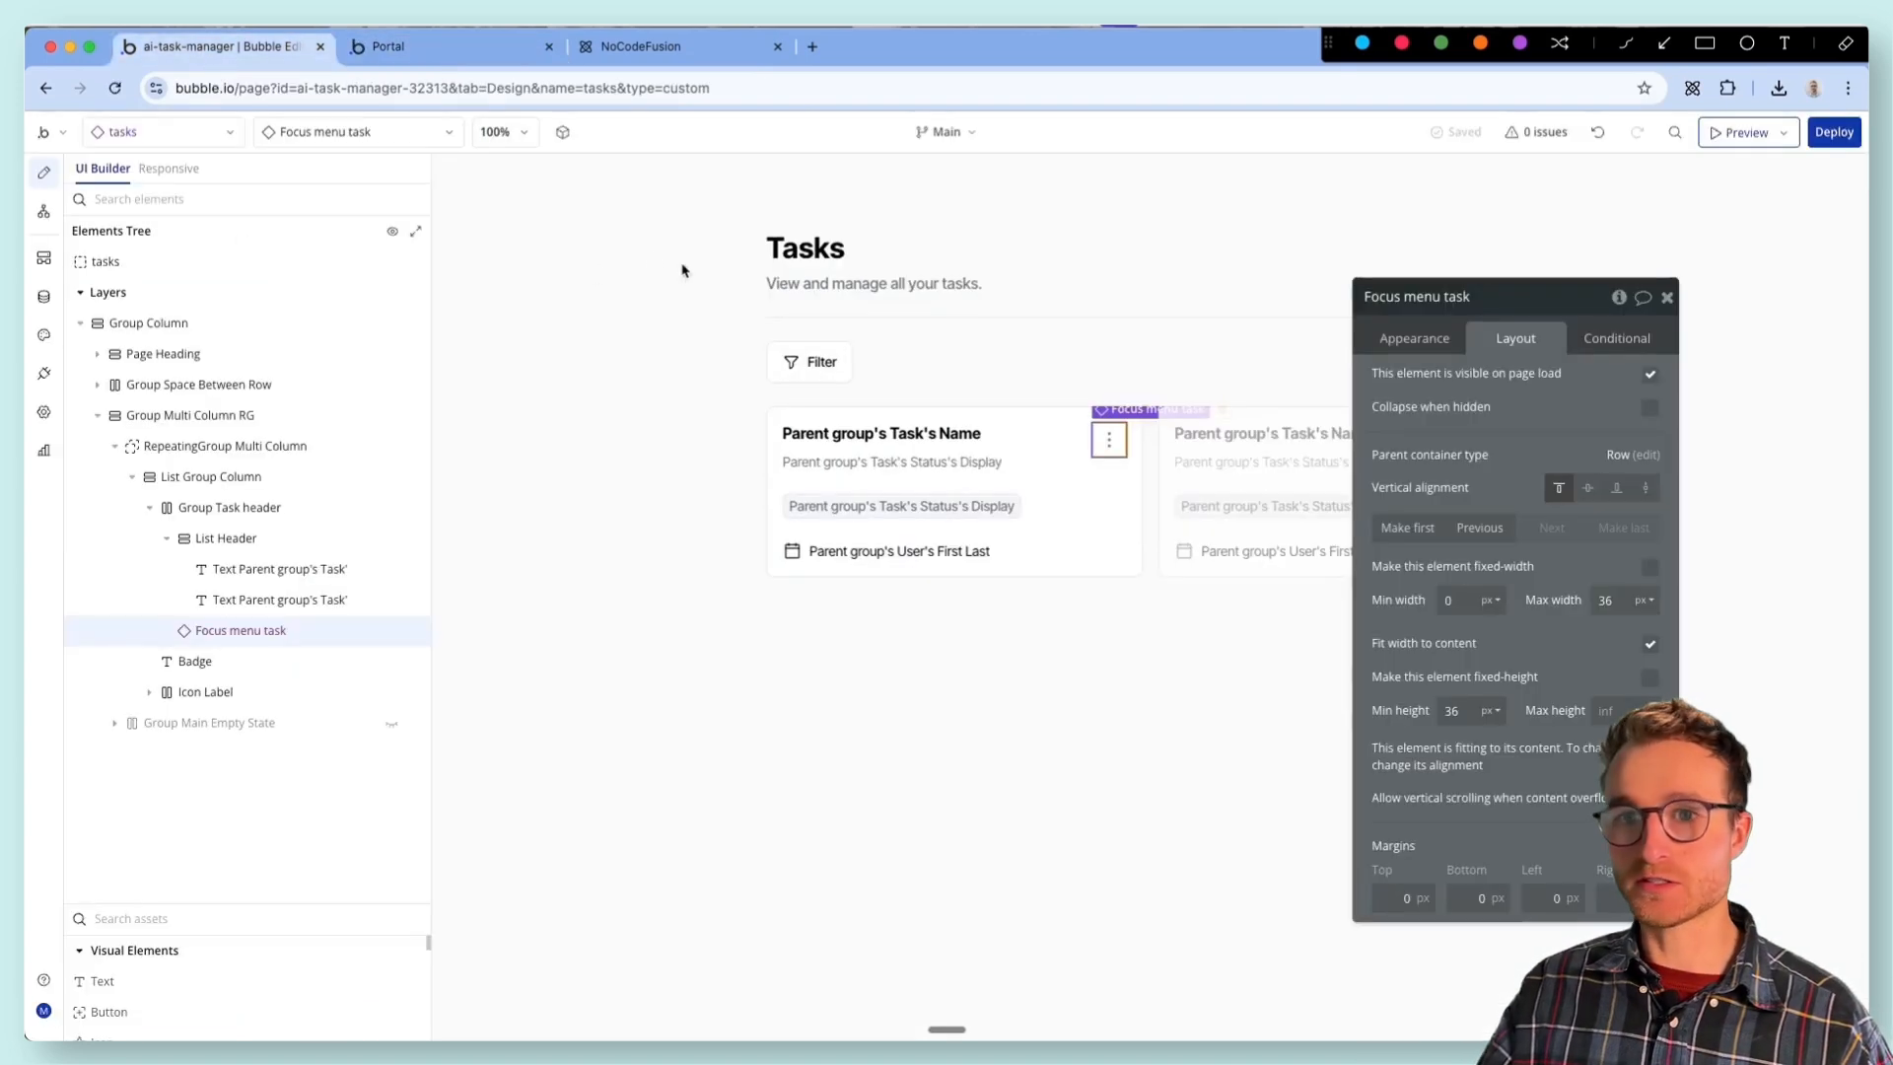
click(1036, 450)
drag(1428, 795, 1335, 582)
text(0)
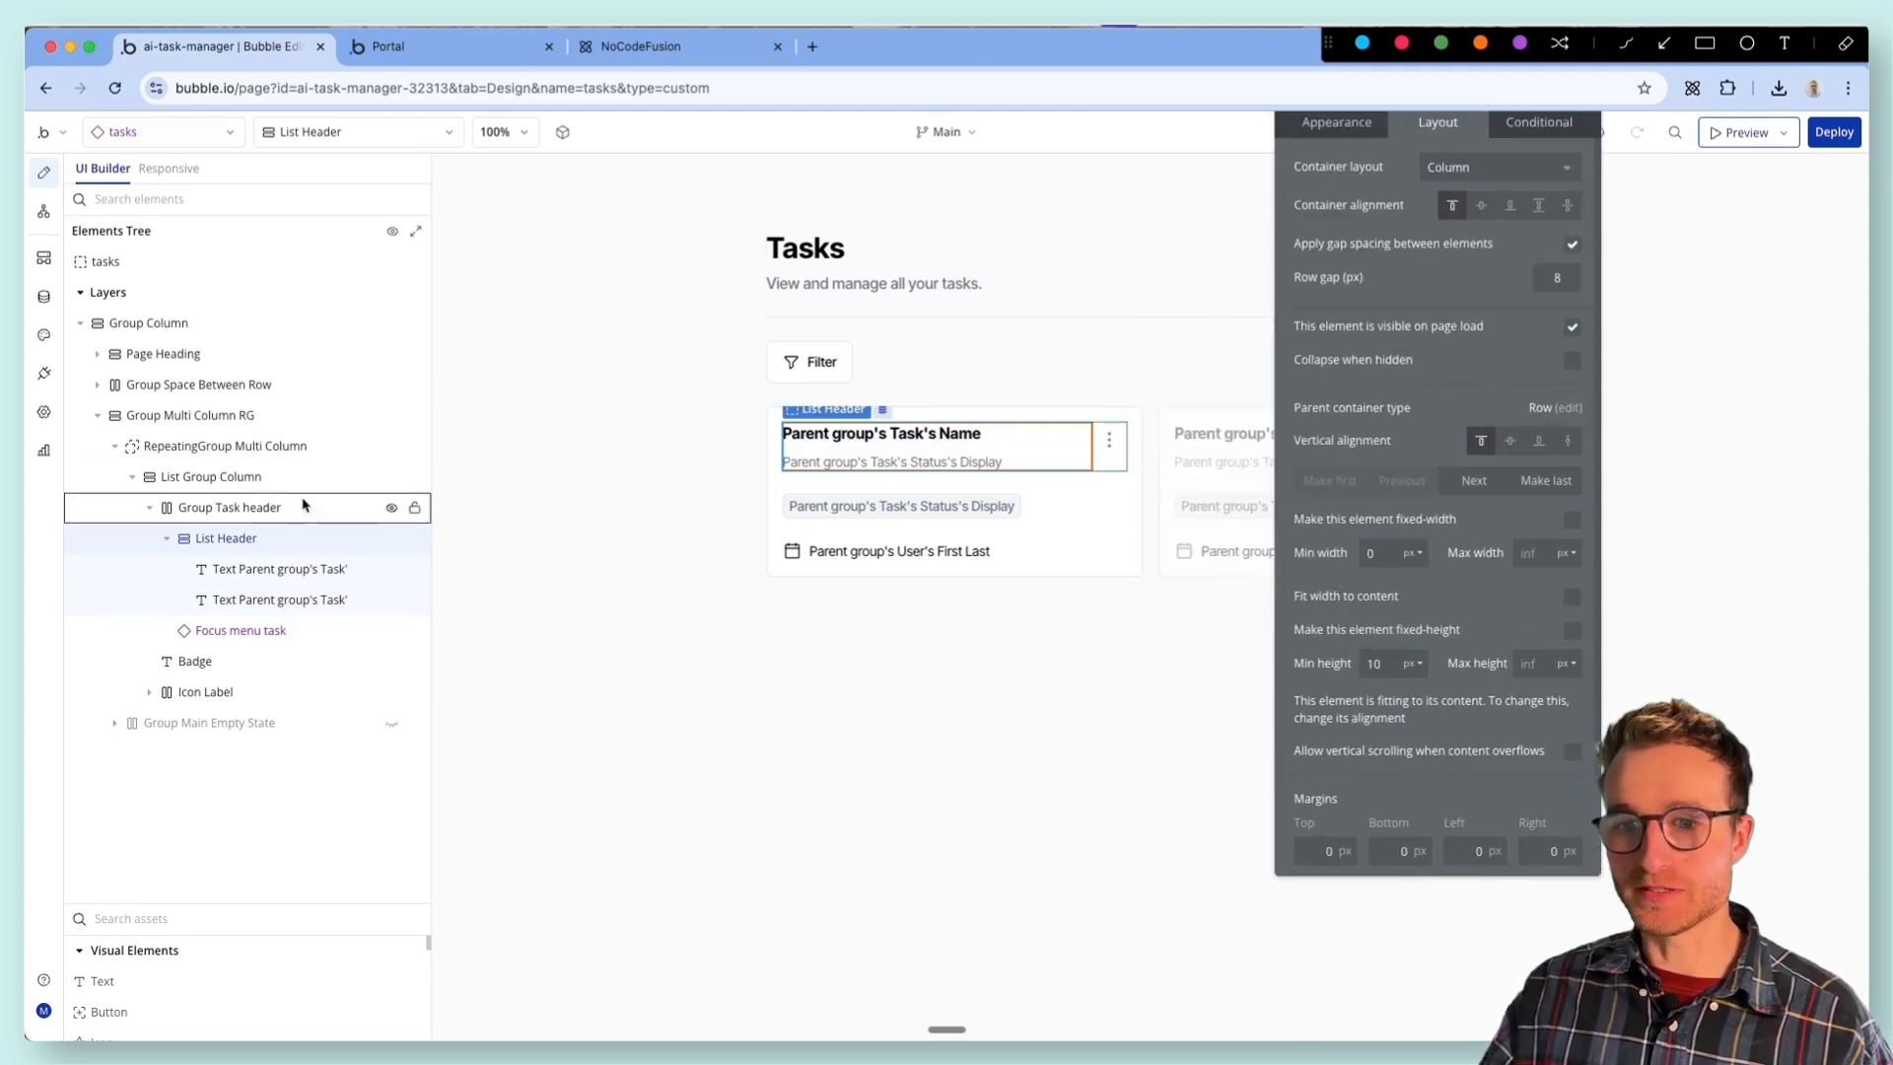
- Test the Edit and Delete options of the Edit video task's three-dot menu in the Portal preview
click(430, 38)
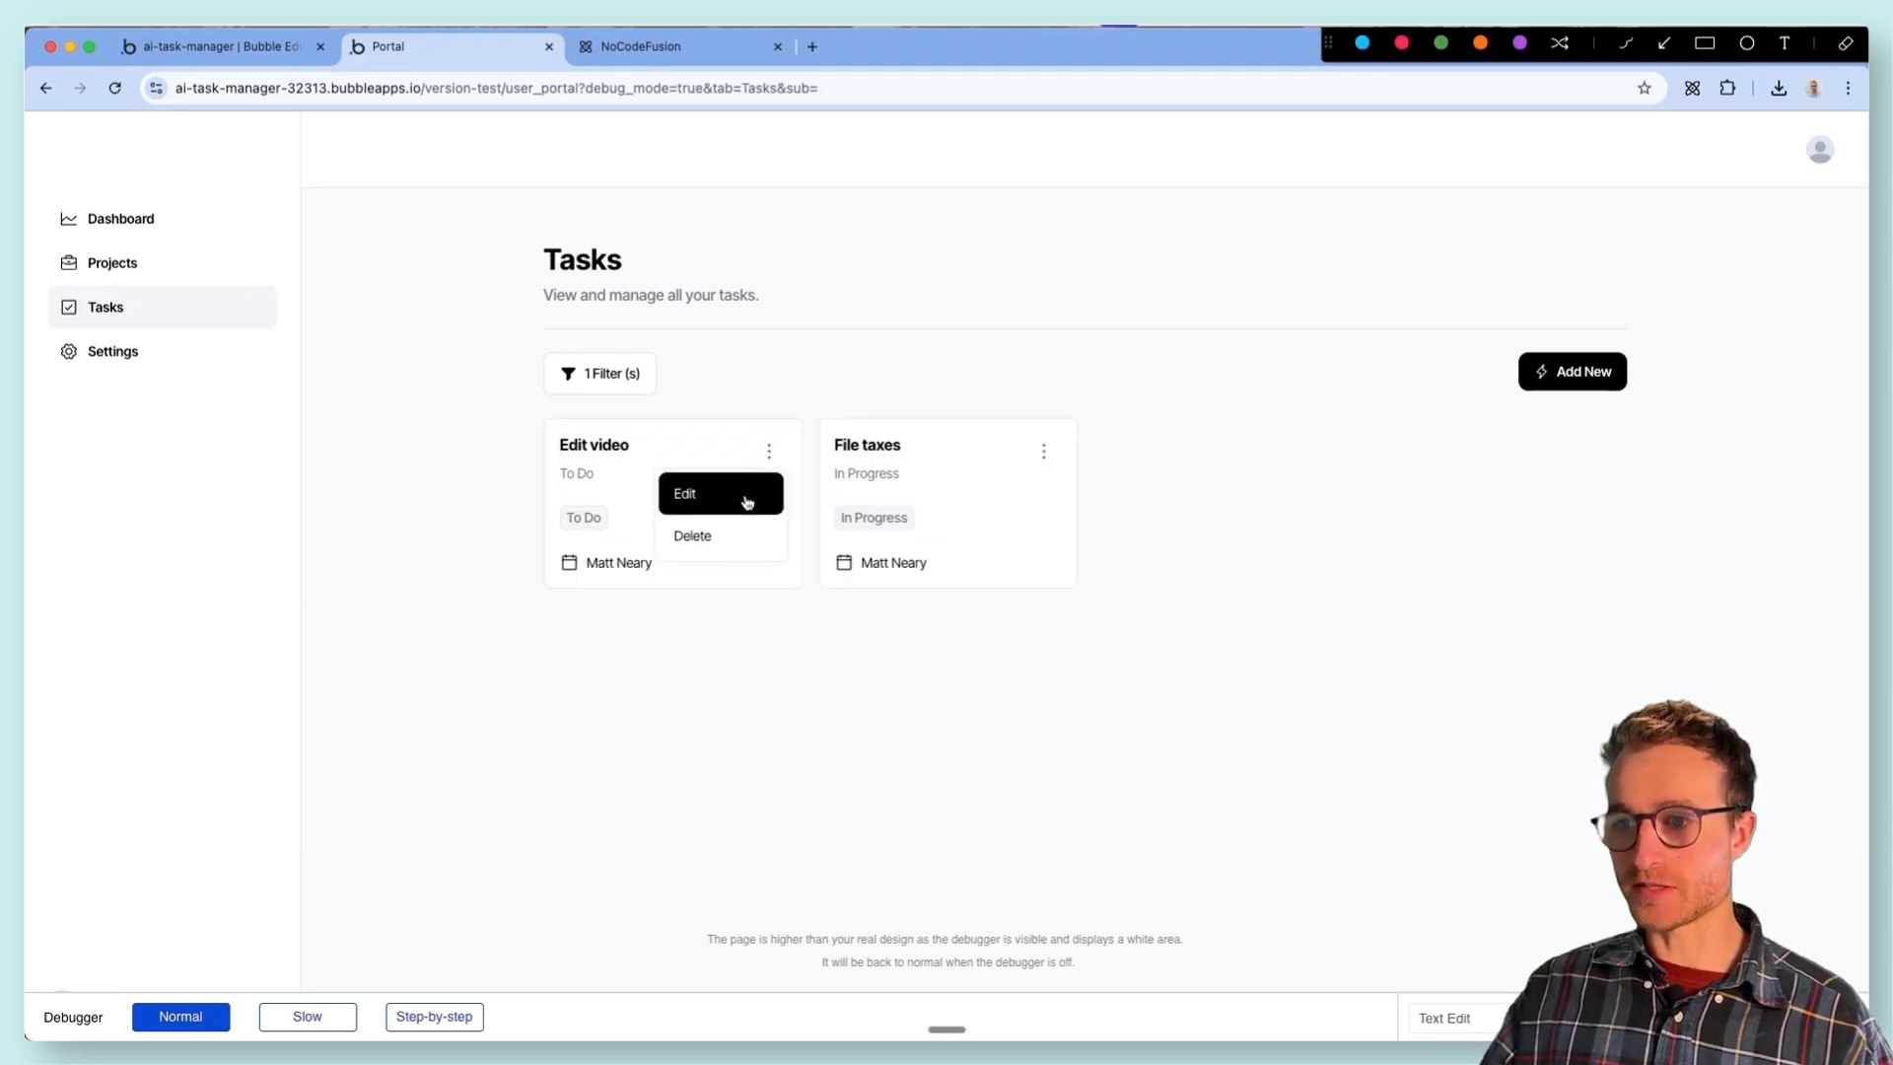
click(744, 496)
click(1243, 246)
click(769, 451)
click(761, 533)
click(1147, 247)
click(769, 450)
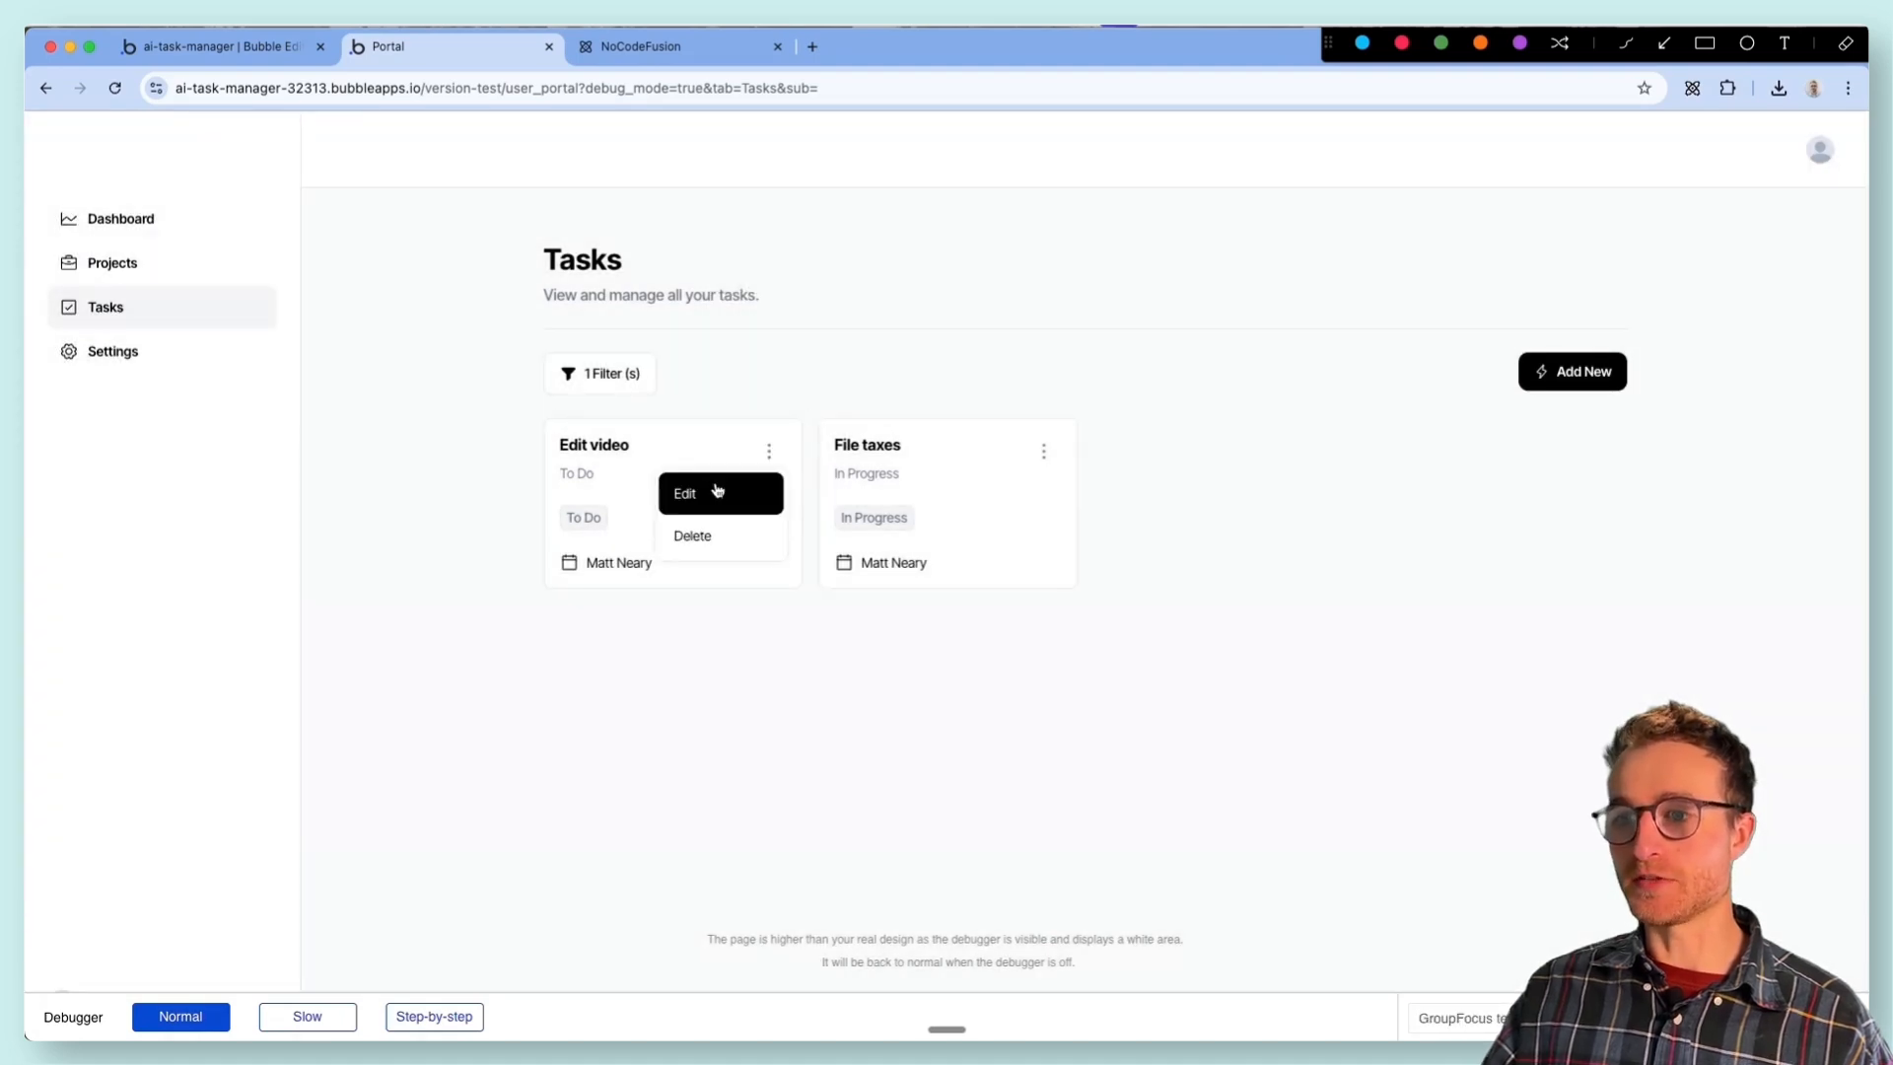
click(720, 486)
click(1242, 247)
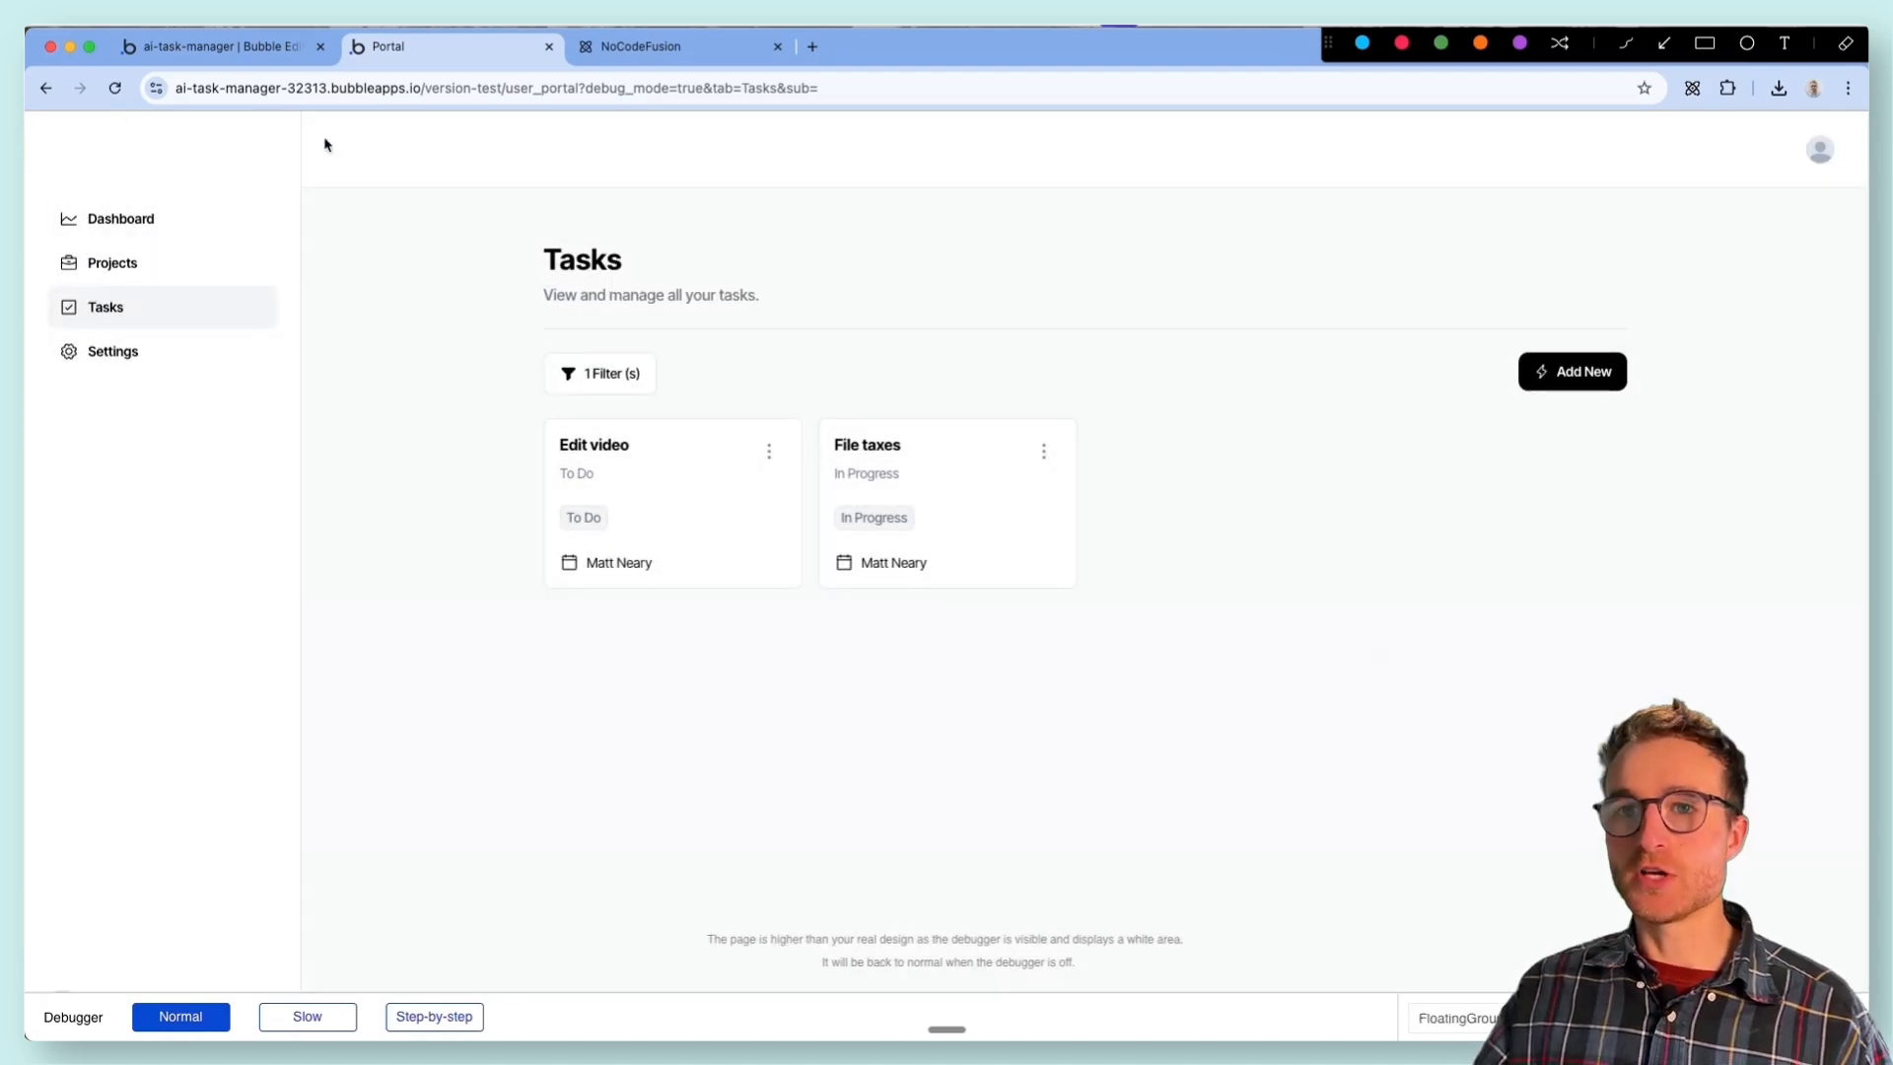
- Return to the Bubble editor, locate the Add New popup in the tasks element and rename it Popup Add task
click(282, 51)
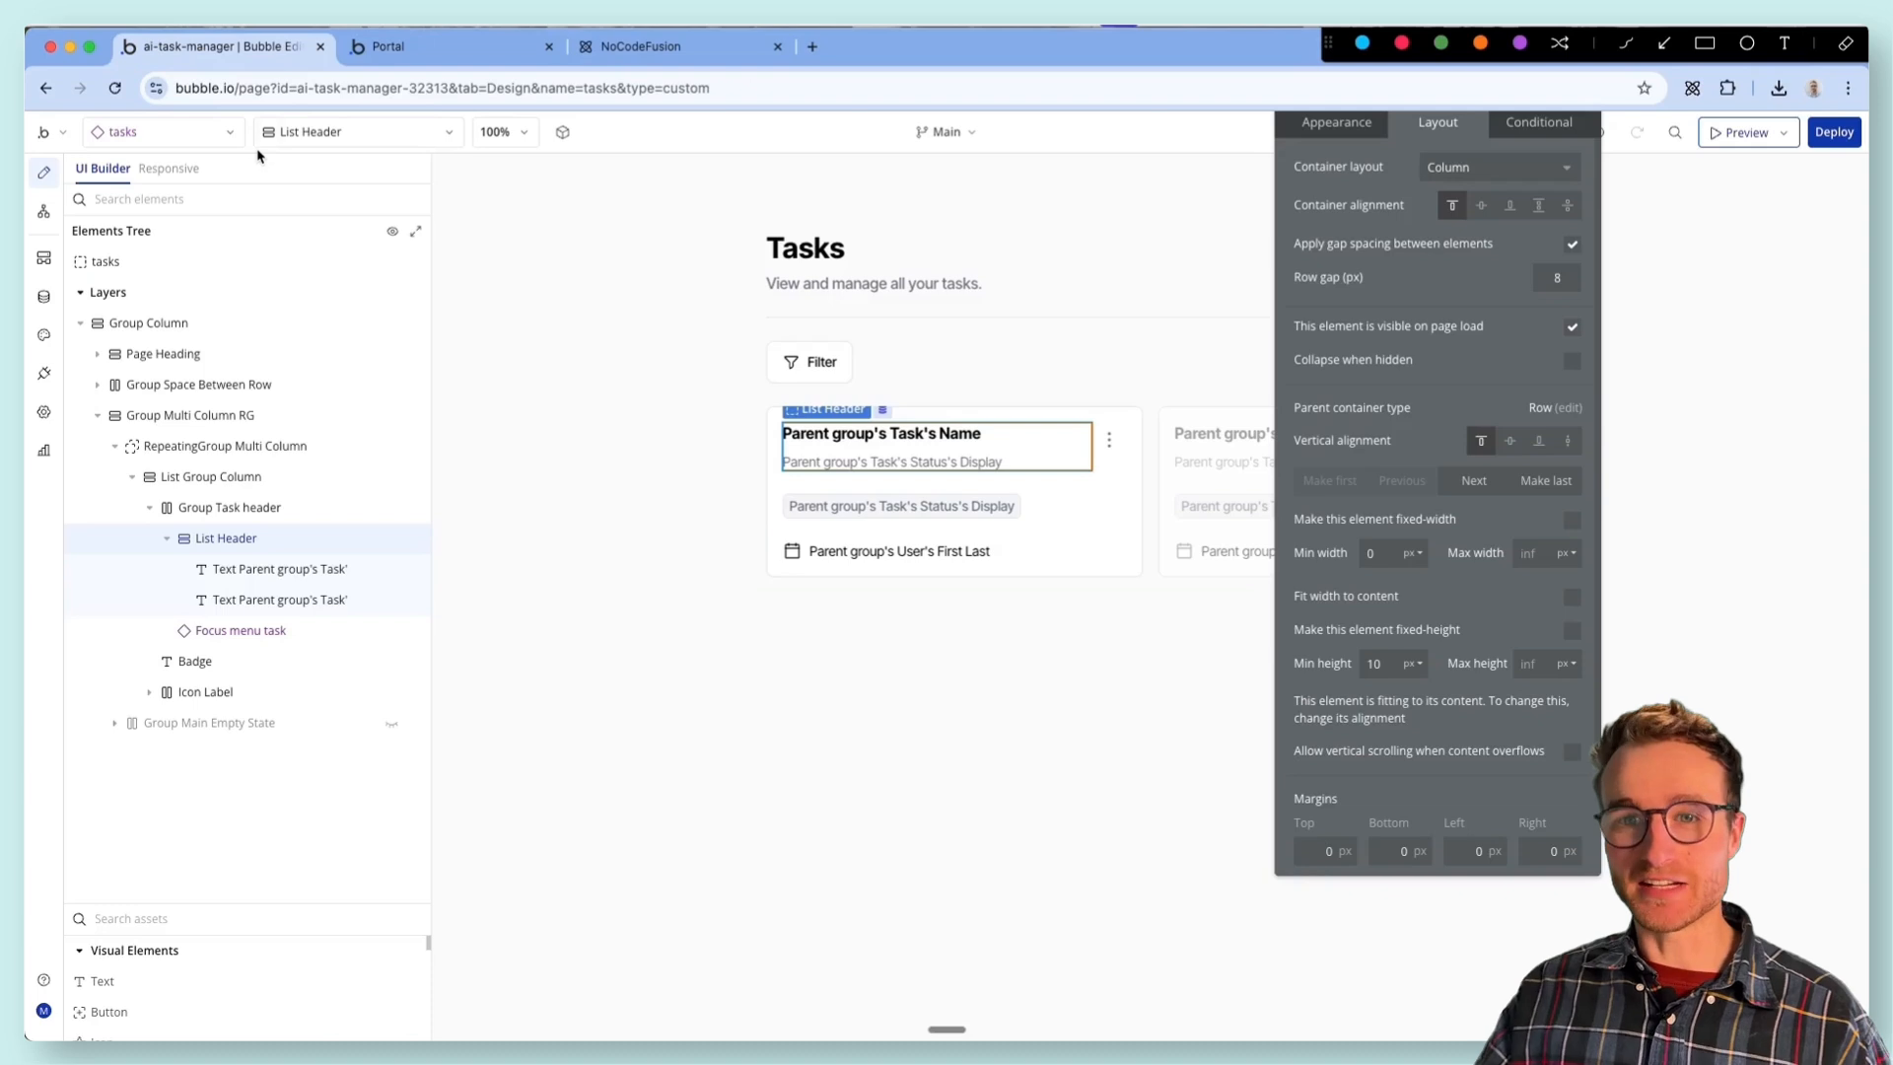
click(358, 131)
text(pop)
click(325, 211)
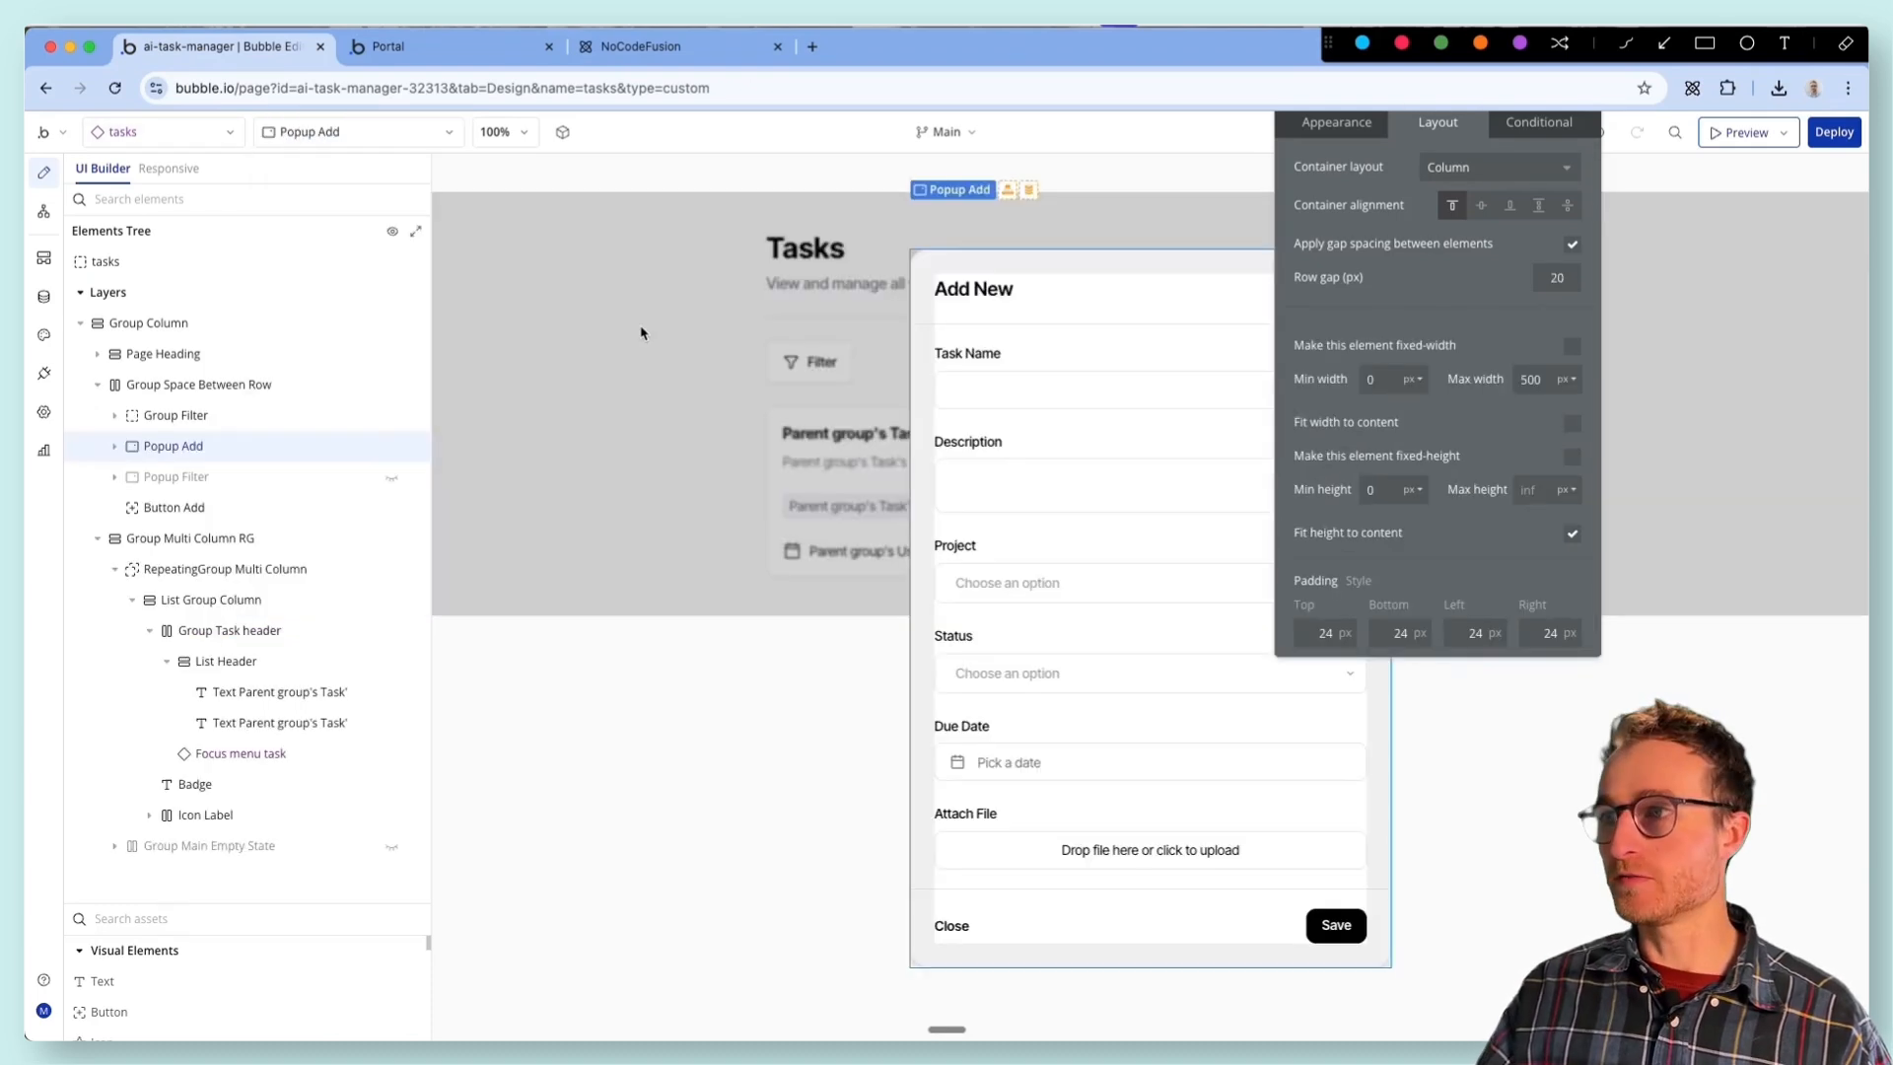
drag(1336, 219, 646, 505)
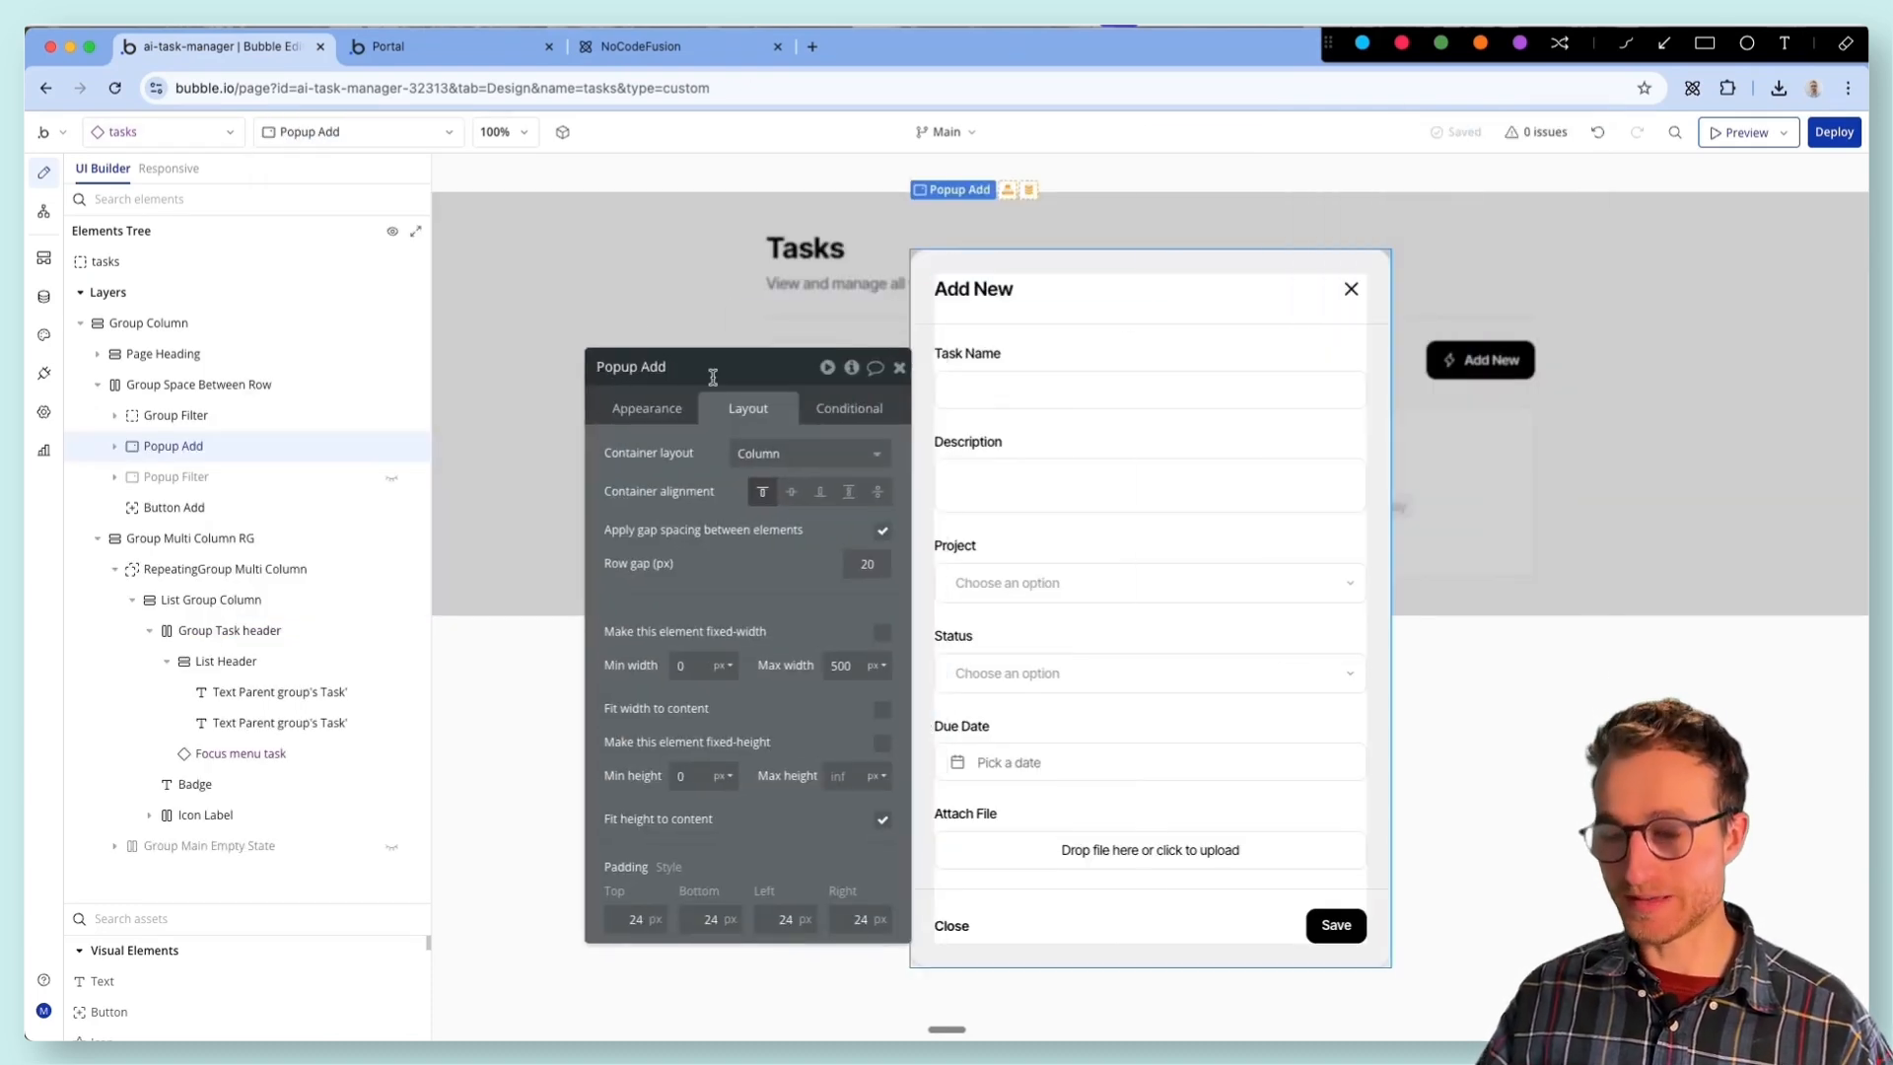
key(Return)
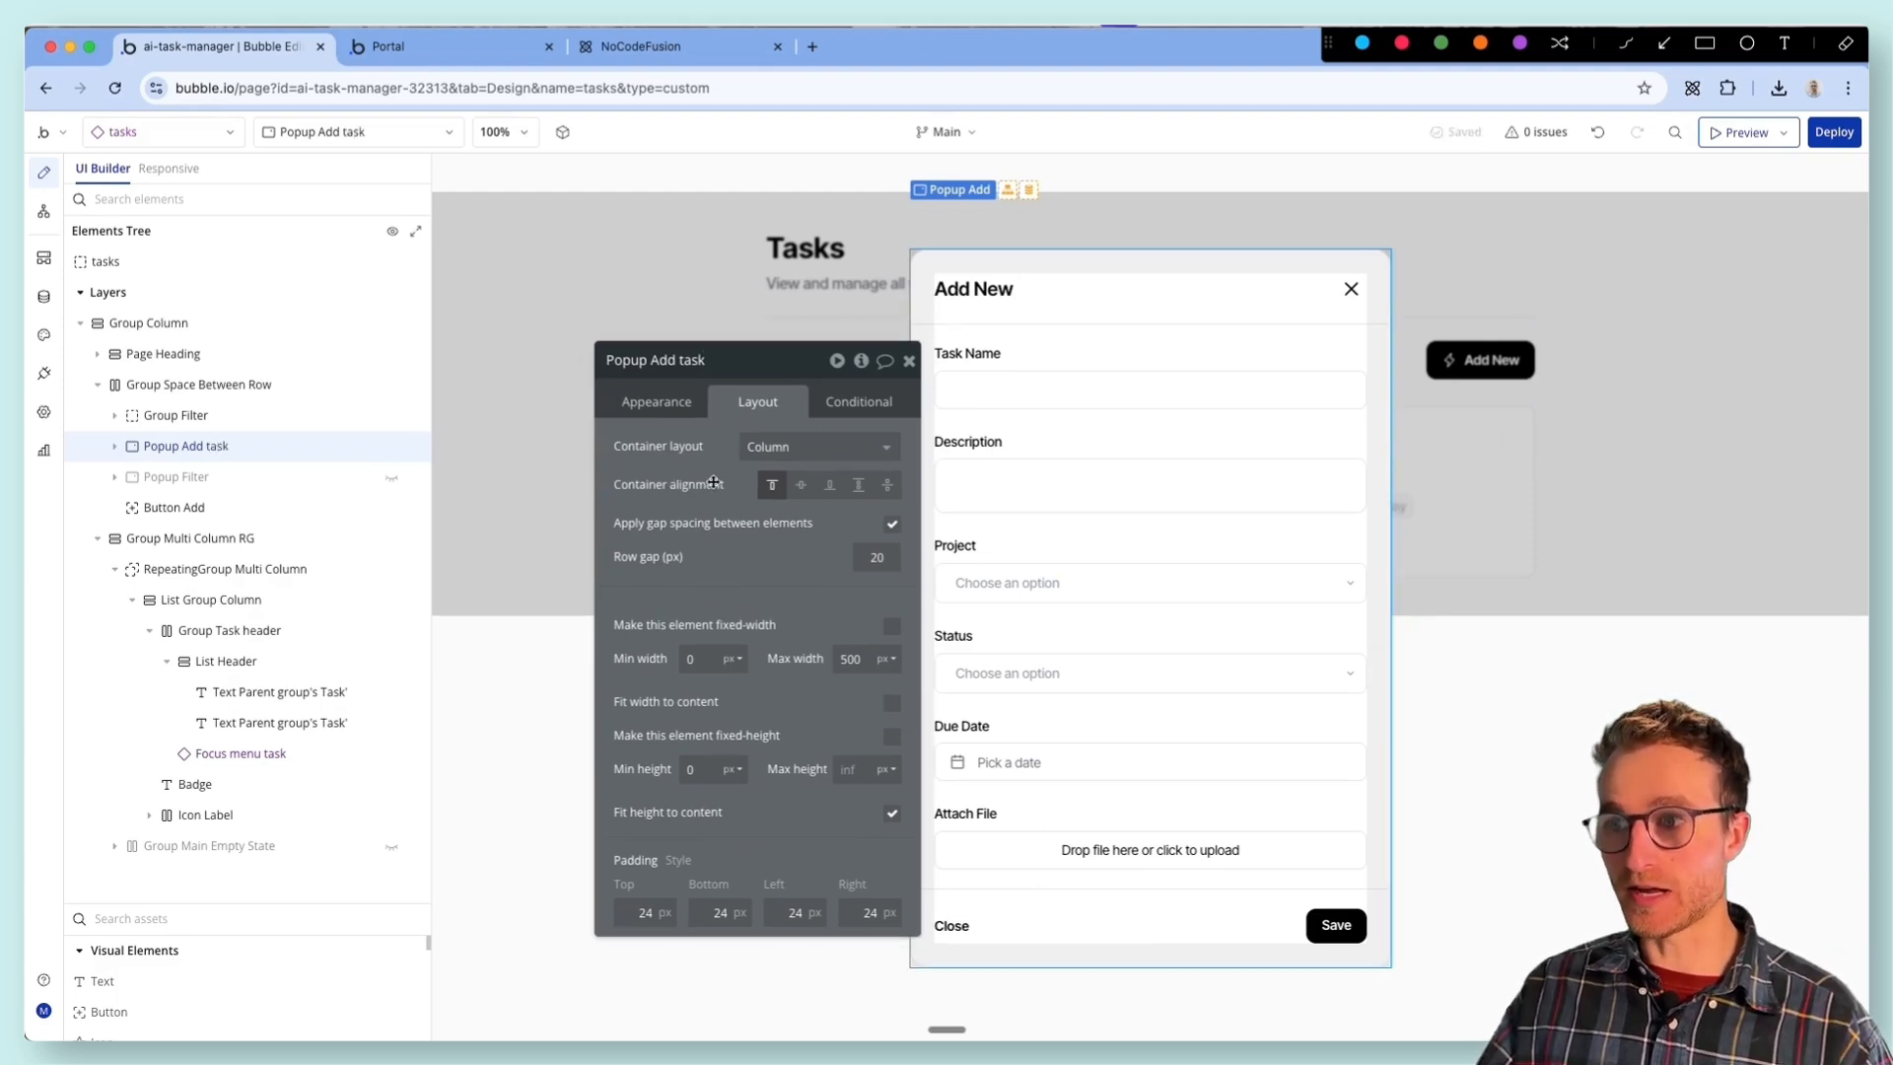
- Convert Popup Add task to a reusable element named Popup Create/edit Task and set its default builder width to 560
right_click(928, 463)
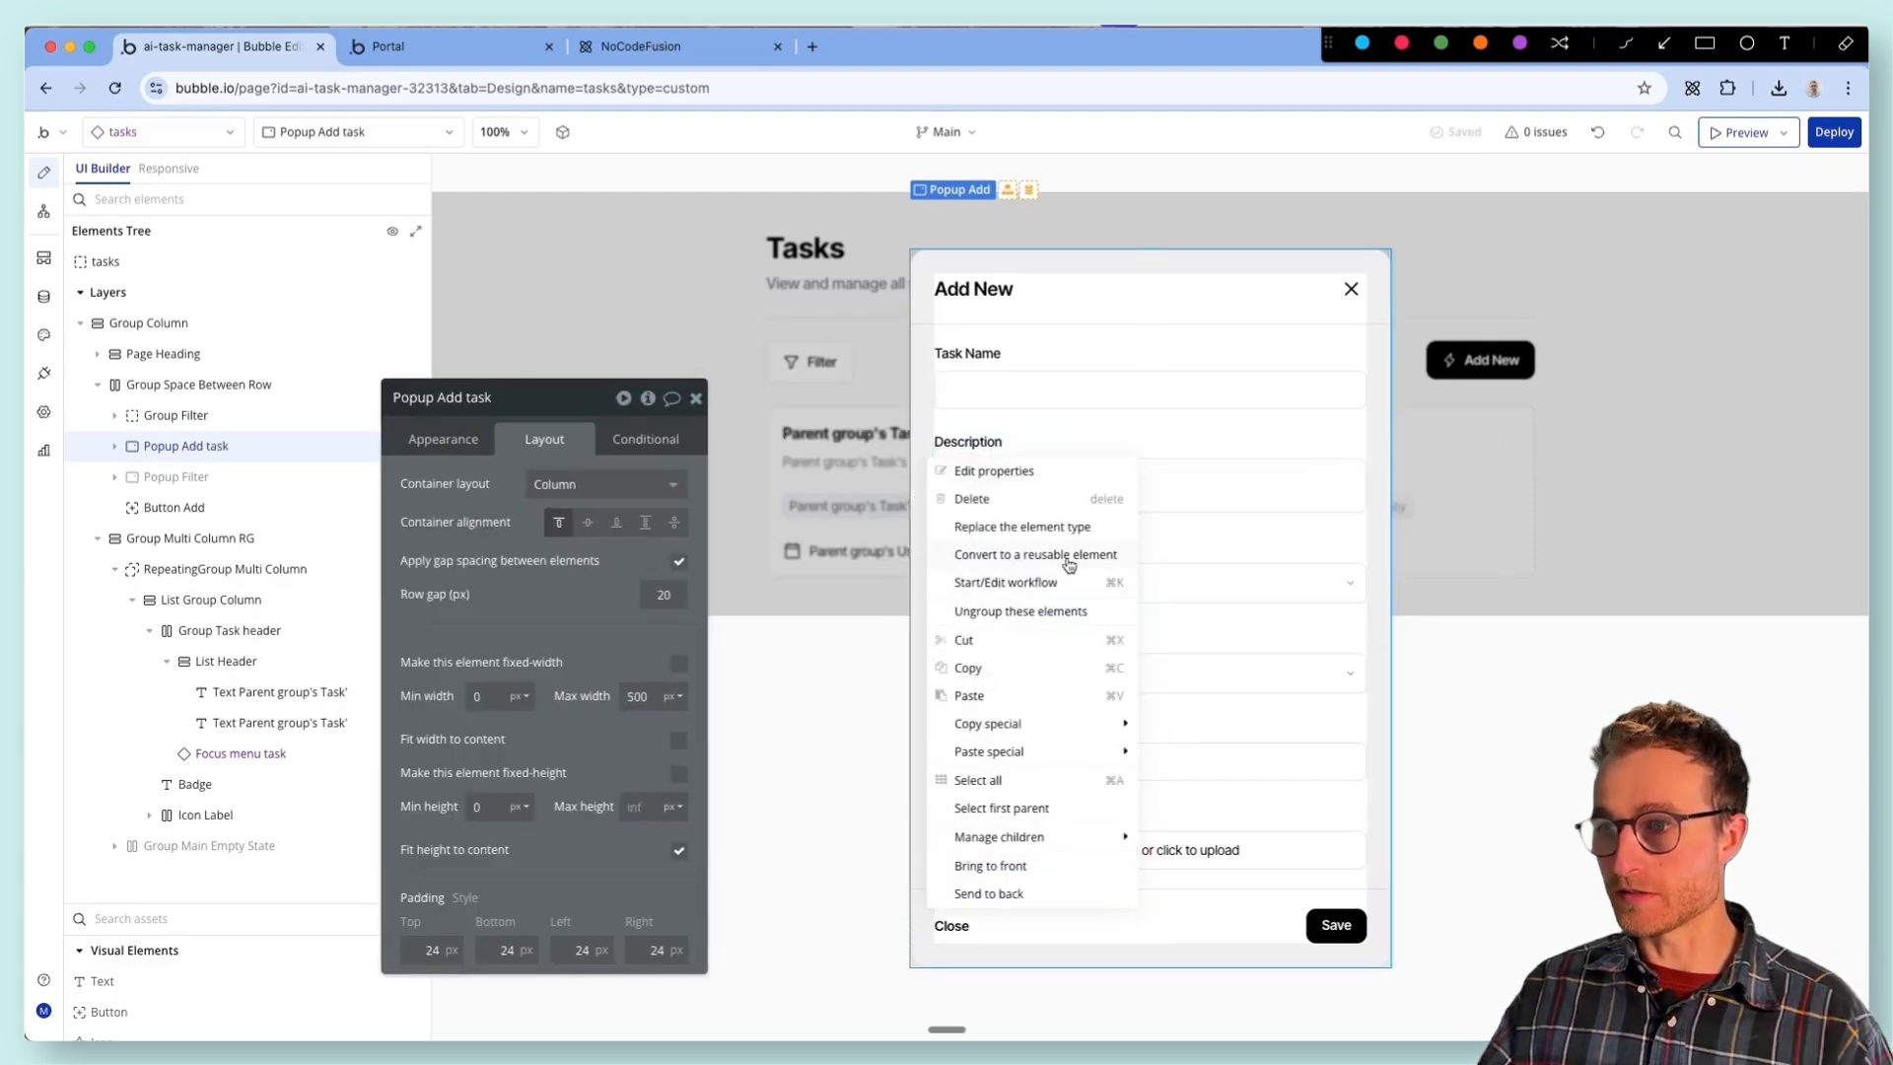
click(1068, 564)
text(Popup Create/edit Task)
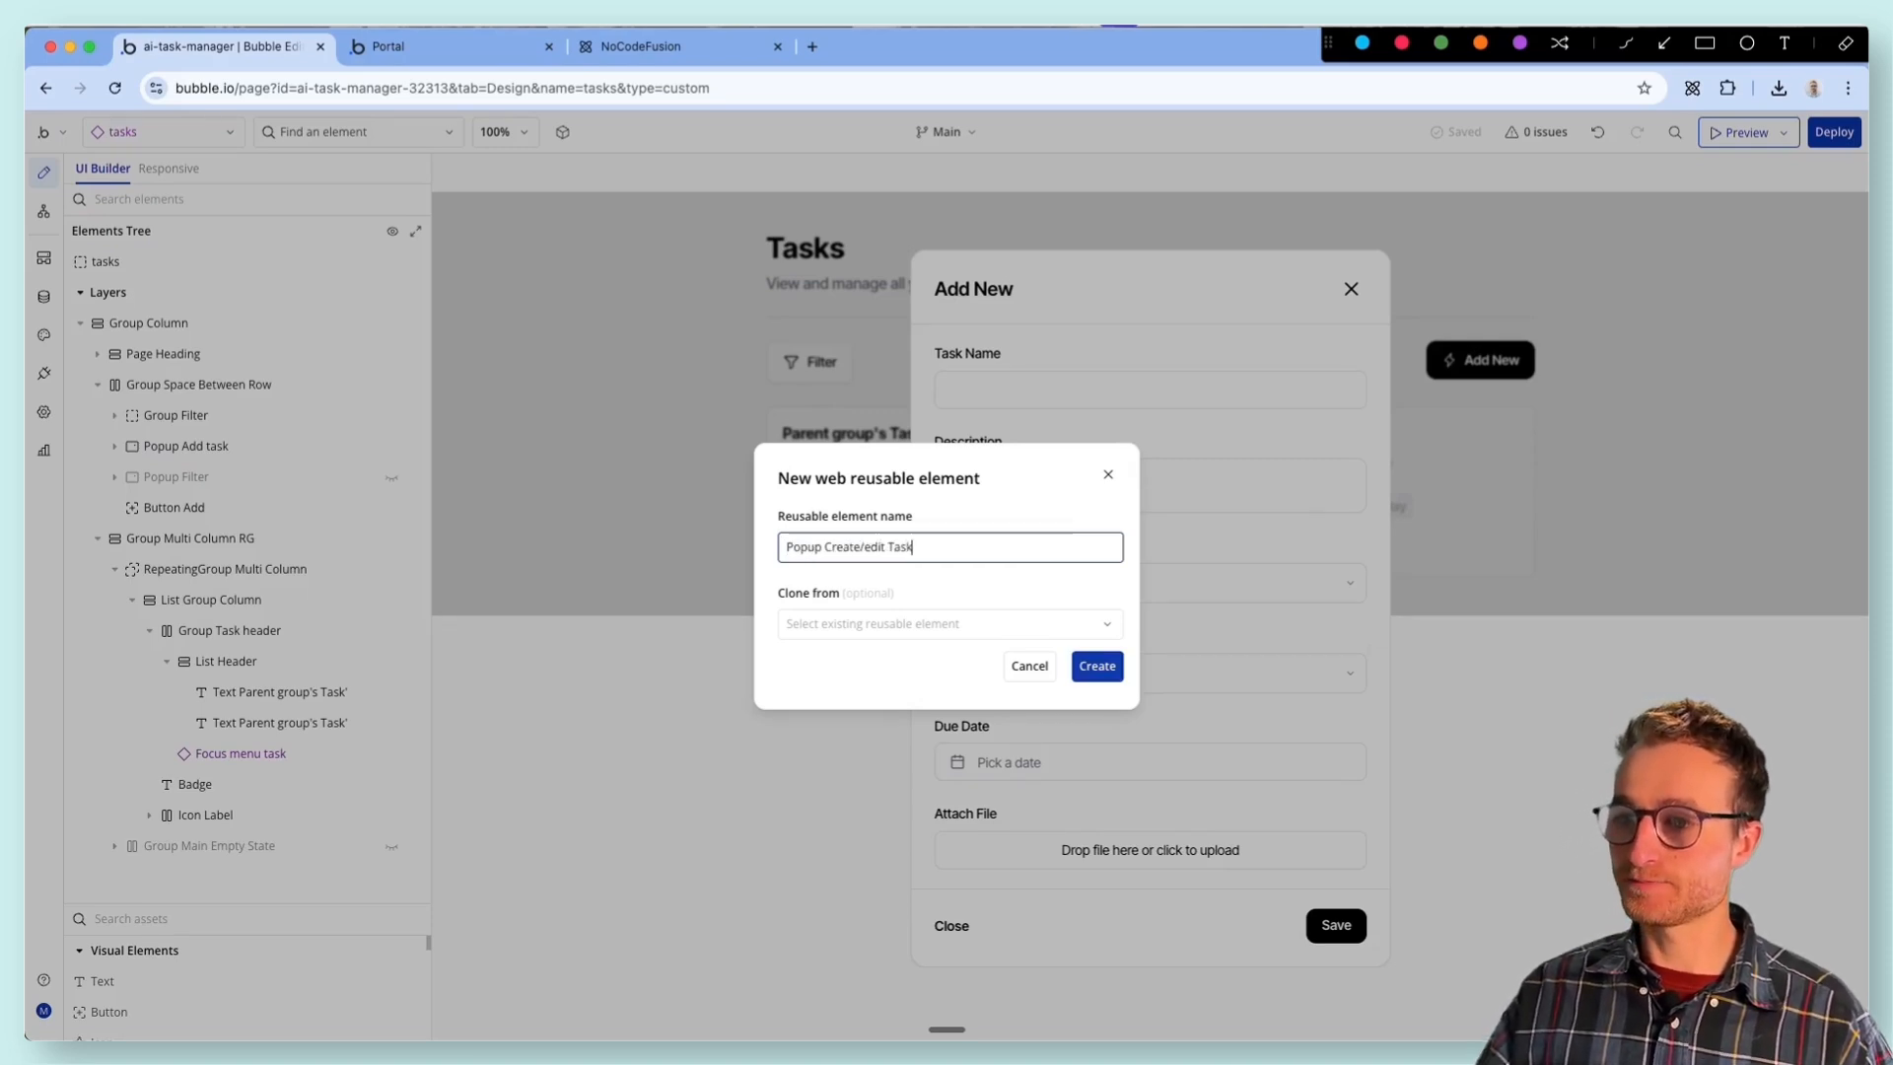
double_click(765, 506)
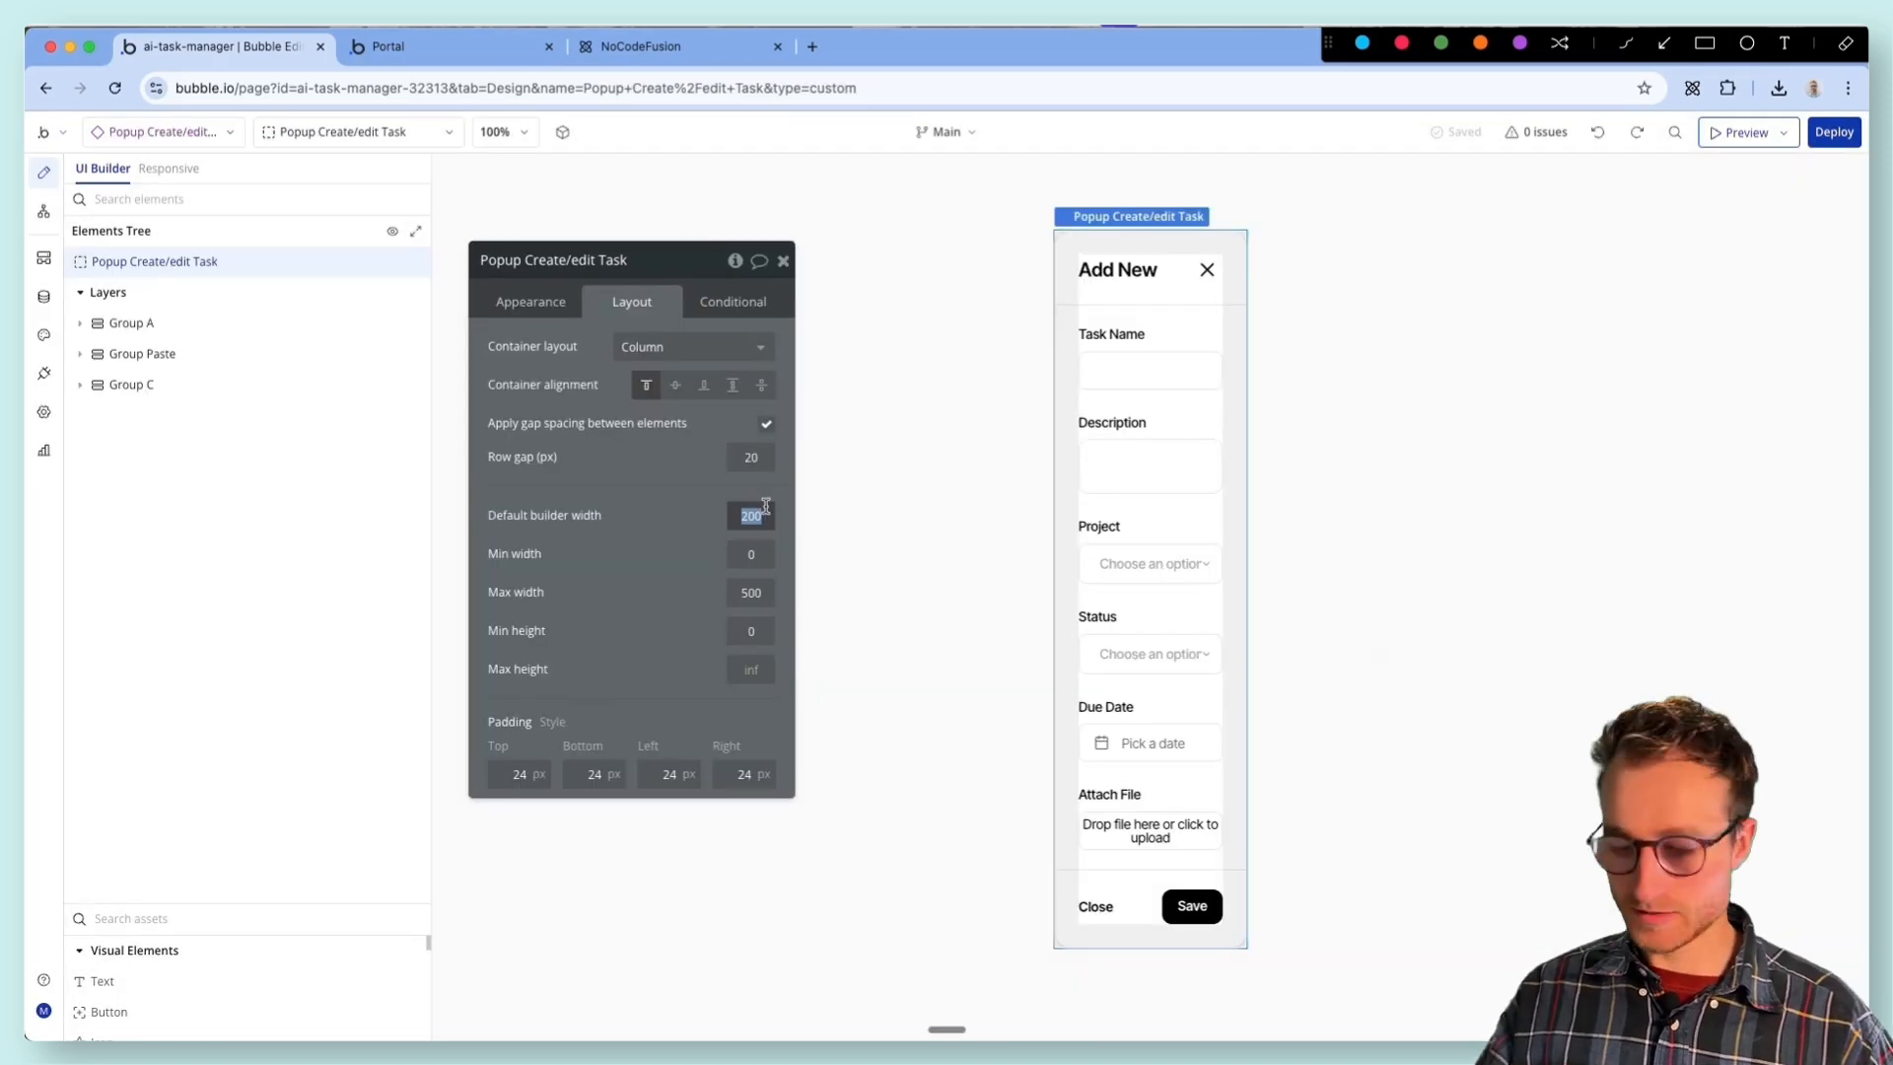
text(560)
key(Return)
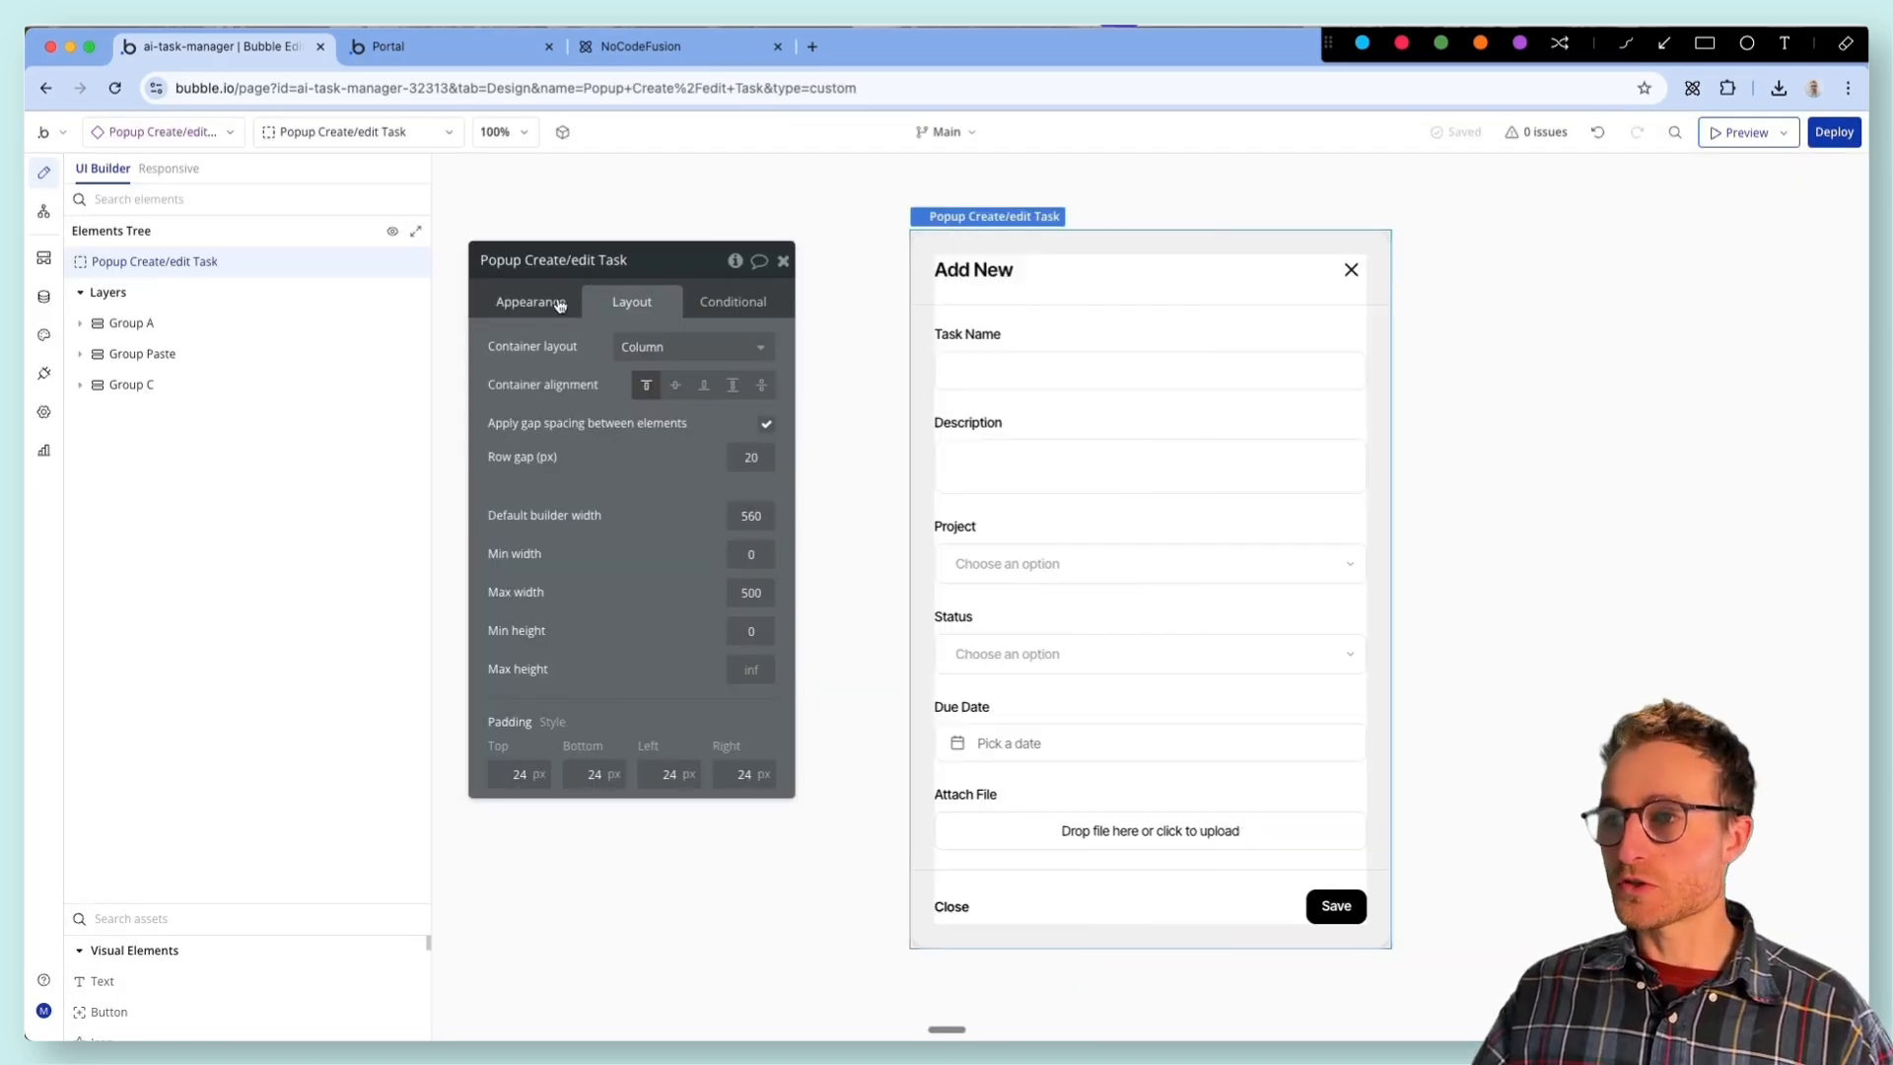
- Set the content type of the Popup Create/edit Task element to Task
click(559, 304)
click(672, 385)
text(task)
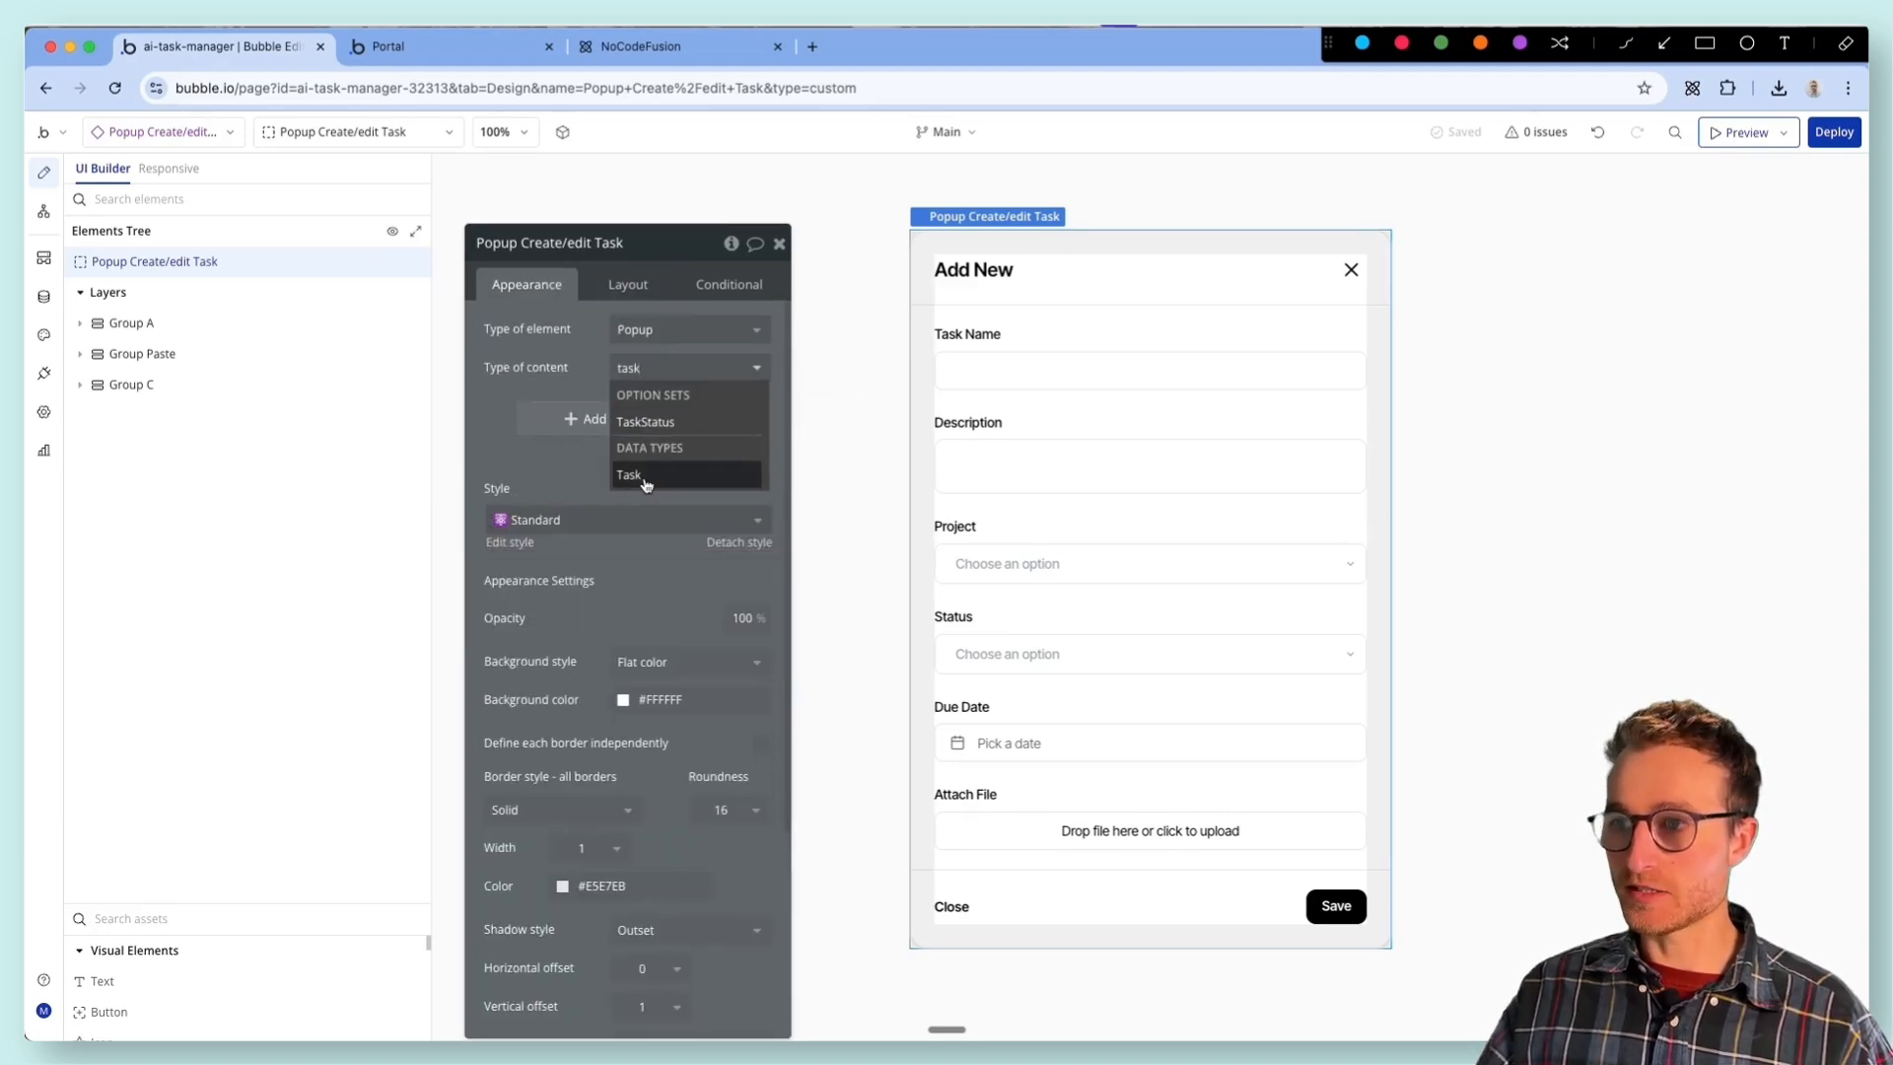
click(636, 485)
drag(511, 365, 495, 354)
click(1114, 465)
click(1134, 373)
click(1060, 461)
click(1064, 384)
click(1056, 469)
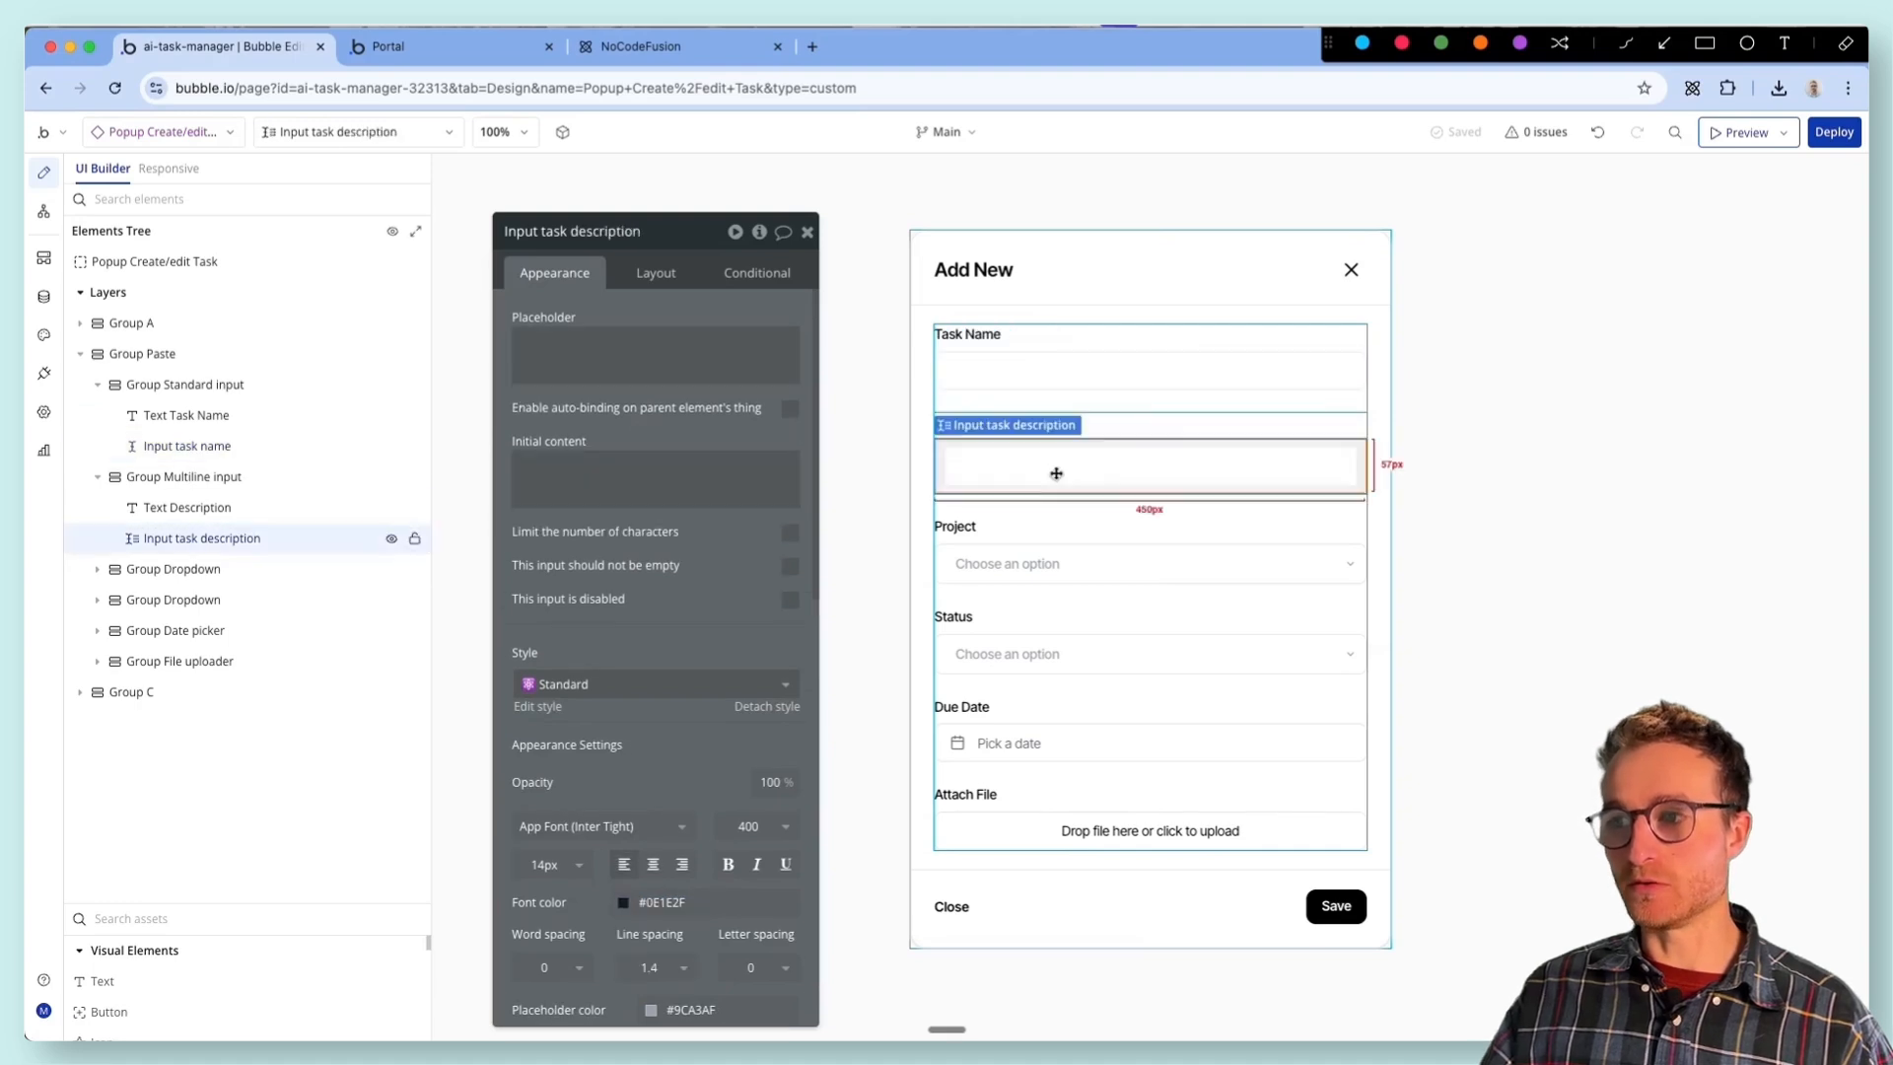
click(1060, 386)
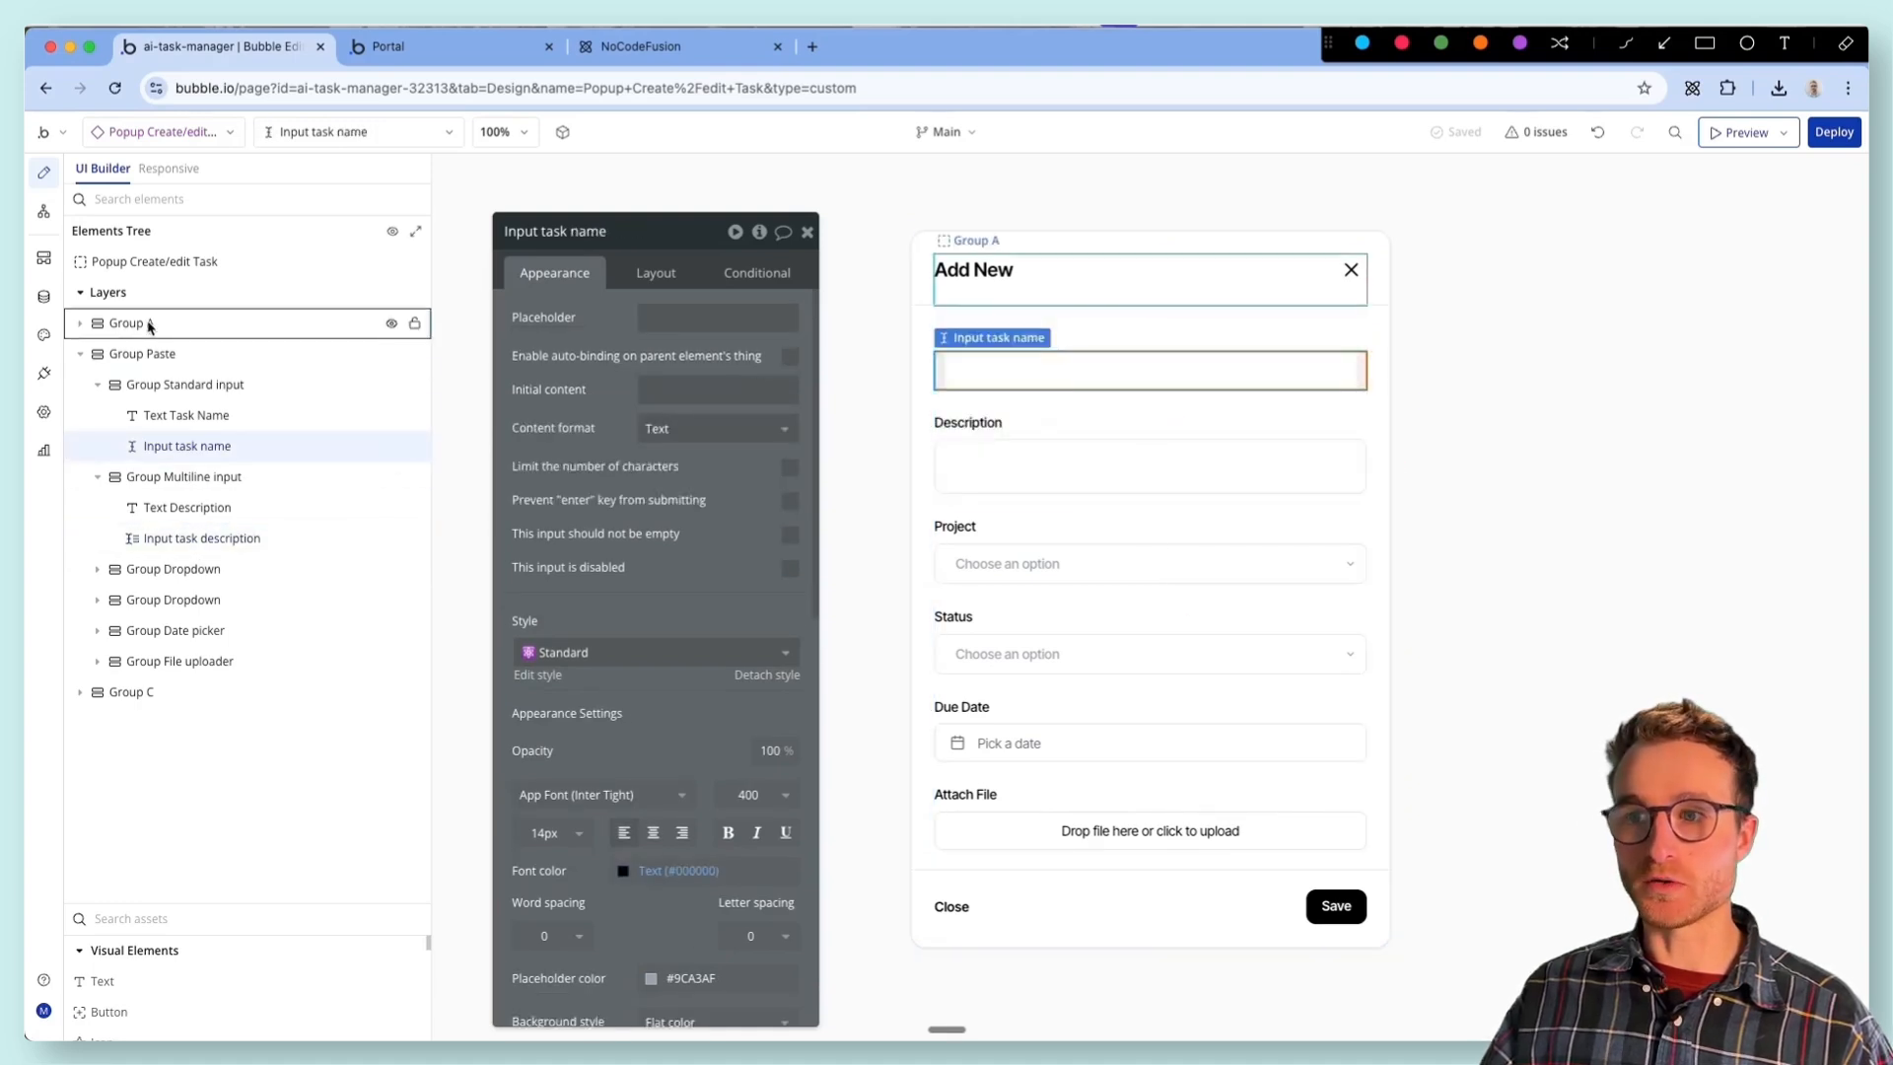
click(384, 353)
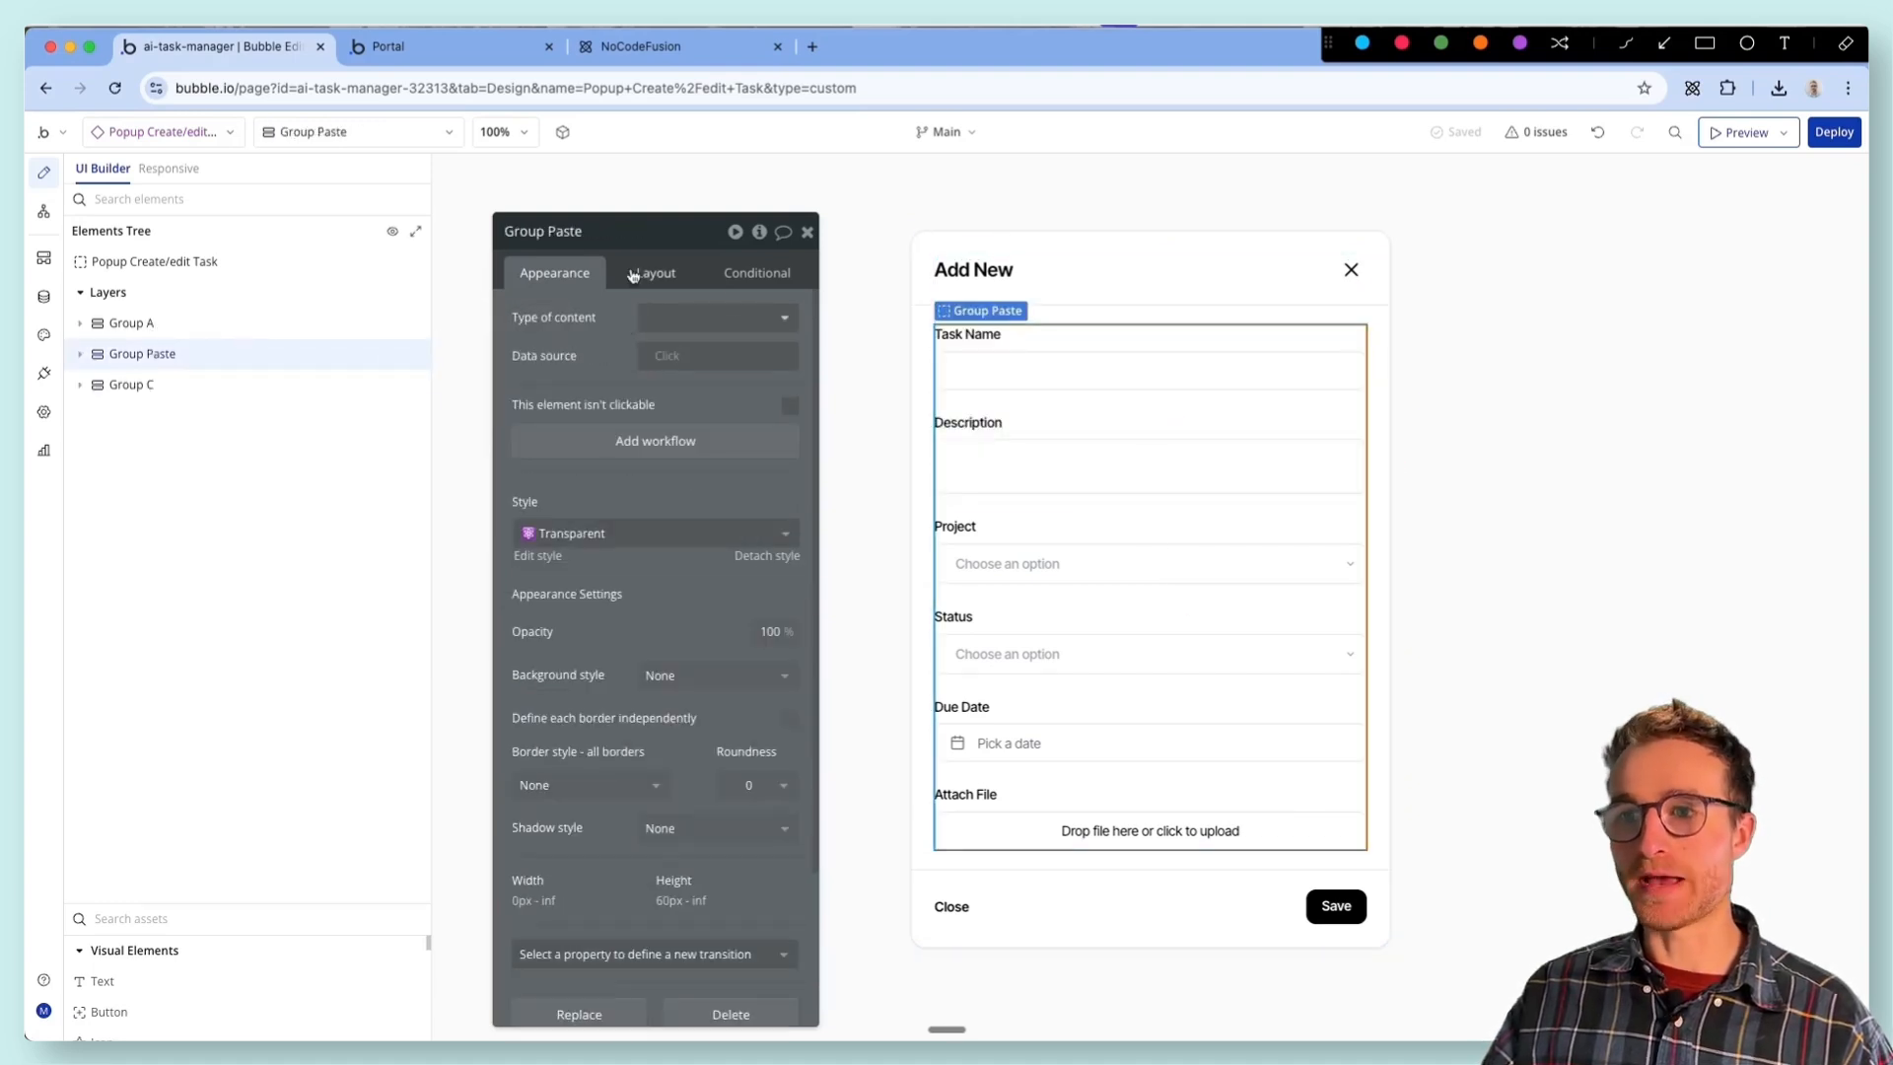
double_click(572, 233)
text(f)
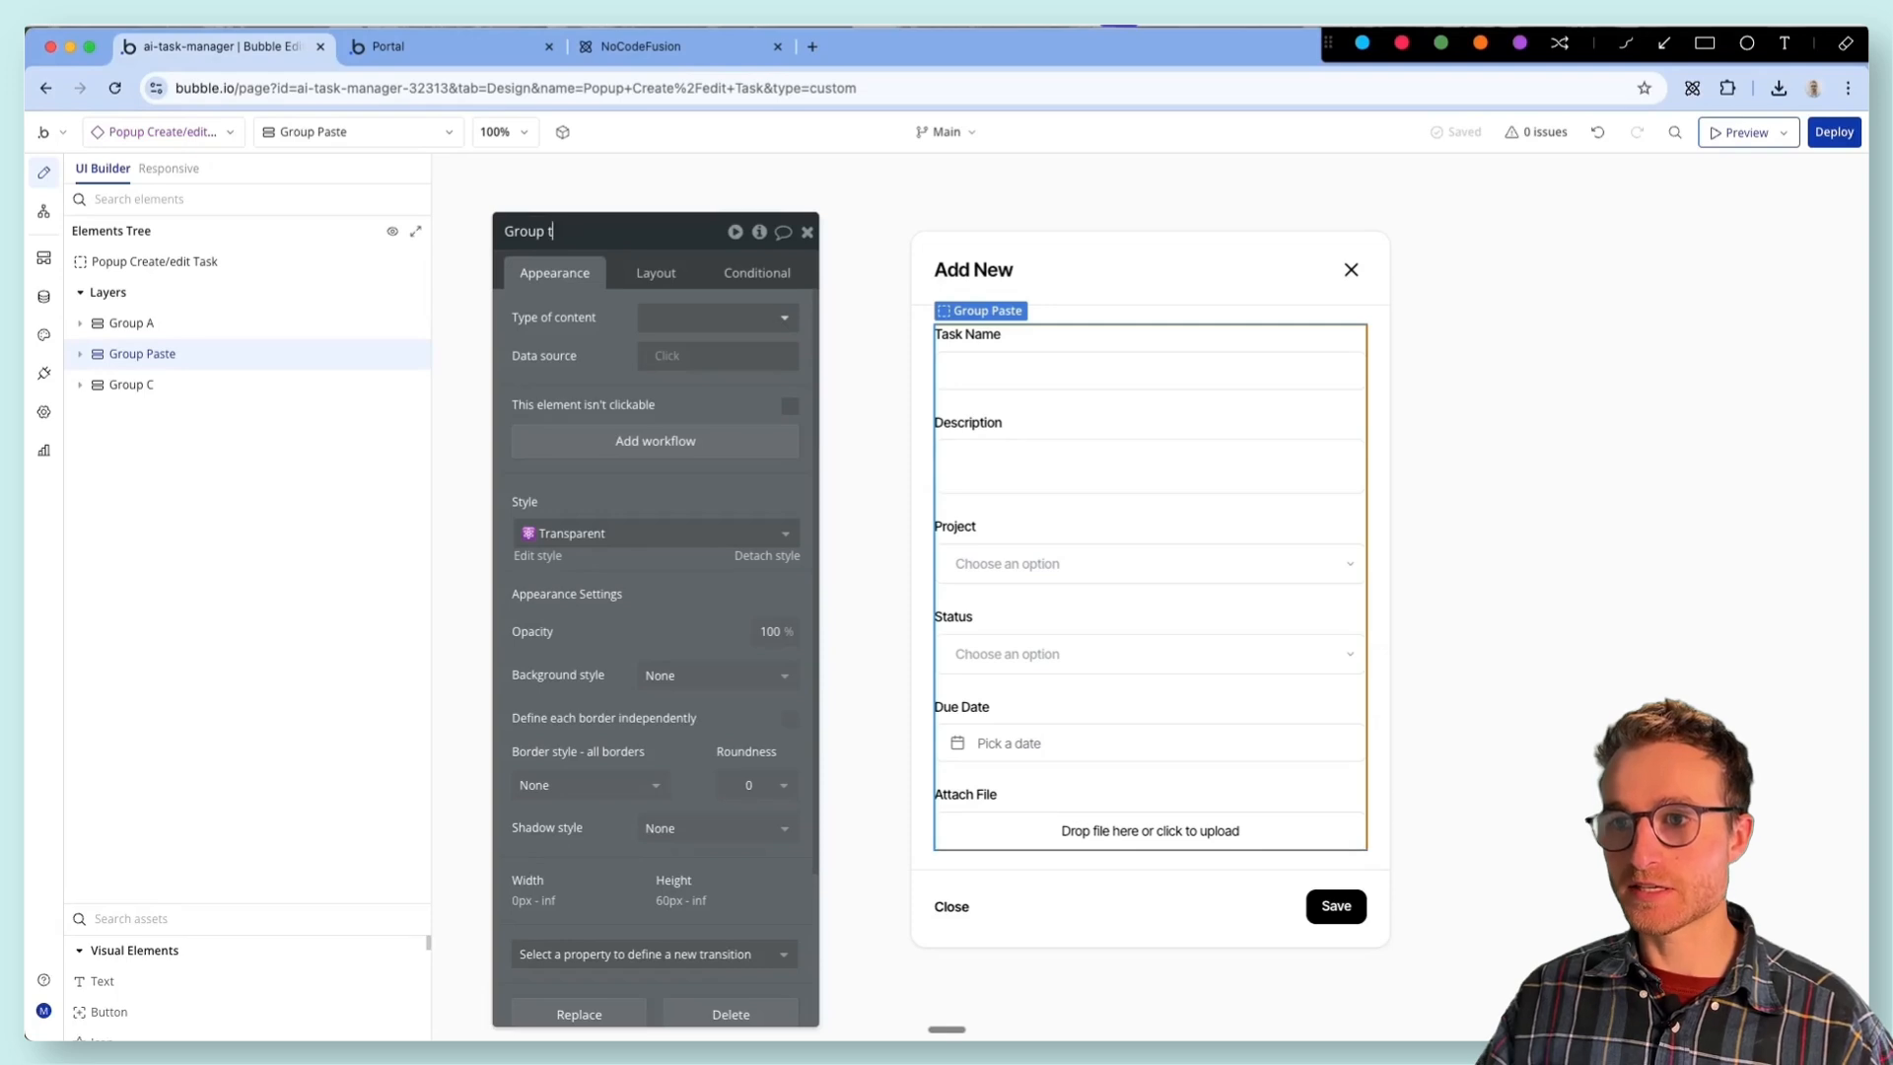
click(573, 300)
click(1601, 131)
click(308, 268)
click(301, 325)
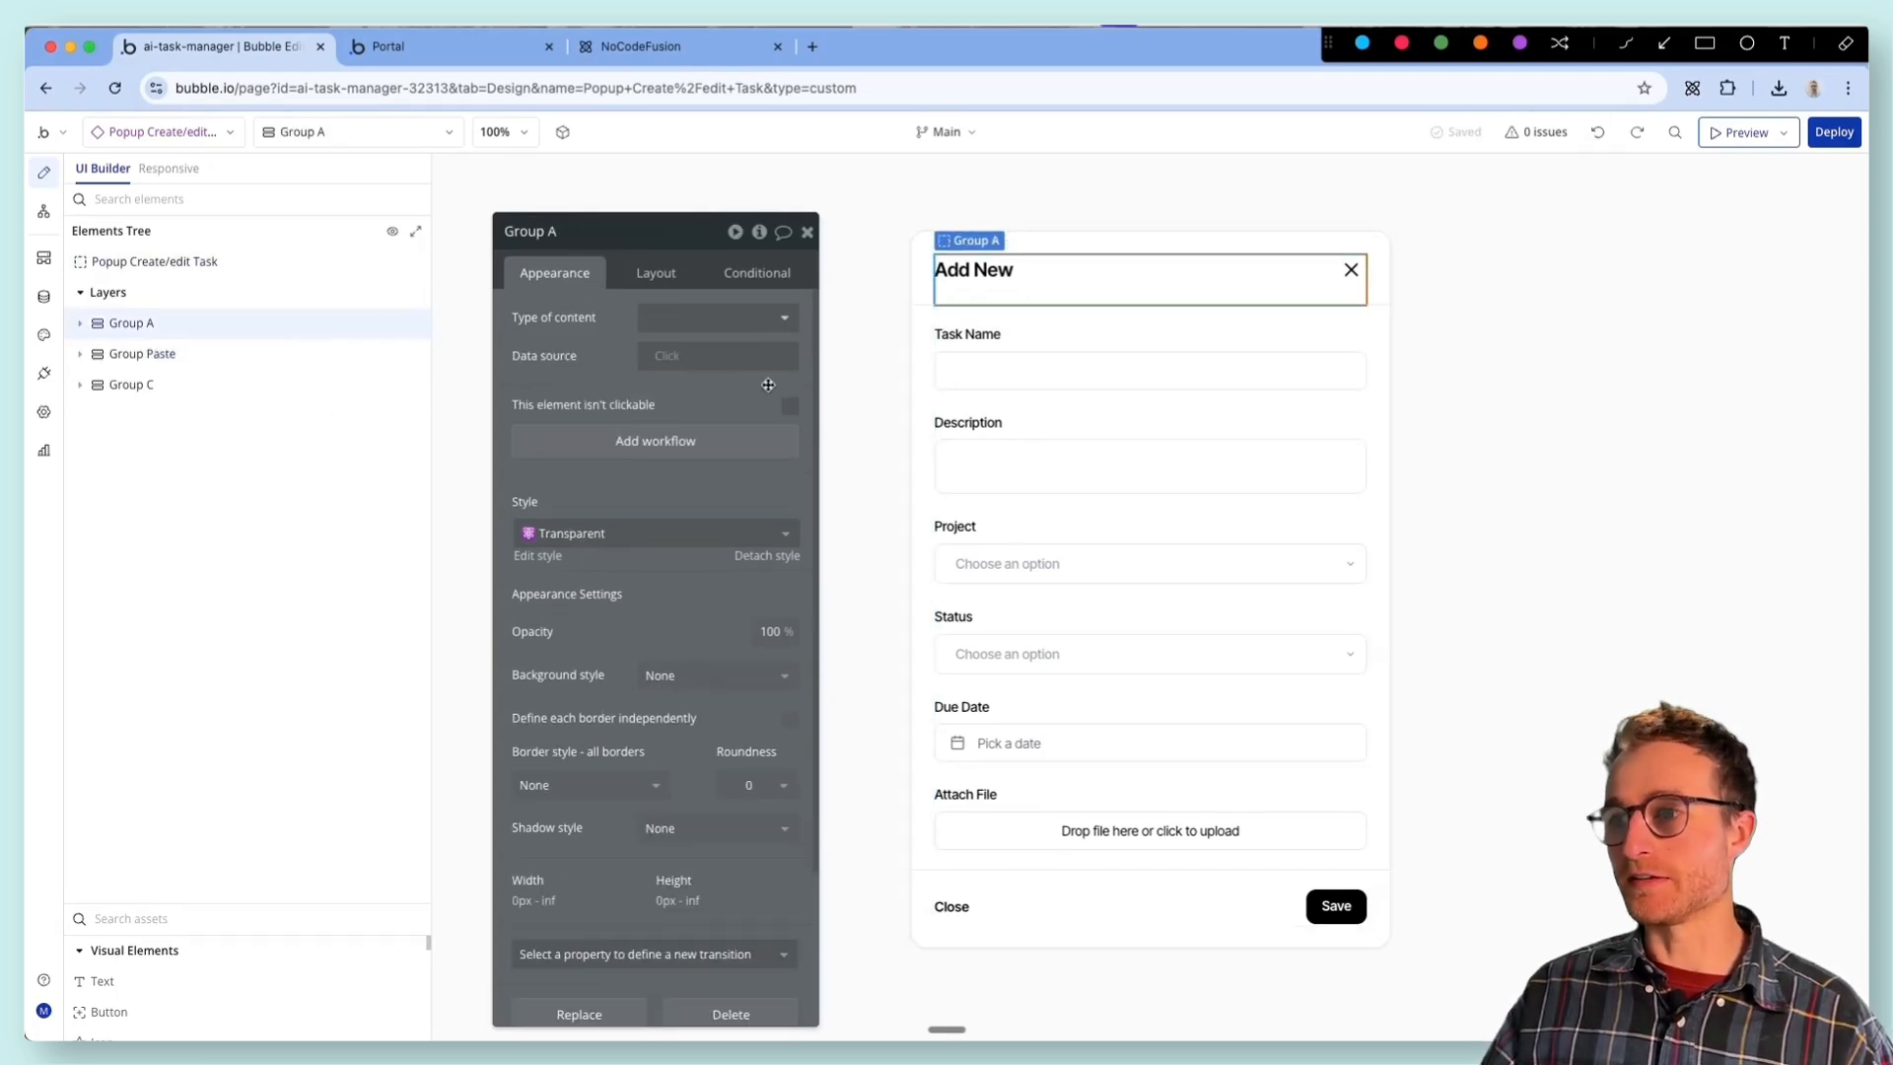
- Set the initial content of Input task name to Popup Create/edit Task's Task's Name
click(1093, 372)
click(675, 386)
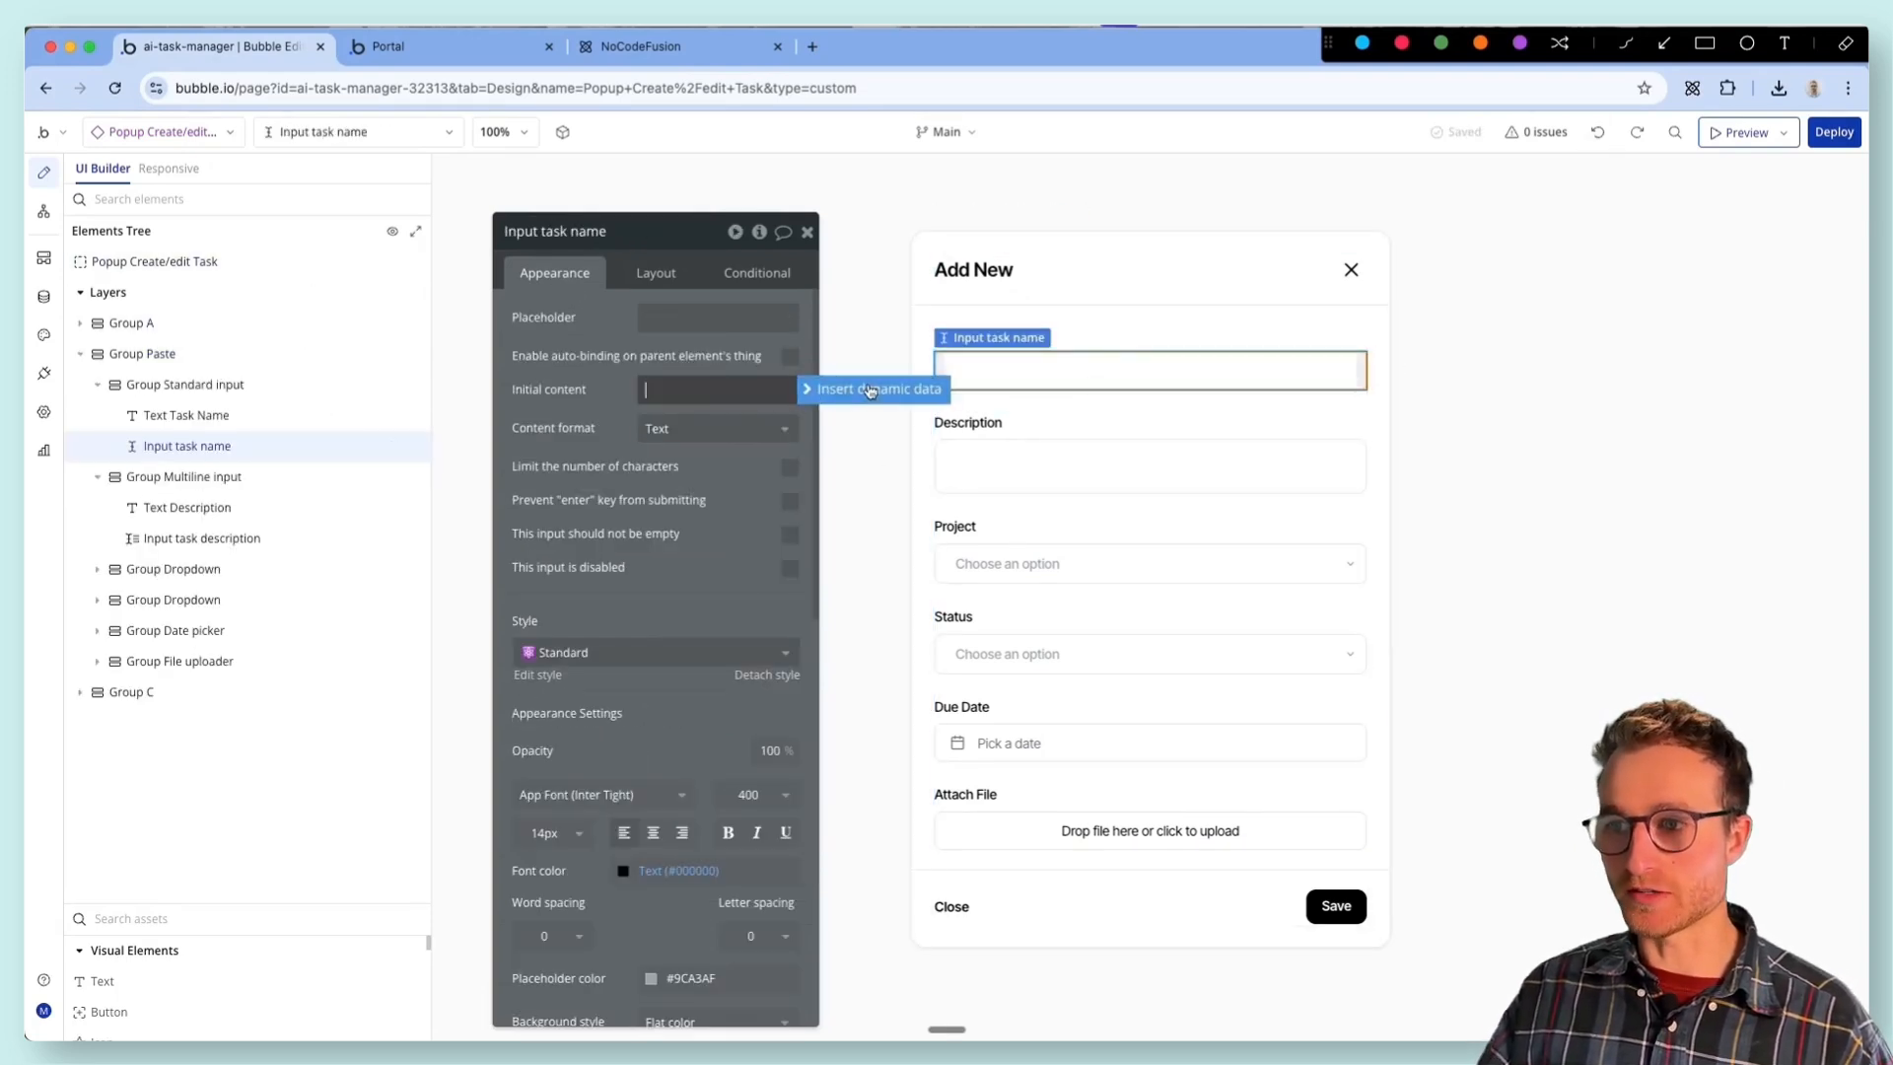
click(868, 390)
text(pop)
key(Return)
key(Return)
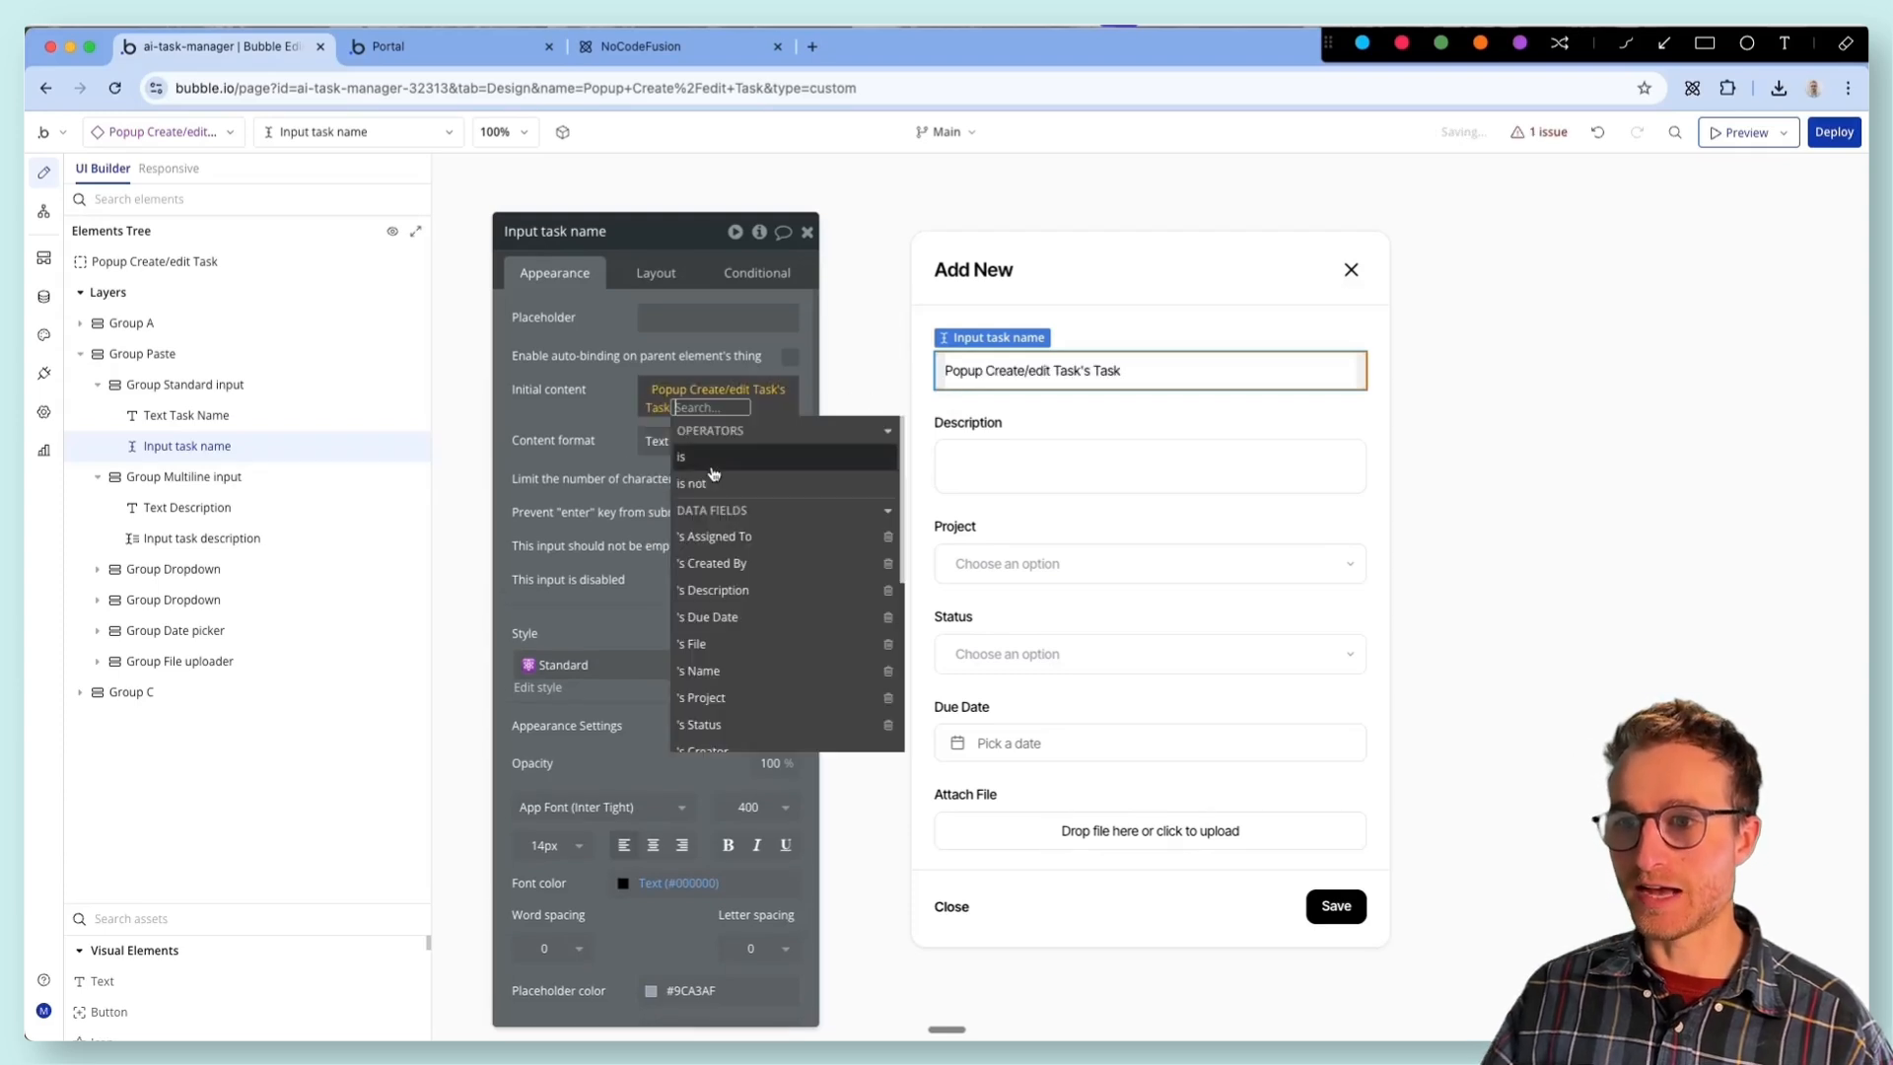
click(742, 671)
drag(564, 493, 559, 432)
- Open the Focus menu task reusable element and show its Popup Add/Edit
click(160, 132)
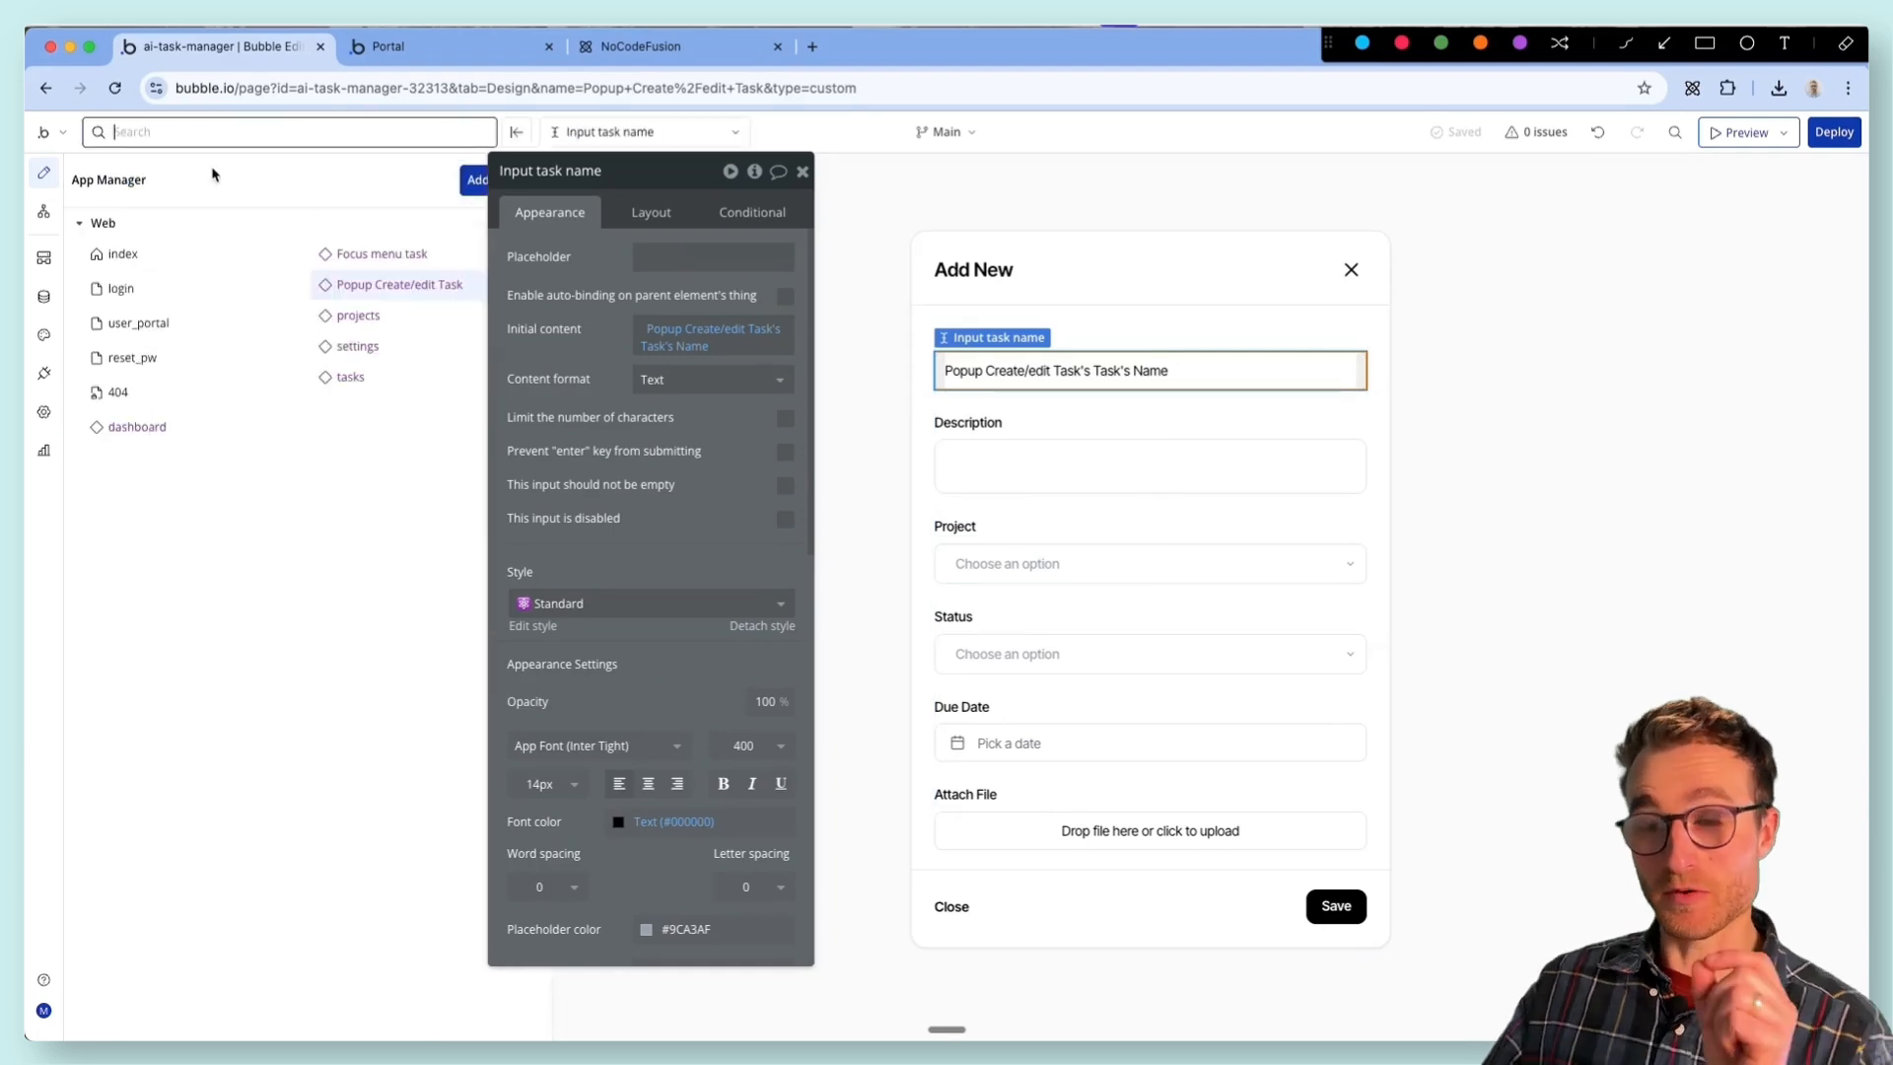
drag(611, 396, 647, 483)
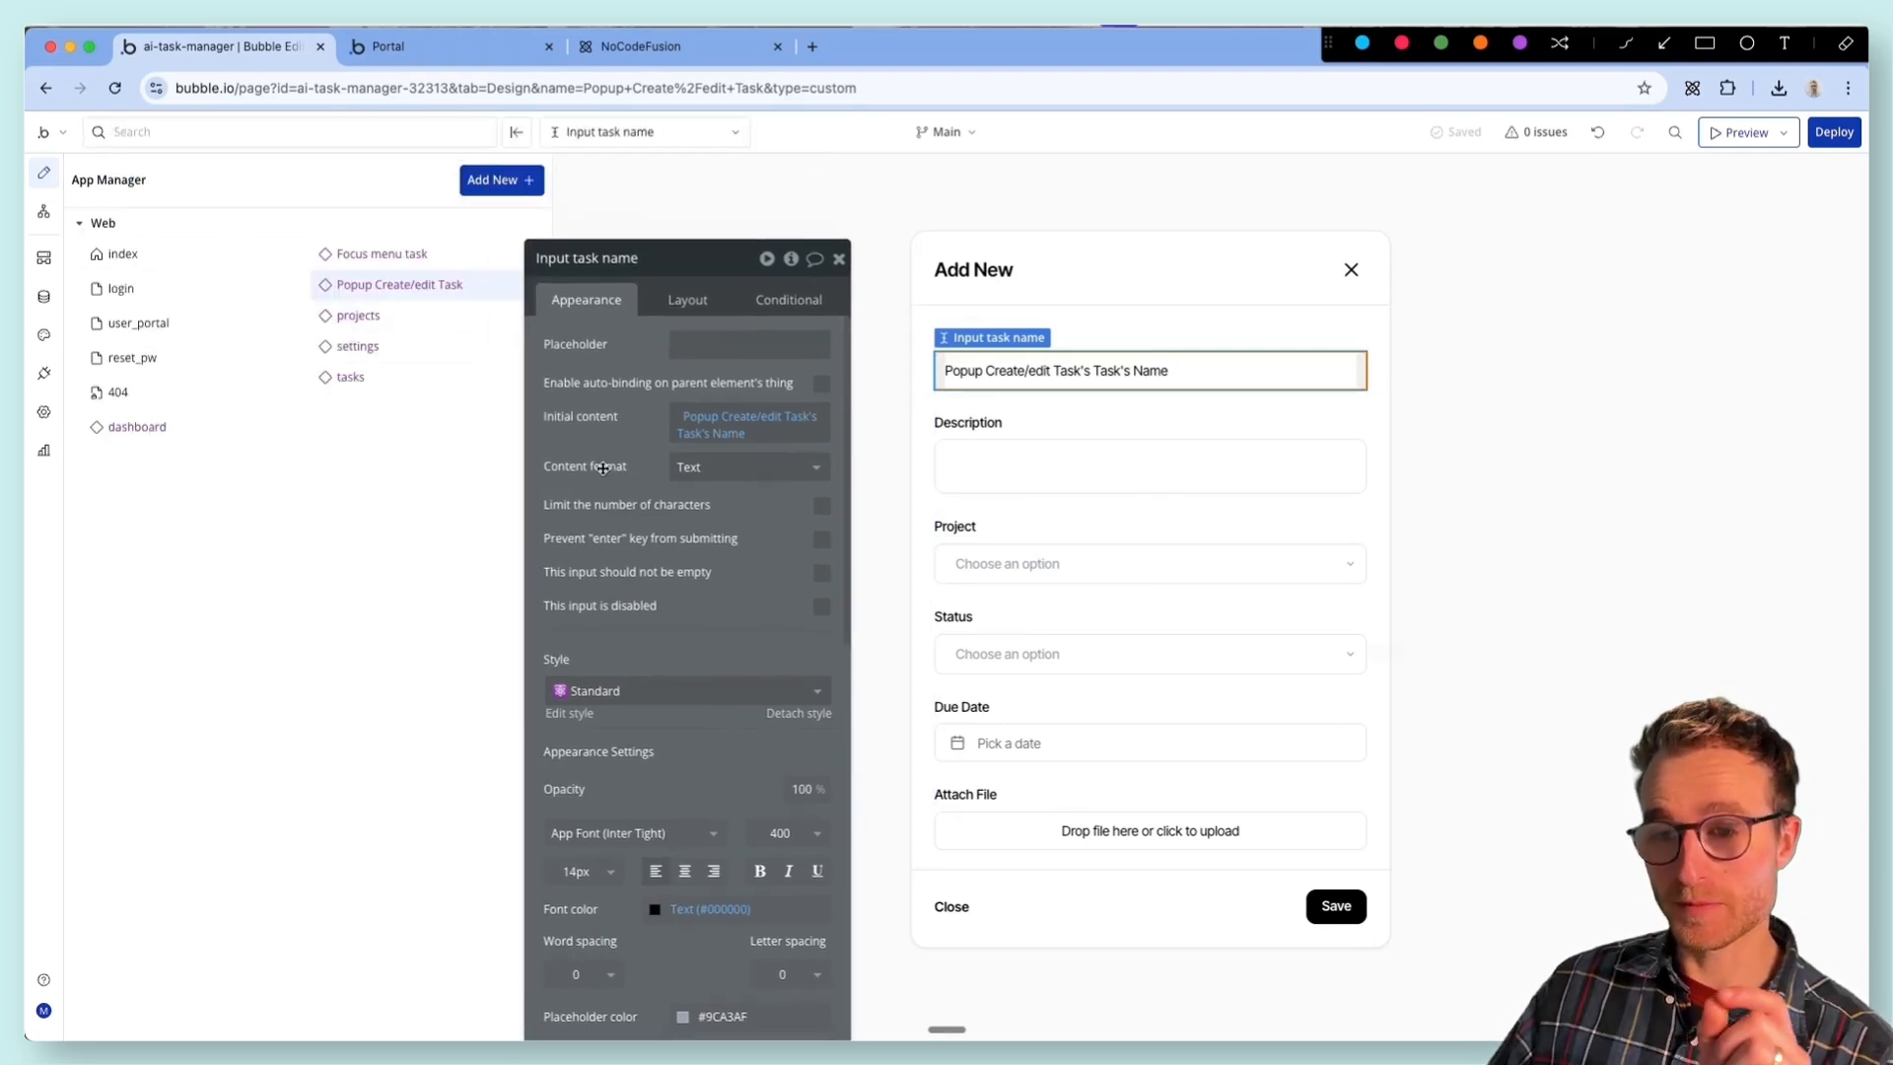
click(389, 255)
double_click(547, 402)
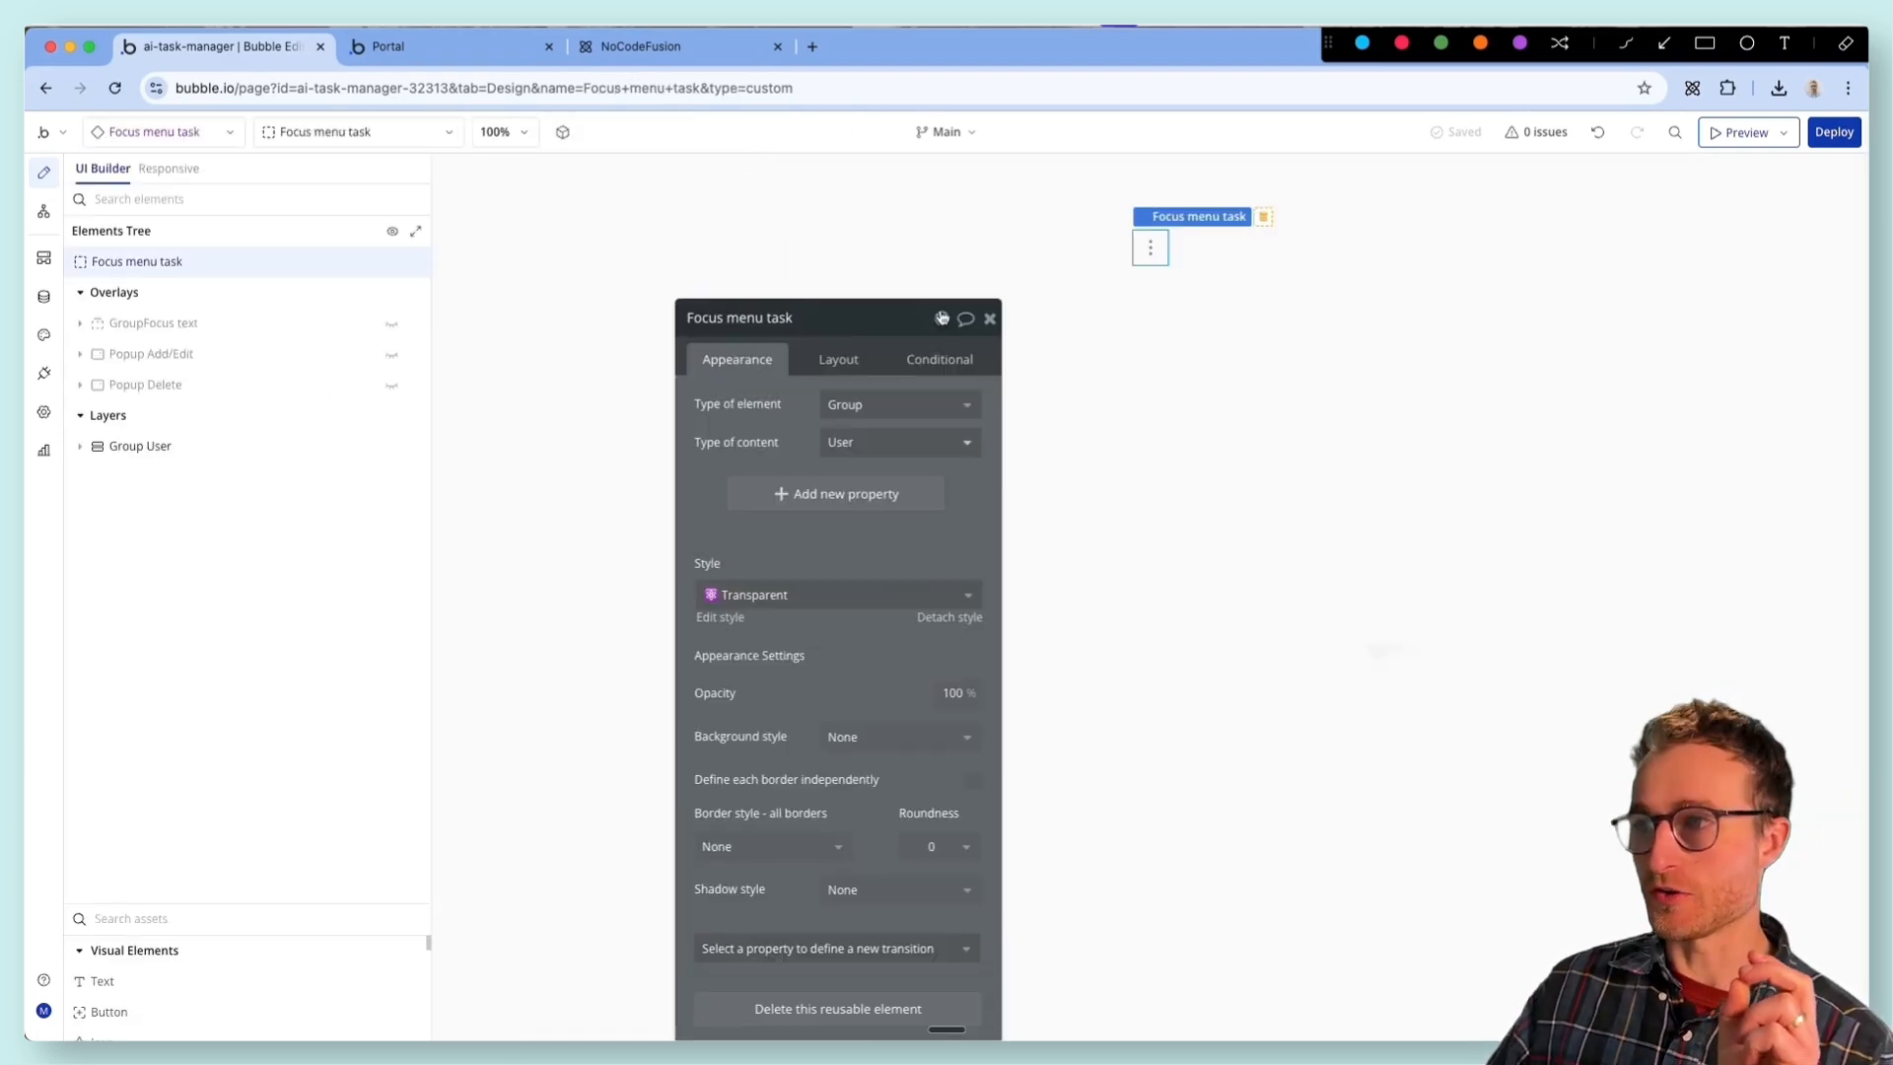
click(286, 354)
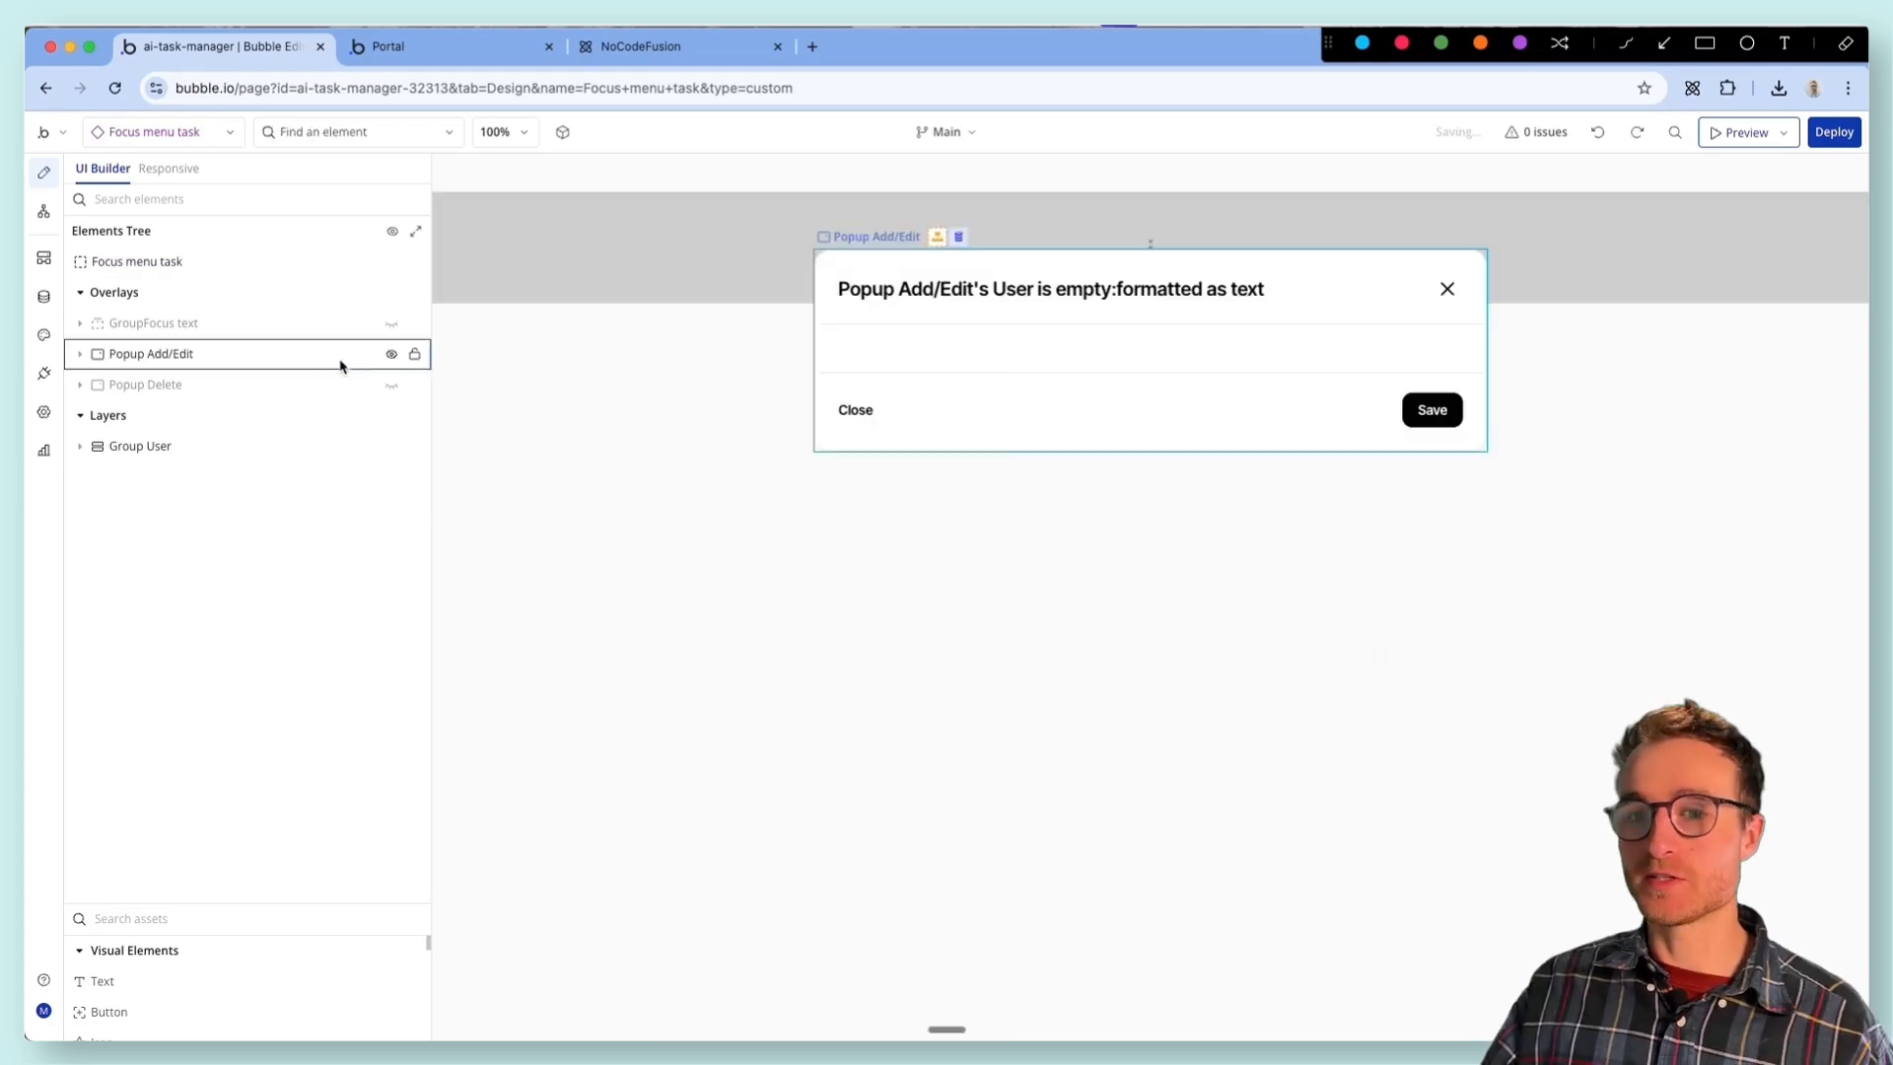
click(465, 368)
- Search the assets for the Popup Create/edit Task reusable element and place it in Focus menu task
click(180, 913)
text(pop)
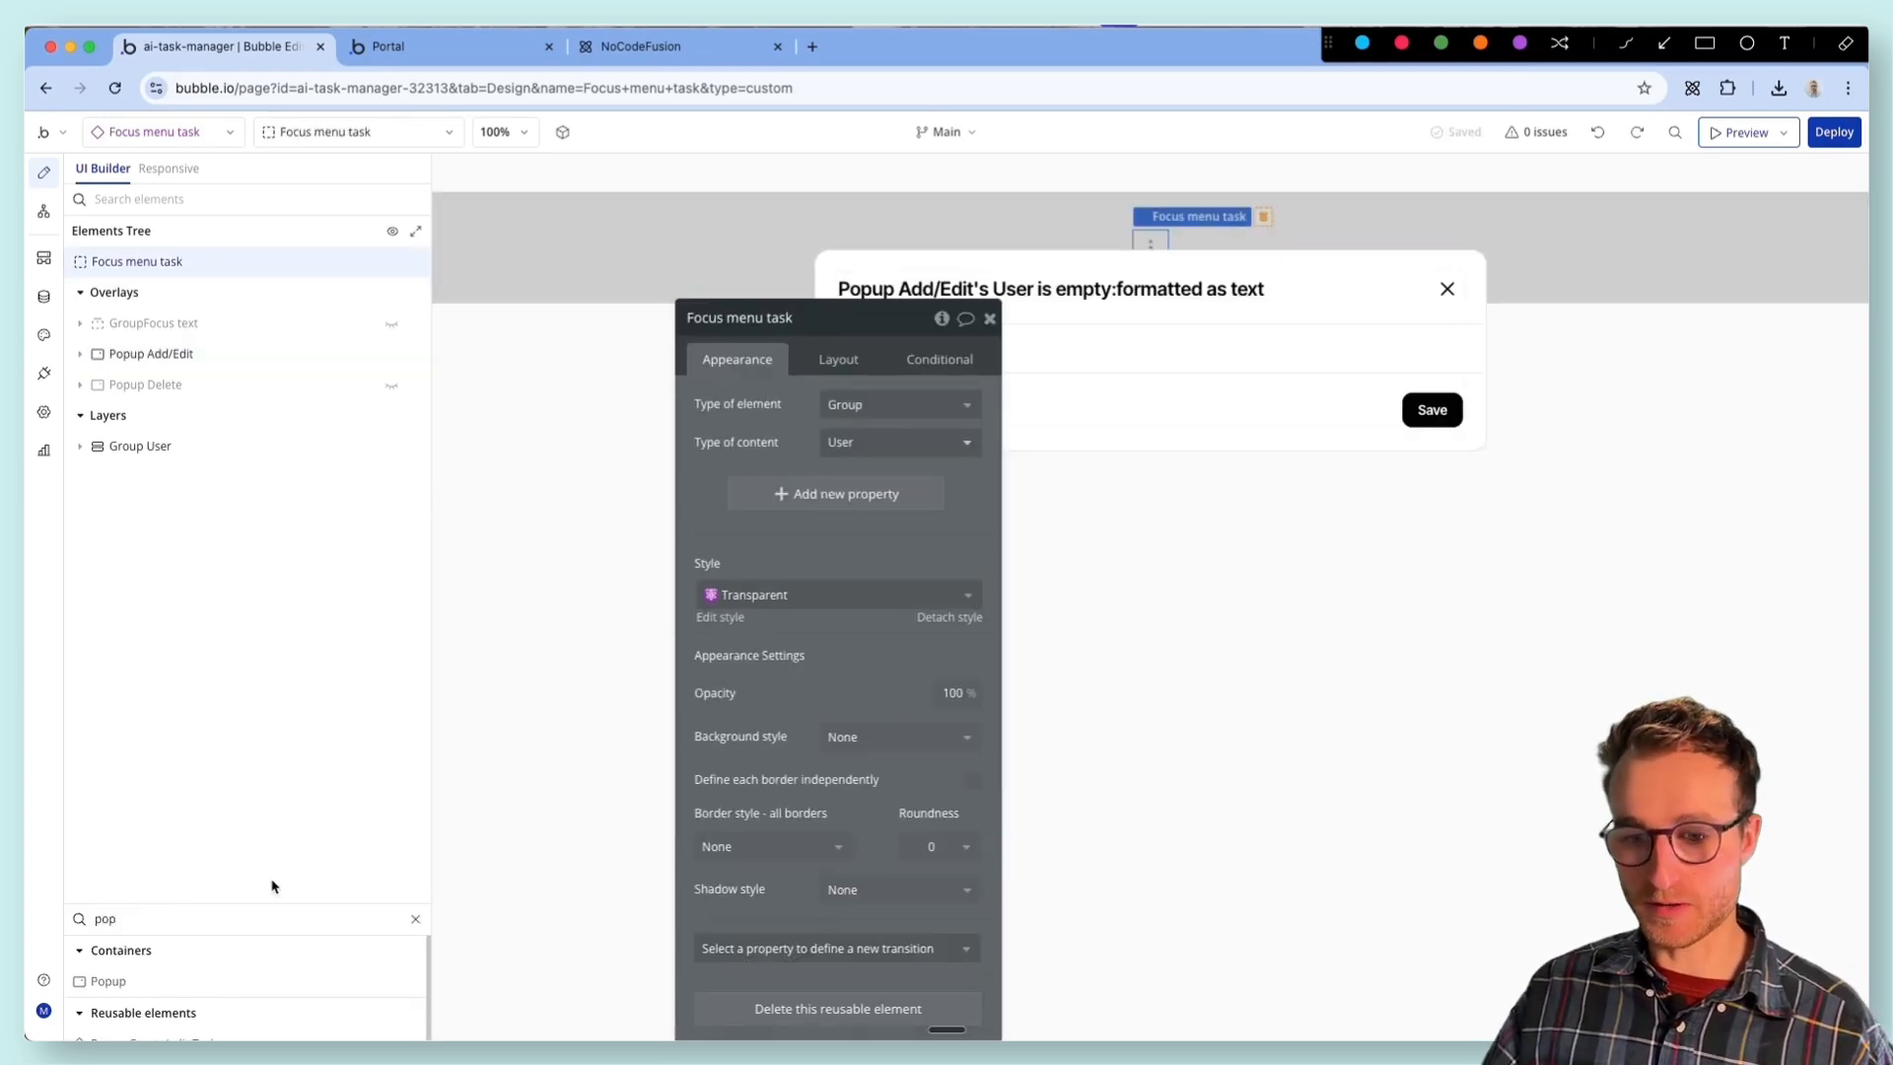
drag(276, 901, 281, 662)
drag(779, 467, 673, 737)
- Trace Popup Add/Edit's Hide action in the Button Save flow and change its element to Popup Create/edit Task
click(151, 354)
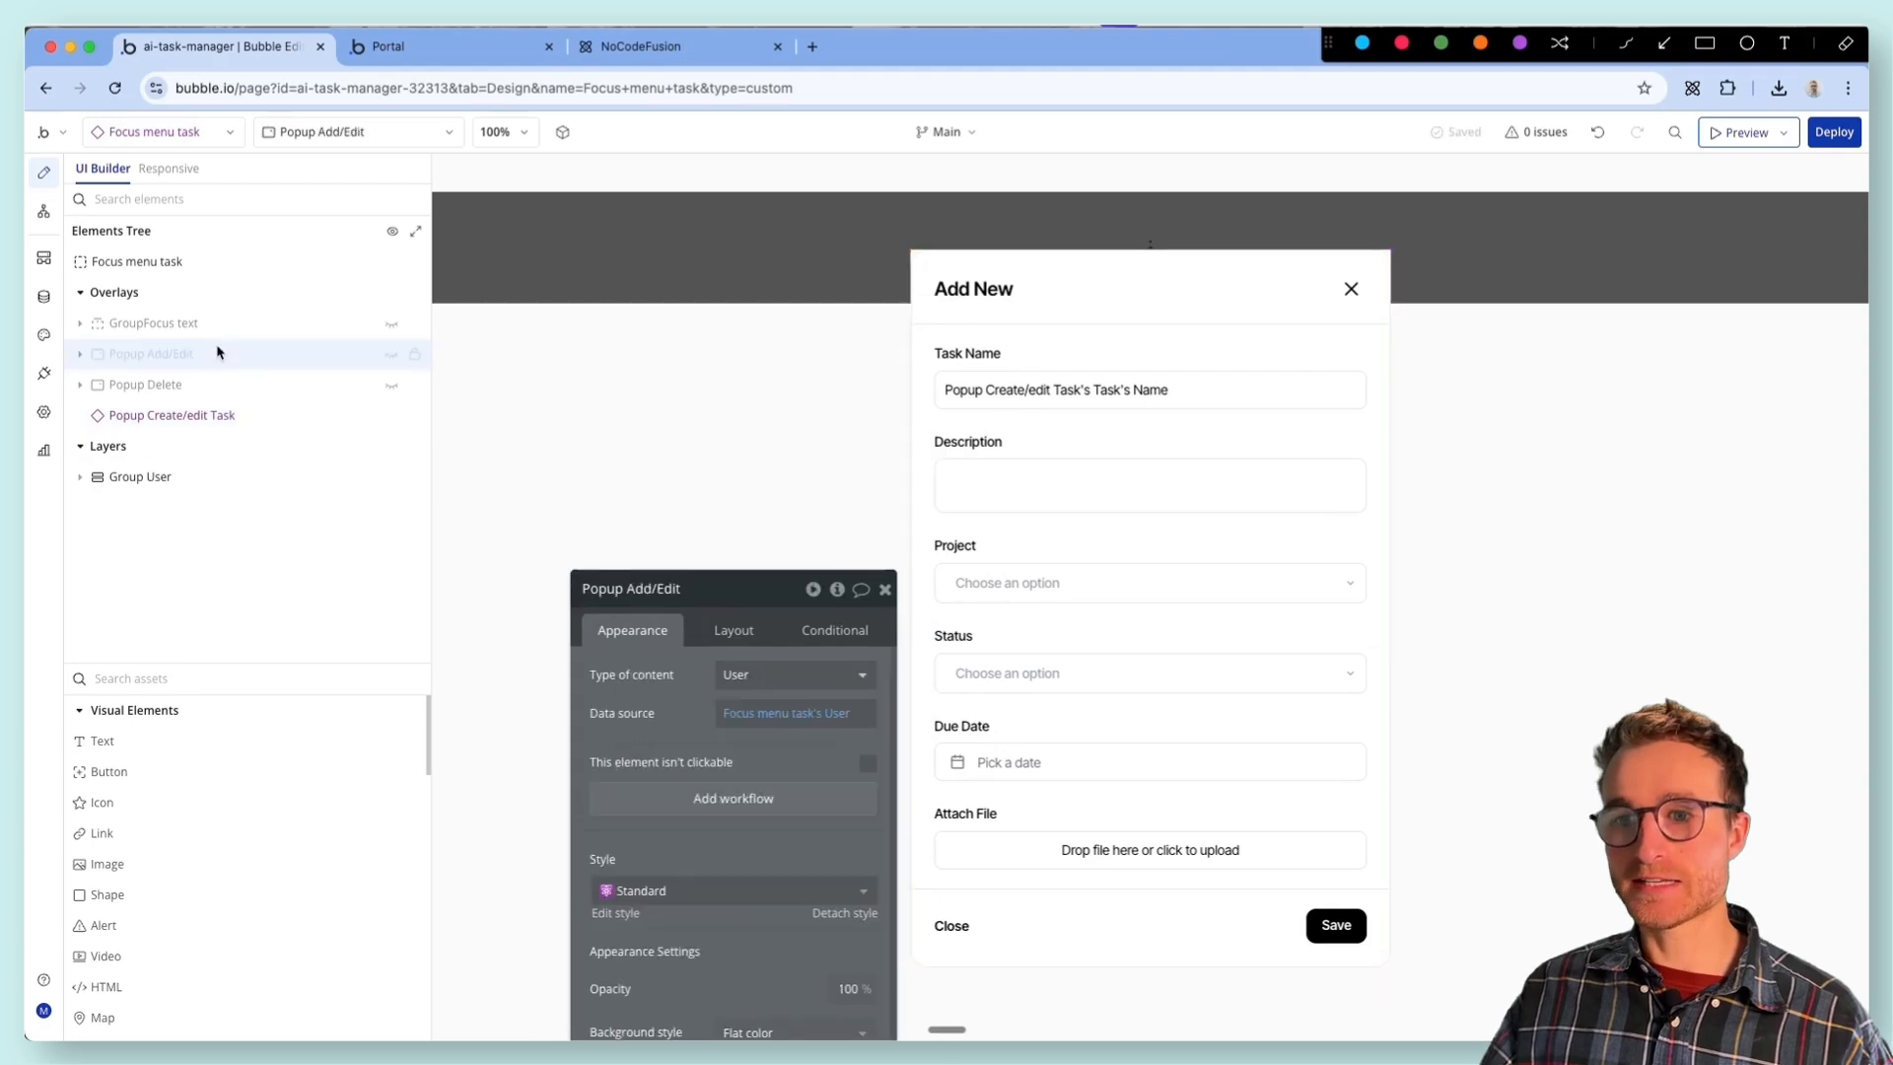
click(837, 589)
drag(1021, 743, 595, 540)
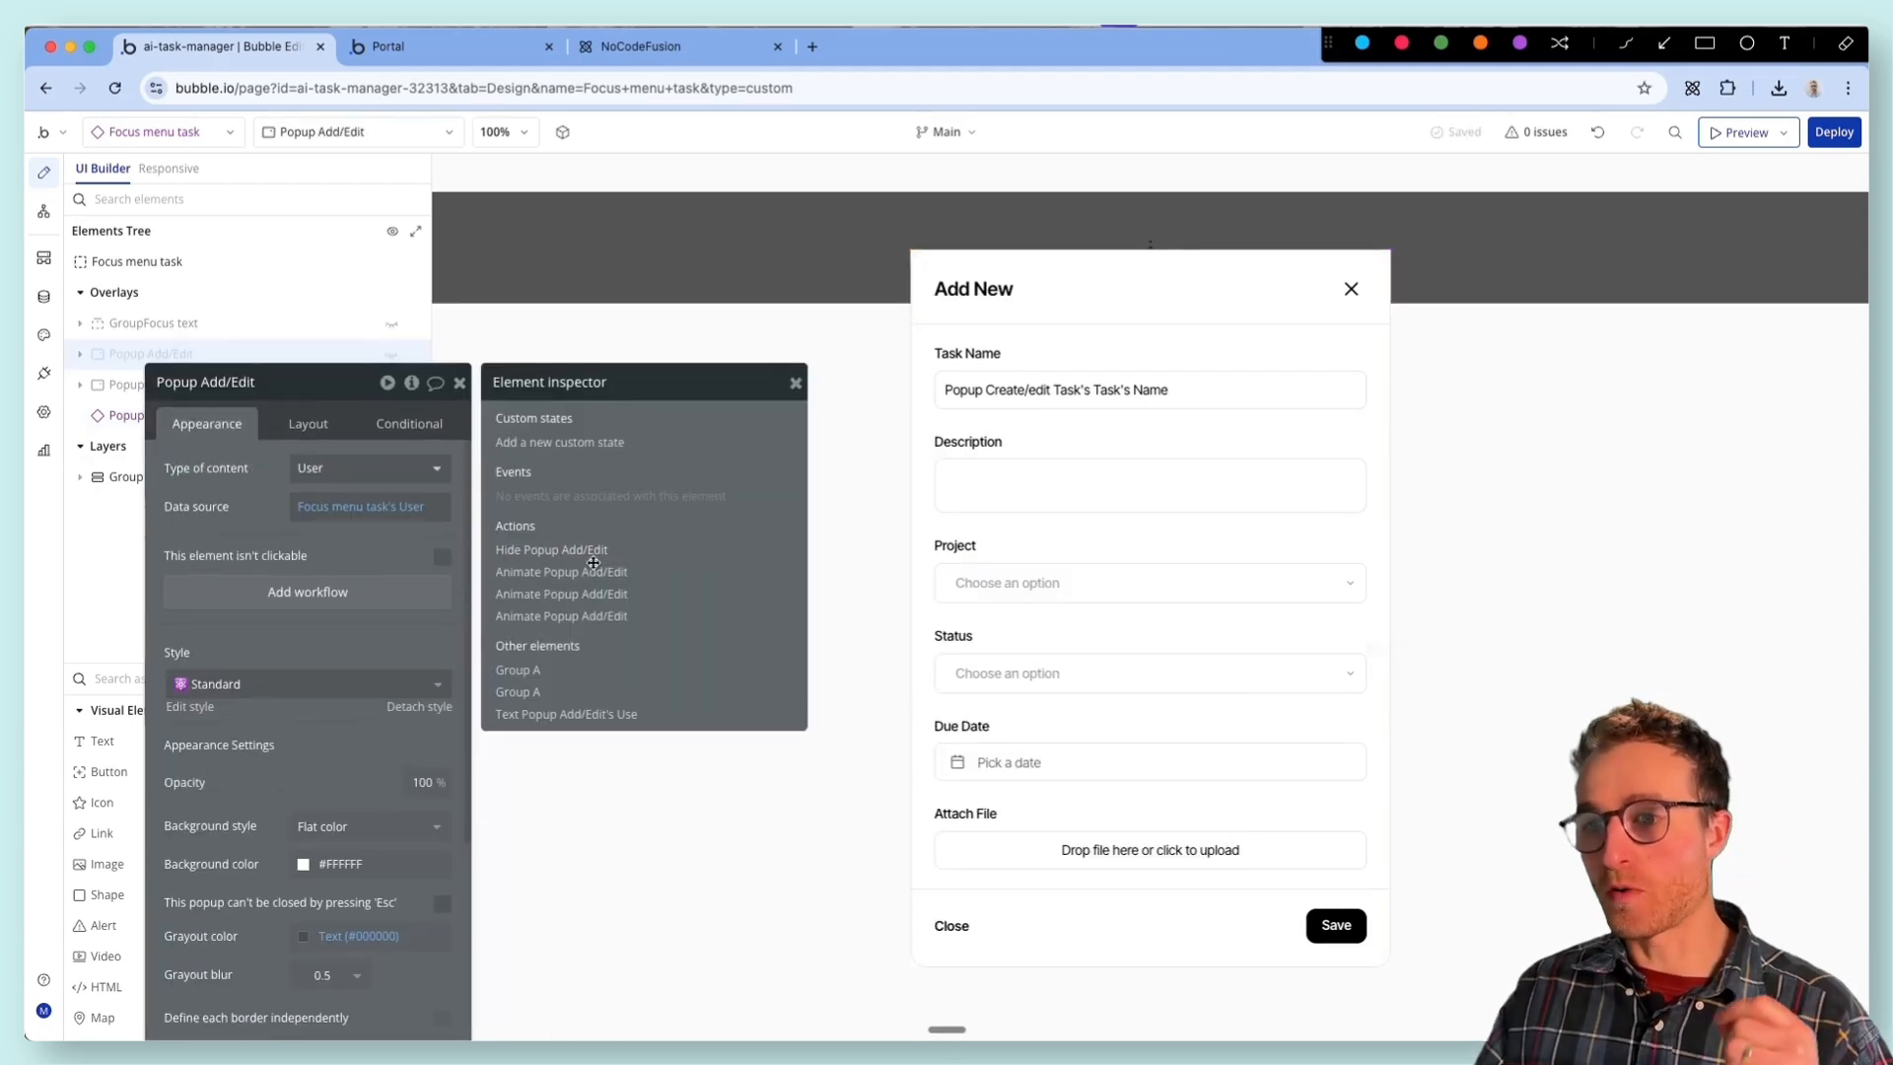
click(592, 550)
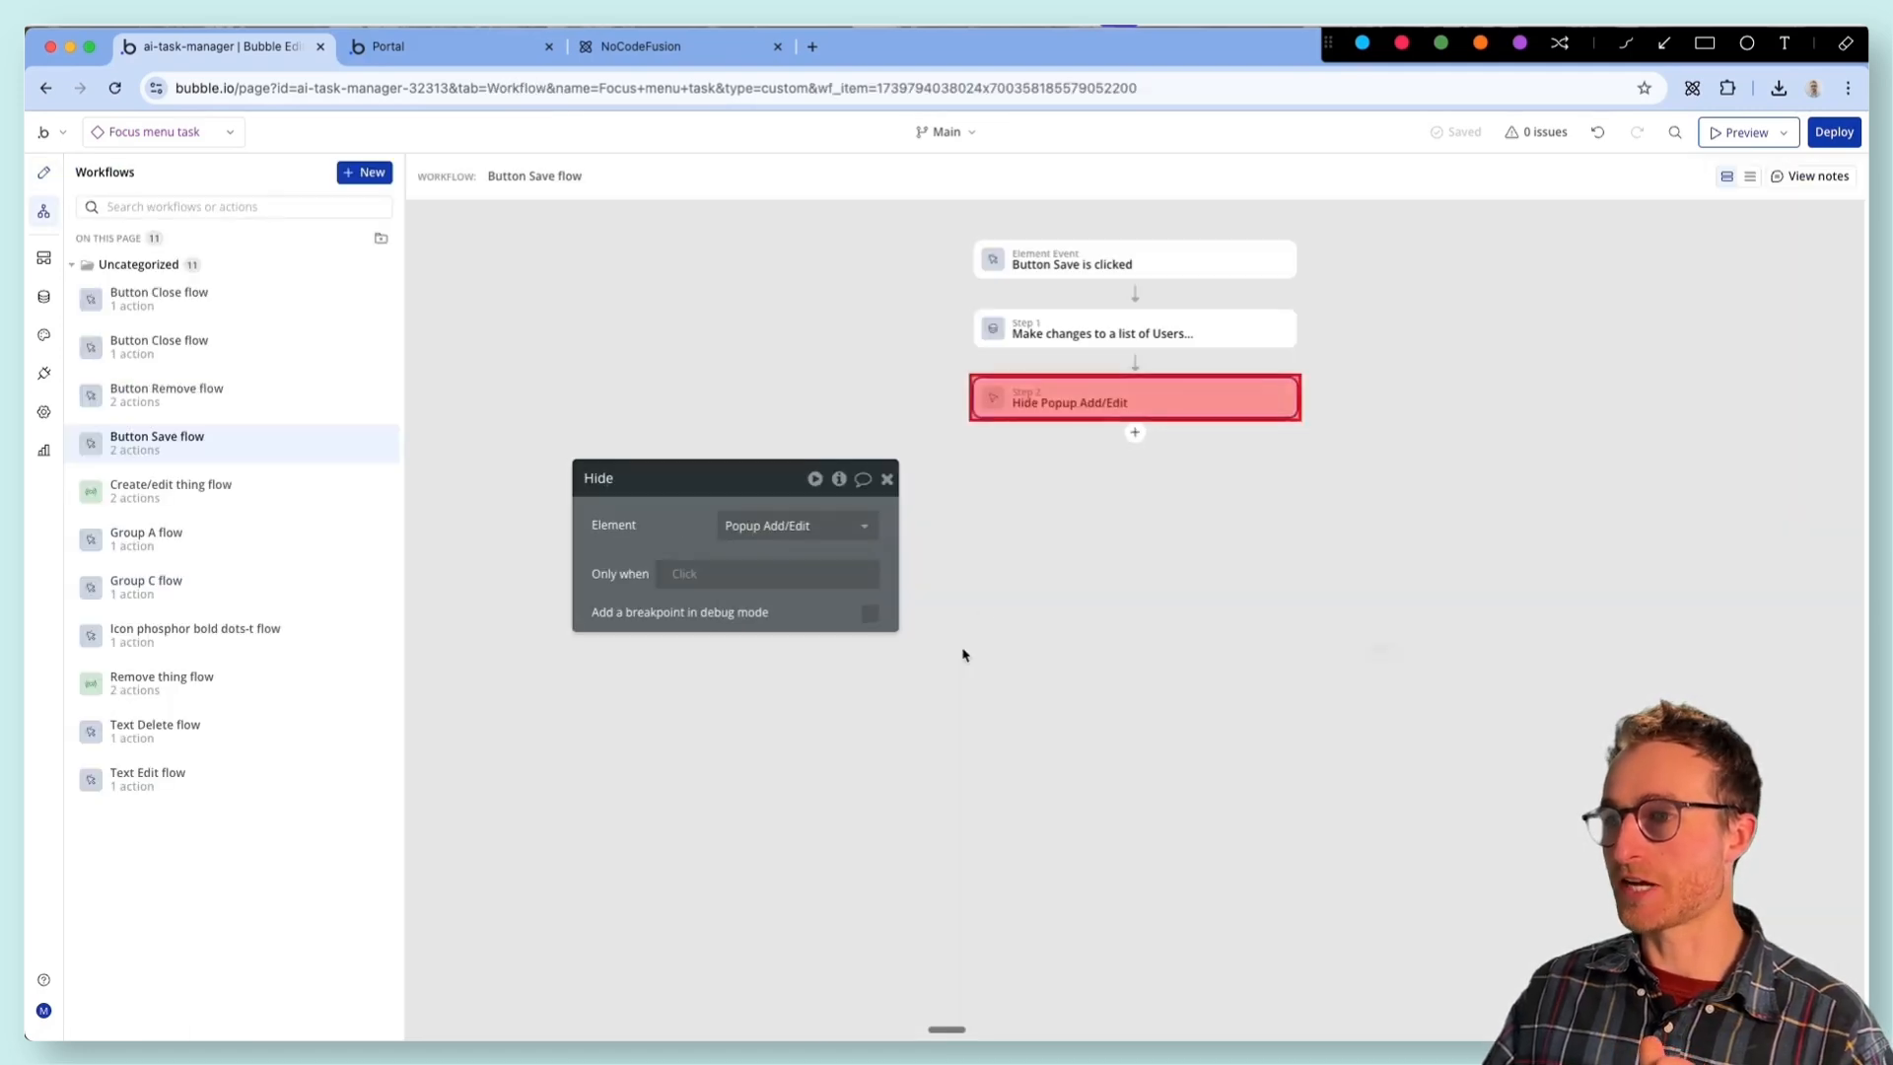
click(797, 525)
click(782, 588)
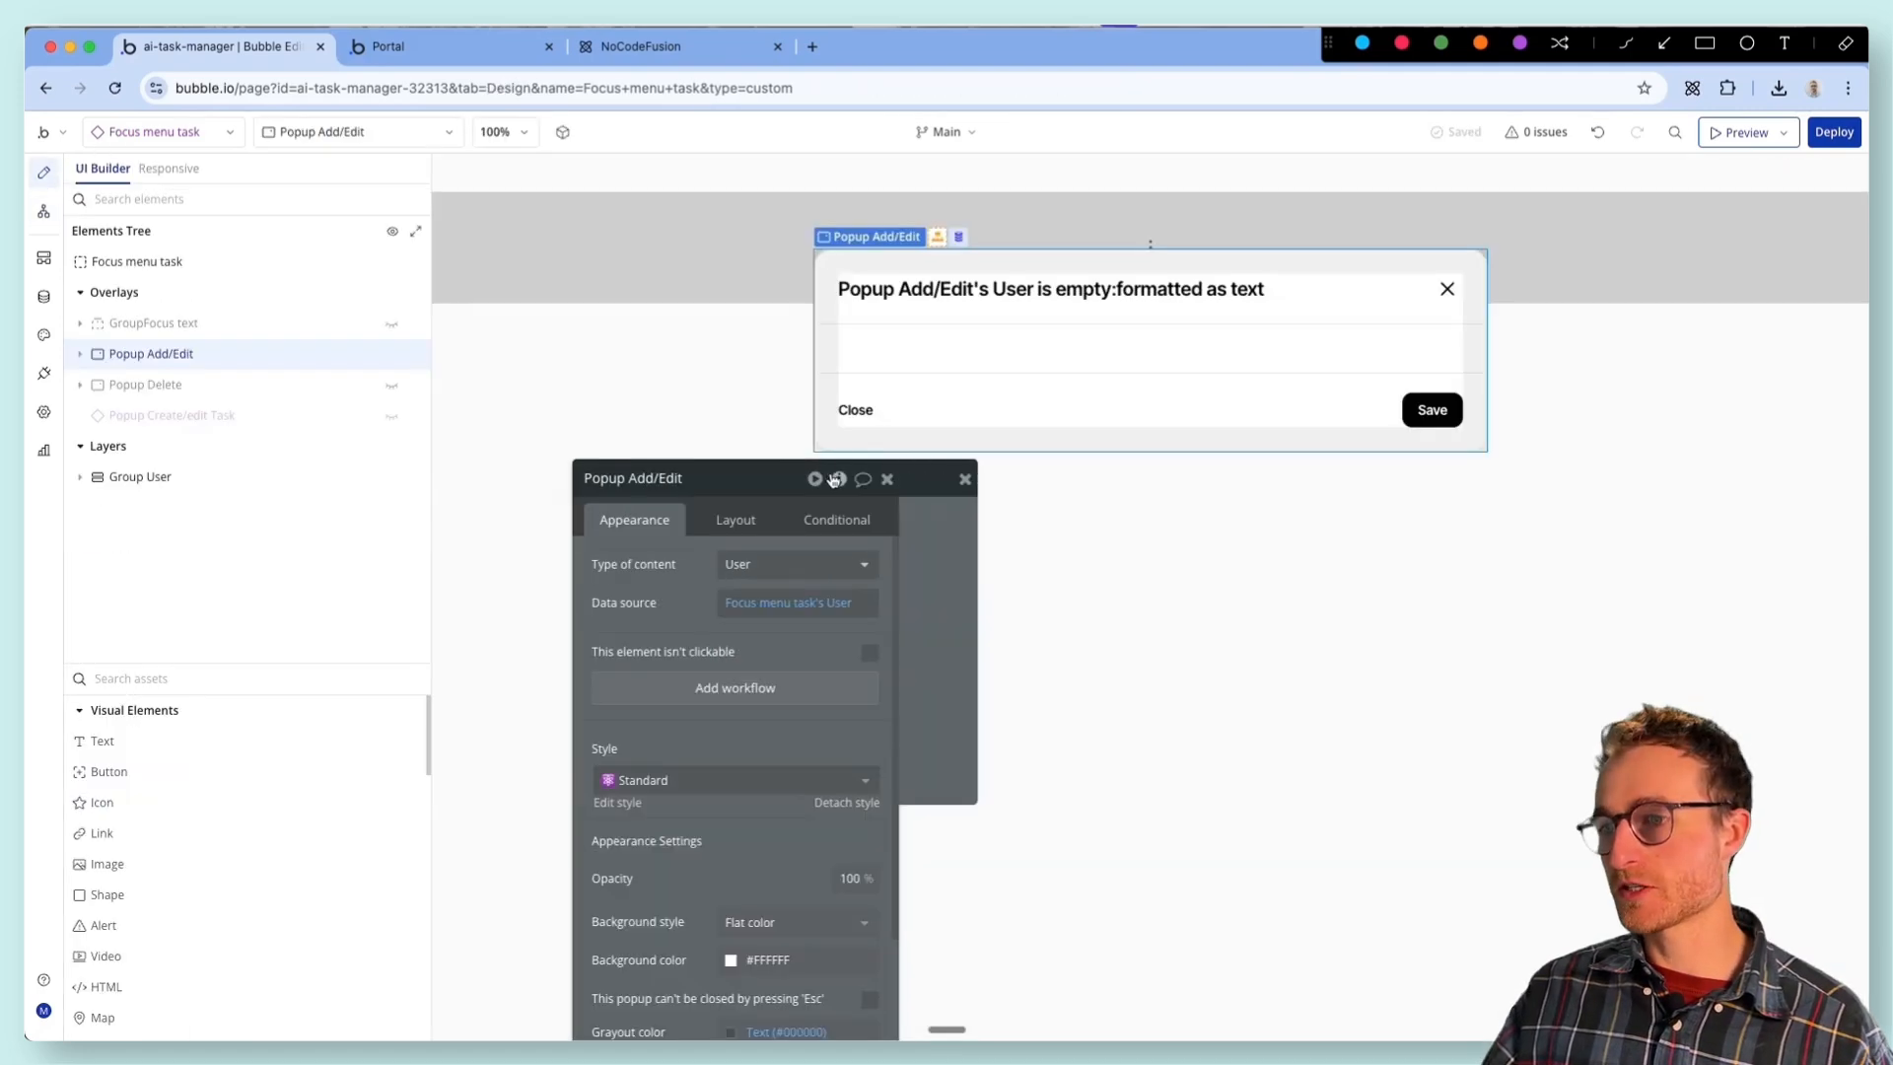
- Change the Animate action's element in the Button Close flow from Popup Add/Edit to Popup Create/edit Task
click(838, 478)
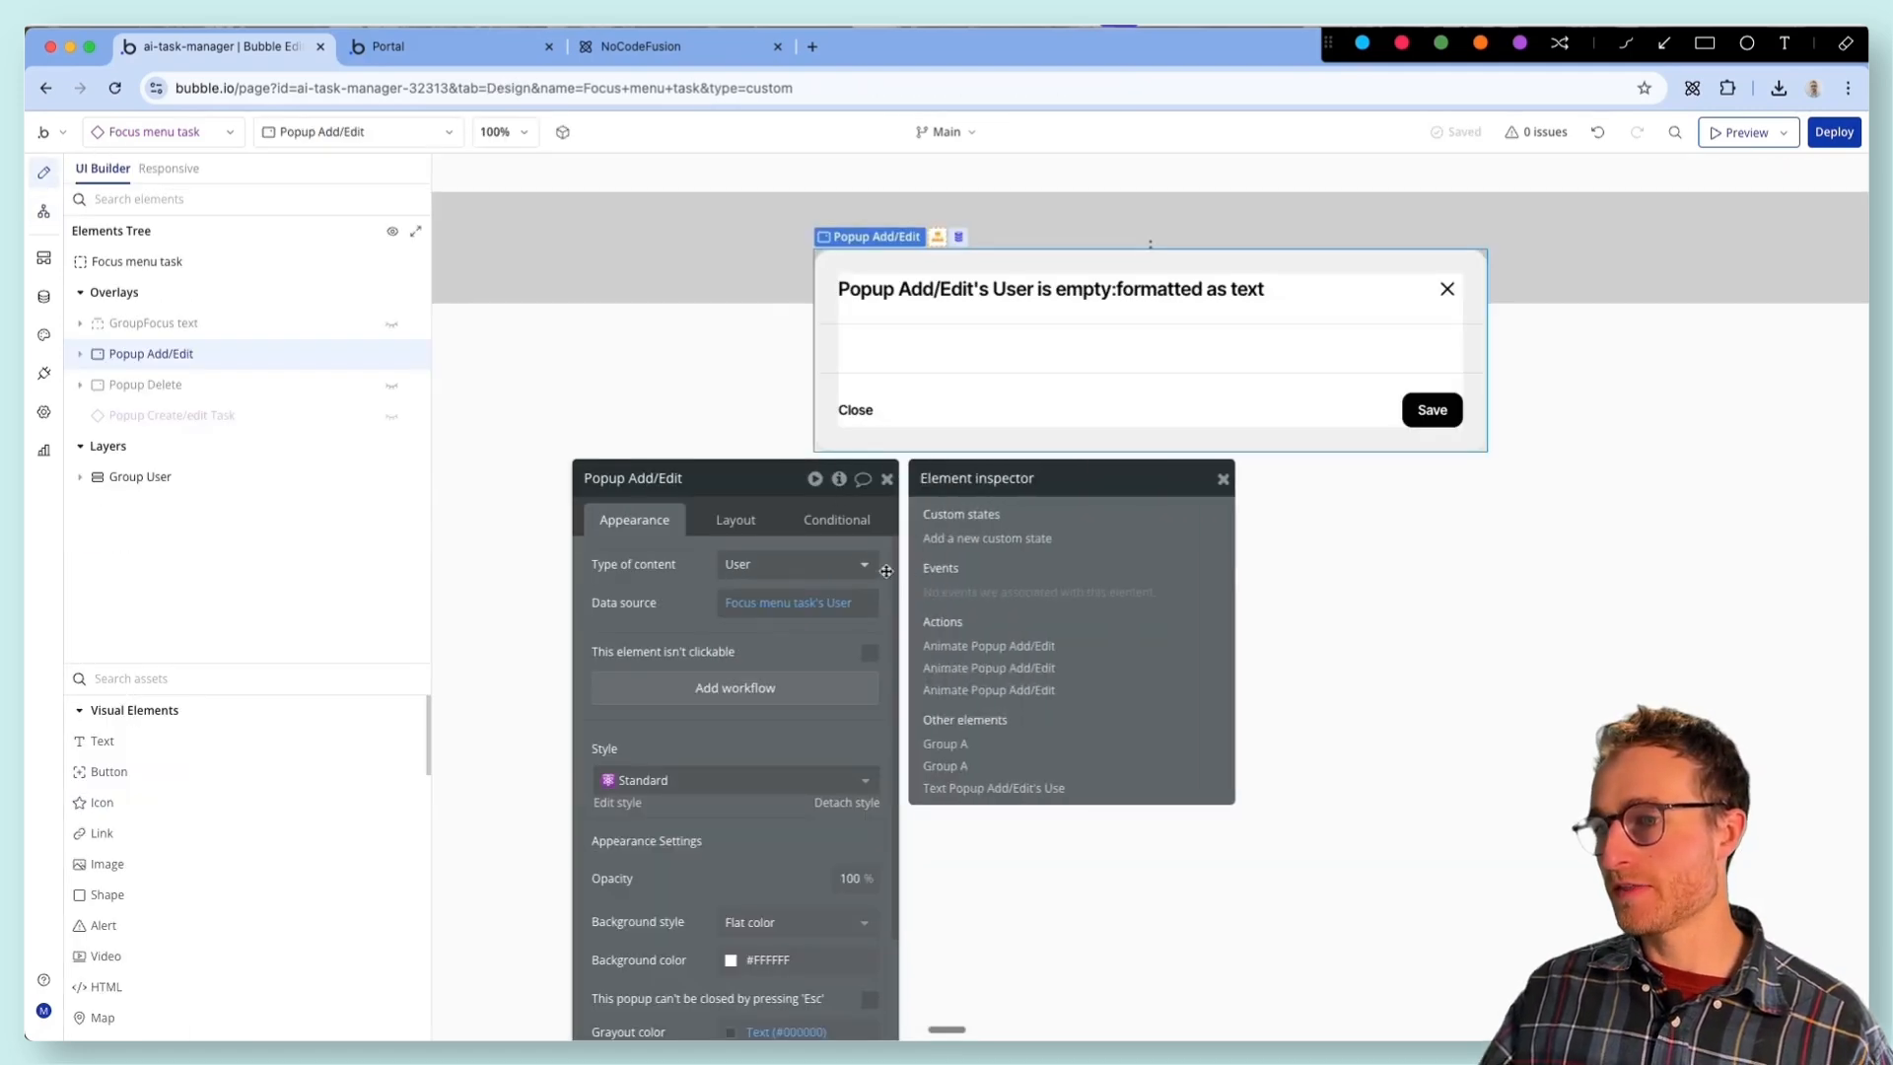
click(972, 653)
click(759, 525)
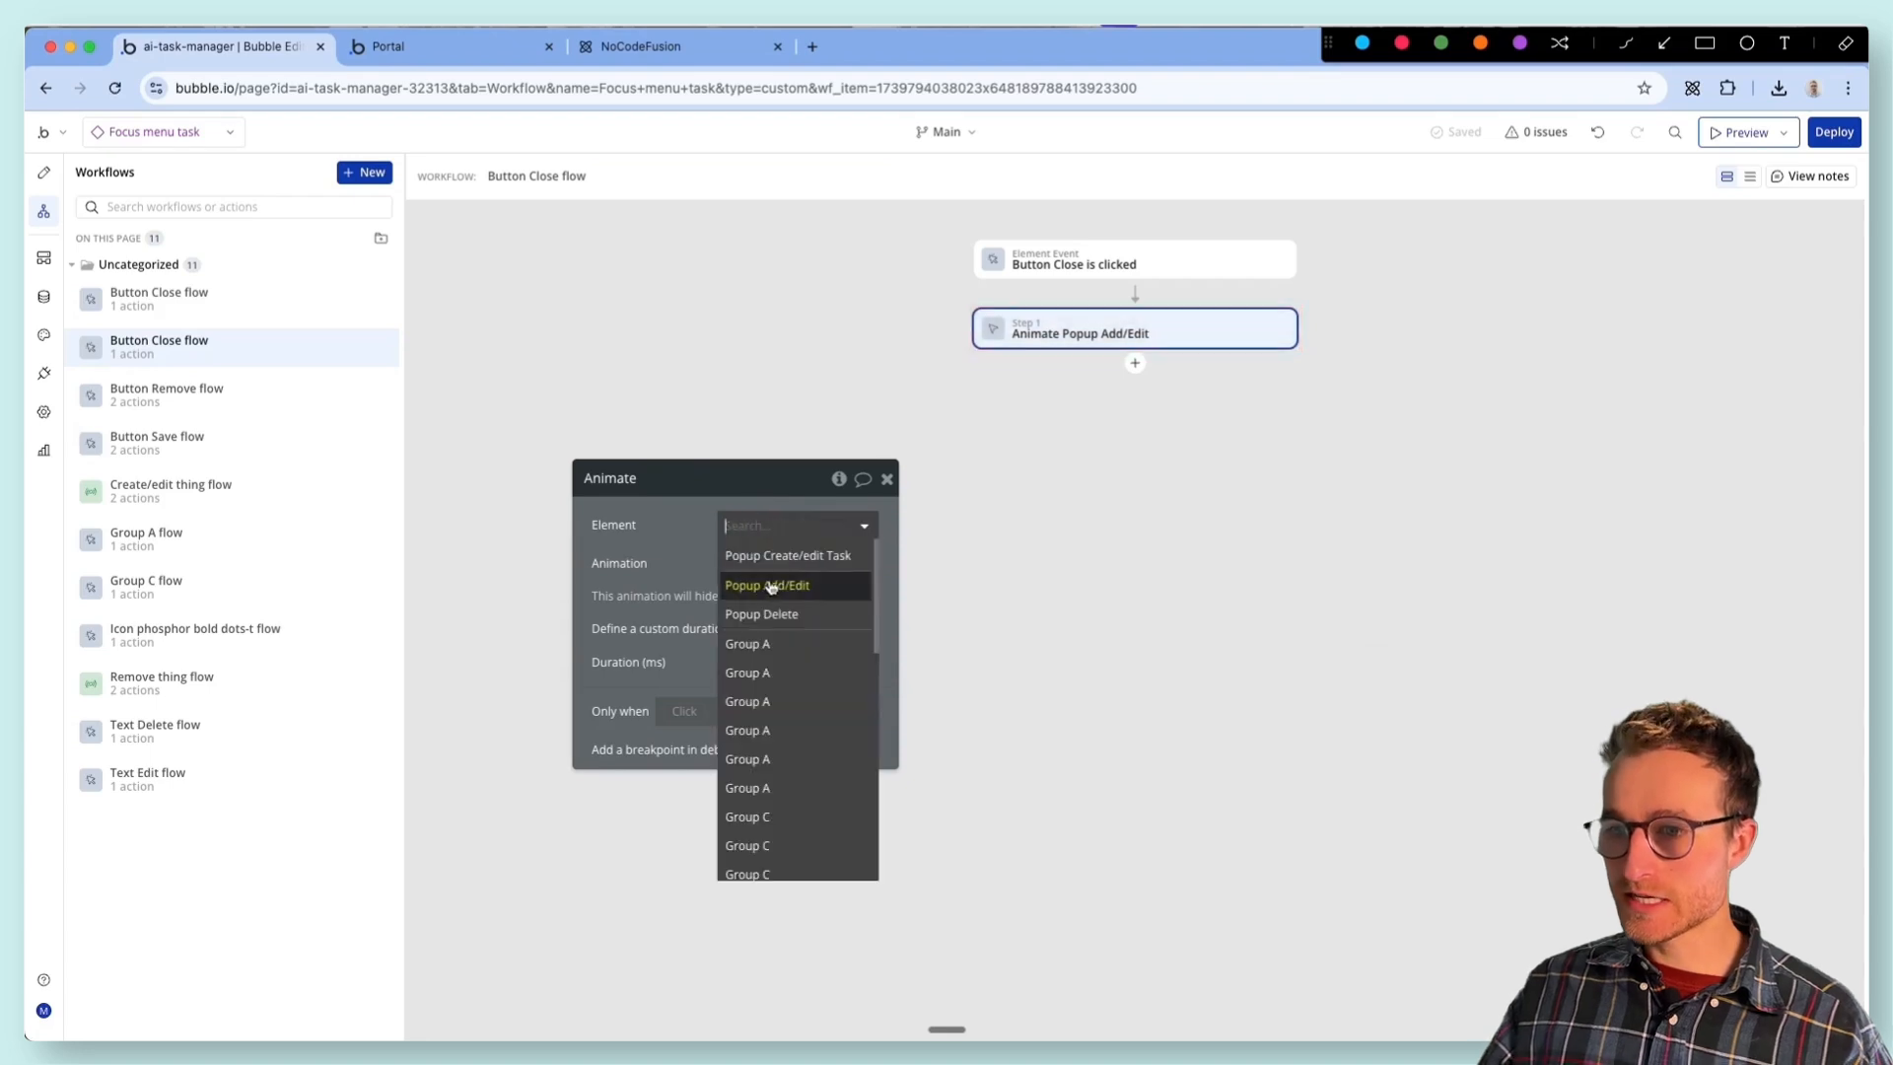
click(778, 568)
- Inspect both popups' references and change the Group A flow's Animate action to target Popup Create/edit Task
click(44, 171)
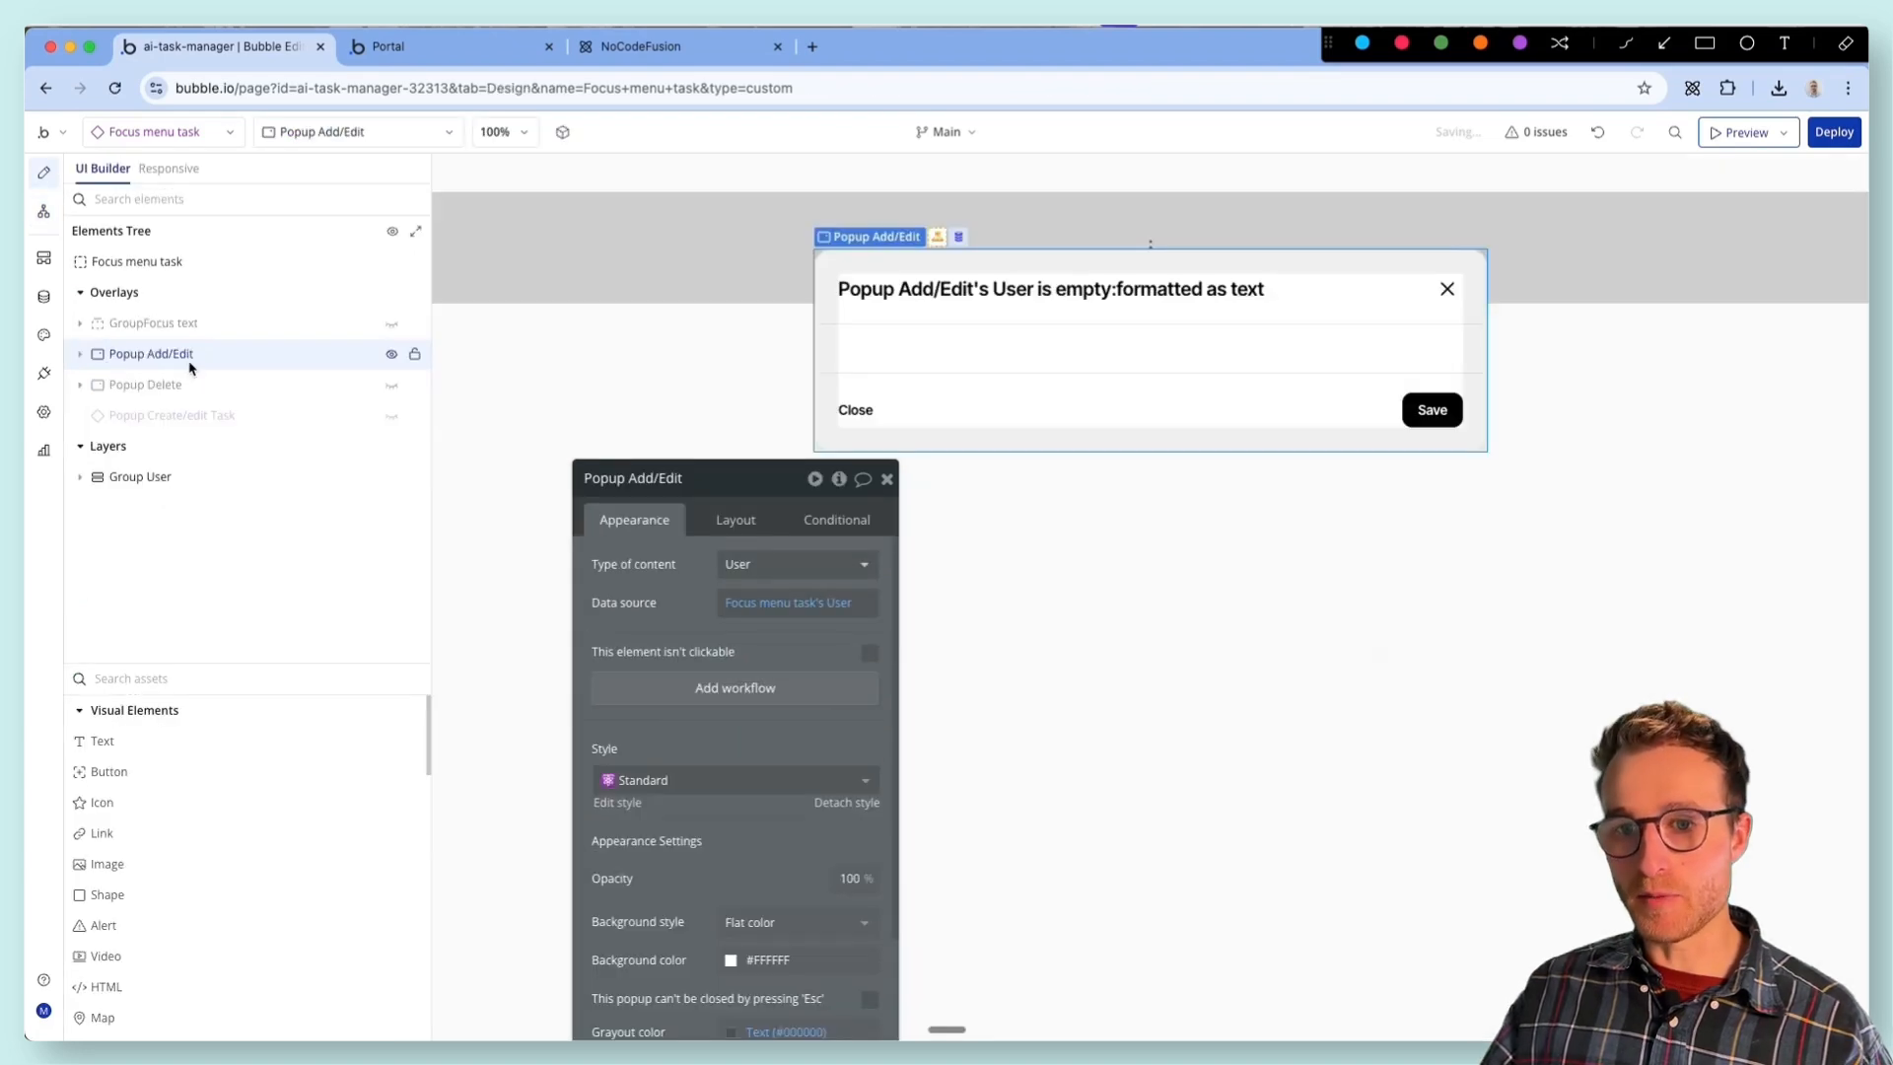
click(296, 424)
click(839, 478)
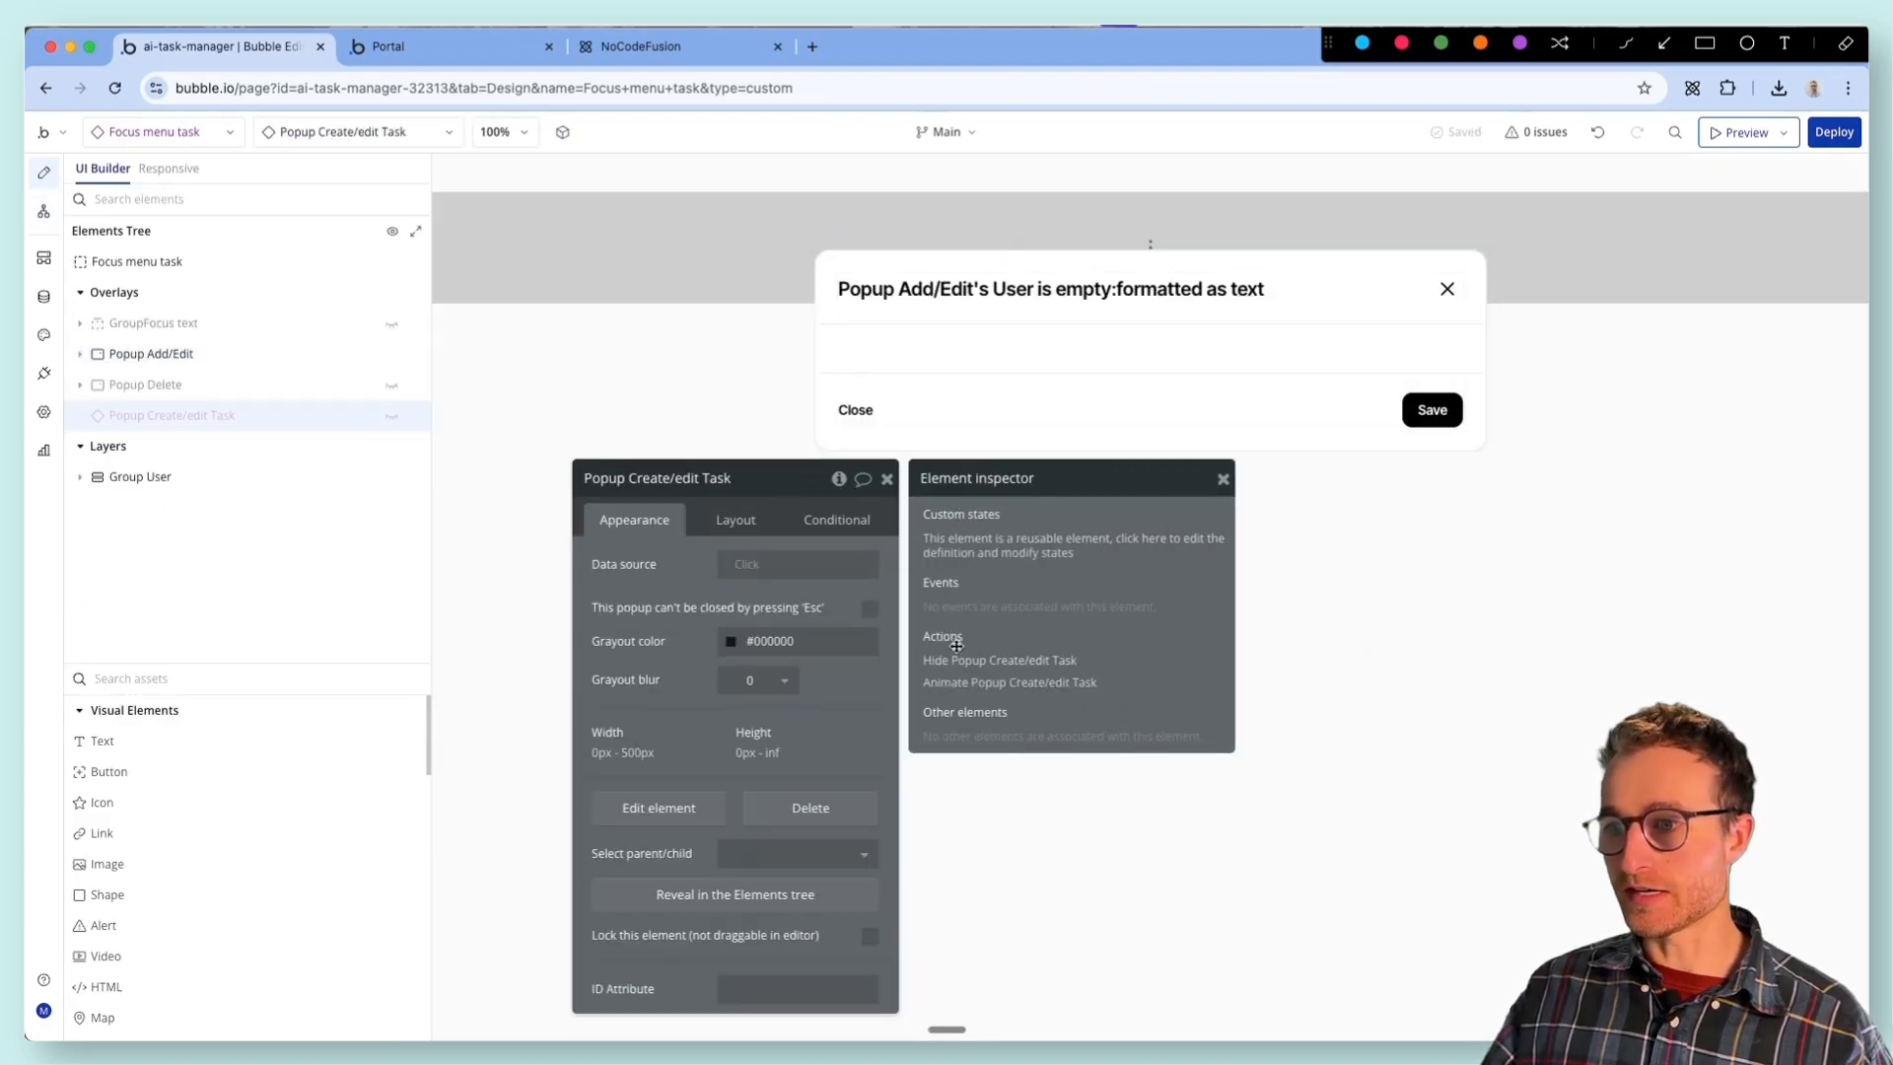
click(151, 353)
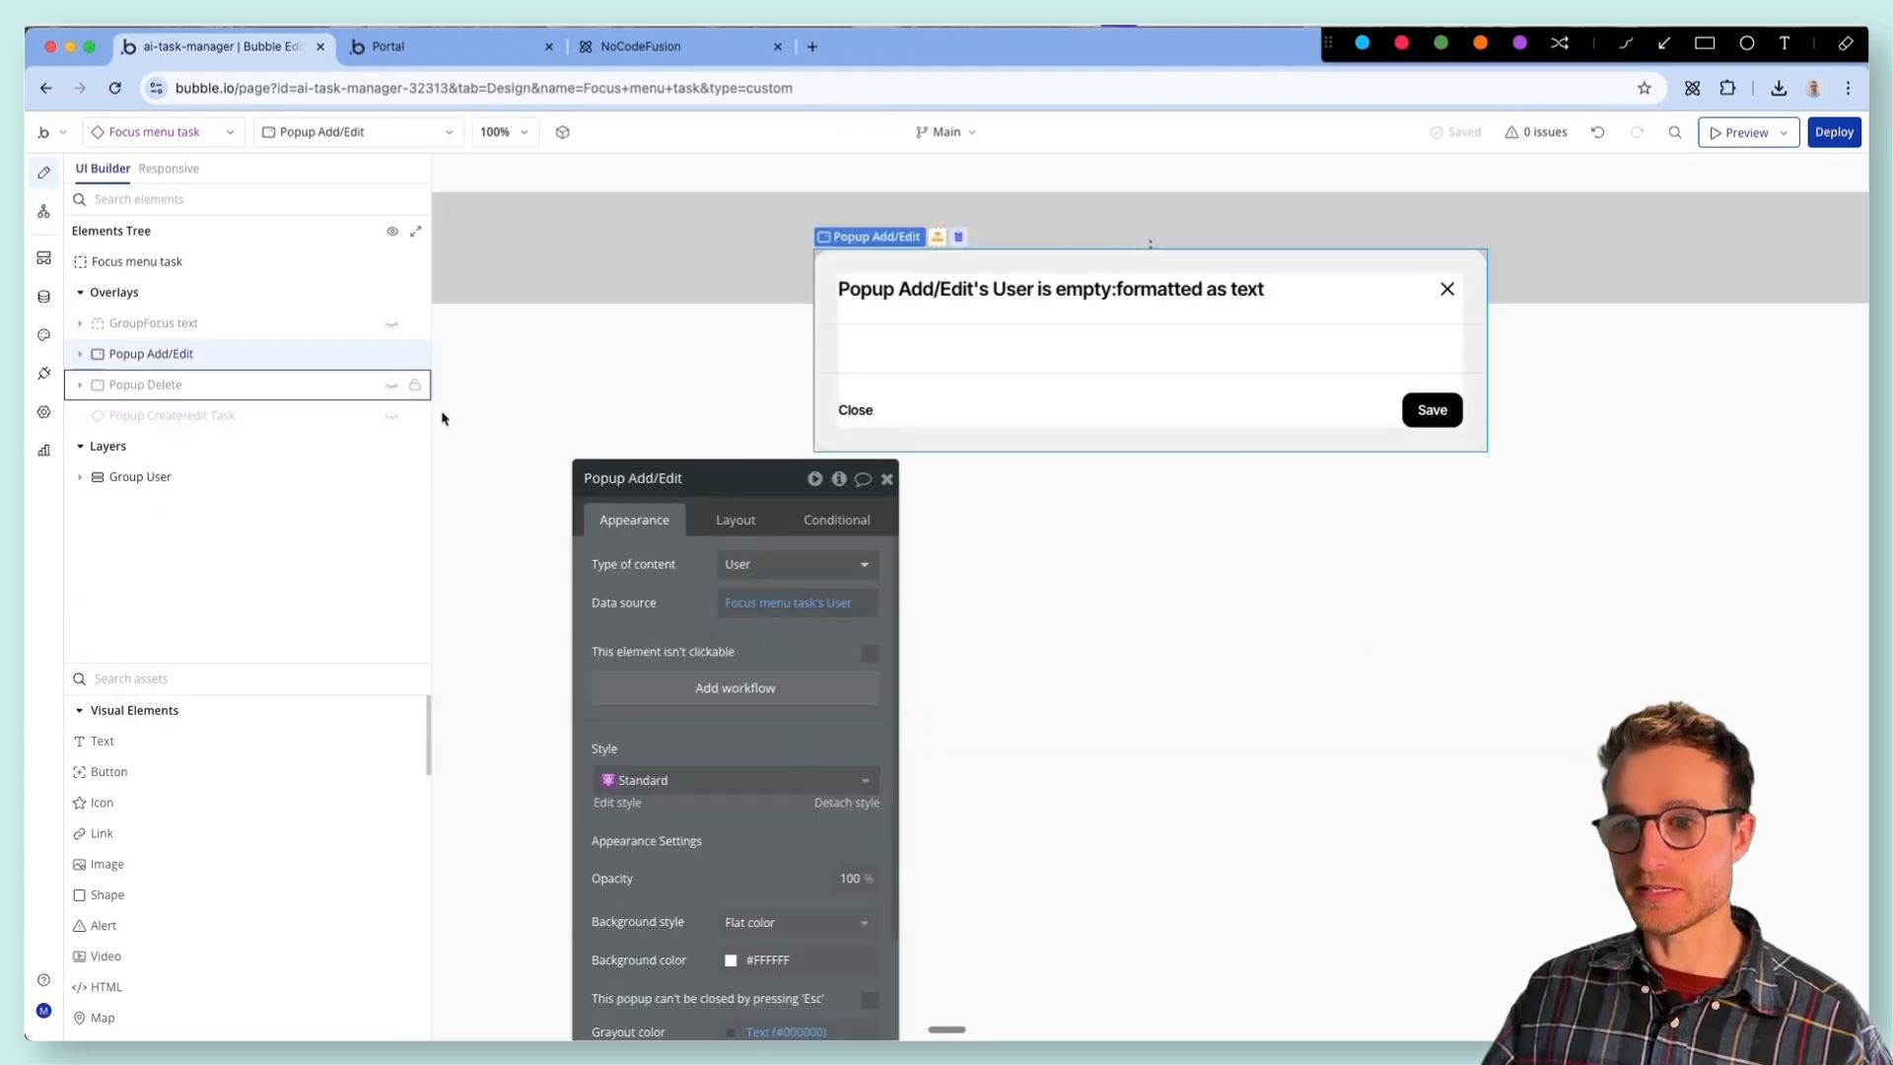
click(839, 478)
click(989, 645)
click(801, 525)
click(787, 555)
- Retarget the remaining Popup Add/Edit Animate action, in the Create/edit thing flow, to Popup Create/edit Task
click(44, 172)
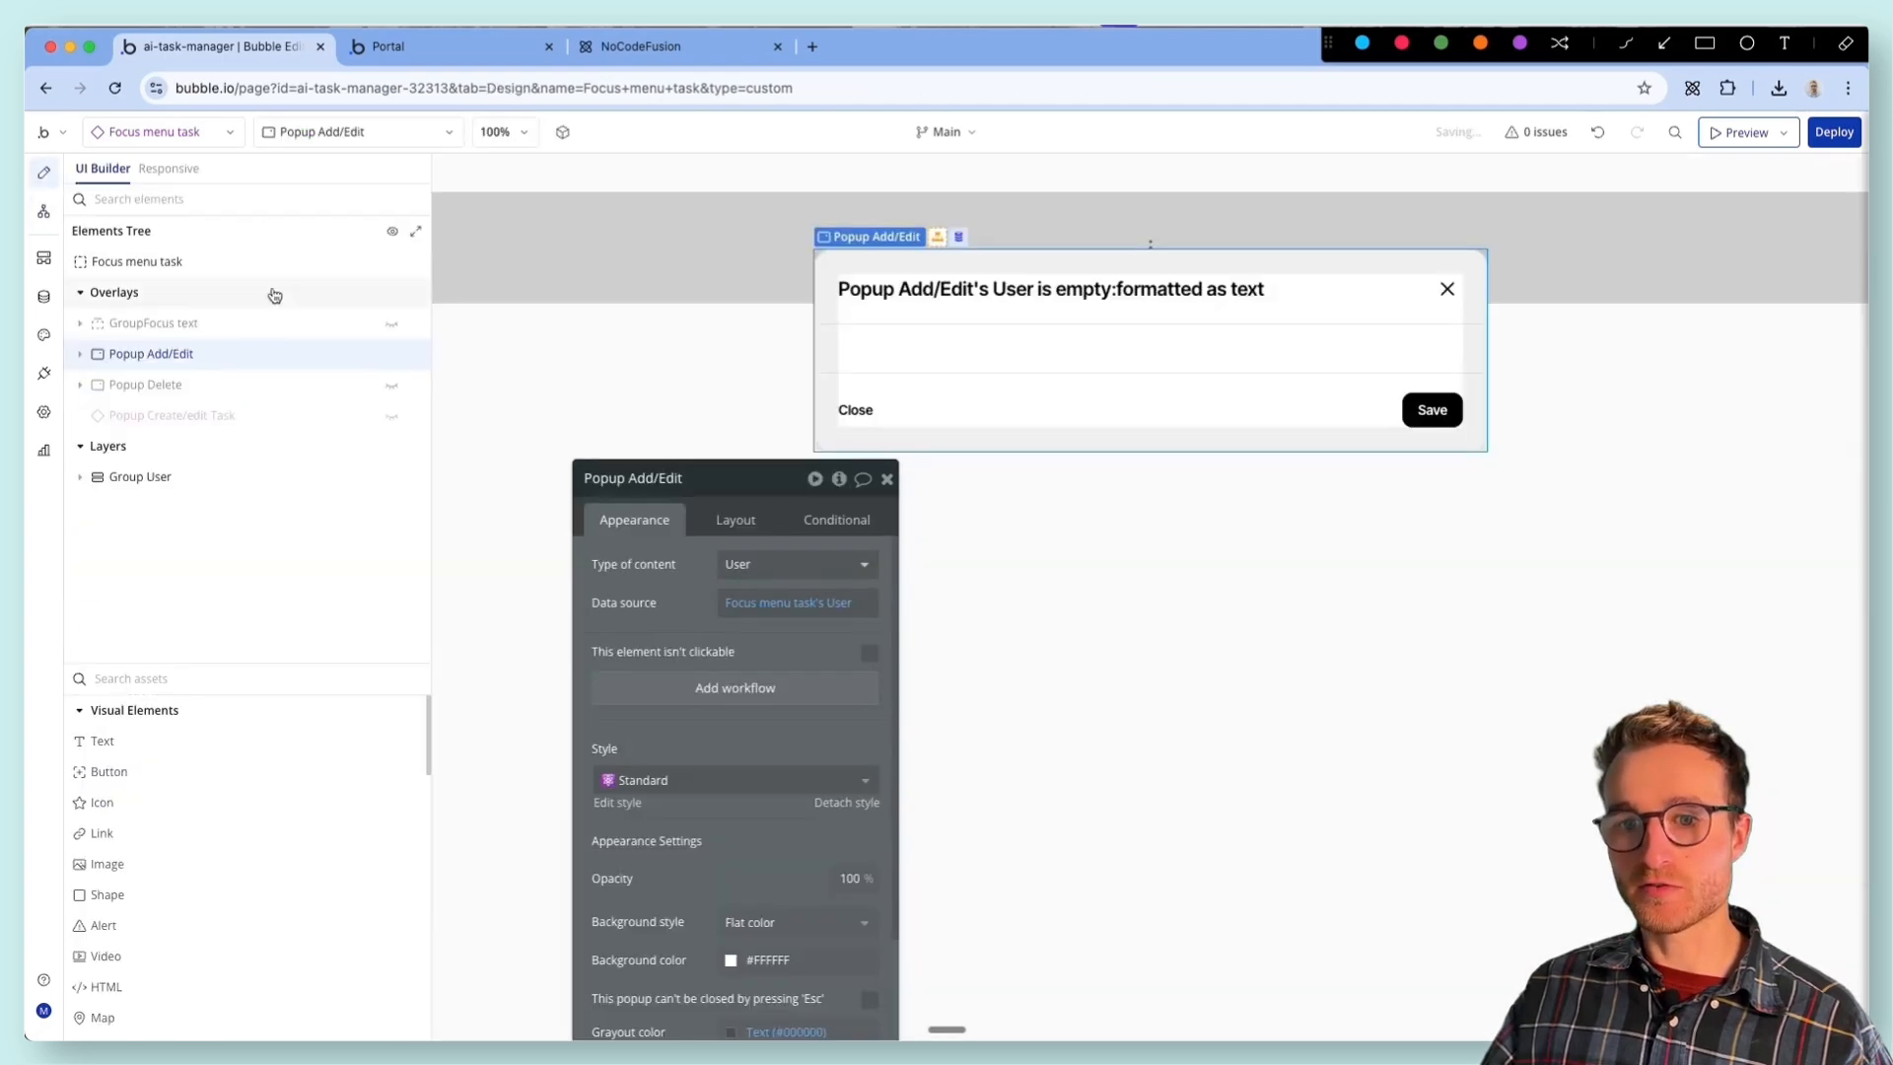
click(839, 478)
click(976, 648)
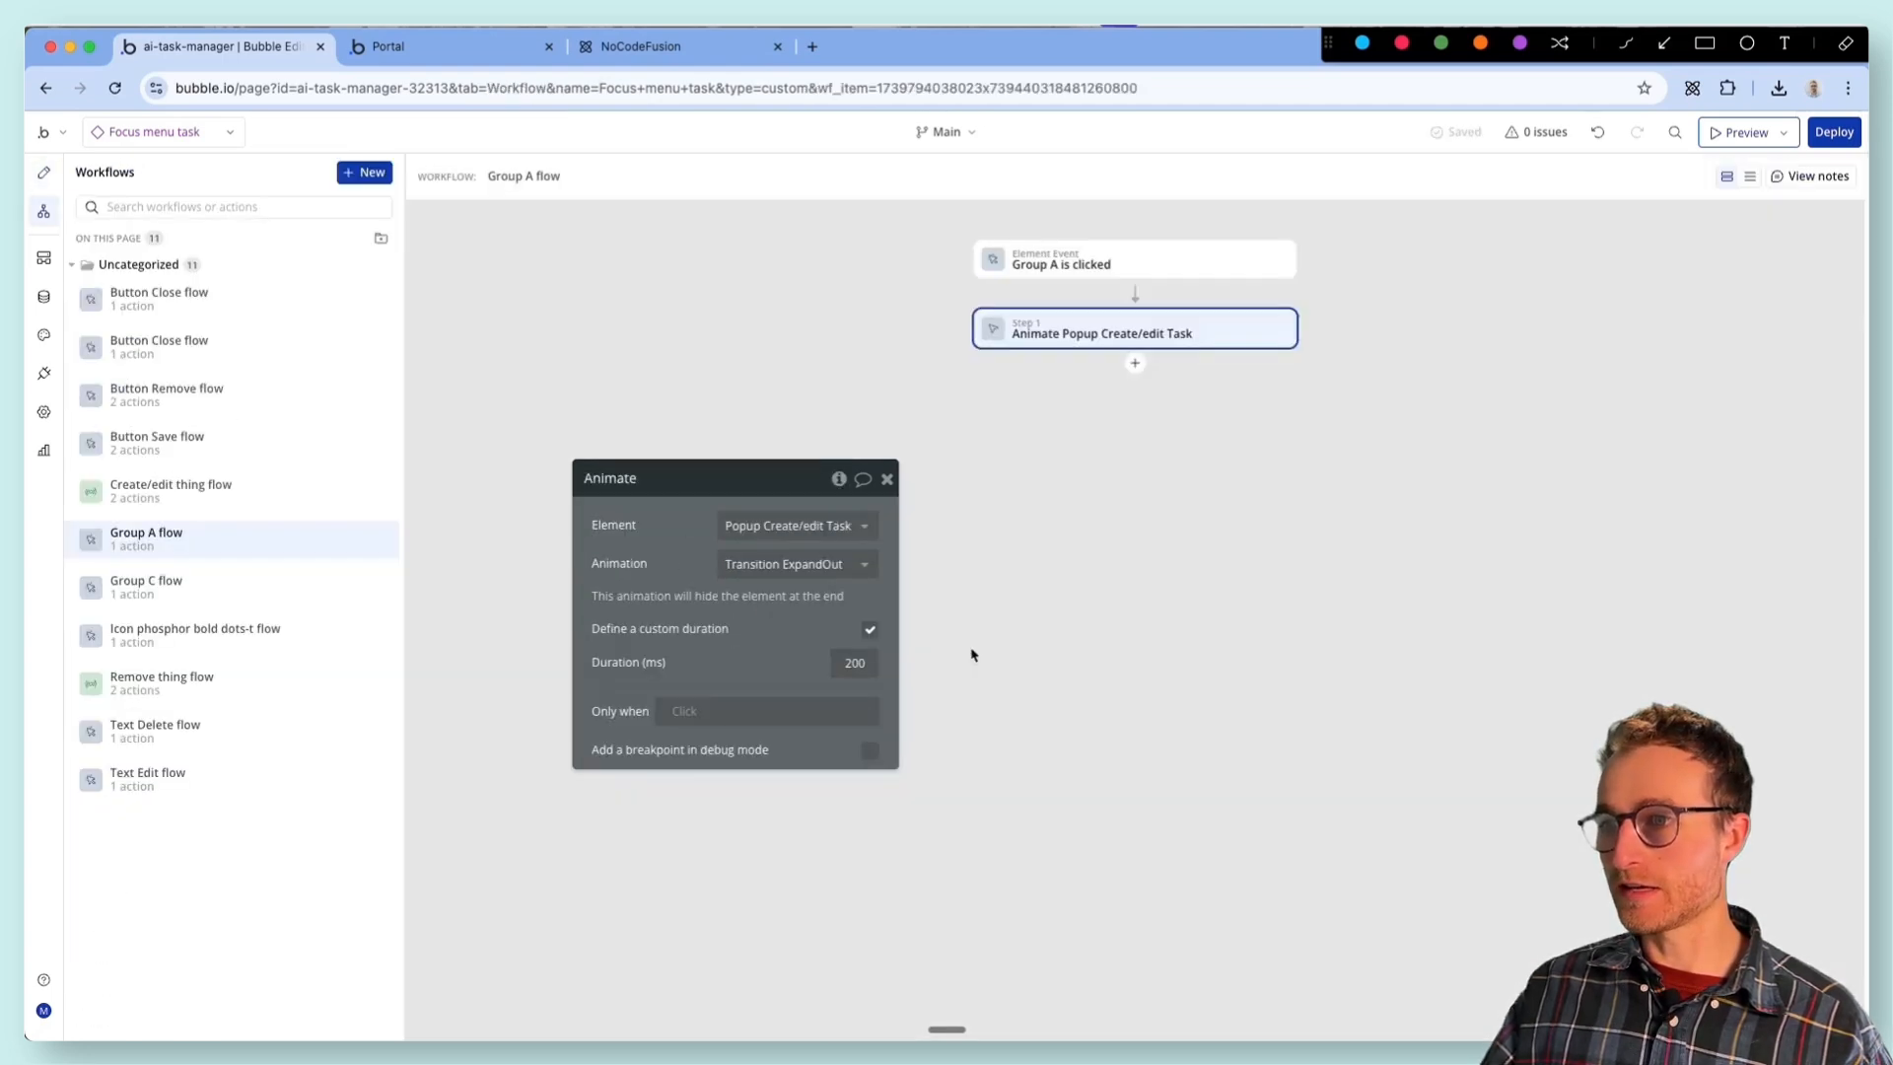
click(816, 526)
click(816, 556)
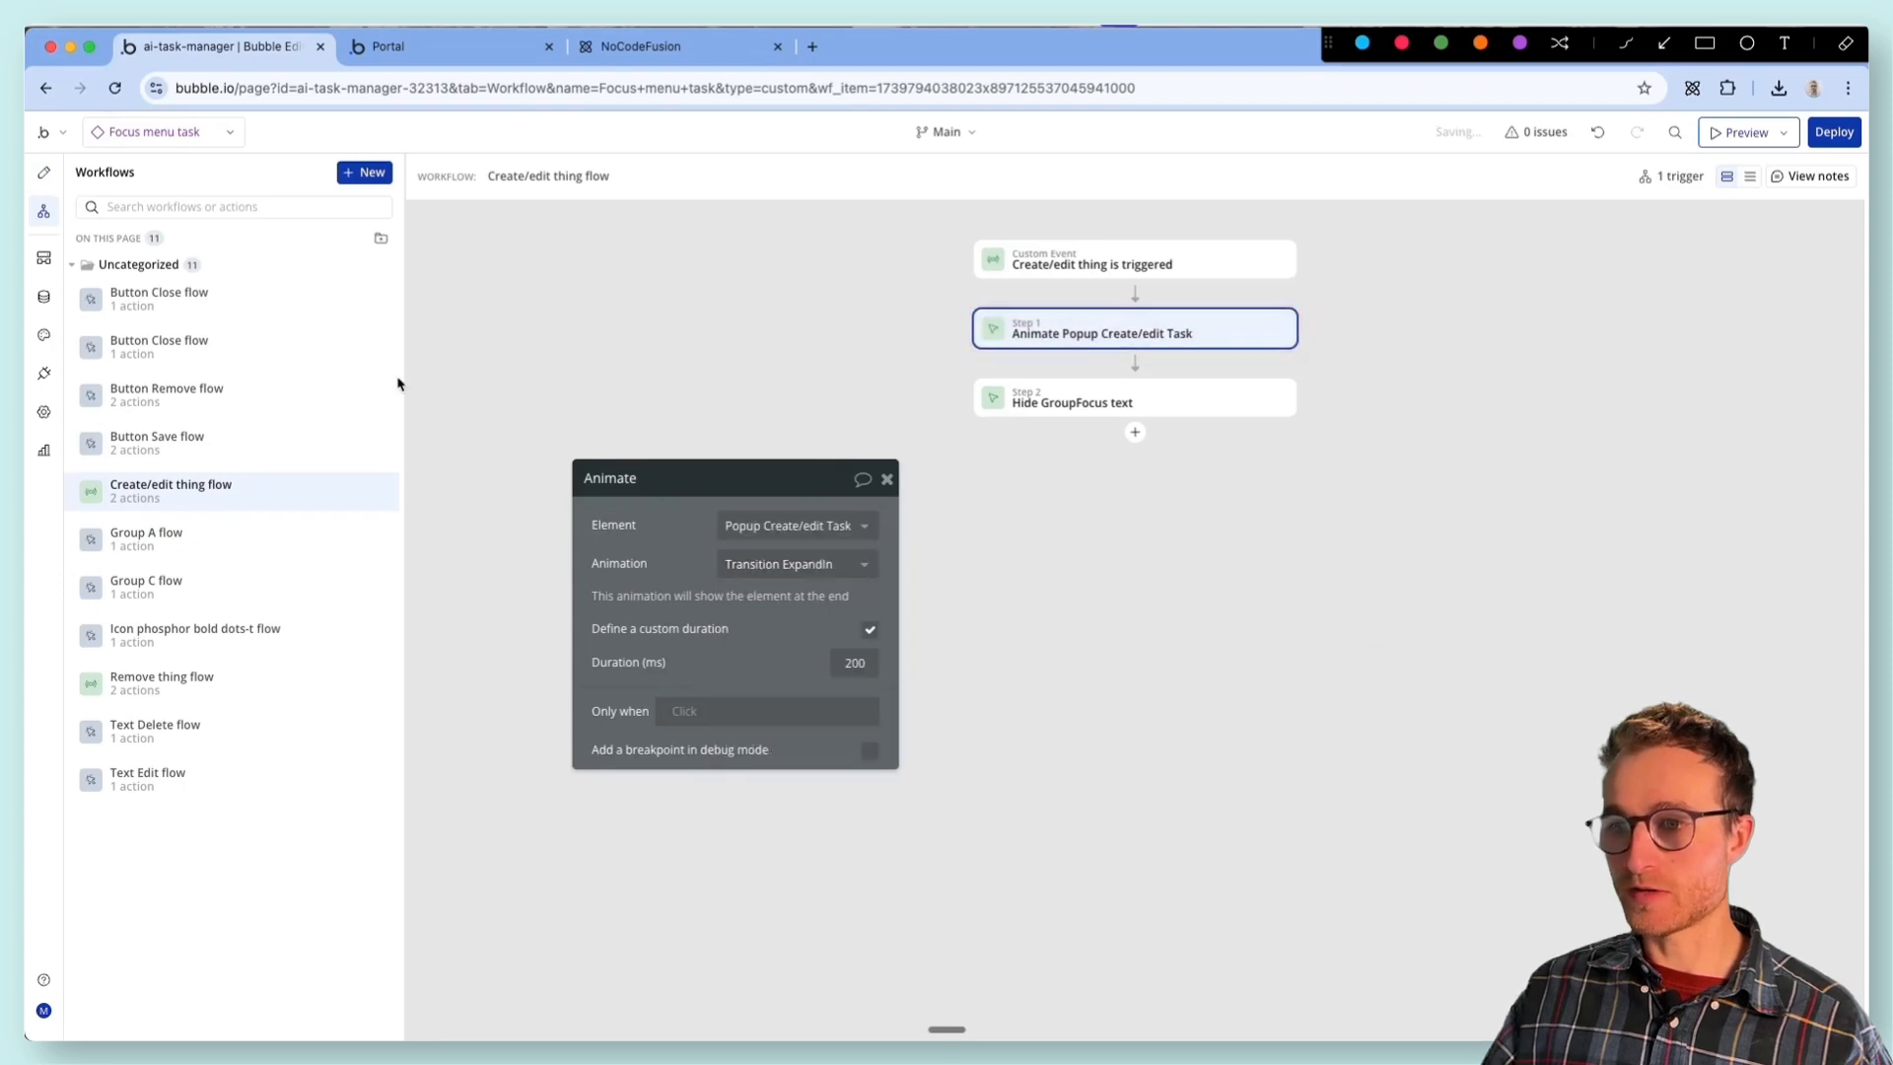
- Delete the old Popup Add/Edit from Focus menu task and select Popup Create/edit Task
click(43, 173)
click(251, 355)
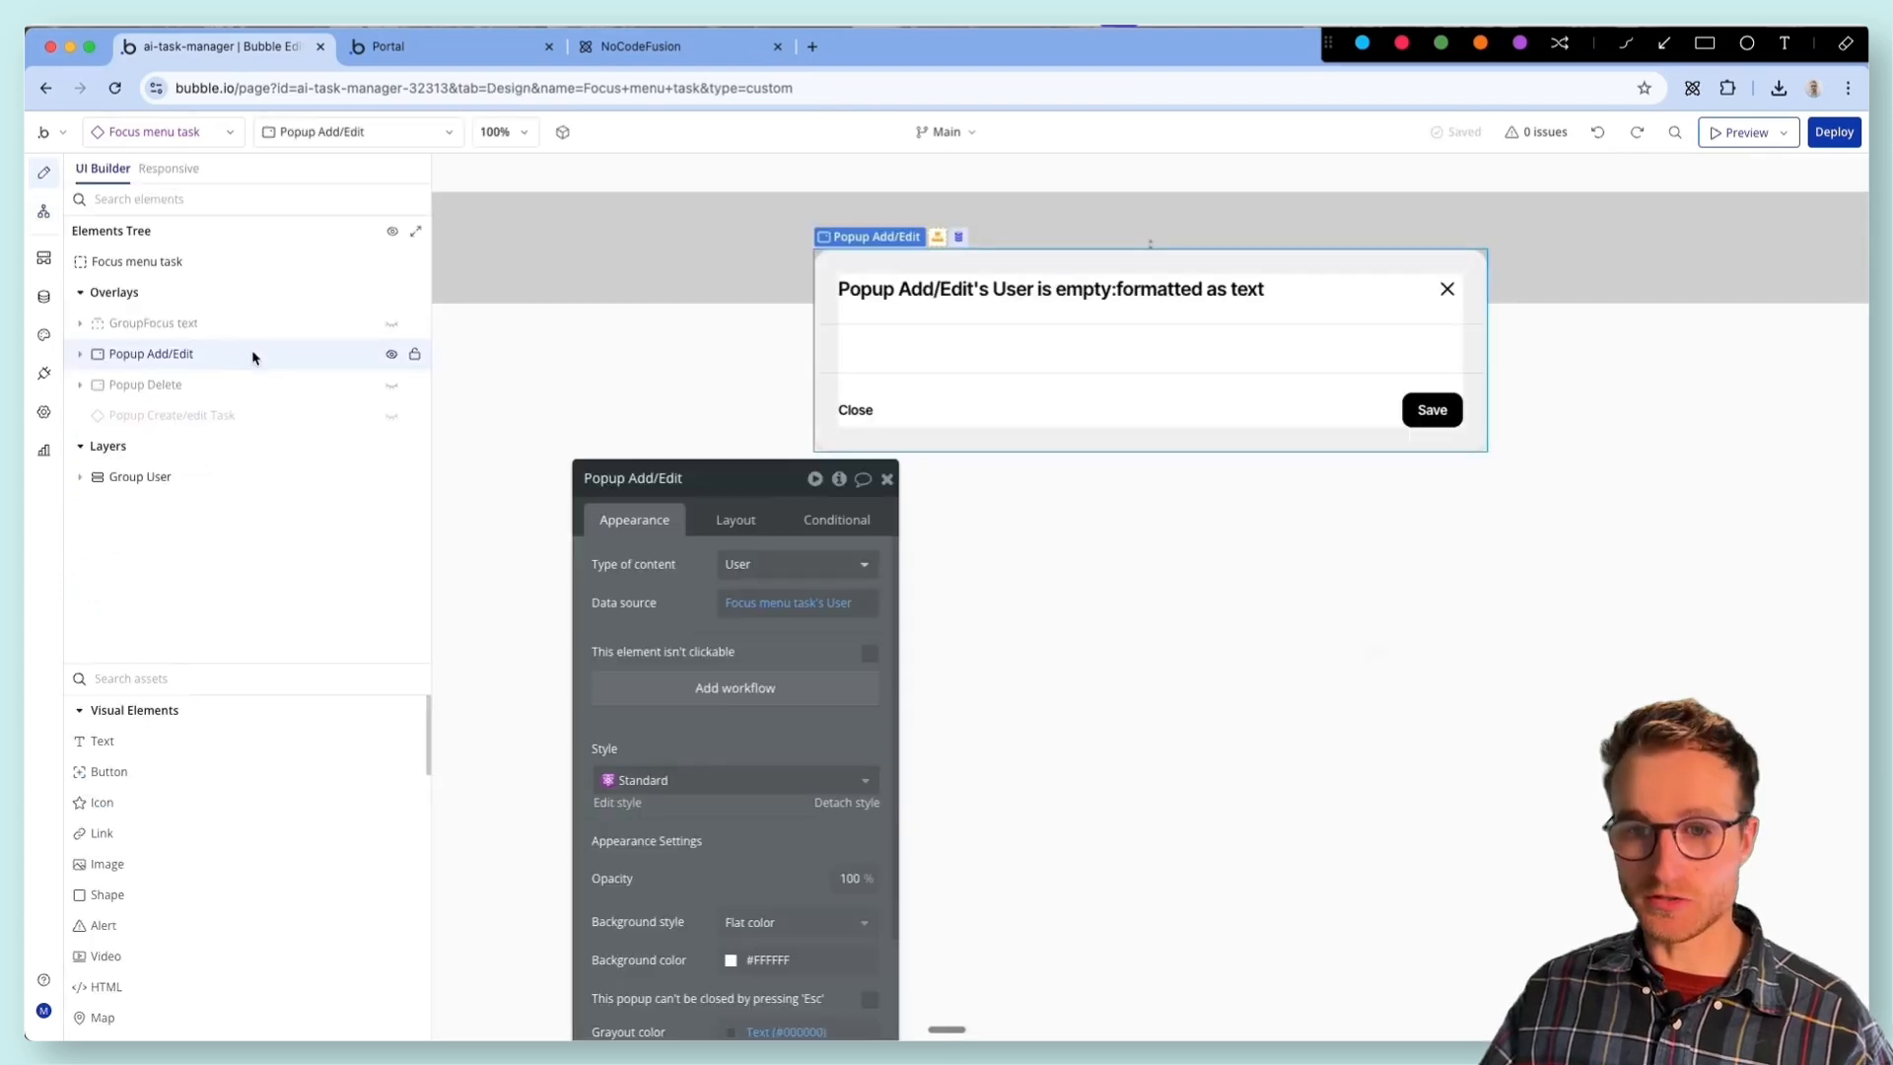
key(Delete)
click(261, 387)
drag(664, 641, 605, 426)
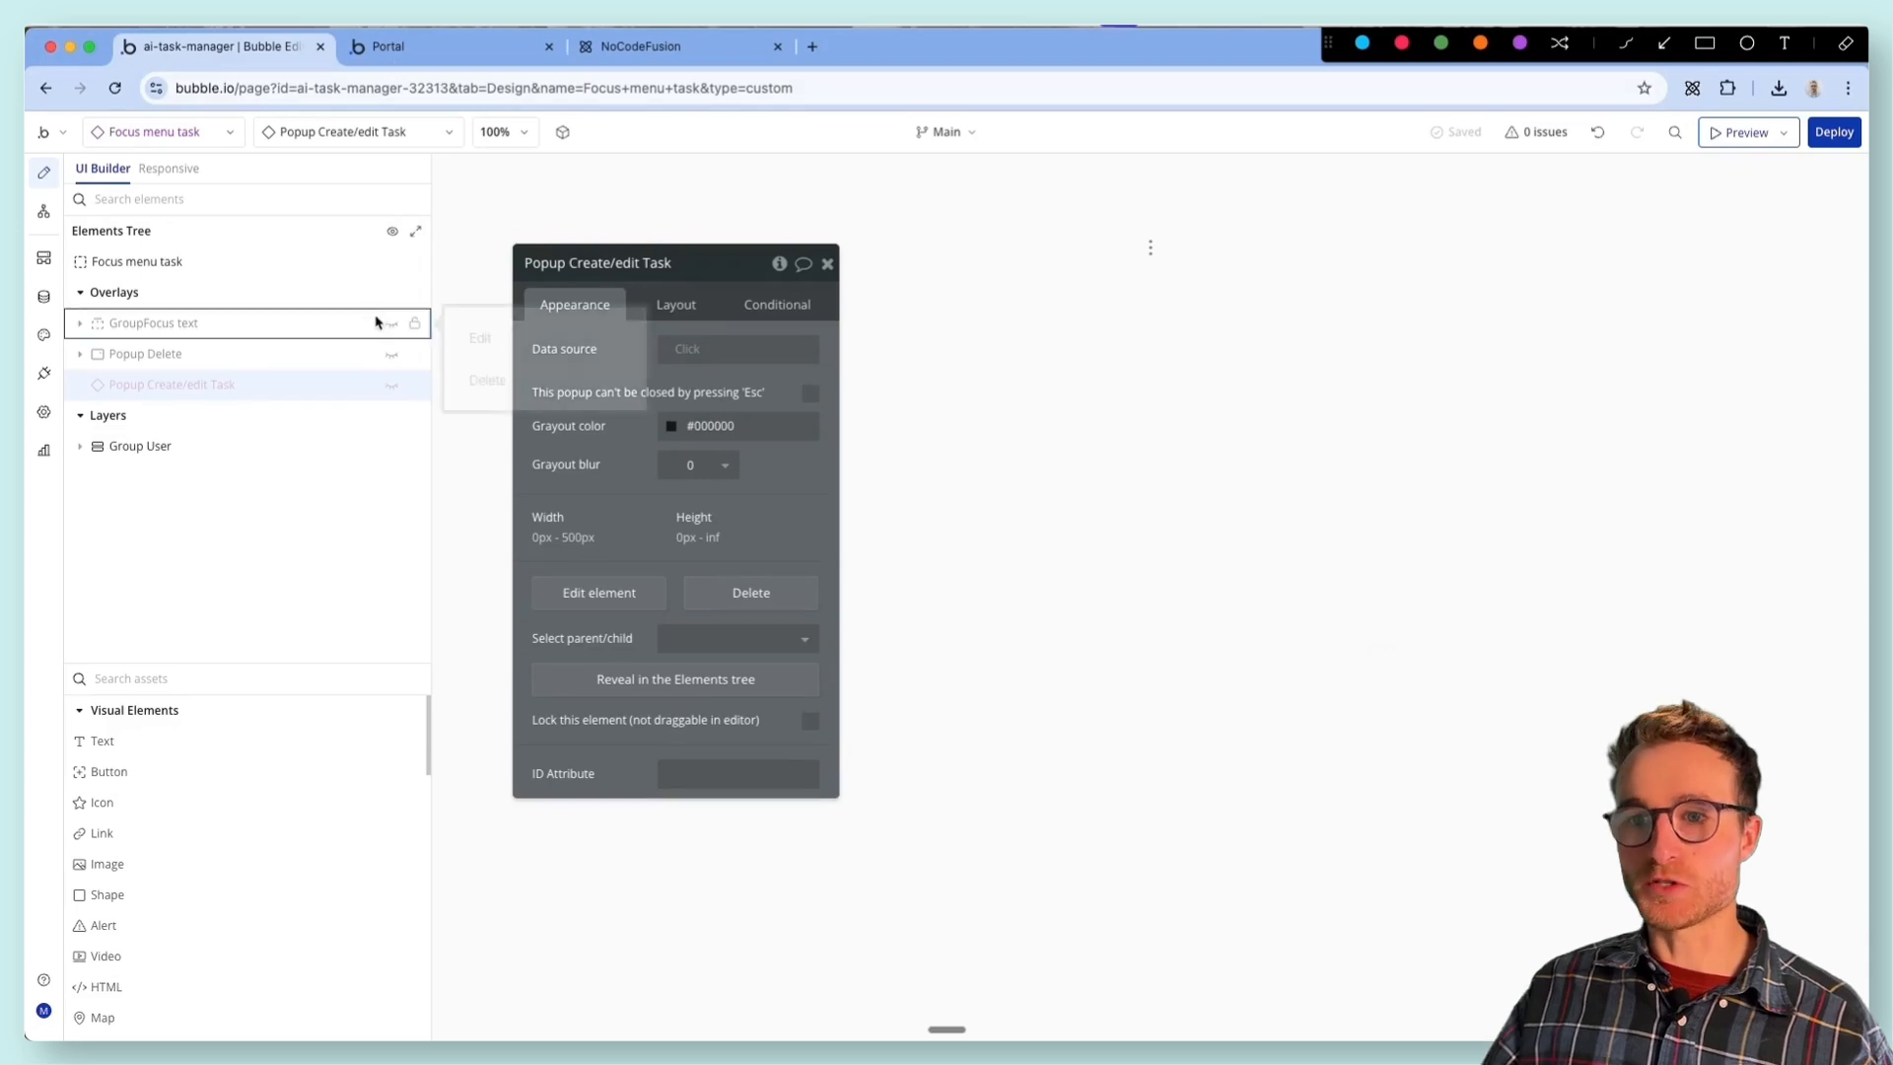
- Open the workflow of Text Edit in GroupFocus text and go to its Create/edit thing custom event
click(75, 325)
click(214, 356)
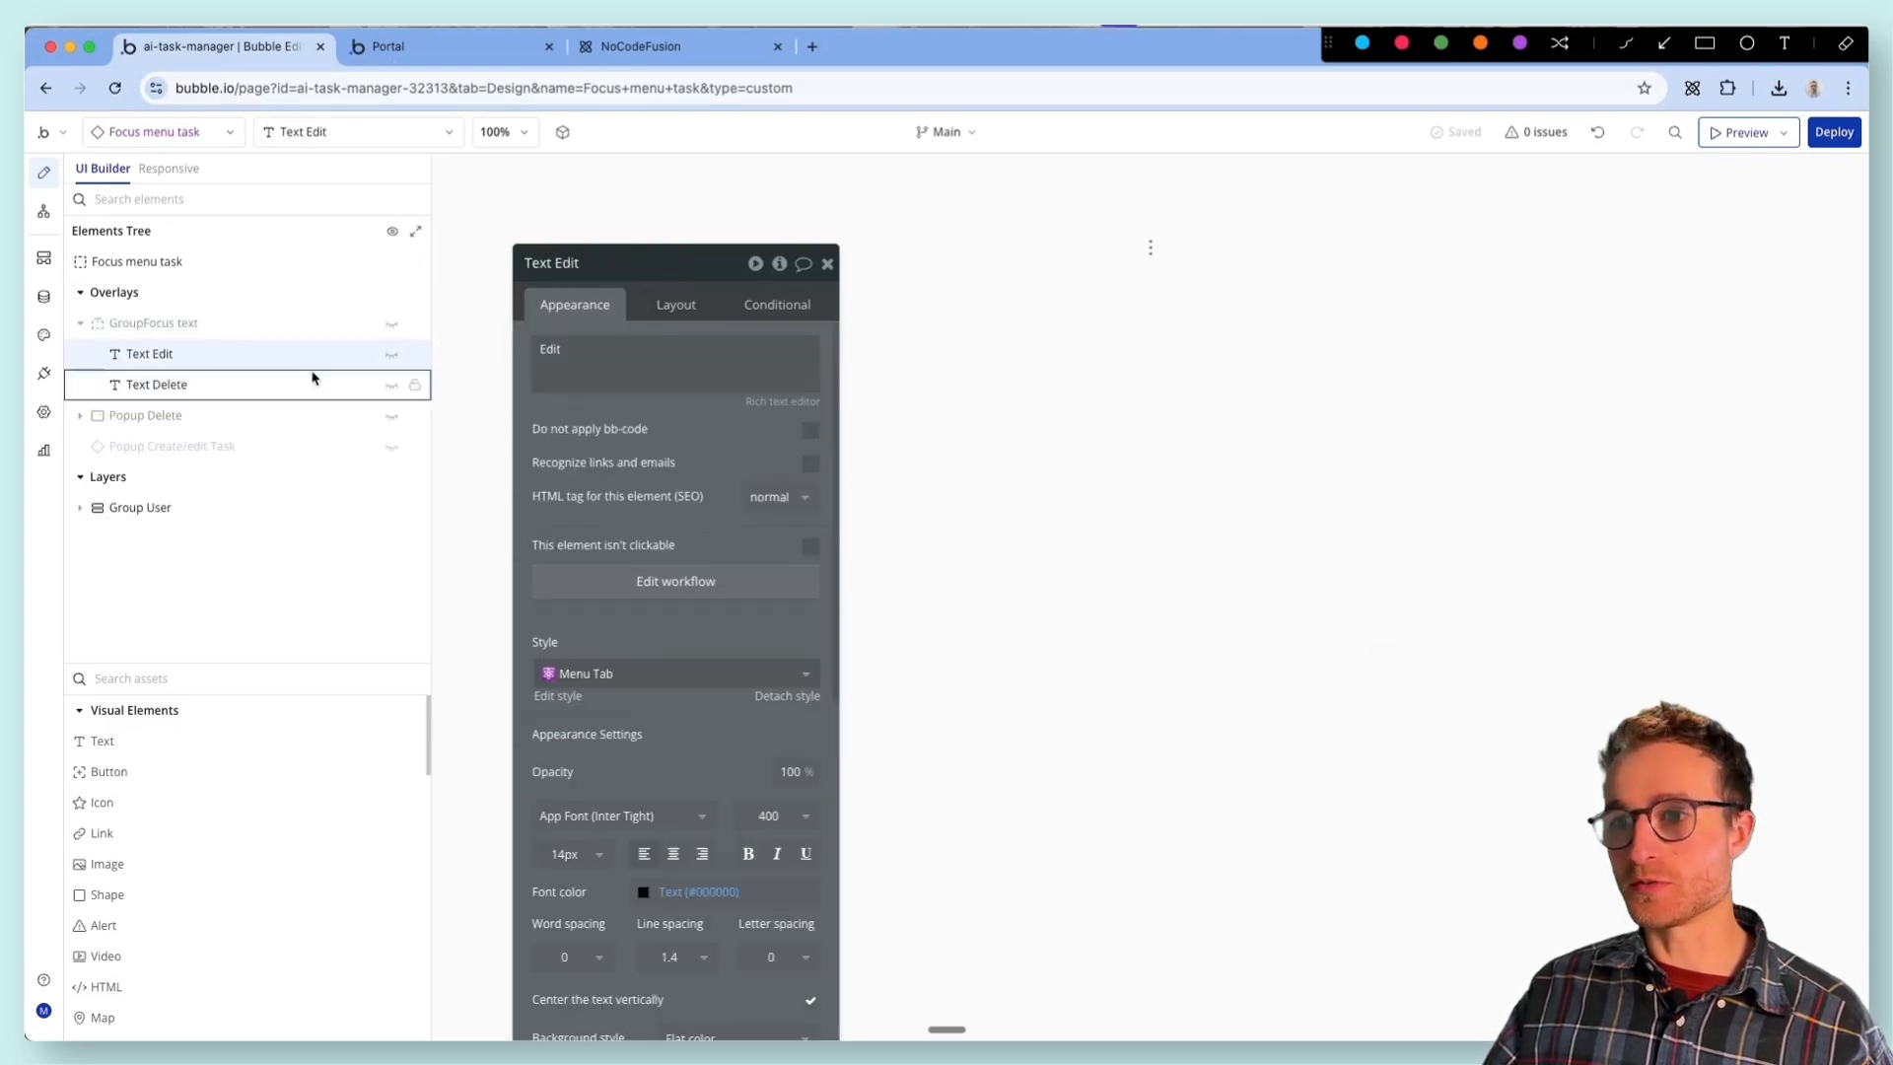
click(918, 642)
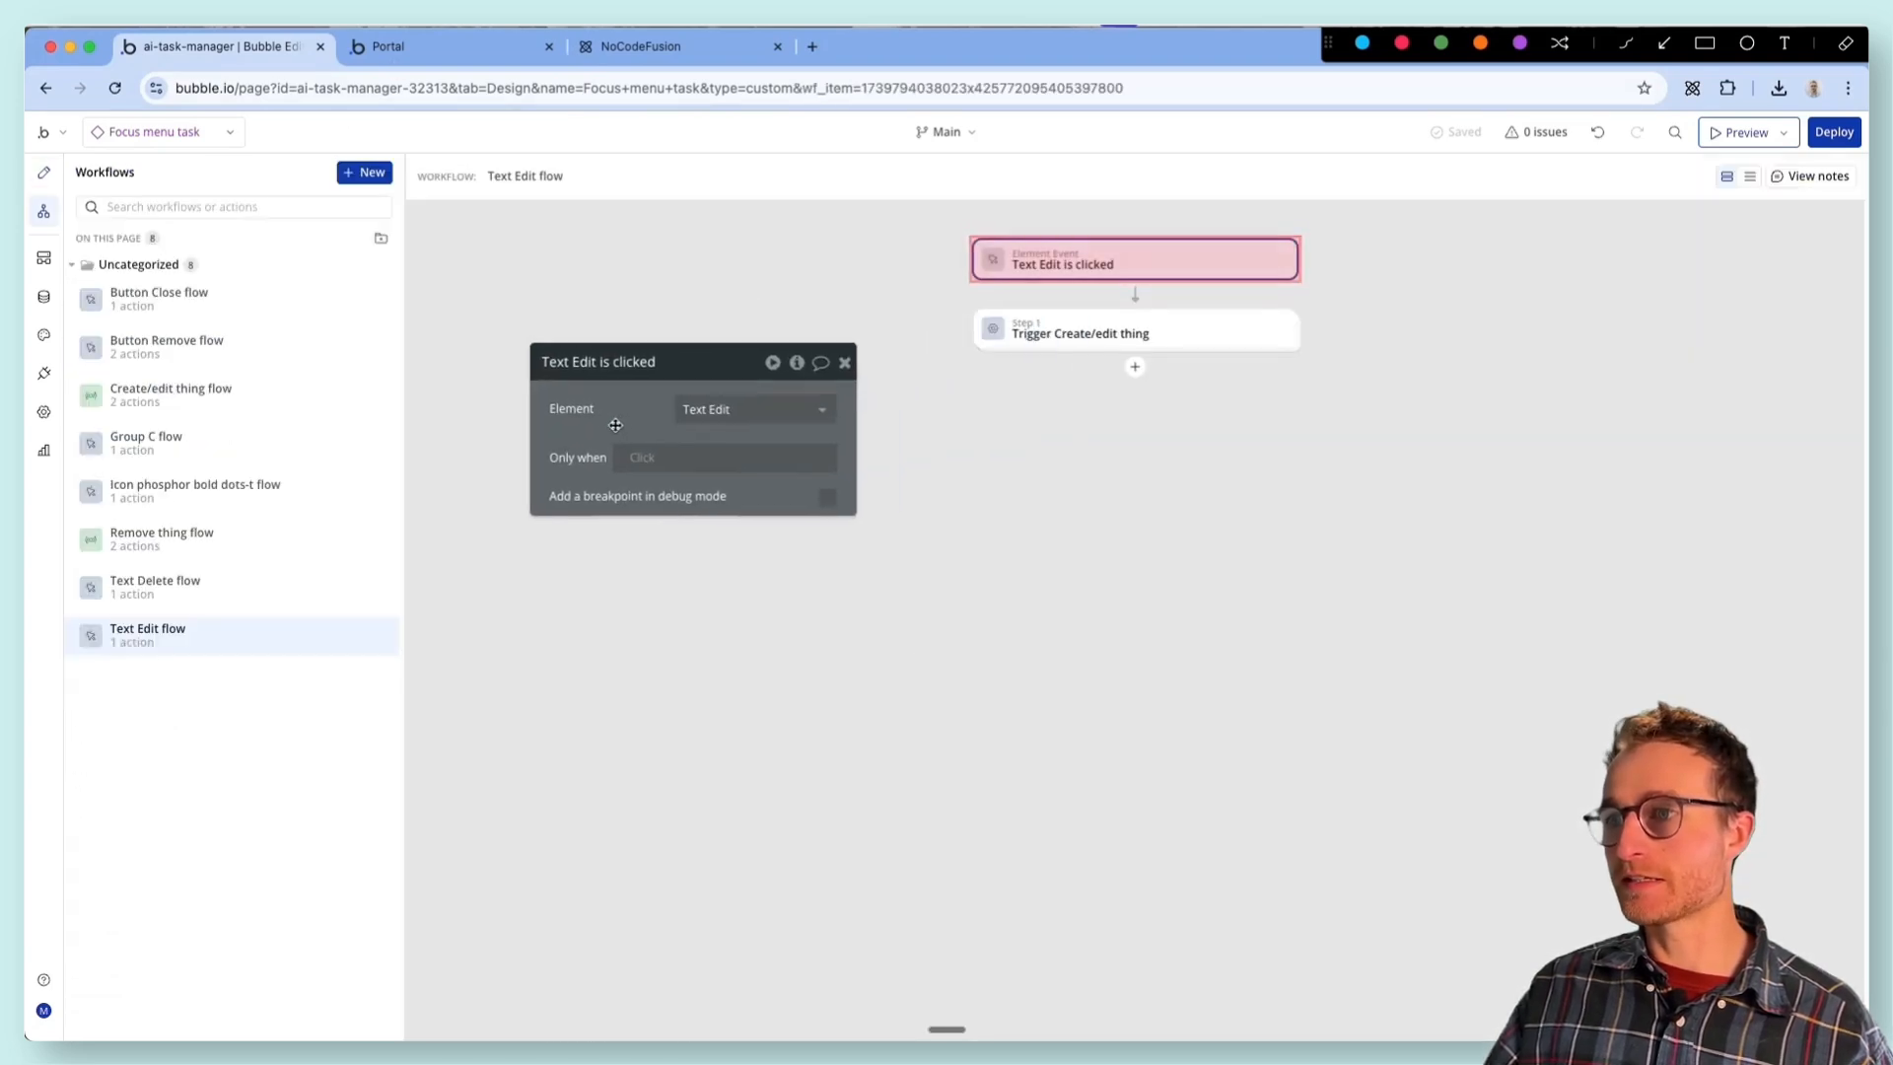
click(1218, 333)
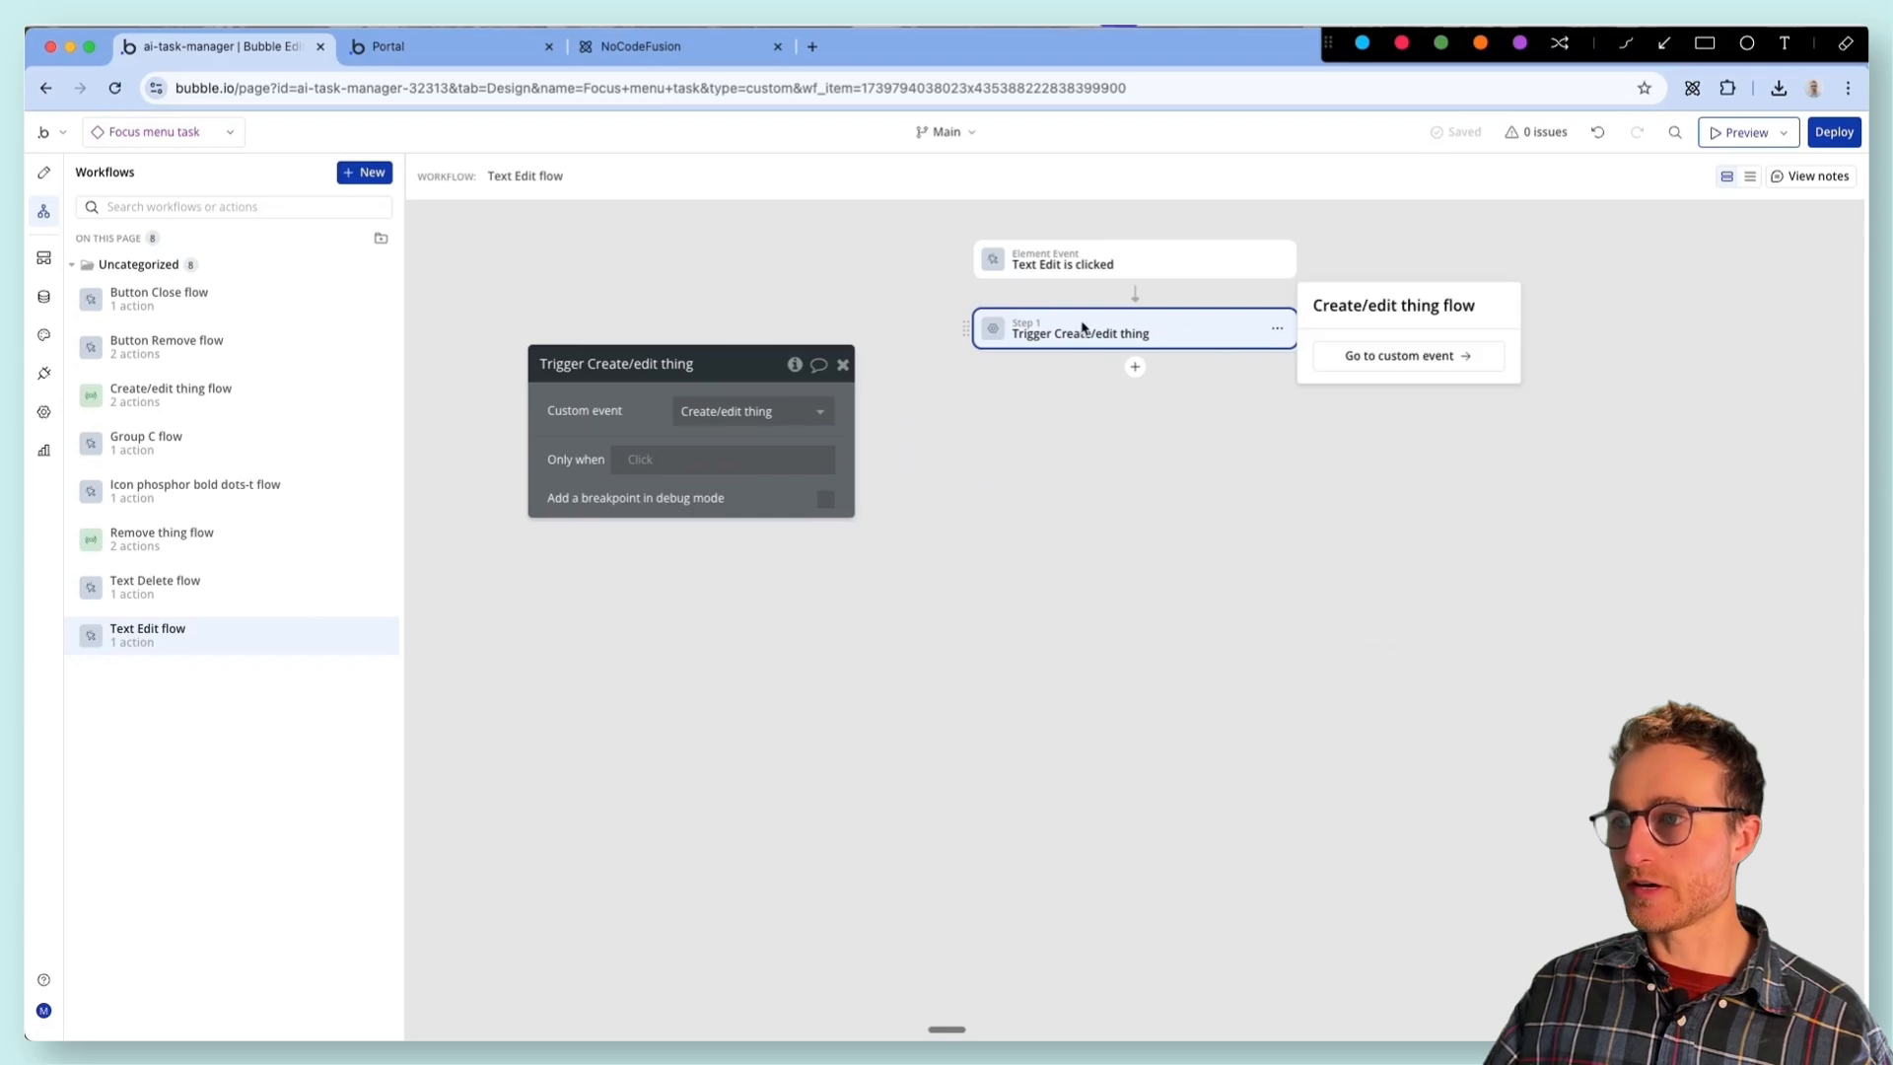
click(1390, 353)
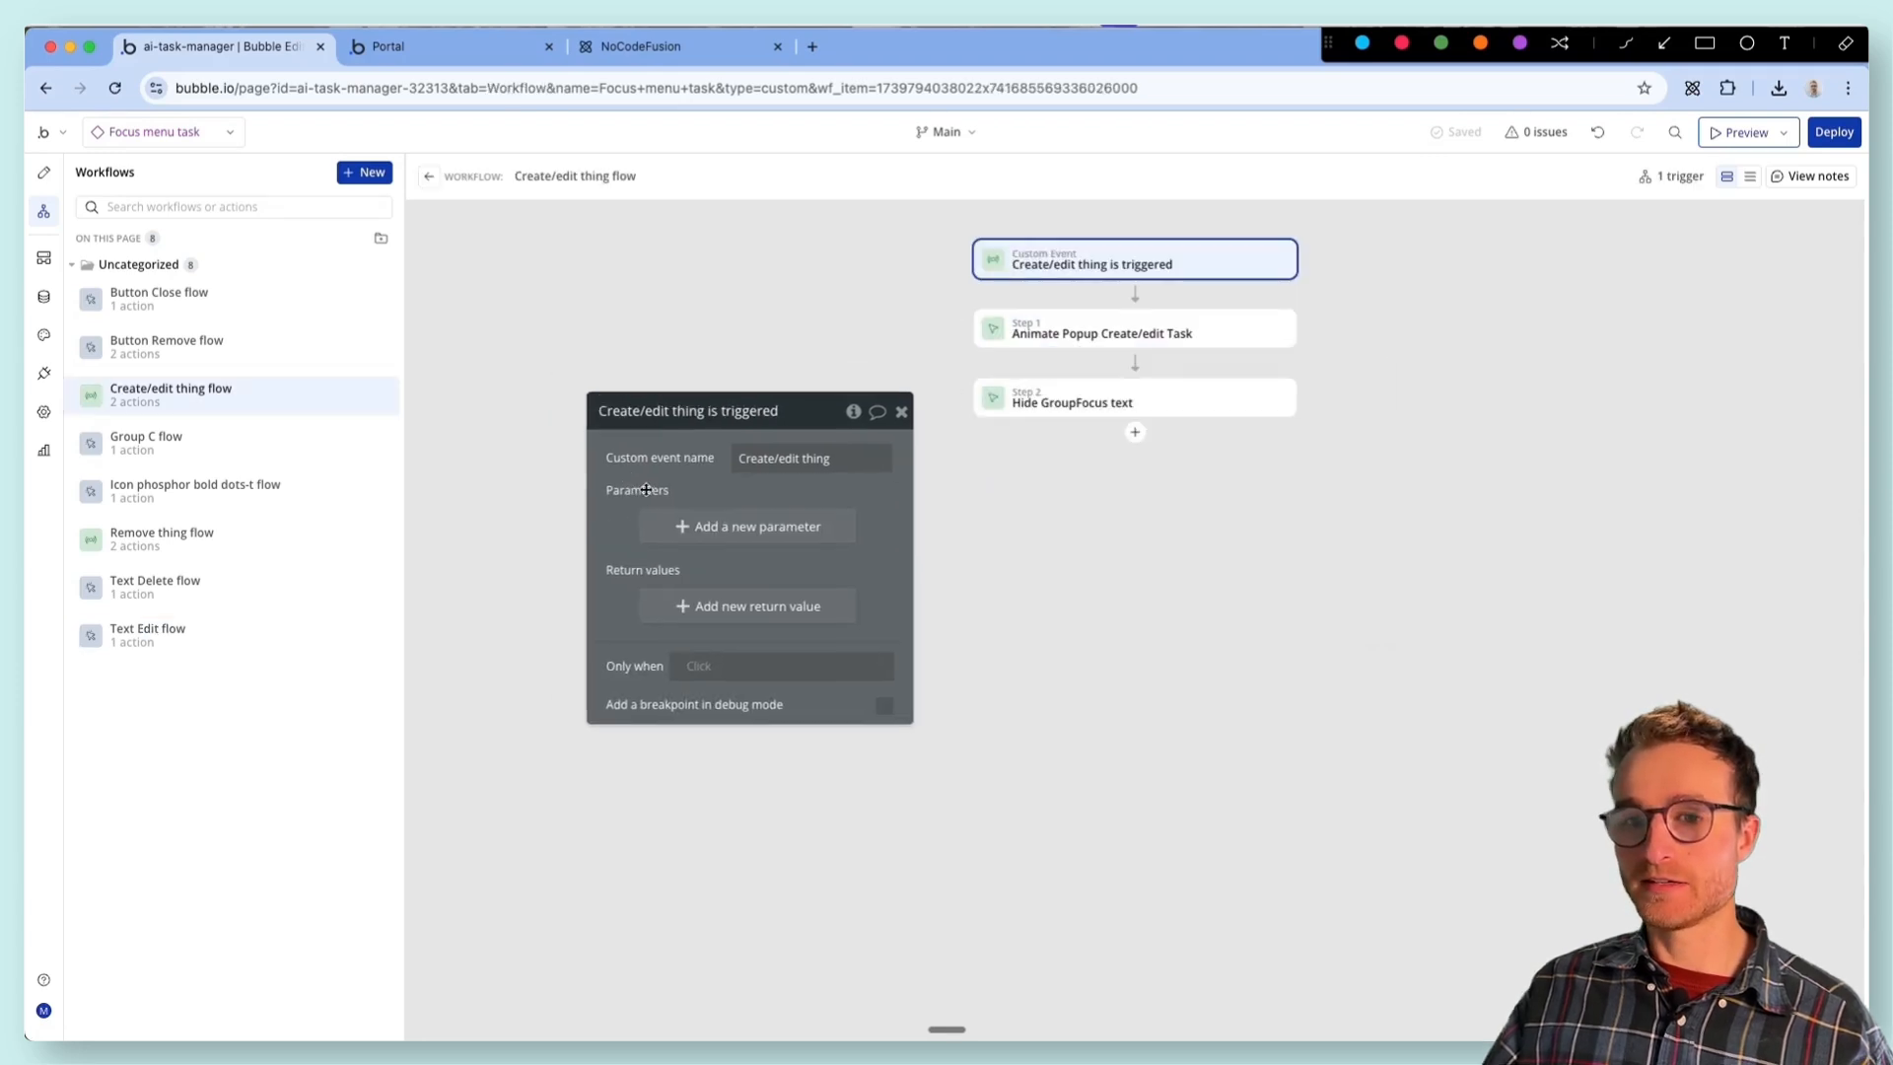
- Insert a Display data in a group/popup action for Popup Create/edit Task before the Animate action in the Create/edit thing flow
click(1097, 337)
click(1111, 401)
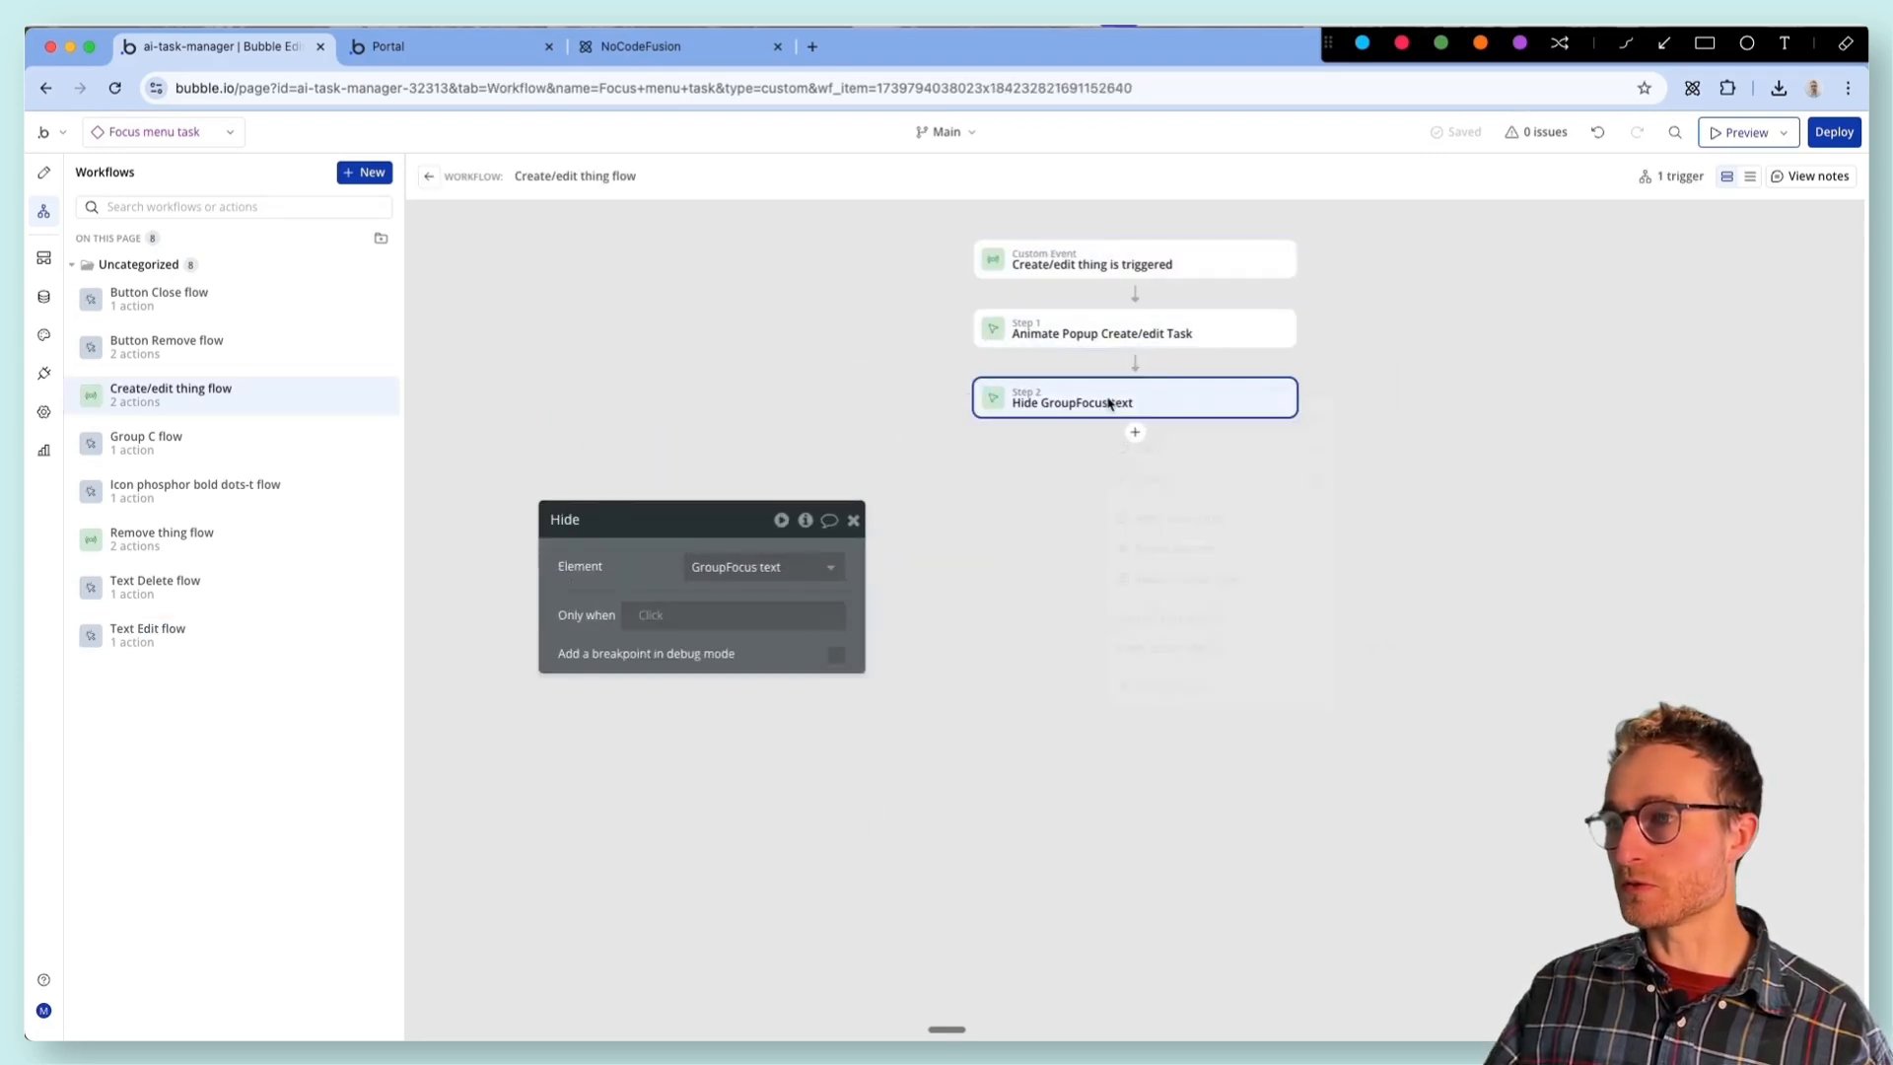
right_click(1111, 401)
right_click(1158, 332)
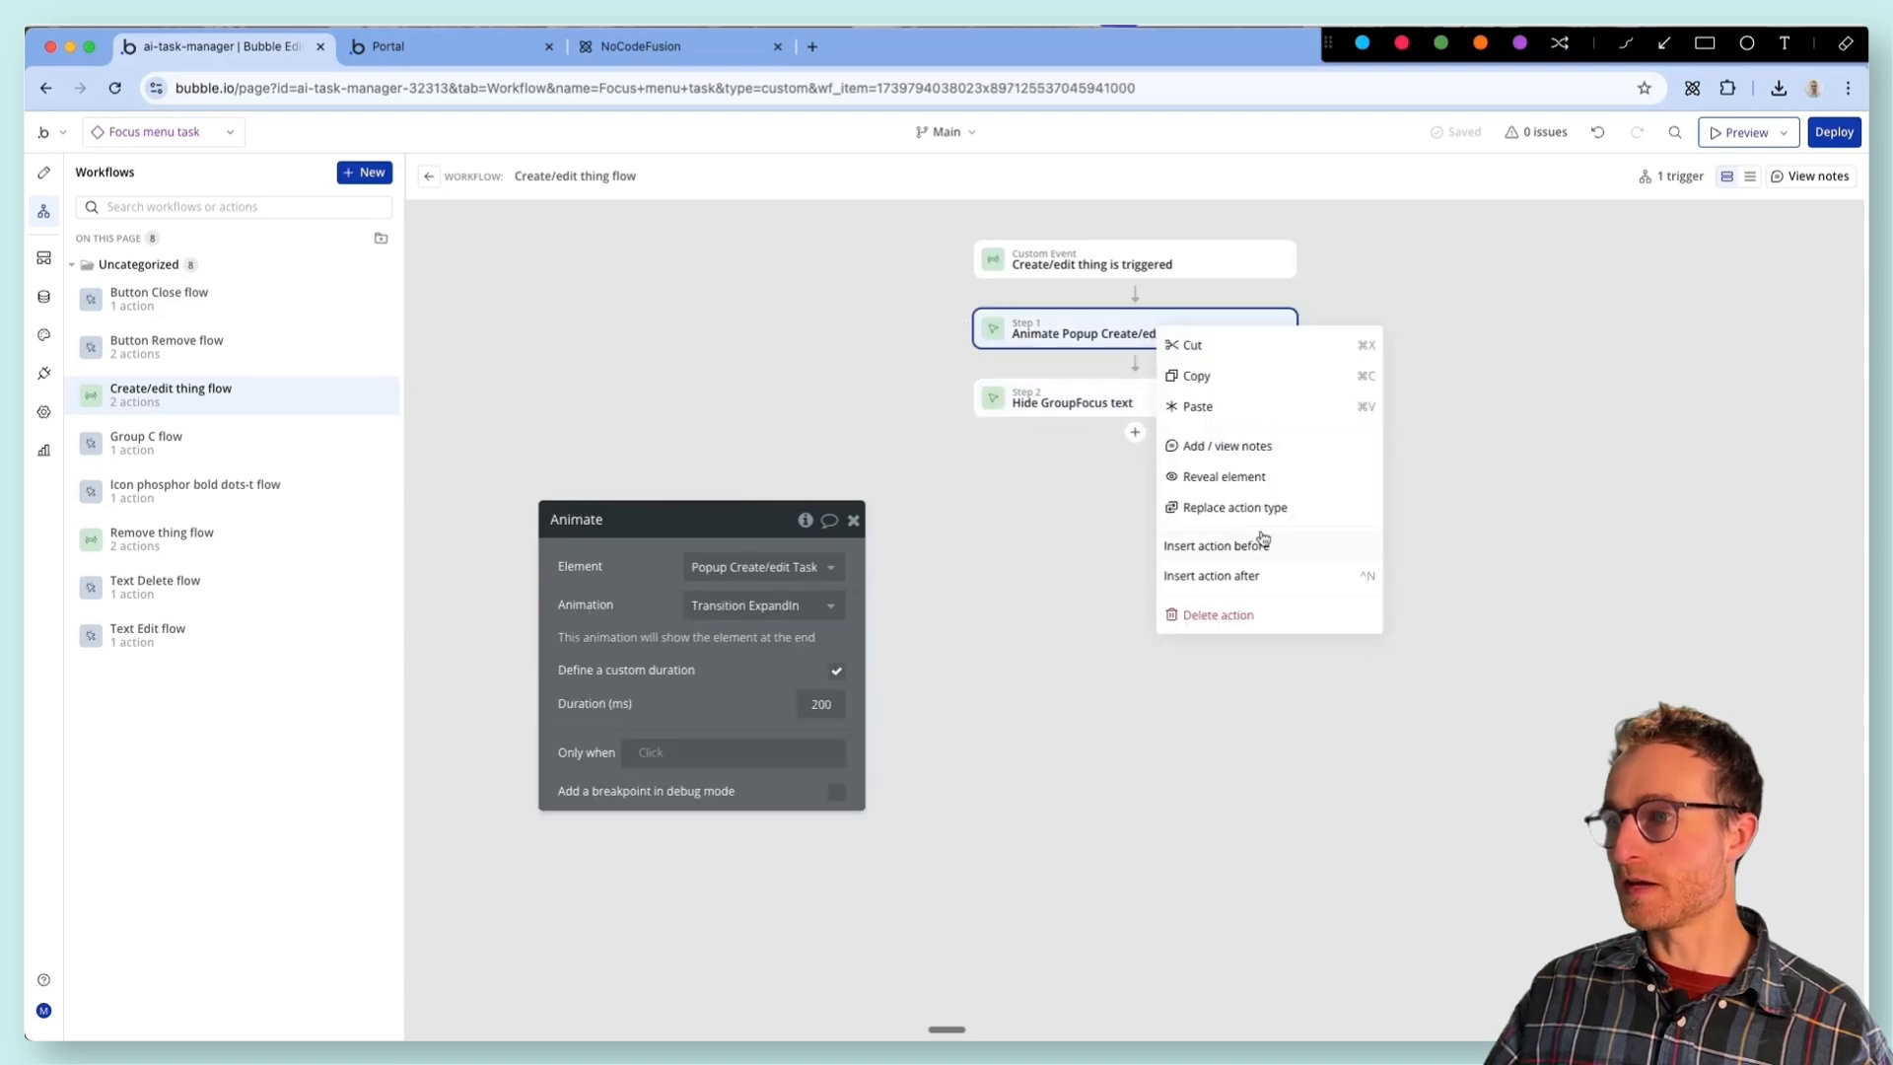
click(1250, 554)
mouse_move(1235, 493)
text(display)
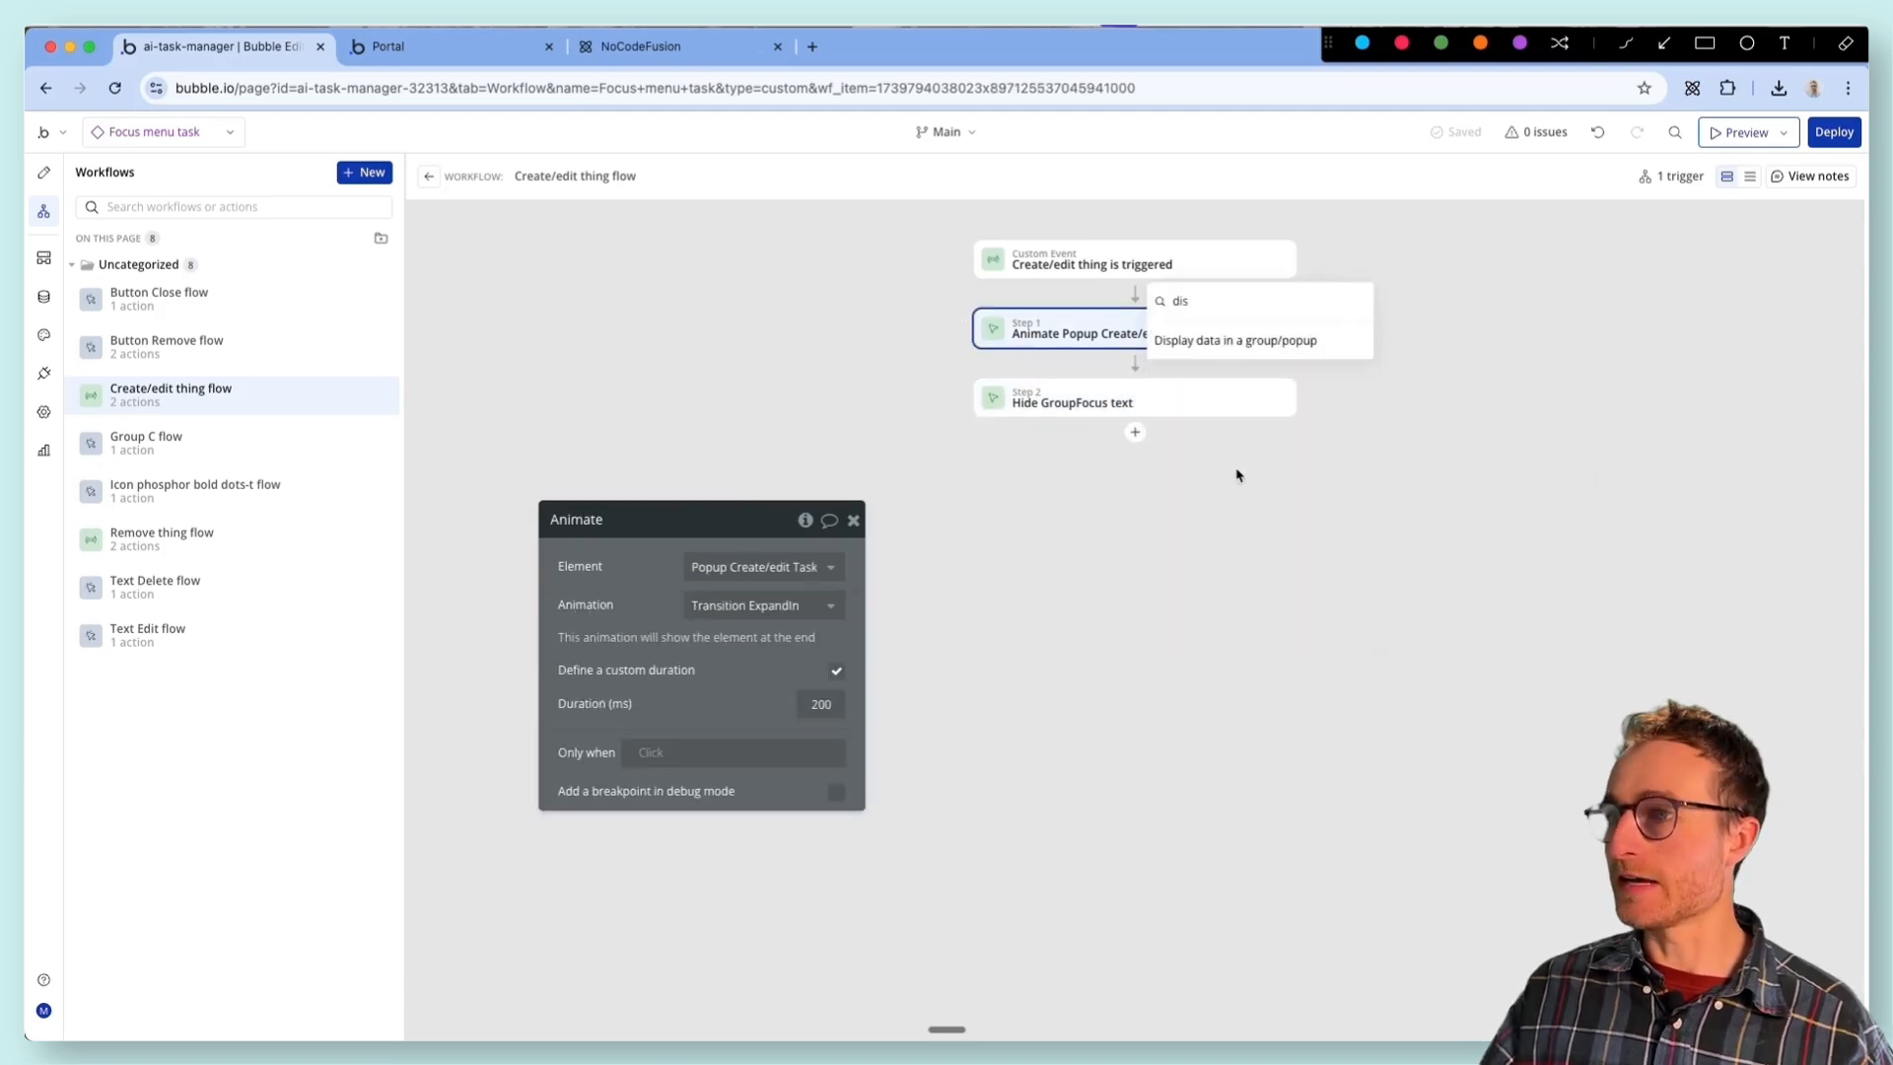
click(1252, 340)
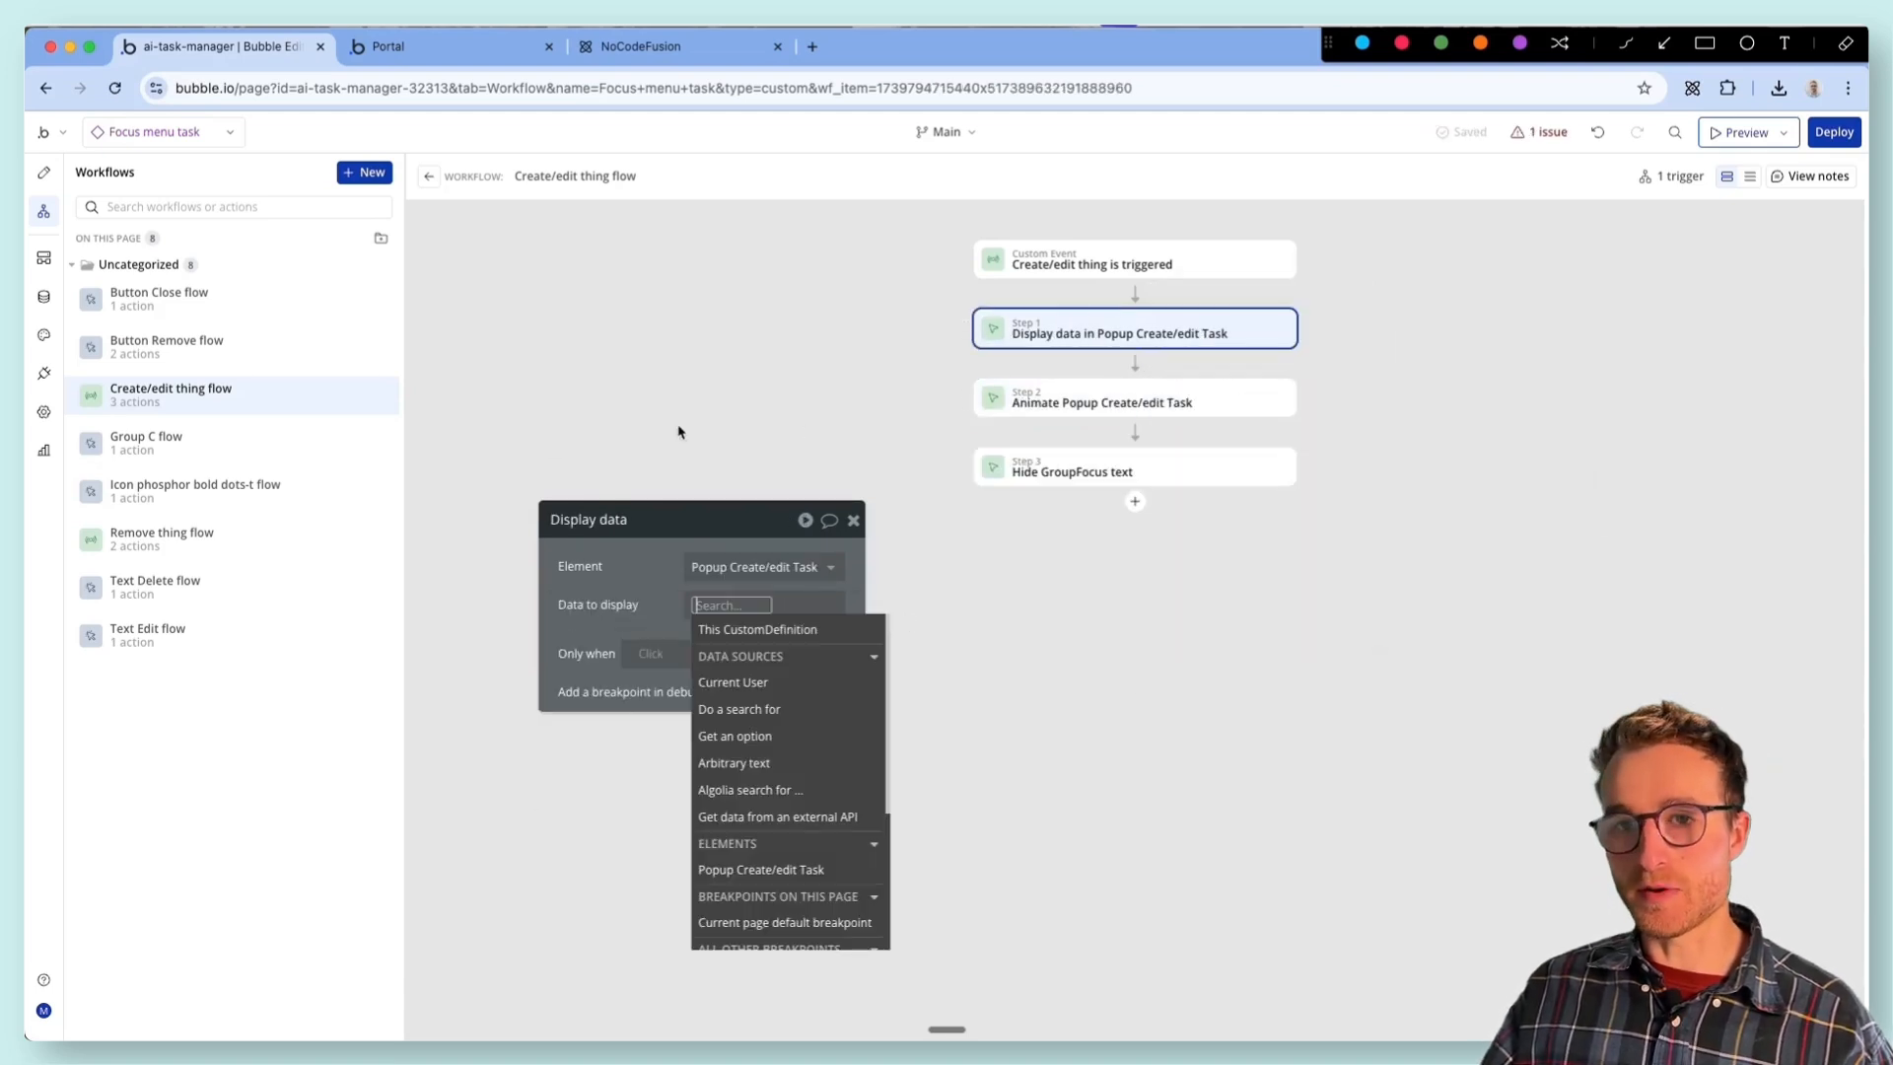
- Set the type of content of the Focus menu task reusable element to Task
click(44, 172)
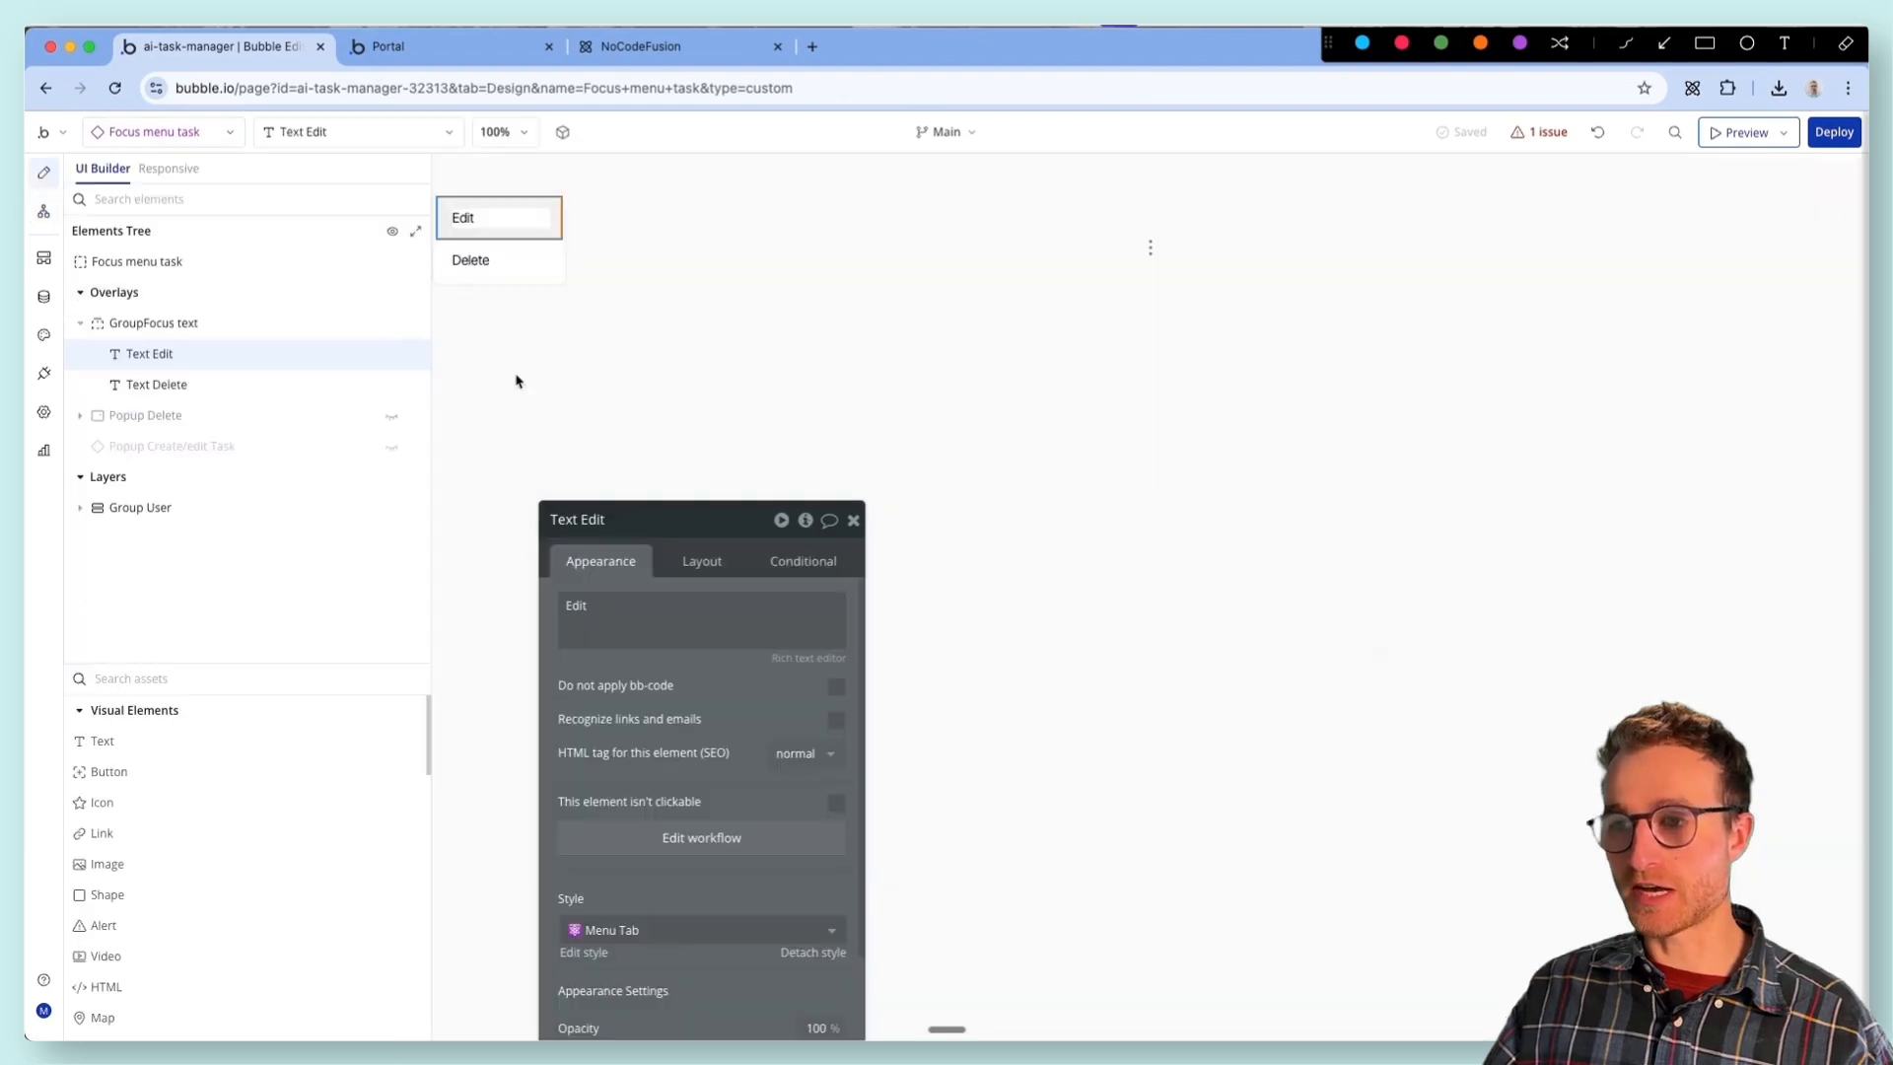
click(666, 403)
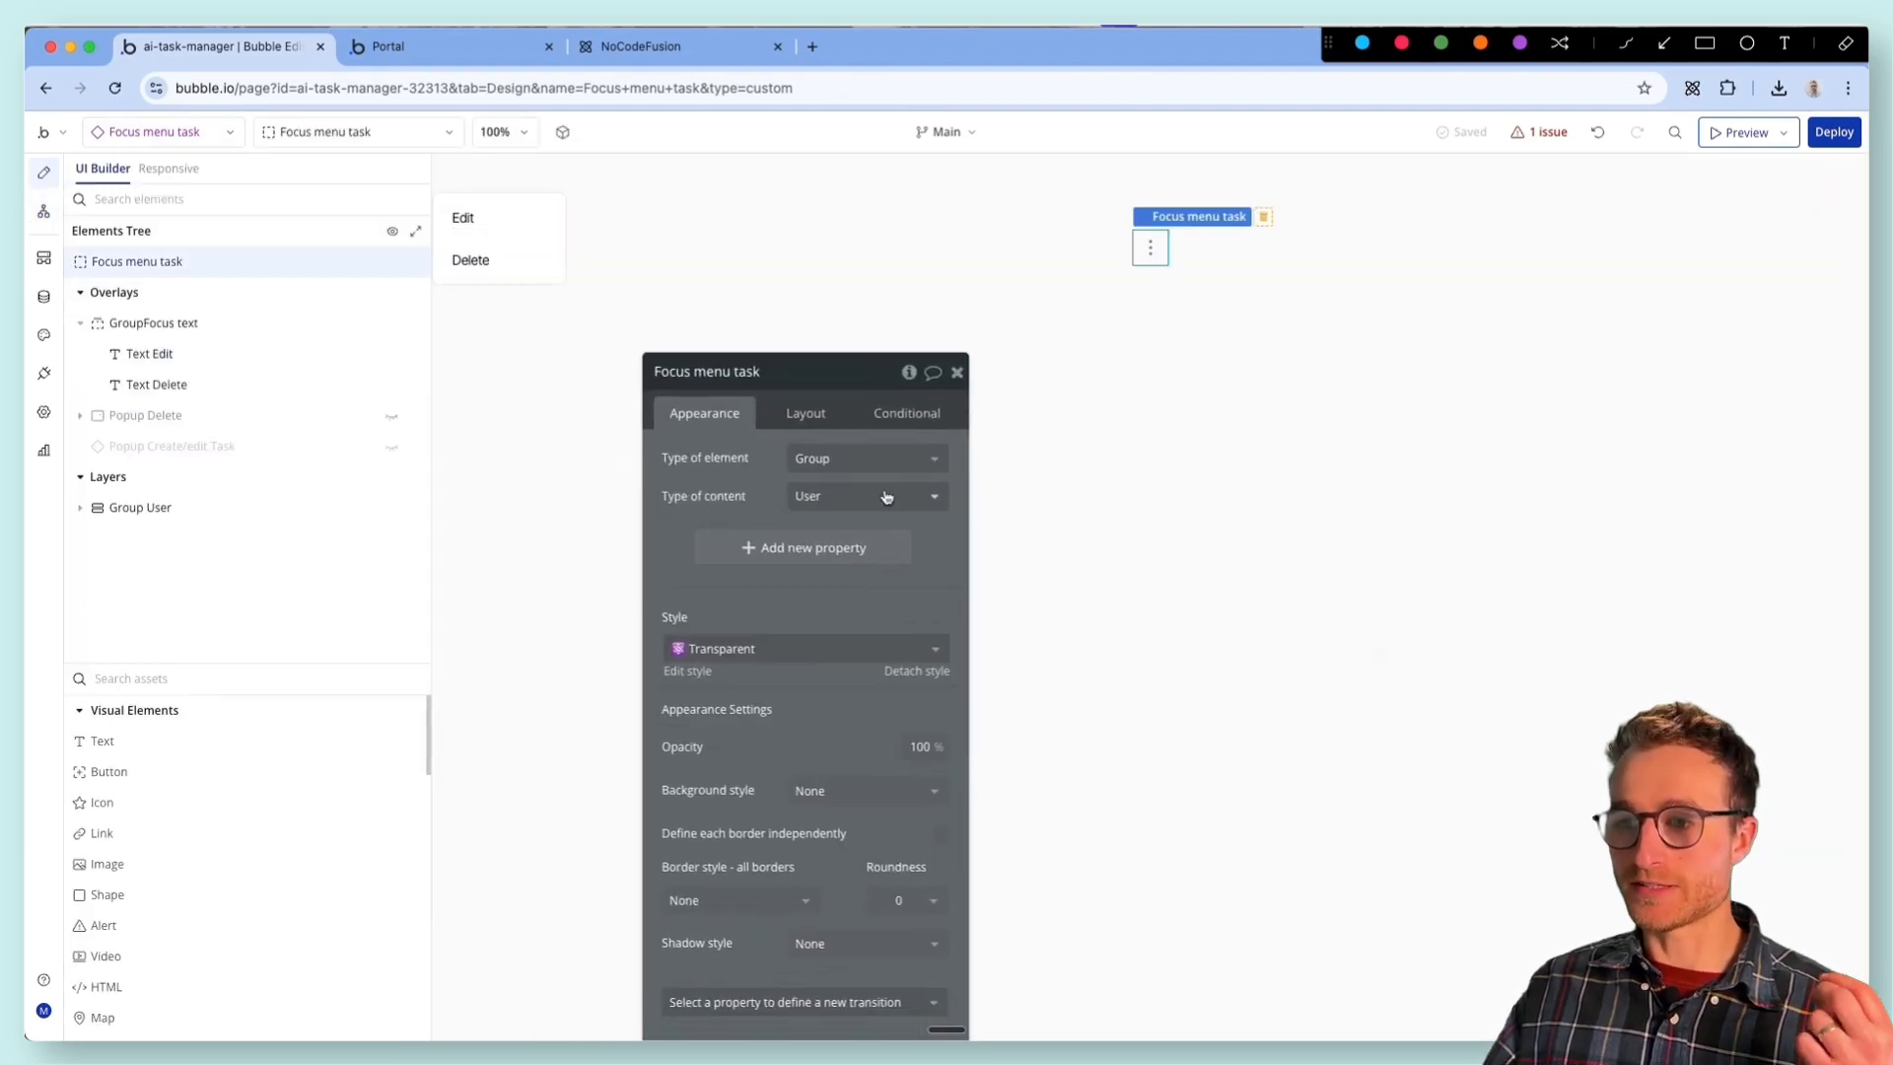
click(852, 486)
text(task)
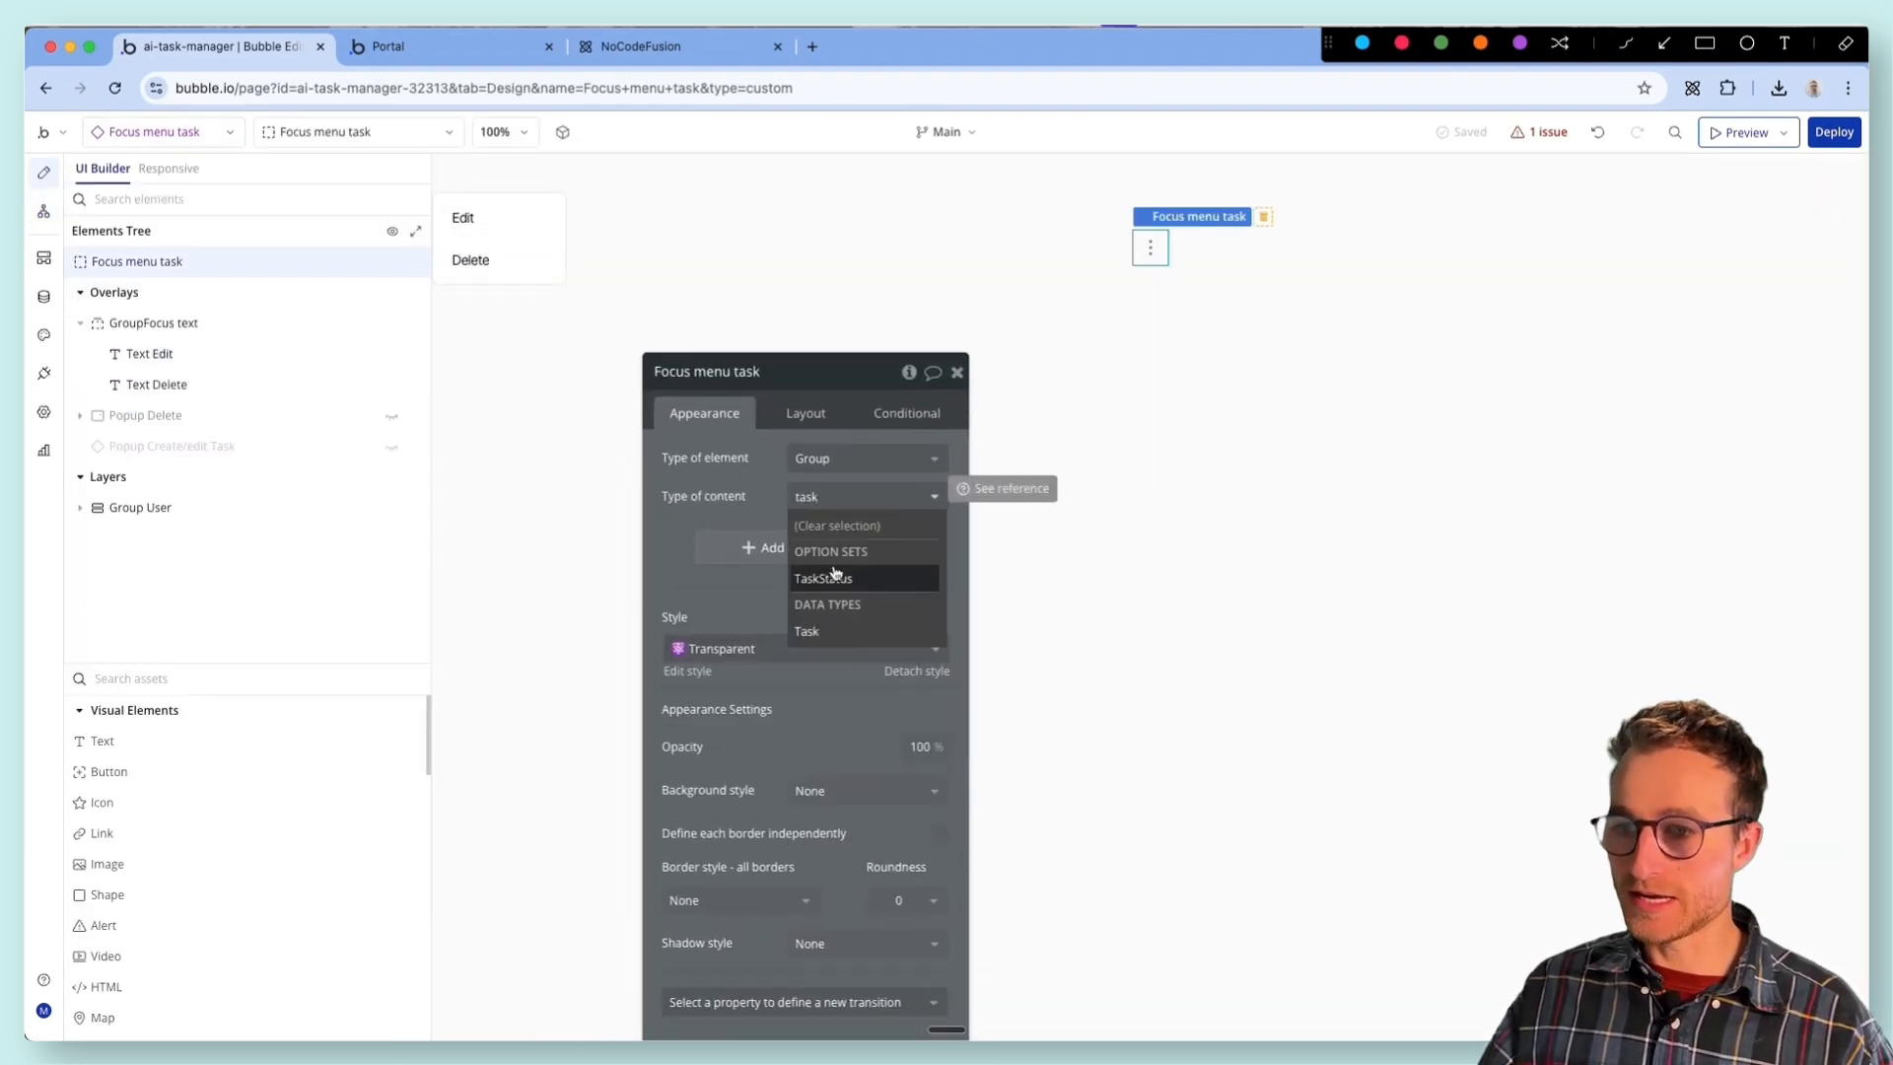
click(830, 639)
- Try to pick Focus menu task as the data to display in the Display data action
click(38, 212)
click(815, 455)
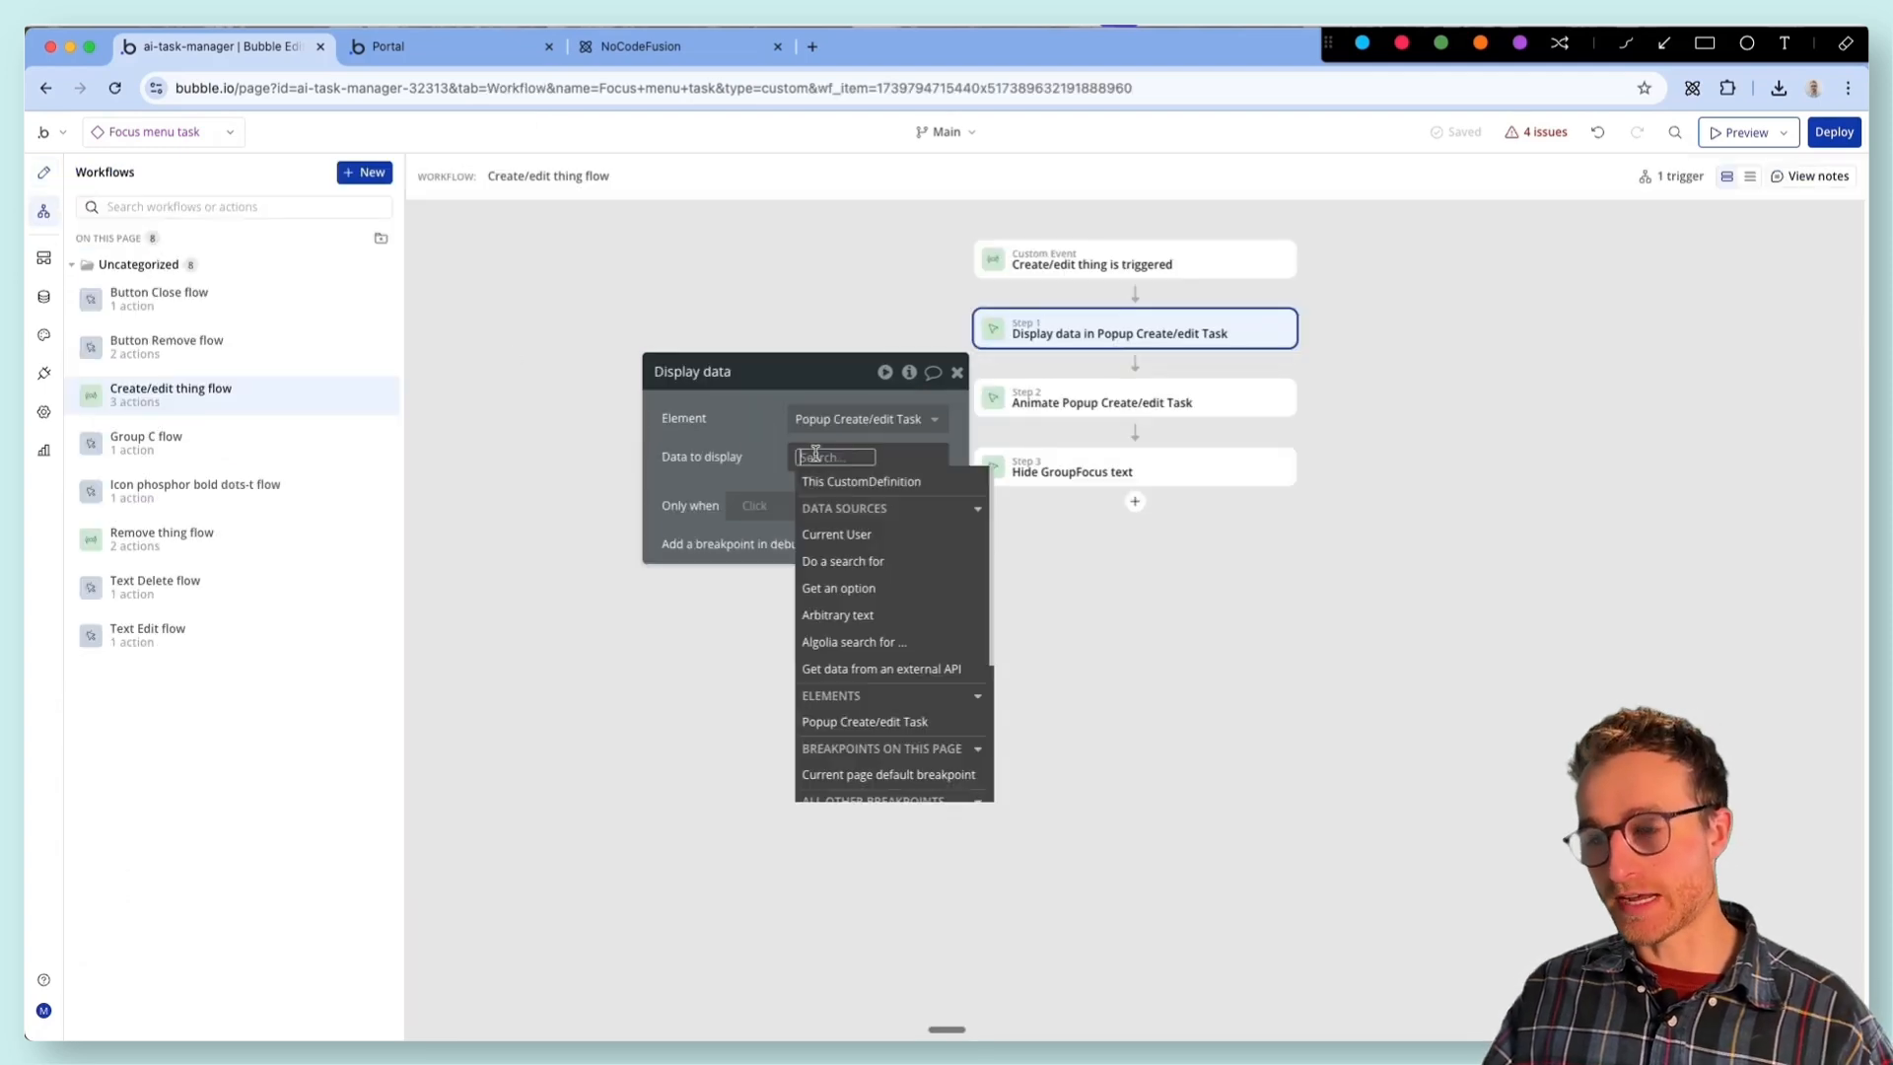
text(foc)
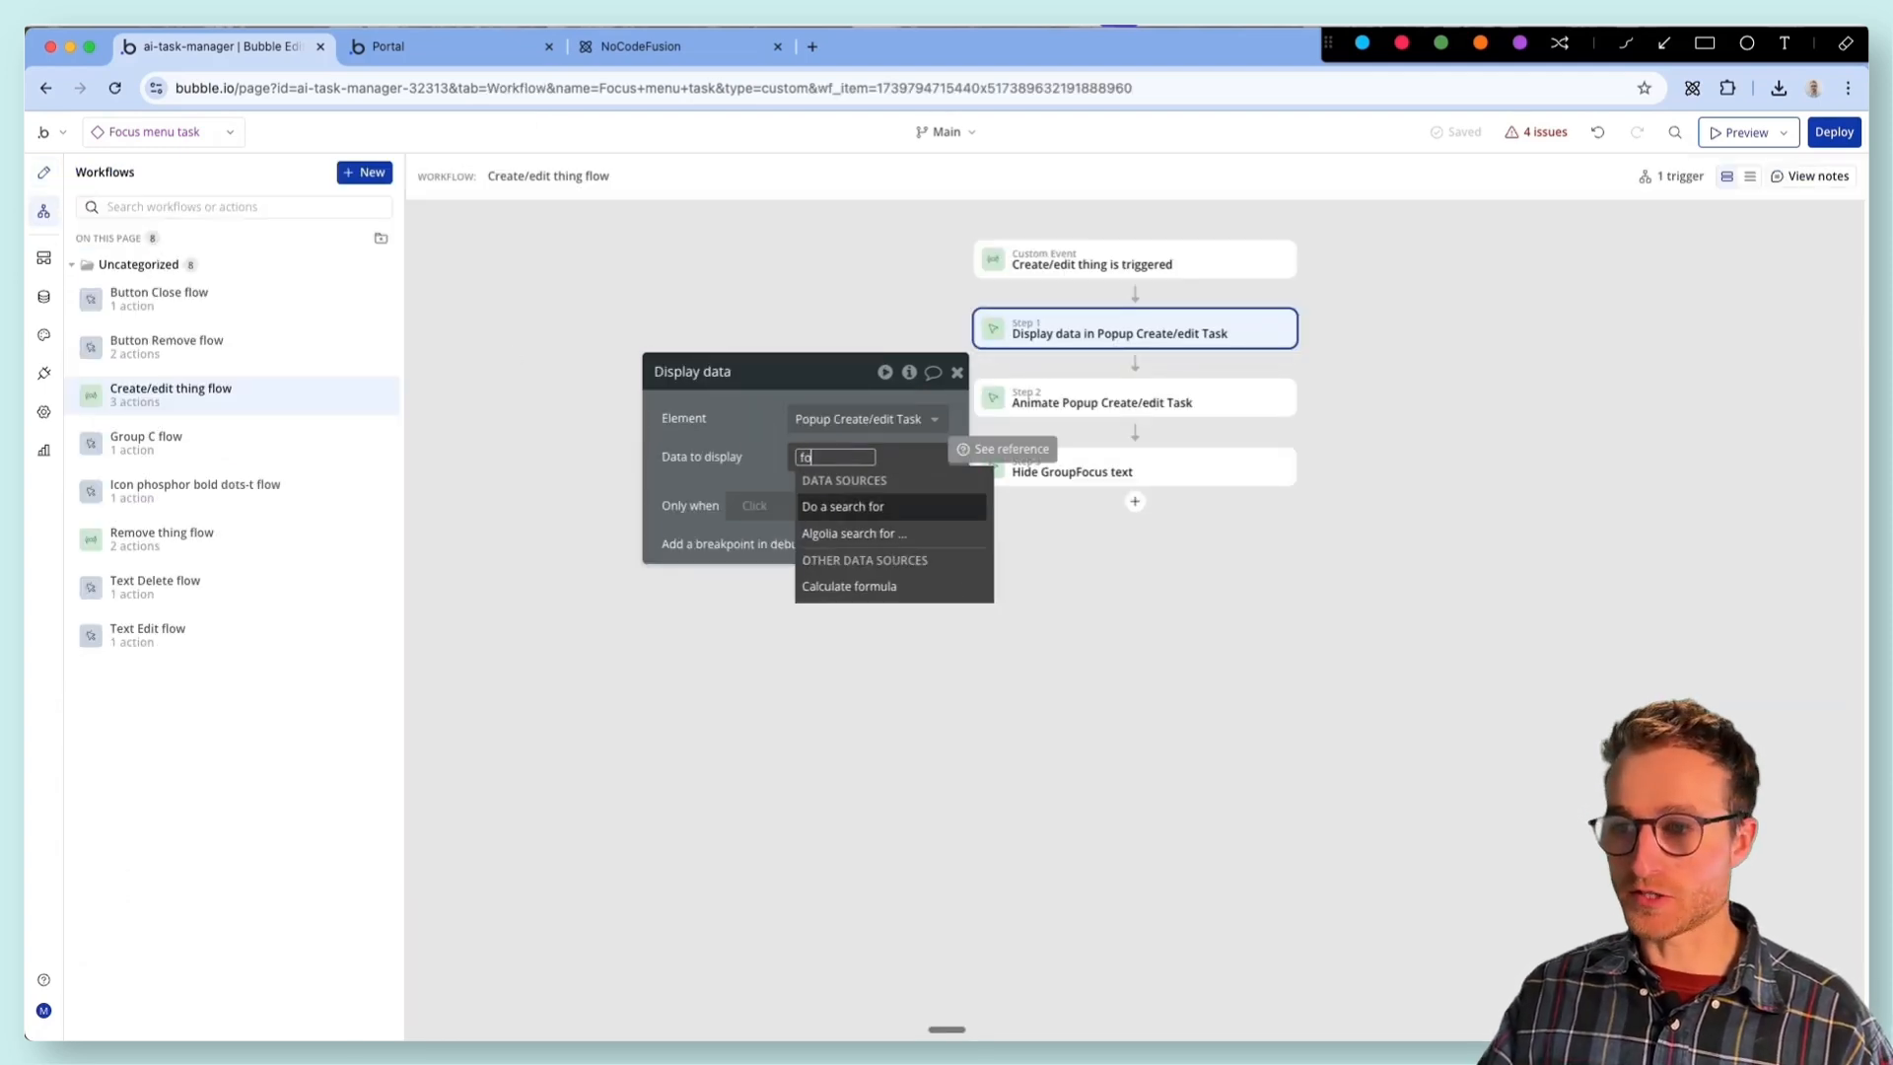
key(BackSpace)
key(BackSpace)
key(BackSpace)
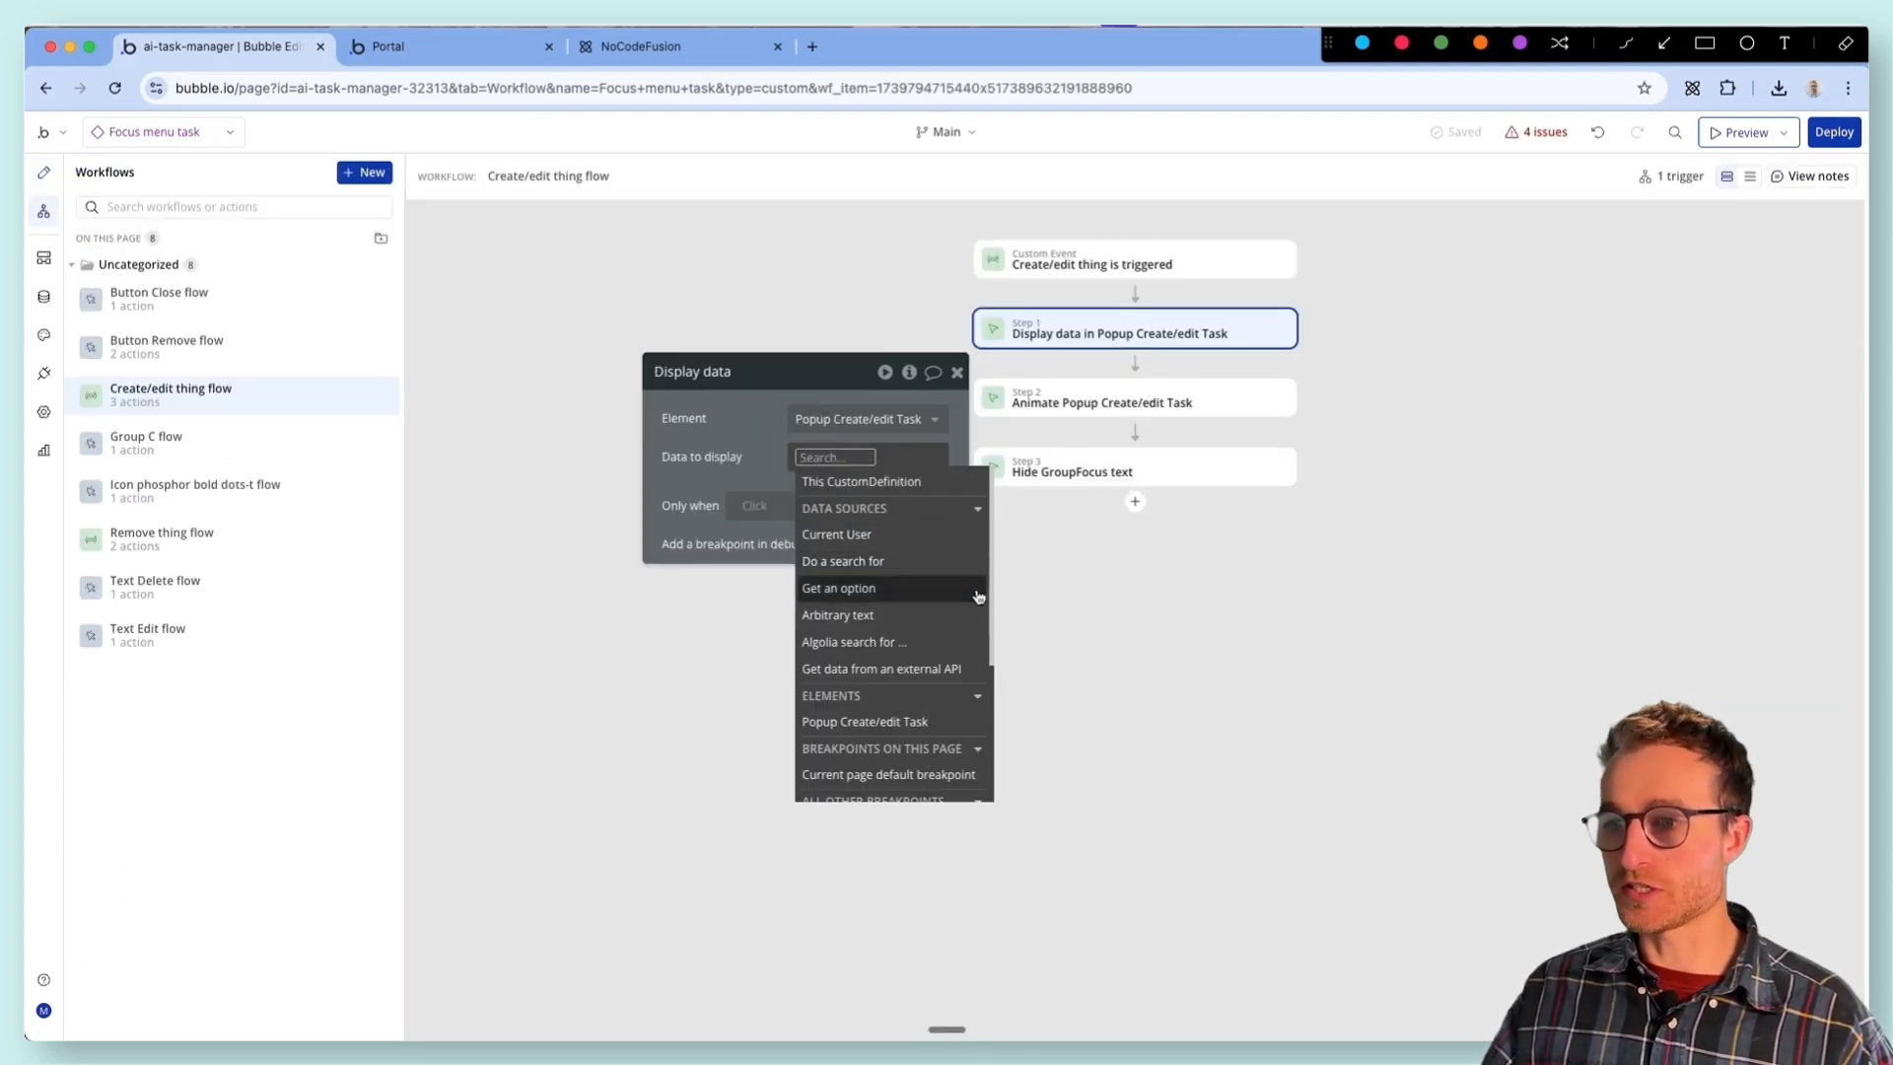
- Return to the design of Focus menu task and reload the editor
click(44, 172)
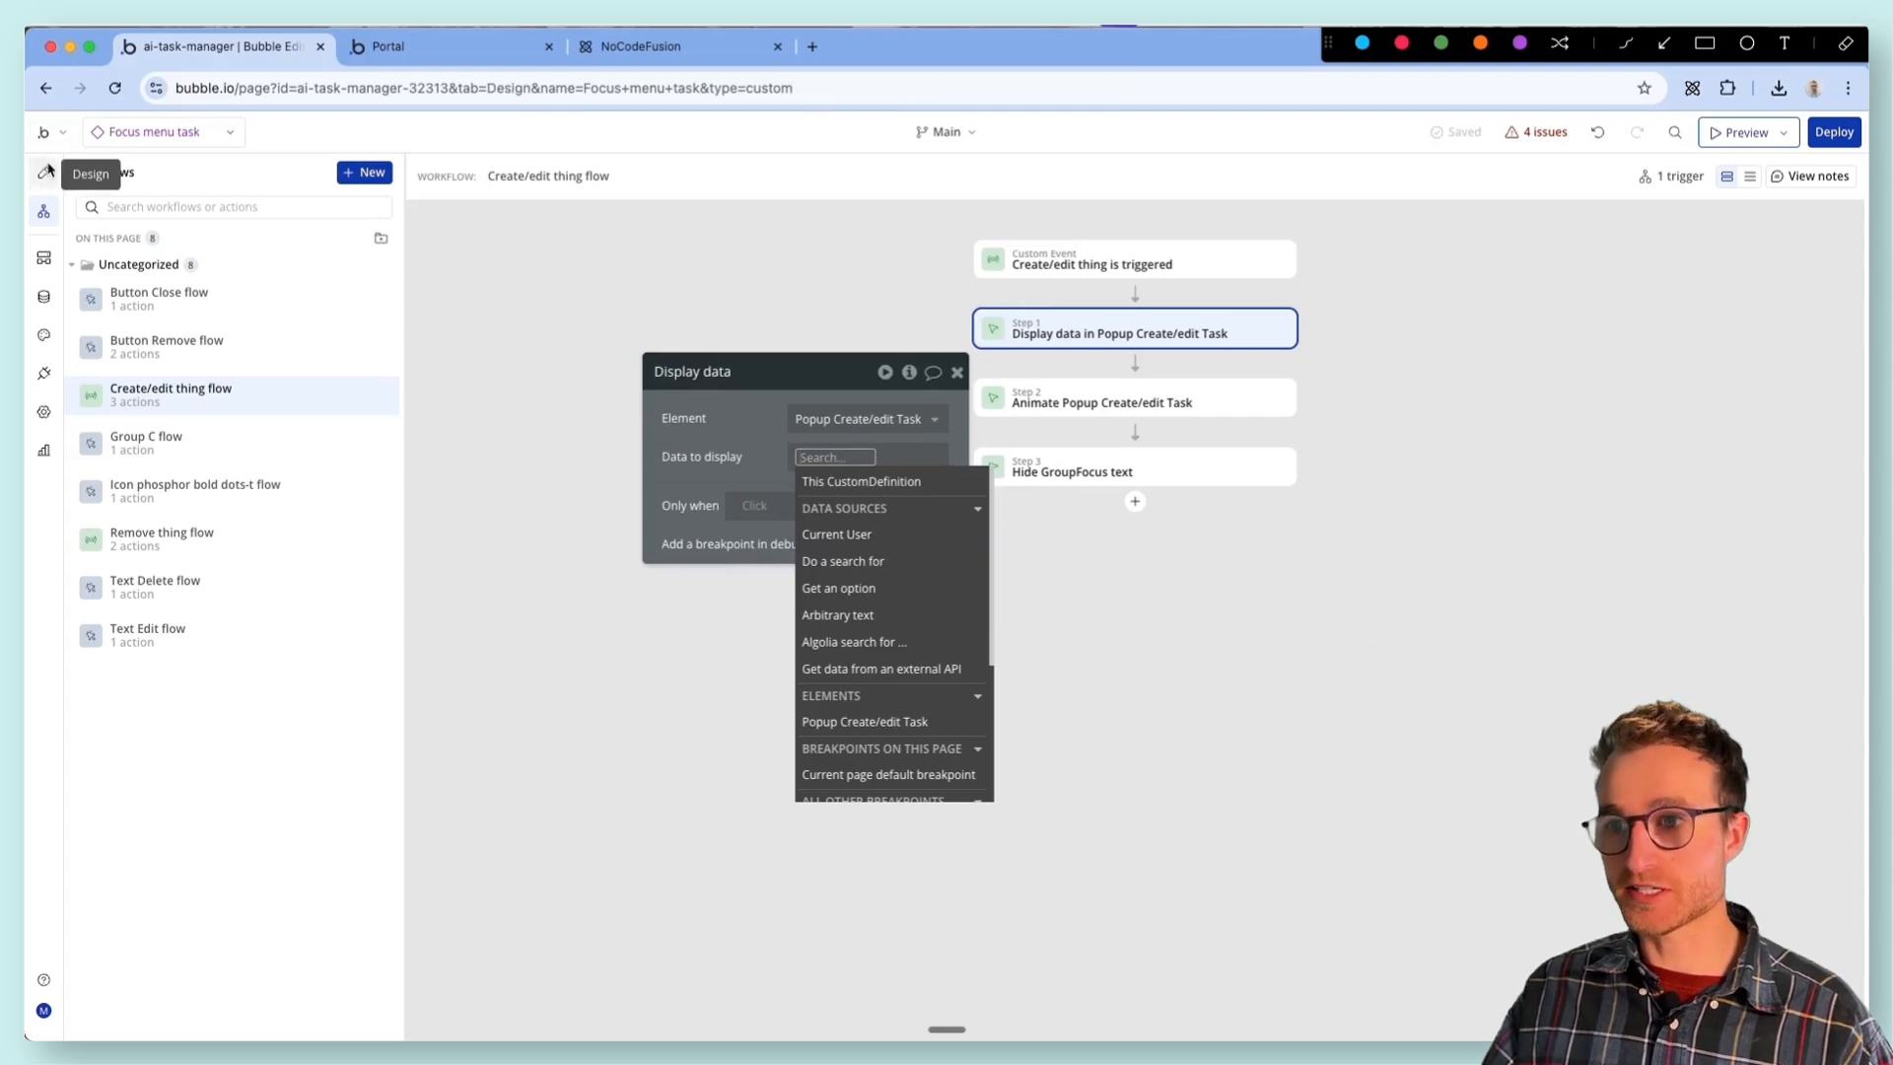
drag(737, 416, 835, 417)
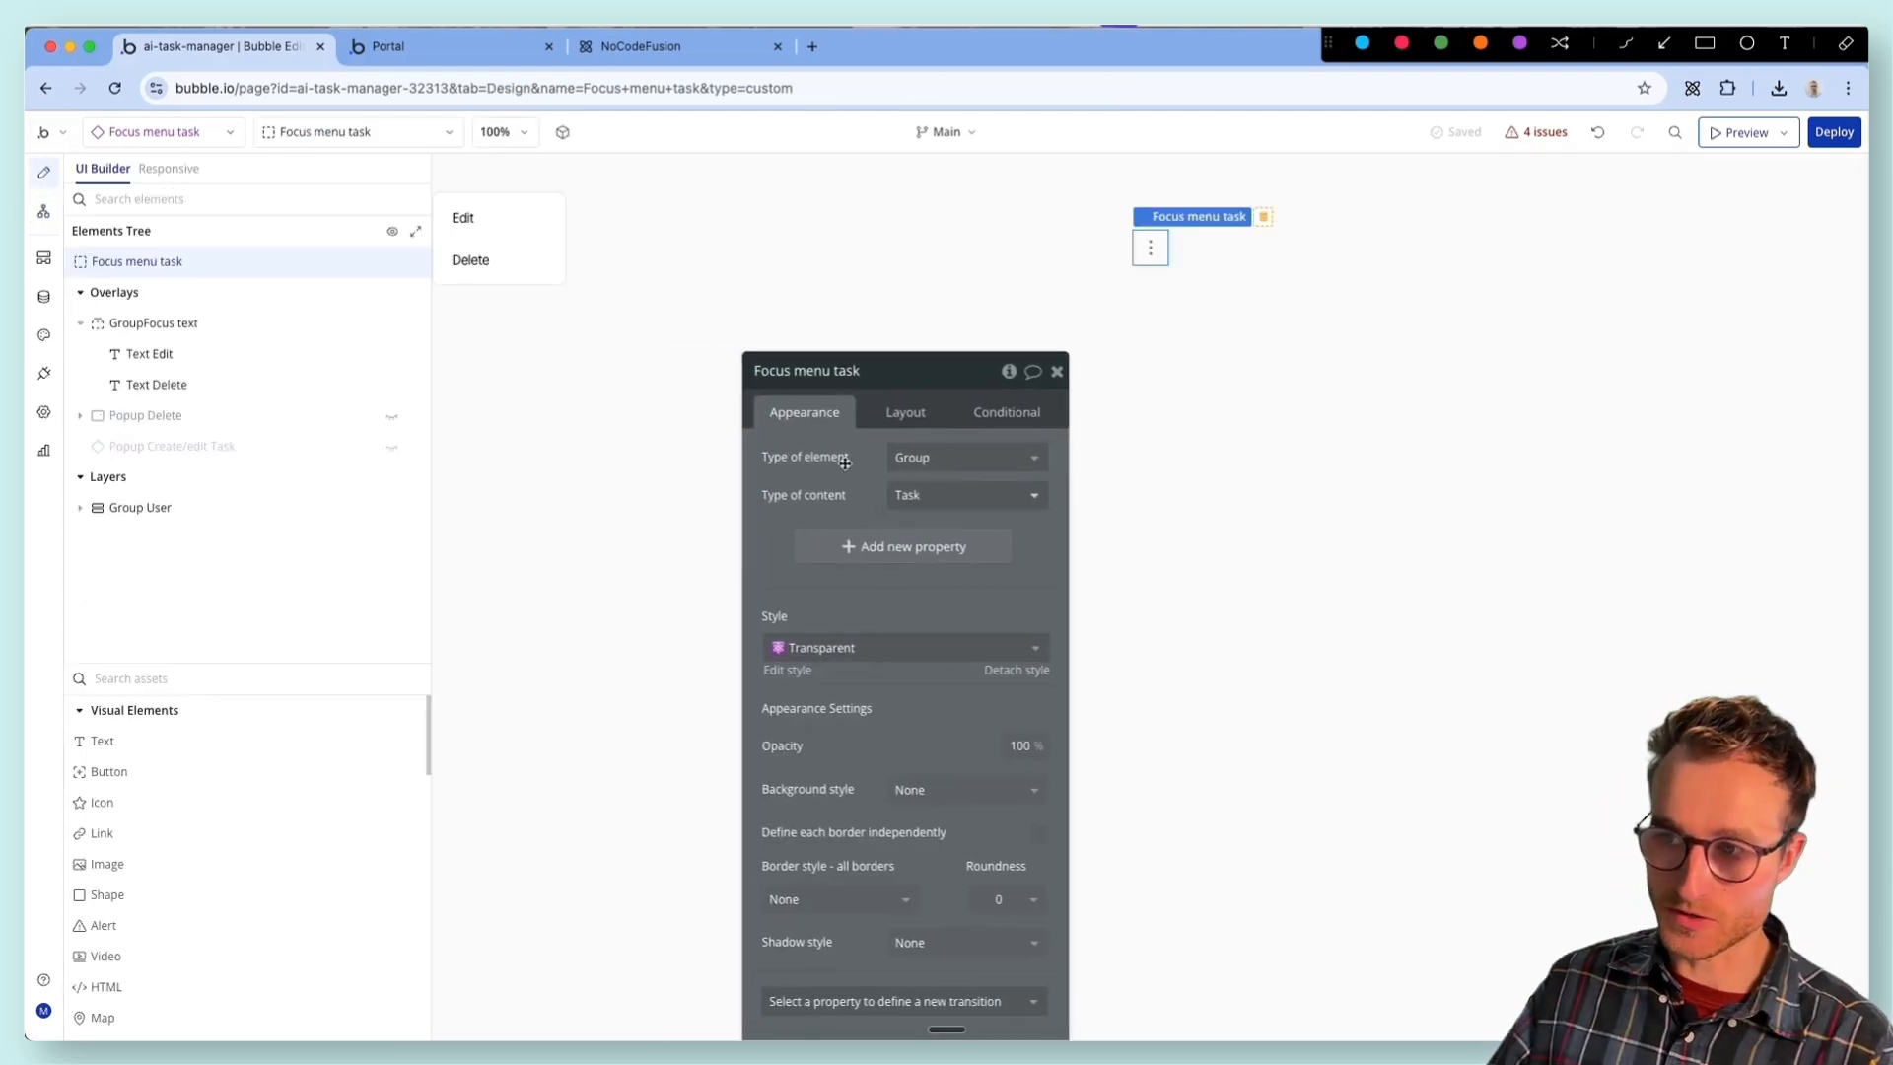
click(115, 88)
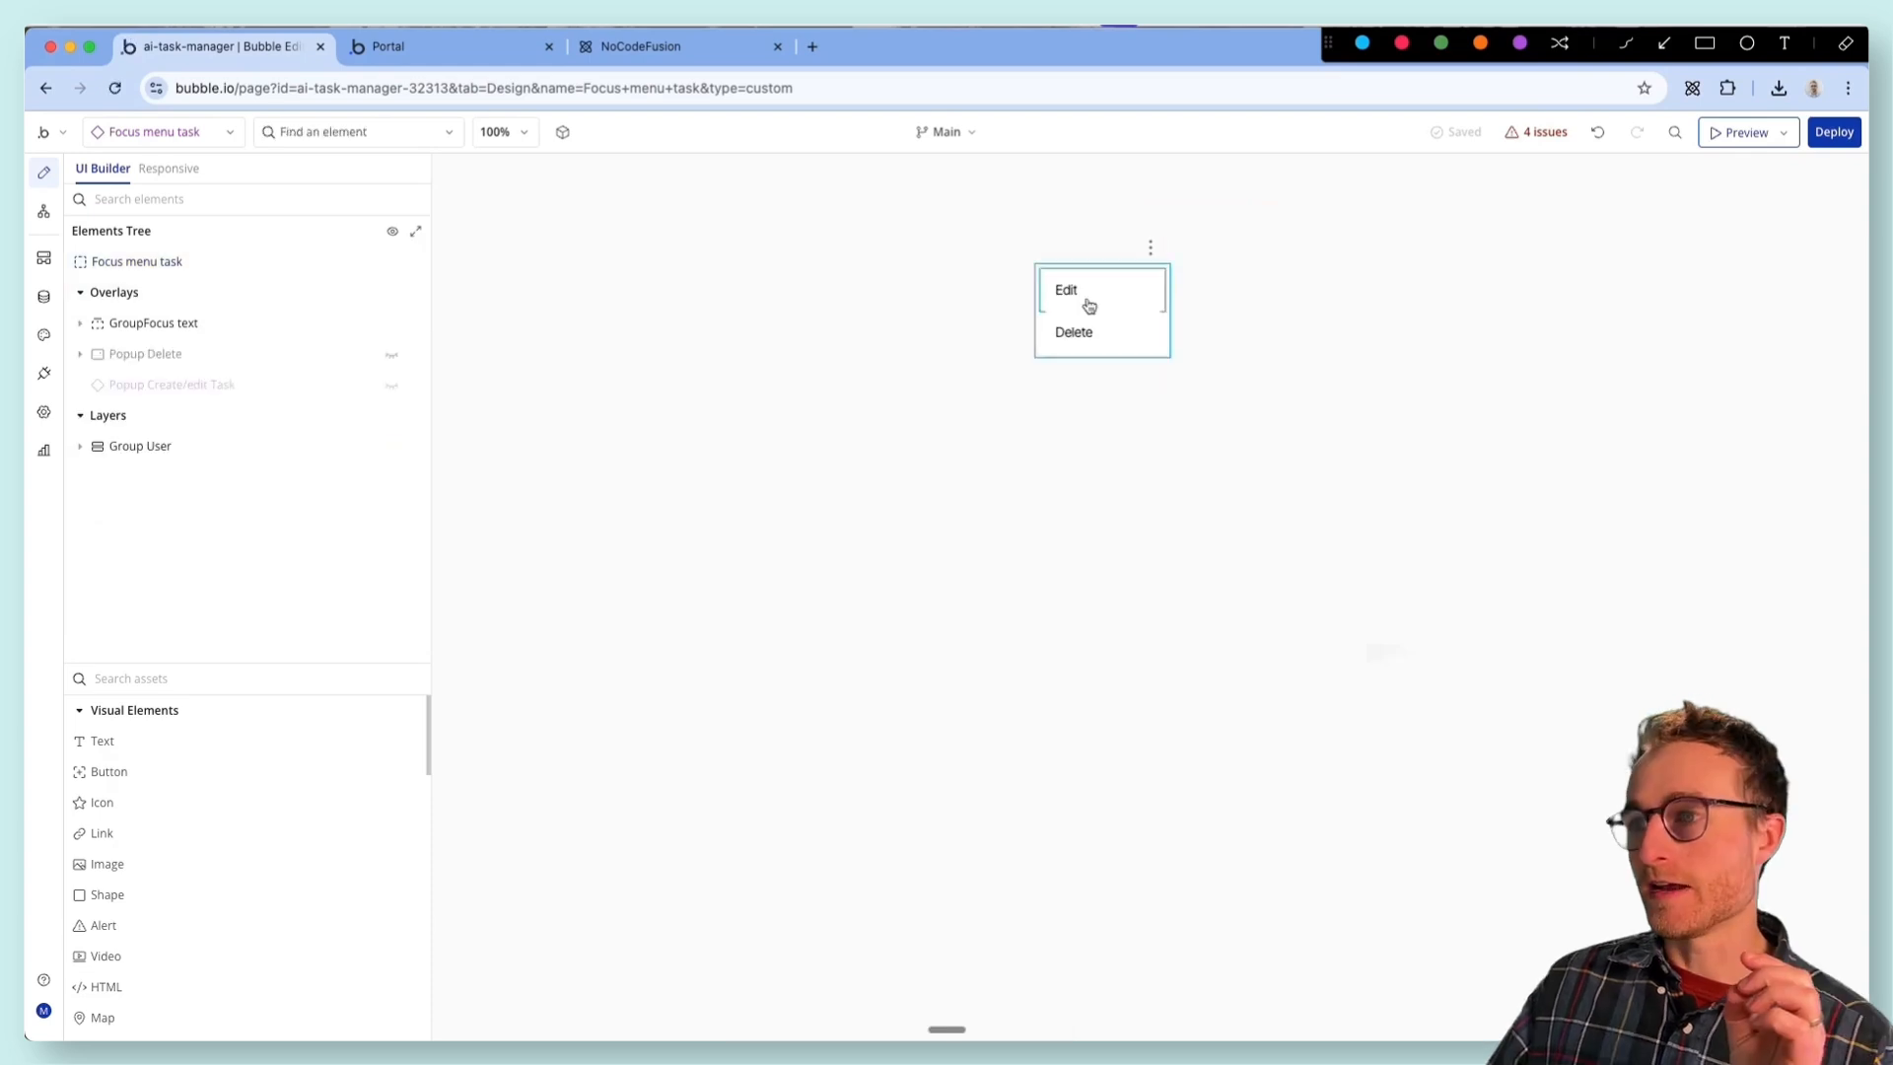
- Set the data to display in the Create/edit thing flow's Display data action to Focus menu task's Task
click(1084, 301)
click(1528, 549)
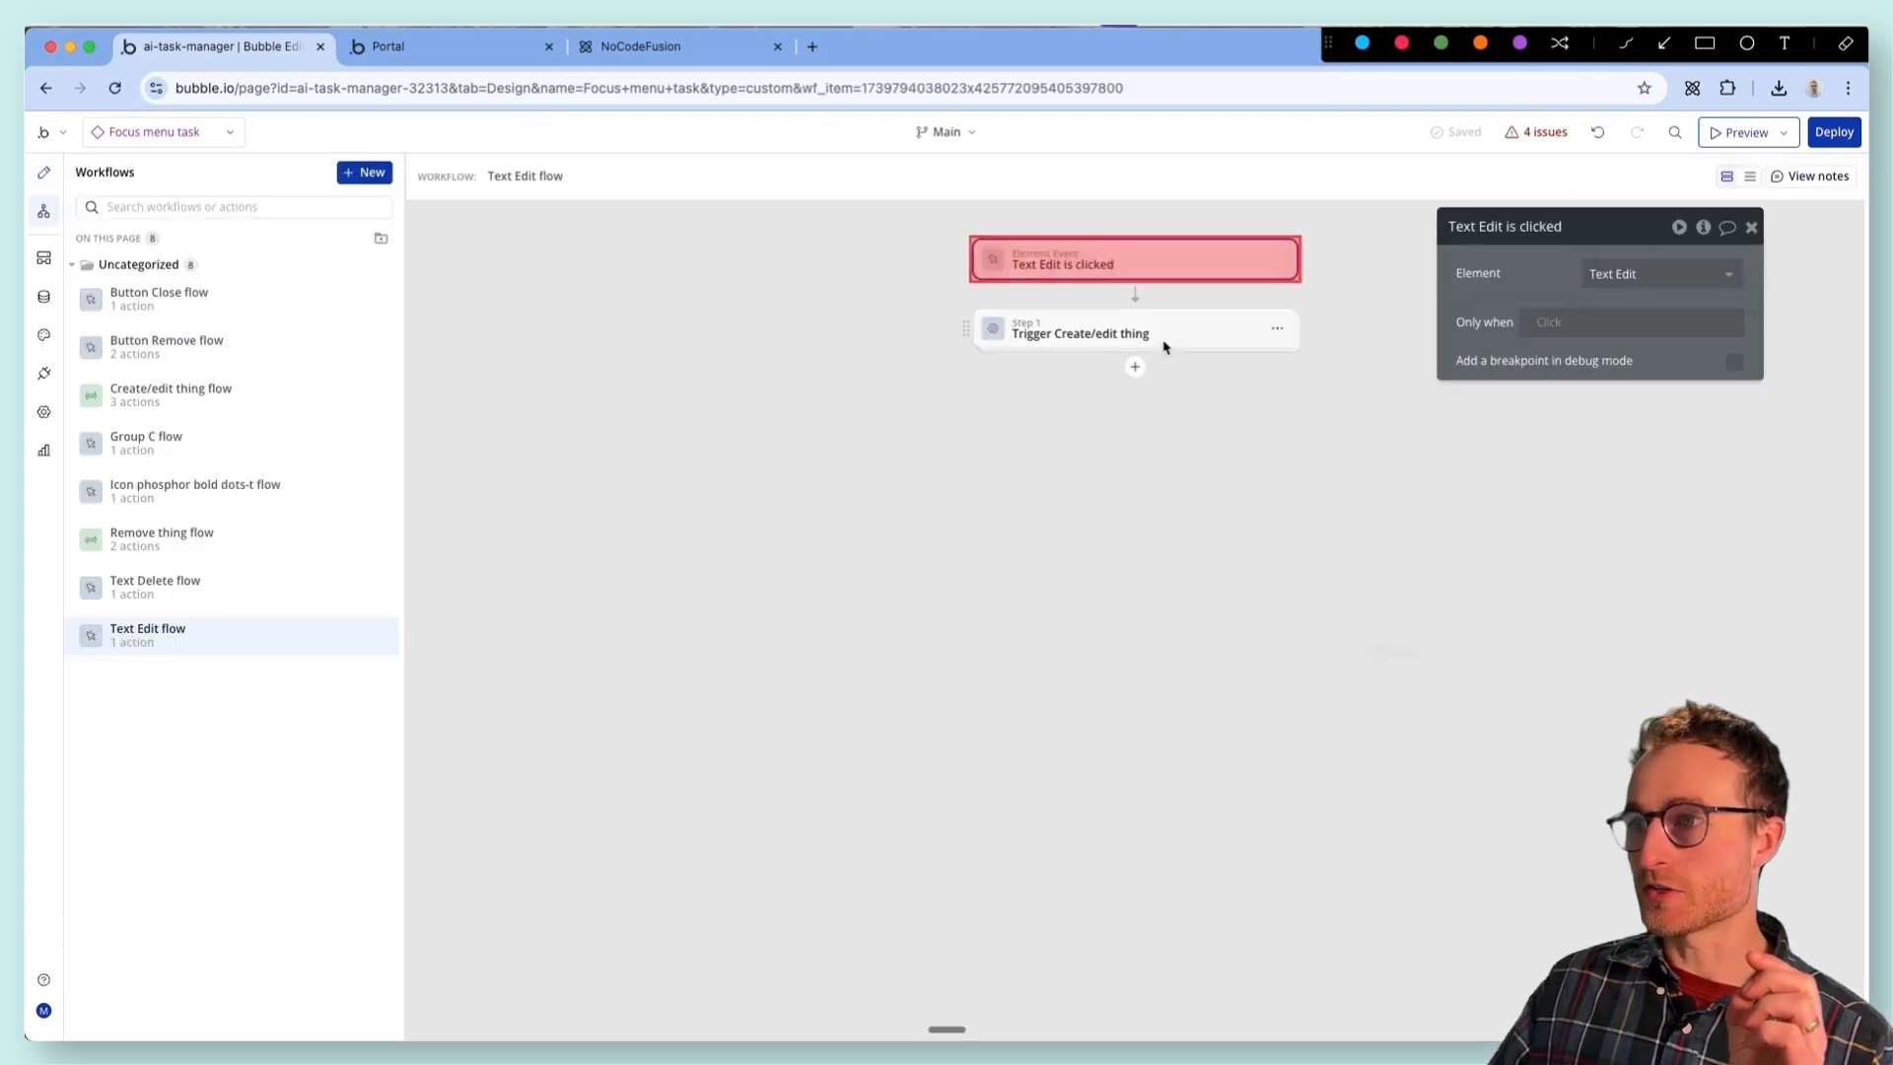
click(170, 392)
click(1202, 338)
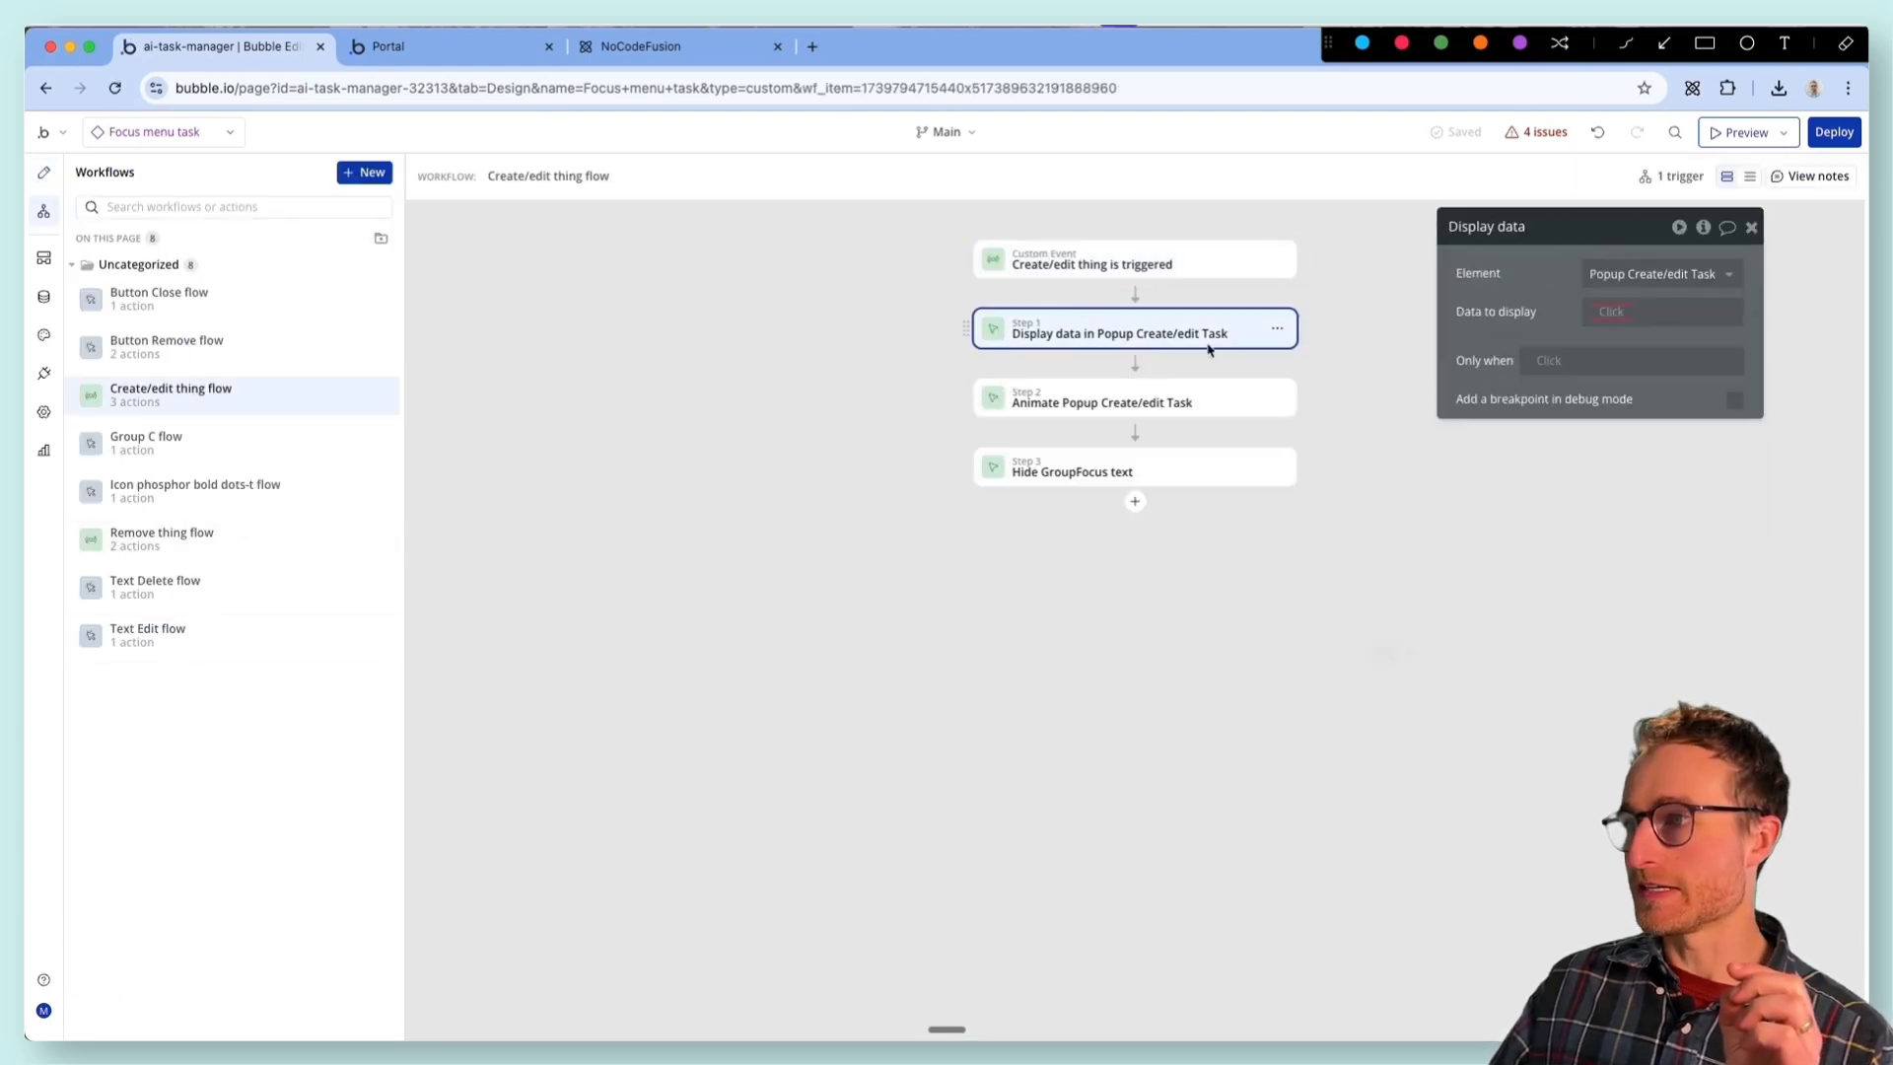
click(779, 404)
text(foc)
click(807, 459)
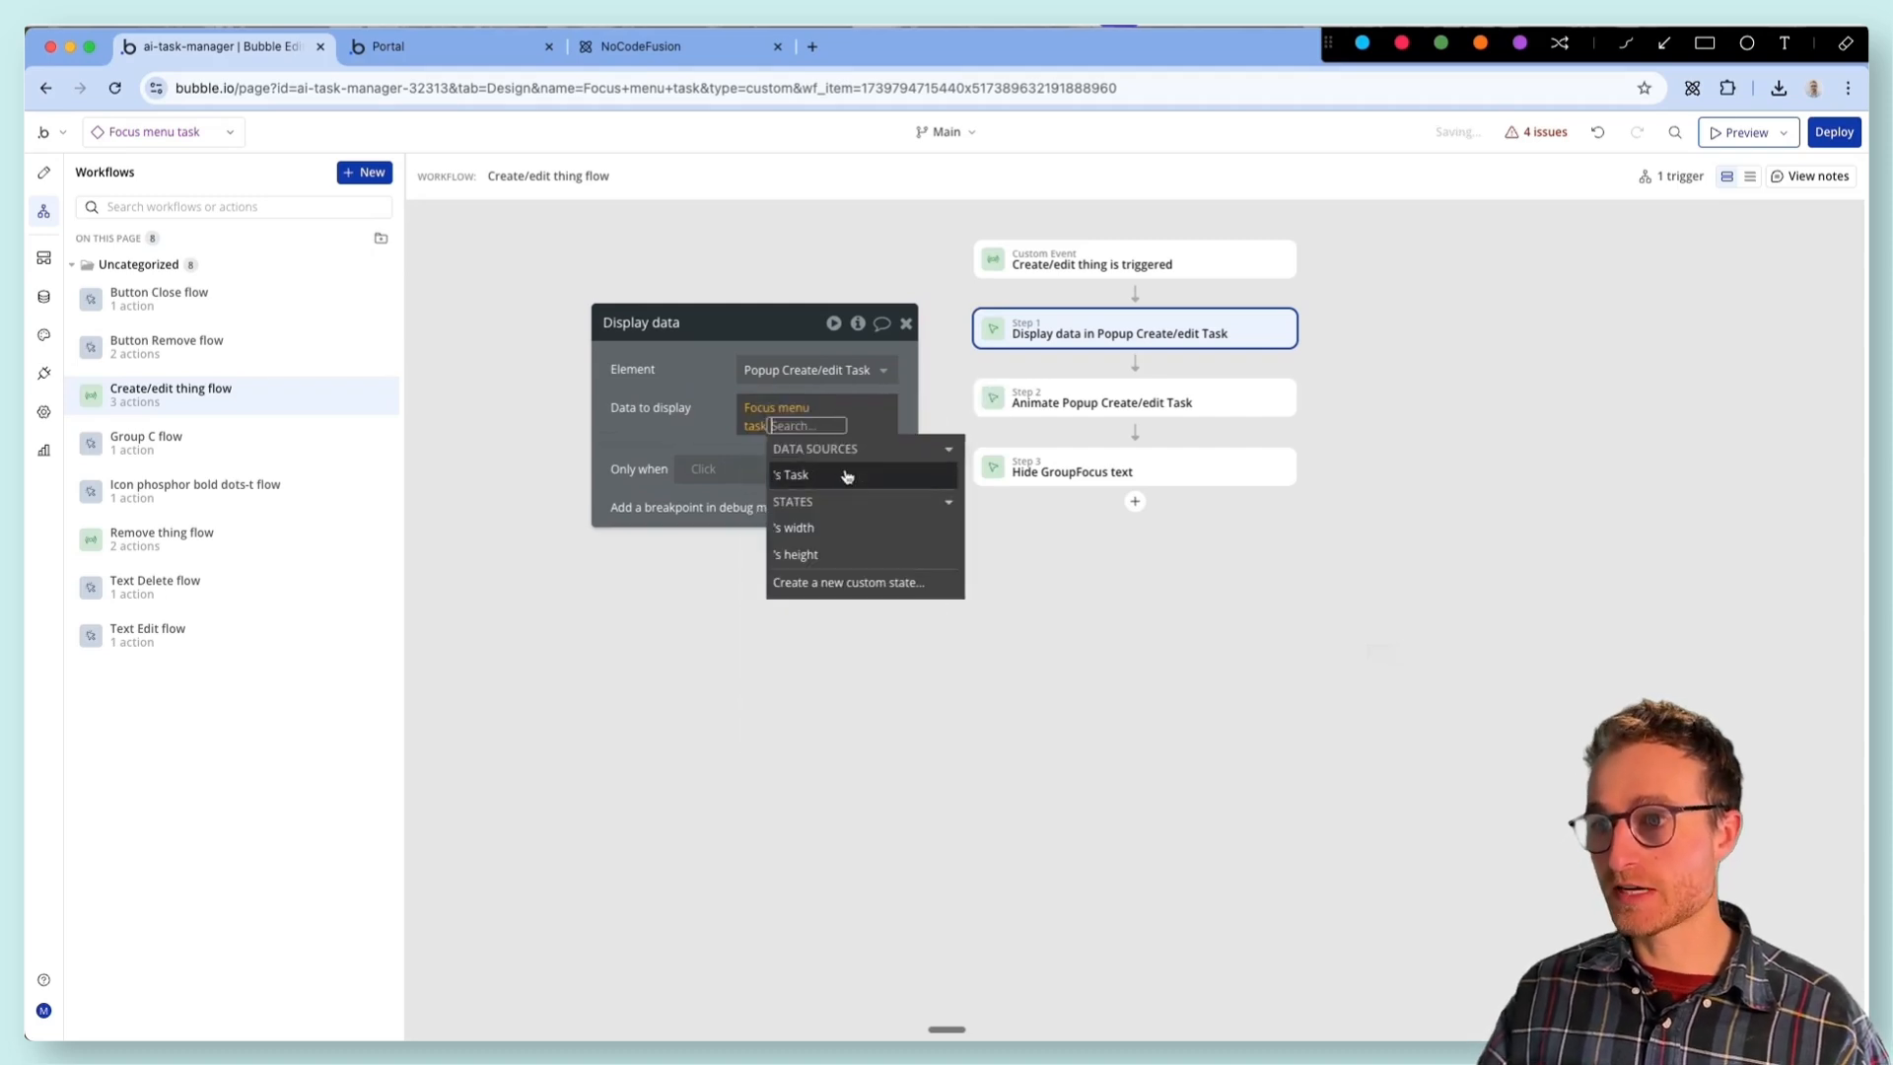
click(846, 476)
click(645, 397)
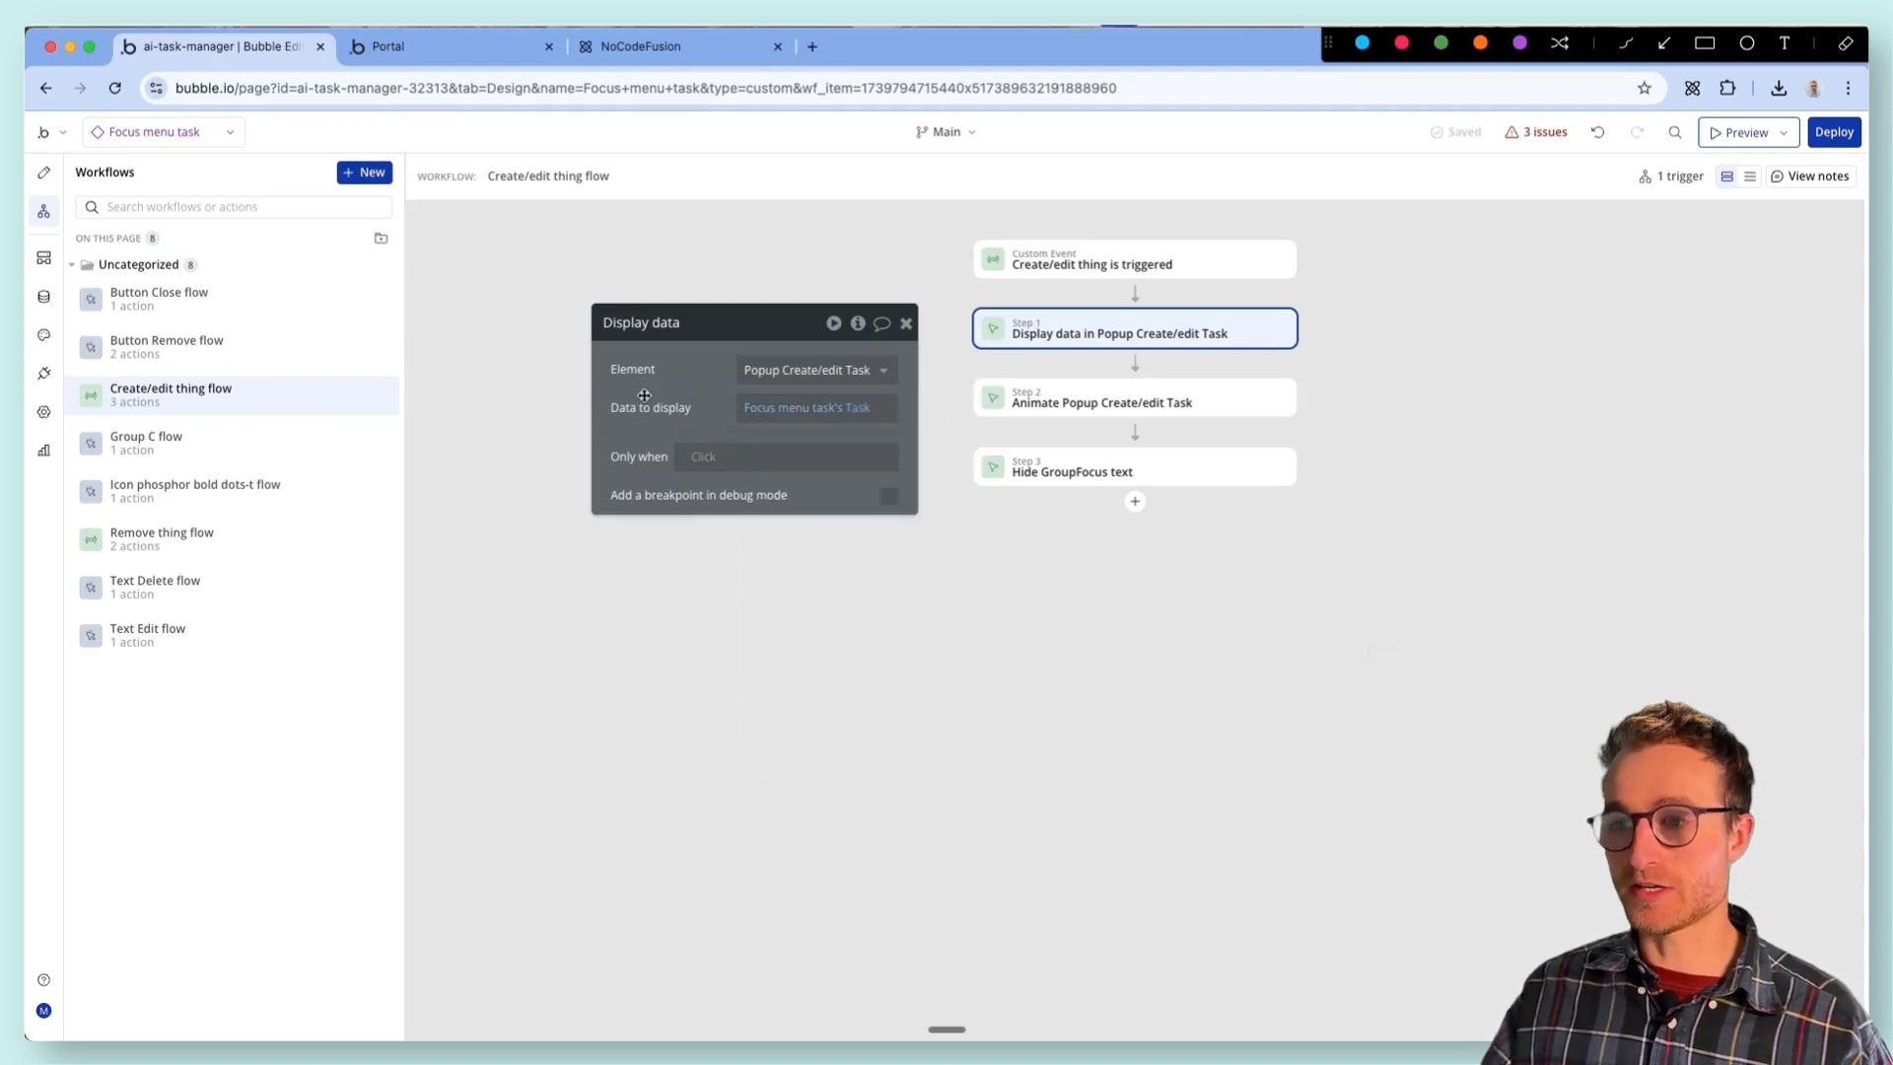
drag(646, 396, 657, 541)
- Open the tasks reusable element and set the data source of its Focus menu task to Parent group's Task
click(394, 47)
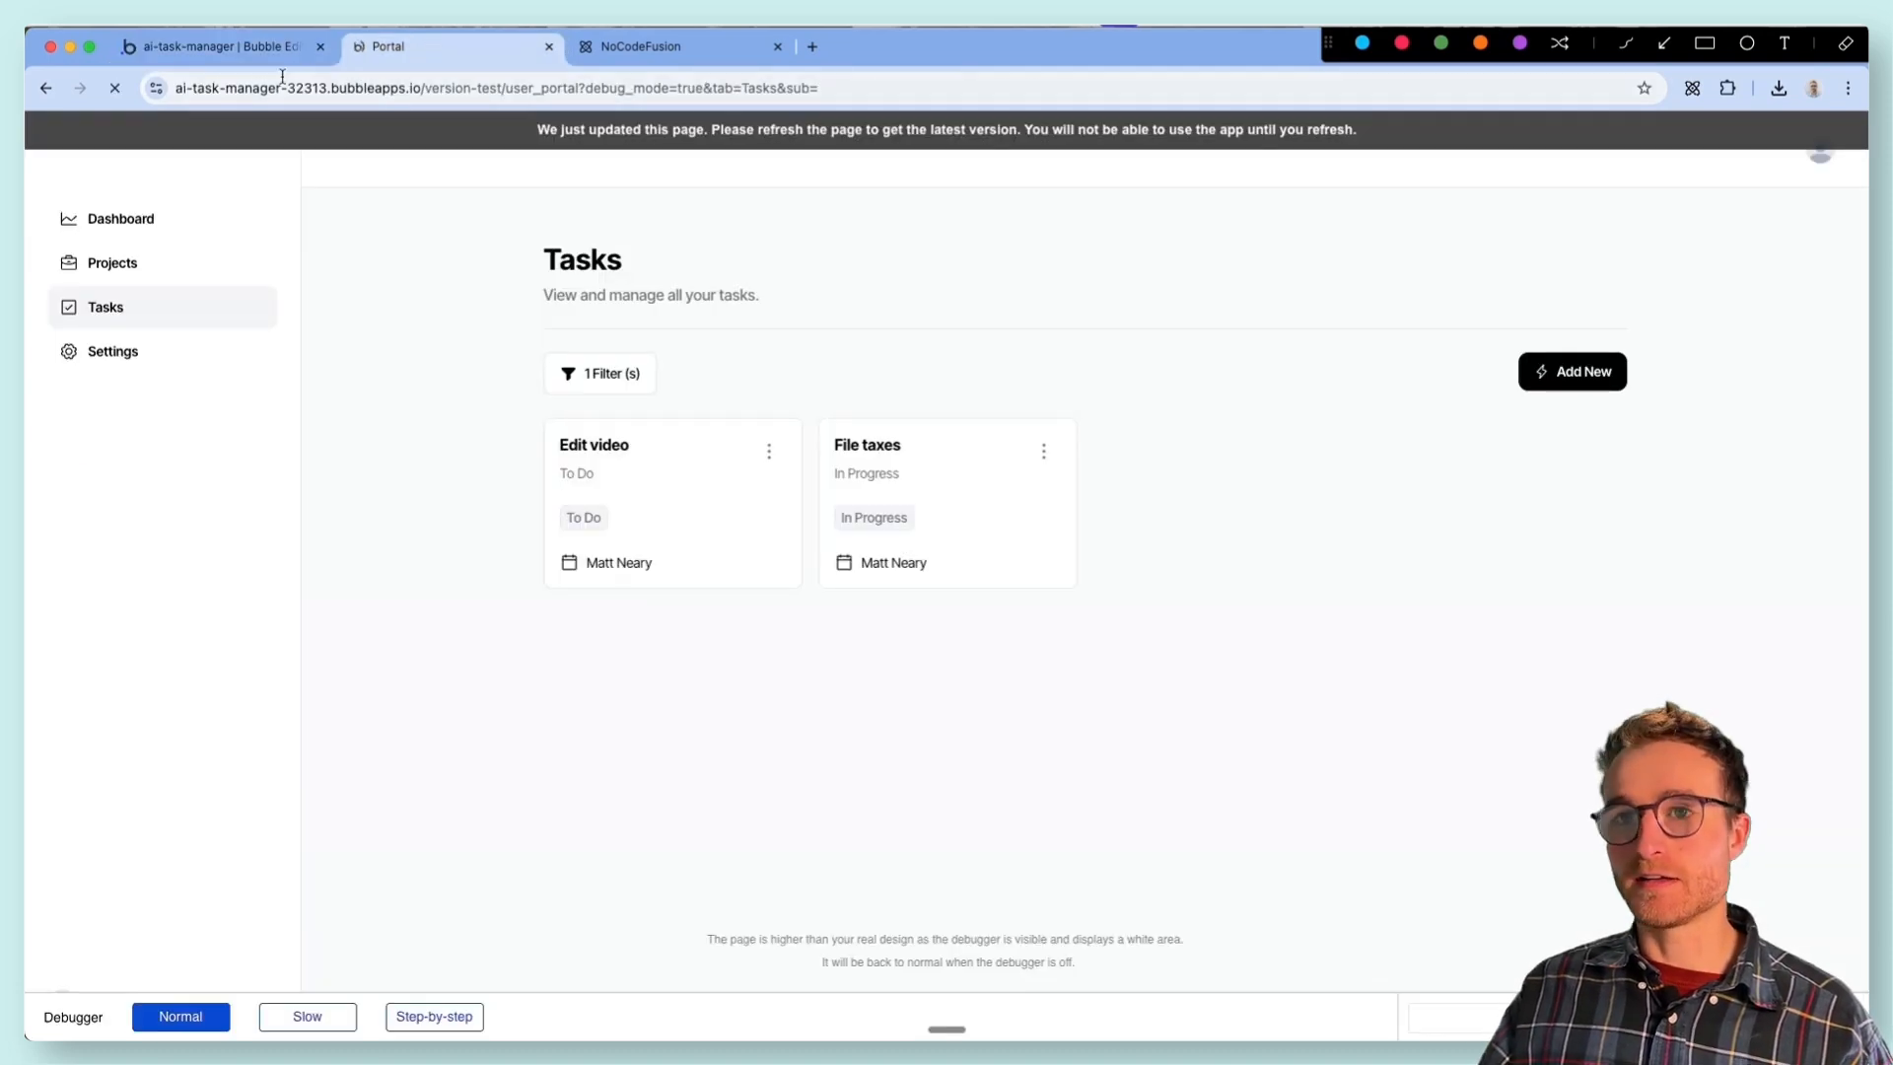
click(234, 51)
click(229, 132)
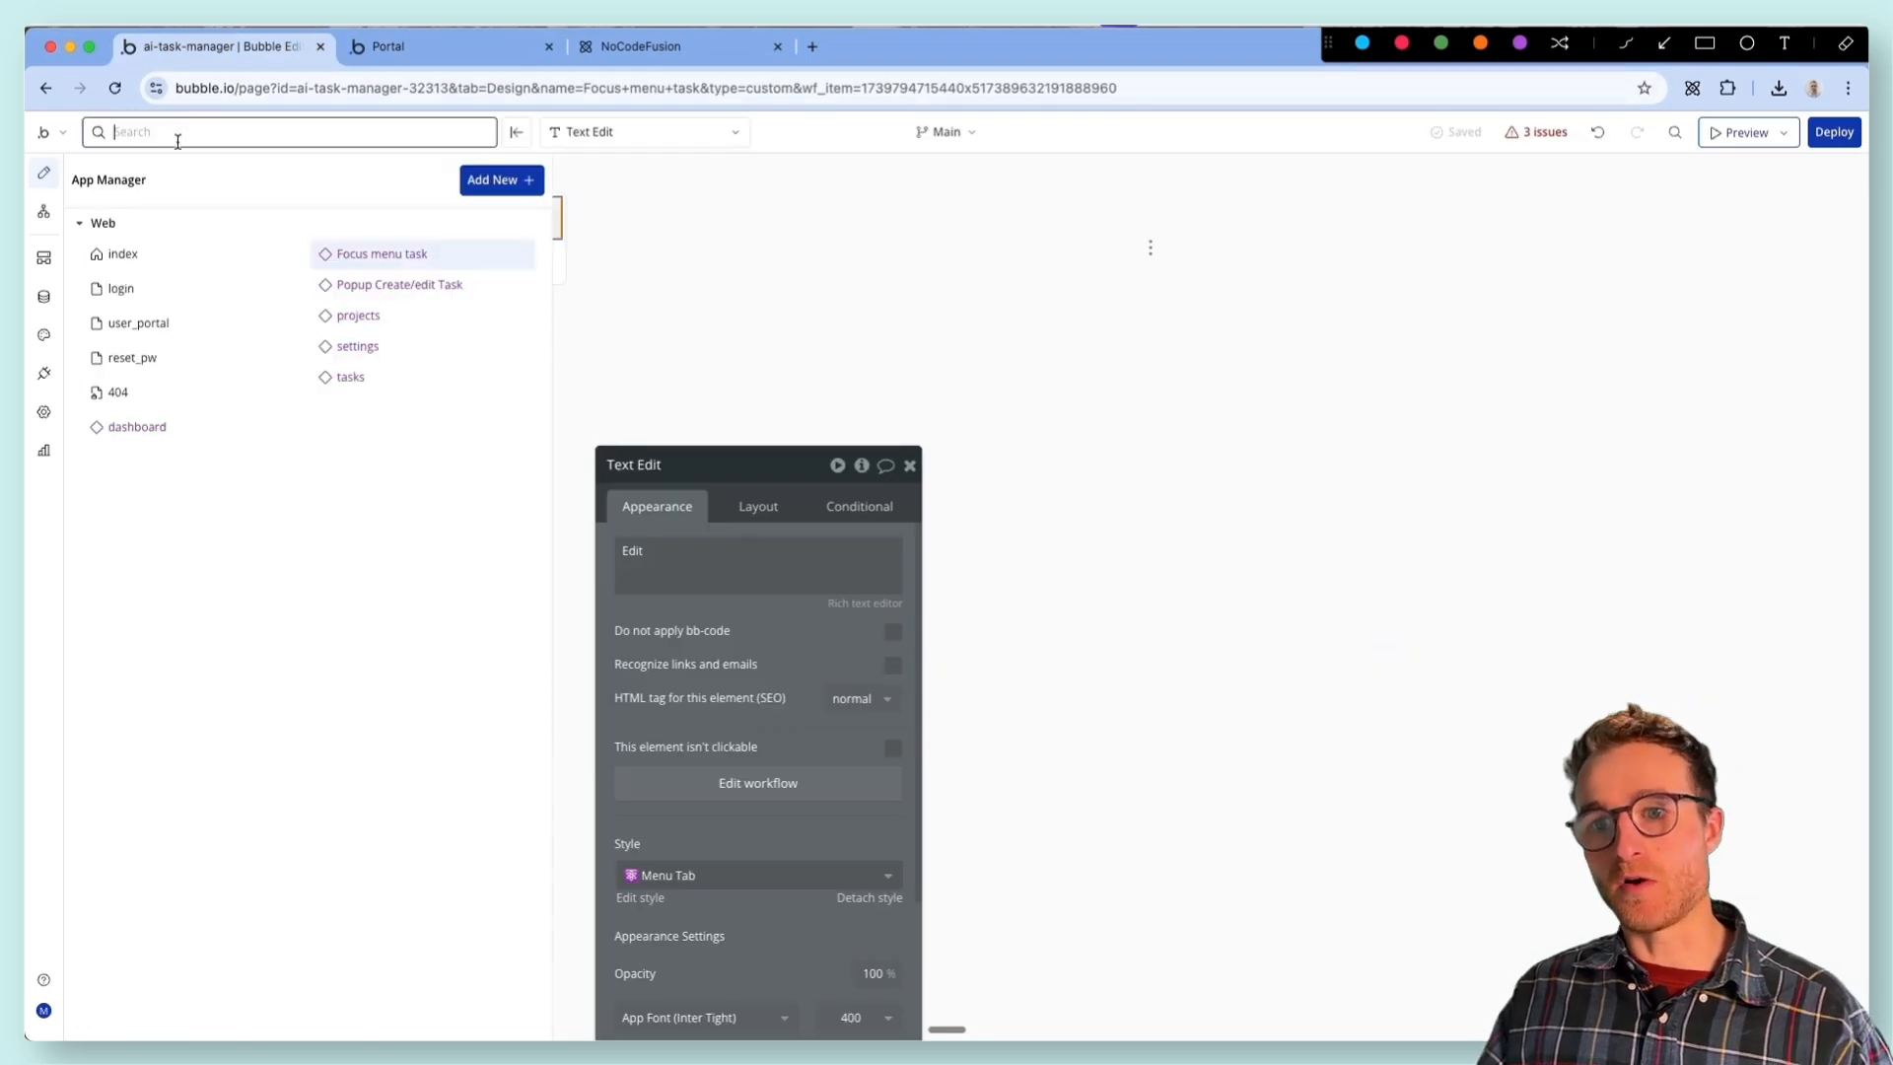
click(386, 376)
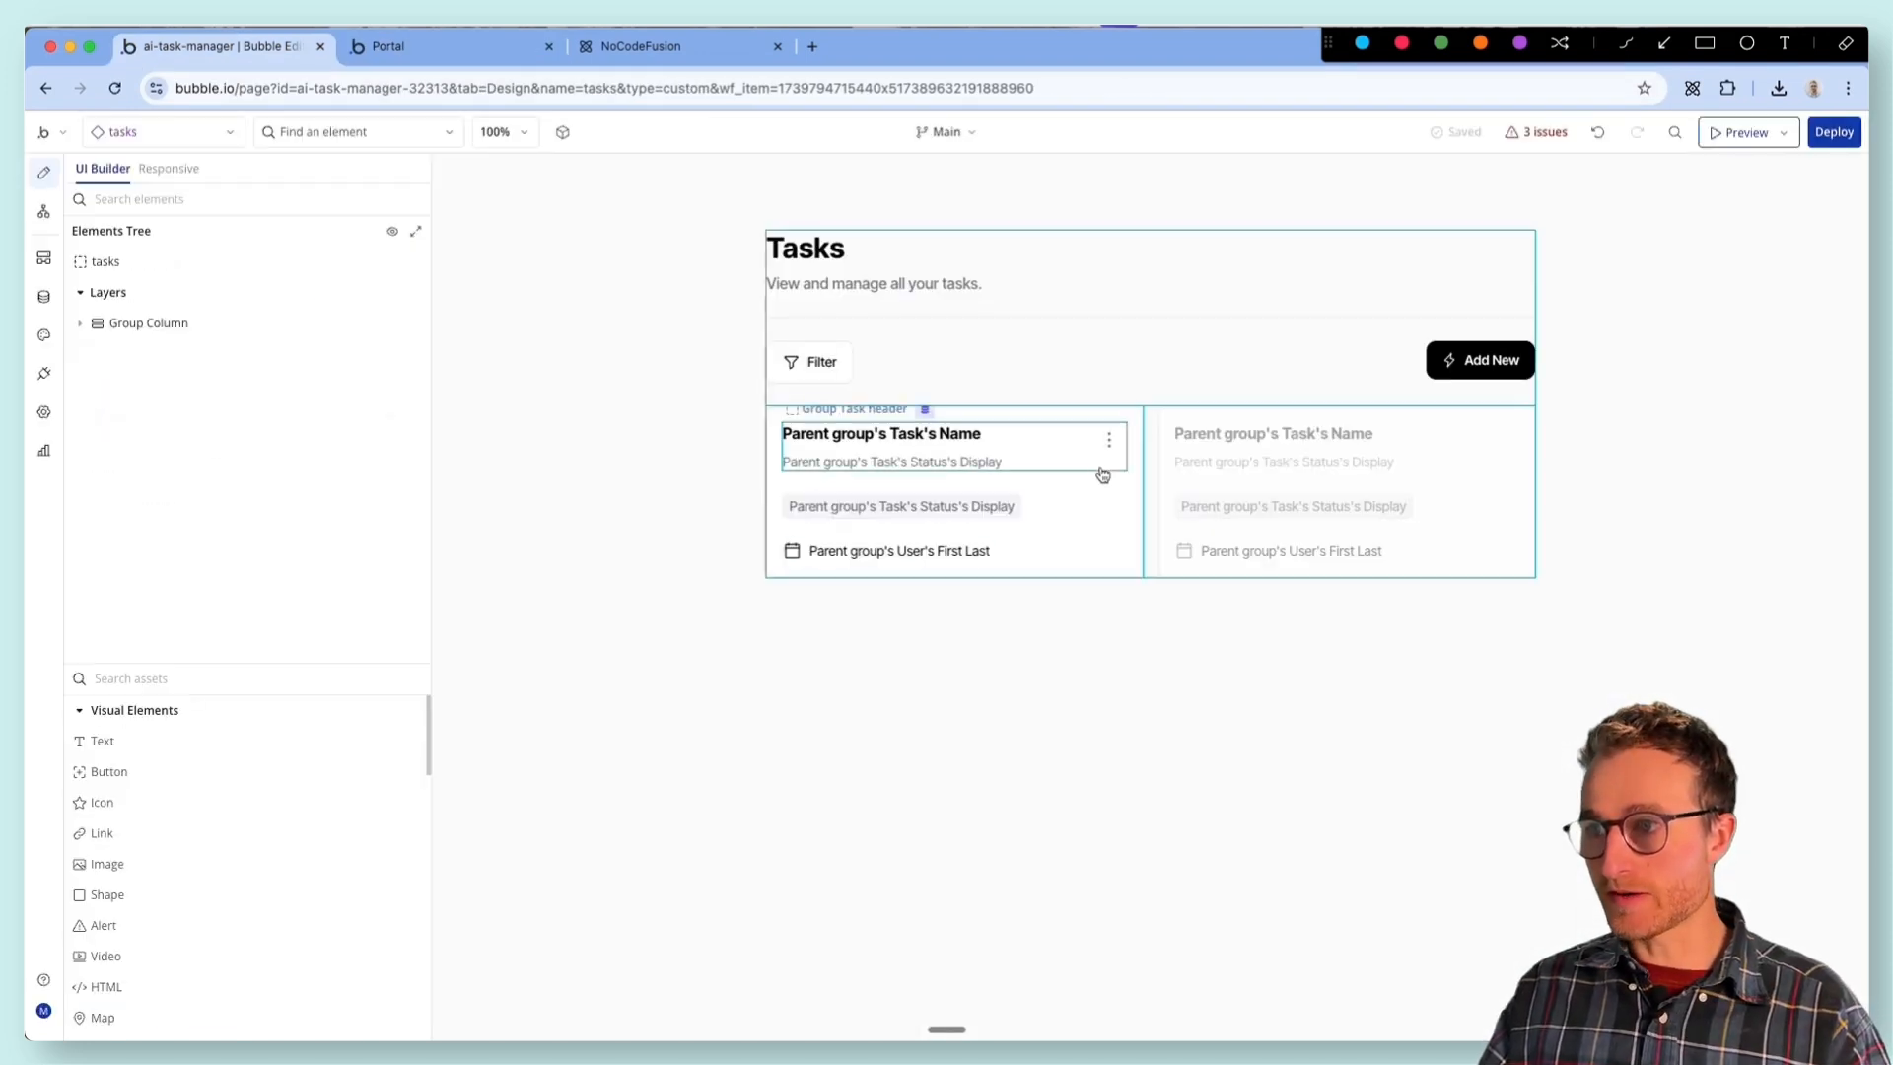
click(1104, 453)
drag(740, 583, 679, 632)
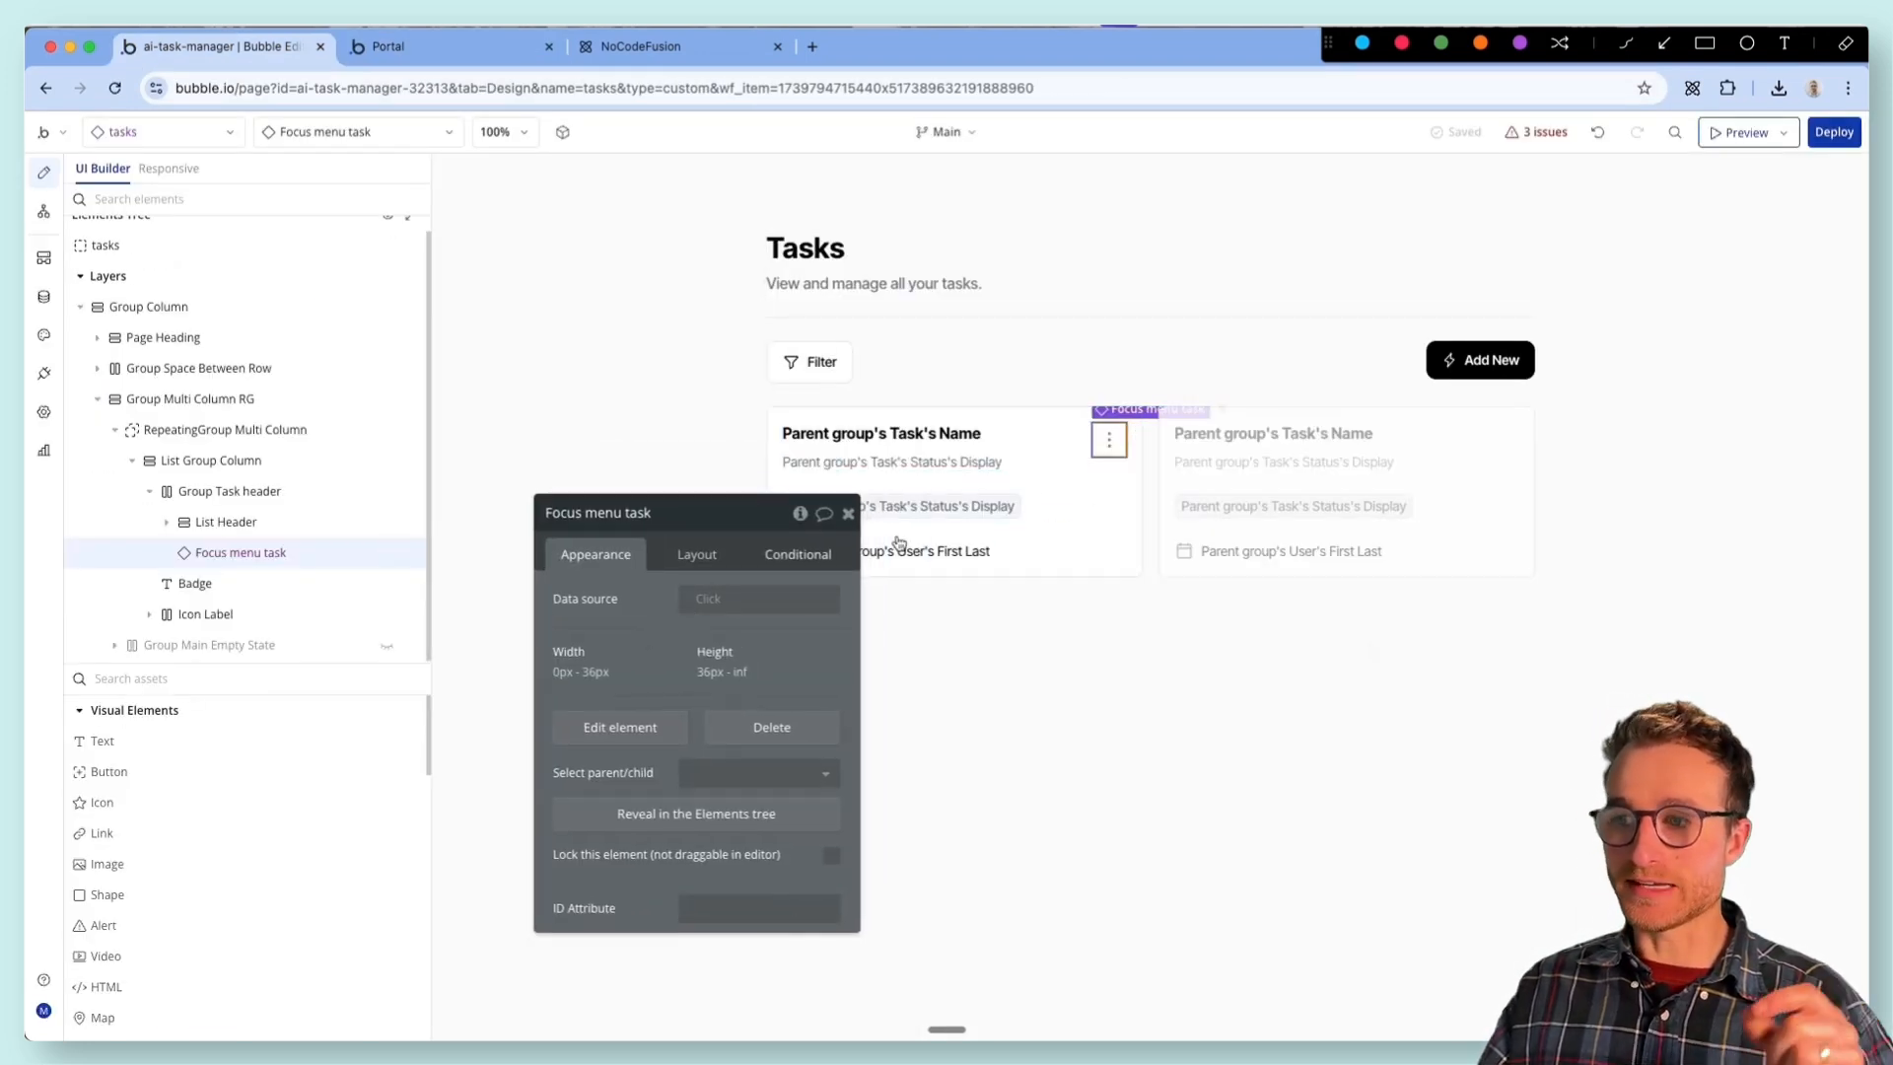
click(692, 603)
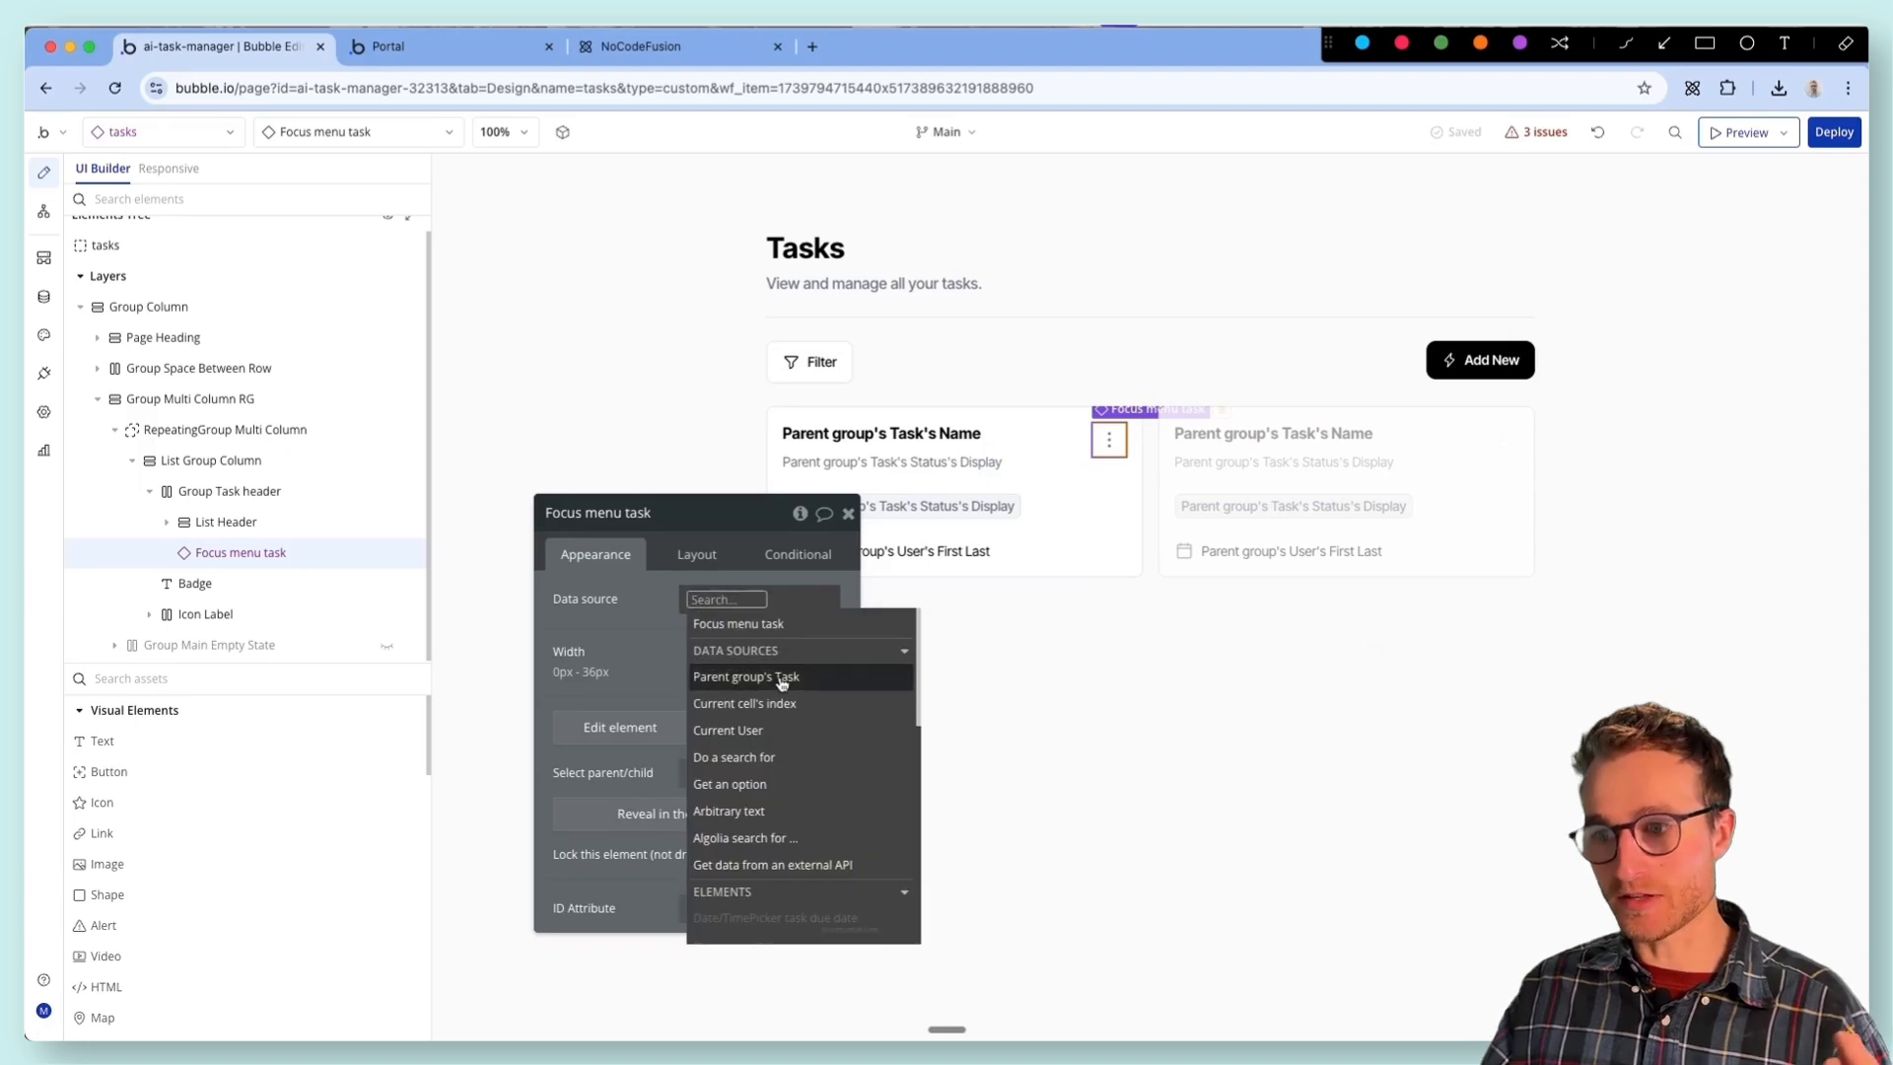
click(841, 681)
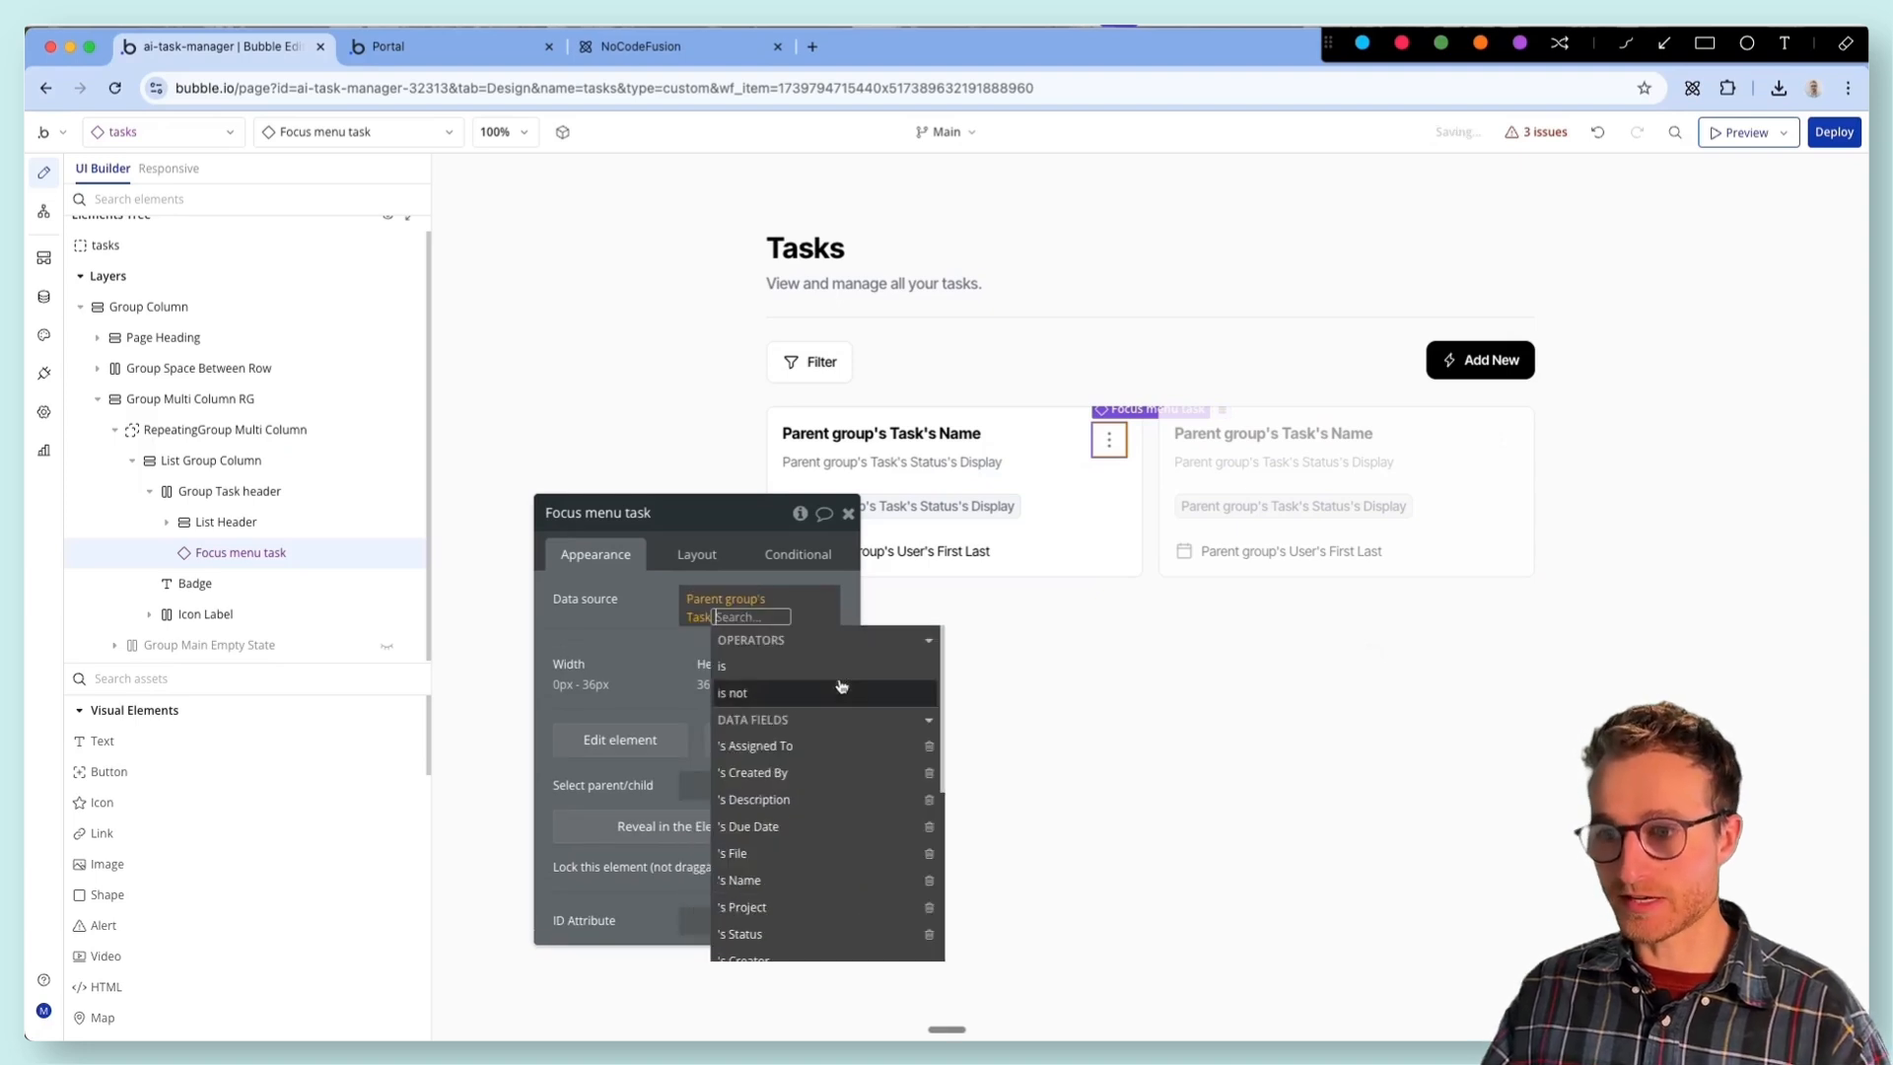
click(590, 619)
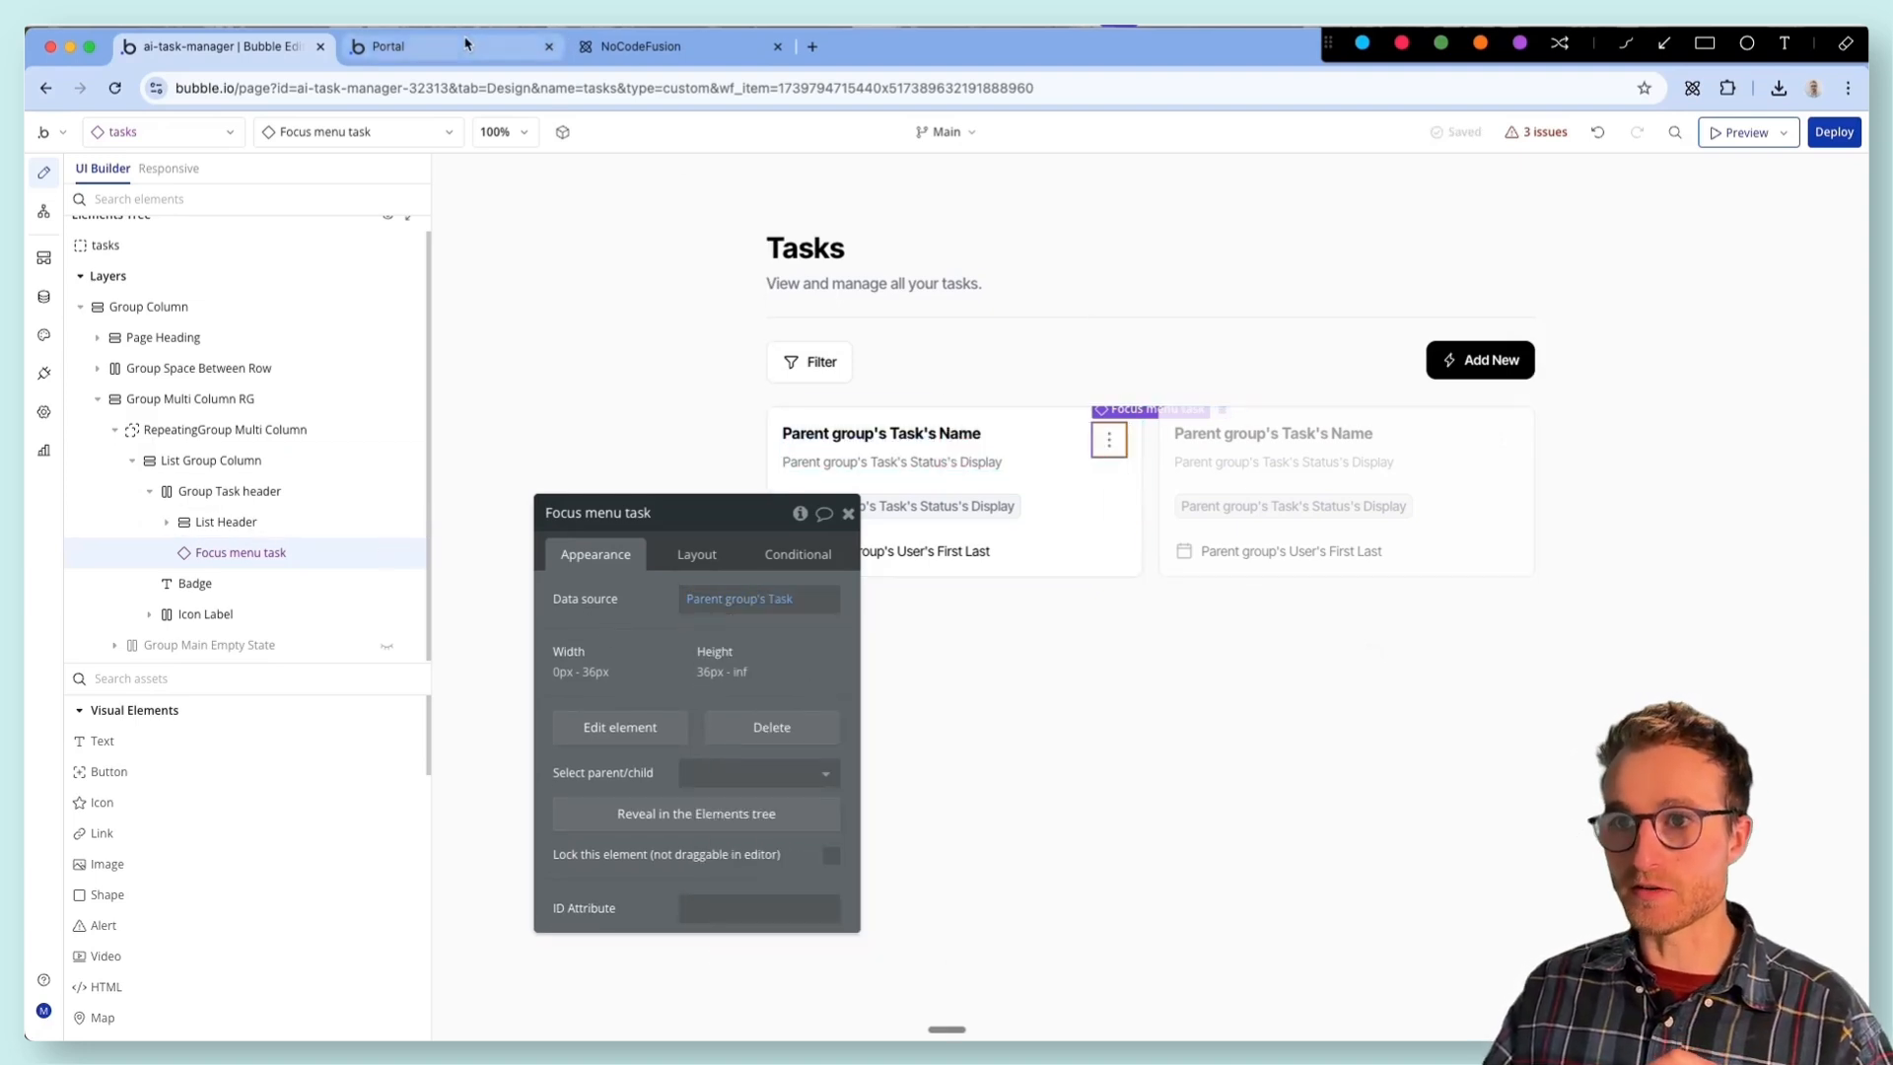
- Test editing the Edit video task from its three-dot menu in the Portal preview, and close the popup
click(493, 48)
click(655, 145)
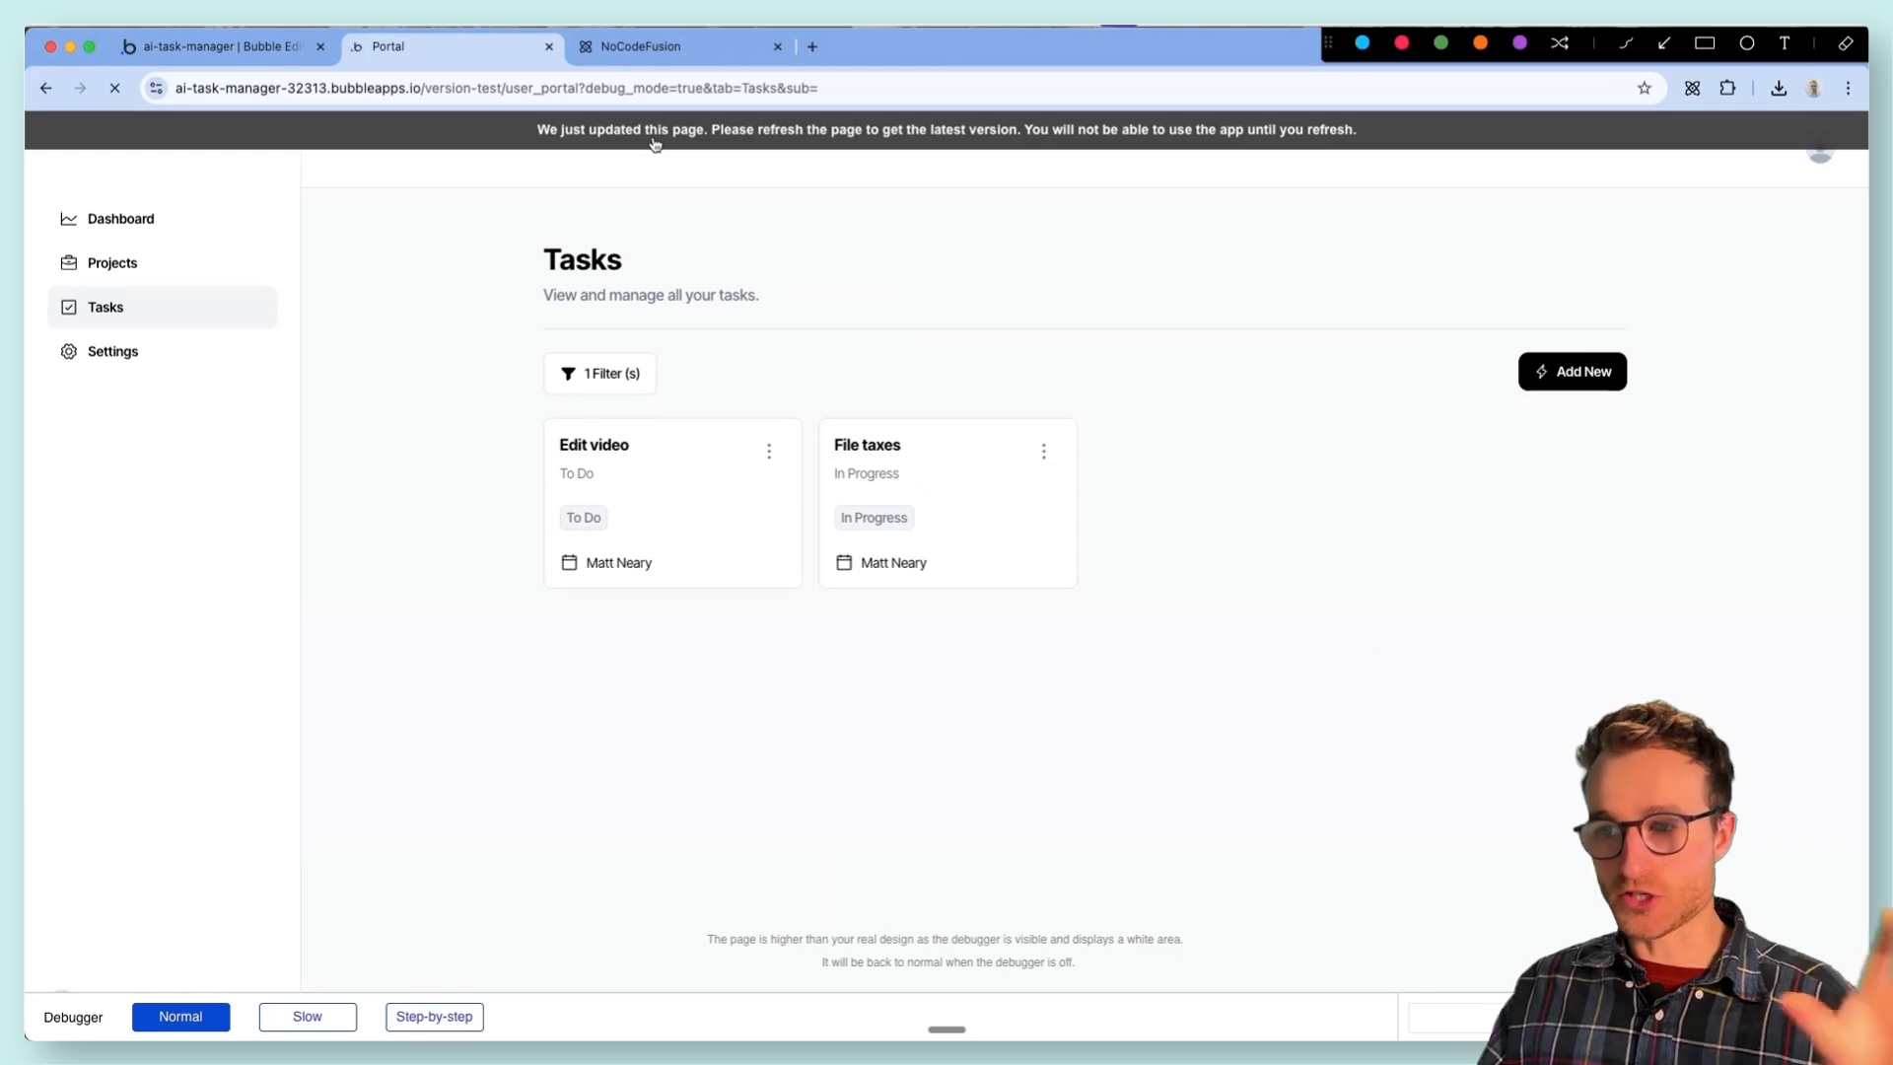
click(762, 453)
click(734, 488)
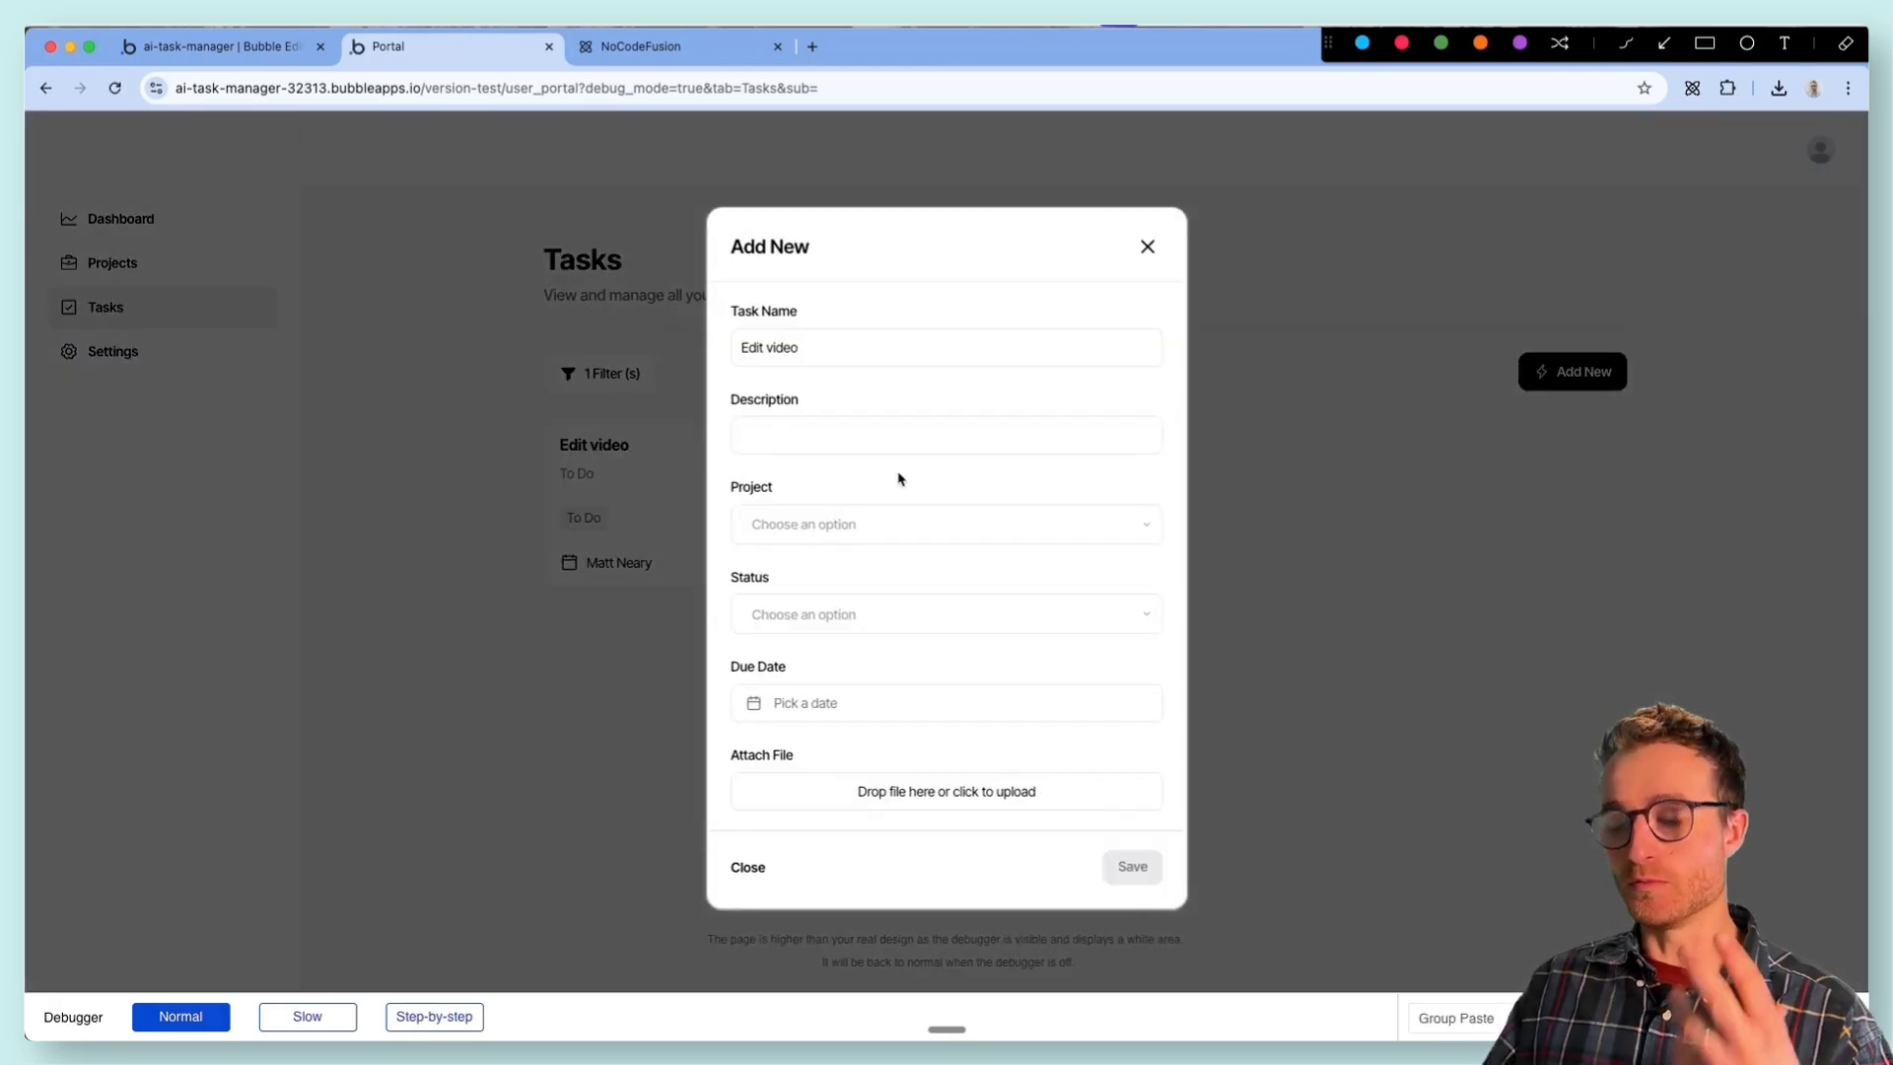
click(1148, 247)
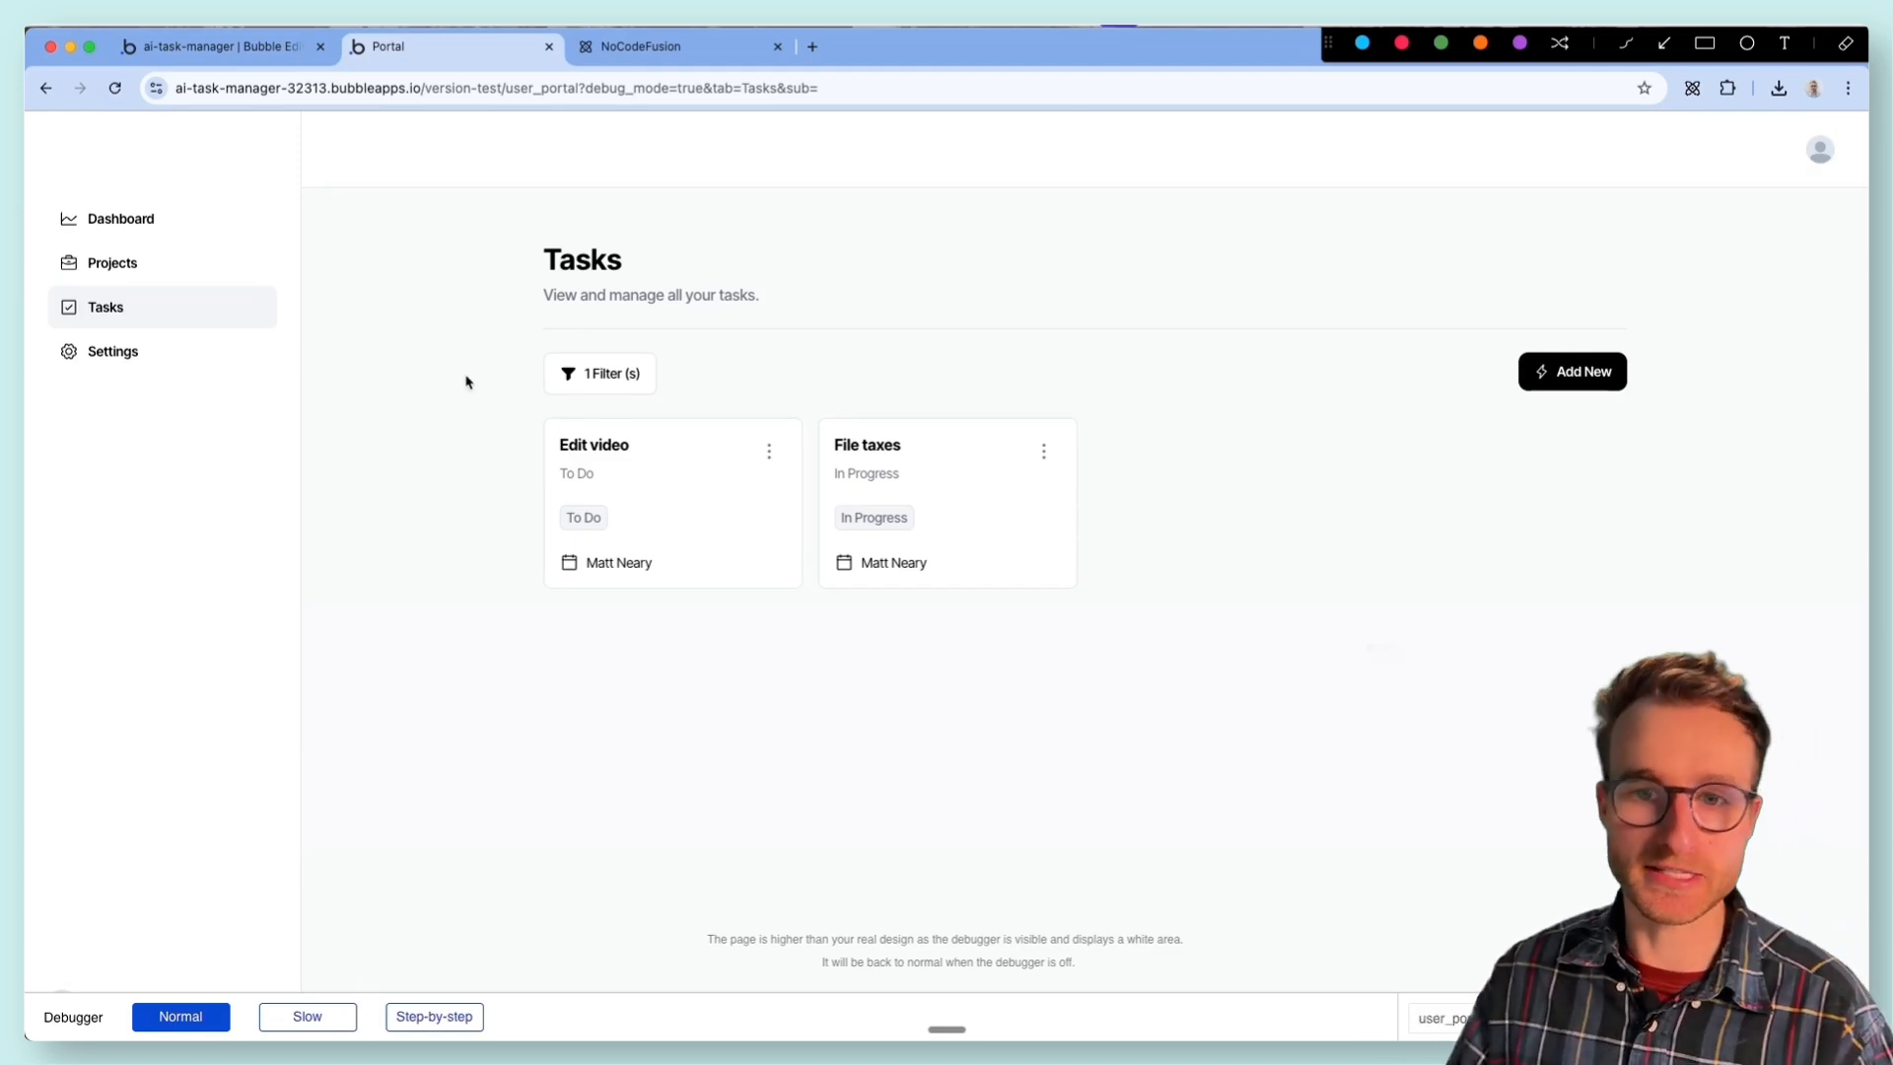
- Open the Settings page in the preview and look over the account information form and Logout option
click(143, 339)
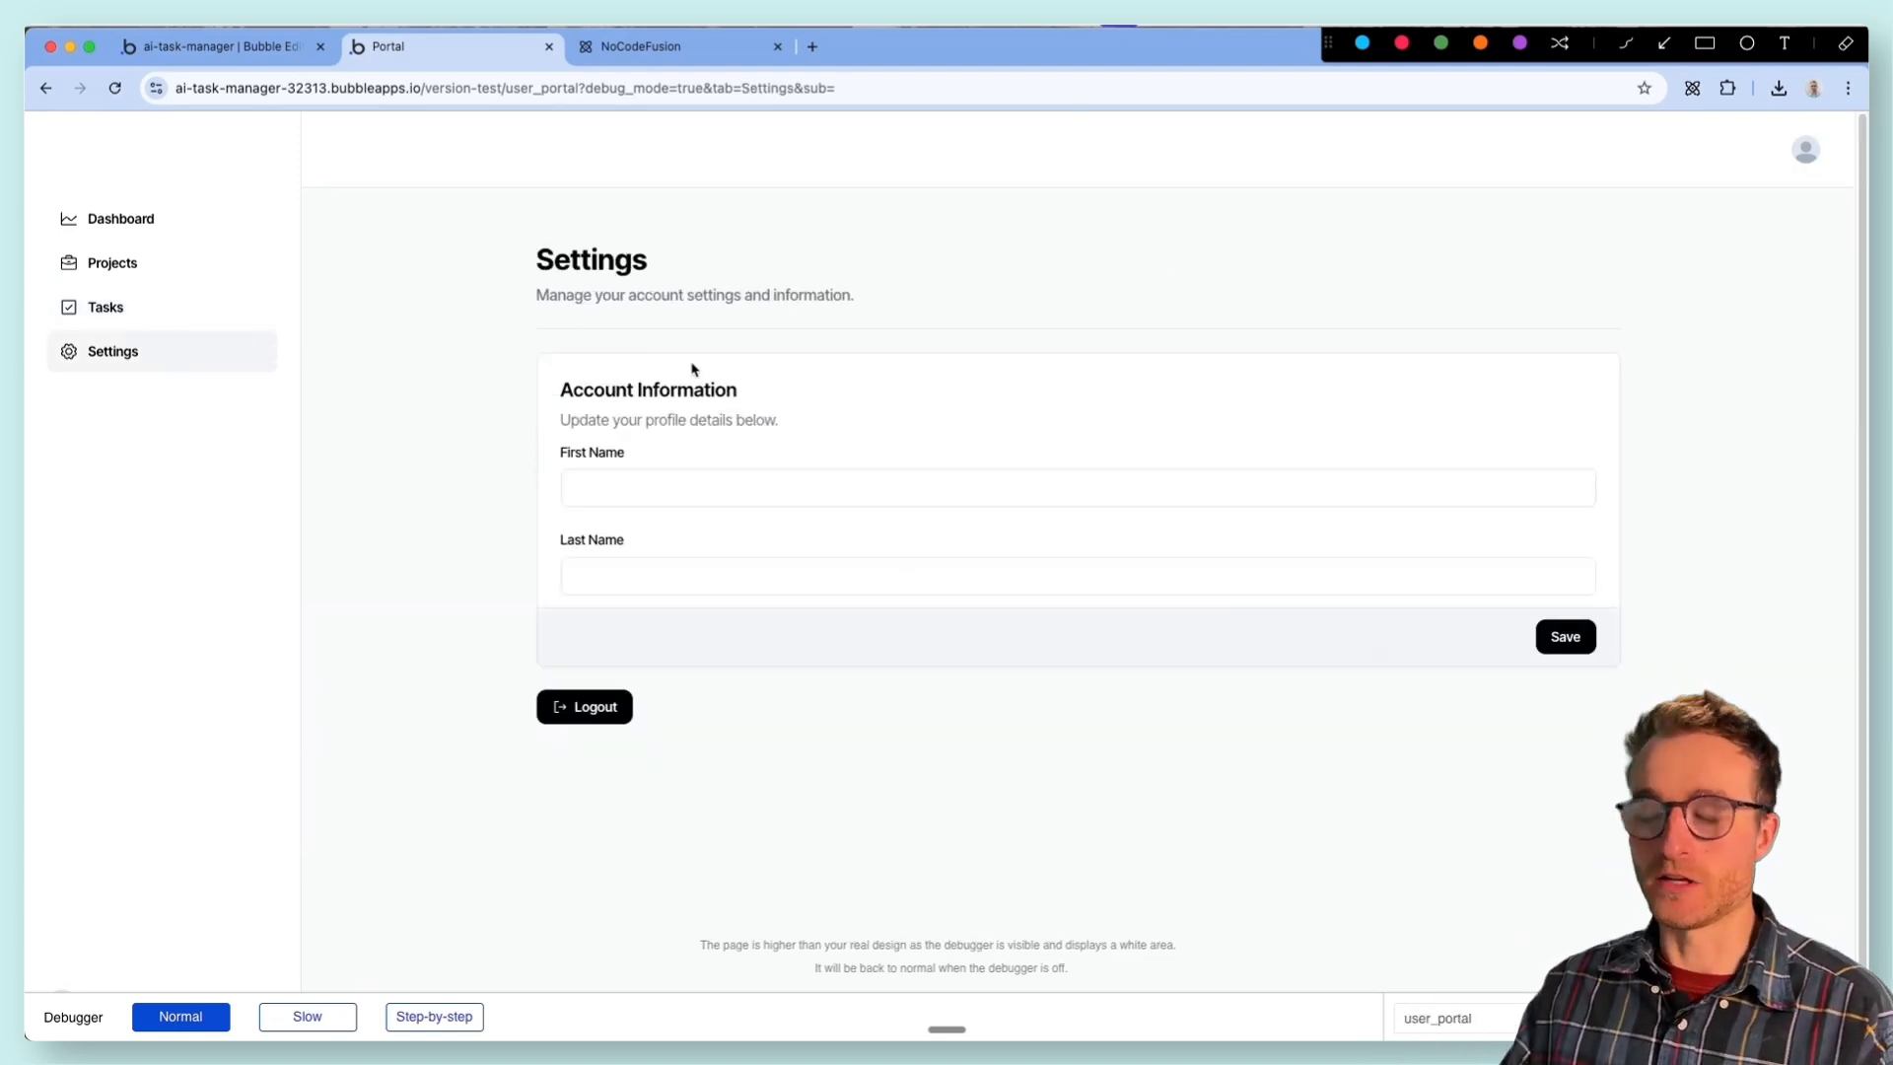
click(667, 575)
click(598, 709)
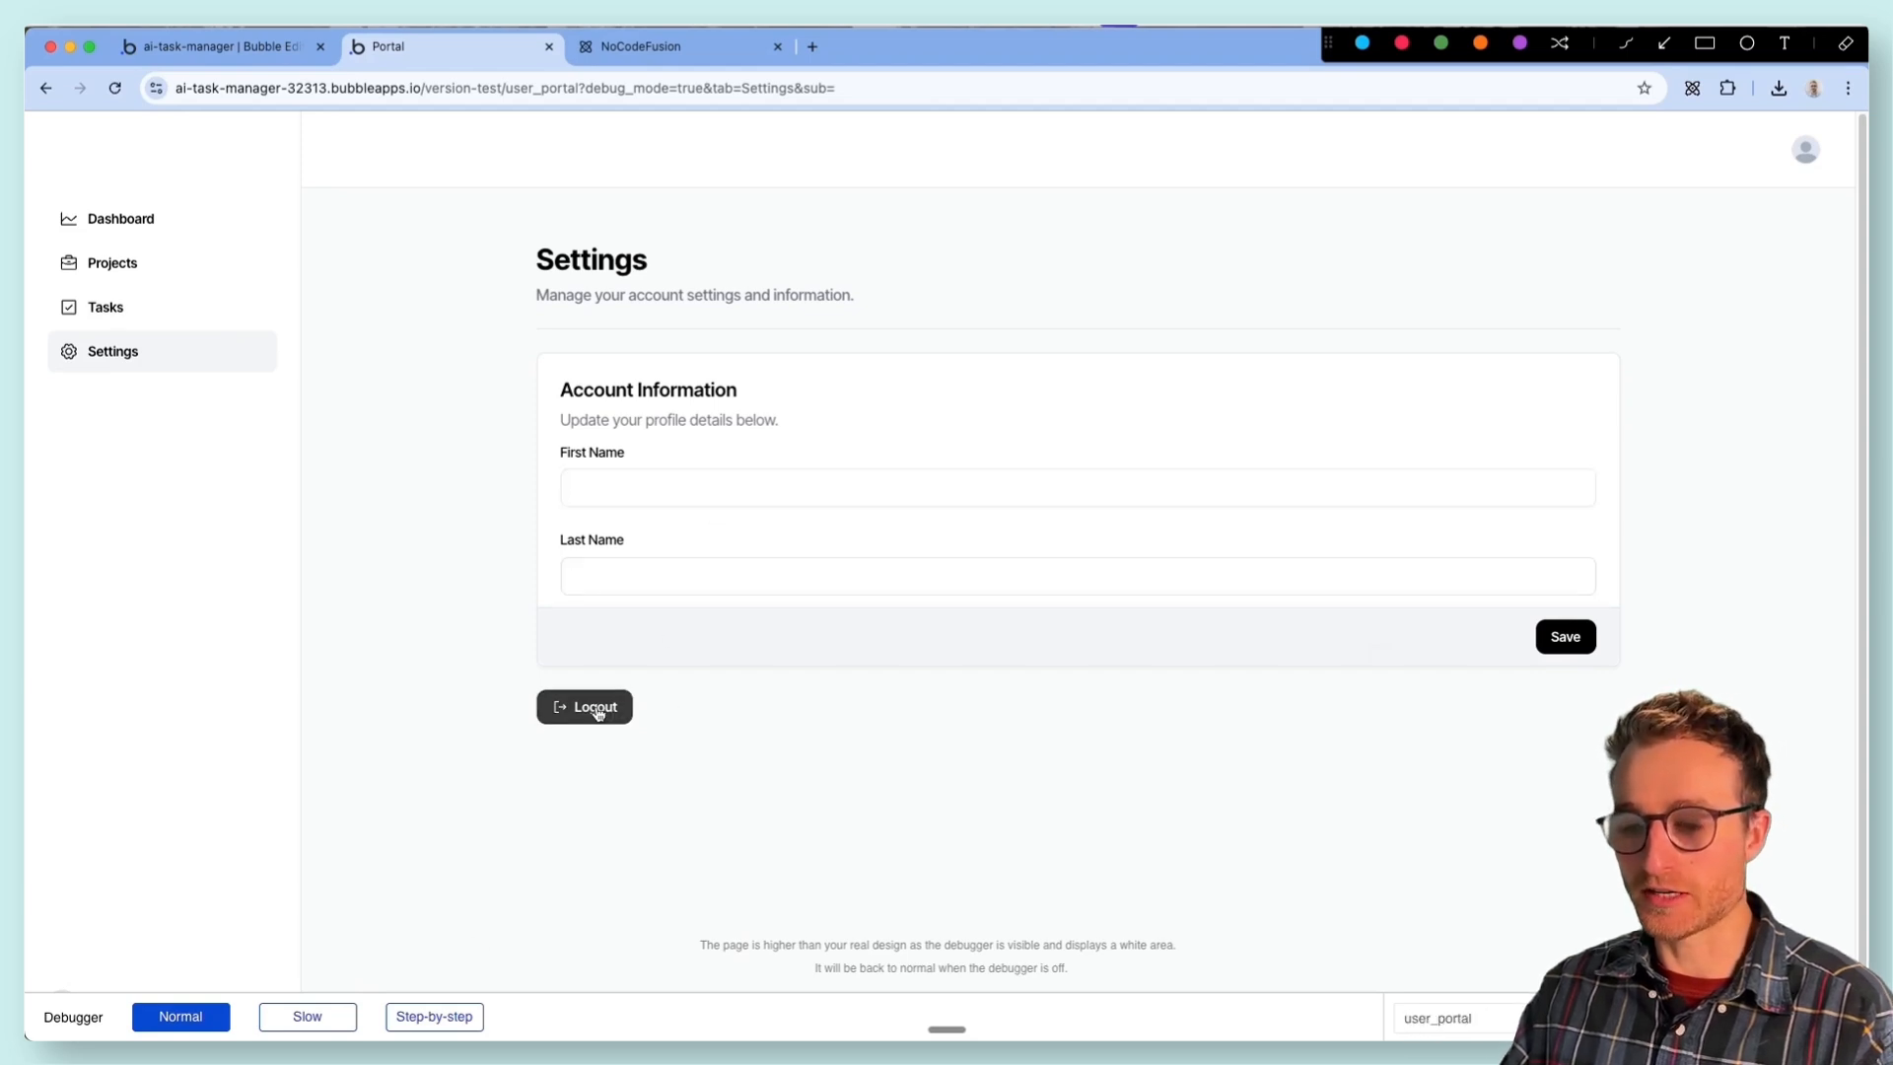
click(115, 88)
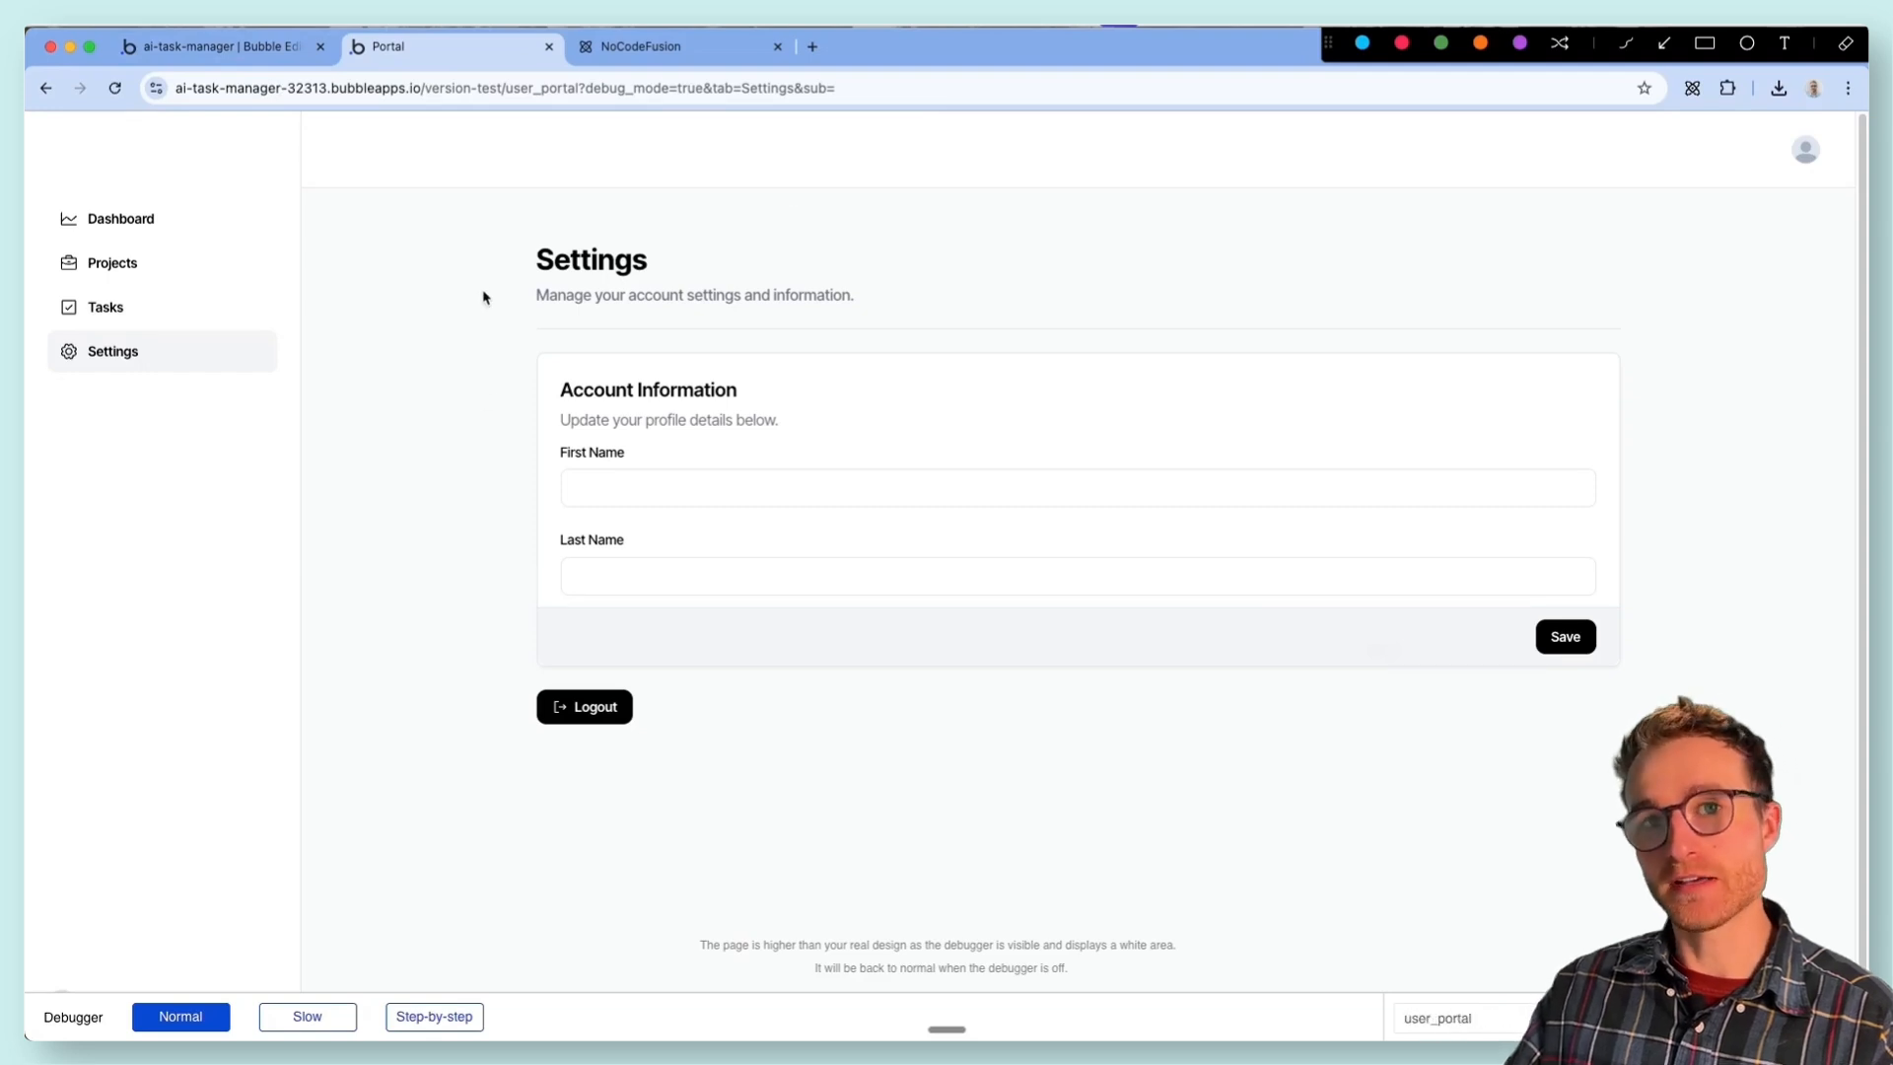
- Return to the Bubble editor, browse the NoCodeFusion component library, expand Tabs/Navigation, and close the library
click(222, 55)
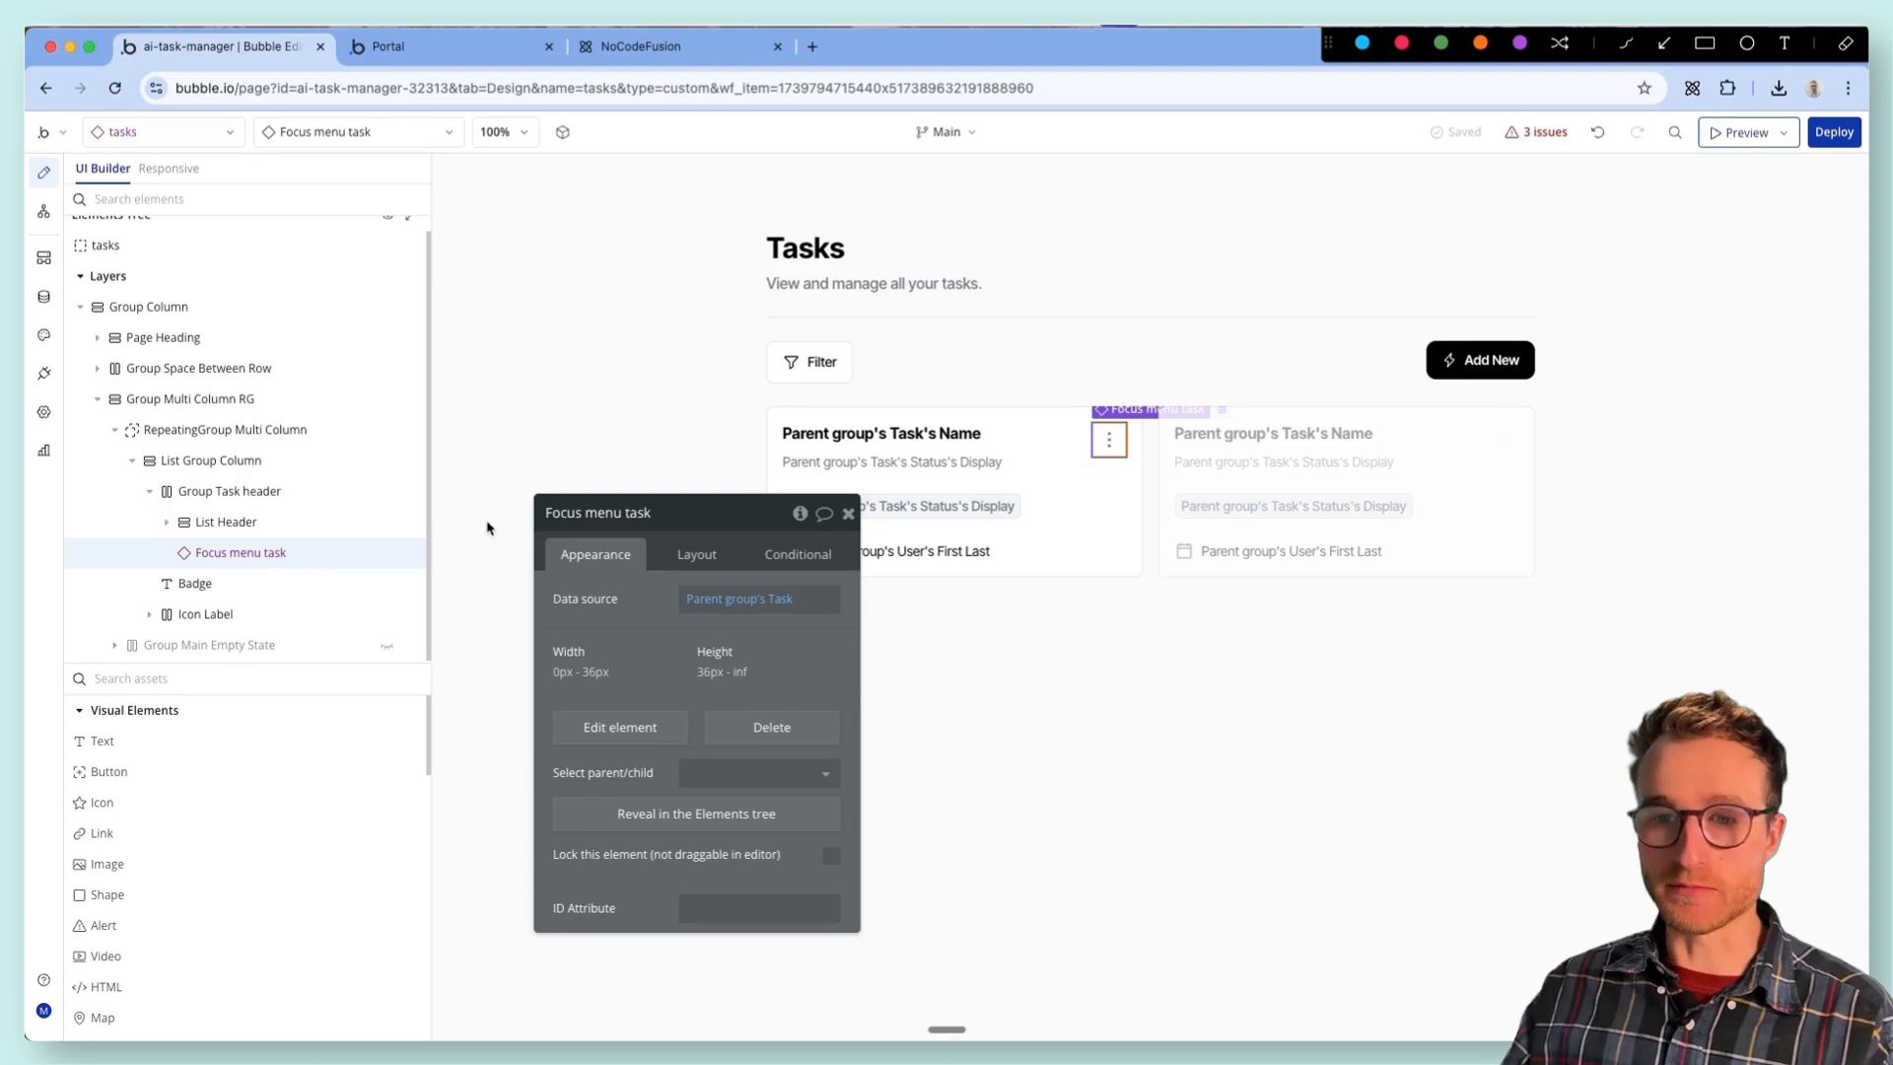
drag(599, 670, 494, 475)
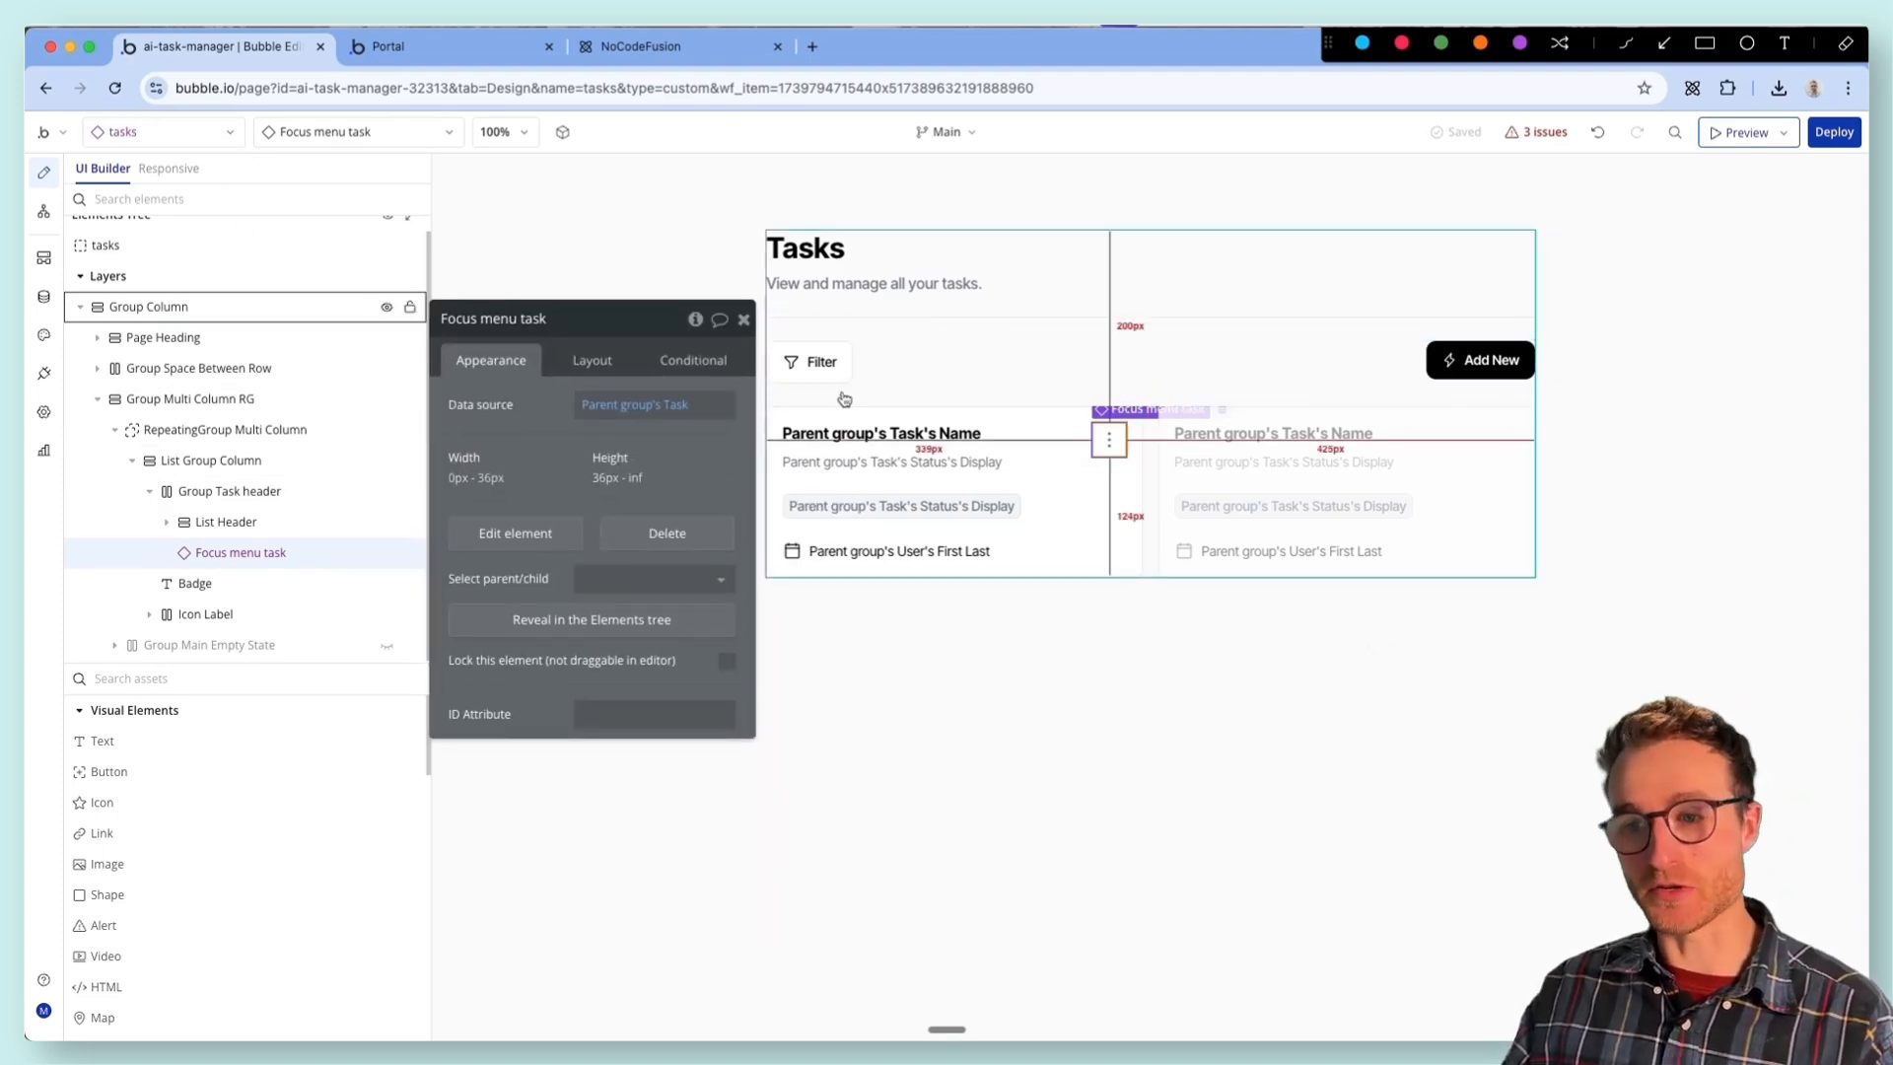
drag(552, 327, 601, 516)
click(1691, 87)
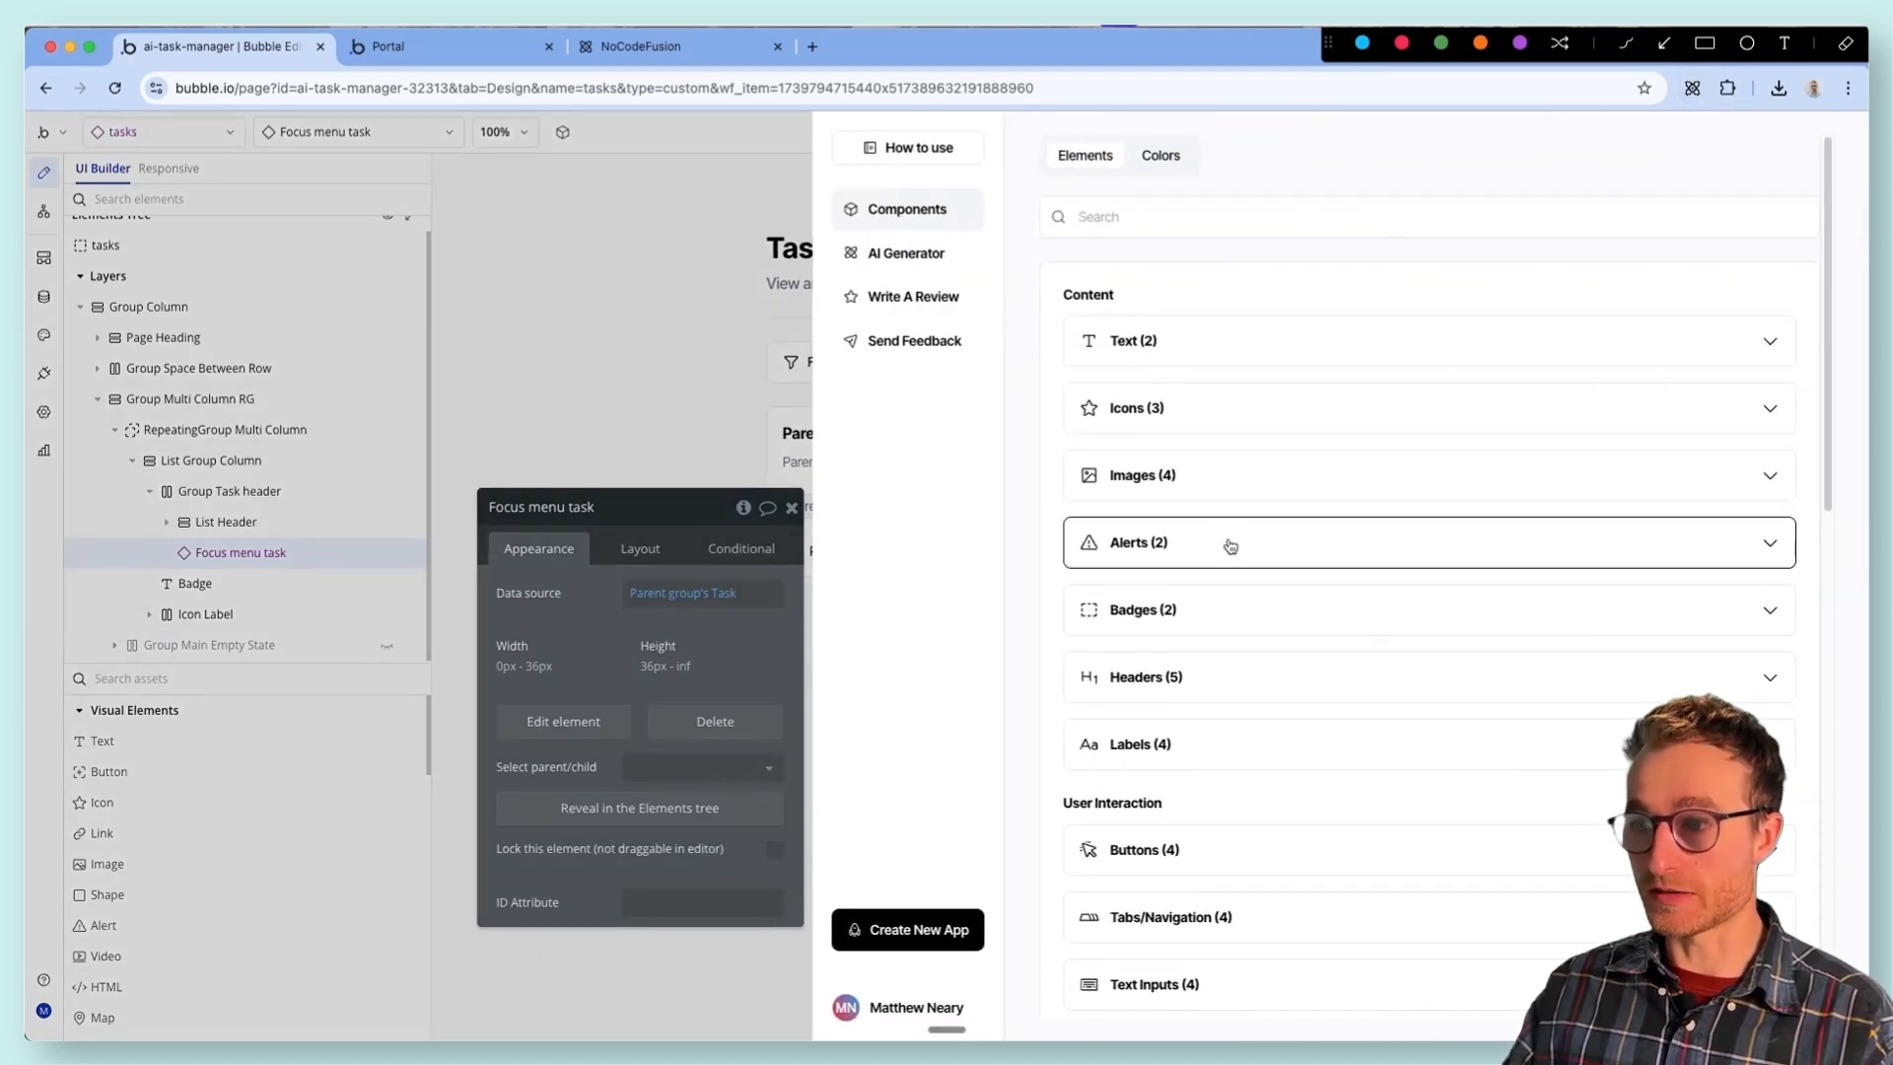
scroll(1227, 544, down, 2)
scroll(1737, 682, down, 1)
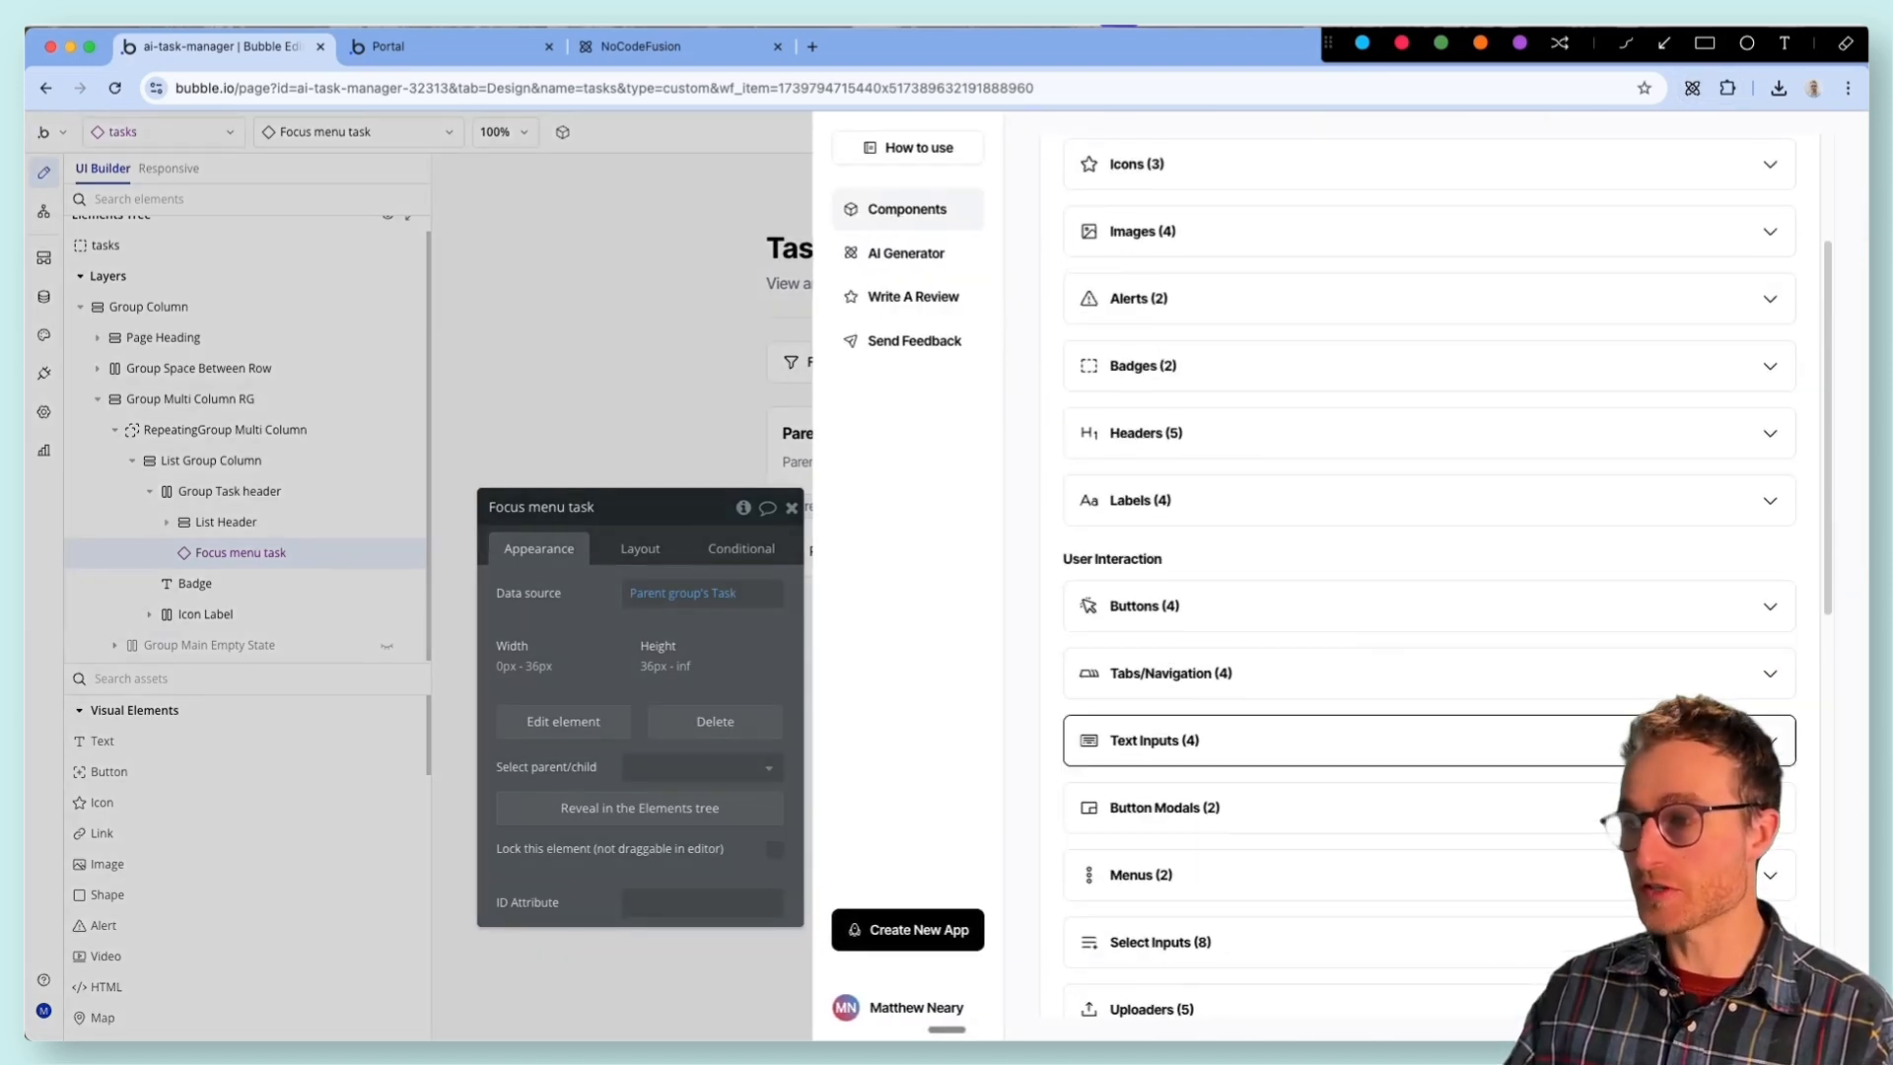
click(1769, 672)
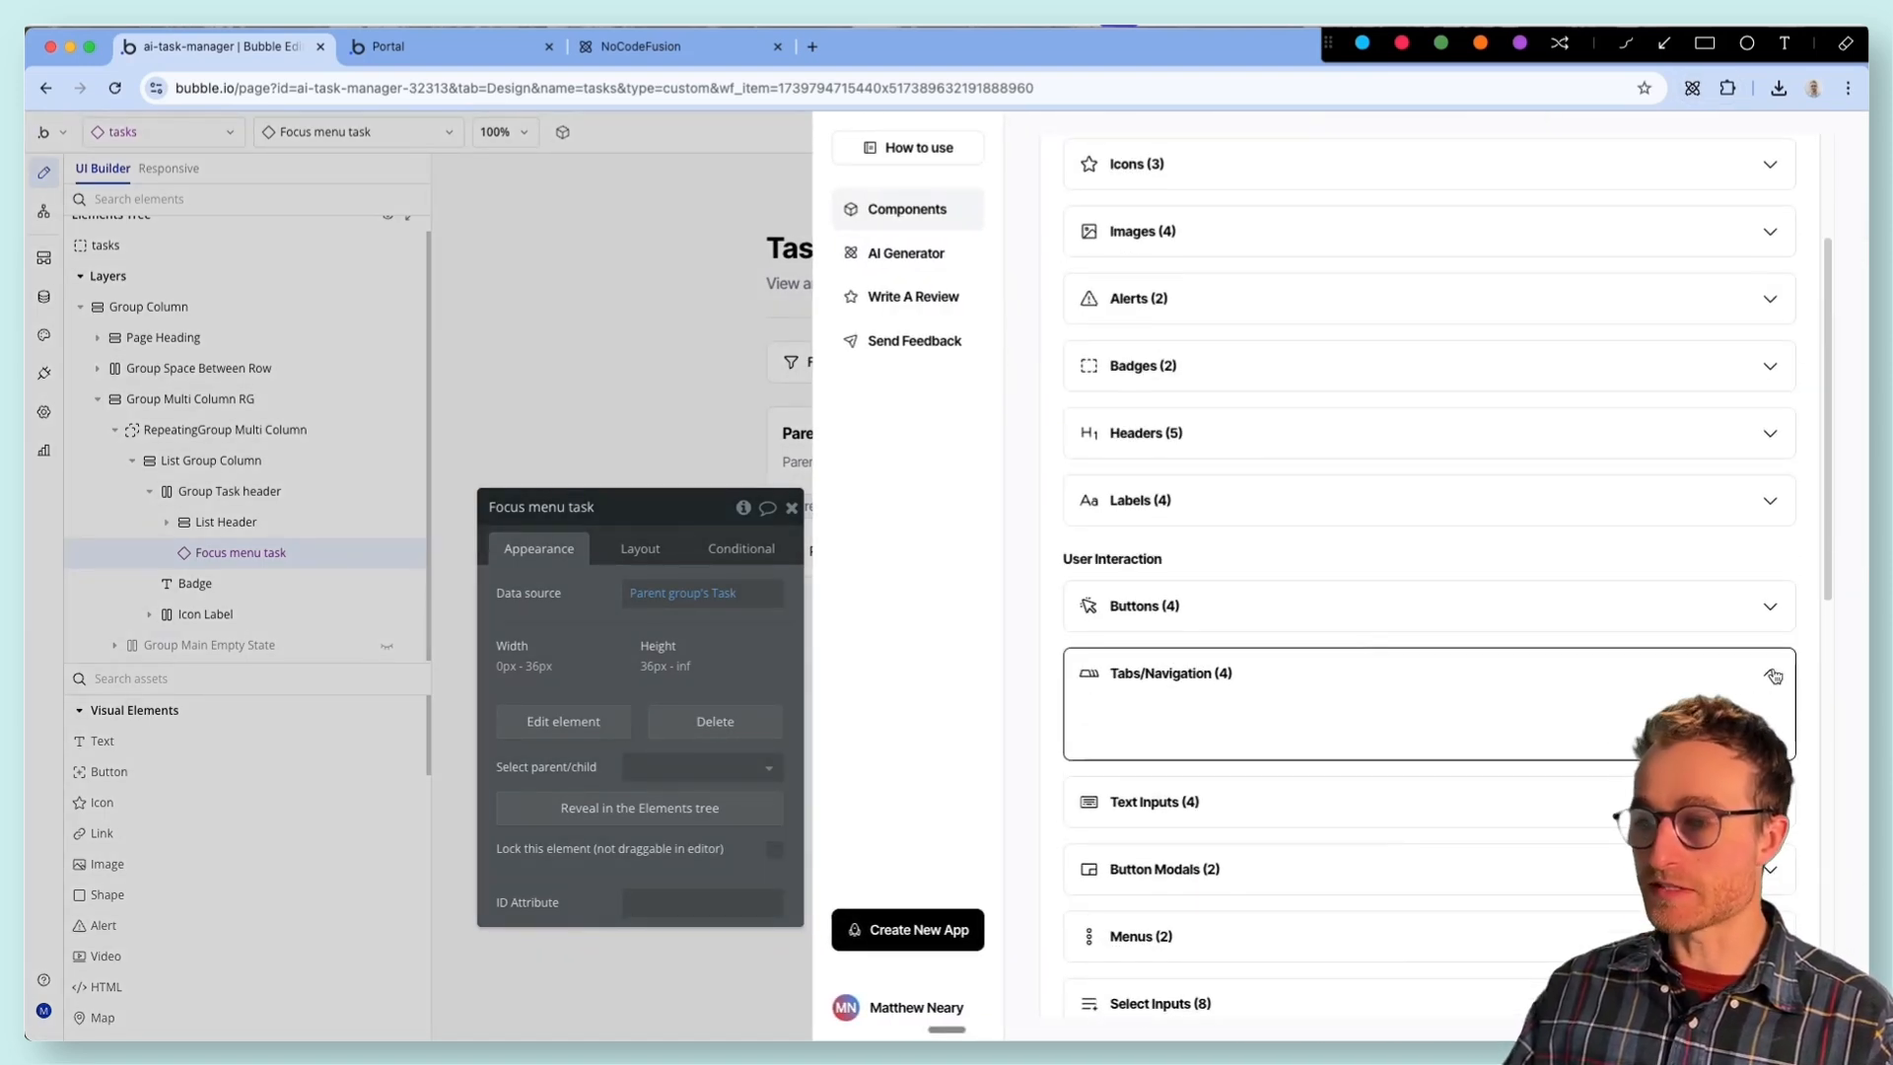
scroll(1775, 675, down, 3)
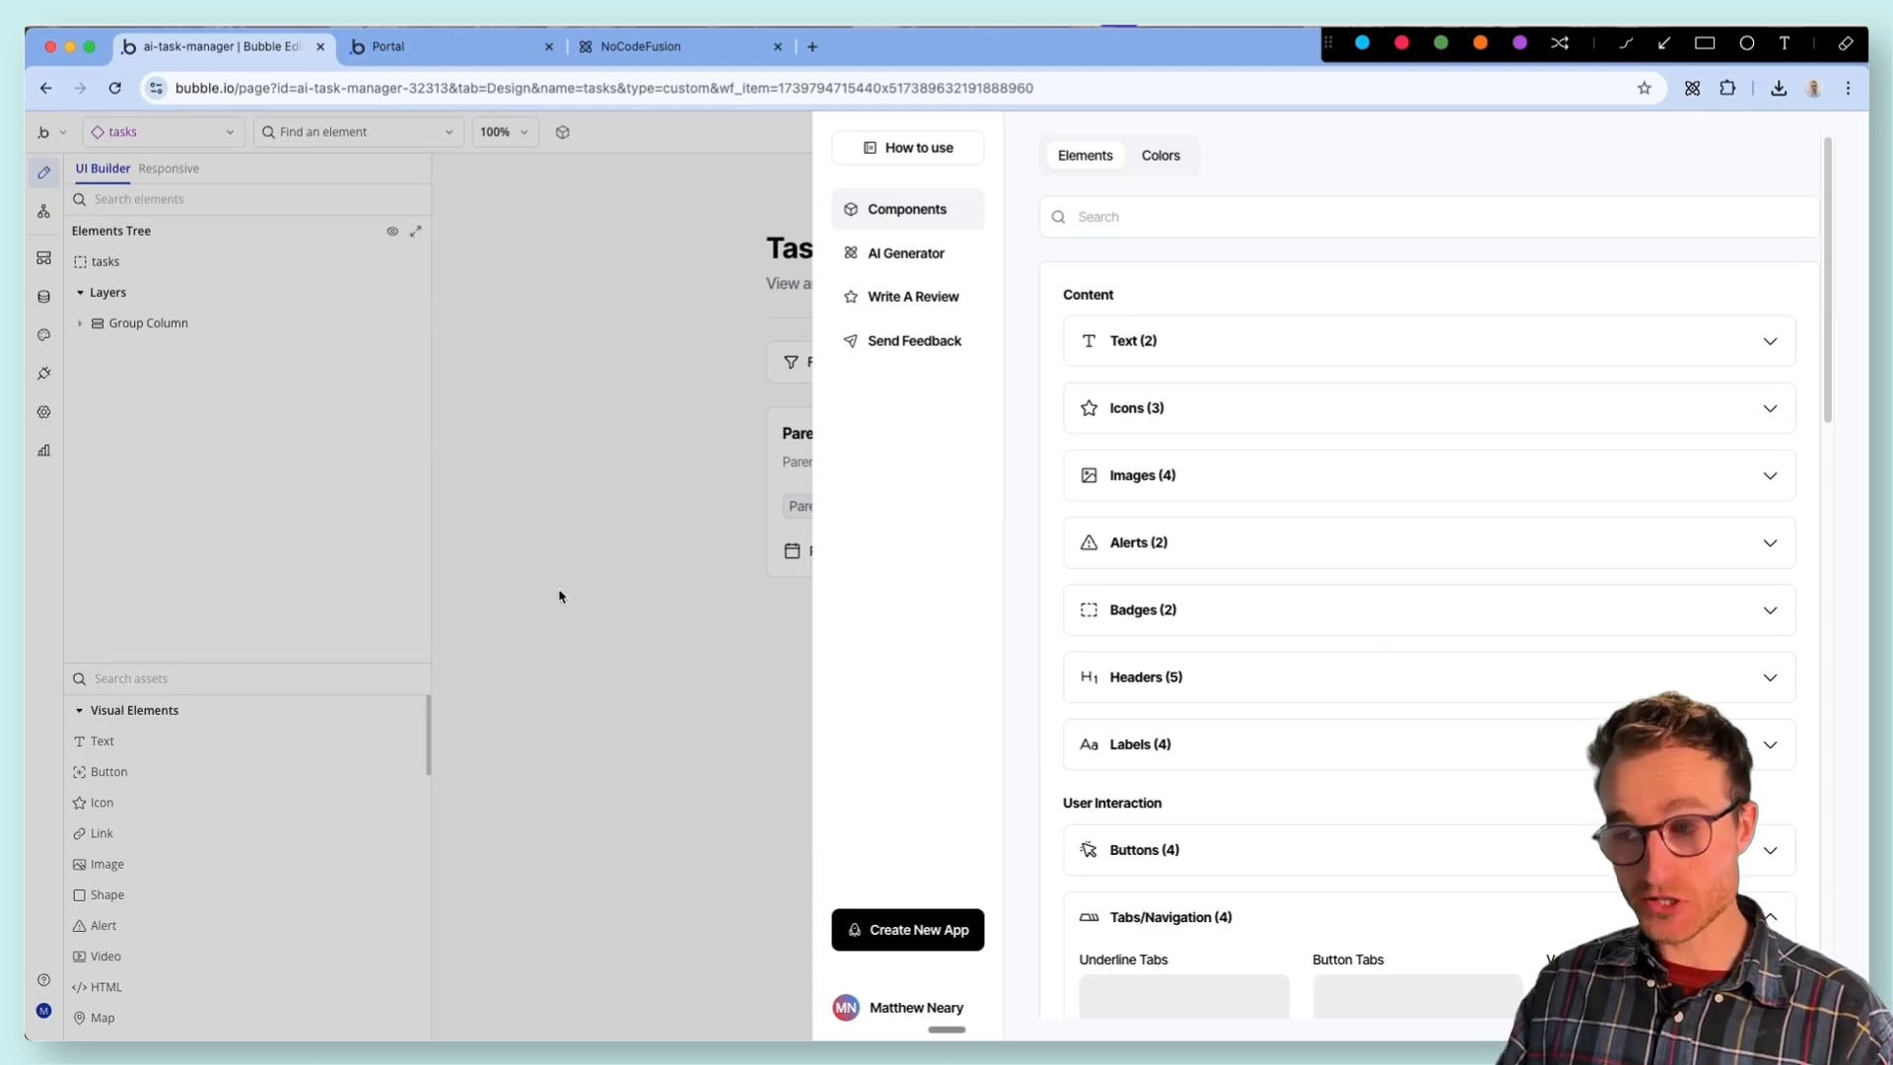
click(609, 532)
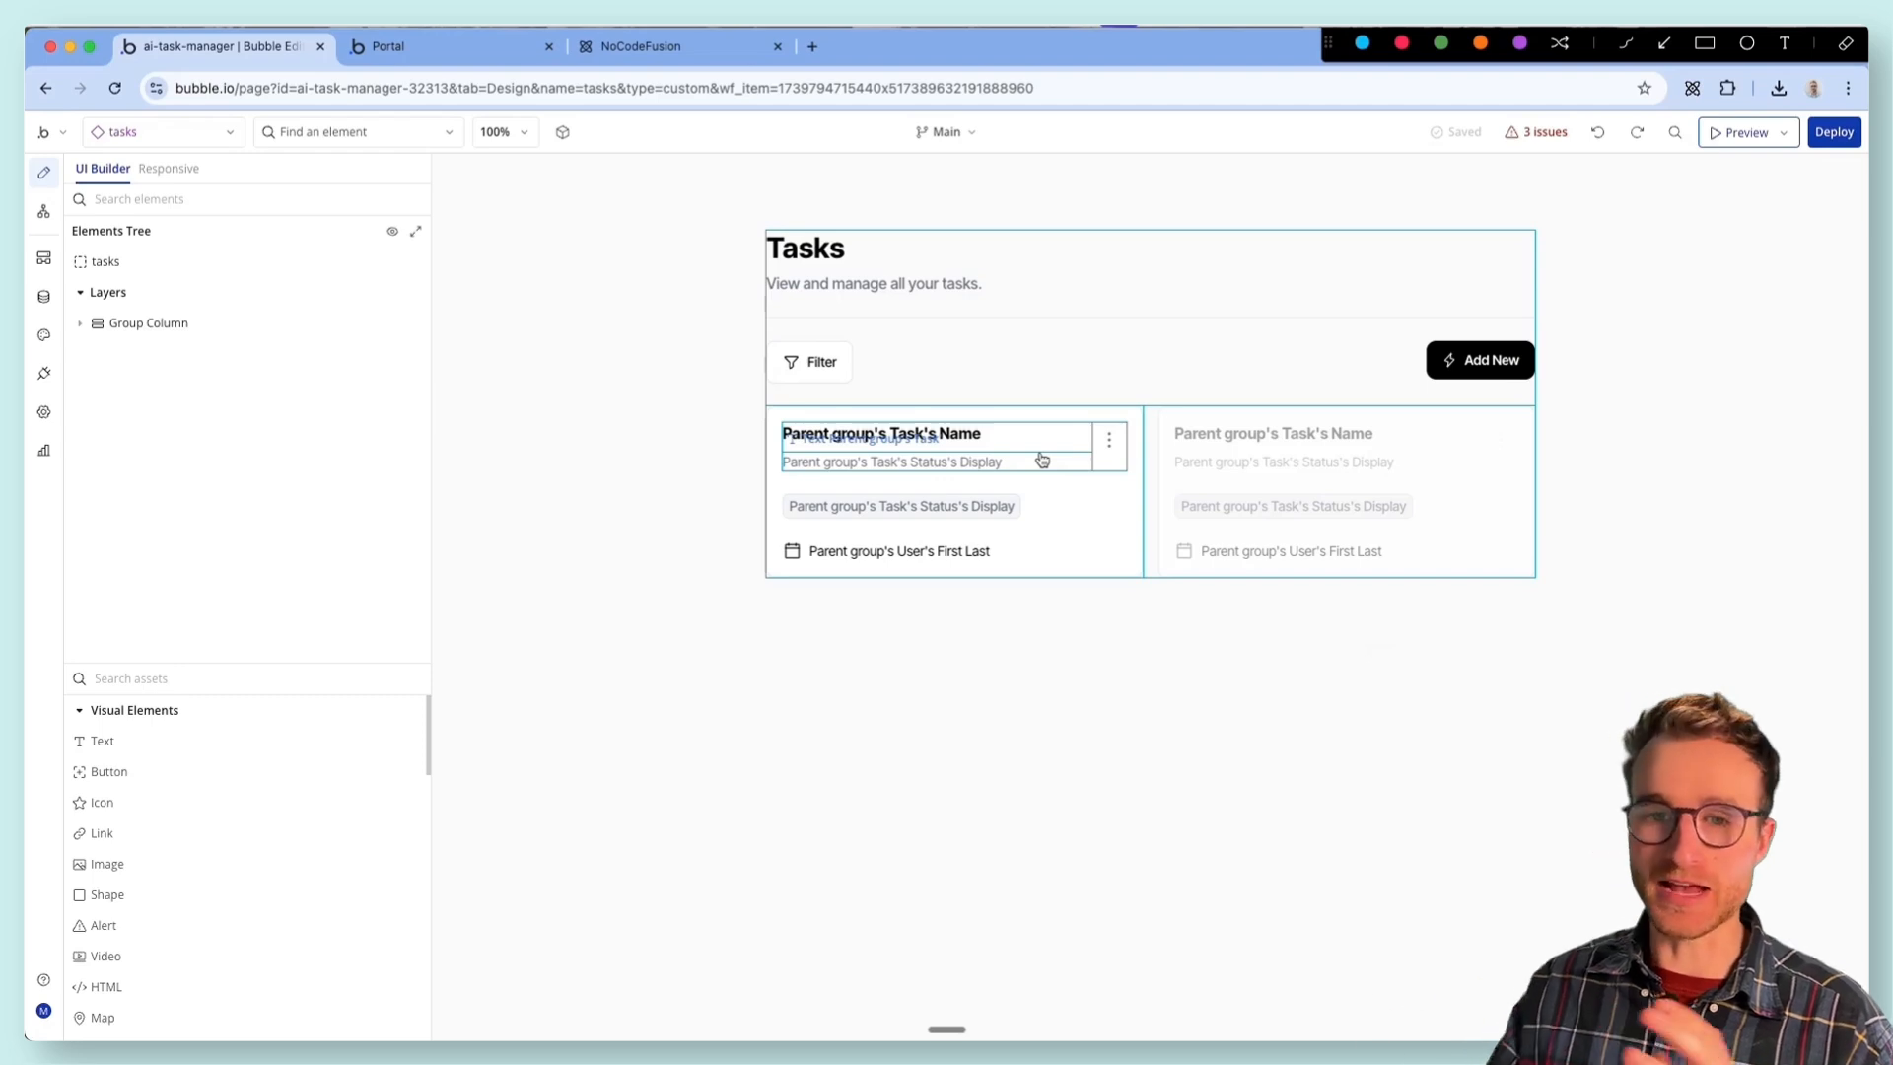
- View the fields of the Project data type, and switch to the NQU Secure page to examine its audit preview
click(43, 296)
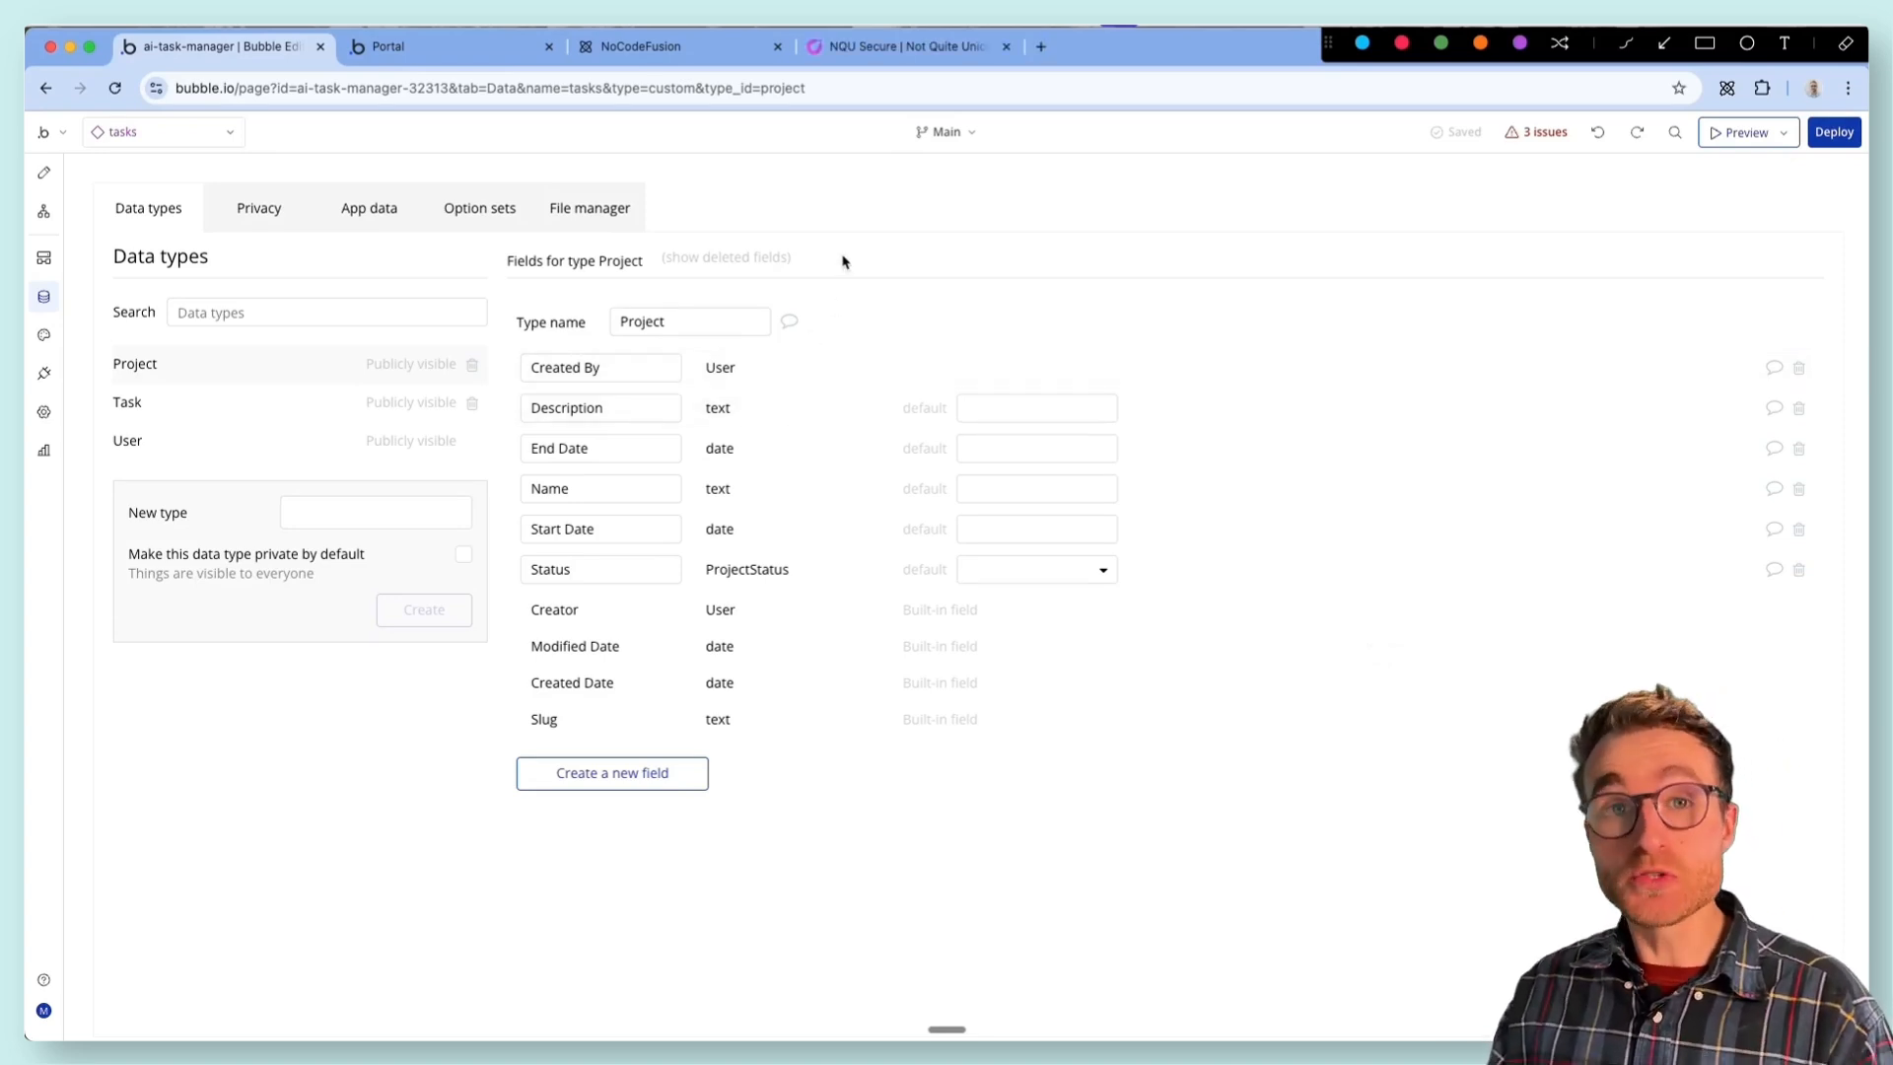
click(888, 49)
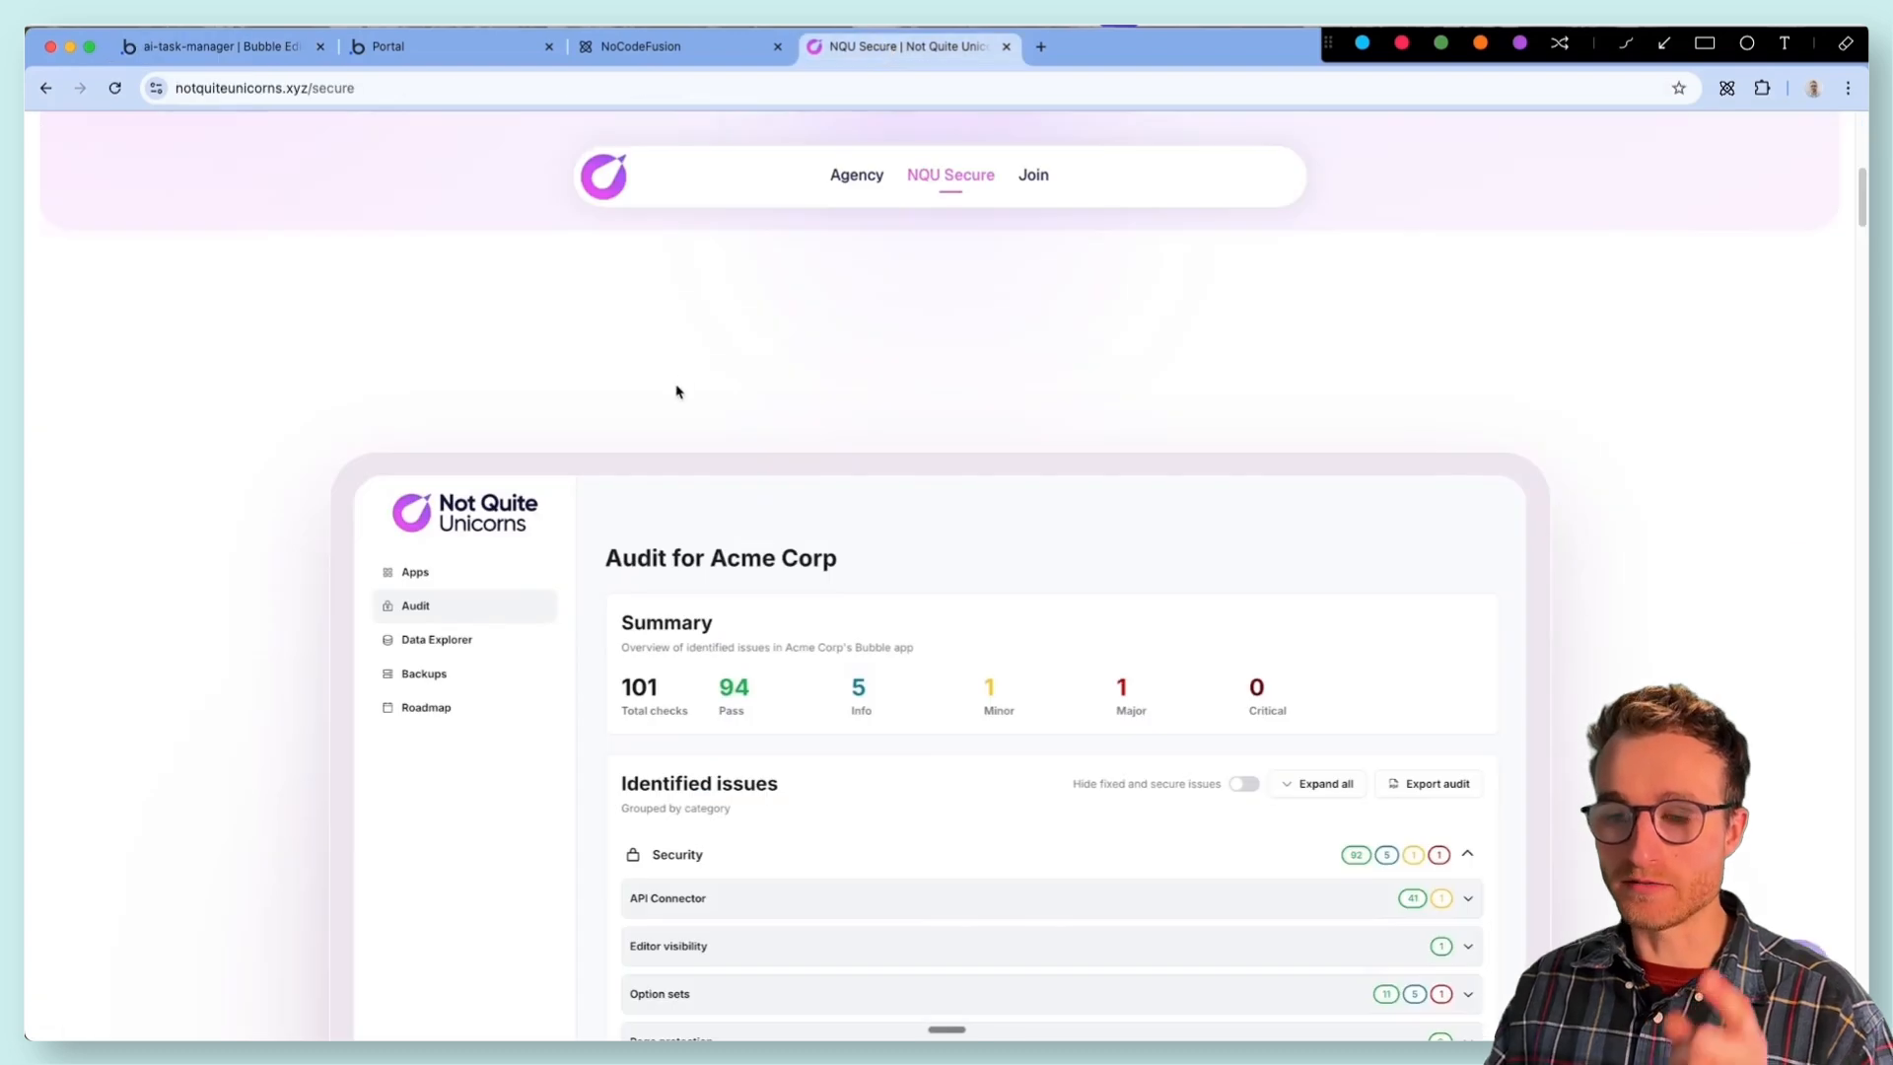
scroll(591, 434, down, 3)
scroll(202, 484, up, 1)
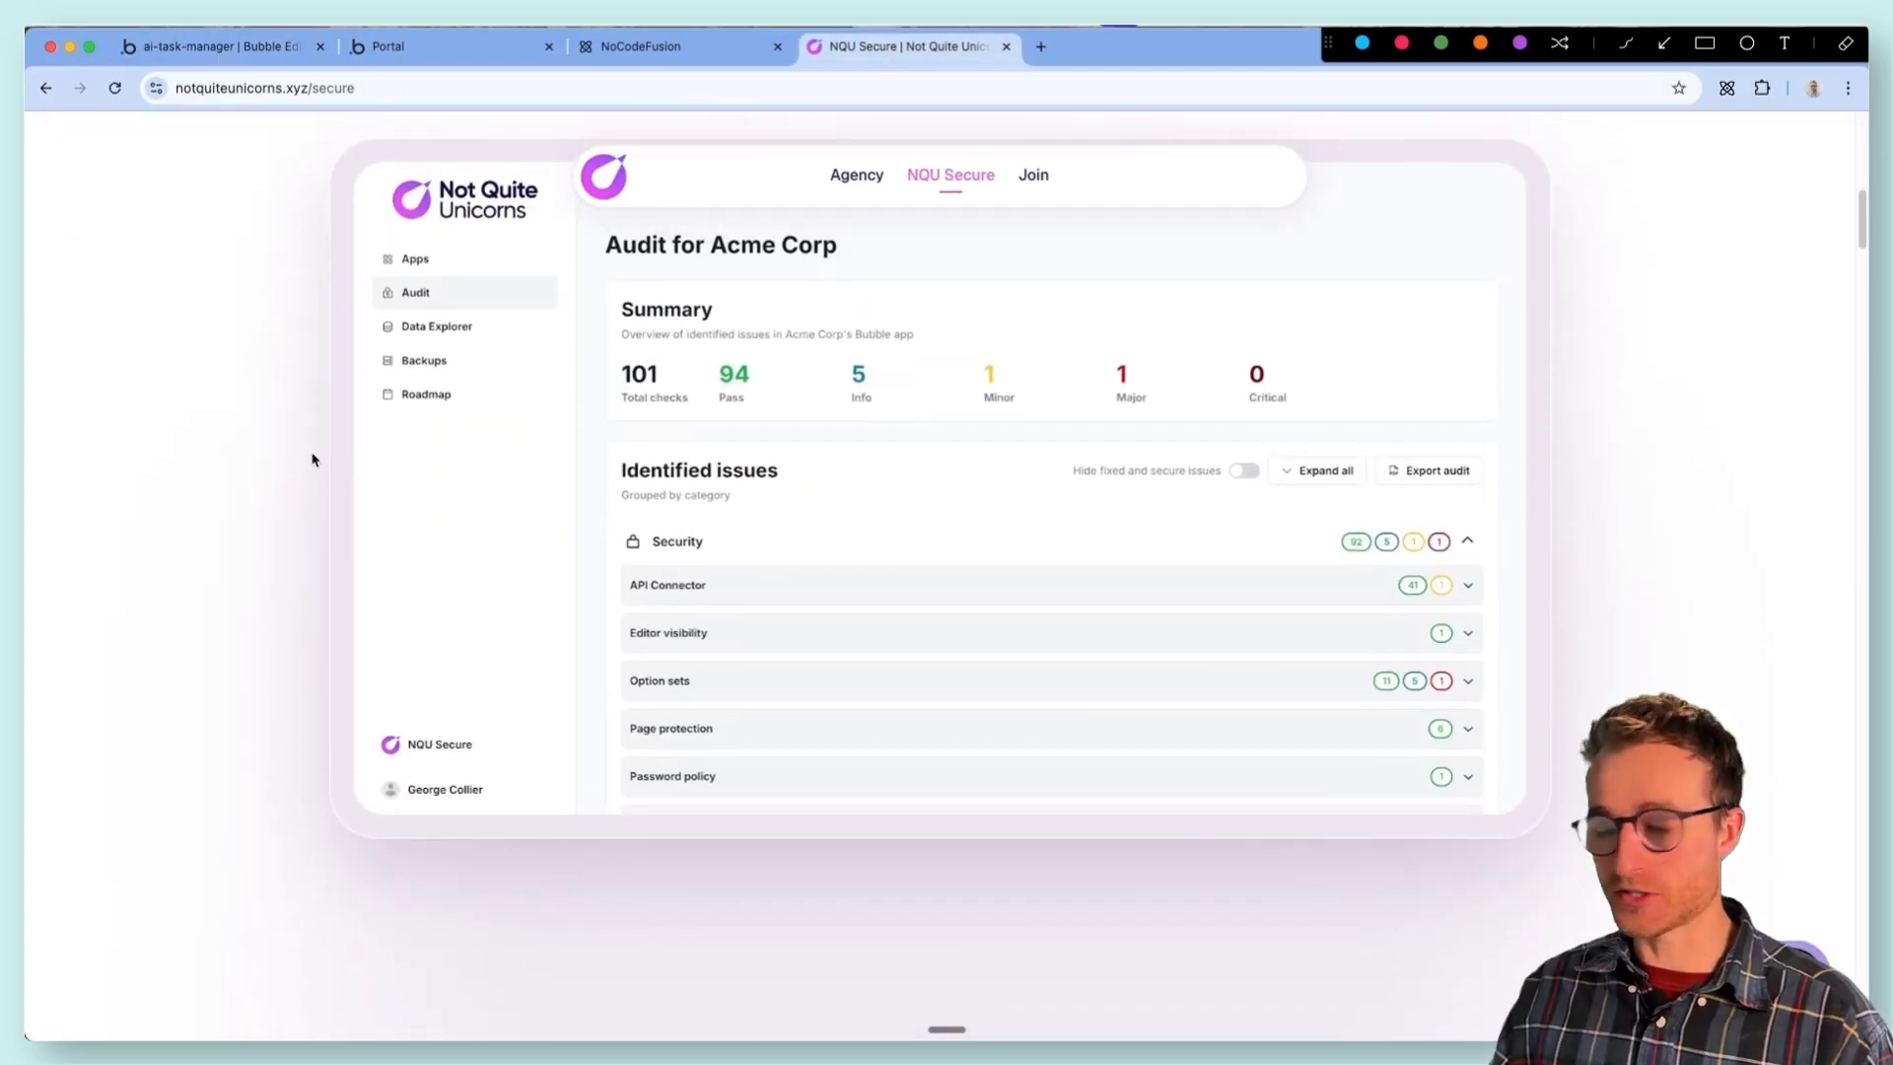